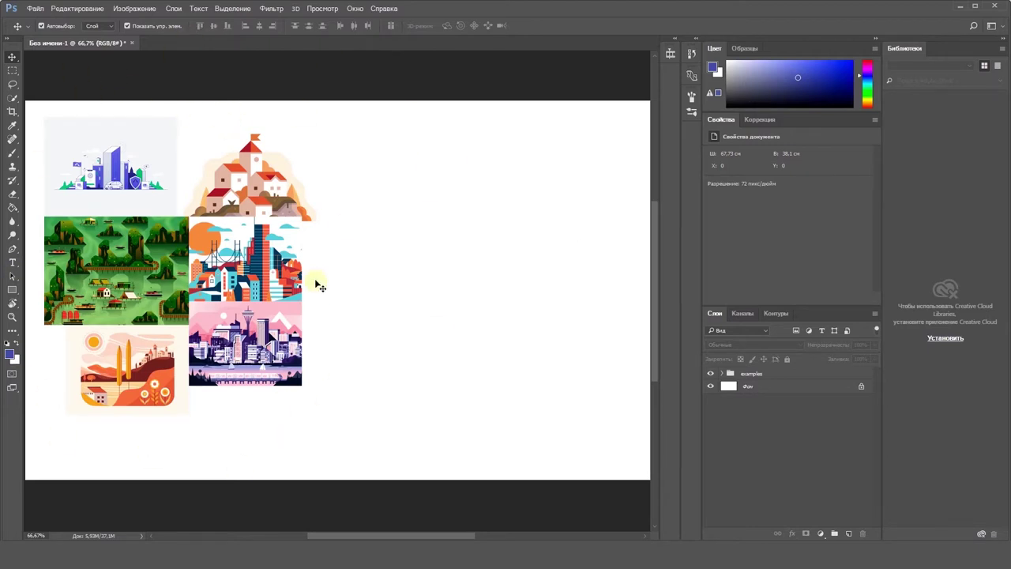
Examine the six reference city and landscape illustrations up close, comparing their shapes and colour palettes
{"action": "left_click_drag", "start_coordinate": [218, 269], "coordinate": [221, 275]}
{"action": "left_click_drag", "start_coordinate": [216, 358], "coordinate": [213, 363]}
{"action": "left_click", "coordinate": [147, 406]}
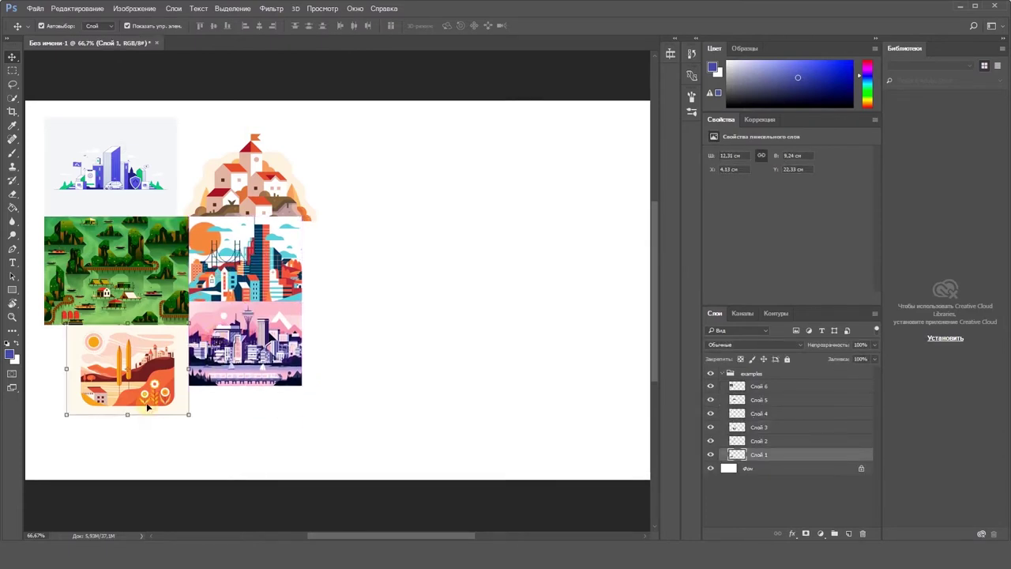
{"action": "scroll", "coordinate": [117, 231], "scroll_direction": "up", "scroll_amount": 3}
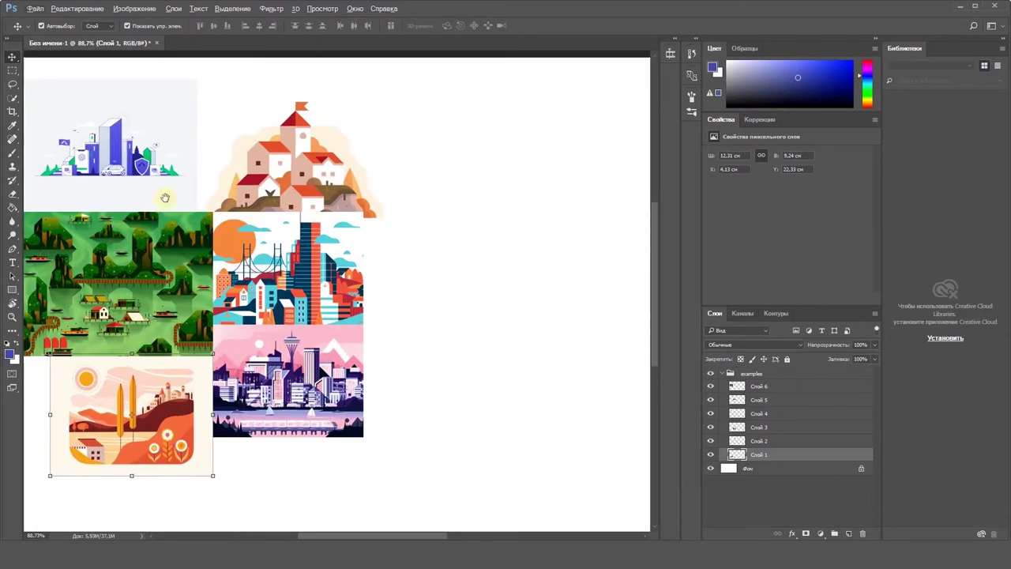
{"action": "left_click_drag", "start_coordinate": [165, 198], "coordinate": [221, 229]}
{"action": "scroll", "coordinate": [186, 179], "scroll_direction": "up", "scroll_amount": 2}
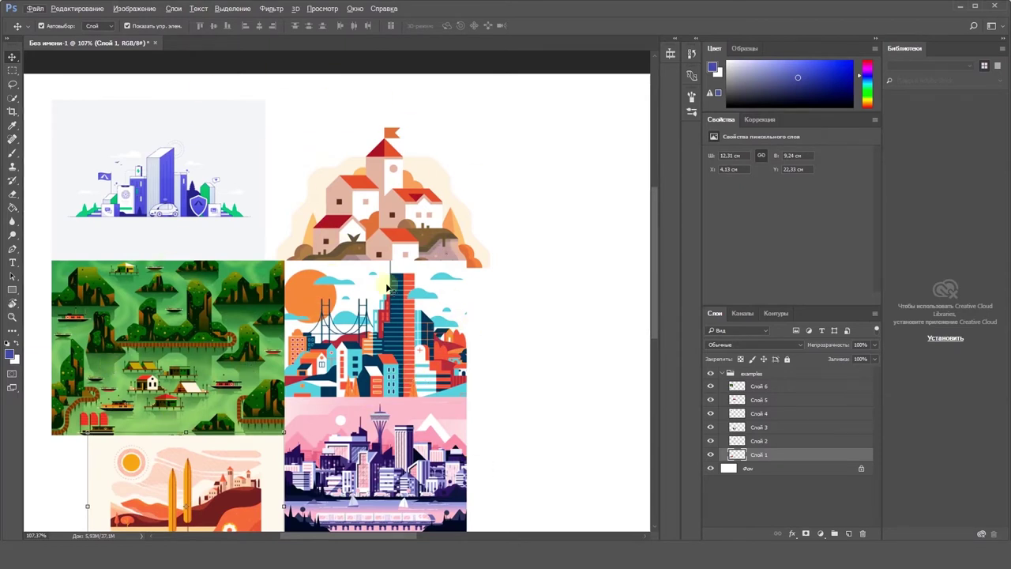
{"action": "scroll", "coordinate": [388, 288], "scroll_direction": "down", "scroll_amount": 5}
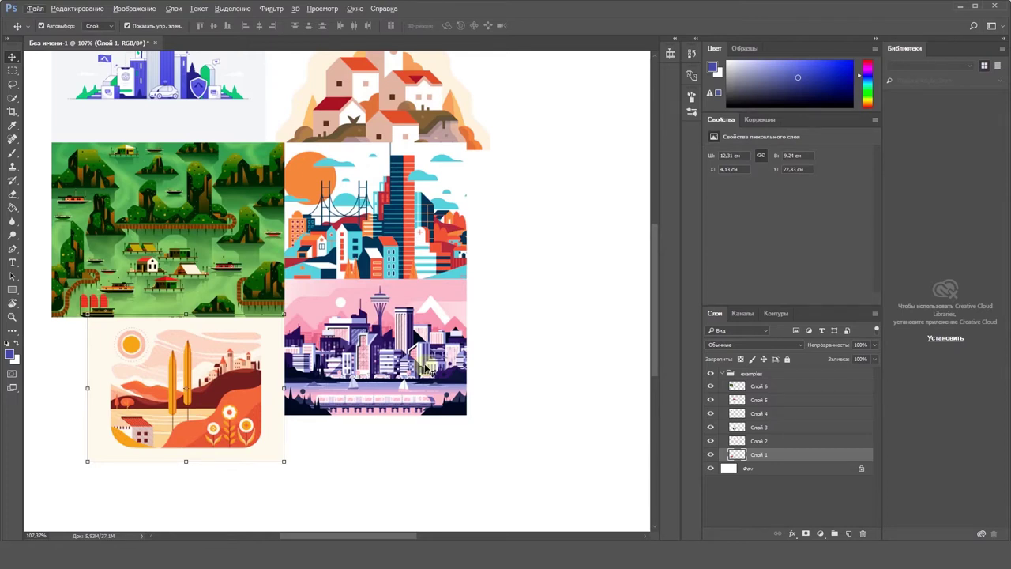
{"action": "left_click", "coordinate": [396, 474]}
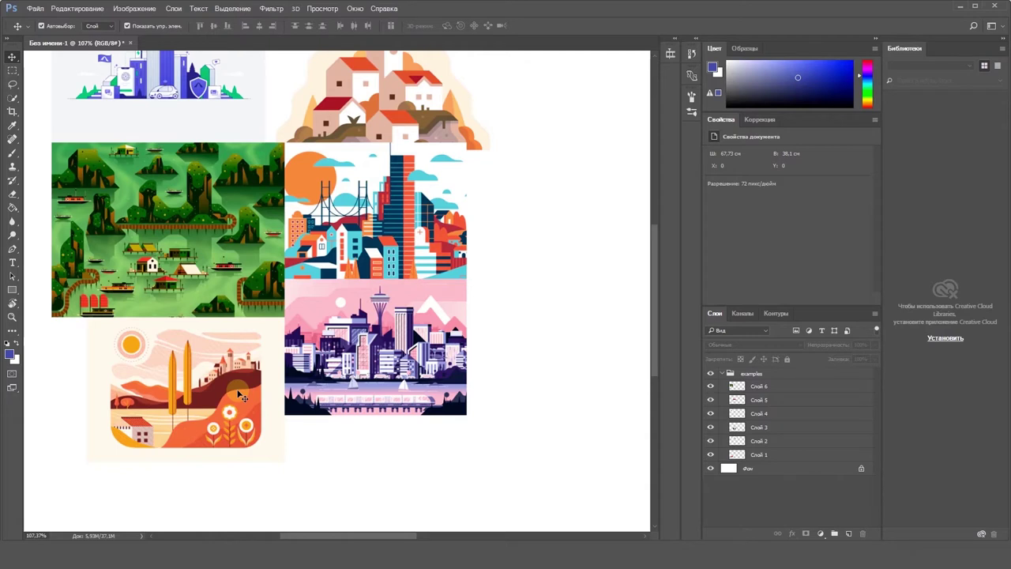
Nudge the orange landscape illustration slightly downward and collapse the examples layer group
{"action": "mouse_move", "coordinate": [225, 414]}
{"action": "left_mouse_down"}
{"action": "mouse_move", "coordinate": [221, 431]}
{"action": "mouse_move", "coordinate": [221, 414]}
{"action": "left_mouse_up"}
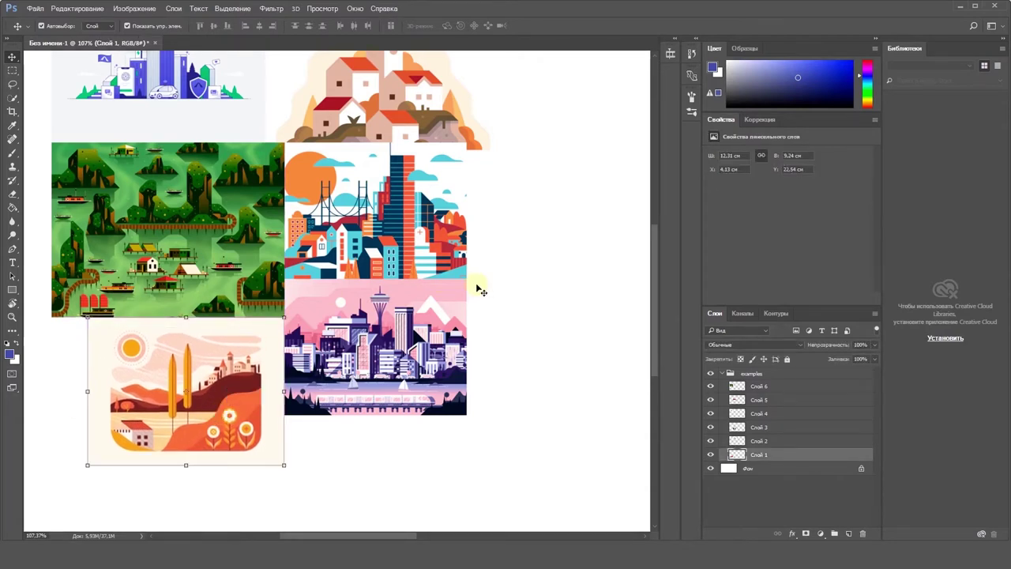
{"action": "scroll", "coordinate": [479, 287], "scroll_direction": "up", "scroll_amount": 3}
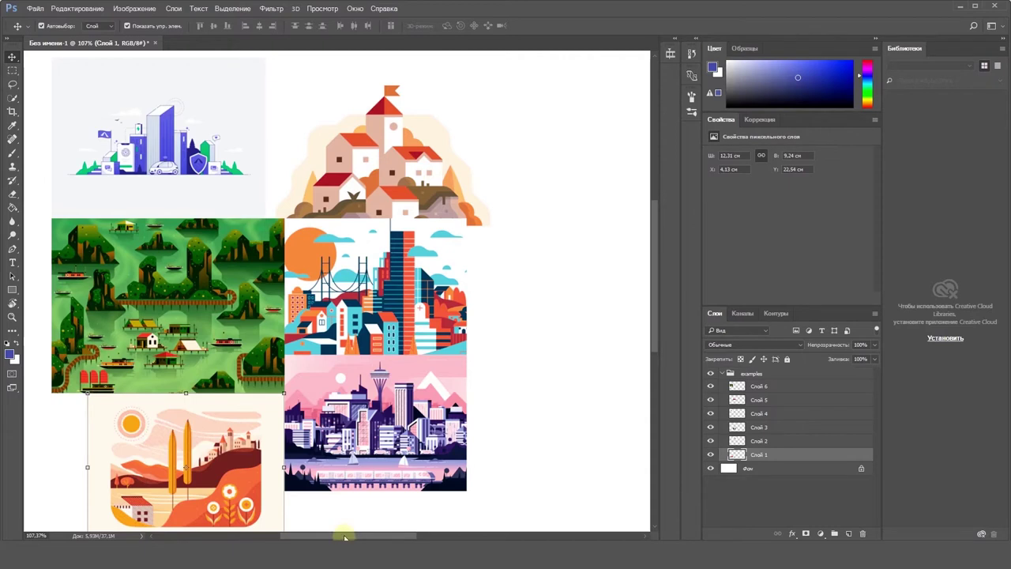
{"action": "left_click_drag", "start_coordinate": [345, 537], "coordinate": [364, 537]}
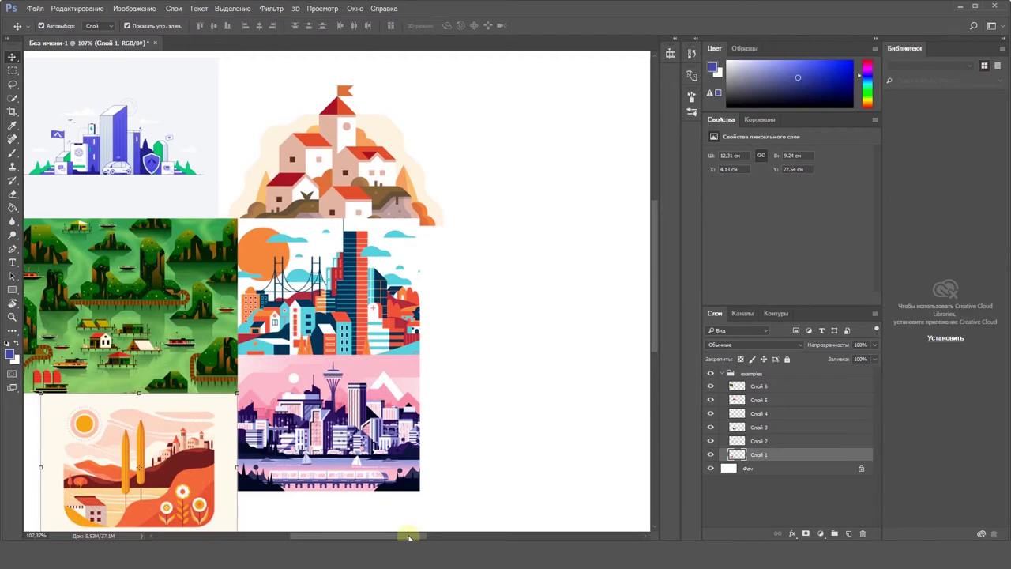
{"action": "left_click_drag", "start_coordinate": [408, 537], "coordinate": [451, 526]}
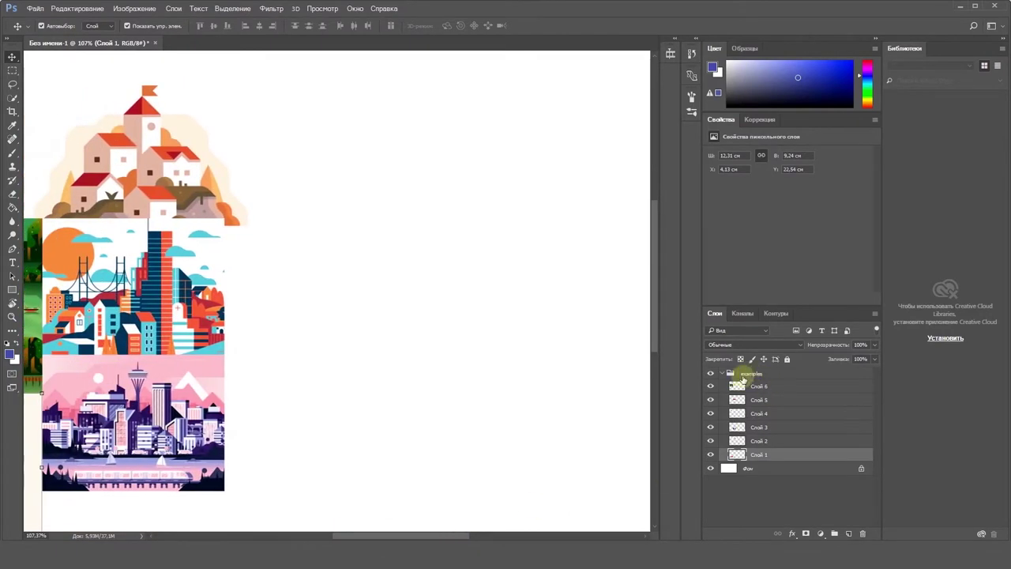
{"action": "left_click", "coordinate": [722, 373]}
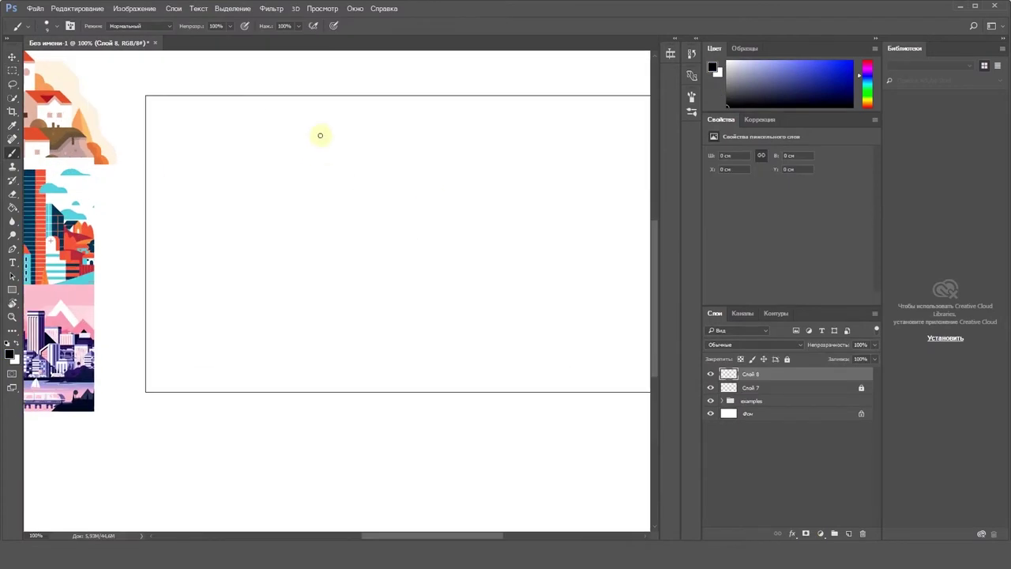
{"action": "left_click_drag", "start_coordinate": [319, 135], "coordinate": [402, 276]}
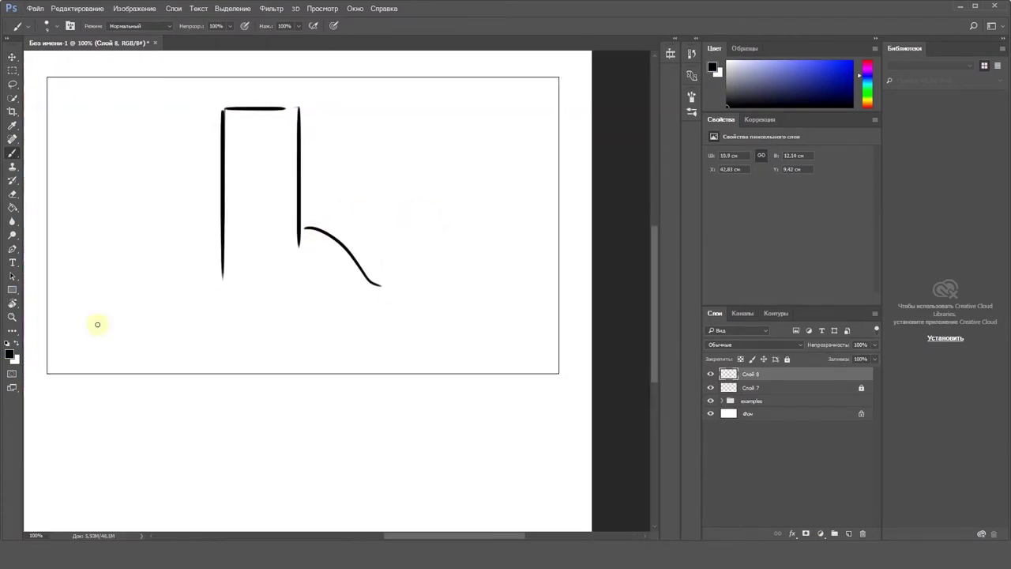
{"action": "left_click_drag", "start_coordinate": [52, 283], "coordinate": [396, 357]}
{"action": "key", "text": "ctrl+z"}
{"action": "left_click_drag", "start_coordinate": [50, 237], "coordinate": [273, 339]}
{"action": "left_click_drag", "start_coordinate": [349, 345], "coordinate": [411, 368]}
{"action": "key", "text": "e"}
{"action": "mouse_move", "coordinate": [234, 199]}
{"action": "left_mouse_down"}
{"action": "mouse_move", "coordinate": [226, 108]}
{"action": "mouse_move", "coordinate": [305, 232]}
{"action": "mouse_move", "coordinate": [381, 285]}
{"action": "left_mouse_up"}
{"action": "key", "text": "b"}
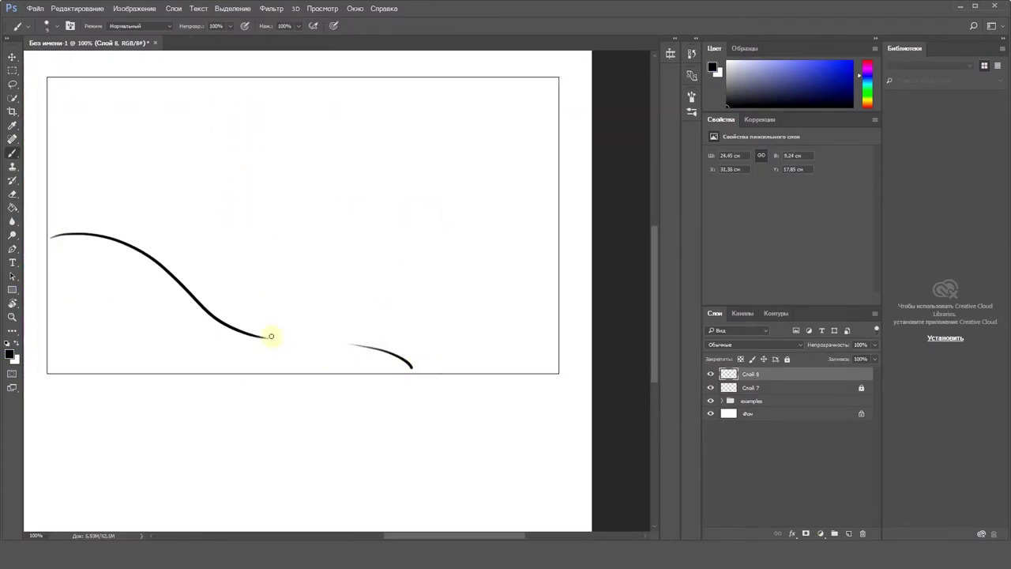
{"action": "key", "text": "e"}
{"action": "mouse_move", "coordinate": [57, 237]}
{"action": "left_mouse_down"}
{"action": "mouse_move", "coordinate": [180, 245]}
{"action": "mouse_move", "coordinate": [407, 363]}
{"action": "left_mouse_up"}
{"action": "key", "text": "b"}
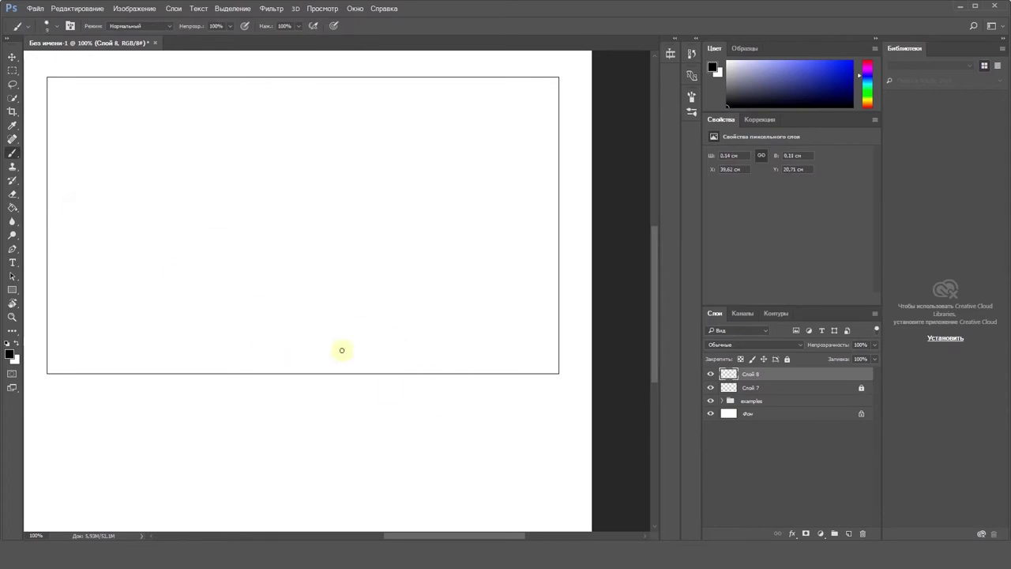
Brush a rising hill line across the frame's lower right with one tall and one small pointed tree on it
{"action": "left_click_drag", "start_coordinate": [215, 376], "coordinate": [565, 307]}
{"action": "left_click_drag", "start_coordinate": [503, 239], "coordinate": [503, 333]}
{"action": "mouse_move", "coordinate": [501, 187]}
{"action": "left_mouse_down"}
{"action": "mouse_move", "coordinate": [497, 273]}
{"action": "mouse_move", "coordinate": [510, 274]}
{"action": "left_mouse_up"}
{"action": "left_click_drag", "start_coordinate": [476, 292], "coordinate": [476, 332]}
{"action": "left_click_drag", "start_coordinate": [470, 239], "coordinate": [479, 297]}
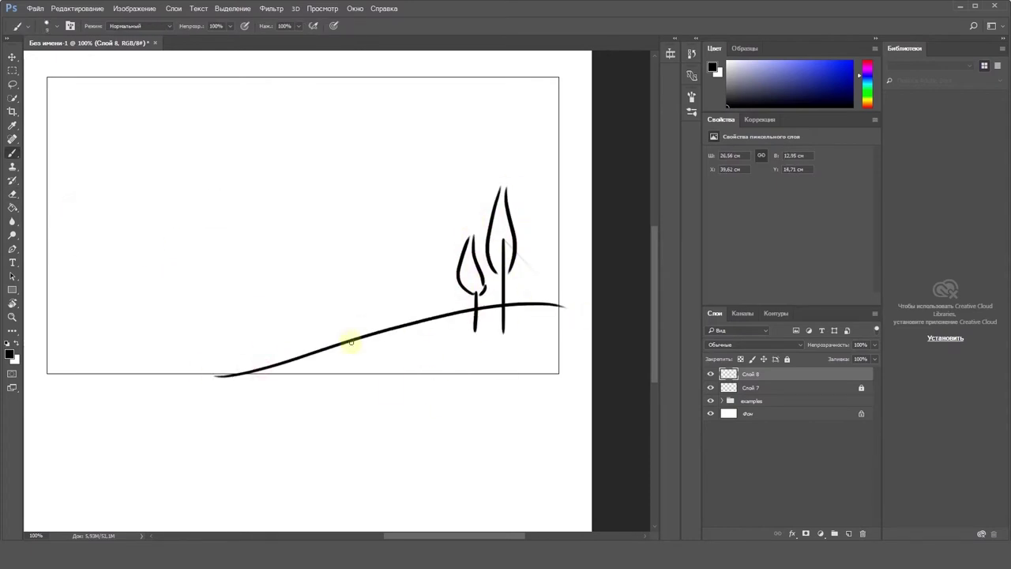
{"action": "left_click_drag", "start_coordinate": [338, 342], "coordinate": [452, 313]}
{"action": "key", "text": "ctrl+z"}
{"action": "left_click_drag", "start_coordinate": [472, 239], "coordinate": [481, 299]}
Sketch the train's rounded front with a curved windshield, and extend its roof and base lines toward the left
{"action": "left_click_drag", "start_coordinate": [331, 239], "coordinate": [368, 284]}
{"action": "mouse_move", "coordinate": [242, 324]}
{"action": "left_mouse_down"}
{"action": "mouse_move", "coordinate": [244, 305]}
{"action": "mouse_move", "coordinate": [342, 336]}
{"action": "left_mouse_up"}
{"action": "left_click_drag", "start_coordinate": [250, 297], "coordinate": [286, 339]}
{"action": "left_click_drag", "start_coordinate": [282, 341], "coordinate": [332, 341]}
{"action": "left_click_drag", "start_coordinate": [275, 313], "coordinate": [324, 309]}
{"action": "left_click_drag", "start_coordinate": [285, 321], "coordinate": [321, 321]}
{"action": "left_click_drag", "start_coordinate": [290, 347], "coordinate": [103, 347]}
{"action": "left_click_drag", "start_coordinate": [219, 257], "coordinate": [217, 339]}
{"action": "left_click_drag", "start_coordinate": [221, 246], "coordinate": [335, 245]}
{"action": "left_click_drag", "start_coordinate": [344, 253], "coordinate": [341, 292]}
{"action": "left_click_drag", "start_coordinate": [330, 342], "coordinate": [388, 345]}
{"action": "mouse_move", "coordinate": [220, 240]}
{"action": "left_mouse_down"}
{"action": "mouse_move", "coordinate": [69, 241]}
{"action": "mouse_move", "coordinate": [338, 304]}
{"action": "mouse_move", "coordinate": [341, 326]}
{"action": "left_mouse_up"}
Select the train sketch and move it slightly down and to the right within the frame
{"action": "left_click", "coordinate": [12, 72]}
{"action": "left_click_drag", "start_coordinate": [69, 225], "coordinate": [407, 360]}
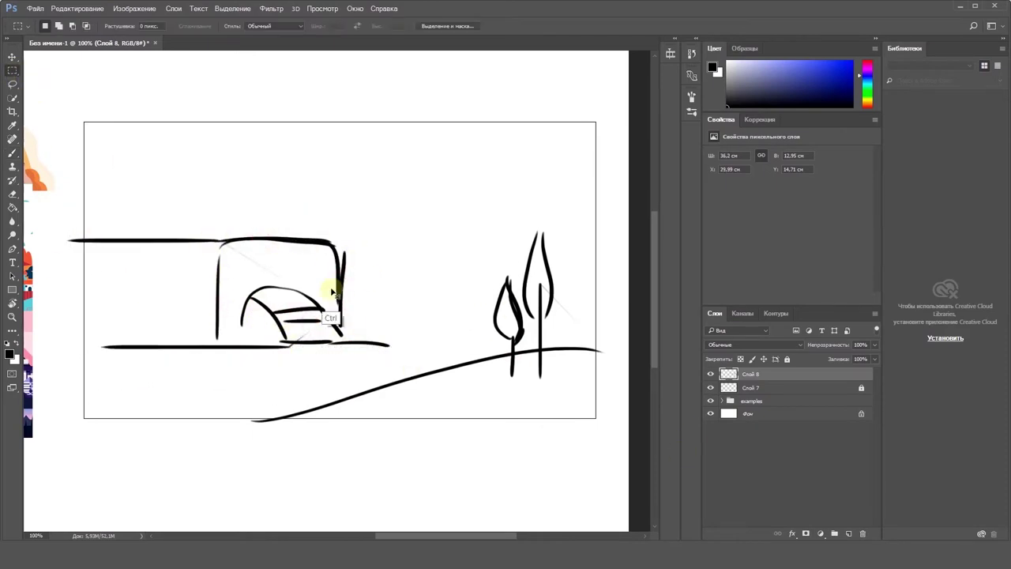
{"action": "left_click_drag", "start_coordinate": [332, 289], "coordinate": [357, 309]}
{"action": "left_click", "coordinate": [266, 309]}
Add small side windows behind the train's windshield and a zigzag truss over a double line along the carriage
{"action": "key", "text": "b"}
{"action": "left_click_drag", "start_coordinate": [235, 309], "coordinate": [286, 309]}
{"action": "mouse_move", "coordinate": [252, 326]}
{"action": "left_mouse_down"}
{"action": "mouse_move", "coordinate": [259, 341]}
{"action": "mouse_move", "coordinate": [244, 340]}
{"action": "left_mouse_up"}
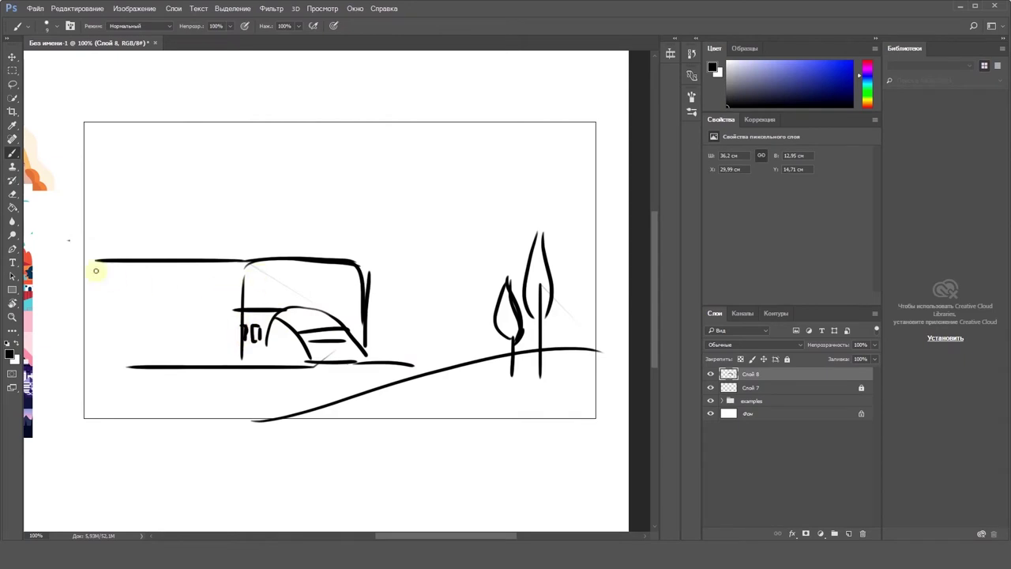
{"action": "mouse_move", "coordinate": [91, 269]}
{"action": "left_mouse_down"}
{"action": "mouse_move", "coordinate": [154, 281]}
{"action": "mouse_move", "coordinate": [220, 268]}
{"action": "mouse_move", "coordinate": [247, 281]}
{"action": "left_mouse_up"}
{"action": "left_click_drag", "start_coordinate": [81, 286], "coordinate": [243, 286]}
{"action": "mouse_move", "coordinate": [110, 264]}
{"action": "left_mouse_down"}
{"action": "mouse_move", "coordinate": [137, 284]}
{"action": "mouse_move", "coordinate": [236, 294]}
{"action": "left_mouse_up"}
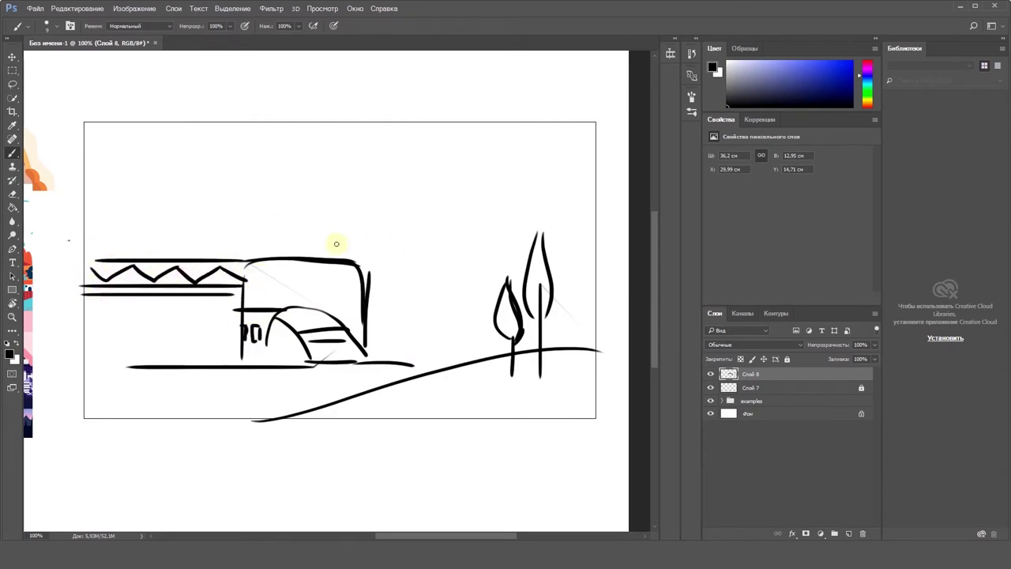
Outline a stepped building behind the train and a tall rectangular tower to its right
{"action": "mouse_move", "coordinate": [289, 255]}
{"action": "left_mouse_down"}
{"action": "mouse_move", "coordinate": [345, 228]}
{"action": "mouse_move", "coordinate": [400, 310]}
{"action": "left_mouse_up"}
{"action": "mouse_move", "coordinate": [405, 240]}
{"action": "left_mouse_down"}
{"action": "mouse_move", "coordinate": [538, 268]}
{"action": "mouse_move", "coordinate": [440, 237]}
{"action": "left_mouse_up"}
{"action": "left_click_drag", "start_coordinate": [349, 215], "coordinate": [400, 308]}
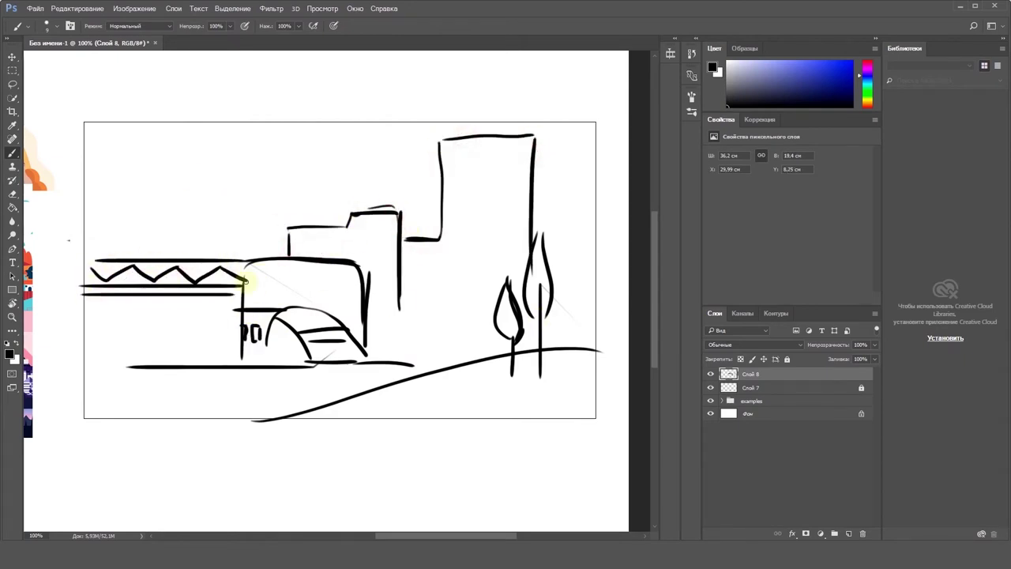
Draw a hill slope descending from the frame's left edge and add a slanted roof line to the tall tower
{"action": "left_click_drag", "start_coordinate": [79, 319], "coordinate": [334, 419]}
{"action": "key", "text": "ctrl+z"}
{"action": "mouse_move", "coordinate": [84, 340]}
{"action": "left_mouse_down"}
{"action": "mouse_move", "coordinate": [355, 395]}
{"action": "mouse_move", "coordinate": [314, 405]}
{"action": "left_mouse_up"}
{"action": "key", "text": "ctrl+z"}
{"action": "mouse_move", "coordinate": [444, 237]}
{"action": "left_mouse_down"}
{"action": "mouse_move", "coordinate": [479, 134]}
{"action": "mouse_move", "coordinate": [531, 266]}
{"action": "left_mouse_up"}
{"action": "left_click_drag", "start_coordinate": [289, 254], "coordinate": [358, 213]}
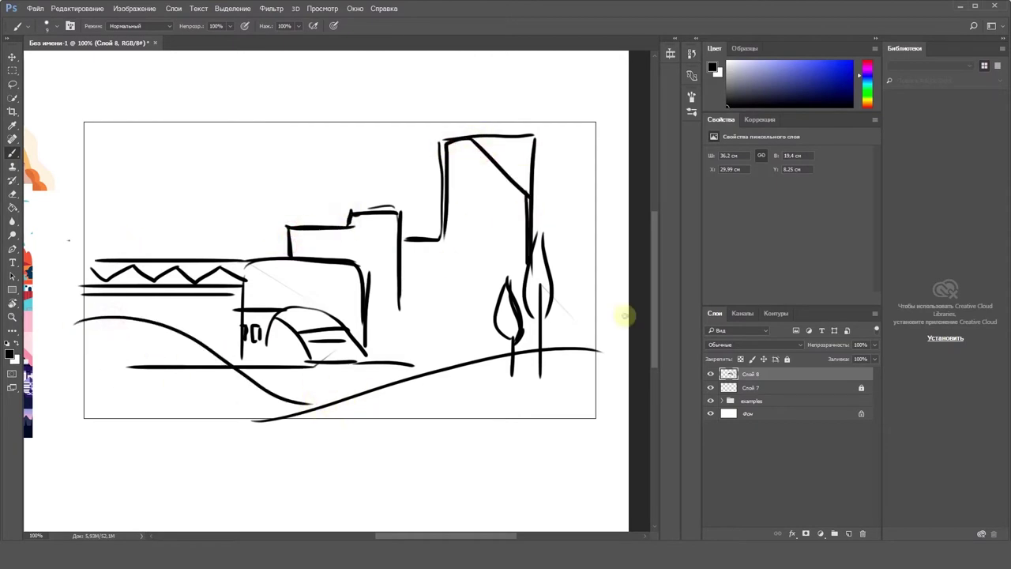
Scale the whole sketch down and position it in the middle of the frame
{"action": "left_click_drag", "start_coordinate": [188, 145], "coordinate": [188, 252]}
{"action": "key", "text": "ctrl+z"}
{"action": "key", "text": "ctrl+t"}
{"action": "left_click_drag", "start_coordinate": [607, 133], "coordinate": [539, 169]}
{"action": "left_click_drag", "start_coordinate": [456, 252], "coordinate": [477, 253]}
{"action": "key", "text": "Return"}
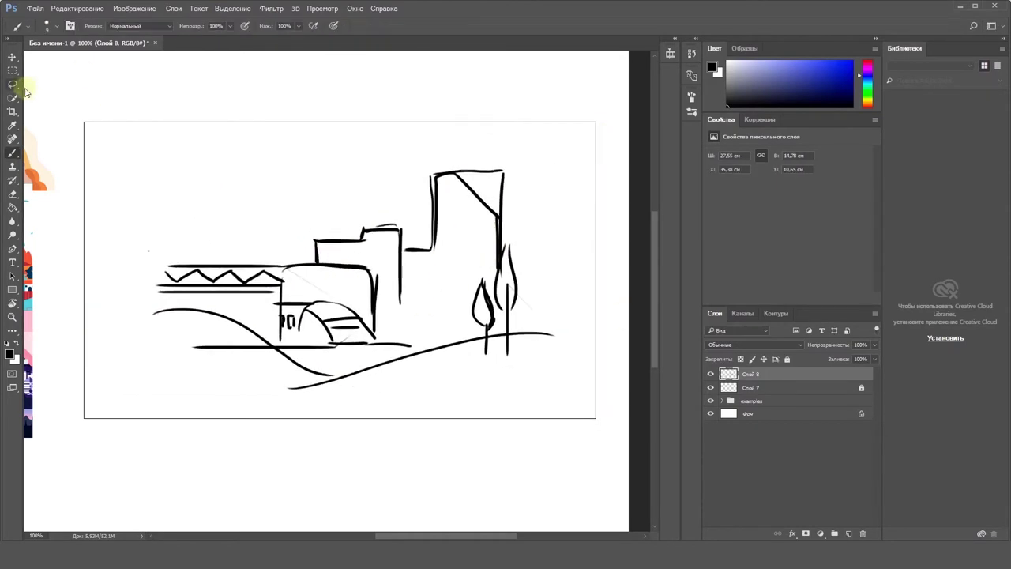
Lasso the right hill with its two trees and move them down and to the right
{"action": "left_click", "coordinate": [12, 85]}
{"action": "mouse_move", "coordinate": [258, 393]}
{"action": "left_mouse_down"}
{"action": "mouse_move", "coordinate": [506, 239]}
{"action": "mouse_move", "coordinate": [261, 390]}
{"action": "left_mouse_up"}
{"action": "key", "text": "ctrl+t"}
{"action": "left_click_drag", "start_coordinate": [542, 322], "coordinate": [575, 348]}
{"action": "key", "text": "Return"}
{"action": "key", "text": "ctrl+d"}
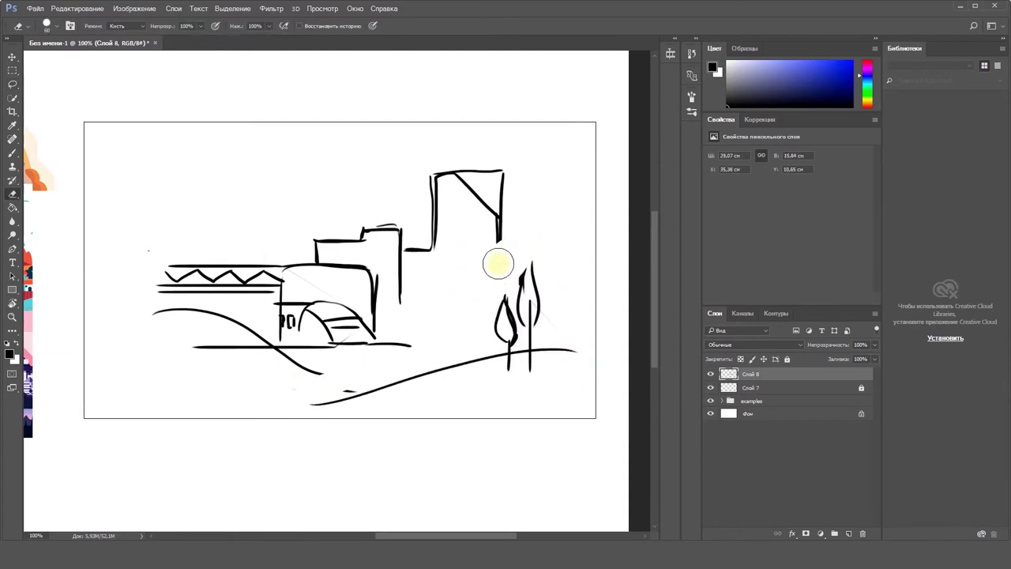
Erase the tower's upper right corner and lower edge, and redraw its right wall with a slanted top
{"action": "key", "text": "b"}
{"action": "key", "text": "e"}
{"action": "key", "text": "b"}
{"action": "mouse_move", "coordinate": [488, 171]}
{"action": "left_mouse_down"}
{"action": "mouse_move", "coordinate": [506, 207]}
{"action": "mouse_move", "coordinate": [502, 296]}
{"action": "left_mouse_up"}
Sketch a small gabled house with a window in front of the tower, beside the two trees
{"action": "mouse_move", "coordinate": [392, 303]}
{"action": "left_mouse_down"}
{"action": "mouse_move", "coordinate": [393, 338]}
{"action": "mouse_move", "coordinate": [447, 301]}
{"action": "left_mouse_up"}
{"action": "mouse_move", "coordinate": [393, 300]}
{"action": "left_mouse_down"}
{"action": "mouse_move", "coordinate": [421, 278]}
{"action": "mouse_move", "coordinate": [441, 306]}
{"action": "left_mouse_up"}
{"action": "left_click_drag", "start_coordinate": [419, 276], "coordinate": [471, 276]}
{"action": "mouse_move", "coordinate": [463, 277]}
{"action": "left_mouse_down"}
{"action": "mouse_move", "coordinate": [480, 295]}
{"action": "mouse_move", "coordinate": [480, 343]}
{"action": "left_mouse_up"}
{"action": "left_click_drag", "start_coordinate": [413, 348], "coordinate": [488, 349]}
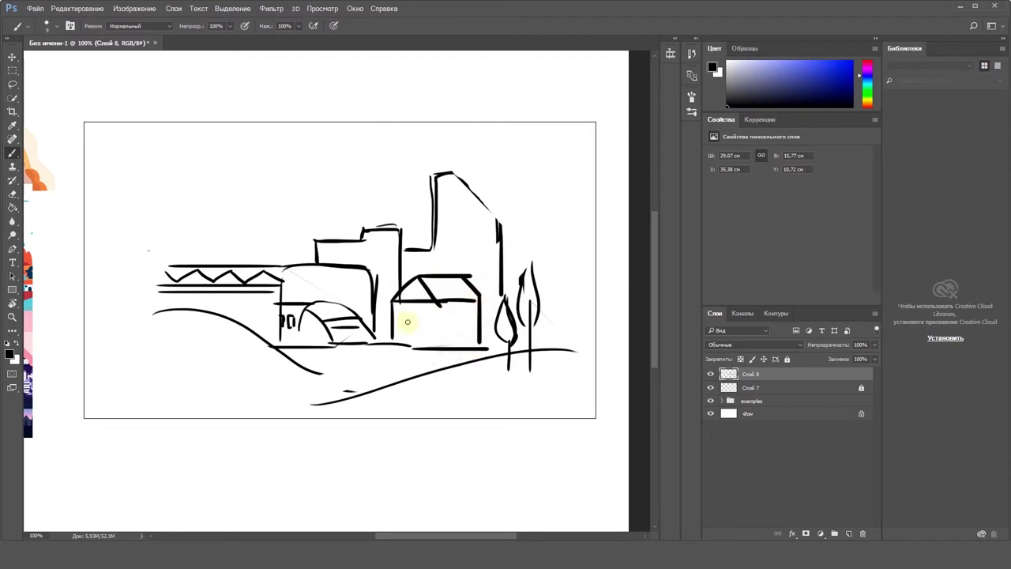
{"action": "left_click_drag", "start_coordinate": [416, 317], "coordinate": [417, 334]}
Redraw the tower taller with a slanted roof and add three small windows to it
{"action": "mouse_move", "coordinate": [437, 209]}
{"action": "left_mouse_down"}
{"action": "mouse_move", "coordinate": [438, 151]}
{"action": "mouse_move", "coordinate": [494, 200]}
{"action": "left_mouse_up"}
{"action": "left_click_drag", "start_coordinate": [460, 140], "coordinate": [503, 177]}
{"action": "left_click_drag", "start_coordinate": [504, 178], "coordinate": [503, 237]}
{"action": "left_click_drag", "start_coordinate": [449, 183], "coordinate": [459, 206]}
{"action": "left_click_drag", "start_coordinate": [475, 216], "coordinate": [479, 241]}
{"action": "left_click_drag", "start_coordinate": [451, 244], "coordinate": [454, 258]}
{"action": "left_click", "coordinate": [371, 67]}
{"action": "mouse_move", "coordinate": [127, 319]}
{"action": "left_mouse_down"}
{"action": "mouse_move", "coordinate": [124, 260]}
{"action": "mouse_move", "coordinate": [284, 242]}
{"action": "left_mouse_up"}
{"action": "mouse_move", "coordinate": [284, 243]}
{"action": "left_mouse_down"}
{"action": "mouse_move", "coordinate": [147, 244]}
{"action": "mouse_move", "coordinate": [112, 270]}
{"action": "left_mouse_up"}
{"action": "key", "text": "ctrl+alt+z"}
{"action": "key", "text": "ctrl+alt+z"}
{"action": "key", "text": "ctrl+alt+z"}
Switch to the browser and search Google for the New York subway ("метро нью-йорк") in a new tab
{"action": "left_click", "coordinate": [721, 544]}
{"action": "key", "text": "ctrl+t"}
{"action": "type", "text": "метро нью"}
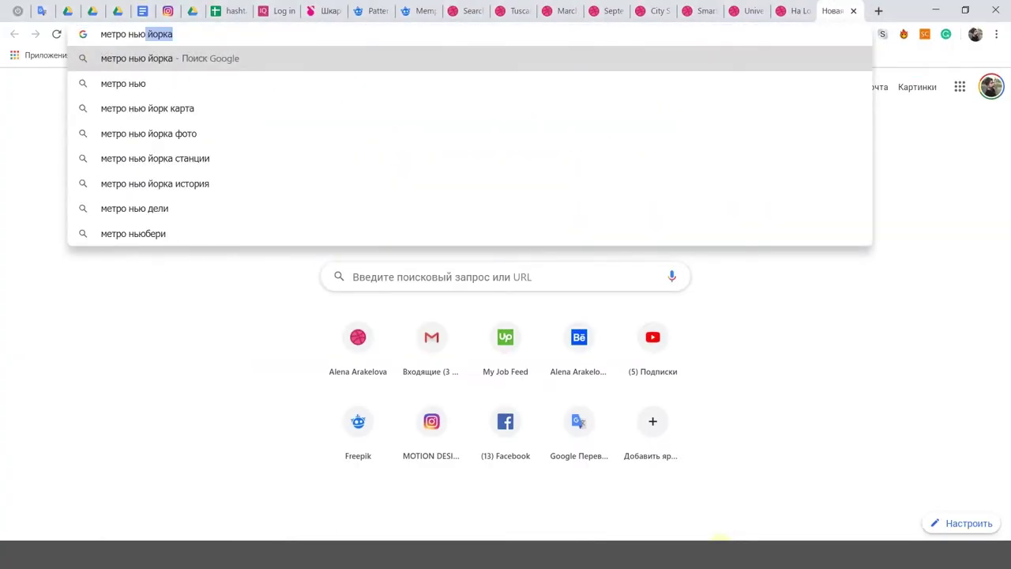
{"action": "key", "text": "Return"}
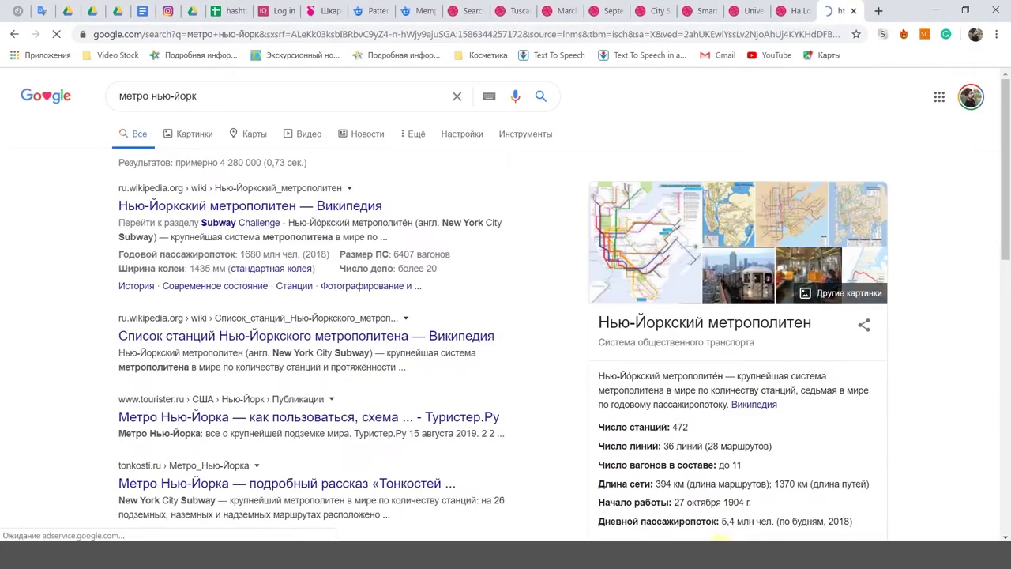
Show image results, extend the query to "метро нью-йорк тоннель" and look through the tunnel photos
{"action": "left_click", "coordinate": [185, 126]}
{"action": "left_click", "coordinate": [190, 96]}
{"action": "type", "text": "тоннель"}
{"action": "key", "text": "Return"}
{"action": "scroll", "coordinate": [506, 316], "scroll_direction": "down", "scroll_amount": 3}
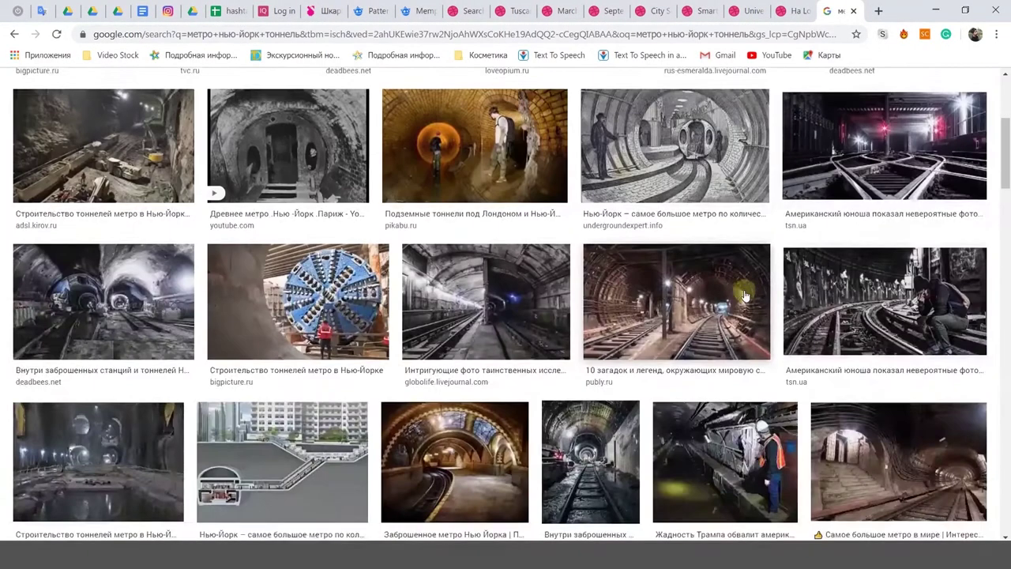
Extend the image query with "пейзаж" and browse the photos for landscape references
{"action": "scroll", "coordinate": [506, 316], "scroll_direction": "up", "scroll_amount": 3}
{"action": "left_click", "coordinate": [336, 96]}
{"action": "type", "text": "пейзаж"}
{"action": "key", "text": "Return"}
{"action": "scroll", "coordinate": [474, 253], "scroll_direction": "down", "scroll_amount": 15}
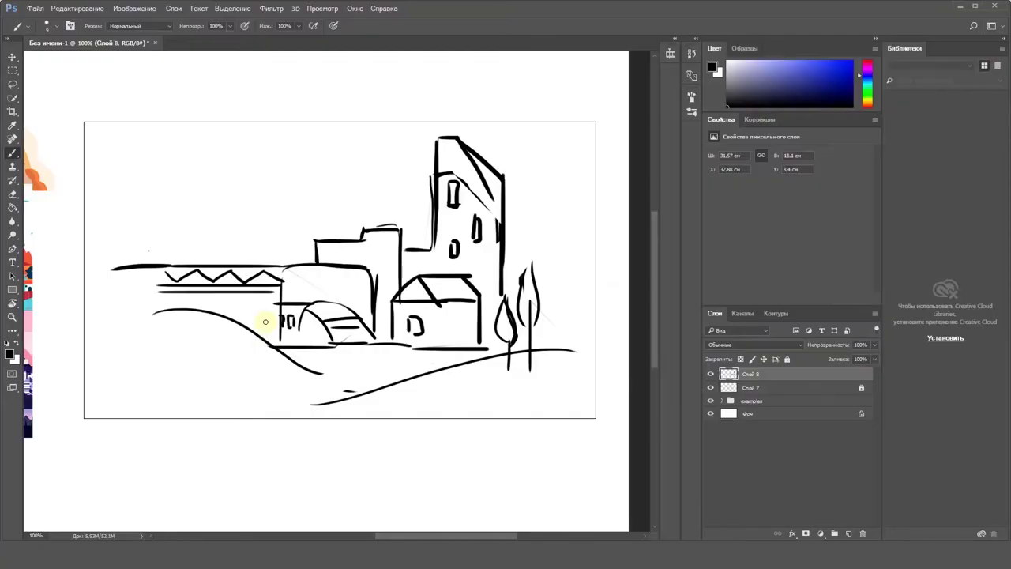
Back in Photoshop, erase the truss and left hill slope and draw a lower roof line for the train
{"action": "mouse_move", "coordinate": [262, 323]}
{"action": "left_mouse_down"}
{"action": "mouse_move", "coordinate": [300, 271]}
{"action": "mouse_move", "coordinate": [268, 352]}
{"action": "mouse_move", "coordinate": [319, 374]}
{"action": "left_mouse_up"}
{"action": "key", "text": "b"}
{"action": "left_click_drag", "start_coordinate": [122, 304], "coordinate": [277, 303]}
{"action": "left_click_drag", "start_coordinate": [143, 303], "coordinate": [90, 308]}
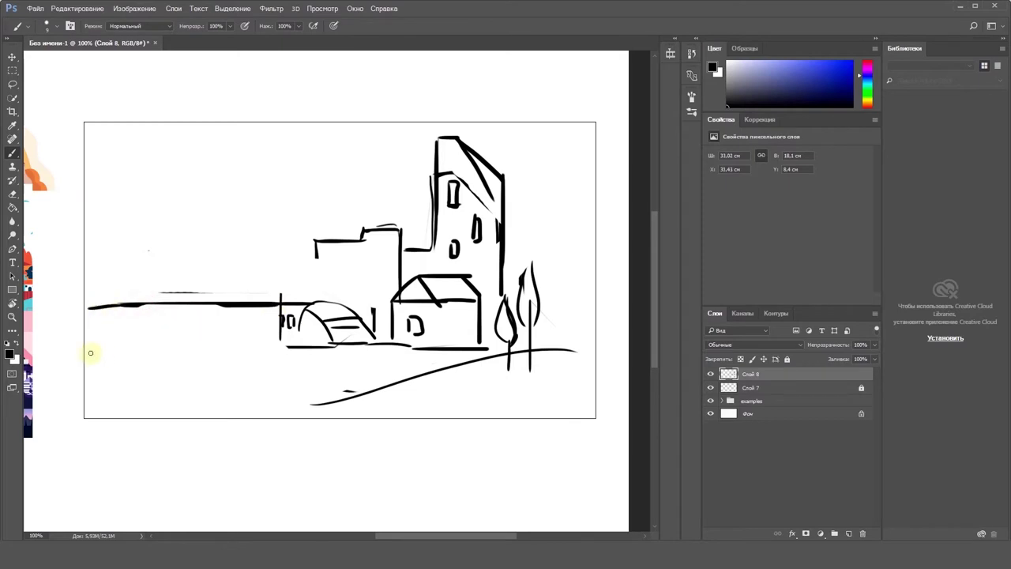
Draw a long bridge deck under the train with capped support pillars beneath it
{"action": "mouse_move", "coordinate": [85, 345]}
{"action": "left_mouse_down"}
{"action": "mouse_move", "coordinate": [336, 346]}
{"action": "mouse_move", "coordinate": [463, 362]}
{"action": "left_mouse_up"}
{"action": "left_click_drag", "start_coordinate": [115, 365], "coordinate": [163, 368]}
{"action": "left_click_drag", "start_coordinate": [133, 372], "coordinate": [133, 421]}
{"action": "left_click_drag", "start_coordinate": [185, 365], "coordinate": [215, 368]}
{"action": "left_click_drag", "start_coordinate": [201, 371], "coordinate": [202, 415]}
{"action": "mouse_move", "coordinate": [267, 364]}
{"action": "left_mouse_down"}
{"action": "mouse_move", "coordinate": [313, 365]}
{"action": "mouse_move", "coordinate": [290, 433]}
{"action": "left_mouse_up"}
{"action": "left_click_drag", "start_coordinate": [371, 367], "coordinate": [395, 370]}
Strengthen the right hill's outline, round out both tree crowns and redraw the stepped building's left wall
{"action": "left_click_drag", "start_coordinate": [293, 417], "coordinate": [599, 354]}
{"action": "left_click_drag", "start_coordinate": [503, 286], "coordinate": [514, 348]}
{"action": "mouse_move", "coordinate": [527, 332]}
{"action": "left_mouse_down"}
{"action": "mouse_move", "coordinate": [537, 266]}
{"action": "mouse_move", "coordinate": [544, 320]}
{"action": "left_mouse_up"}
{"action": "left_click_drag", "start_coordinate": [314, 292], "coordinate": [316, 245]}
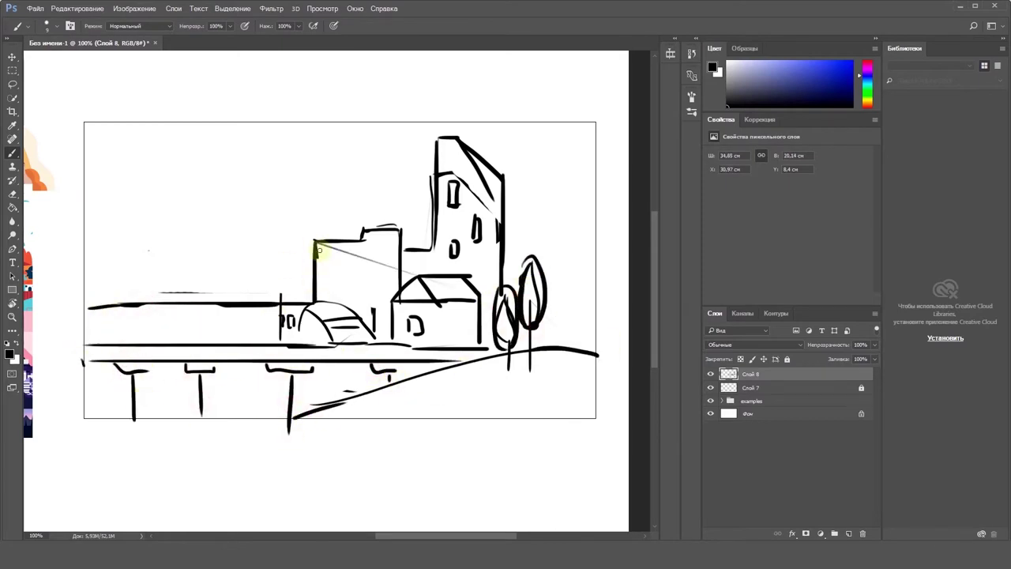
Draw a row of five small windows along the side of the train
{"action": "left_click_drag", "start_coordinate": [136, 318], "coordinate": [150, 326]}
{"action": "left_click_drag", "start_coordinate": [167, 318], "coordinate": [186, 325]}
{"action": "left_click_drag", "start_coordinate": [202, 316], "coordinate": [216, 326]}
{"action": "left_click_drag", "start_coordinate": [234, 316], "coordinate": [251, 326]}
{"action": "left_click_drag", "start_coordinate": [89, 316], "coordinate": [110, 328]}
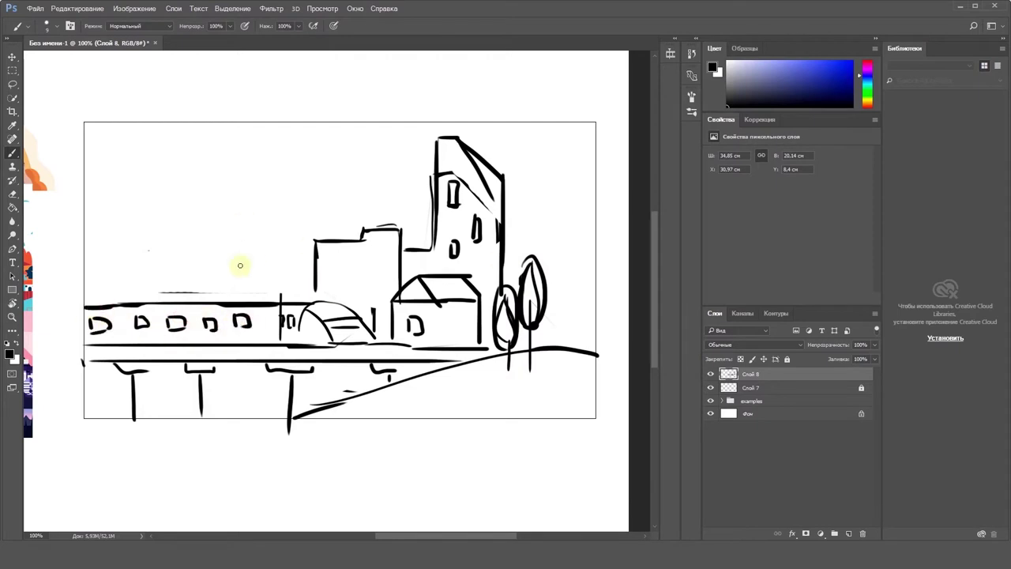
Sketch a small gabled house behind the train and curved background hills on both sides of the buildings
{"action": "left_click_drag", "start_coordinate": [207, 279], "coordinate": [258, 278]}
{"action": "left_click_drag", "start_coordinate": [257, 280], "coordinate": [207, 280]}
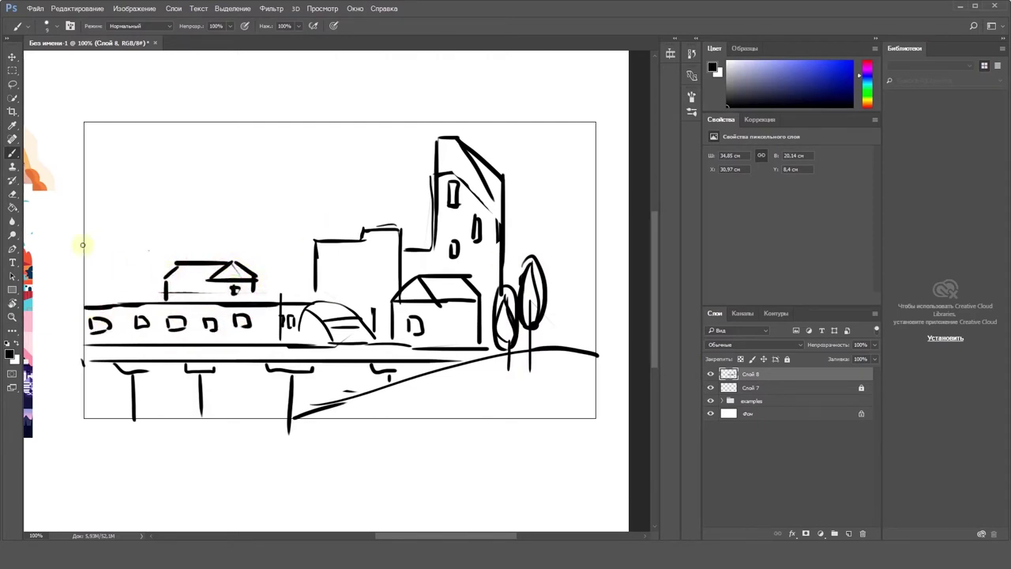
{"action": "left_click_drag", "start_coordinate": [87, 211], "coordinate": [315, 257]}
{"action": "left_click_drag", "start_coordinate": [506, 255], "coordinate": [607, 212]}
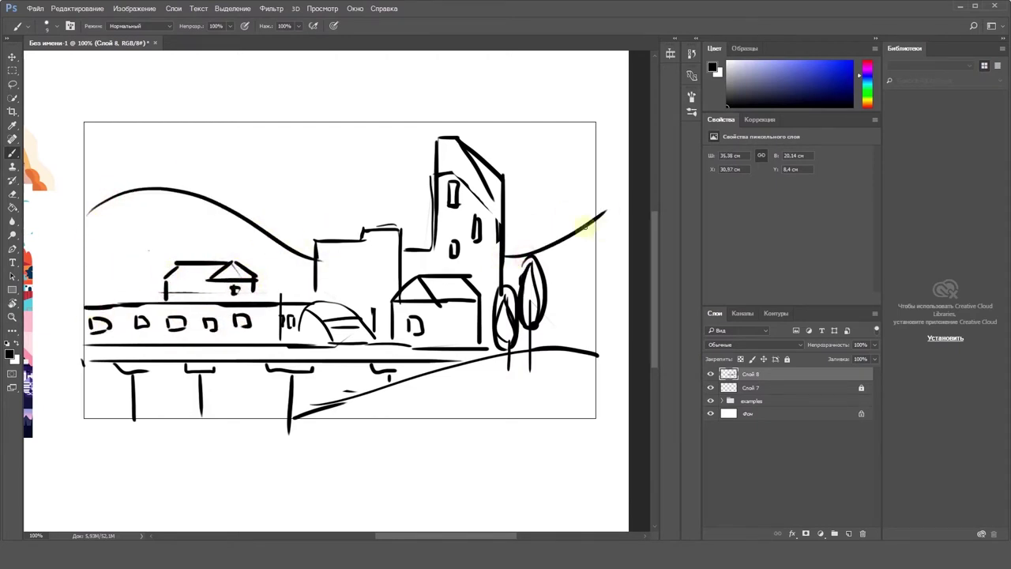
Select the train with the bridge deck, scale it down and shift it to the left
{"action": "left_click", "coordinate": [12, 71]}
{"action": "left_click_drag", "start_coordinate": [74, 297], "coordinate": [388, 379]}
{"action": "key", "text": "ctrl+t"}
{"action": "left_click_drag", "start_coordinate": [388, 297], "coordinate": [352, 307]}
{"action": "left_click_drag", "start_coordinate": [336, 326], "coordinate": [293, 323]}
{"action": "key", "text": "Return"}
{"action": "key", "text": "ctrl+d"}
Erase the leftover pillar stubs and stray lines below the bridge deck
{"action": "key", "text": "e"}
{"action": "left_click_drag", "start_coordinate": [133, 391], "coordinate": [133, 434]}
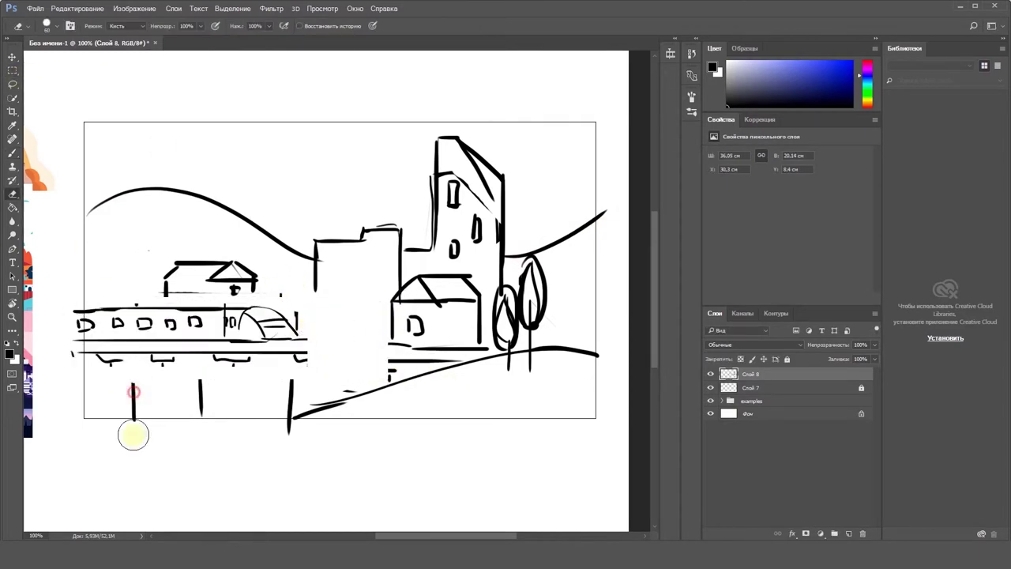
{"action": "left_click_drag", "start_coordinate": [200, 384], "coordinate": [290, 419]}
{"action": "left_click_drag", "start_coordinate": [348, 382], "coordinate": [385, 372]}
{"action": "left_click", "coordinate": [286, 428]}
Extend the bridge deck right to the house and redraw four straight pillars under the pillar caps
{"action": "key", "text": "b"}
{"action": "left_click_drag", "start_coordinate": [298, 352], "coordinate": [439, 353]}
{"action": "left_click_drag", "start_coordinate": [232, 360], "coordinate": [232, 412]}
{"action": "left_click_drag", "start_coordinate": [300, 362], "coordinate": [301, 412]}
{"action": "left_click_drag", "start_coordinate": [166, 362], "coordinate": [165, 411]}
{"action": "left_click_drag", "start_coordinate": [110, 363], "coordinate": [110, 425]}
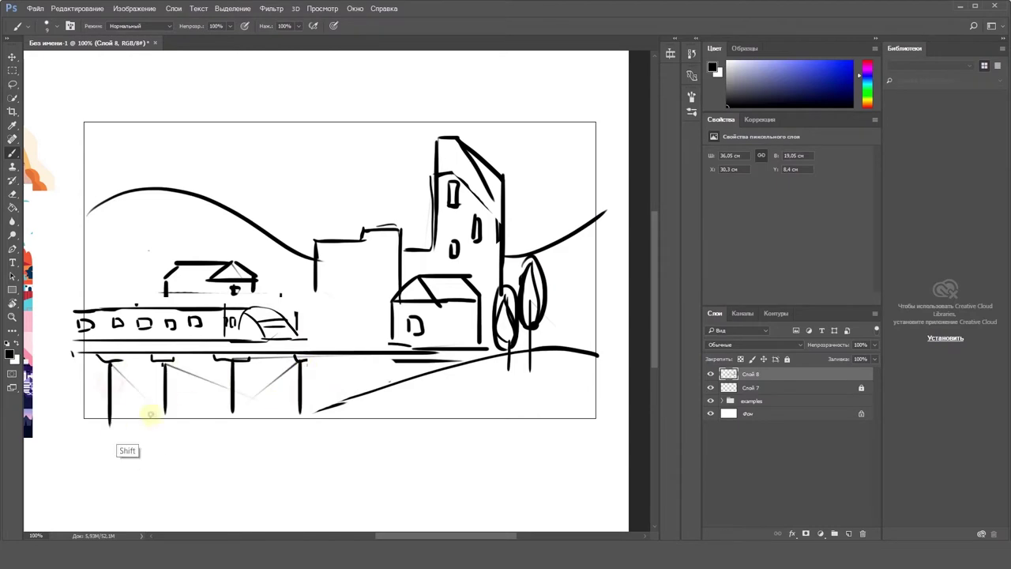
Thicken the train's nose outline, add wheels and stepped-building windows, and decline turning on sticky keys
{"action": "left_click_drag", "start_coordinate": [251, 308], "coordinate": [299, 336]}
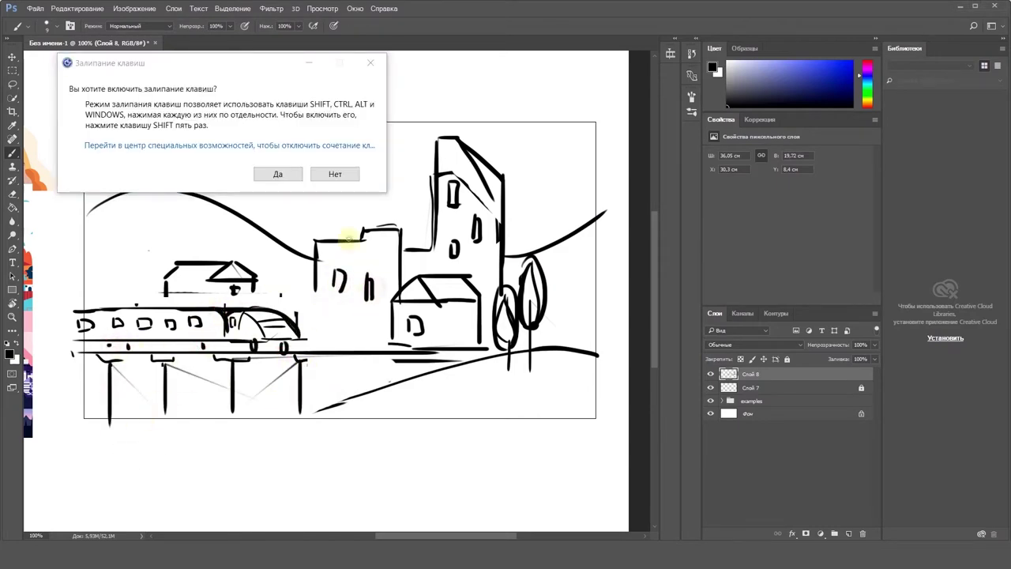
{"action": "left_click", "coordinate": [335, 174]}
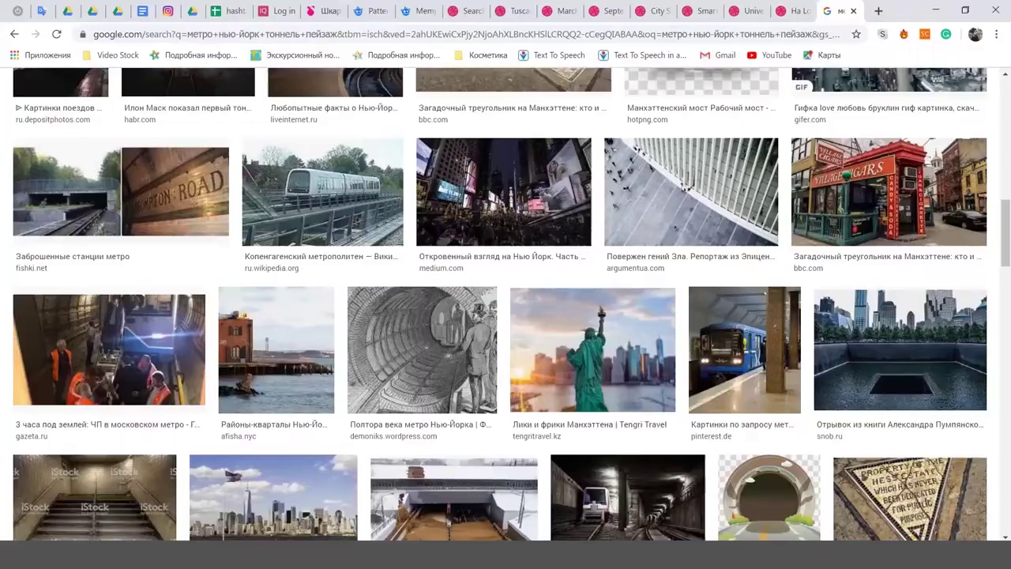
Look through the current image results, and run a new image search for "поезд метро выезжает из тоннеля"
{"action": "scroll", "coordinate": [724, 379], "scroll_direction": "down", "scroll_amount": 10}
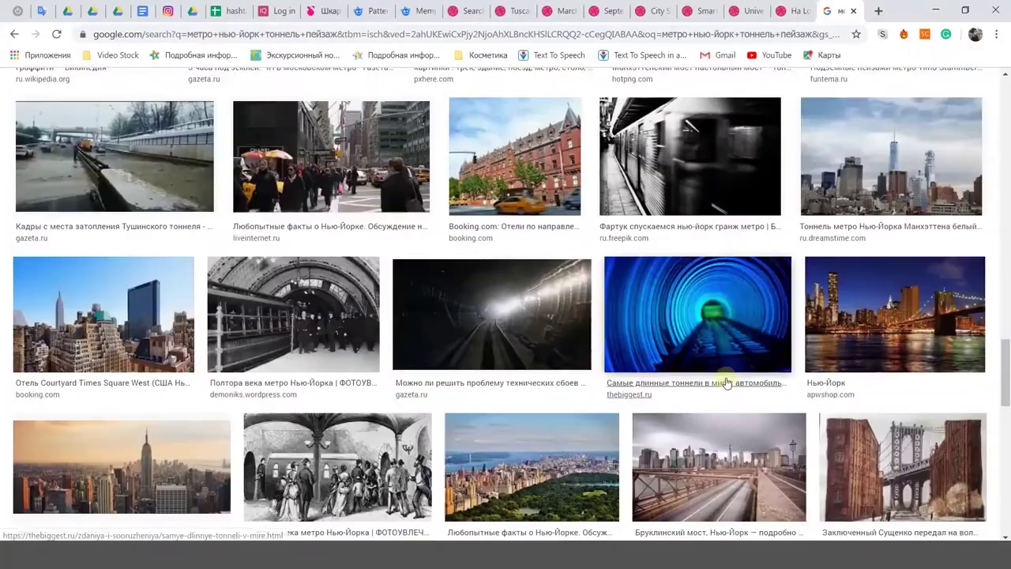
{"action": "scroll", "coordinate": [724, 379], "scroll_direction": "down", "scroll_amount": 7}
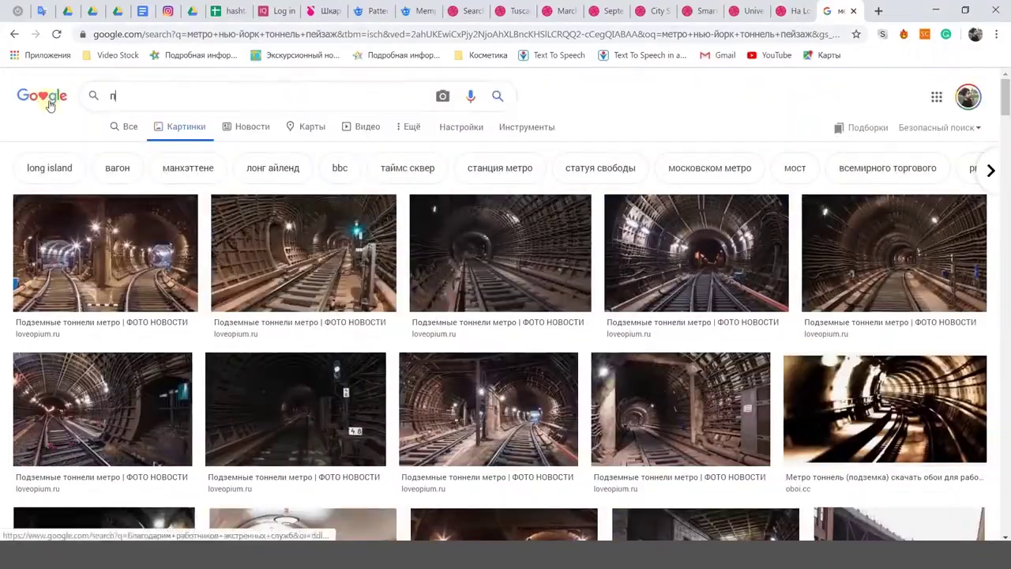
{"action": "type", "text": "поезд метро выезжает и "}
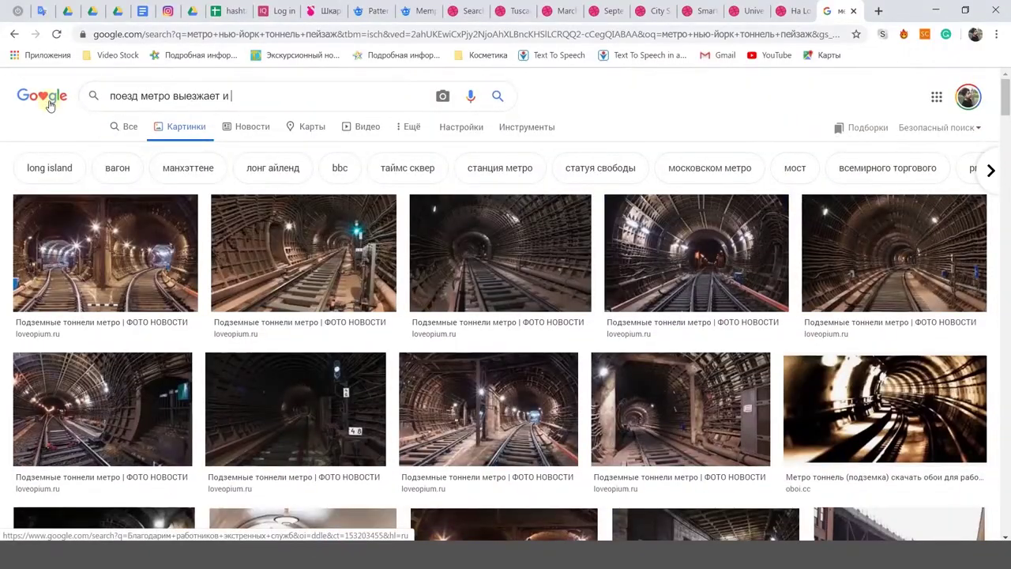
{"action": "type", "text": "з тоннеля"}
{"action": "key", "text": "Return"}
Extend the image search with the word "город" and look through the train photos for reference
{"action": "left_click", "coordinate": [293, 87]}
{"action": "type", "text": "горо"}
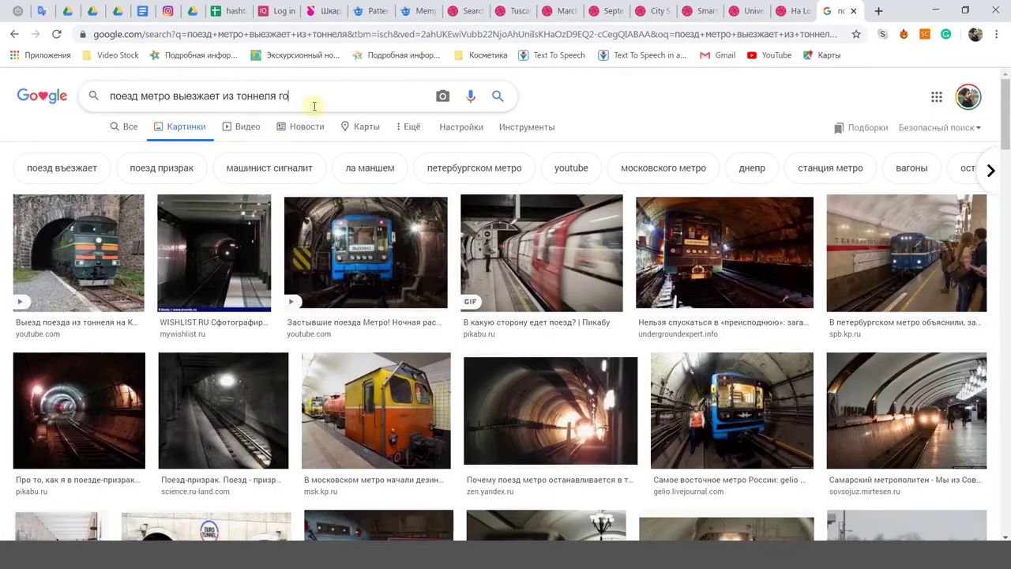
{"action": "key", "text": "Return"}
{"action": "scroll", "coordinate": [416, 271], "scroll_direction": "down", "scroll_amount": 10}
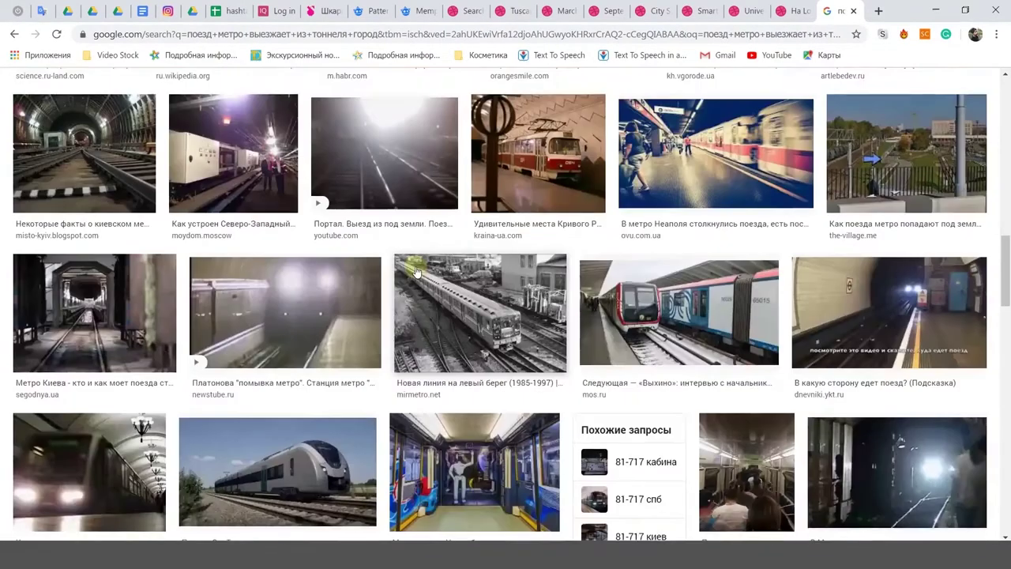
{"action": "scroll", "coordinate": [416, 271], "scroll_direction": "down", "scroll_amount": 4}
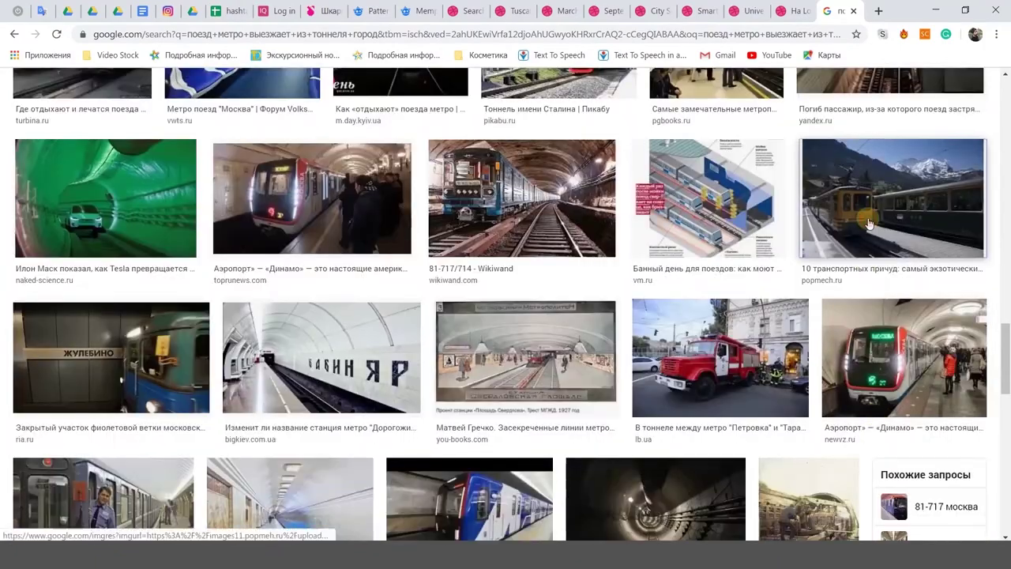
{"action": "left_click", "coordinate": [870, 225]}
{"action": "scroll", "coordinate": [790, 317], "scroll_direction": "down", "scroll_amount": 4}
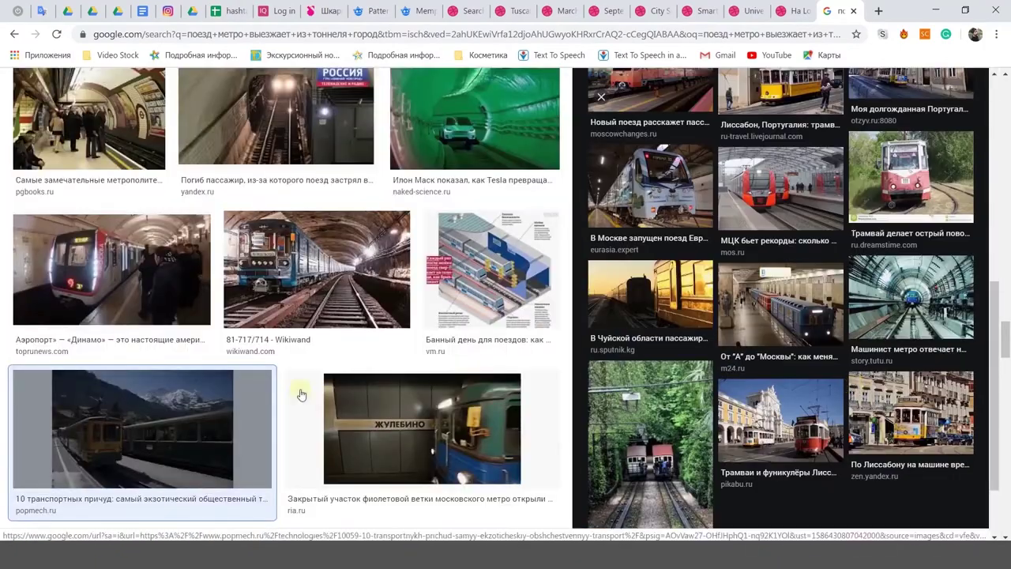
{"action": "scroll", "coordinate": [301, 387], "scroll_direction": "down", "scroll_amount": 3}
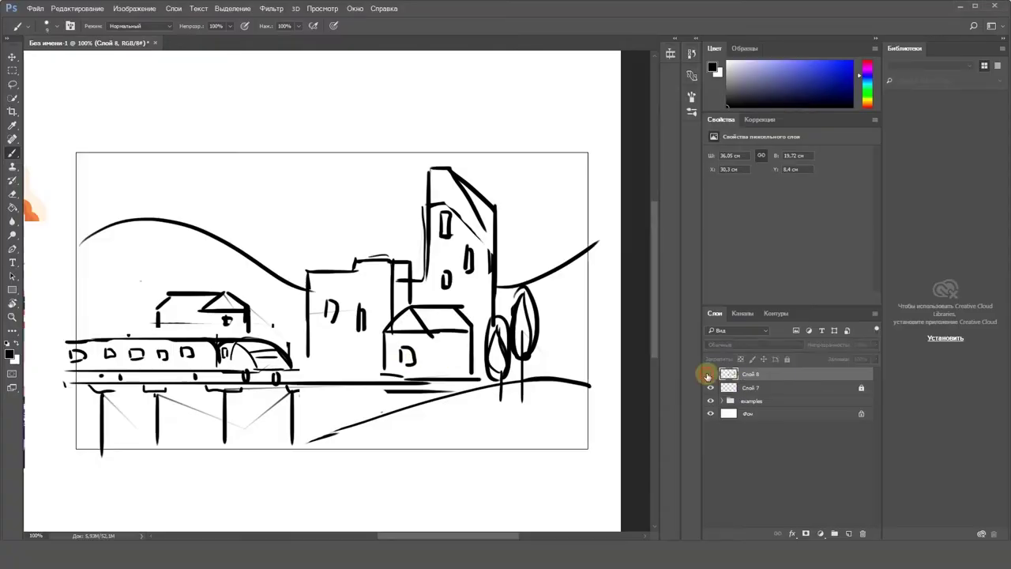
Switch to Photoshop, create a new layer above the sketch, and lower the sketch layer's opacity to a pale grey underlay
{"action": "left_click", "coordinate": [710, 387]}
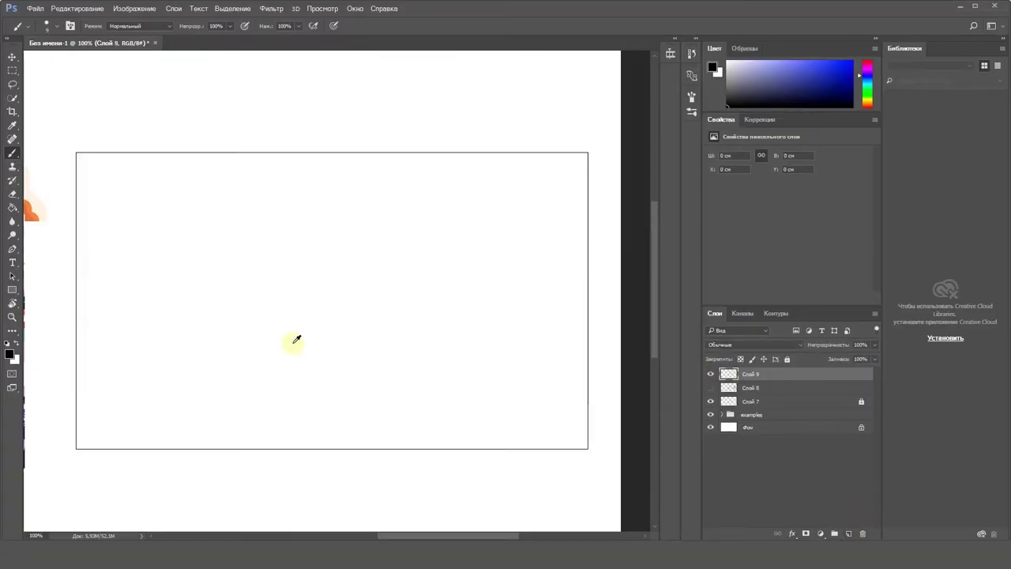
{"action": "key", "text": "alt+i"}
{"action": "key", "text": "Escape"}
{"action": "left_click", "coordinate": [710, 388]}
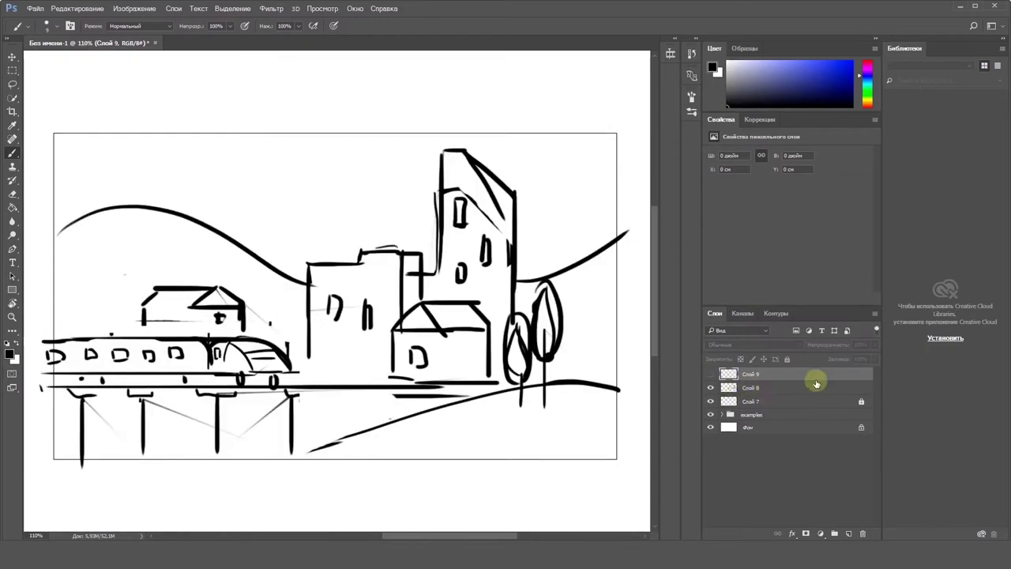
{"action": "left_click", "coordinate": [817, 387]}
{"action": "left_click", "coordinate": [875, 359]}
{"action": "left_click_drag", "start_coordinate": [873, 372], "coordinate": [839, 372]}
{"action": "left_click", "coordinate": [730, 375]}
Trace the train carriage and locomotive with clean outlines, a slanted nose, windshield, headlights and wheels
{"action": "left_click_drag", "start_coordinate": [52, 338], "coordinate": [176, 338]}
{"action": "left_click_drag", "start_coordinate": [179, 339], "coordinate": [187, 366]}
{"action": "left_click_drag", "start_coordinate": [51, 363], "coordinate": [187, 368]}
{"action": "mouse_move", "coordinate": [193, 341]}
{"action": "left_mouse_down"}
{"action": "mouse_move", "coordinate": [263, 346]}
{"action": "mouse_move", "coordinate": [289, 365]}
{"action": "left_mouse_up"}
{"action": "left_click_drag", "start_coordinate": [235, 342], "coordinate": [256, 368]}
{"action": "left_click_drag", "start_coordinate": [188, 373], "coordinate": [293, 372]}
{"action": "left_click_drag", "start_coordinate": [258, 360], "coordinate": [288, 359]}
{"action": "left_click_drag", "start_coordinate": [260, 367], "coordinate": [267, 367]}
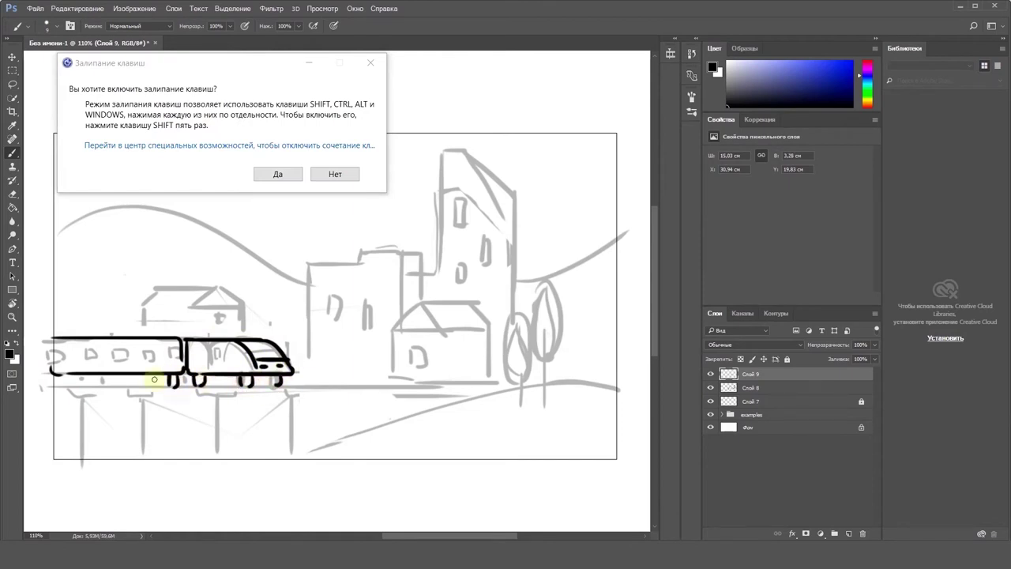
Draw a door and long window strips on the train carriage and a side window on the locomotive
{"action": "left_click_drag", "start_coordinate": [166, 351], "coordinate": [181, 351]}
{"action": "left_click_drag", "start_coordinate": [165, 351], "coordinate": [180, 360]}
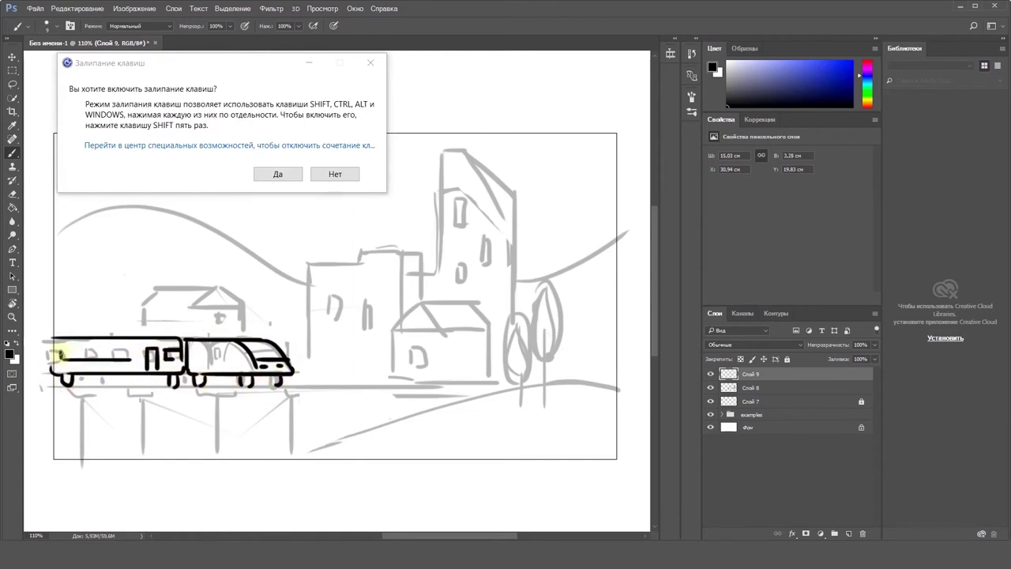
{"action": "left_click_drag", "start_coordinate": [61, 353], "coordinate": [137, 352]}
{"action": "left_click_drag", "start_coordinate": [138, 353], "coordinate": [132, 360]}
{"action": "left_click_drag", "start_coordinate": [197, 351], "coordinate": [196, 361]}
{"action": "mouse_move", "coordinate": [197, 362]}
{"action": "left_mouse_down"}
{"action": "mouse_move", "coordinate": [246, 361]}
{"action": "mouse_move", "coordinate": [244, 350]}
{"action": "left_mouse_up"}
{"action": "left_click_drag", "start_coordinate": [253, 350], "coordinate": [279, 351]}
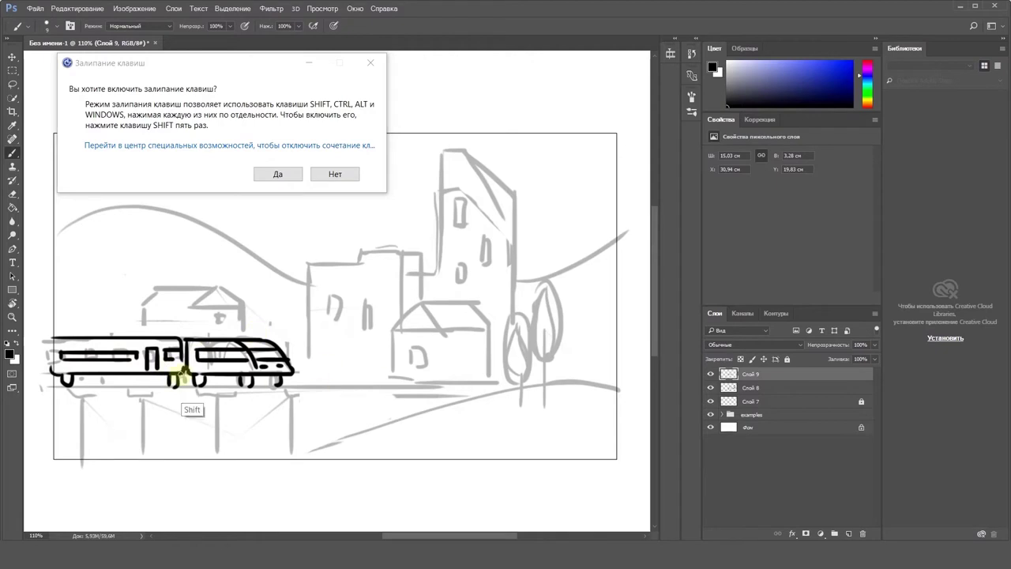
Draw the bridge deck as a straight double line and a rising ground slope at its right end, redrawing the slope until it fits
{"action": "left_click_drag", "start_coordinate": [53, 394], "coordinate": [485, 389]}
{"action": "left_click_drag", "start_coordinate": [310, 452], "coordinate": [616, 386]}
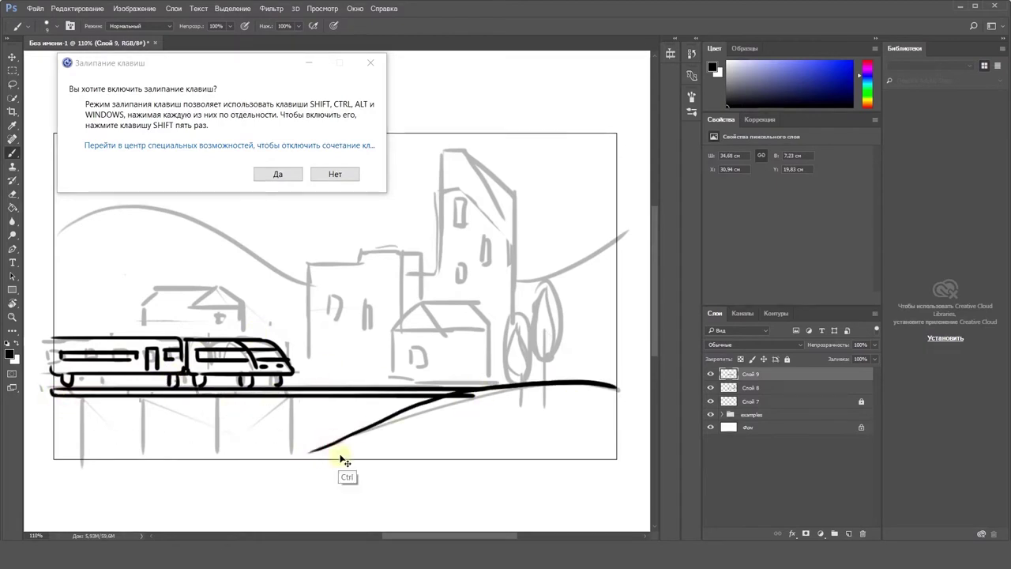
{"action": "key", "text": "ctrl+z"}
{"action": "left_click_drag", "start_coordinate": [395, 452], "coordinate": [620, 379]}
{"action": "key", "text": "ctrl+z"}
{"action": "left_click_drag", "start_coordinate": [327, 460], "coordinate": [630, 374]}
{"action": "left_click_drag", "start_coordinate": [413, 408], "coordinate": [432, 382]}
{"action": "left_click_drag", "start_coordinate": [92, 370], "coordinate": [93, 377]}
{"action": "mouse_move", "coordinate": [96, 377]}
{"action": "left_mouse_down"}
{"action": "mouse_move", "coordinate": [159, 377]}
{"action": "mouse_move", "coordinate": [85, 405]}
{"action": "left_mouse_up"}
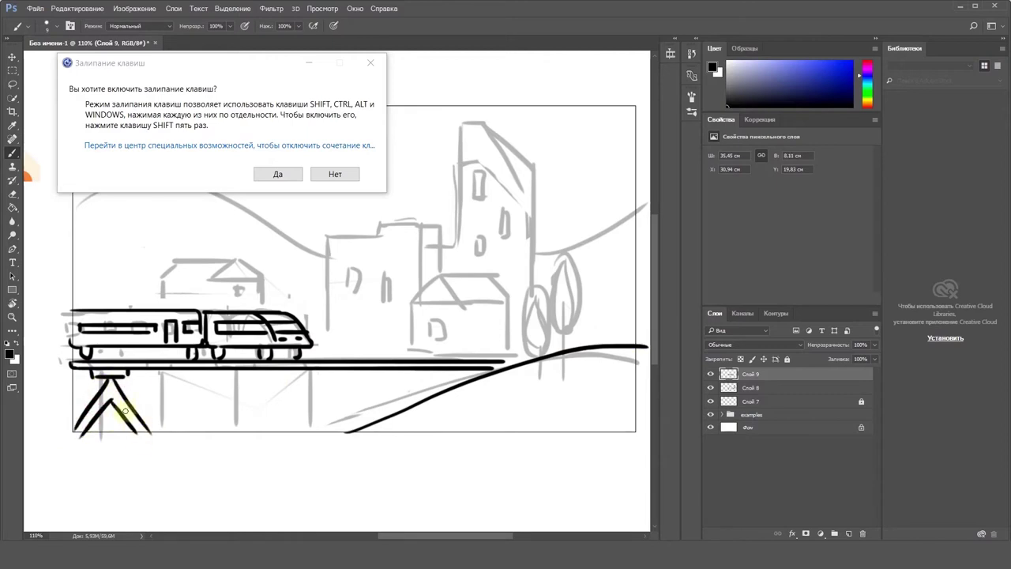
{"action": "key", "text": "ctrl+alt+z"}
{"action": "key", "text": "ctrl+alt+z"}
{"action": "key", "text": "ctrl+alt+z"}
{"action": "key", "text": "ctrl+alt+z"}
{"action": "key", "text": "ctrl+alt+z"}
{"action": "key", "text": "ctrl+alt+z"}
{"action": "key", "text": "ctrl+alt+z"}
{"action": "key", "text": "ctrl+z"}
Draw zigzag truss diagonals under the bridge deck, from its left end to the ground slope
{"action": "left_click_drag", "start_coordinate": [97, 371], "coordinate": [160, 429]}
{"action": "left_click_drag", "start_coordinate": [164, 371], "coordinate": [243, 432]}
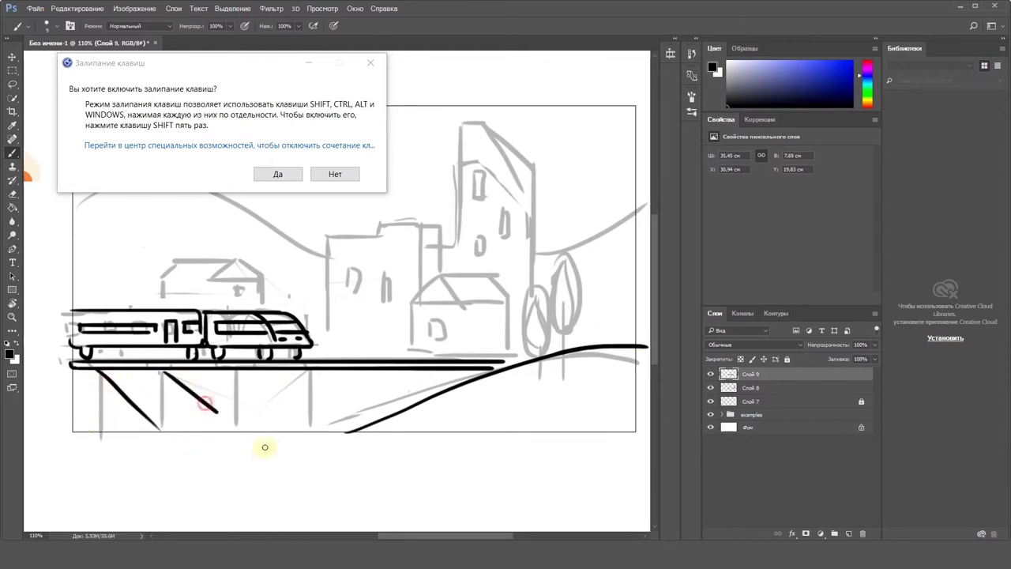
{"action": "key", "text": "ctrl+z"}
{"action": "mouse_move", "coordinate": [160, 429]}
{"action": "left_mouse_down"}
{"action": "mouse_move", "coordinate": [224, 369]}
{"action": "mouse_move", "coordinate": [310, 432]}
{"action": "left_mouse_up"}
{"action": "key", "text": "ctrl+z"}
{"action": "mouse_move", "coordinate": [228, 369]}
{"action": "left_mouse_down"}
{"action": "mouse_move", "coordinate": [305, 430]}
{"action": "mouse_move", "coordinate": [379, 369]}
{"action": "left_mouse_up"}
{"action": "left_click_drag", "start_coordinate": [381, 369], "coordinate": [415, 408]}
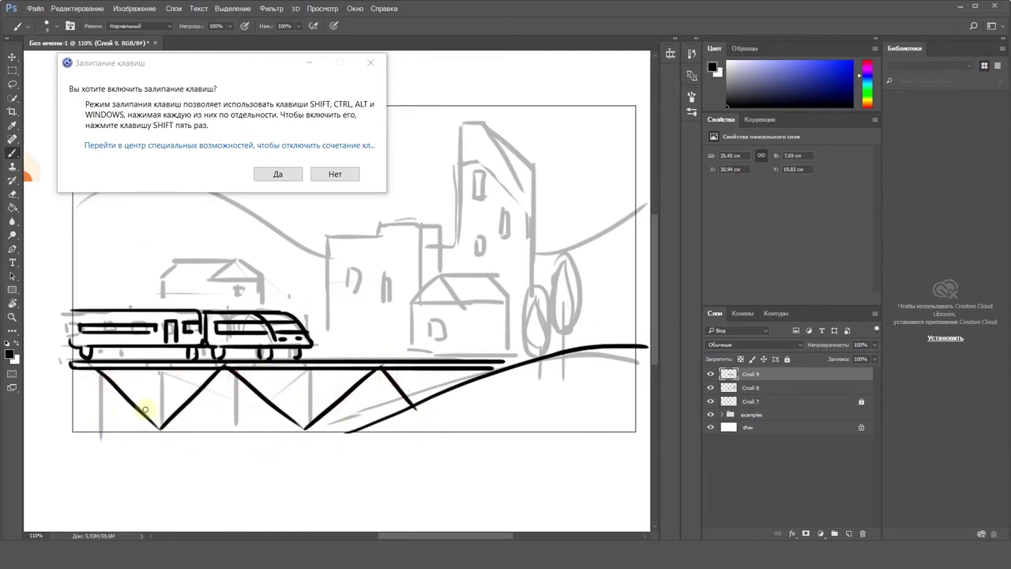
Double the truss diagonals with parallel lines and erase the strokes near the ground slope
{"action": "mouse_move", "coordinate": [82, 372]}
{"action": "left_mouse_down"}
{"action": "mouse_move", "coordinate": [146, 434]}
{"action": "mouse_move", "coordinate": [224, 382]}
{"action": "left_mouse_up"}
{"action": "key", "text": "ctrl+z"}
{"action": "left_click_drag", "start_coordinate": [173, 434], "coordinate": [225, 387]}
{"action": "left_click_drag", "start_coordinate": [324, 434], "coordinate": [379, 387]}
{"action": "mouse_move", "coordinate": [380, 386]}
{"action": "left_mouse_down"}
{"action": "mouse_move", "coordinate": [430, 441]}
{"action": "mouse_move", "coordinate": [408, 427]}
{"action": "left_mouse_up"}
{"action": "key", "text": "e"}
{"action": "mouse_move", "coordinate": [388, 393]}
{"action": "left_mouse_down"}
{"action": "mouse_move", "coordinate": [414, 396]}
{"action": "mouse_move", "coordinate": [388, 369]}
{"action": "left_mouse_up"}
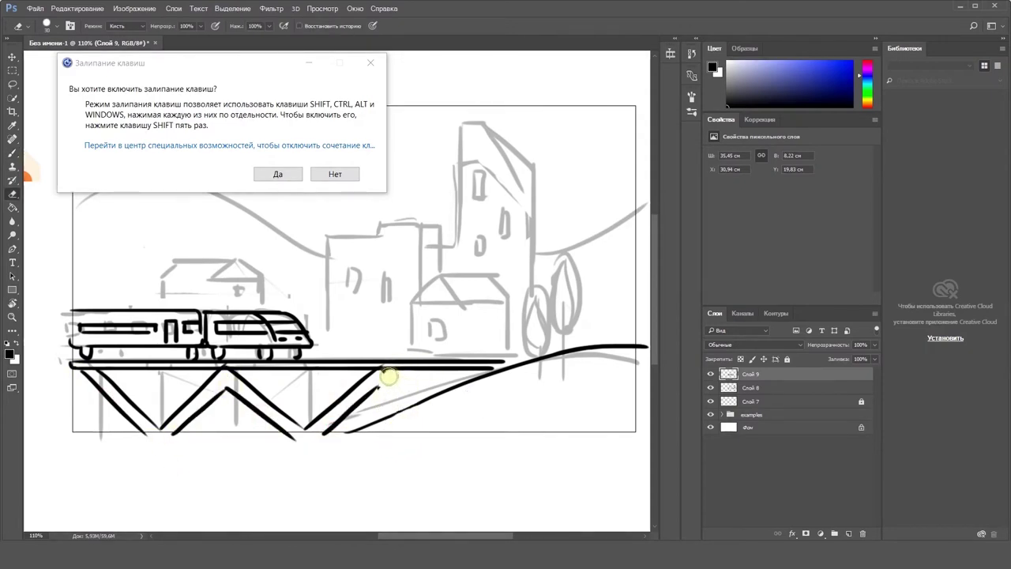
Redraw the rightmost truss brace and add vertical struts between the deck and the truss
{"action": "key", "text": "b"}
{"action": "left_click_drag", "start_coordinate": [161, 370], "coordinate": [161, 419]}
{"action": "left_click_drag", "start_coordinate": [310, 370], "coordinate": [311, 427]}
{"action": "left_click_drag", "start_coordinate": [458, 367], "coordinate": [458, 381]}
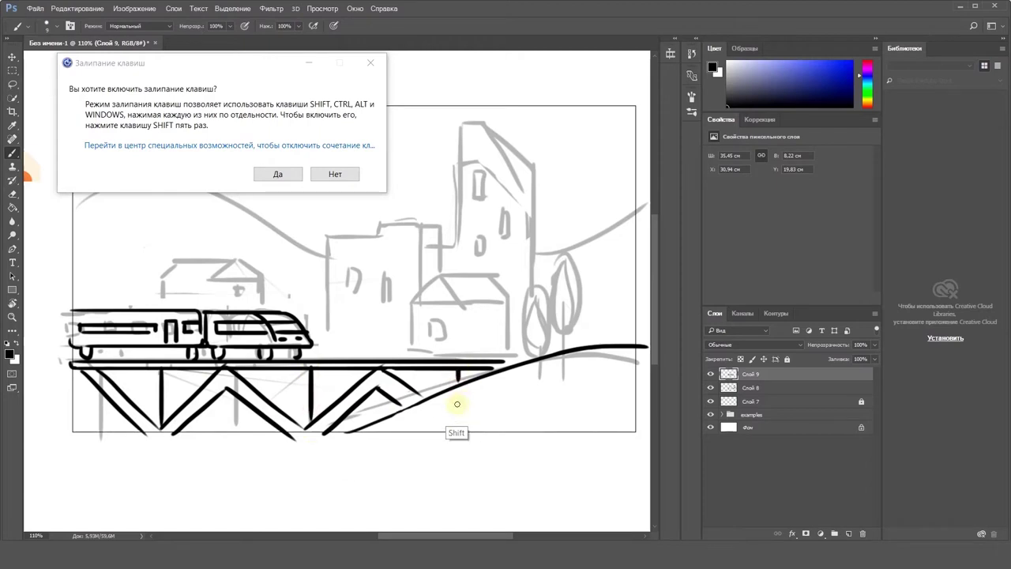
Draw two trees with tall rounded crowns, small leaf loops and straight trunks on the right slope
{"action": "left_click_drag", "start_coordinate": [597, 313], "coordinate": [596, 371]}
{"action": "mouse_move", "coordinate": [584, 251]}
{"action": "left_mouse_down"}
{"action": "mouse_move", "coordinate": [604, 329]}
{"action": "mouse_move", "coordinate": [609, 275]}
{"action": "left_mouse_up"}
{"action": "left_click_drag", "start_coordinate": [580, 281], "coordinate": [589, 286]}
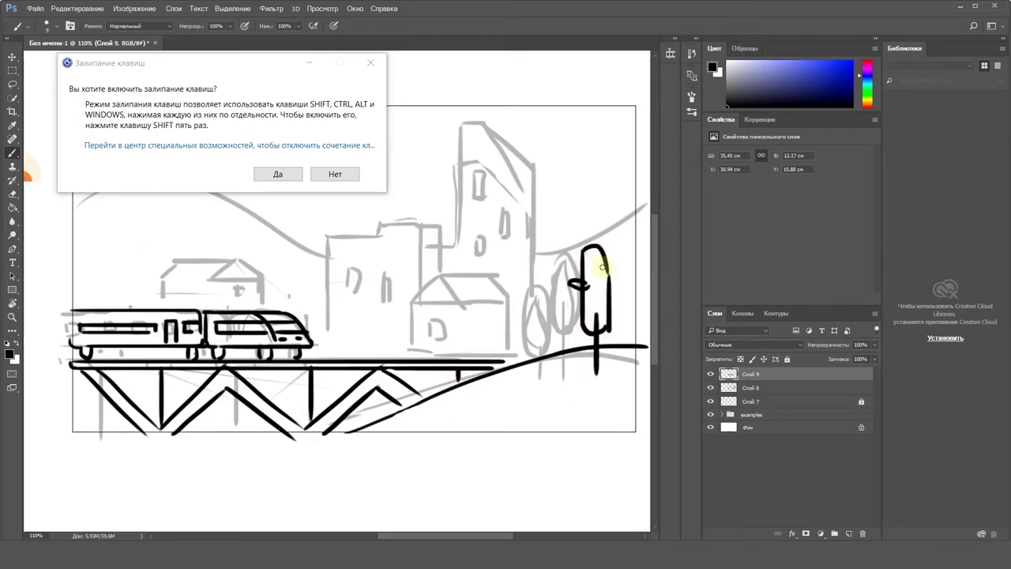
{"action": "left_click_drag", "start_coordinate": [564, 389], "coordinate": [565, 361]}
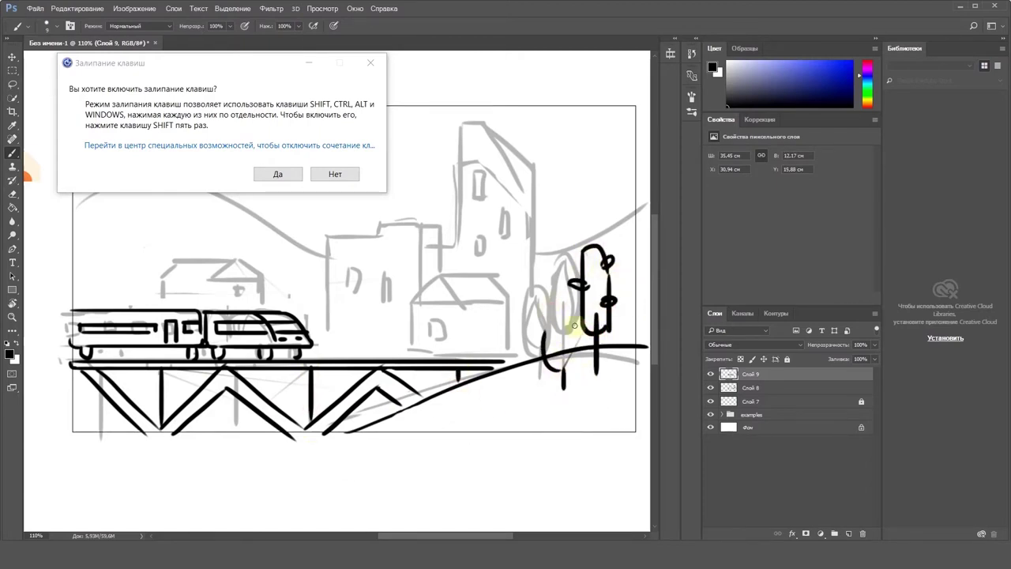
{"action": "left_click_drag", "start_coordinate": [575, 326], "coordinate": [556, 334]}
Draw the tall tower with a slanted roof, a narrow side face and three small windows
{"action": "left_click_drag", "start_coordinate": [521, 192], "coordinate": [527, 229]}
{"action": "mouse_move", "coordinate": [469, 162]}
{"action": "left_mouse_down"}
{"action": "mouse_move", "coordinate": [470, 283]}
{"action": "mouse_move", "coordinate": [494, 162]}
{"action": "mouse_move", "coordinate": [539, 209]}
{"action": "left_mouse_up"}
{"action": "left_click_drag", "start_coordinate": [539, 207], "coordinate": [540, 395]}
{"action": "left_click_drag", "start_coordinate": [491, 161], "coordinate": [537, 174]}
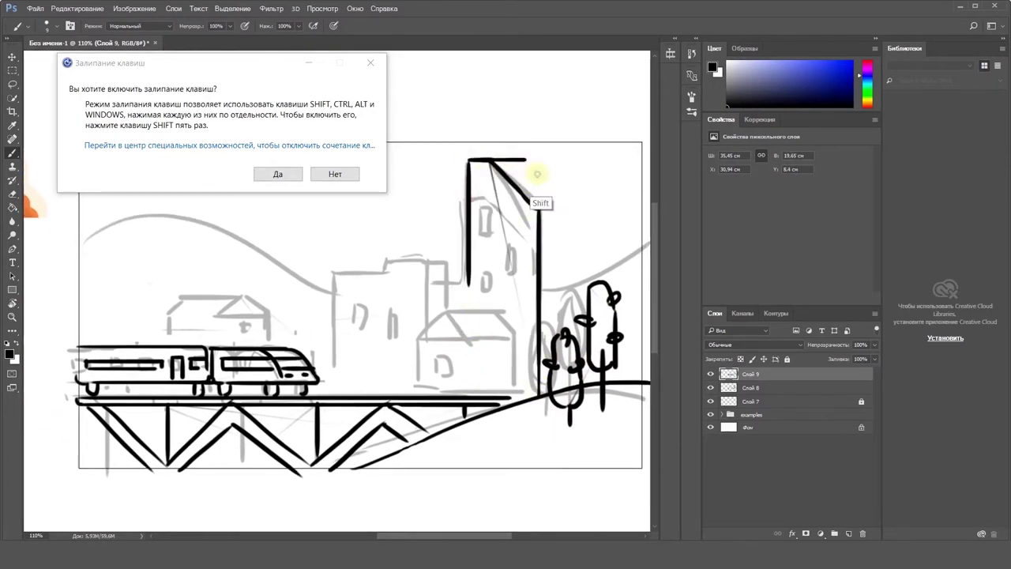
{"action": "left_click_drag", "start_coordinate": [561, 219], "coordinate": [562, 321]}
{"action": "left_click_drag", "start_coordinate": [553, 193], "coordinate": [562, 206]}
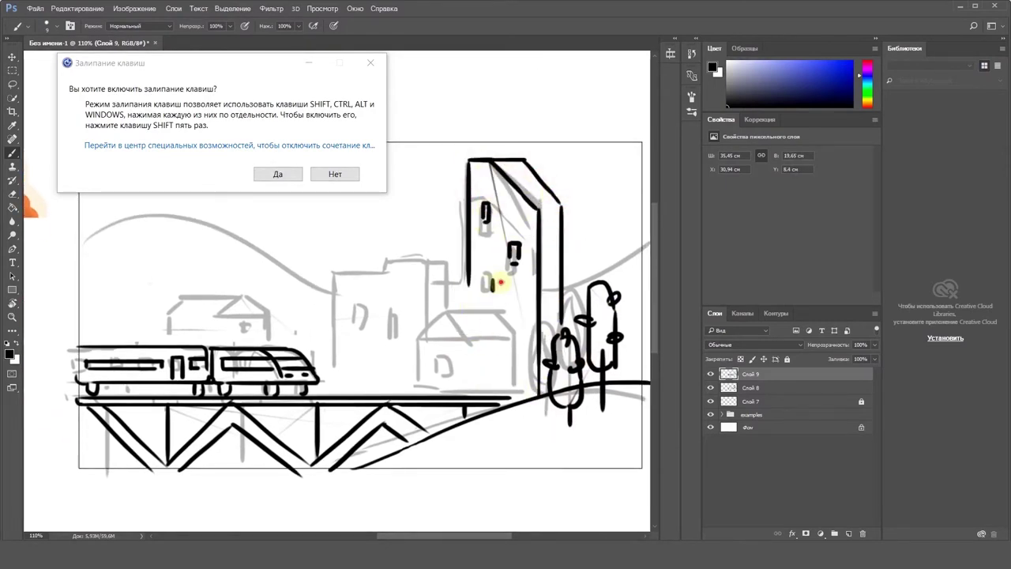
Draw the stepped building left of the tower with straight lines, adding a vertical side edge to each section
{"action": "left_click", "coordinate": [332, 388]}
{"action": "left_click", "coordinate": [333, 300], "text": "shift"}
{"action": "left_click", "coordinate": [387, 301], "text": "shift"}
{"action": "left_click", "coordinate": [387, 277], "text": "shift"}
{"action": "left_click", "coordinate": [446, 276], "text": "shift"}
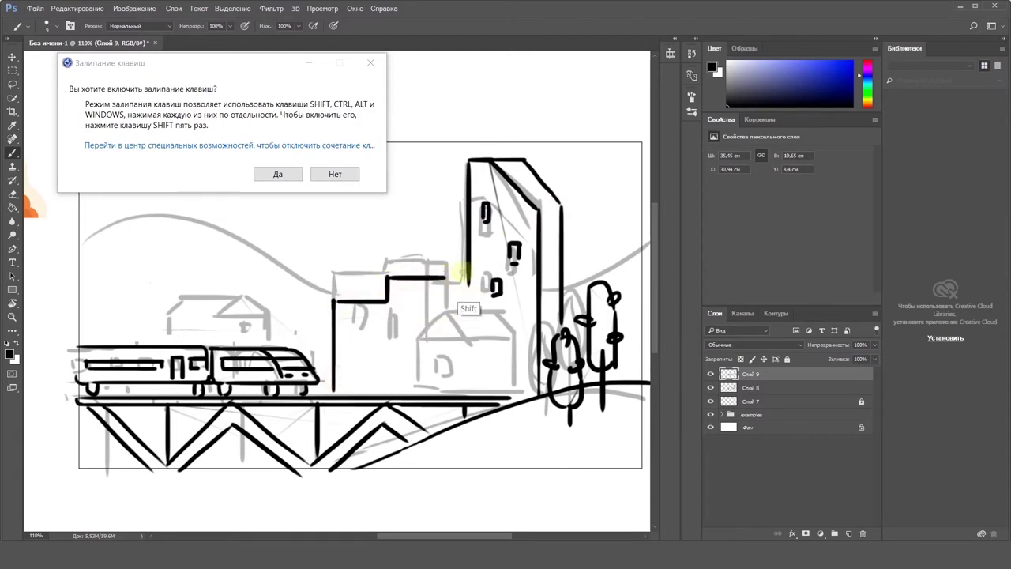
{"action": "left_click", "coordinate": [471, 392], "text": "shift"}
{"action": "left_click", "coordinate": [362, 303]}
{"action": "left_click", "coordinate": [362, 392], "text": "shift"}
{"action": "left_click", "coordinate": [413, 278]}
{"action": "left_click", "coordinate": [413, 388], "text": "shift"}
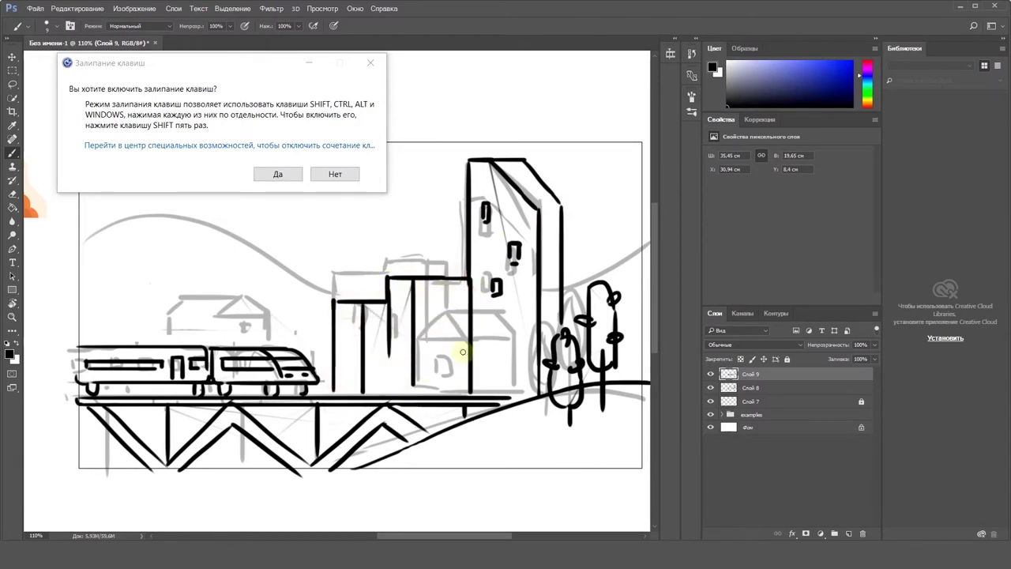
Draw a gabled house in front of the tower, erasing the lines behind it, and add windows and an arch to the buildings
{"action": "left_click", "coordinate": [433, 385], "text": "shift"}
{"action": "left_click", "coordinate": [456, 329]}
{"action": "left_click", "coordinate": [503, 329], "text": "shift"}
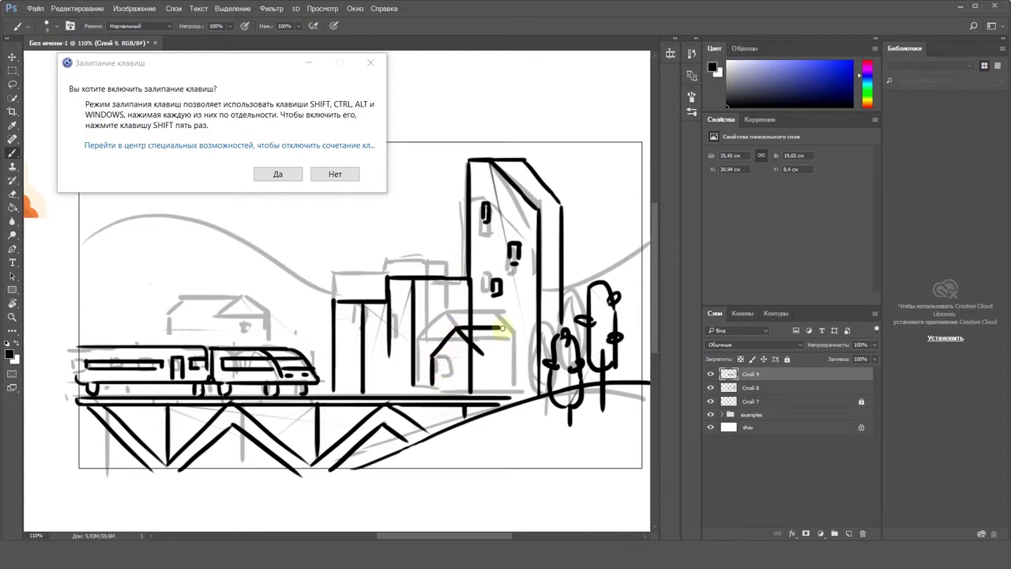
{"action": "key", "text": "e"}
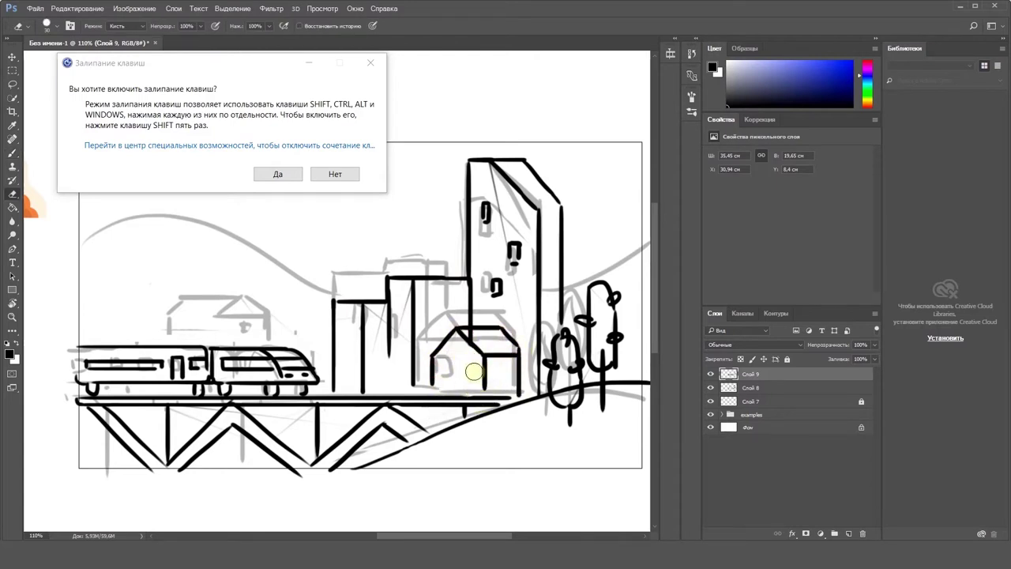
{"action": "key", "text": "b"}
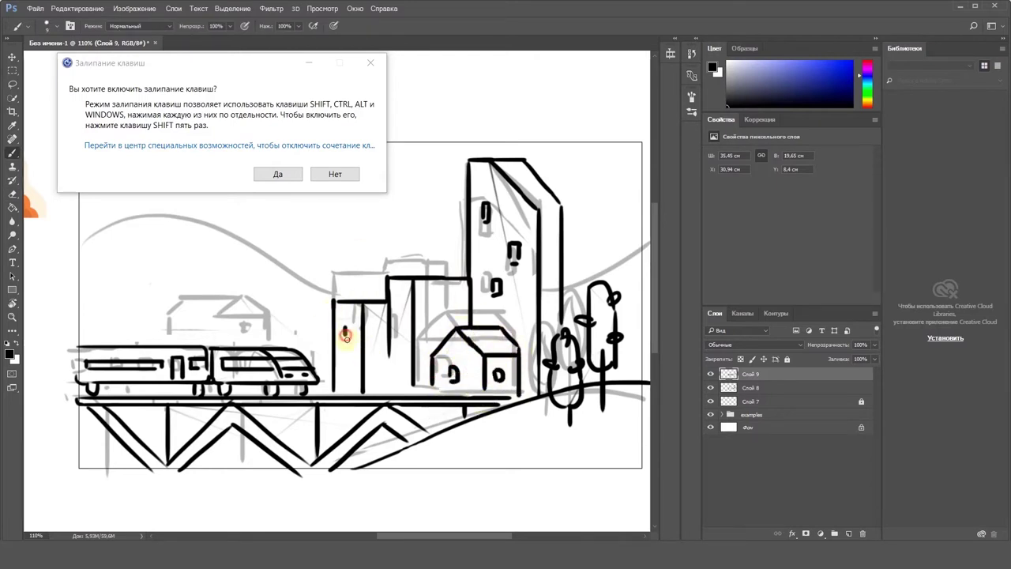
{"action": "left_click_drag", "start_coordinate": [374, 390], "coordinate": [412, 381]}
Draw the left hill's outline curving down to the stepped building
{"action": "mouse_move", "coordinate": [533, 273]}
{"action": "left_mouse_down"}
{"action": "mouse_move", "coordinate": [501, 280]}
{"action": "mouse_move", "coordinate": [594, 292]}
{"action": "left_mouse_up"}
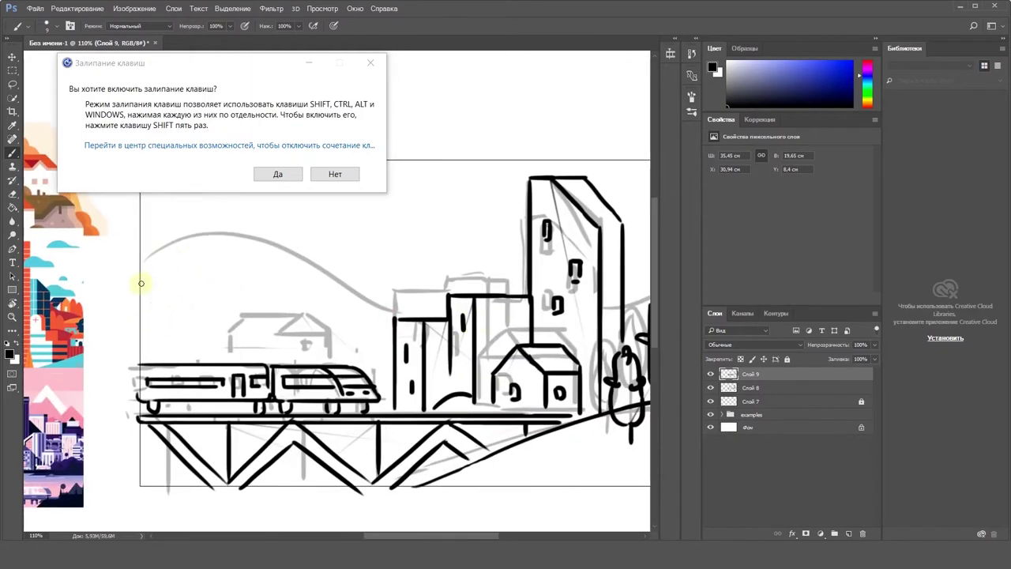
{"action": "left_click_drag", "start_coordinate": [151, 232], "coordinate": [383, 360]}
{"action": "scroll", "coordinate": [222, 323], "scroll_direction": "right", "scroll_amount": 3}
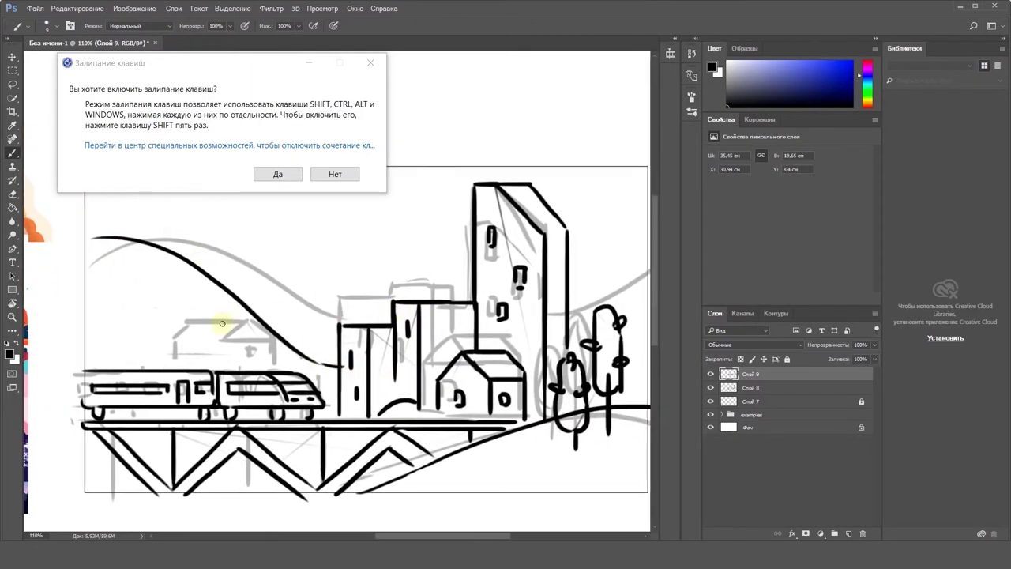
Draw two small pitched-roof houses on the hillside, one above the other, with a round window on the upper one
{"action": "mouse_move", "coordinate": [239, 278]}
{"action": "left_mouse_down"}
{"action": "mouse_move", "coordinate": [302, 352]}
{"action": "mouse_move", "coordinate": [284, 268]}
{"action": "mouse_move", "coordinate": [270, 262]}
{"action": "left_mouse_up"}
{"action": "key", "text": "ctrl+z"}
{"action": "key", "text": "e"}
{"action": "key", "text": "b"}
{"action": "mouse_move", "coordinate": [265, 263]}
{"action": "left_mouse_down"}
{"action": "mouse_move", "coordinate": [288, 278]}
{"action": "mouse_move", "coordinate": [319, 261]}
{"action": "left_mouse_up"}
{"action": "mouse_move", "coordinate": [315, 264]}
{"action": "left_mouse_down"}
{"action": "mouse_move", "coordinate": [334, 292]}
{"action": "mouse_move", "coordinate": [314, 333]}
{"action": "mouse_move", "coordinate": [329, 336]}
{"action": "left_mouse_up"}
{"action": "left_click_drag", "start_coordinate": [328, 336], "coordinate": [329, 365]}
{"action": "left_click_drag", "start_coordinate": [287, 278], "coordinate": [288, 312]}
Add a small rectangular block on the roof of the stepped building's taller section
{"action": "left_click_drag", "start_coordinate": [264, 288], "coordinate": [228, 211]}
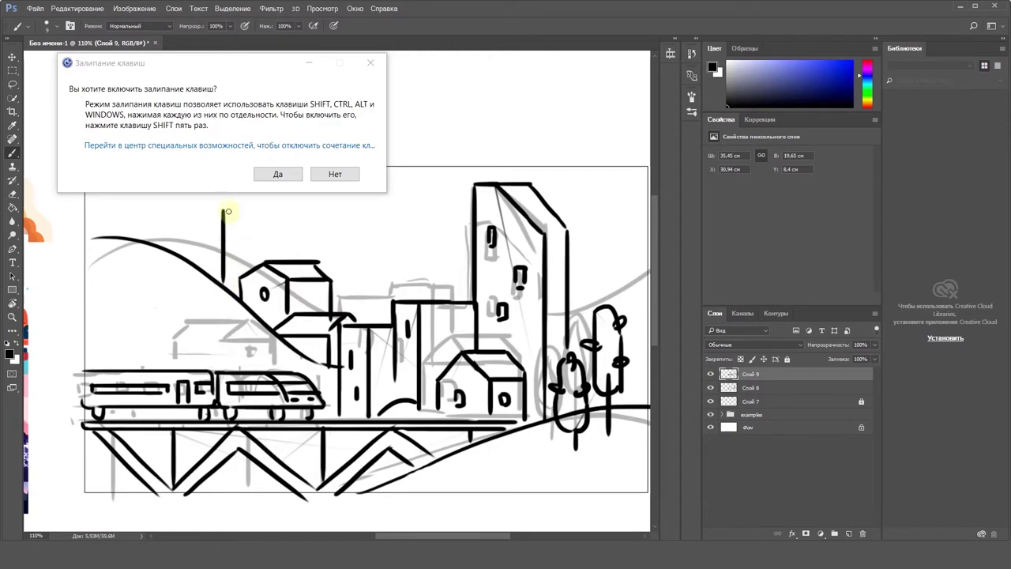
{"action": "left_click_drag", "start_coordinate": [434, 268], "coordinate": [451, 301]}
{"action": "mouse_move", "coordinate": [648, 296]}
{"action": "left_mouse_down"}
{"action": "mouse_move", "coordinate": [556, 300]}
{"action": "mouse_move", "coordinate": [617, 313]}
{"action": "left_mouse_up"}
Select the upper hillside house with the Lasso, scale it to about 75% and move it closer to the lower house
{"action": "left_click", "coordinate": [12, 84]}
{"action": "left_click_drag", "start_coordinate": [183, 284], "coordinate": [287, 332]}
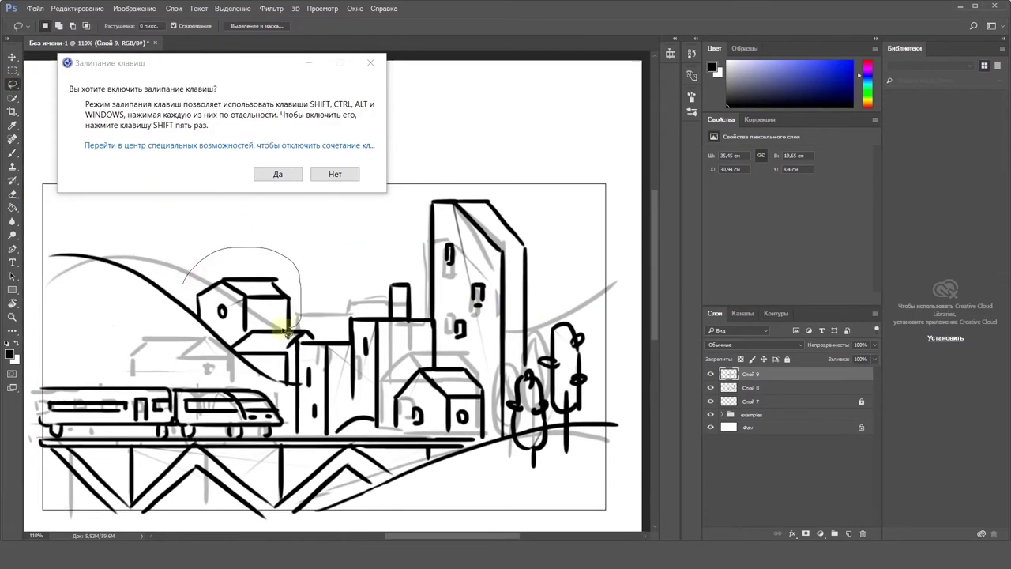
{"action": "left_click_drag", "start_coordinate": [203, 320], "coordinate": [183, 284]}
{"action": "key", "text": "ctrl+t"}
{"action": "left_click_drag", "start_coordinate": [183, 248], "coordinate": [214, 271]}
{"action": "left_click_drag", "start_coordinate": [274, 306], "coordinate": [264, 305]}
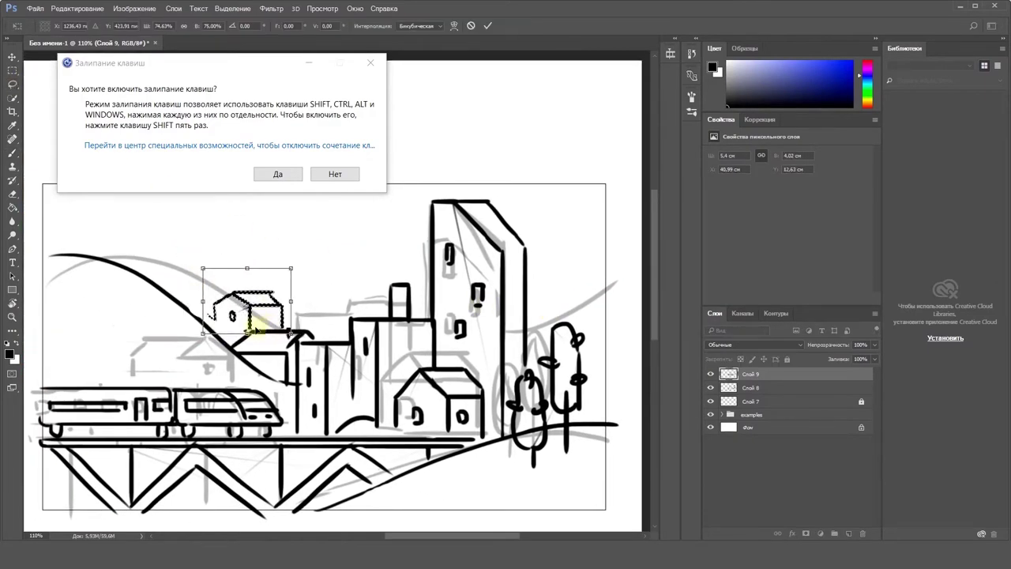
{"action": "key", "text": "Return"}
{"action": "key", "text": "ctrl+d"}
Draw wavy contour lines across the left hill above the train, undoing the unsuitable strokes
{"action": "key", "text": "b"}
{"action": "mouse_move", "coordinate": [171, 252]}
{"action": "left_mouse_down"}
{"action": "mouse_move", "coordinate": [174, 282]}
{"action": "mouse_move", "coordinate": [135, 340]}
{"action": "left_mouse_up"}
{"action": "mouse_move", "coordinate": [60, 478]}
{"action": "left_mouse_down"}
{"action": "mouse_move", "coordinate": [406, 361]}
{"action": "mouse_move", "coordinate": [308, 358]}
{"action": "mouse_move", "coordinate": [72, 443]}
{"action": "left_mouse_up"}
{"action": "key", "text": "ctrl+z"}
{"action": "left_click_drag", "start_coordinate": [60, 237], "coordinate": [186, 296]}
{"action": "key", "text": "ctrl+z"}
{"action": "left_click_drag", "start_coordinate": [57, 319], "coordinate": [238, 351]}
{"action": "key", "text": "ctrl+z"}
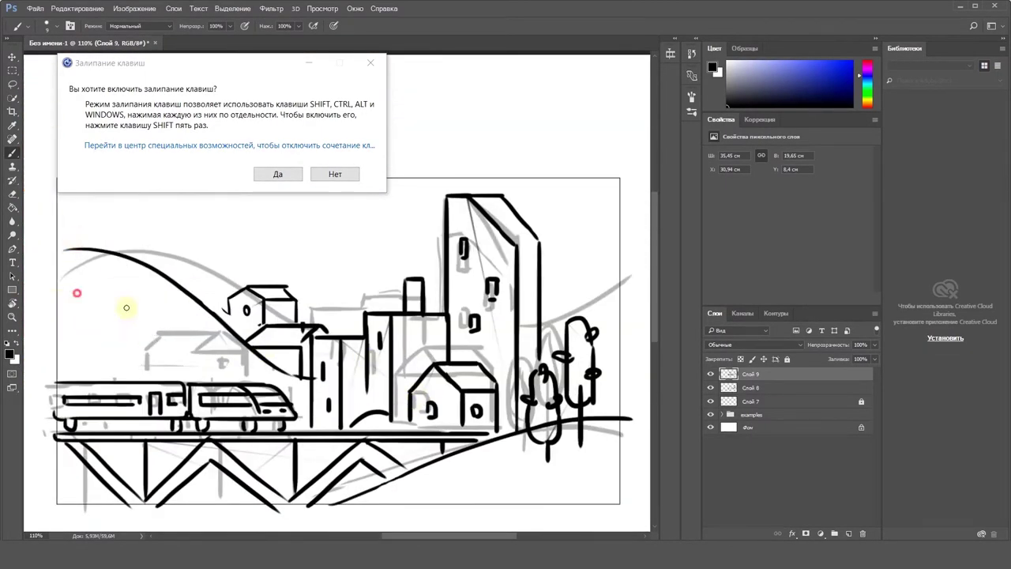
{"action": "left_click_drag", "start_coordinate": [53, 292], "coordinate": [216, 310]}
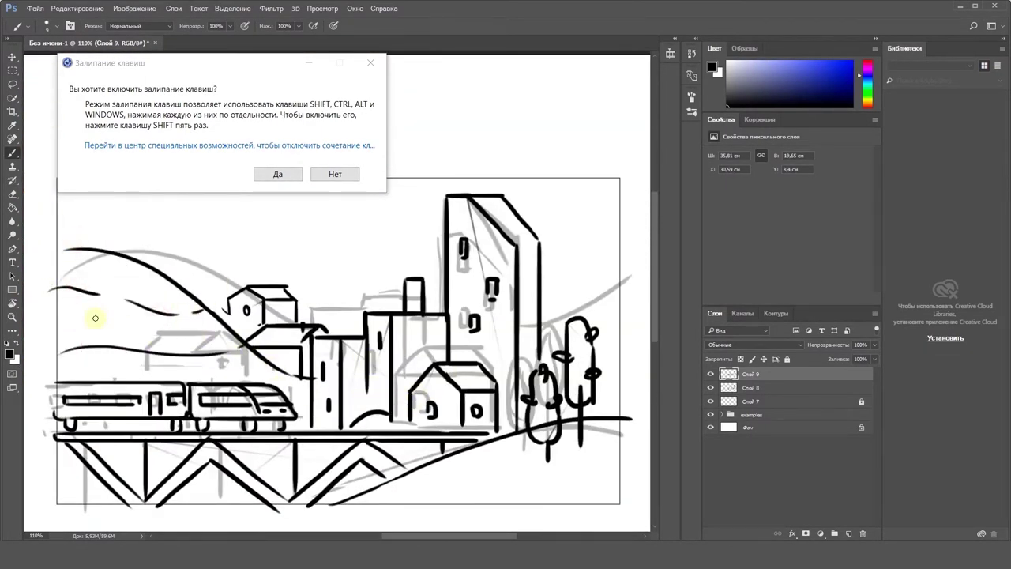
Add cross-braces to the bridge trusses and small ovals on the ground beneath the trees
{"action": "scroll", "coordinate": [419, 316], "scroll_direction": "right", "scroll_amount": 3}
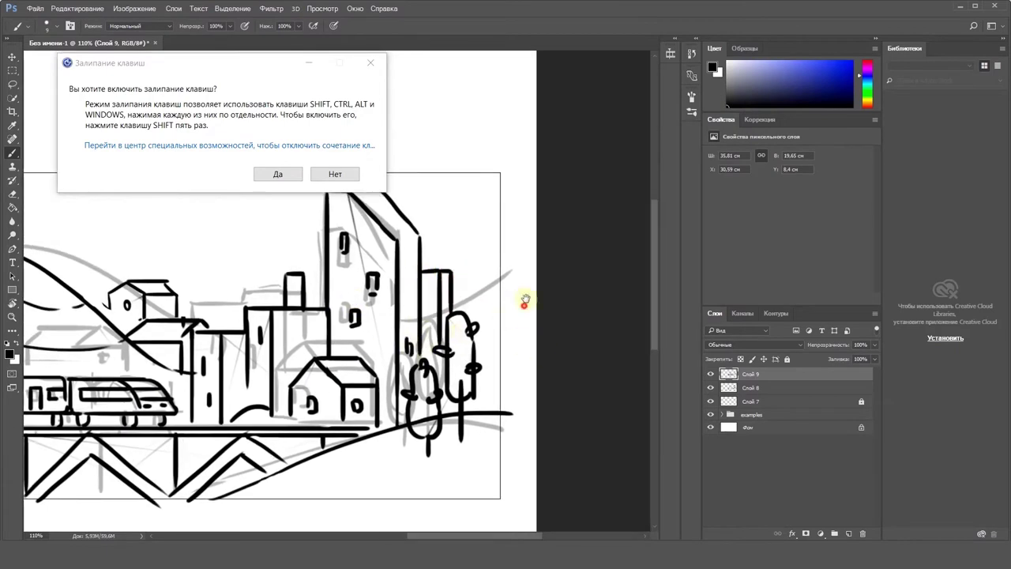
{"action": "scroll", "coordinate": [527, 309], "scroll_direction": "left", "scroll_amount": 2}
{"action": "scroll", "coordinate": [527, 309], "scroll_direction": "down", "scroll_amount": 2}
{"action": "scroll", "coordinate": [553, 399], "scroll_direction": "up", "scroll_amount": 2}
{"action": "scroll", "coordinate": [553, 399], "scroll_direction": "left", "scroll_amount": 1}
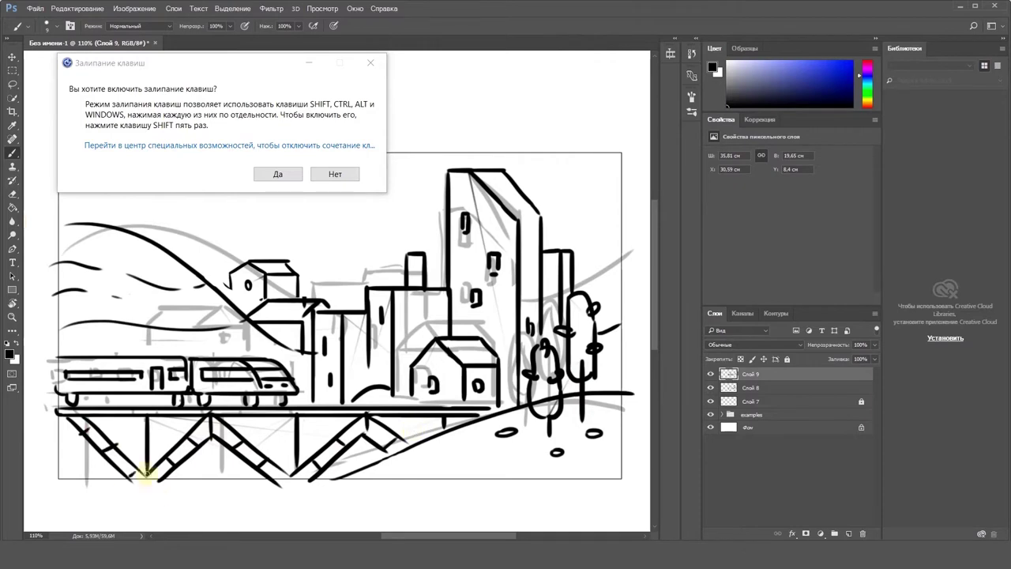
{"action": "left_click_drag", "start_coordinate": [146, 474], "coordinate": [147, 485]}
{"action": "key", "text": "ctrl+minus"}
{"action": "left_click_drag", "start_coordinate": [416, 263], "coordinate": [404, 311]}
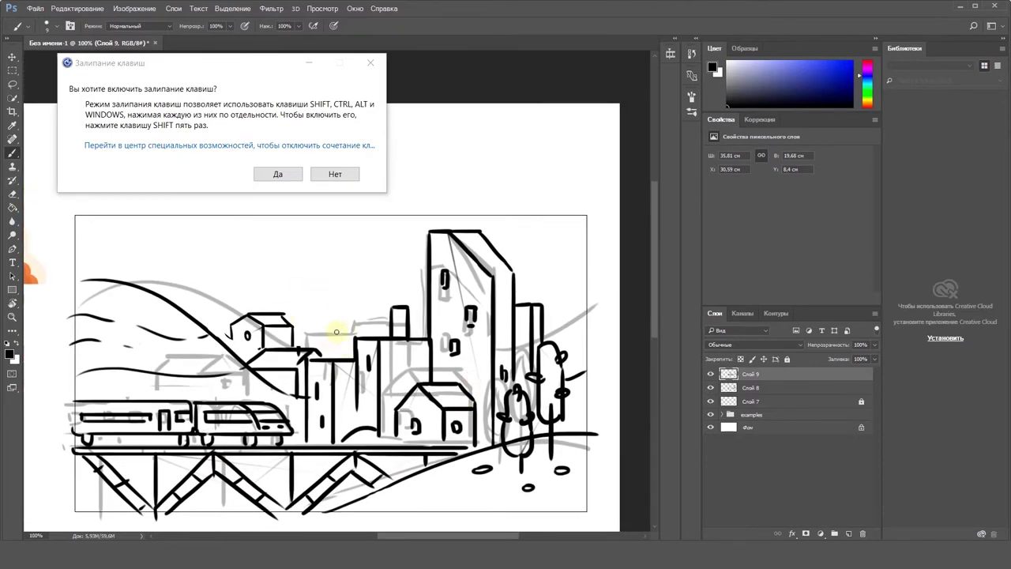
Draw a narrow chimney on the low building's roof and give the stepped building's rooftop block a slanted top
{"action": "key", "text": "e"}
{"action": "mouse_move", "coordinate": [342, 314]}
{"action": "left_mouse_down"}
{"action": "mouse_move", "coordinate": [334, 324]}
{"action": "mouse_move", "coordinate": [346, 325]}
{"action": "left_mouse_up"}
{"action": "key", "text": "b"}
{"action": "left_click_drag", "start_coordinate": [338, 331], "coordinate": [346, 331]}
{"action": "left_click_drag", "start_coordinate": [490, 276], "coordinate": [512, 275]}
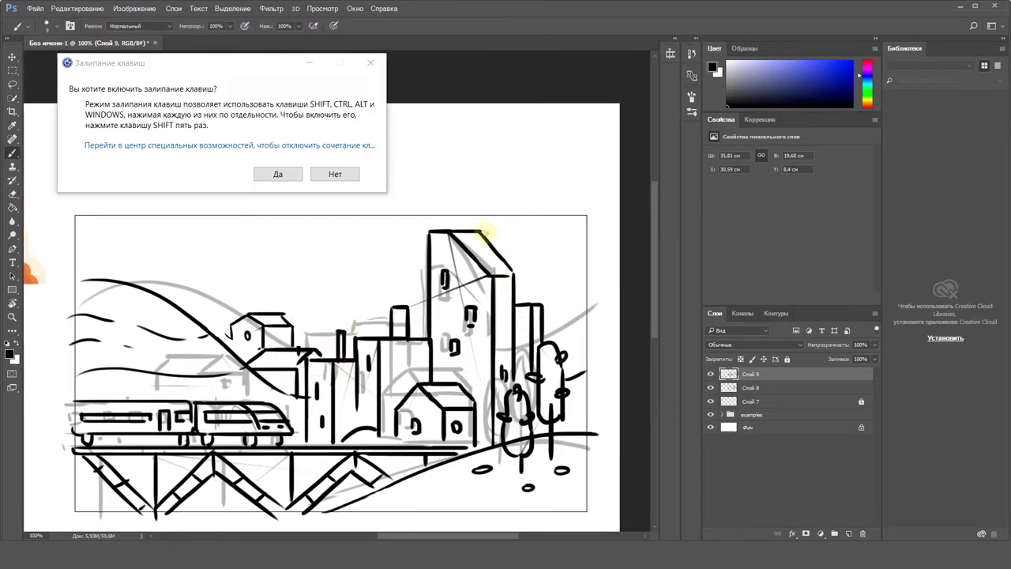
{"action": "left_click_drag", "start_coordinate": [394, 319], "coordinate": [424, 269]}
Hide the rough sketch layer Слой 8 and erase the wavy contour lines from the hill with an enlarged Eraser
{"action": "key", "text": "e"}
{"action": "left_click", "coordinate": [710, 388]}
{"action": "left_click_drag", "start_coordinate": [475, 385], "coordinate": [478, 364]}
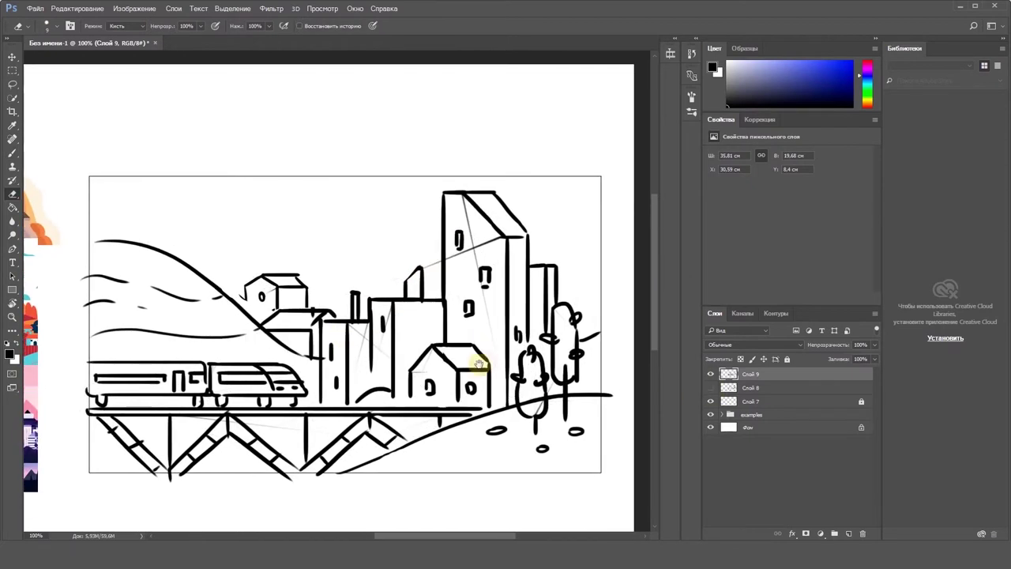
{"action": "key", "text": "bracketright"}
{"action": "key", "text": "bracketright"}
{"action": "key", "text": "bracketright"}
{"action": "key", "text": "bracketright"}
{"action": "key", "text": "bracketright"}
{"action": "left_click_drag", "start_coordinate": [91, 290], "coordinate": [205, 319]}
Try long curved contour lines across the hill above the train, undoing each stroke
{"action": "key", "text": "b"}
{"action": "left_click_drag", "start_coordinate": [67, 311], "coordinate": [261, 338]}
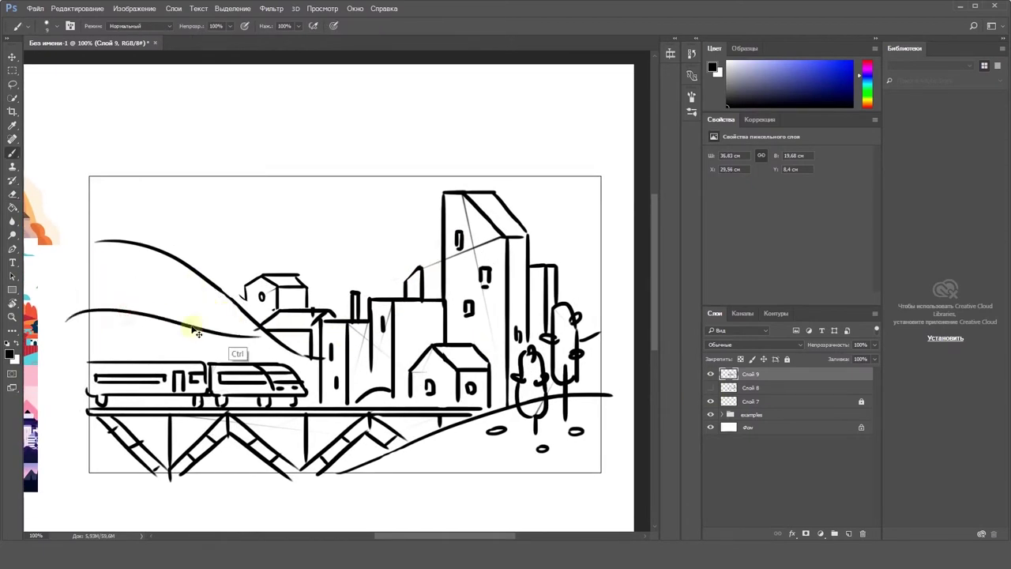
{"action": "key", "text": "ctrl+z"}
{"action": "left_click_drag", "start_coordinate": [75, 339], "coordinate": [233, 302]}
{"action": "key", "text": "ctrl+z"}
Try a pitched-roof house and a winding path on the hillside, undoing both
{"action": "left_click_drag", "start_coordinate": [170, 285], "coordinate": [190, 270]}
{"action": "left_click_drag", "start_coordinate": [170, 285], "coordinate": [170, 314]}
{"action": "left_click_drag", "start_coordinate": [174, 314], "coordinate": [210, 314]}
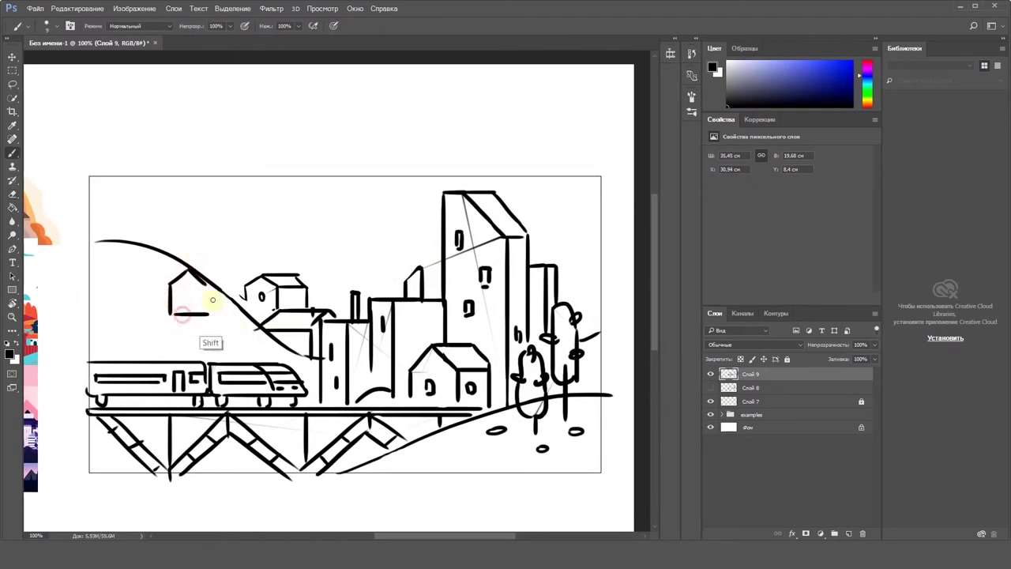
{"action": "mouse_move", "coordinate": [191, 270]}
{"action": "left_mouse_down"}
{"action": "mouse_move", "coordinate": [228, 270]}
{"action": "mouse_move", "coordinate": [238, 311]}
{"action": "mouse_move", "coordinate": [232, 284]}
{"action": "left_mouse_up"}
{"action": "left_click_drag", "start_coordinate": [208, 285], "coordinate": [209, 313]}
{"action": "left_click_drag", "start_coordinate": [213, 314], "coordinate": [237, 313]}
{"action": "key", "text": "ctrl+alt+z"}
{"action": "key", "text": "ctrl+alt+z"}
{"action": "key", "text": "ctrl+alt+z"}
{"action": "key", "text": "ctrl+alt+z"}
{"action": "key", "text": "ctrl+alt+z"}
{"action": "key", "text": "ctrl+alt+z"}
{"action": "key", "text": "ctrl+alt+z"}
{"action": "key", "text": "ctrl+alt+z"}
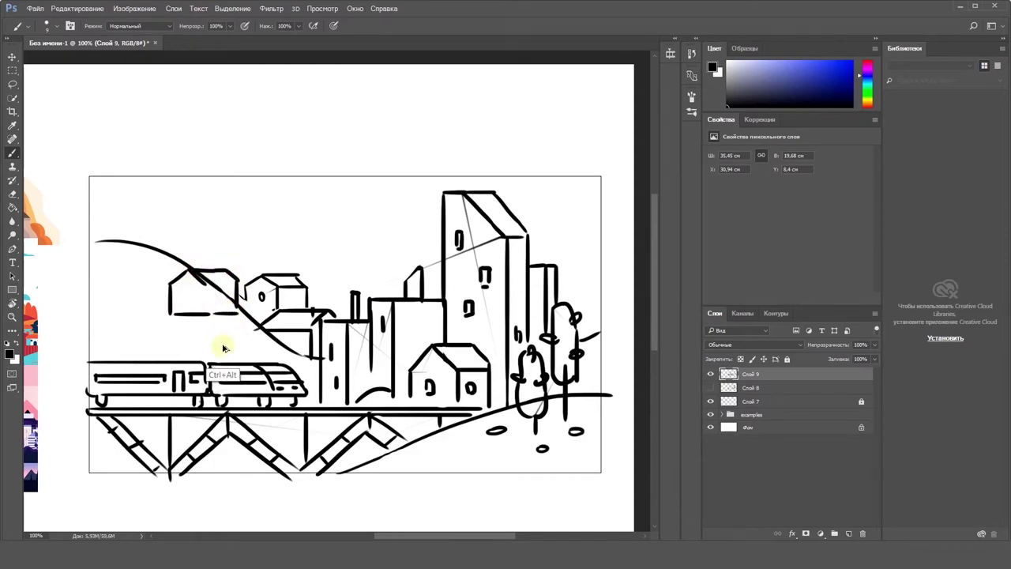
{"action": "left_click_drag", "start_coordinate": [87, 262], "coordinate": [240, 322]}
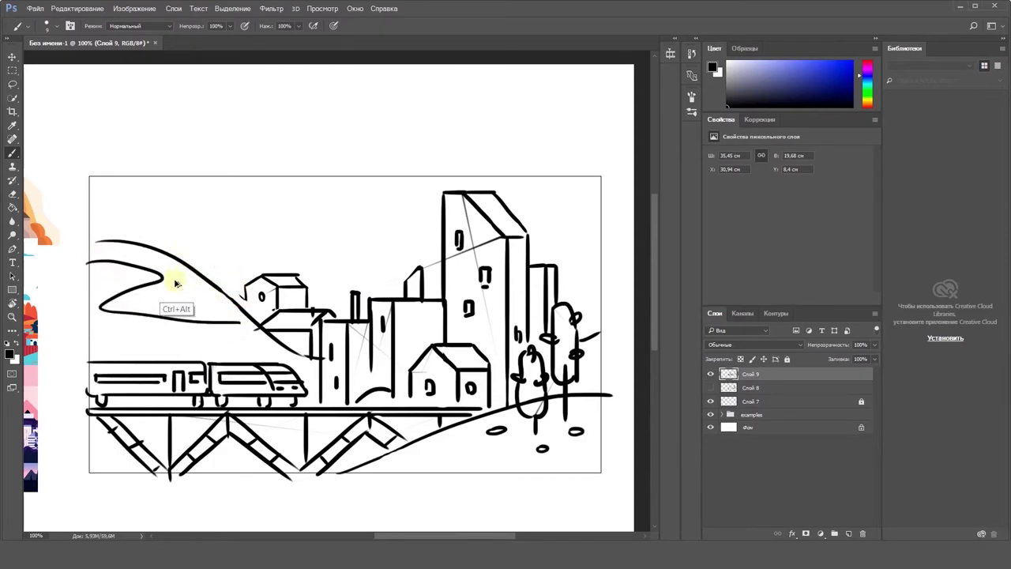
{"action": "key", "text": "ctrl+z"}
Draw slim trees and low bushes on the hillside, and a bush where the bridge meets the ground
{"action": "mouse_move", "coordinate": [169, 277]}
{"action": "left_mouse_down"}
{"action": "mouse_move", "coordinate": [388, 240]}
{"action": "mouse_move", "coordinate": [229, 253]}
{"action": "mouse_move", "coordinate": [233, 229]}
{"action": "mouse_move", "coordinate": [231, 244]}
{"action": "left_mouse_up"}
{"action": "left_click_drag", "start_coordinate": [212, 275], "coordinate": [212, 259]}
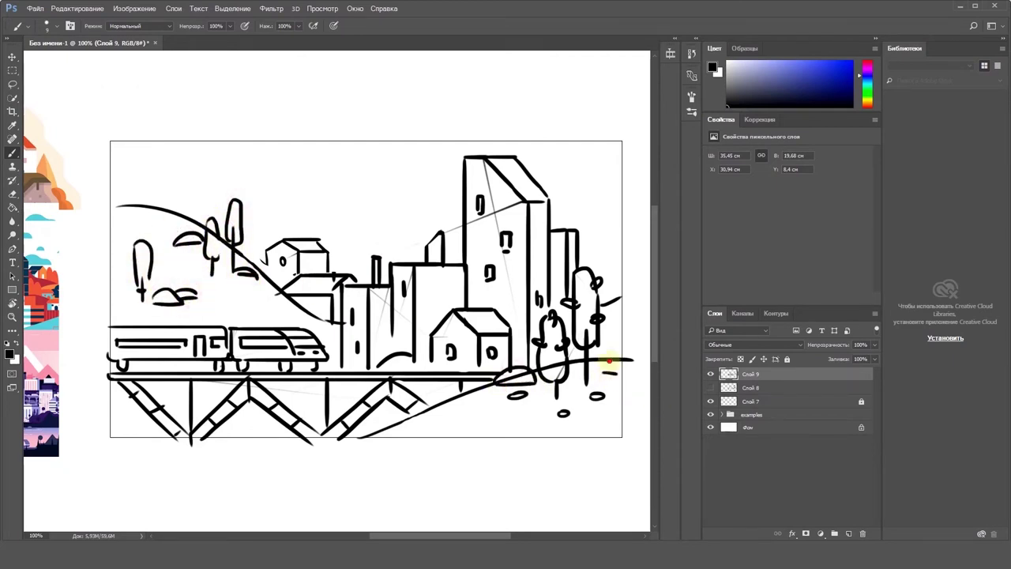
{"action": "left_click_drag", "start_coordinate": [317, 290], "coordinate": [273, 295]}
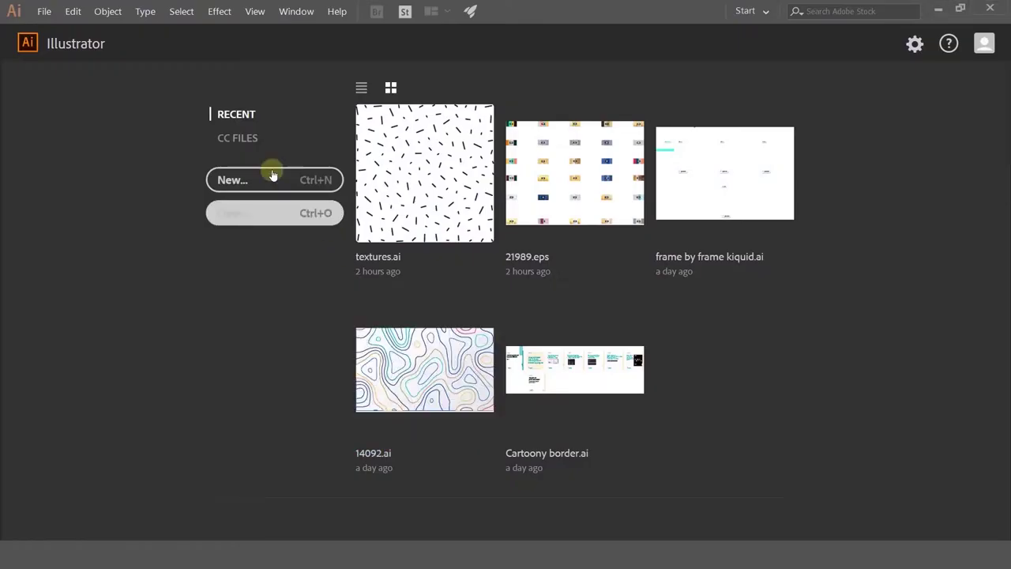
Switch to Illustrator and create a new 1920 x 1080 pixel landscape document in RGB Color
{"action": "left_click", "coordinate": [271, 180]}
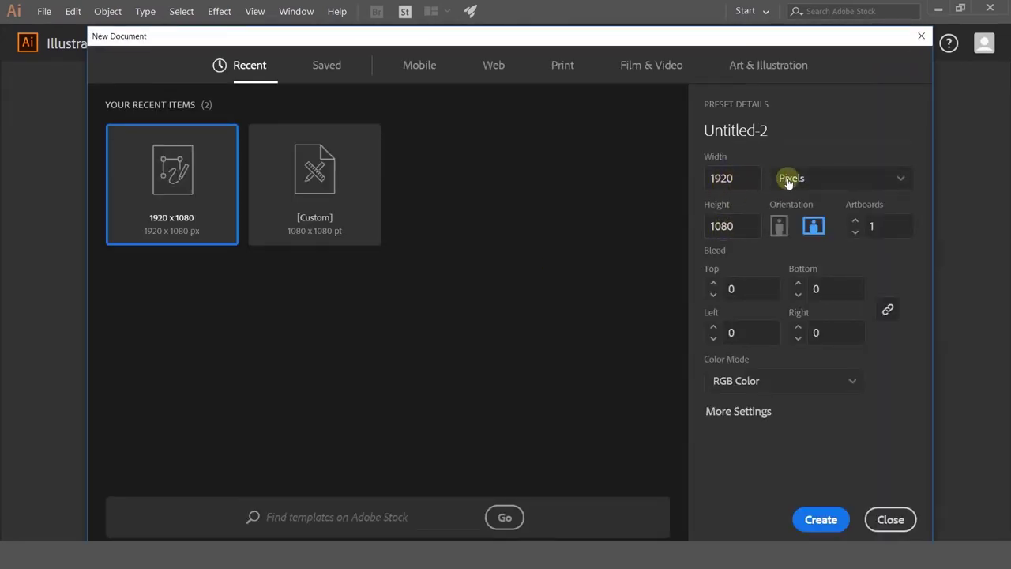
{"action": "left_click", "coordinate": [820, 519]}
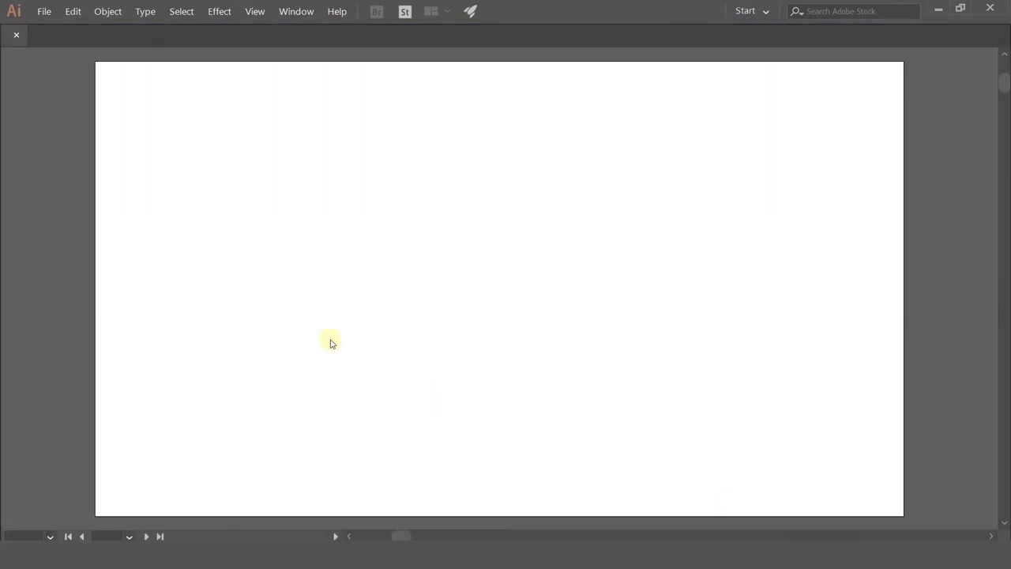
{"action": "left_click", "coordinate": [885, 37]}
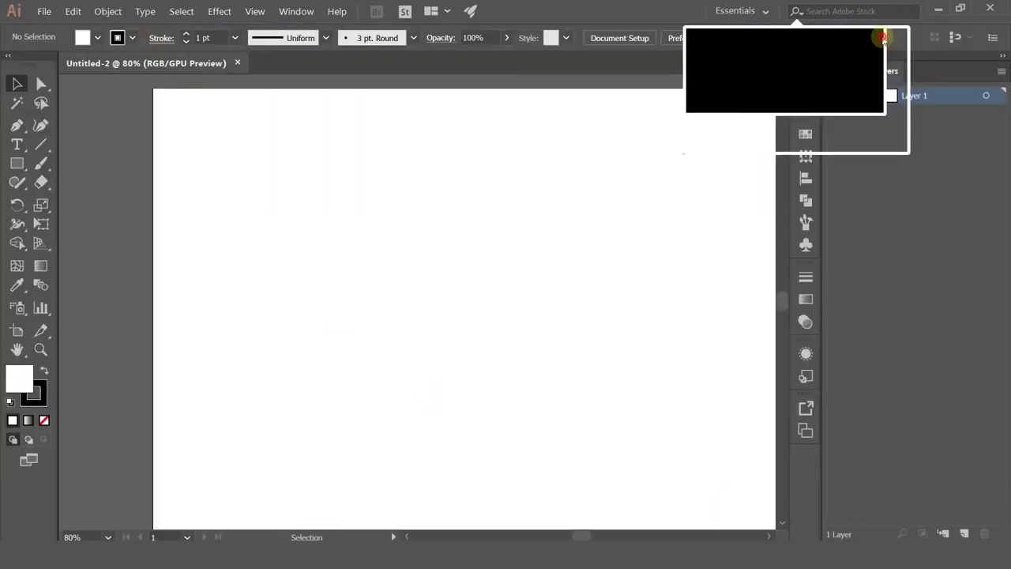
{"action": "left_click", "coordinate": [447, 311]}
{"action": "key", "text": "ctrl+0"}
{"action": "scroll", "coordinate": [440, 294], "scroll_direction": "up", "scroll_amount": 1}
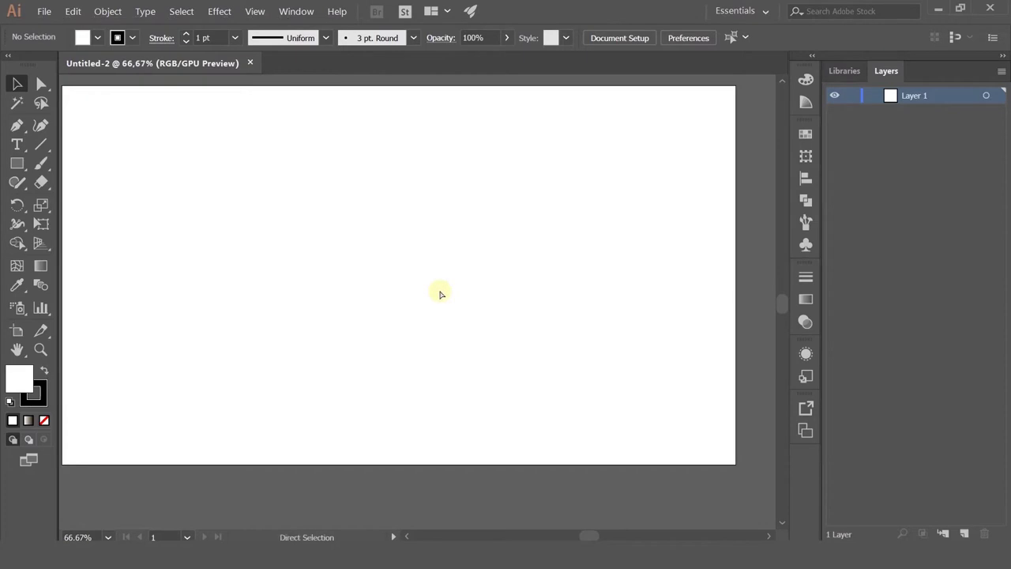
Paste the city sketch into the document and enlarge it to cover nearly the whole artboard
{"action": "key", "text": "ctrl+v"}
{"action": "mouse_move", "coordinate": [399, 313]}
{"action": "left_mouse_down"}
{"action": "mouse_move", "coordinate": [449, 353]}
{"action": "mouse_move", "coordinate": [274, 248]}
{"action": "mouse_move", "coordinate": [264, 233]}
{"action": "left_mouse_up"}
{"action": "mouse_move", "coordinate": [453, 324]}
{"action": "left_mouse_down"}
{"action": "mouse_move", "coordinate": [718, 519]}
{"action": "mouse_move", "coordinate": [763, 479]}
{"action": "mouse_move", "coordinate": [695, 423]}
{"action": "left_mouse_up"}
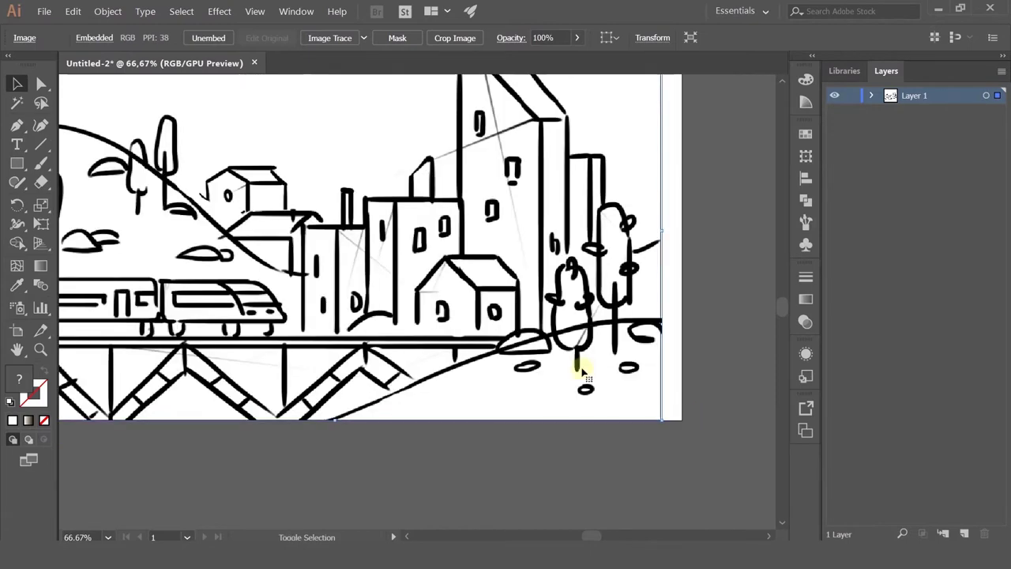
{"action": "key", "text": "ctrl+minus"}
{"action": "key", "text": "ctrl+minus"}
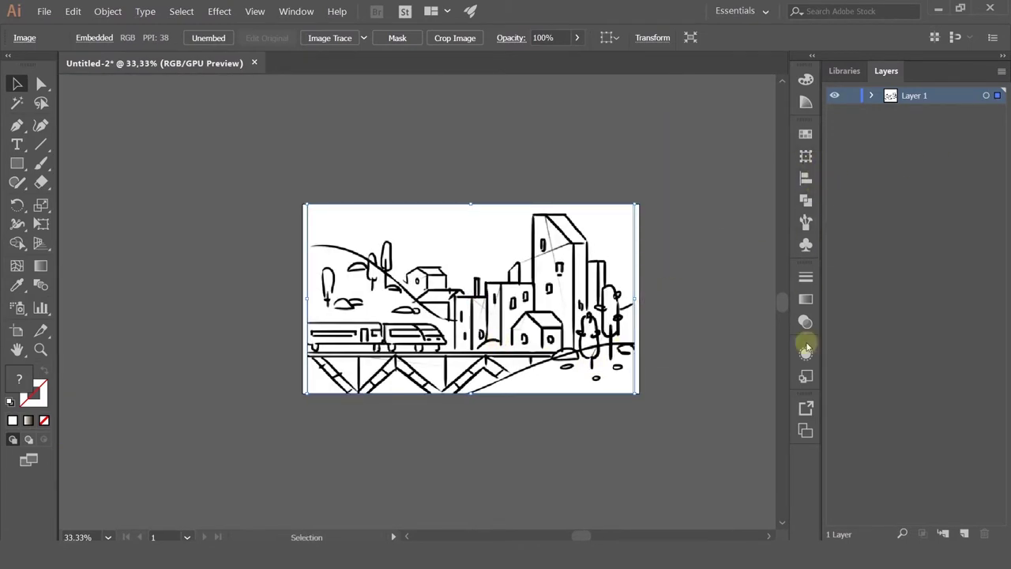
Lower the pasted sketch's opacity to 23%
{"action": "left_click", "coordinate": [806, 299]}
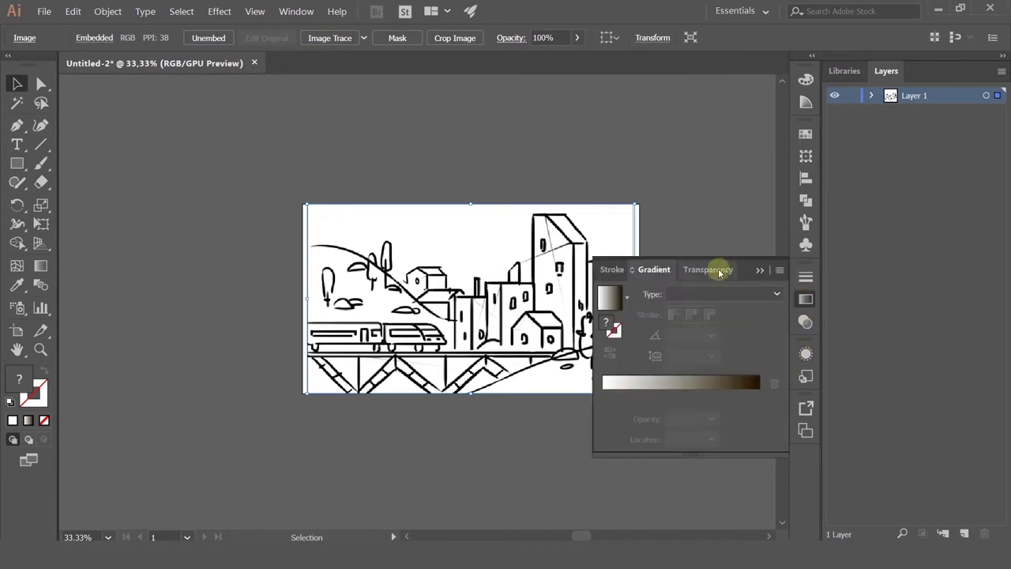
{"action": "left_click", "coordinate": [713, 270]}
{"action": "left_click", "coordinate": [766, 294]}
{"action": "left_click", "coordinate": [766, 294]}
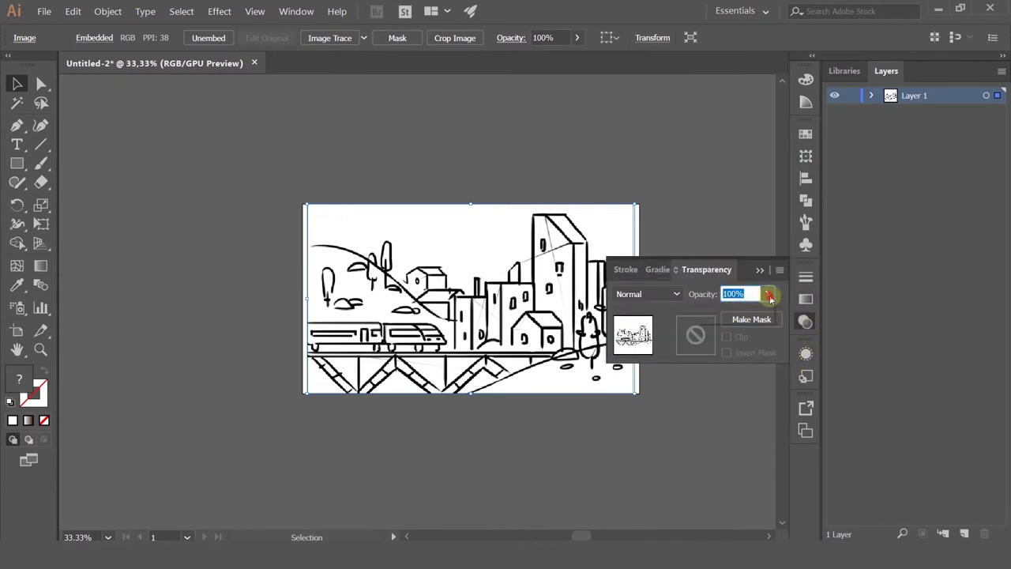
{"action": "left_click_drag", "start_coordinate": [763, 313], "coordinate": [719, 313]}
{"action": "left_click", "coordinate": [713, 213]}
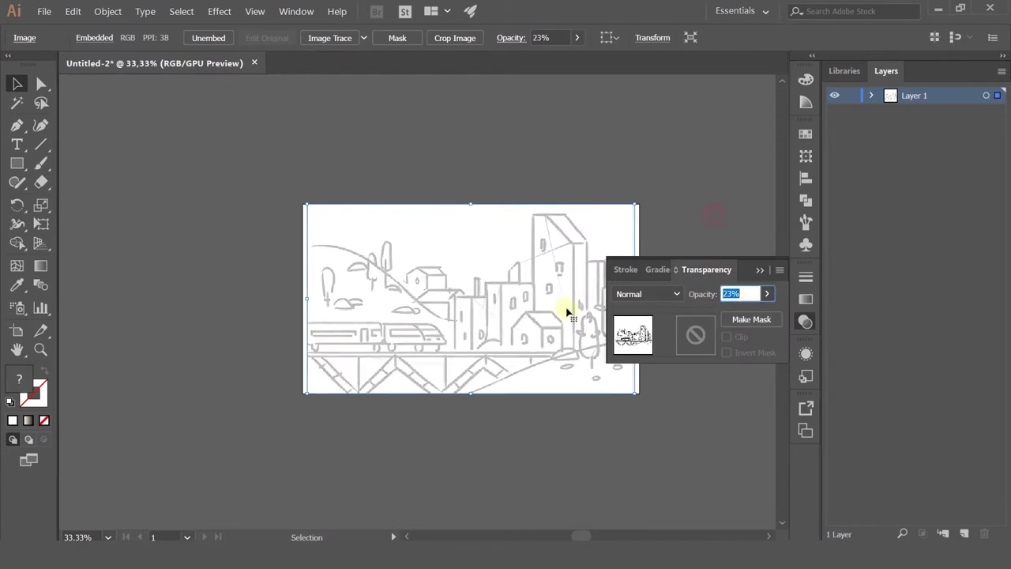
{"action": "left_click", "coordinate": [766, 294]}
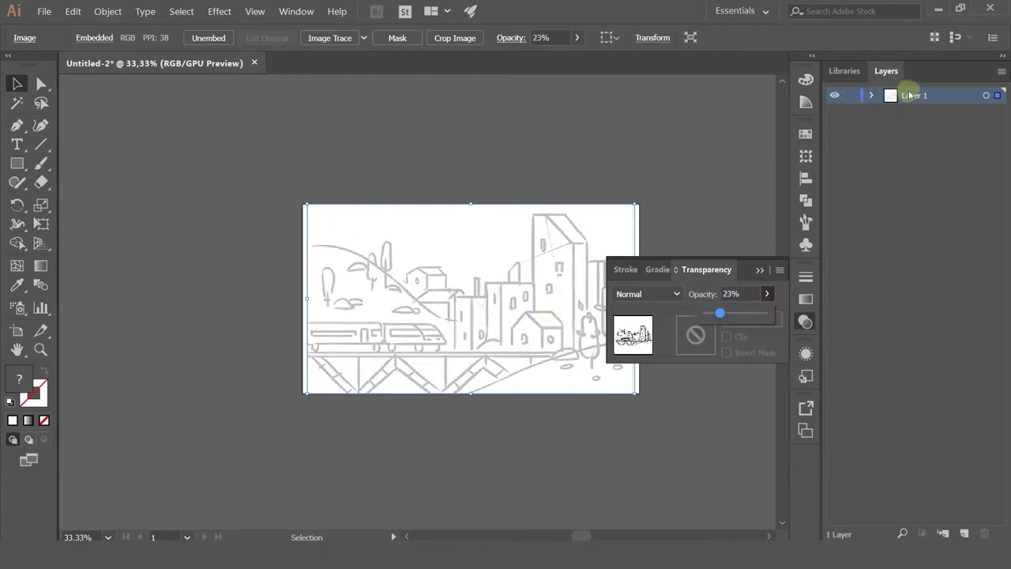
Rename the sketch's layer to sketch and lock it
{"action": "left_click", "coordinate": [913, 96]}
{"action": "double_click", "coordinate": [912, 96]}
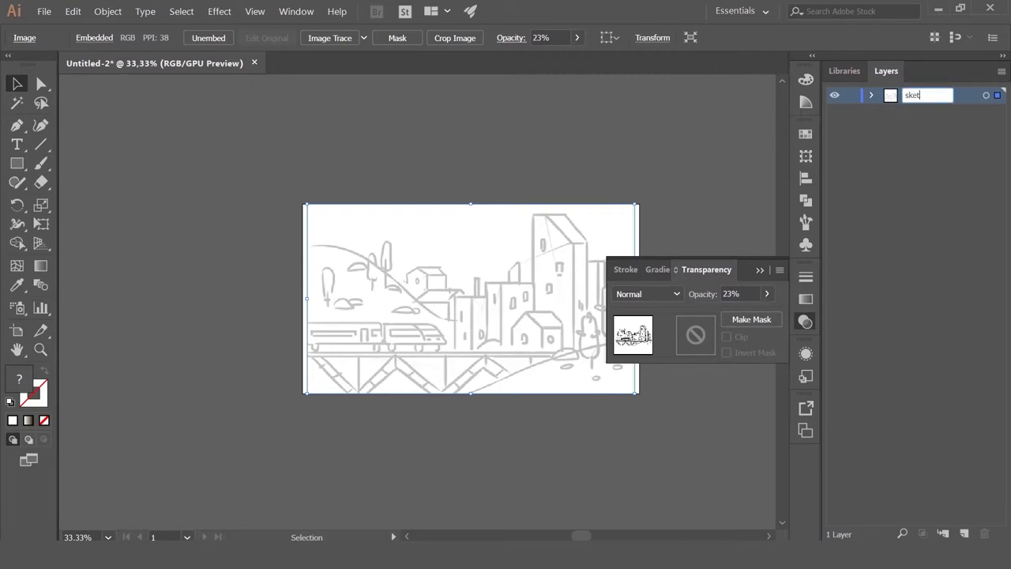
{"action": "type", "text": "sketch"}
{"action": "key", "text": "Return"}
{"action": "left_click", "coordinate": [852, 95]}
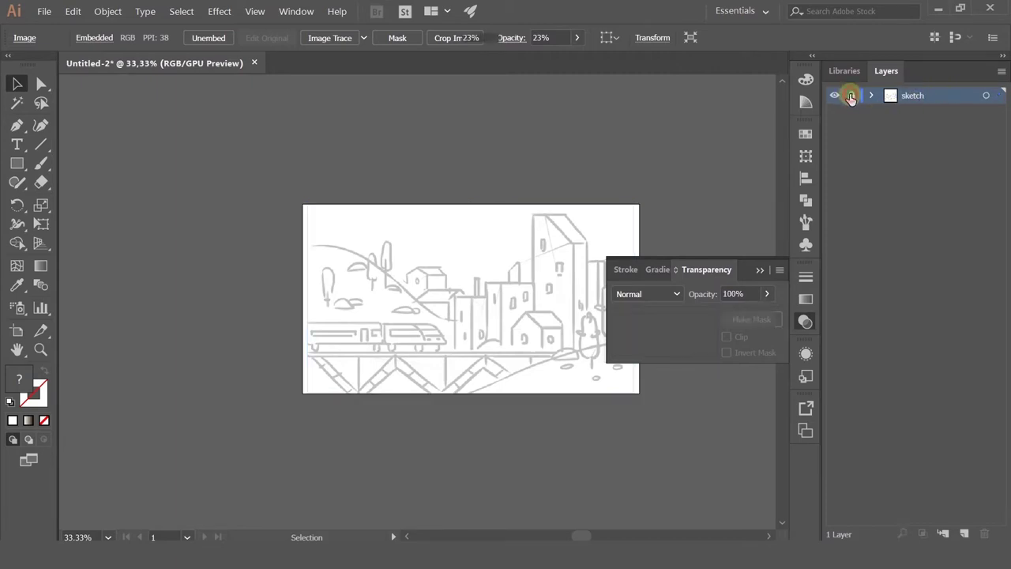
{"action": "left_click", "coordinate": [760, 270]}
Create a new layer above the locked sketch layer
{"action": "scroll", "coordinate": [571, 294], "scroll_direction": "up", "scroll_amount": 2}
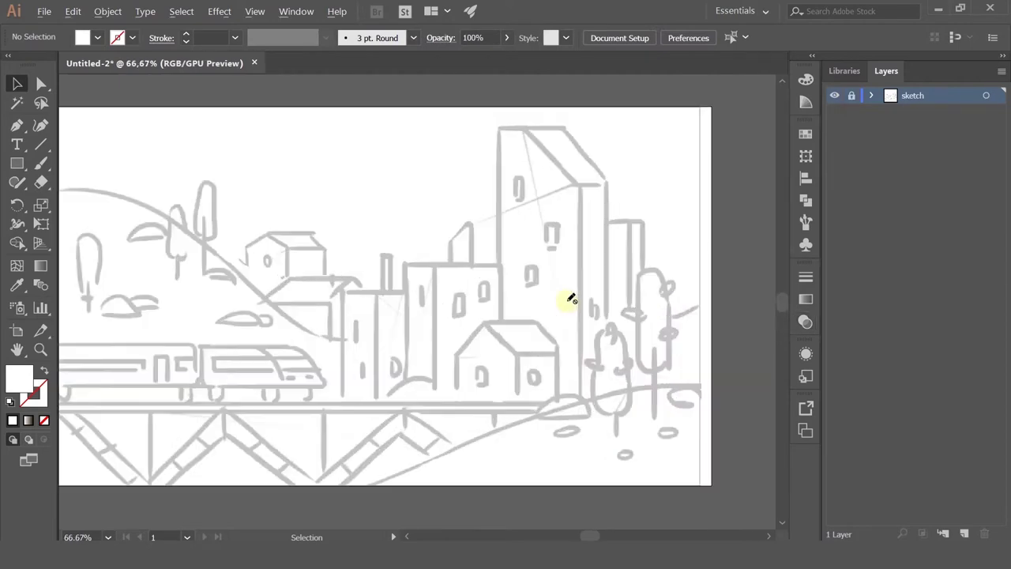
{"action": "scroll", "coordinate": [571, 294], "scroll_direction": "down", "scroll_amount": 1}
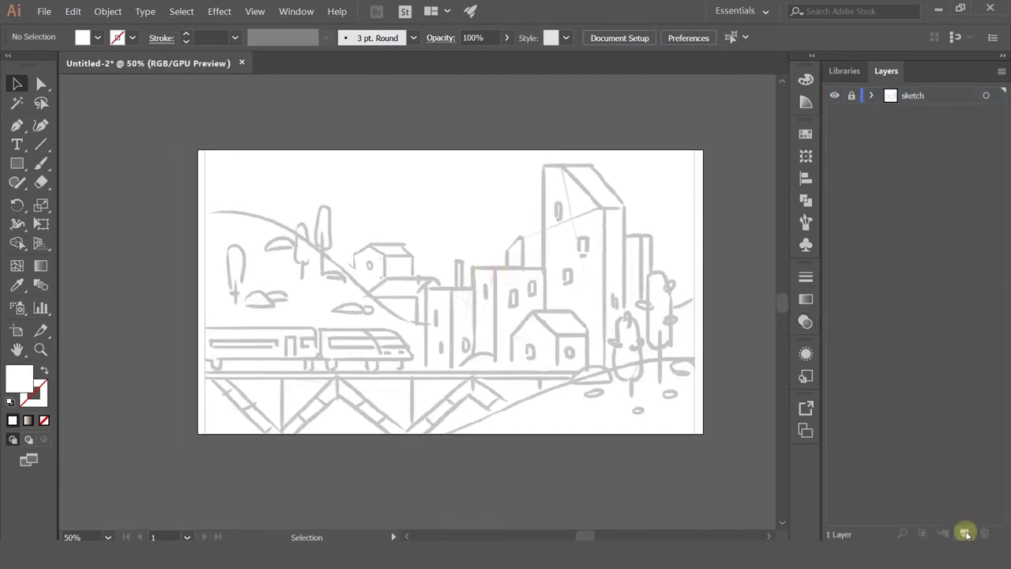
{"action": "left_click", "coordinate": [965, 535]}
{"action": "scroll", "coordinate": [128, 356], "scroll_direction": "up", "scroll_amount": 2}
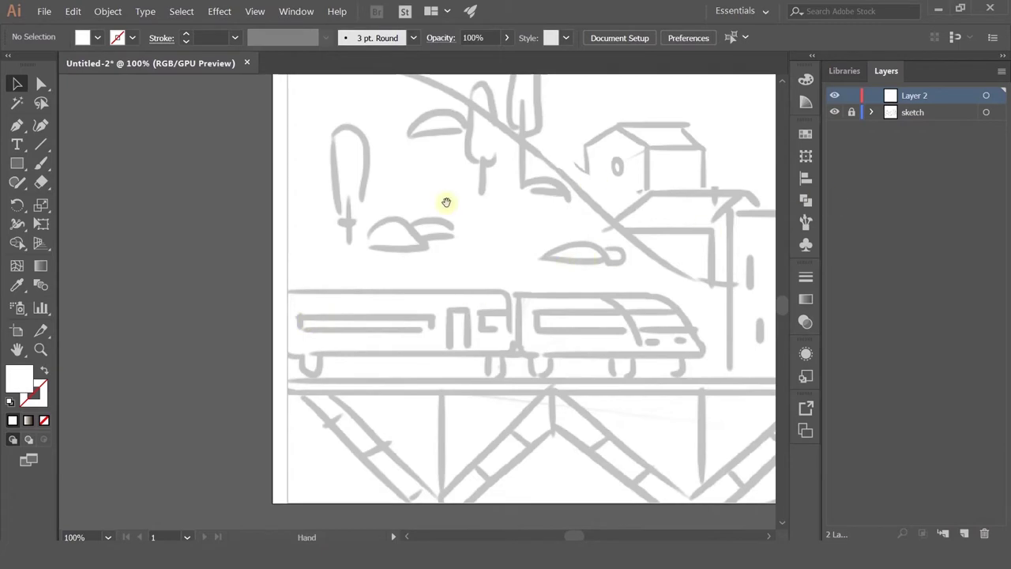
{"action": "mouse_move", "coordinate": [446, 202]}
{"action": "left_mouse_down"}
{"action": "mouse_move", "coordinate": [321, 260]}
{"action": "mouse_move", "coordinate": [441, 337]}
{"action": "mouse_move", "coordinate": [510, 359]}
{"action": "left_mouse_up"}
{"action": "scroll", "coordinate": [500, 339], "scroll_direction": "down", "scroll_amount": 1}
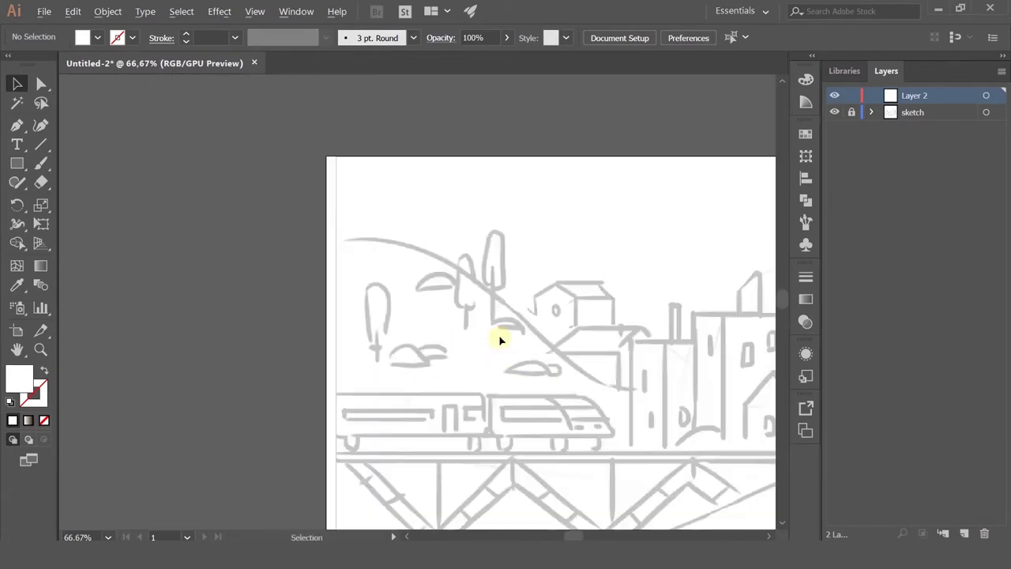
{"action": "scroll", "coordinate": [499, 339], "scroll_direction": "down", "scroll_amount": 1}
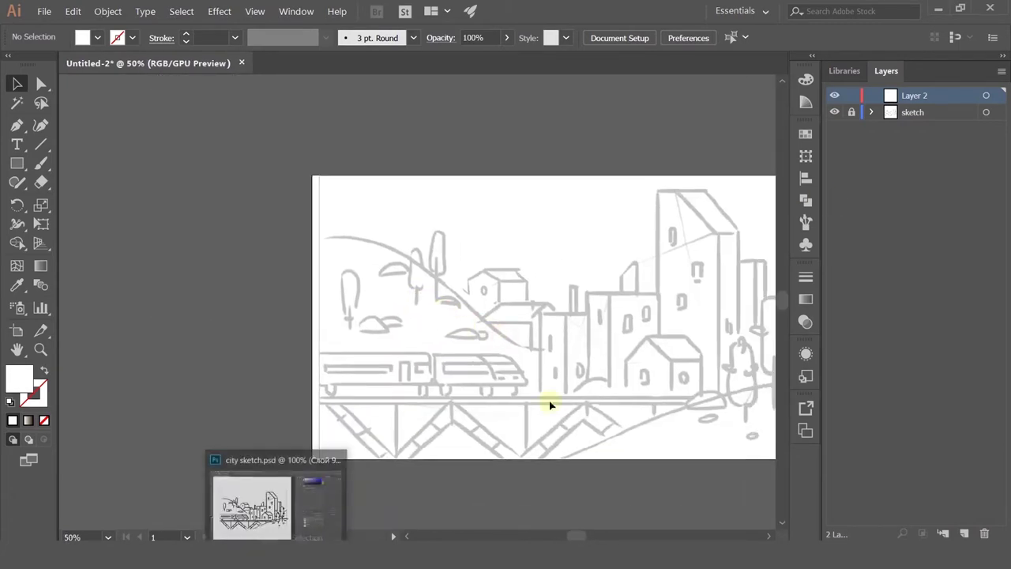
{"action": "left_click_drag", "start_coordinate": [674, 312], "coordinate": [523, 312]}
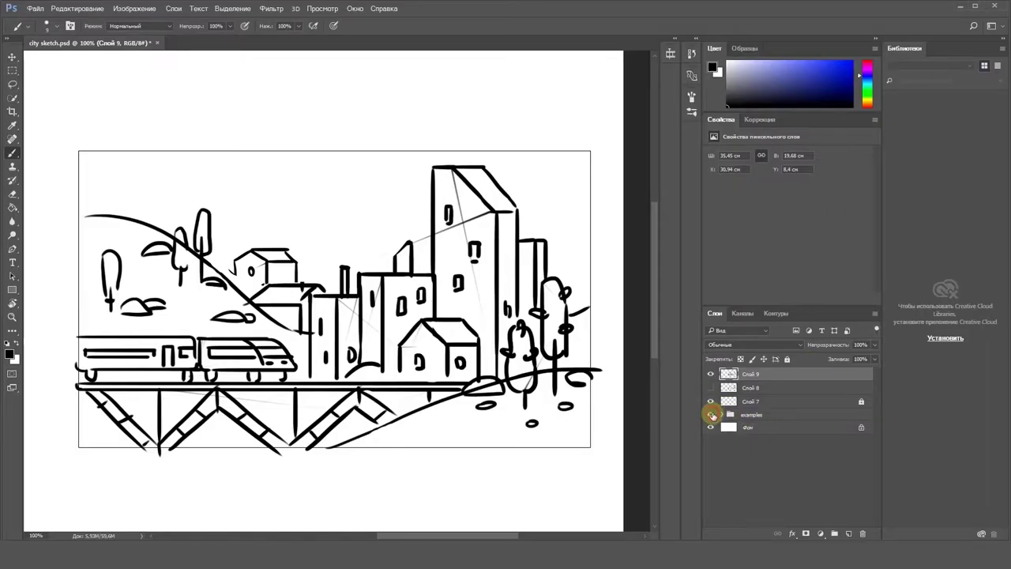
Switch to Photoshop, show the examples group and copy a screenshot of the reference illustrations to the clipboard
{"action": "left_click", "coordinate": [711, 415]}
{"action": "scroll", "coordinate": [180, 247], "scroll_direction": "down", "scroll_amount": 4}
{"action": "left_click_drag", "start_coordinate": [124, 223], "coordinate": [455, 215]}
{"action": "scroll", "coordinate": [264, 246], "scroll_direction": "up", "scroll_amount": 2}
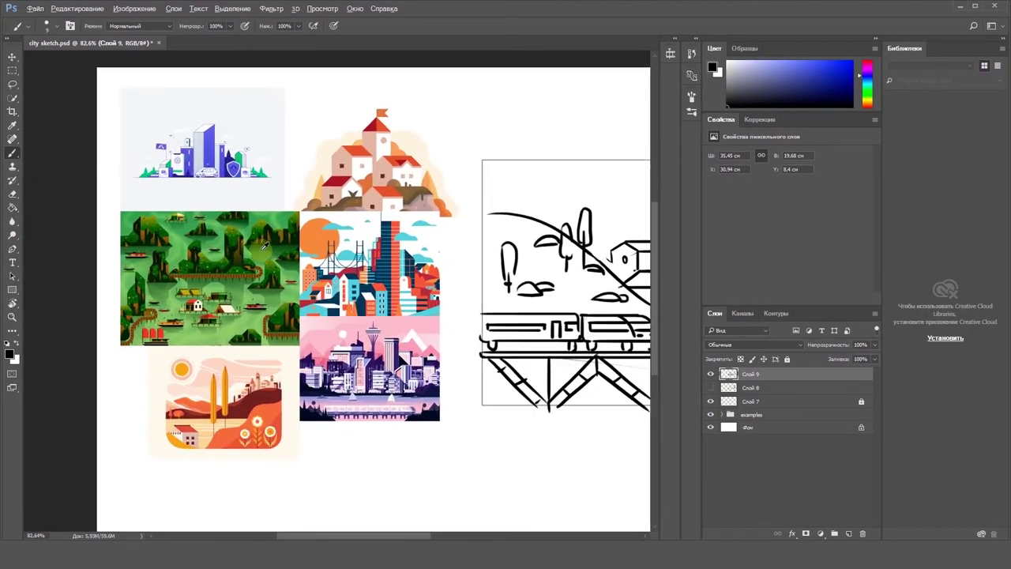
{"action": "scroll", "coordinate": [264, 247], "scroll_direction": "up", "scroll_amount": 2}
{"action": "key", "text": "Print"}
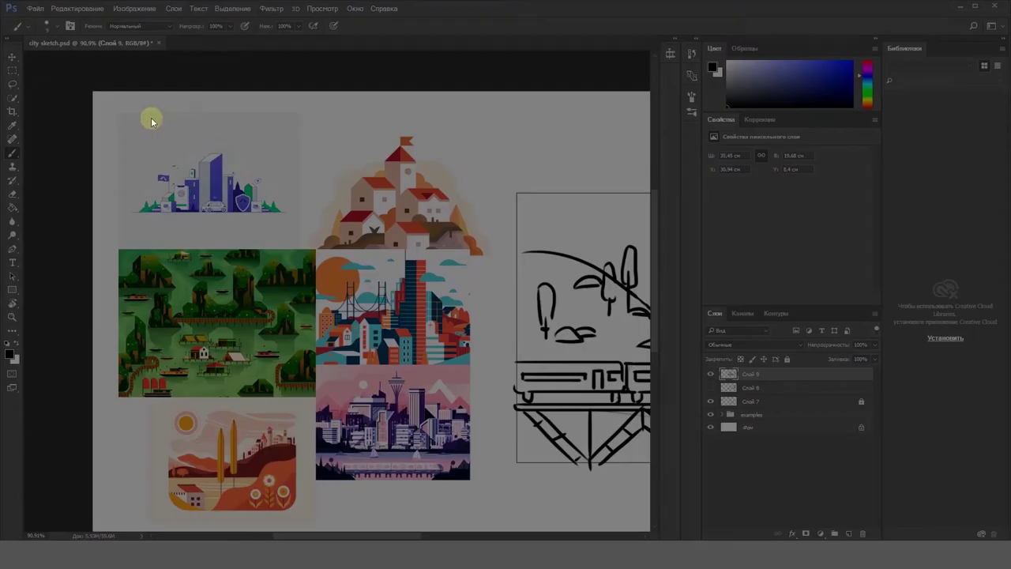
{"action": "left_click_drag", "start_coordinate": [115, 113], "coordinate": [463, 516]}
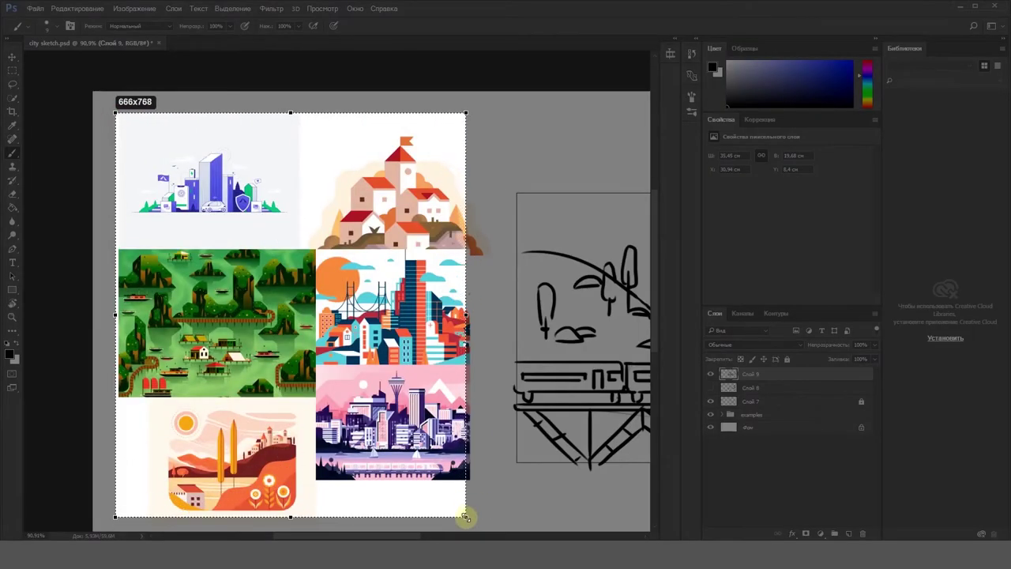
{"action": "left_click", "coordinate": [425, 527]}
Switch back to Illustrator, paste the reference collage and place it beside the artboard, left of the train
{"action": "key", "text": "alt+Tab"}
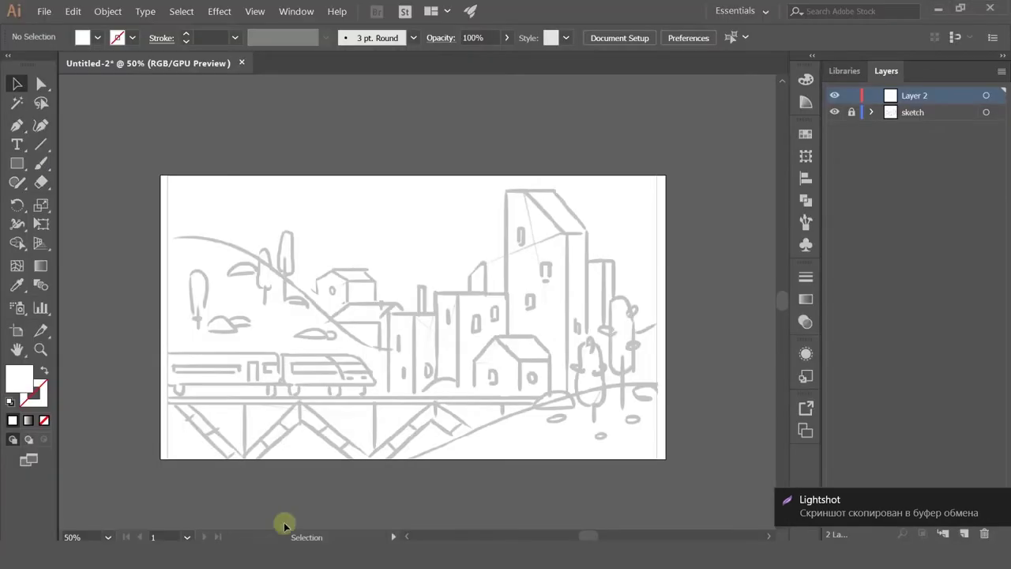
{"action": "key", "text": "ctrl+v"}
{"action": "left_click_drag", "start_coordinate": [424, 335], "coordinate": [97, 322]}
{"action": "key", "text": "space"}
{"action": "left_click_drag", "start_coordinate": [325, 293], "coordinate": [444, 280]}
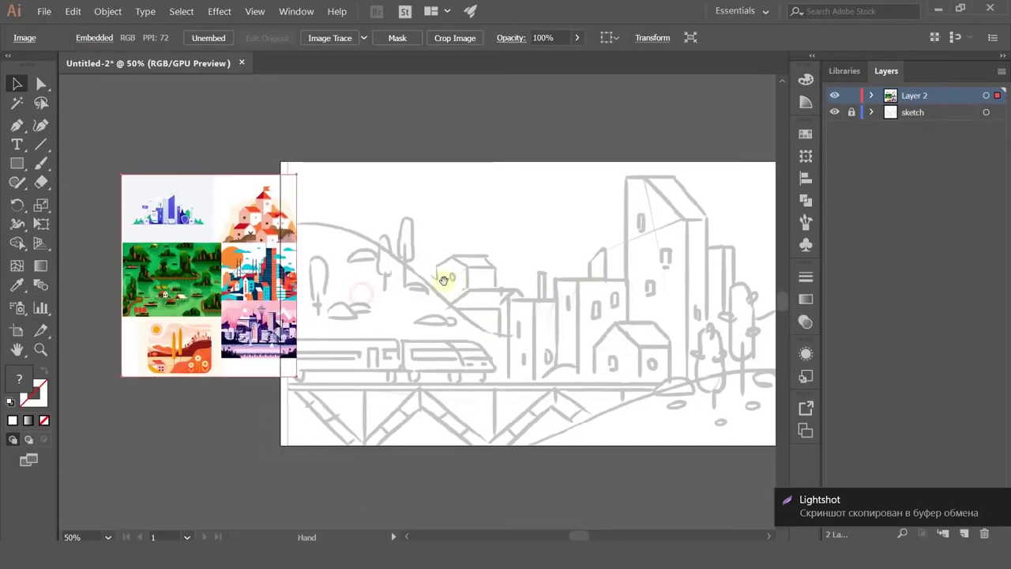
{"action": "left_click_drag", "start_coordinate": [269, 267], "coordinate": [233, 256]}
{"action": "left_click", "coordinate": [182, 393]}
{"action": "scroll", "coordinate": [186, 398], "scroll_direction": "up", "scroll_amount": 4}
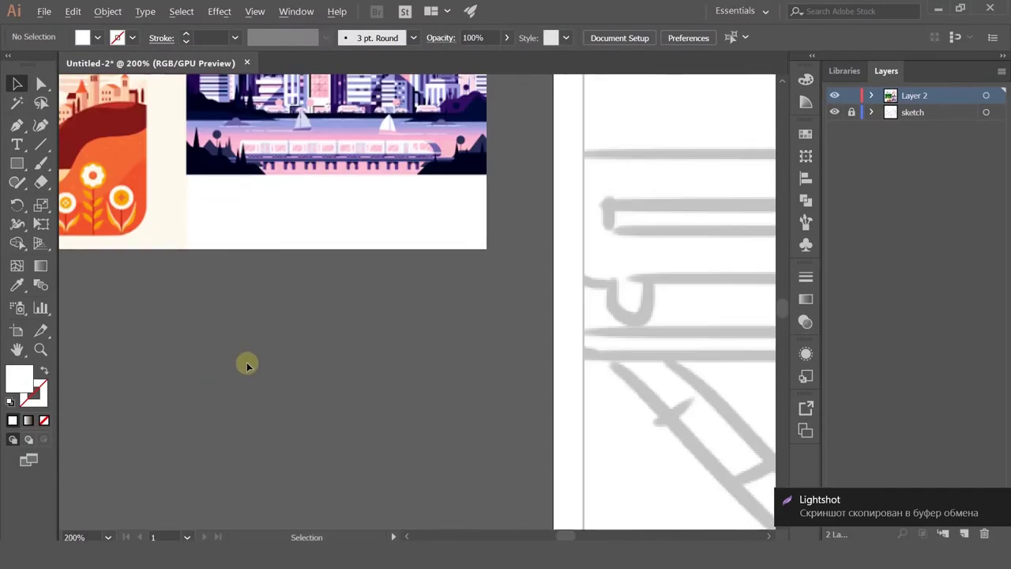
Examine the reference illustrations beside the artboard up close, comparing the hilltop town, city and autumn landscape artworks for a palette
{"action": "scroll", "coordinate": [256, 361], "scroll_direction": "down", "scroll_amount": 2}
{"action": "key", "text": "space"}
{"action": "left_click_drag", "start_coordinate": [352, 260], "coordinate": [458, 453]}
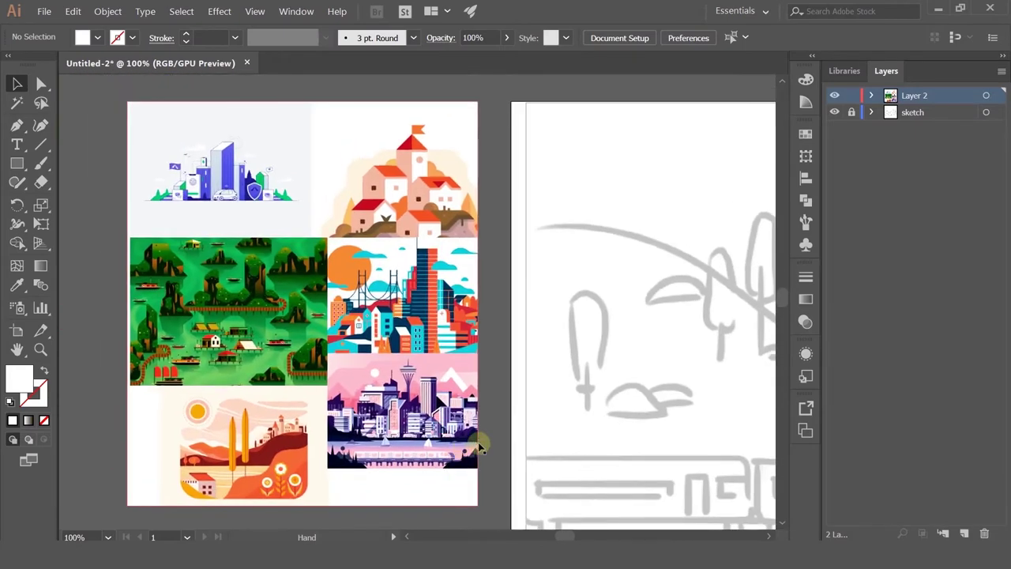
{"action": "scroll", "coordinate": [557, 384], "scroll_direction": "down", "scroll_amount": 2, "text": "alt"}
{"action": "left_click_drag", "start_coordinate": [564, 350], "coordinate": [377, 271]}
{"action": "left_click", "coordinate": [13, 163]}
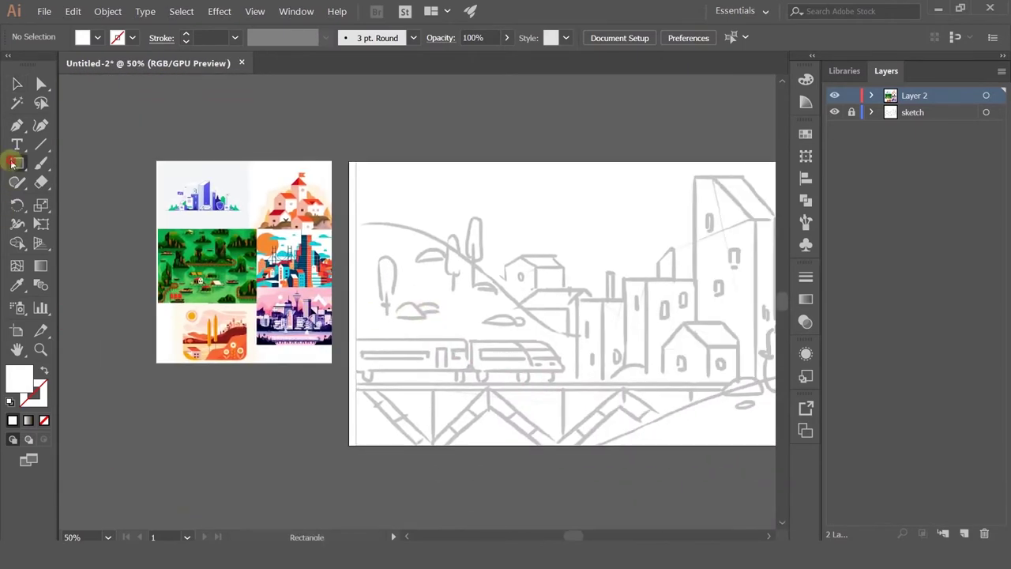
{"action": "scroll", "coordinate": [302, 213], "scroll_direction": "up", "scroll_amount": 4, "text": "alt"}
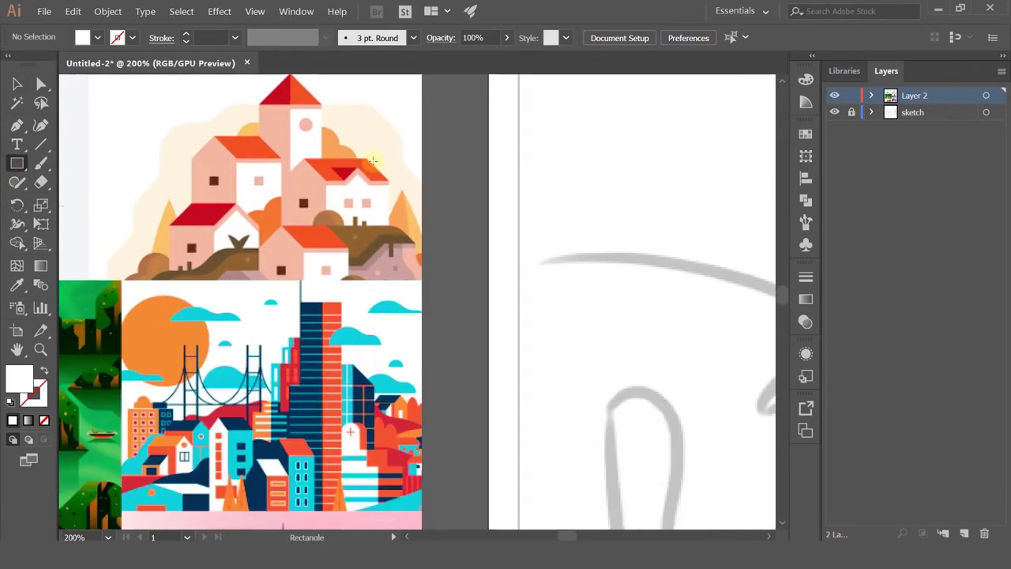
{"action": "scroll", "coordinate": [325, 269], "scroll_direction": "down", "scroll_amount": 2, "text": "alt"}
{"action": "left_click_drag", "start_coordinate": [368, 387], "coordinate": [652, 177]}
{"action": "left_click_drag", "start_coordinate": [592, 337], "coordinate": [619, 273]}
{"action": "scroll", "coordinate": [436, 231], "scroll_direction": "up", "scroll_amount": 2, "text": "alt"}
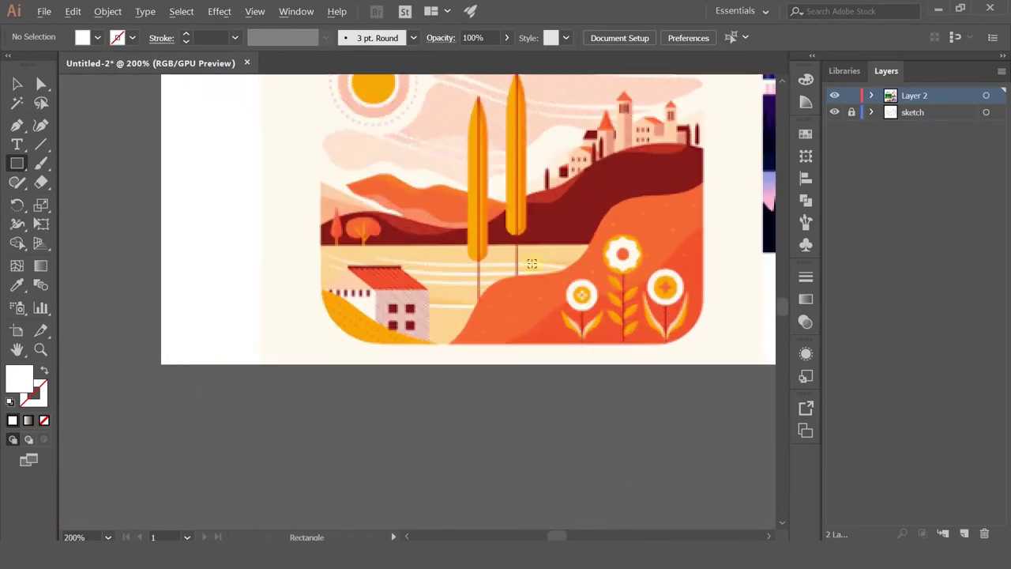
{"action": "scroll", "coordinate": [598, 192], "scroll_direction": "down", "scroll_amount": 1, "text": "alt"}
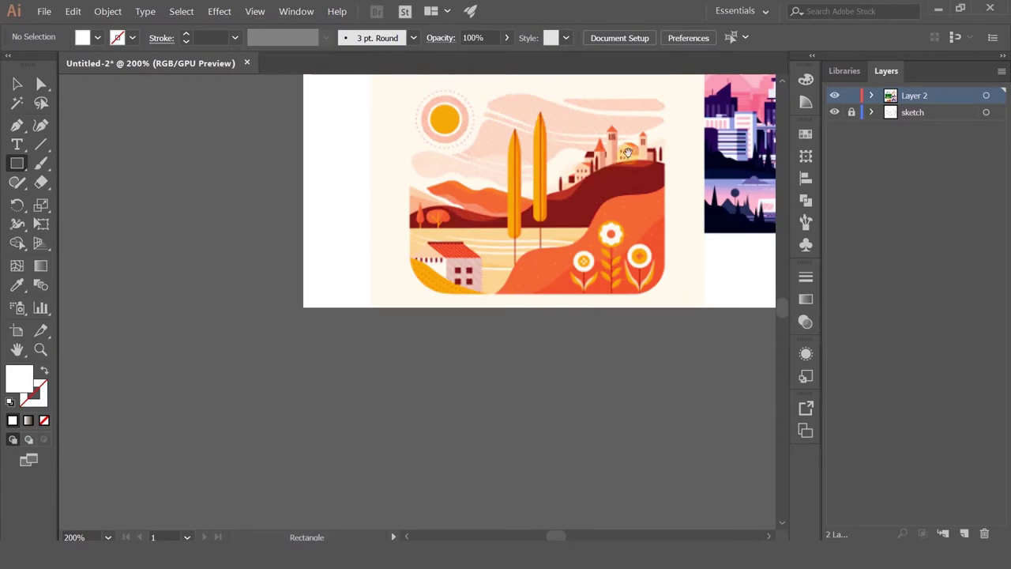
{"action": "left_click_drag", "start_coordinate": [627, 152], "coordinate": [396, 194]}
{"action": "scroll", "coordinate": [331, 211], "scroll_direction": "up", "scroll_amount": 1, "text": "alt"}
{"action": "left_click_drag", "start_coordinate": [443, 230], "coordinate": [482, 375]}
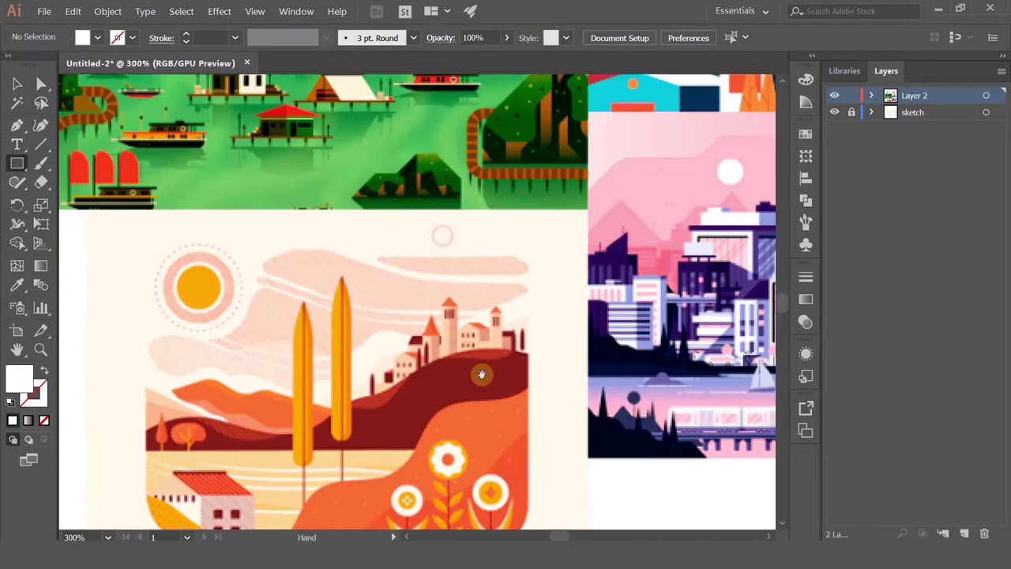
{"action": "scroll", "coordinate": [480, 373], "scroll_direction": "down", "scroll_amount": 3, "text": "alt"}
{"action": "left_click_drag", "start_coordinate": [590, 353], "coordinate": [331, 395]}
{"action": "left_click_drag", "start_coordinate": [421, 307], "coordinate": [324, 353]}
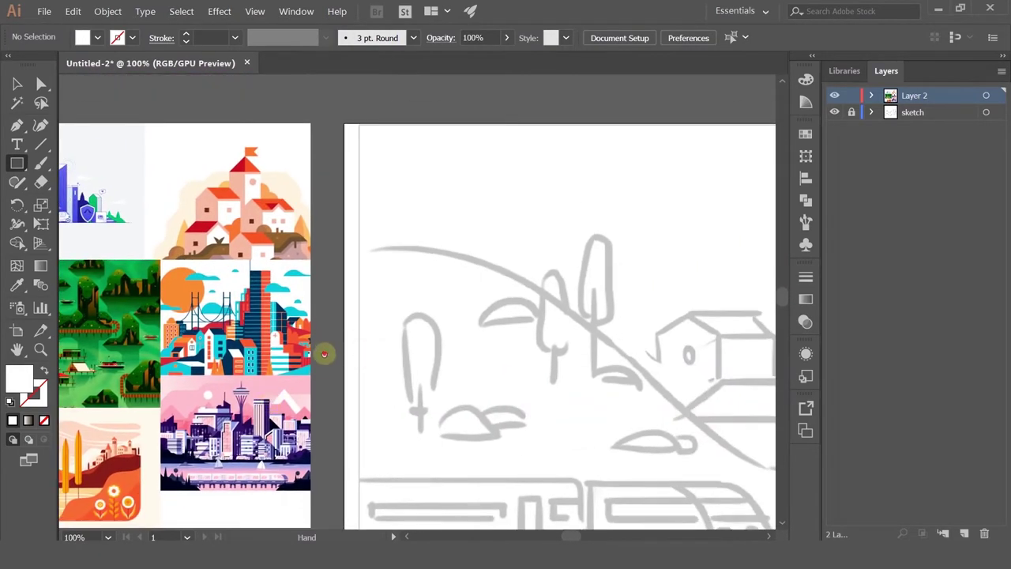
Draw a small square above the artboard and fill it with the orange-red sampled from the hilltop town's tower roof
{"action": "left_click_drag", "start_coordinate": [393, 316], "coordinate": [357, 420]}
{"action": "mouse_move", "coordinate": [427, 153]}
{"action": "left_mouse_down"}
{"action": "mouse_move", "coordinate": [272, 182]}
{"action": "mouse_move", "coordinate": [271, 226]}
{"action": "left_mouse_up"}
{"action": "left_click", "coordinate": [17, 83]}
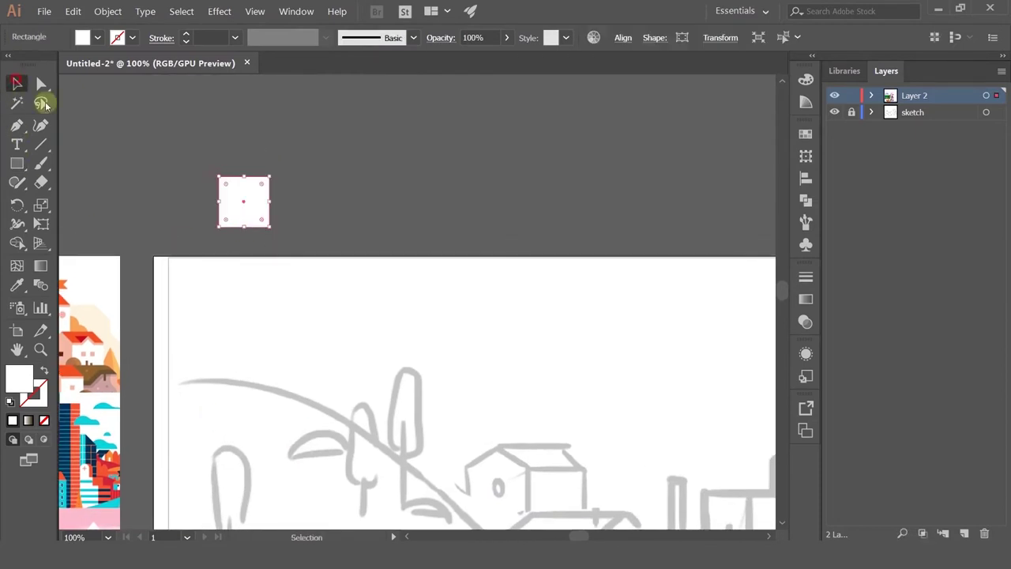
{"action": "double_click", "coordinate": [23, 379]}
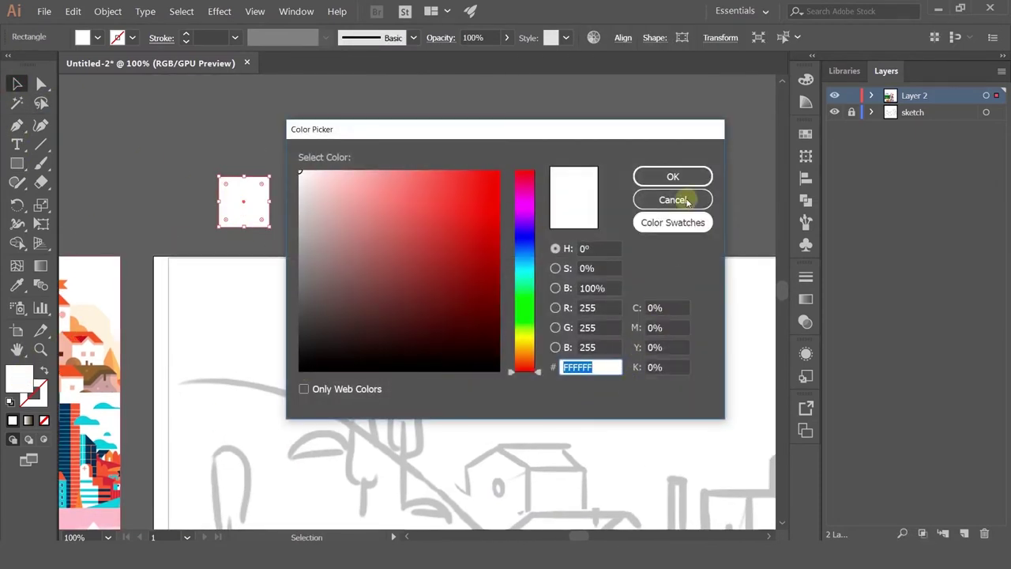
{"action": "left_click", "coordinate": [687, 200]}
{"action": "left_click_drag", "start_coordinate": [142, 240], "coordinate": [354, 240]}
{"action": "left_click", "coordinate": [16, 286]}
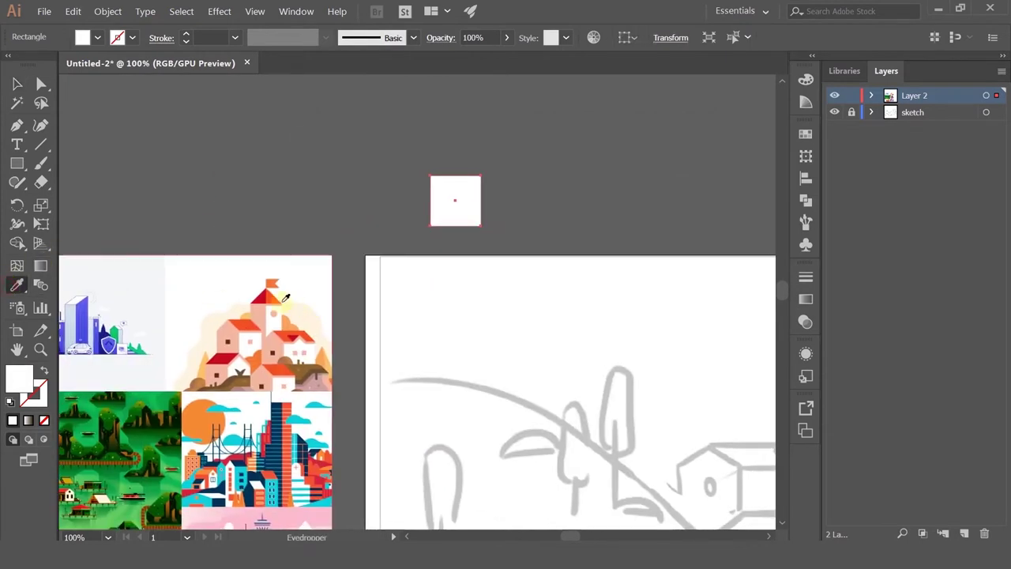
{"action": "left_click", "coordinate": [272, 294]}
{"action": "left_click", "coordinate": [16, 82]}
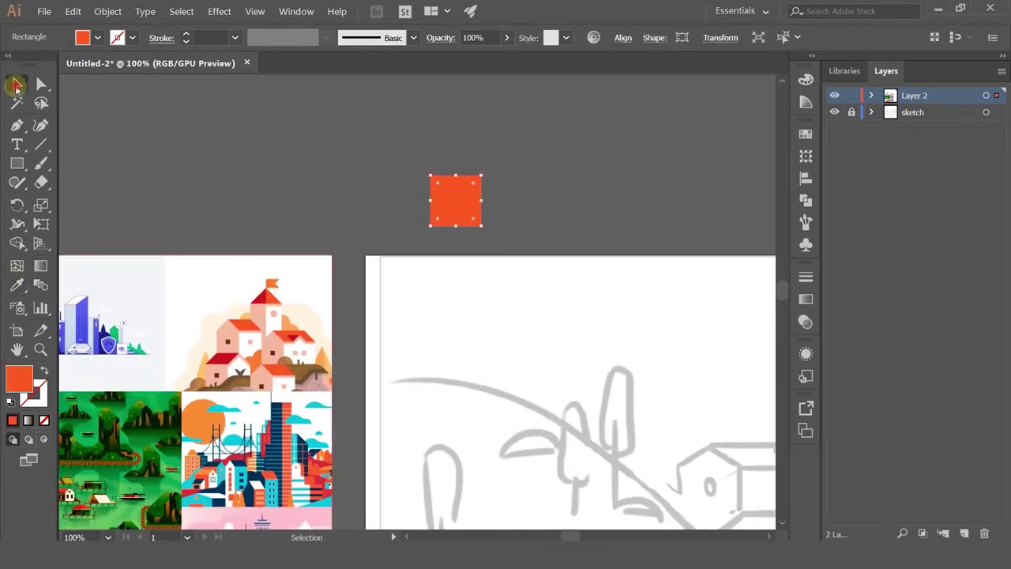
Duplicate the orange square directly to its right with a small gap between them
{"action": "scroll", "coordinate": [688, 225], "scroll_direction": "down", "scroll_amount": 2}
{"action": "left_click_drag", "start_coordinate": [688, 222], "coordinate": [441, 174]}
{"action": "scroll", "coordinate": [416, 170], "scroll_direction": "up", "scroll_amount": 3}
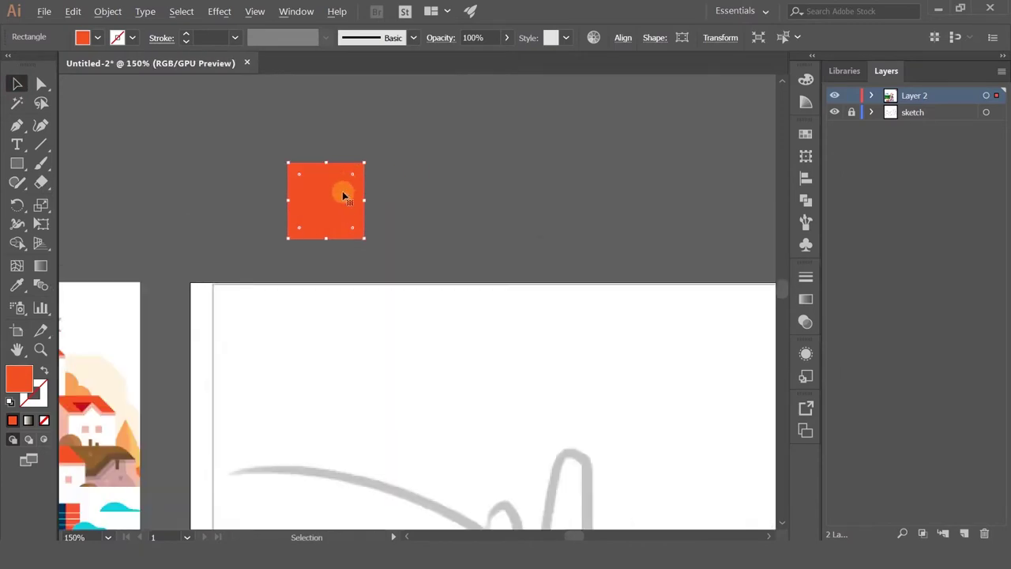
{"action": "left_click_drag", "start_coordinate": [343, 195], "coordinate": [437, 197]}
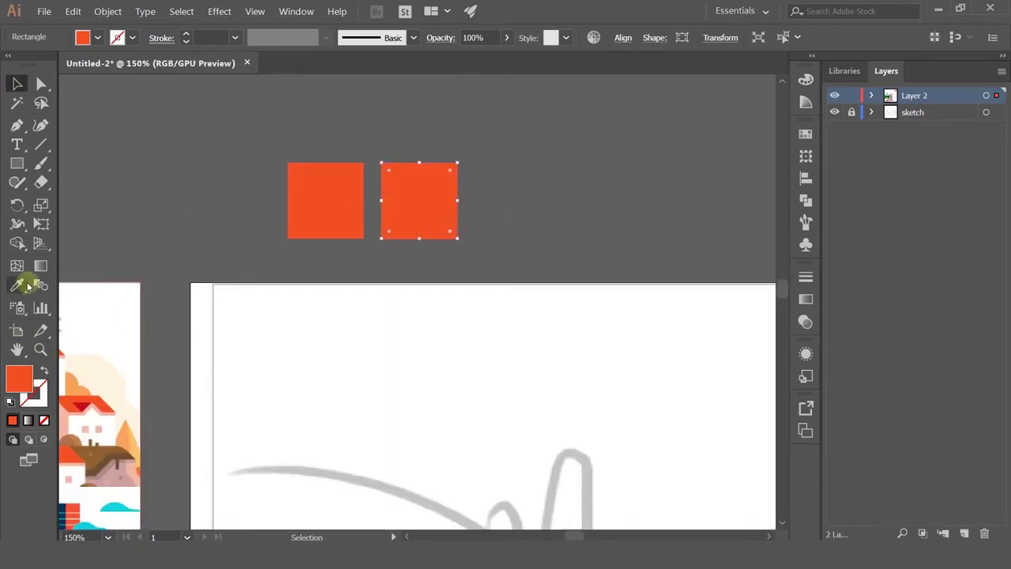
Fill the duplicated square with the brown sampled from the hill under the hilltop town reference
{"action": "double_click", "coordinate": [29, 384]}
{"action": "left_click_drag", "start_coordinate": [525, 273], "coordinate": [532, 301]}
{"action": "left_click", "coordinate": [672, 199]}
{"action": "left_click", "coordinate": [17, 285]}
{"action": "left_click", "coordinate": [99, 456]}
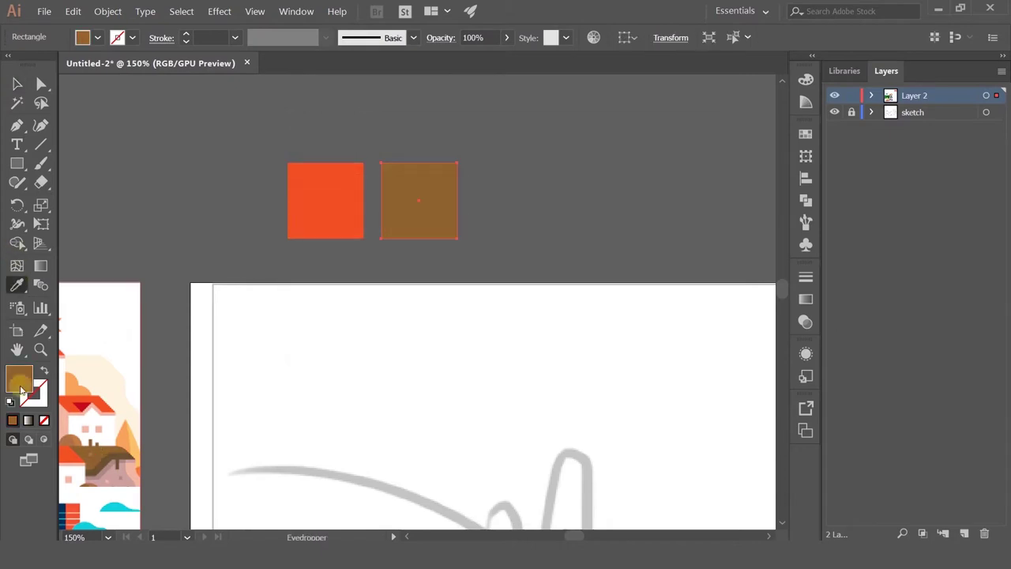
{"action": "double_click", "coordinate": [19, 379]}
{"action": "left_click", "coordinate": [663, 185]}
{"action": "left_click", "coordinate": [17, 84]}
Move the orange and brown squares together onto the empty sky area of the artboard
{"action": "scroll", "coordinate": [540, 207], "scroll_direction": "down", "scroll_amount": 3}
{"action": "left_click", "coordinate": [611, 198]}
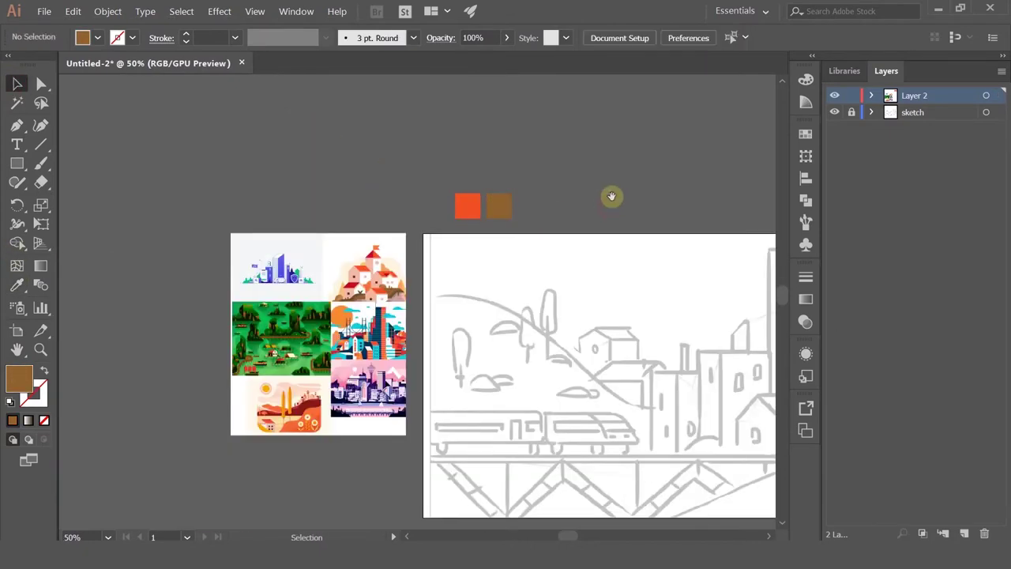
{"action": "scroll", "coordinate": [537, 202], "scroll_direction": "up", "scroll_amount": 1}
{"action": "scroll", "coordinate": [474, 207], "scroll_direction": "down", "scroll_amount": 1}
{"action": "left_click_drag", "start_coordinate": [355, 280], "coordinate": [164, 235]}
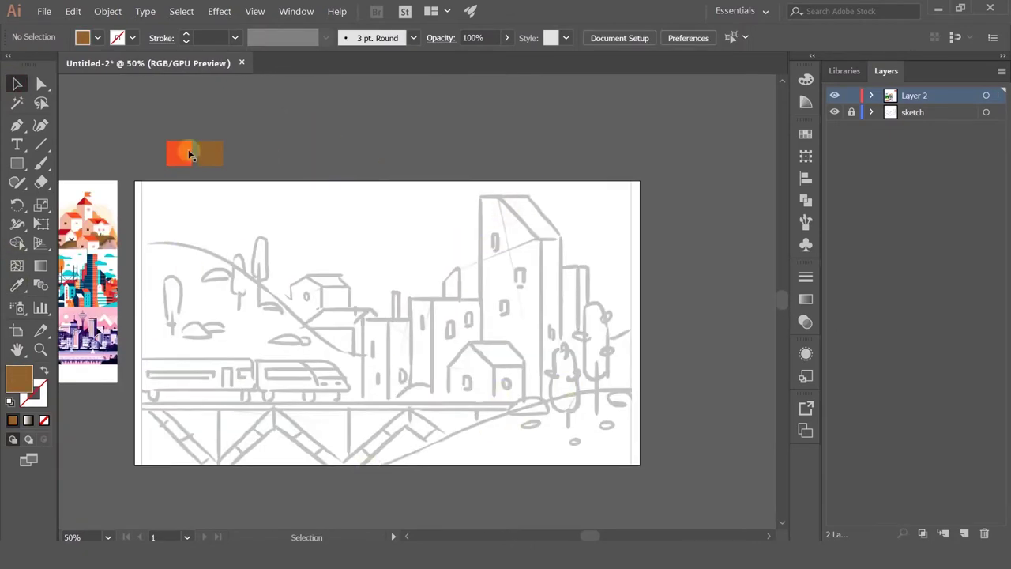
{"action": "scroll", "coordinate": [216, 155], "scroll_direction": "up", "scroll_amount": 3}
{"action": "scroll", "coordinate": [217, 157], "scroll_direction": "down", "scroll_amount": 2}
{"action": "left_click_drag", "start_coordinate": [237, 182], "coordinate": [171, 152]}
{"action": "left_click_drag", "start_coordinate": [176, 156], "coordinate": [364, 253]}
Change the brown square's fill to a deep blue
{"action": "left_click", "coordinate": [413, 260]}
{"action": "scroll", "coordinate": [395, 230], "scroll_direction": "up", "scroll_amount": 2}
{"action": "double_click", "coordinate": [22, 381]}
{"action": "left_click", "coordinate": [531, 235]}
{"action": "mouse_move", "coordinate": [453, 272]}
{"action": "left_mouse_down"}
{"action": "mouse_move", "coordinate": [431, 265]}
{"action": "mouse_move", "coordinate": [390, 284]}
{"action": "mouse_move", "coordinate": [393, 264]}
{"action": "left_mouse_up"}
{"action": "left_click", "coordinate": [654, 180]}
Soften both palette colors, setting the blue square to 4A4A9E and the orange square to a light salmon
{"action": "left_click", "coordinate": [490, 207]}
{"action": "scroll", "coordinate": [432, 218], "scroll_direction": "down", "scroll_amount": 2}
{"action": "scroll", "coordinate": [404, 223], "scroll_direction": "up", "scroll_amount": 3}
{"action": "left_click", "coordinate": [403, 224]}
{"action": "double_click", "coordinate": [20, 380]}
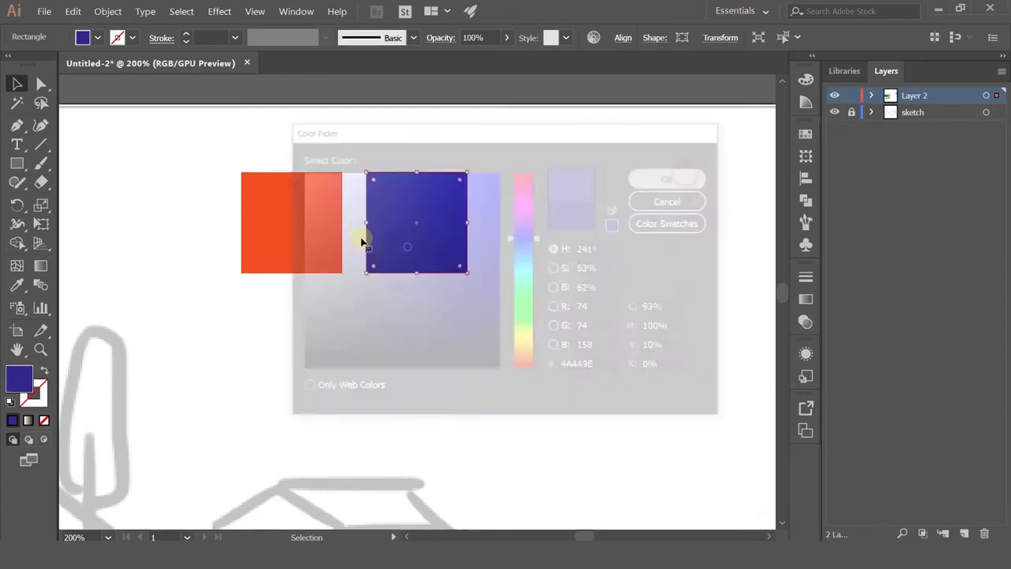
{"action": "left_click", "coordinate": [267, 246]}
{"action": "double_click", "coordinate": [19, 380]}
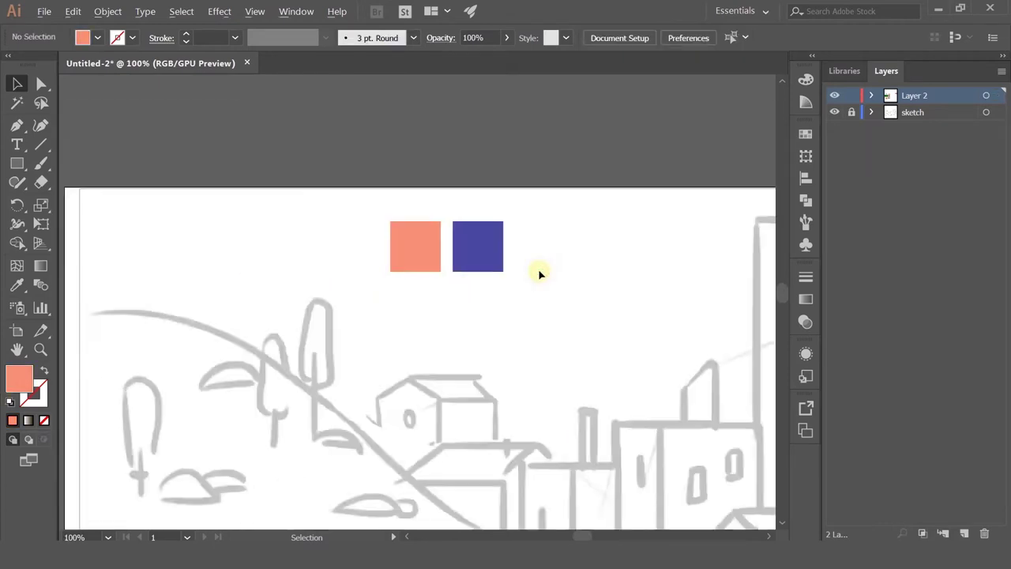
Duplicate the blue square to its right and fill the copy with a bluish green
{"action": "scroll", "coordinate": [539, 272], "scroll_direction": "up", "scroll_amount": 2}
{"action": "left_click_drag", "start_coordinate": [430, 237], "coordinate": [550, 237]}
{"action": "double_click", "coordinate": [22, 378]}
{"action": "left_click", "coordinate": [531, 292]}
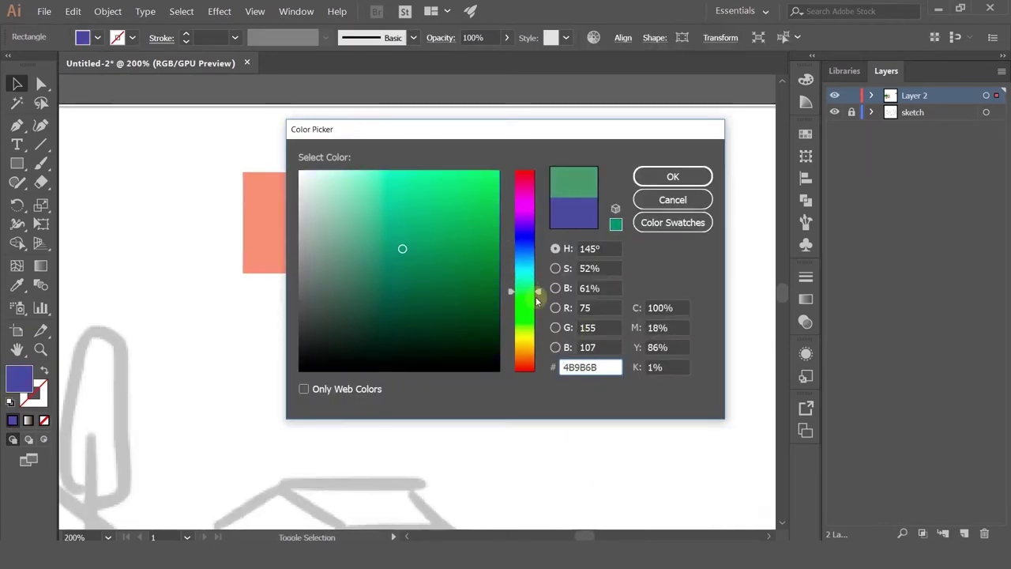
{"action": "left_click_drag", "start_coordinate": [538, 298], "coordinate": [537, 283]}
{"action": "left_click", "coordinate": [435, 268]}
{"action": "left_click", "coordinate": [662, 179]}
Try a more yellowish dark green on the third square and delete that square
{"action": "scroll", "coordinate": [616, 212], "scroll_direction": "down", "scroll_amount": 3}
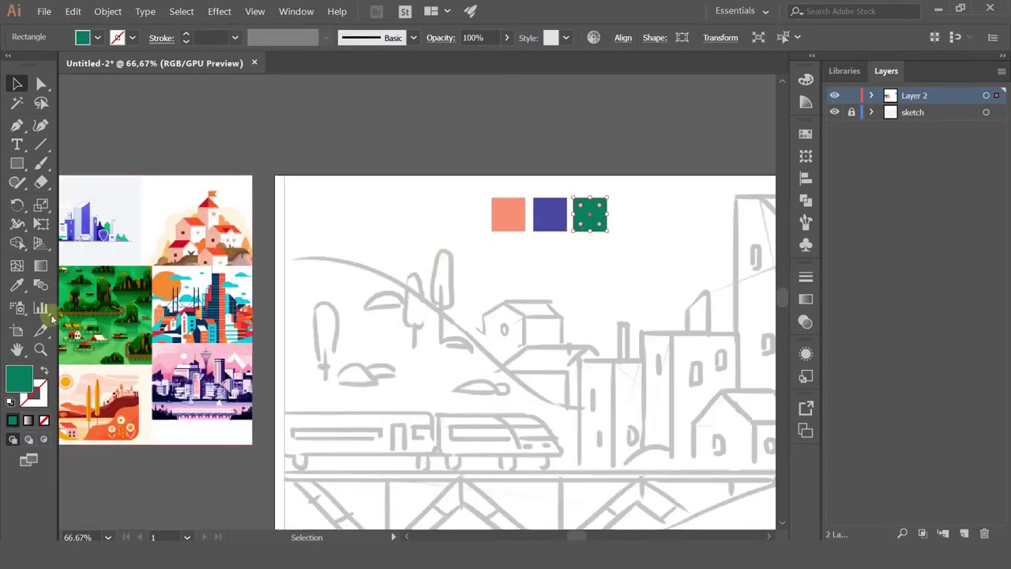
{"action": "double_click", "coordinate": [22, 377]}
{"action": "left_click_drag", "start_coordinate": [454, 290], "coordinate": [394, 293]}
{"action": "left_click_drag", "start_coordinate": [527, 293], "coordinate": [529, 320]}
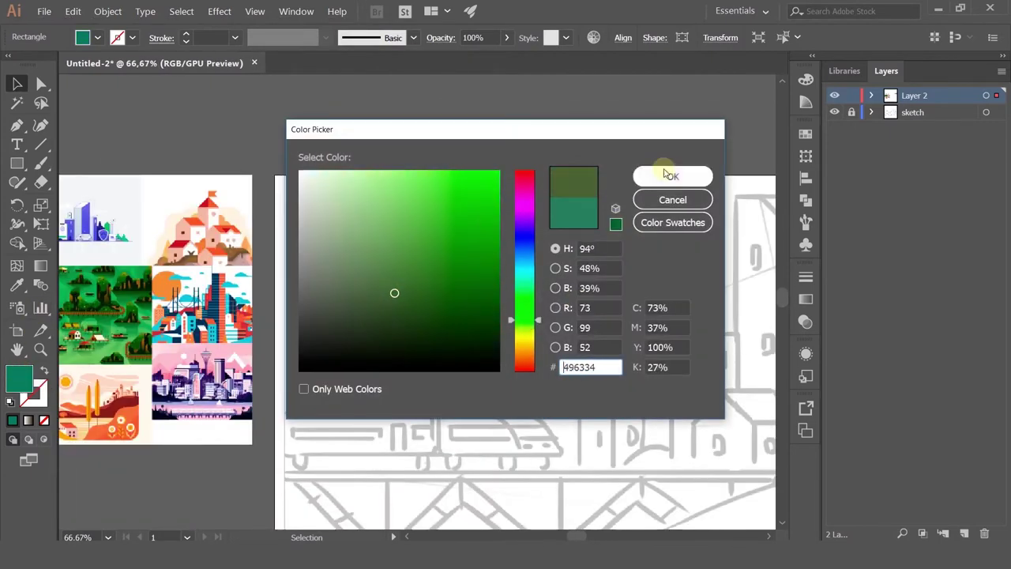
{"action": "left_click", "coordinate": [671, 175]}
{"action": "scroll", "coordinate": [643, 260], "scroll_direction": "up", "scroll_amount": 1}
{"action": "left_click_drag", "start_coordinate": [598, 222], "coordinate": [474, 282]}
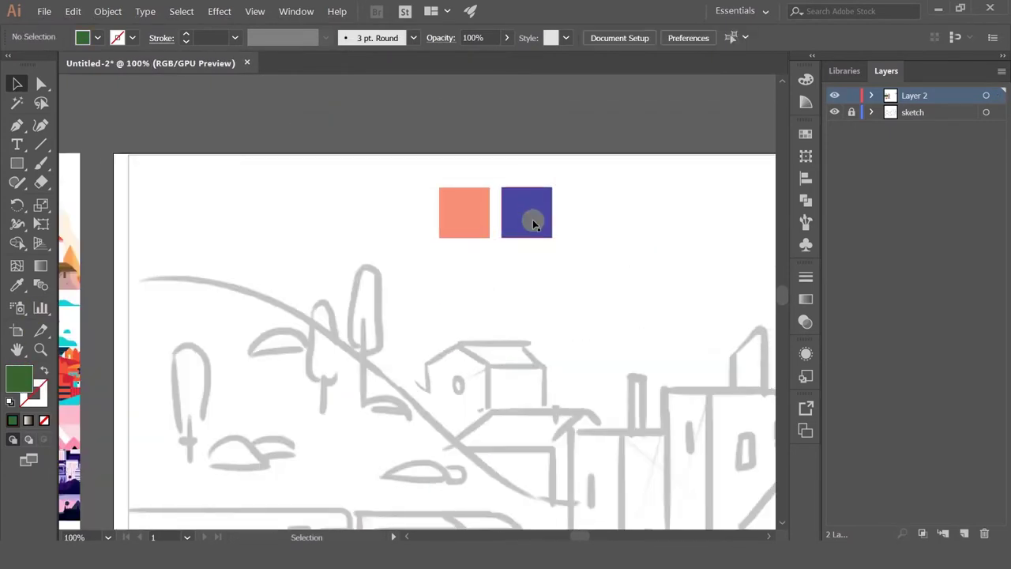
Duplicate the salmon square directly below itself and fill the copy with a dark red
{"action": "left_click", "coordinate": [533, 224]}
{"action": "left_click_drag", "start_coordinate": [523, 212], "coordinate": [585, 213]}
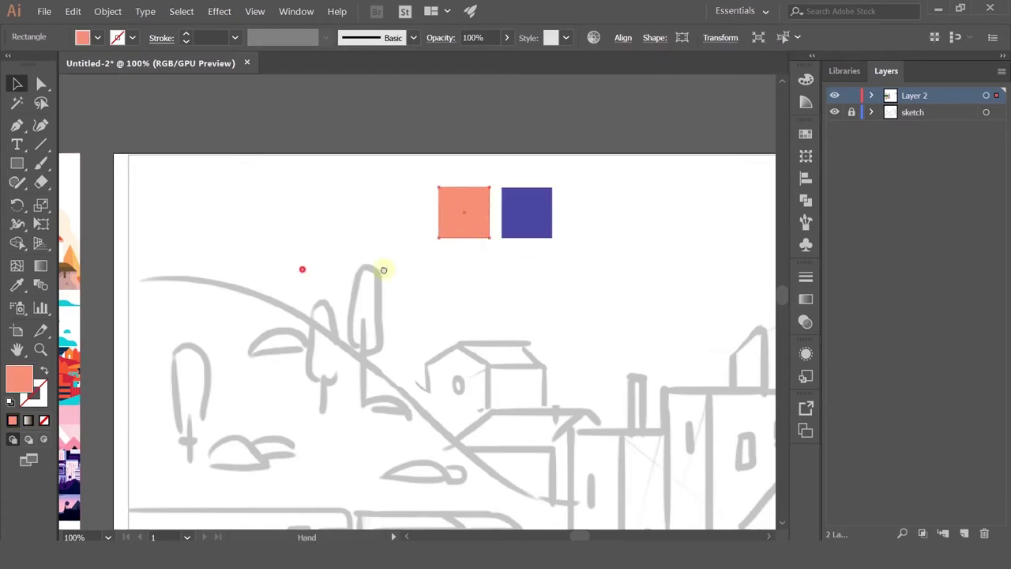
{"action": "left_click_drag", "start_coordinate": [383, 270], "coordinate": [577, 254]}
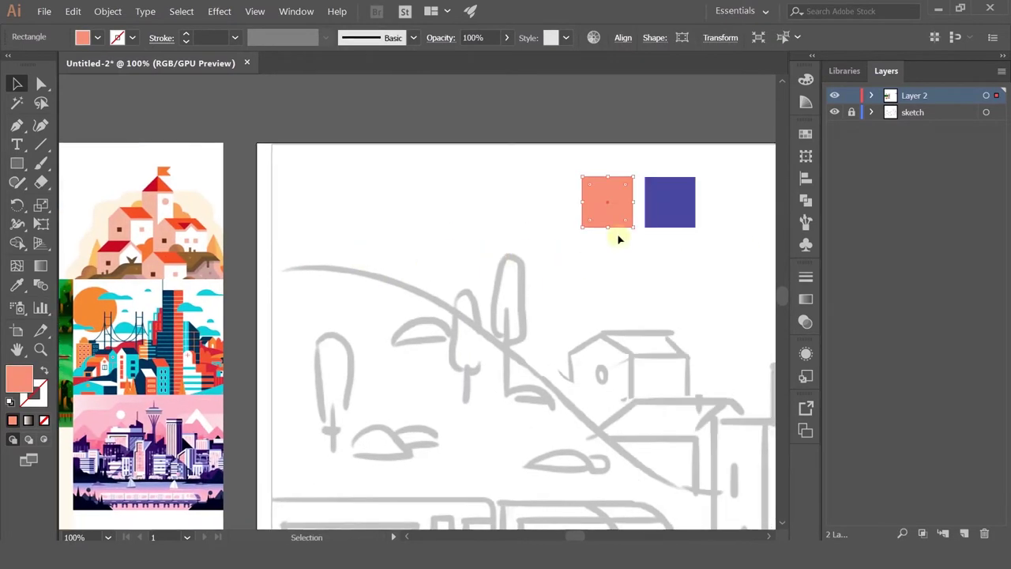
{"action": "left_click", "coordinate": [669, 203]}
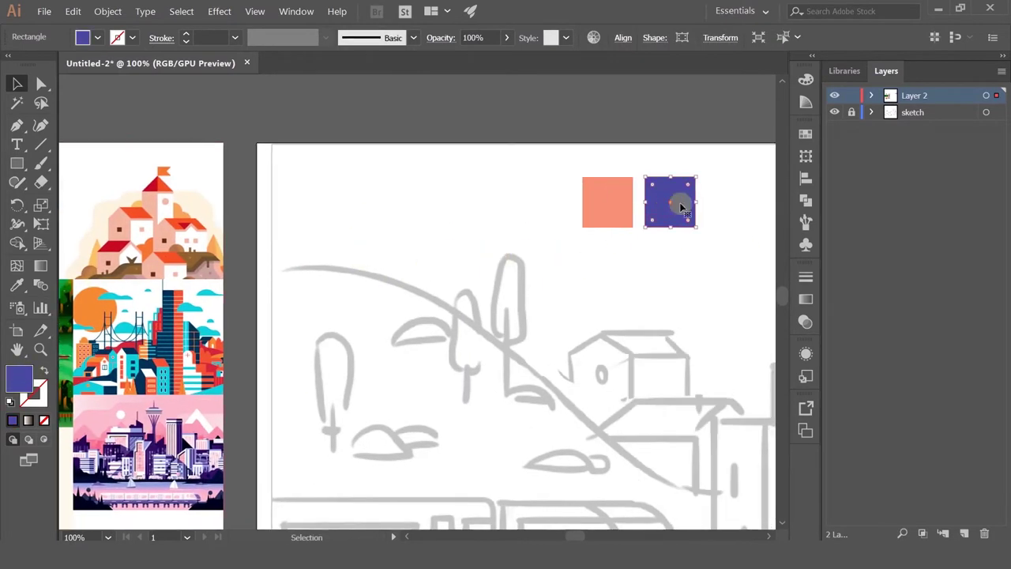
{"action": "left_click_drag", "start_coordinate": [668, 203], "coordinate": [655, 241]}
{"action": "double_click", "coordinate": [19, 379]}
{"action": "left_click", "coordinate": [442, 260]}
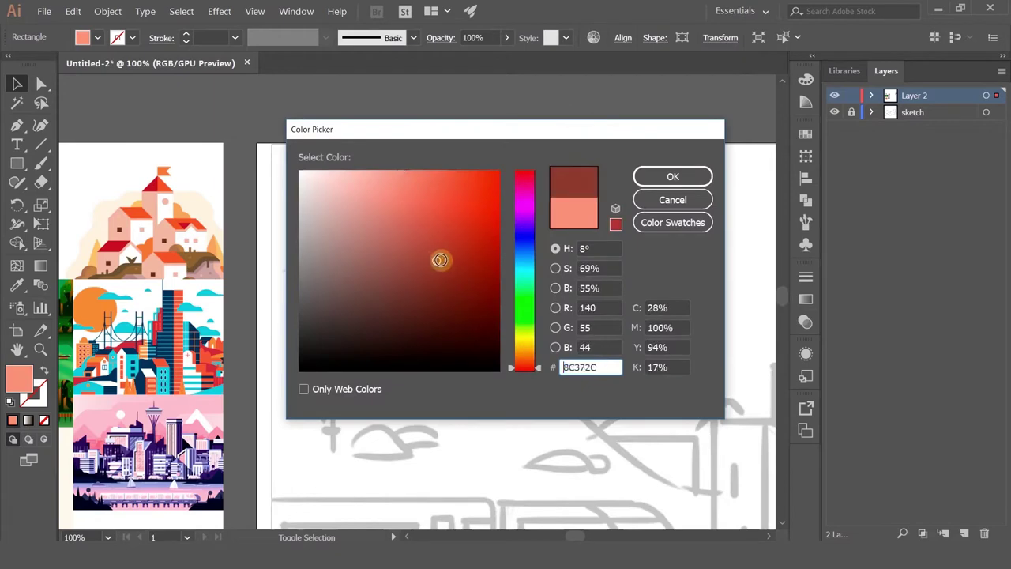
{"action": "key", "text": "Return"}
Duplicate the salmon square directly above itself and fill the copy with a light yellow
{"action": "left_click_drag", "start_coordinate": [488, 244], "coordinate": [487, 183]}
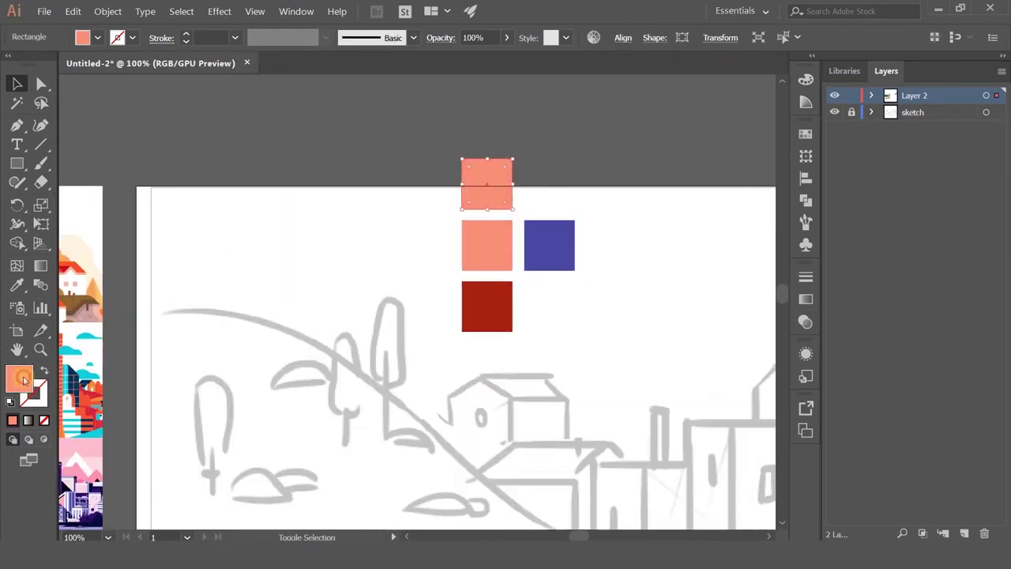
{"action": "double_click", "coordinate": [19, 379]}
{"action": "left_click", "coordinate": [525, 346]}
{"action": "key", "text": "Return"}
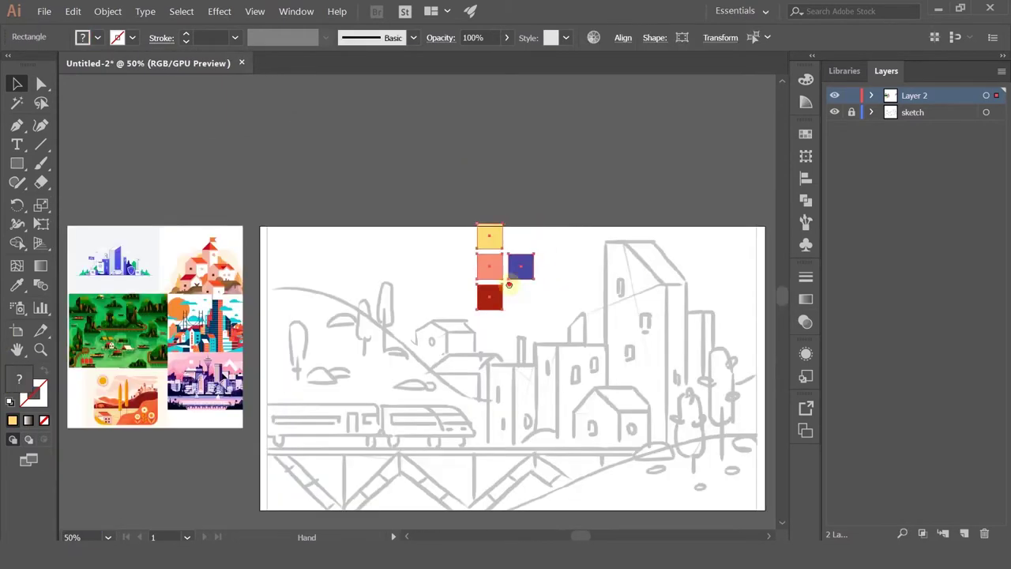
Move the four palette squares up together until they sit just above the artboard's upper edge
{"action": "left_click_drag", "start_coordinate": [509, 285], "coordinate": [434, 196]}
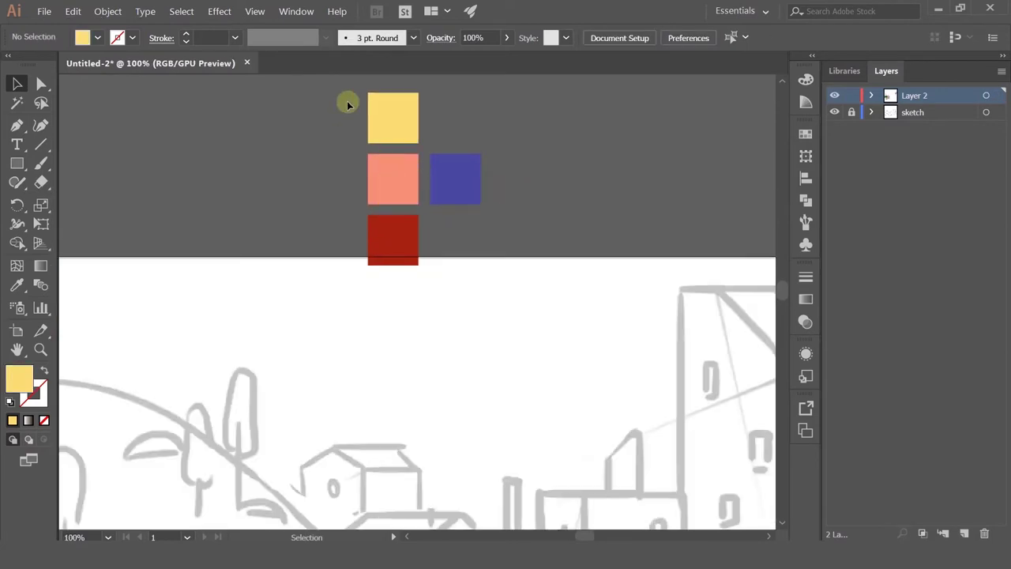
{"action": "left_click_drag", "start_coordinate": [458, 166], "coordinate": [452, 154]}
{"action": "left_click", "coordinate": [546, 192]}
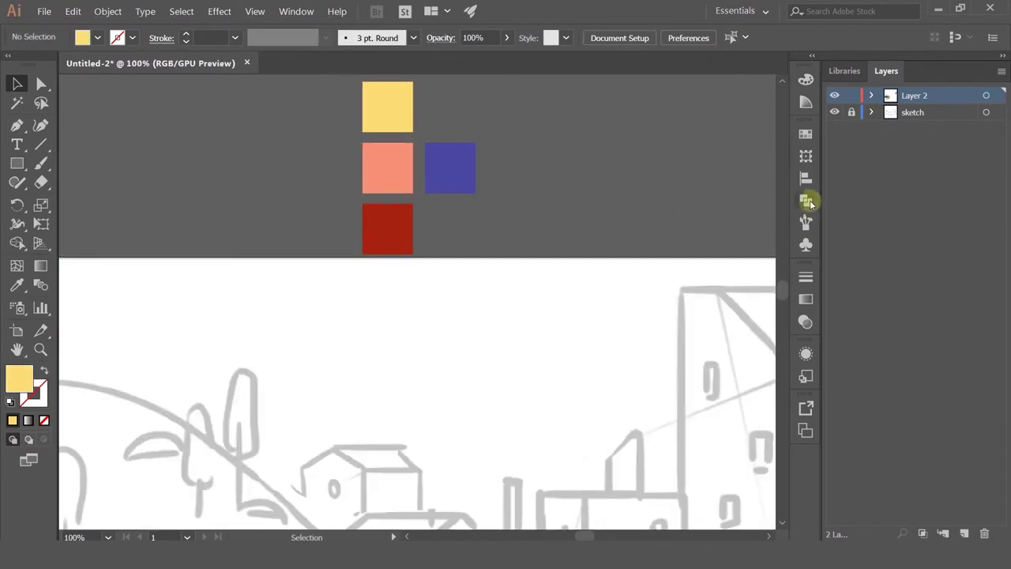
Select the four palette squares and create a new color group named Color Group 1 using the Selected Swatches option
{"action": "left_click", "coordinate": [806, 136]}
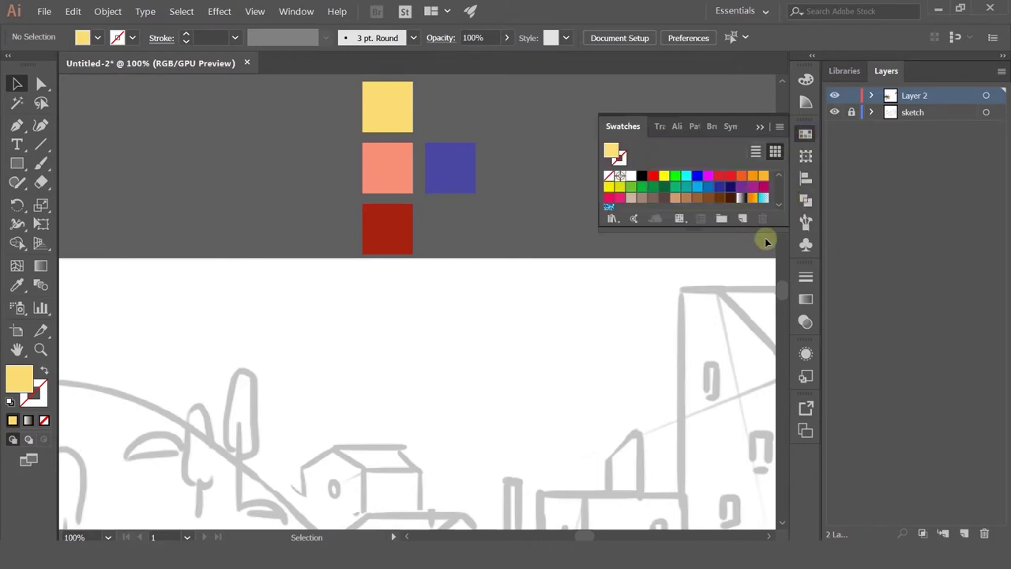
{"action": "left_click_drag", "start_coordinate": [467, 121], "coordinate": [361, 255]}
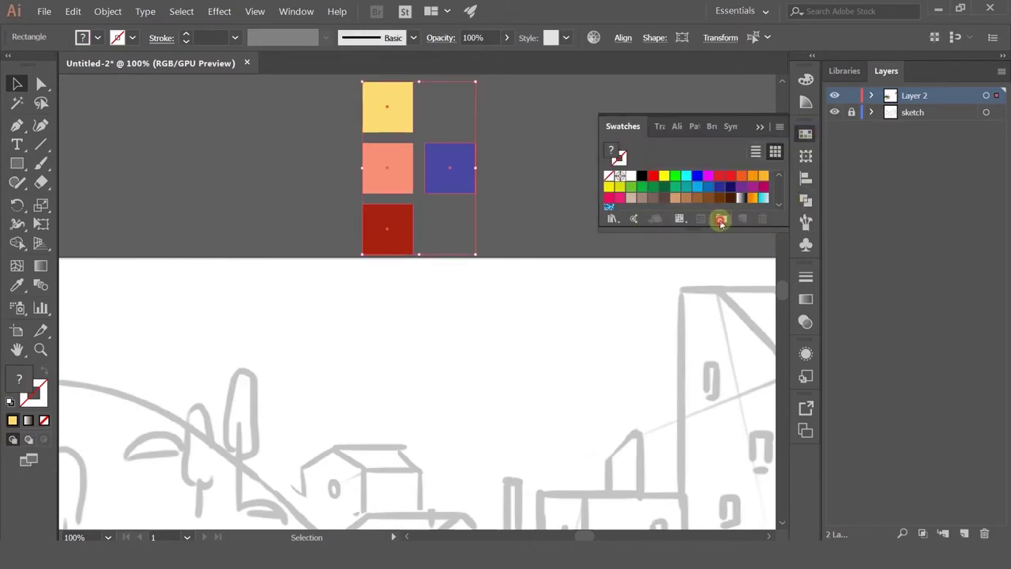
{"action": "left_click", "coordinate": [721, 220]}
{"action": "left_click", "coordinate": [484, 241]}
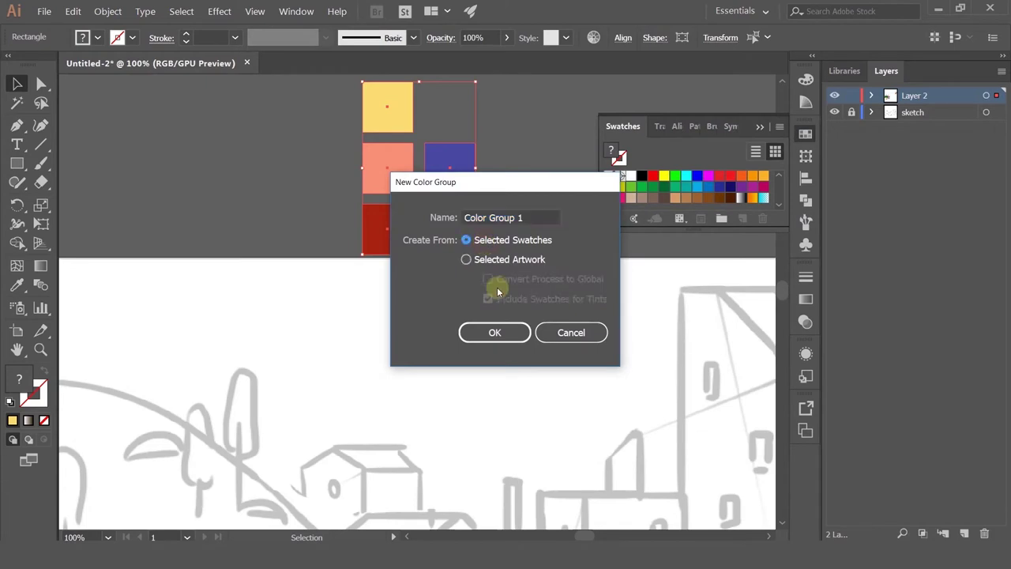
{"action": "left_click", "coordinate": [495, 332]}
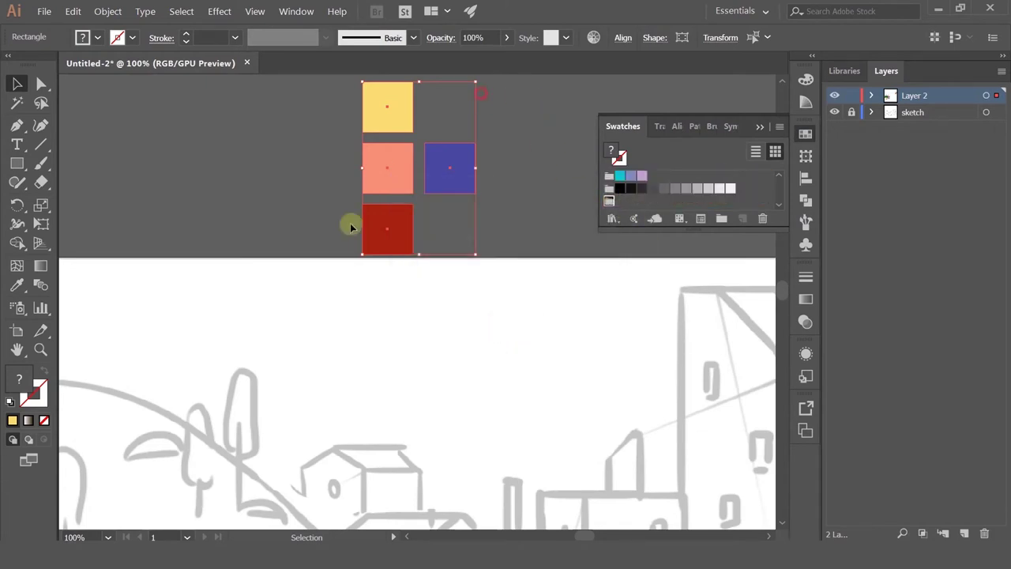
Create a color group named Color Group 2 from the four selected palette squares using the Selected Artwork option
{"action": "left_click", "coordinate": [681, 219]}
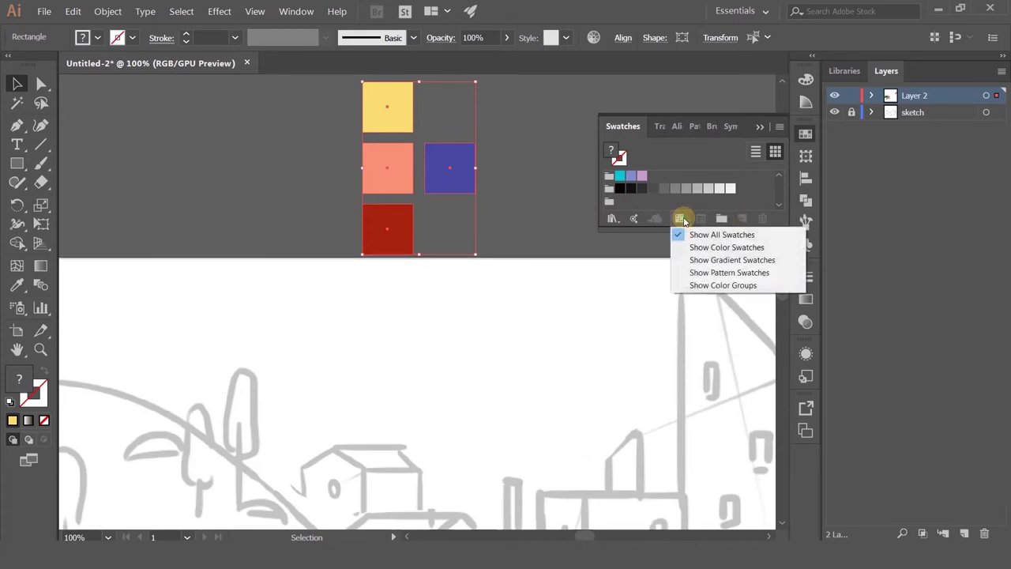
{"action": "double_click", "coordinate": [609, 202]}
{"action": "left_click", "coordinate": [650, 301]}
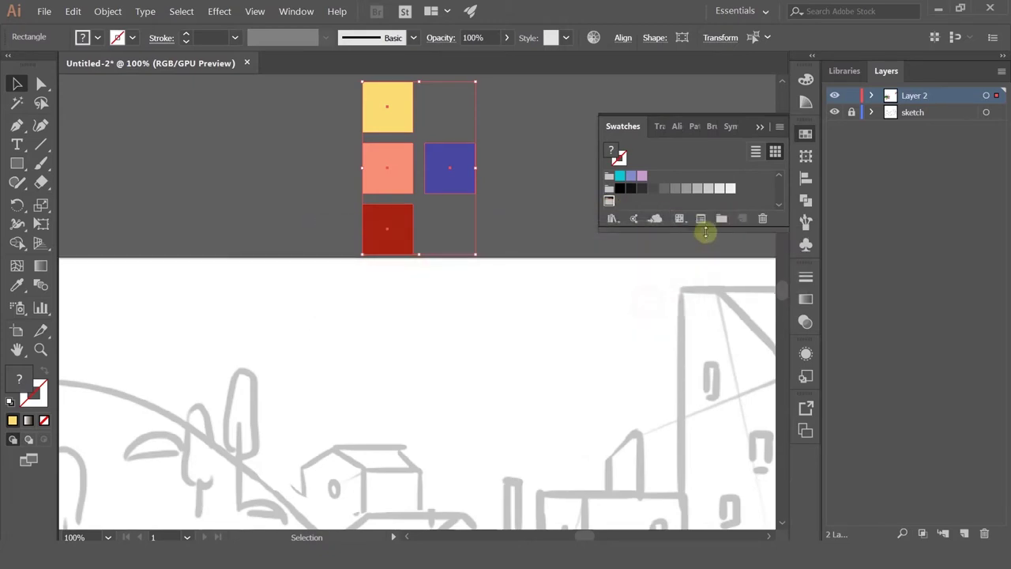
{"action": "left_click", "coordinate": [721, 219]}
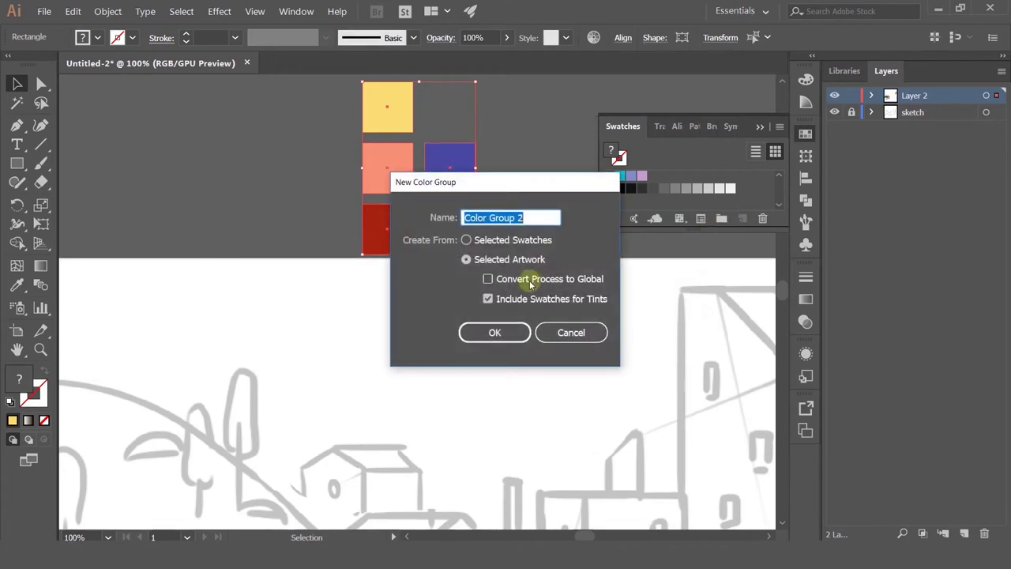
{"action": "left_click", "coordinate": [494, 333]}
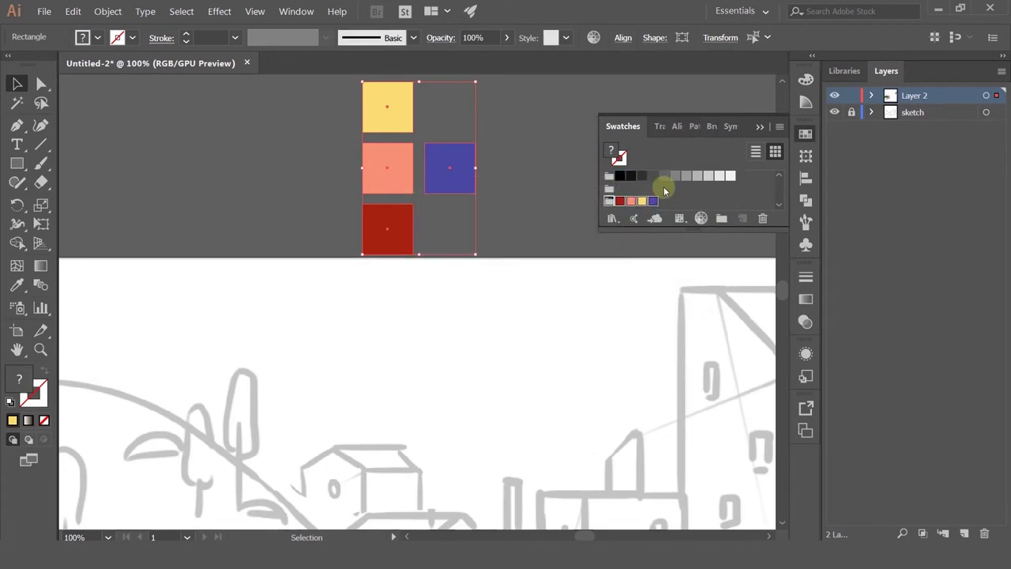
{"action": "left_click", "coordinate": [670, 200]}
Trace the sketched hill at the artboard's lower right as a closed, light-yellow-filled Pen shape with a curved top, extending past the artboard edges
{"action": "scroll", "coordinate": [558, 346], "scroll_direction": "down", "scroll_amount": 2}
{"action": "left_click_drag", "start_coordinate": [625, 389], "coordinate": [508, 250]}
{"action": "scroll", "coordinate": [348, 280], "scroll_direction": "up", "scroll_amount": 1}
{"action": "left_click_drag", "start_coordinate": [384, 279], "coordinate": [352, 247]}
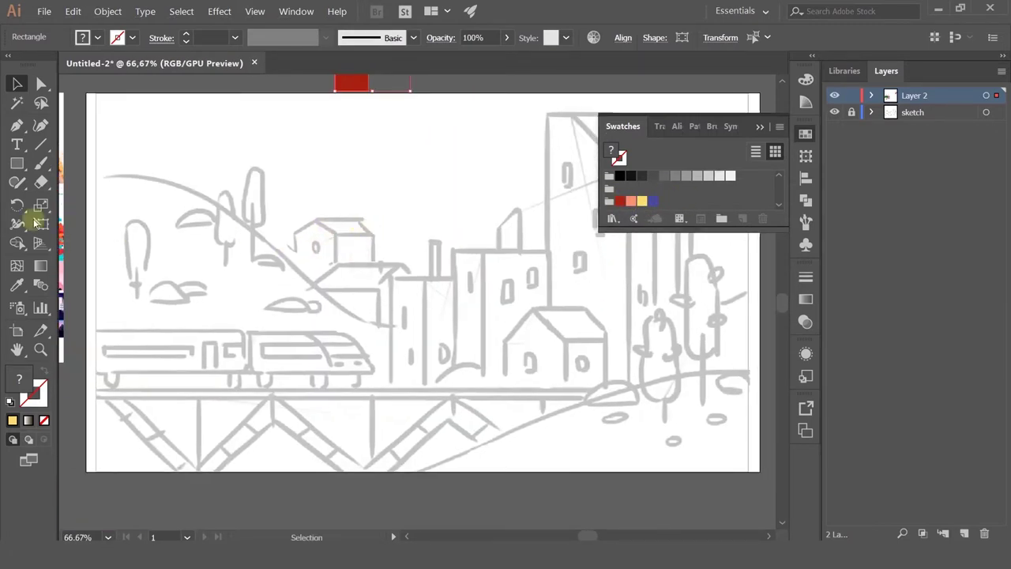
{"action": "left_click", "coordinate": [16, 125]}
{"action": "scroll", "coordinate": [316, 297], "scroll_direction": "right", "scroll_amount": 4}
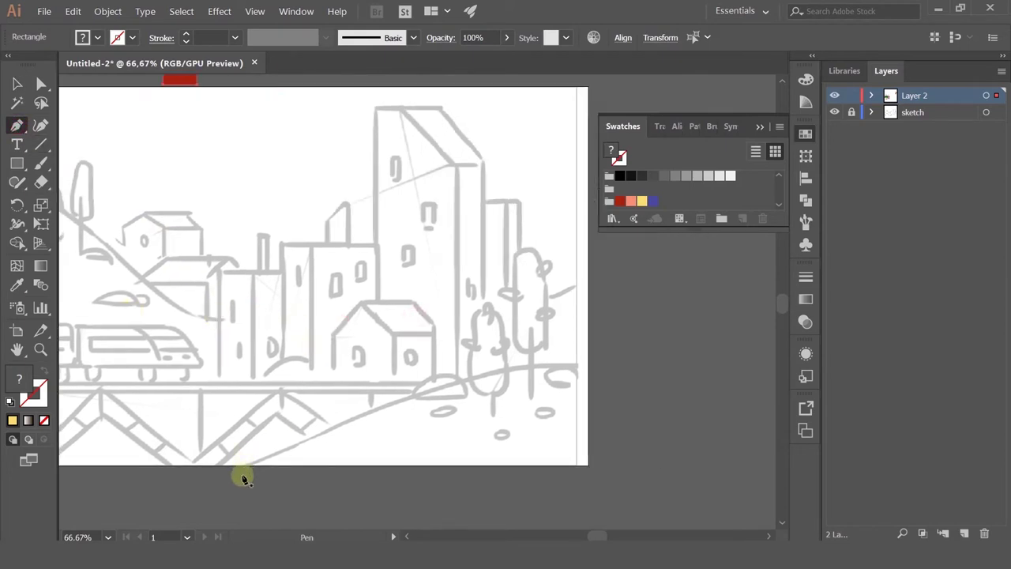
{"action": "left_click_drag", "start_coordinate": [594, 365], "coordinate": [739, 377]}
{"action": "left_click", "coordinate": [589, 472]}
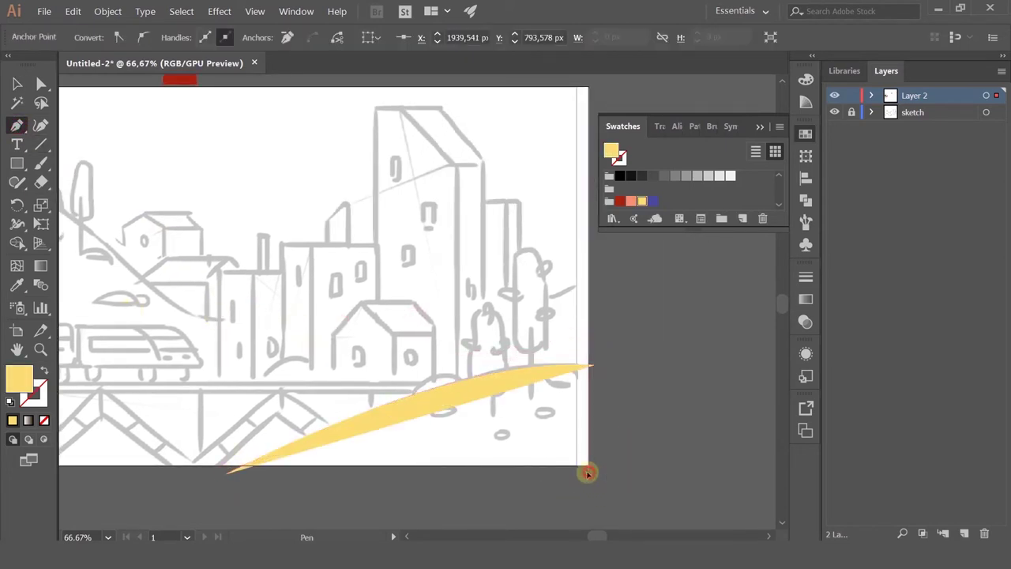
{"action": "left_click", "coordinate": [226, 476]}
{"action": "left_click_drag", "start_coordinate": [226, 337], "coordinate": [280, 357]}
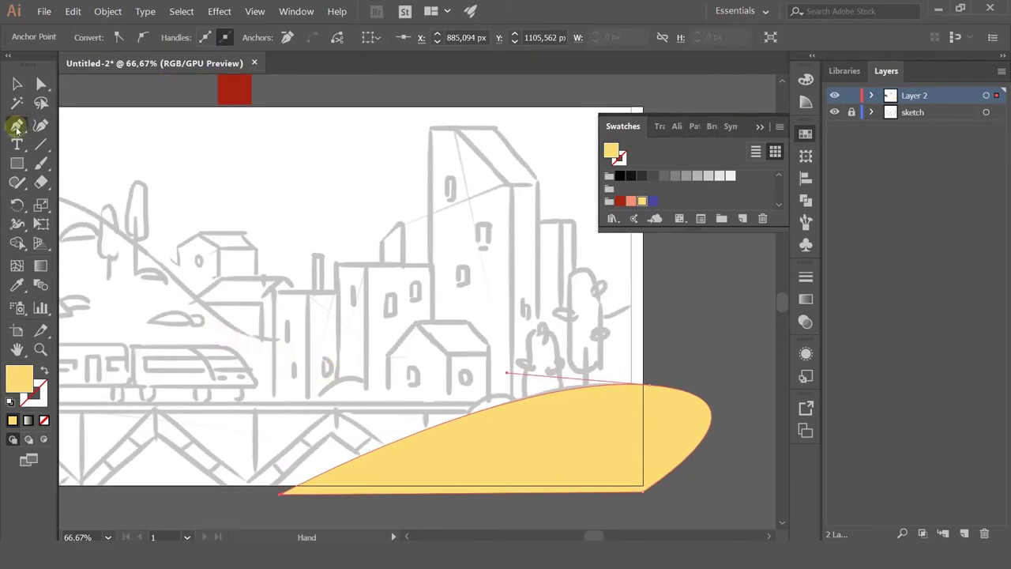
{"action": "left_click", "coordinate": [20, 83]}
{"action": "left_click", "coordinate": [395, 302]}
Draw a vertical trunk line for the tall sketched tree down into the hill and swap its yellow fill to the stroke
{"action": "left_click", "coordinate": [17, 125]}
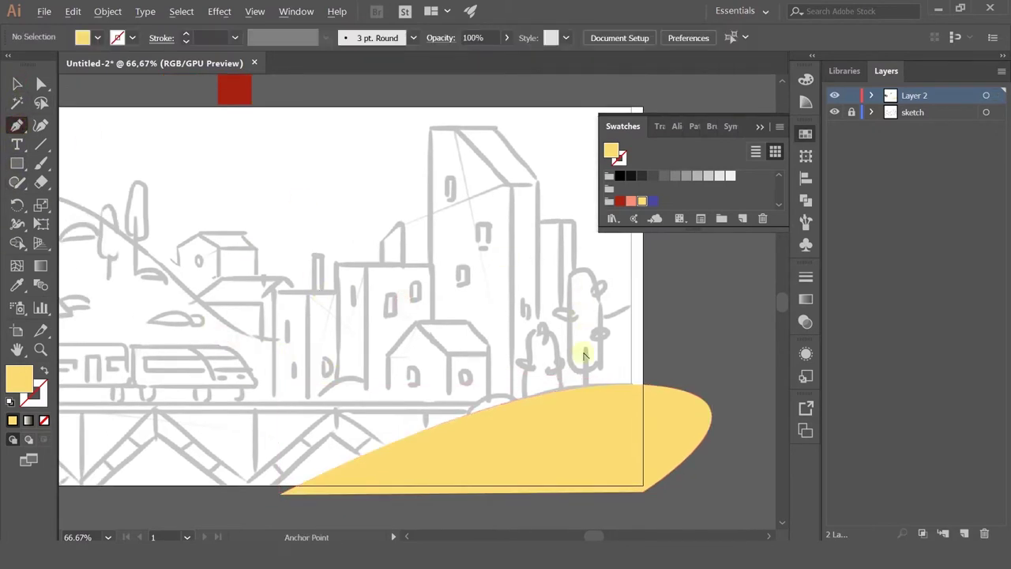
{"action": "scroll", "coordinate": [594, 357], "scroll_direction": "up", "scroll_amount": 2}
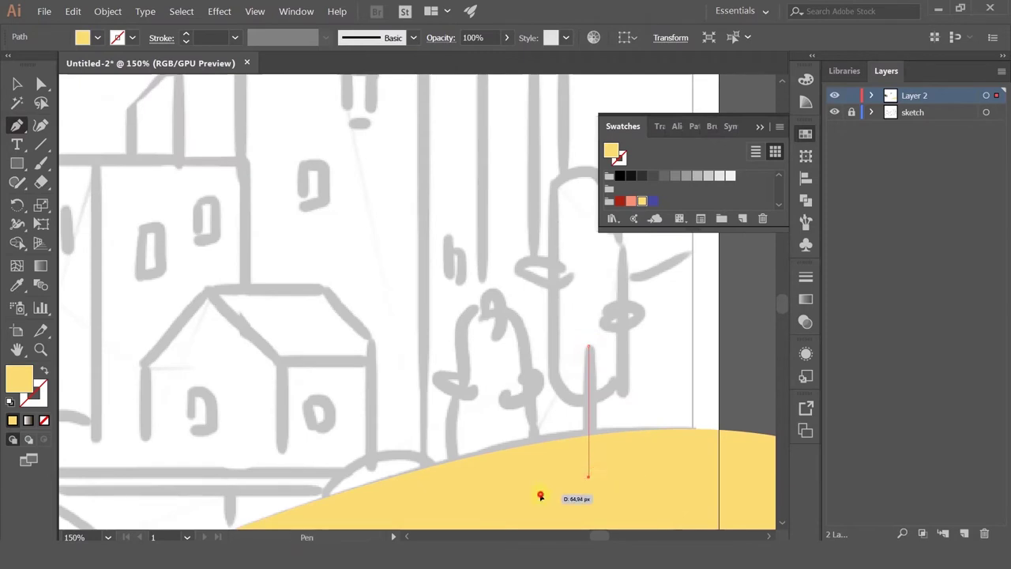
{"action": "left_click", "coordinate": [541, 496]}
{"action": "key", "text": "ctrl+z"}
{"action": "left_click", "coordinate": [45, 373]}
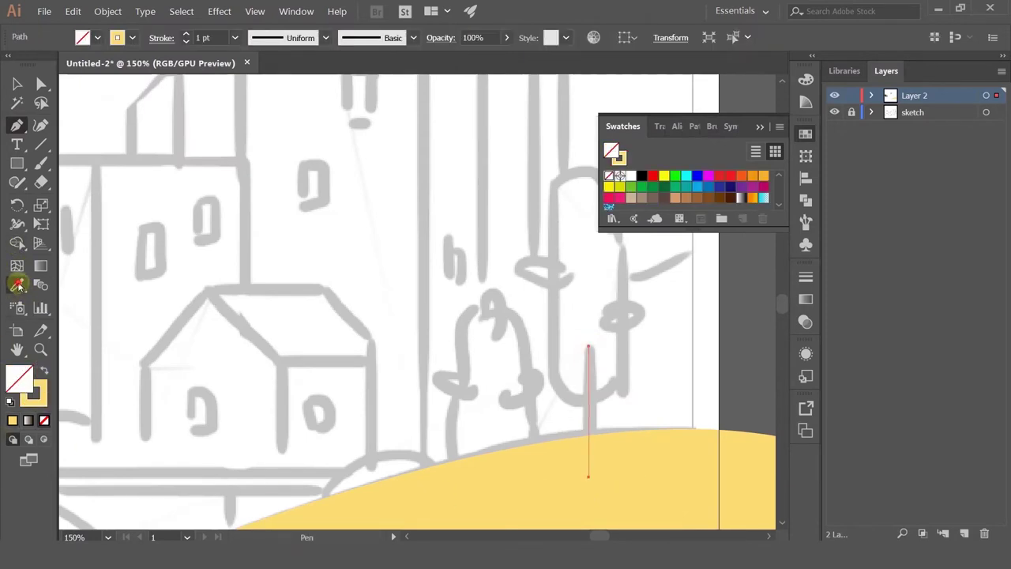
Sample the salmon palette color as the trunk line's stroke and set the stroke weight to 13 pt
{"action": "left_click", "coordinate": [18, 286]}
{"action": "scroll", "coordinate": [457, 273], "scroll_direction": "down", "scroll_amount": 2}
{"action": "left_click_drag", "start_coordinate": [390, 244], "coordinate": [480, 451]}
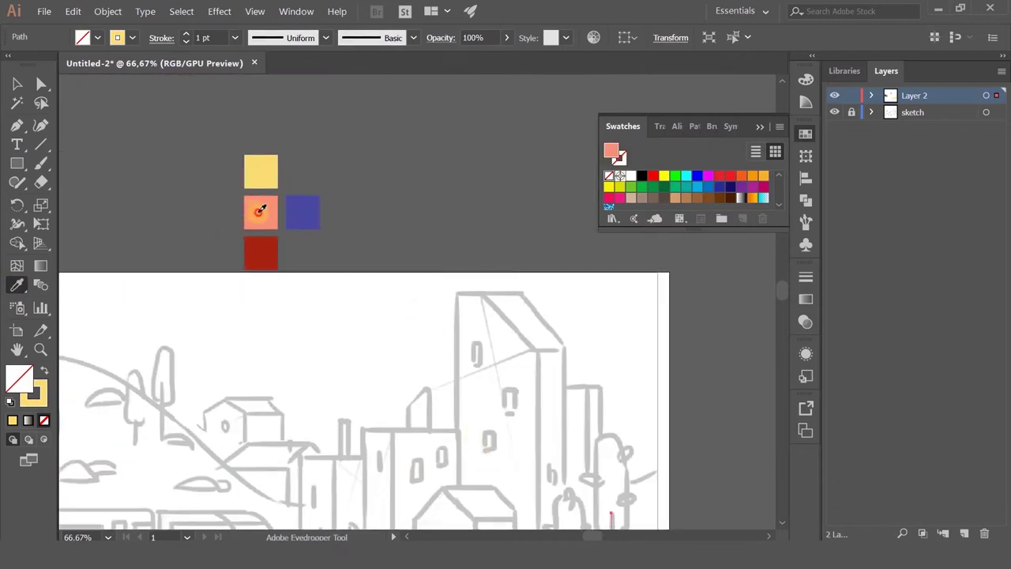
{"action": "left_click", "coordinate": [260, 210]}
{"action": "scroll", "coordinate": [322, 142], "scroll_direction": "down", "scroll_amount": 3}
{"action": "scroll", "coordinate": [237, 316], "scroll_direction": "right", "scroll_amount": 2}
{"action": "left_click", "coordinate": [45, 373]}
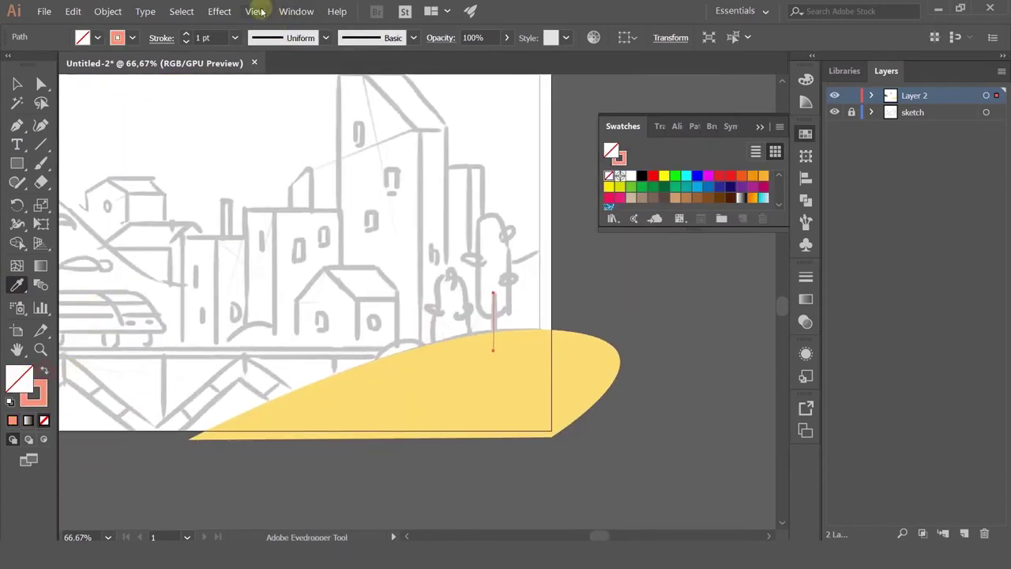
{"action": "key", "text": "Up"}
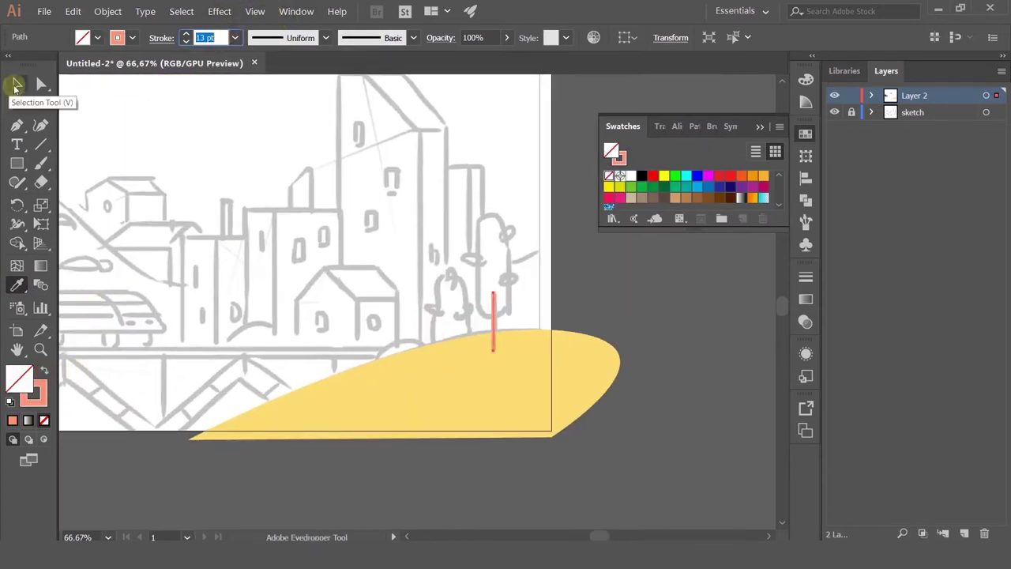
{"action": "left_click", "coordinate": [18, 84]}
{"action": "left_click", "coordinate": [531, 237]}
Draw a salmon-outlined rectangle around the tall sketched tree's crown and add an anchor point at the middle of its upper edge
{"action": "scroll", "coordinate": [527, 252], "scroll_direction": "up", "scroll_amount": 2}
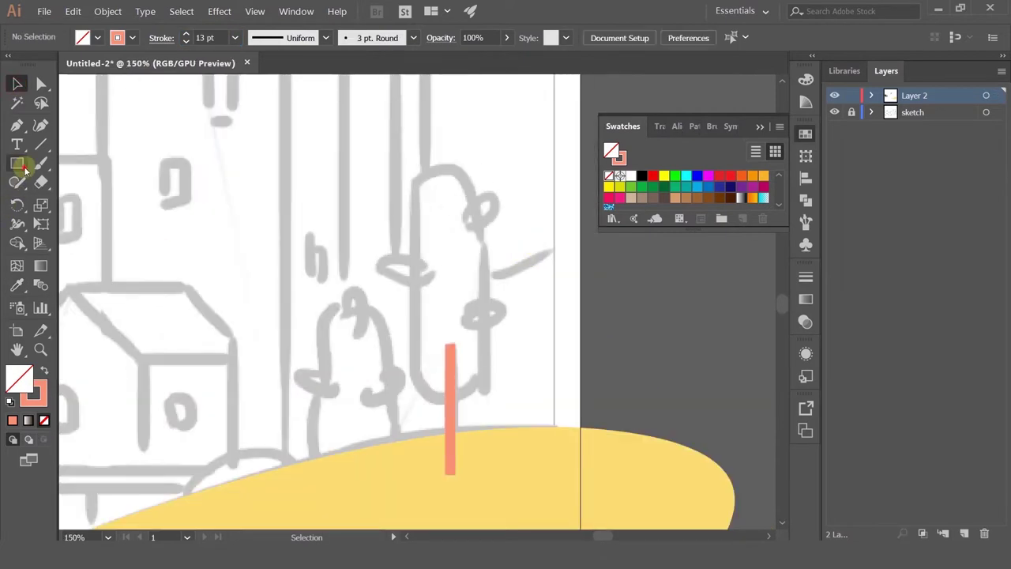
{"action": "left_click", "coordinate": [18, 164]}
{"action": "left_click_drag", "start_coordinate": [412, 176], "coordinate": [496, 407]}
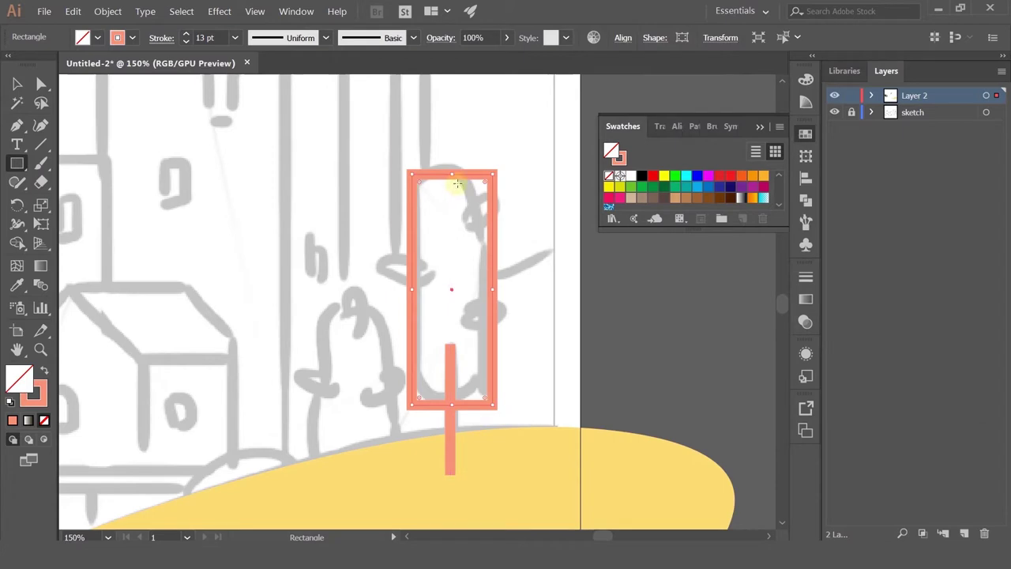
{"action": "key", "text": "plus"}
{"action": "left_click", "coordinate": [453, 174]}
{"action": "key", "text": "a"}
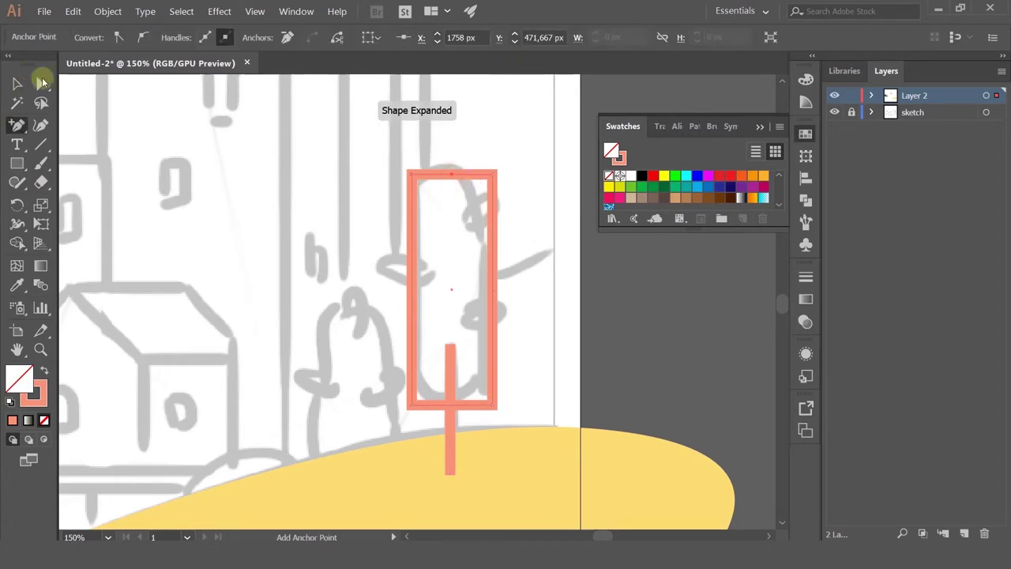
{"action": "key", "text": "minus"}
{"action": "left_click", "coordinate": [412, 175]}
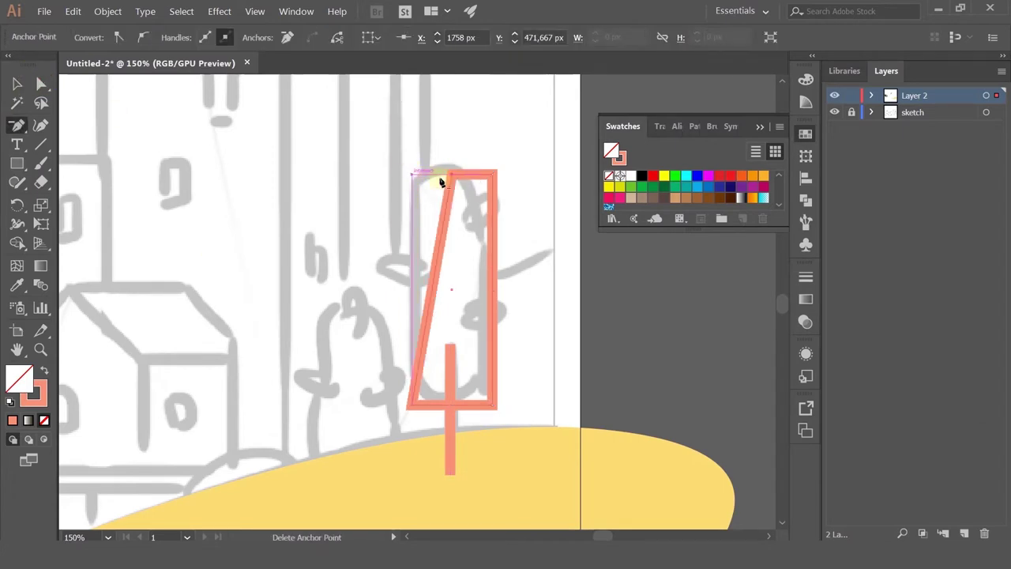
{"action": "left_click", "coordinate": [493, 175]}
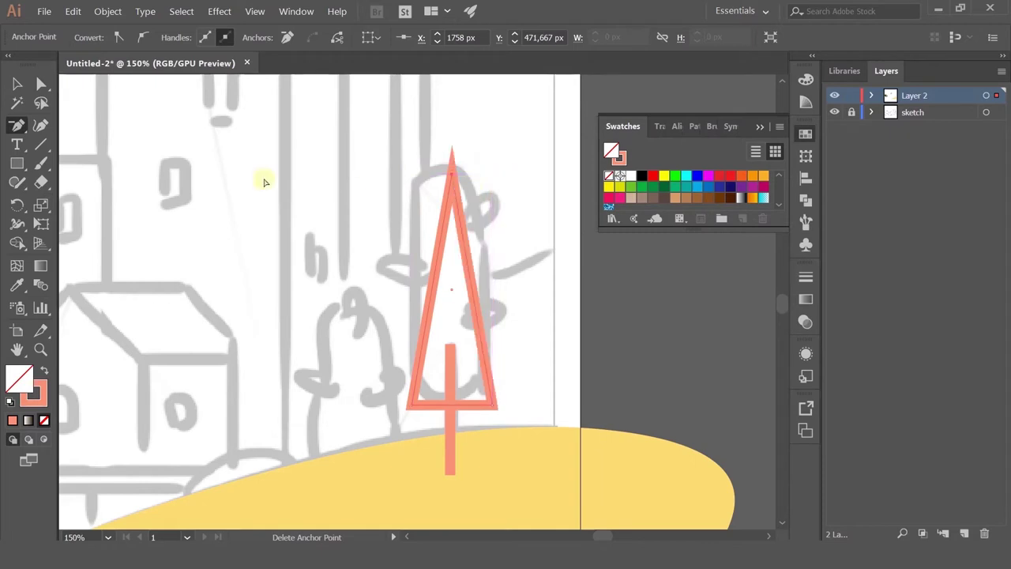
{"action": "key", "text": "ctrl+z"}
{"action": "key", "text": "ctrl+z"}
Lower the rectangle's two upper corner points to about mid-height so the crown tapers to a central peak
{"action": "left_click", "coordinate": [40, 82]}
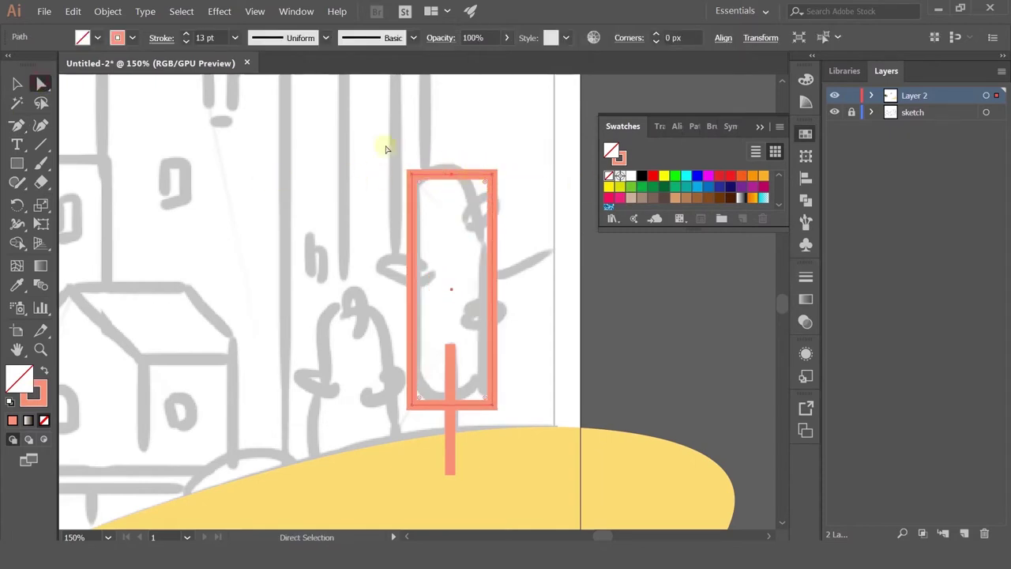
{"action": "left_click_drag", "start_coordinate": [386, 148], "coordinate": [431, 187]}
{"action": "left_click_drag", "start_coordinate": [515, 163], "coordinate": [498, 309]}
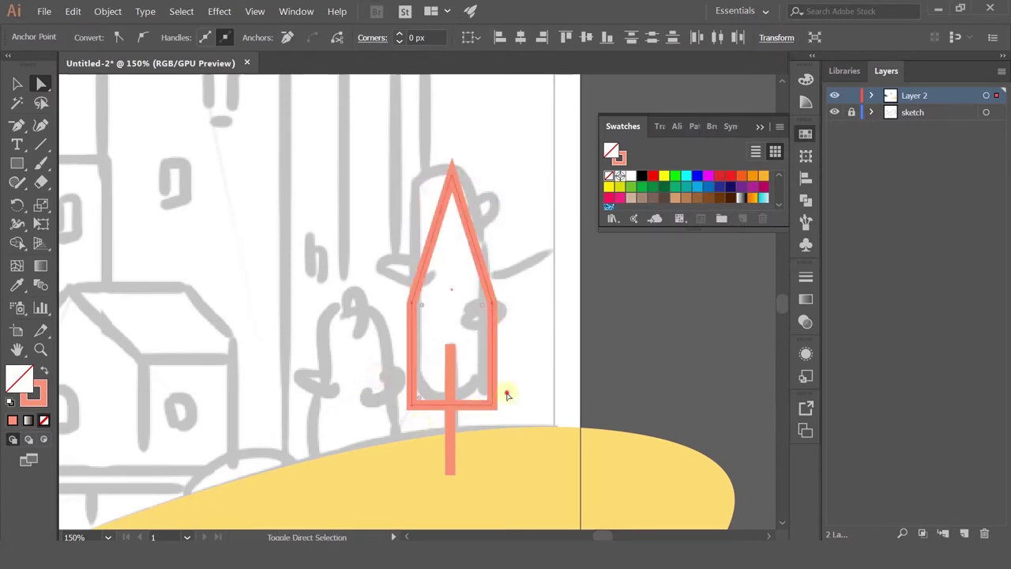
Round the crown's two bottom corners by about 51 px and its two side corners by about 509 px to form a teardrop
{"action": "left_click_drag", "start_coordinate": [486, 403], "coordinate": [388, 282]}
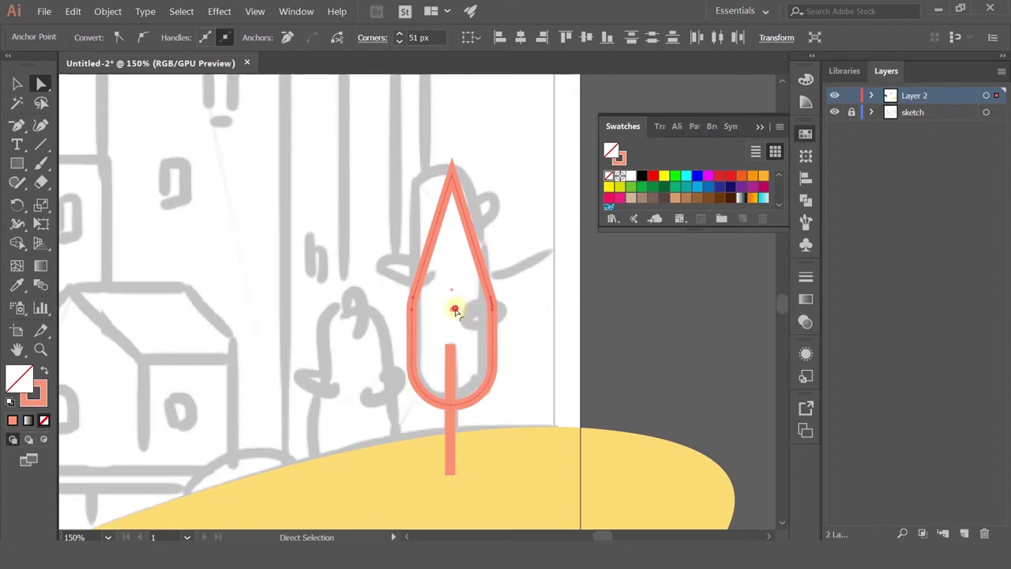
{"action": "left_click_drag", "start_coordinate": [455, 309], "coordinate": [297, 288]}
{"action": "left_click", "coordinate": [324, 270]}
{"action": "scroll", "coordinate": [325, 269], "scroll_direction": "down", "scroll_amount": 2}
{"action": "scroll", "coordinate": [325, 270], "scroll_direction": "up", "scroll_amount": 1}
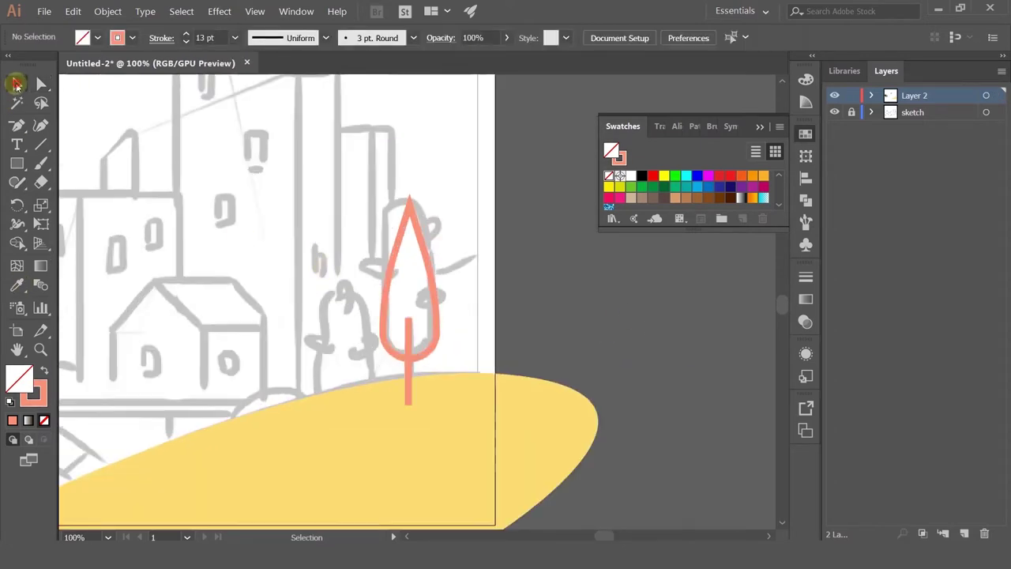
Set the teardrop crown's 13 pt stroke to a round corner join
{"action": "left_click", "coordinate": [414, 239]}
{"action": "left_click", "coordinate": [161, 38]}
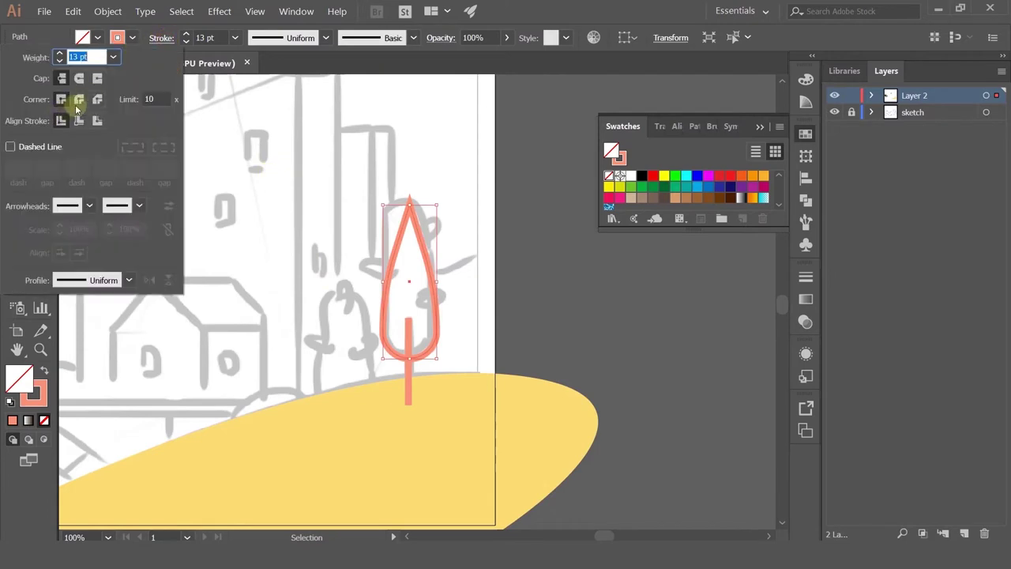
{"action": "left_click", "coordinate": [79, 77]}
{"action": "left_click", "coordinate": [416, 129]}
{"action": "scroll", "coordinate": [442, 256], "scroll_direction": "down", "scroll_amount": 1}
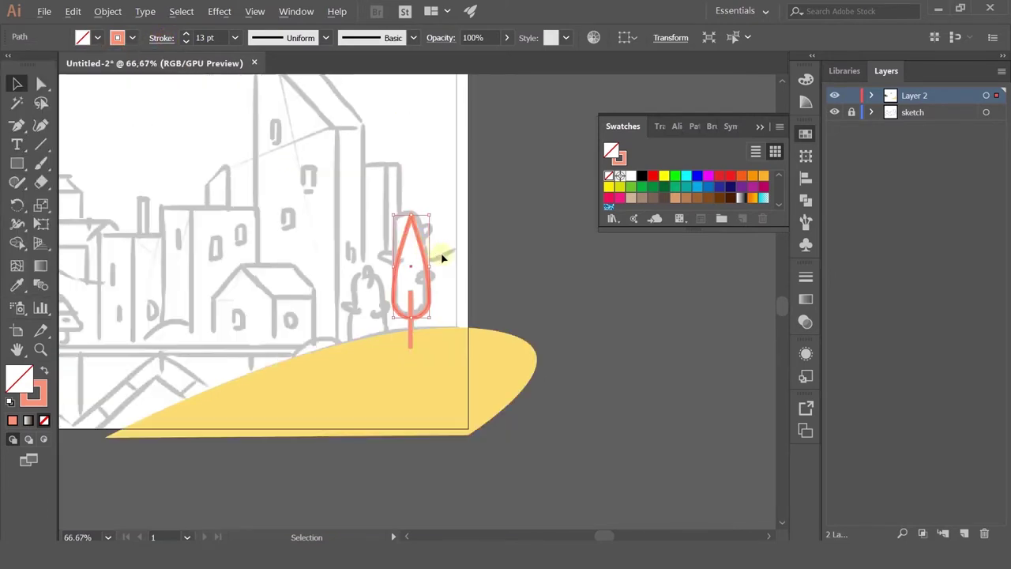
Examine the teardrop crown's anchor points up close and check how the tree looks within the whole landscape
{"action": "left_click", "coordinate": [443, 257]}
{"action": "scroll", "coordinate": [435, 281], "scroll_direction": "up", "scroll_amount": 3}
{"action": "left_click", "coordinate": [439, 235]}
{"action": "left_click", "coordinate": [420, 239]}
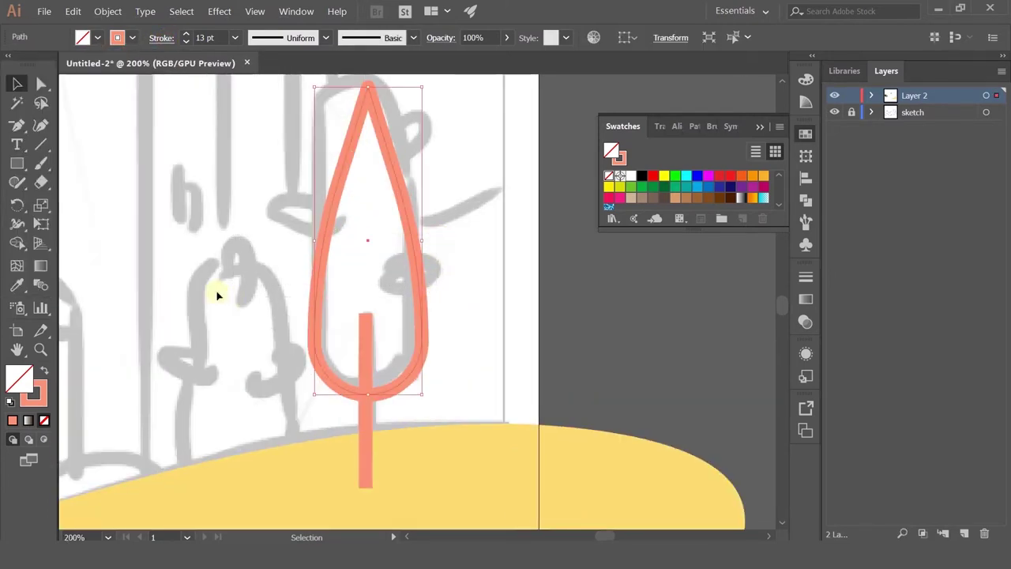
{"action": "left_click", "coordinate": [41, 85]}
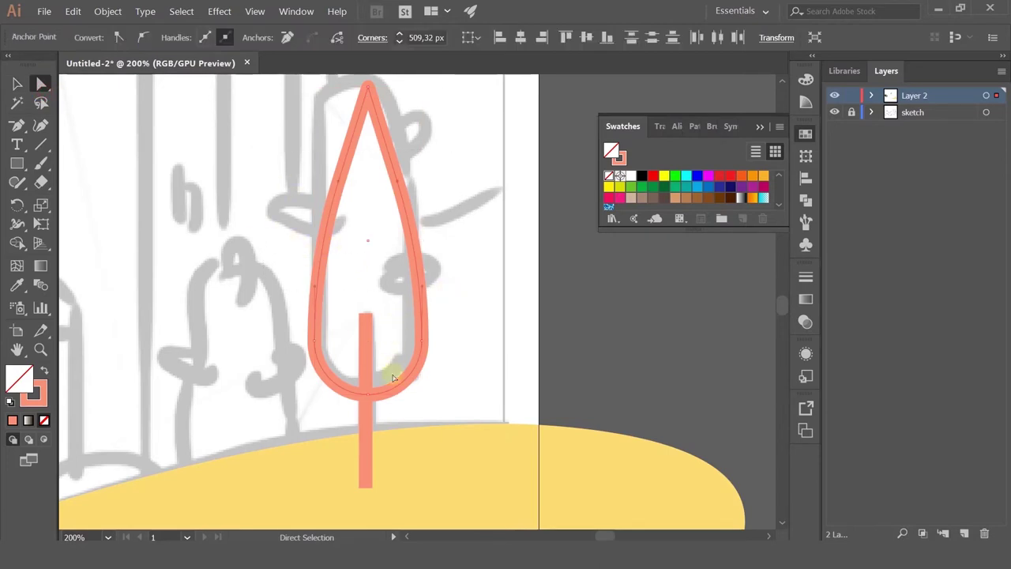
{"action": "left_click_drag", "start_coordinate": [354, 308], "coordinate": [352, 261]}
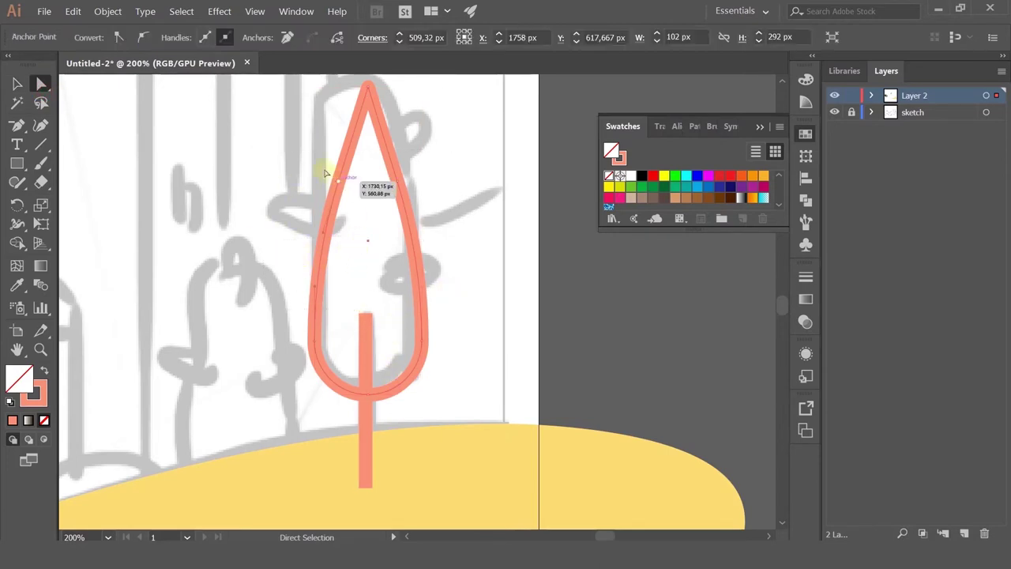
{"action": "scroll", "coordinate": [425, 210], "scroll_direction": "down", "scroll_amount": 1}
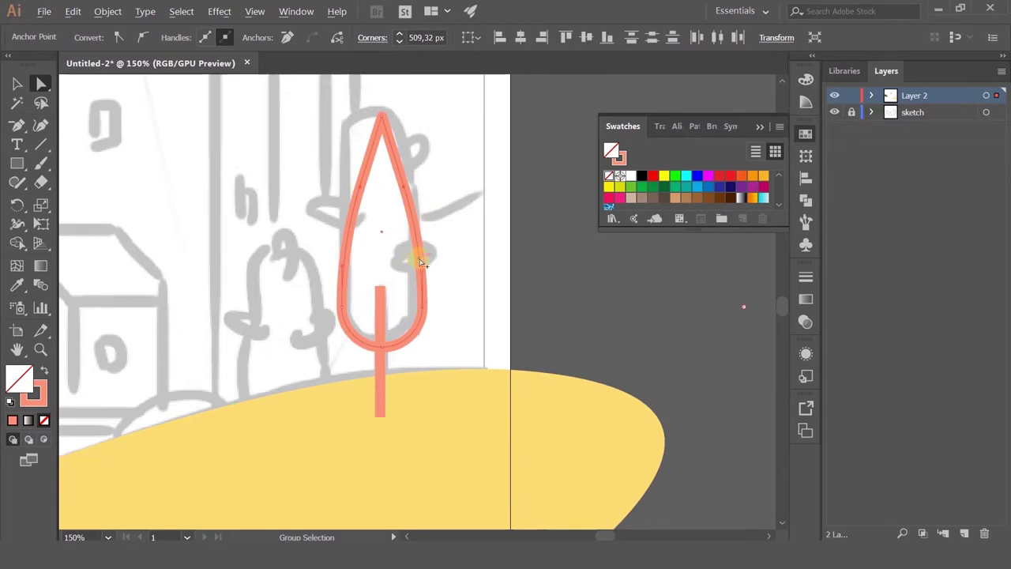
{"action": "scroll", "coordinate": [421, 262], "scroll_direction": "down", "scroll_amount": 3}
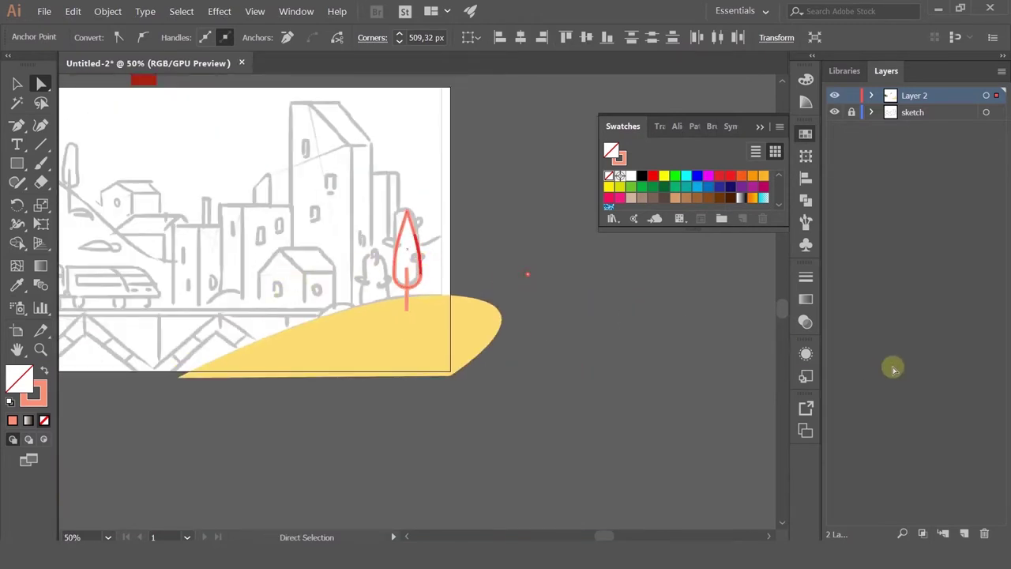
{"action": "scroll", "coordinate": [461, 264], "scroll_direction": "up", "scroll_amount": 4}
{"action": "left_click", "coordinate": [331, 262]}
{"action": "scroll", "coordinate": [331, 262], "scroll_direction": "down", "scroll_amount": 4}
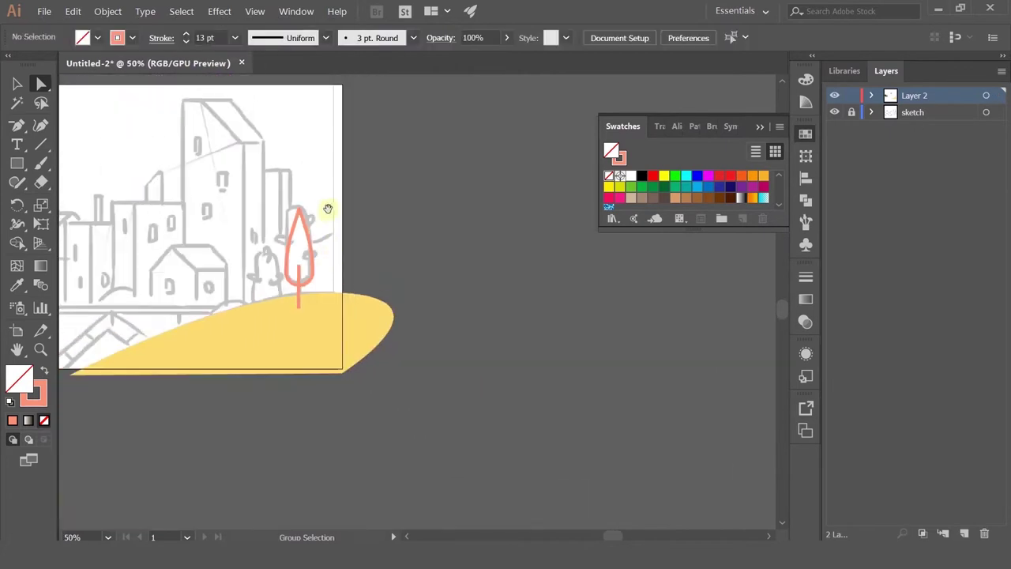
{"action": "left_click_drag", "start_coordinate": [327, 210], "coordinate": [389, 201]}
Draw a small salmon-outlined circle with the Ellipse tool above the shorter sketched tree beside the teardrop tree
{"action": "left_click", "coordinate": [10, 81]}
{"action": "scroll", "coordinate": [372, 230], "scroll_direction": "up", "scroll_amount": 4}
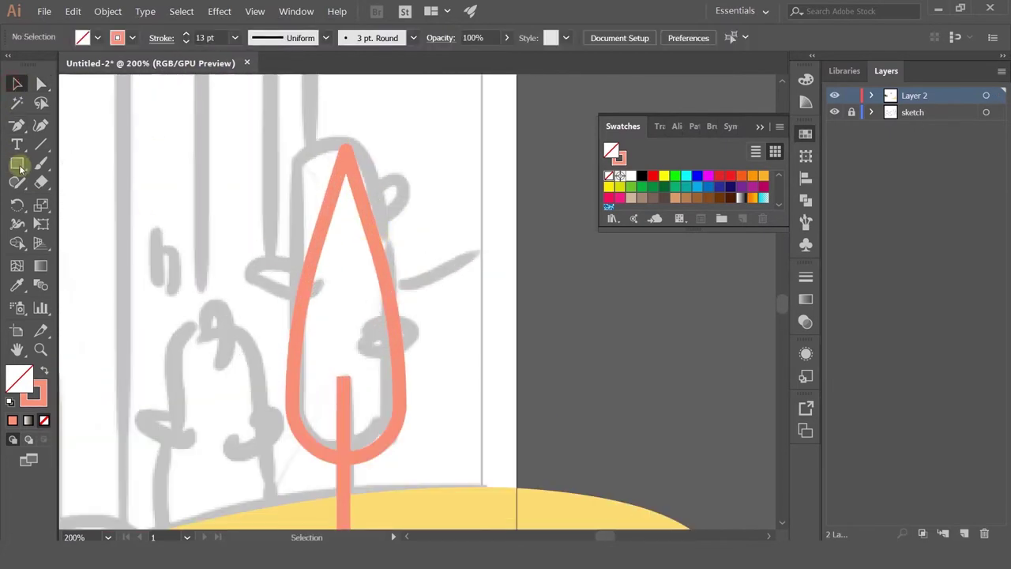
{"action": "left_click", "coordinate": [22, 167]}
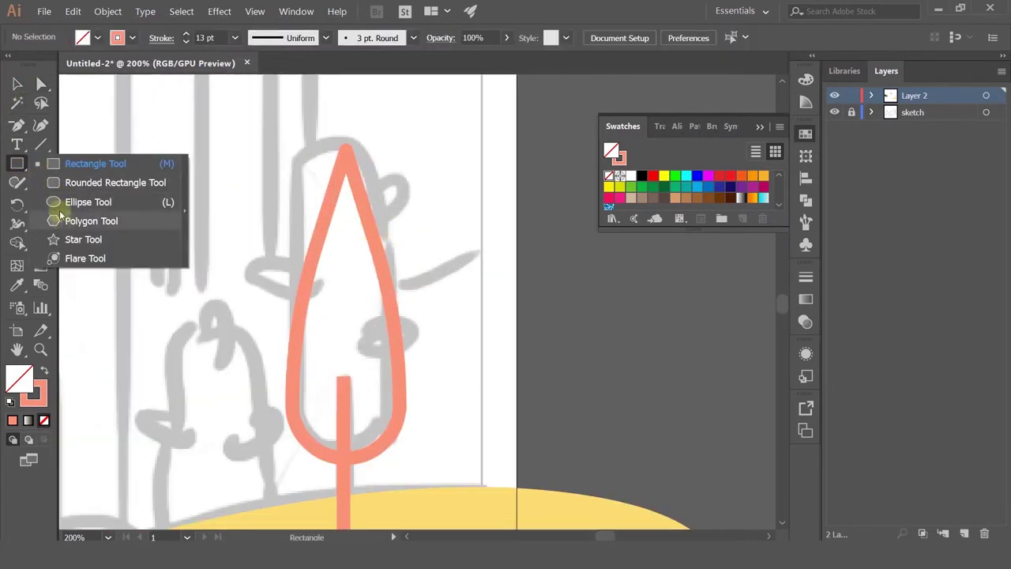
{"action": "left_click", "coordinate": [59, 202]}
{"action": "left_click_drag", "start_coordinate": [193, 264], "coordinate": [245, 298]}
Convert the small salmon circle's top and bottom anchor points to sharp corners
{"action": "left_click", "coordinate": [42, 83]}
{"action": "key", "text": "ctrl+plus"}
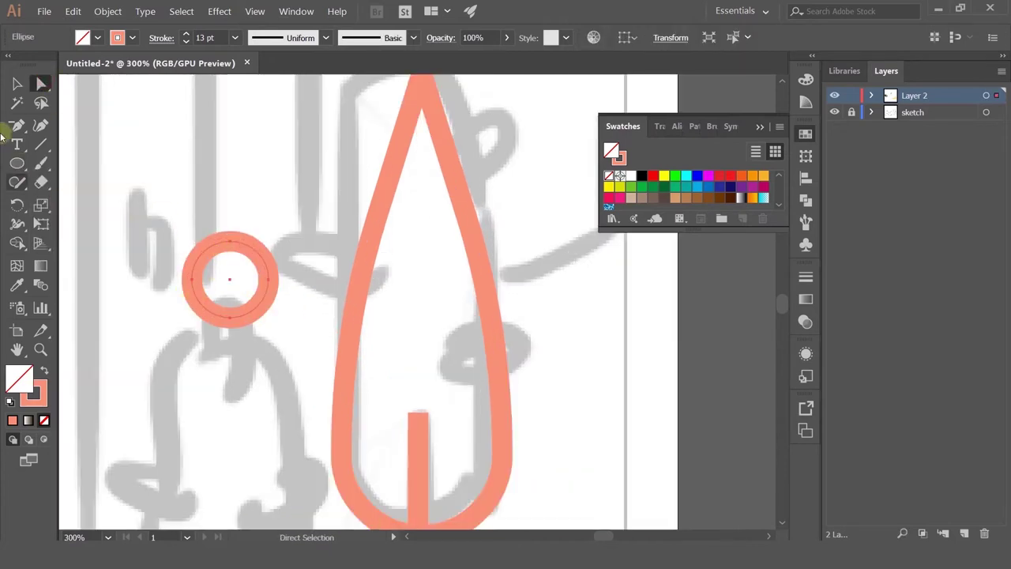
{"action": "left_click", "coordinate": [87, 181]}
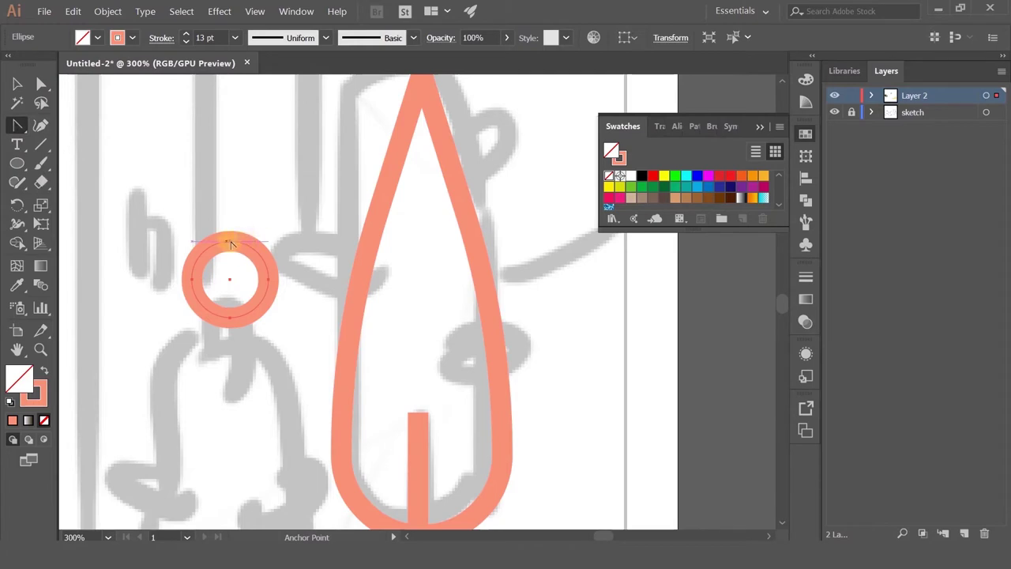
{"action": "left_click", "coordinate": [230, 242]}
{"action": "left_click", "coordinate": [229, 318]}
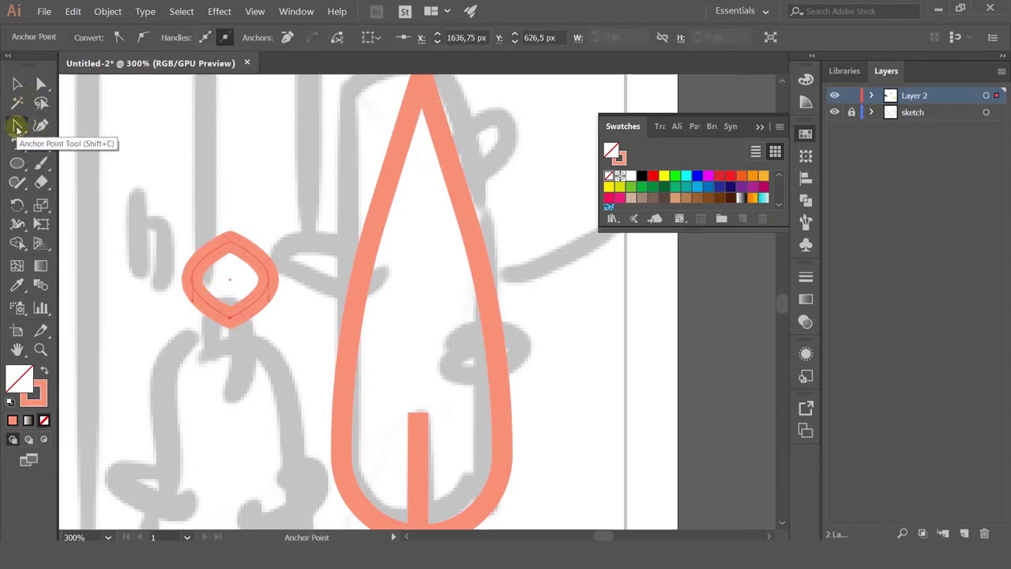
Narrow the pointed salmon shape symmetrically about its centre to form a slim leaf
{"action": "left_click", "coordinate": [15, 85]}
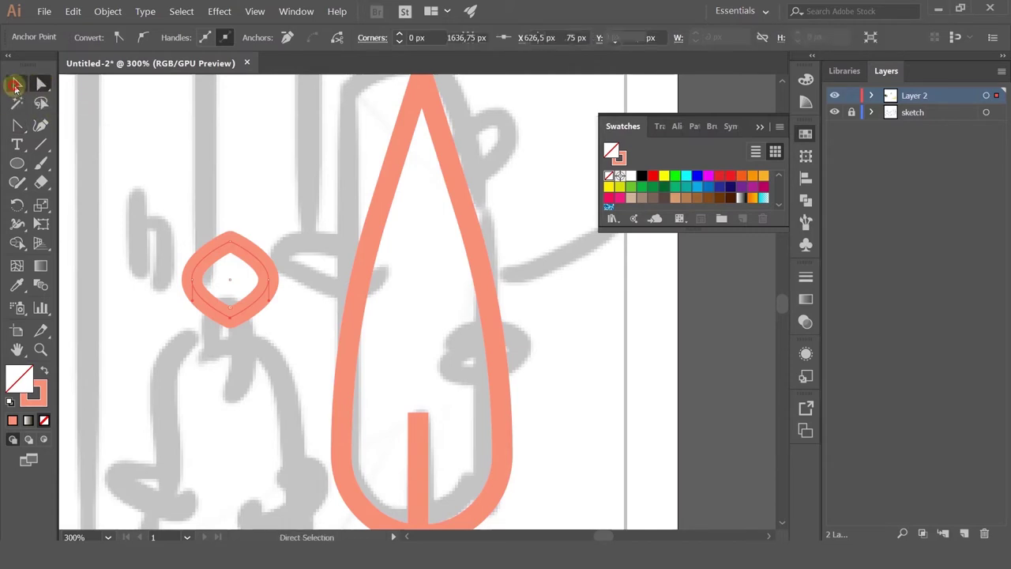
{"action": "left_click", "coordinate": [16, 85]}
{"action": "left_click_drag", "start_coordinate": [277, 280], "coordinate": [252, 281]}
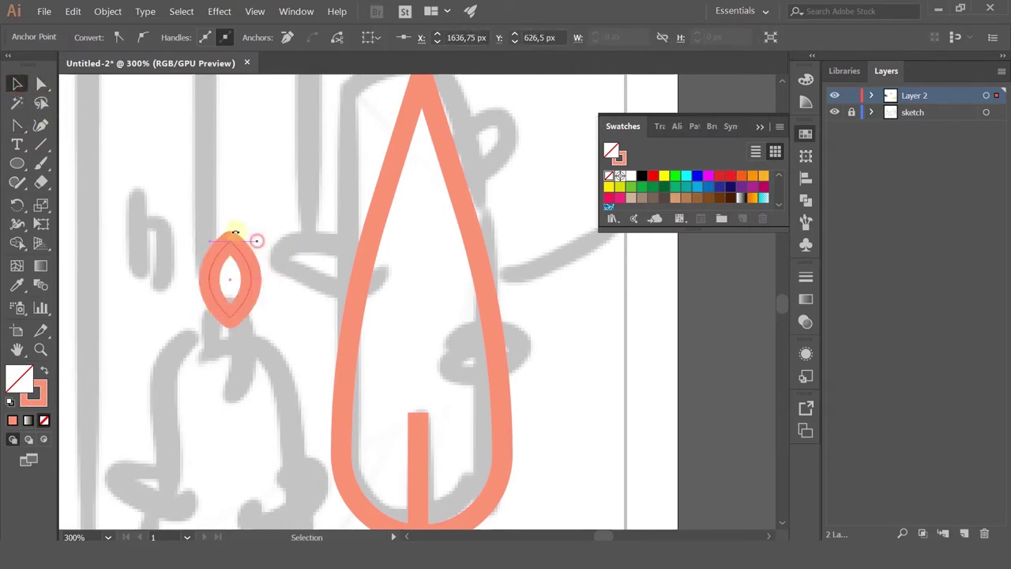
Place tilted copies of the leaf on the teardrop crown's outline, one on its left edge and two on its right edge
{"action": "left_click_drag", "start_coordinate": [233, 287], "coordinate": [463, 232]}
{"action": "left_click", "coordinate": [521, 190]}
{"action": "left_click", "coordinate": [501, 196]}
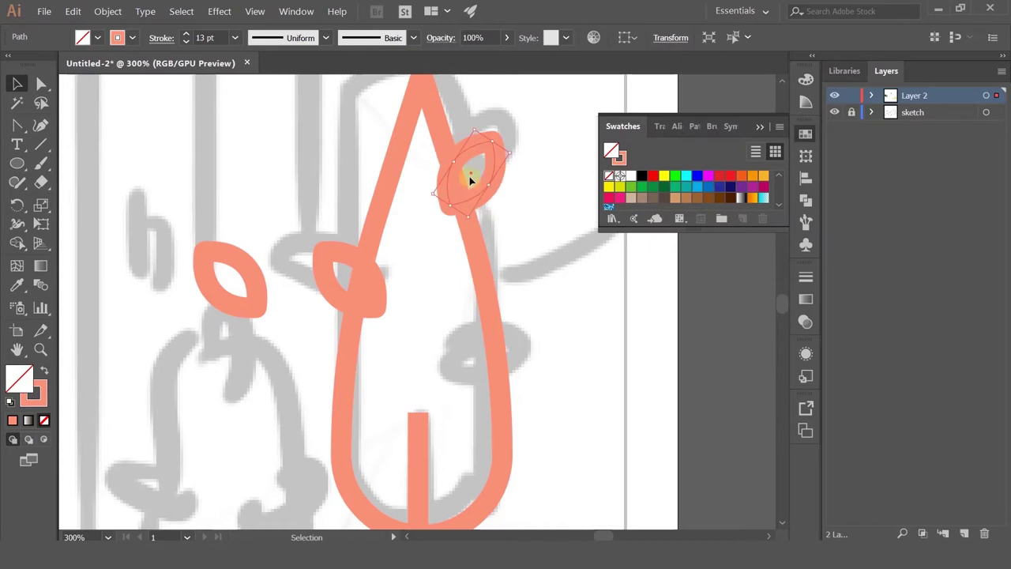
{"action": "left_click_drag", "start_coordinate": [472, 274], "coordinate": [482, 356]}
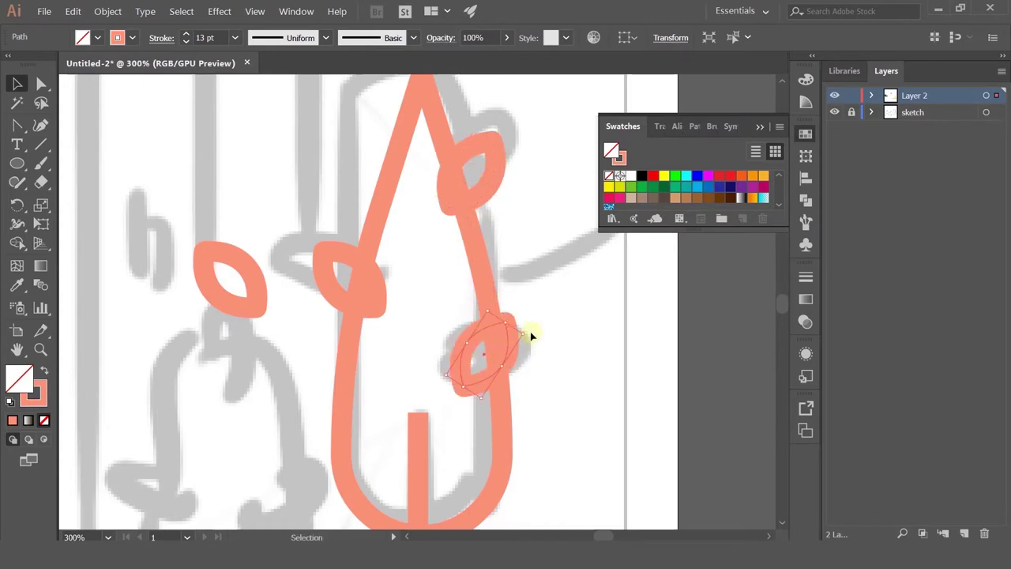
{"action": "left_click_drag", "start_coordinate": [527, 332], "coordinate": [530, 347]}
{"action": "scroll", "coordinate": [537, 286], "scroll_direction": "down", "scroll_amount": 2}
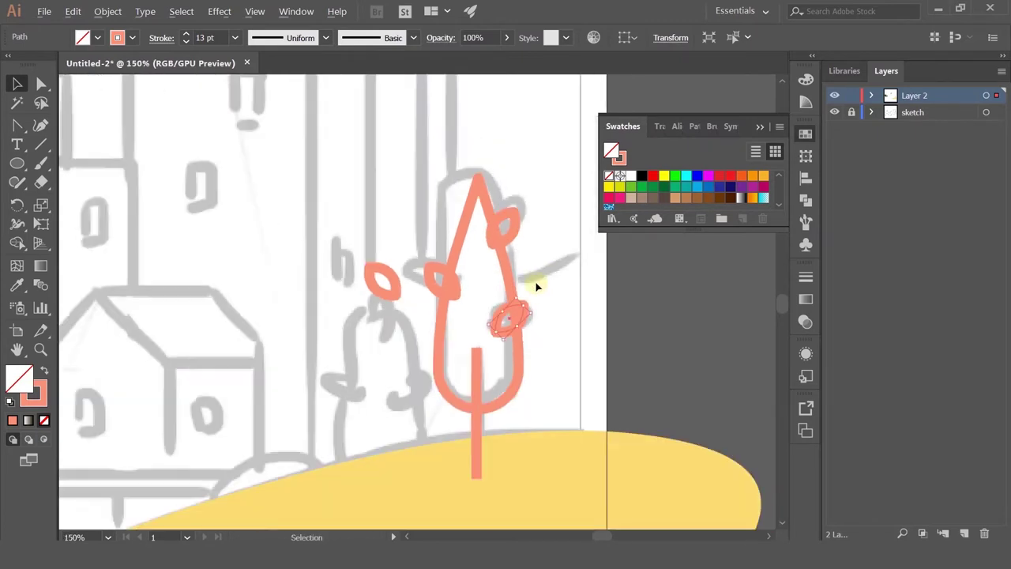
Move the spare leaf out of the way, and place a scaled-down copy of the leafy tree over the shorter sketched tree
{"action": "left_click_drag", "start_coordinate": [393, 283], "coordinate": [359, 165]}
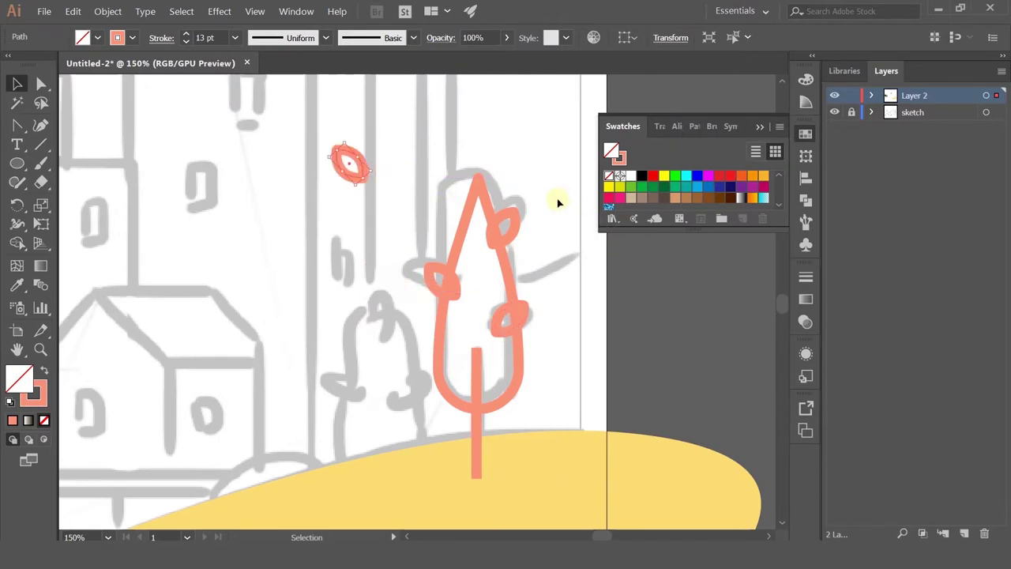
{"action": "left_click", "coordinate": [471, 332]}
{"action": "left_click_drag", "start_coordinate": [506, 315], "coordinate": [408, 349]}
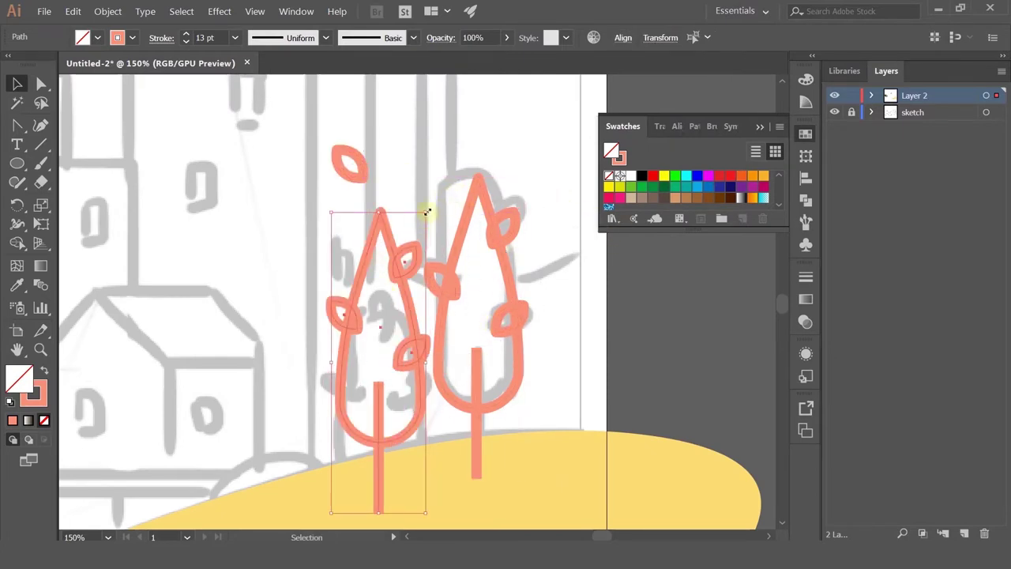
{"action": "left_click_drag", "start_coordinate": [427, 212], "coordinate": [406, 333]}
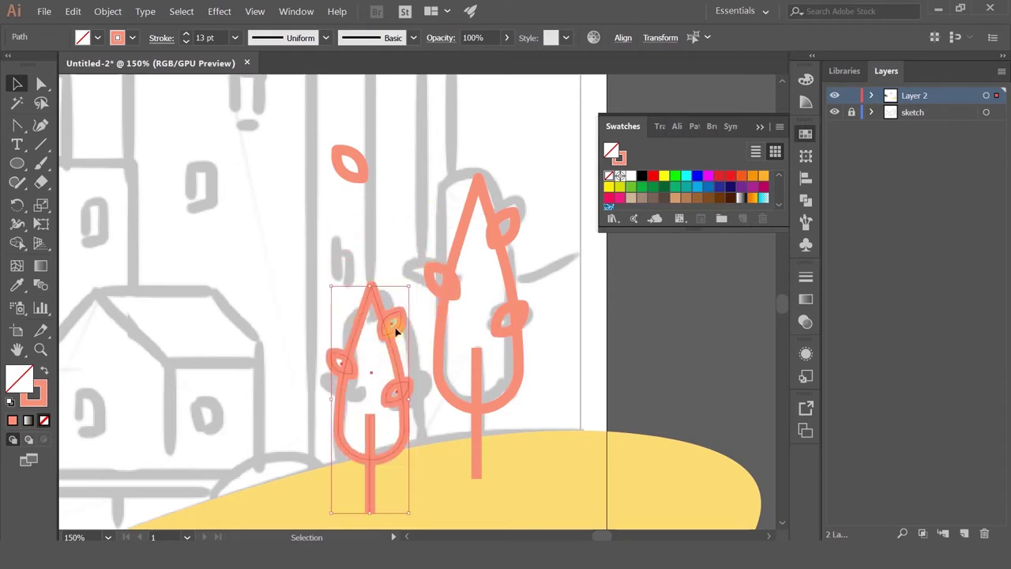
{"action": "left_click", "coordinate": [377, 336]}
Delete the lower right leaf from the smaller tree
{"action": "scroll", "coordinate": [380, 292], "scroll_direction": "down", "scroll_amount": 4}
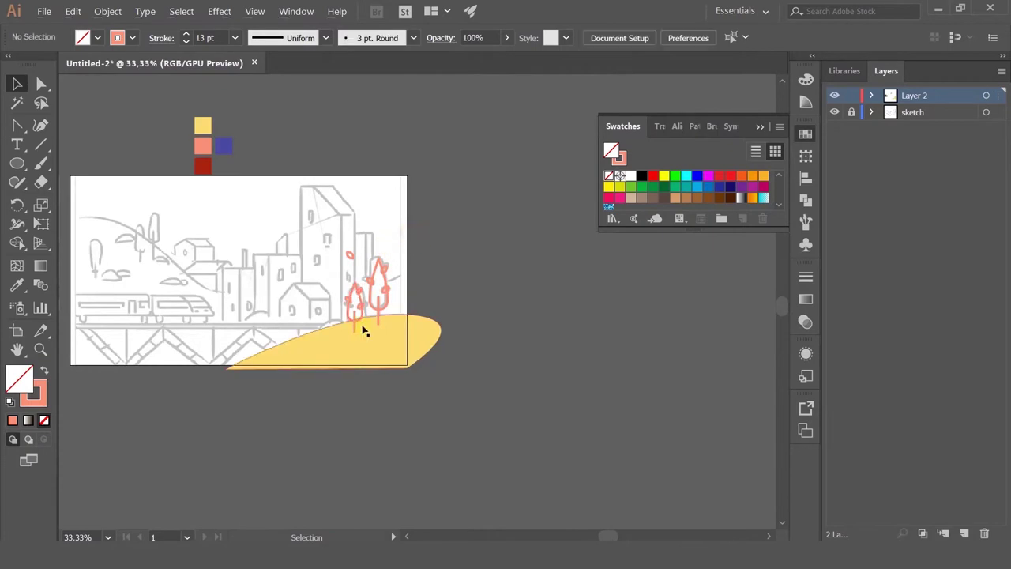
{"action": "scroll", "coordinate": [363, 330], "scroll_direction": "up", "scroll_amount": 5}
{"action": "left_click_drag", "start_coordinate": [324, 220], "coordinate": [389, 347]}
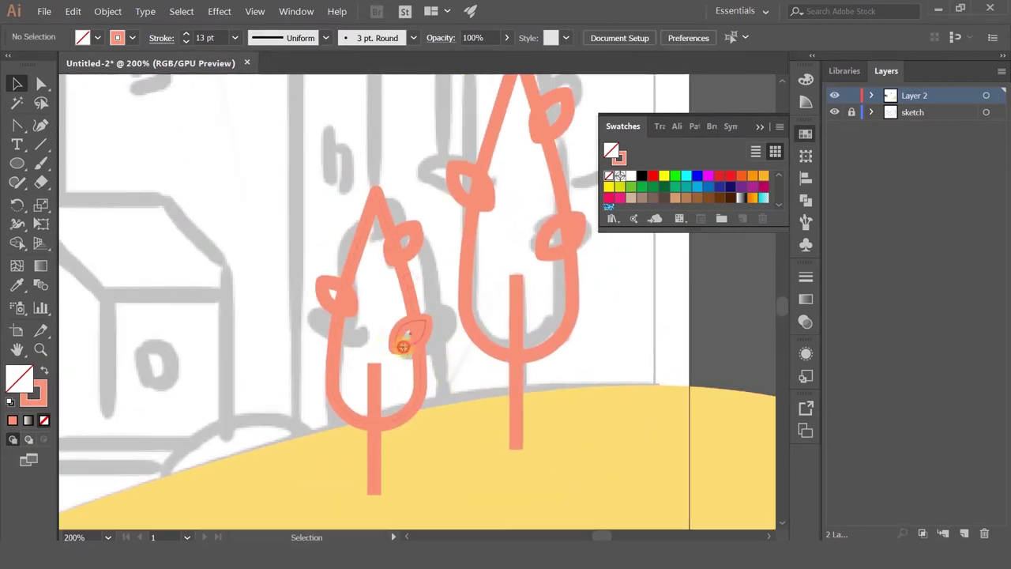
{"action": "left_click", "coordinate": [403, 346]}
{"action": "key", "text": "j"}
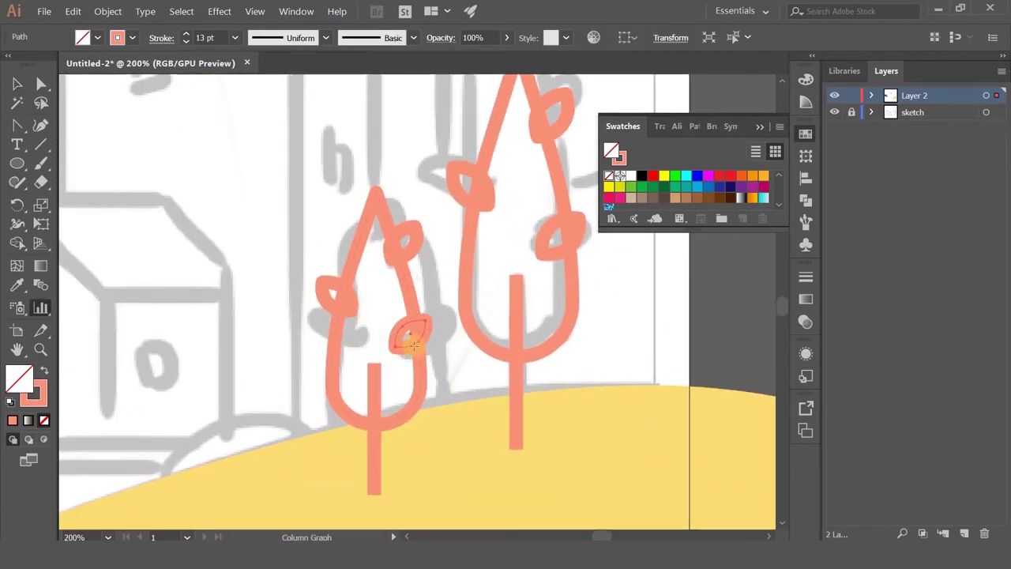
{"action": "key", "text": "Delete"}
{"action": "left_click", "coordinate": [18, 82]}
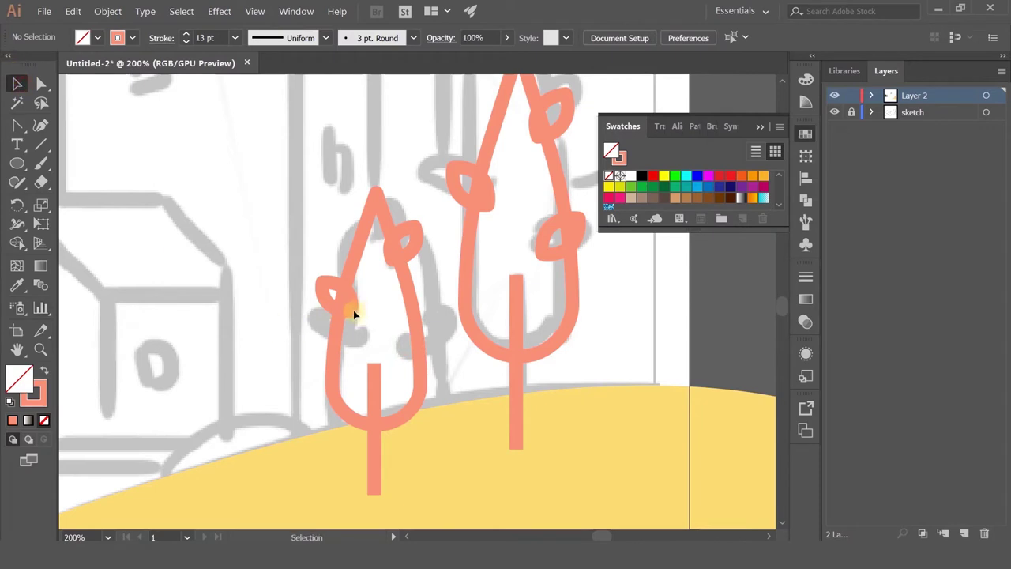
Shift the smaller tree's left leaf up along the crown outline and its right leaf down
{"action": "left_click_drag", "start_coordinate": [354, 314], "coordinate": [366, 282]}
{"action": "left_click_drag", "start_coordinate": [411, 245], "coordinate": [422, 327]}
{"action": "left_click", "coordinate": [305, 288]}
{"action": "scroll", "coordinate": [305, 288], "scroll_direction": "down", "scroll_amount": 3}
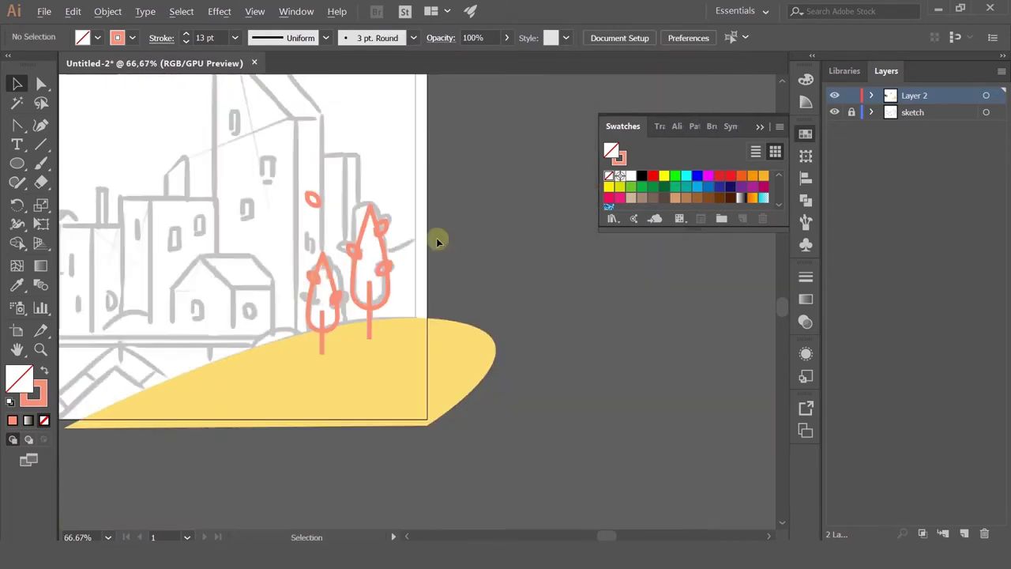
Move the spare leaf off the artboard to the empty area on its right
{"action": "left_click", "coordinate": [310, 202]}
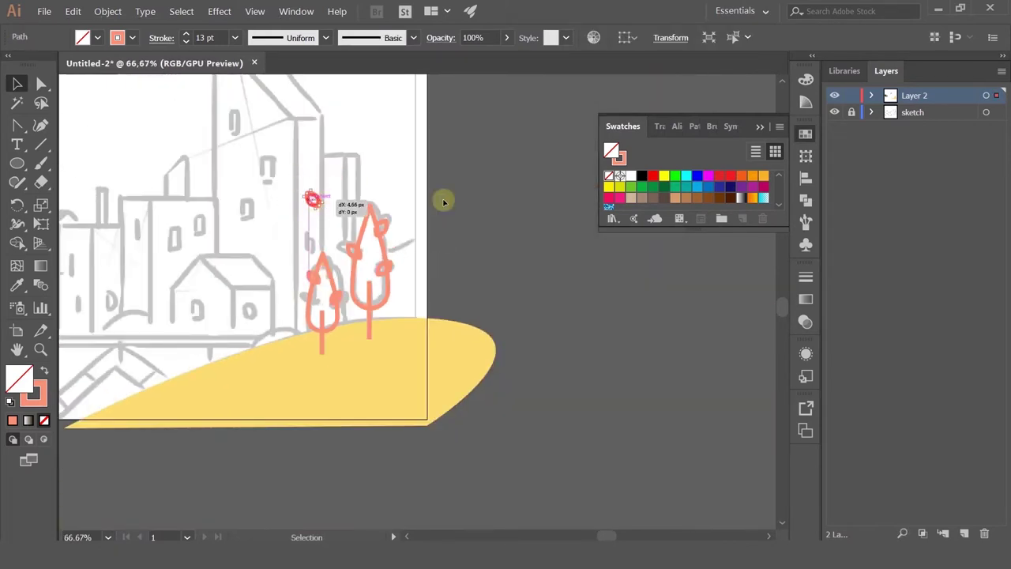
{"action": "left_click_drag", "start_coordinate": [443, 203], "coordinate": [488, 193]}
{"action": "left_click_drag", "start_coordinate": [268, 218], "coordinate": [490, 224]}
{"action": "left_click_drag", "start_coordinate": [438, 231], "coordinate": [438, 267]}
Draw a rectangle over the walls of the small sketched house and fill it with yellow sampled from the hill
{"action": "scroll", "coordinate": [410, 324], "scroll_direction": "up", "scroll_amount": 2}
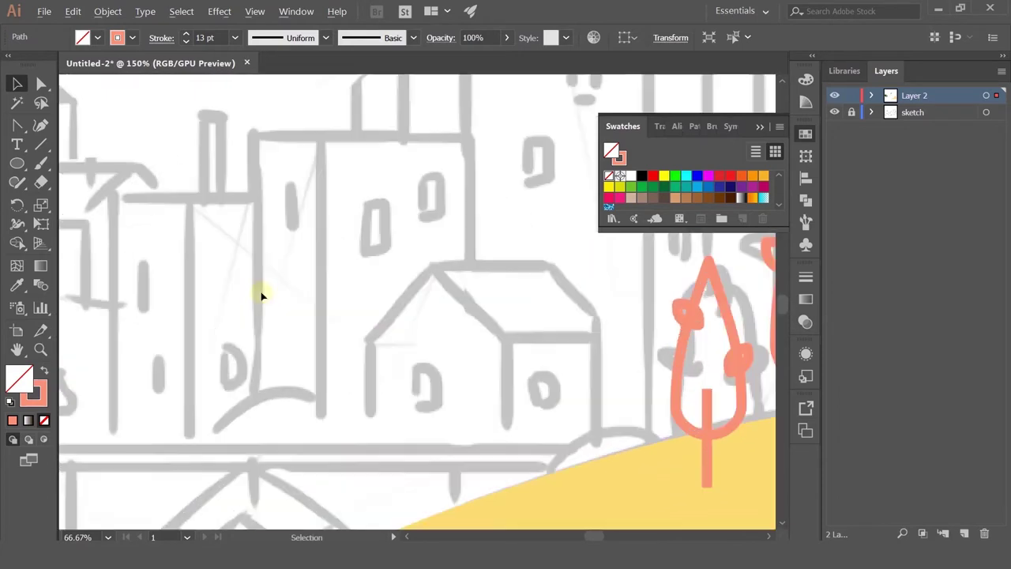
{"action": "left_click", "coordinate": [18, 127]}
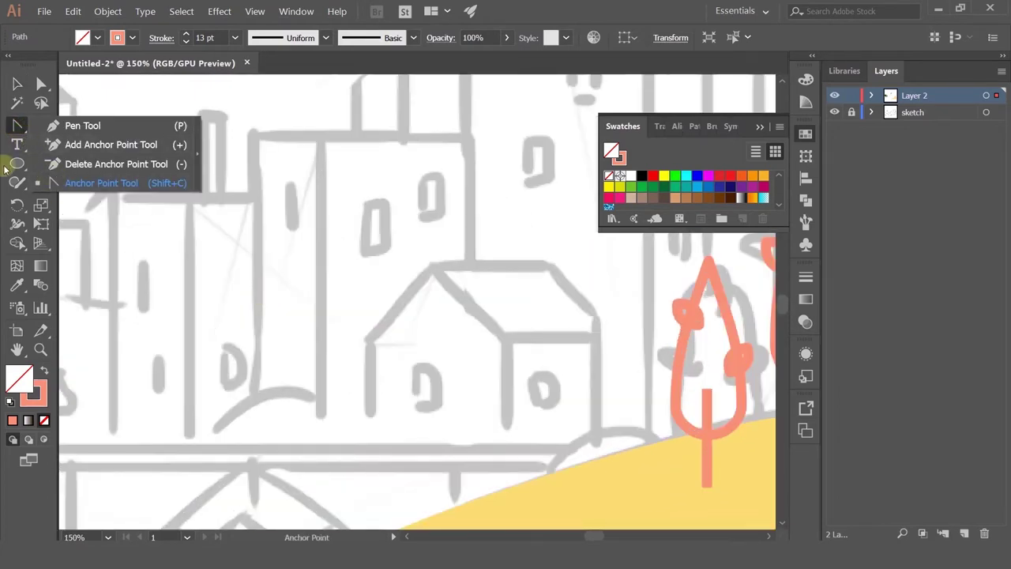
{"action": "left_click", "coordinate": [18, 165]}
{"action": "left_click_drag", "start_coordinate": [19, 161], "coordinate": [65, 165]}
{"action": "left_click", "coordinate": [63, 163]}
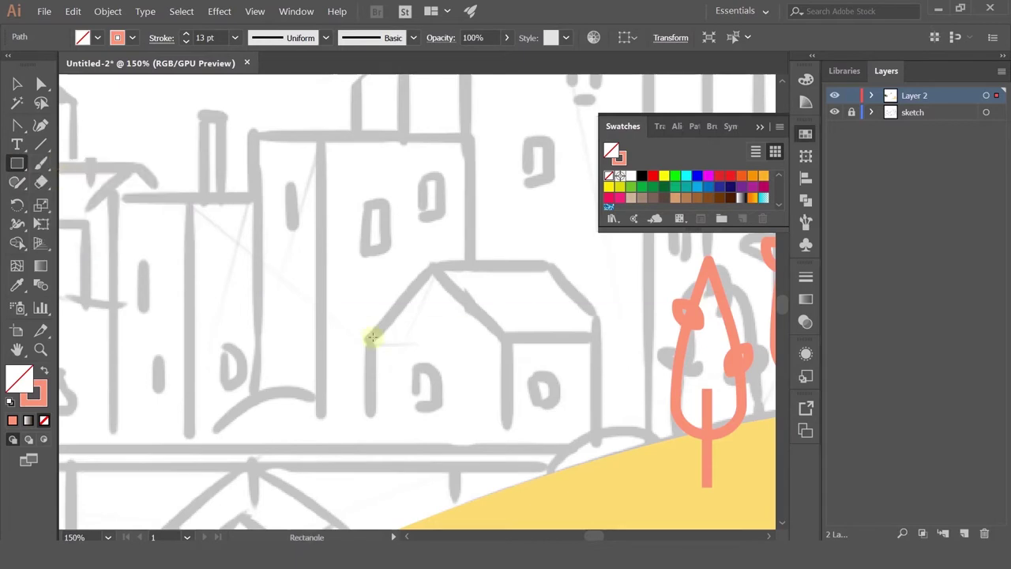
{"action": "left_click_drag", "start_coordinate": [364, 343], "coordinate": [601, 442]}
{"action": "left_click", "coordinate": [17, 285]}
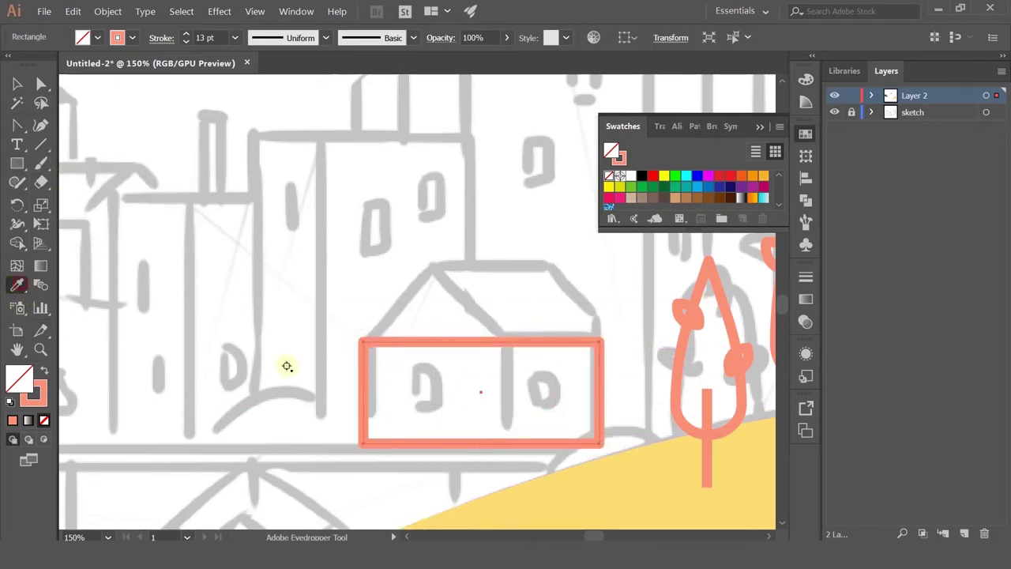
{"action": "left_click", "coordinate": [614, 495]}
Duplicate the yellow wall rectangle directly above itself and shorten the copy to the height of the sketched roof
{"action": "left_click", "coordinate": [16, 84]}
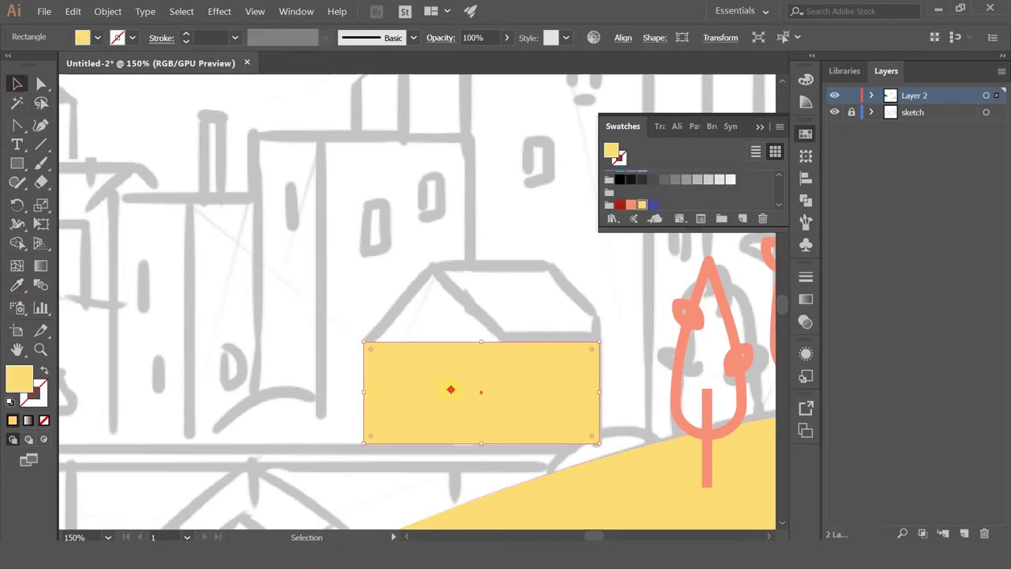
{"action": "left_click_drag", "start_coordinate": [451, 389], "coordinate": [465, 290]}
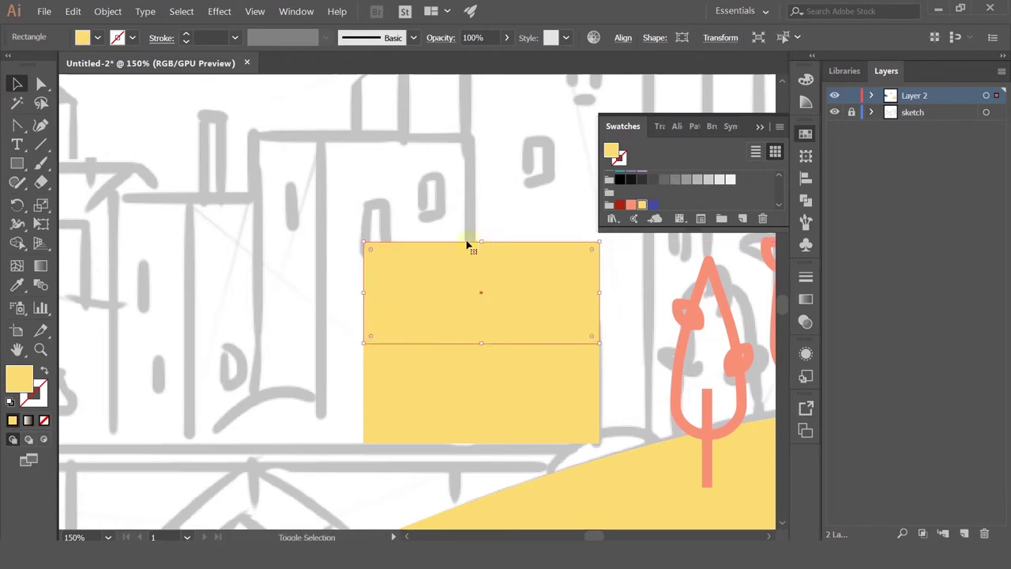
{"action": "left_click_drag", "start_coordinate": [483, 245], "coordinate": [480, 266]}
{"action": "left_click", "coordinate": [41, 83]}
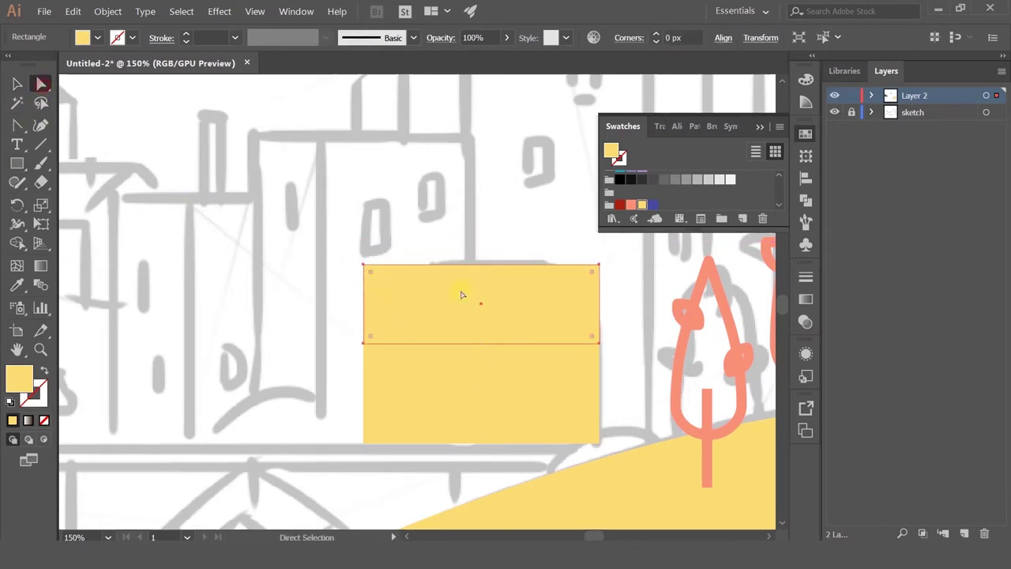
{"action": "left_click", "coordinate": [18, 83]}
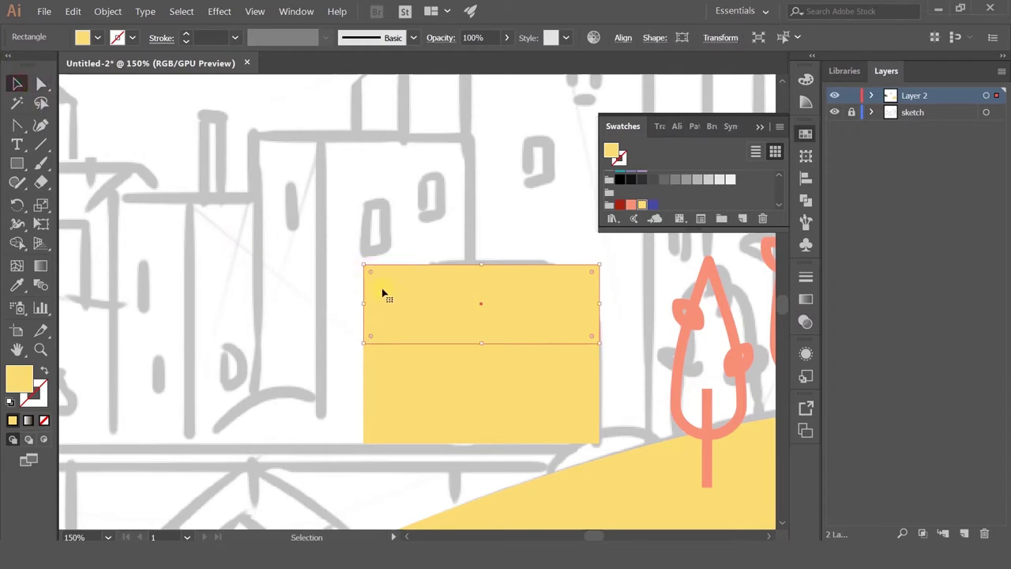
{"action": "left_click_drag", "start_coordinate": [430, 310], "coordinate": [454, 306]}
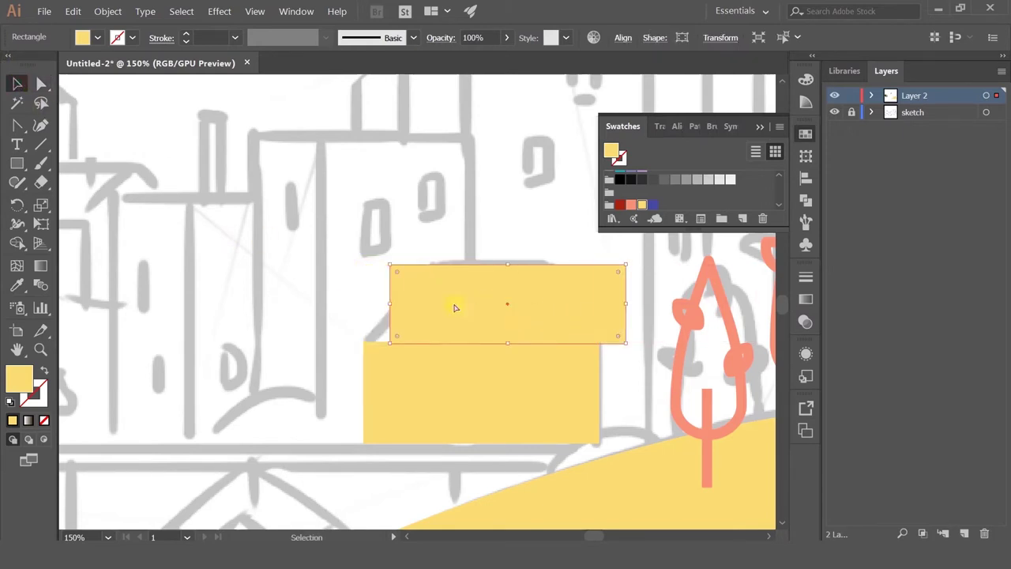
{"action": "key", "text": "ctrl+z"}
Try a 9° vertical shear on the yellow roof rectangle with the preview turned on
{"action": "right_click", "coordinate": [393, 300]}
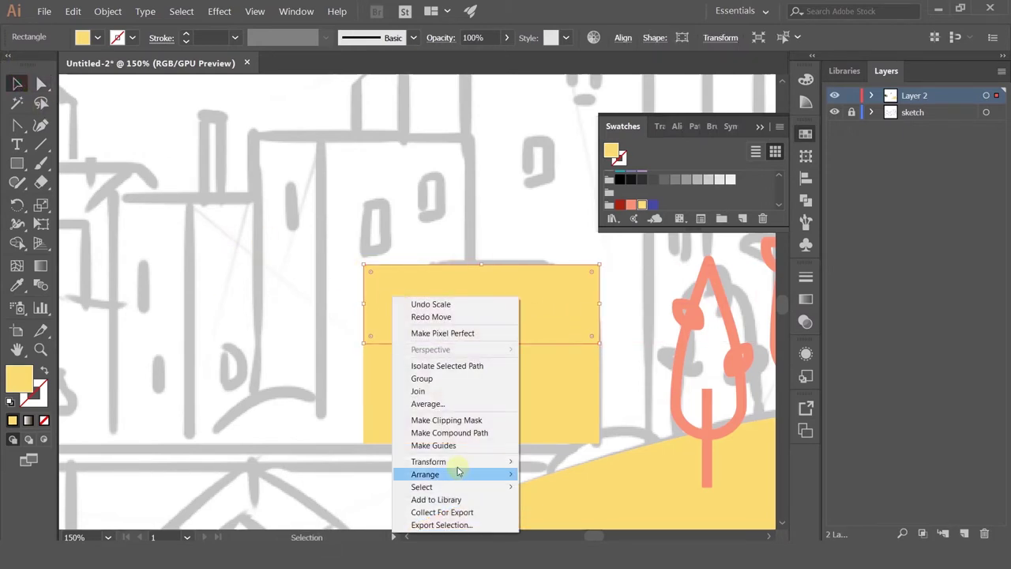
{"action": "mouse_move", "coordinate": [450, 462]}
{"action": "left_click", "coordinate": [547, 528]}
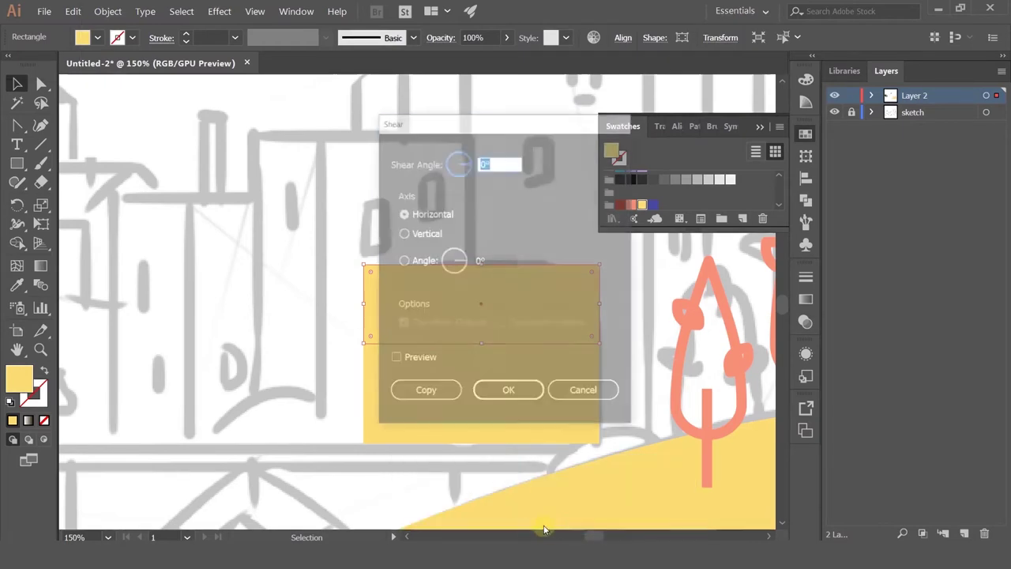
{"action": "left_click_drag", "start_coordinate": [465, 120], "coordinate": [699, 111]}
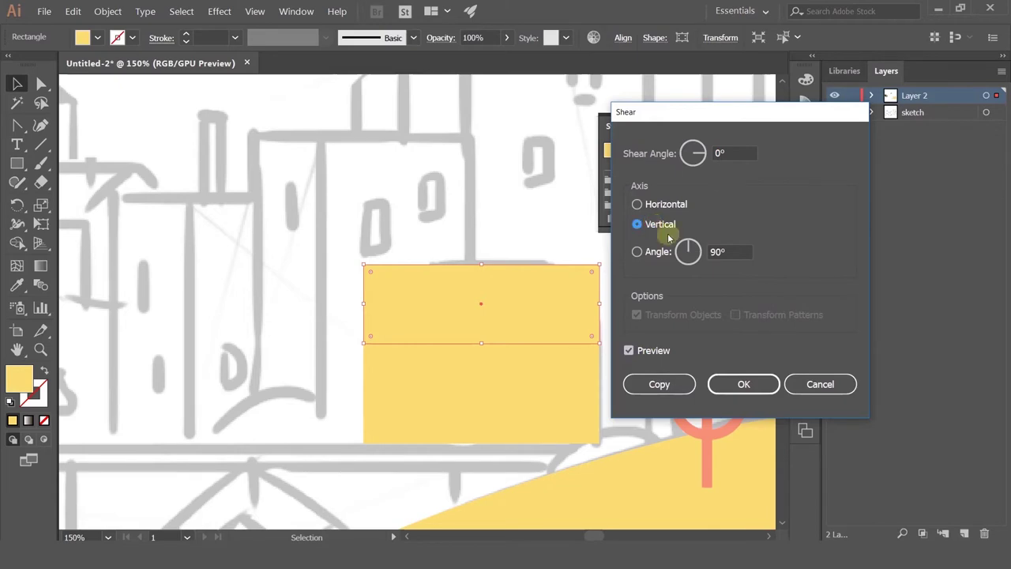
{"action": "scroll", "coordinate": [733, 150], "scroll_direction": "up", "scroll_amount": 9}
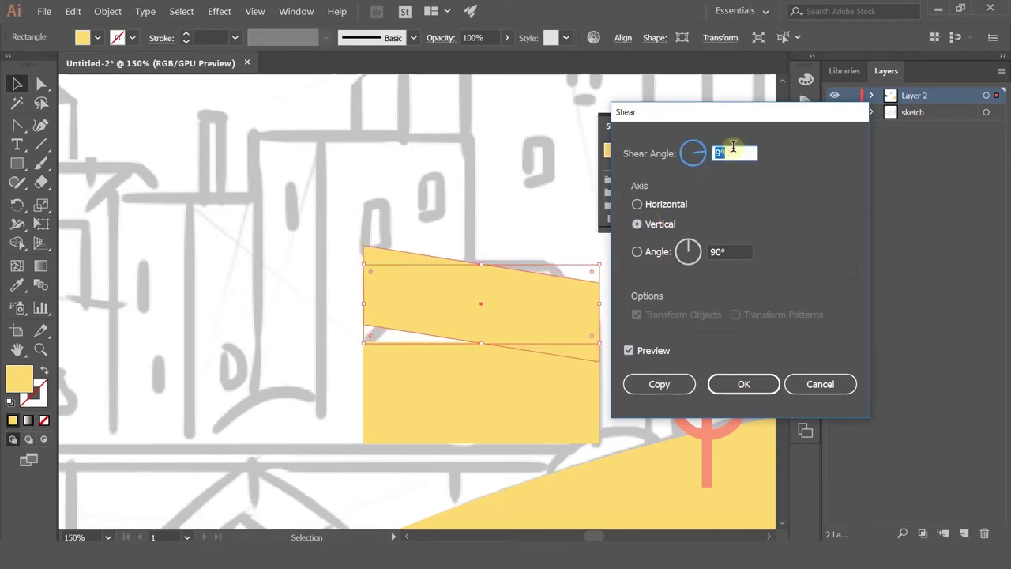
Try a 9° shear of the roof rectangle along the horizontal axis and various custom axis angles, then undo it
{"action": "left_click", "coordinate": [662, 207]}
{"action": "left_click", "coordinate": [729, 251]}
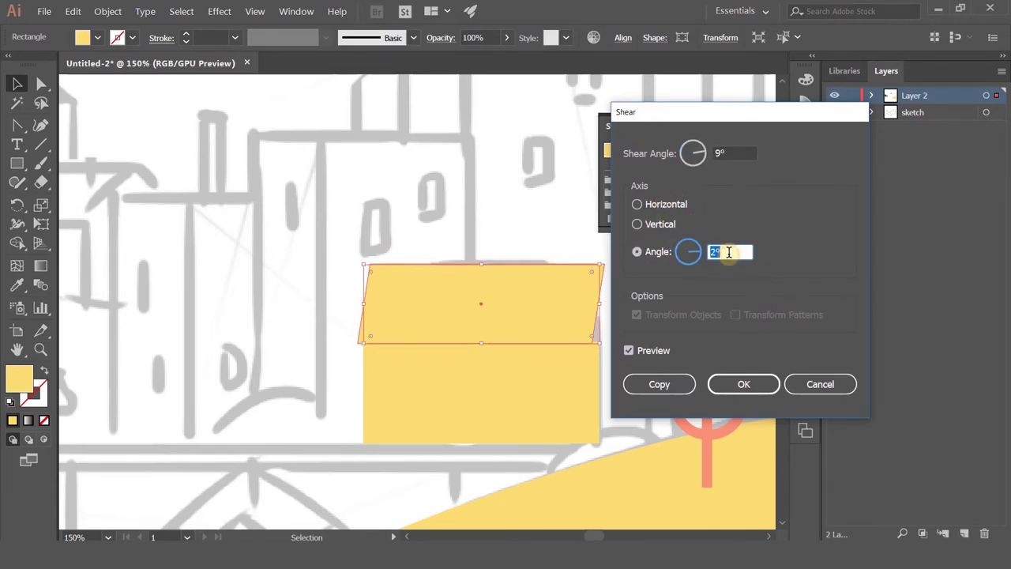
{"action": "key", "text": "Up"}
{"action": "key", "text": "Up"}
{"action": "key", "text": "Up"}
{"action": "key", "text": "Up"}
{"action": "key", "text": "Up"}
{"action": "key", "text": "Up"}
{"action": "key", "text": "Up"}
{"action": "key", "text": "Up"}
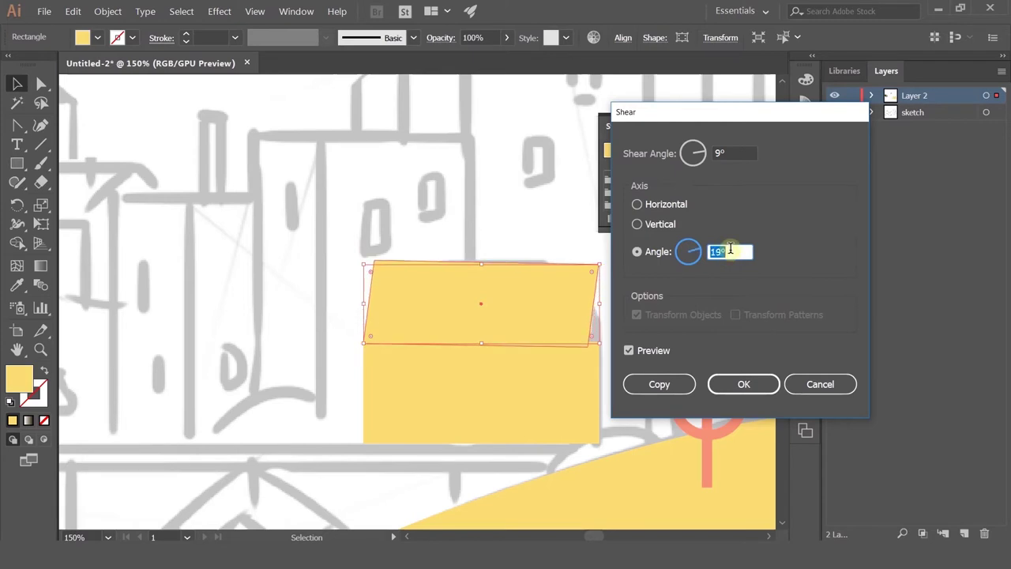
{"action": "key", "text": "Up"}
{"action": "key", "text": "Up"}
{"action": "key", "text": "Up"}
{"action": "key", "text": "Up"}
{"action": "key", "text": "Up"}
{"action": "key", "text": "Up"}
{"action": "key", "text": "Up"}
{"action": "key", "text": "Up"}
{"action": "key", "text": "Up"}
{"action": "key", "text": "Up"}
{"action": "key", "text": "Up"}
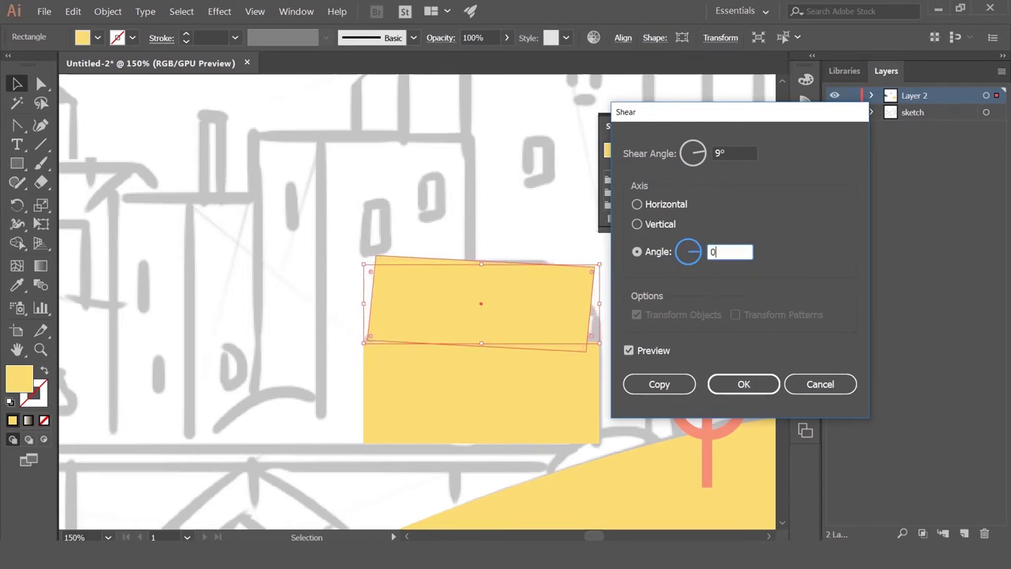
{"action": "key", "text": "Return"}
{"action": "key", "text": "ctrl+z"}
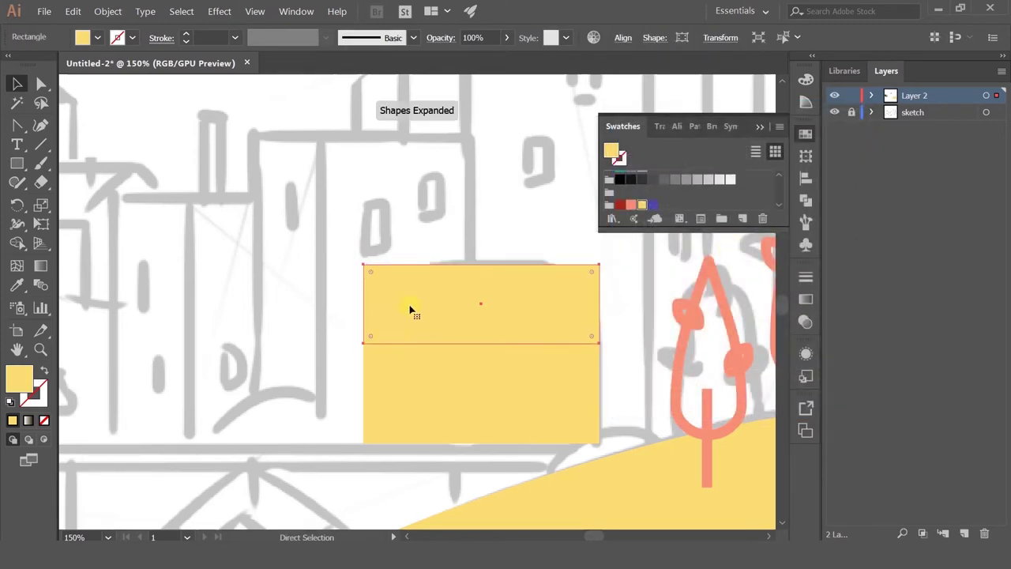
Shear the yellow roof rectangle 25° along the horizontal axis, checking the preview before applying
{"action": "right_click", "coordinate": [410, 310]}
{"action": "mouse_move", "coordinate": [474, 471]}
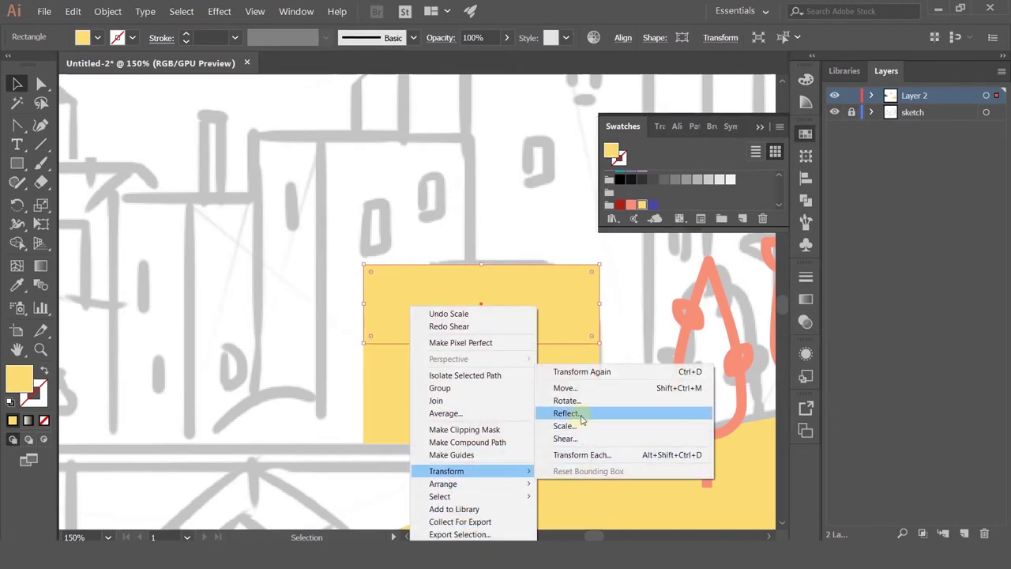
{"action": "left_click", "coordinate": [565, 438]}
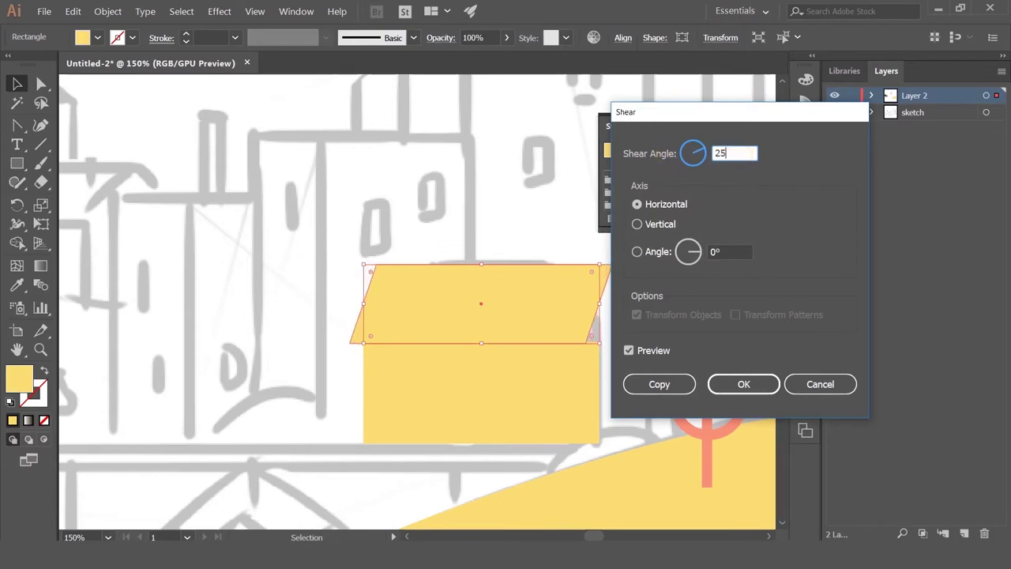
{"action": "left_click", "coordinate": [629, 350]}
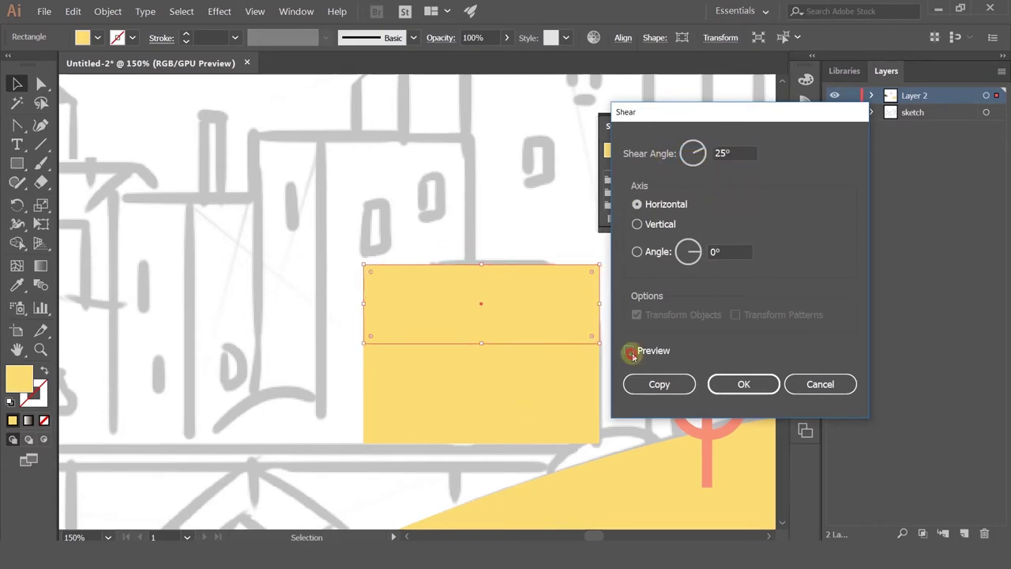
{"action": "left_click", "coordinate": [629, 351]}
{"action": "left_click", "coordinate": [674, 390]}
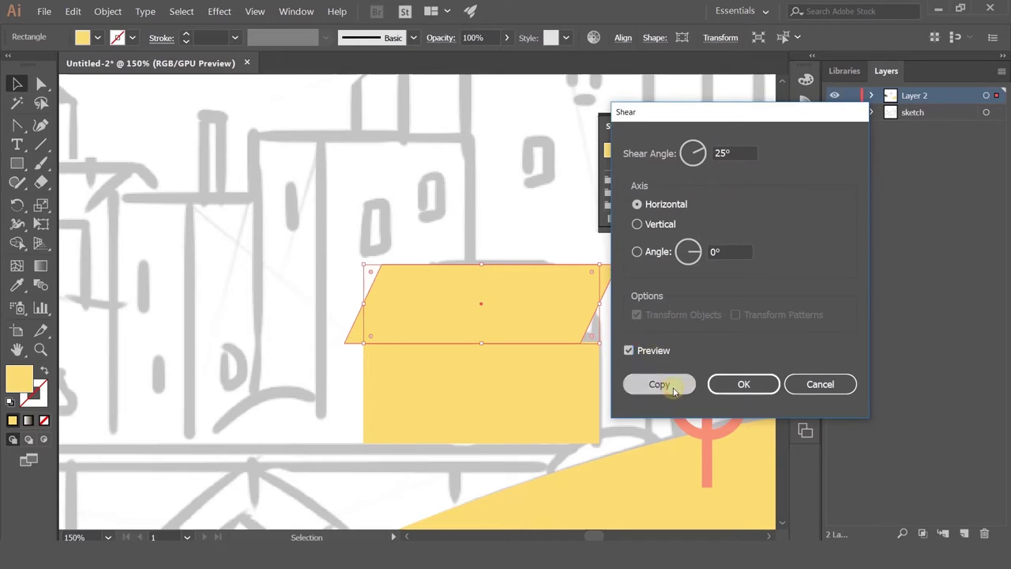
{"action": "left_click", "coordinate": [744, 384]}
Move the sheared roof so its lower-left corner meets the upper-left corner of the yellow wall
{"action": "mouse_move", "coordinate": [367, 331]}
{"action": "left_mouse_down"}
{"action": "mouse_move", "coordinate": [372, 323]}
{"action": "mouse_move", "coordinate": [381, 339]}
{"action": "left_mouse_up"}
{"action": "scroll", "coordinate": [380, 333], "scroll_direction": "up", "scroll_amount": 4}
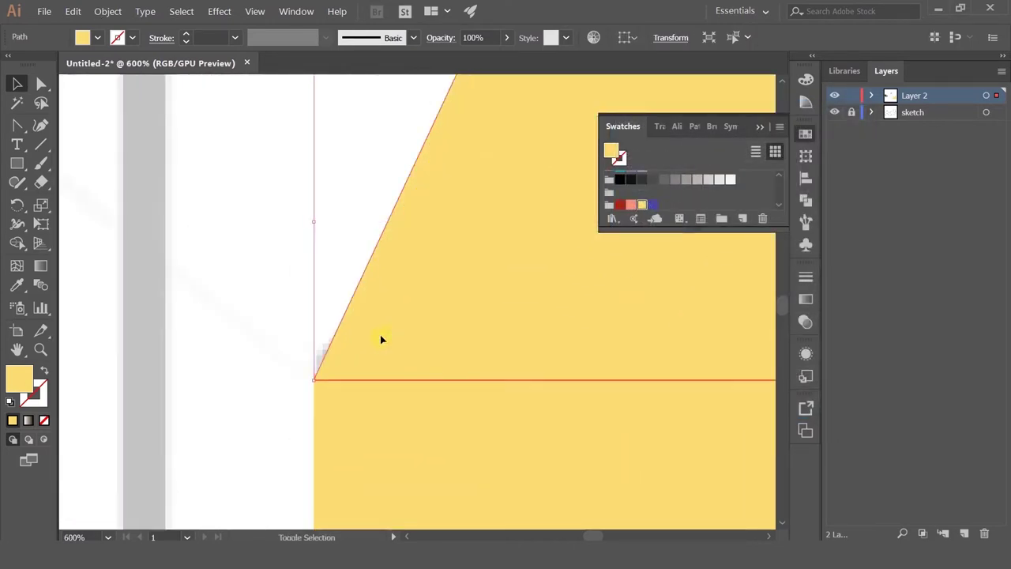
{"action": "scroll", "coordinate": [382, 338], "scroll_direction": "down", "scroll_amount": 5}
{"action": "scroll", "coordinate": [381, 339], "scroll_direction": "up", "scroll_amount": 10}
{"action": "left_click_drag", "start_coordinate": [358, 273], "coordinate": [357, 243]}
{"action": "left_click", "coordinate": [163, 327]}
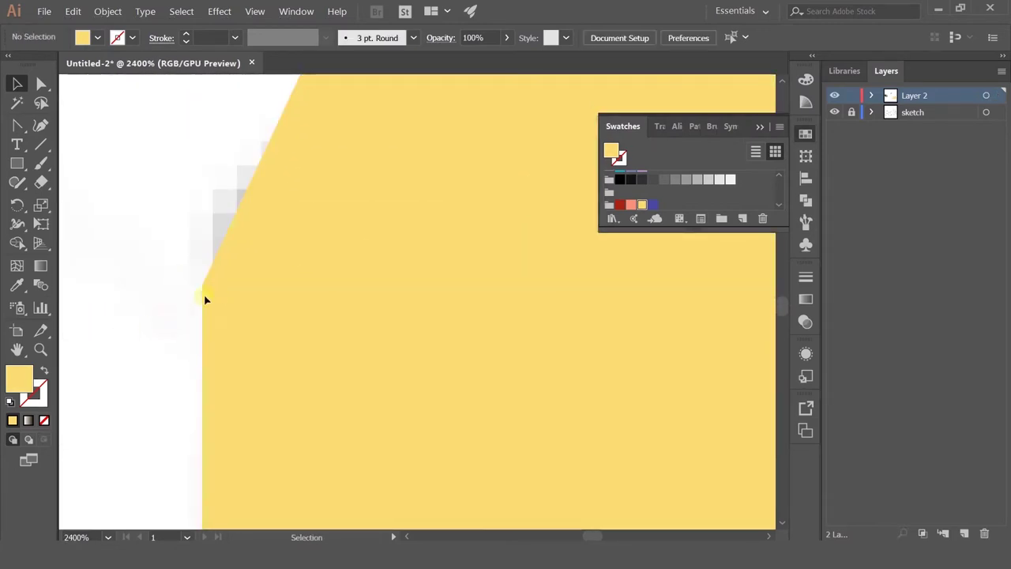
{"action": "scroll", "coordinate": [213, 294], "scroll_direction": "down", "scroll_amount": 3}
{"action": "scroll", "coordinate": [413, 267], "scroll_direction": "down", "scroll_amount": 4}
{"action": "left_click", "coordinate": [434, 229]}
{"action": "left_click_drag", "start_coordinate": [406, 282], "coordinate": [247, 359]}
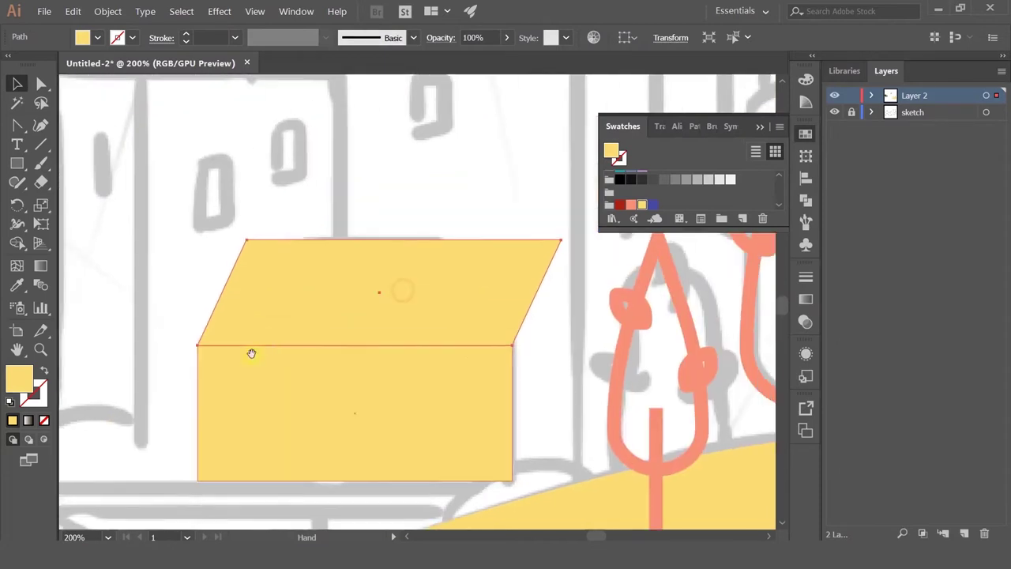
Give the roof parallelogram the tree's coral as a solid fill with no stroke
{"action": "left_click", "coordinate": [18, 285]}
{"action": "left_click", "coordinate": [632, 309]}
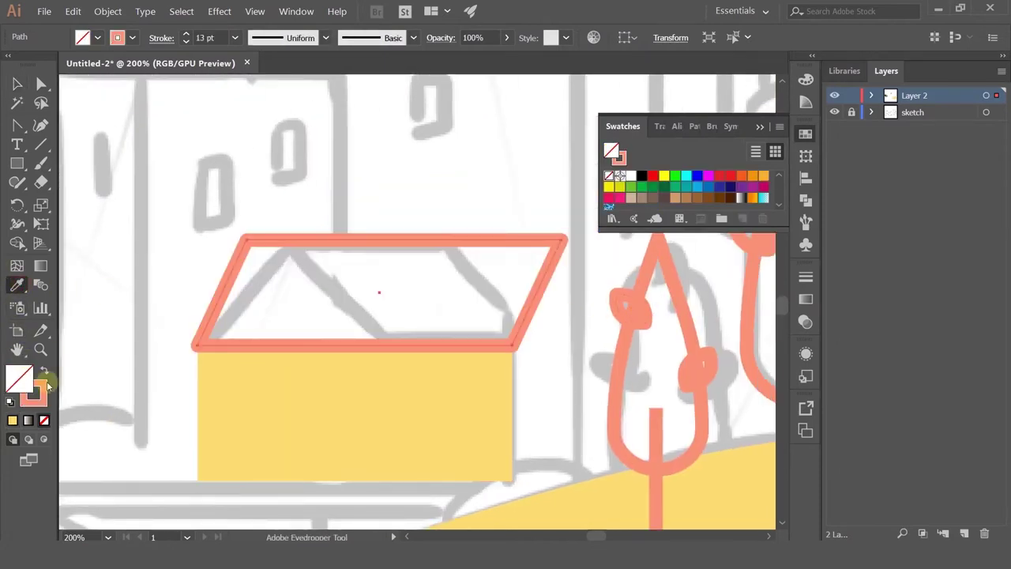
{"action": "left_click", "coordinate": [43, 373]}
{"action": "left_click", "coordinate": [14, 83]}
{"action": "left_click", "coordinate": [151, 187]}
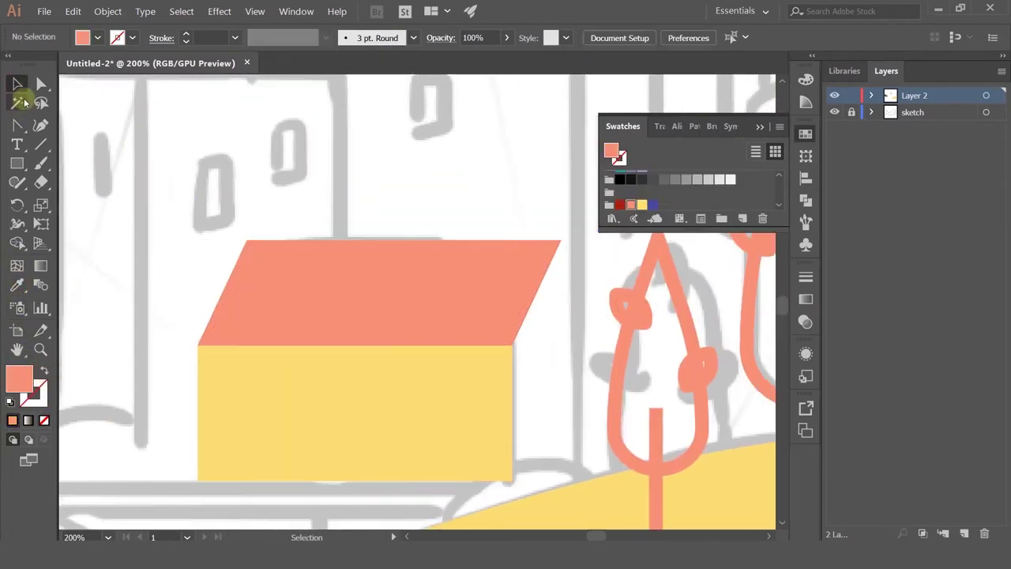
Narrow the coral roof parallelogram by moving its two right-hand anchor points inward along the wall's top edge
{"action": "key", "text": "a"}
{"action": "left_click", "coordinate": [561, 245]}
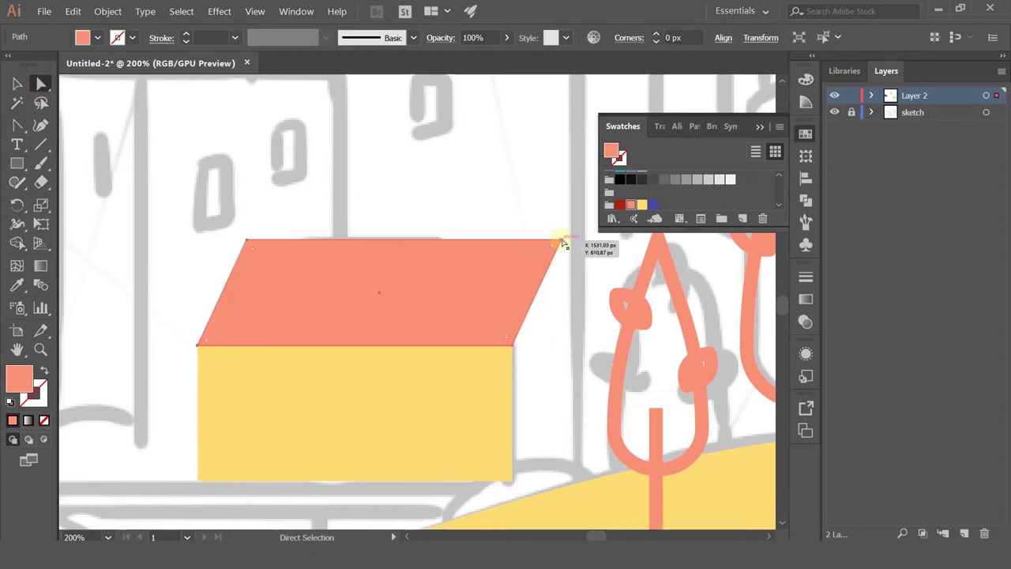
{"action": "left_click", "coordinate": [562, 243]}
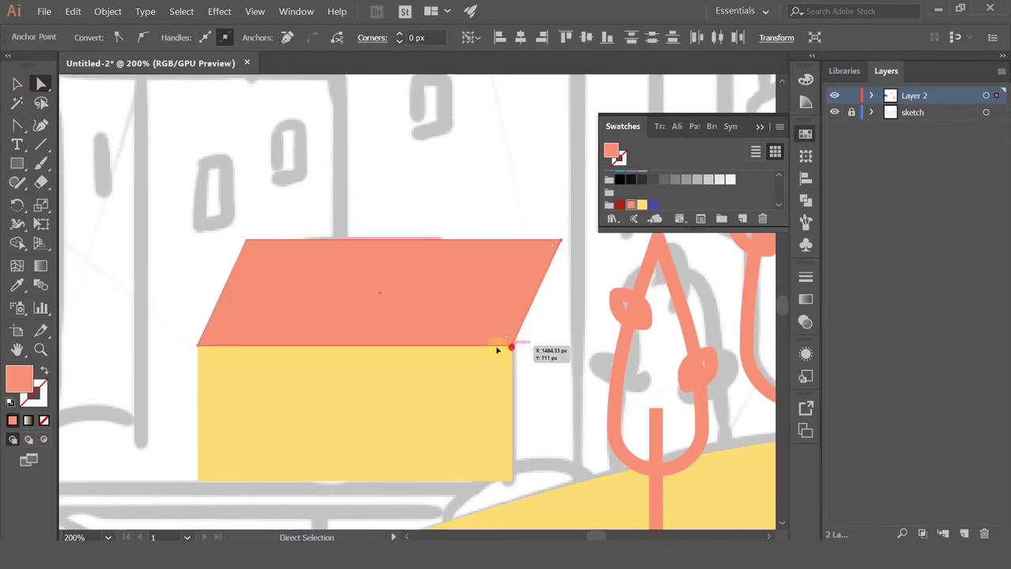
{"action": "left_click_drag", "start_coordinate": [498, 350], "coordinate": [426, 344]}
Duplicate the coral roof in place, mirror the copy left to right and align its lower corner with the wall's right end
{"action": "left_click", "coordinate": [17, 84]}
{"action": "left_click", "coordinate": [332, 286]}
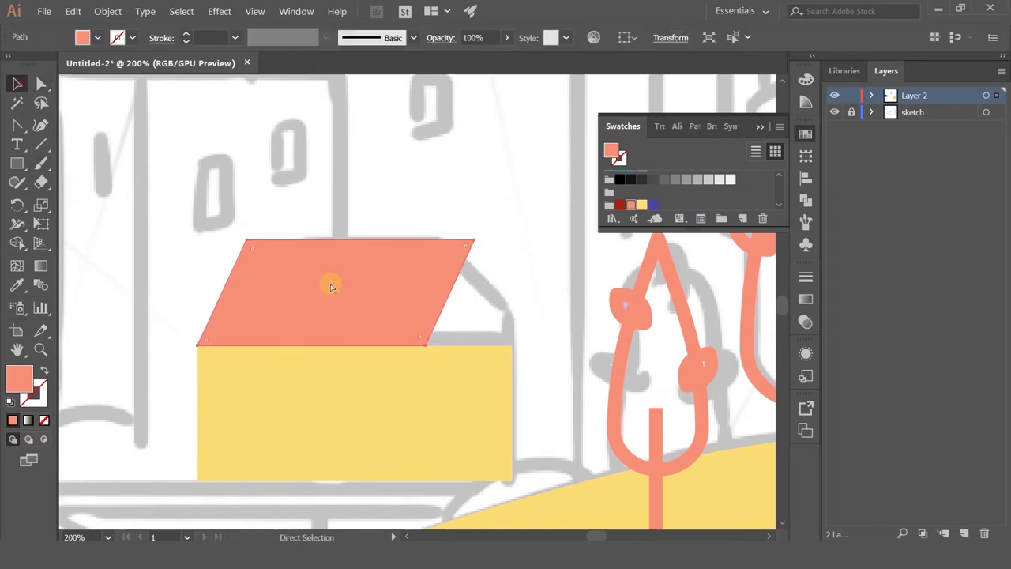
{"action": "right_click", "coordinate": [272, 289]}
{"action": "mouse_move", "coordinate": [377, 452]}
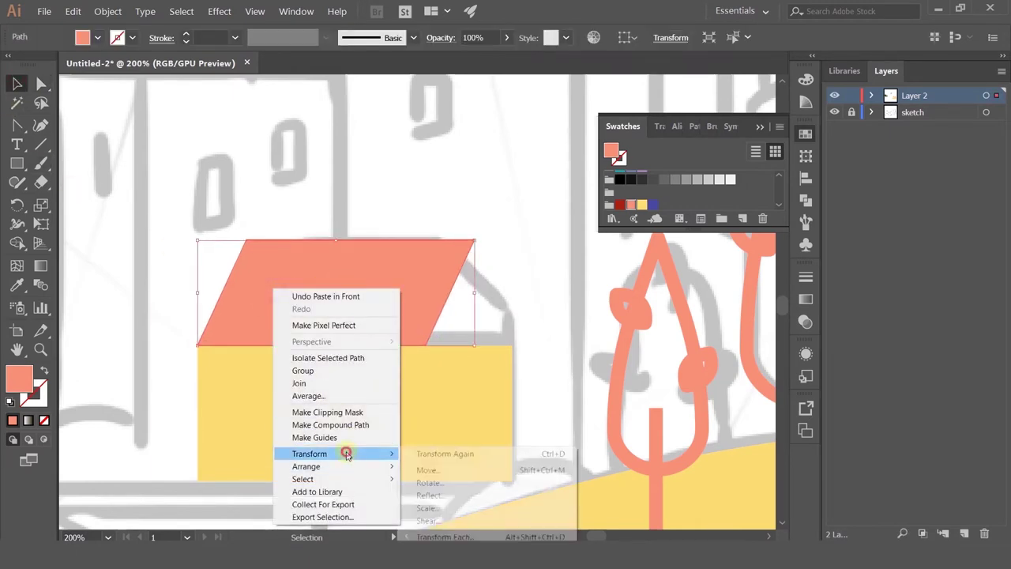
{"action": "left_click", "coordinate": [445, 496]}
{"action": "left_click", "coordinate": [522, 377]}
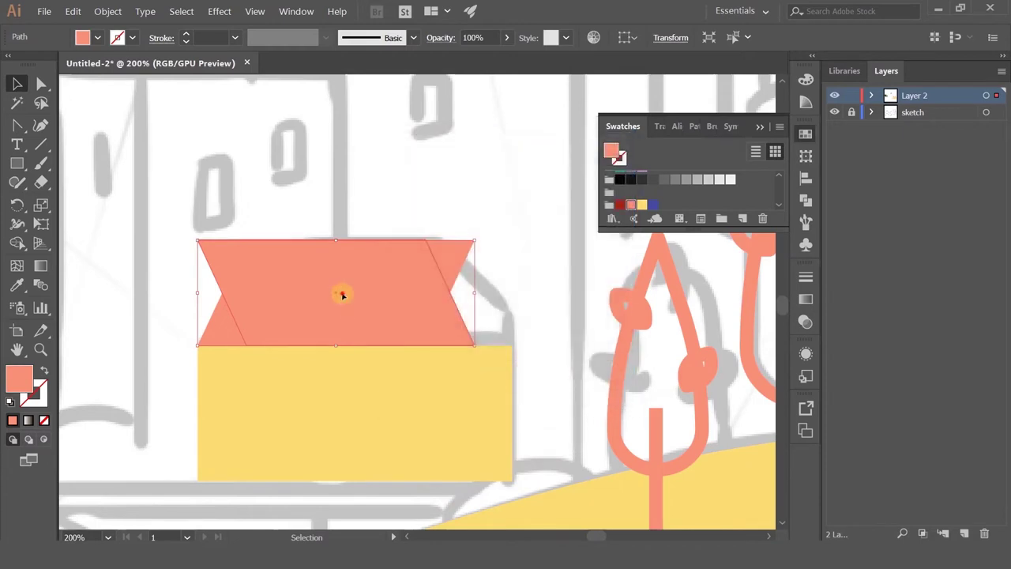
{"action": "left_click_drag", "start_coordinate": [339, 293], "coordinate": [375, 291]}
Move the mirrored roof's two left-hand anchor points so its upper corner meets the original roof's peak
{"action": "left_click", "coordinate": [41, 83]}
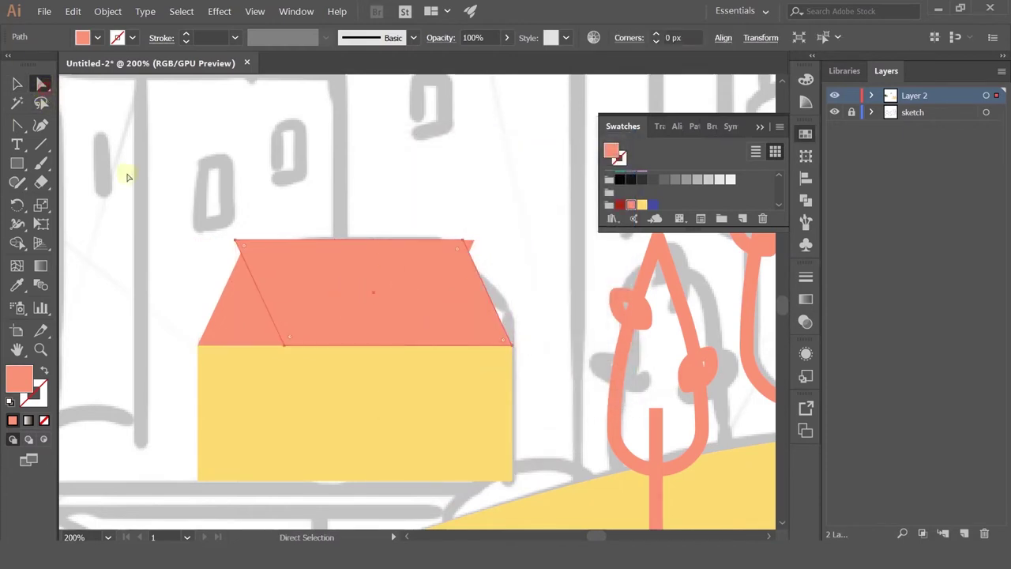
{"action": "left_click", "coordinate": [235, 245]}
{"action": "left_click_drag", "start_coordinate": [287, 345], "coordinate": [357, 346]}
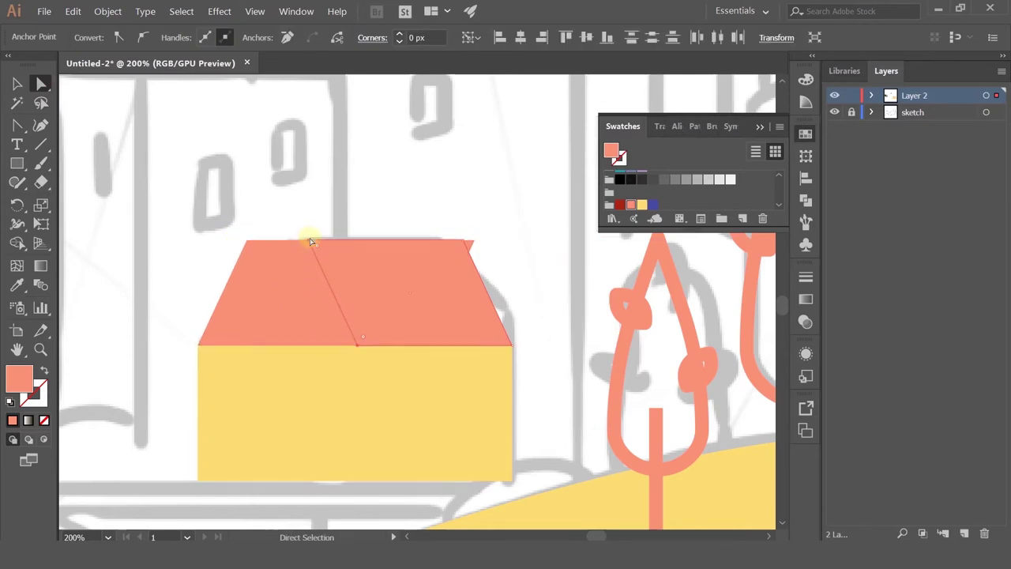
{"action": "left_click_drag", "start_coordinate": [310, 239], "coordinate": [250, 248]}
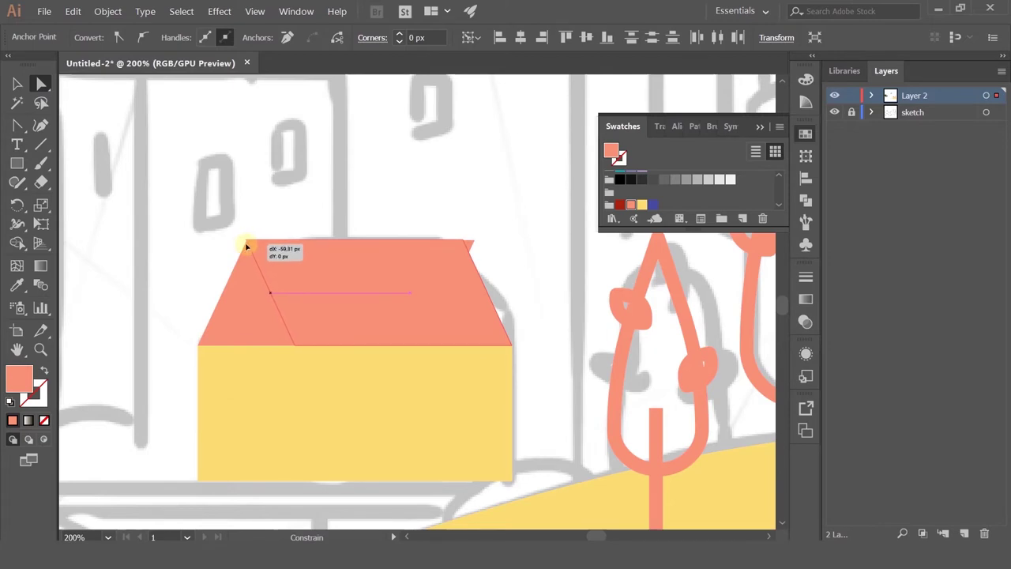
{"action": "left_click_drag", "start_coordinate": [247, 246], "coordinate": [248, 245]}
{"action": "scroll", "coordinate": [249, 245], "scroll_direction": "up", "scroll_amount": 9}
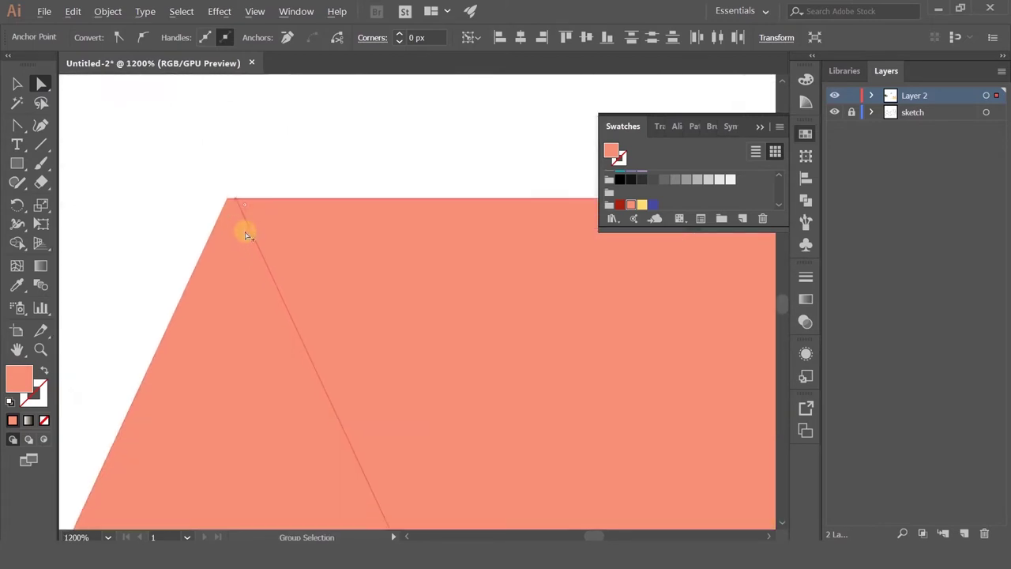
{"action": "left_click_drag", "start_coordinate": [211, 172], "coordinate": [208, 152]}
{"action": "scroll", "coordinate": [208, 152], "scroll_direction": "down", "scroll_amount": 9}
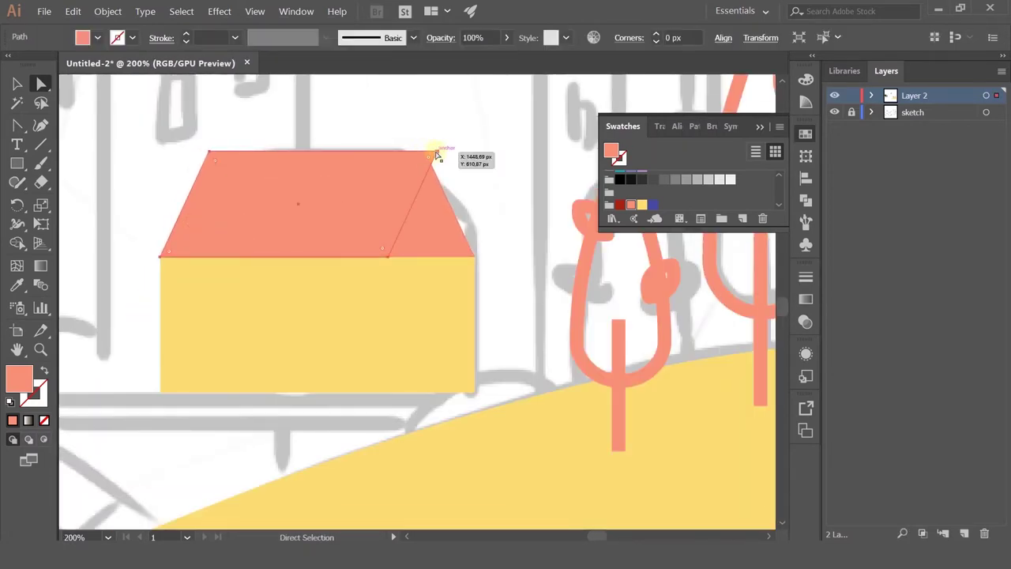
Shorten the original roof parallelogram by moving its right-hand anchor points inward so they stay behind the mirrored roof
{"action": "left_click", "coordinate": [436, 155]}
{"action": "left_click_drag", "start_coordinate": [388, 259], "coordinate": [350, 256]}
{"action": "left_click", "coordinate": [16, 84]}
{"action": "left_click", "coordinate": [41, 144]}
{"action": "scroll", "coordinate": [156, 207], "scroll_direction": "down", "scroll_amount": 3}
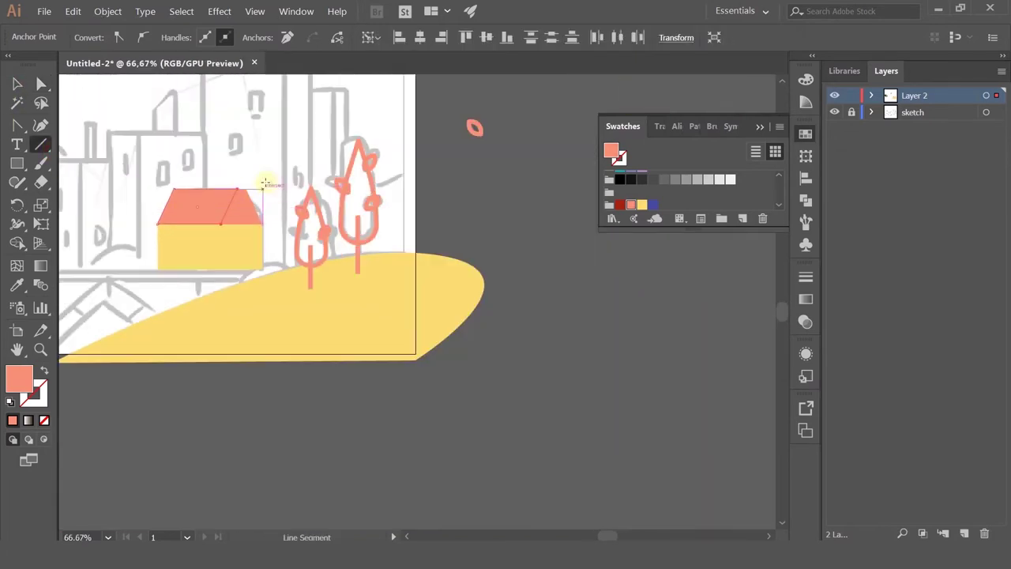
{"action": "left_click_drag", "start_coordinate": [221, 161], "coordinate": [275, 163]}
{"action": "left_click", "coordinate": [18, 82]}
{"action": "scroll", "coordinate": [237, 207], "scroll_direction": "up", "scroll_amount": 2}
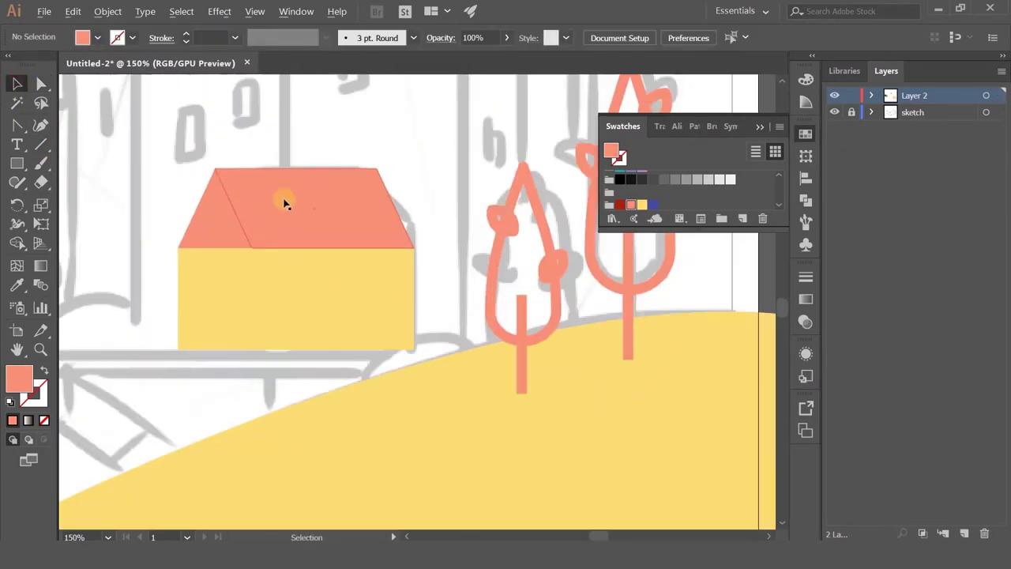
Duplicate the yellow wall rectangle in place and narrow the copy to roughly the width of the left gable
{"action": "left_click", "coordinate": [309, 318]}
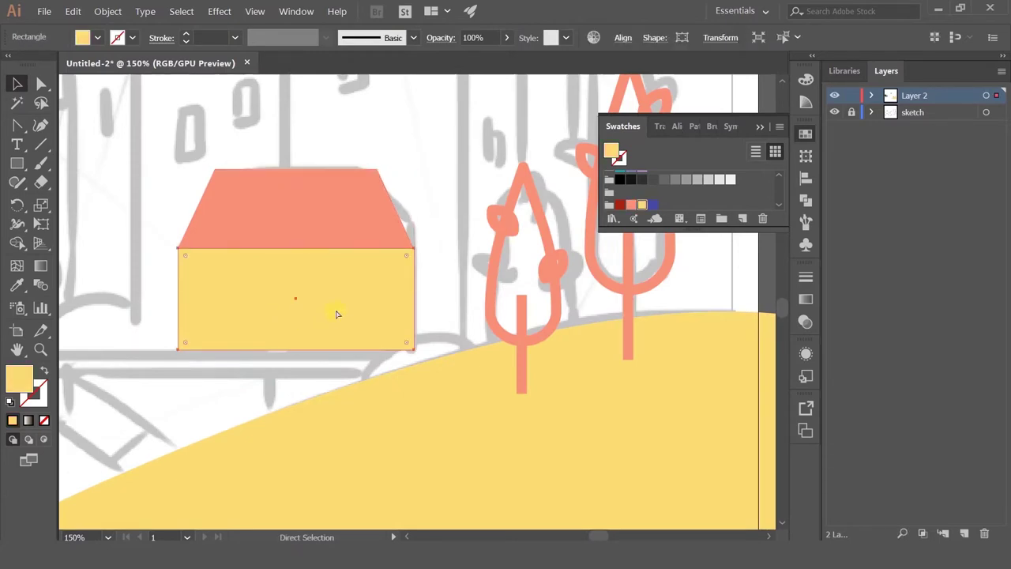
{"action": "left_click_drag", "start_coordinate": [383, 293], "coordinate": [260, 265]}
{"action": "left_click", "coordinate": [251, 238]}
Swap fill and stroke on the roof shapes and the wall rectangles so the house shows as outlines
{"action": "left_click", "coordinate": [233, 297]}
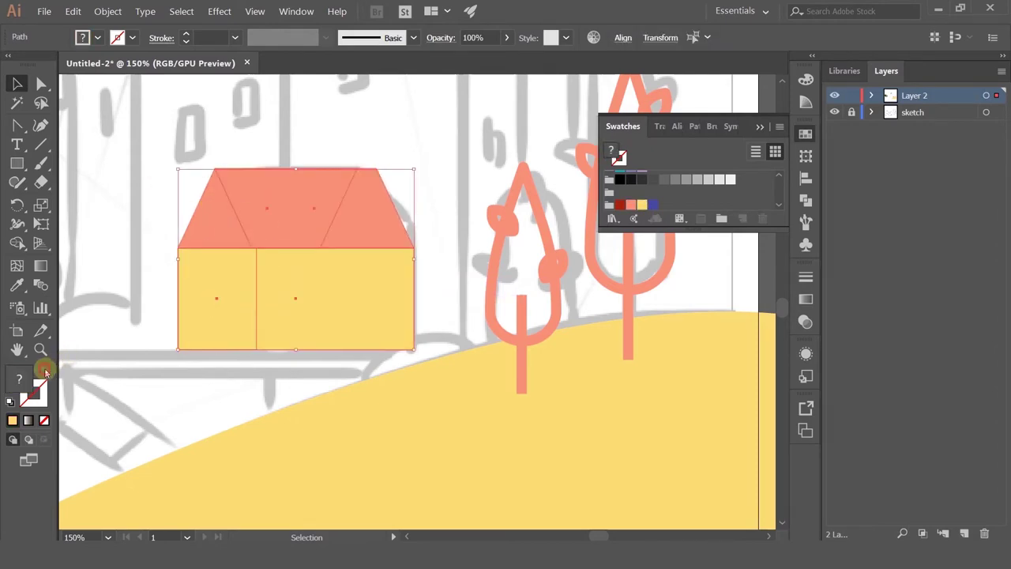
{"action": "left_click", "coordinate": [129, 209]}
{"action": "left_click", "coordinate": [237, 202]}
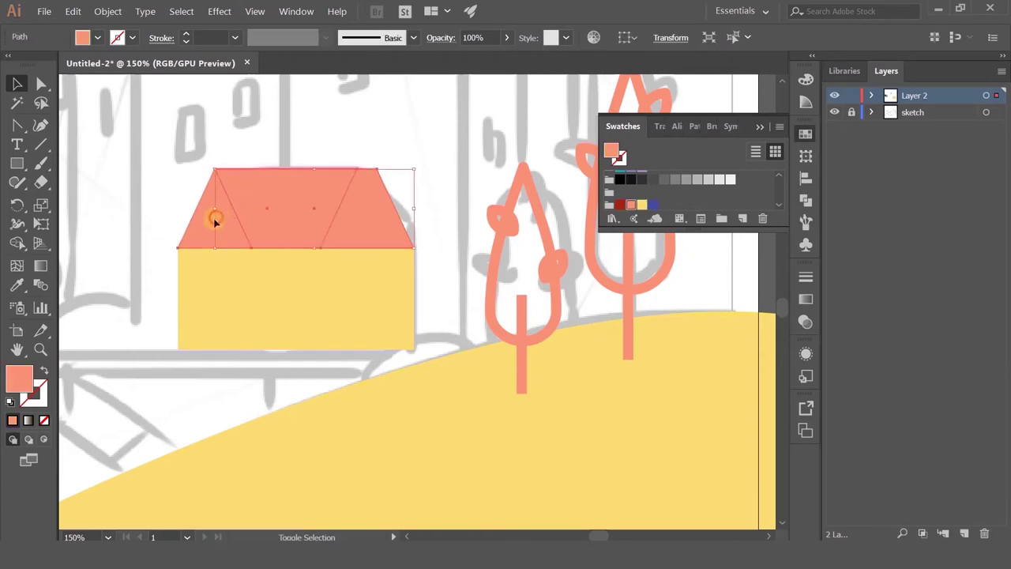
{"action": "left_click", "coordinate": [44, 370]}
{"action": "left_click", "coordinate": [241, 292]}
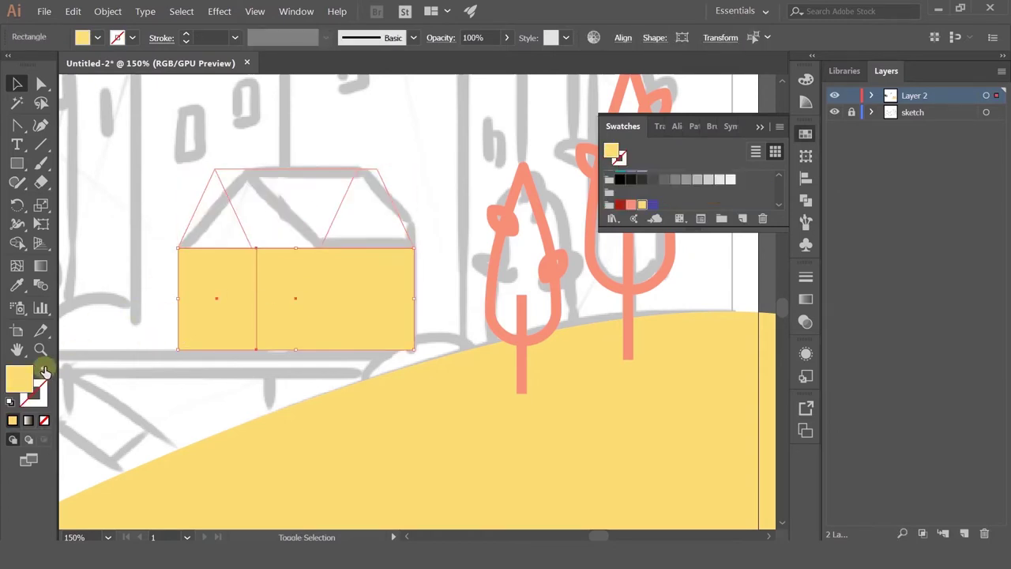
{"action": "left_click", "coordinate": [44, 370]}
{"action": "left_click", "coordinate": [122, 260]}
Narrow the gable-end wall rectangle until its right edge lines up with the gable's lower-right corner
{"action": "left_click", "coordinate": [258, 273]}
{"action": "scroll", "coordinate": [257, 273], "scroll_direction": "up", "scroll_amount": 2}
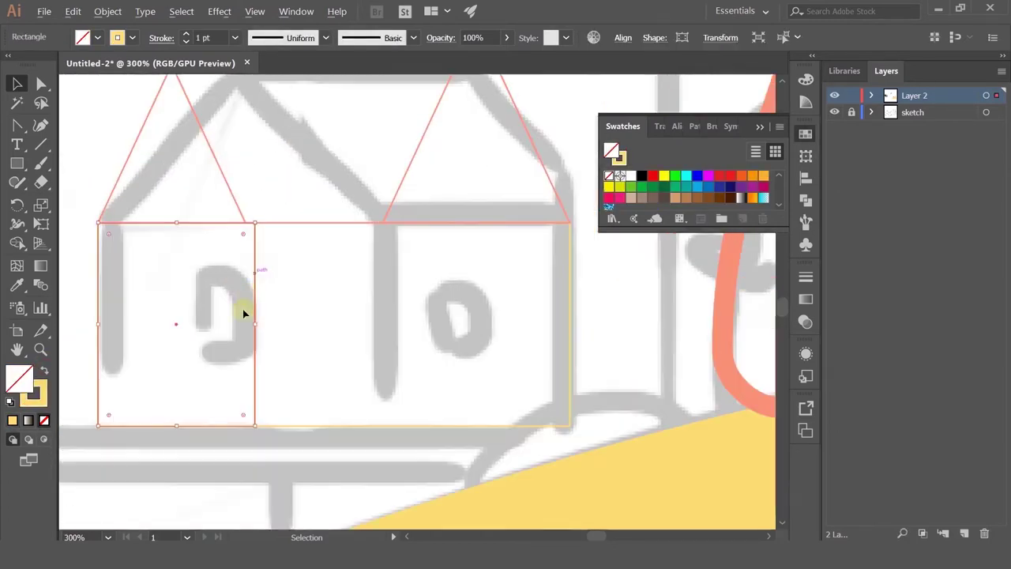
{"action": "left_click_drag", "start_coordinate": [256, 322], "coordinate": [245, 322]}
{"action": "scroll", "coordinate": [241, 247], "scroll_direction": "up", "scroll_amount": 5}
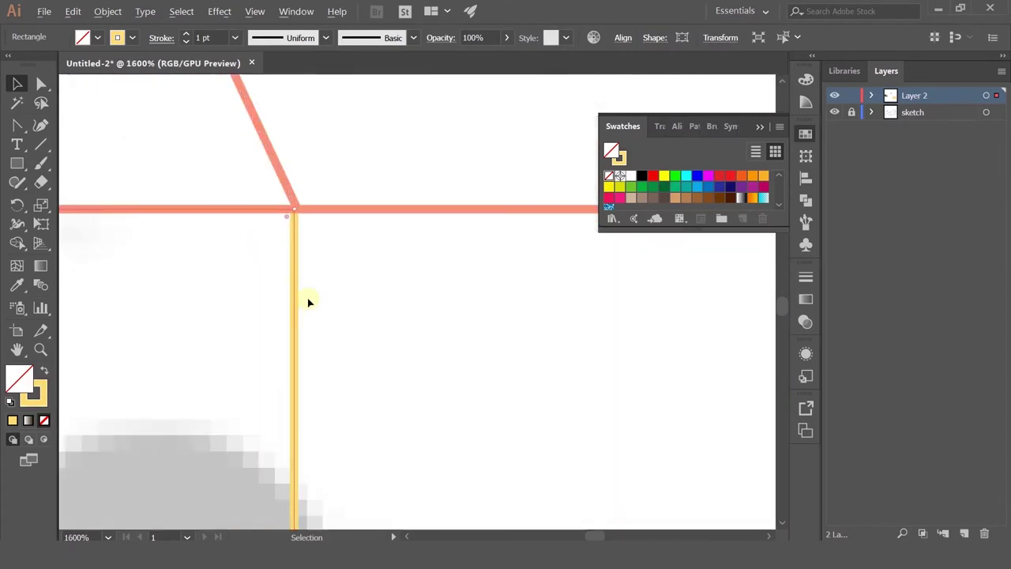
{"action": "left_click_drag", "start_coordinate": [307, 470], "coordinate": [305, 469]}
{"action": "scroll", "coordinate": [318, 370], "scroll_direction": "down", "scroll_amount": 6}
{"action": "left_click", "coordinate": [253, 323]}
{"action": "scroll", "coordinate": [299, 362], "scroll_direction": "up", "scroll_amount": 3}
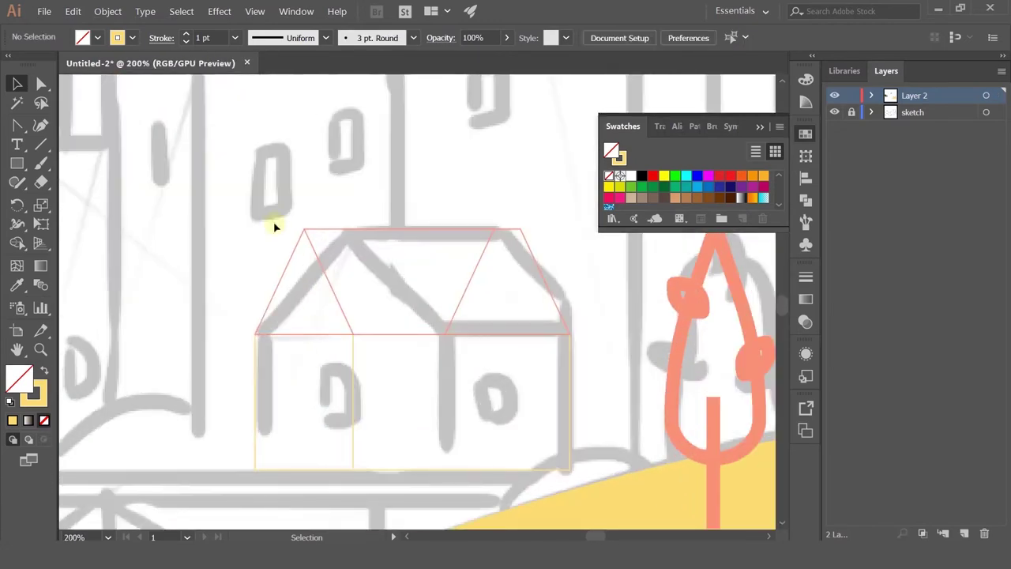
Fill the left gable roof shape with yellow sampled from the hill
{"action": "left_click", "coordinate": [293, 290]}
{"action": "scroll", "coordinate": [293, 289], "scroll_direction": "down", "scroll_amount": 3}
{"action": "left_click", "coordinate": [17, 285]}
{"action": "left_click", "coordinate": [427, 352]}
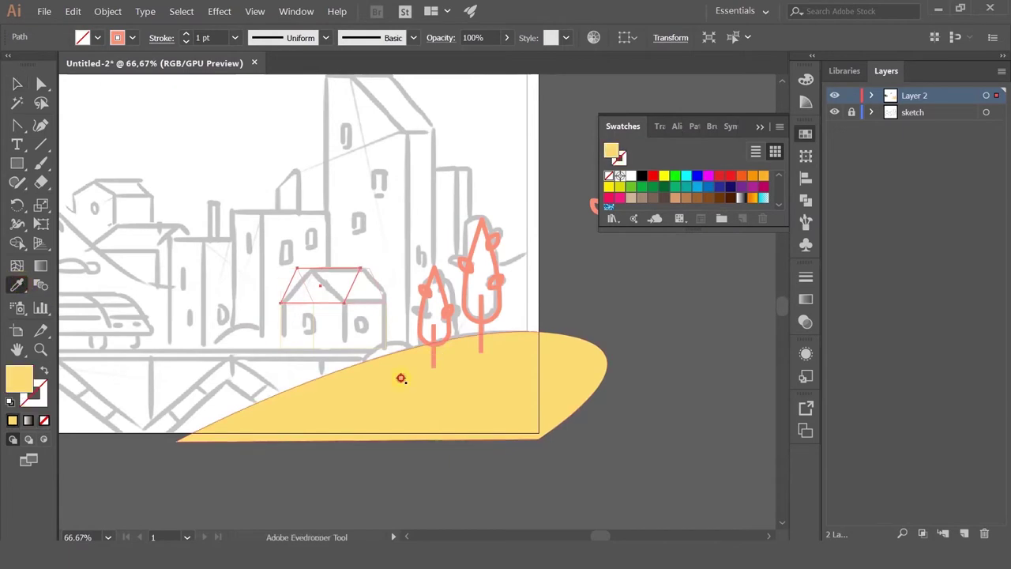
{"action": "left_click", "coordinate": [16, 84]}
{"action": "left_click", "coordinate": [326, 262]}
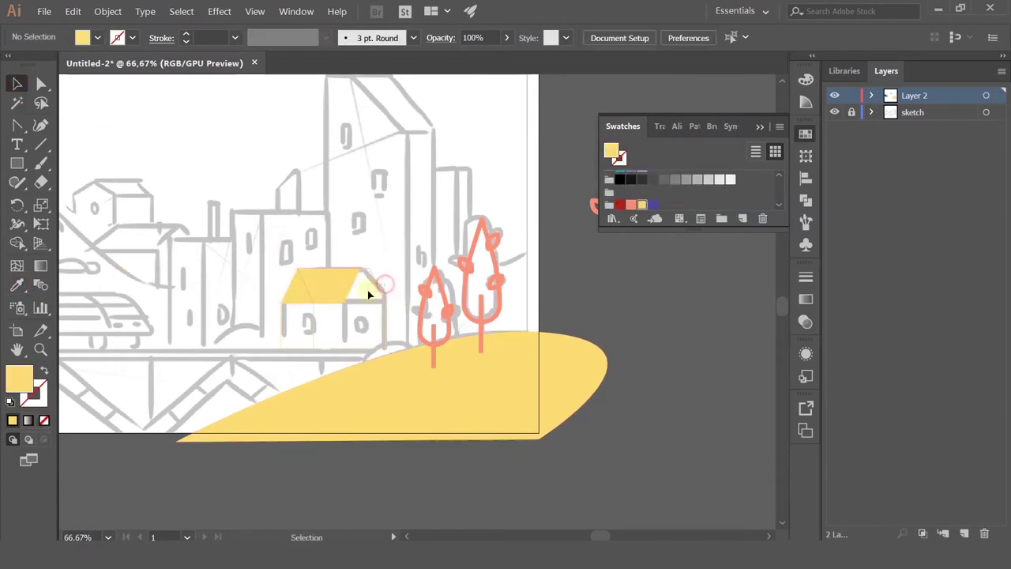
Swap the right roof shape's outline back to a solid coral fill
{"action": "left_click", "coordinate": [366, 299]}
{"action": "left_click", "coordinate": [44, 370]}
{"action": "left_click", "coordinate": [187, 280]}
{"action": "scroll", "coordinate": [306, 331], "scroll_direction": "up", "scroll_amount": 2}
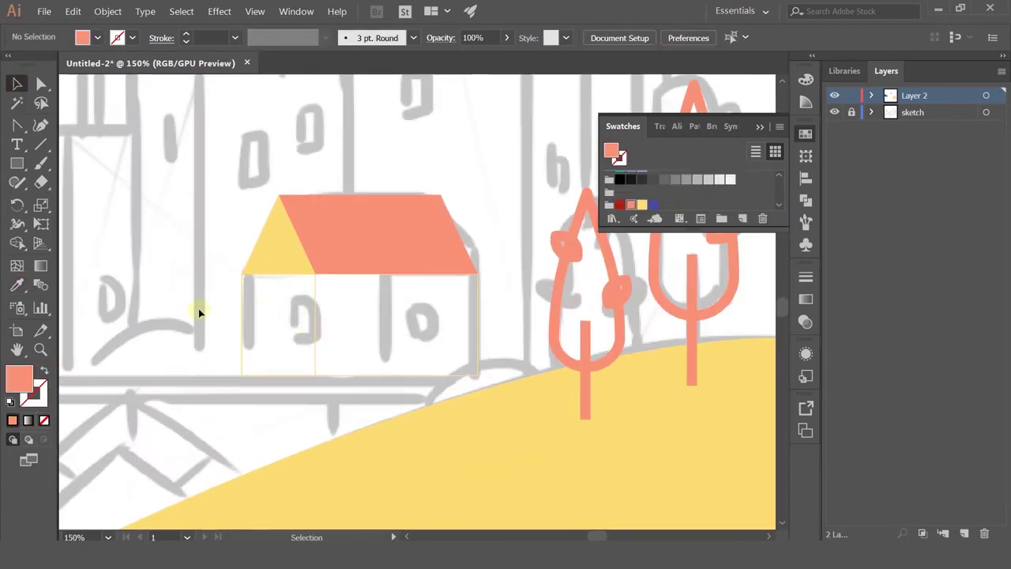
Fill both outlined wall rectangles with the yellow sampled from the gable
{"action": "left_click_drag", "start_coordinate": [131, 321], "coordinate": [131, 322]}
{"action": "left_click", "coordinate": [17, 284]}
{"action": "left_click", "coordinate": [255, 260]}
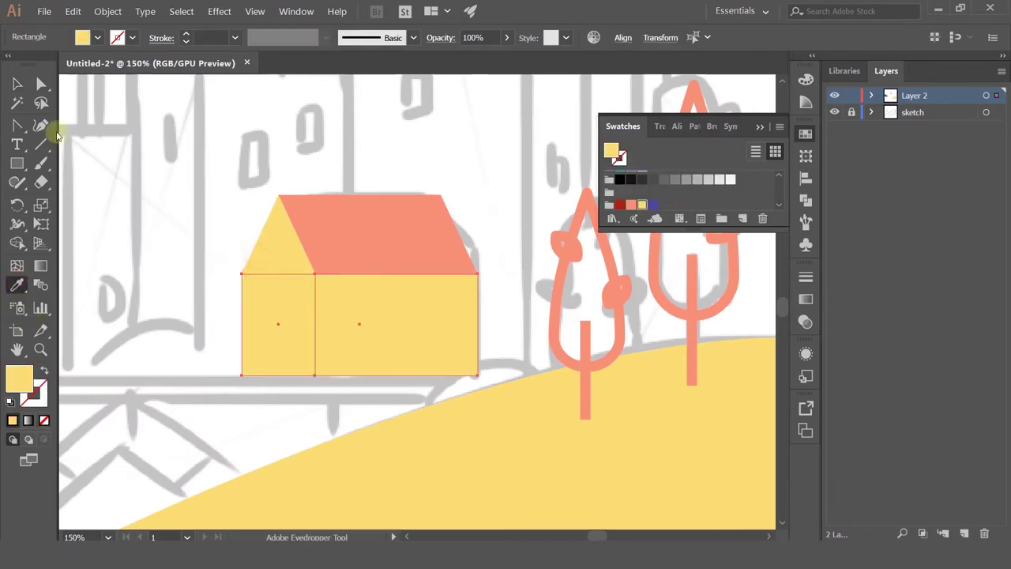
{"action": "left_click", "coordinate": [17, 84]}
{"action": "left_click", "coordinate": [135, 224]}
Fill the long side wall with the coral sampled from the roof
{"action": "left_click", "coordinate": [443, 330]}
{"action": "left_click", "coordinate": [17, 285]}
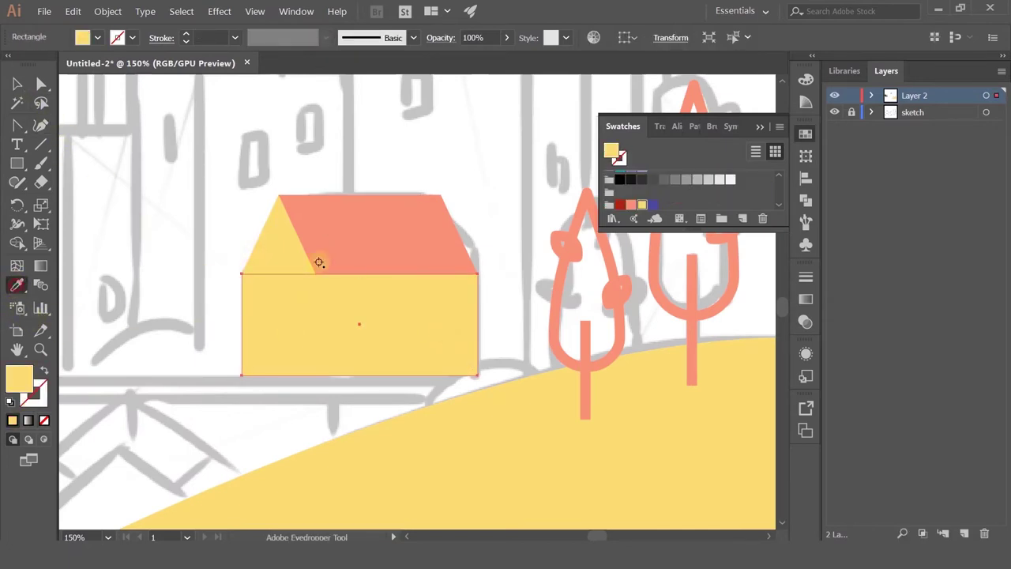
{"action": "left_click", "coordinate": [391, 236]}
{"action": "left_click", "coordinate": [16, 84]}
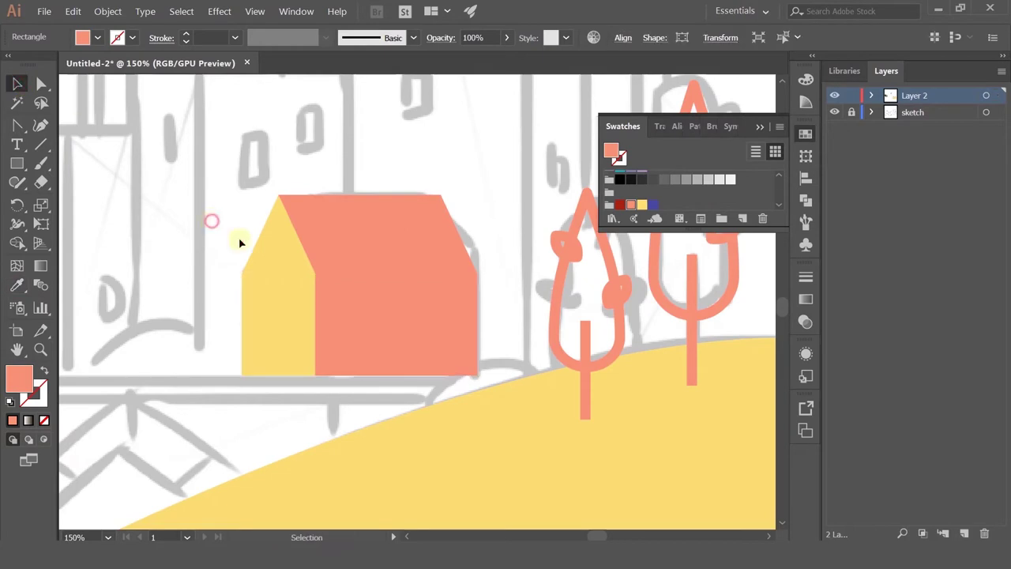
{"action": "left_click", "coordinate": [237, 237]}
Draw a small square window on the house's coral side wall and fill it with yellow sampled from the gable wall
{"action": "scroll", "coordinate": [385, 314], "scroll_direction": "down", "scroll_amount": 3}
{"action": "scroll", "coordinate": [385, 314], "scroll_direction": "up", "scroll_amount": 3}
{"action": "left_click", "coordinate": [16, 163]}
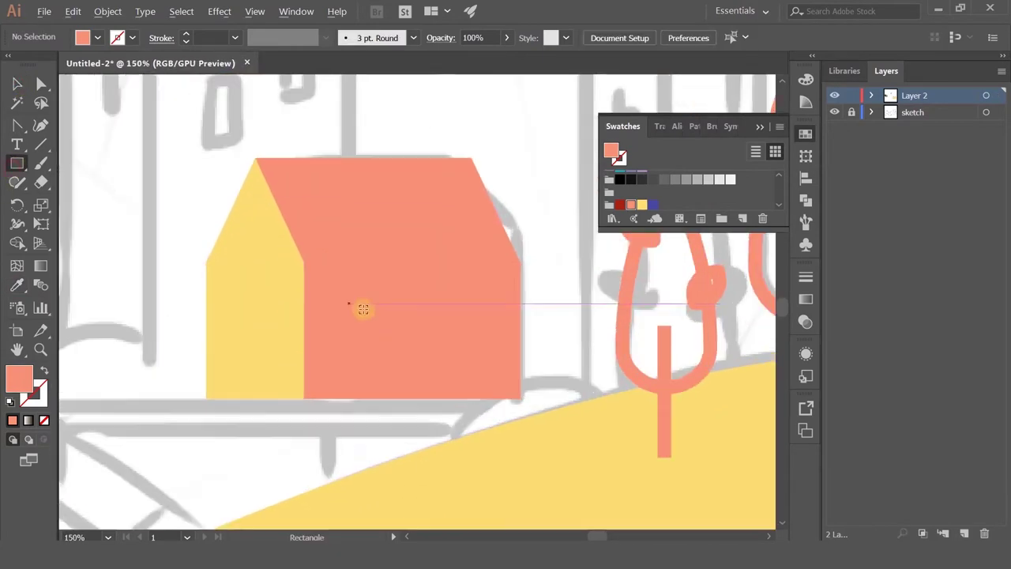
{"action": "mouse_move", "coordinate": [332, 325]}
{"action": "left_mouse_down"}
{"action": "mouse_move", "coordinate": [350, 350]}
{"action": "mouse_move", "coordinate": [375, 347]}
{"action": "left_mouse_up"}
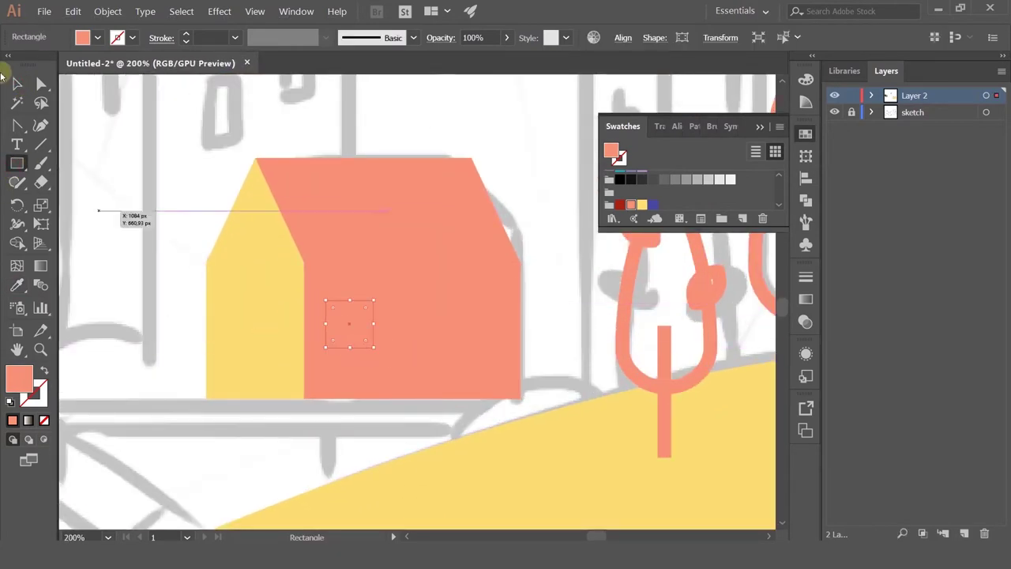
{"action": "left_click", "coordinate": [16, 285]}
{"action": "left_click", "coordinate": [248, 289]}
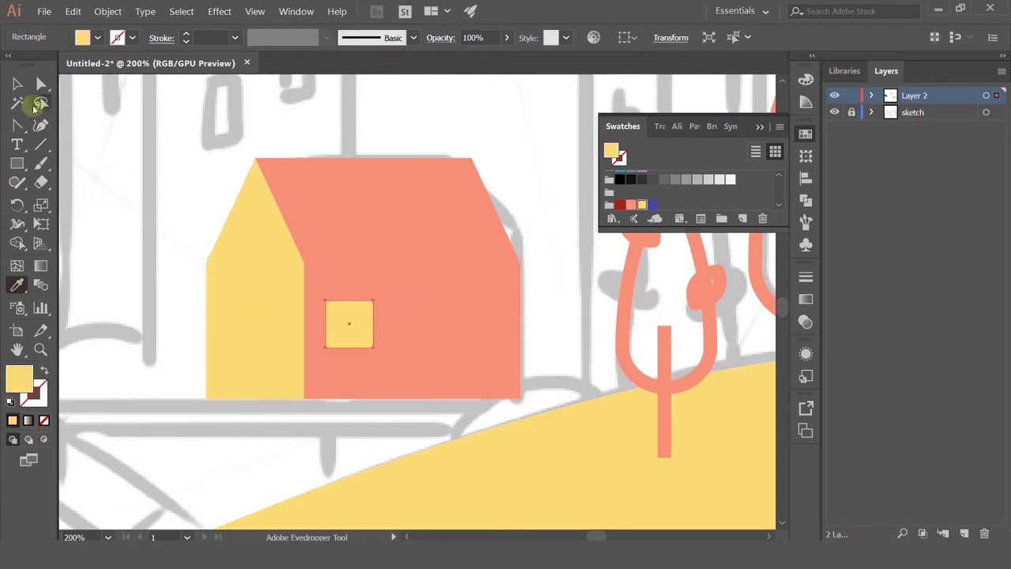
{"action": "left_click", "coordinate": [17, 84]}
{"action": "left_click", "coordinate": [138, 224]}
Copy the yellow window along the side wall and repeat the copy to form an evenly spaced row of three
{"action": "scroll", "coordinate": [336, 320], "scroll_direction": "up", "scroll_amount": 2}
{"action": "left_click_drag", "start_coordinate": [362, 332], "coordinate": [513, 355]}
{"action": "key", "text": "ctrl+d"}
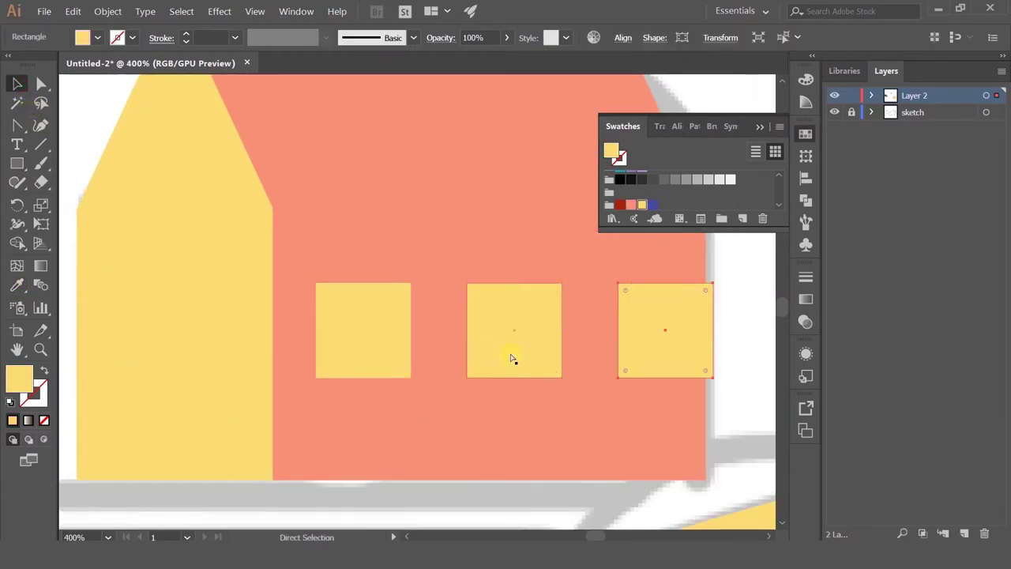
Scale the three windows down together so the row fits within the house's side wall
{"action": "left_click", "coordinate": [519, 347], "text": "shift"}
{"action": "left_click", "coordinate": [368, 328], "text": "shift"}
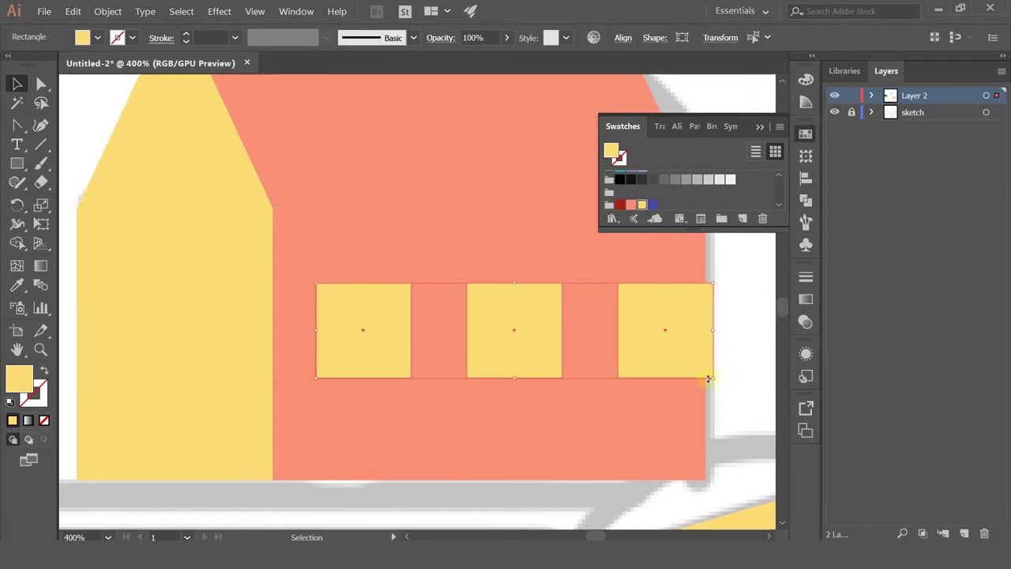
{"action": "left_click_drag", "start_coordinate": [712, 379], "coordinate": [671, 370]}
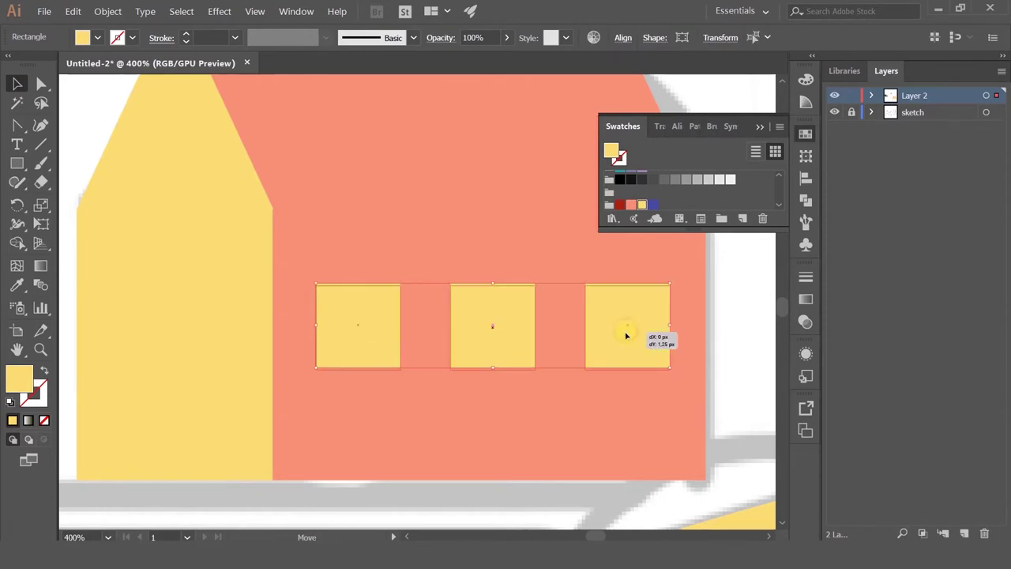
{"action": "scroll", "coordinate": [634, 339], "scroll_direction": "down", "scroll_amount": 5}
{"action": "left_click", "coordinate": [463, 282]}
{"action": "left_click_drag", "start_coordinate": [453, 272], "coordinate": [328, 238]}
{"action": "scroll", "coordinate": [534, 316], "scroll_direction": "up", "scroll_amount": 3}
Delete the middle window and reposition the remaining two so they sit evenly on the side wall
{"action": "left_click", "coordinate": [474, 286]}
{"action": "left_click", "coordinate": [429, 288]}
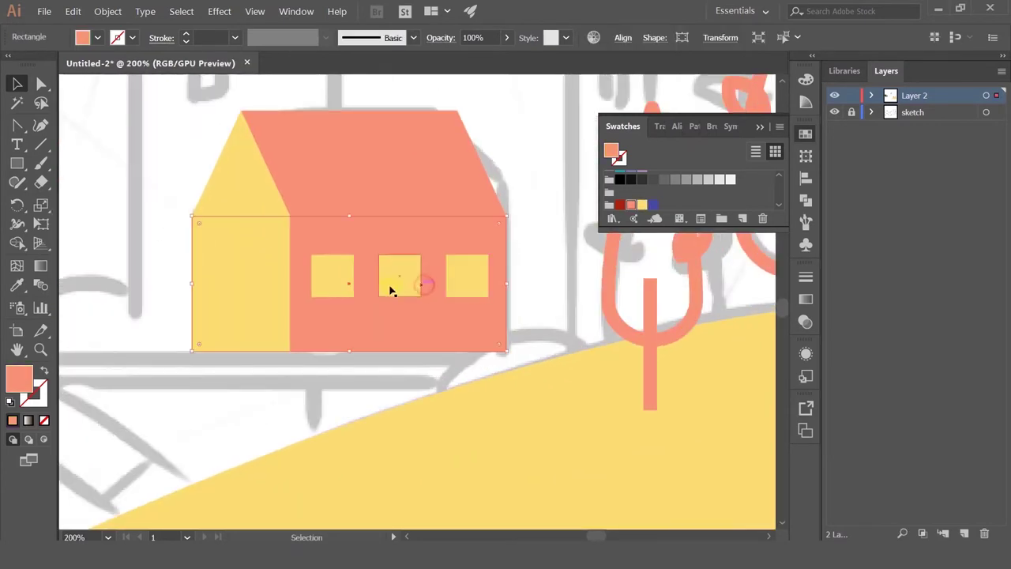
{"action": "left_click", "coordinate": [396, 293]}
{"action": "key", "text": "Delete"}
{"action": "left_click_drag", "start_coordinate": [338, 287], "coordinate": [359, 288]}
{"action": "left_click", "coordinate": [467, 283], "text": "shift"}
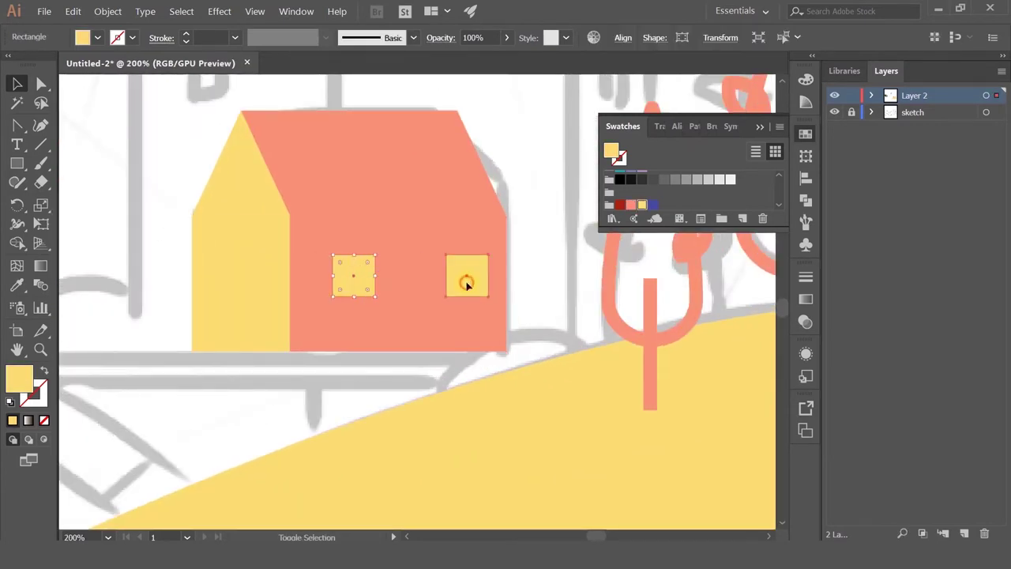
{"action": "left_click_drag", "start_coordinate": [463, 283], "coordinate": [452, 281]}
{"action": "left_click", "coordinate": [583, 304]}
Copy a window onto the yellow gable wall and fill the copy with coral sampled from the roof
{"action": "left_click_drag", "start_coordinate": [340, 276], "coordinate": [235, 281]}
{"action": "left_click", "coordinate": [17, 284]}
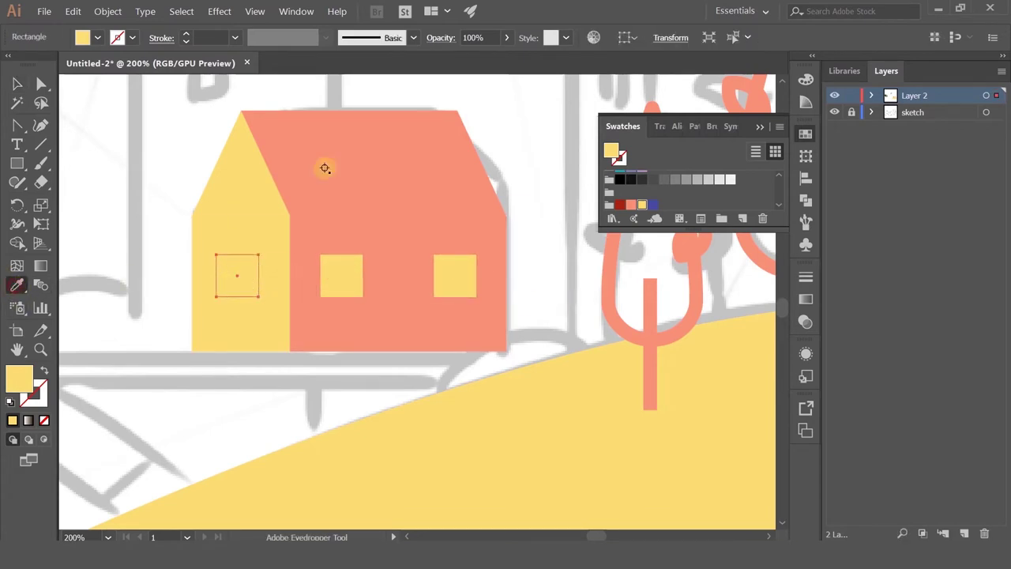
{"action": "left_click", "coordinate": [327, 166]}
{"action": "left_click", "coordinate": [17, 84]}
{"action": "left_click", "coordinate": [170, 207]}
{"action": "scroll", "coordinate": [174, 209], "scroll_direction": "down", "scroll_amount": 3}
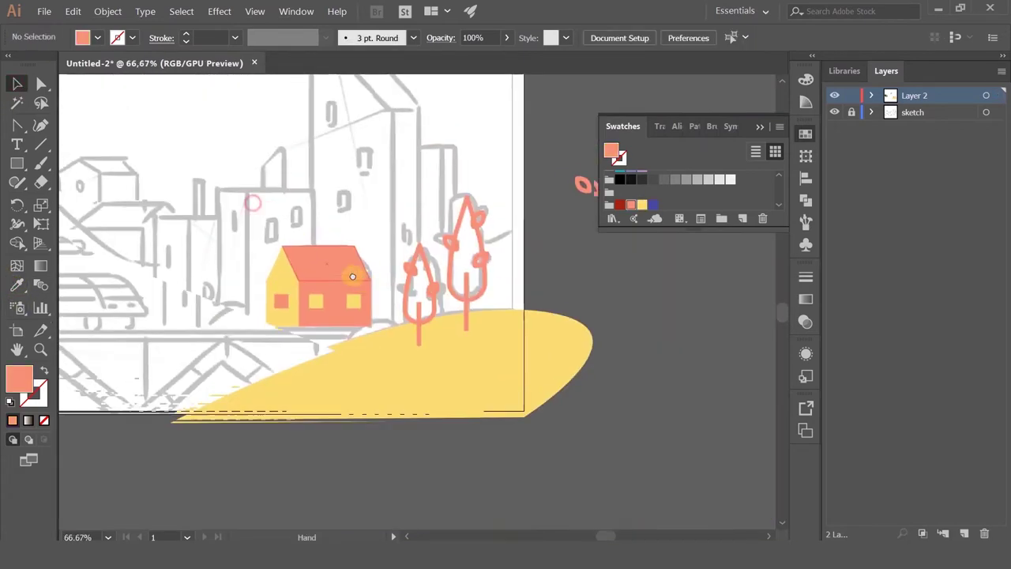
{"action": "scroll", "coordinate": [408, 273], "scroll_direction": "up", "scroll_amount": 3}
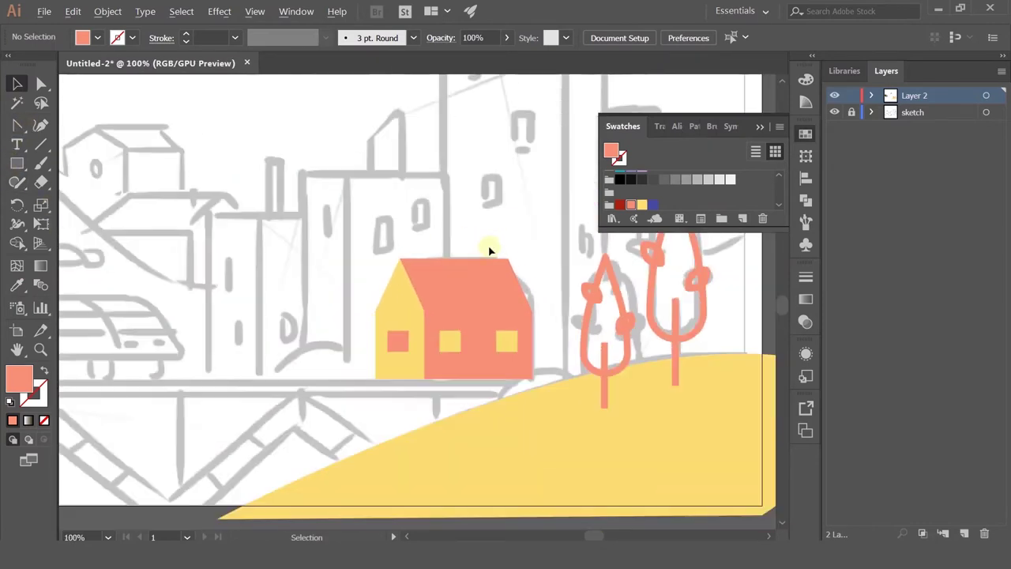
{"action": "scroll", "coordinate": [486, 248], "scroll_direction": "down", "scroll_amount": 2}
{"action": "scroll", "coordinate": [318, 306], "scroll_direction": "right", "scroll_amount": 1}
{"action": "scroll", "coordinate": [318, 306], "scroll_direction": "up", "scroll_amount": 4}
{"action": "scroll", "coordinate": [371, 330], "scroll_direction": "down", "scroll_amount": 4}
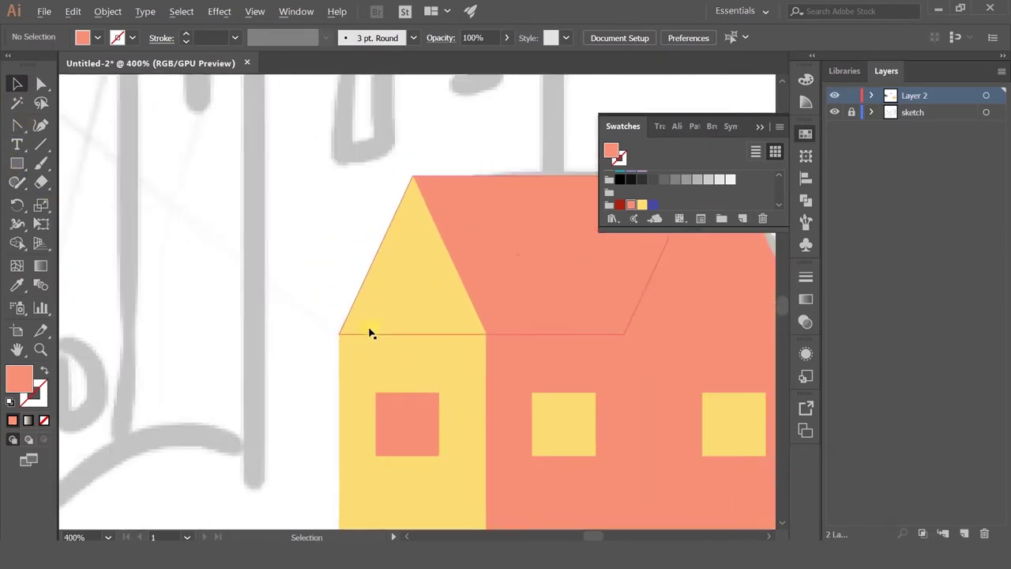
{"action": "left_click_drag", "start_coordinate": [392, 248], "coordinate": [343, 215]}
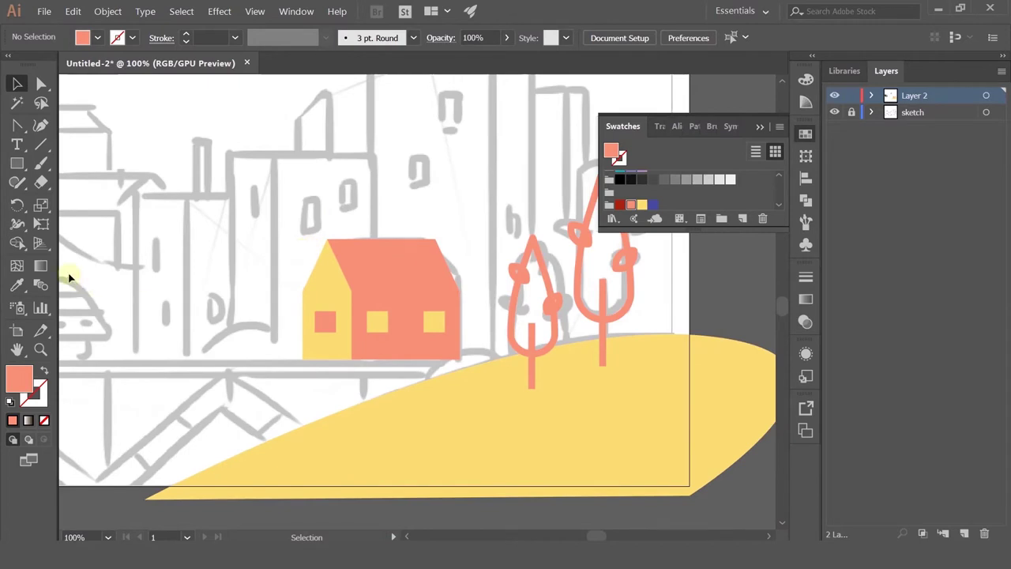
Draw a tall coral rectangle over the sketched building beside the house and send it behind the house
{"action": "scroll", "coordinate": [89, 226], "scroll_direction": "up", "scroll_amount": 3}
{"action": "left_click", "coordinate": [17, 163]}
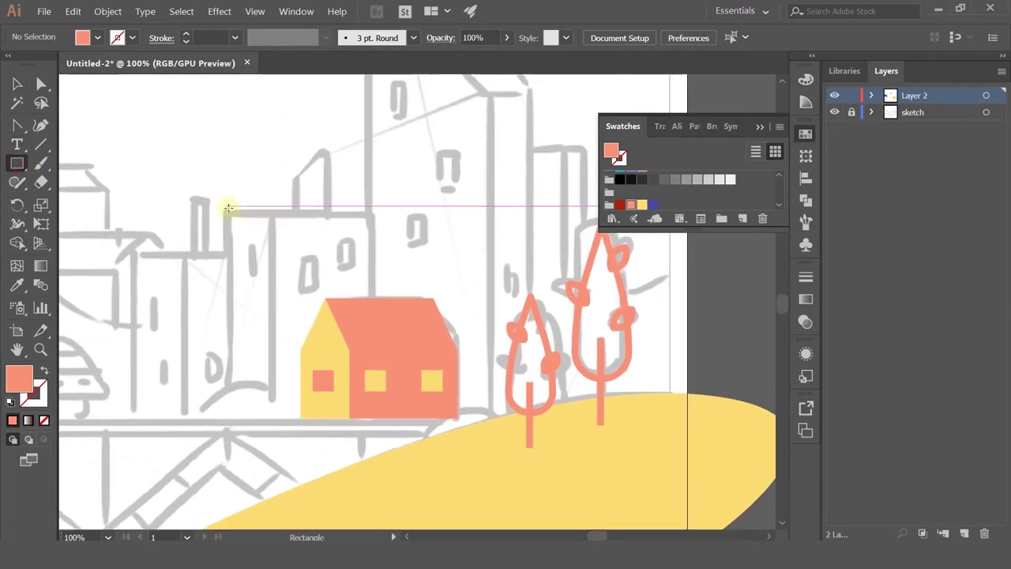
{"action": "left_click_drag", "start_coordinate": [228, 208], "coordinate": [373, 419]}
{"action": "left_click", "coordinate": [17, 84]}
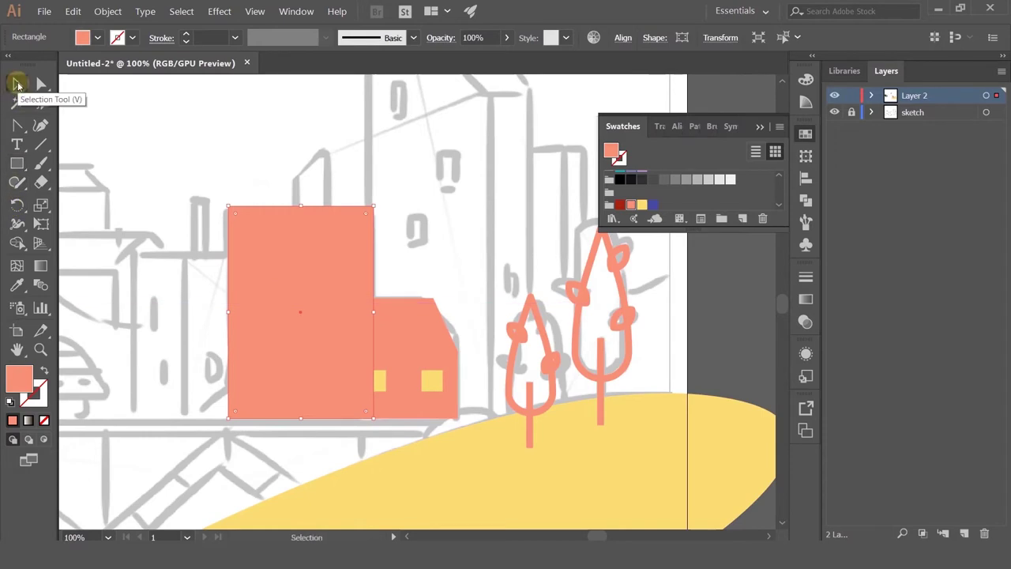
{"action": "key", "text": "ctrl+shift+bracketleft"}
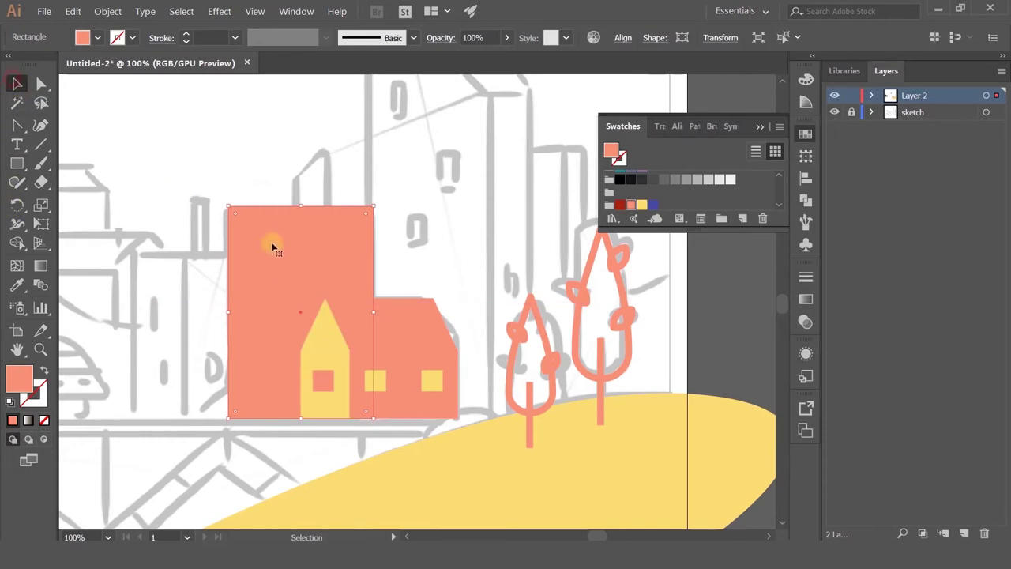
Duplicate the building rectangle in place, narrow the copy to a strip along its left edge, and fill it with the gable's yellow
{"action": "key", "text": "ctrl+bracketleft"}
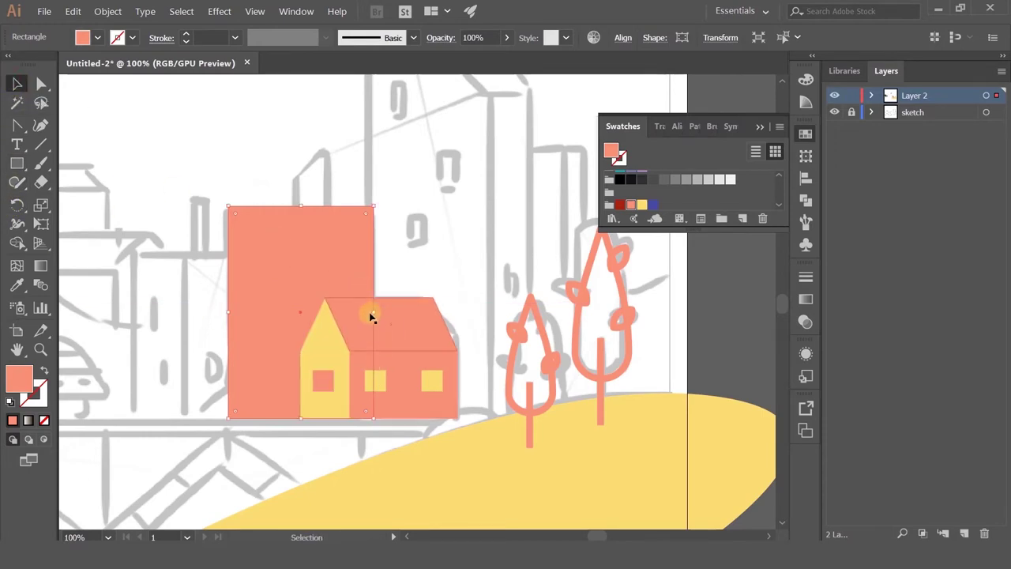
{"action": "left_click_drag", "start_coordinate": [375, 313], "coordinate": [264, 318]}
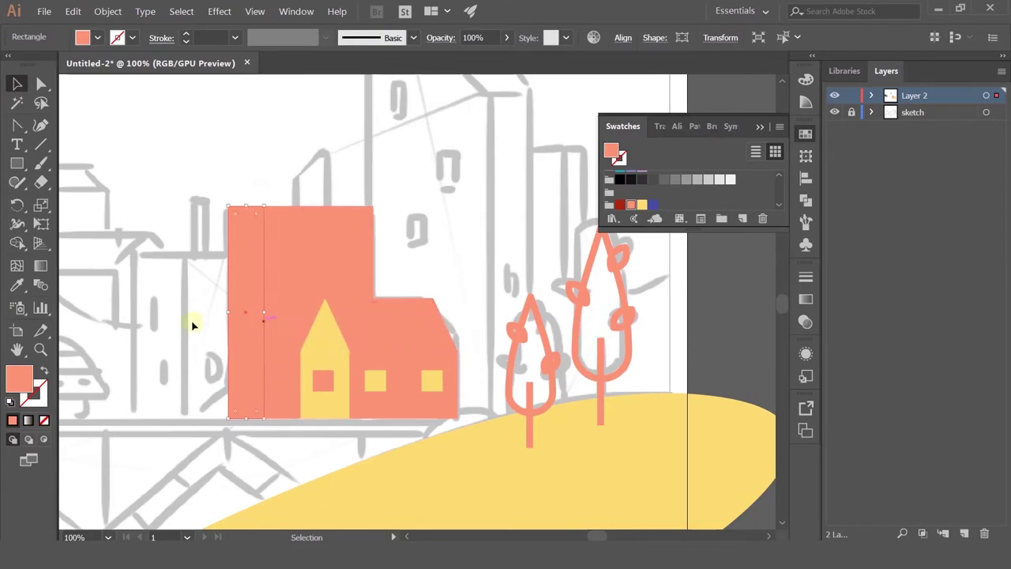
{"action": "left_click", "coordinate": [17, 288]}
{"action": "left_click", "coordinate": [319, 334]}
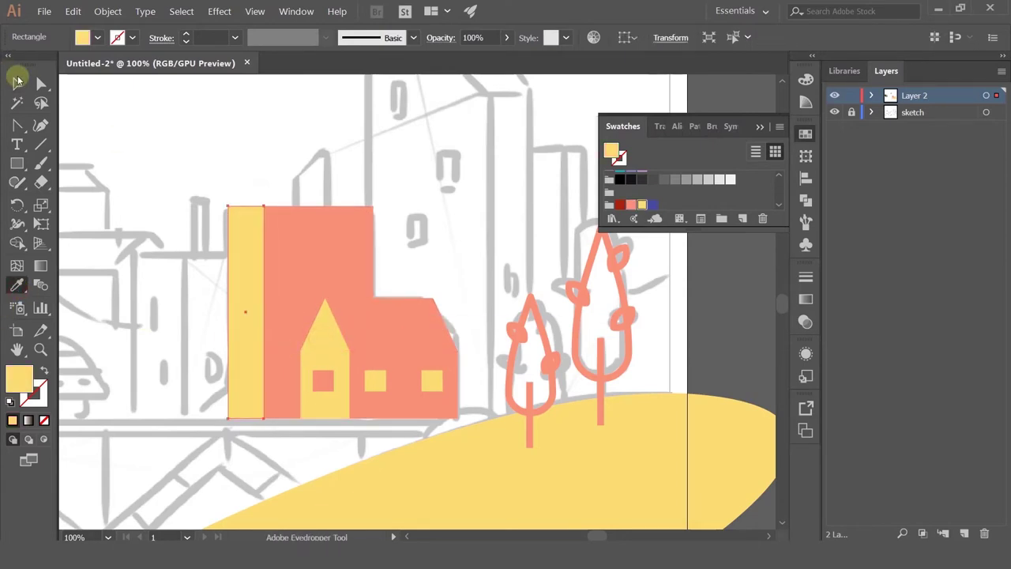
{"action": "left_click", "coordinate": [17, 83]}
{"action": "left_click", "coordinate": [123, 173]}
Swap the coral outlines of both tree crowns and their selected leaves to solid coral fills
{"action": "scroll", "coordinate": [289, 236], "scroll_direction": "down", "scroll_amount": 2}
{"action": "scroll", "coordinate": [289, 236], "scroll_direction": "up", "scroll_amount": 3}
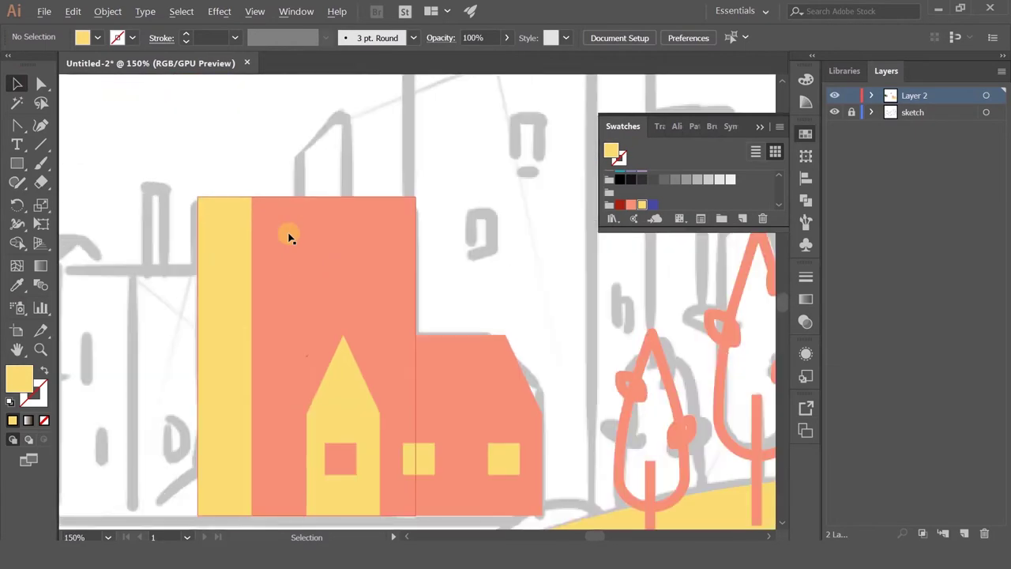
{"action": "scroll", "coordinate": [289, 236], "scroll_direction": "down", "scroll_amount": 5}
{"action": "scroll", "coordinate": [184, 198], "scroll_direction": "up", "scroll_amount": 2}
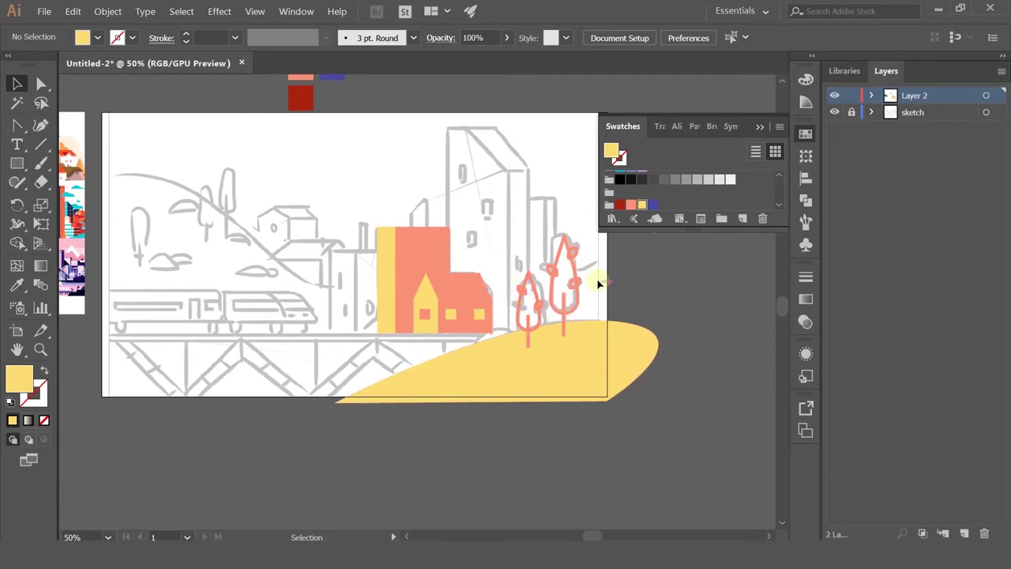
{"action": "left_click", "coordinate": [549, 290]}
{"action": "scroll", "coordinate": [575, 298], "scroll_direction": "up", "scroll_amount": 3}
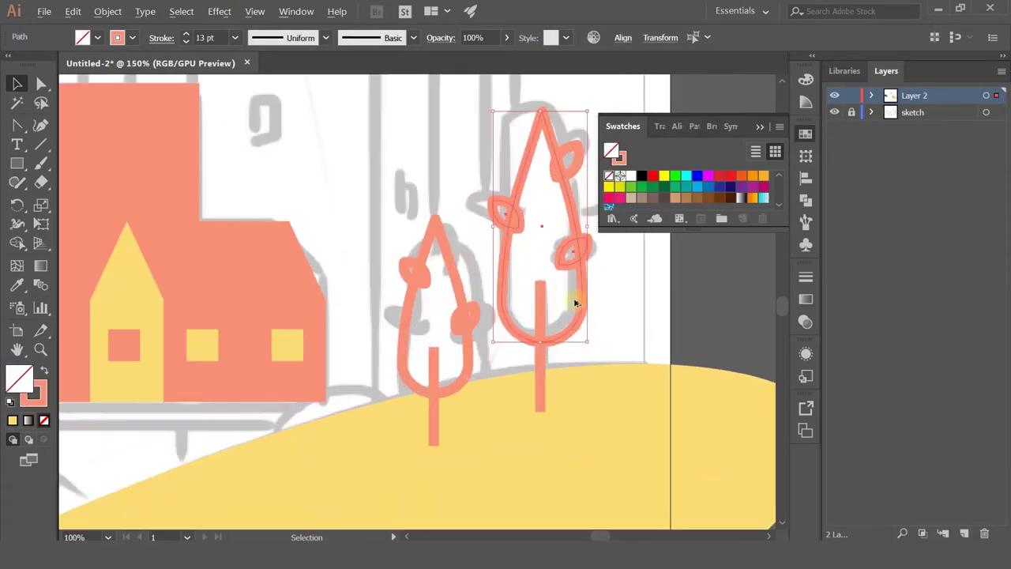
{"action": "left_click", "coordinate": [469, 320], "text": "shift"}
{"action": "left_click", "coordinate": [43, 373]}
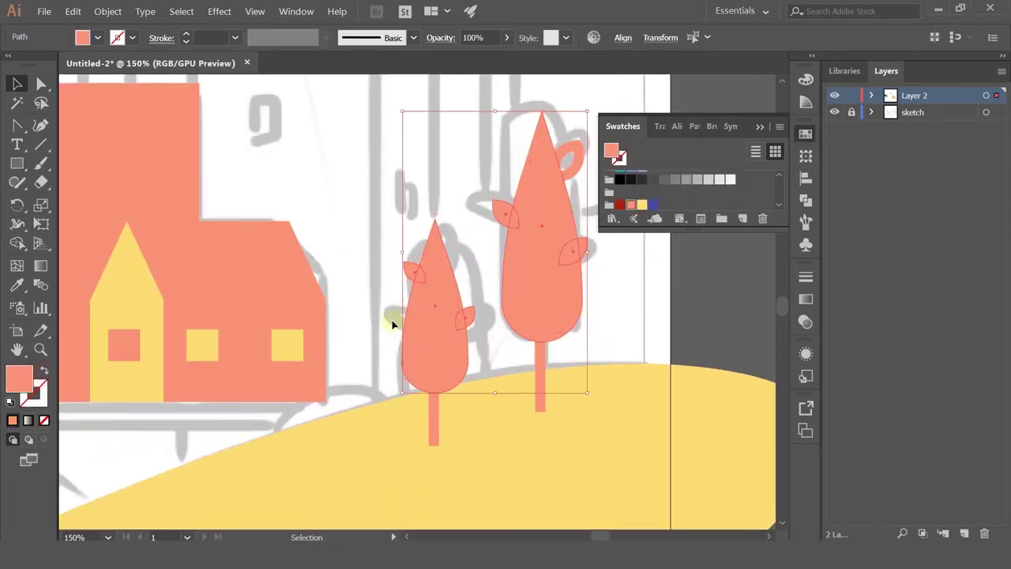
Swap the outline of the taller tree's remaining upper leaf to a solid coral fill
{"action": "scroll", "coordinate": [549, 316], "scroll_direction": "down", "scroll_amount": 2}
{"action": "scroll", "coordinate": [439, 235], "scroll_direction": "up", "scroll_amount": 3}
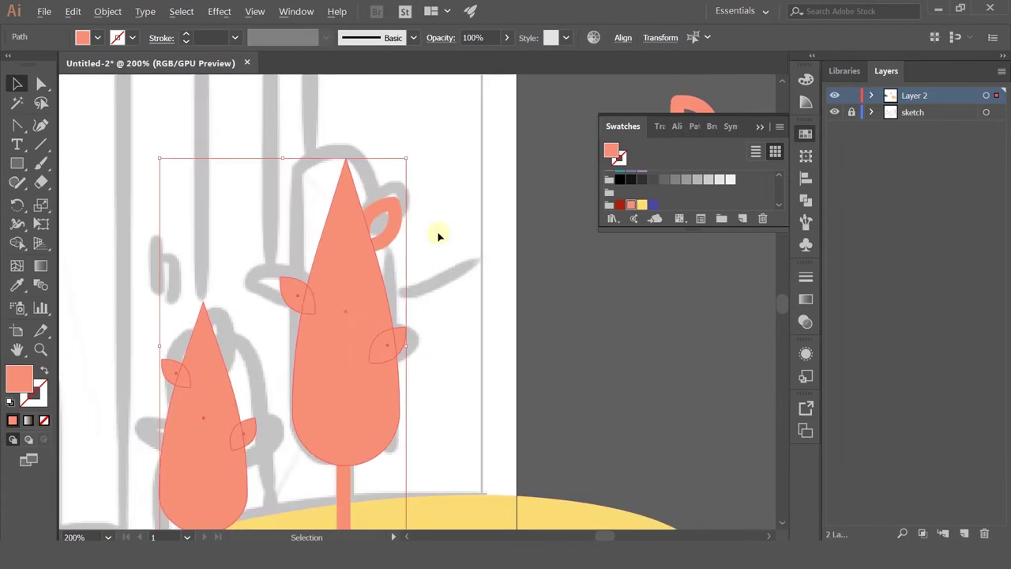
{"action": "left_click", "coordinate": [387, 241]}
{"action": "left_click", "coordinate": [45, 372]}
Select all five leaves on the two trees and fill them with yellow sampled from the hill
{"action": "scroll", "coordinate": [345, 284], "scroll_direction": "down", "scroll_amount": 1}
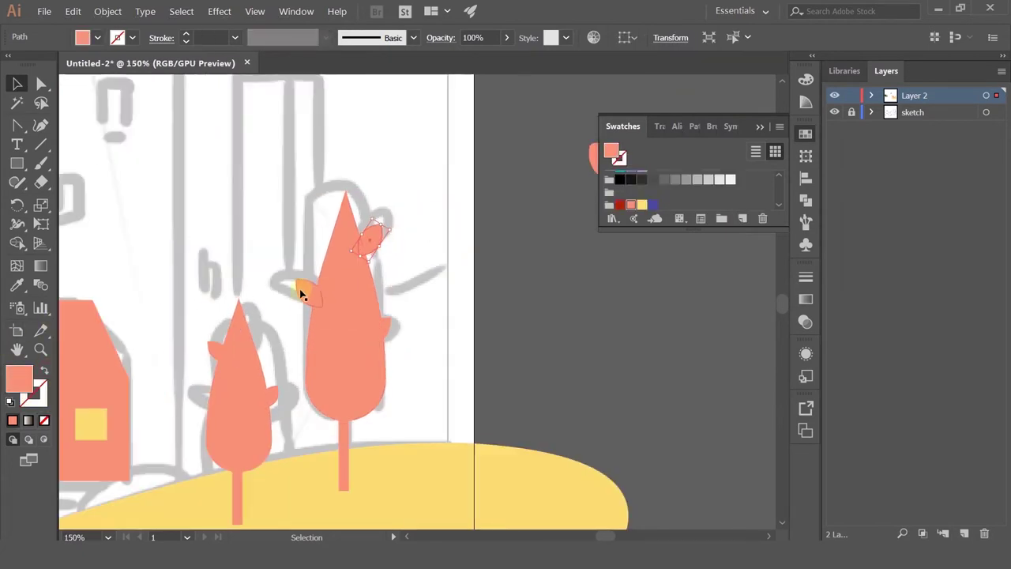
{"action": "left_click", "coordinate": [303, 292], "text": "shift"}
{"action": "left_click", "coordinate": [214, 357], "text": "shift"}
{"action": "left_click", "coordinate": [271, 395], "text": "shift"}
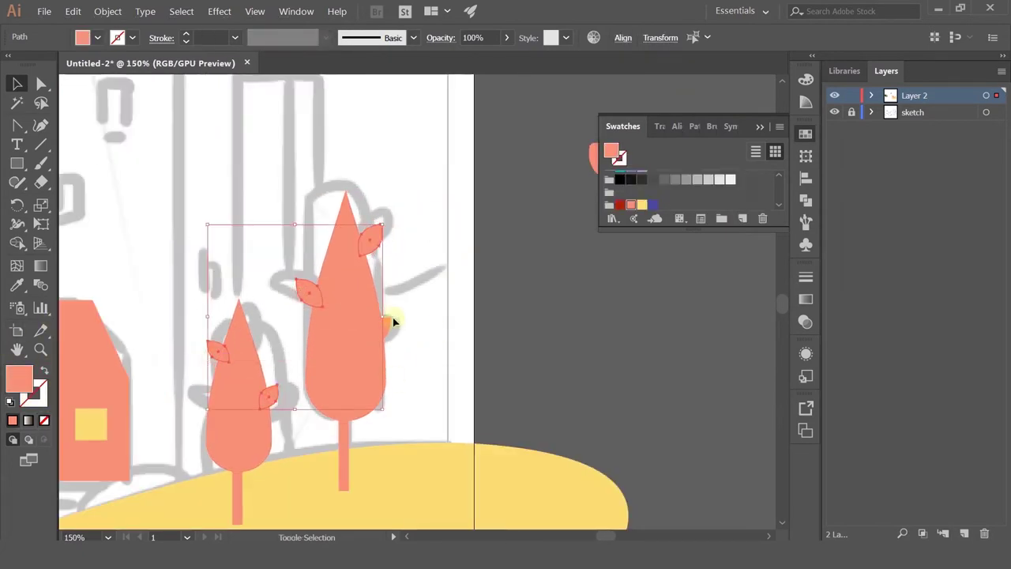
{"action": "left_click_drag", "start_coordinate": [387, 330], "coordinate": [380, 329]}
{"action": "key", "text": "i"}
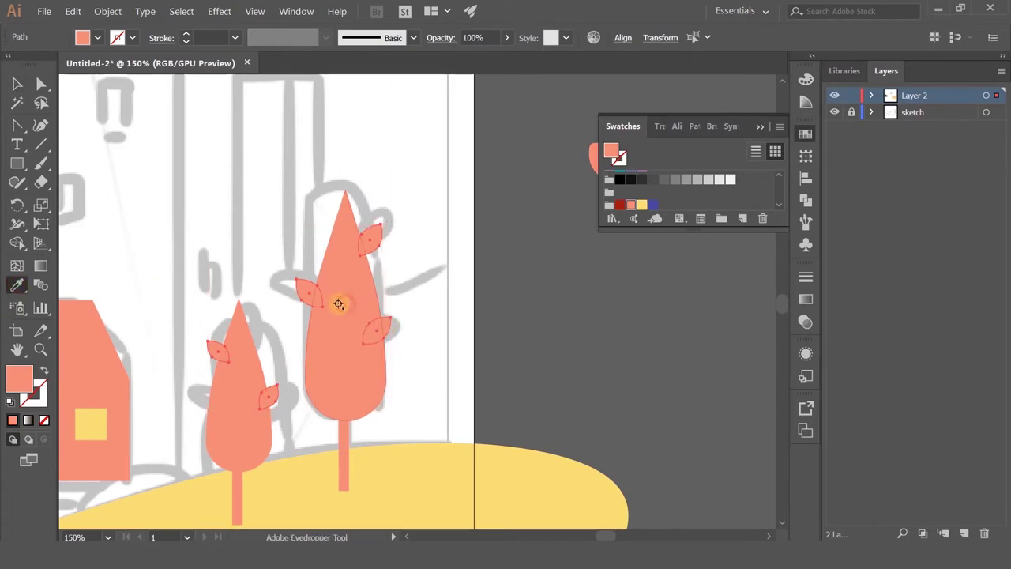
{"action": "left_click", "coordinate": [443, 471]}
{"action": "left_click", "coordinate": [16, 83]}
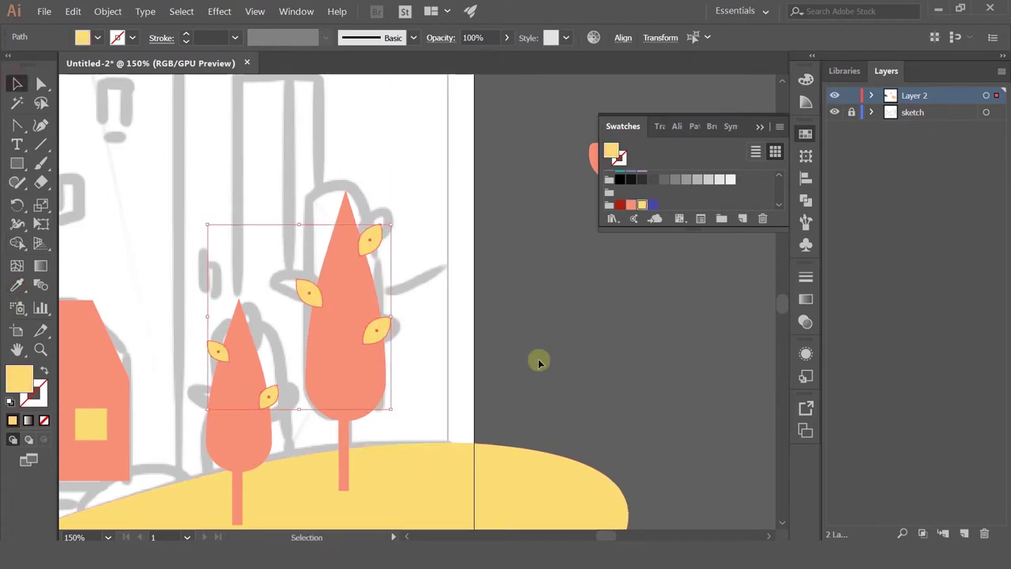
{"action": "left_click", "coordinate": [429, 361]}
{"action": "key", "text": "ctrl+minus"}
{"action": "key", "text": "ctrl+minus"}
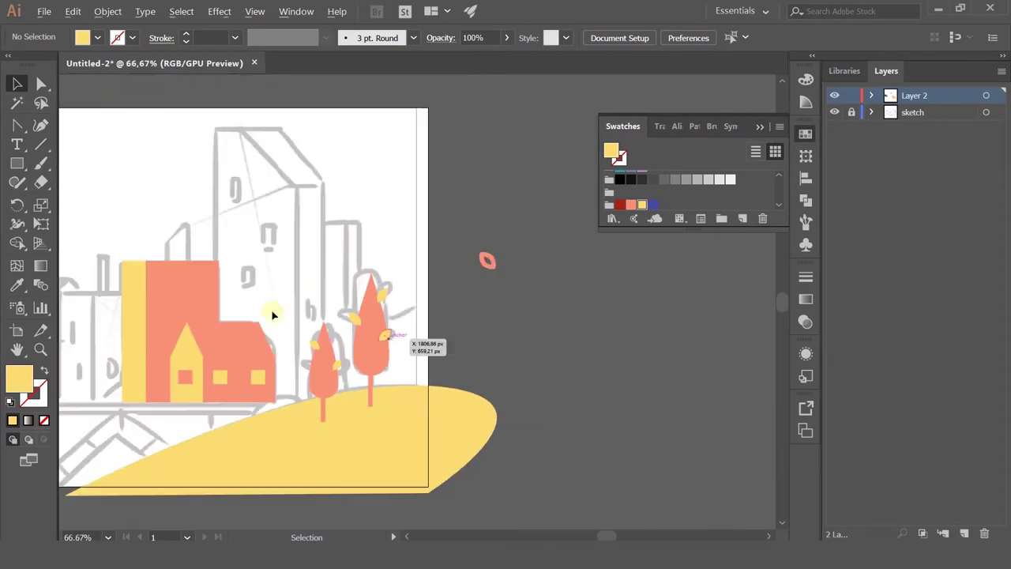
{"action": "left_click_drag", "start_coordinate": [271, 317], "coordinate": [462, 303]}
{"action": "scroll", "coordinate": [580, 390], "scroll_direction": "down", "scroll_amount": 1}
{"action": "scroll", "coordinate": [581, 390], "scroll_direction": "up", "scroll_amount": 3}
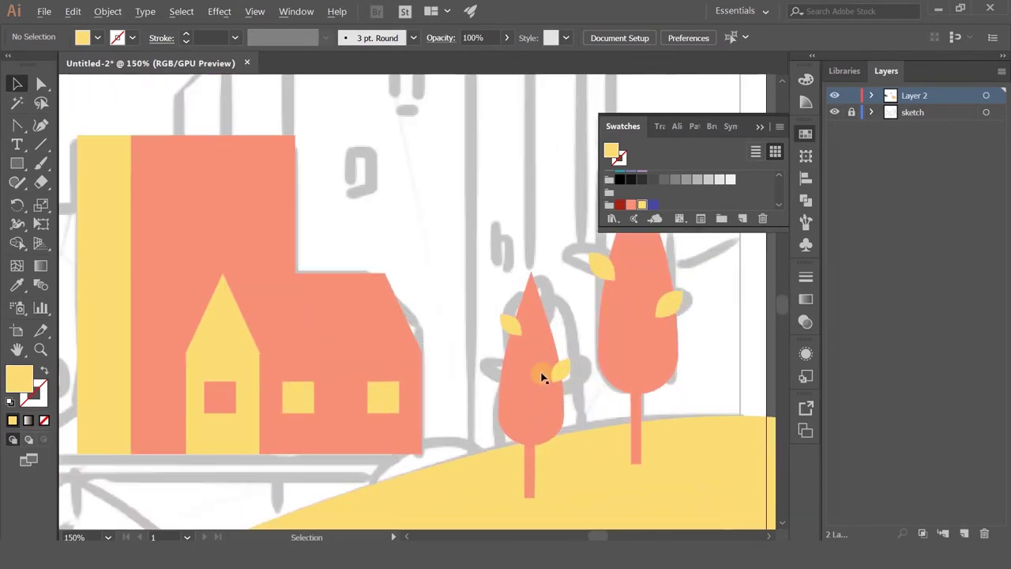
{"action": "scroll", "coordinate": [549, 382], "scroll_direction": "down", "scroll_amount": 3}
Round the pointed tops of both tree crowns by pulling their live corners inward together
{"action": "scroll", "coordinate": [553, 385], "scroll_direction": "up", "scroll_amount": 4}
{"action": "left_click", "coordinate": [508, 334]}
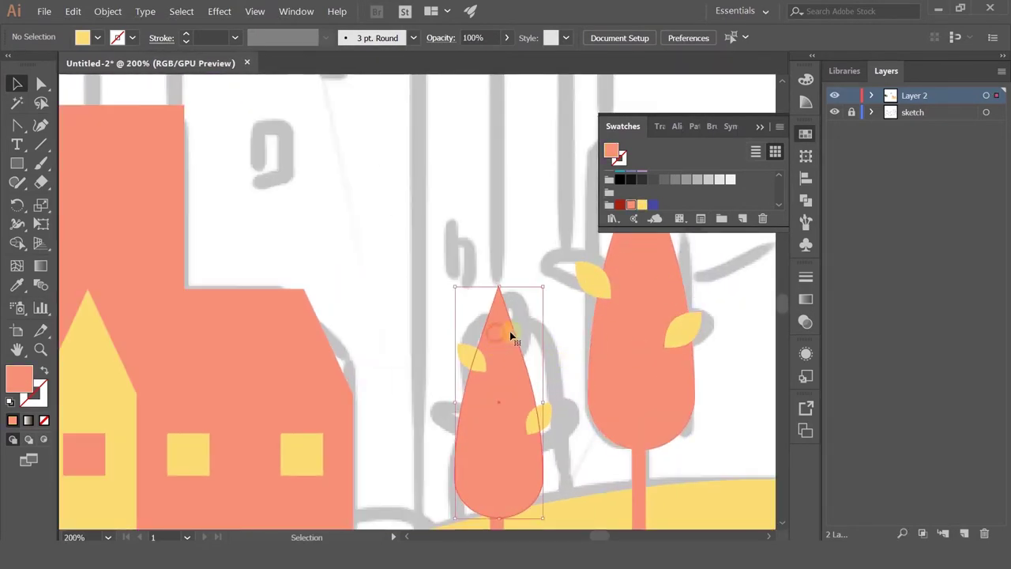
{"action": "left_click", "coordinate": [41, 83]}
{"action": "left_click_drag", "start_coordinate": [485, 215], "coordinate": [248, 247]}
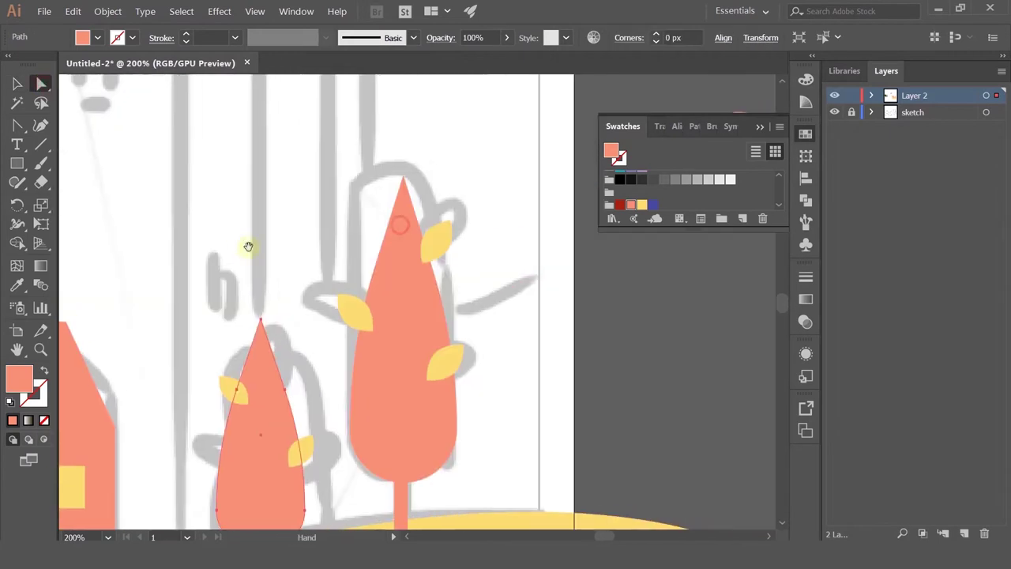
{"action": "left_click", "coordinate": [403, 180]}
{"action": "left_click_drag", "start_coordinate": [403, 191], "coordinate": [403, 322]}
{"action": "scroll", "coordinate": [344, 221], "scroll_direction": "down", "scroll_amount": 2}
{"action": "scroll", "coordinate": [356, 239], "scroll_direction": "up", "scroll_amount": 2}
{"action": "left_click", "coordinate": [413, 140]}
{"action": "scroll", "coordinate": [419, 224], "scroll_direction": "down", "scroll_amount": 4}
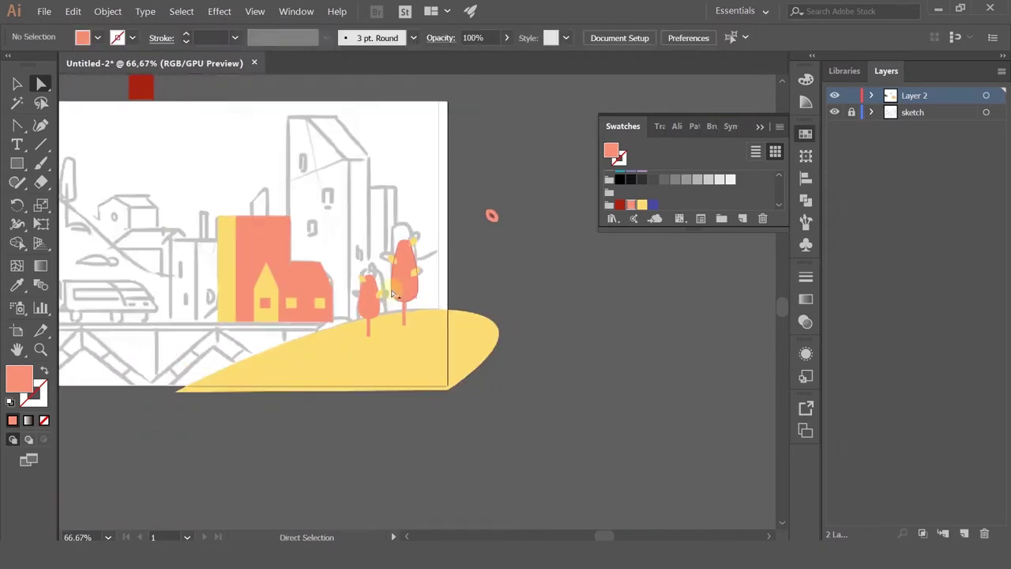
Try to round the outer tip of the shorter tree's upper yellow leaf using its live corner
{"action": "scroll", "coordinate": [392, 294], "scroll_direction": "up", "scroll_amount": 3}
{"action": "left_click", "coordinate": [17, 82]}
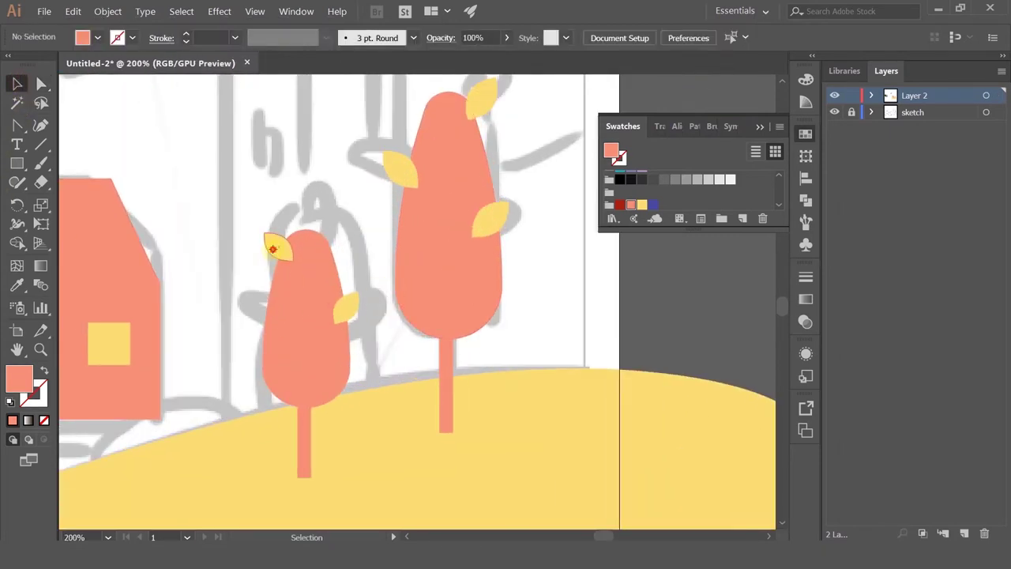
{"action": "left_click", "coordinate": [273, 250]}
{"action": "scroll", "coordinate": [219, 246], "scroll_direction": "up", "scroll_amount": 2}
{"action": "key", "text": "a"}
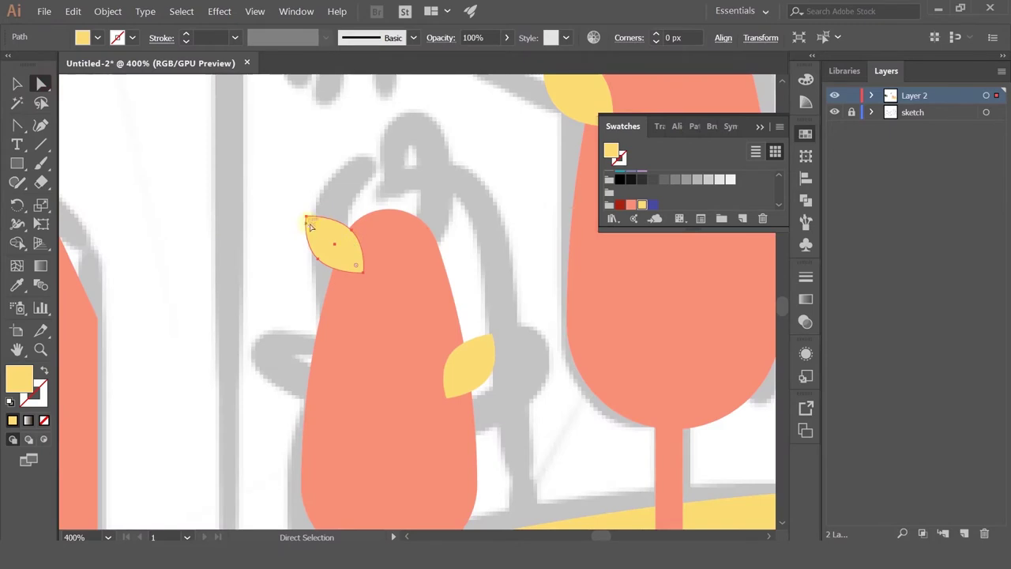
{"action": "mouse_move", "coordinate": [310, 225]}
{"action": "left_mouse_down"}
{"action": "mouse_move", "coordinate": [332, 243]}
{"action": "mouse_move", "coordinate": [320, 236]}
{"action": "left_mouse_up"}
{"action": "left_click", "coordinate": [339, 203]}
{"action": "scroll", "coordinate": [423, 187], "scroll_direction": "down", "scroll_amount": 2}
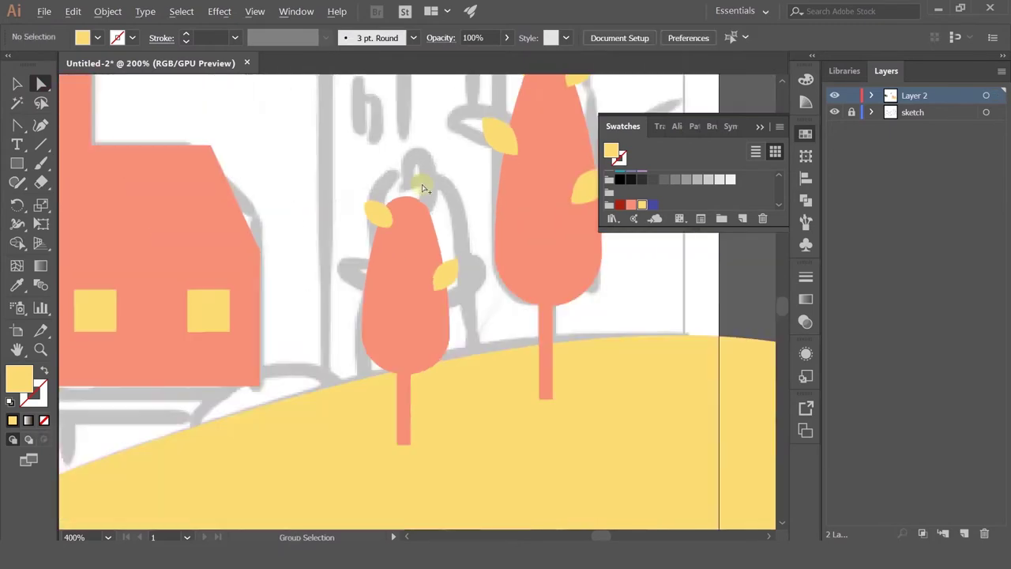
{"action": "scroll", "coordinate": [422, 184], "scroll_direction": "down", "scroll_amount": 1}
{"action": "key", "text": "ctrl+z"}
Draw a thin rectangle across the yellow side strip of the tall building, a little below its top
{"action": "scroll", "coordinate": [422, 182], "scroll_direction": "down", "scroll_amount": 2}
{"action": "left_click", "coordinate": [394, 148]}
{"action": "left_click_drag", "start_coordinate": [414, 162], "coordinate": [461, 204]}
{"action": "scroll", "coordinate": [524, 212], "scroll_direction": "down", "scroll_amount": 1}
{"action": "left_click_drag", "start_coordinate": [429, 158], "coordinate": [479, 214]}
{"action": "left_click", "coordinate": [14, 80]}
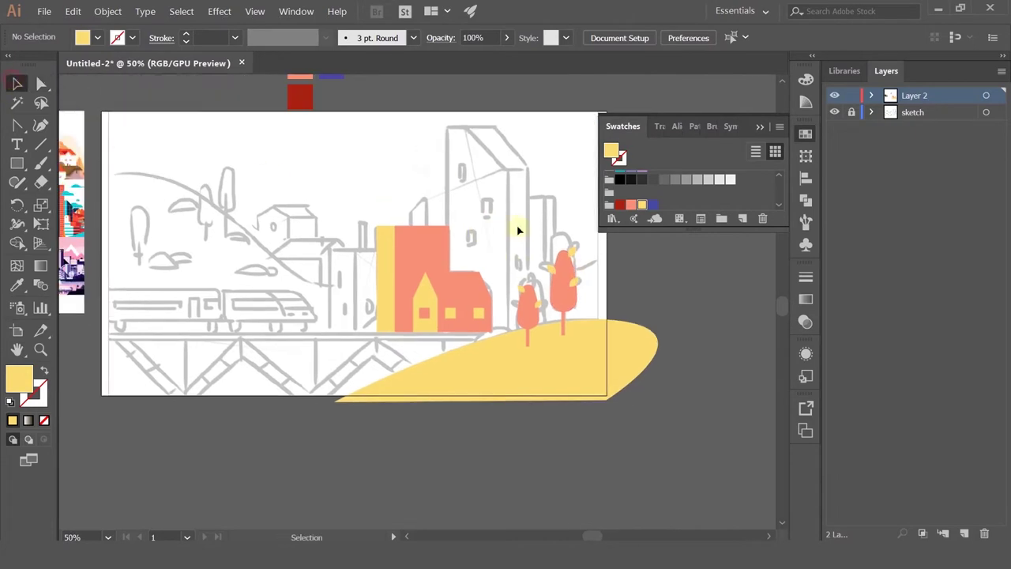
{"action": "scroll", "coordinate": [517, 237], "scroll_direction": "up", "scroll_amount": 3}
{"action": "left_click_drag", "start_coordinate": [374, 247], "coordinate": [587, 207]}
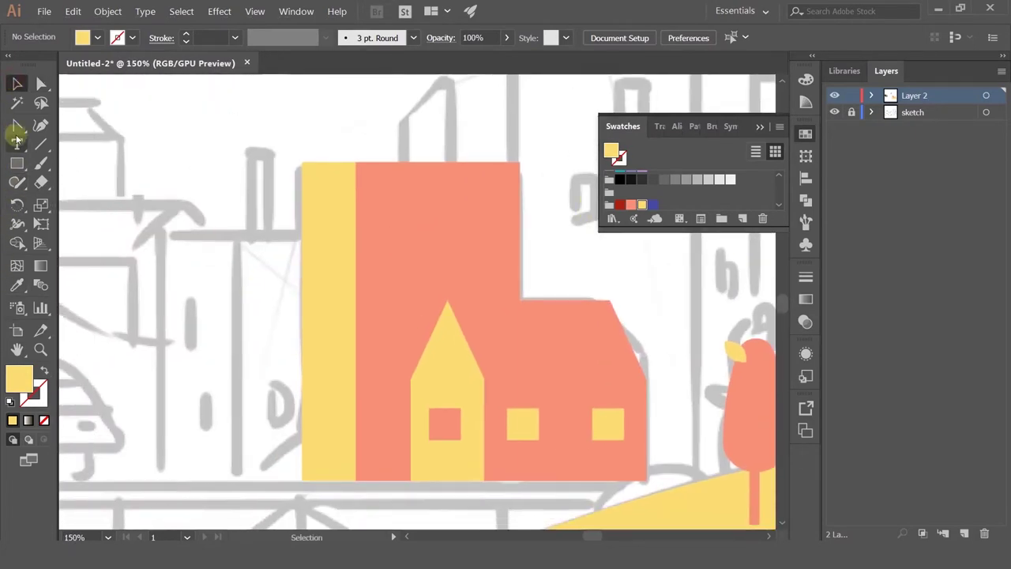
{"action": "left_click", "coordinate": [16, 164]}
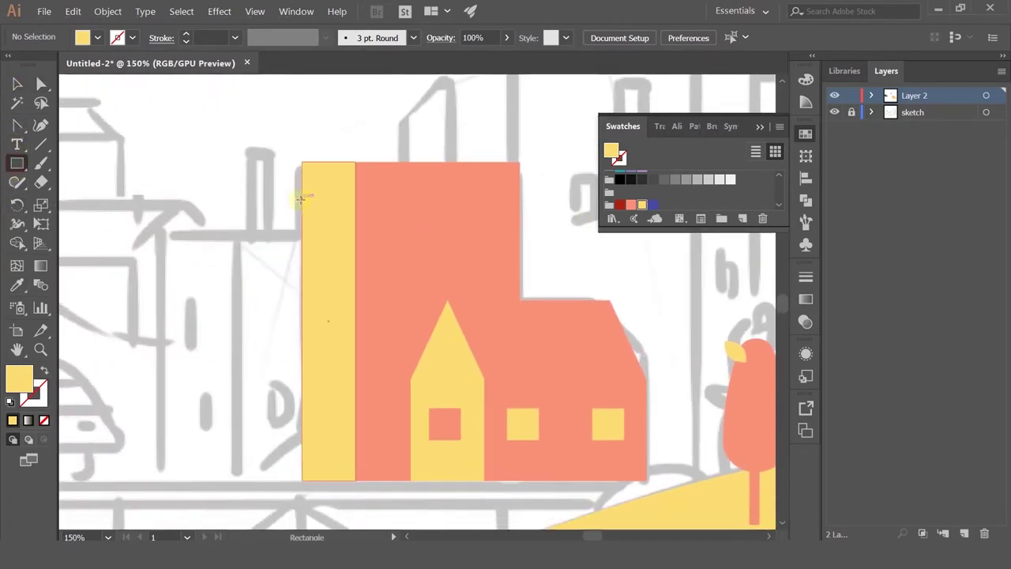
{"action": "left_click_drag", "start_coordinate": [302, 199], "coordinate": [520, 210]}
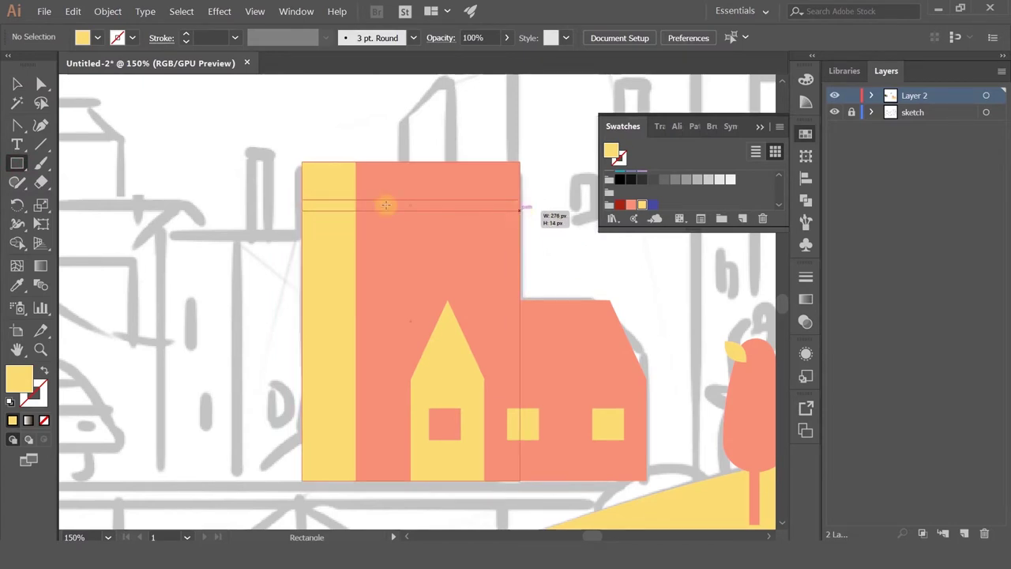
{"action": "left_click_drag", "start_coordinate": [386, 204], "coordinate": [357, 217]}
Fill the thin band with coral sampled from the tall building's facade
{"action": "left_click", "coordinate": [16, 84]}
{"action": "left_click", "coordinate": [17, 285]}
{"action": "left_click", "coordinate": [437, 221]}
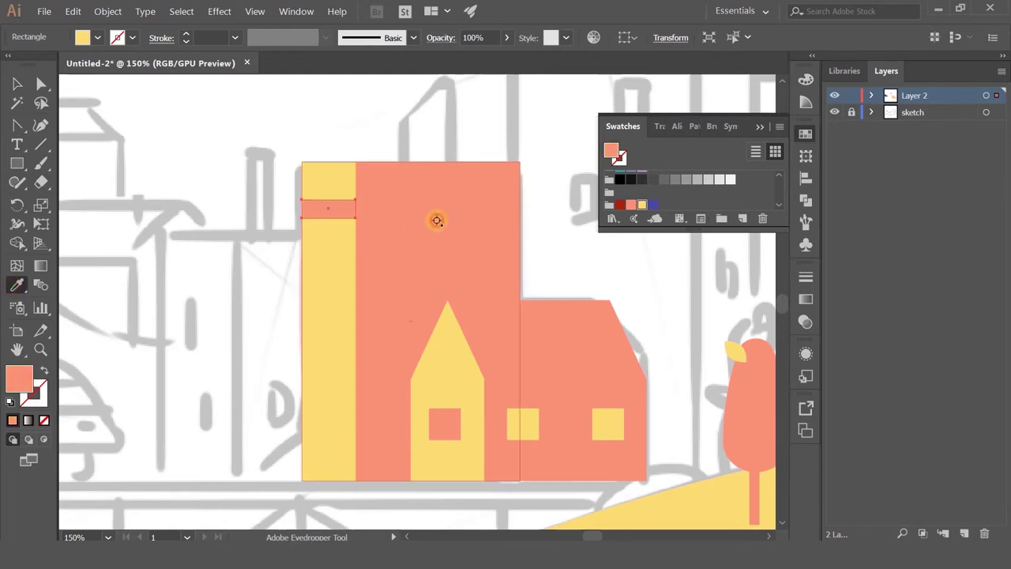
Copy the coral band straight down the yellow strip and repeat the duplication to make five evenly spaced bands
{"action": "key", "text": "ctrl+0"}
{"action": "key", "text": "ctrl+1"}
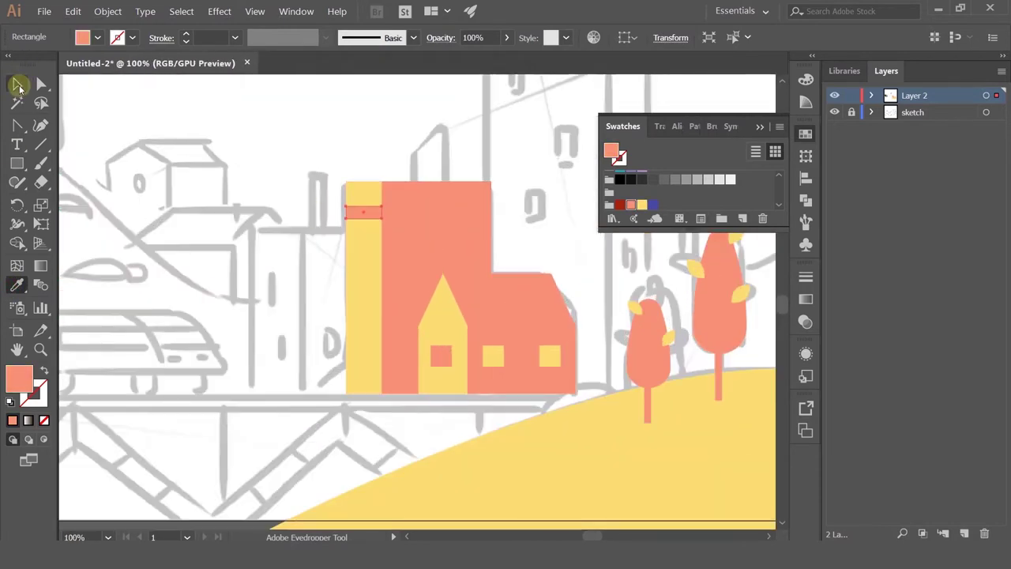
{"action": "scroll", "coordinate": [333, 208], "scroll_direction": "up", "scroll_amount": 2}
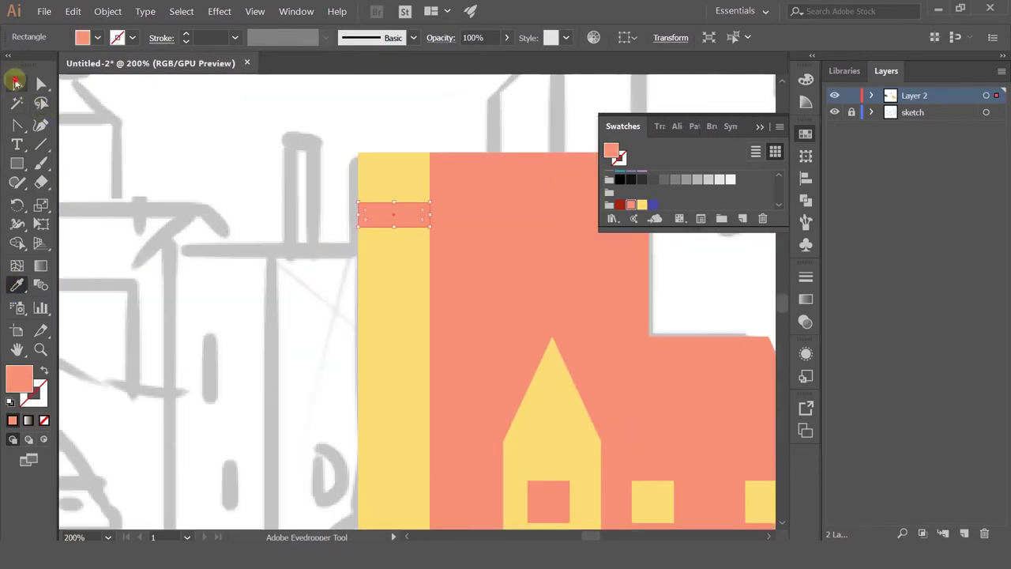
{"action": "key", "text": "v"}
{"action": "left_click_drag", "start_coordinate": [407, 216], "coordinate": [419, 293]}
{"action": "scroll", "coordinate": [417, 296], "scroll_direction": "down", "scroll_amount": 1}
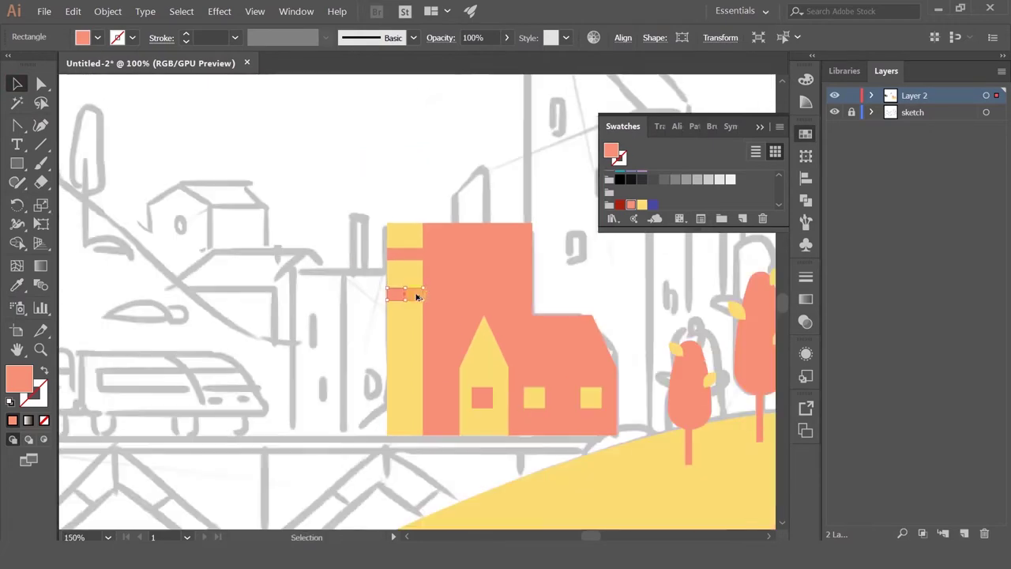
{"action": "key", "text": "ctrl+d"}
{"action": "key", "text": "ctrl+d"}
{"action": "key", "text": "ctrl+d"}
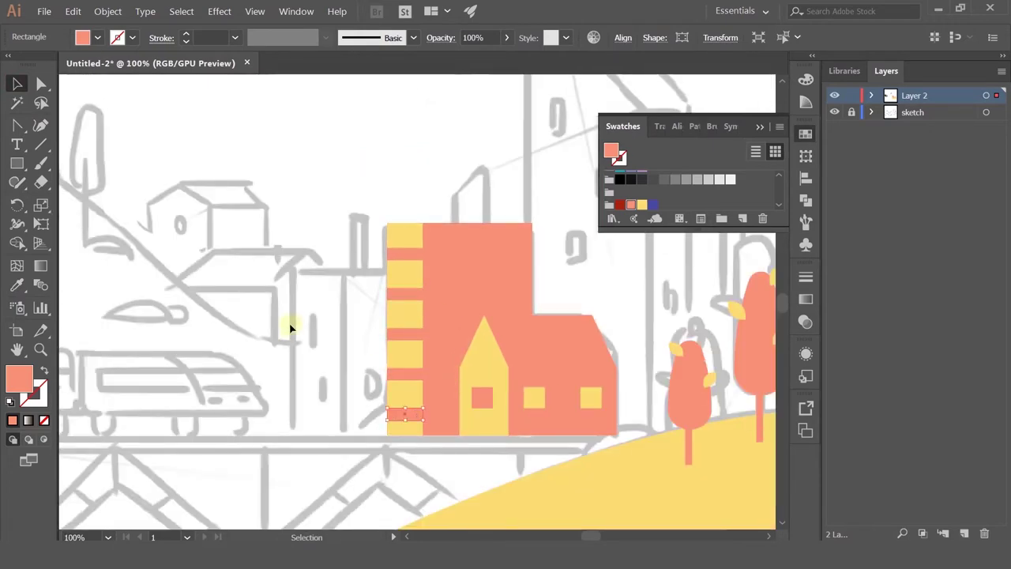
{"action": "key", "text": "ctrl+z"}
{"action": "key", "text": "a"}
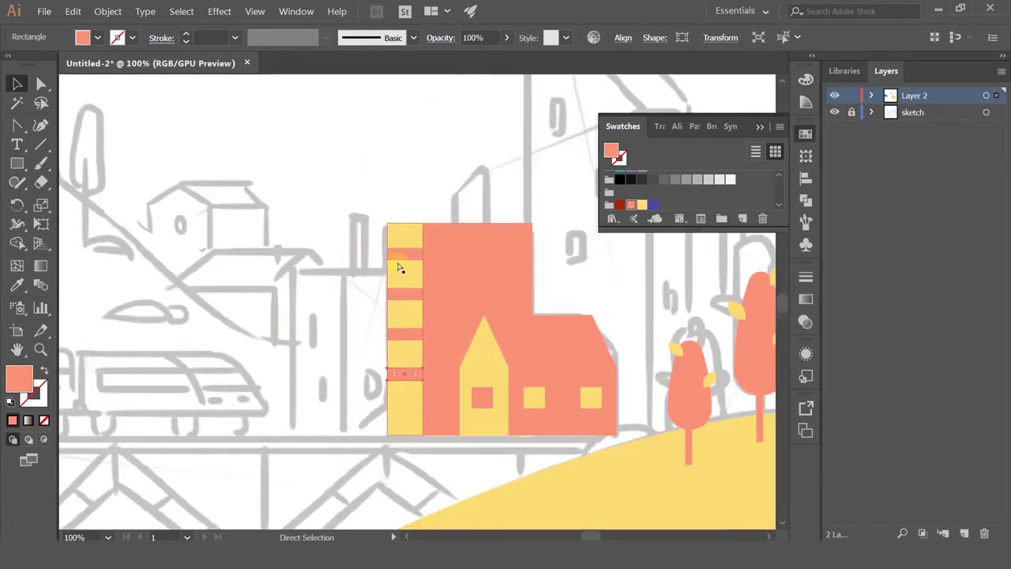
{"action": "key", "text": "ctrl+d"}
Select all the coral bands on the yellow strip and move them up slightly together
{"action": "left_click", "coordinate": [409, 375], "text": "shift"}
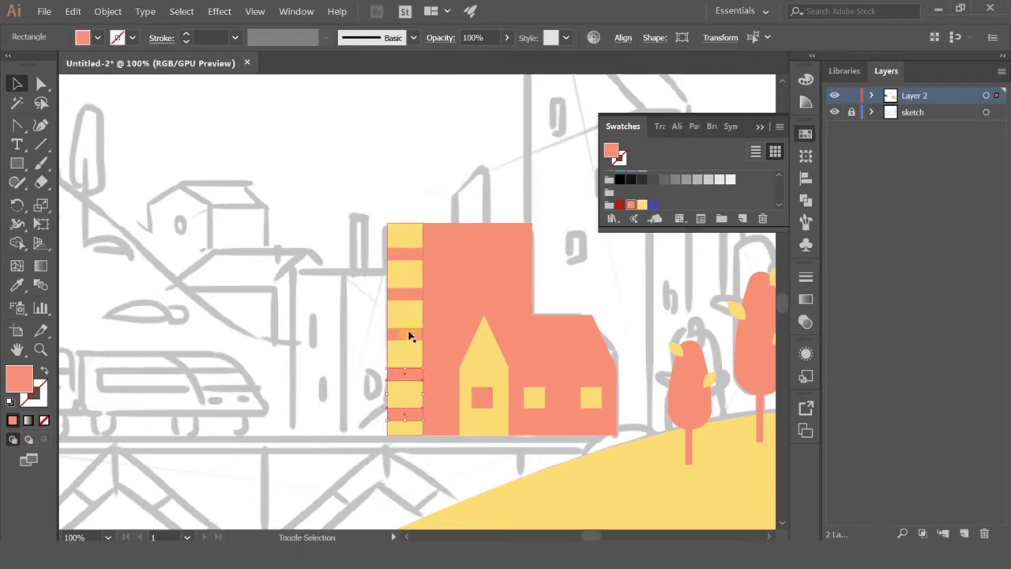
{"action": "left_click", "coordinate": [409, 332], "text": "shift"}
{"action": "key", "text": "ctrl+d"}
{"action": "left_click_drag", "start_coordinate": [406, 256], "coordinate": [406, 250]}
{"action": "left_click", "coordinate": [352, 248]}
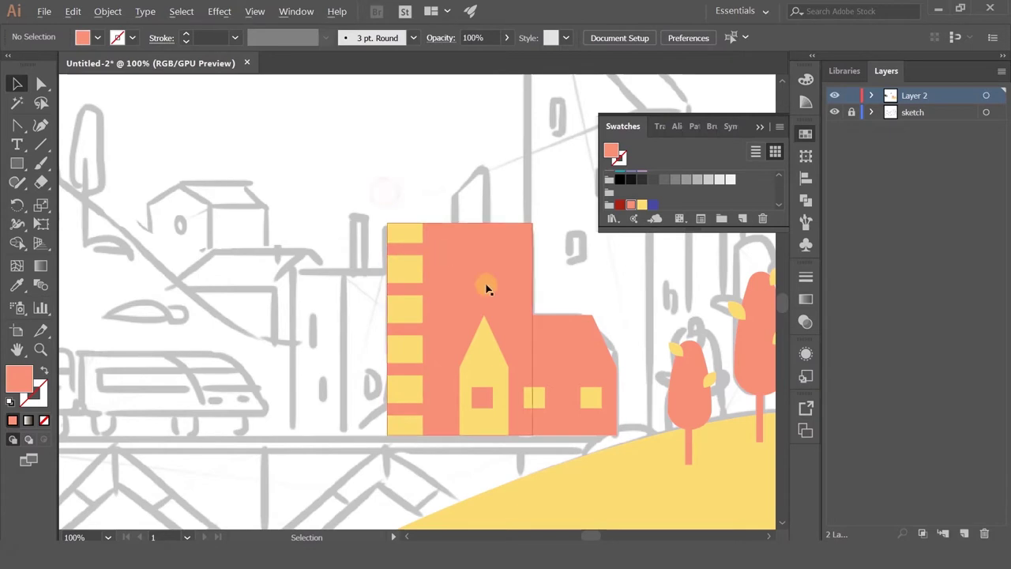
Draw an upright window on the coral facade level with the second yellow block, and fill it with sampled yellow
{"action": "scroll", "coordinate": [485, 287], "scroll_direction": "up", "scroll_amount": 2}
{"action": "key", "text": "m"}
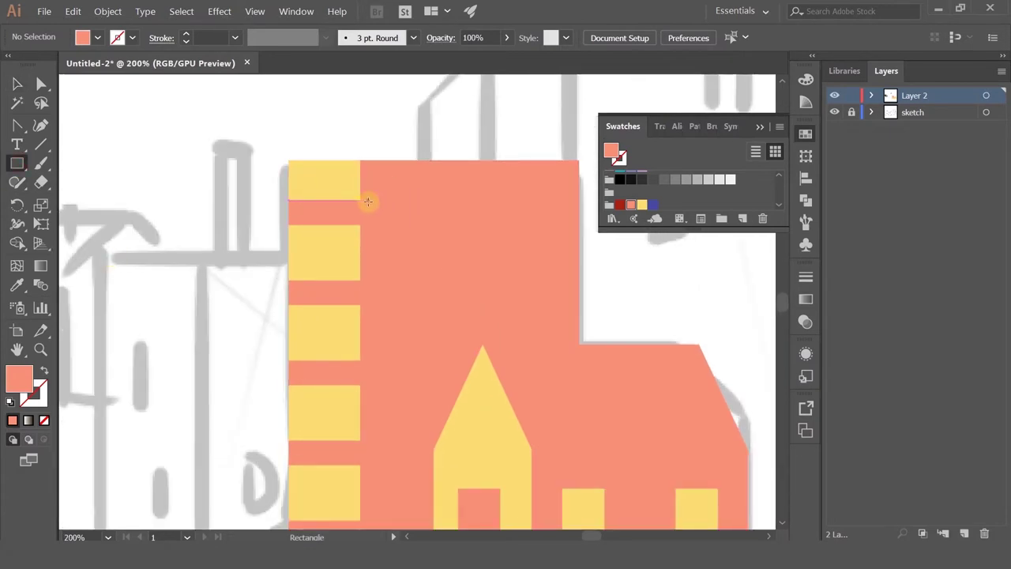
{"action": "left_click_drag", "start_coordinate": [368, 202], "coordinate": [386, 279]}
{"action": "key", "text": "v"}
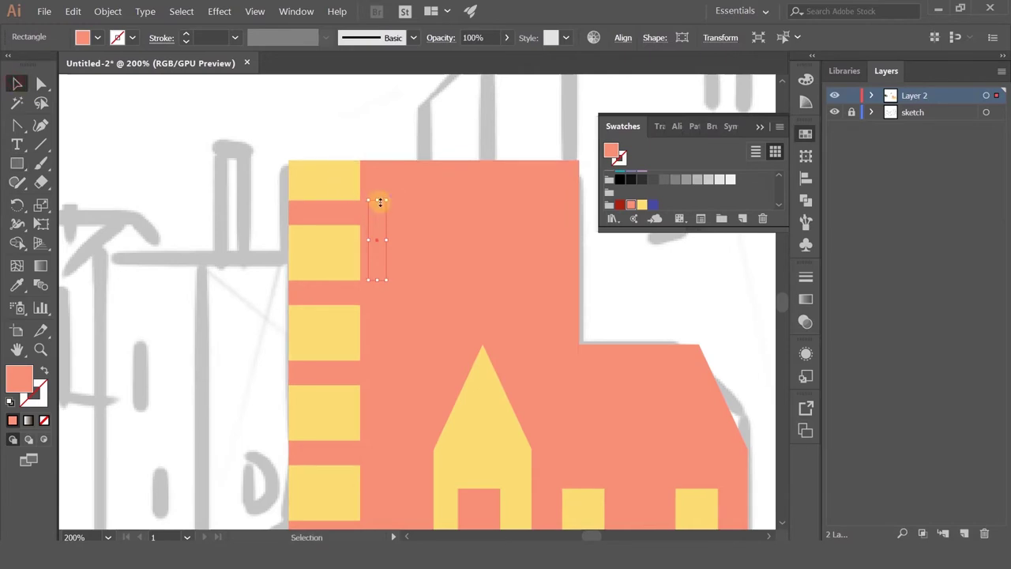
{"action": "left_click_drag", "start_coordinate": [383, 196], "coordinate": [401, 254]}
{"action": "key", "text": "ctrl+z"}
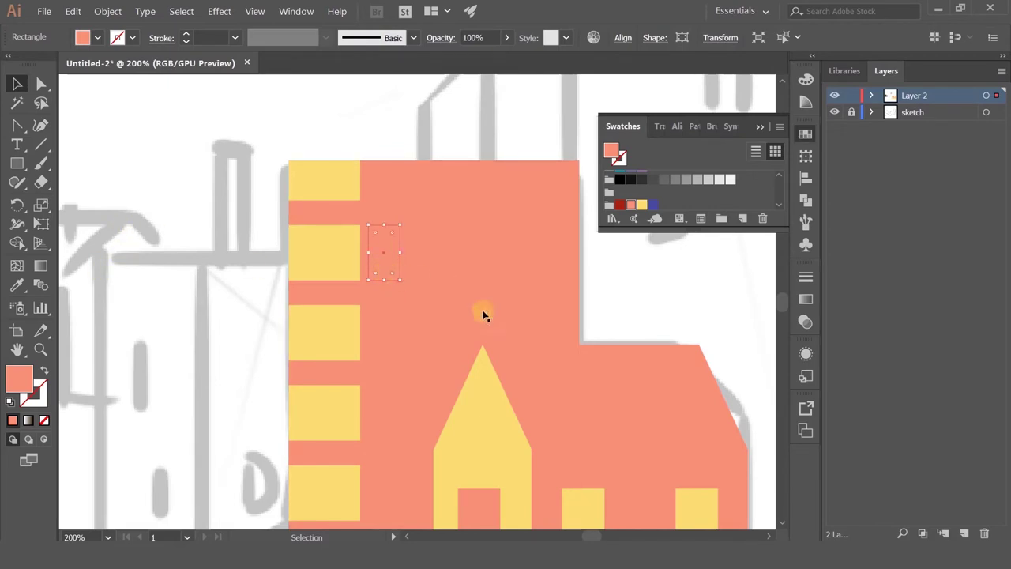
{"action": "left_click_drag", "start_coordinate": [491, 512], "coordinate": [364, 253]}
{"action": "key", "text": "a"}
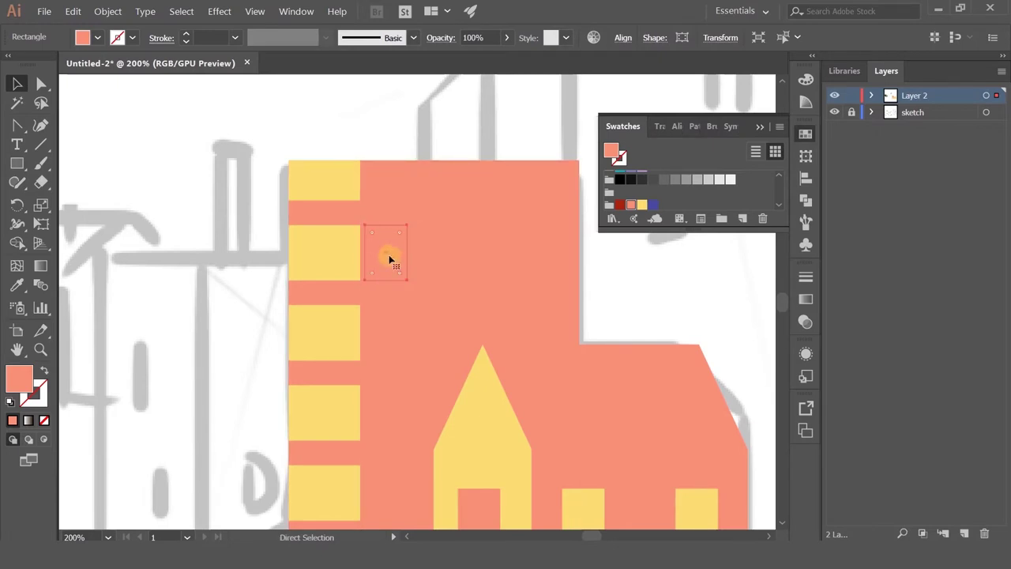
{"action": "left_click", "coordinate": [18, 284]}
{"action": "left_click", "coordinate": [312, 251]}
Move the yellow window inward and copy it twice, just above the house roof and beside the gable
{"action": "left_click", "coordinate": [17, 83]}
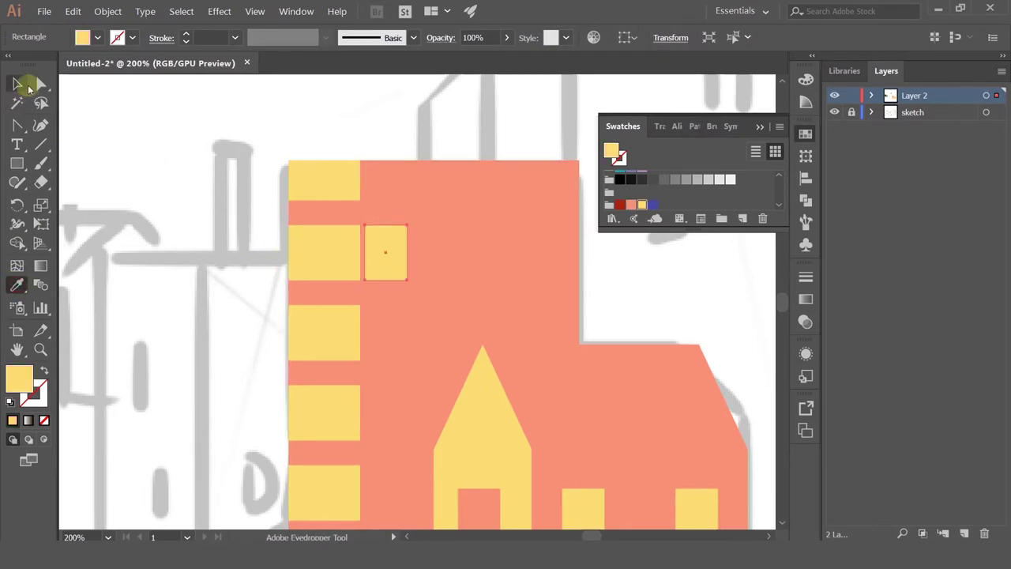
{"action": "left_click_drag", "start_coordinate": [401, 266], "coordinate": [534, 343]}
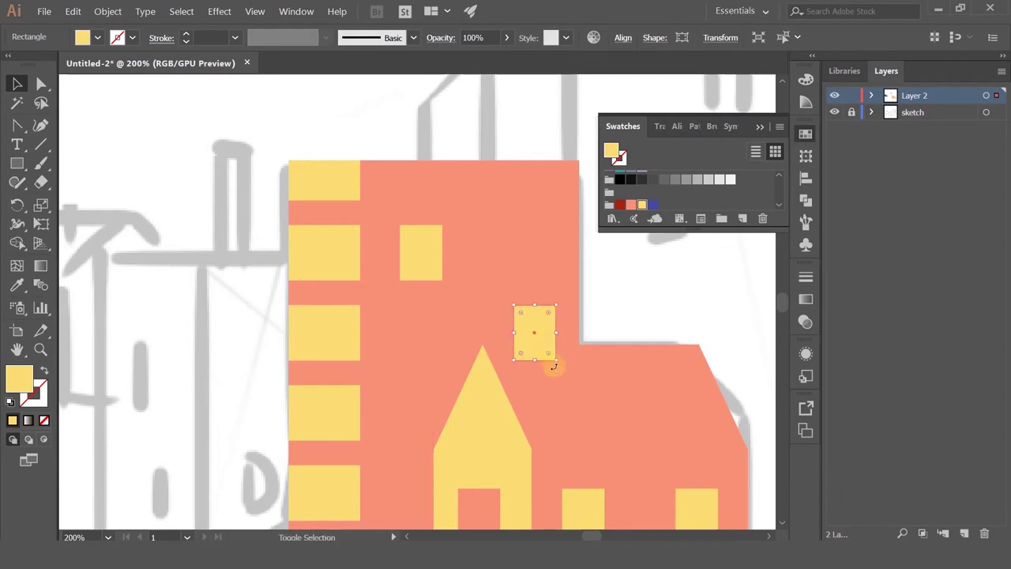
{"action": "scroll", "coordinate": [572, 392], "scroll_direction": "down", "scroll_amount": 2}
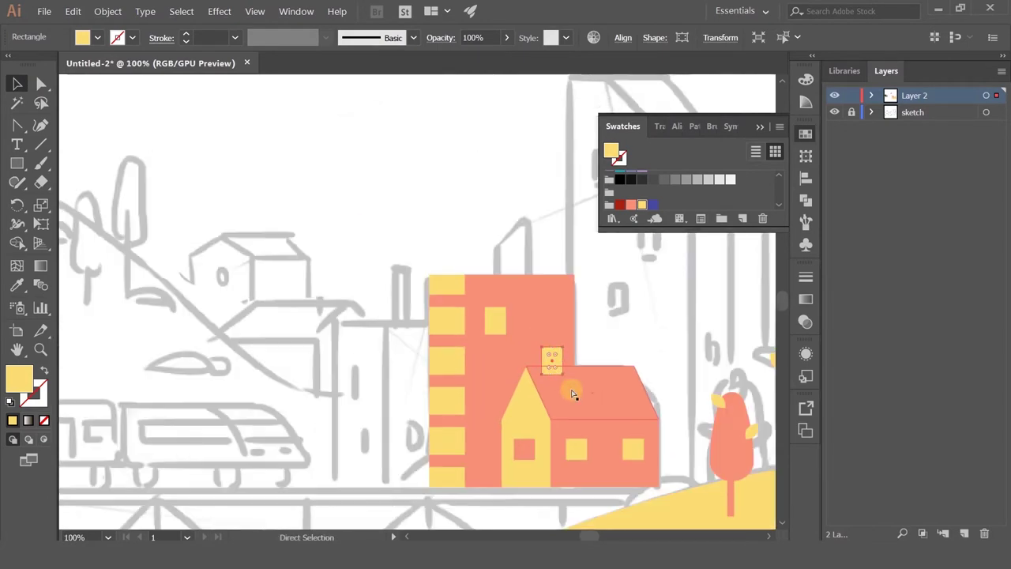
{"action": "scroll", "coordinate": [528, 366], "scroll_direction": "up", "scroll_amount": 1}
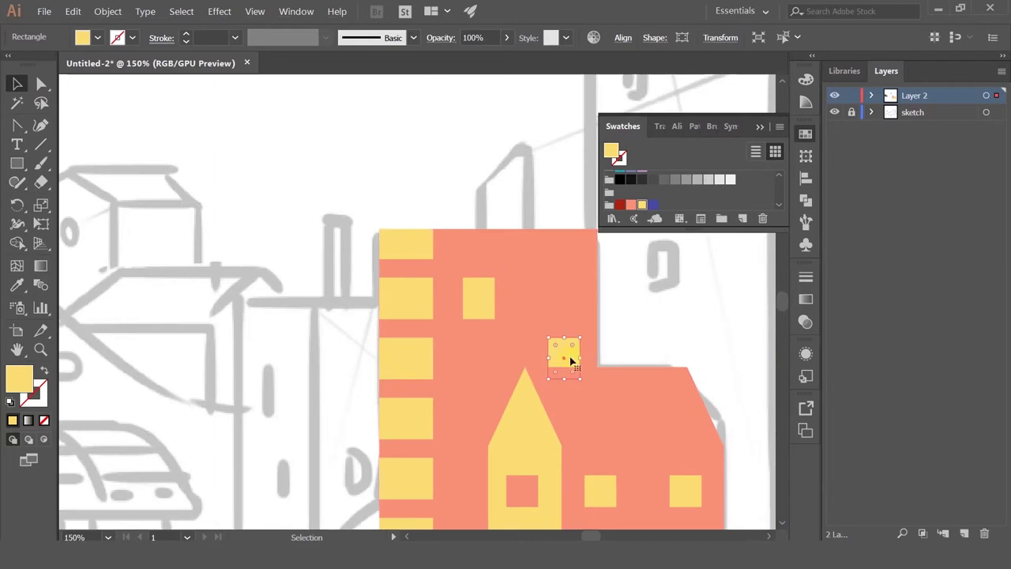
{"action": "left_click_drag", "start_coordinate": [566, 351], "coordinate": [463, 412]}
{"action": "left_click_drag", "start_coordinate": [479, 303], "coordinate": [501, 306]}
{"action": "left_click", "coordinate": [468, 190]}
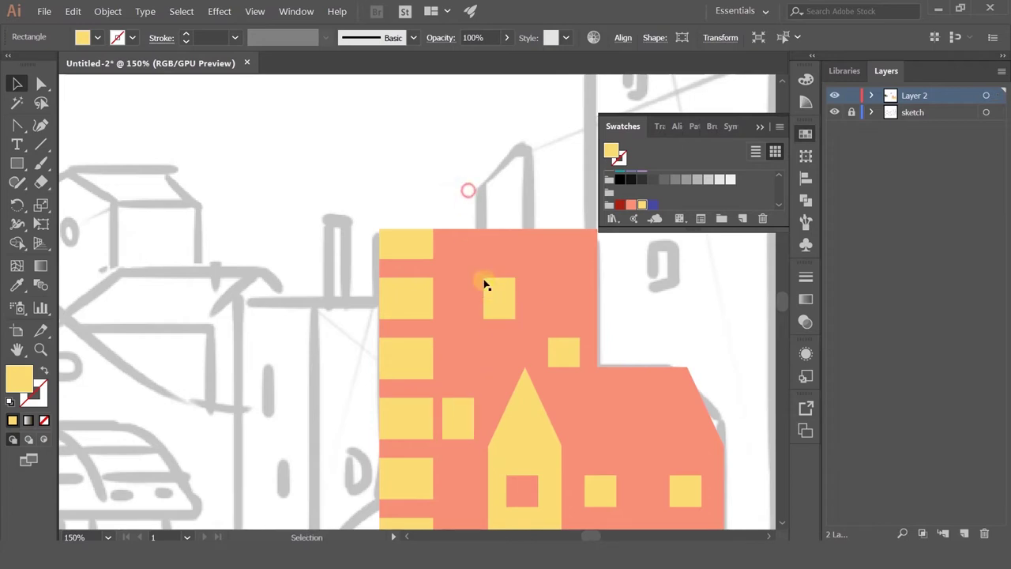
{"action": "left_click_drag", "start_coordinate": [464, 415], "coordinate": [470, 415]}
Draw a lower yellow building over the sketch beside the striped tower and send it behind the tower
{"action": "scroll", "coordinate": [315, 367], "scroll_direction": "down", "scroll_amount": 2}
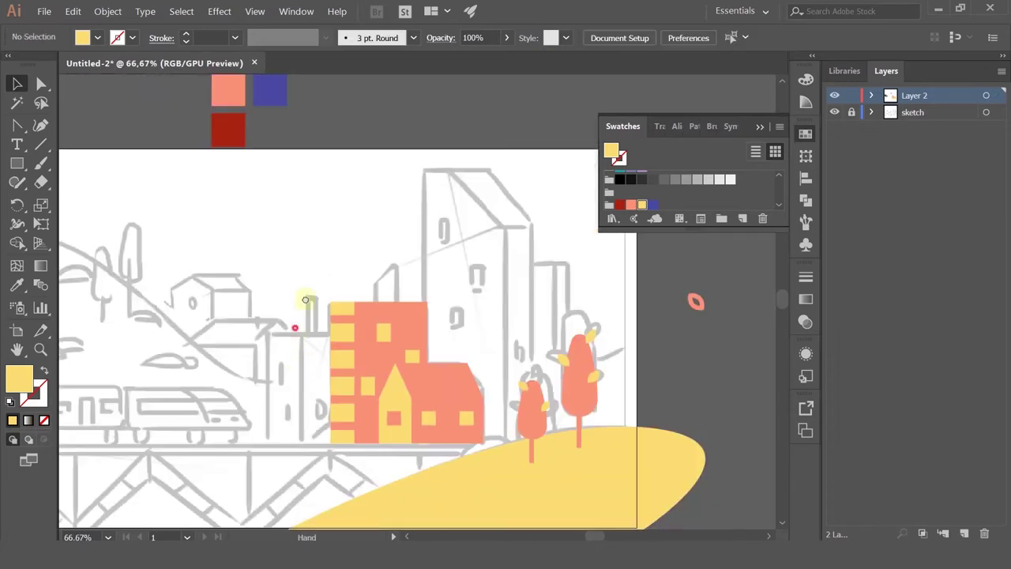
{"action": "scroll", "coordinate": [309, 255], "scroll_direction": "up", "scroll_amount": 2}
{"action": "scroll", "coordinate": [332, 222], "scroll_direction": "down", "scroll_amount": 1}
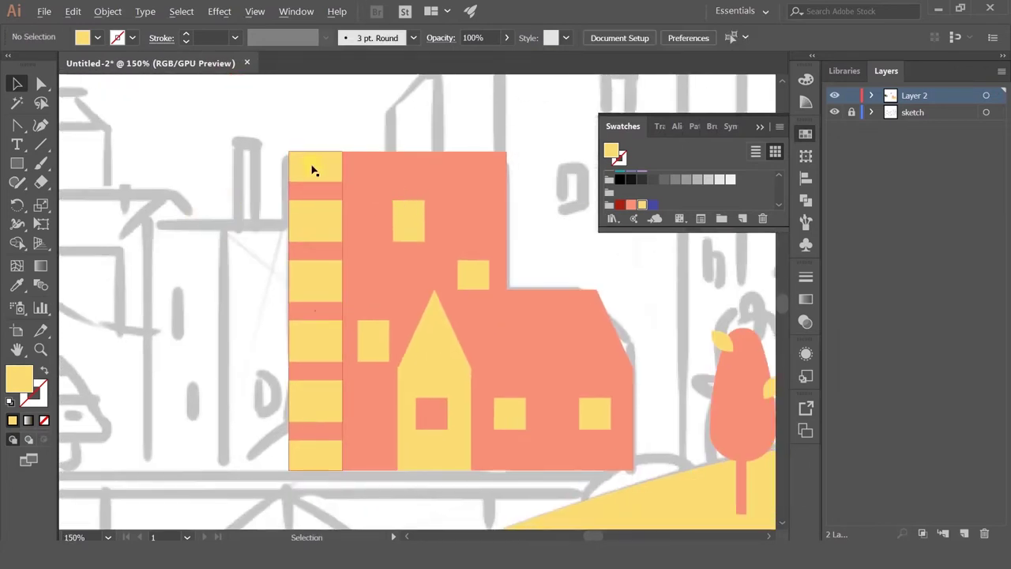
{"action": "scroll", "coordinate": [264, 219], "scroll_direction": "down", "scroll_amount": 1}
{"action": "left_click", "coordinate": [16, 162]}
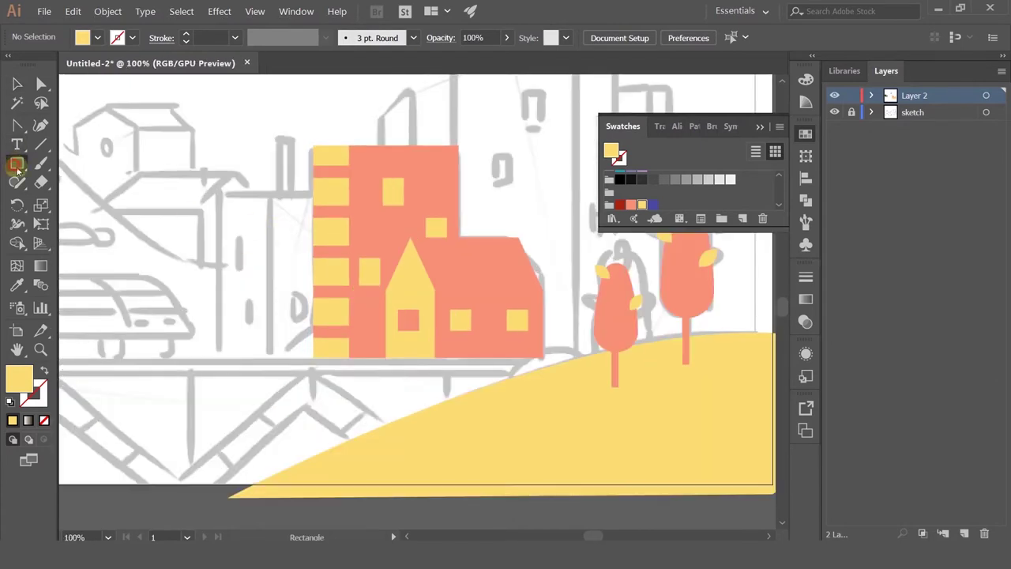
{"action": "left_click_drag", "start_coordinate": [217, 193], "coordinate": [255, 266]}
{"action": "left_click_drag", "start_coordinate": [287, 347], "coordinate": [352, 359]}
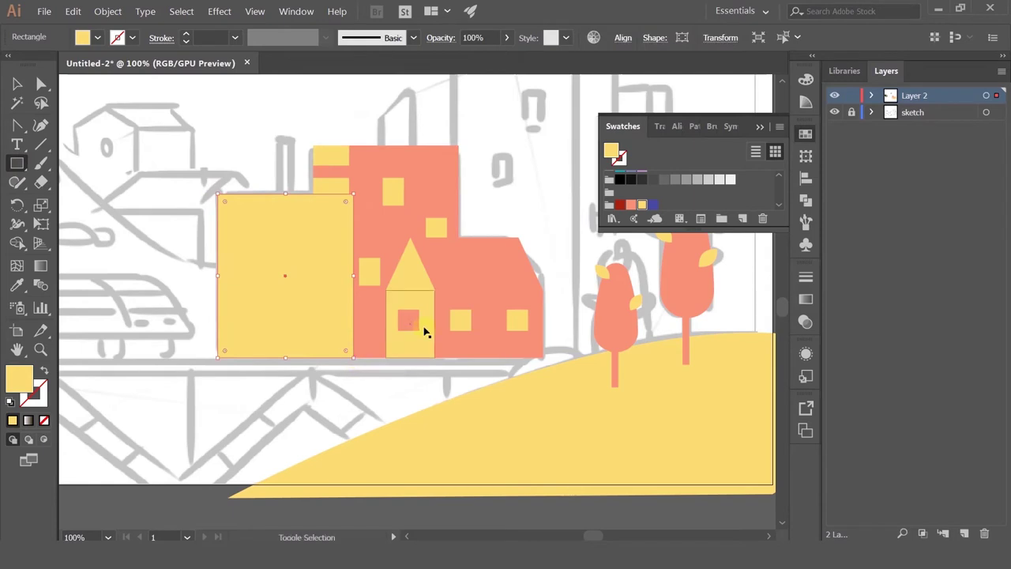
{"action": "key", "text": "ctrl+shift+bracketleft"}
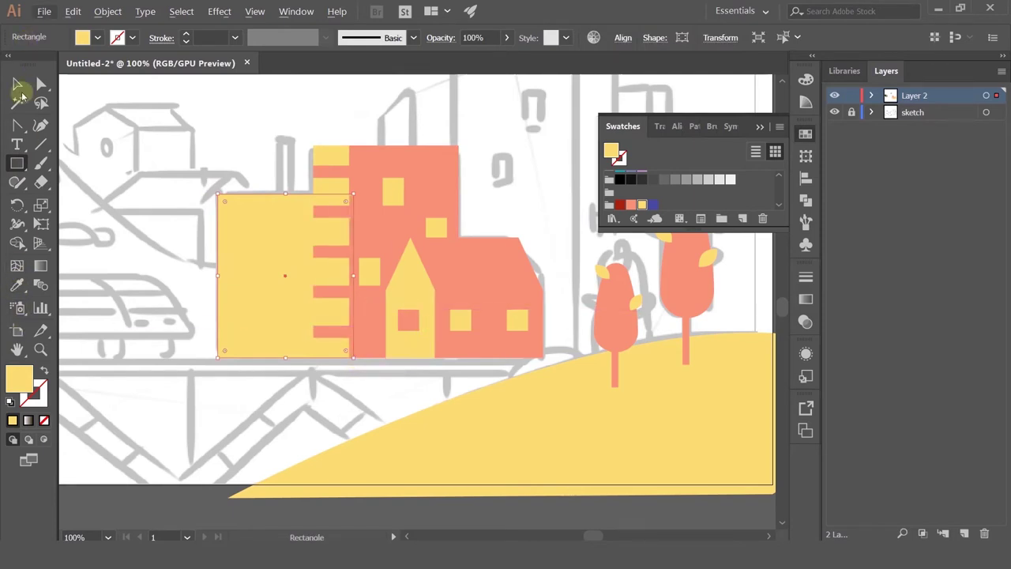
Narrow a copy of the yellow building to its tower-side part and fill it with coral sampled from the tower
{"action": "left_click", "coordinate": [16, 83]}
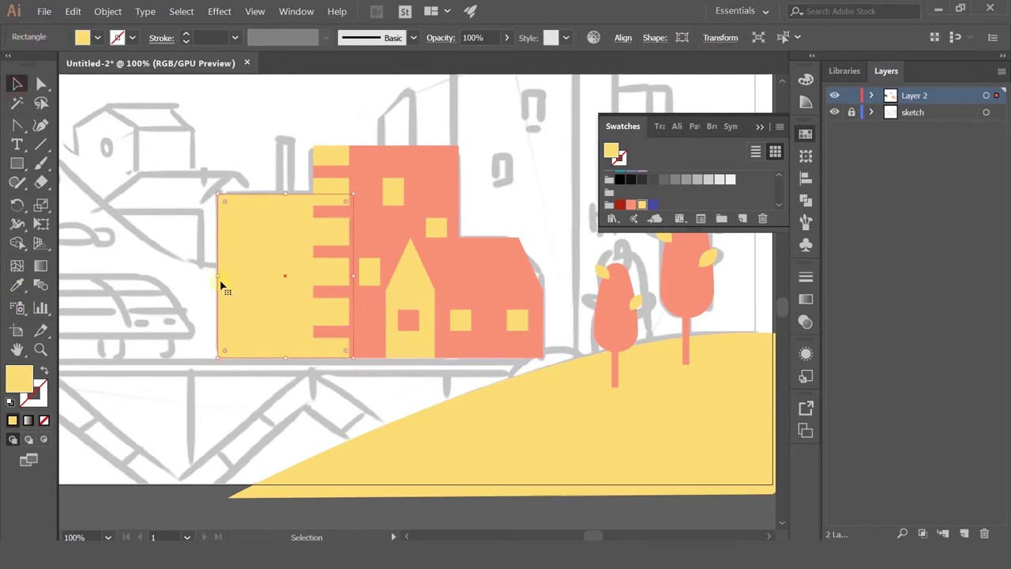
{"action": "left_click_drag", "start_coordinate": [218, 275], "coordinate": [275, 276]}
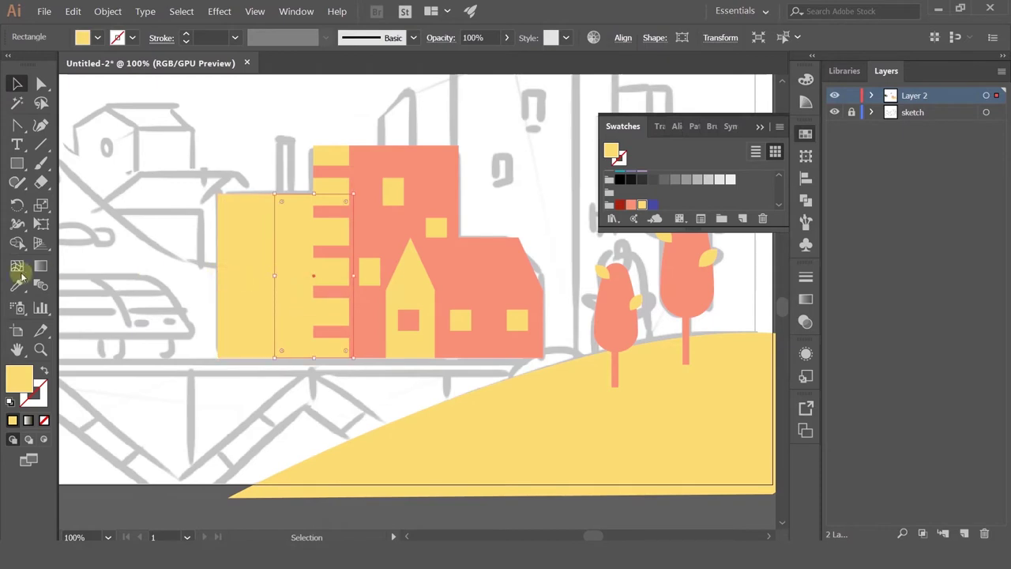
{"action": "left_click", "coordinate": [18, 285]}
{"action": "left_click", "coordinate": [375, 231]}
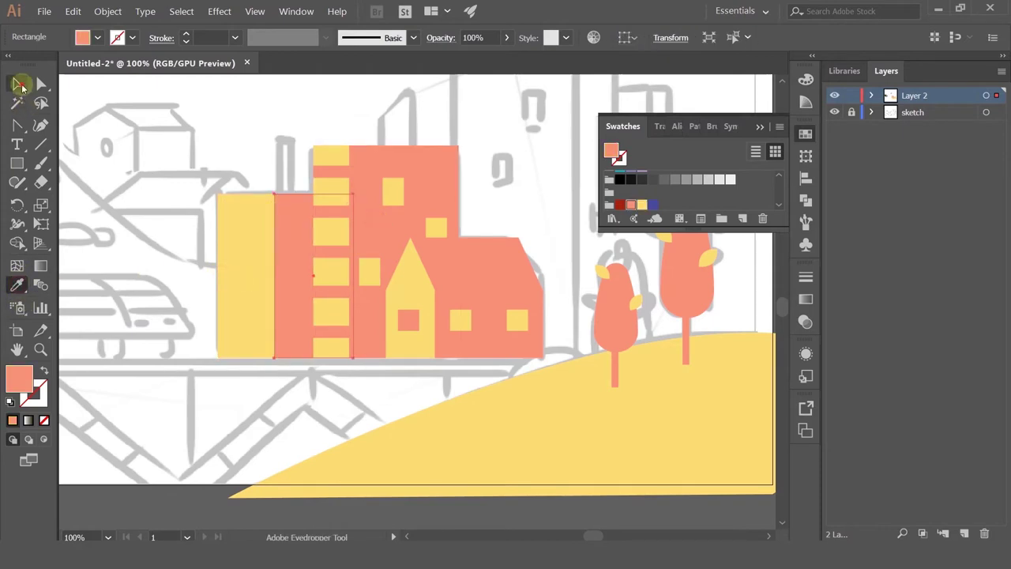
Widen the lower building's yellow side slightly outward, away from the tower
{"action": "left_click", "coordinate": [17, 83]}
{"action": "left_click", "coordinate": [219, 289]}
{"action": "left_click_drag", "start_coordinate": [217, 276], "coordinate": [206, 274]}
{"action": "left_click", "coordinate": [162, 157]}
Place a copy of the gabled house with its windows over the sketched house on the hillside
{"action": "left_click_drag", "start_coordinate": [320, 255], "coordinate": [402, 292]}
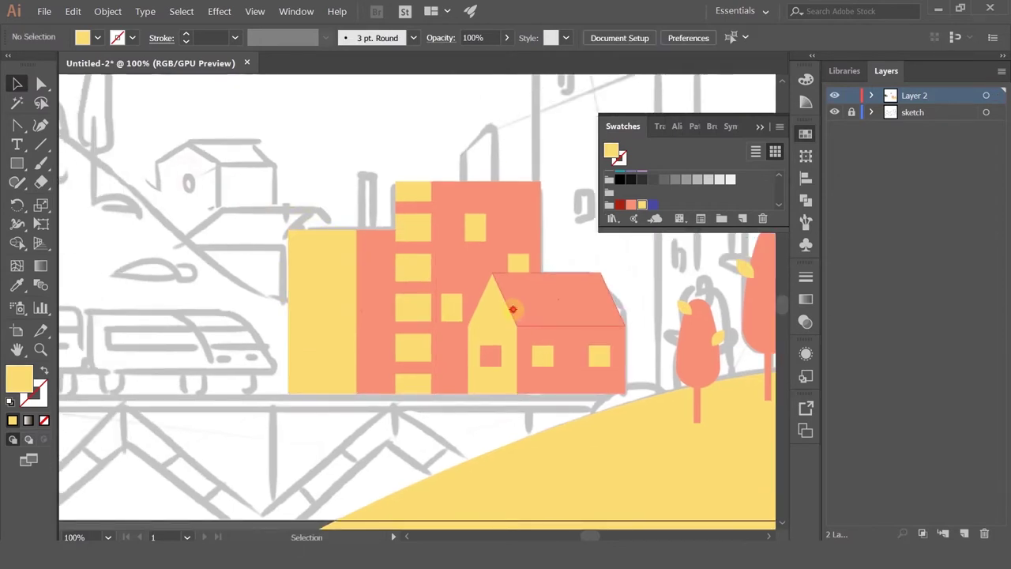
{"action": "left_click", "coordinate": [514, 309]}
{"action": "left_click", "coordinate": [499, 354], "text": "shift"}
{"action": "left_click", "coordinate": [531, 342], "text": "shift"}
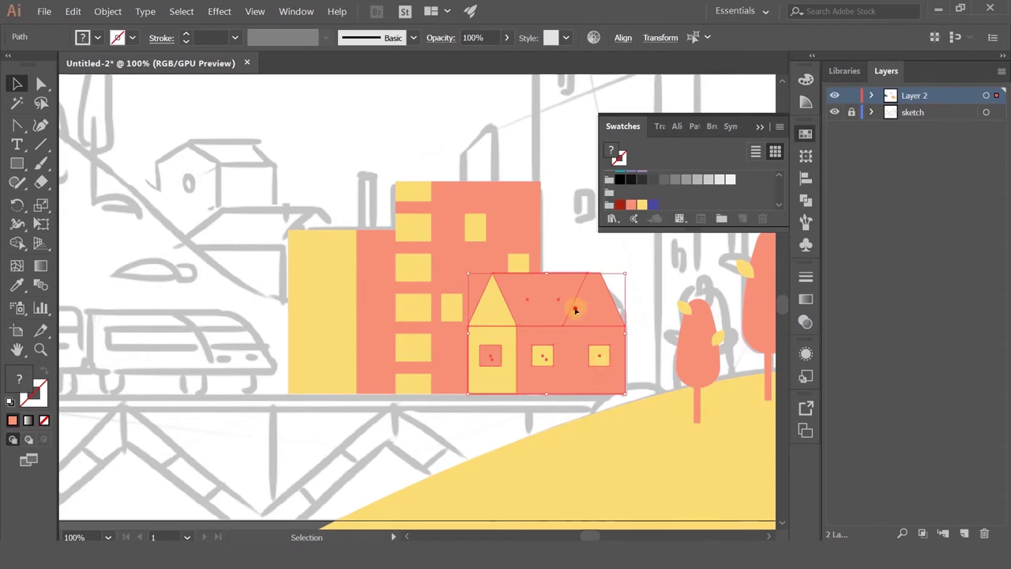
{"action": "left_click_drag", "start_coordinate": [576, 308], "coordinate": [229, 160]}
Reflect the copied house about the vertical axis and shift it closer to the sketched hillside house
{"action": "right_click", "coordinate": [229, 161]}
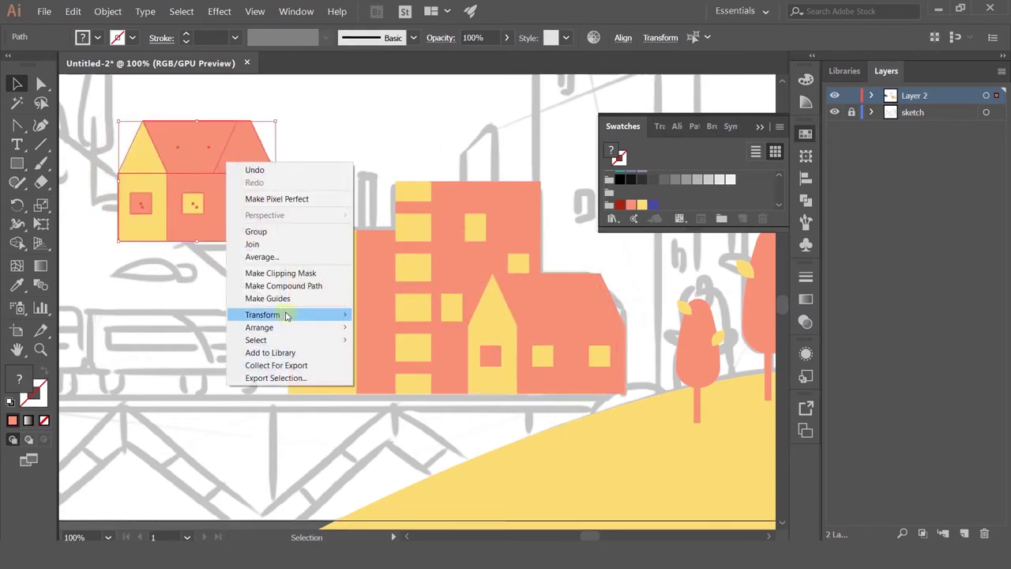
{"action": "mouse_move", "coordinate": [286, 314]}
{"action": "left_click", "coordinate": [380, 352]}
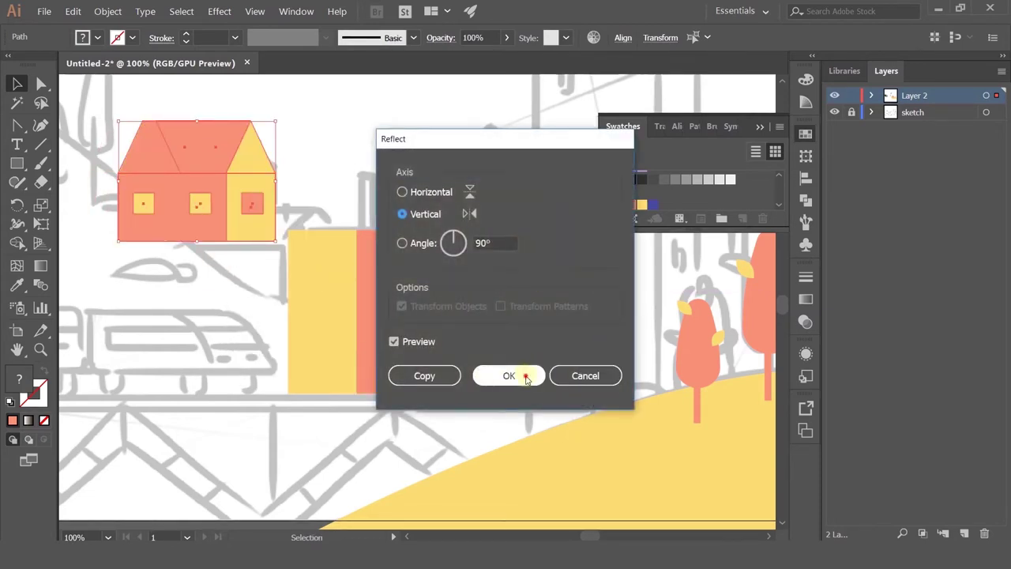
{"action": "left_click", "coordinate": [512, 375]}
{"action": "left_click_drag", "start_coordinate": [204, 148], "coordinate": [189, 205]}
Fill the mirrored house's gable end with coral sampled from its roof and wall
{"action": "left_click", "coordinate": [229, 182]}
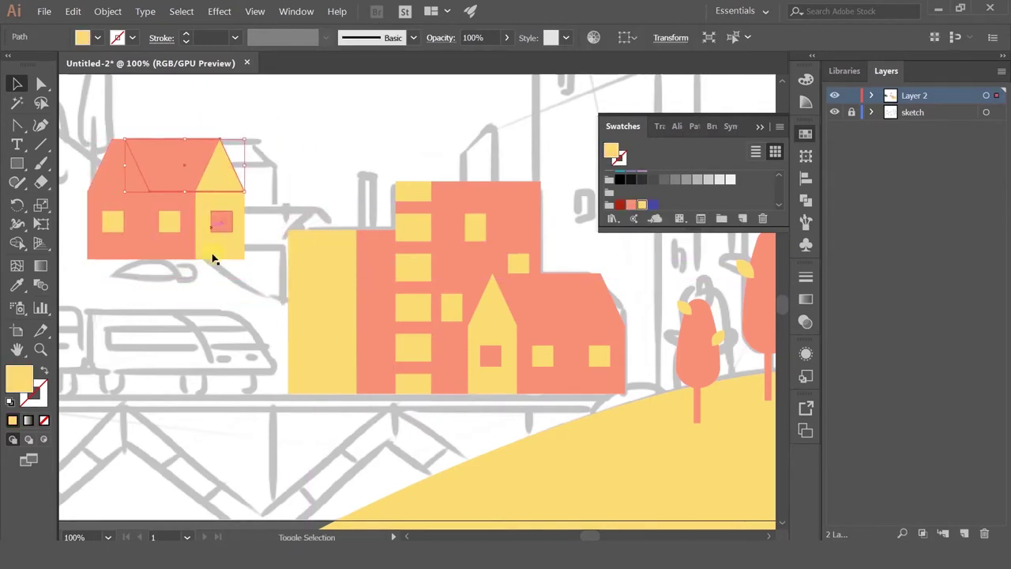
{"action": "key", "text": "i"}
{"action": "left_click", "coordinate": [142, 197]}
{"action": "left_click", "coordinate": [16, 84]}
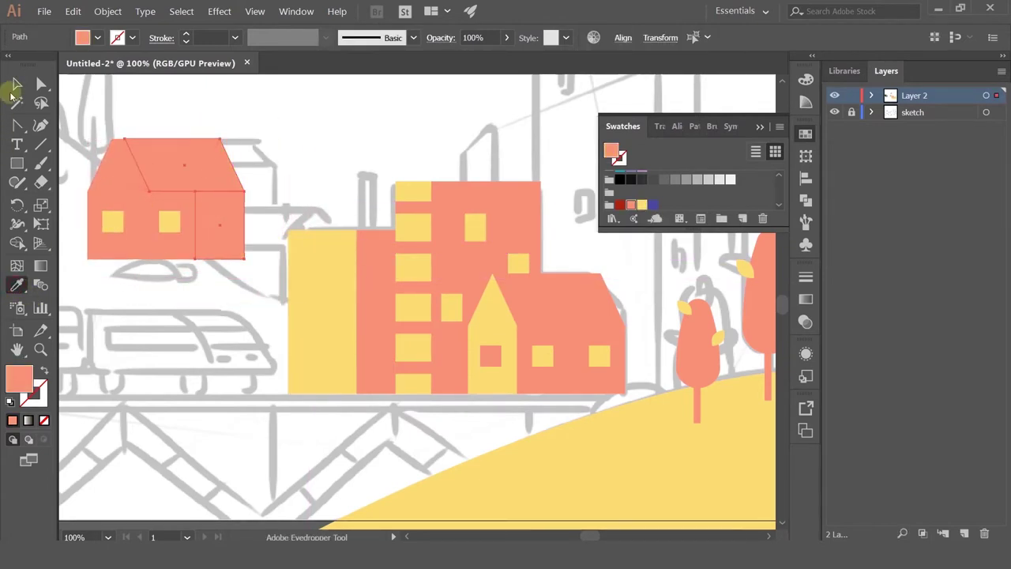
Fill the mirrored house's main roof and long side wall with yellow sampled from the lower building
{"action": "left_click", "coordinate": [140, 158]}
{"action": "left_click", "coordinate": [135, 232], "text": "shift"}
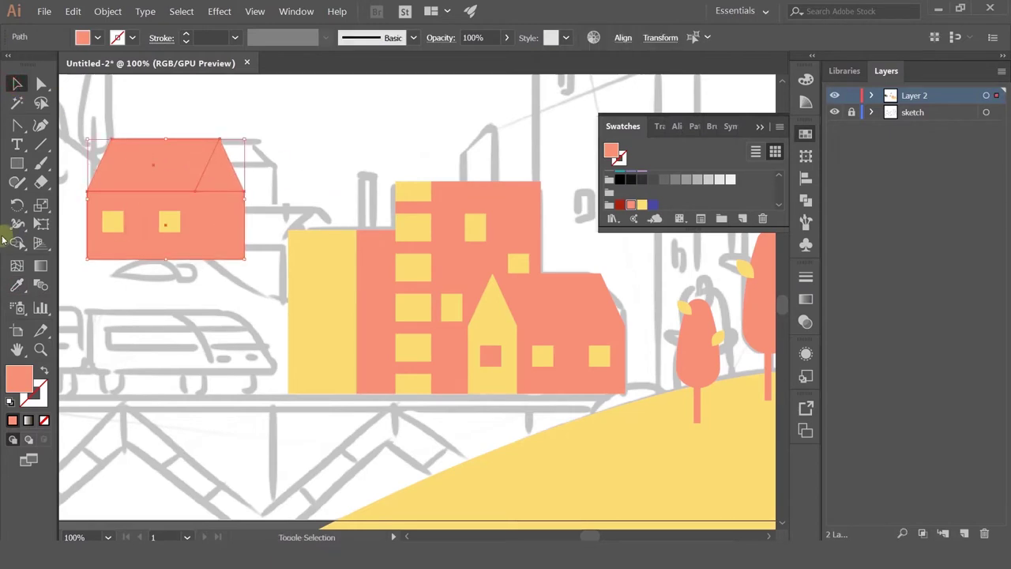
{"action": "left_click", "coordinate": [17, 287]}
{"action": "left_click", "coordinate": [343, 250]}
{"action": "left_click", "coordinate": [17, 83]}
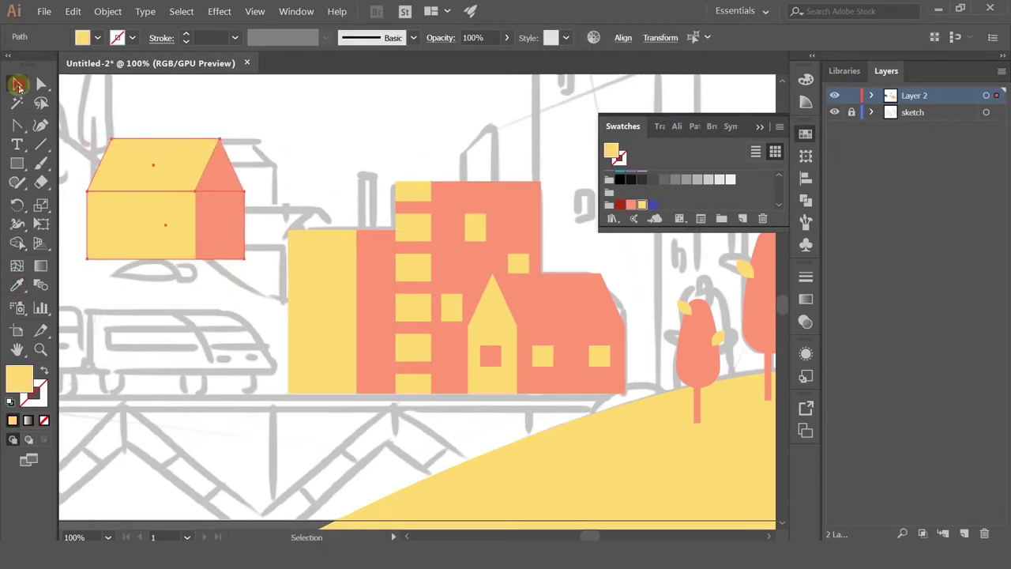
Fill the two windows on the mirrored house's long wall with coral sampled from the lower building
{"action": "left_click", "coordinate": [105, 228]}
{"action": "left_click", "coordinate": [174, 228], "text": "shift"}
{"action": "left_click", "coordinate": [17, 288]}
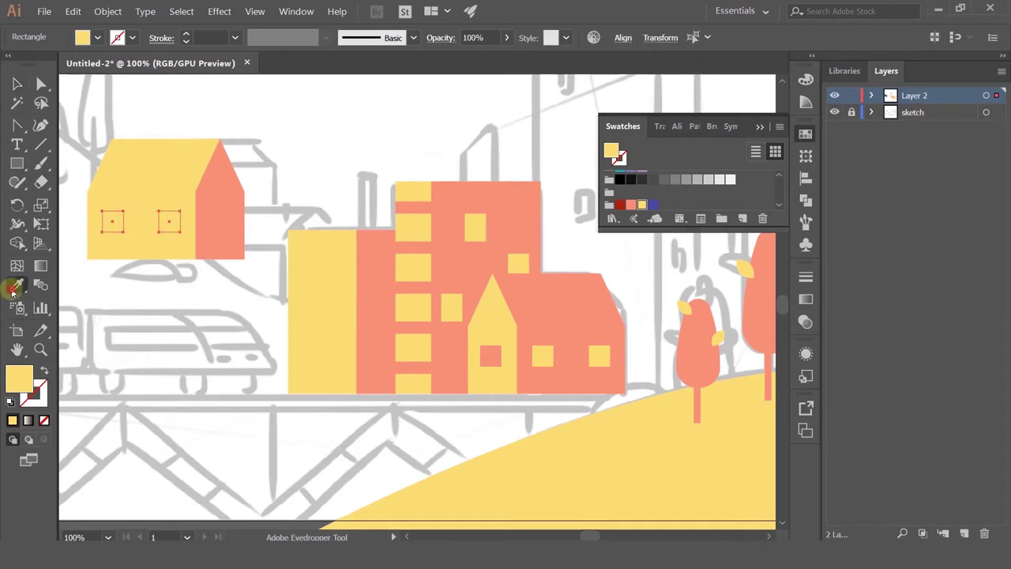
{"action": "left_click", "coordinate": [380, 273]}
{"action": "left_click", "coordinate": [17, 84]}
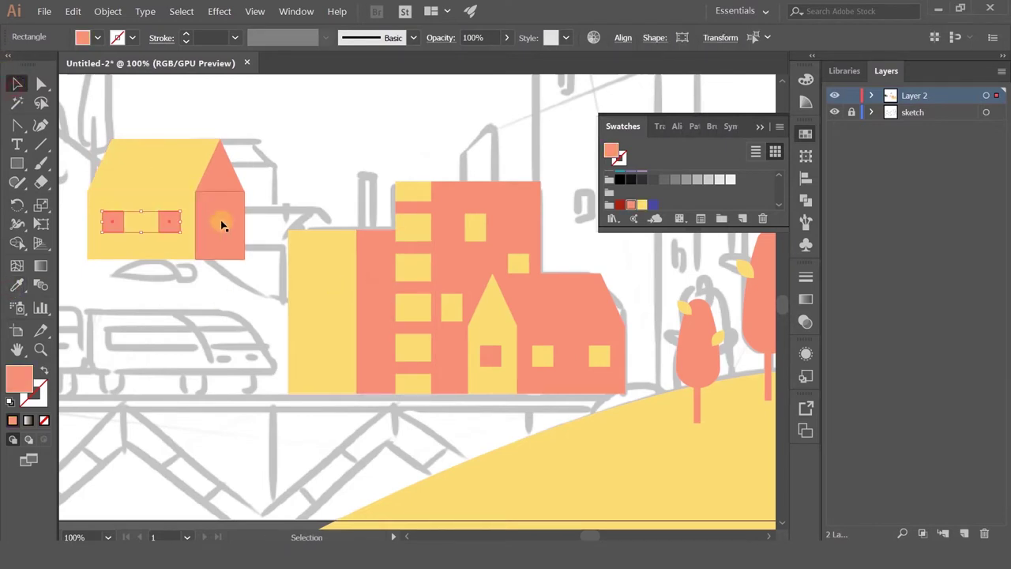
Fill the window in the mirrored house's gable end with yellow sampled from the lower building
{"action": "left_click", "coordinate": [17, 287]}
{"action": "left_click", "coordinate": [391, 263]}
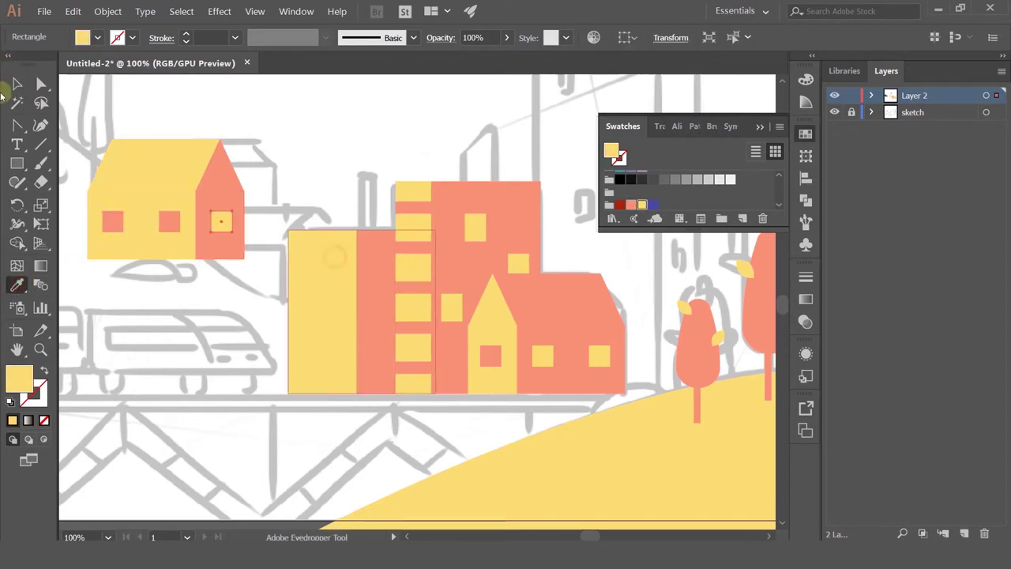
{"action": "left_click", "coordinate": [15, 83]}
Move the whole recolored house toward the lower building so that its gable corner sits behind the building
{"action": "left_click", "coordinate": [89, 234]}
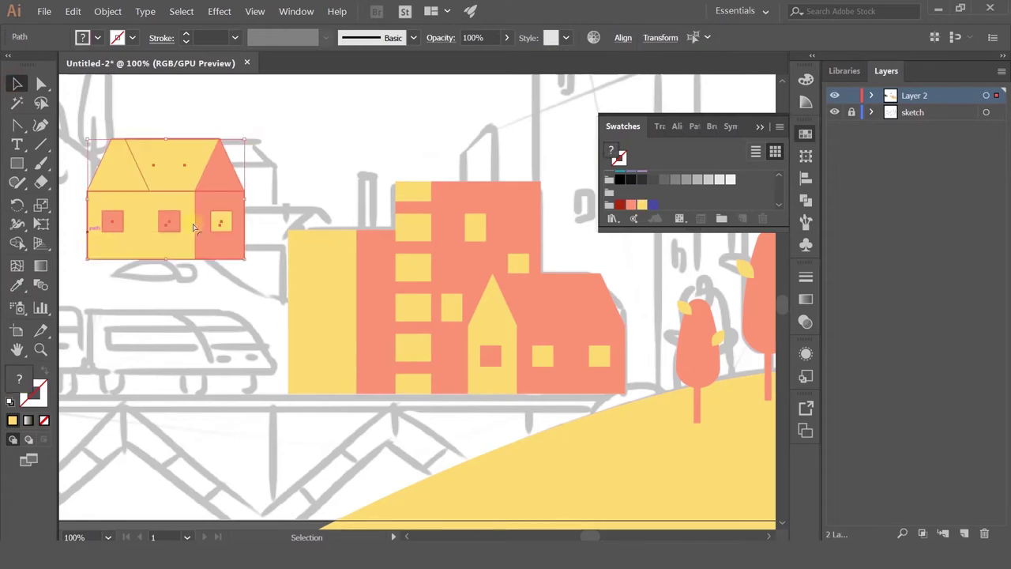
{"action": "left_click_drag", "start_coordinate": [198, 190], "coordinate": [227, 200]}
{"action": "left_click", "coordinate": [343, 197]}
{"action": "left_click", "coordinate": [343, 192]}
Shorten the lower building by pulling down the top edge of its yellow and coral parts together
{"action": "left_click", "coordinate": [291, 237]}
{"action": "scroll", "coordinate": [301, 229], "scroll_direction": "up", "scroll_amount": 2}
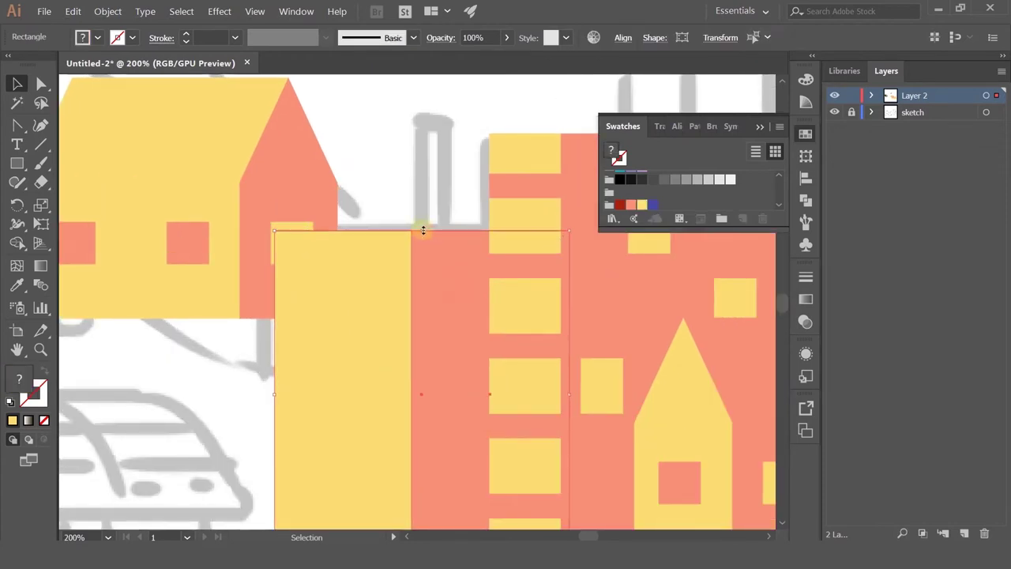
{"action": "left_click_drag", "start_coordinate": [423, 229], "coordinate": [416, 286]}
{"action": "scroll", "coordinate": [261, 342], "scroll_direction": "down", "scroll_amount": 3}
{"action": "left_click", "coordinate": [339, 208]}
Draw a yellow hill with the Pen tool along the sketched slope, with a flat base on the bridge line, and send it behind the buildings
{"action": "left_click_drag", "start_coordinate": [269, 244], "coordinate": [349, 193]}
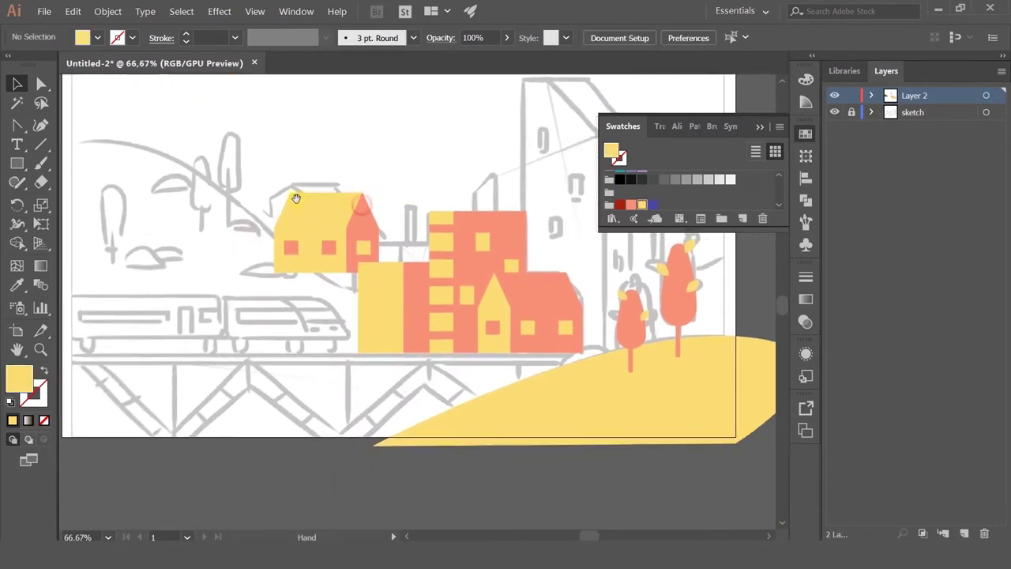
{"action": "left_click", "coordinate": [15, 127]}
{"action": "left_click_drag", "start_coordinate": [188, 143], "coordinate": [288, 153]}
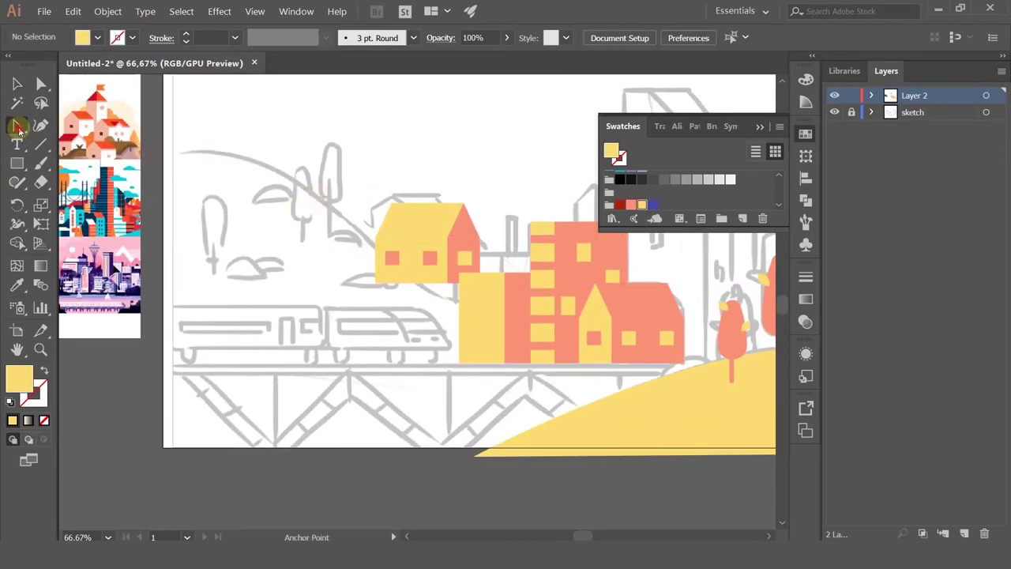
{"action": "left_click_drag", "start_coordinate": [19, 131], "coordinate": [79, 185]}
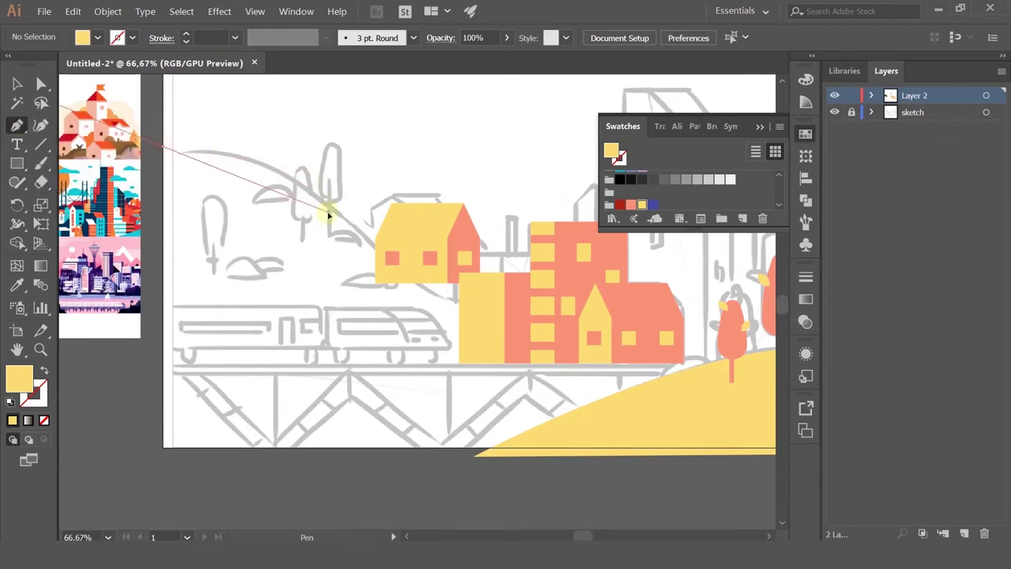
{"action": "left_click_drag", "start_coordinate": [332, 218], "coordinate": [350, 222]}
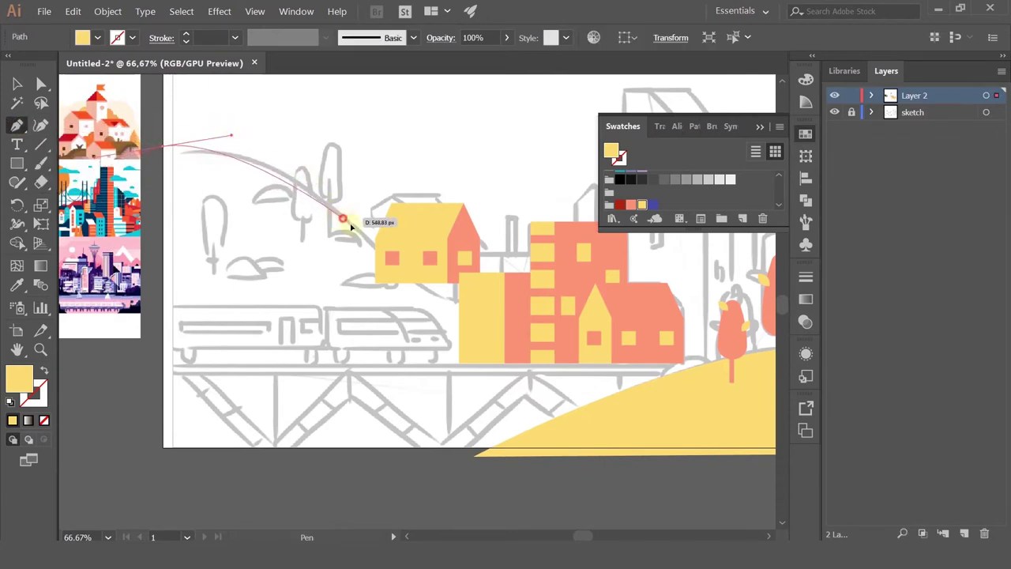
{"action": "left_click_drag", "start_coordinate": [500, 318], "coordinate": [583, 344]}
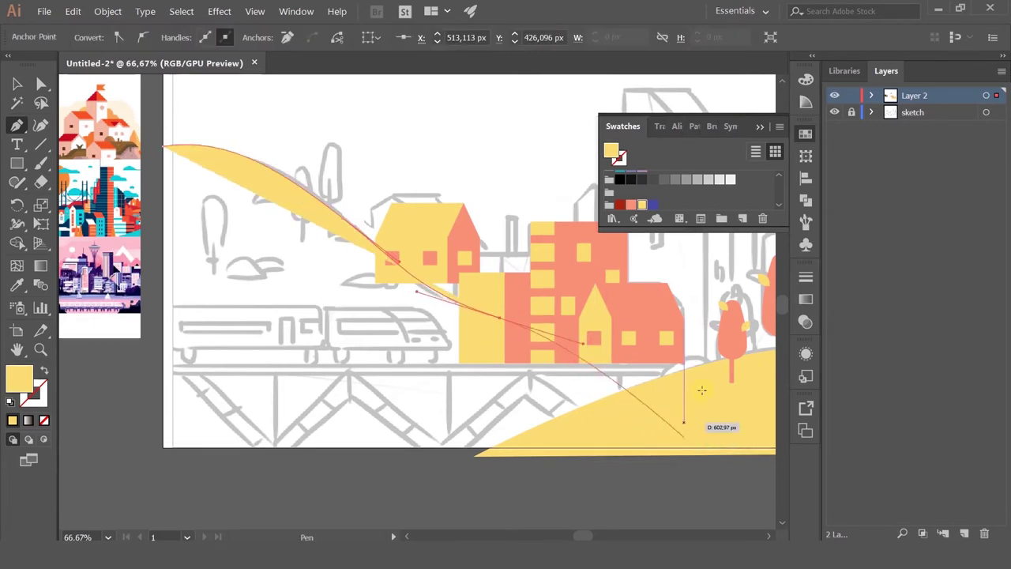
{"action": "left_click_drag", "start_coordinate": [710, 364], "coordinate": [600, 372]}
{"action": "left_click", "coordinate": [131, 371]}
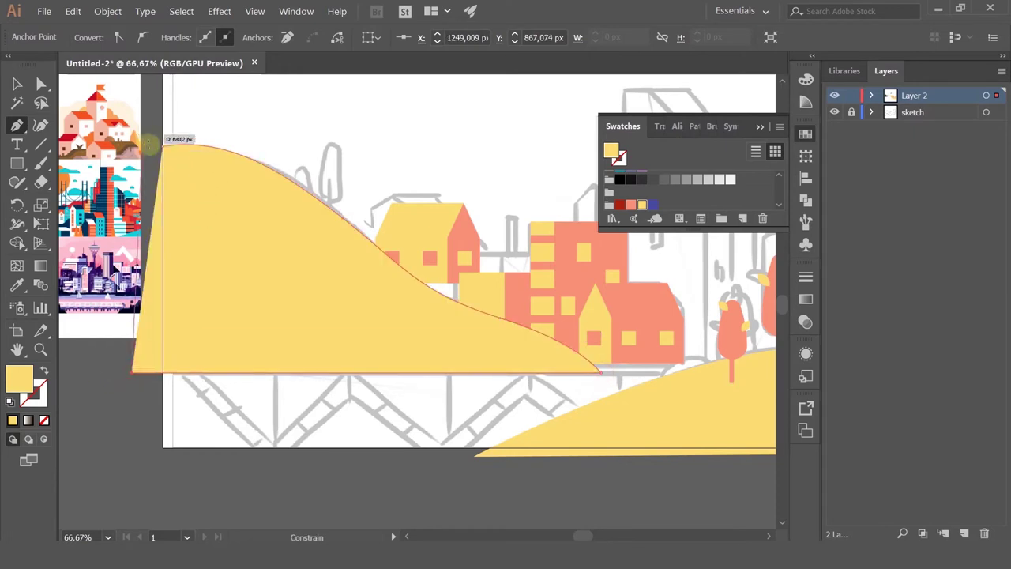
{"action": "key", "text": "ctrl+shift+["}
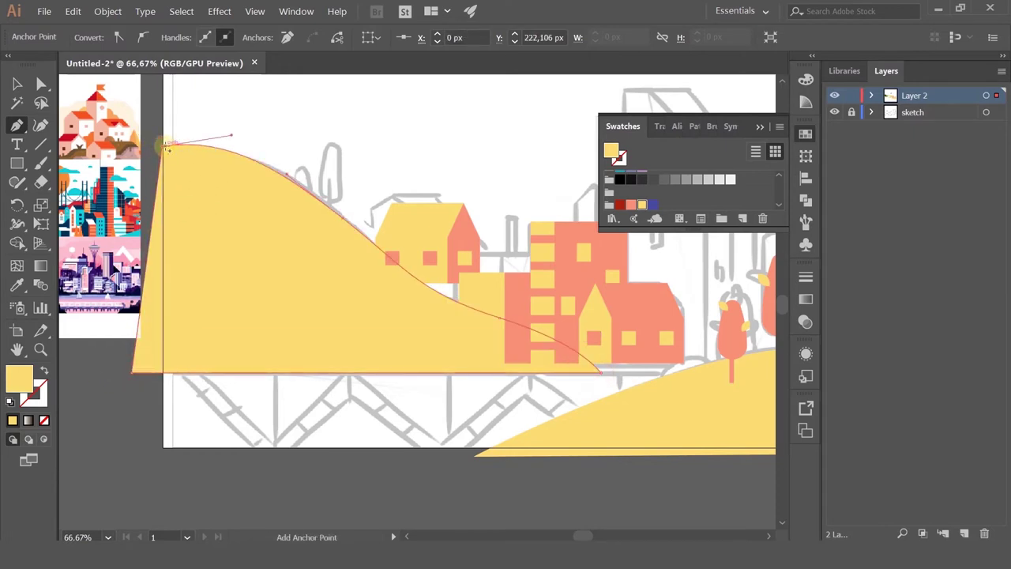
Try the dark red and the coral palette colours as the fill of the large hill
{"action": "left_click", "coordinate": [16, 284]}
{"action": "left_click_drag", "start_coordinate": [383, 157], "coordinate": [347, 375]}
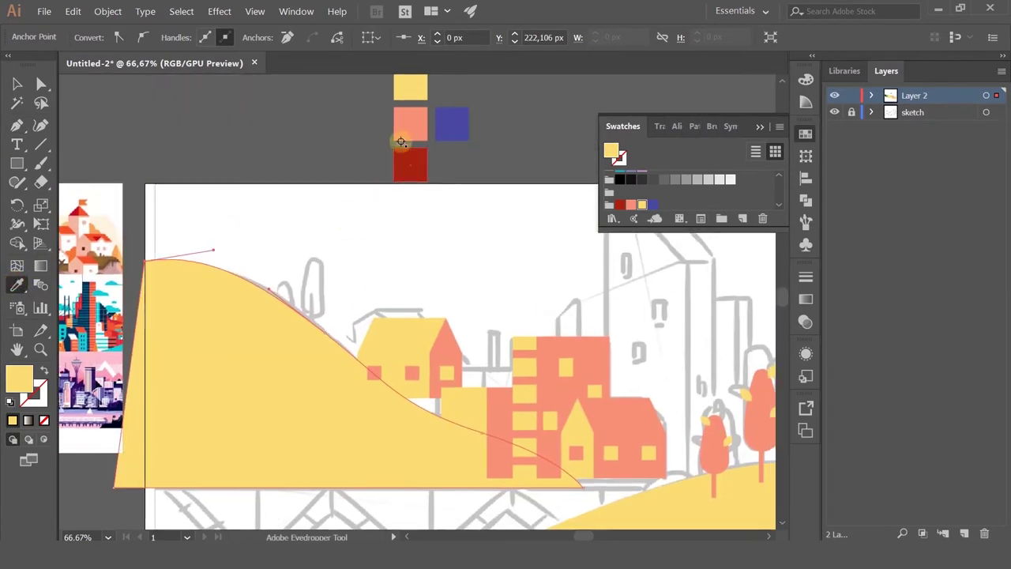
{"action": "left_click", "coordinate": [419, 138]}
{"action": "left_click", "coordinate": [413, 152]}
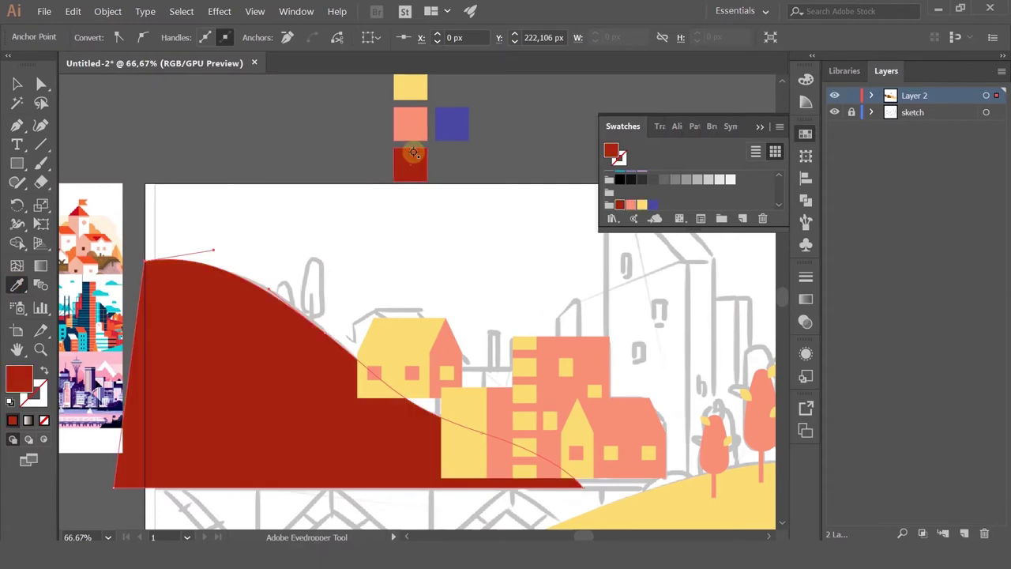
{"action": "left_click", "coordinate": [408, 124]}
{"action": "left_click_drag", "start_coordinate": [423, 228], "coordinate": [342, 225]}
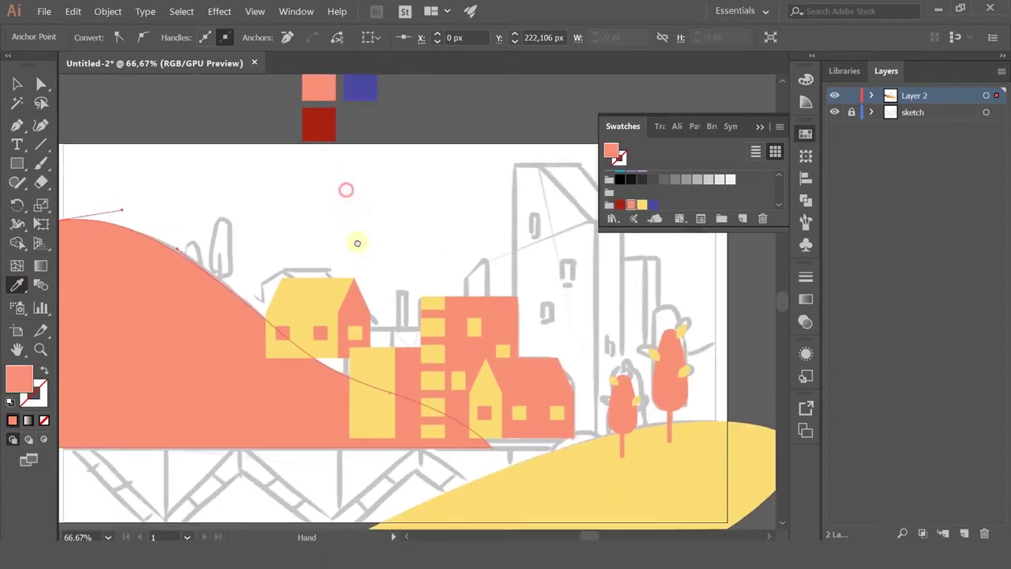
{"action": "left_click", "coordinate": [365, 115]}
{"action": "left_click", "coordinate": [331, 127]}
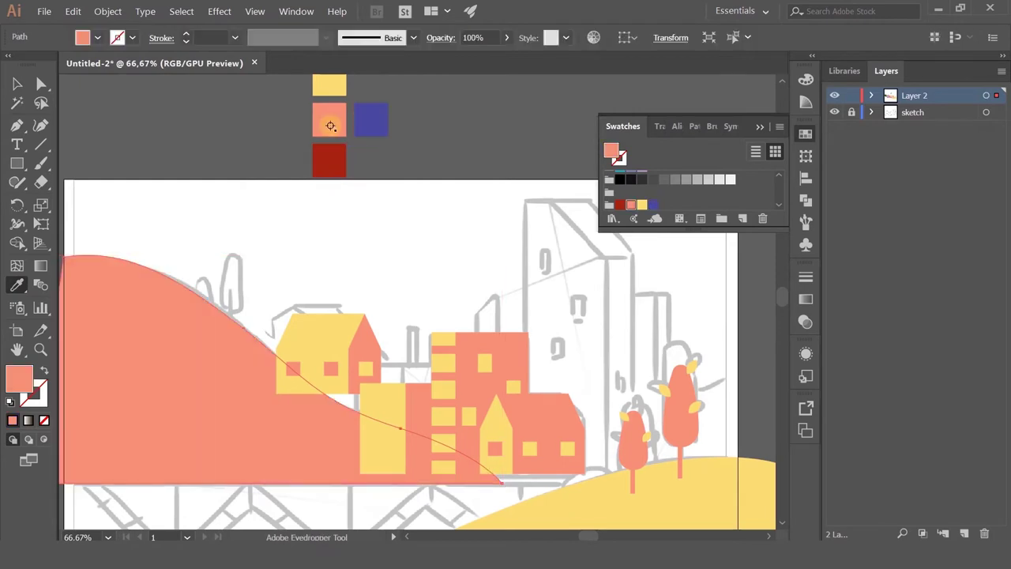
{"action": "left_click", "coordinate": [17, 82]}
{"action": "left_click", "coordinate": [435, 219]}
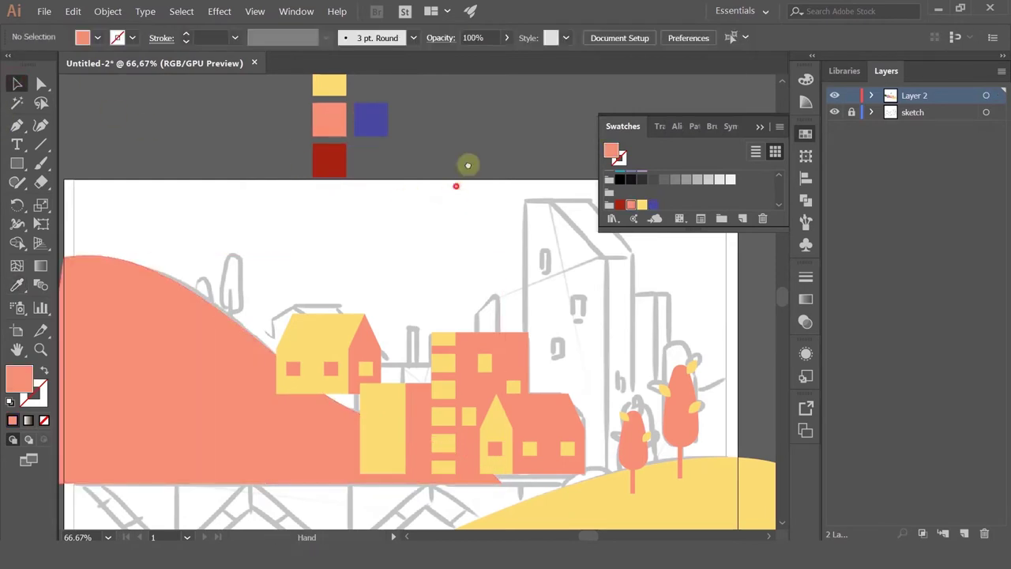
Ungroup the small house standing on the hill slope
{"action": "scroll", "coordinate": [465, 158], "scroll_direction": "down", "scroll_amount": 2}
{"action": "scroll", "coordinate": [330, 278], "scroll_direction": "right", "scroll_amount": 2}
{"action": "left_click", "coordinate": [330, 278]}
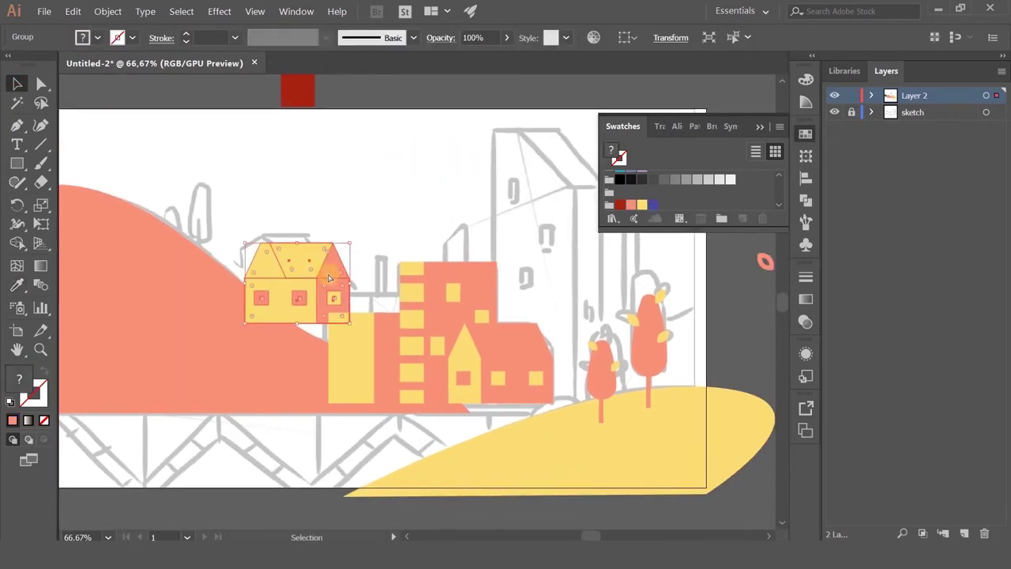
{"action": "key", "text": "ctrl+shift+g"}
{"action": "left_click", "coordinate": [362, 228]}
Recolour the coral side walls, side roofs and tower body of all the buildings with the blue palette colour
{"action": "left_click", "coordinate": [338, 269]}
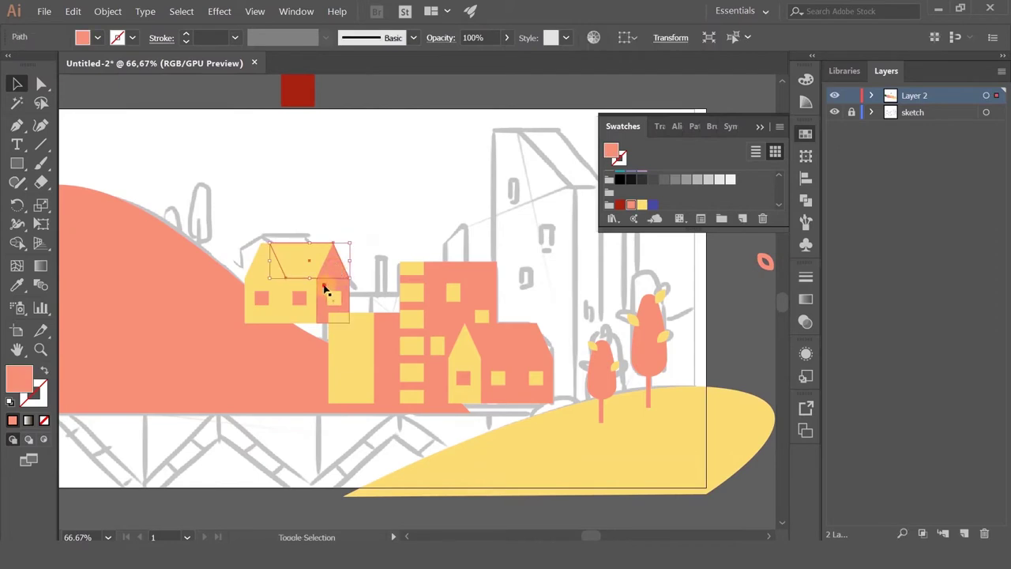
{"action": "left_click", "coordinate": [325, 290], "text": "shift"}
{"action": "left_click", "coordinate": [378, 330], "text": "shift"}
{"action": "left_click", "coordinate": [440, 282], "text": "shift"}
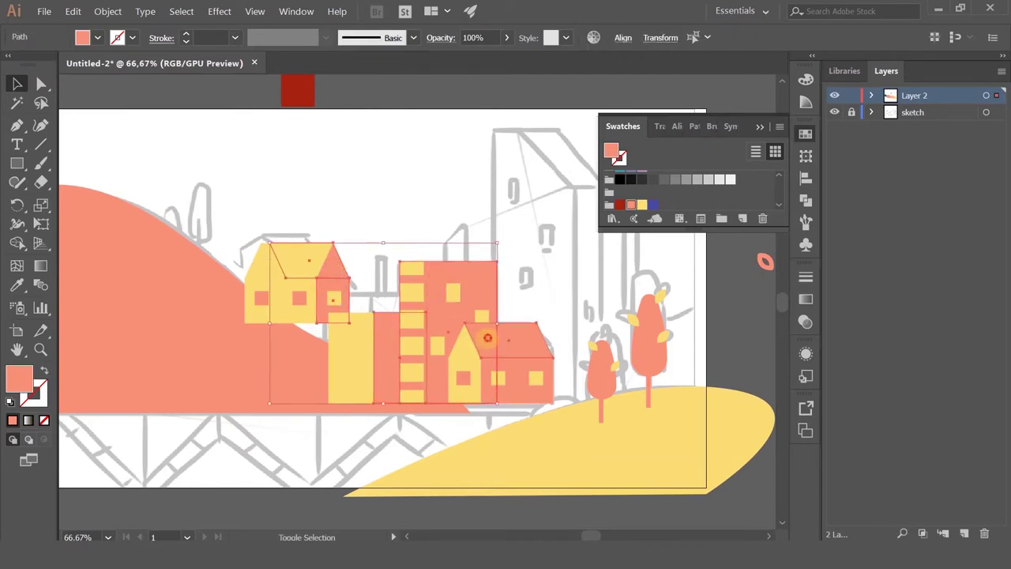
{"action": "left_click", "coordinate": [487, 337], "text": "shift"}
{"action": "left_click", "coordinate": [523, 380], "text": "shift"}
{"action": "left_click", "coordinate": [18, 286]}
{"action": "left_click_drag", "start_coordinate": [315, 153], "coordinate": [358, 140]}
{"action": "left_click", "coordinate": [341, 125]}
{"action": "left_click", "coordinate": [16, 83]}
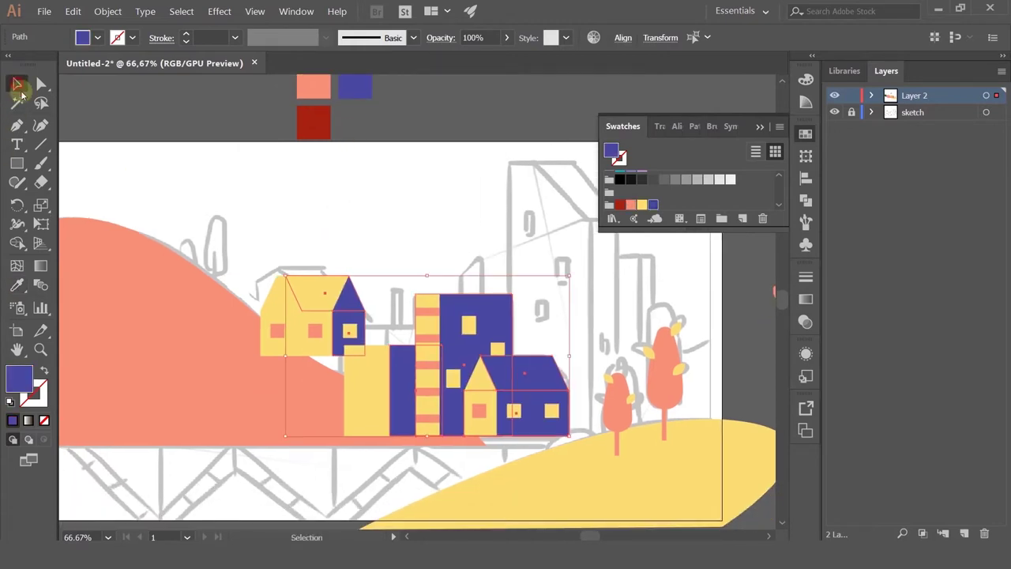
{"action": "left_click", "coordinate": [208, 204]}
Recolour the yellow front faces of the houses, the low block and the tower with the coral palette colour
{"action": "left_click", "coordinate": [291, 298]}
{"action": "left_click", "coordinate": [355, 384], "text": "shift"}
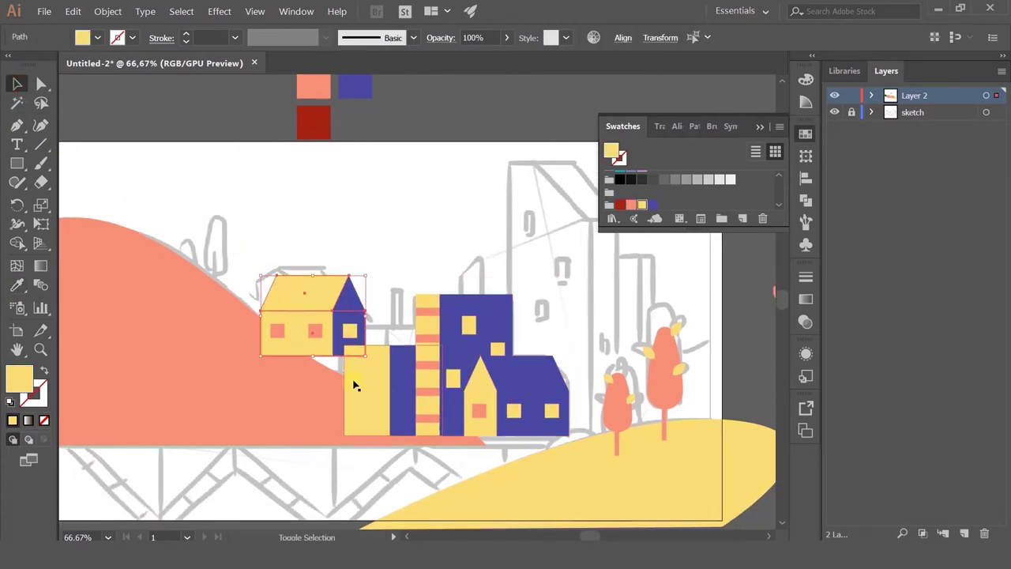
{"action": "left_click", "coordinate": [453, 351], "text": "shift"}
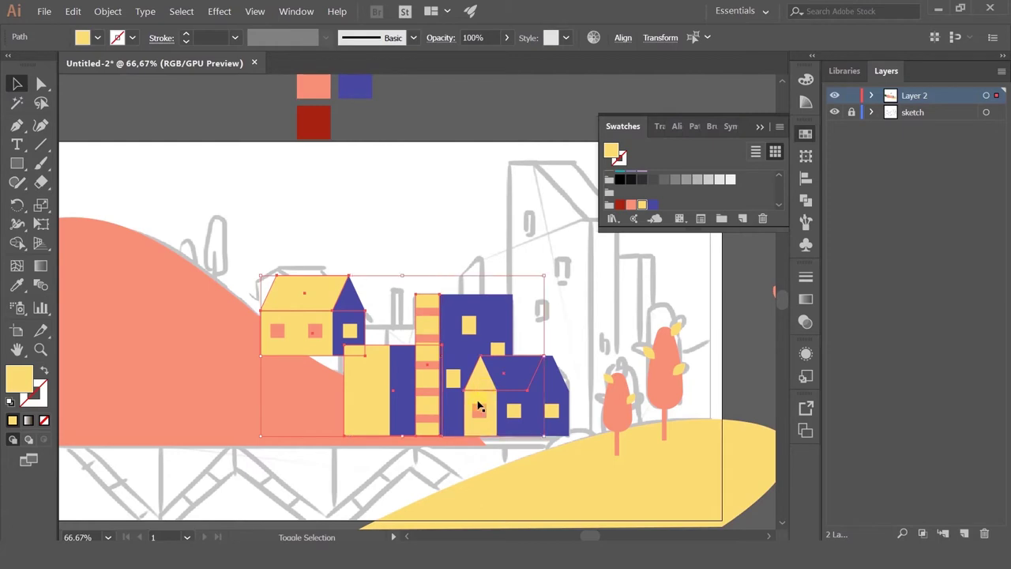
{"action": "left_click", "coordinate": [17, 285]}
{"action": "left_click", "coordinate": [355, 87]}
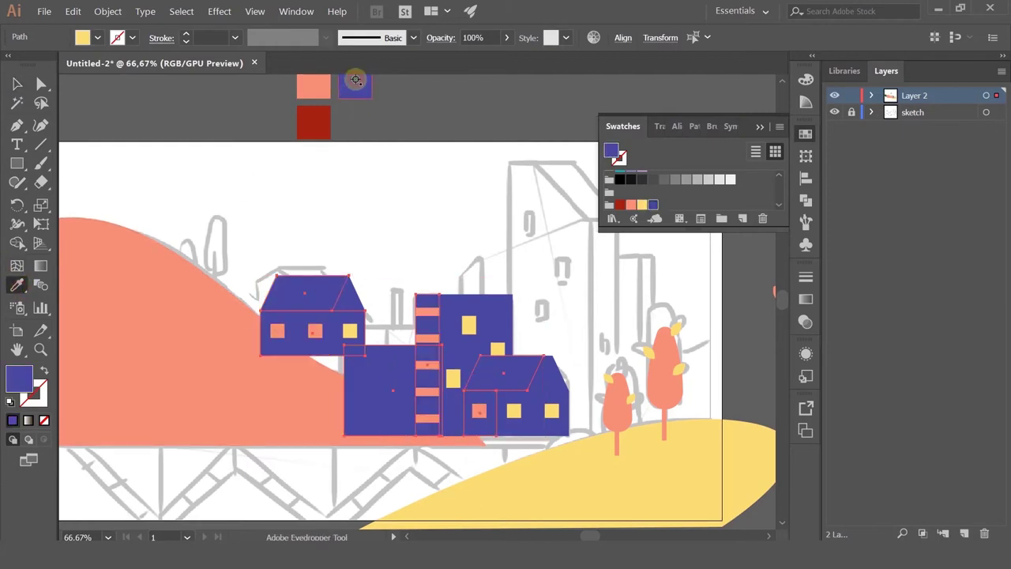
{"action": "left_click", "coordinate": [307, 84]}
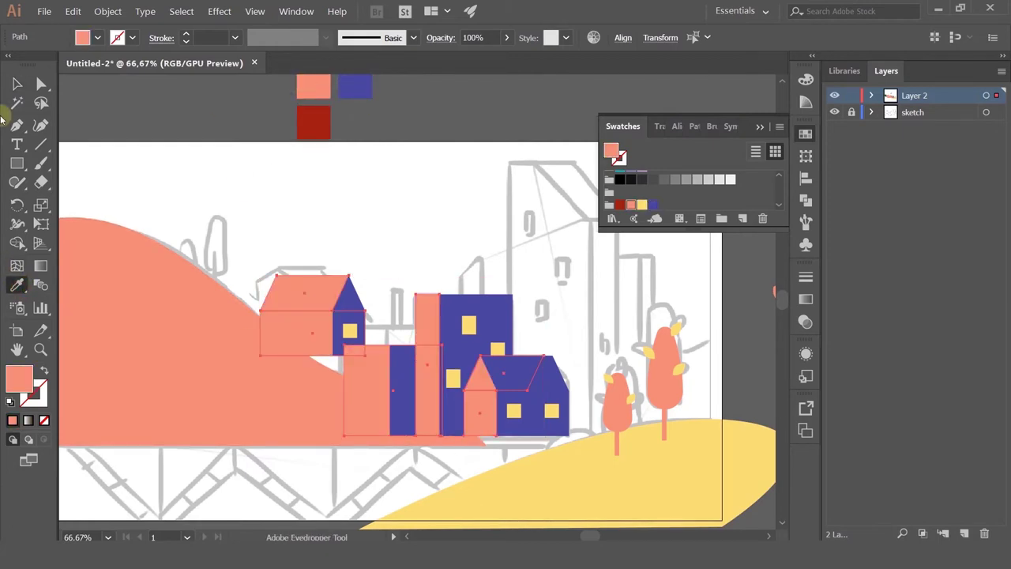
{"action": "left_click", "coordinate": [15, 83]}
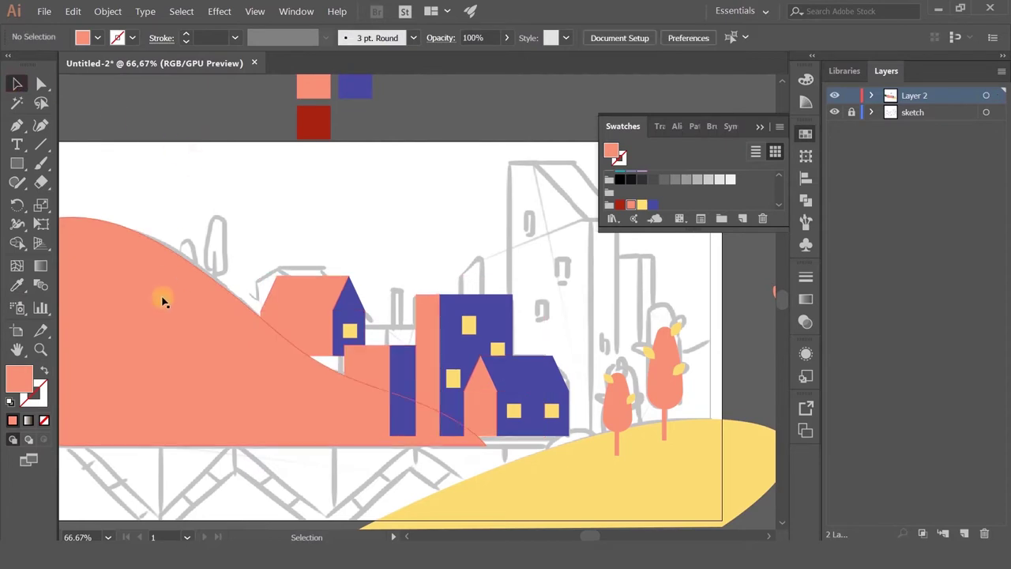
Recolour the large hill with the yellow of the foreground hill, keeping it in its original position
{"action": "mouse_move", "coordinate": [163, 295]}
{"action": "left_mouse_down"}
{"action": "mouse_move", "coordinate": [126, 192]}
{"action": "mouse_move", "coordinate": [145, 223]}
{"action": "mouse_move", "coordinate": [160, 300]}
{"action": "left_mouse_up"}
{"action": "key", "text": "ctrl+z"}
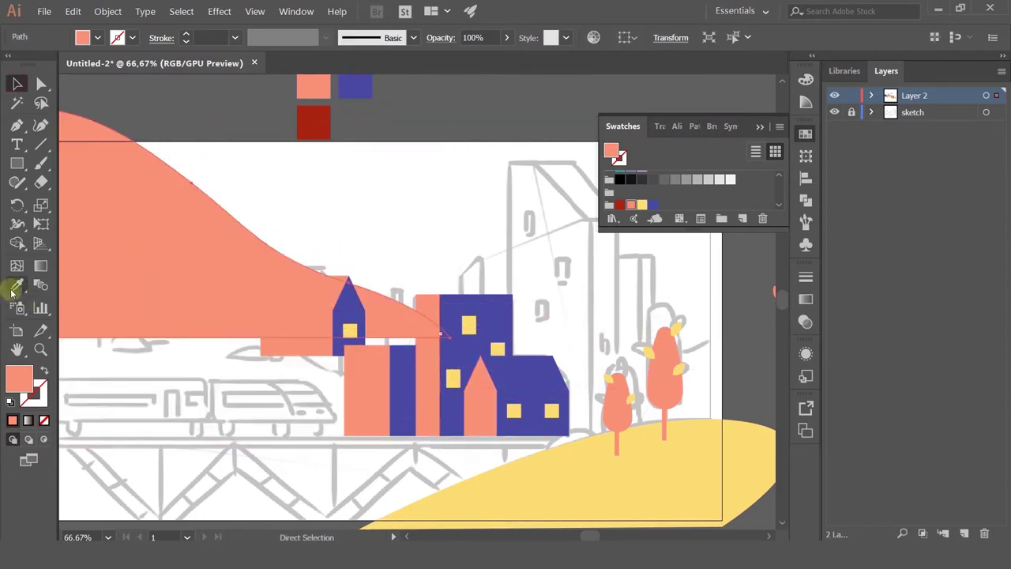
{"action": "left_click", "coordinate": [18, 286]}
{"action": "left_click", "coordinate": [659, 461]}
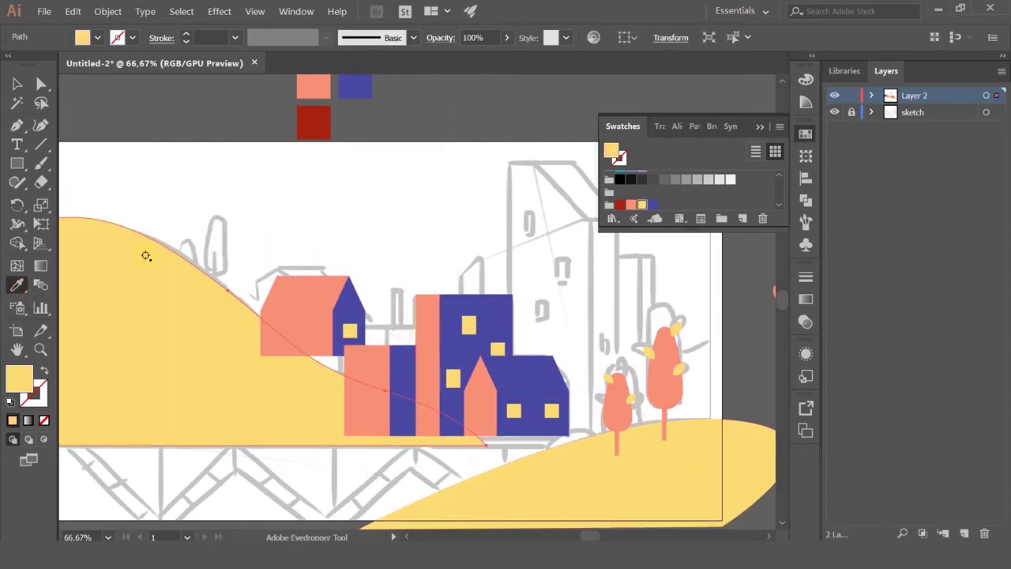
{"action": "left_click", "coordinate": [18, 84]}
{"action": "left_click", "coordinate": [267, 209]}
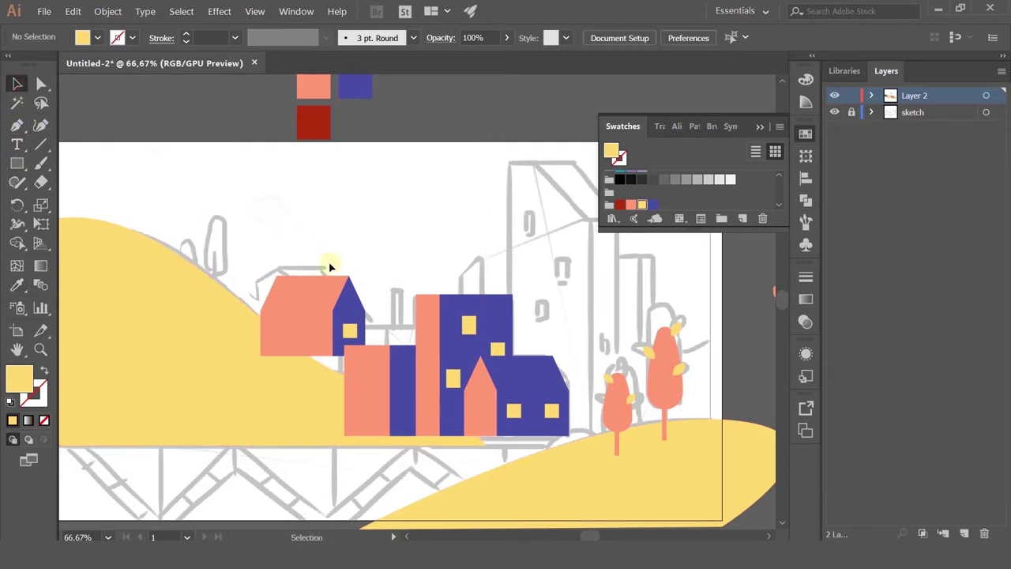
Fill the slope house's two front windows and the tower's five horizontal bands with the hill's yellow
{"action": "scroll", "coordinate": [315, 284], "scroll_direction": "up", "scroll_amount": 2}
{"action": "left_click", "coordinate": [292, 297]}
{"action": "left_click", "coordinate": [253, 391]}
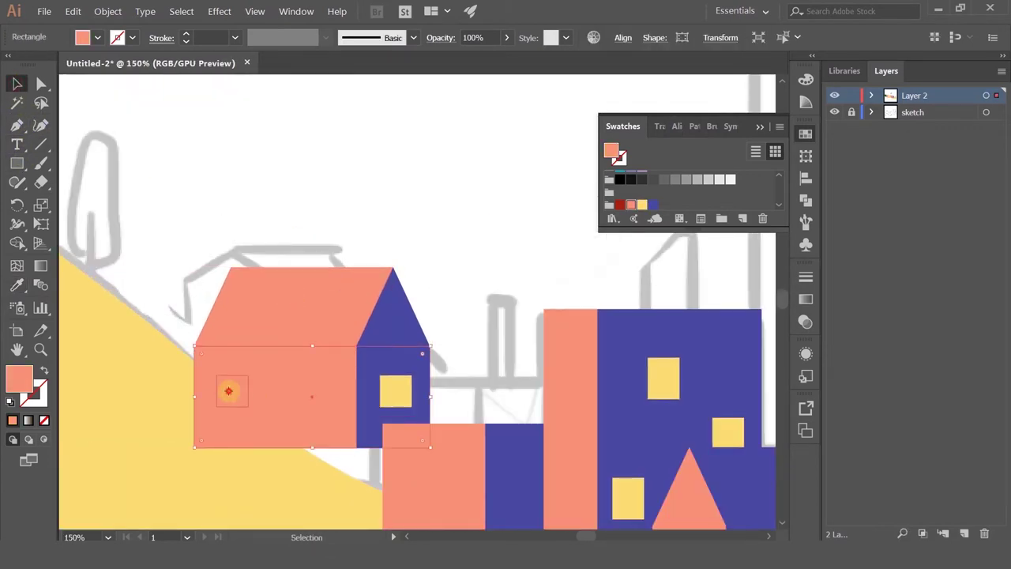
{"action": "left_click_drag", "start_coordinate": [228, 390], "coordinate": [312, 391]}
{"action": "left_click_drag", "start_coordinate": [427, 415], "coordinate": [360, 253]}
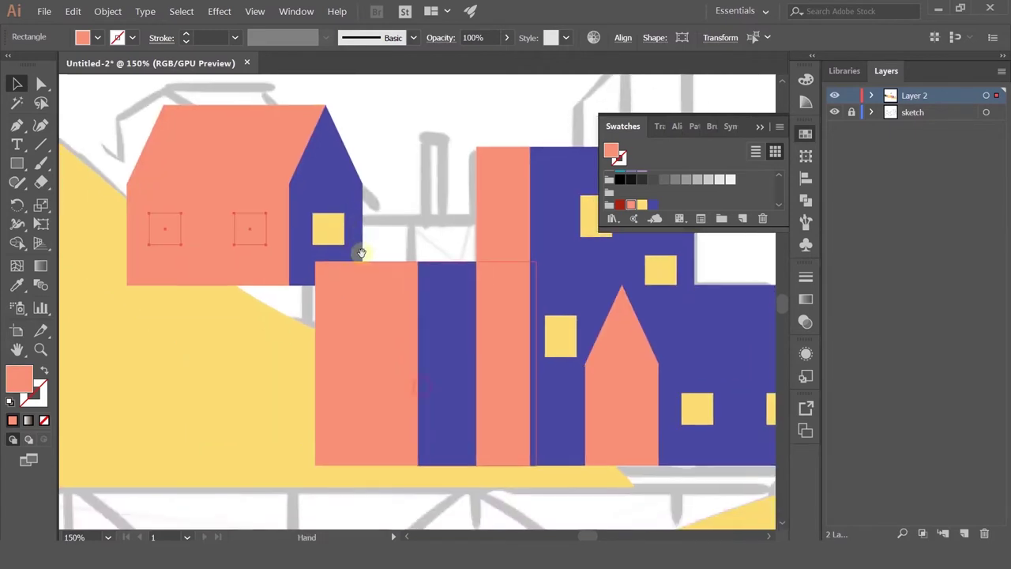
{"action": "left_click", "coordinate": [504, 186], "text": "shift"}
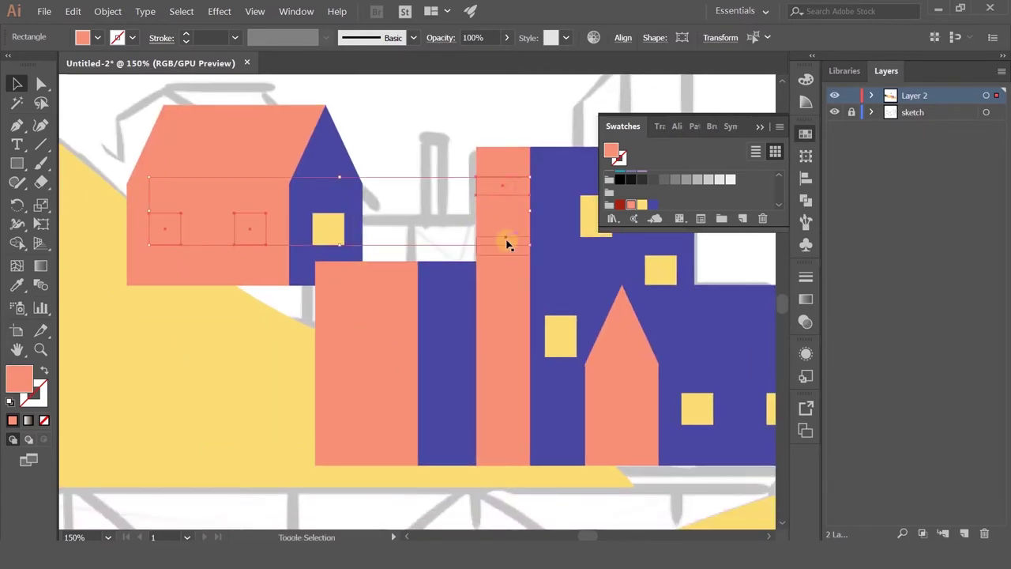
{"action": "left_click", "coordinate": [504, 245], "text": "shift"}
{"action": "left_click", "coordinate": [508, 303], "text": "shift"}
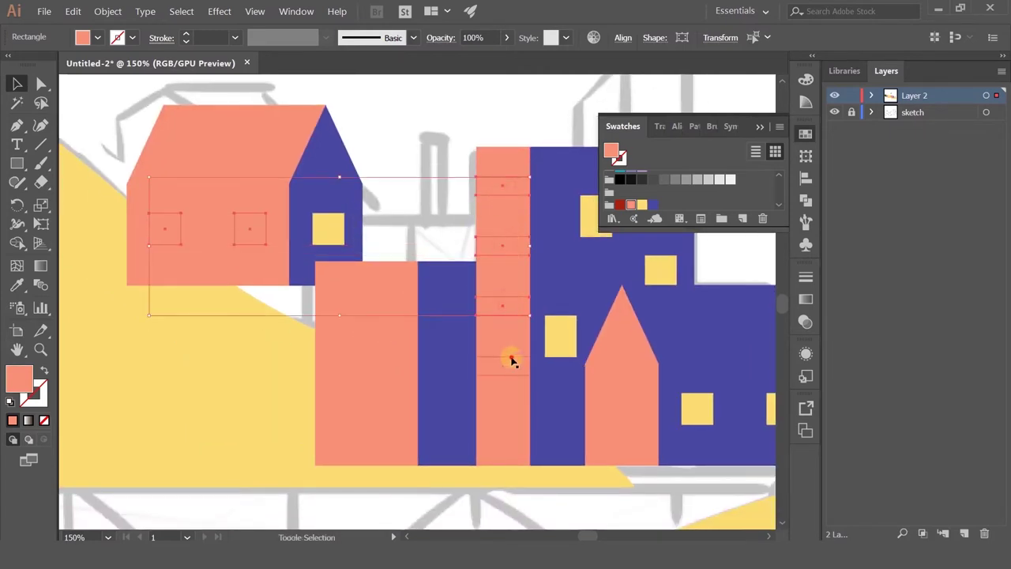
{"action": "left_click", "coordinate": [512, 361], "text": "shift"}
{"action": "left_click", "coordinate": [505, 428], "text": "shift"}
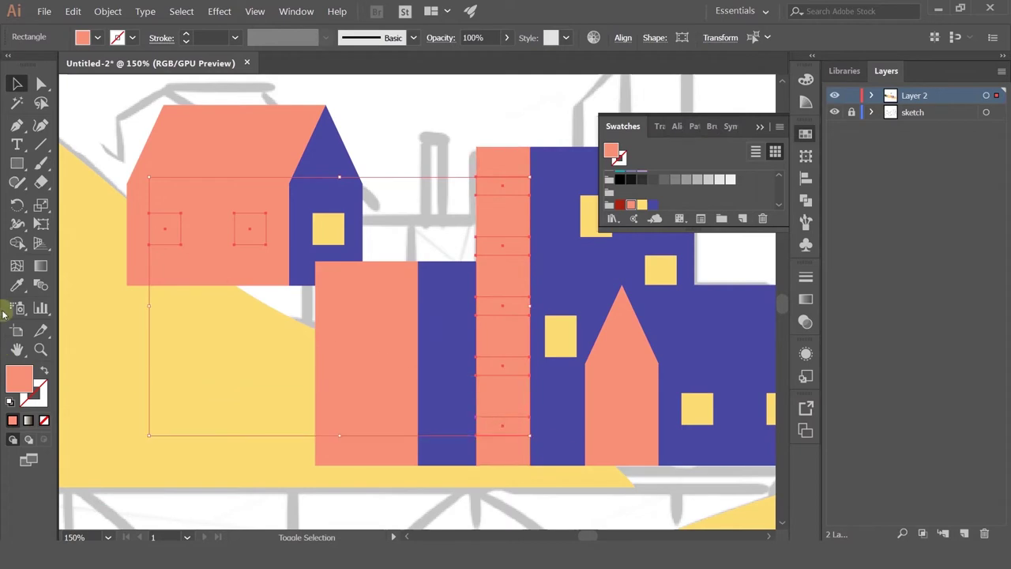
{"action": "left_click", "coordinate": [16, 285]}
{"action": "left_click", "coordinate": [147, 357]}
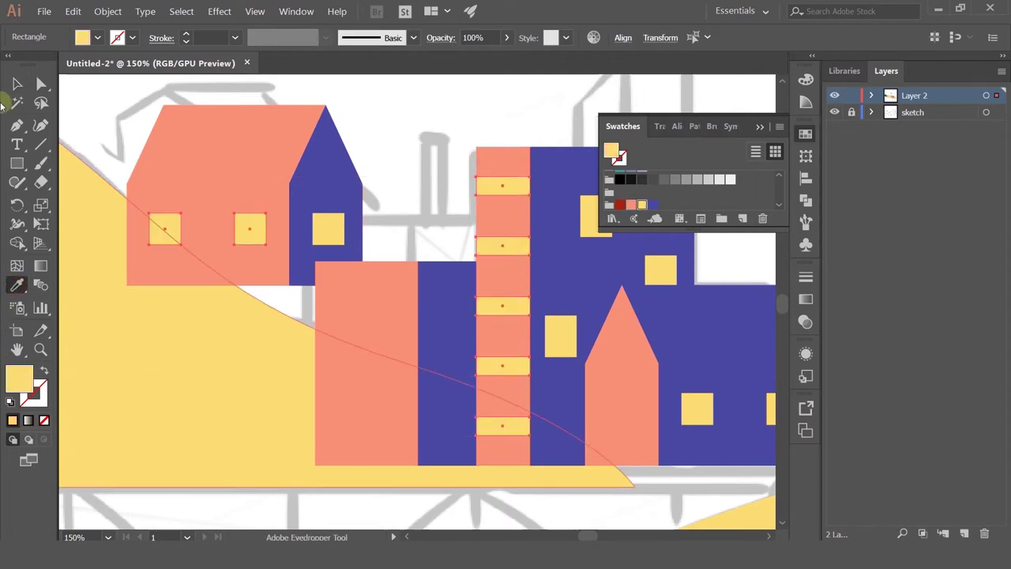
Change the selected front windows and tower bands to a paler, less saturated tint of the coral wall colour
{"action": "left_click", "coordinate": [196, 153]}
{"action": "left_click", "coordinate": [113, 206], "text": "ctrl+shift"}
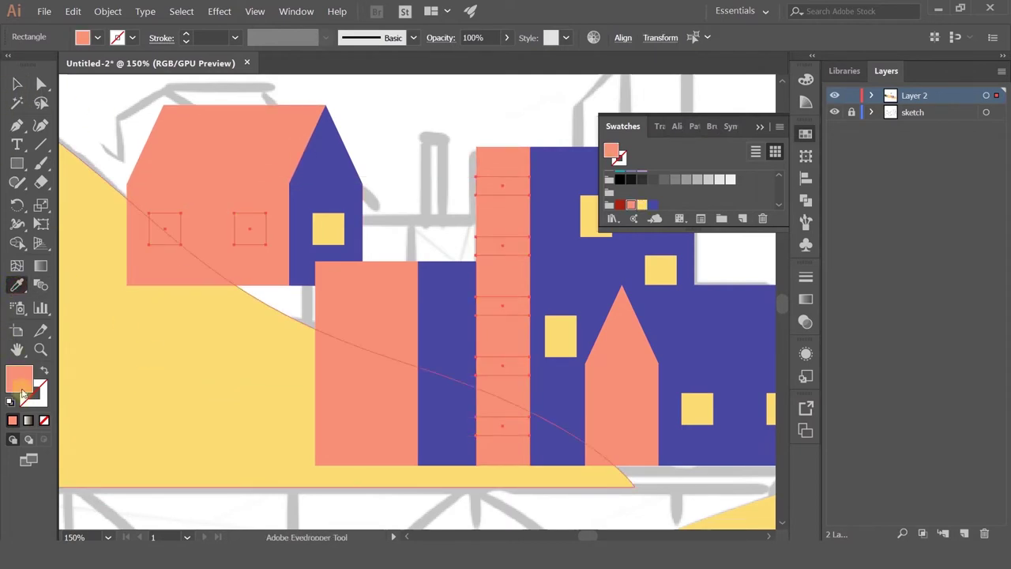
{"action": "double_click", "coordinate": [19, 385]}
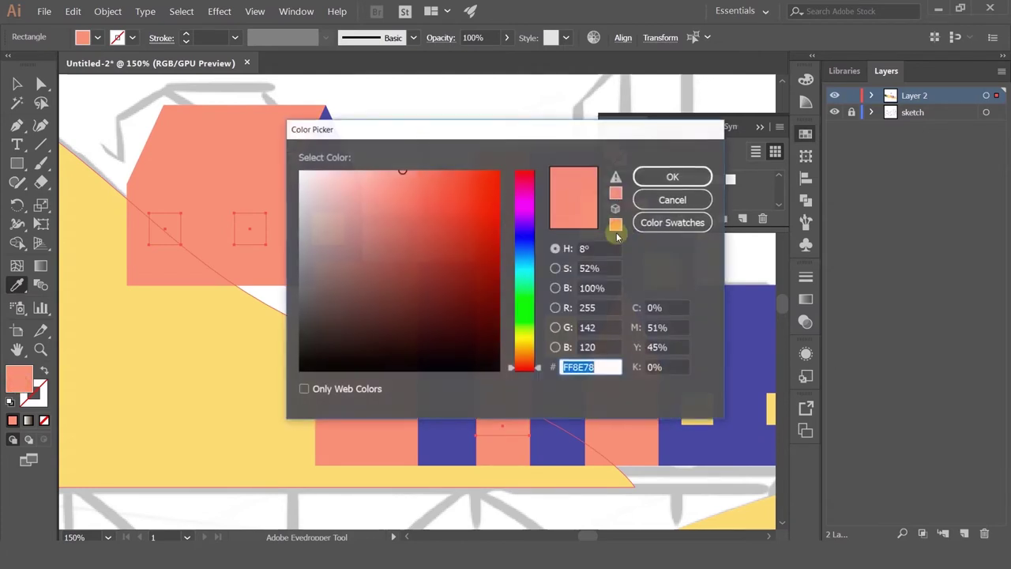
{"action": "left_click", "coordinate": [556, 308]}
{"action": "left_click", "coordinate": [557, 268]}
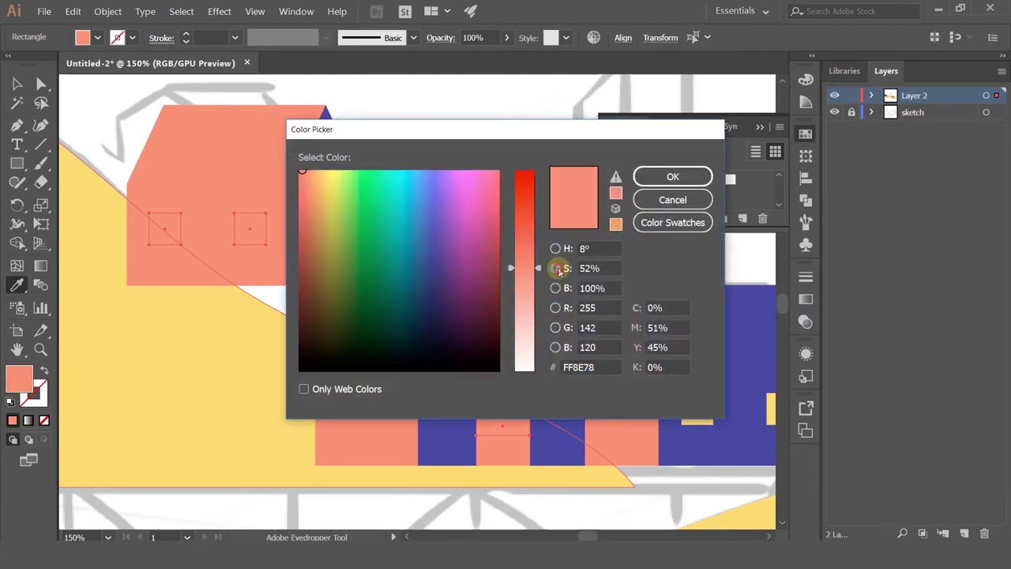
{"action": "left_click_drag", "start_coordinate": [534, 301], "coordinate": [530, 307]}
{"action": "left_click", "coordinate": [640, 181]}
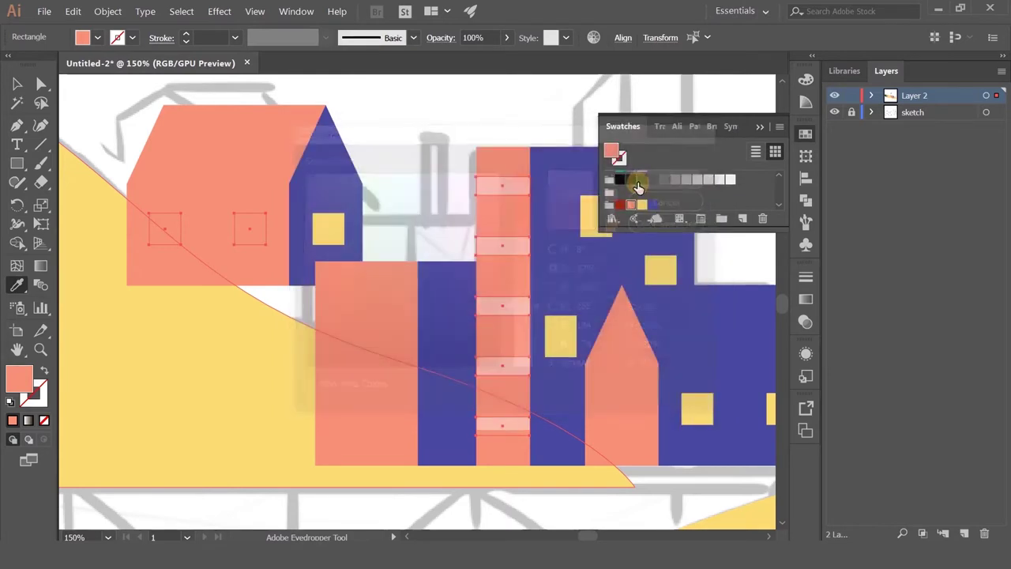
{"action": "key", "text": "ctrl+shift+a"}
{"action": "key", "text": "v"}
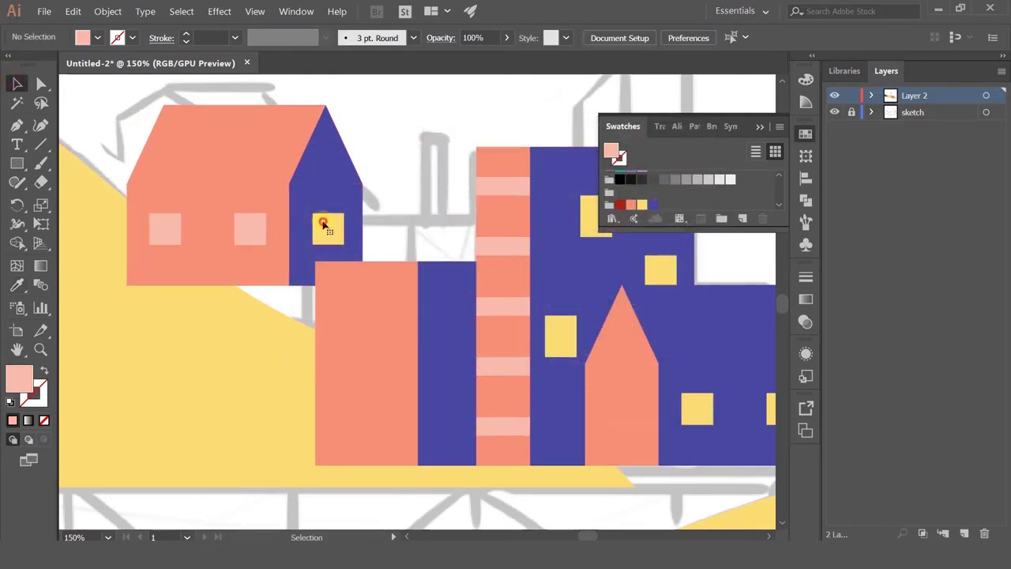
Fill the six yellow windows on the blue walls with the blue of the walls
{"action": "left_click", "coordinate": [325, 227]}
{"action": "left_click", "coordinate": [562, 334], "text": "shift"}
{"action": "left_click_drag", "start_coordinate": [482, 221], "coordinate": [323, 262]}
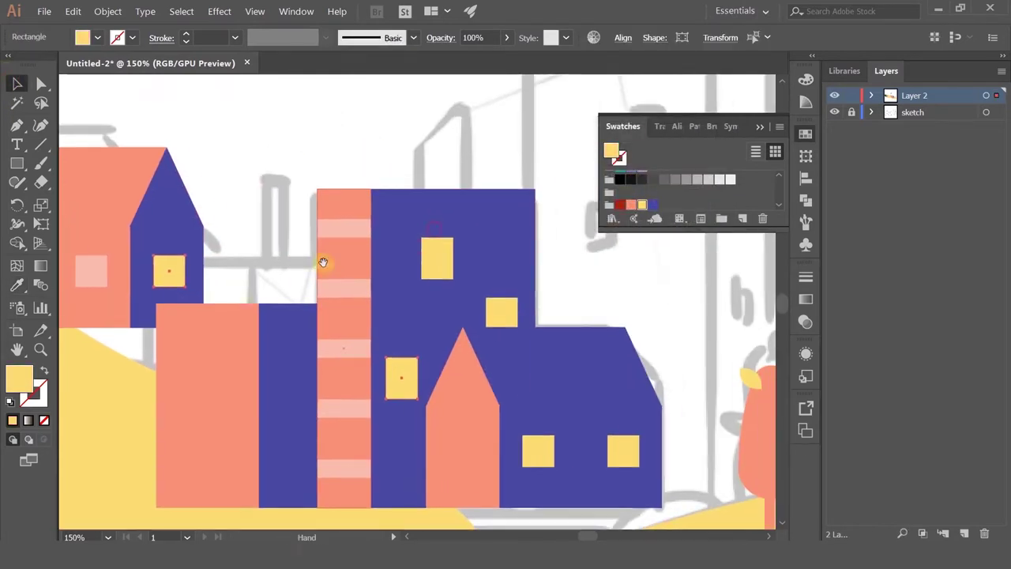
{"action": "left_click", "coordinate": [435, 252], "text": "shift"}
{"action": "left_click", "coordinate": [501, 311], "text": "shift"}
{"action": "left_click", "coordinate": [536, 454], "text": "shift"}
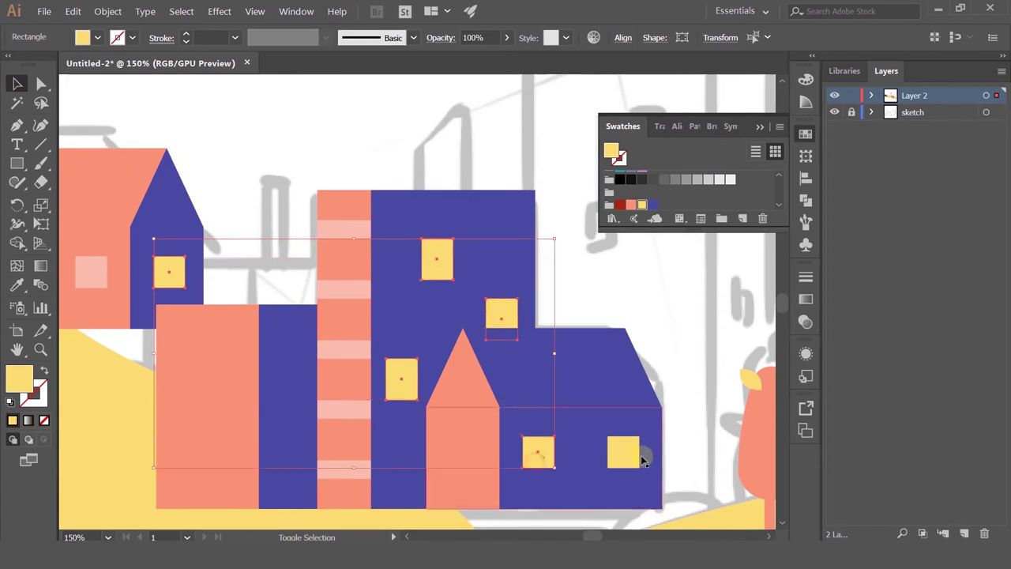
{"action": "left_click", "coordinate": [619, 456], "text": "shift"}
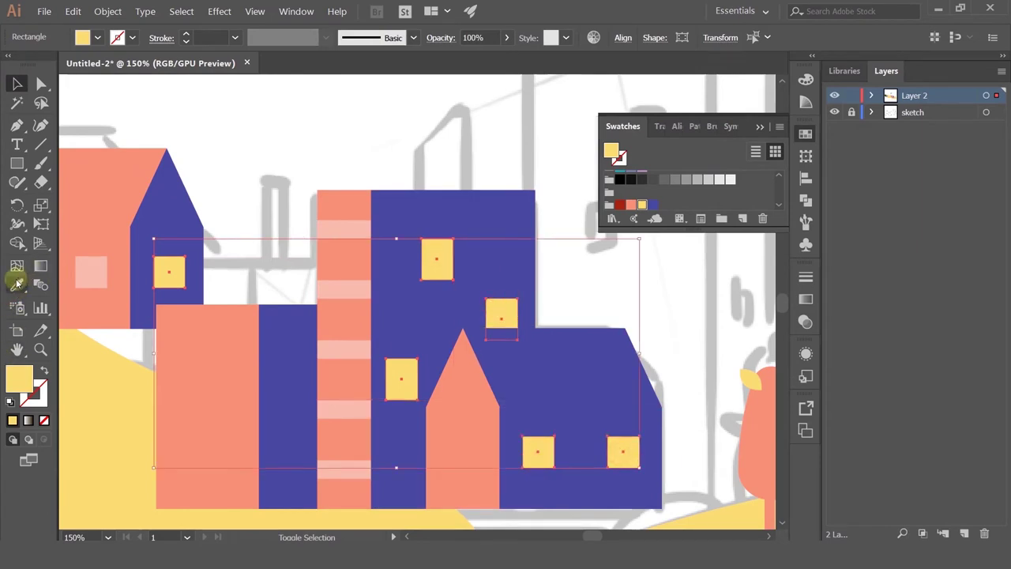
{"action": "left_click", "coordinate": [17, 282]}
{"action": "left_click", "coordinate": [167, 213]}
Lighten the fill of the six selected windows to the blue tint 7D7DD3
{"action": "double_click", "coordinate": [23, 377]}
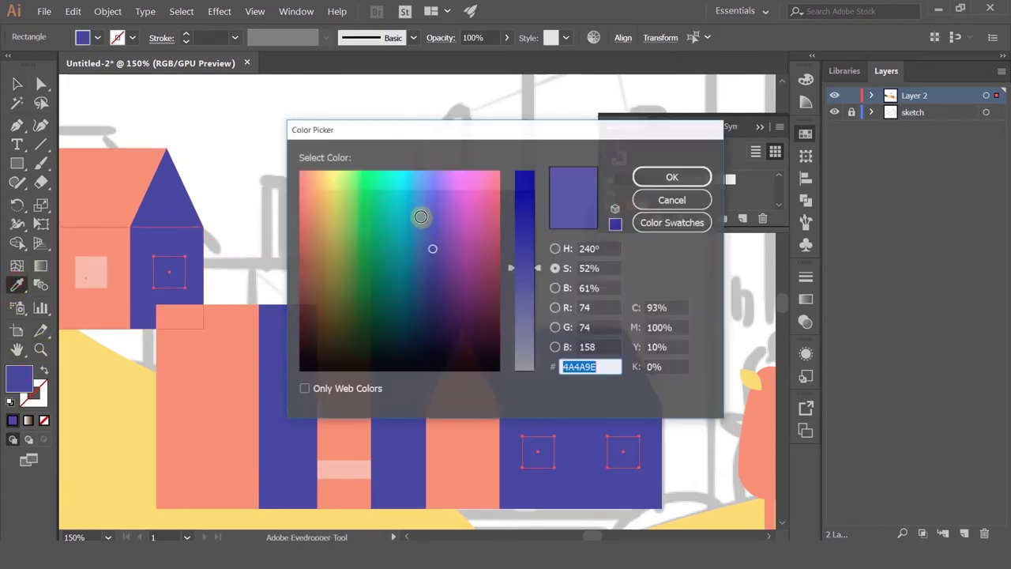
{"action": "left_click", "coordinate": [557, 249]}
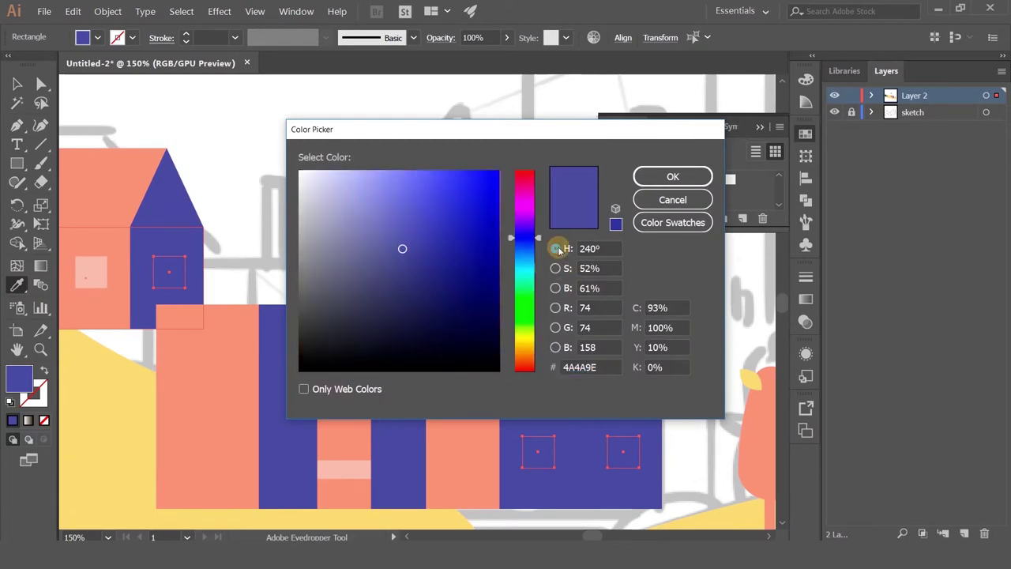
{"action": "left_click", "coordinate": [381, 203]}
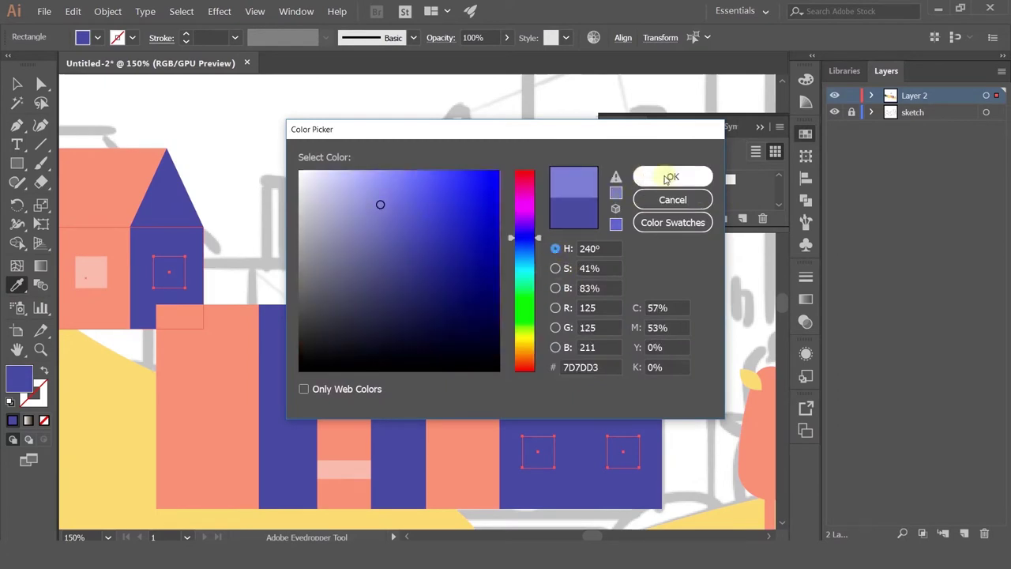
{"action": "left_click", "coordinate": [671, 176]}
{"action": "scroll", "coordinate": [310, 184], "scroll_direction": "down", "scroll_amount": 2}
{"action": "left_click", "coordinate": [17, 84]}
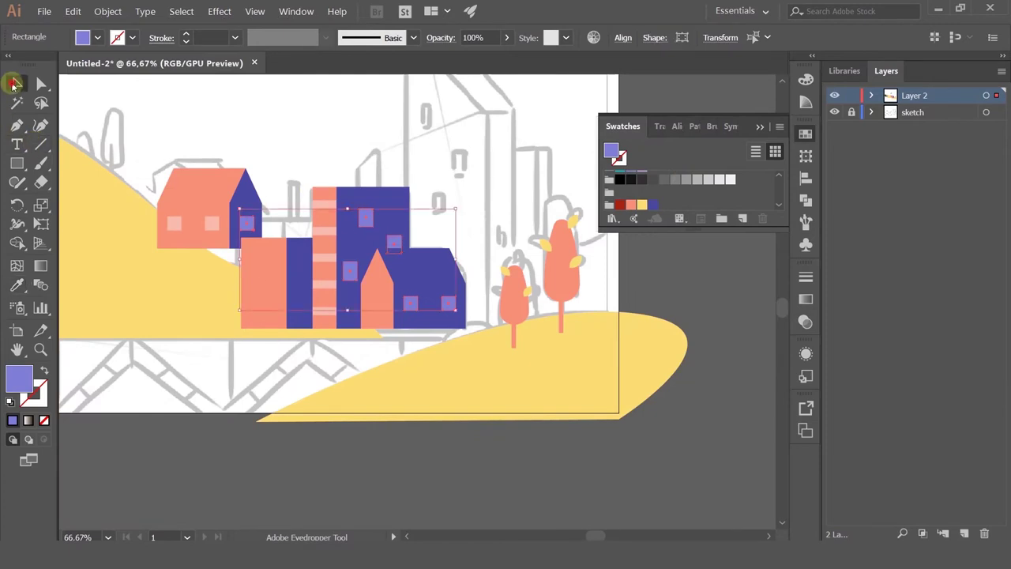
Delete the coral tower's five pale horizontal bands
{"action": "left_click", "coordinate": [137, 106]}
{"action": "scroll", "coordinate": [279, 189], "scroll_direction": "down", "scroll_amount": 2}
{"action": "left_click_drag", "start_coordinate": [257, 165], "coordinate": [381, 178]}
{"action": "scroll", "coordinate": [360, 233], "scroll_direction": "up", "scroll_amount": 2}
{"action": "left_click", "coordinate": [149, 319]}
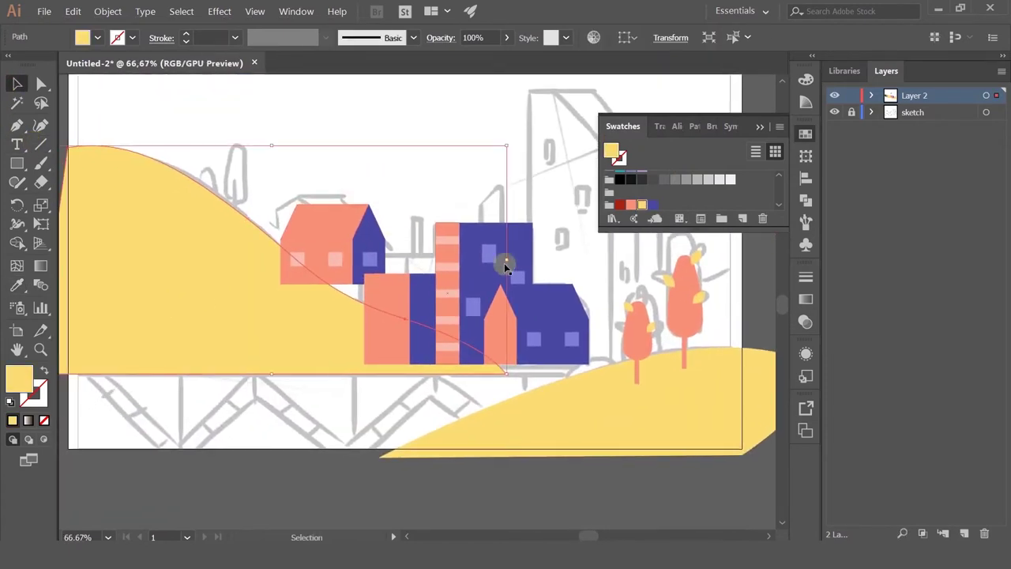
{"action": "scroll", "coordinate": [440, 249], "scroll_direction": "up", "scroll_amount": 2}
{"action": "left_click", "coordinate": [448, 229]}
{"action": "left_click", "coordinate": [447, 287], "text": "shift"}
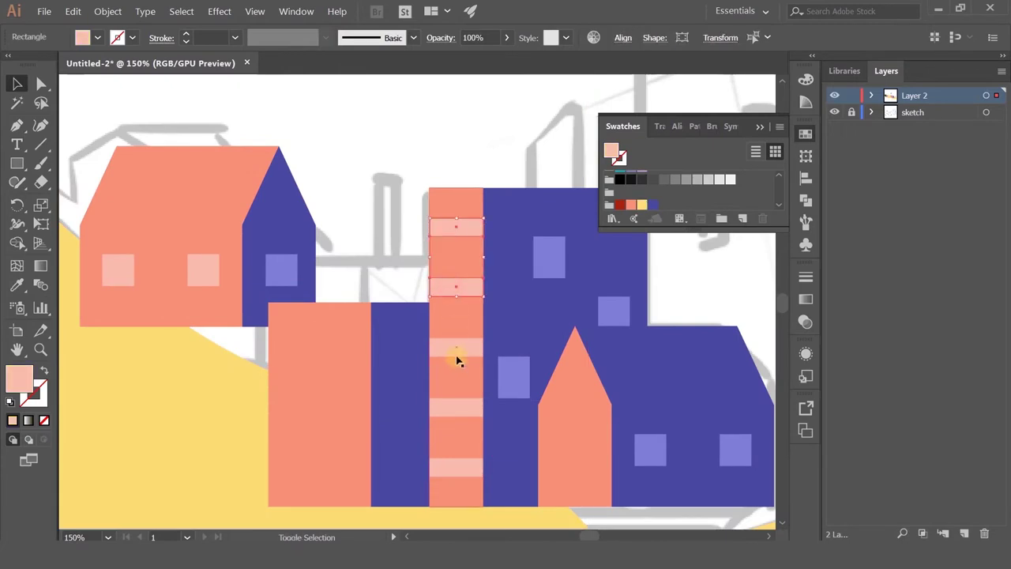
{"action": "left_click", "coordinate": [454, 468], "text": "shift"}
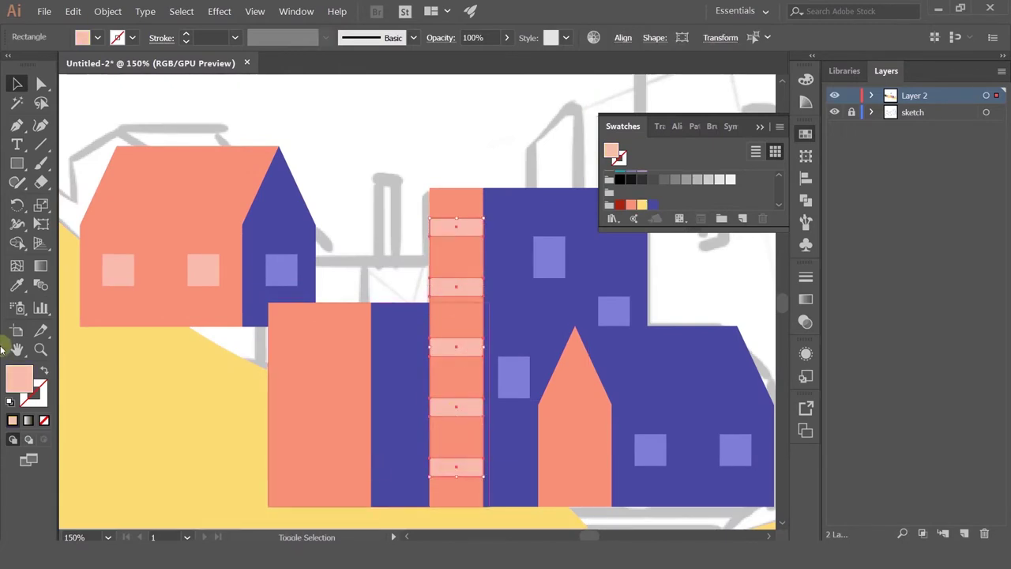
{"action": "left_click", "coordinate": [158, 422]}
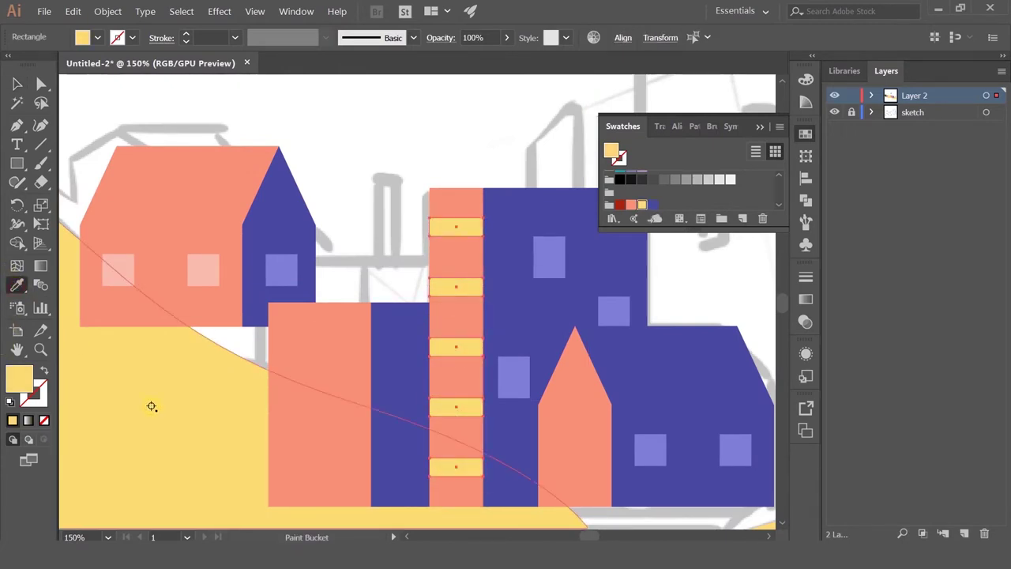
{"action": "key", "text": "ctrl+z"}
{"action": "left_click", "coordinate": [14, 84]}
{"action": "key", "text": "Delete"}
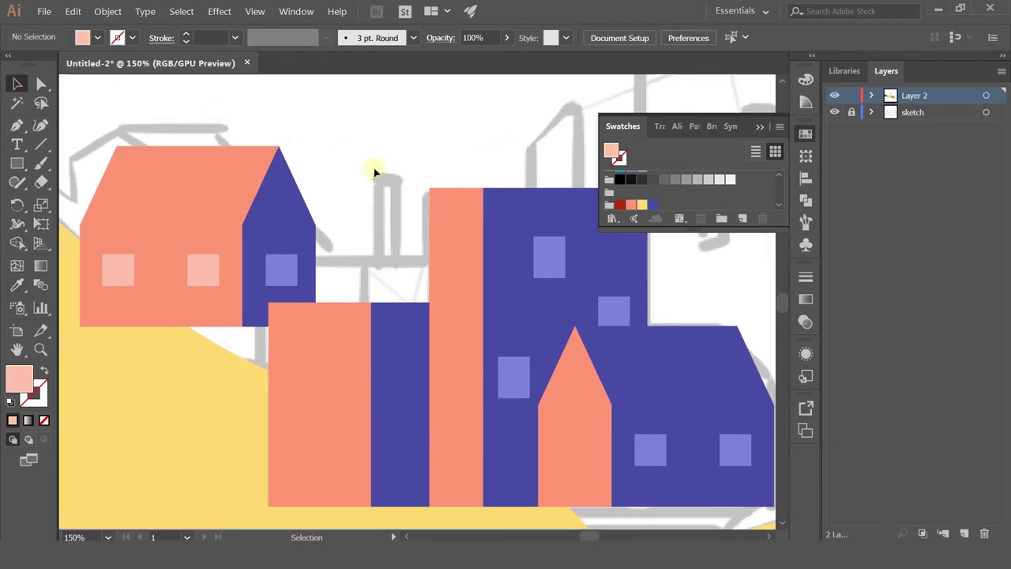
Place a square window on the small gabled house's front and fill it with the slope house windows' pale coral
{"action": "scroll", "coordinate": [377, 174], "scroll_direction": "down", "scroll_amount": 2}
{"action": "left_click_drag", "start_coordinate": [406, 159], "coordinate": [440, 194]}
{"action": "scroll", "coordinate": [395, 320], "scroll_direction": "up", "scroll_amount": 2}
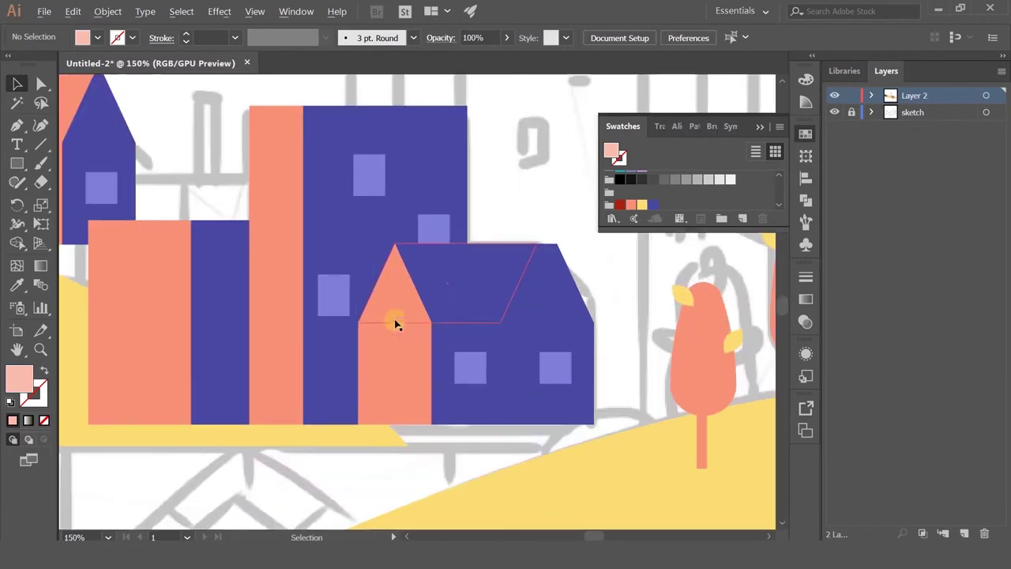
{"action": "left_click", "coordinate": [395, 365]}
{"action": "left_click", "coordinate": [18, 285]}
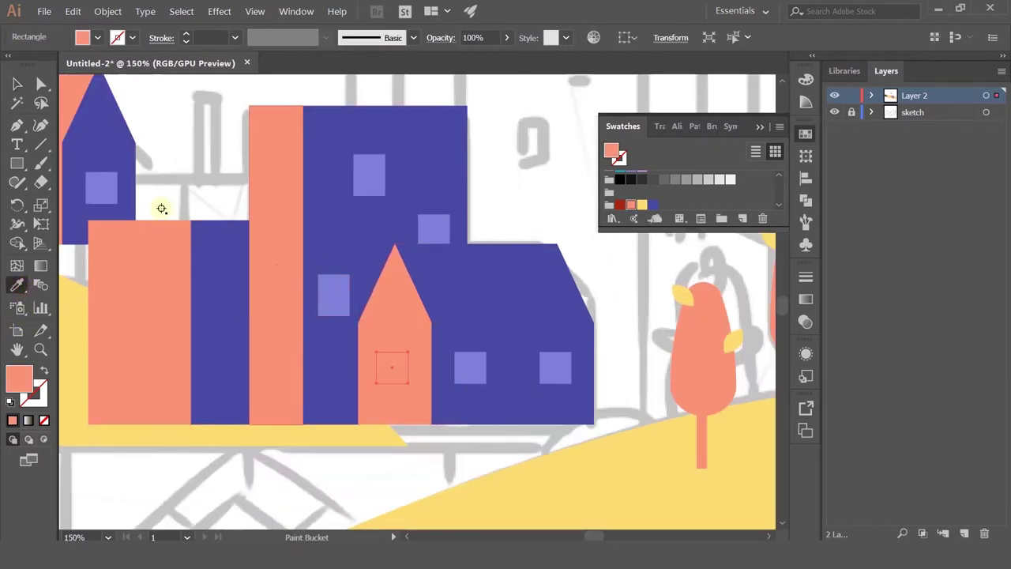
{"action": "left_click_drag", "start_coordinate": [54, 194], "coordinate": [149, 198]}
{"action": "left_click", "coordinate": [119, 188]}
{"action": "left_click", "coordinate": [17, 84]}
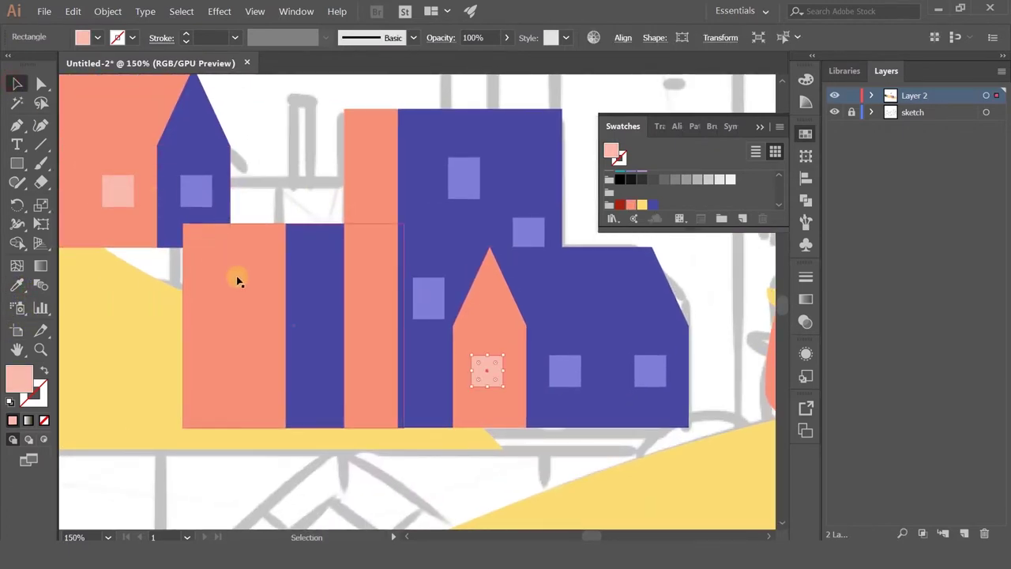
Place two copies of the tower window on the low coral block and fill them with the slope house windows' pale coral
{"action": "left_click_drag", "start_coordinate": [431, 288], "coordinate": [249, 361]}
{"action": "left_click", "coordinate": [221, 273], "text": "shift"}
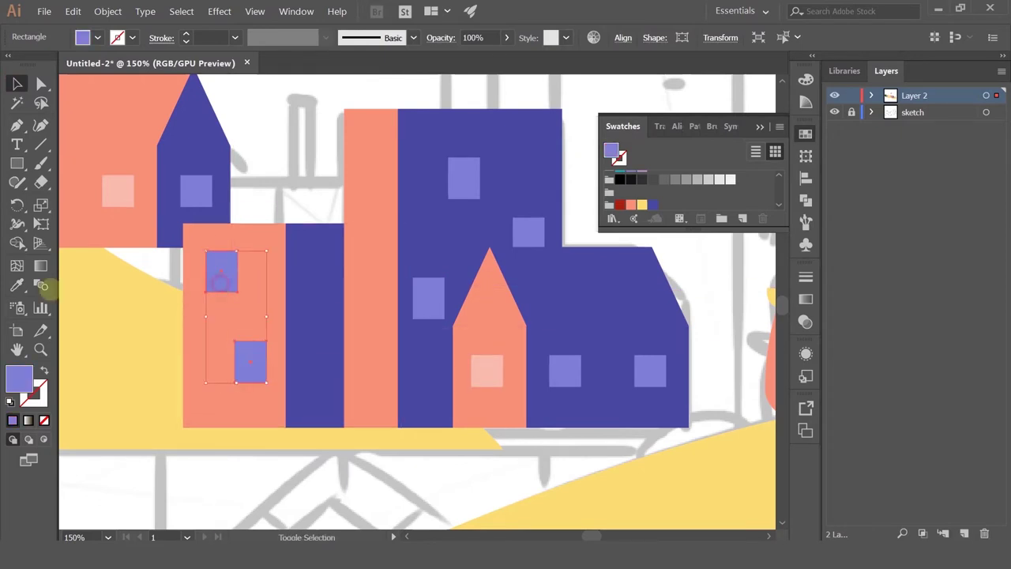
{"action": "left_click", "coordinate": [17, 288]}
{"action": "left_click", "coordinate": [259, 307]}
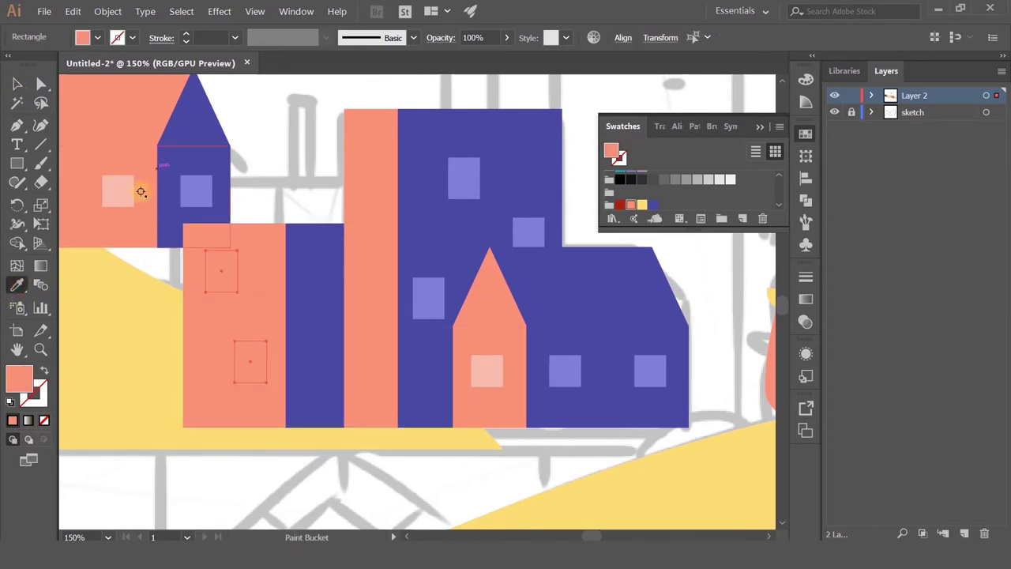
{"action": "left_click", "coordinate": [112, 195]}
{"action": "left_click", "coordinate": [17, 84]}
{"action": "left_click", "coordinate": [289, 173]}
Delete the rounded coral crowns of both trees on the front hill
{"action": "scroll", "coordinate": [289, 174], "scroll_direction": "down", "scroll_amount": 3}
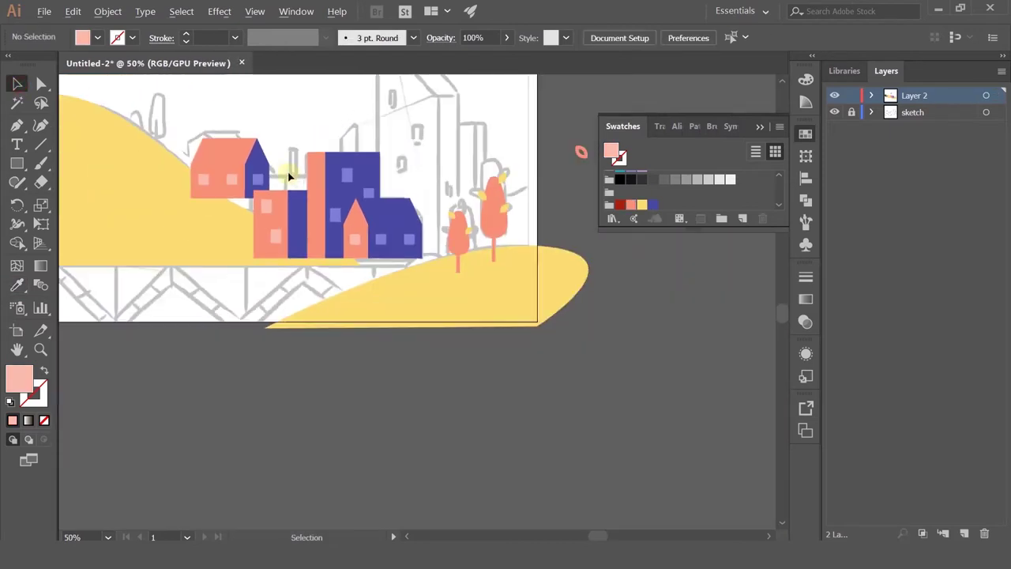
{"action": "left_click_drag", "start_coordinate": [289, 174], "coordinate": [354, 204]}
{"action": "left_click", "coordinate": [163, 251]}
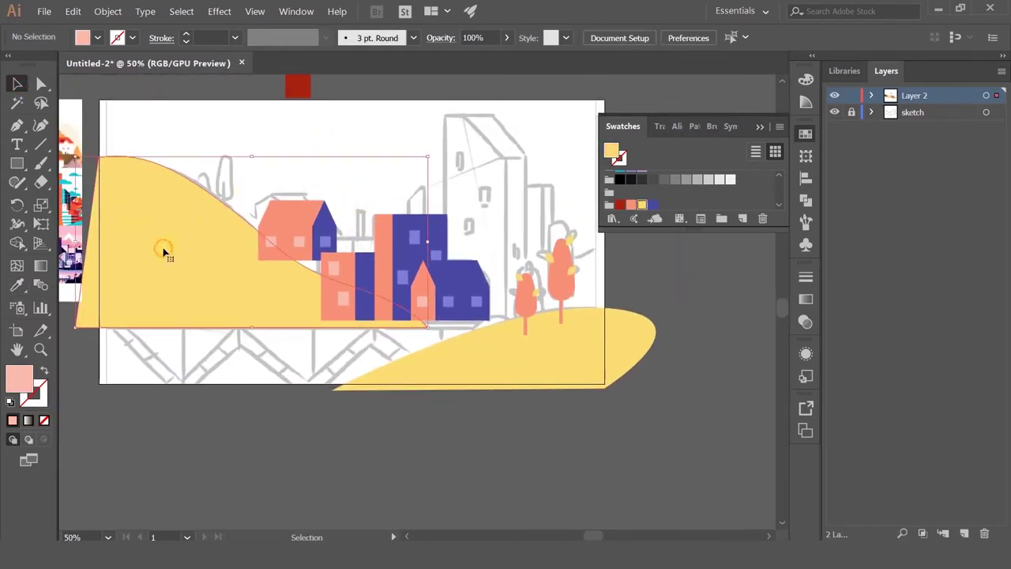
{"action": "left_click", "coordinate": [531, 308]}
{"action": "scroll", "coordinate": [580, 308], "scroll_direction": "up", "scroll_amount": 3}
{"action": "left_click", "coordinate": [539, 282], "text": "shift"}
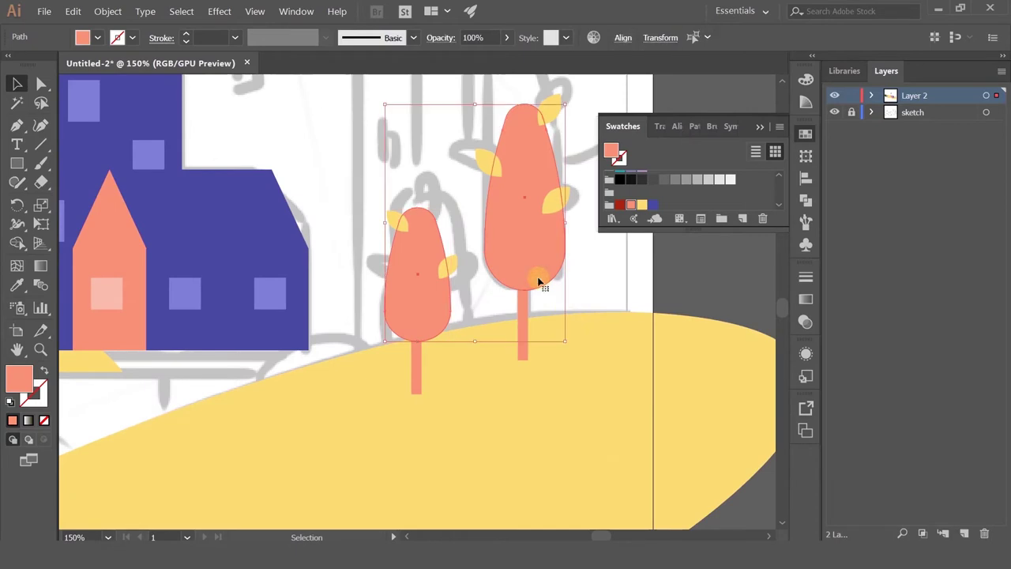
{"action": "key", "text": "Delete"}
Draw a tall coral ellipse as the larger tree's new crown and send it behind the yellow leaves
{"action": "left_click", "coordinate": [20, 165]}
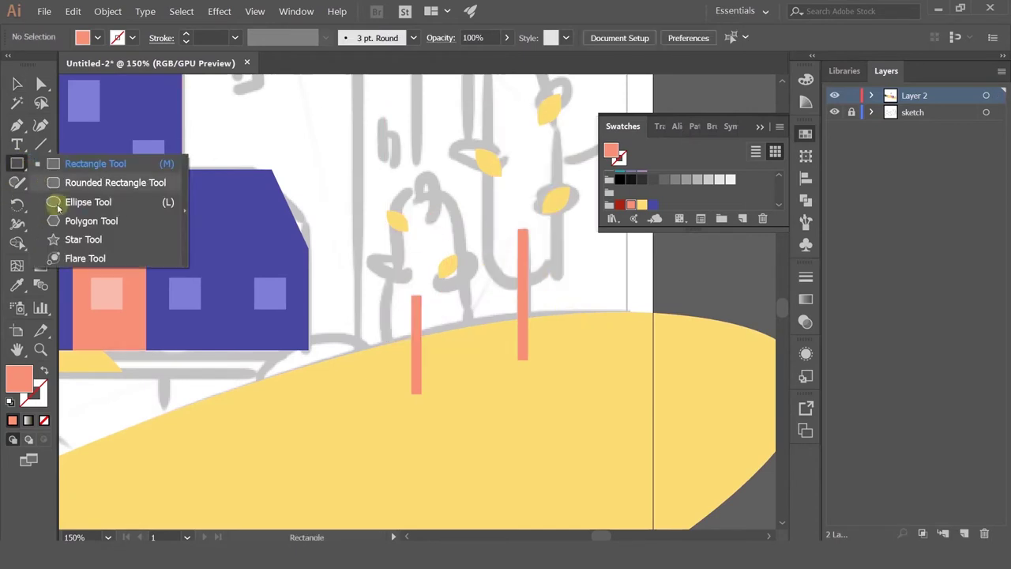
{"action": "left_click_drag", "start_coordinate": [60, 196], "coordinate": [60, 204]}
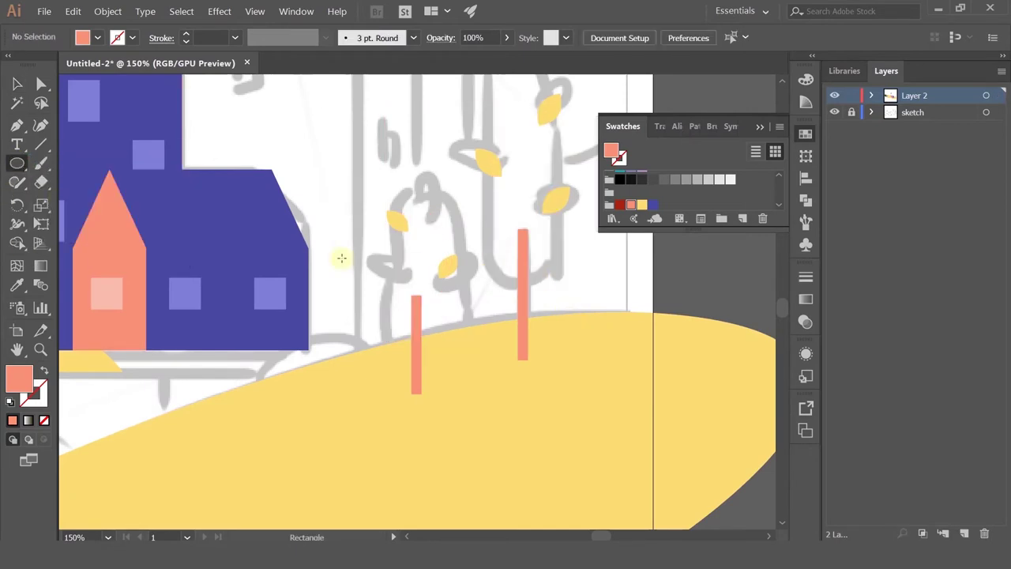
{"action": "mouse_move", "coordinate": [523, 258]}
{"action": "left_mouse_down"}
{"action": "mouse_move", "coordinate": [490, 107]}
{"action": "mouse_move", "coordinate": [524, 83]}
{"action": "mouse_move", "coordinate": [481, 113]}
{"action": "mouse_move", "coordinate": [445, 250]}
{"action": "mouse_move", "coordinate": [457, 246]}
{"action": "left_mouse_up"}
{"action": "key", "text": "v"}
{"action": "left_click_drag", "start_coordinate": [543, 335], "coordinate": [541, 232]}
{"action": "left_click", "coordinate": [541, 231], "text": "shift"}
{"action": "left_click", "coordinate": [562, 230]}
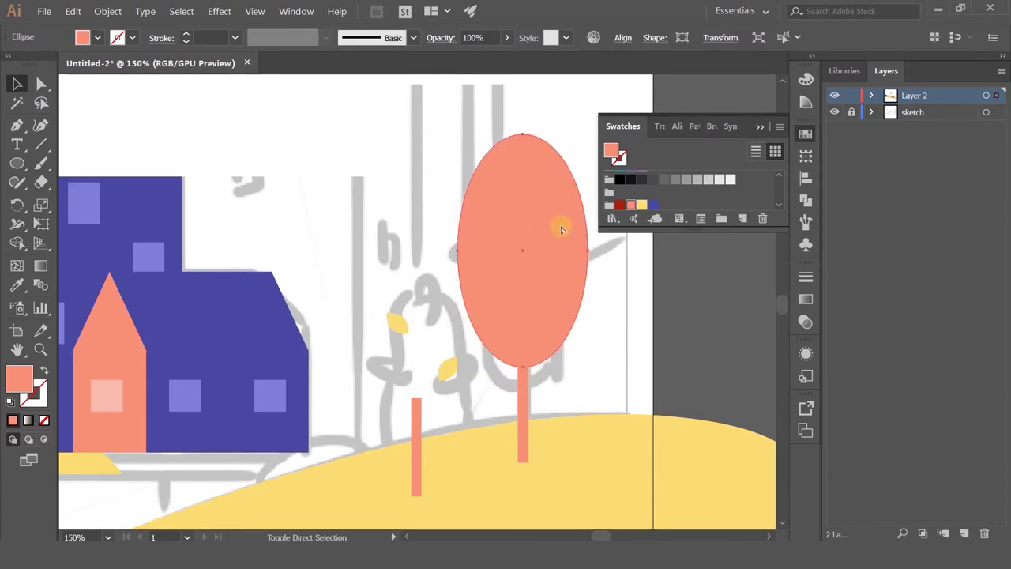
{"action": "key", "text": "ctrl+bracketleft"}
Convert the ellipse's top anchor to a sharp point and lower its two side anchors to form a teardrop crown
{"action": "left_click", "coordinate": [40, 83]}
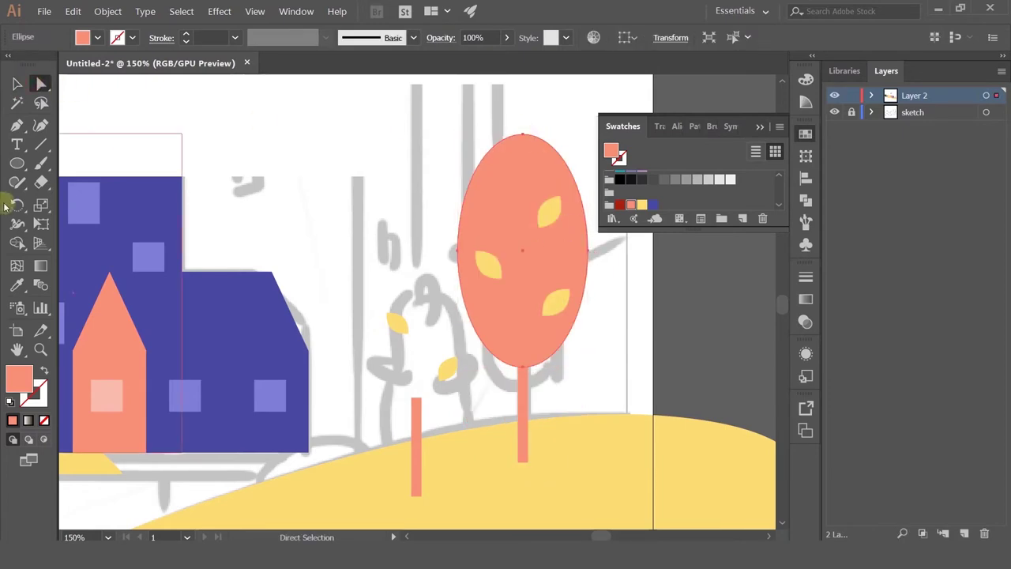
{"action": "left_click_drag", "start_coordinate": [22, 128], "coordinate": [55, 178]}
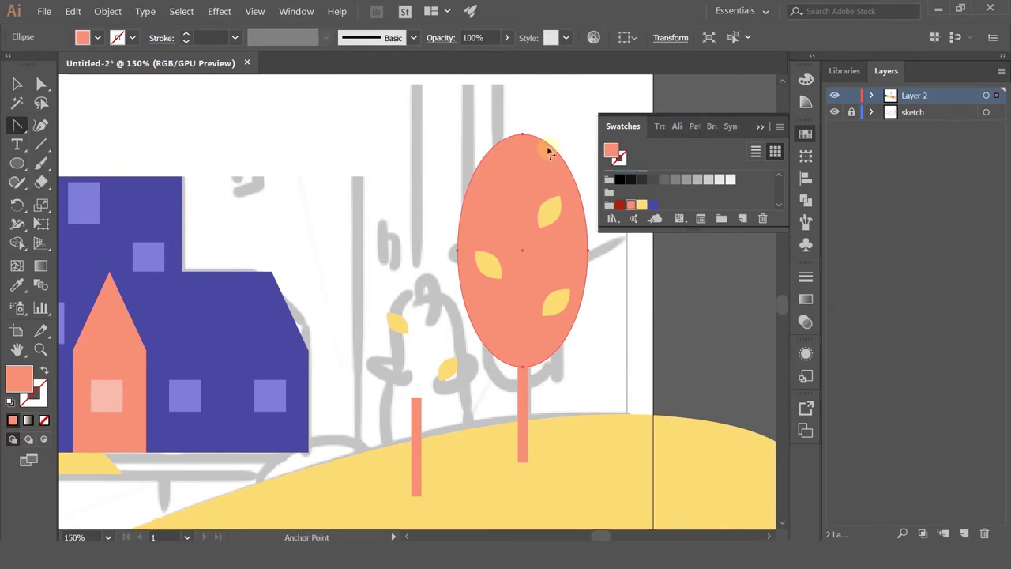
{"action": "left_click", "coordinate": [522, 136]}
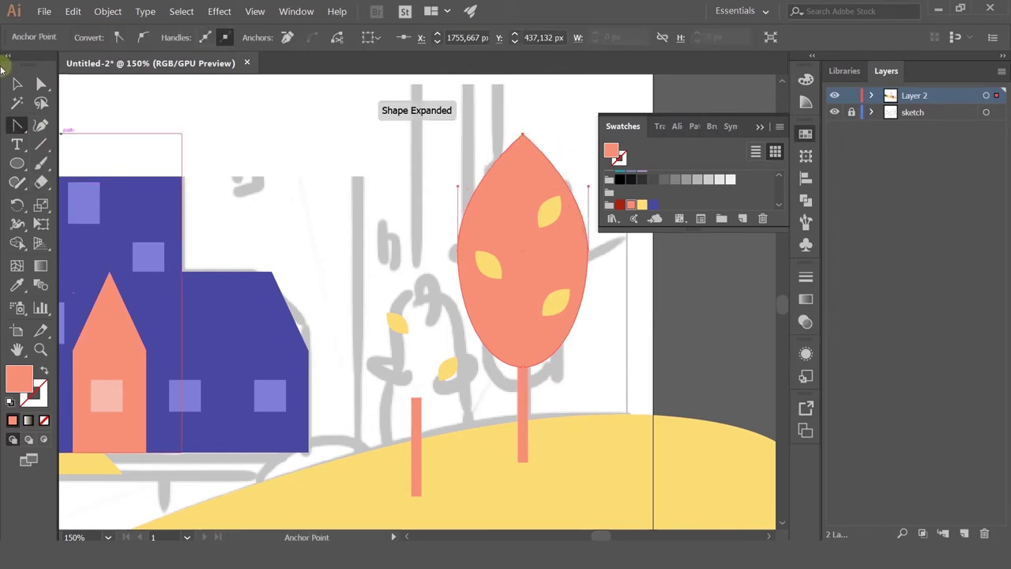
{"action": "left_click", "coordinate": [42, 85]}
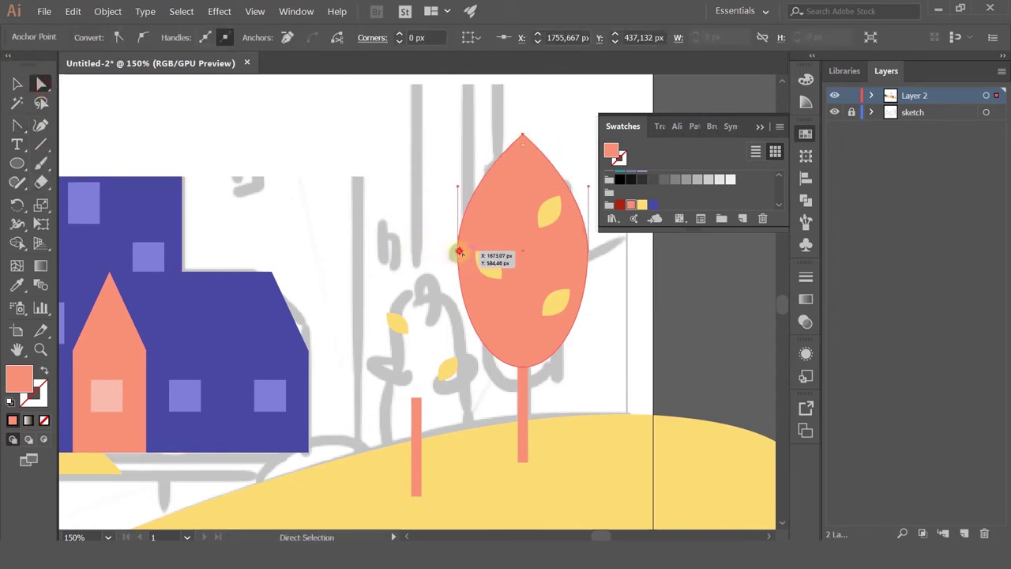
{"action": "left_click", "coordinate": [460, 252]}
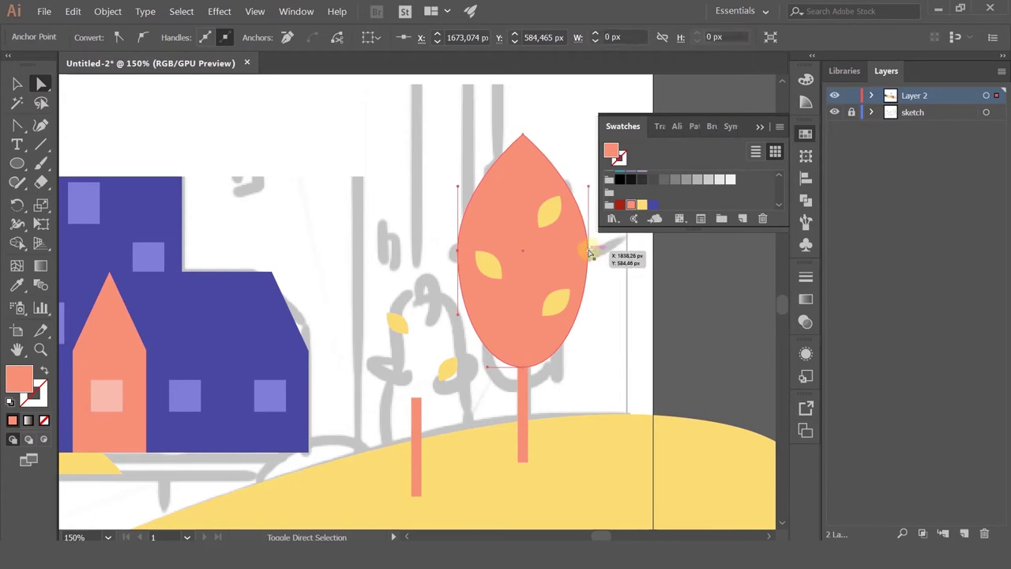
{"action": "left_click_drag", "start_coordinate": [592, 252], "coordinate": [591, 286]}
{"action": "left_click", "coordinate": [606, 350]}
{"action": "scroll", "coordinate": [605, 345], "scroll_direction": "down", "scroll_amount": 3}
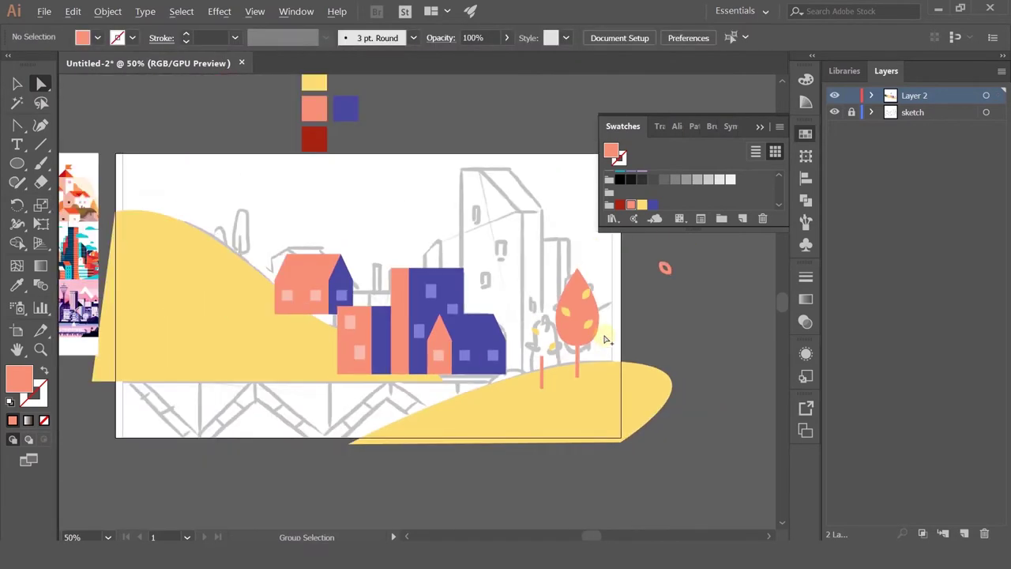
Make the teardrop crown narrower and shorter
{"action": "scroll", "coordinate": [560, 296], "scroll_direction": "up", "scroll_amount": 3}
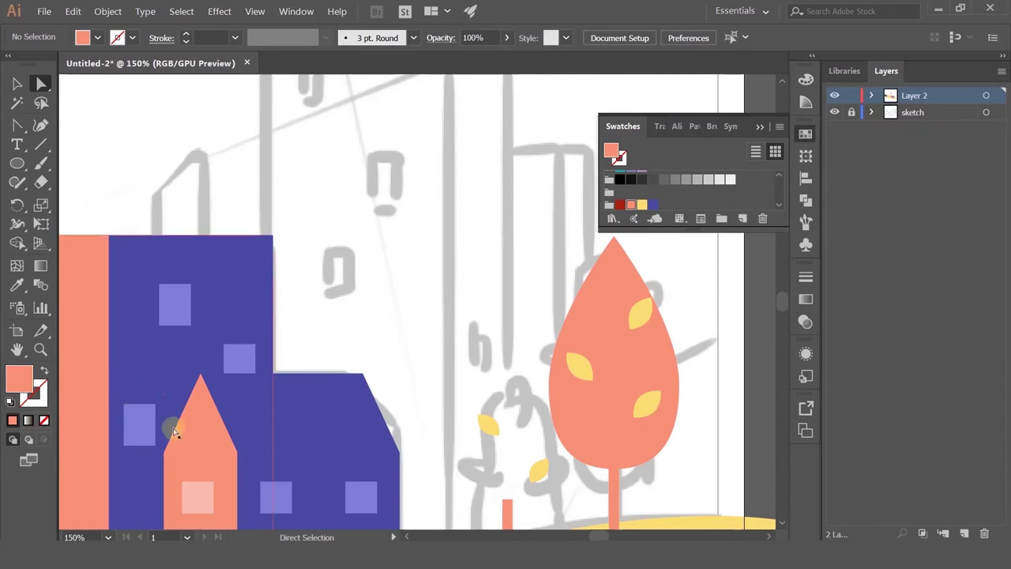
{"action": "left_click", "coordinate": [17, 83]}
{"action": "scroll", "coordinate": [350, 214], "scroll_direction": "right", "scroll_amount": 4}
{"action": "scroll", "coordinate": [350, 215], "scroll_direction": "down", "scroll_amount": 1}
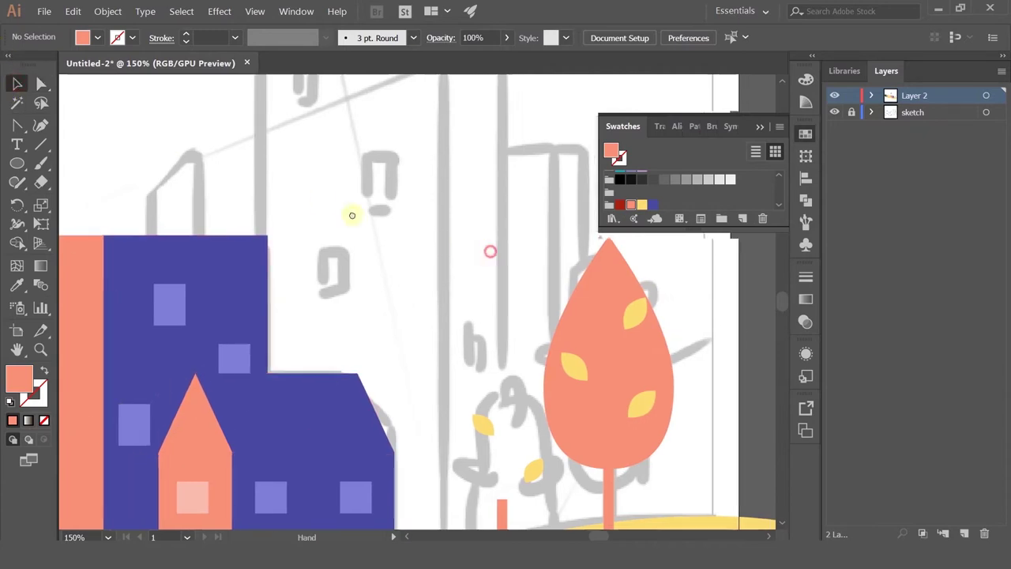
{"action": "left_click", "coordinate": [439, 267]}
{"action": "left_click_drag", "start_coordinate": [413, 316], "coordinate": [420, 316]}
{"action": "left_click_drag", "start_coordinate": [474, 197], "coordinate": [474, 208]}
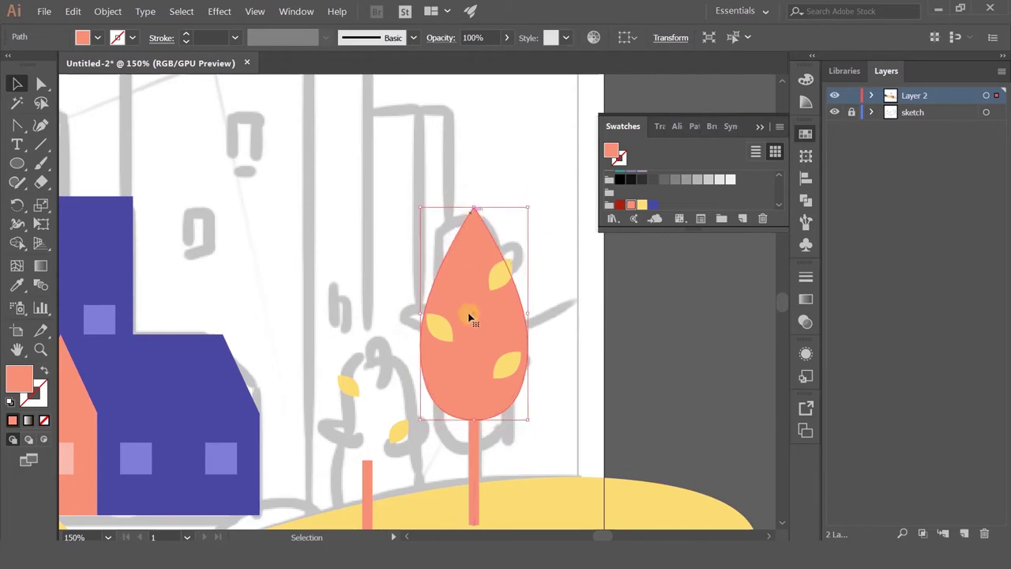
Move the crown down along the trunk and stretch its base slightly downward
{"action": "left_click_drag", "start_coordinate": [465, 377], "coordinate": [466, 400]}
{"action": "left_click", "coordinate": [468, 439], "text": "shift"}
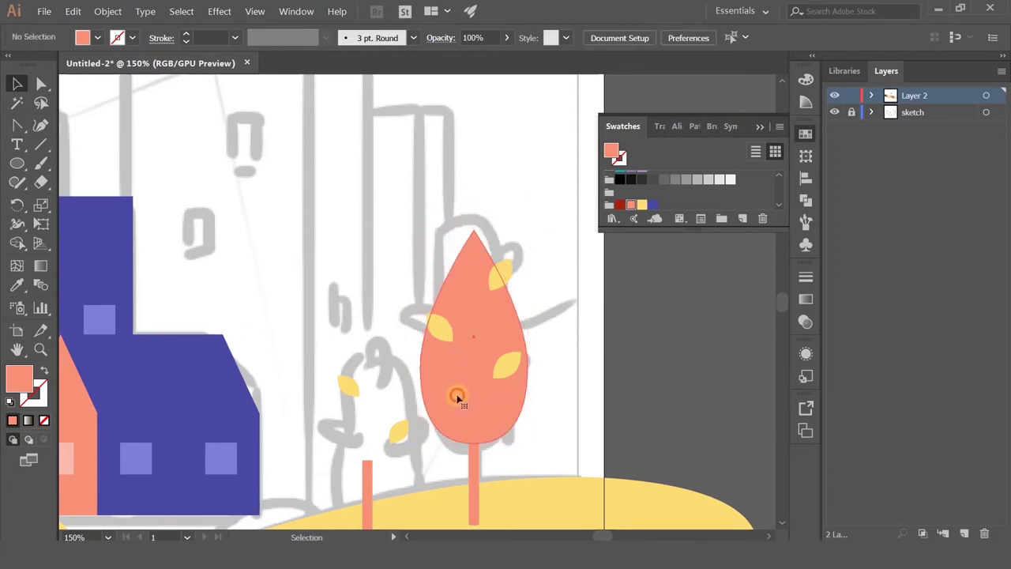
{"action": "left_click", "coordinate": [458, 396]}
{"action": "left_click_drag", "start_coordinate": [474, 443], "coordinate": [473, 459]}
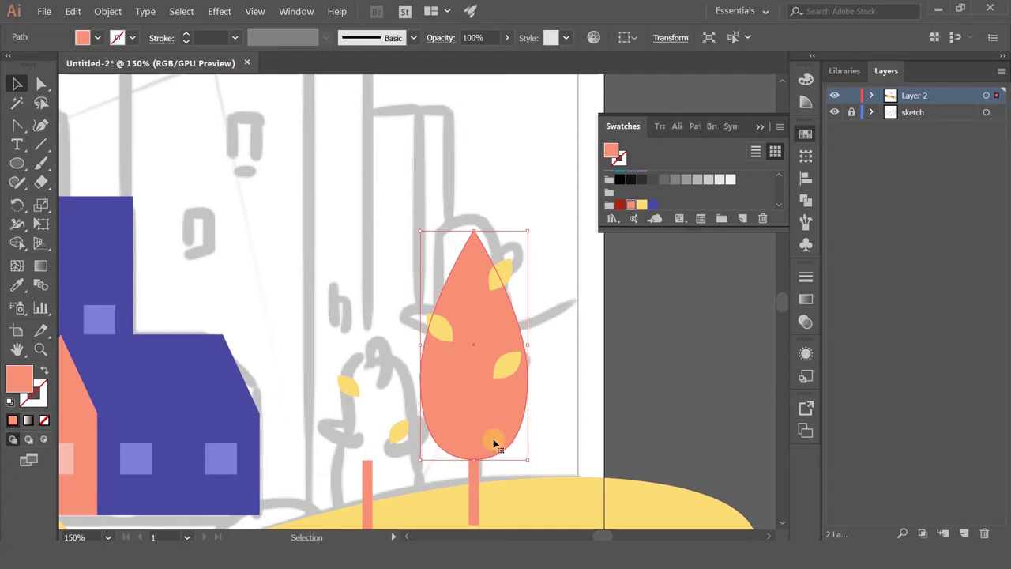
{"action": "left_click", "coordinate": [555, 398]}
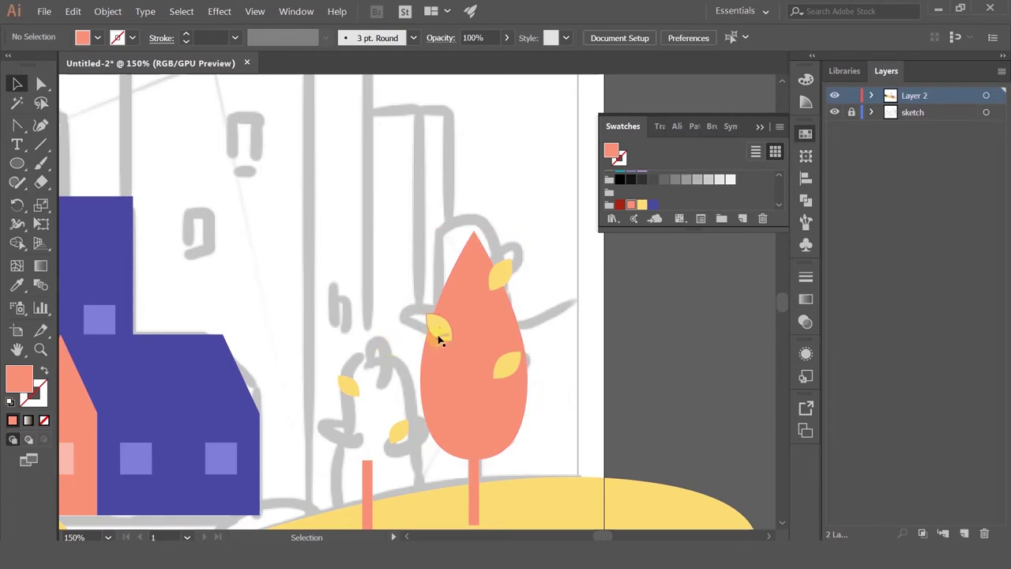
Reposition the three yellow leaves along the edges of the teardrop crown
{"action": "left_click_drag", "start_coordinate": [440, 336], "coordinate": [427, 391]}
{"action": "left_click_drag", "start_coordinate": [497, 279], "coordinate": [501, 294]}
{"action": "left_click_drag", "start_coordinate": [506, 368], "coordinate": [513, 408]}
{"action": "left_click", "coordinate": [564, 365]}
Delete the smaller tree's trunk and its two yellow leaves
{"action": "scroll", "coordinate": [564, 364], "scroll_direction": "down", "scroll_amount": 2}
{"action": "key", "text": "ctrl+plus"}
{"action": "key", "text": "ctrl+plus"}
{"action": "key", "text": "ctrl+plus"}
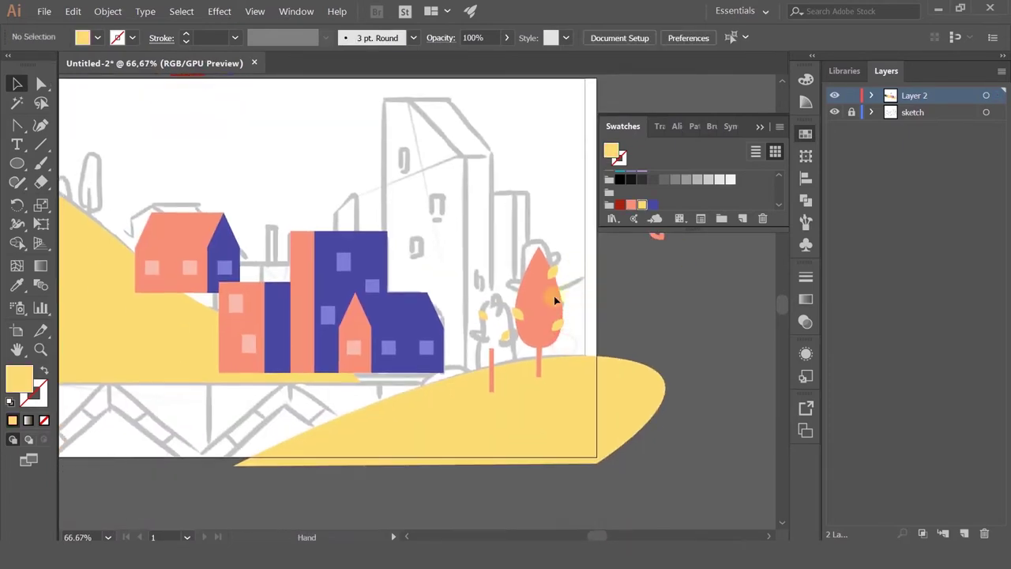
{"action": "left_click_drag", "start_coordinate": [485, 434], "coordinate": [486, 433]}
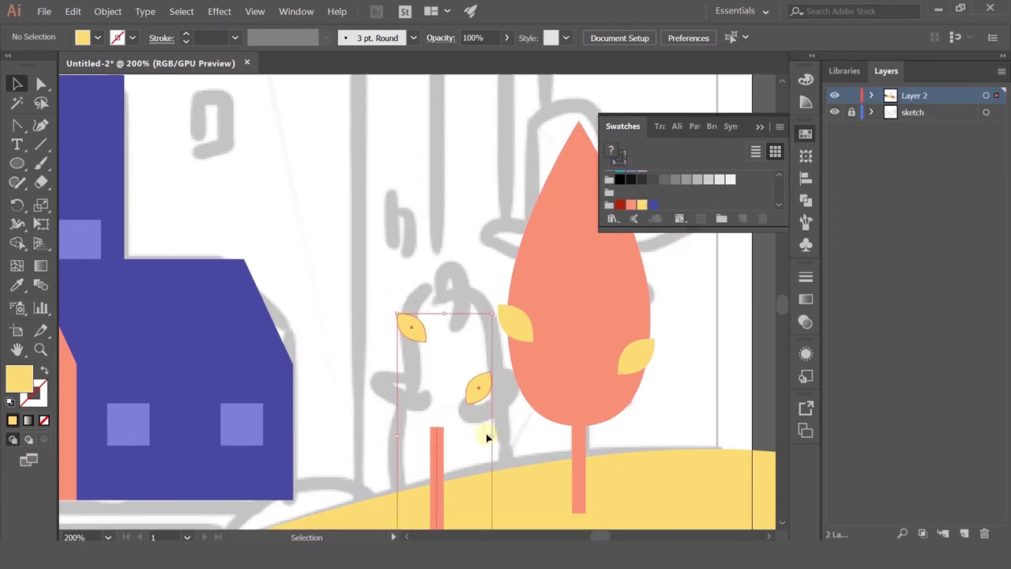
{"action": "key", "text": "Delete"}
{"action": "scroll", "coordinate": [498, 306], "scroll_direction": "down", "scroll_amount": 1}
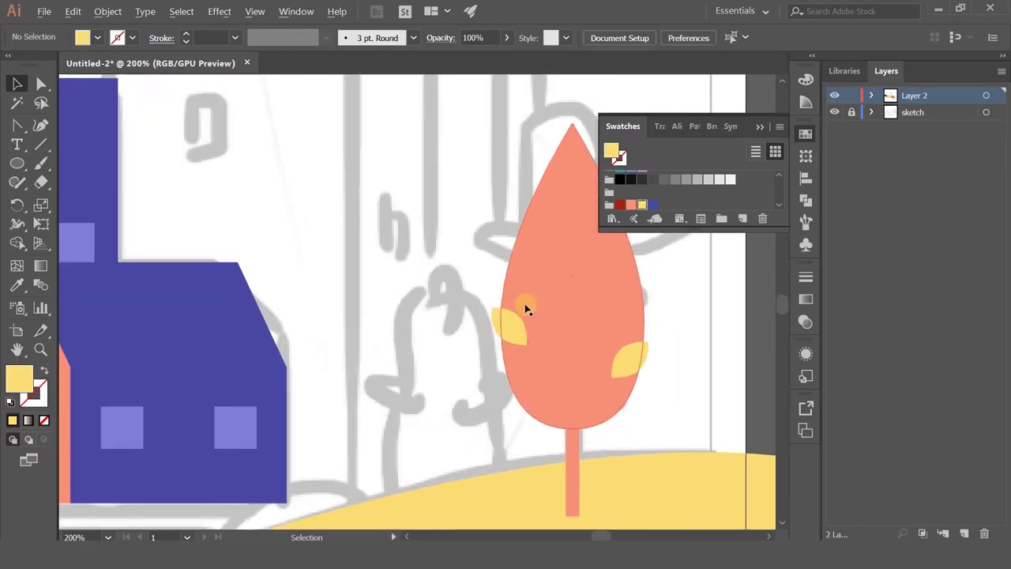
Copy the left leaf to the crown's upper left edge with a steeper tilt and move the upper right leaf down inside the crown
{"action": "left_click", "coordinate": [571, 304]}
{"action": "key", "text": "ctrl+plus"}
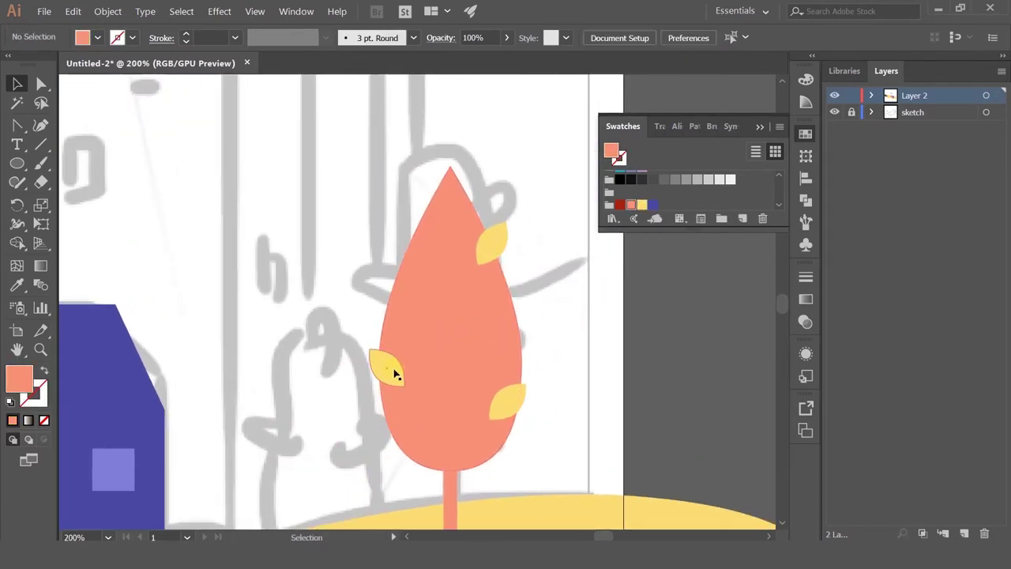
{"action": "left_click_drag", "start_coordinate": [395, 372], "coordinate": [417, 249]}
{"action": "left_click_drag", "start_coordinate": [497, 250], "coordinate": [488, 321]}
{"action": "left_click", "coordinate": [561, 284]}
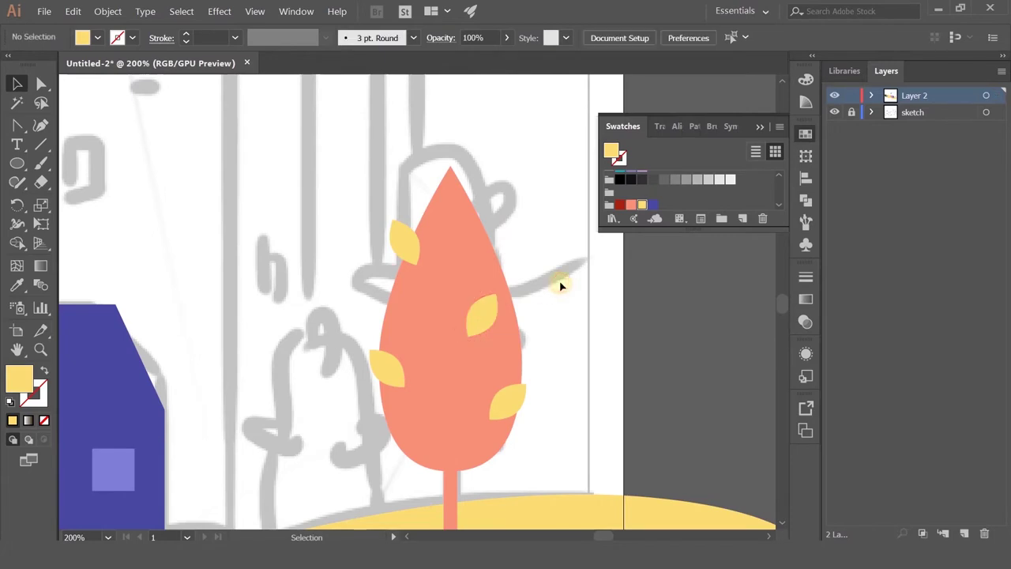
{"action": "scroll", "coordinate": [561, 284], "scroll_direction": "down", "scroll_amount": 1}
{"action": "left_click_drag", "start_coordinate": [454, 237], "coordinate": [456, 239]}
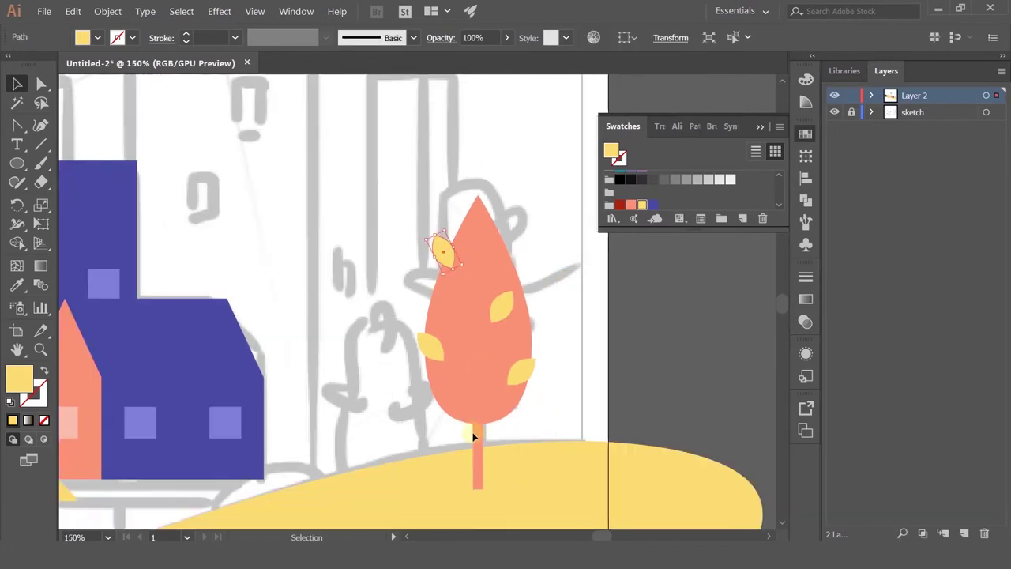
Give the tree trunk's stroke a round cap and round corners
{"action": "left_click", "coordinate": [478, 436]}
{"action": "scroll", "coordinate": [324, 408], "scroll_direction": "down", "scroll_amount": 1}
{"action": "scroll", "coordinate": [325, 408], "scroll_direction": "left", "scroll_amount": 1}
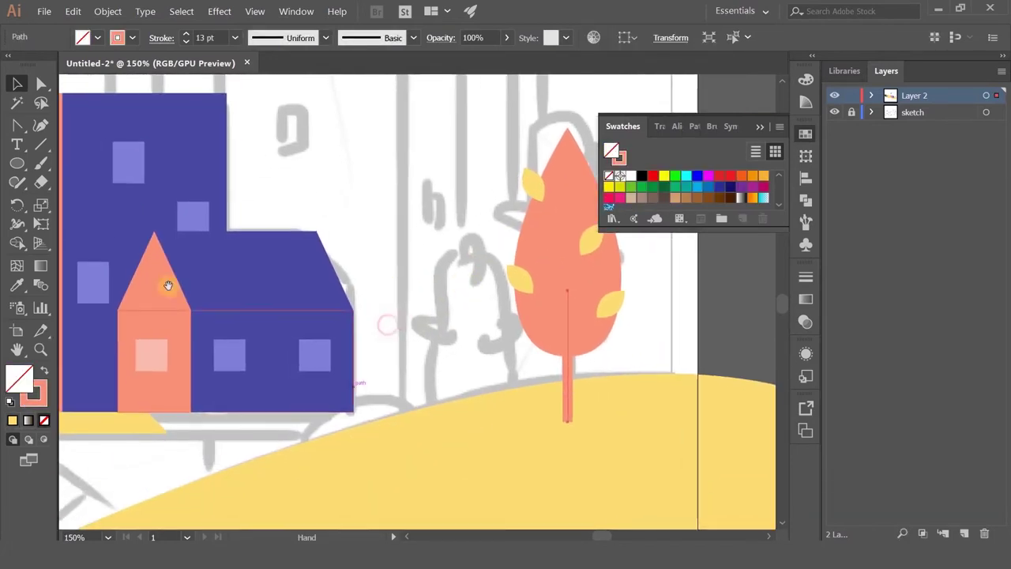
{"action": "left_click", "coordinate": [162, 37]}
{"action": "left_click", "coordinate": [79, 99]}
{"action": "left_click", "coordinate": [81, 78]}
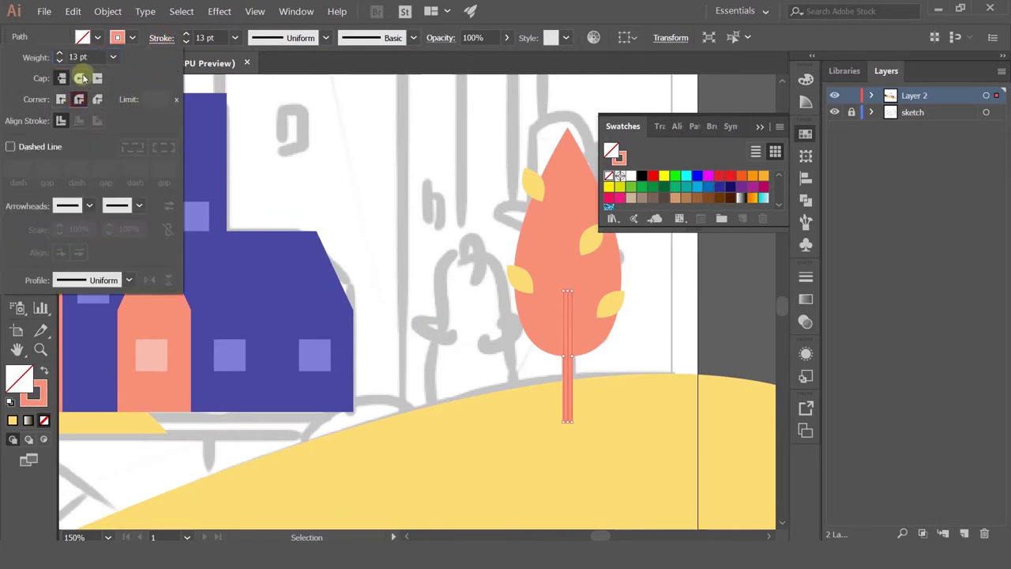
{"action": "scroll", "coordinate": [466, 214], "scroll_direction": "right", "scroll_amount": 3}
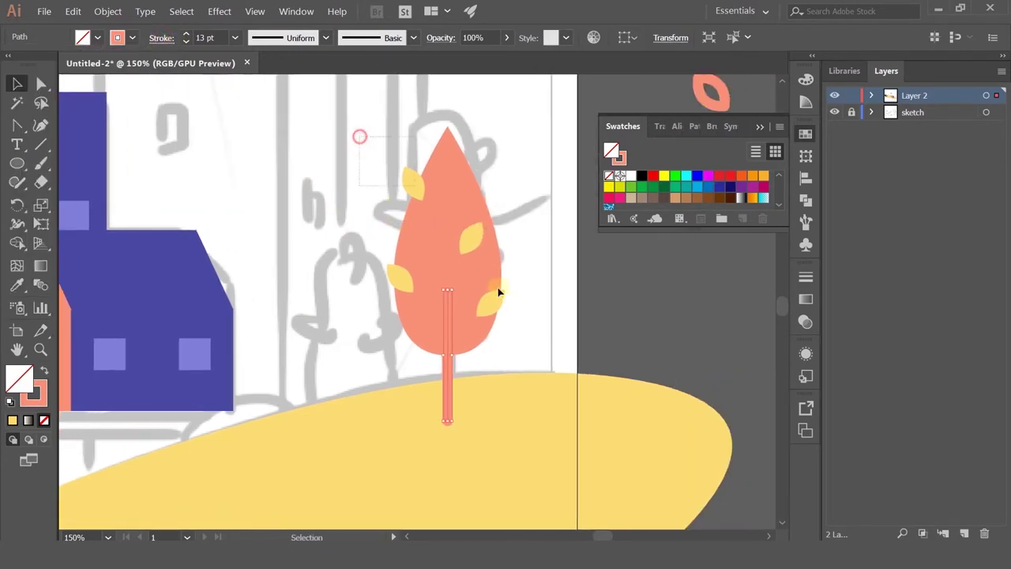
{"action": "left_click_drag", "start_coordinate": [534, 322], "coordinate": [534, 322]}
{"action": "left_click", "coordinate": [551, 307]}
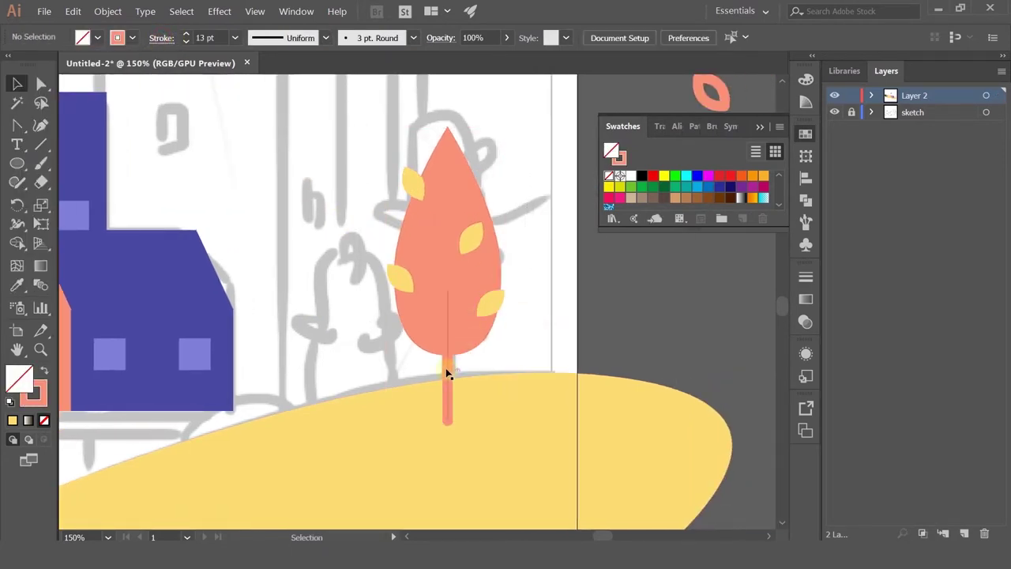
Duplicate the trunk in place and sample the hill's yellow for the copy's stroke
{"action": "left_click", "coordinate": [447, 371], "text": "ctrl"}
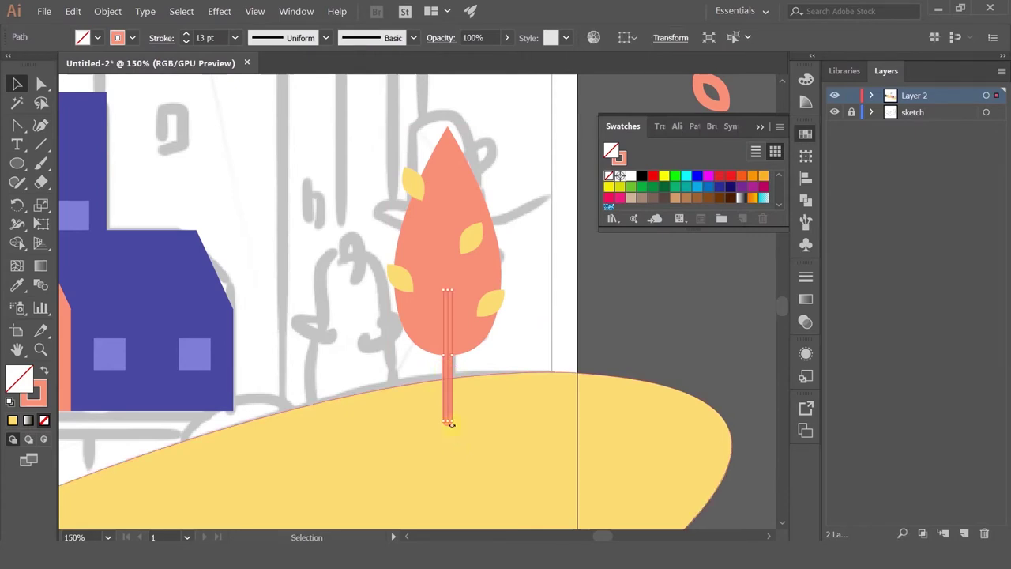
{"action": "left_click", "coordinate": [17, 288]}
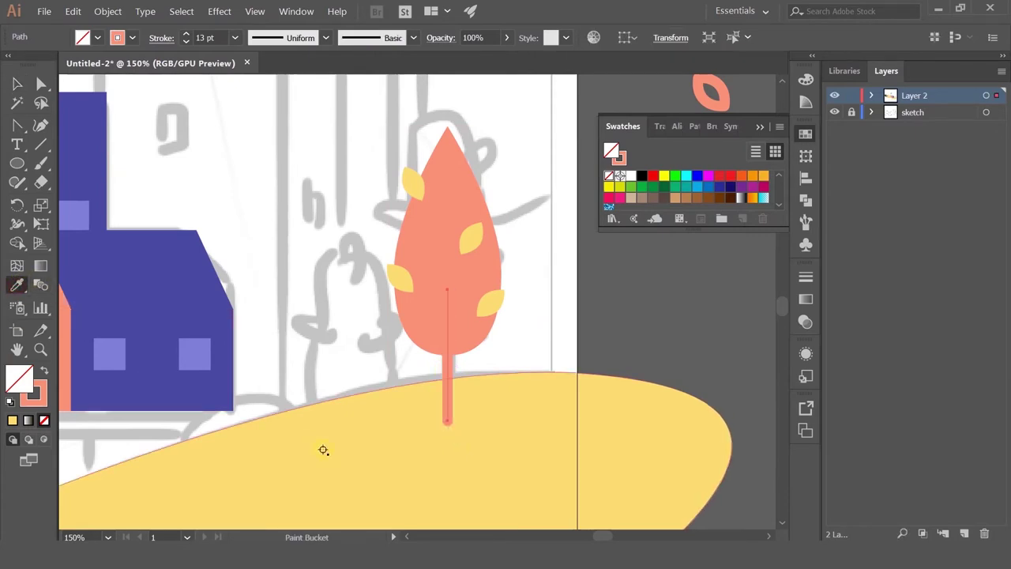
{"action": "left_click", "coordinate": [331, 455]}
{"action": "left_click", "coordinate": [45, 373]}
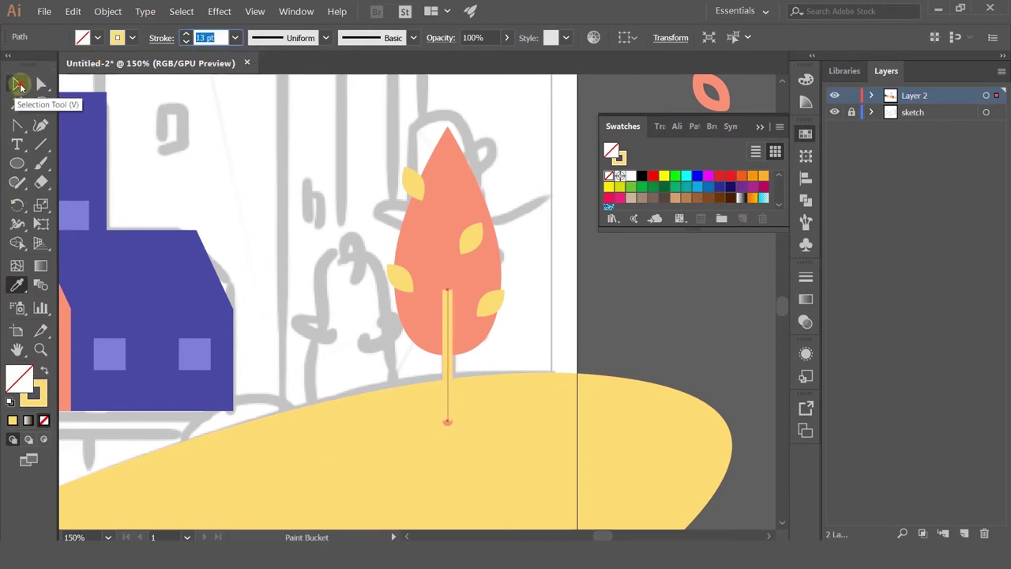
Shorten the yellow trunk copy so that it ends at the base of the crown
{"action": "left_click", "coordinate": [17, 83]}
{"action": "left_click_drag", "start_coordinate": [447, 421], "coordinate": [452, 354]}
{"action": "left_click", "coordinate": [521, 354]}
Group all parts of the tree, scale the group slightly and reposition it on the right hill
{"action": "key", "text": "ctrl+minus"}
{"action": "key", "text": "ctrl+minus"}
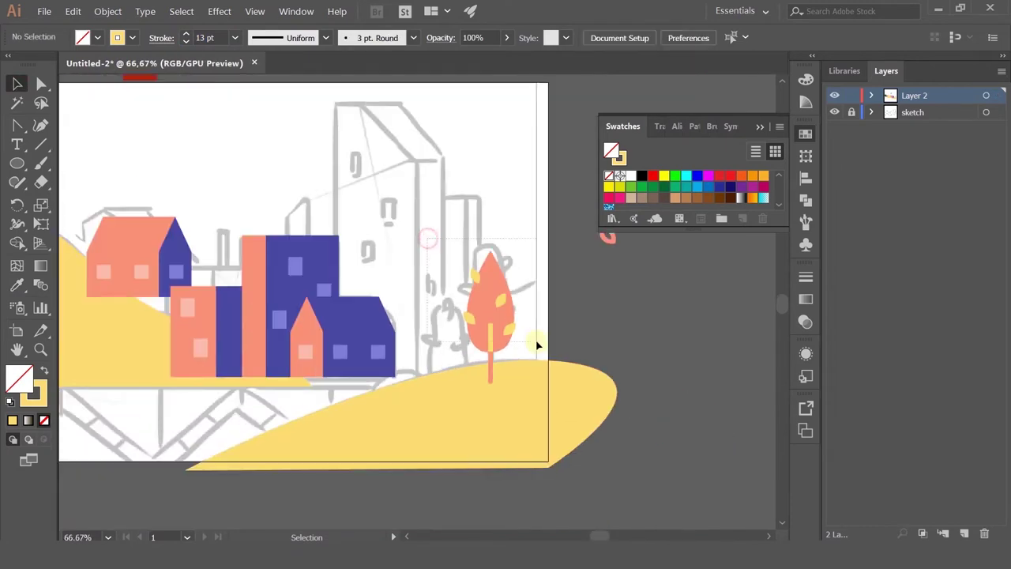
{"action": "left_click", "coordinate": [512, 339]}
{"action": "key", "text": "ctrl+g"}
{"action": "left_click_drag", "start_coordinate": [504, 297], "coordinate": [498, 299]}
{"action": "left_click_drag", "start_coordinate": [510, 252], "coordinate": [510, 270]}
{"action": "left_click_drag", "start_coordinate": [482, 327], "coordinate": [497, 320]}
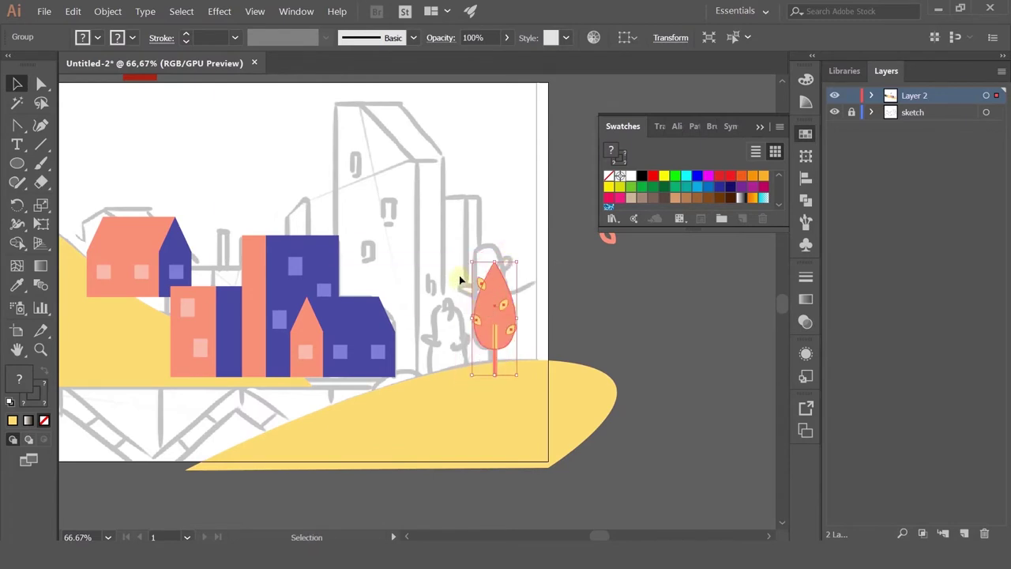
Add a smaller copy of the tree on the hill, overlapping the original's left side
{"action": "left_click_drag", "start_coordinate": [469, 267], "coordinate": [464, 323]}
{"action": "left_click_drag", "start_coordinate": [480, 277], "coordinate": [470, 303]}
{"action": "left_click_drag", "start_coordinate": [443, 345], "coordinate": [454, 337]}
{"action": "left_click", "coordinate": [592, 299]}
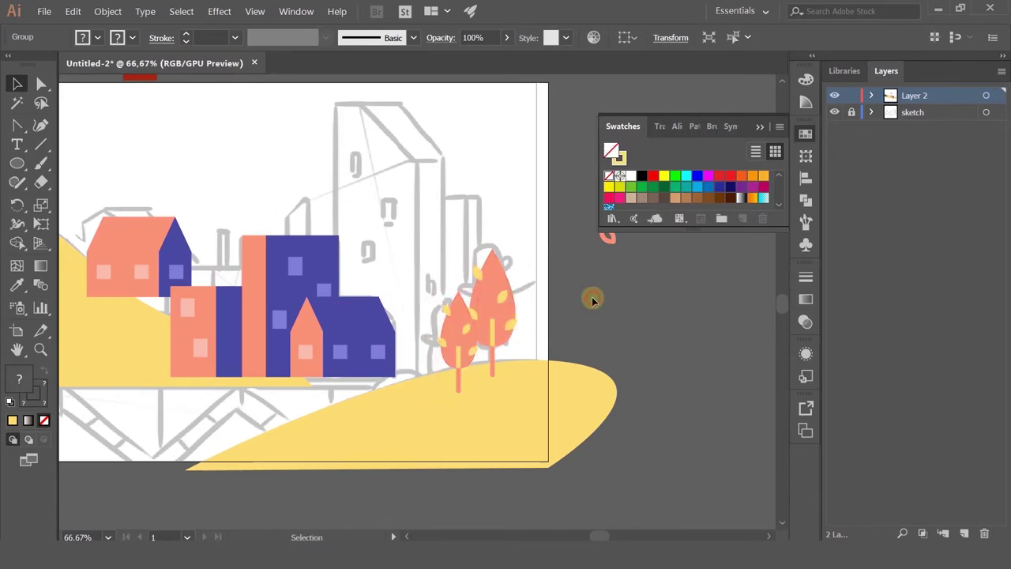
Recolour the four leaves of the smaller tree with the pale pink of the coral house's window
{"action": "scroll", "coordinate": [593, 299], "scroll_direction": "down", "scroll_amount": 2}
{"action": "scroll", "coordinate": [577, 316], "scroll_direction": "up", "scroll_amount": 1}
{"action": "scroll", "coordinate": [576, 317], "scroll_direction": "up", "scroll_amount": 2}
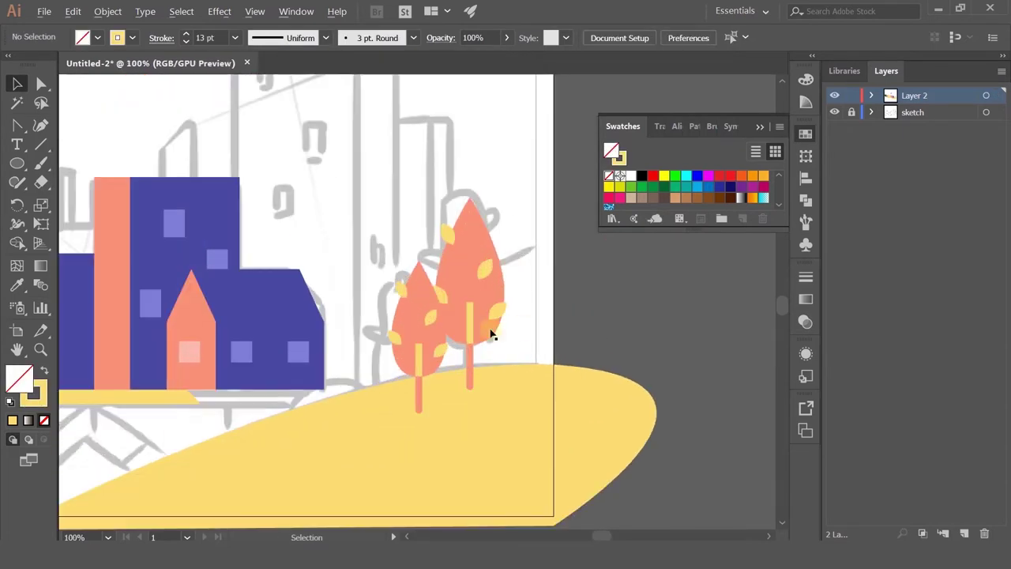
{"action": "left_click", "coordinate": [397, 330]}
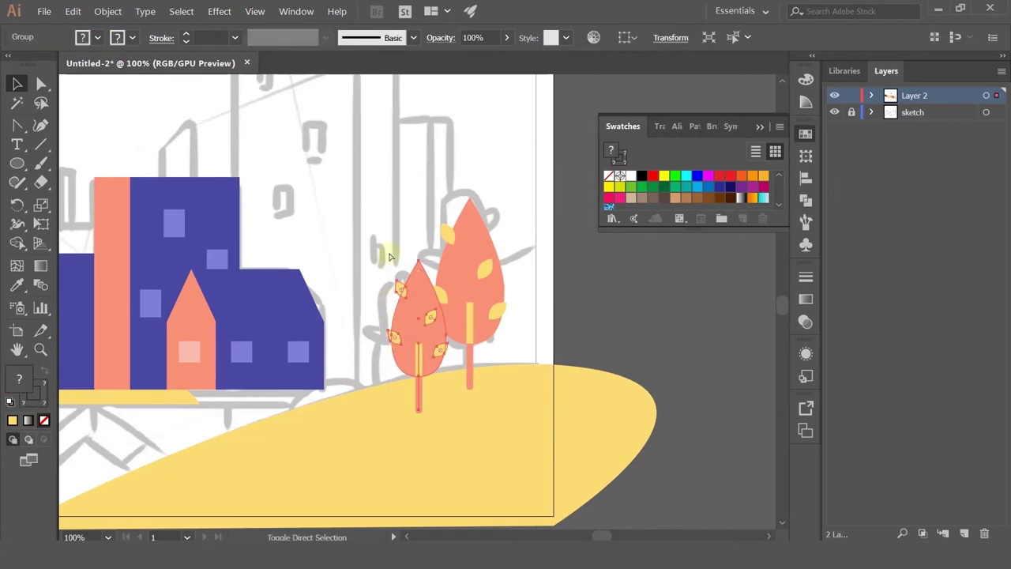
{"action": "left_click", "coordinate": [399, 289], "text": "ctrl"}
{"action": "left_click", "coordinate": [395, 336], "text": "shift"}
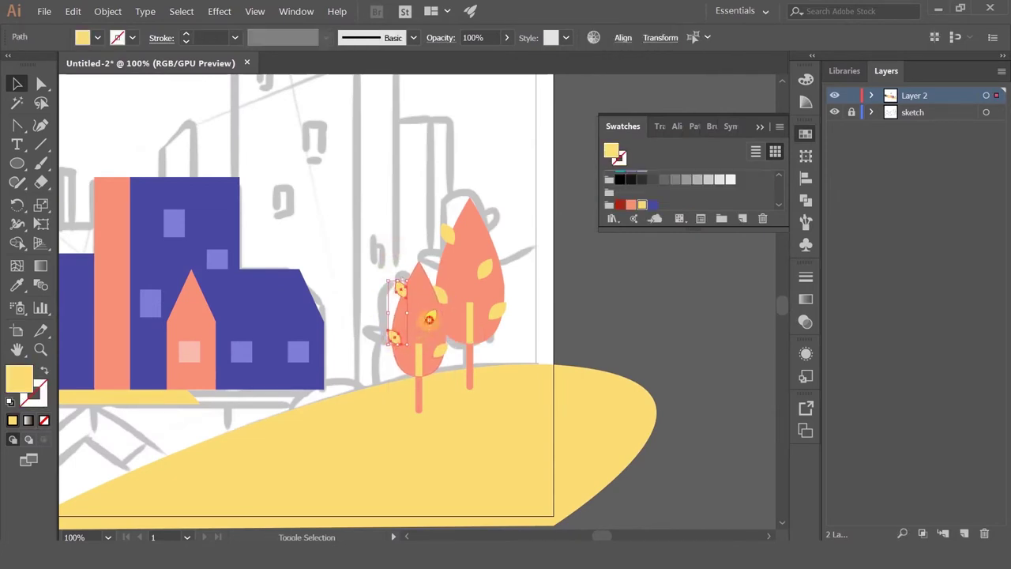
{"action": "left_click", "coordinate": [430, 316], "text": "shift"}
{"action": "scroll", "coordinate": [127, 325], "scroll_direction": "left", "scroll_amount": 3}
{"action": "left_click", "coordinate": [18, 284]}
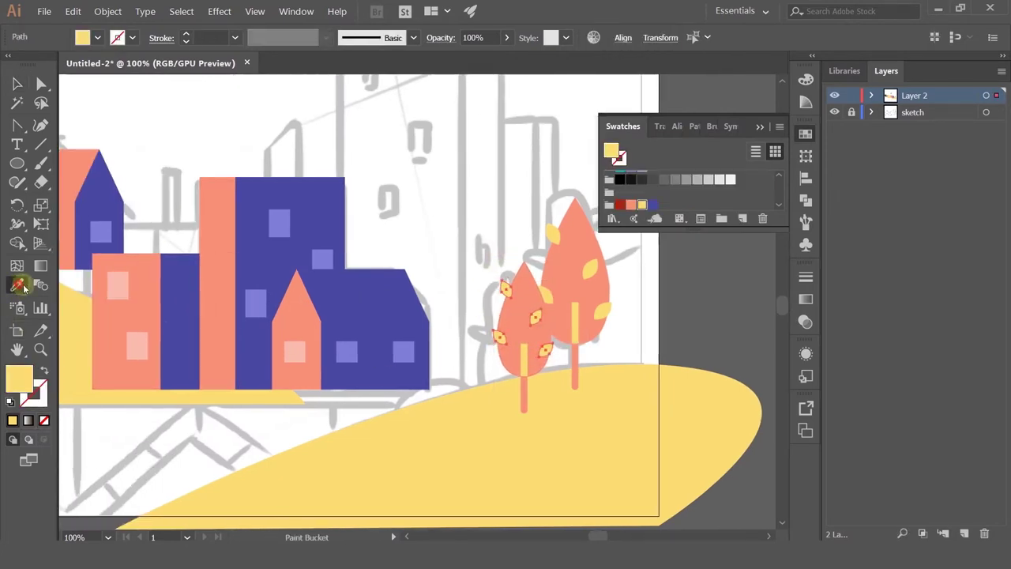
{"action": "left_click", "coordinate": [290, 350]}
{"action": "left_click", "coordinate": [16, 84]}
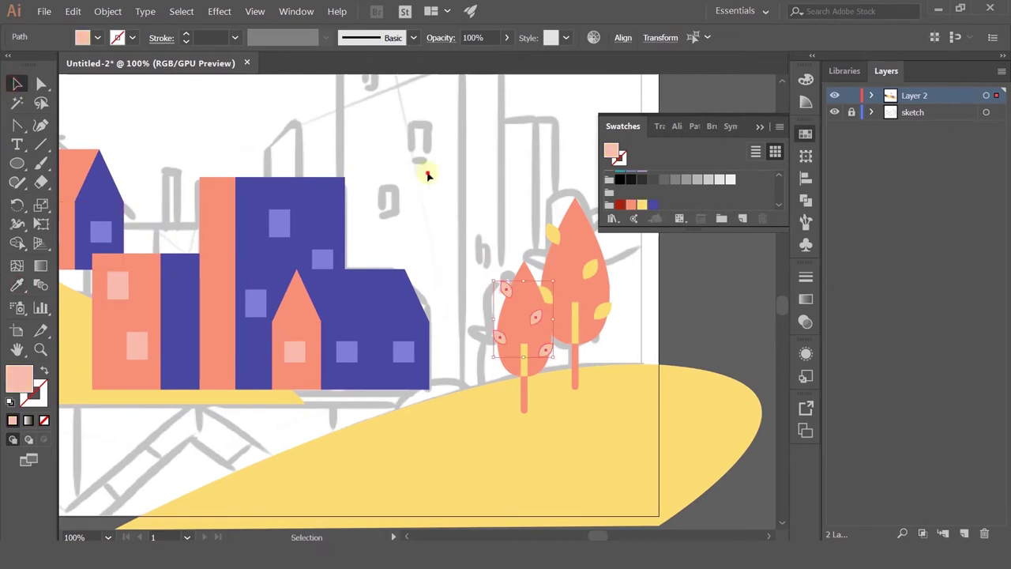
{"action": "left_click", "coordinate": [428, 175]}
Hide the sketch layer to check the artwork without it and show it again
{"action": "scroll", "coordinate": [427, 176], "scroll_direction": "down", "scroll_amount": 2}
{"action": "left_click_drag", "start_coordinate": [428, 175], "coordinate": [510, 313]}
{"action": "left_click", "coordinate": [833, 113]}
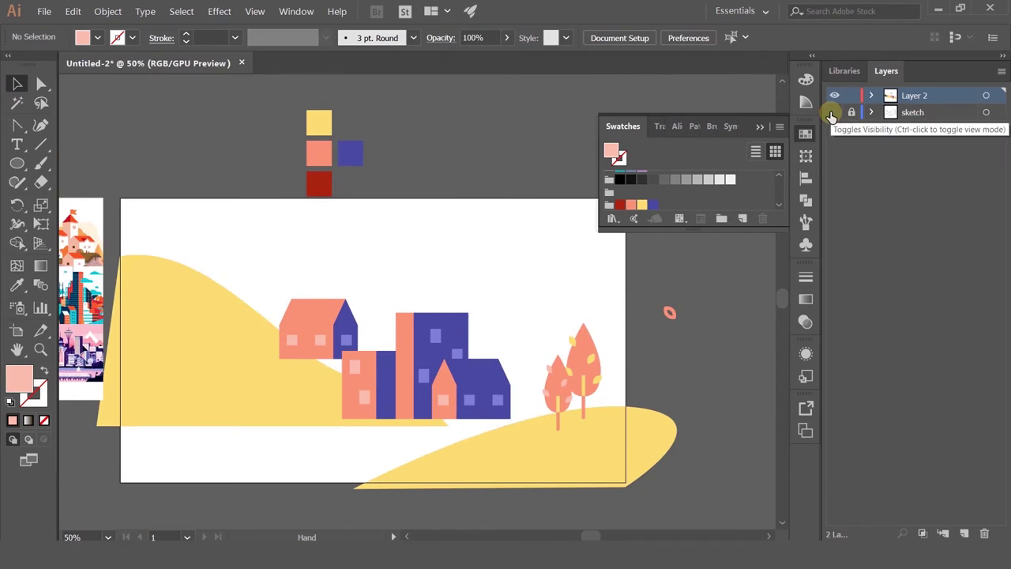
{"action": "left_click", "coordinate": [832, 113]}
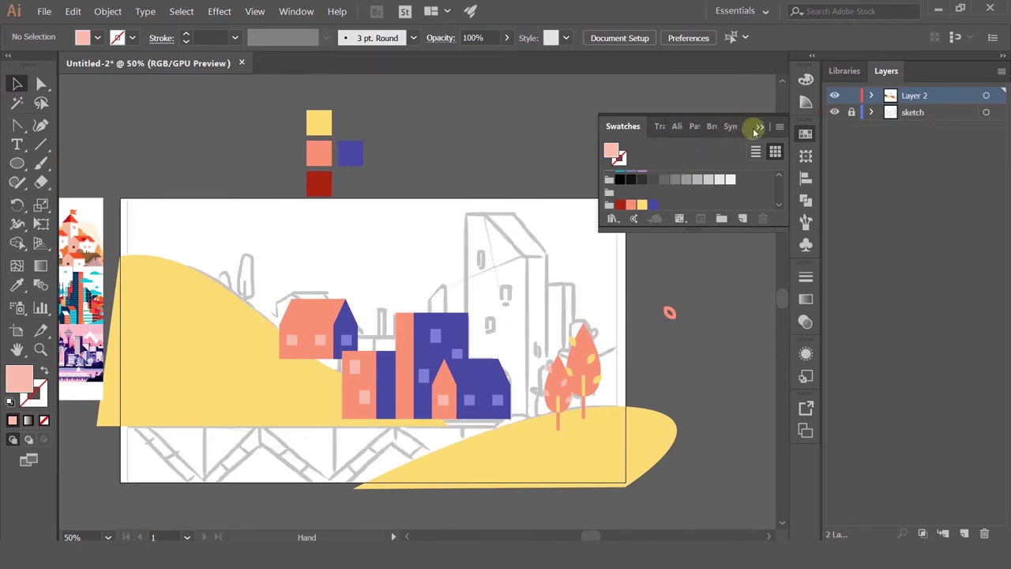
Duplicate the tall blue building's rectangle over the sketched tower and stretch it up to the tower's top edge
{"action": "left_click", "coordinate": [757, 127]}
{"action": "left_click", "coordinate": [443, 326]}
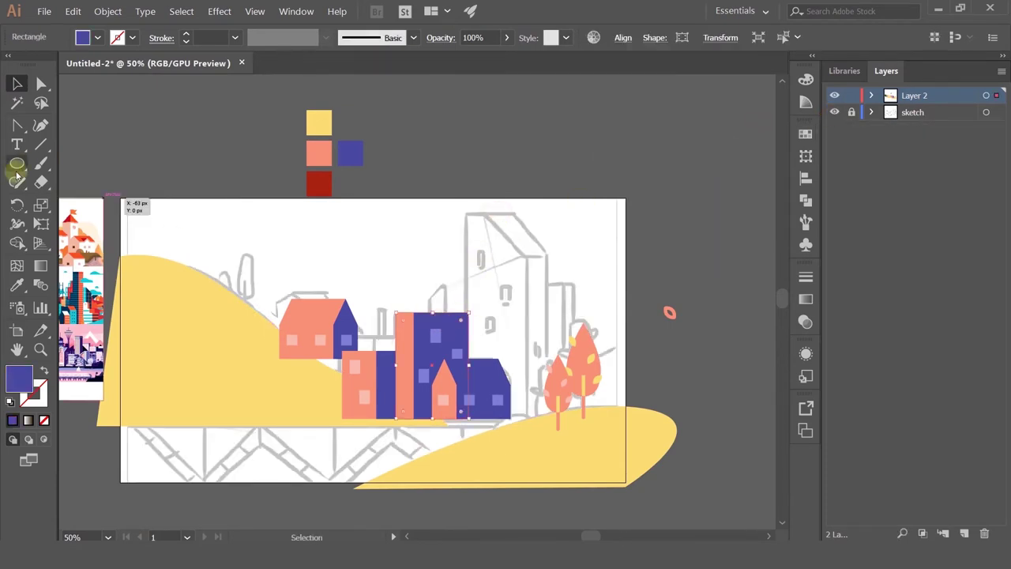
{"action": "left_click_drag", "start_coordinate": [459, 339], "coordinate": [476, 212]}
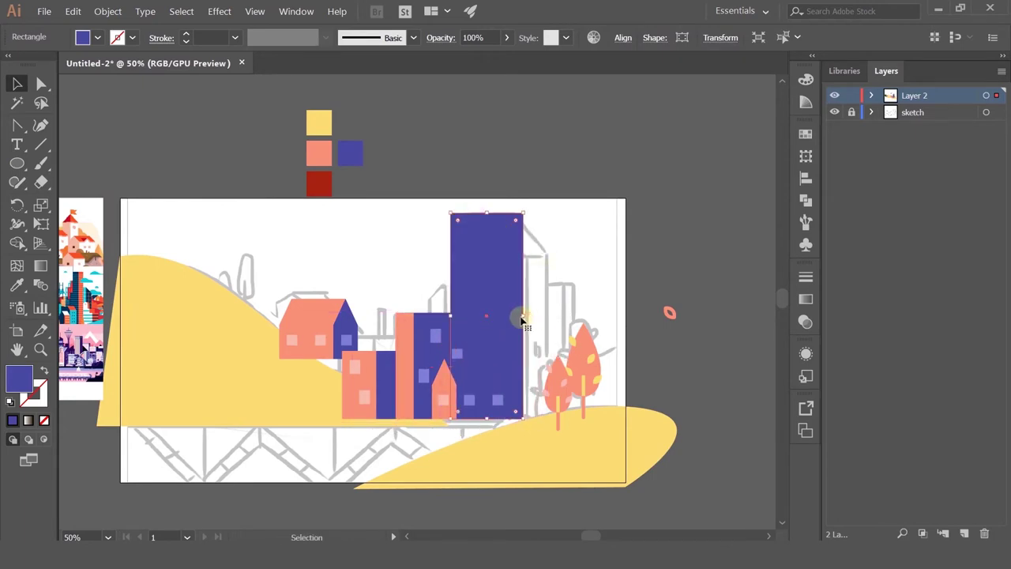
{"action": "scroll", "coordinate": [496, 253], "scroll_direction": "up", "scroll_amount": 1}
{"action": "scroll", "coordinate": [495, 273], "scroll_direction": "up", "scroll_amount": 2}
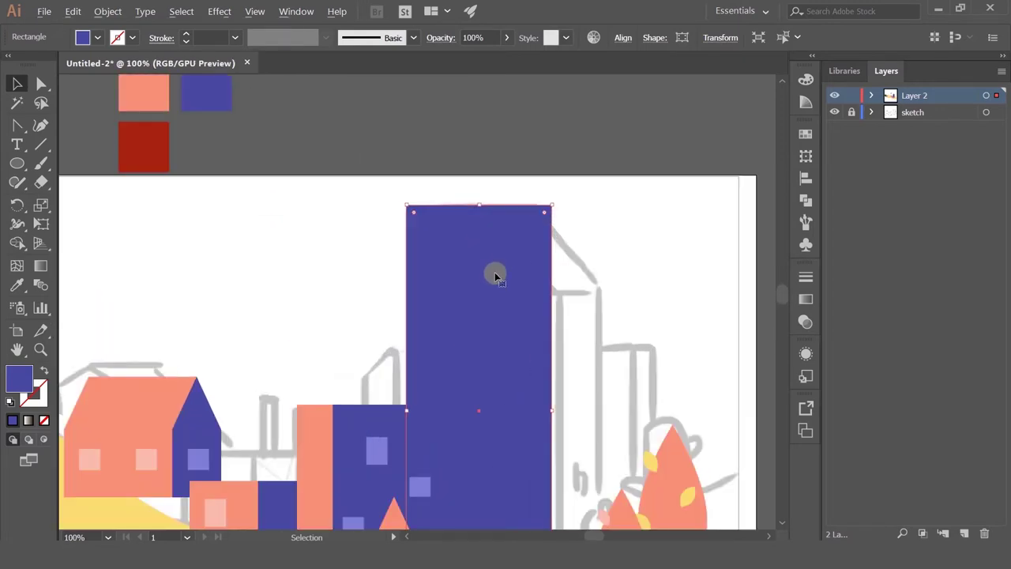
Move the blue roof parallelogram from the small house to the tower's upper left corner and recolour it coral in front
{"action": "right_click", "coordinate": [477, 297]}
{"action": "left_click", "coordinate": [164, 391]}
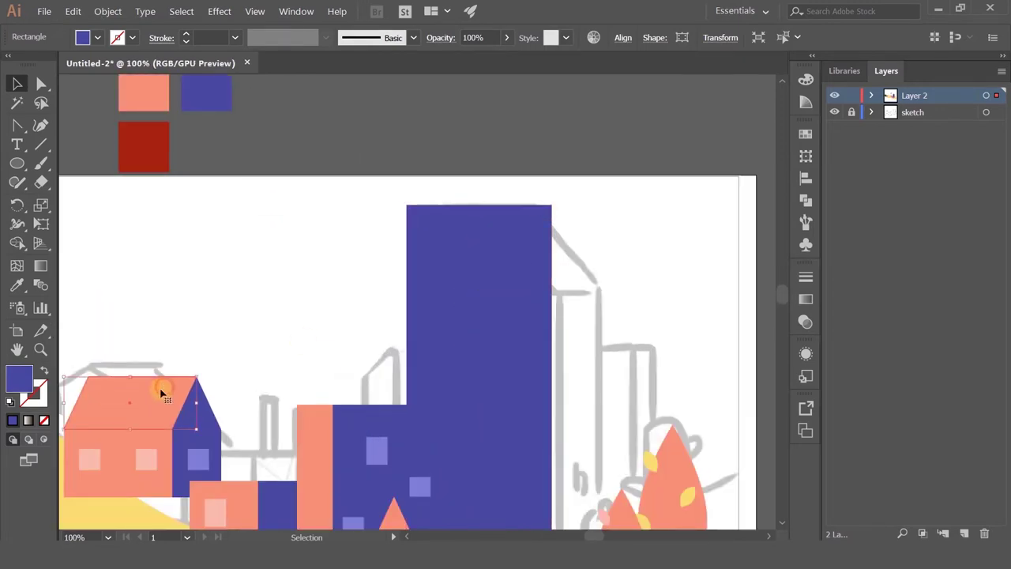
{"action": "left_click_drag", "start_coordinate": [207, 415], "coordinate": [512, 241]}
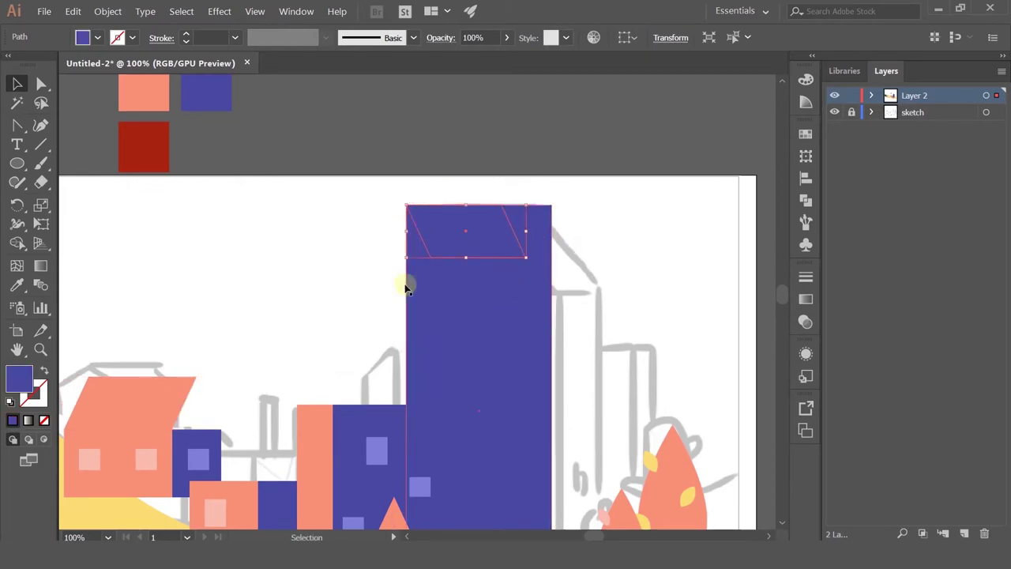
{"action": "left_click", "coordinate": [17, 285]}
{"action": "left_click", "coordinate": [149, 413]}
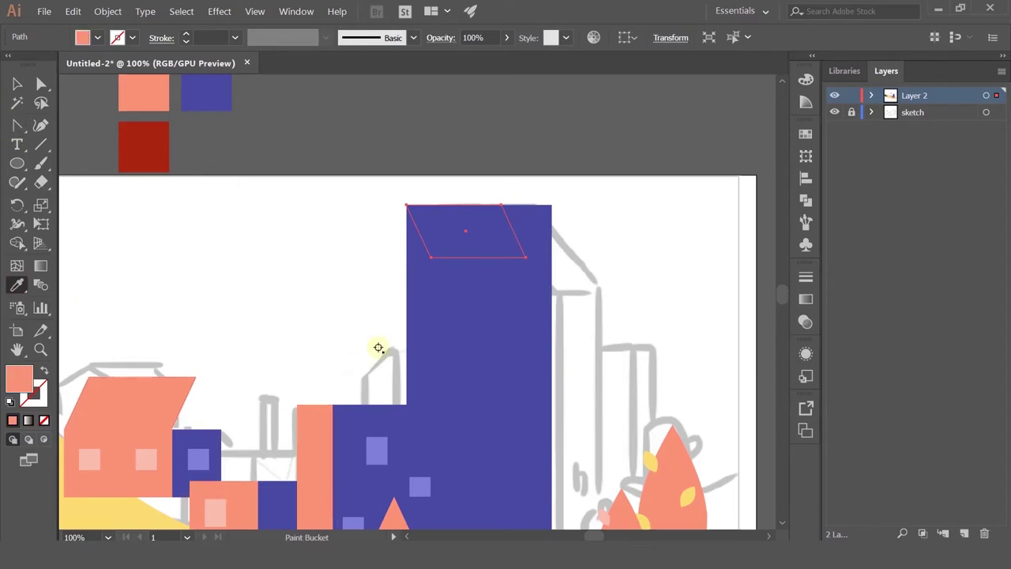
{"action": "key", "text": "ctrl+shift+]"}
{"action": "left_click", "coordinate": [16, 83]}
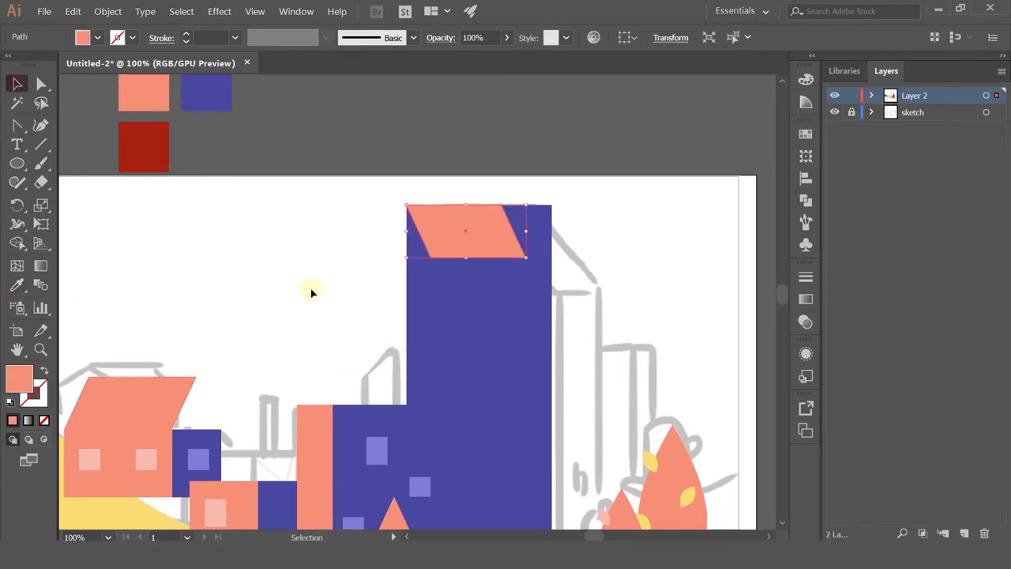
Add an anchor point on the tower's top edge at the parallelogram's corner and lower the upper right corner along its slope
{"action": "left_click", "coordinate": [311, 292]}
{"action": "left_click", "coordinate": [544, 246]}
{"action": "scroll", "coordinate": [538, 223], "scroll_direction": "up", "scroll_amount": 3}
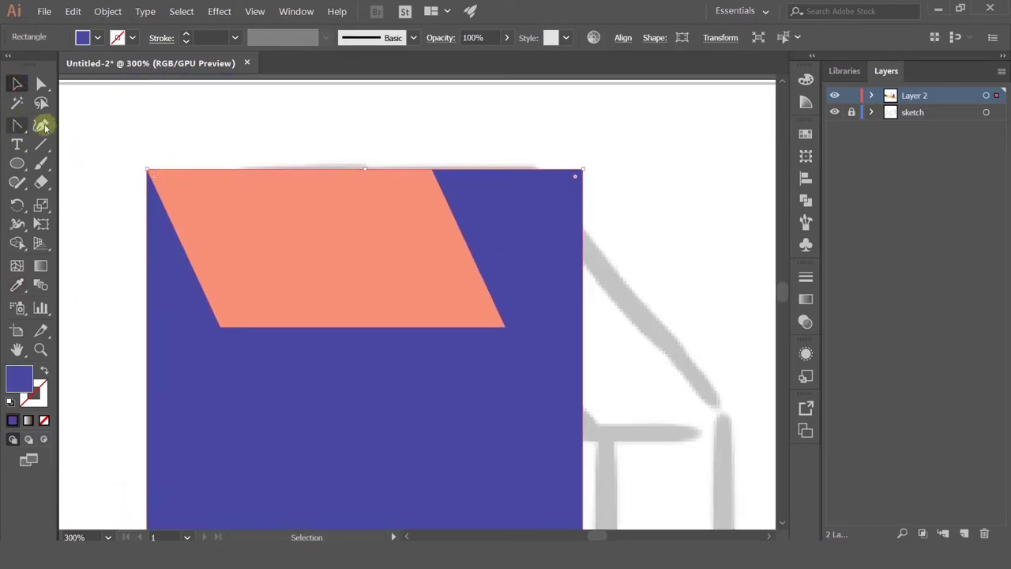
{"action": "key", "text": "plus"}
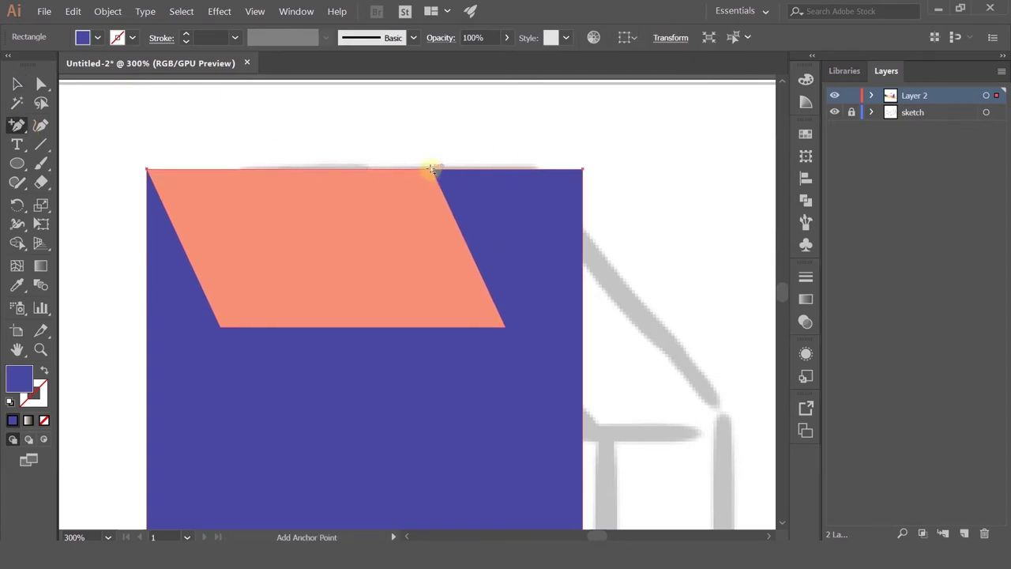
{"action": "left_click", "coordinate": [432, 169]}
{"action": "left_click", "coordinate": [42, 83]}
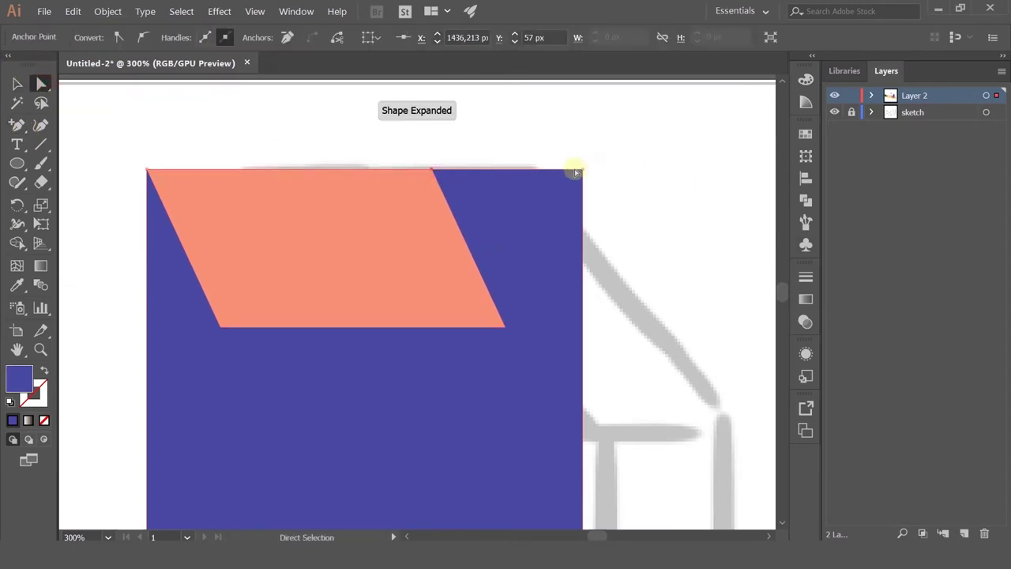
{"action": "left_click_drag", "start_coordinate": [582, 169], "coordinate": [577, 474]}
{"action": "key", "text": "v"}
Delete the coral parallelogram from the top of the tower
{"action": "left_click", "coordinate": [332, 279]}
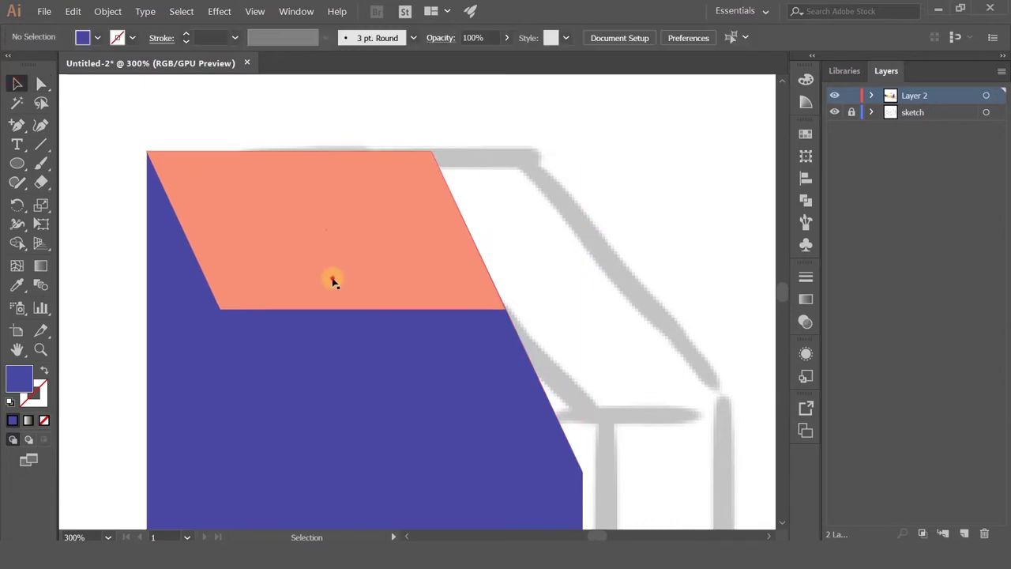
{"action": "key", "text": "Delete"}
{"action": "key", "text": "x"}
{"action": "scroll", "coordinate": [333, 280], "scroll_direction": "down", "scroll_amount": 1}
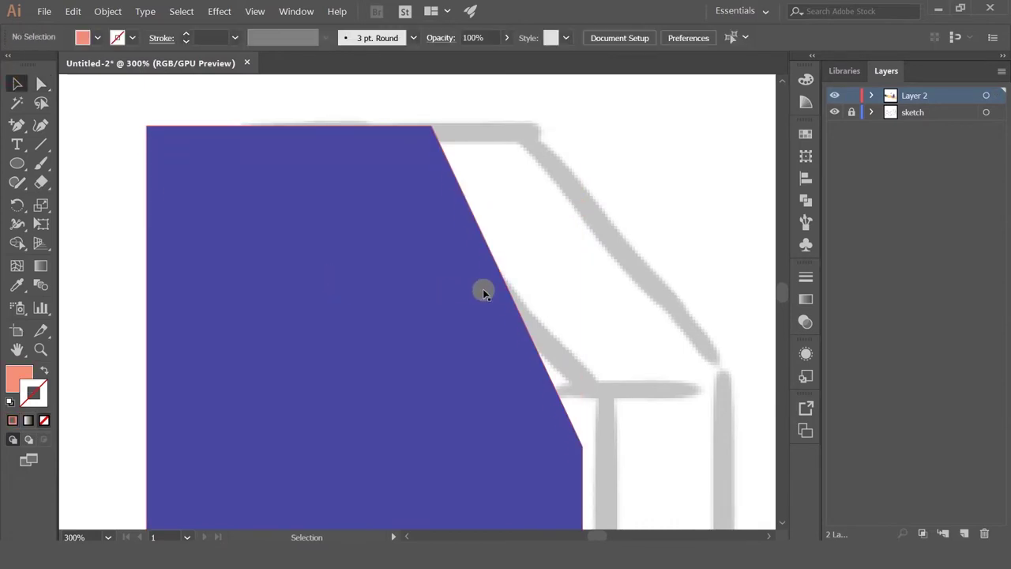
Recolour the sloped tower coral and send it behind the other buildings
{"action": "scroll", "coordinate": [446, 287], "scroll_direction": "down", "scroll_amount": 5}
{"action": "scroll", "coordinate": [448, 314], "scroll_direction": "up", "scroll_amount": 2}
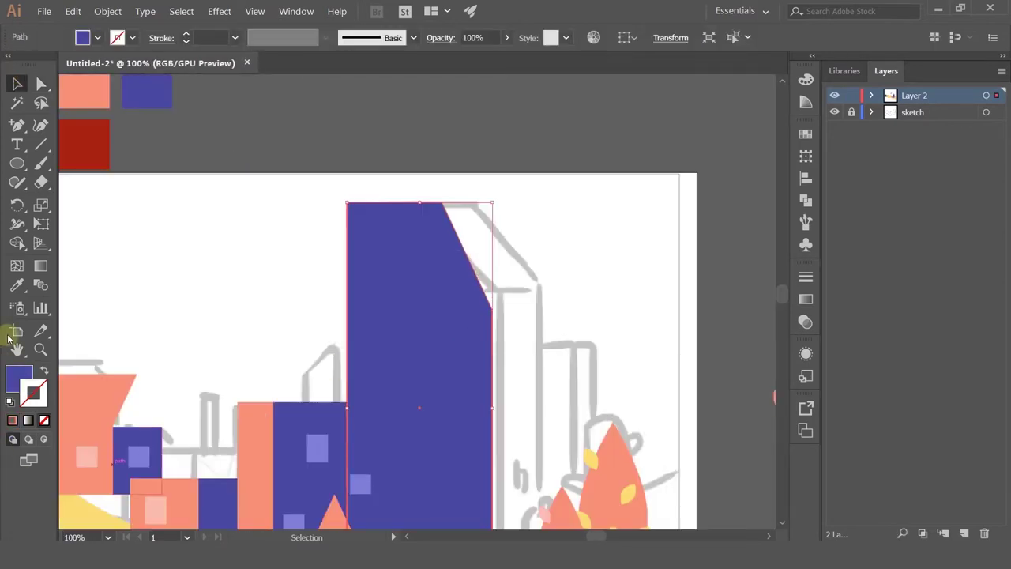
{"action": "left_click", "coordinate": [22, 285]}
{"action": "left_click", "coordinate": [19, 284]}
{"action": "left_click", "coordinate": [255, 425]}
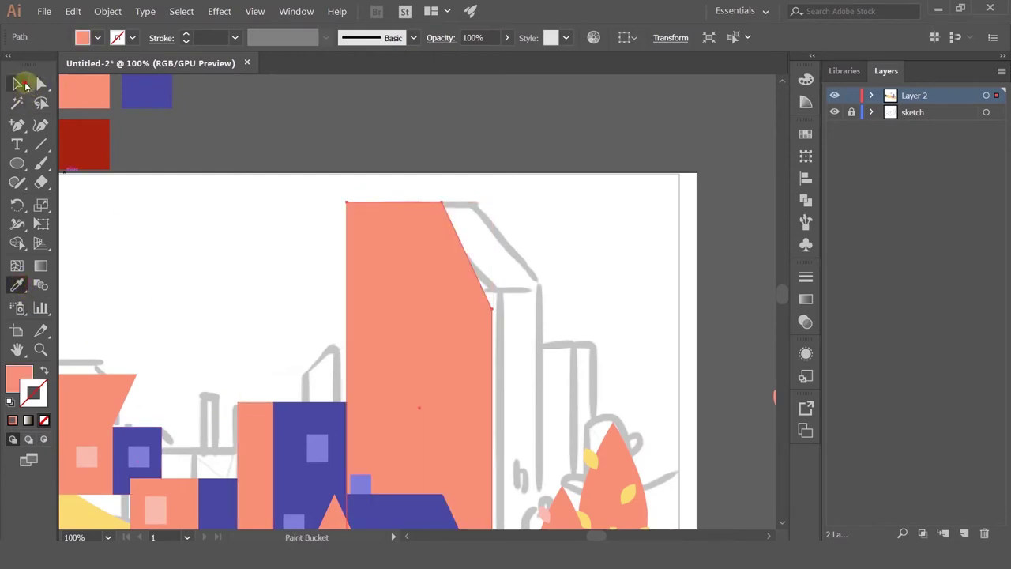
{"action": "left_click", "coordinate": [19, 84]}
{"action": "key", "text": "ctrl+shift+bracketleft"}
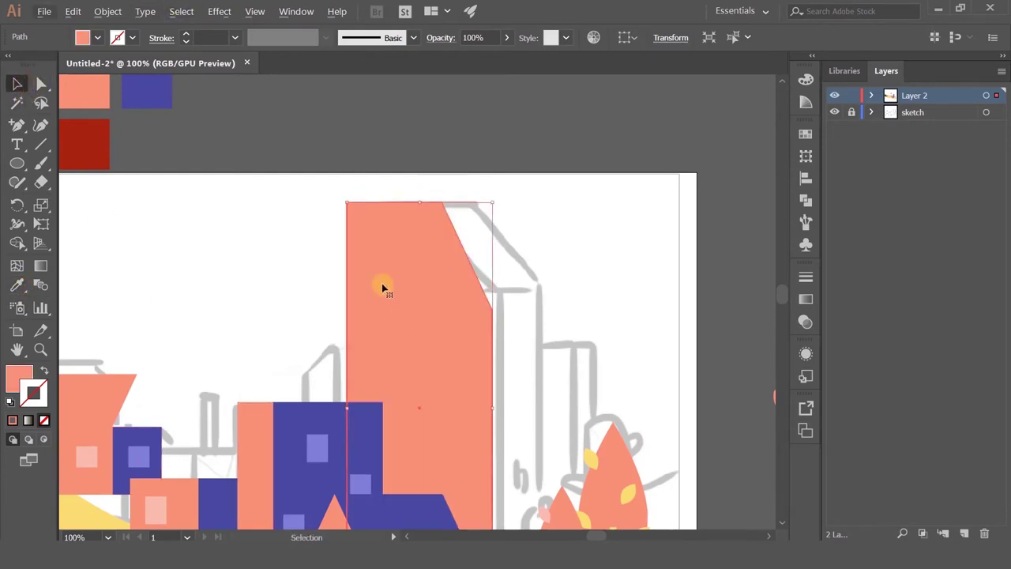
Copy the coral tower a little to the right and colour the copy blue behind it as the side face
{"action": "left_click_drag", "start_coordinate": [382, 287], "coordinate": [435, 286]}
{"action": "left_click", "coordinate": [17, 284]}
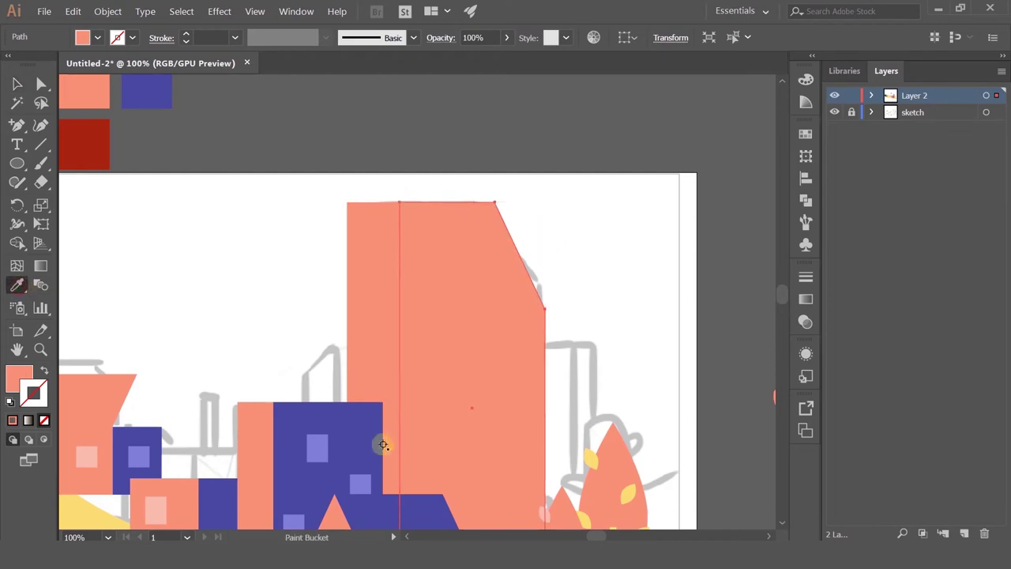
{"action": "left_click", "coordinate": [334, 412]}
{"action": "key", "text": "ctrl+z"}
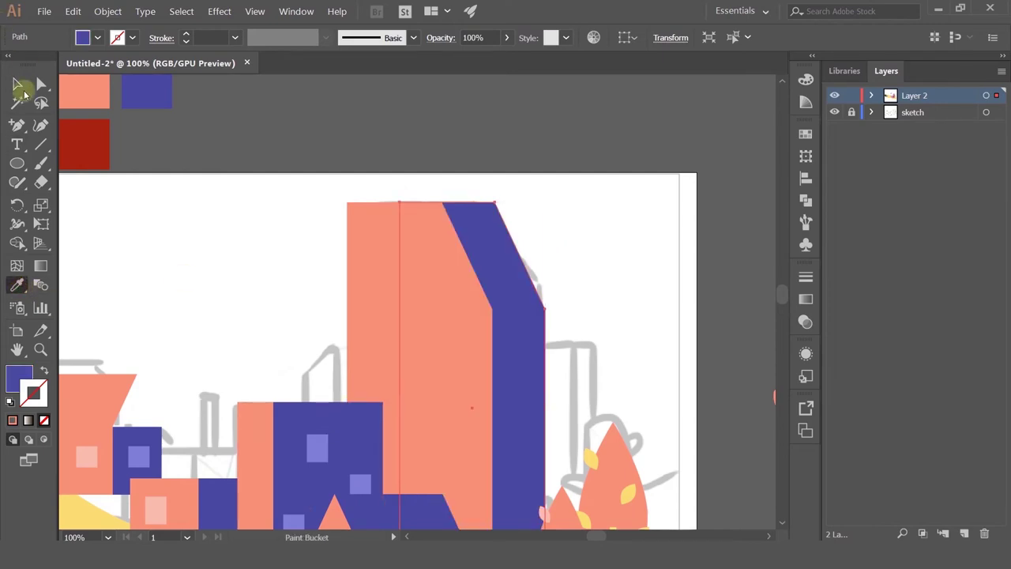
{"action": "left_click", "coordinate": [17, 84]}
{"action": "left_click", "coordinate": [184, 237]}
{"action": "left_click_drag", "start_coordinate": [393, 266], "coordinate": [425, 209]}
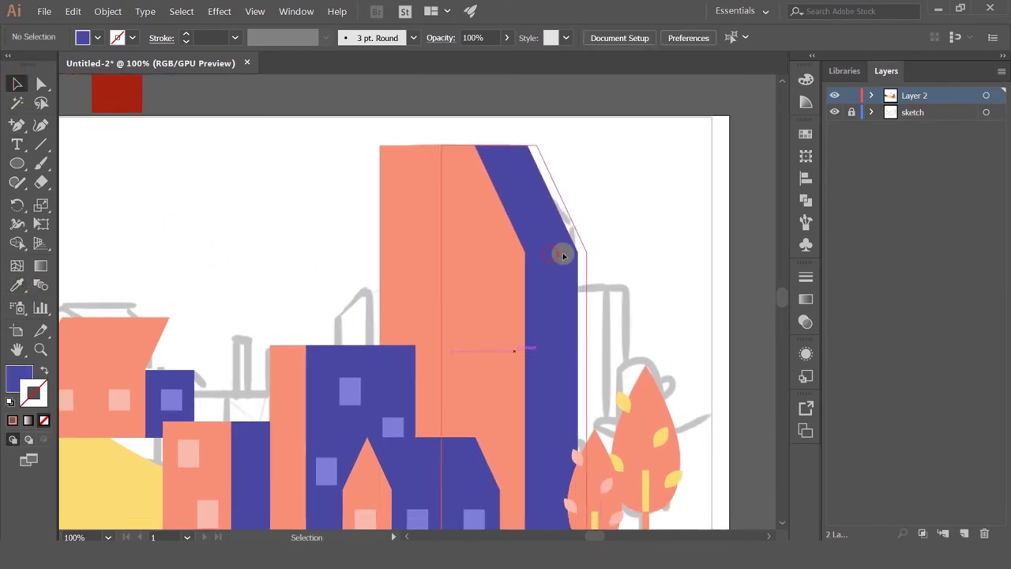
Narrow the coral tower face by moving its left edge a little to the right
{"action": "left_click", "coordinate": [434, 241]}
{"action": "left_click", "coordinate": [41, 84]}
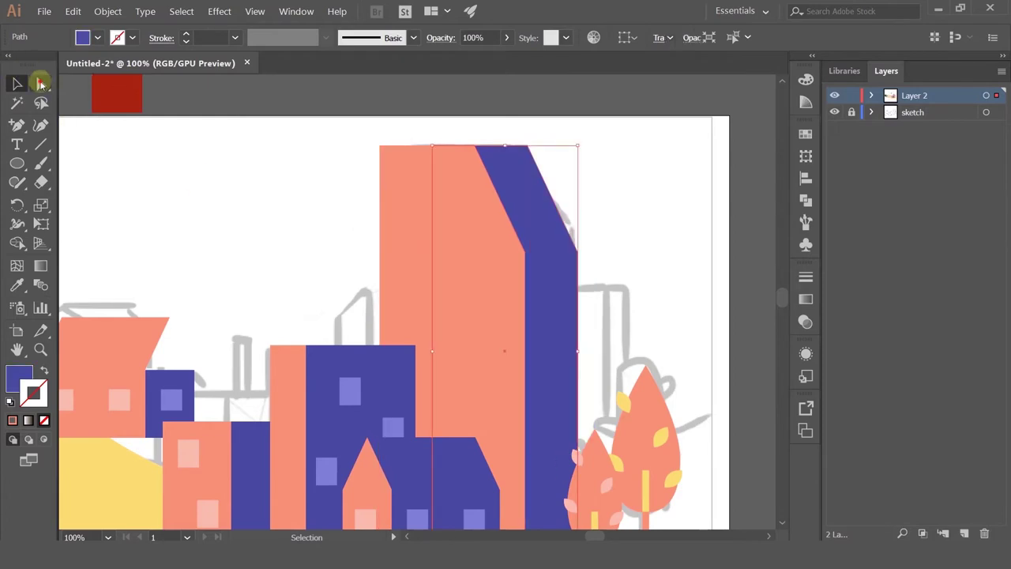
{"action": "left_click", "coordinate": [379, 146]}
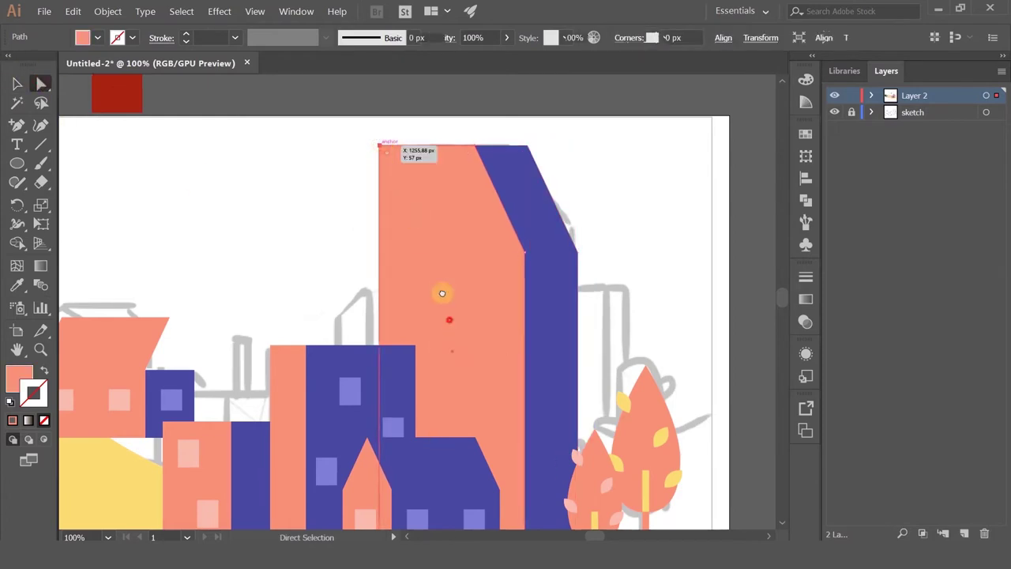
{"action": "scroll", "coordinate": [441, 293], "scroll_direction": "down", "scroll_amount": 5}
{"action": "left_click", "coordinate": [352, 411]}
{"action": "left_click_drag", "start_coordinate": [352, 412], "coordinate": [377, 410]}
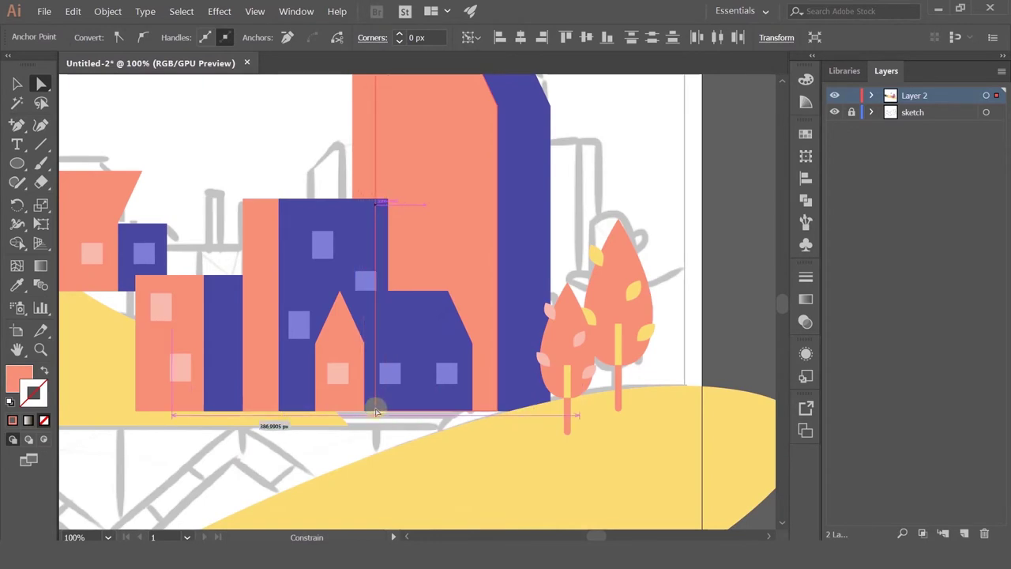
Move the tower's coral and blue faces together slightly to the left
{"action": "key", "text": "ctrl+minus"}
{"action": "left_click", "coordinate": [16, 83]}
{"action": "left_click", "coordinate": [345, 155]}
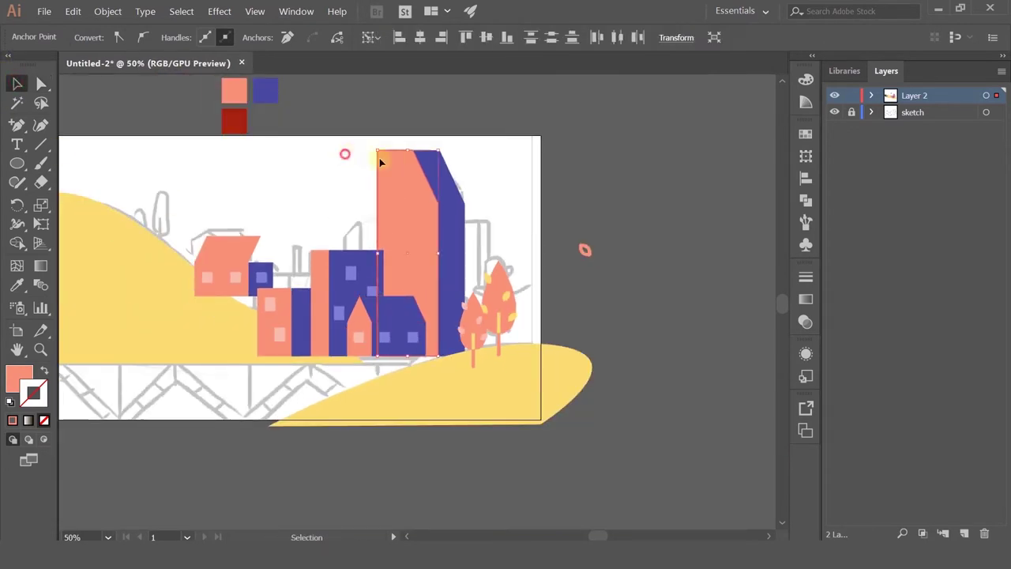
{"action": "left_click_drag", "start_coordinate": [369, 158], "coordinate": [467, 192]}
{"action": "left_click_drag", "start_coordinate": [440, 192], "coordinate": [428, 192]}
{"action": "left_click", "coordinate": [479, 219]}
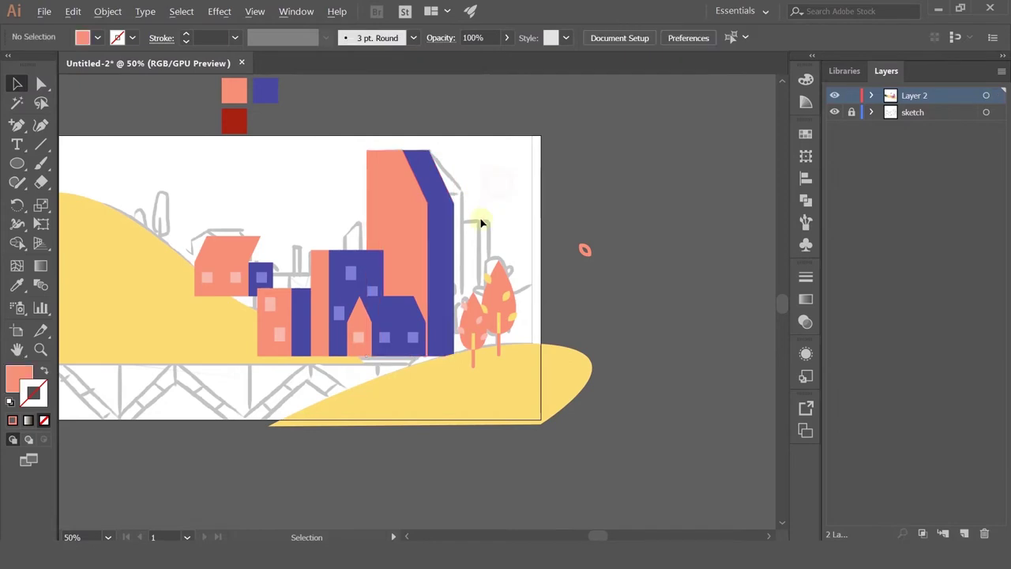
{"action": "scroll", "coordinate": [474, 224], "scroll_direction": "up", "scroll_amount": 2}
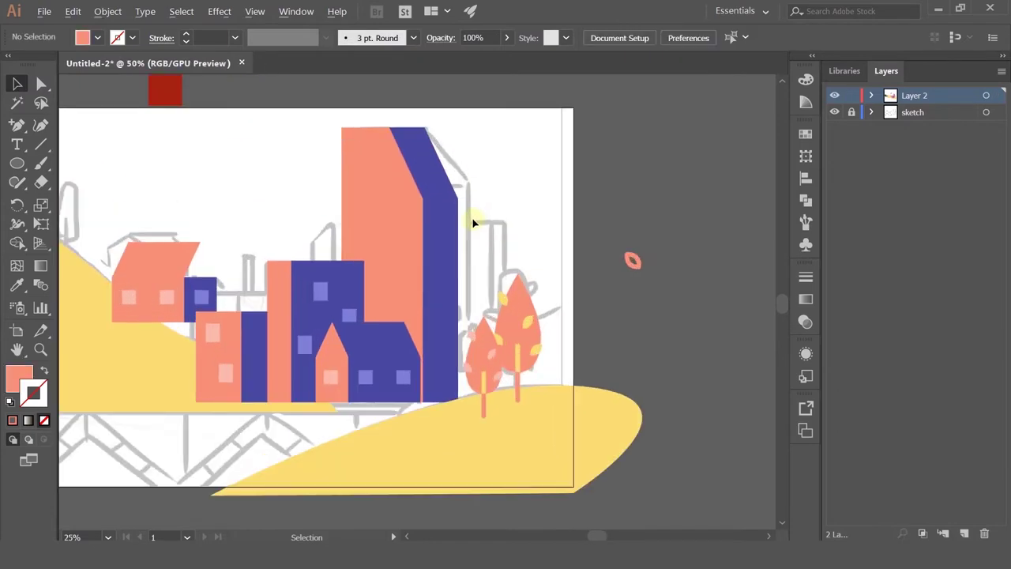
Scale both tower faces down from their upper left corner and move them up and slightly left towards the sketched roof
{"action": "left_click", "coordinate": [42, 83]}
{"action": "left_click_drag", "start_coordinate": [325, 105], "coordinate": [514, 204]}
{"action": "left_click", "coordinate": [13, 84]}
{"action": "left_click", "coordinate": [293, 174]}
{"action": "left_click_drag", "start_coordinate": [340, 126], "coordinate": [356, 160]}
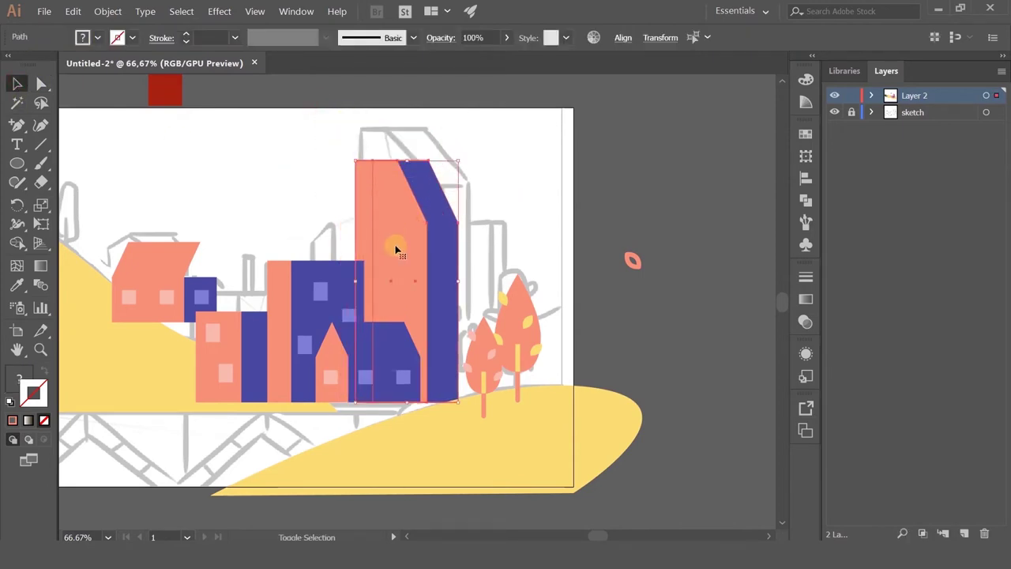
{"action": "left_click_drag", "start_coordinate": [396, 250], "coordinate": [386, 226]}
Extend the coral tower face down to the base of the neighbouring buildings by lowering its two bottom corners
{"action": "left_click", "coordinate": [40, 84]}
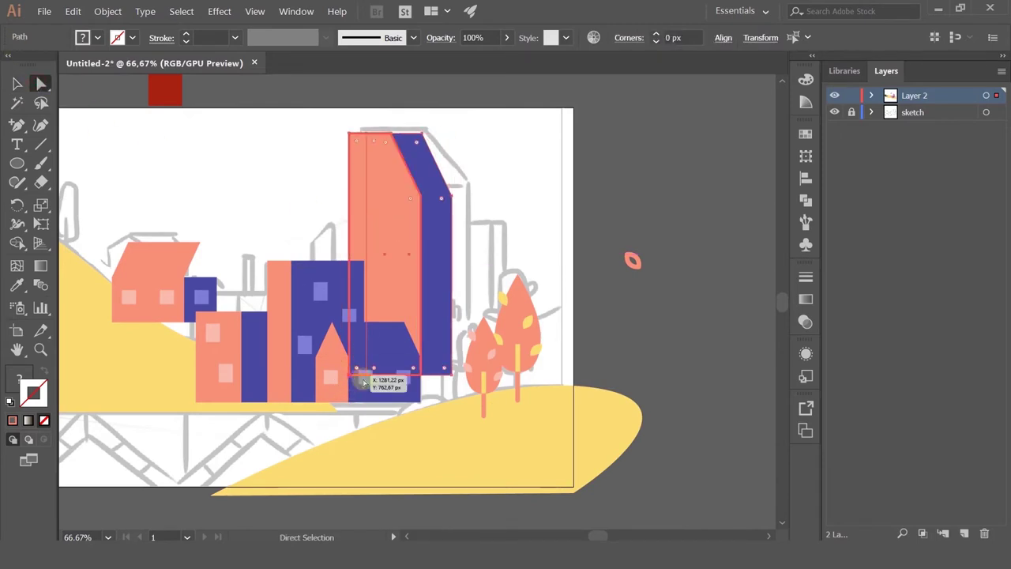
{"action": "left_click", "coordinate": [452, 375]}
{"action": "left_click", "coordinate": [420, 375], "text": "shift"}
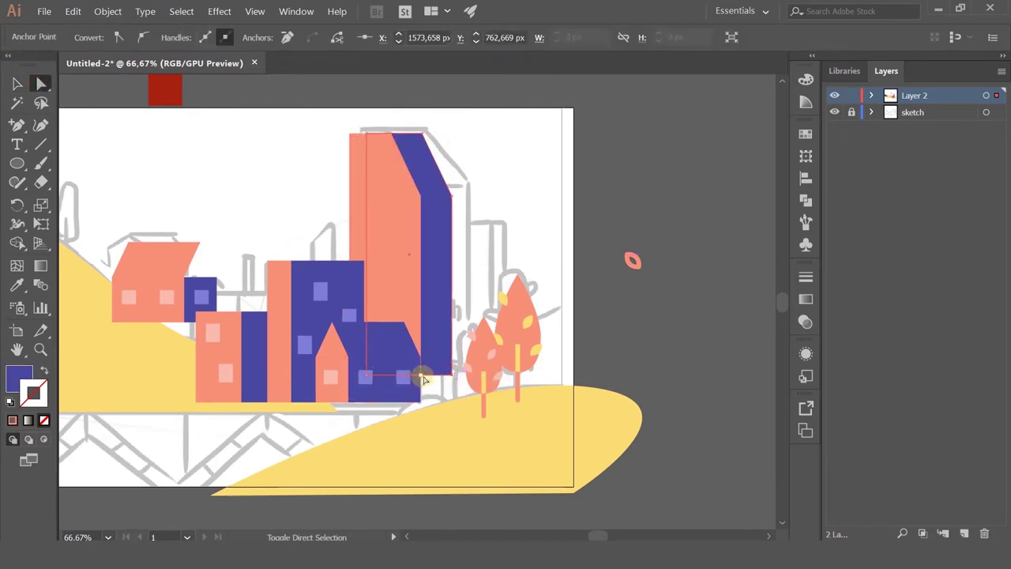
{"action": "left_click", "coordinate": [406, 295]}
{"action": "left_click", "coordinate": [350, 376]}
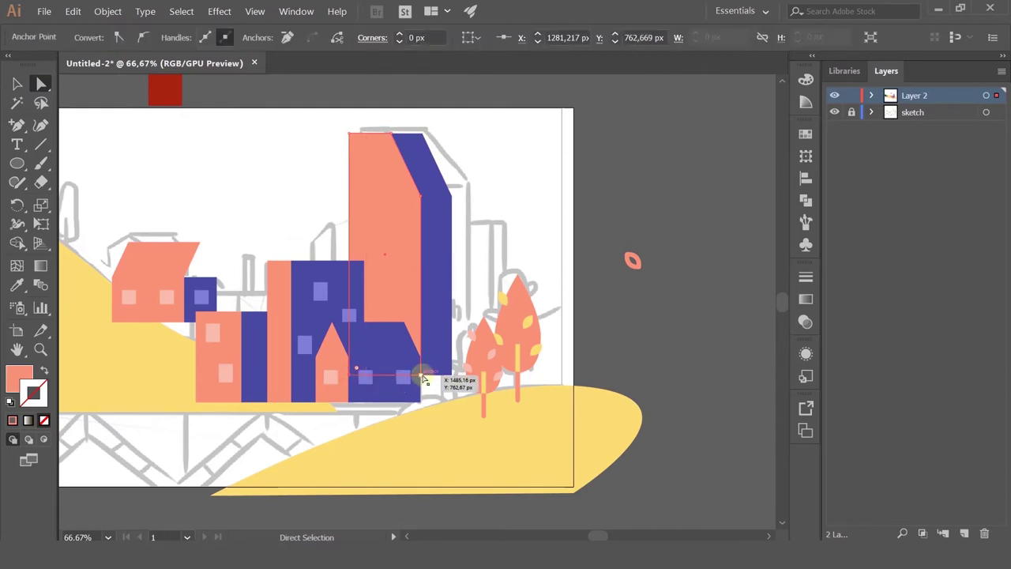
{"action": "left_click", "coordinate": [421, 375], "text": "shift"}
{"action": "left_click_drag", "start_coordinate": [421, 375], "coordinate": [422, 403]}
Lower the bottom corners of the blue side face to the base of the buildings
{"action": "left_click", "coordinate": [452, 379]}
{"action": "left_click", "coordinate": [452, 376]}
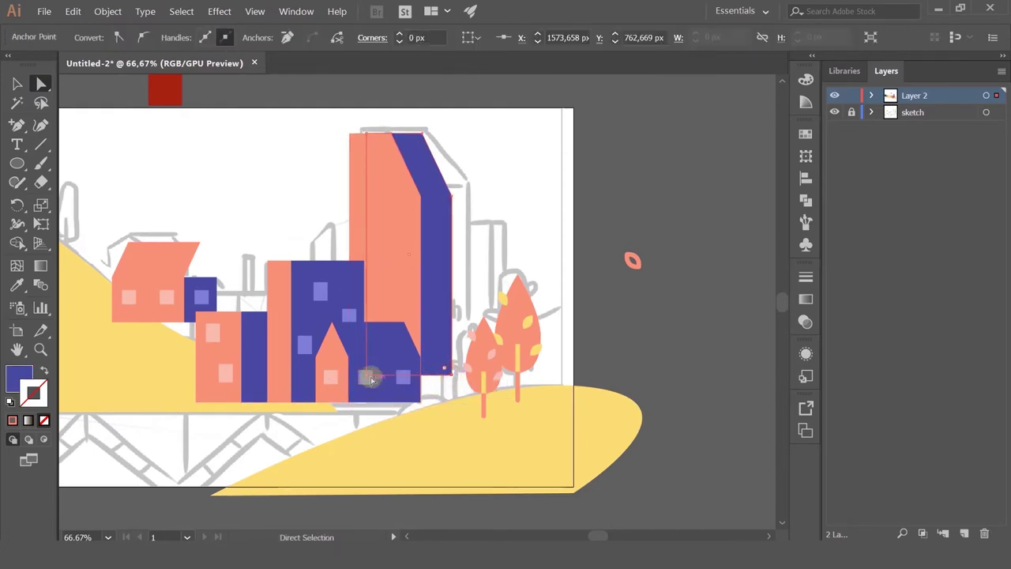
{"action": "left_click", "coordinate": [367, 376], "text": "shift"}
{"action": "left_click_drag", "start_coordinate": [367, 376], "coordinate": [368, 405]}
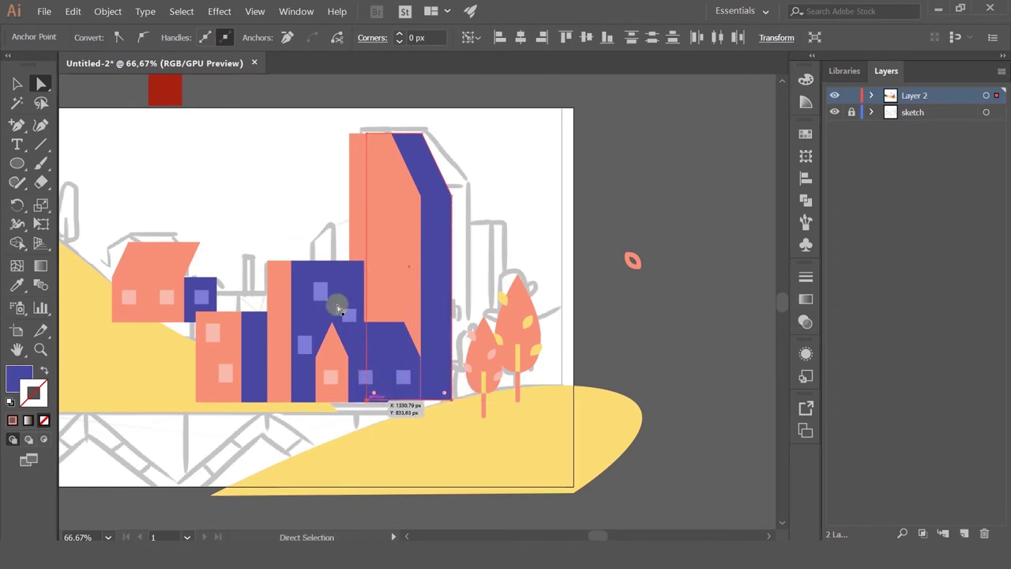
{"action": "left_click", "coordinate": [309, 190]}
{"action": "key", "text": "ctrl+minus"}
Shift the whole tower slightly right and align the blue face's bottom edge exactly with the coral face's base
{"action": "left_click", "coordinate": [17, 82]}
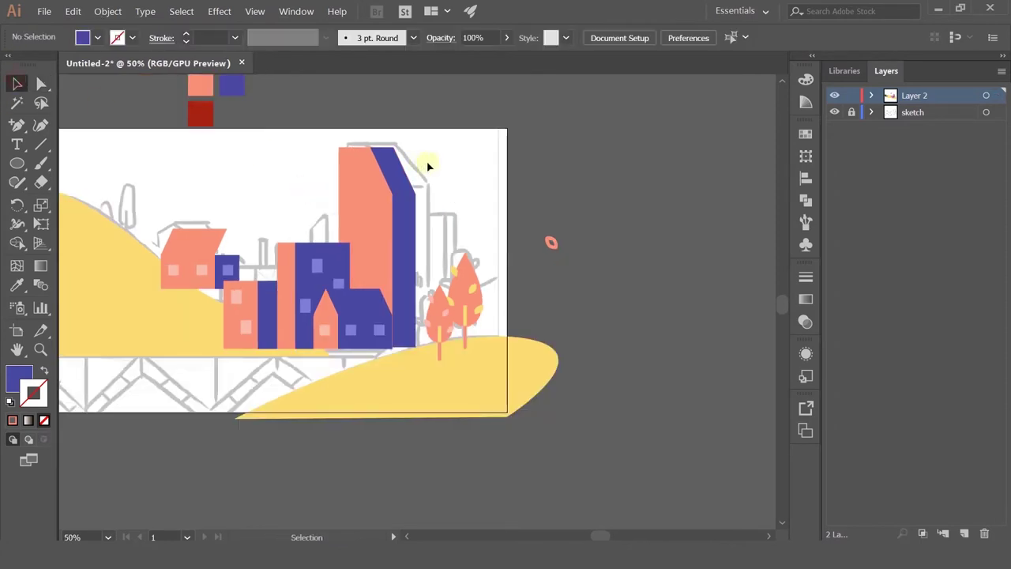
{"action": "left_click_drag", "start_coordinate": [363, 203], "coordinate": [371, 202]}
{"action": "scroll", "coordinate": [420, 366], "scroll_direction": "up", "scroll_amount": 4}
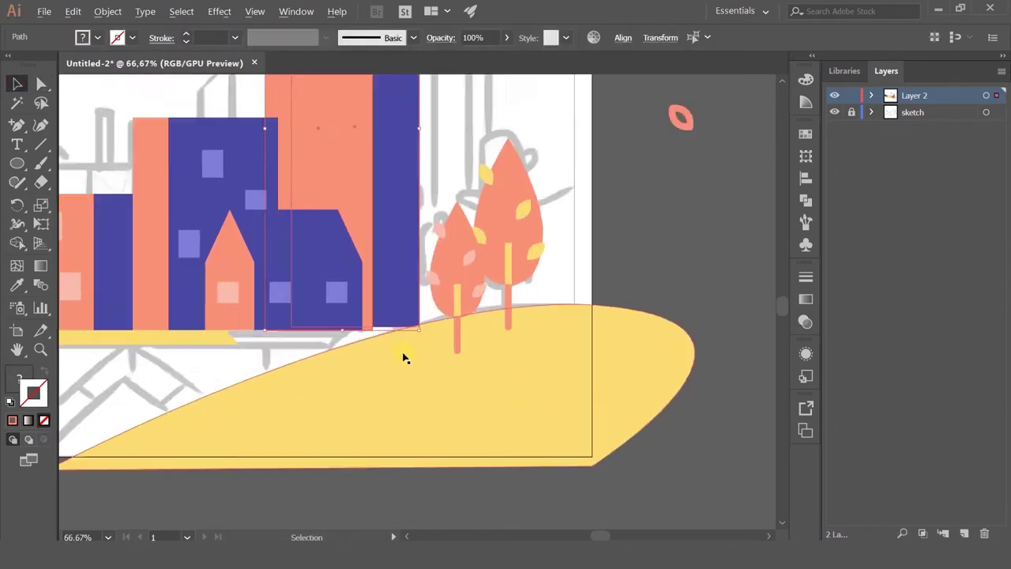
{"action": "left_click", "coordinate": [41, 82]}
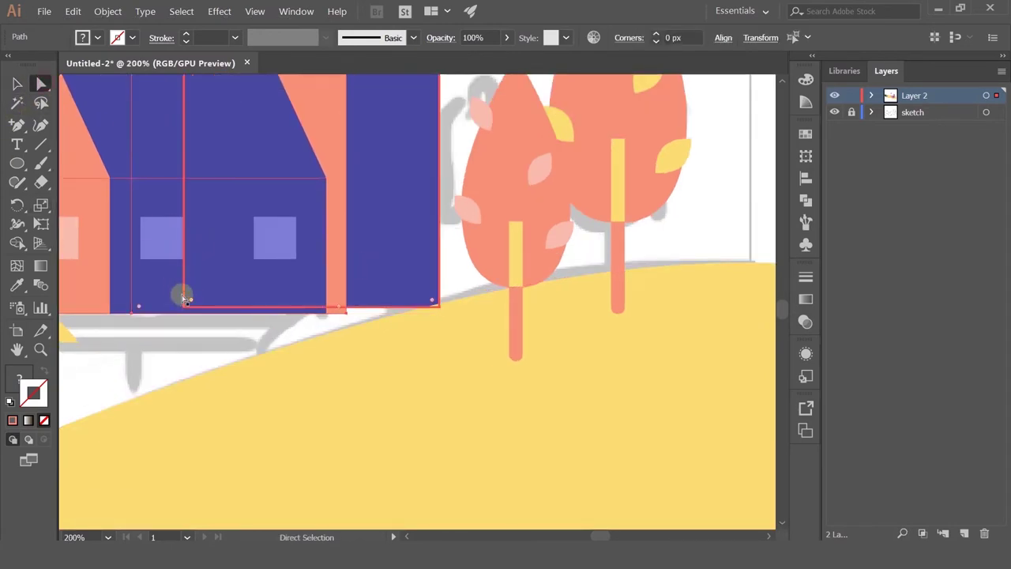
{"action": "left_click_drag", "start_coordinate": [183, 306], "coordinate": [185, 312]}
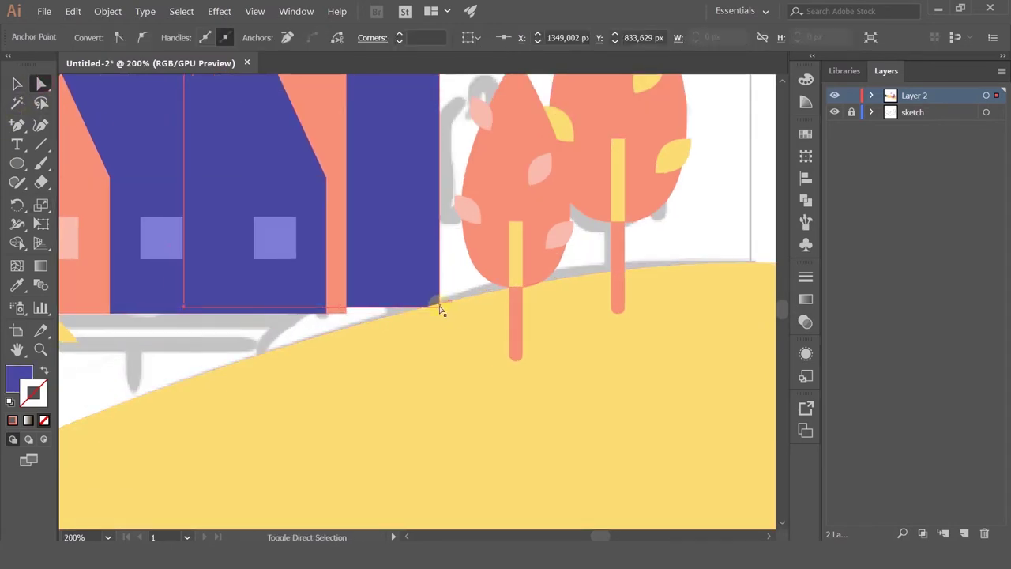
{"action": "left_click_drag", "start_coordinate": [439, 305], "coordinate": [442, 318]}
{"action": "scroll", "coordinate": [414, 269], "scroll_direction": "down", "scroll_amount": 3}
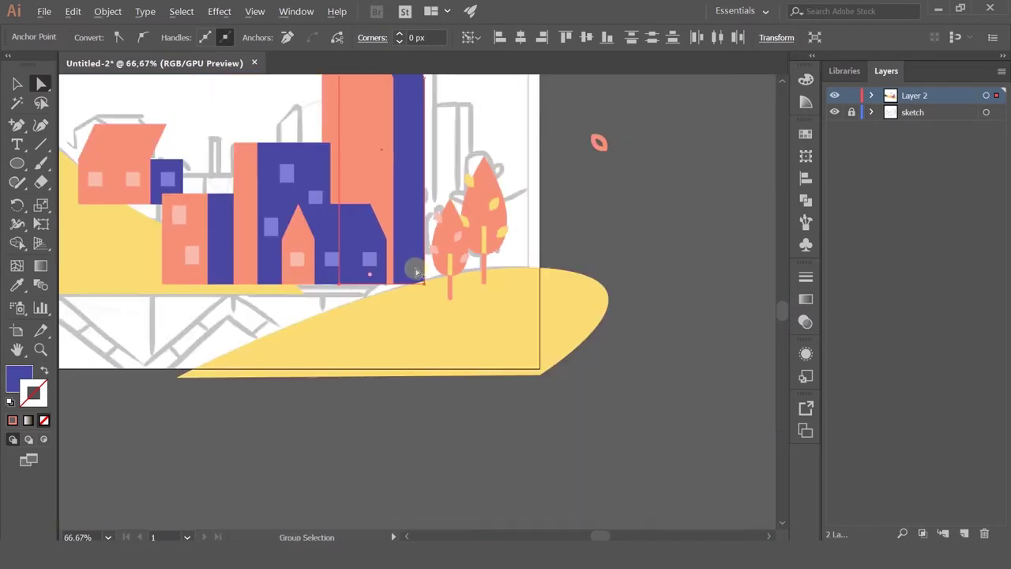
{"action": "left_click", "coordinate": [555, 154]}
Nudge only the coral tower face a little to the right so that it covers more of the blue side
{"action": "left_click_drag", "start_coordinate": [154, 82], "coordinate": [236, 231]}
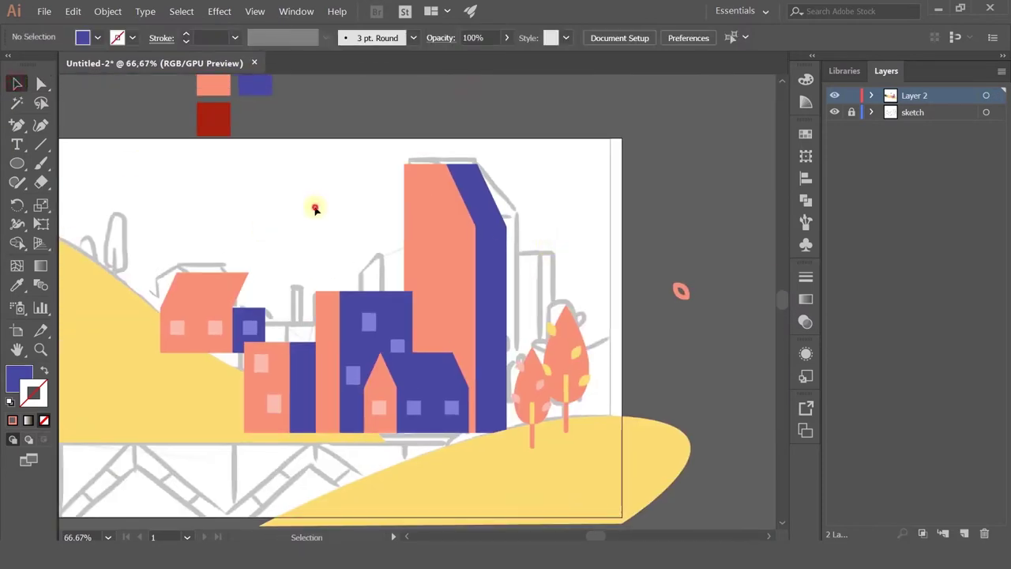
{"action": "left_click", "coordinate": [422, 225]}
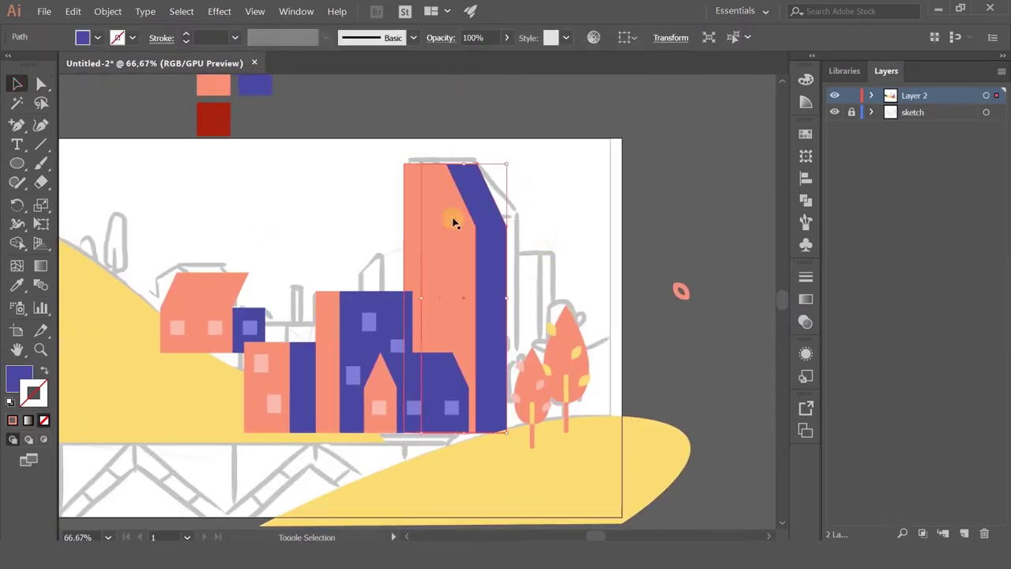
{"action": "left_click_drag", "start_coordinate": [446, 223], "coordinate": [464, 237]}
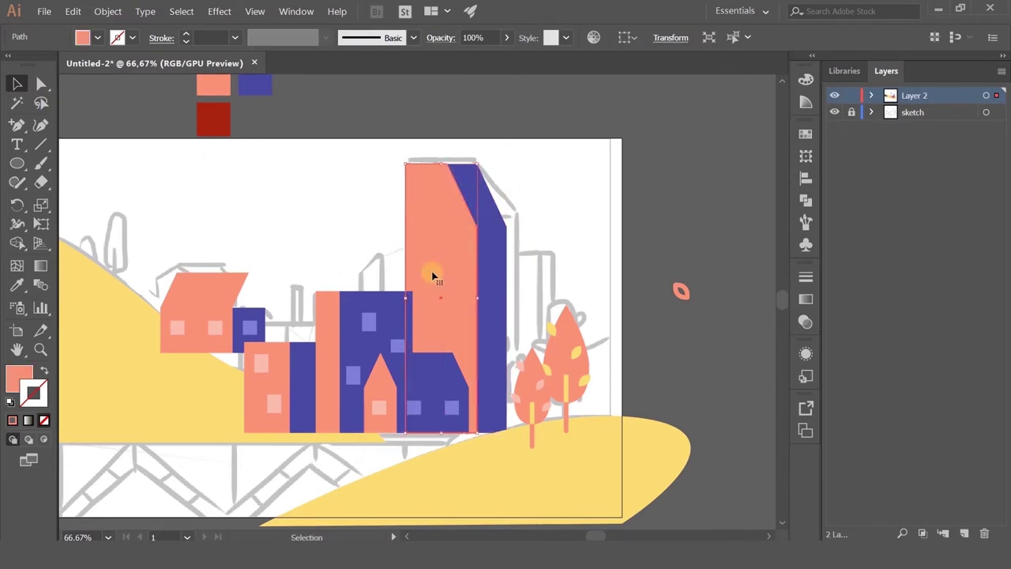
{"action": "key", "text": "Right"}
{"action": "key", "text": "Right"}
{"action": "key", "text": "Right"}
{"action": "key", "text": "Right"}
{"action": "key", "text": "Right"}
{"action": "key", "text": "Right"}
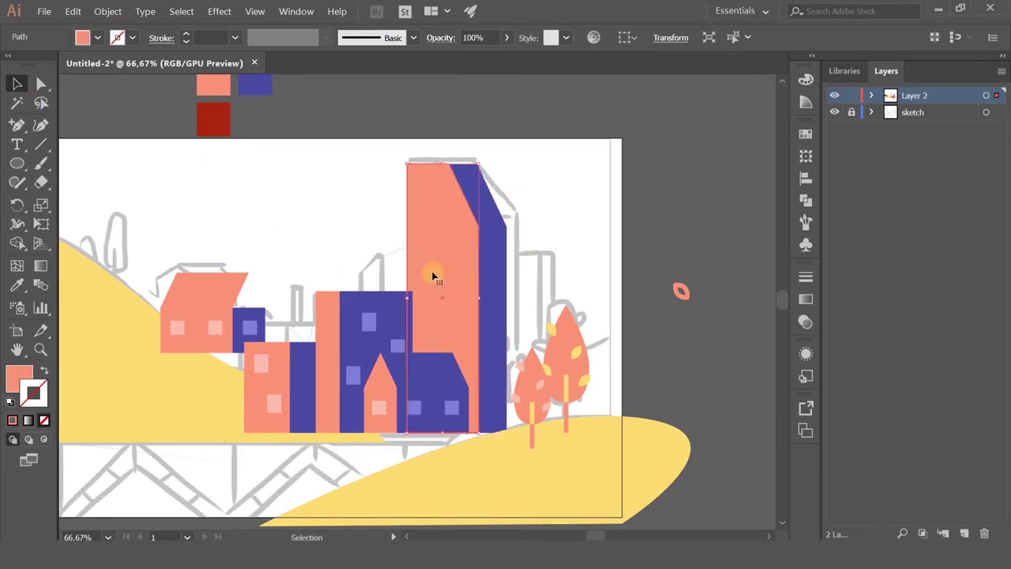
Widen the coral tower face by moving its left edge slightly to the left
{"action": "left_click", "coordinate": [41, 84]}
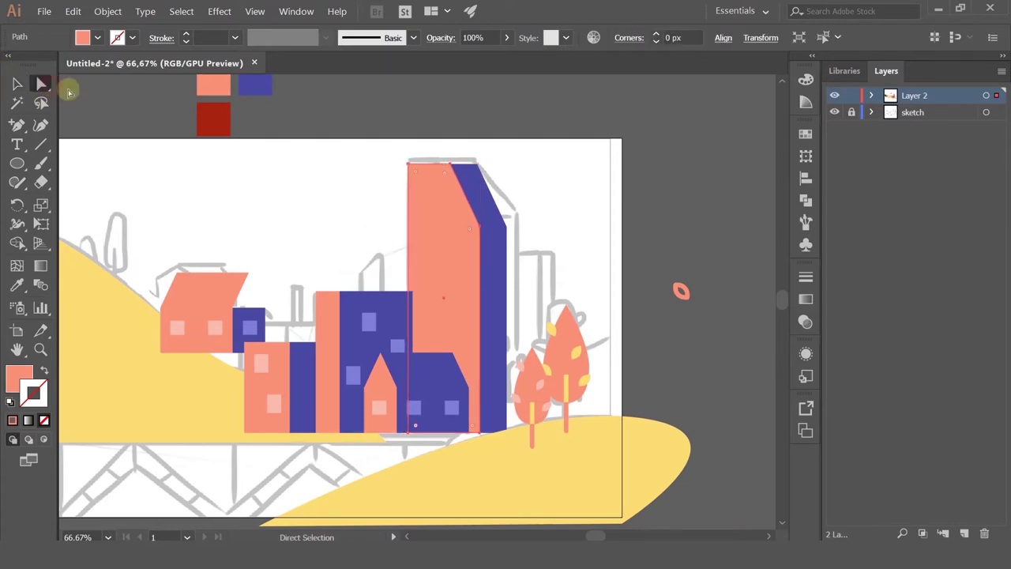
{"action": "left_click", "coordinate": [415, 429]}
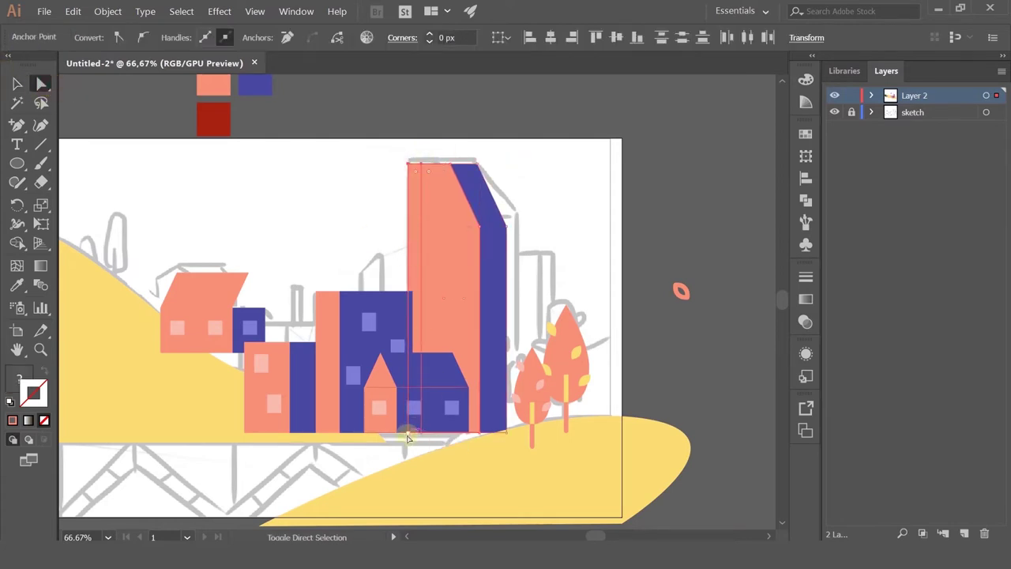
{"action": "left_click_drag", "start_coordinate": [407, 433], "coordinate": [400, 436]}
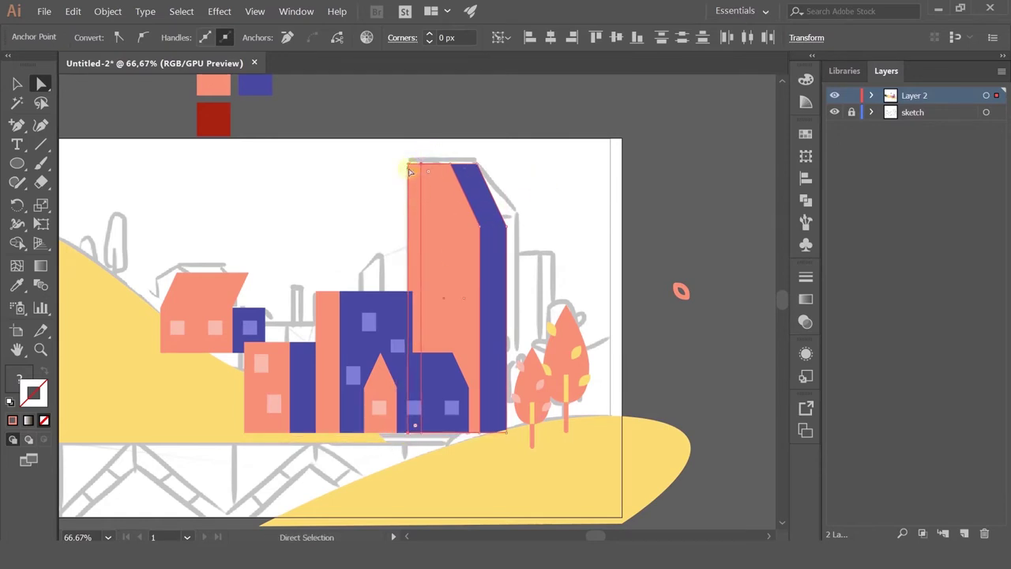
{"action": "left_click_drag", "start_coordinate": [418, 180], "coordinate": [417, 180]}
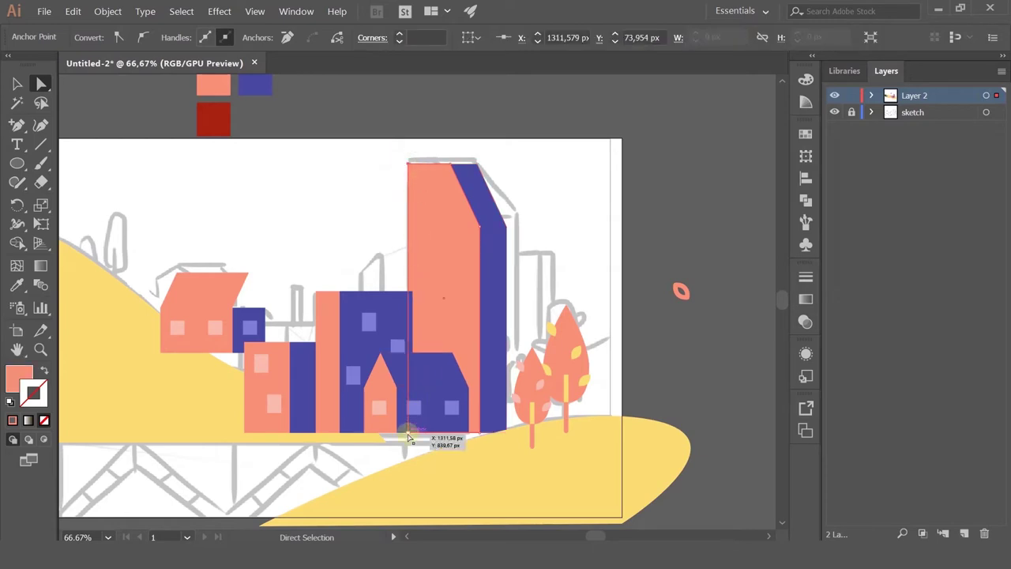
{"action": "left_click_drag", "start_coordinate": [409, 437], "coordinate": [409, 438]}
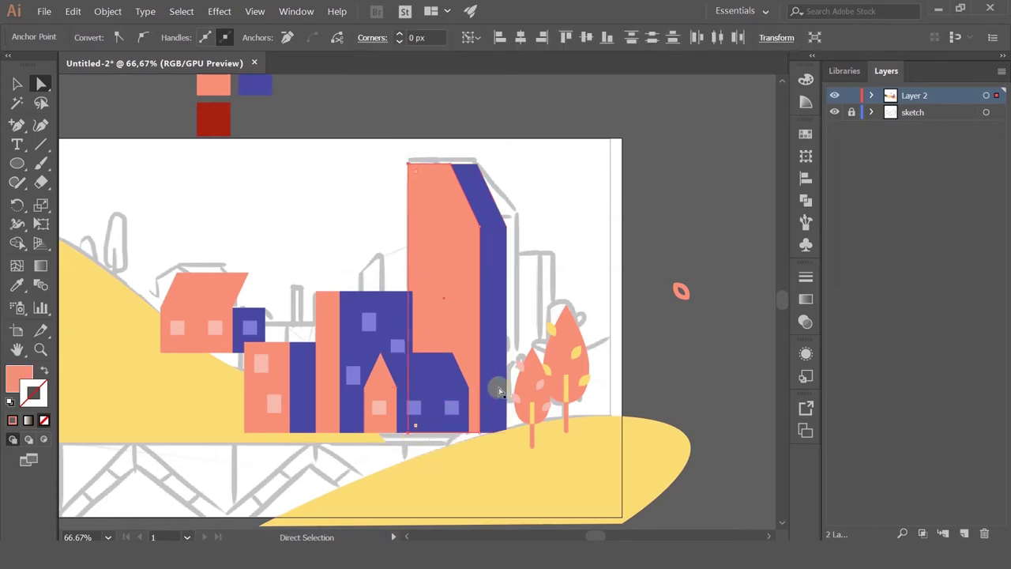
{"action": "left_click", "coordinate": [535, 211]}
{"action": "key", "text": "v"}
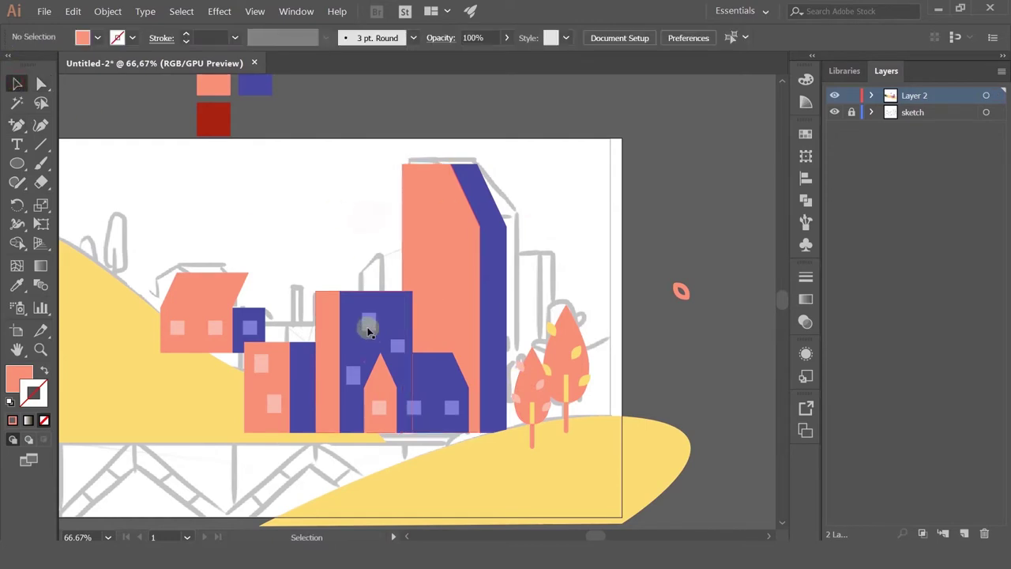
Place three copies of a blue building's window down the coral tower face and recolour them with the coral house's pale pink
{"action": "left_click_drag", "start_coordinate": [368, 329], "coordinate": [440, 259]}
{"action": "left_click_drag", "start_coordinate": [441, 258], "coordinate": [447, 320]}
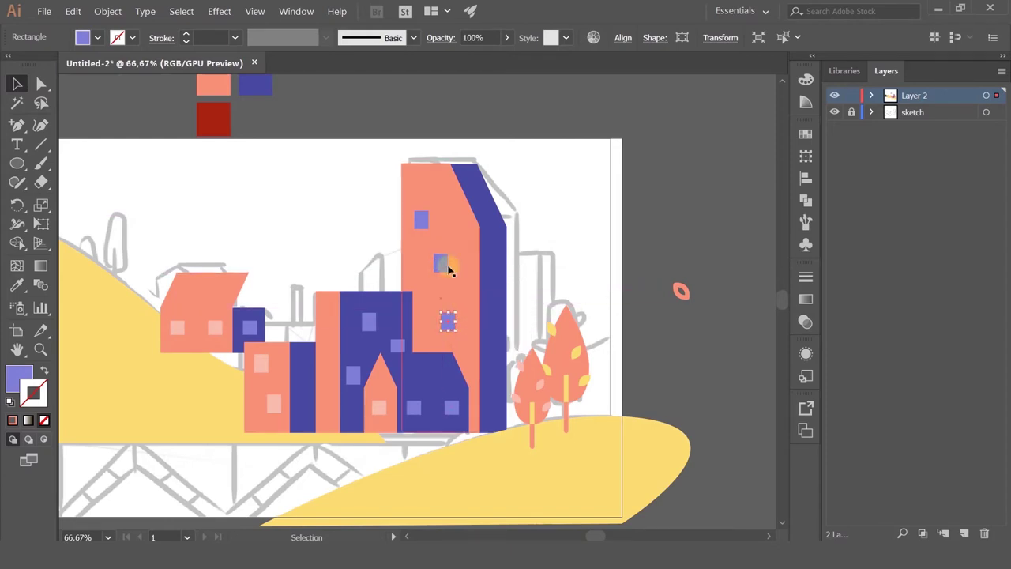
{"action": "left_click", "coordinate": [439, 264], "text": "shift"}
{"action": "left_click", "coordinate": [17, 286]}
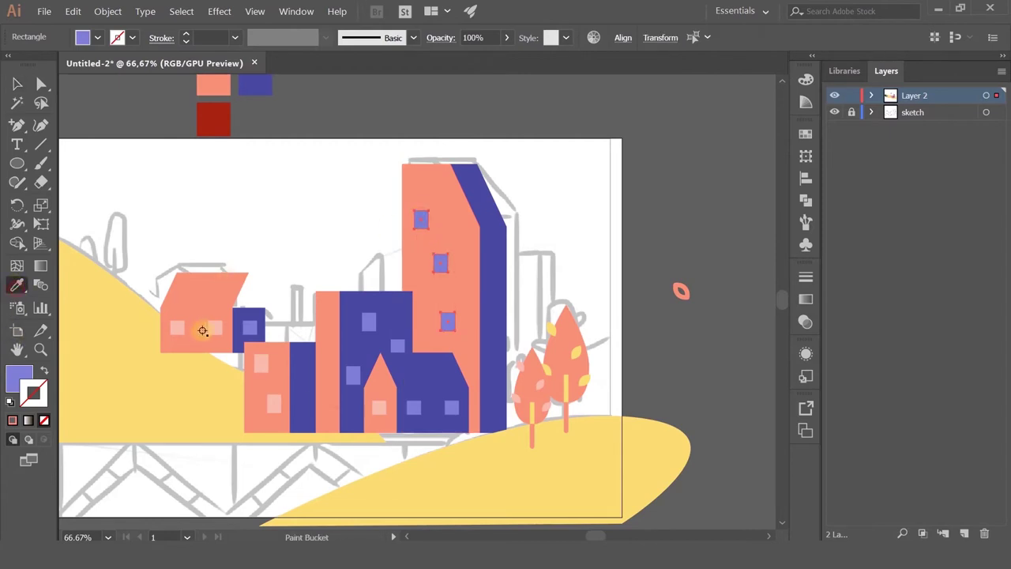
{"action": "left_click", "coordinate": [215, 328]}
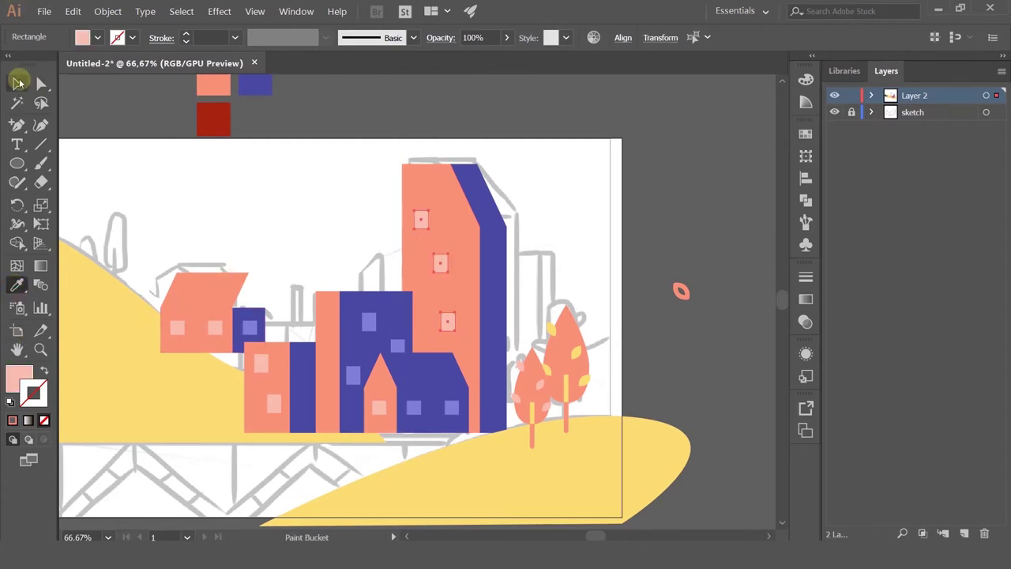
{"action": "left_click", "coordinate": [17, 82]}
Draw a horizontal pale pink 1 pt line below the tower's top window, starting at its left edge, with no fill
{"action": "scroll", "coordinate": [561, 199], "scroll_direction": "up", "scroll_amount": 5}
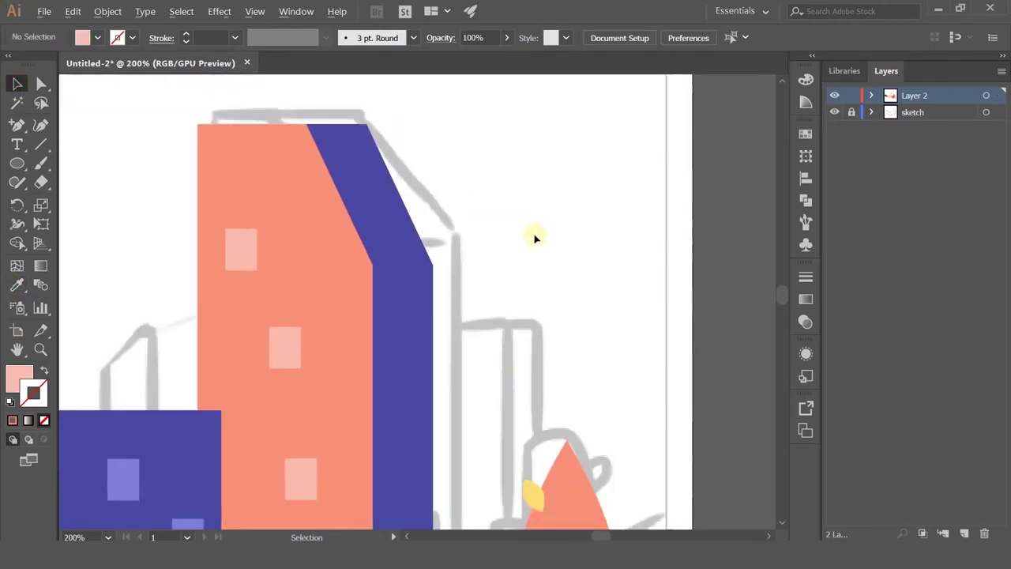
{"action": "scroll", "coordinate": [545, 225], "scroll_direction": "down", "scroll_amount": 3}
{"action": "left_click_drag", "start_coordinate": [21, 131], "coordinate": [87, 124]}
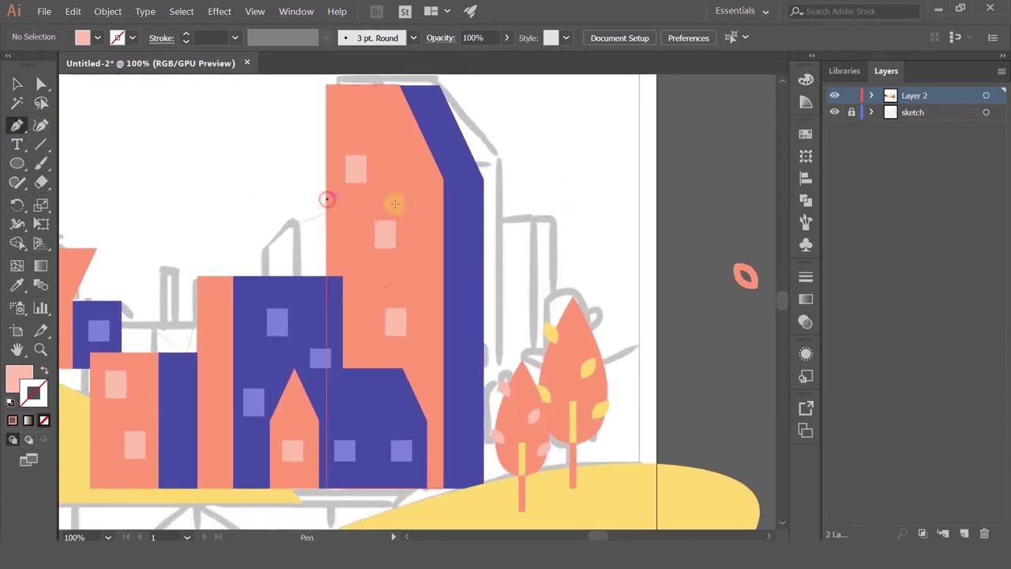
{"action": "left_click", "coordinate": [407, 198]}
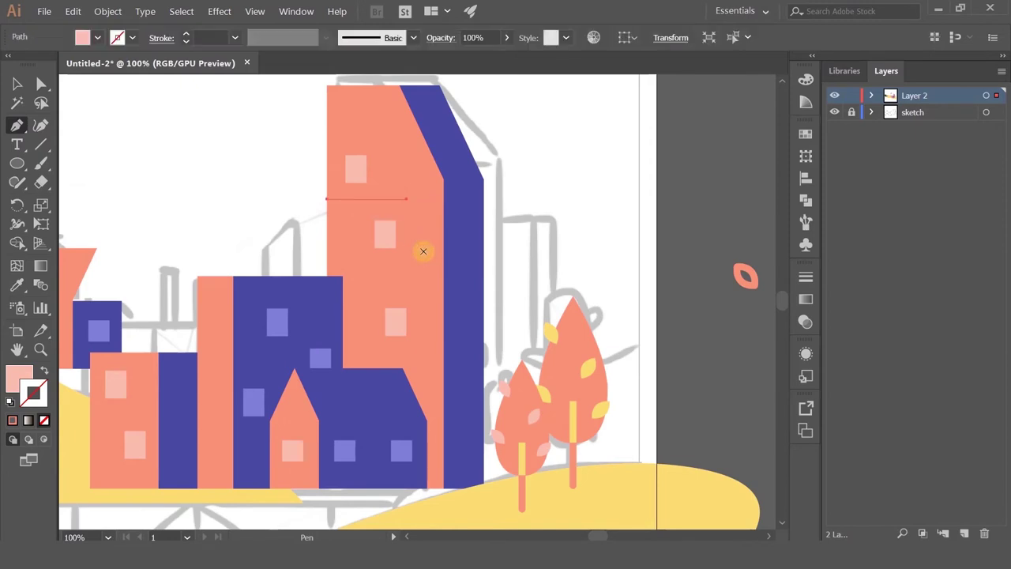
{"action": "left_click", "coordinate": [46, 371]}
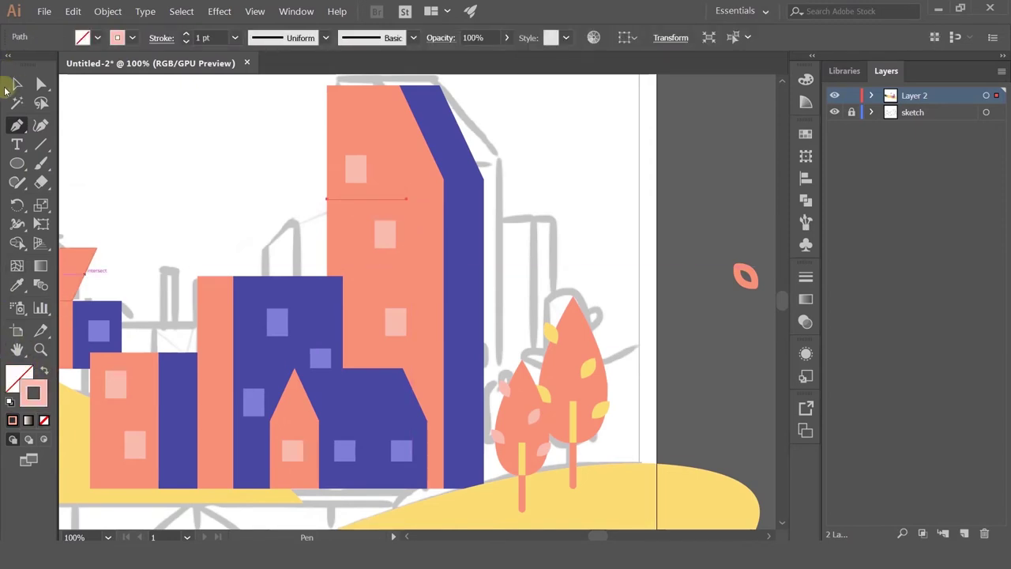
Copy the pale pink line below the coral tower's middle and lowest windows, and shift the lowest window slightly up and to the right
{"action": "left_click", "coordinate": [16, 84]}
{"action": "left_click", "coordinate": [210, 181]}
{"action": "left_click_drag", "start_coordinate": [384, 199], "coordinate": [420, 271]}
{"action": "scroll", "coordinate": [443, 298], "scroll_direction": "up", "scroll_amount": 1}
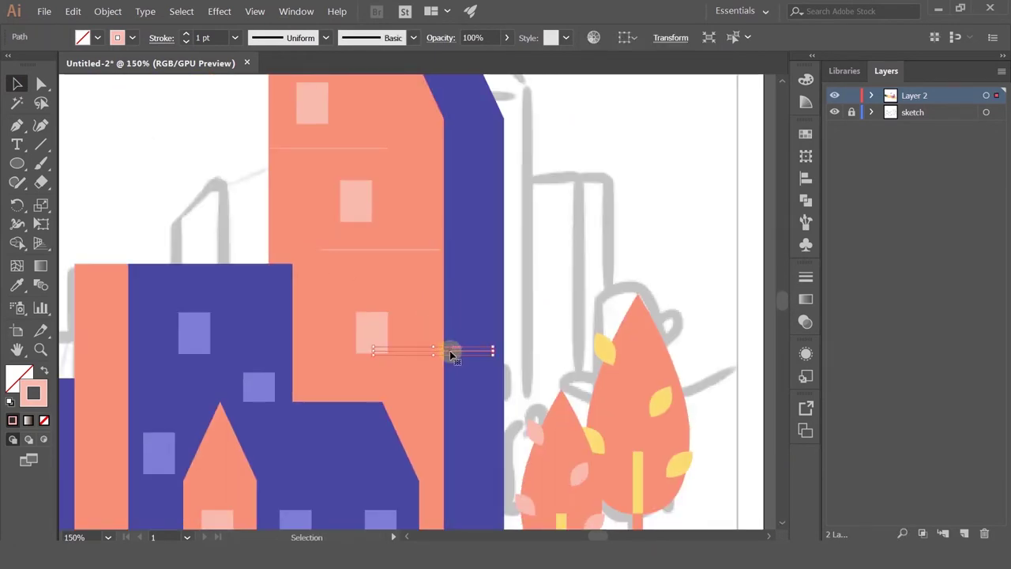
{"action": "left_click_drag", "start_coordinate": [452, 350], "coordinate": [385, 315]}
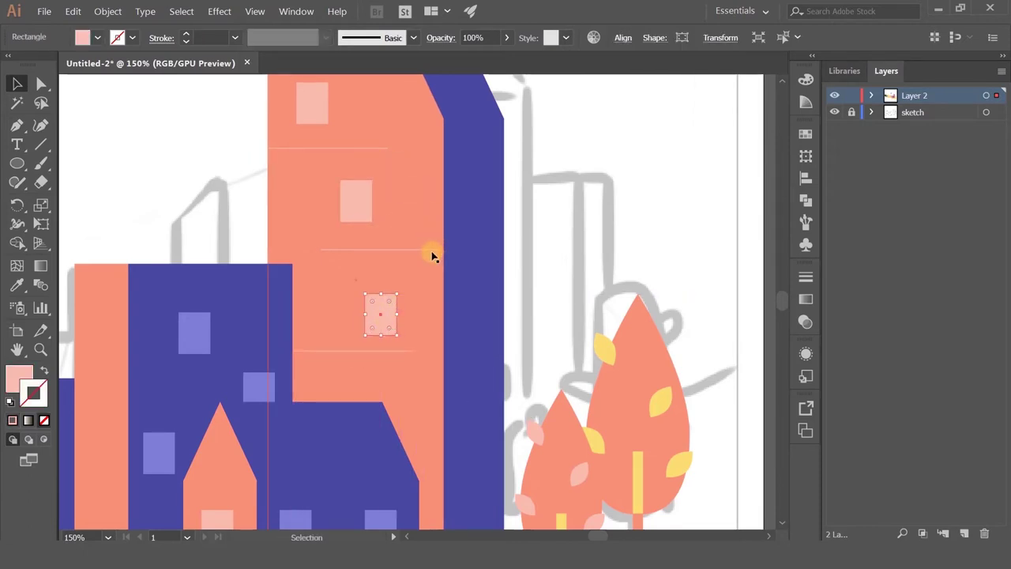
Shorten the tower's middle pale pink line by bringing its right end inward from the coral face's edge
{"action": "left_click", "coordinate": [433, 250]}
{"action": "left_click_drag", "start_coordinate": [441, 250], "coordinate": [418, 251]}
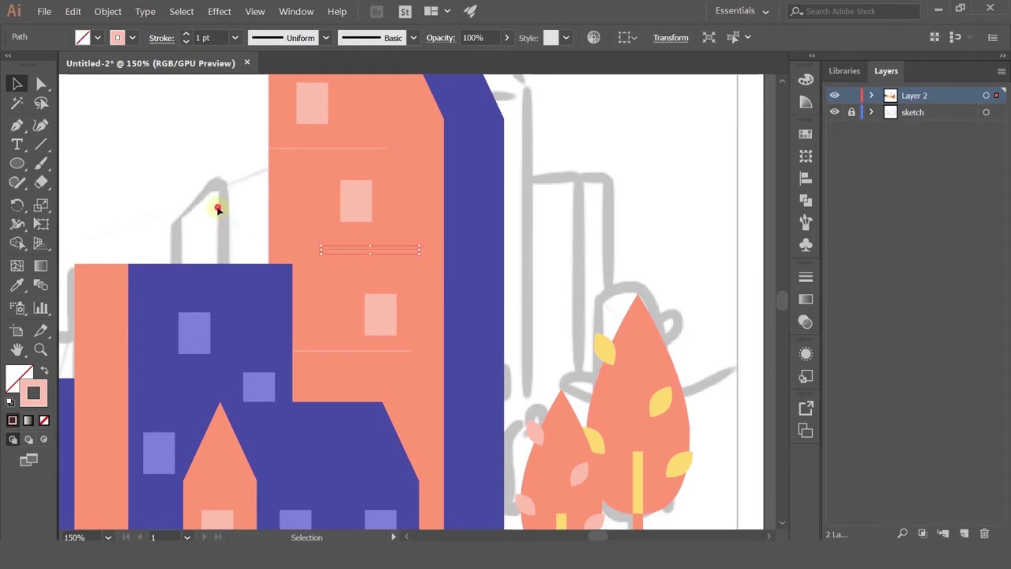
{"action": "left_click", "coordinate": [218, 208]}
{"action": "scroll", "coordinate": [230, 207], "scroll_direction": "down", "scroll_amount": 3}
{"action": "scroll", "coordinate": [231, 208], "scroll_direction": "up", "scroll_amount": 2}
{"action": "left_click_drag", "start_coordinate": [228, 188], "coordinate": [398, 148]}
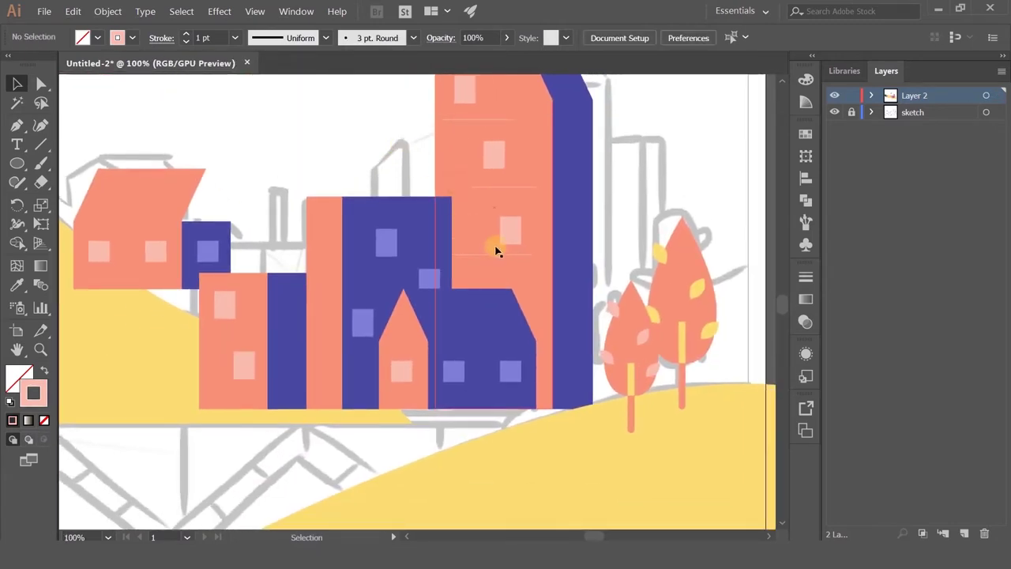
{"action": "left_click", "coordinate": [496, 188], "text": "shift"}
{"action": "left_click_drag", "start_coordinate": [497, 188], "coordinate": [332, 169]}
{"action": "key", "text": "ctrl+z"}
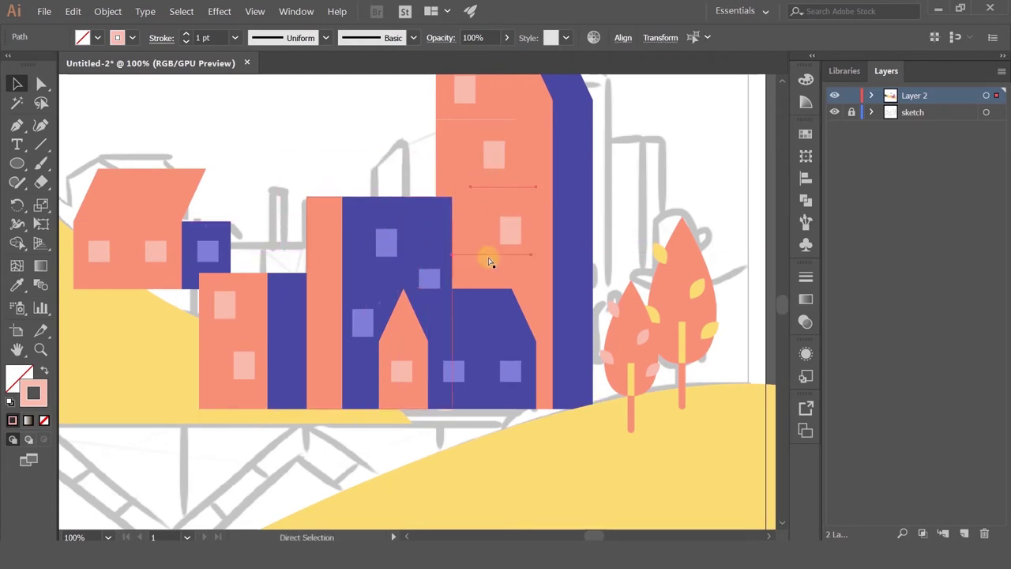
{"action": "left_click", "coordinate": [369, 134]}
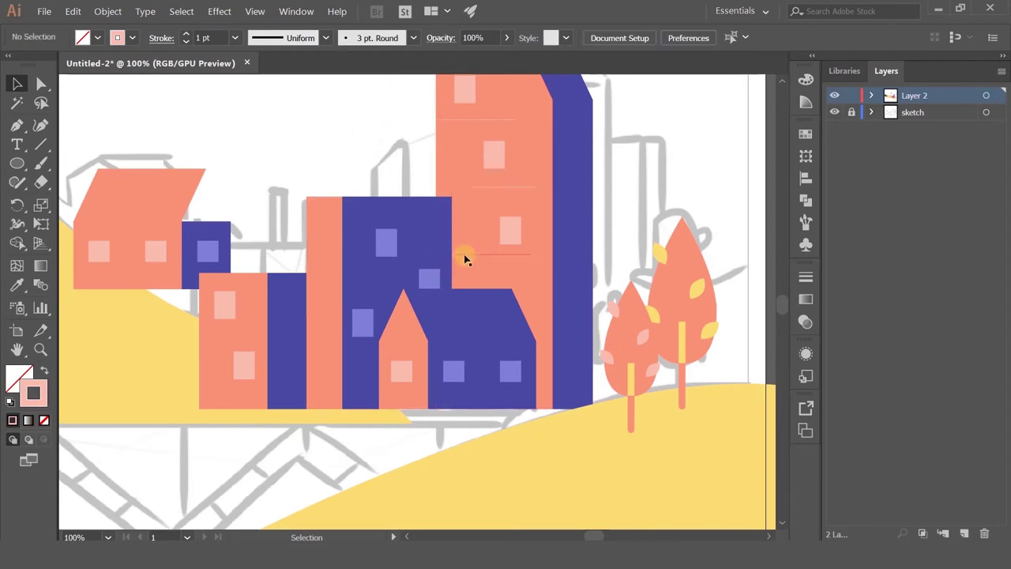
Copy the tower's lowest pale pink line onto the small blue house's roof ridge, from the gable peak to the tall blue building's edge
{"action": "left_click_drag", "start_coordinate": [465, 260], "coordinate": [419, 290]}
{"action": "scroll", "coordinate": [446, 298], "scroll_direction": "up", "scroll_amount": 4}
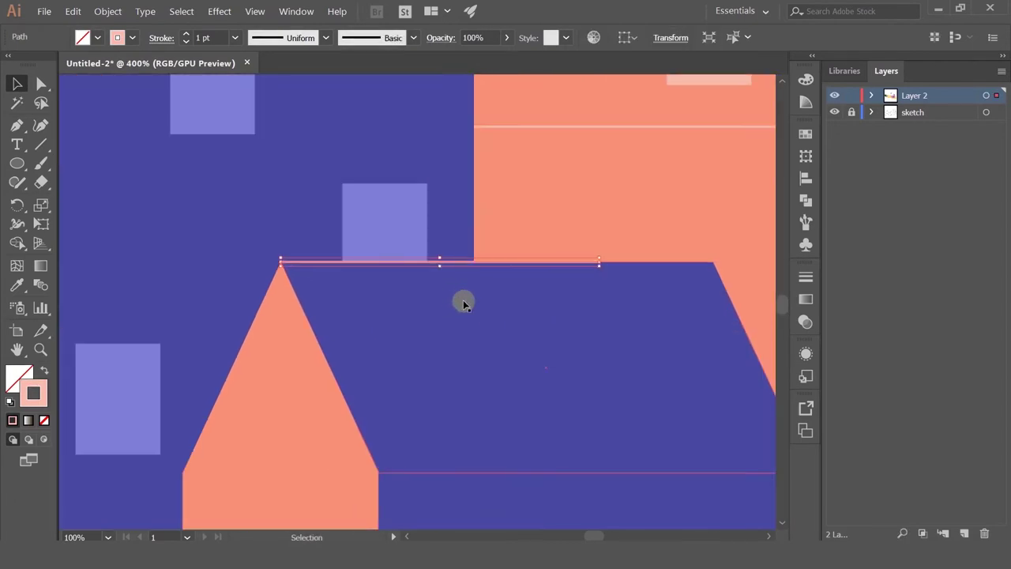
{"action": "left_click", "coordinate": [380, 222]}
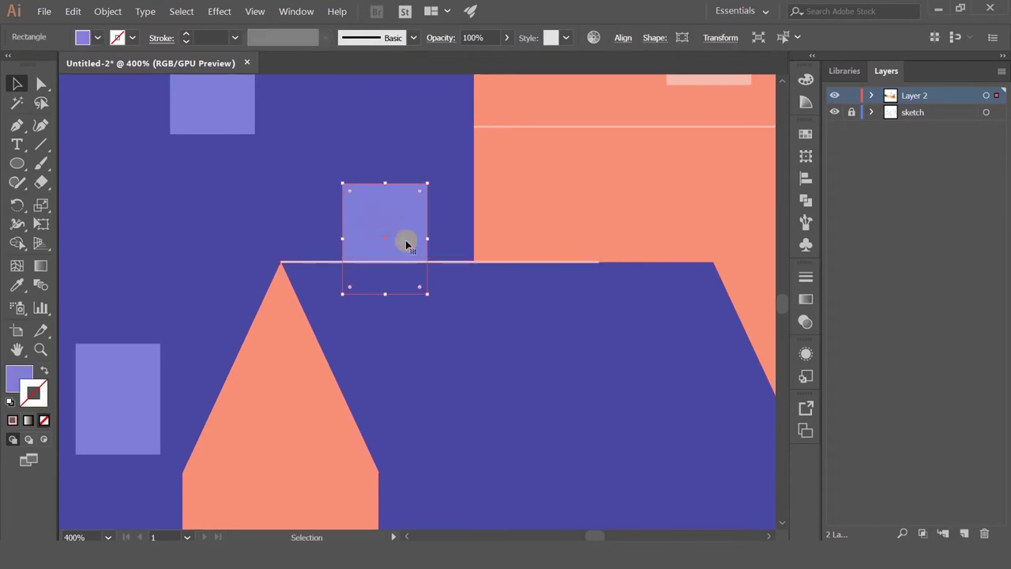
{"action": "left_click", "coordinate": [290, 262]}
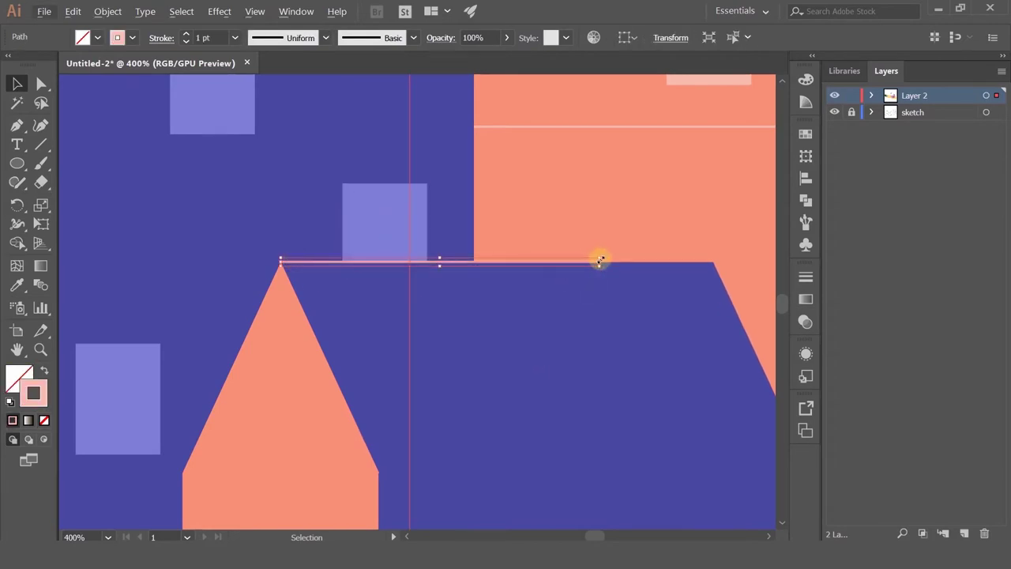
{"action": "left_click_drag", "start_coordinate": [602, 261], "coordinate": [474, 261]}
{"action": "scroll", "coordinate": [498, 286], "scroll_direction": "down", "scroll_amount": 4}
{"action": "left_click", "coordinate": [324, 108]}
{"action": "scroll", "coordinate": [384, 203], "scroll_direction": "down", "scroll_amount": 2}
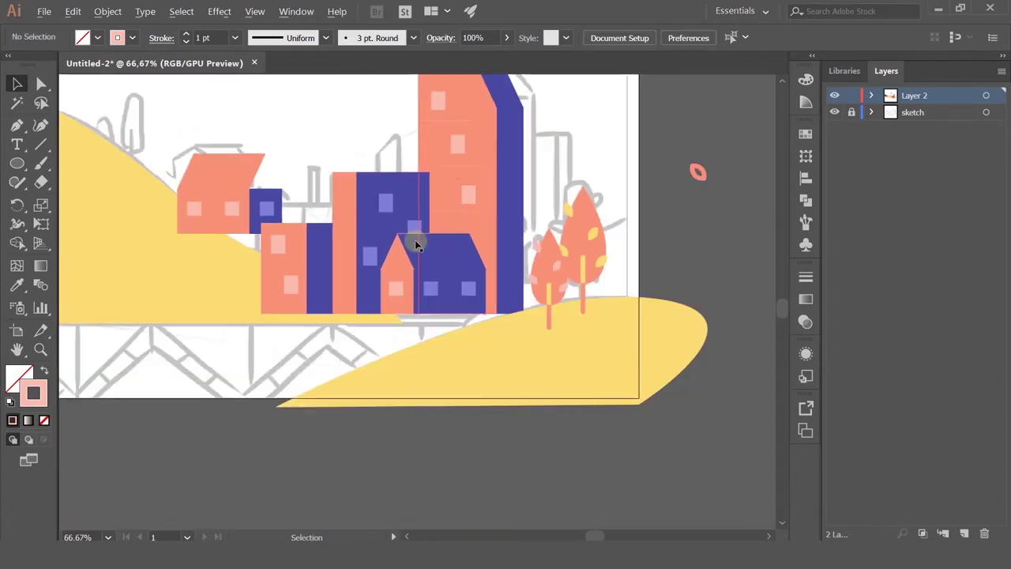
Extend the pale pink ridge line to the far end of the small blue house's roof
{"action": "scroll", "coordinate": [442, 252], "scroll_direction": "up", "scroll_amount": 4}
{"action": "left_click", "coordinate": [504, 243]}
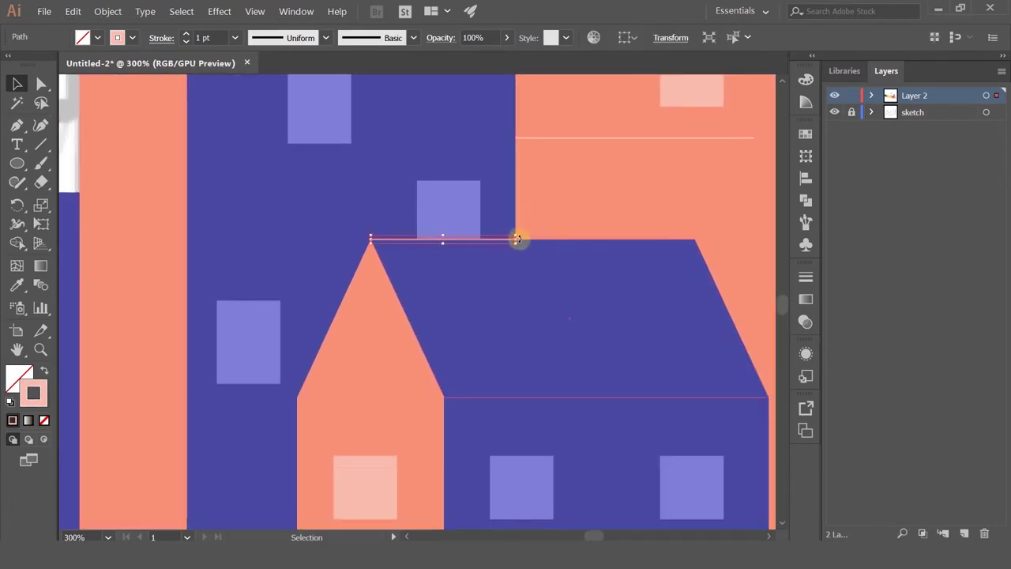
{"action": "scroll", "coordinate": [514, 244], "scroll_direction": "up", "scroll_amount": 1}
{"action": "scroll", "coordinate": [515, 244], "scroll_direction": "up", "scroll_amount": 1}
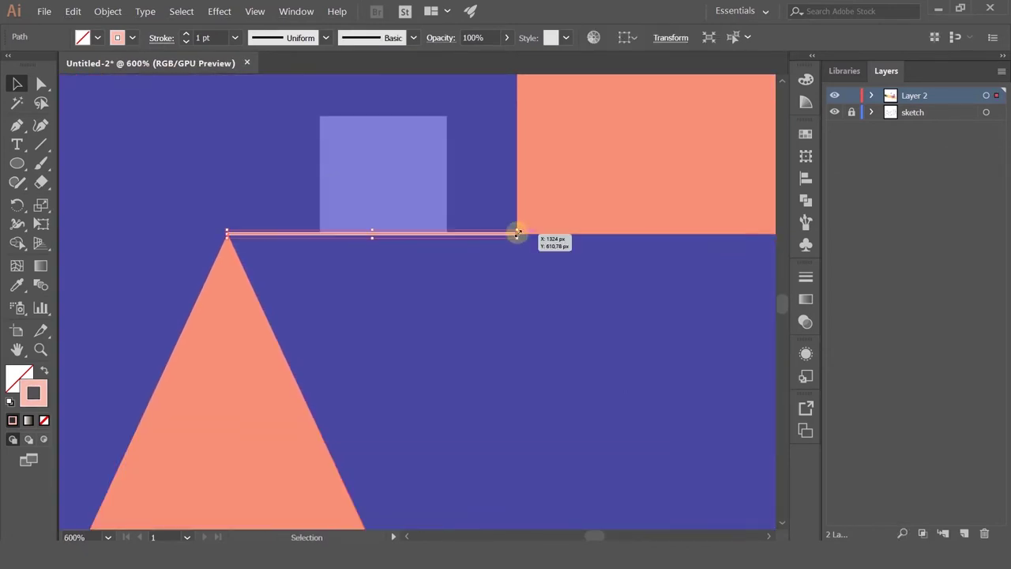
{"action": "left_click_drag", "start_coordinate": [517, 234], "coordinate": [656, 233]}
{"action": "scroll", "coordinate": [605, 230], "scroll_direction": "down", "scroll_amount": 2}
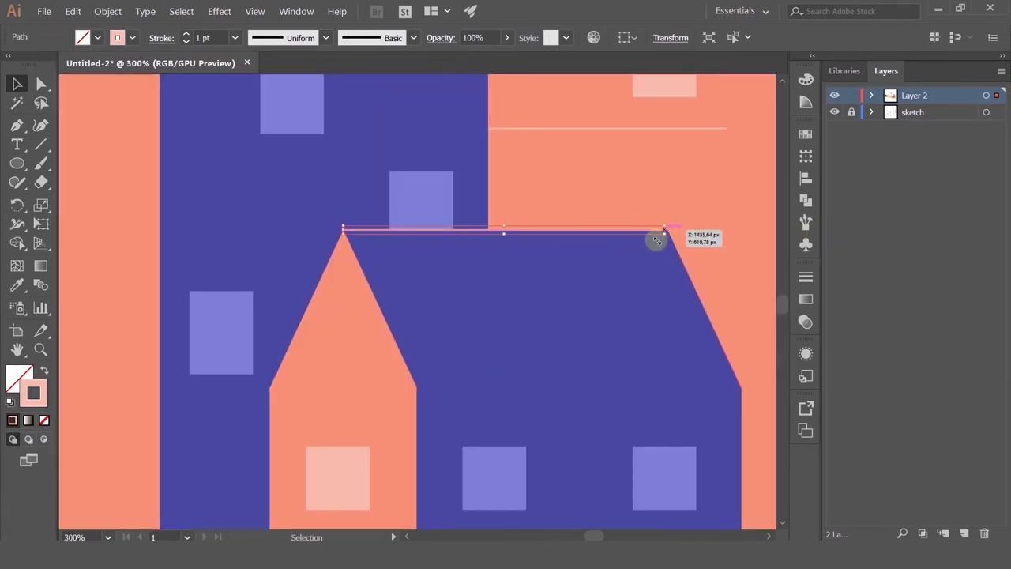
{"action": "scroll", "coordinate": [575, 233], "scroll_direction": "down", "scroll_amount": 3}
{"action": "left_click_drag", "start_coordinate": [531, 171], "coordinate": [410, 194]}
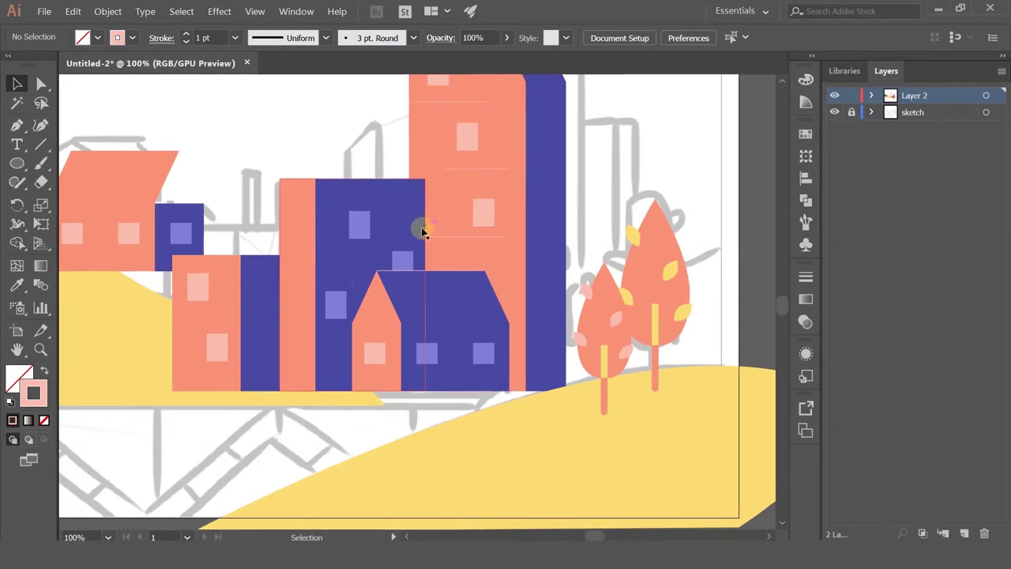
{"action": "left_click", "coordinate": [393, 273]}
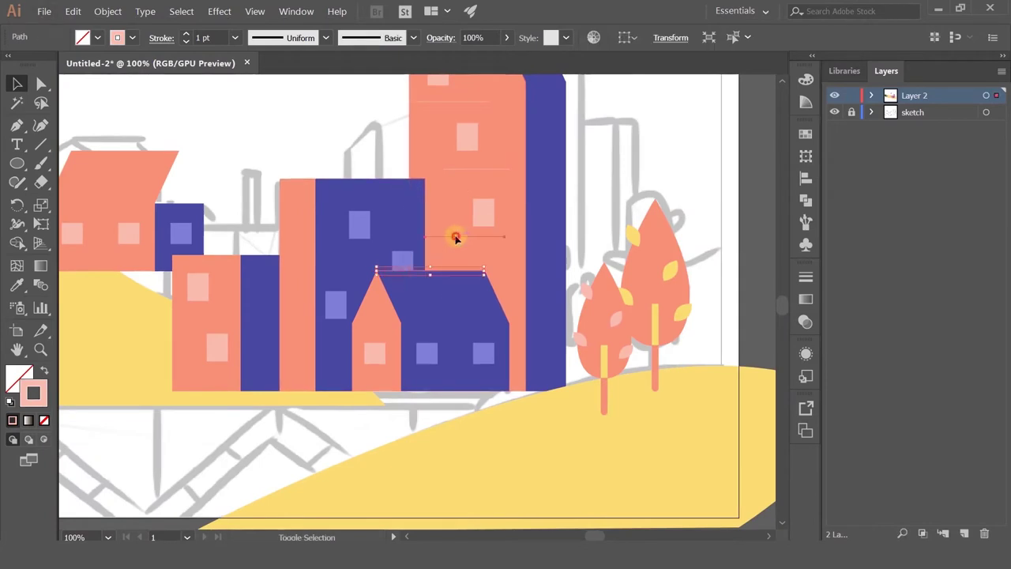
{"action": "left_click", "coordinate": [456, 237], "text": "shift"}
{"action": "left_click", "coordinate": [455, 170], "text": "shift"}
{"action": "left_click", "coordinate": [429, 102], "text": "shift"}
{"action": "left_click_drag", "start_coordinate": [370, 130], "coordinate": [373, 190]}
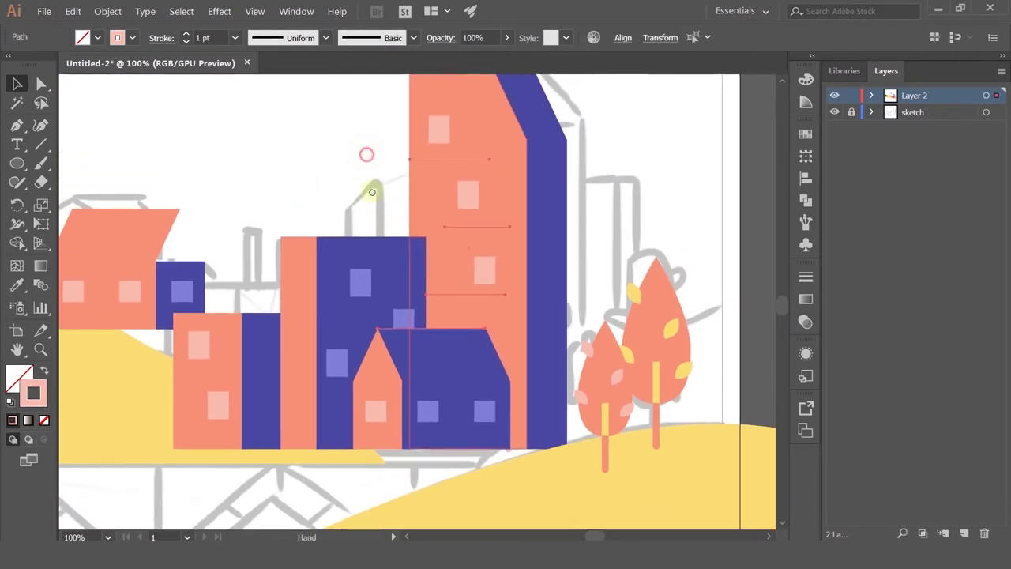
{"action": "left_click", "coordinate": [322, 170]}
{"action": "scroll", "coordinate": [322, 170], "scroll_direction": "down", "scroll_amount": 1}
{"action": "left_click_drag", "start_coordinate": [318, 168], "coordinate": [454, 174]}
{"action": "left_click", "coordinate": [648, 345]}
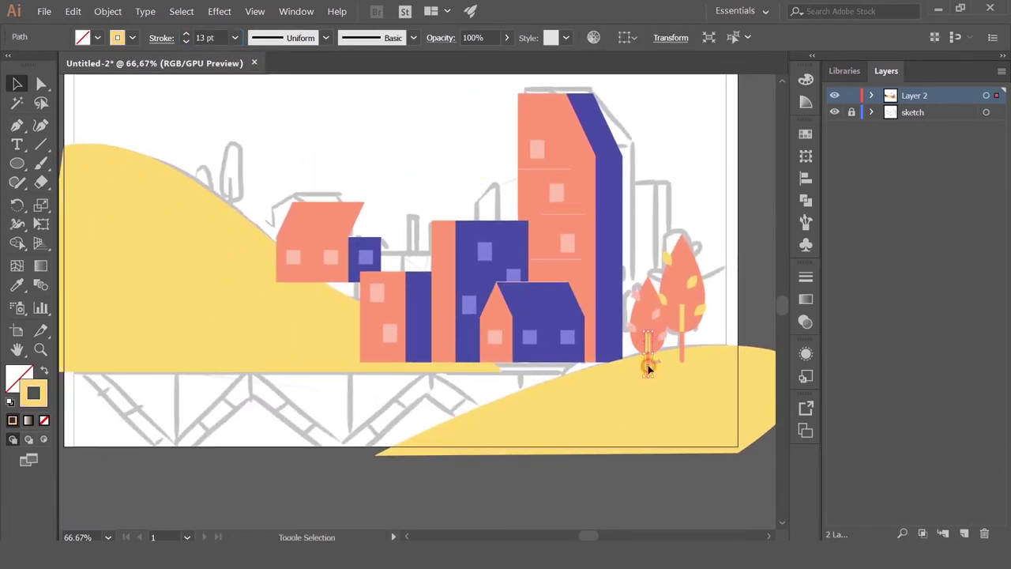
{"action": "left_click", "coordinate": [648, 367], "text": "shift"}
{"action": "scroll", "coordinate": [680, 334], "scroll_direction": "up", "scroll_amount": 2}
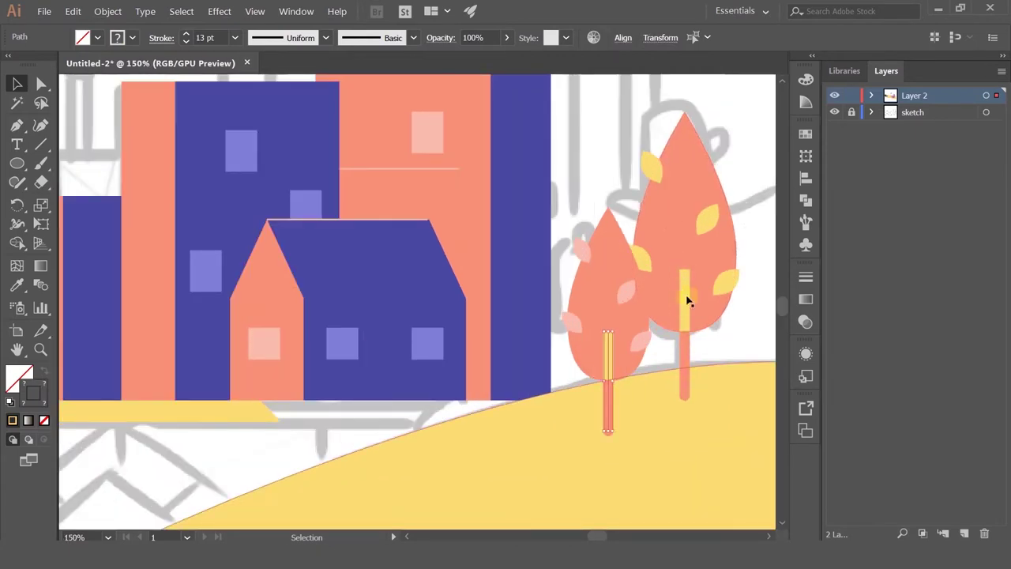
{"action": "scroll", "coordinate": [687, 301], "scroll_direction": "down", "scroll_amount": 1}
{"action": "scroll", "coordinate": [693, 327], "scroll_direction": "down", "scroll_amount": 2}
{"action": "key", "text": "ctrl+shift+a"}
{"action": "scroll", "coordinate": [685, 343], "scroll_direction": "up", "scroll_amount": 2}
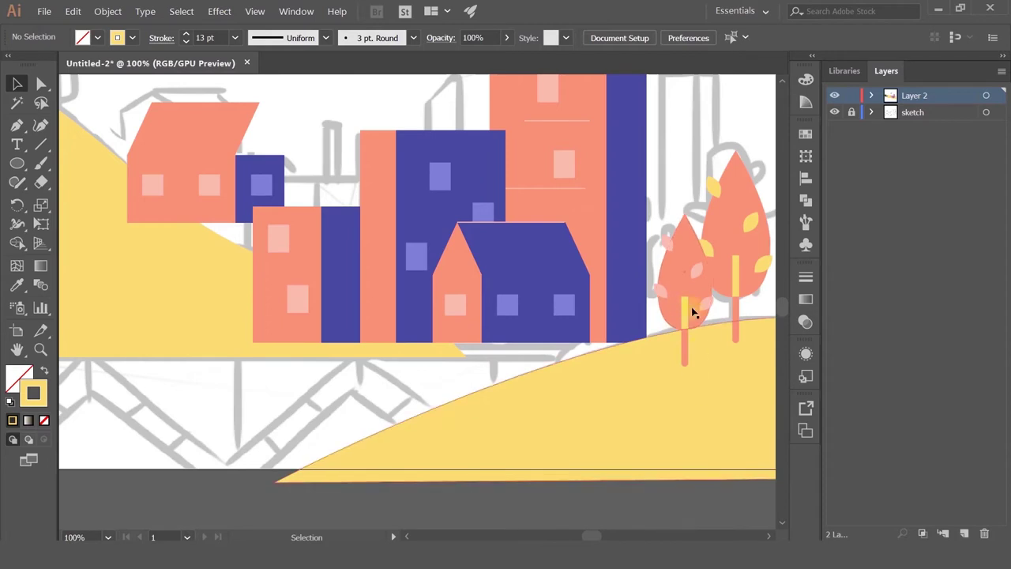
{"action": "scroll", "coordinate": [698, 360], "scroll_direction": "down", "scroll_amount": 1}
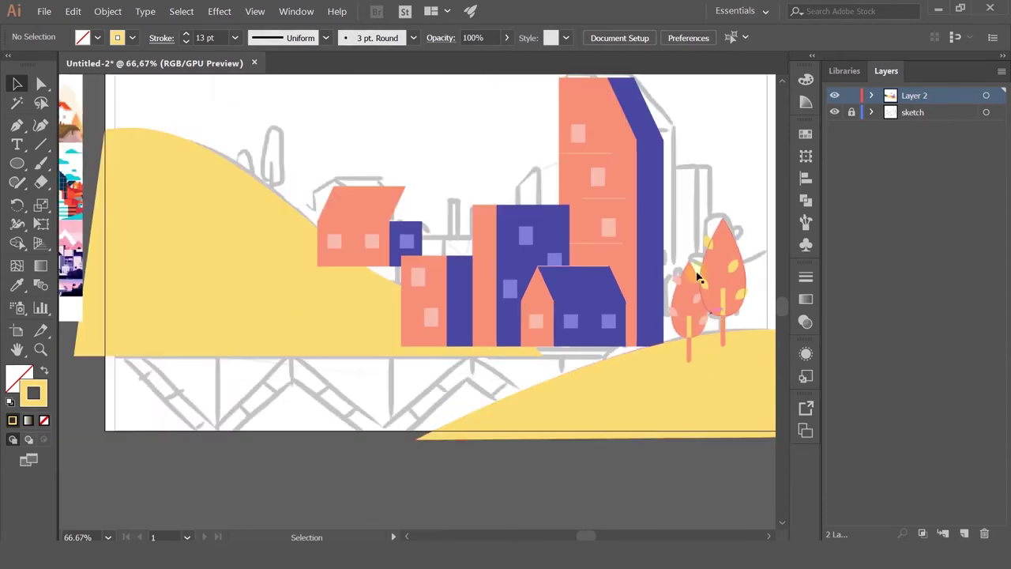
{"action": "left_click_drag", "start_coordinate": [700, 271], "coordinate": [578, 272]}
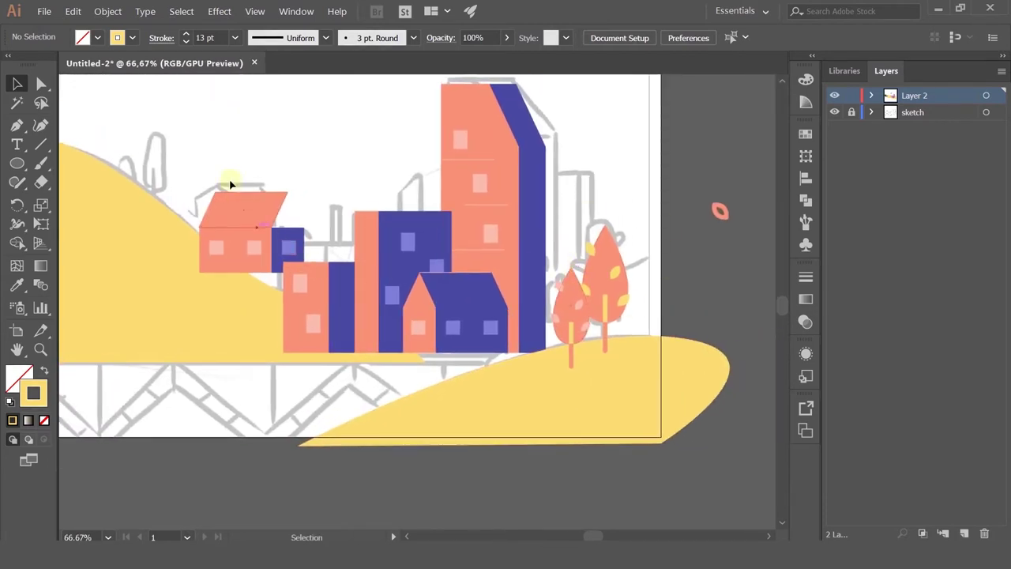
Send all parts of the hillside house, including its windows and blue side, behind the yellow hill
{"action": "left_click", "coordinate": [248, 244]}
{"action": "scroll", "coordinate": [242, 214], "scroll_direction": "up", "scroll_amount": 2}
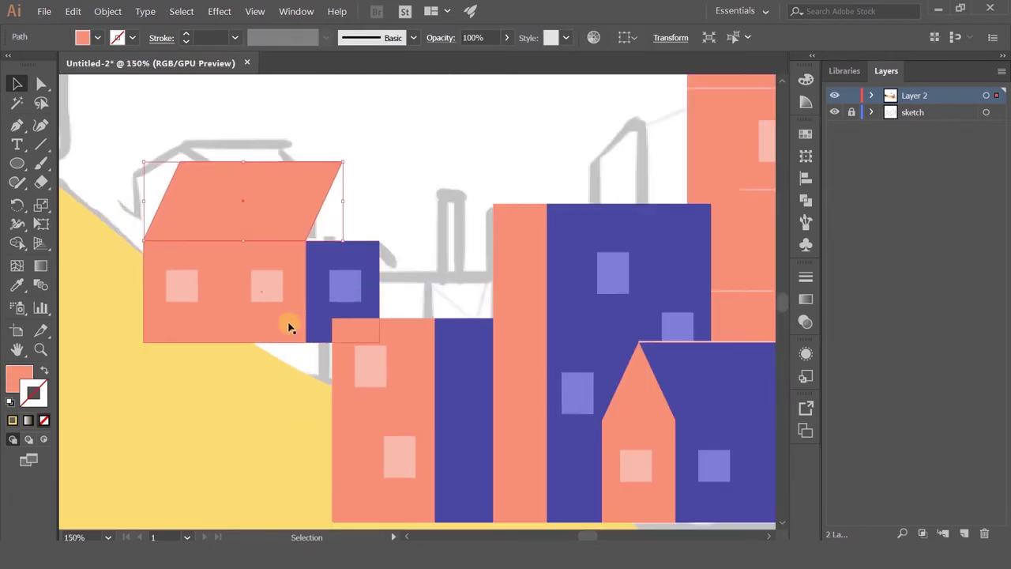
{"action": "left_click_drag", "start_coordinate": [321, 265], "coordinate": [359, 274]}
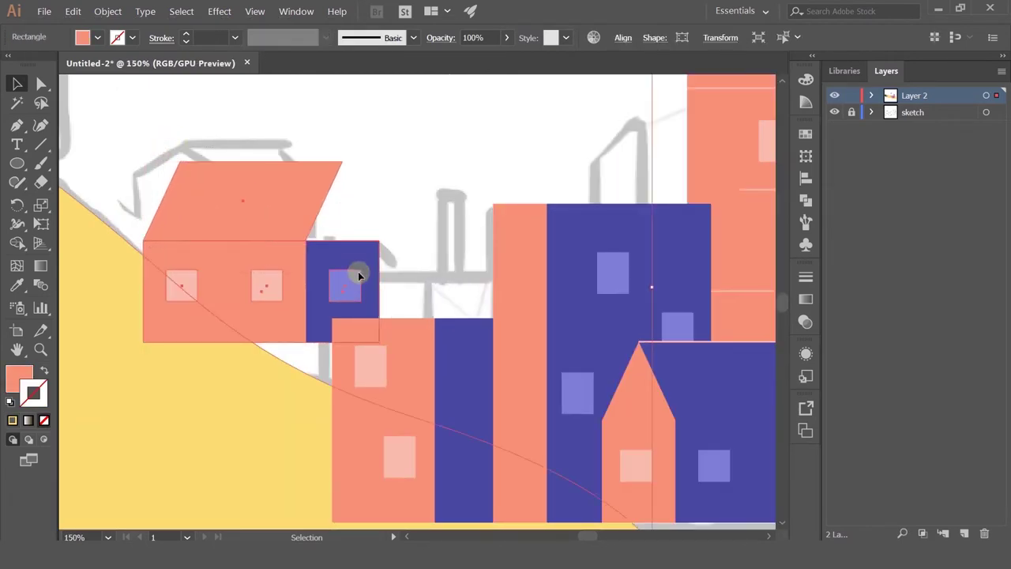
{"action": "left_click", "coordinate": [138, 410], "text": "shift"}
{"action": "key", "text": "ctrl+shift+["}
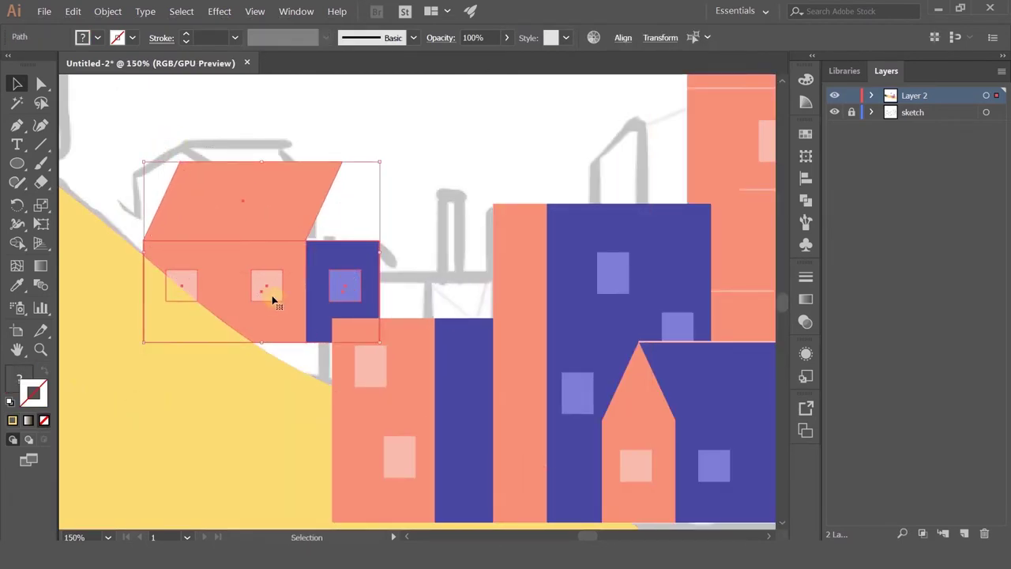
Try lowering the whole hillside house so its base sinks behind the hill, and raise it again
{"action": "left_click_drag", "start_coordinate": [264, 281], "coordinate": [266, 320]}
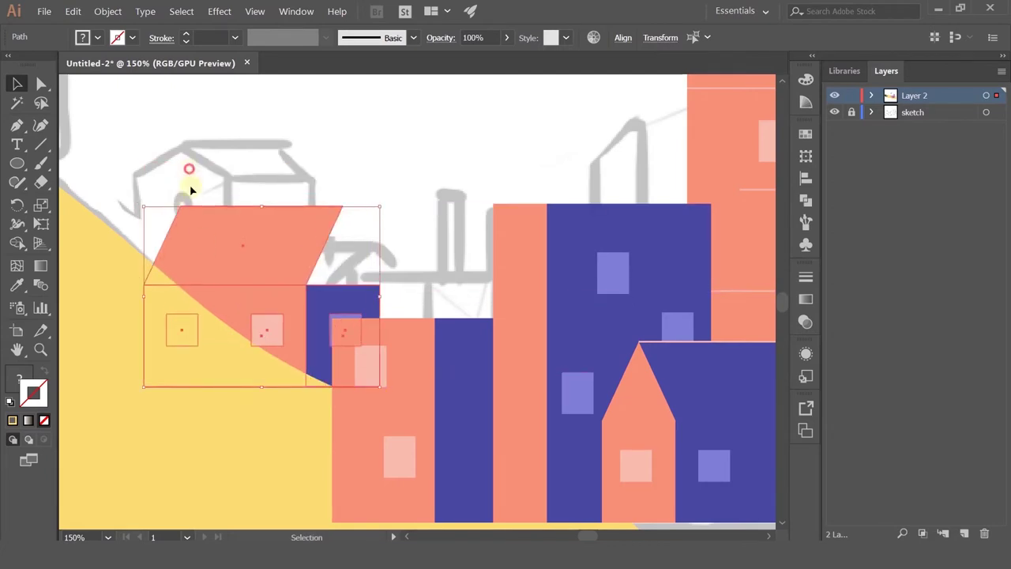
{"action": "left_click", "coordinate": [188, 169]}
{"action": "left_click", "coordinate": [253, 300]}
{"action": "left_click", "coordinate": [179, 340]}
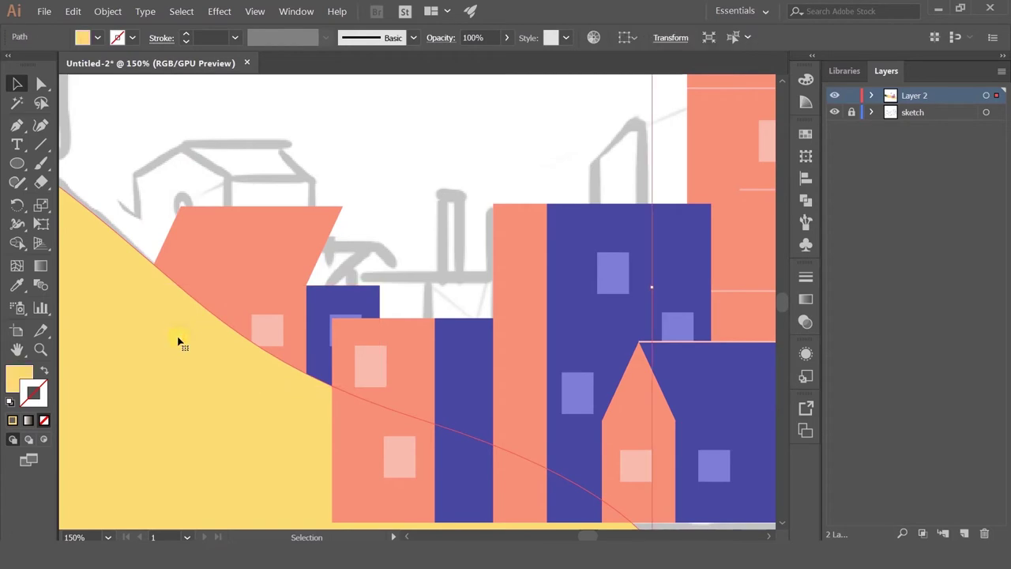
{"action": "scroll", "coordinate": [178, 342], "scroll_direction": "down", "scroll_amount": 3}
{"action": "left_click", "coordinate": [178, 330]}
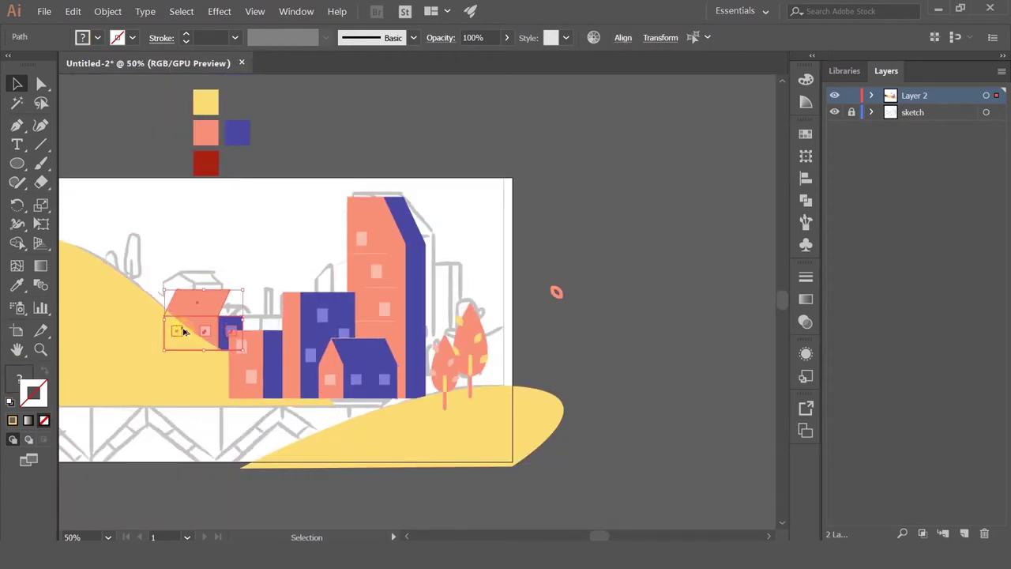
{"action": "scroll", "coordinate": [183, 331], "scroll_direction": "up", "scroll_amount": 2}
{"action": "left_click_drag", "start_coordinate": [201, 293], "coordinate": [173, 260]}
{"action": "left_click", "coordinate": [175, 160]}
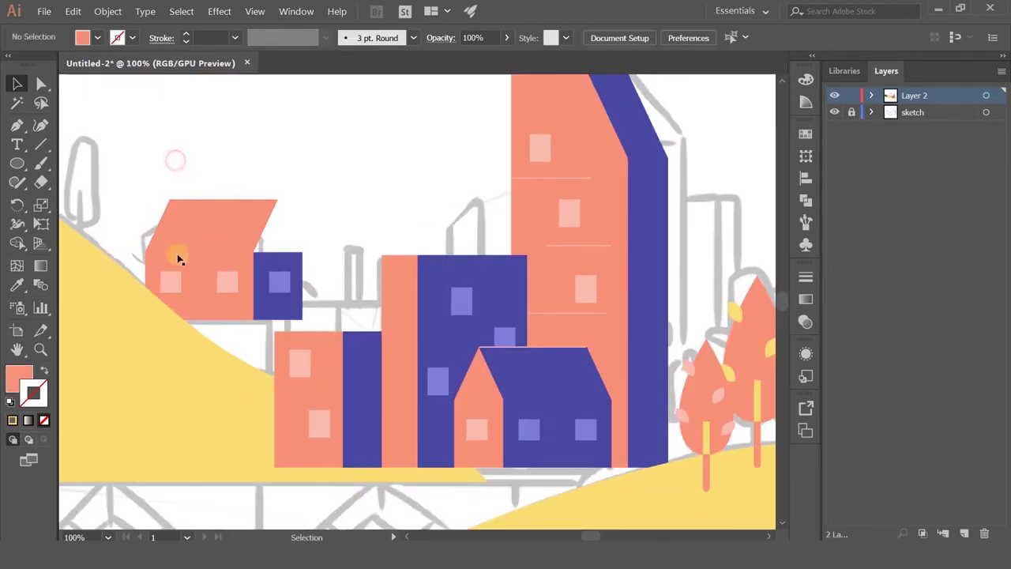
Delete the hillside house's left window and lower the rest until its roof top is level with the tall blue building's top
{"action": "left_click", "coordinate": [168, 290]}
{"action": "left_click", "coordinate": [158, 191]}
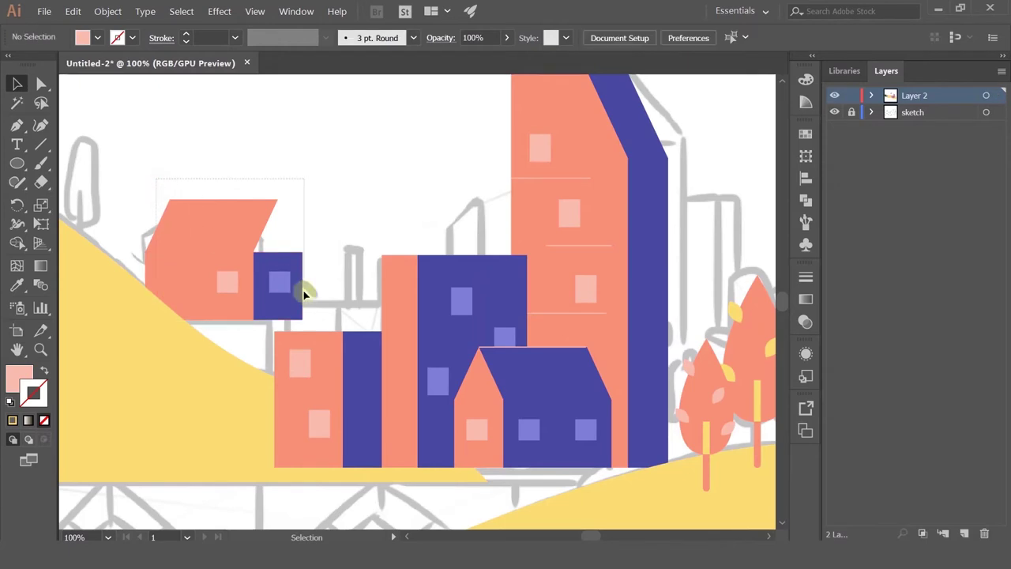
{"action": "left_click_drag", "start_coordinate": [226, 266], "coordinate": [232, 323]}
{"action": "left_click", "coordinate": [319, 263]}
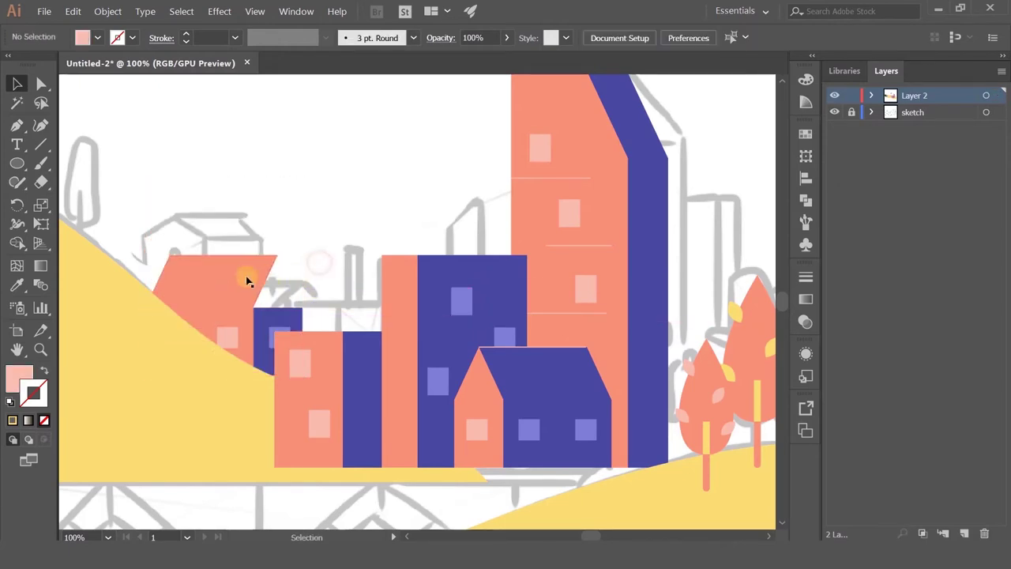
Duplicate the hillside house's coral roof to the right and reflect the copy across the vertical axis
{"action": "left_click_drag", "start_coordinate": [210, 277], "coordinate": [255, 278]}
{"action": "right_click", "coordinate": [255, 282]}
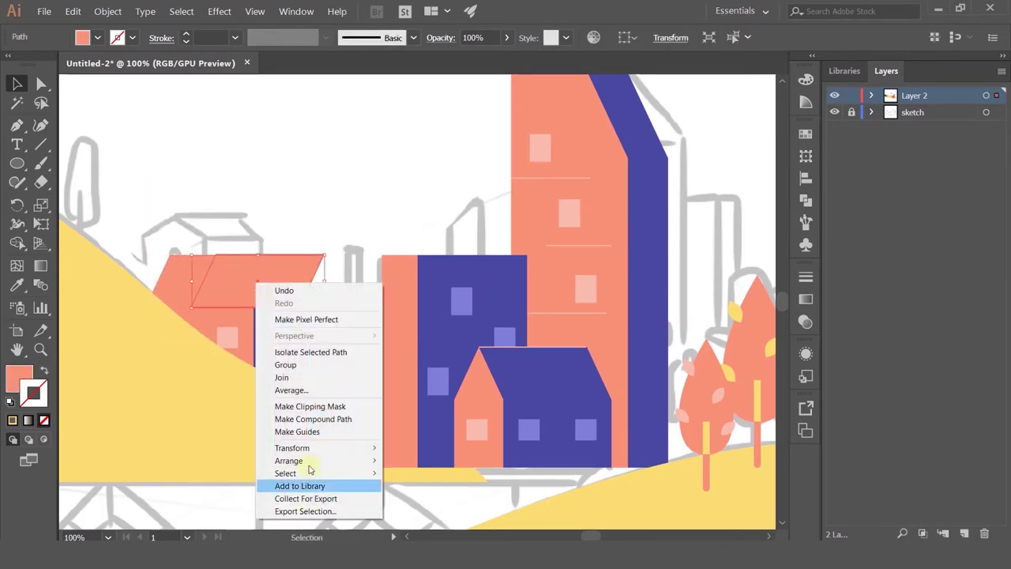
{"action": "mouse_move", "coordinate": [312, 448]}
{"action": "left_click", "coordinate": [463, 429]}
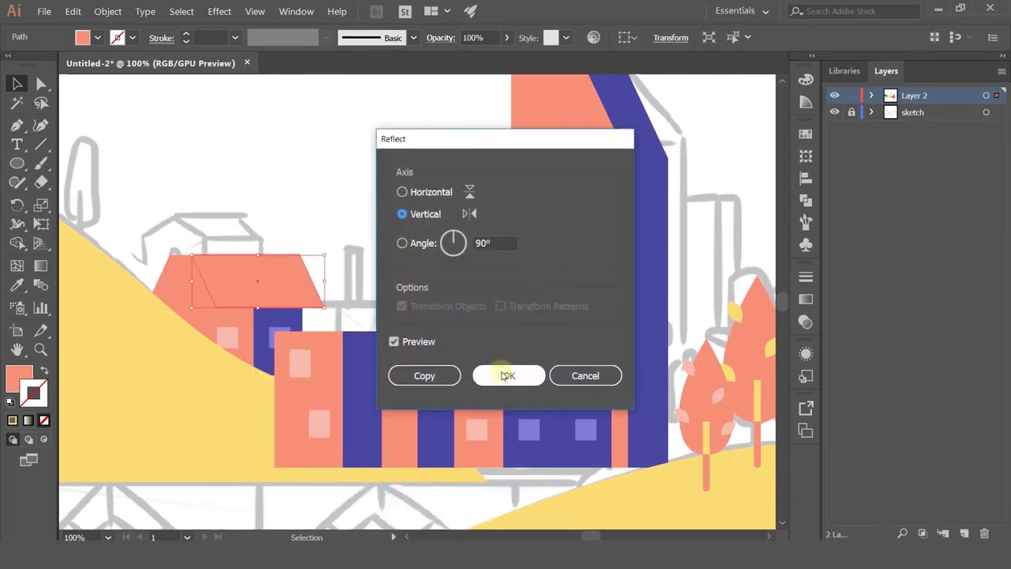
{"action": "left_click", "coordinate": [504, 376]}
Align the mirrored roof copy with the roof top and the outer edge of the house's blue side wall
{"action": "scroll", "coordinate": [294, 287], "scroll_direction": "up", "scroll_amount": 3}
{"action": "left_click_drag", "start_coordinate": [319, 316], "coordinate": [303, 332]}
{"action": "scroll", "coordinate": [271, 339], "scroll_direction": "up", "scroll_amount": 2}
{"action": "scroll", "coordinate": [303, 331], "scroll_direction": "down", "scroll_amount": 4}
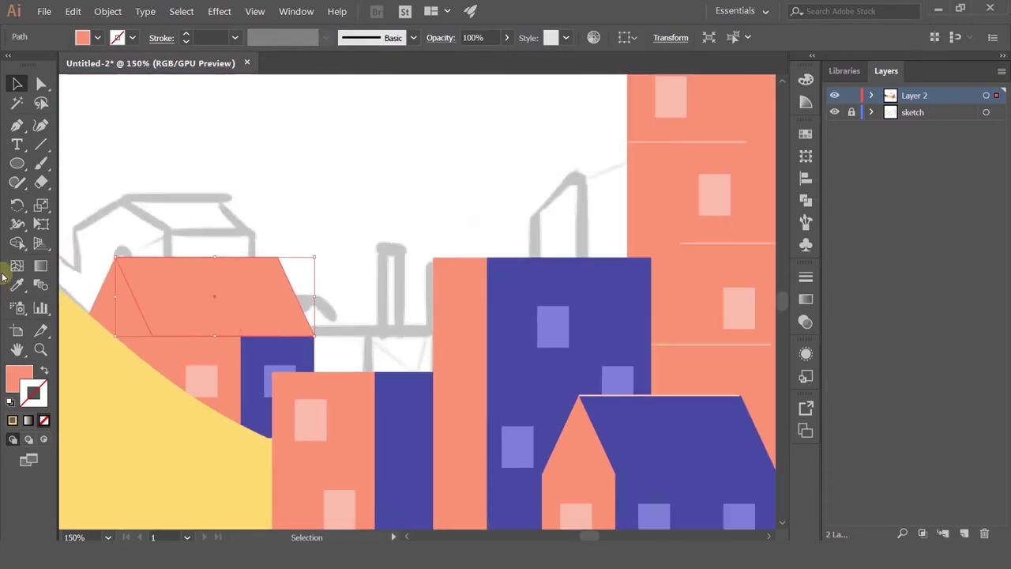
Recolour the mirrored roof copy with the neighbouring building's dark blue and send it behind the coral roof to form the side gable
{"action": "left_click", "coordinate": [16, 285]}
{"action": "left_click", "coordinate": [405, 417]}
{"action": "key", "text": "ctrl+["}
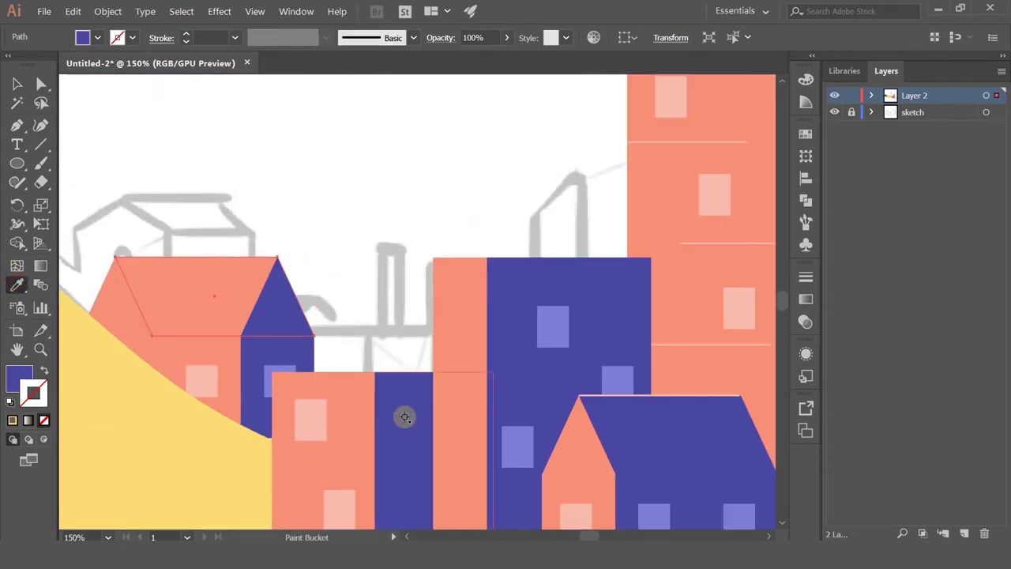
{"action": "left_click", "coordinate": [15, 87]}
{"action": "left_click", "coordinate": [249, 148]}
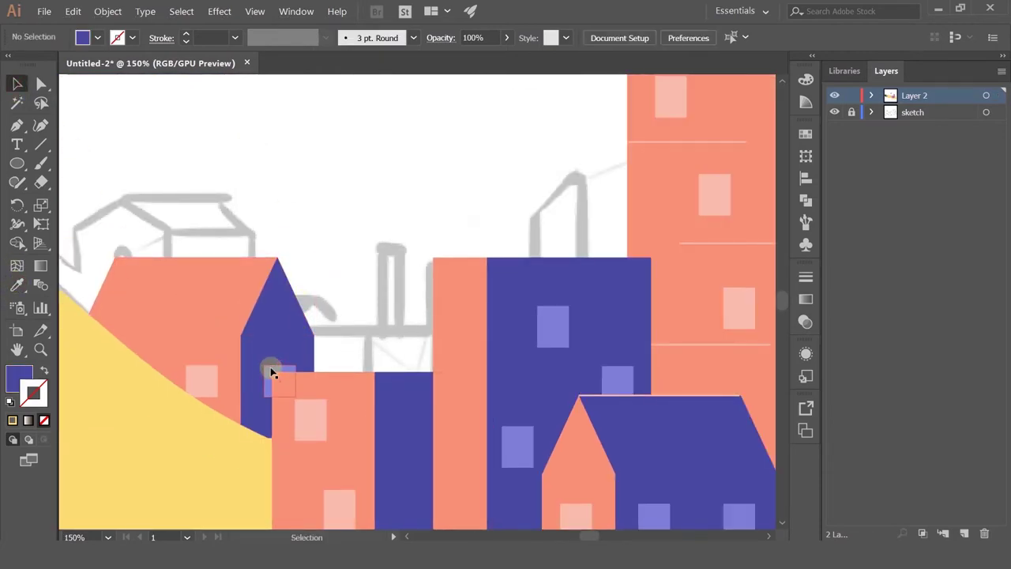
Delete the hillside house's remaining windows, the purple one on the gable wall and the pale pink one on the coral wall
{"action": "left_click", "coordinate": [271, 370]}
{"action": "scroll", "coordinate": [271, 370], "scroll_direction": "up", "scroll_amount": 2}
{"action": "scroll", "coordinate": [271, 371], "scroll_direction": "up", "scroll_amount": 2}
{"action": "key", "text": "Delete"}
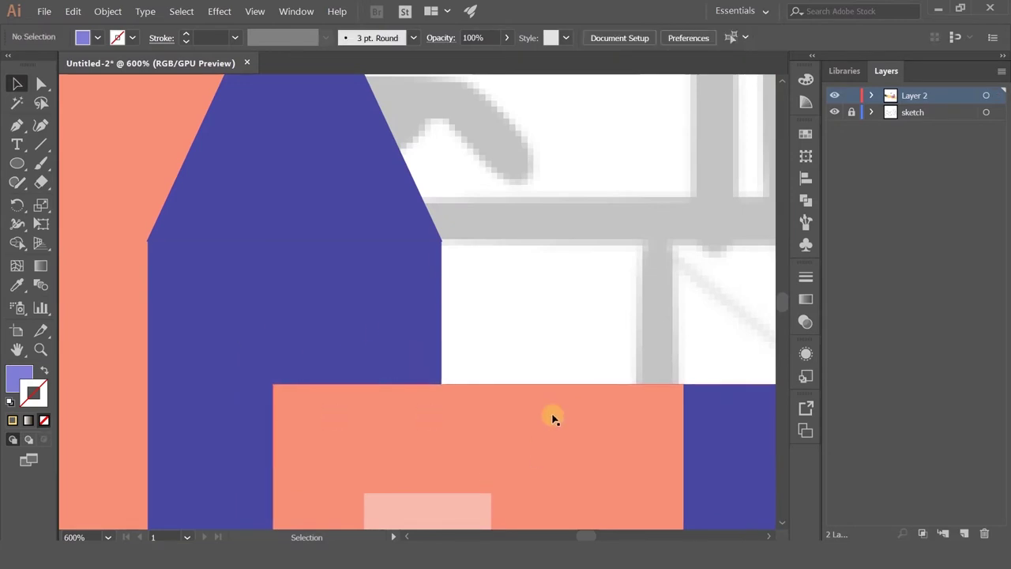
{"action": "scroll", "coordinate": [553, 418], "scroll_direction": "down", "scroll_amount": 8}
{"action": "scroll", "coordinate": [459, 243], "scroll_direction": "up", "scroll_amount": 5}
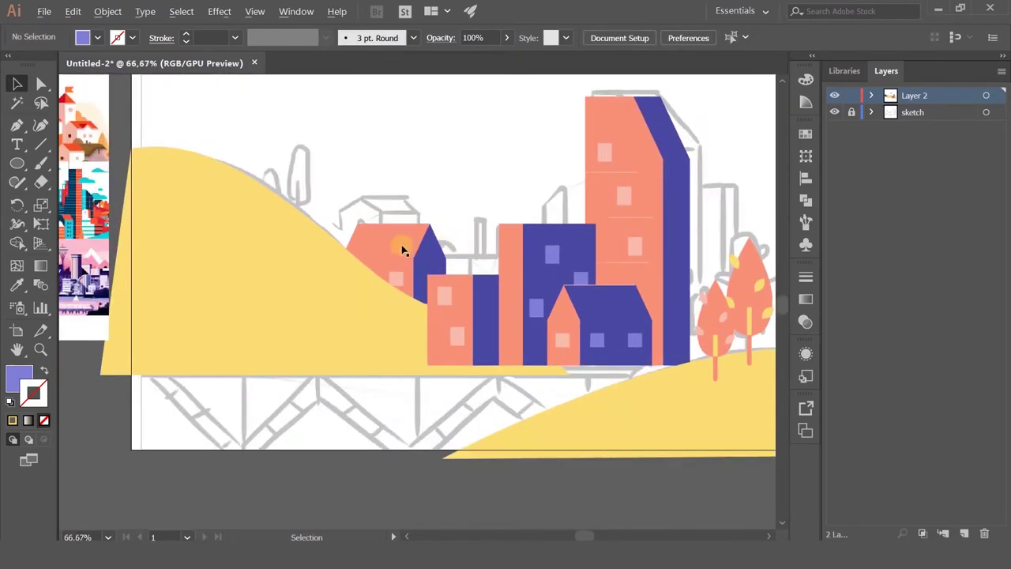
{"action": "left_click", "coordinate": [413, 331]}
{"action": "key", "text": "Delete"}
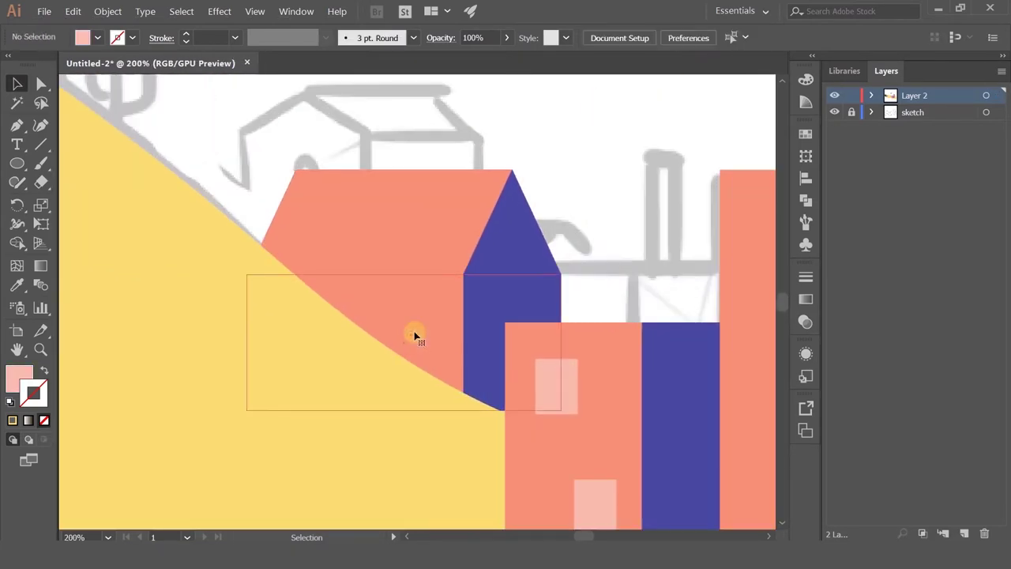
Place a copy of the hillside house's coral roof on the tall blue building, aligned with the building's upper left corner
{"action": "scroll", "coordinate": [606, 253], "scroll_direction": "down", "scroll_amount": 6}
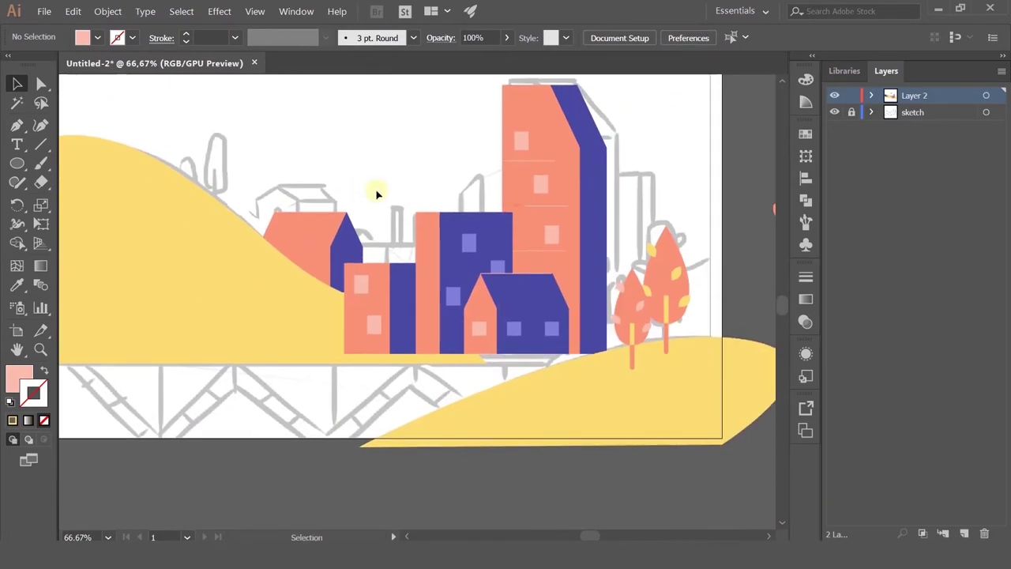
{"action": "scroll", "coordinate": [326, 205], "scroll_direction": "up", "scroll_amount": 5}
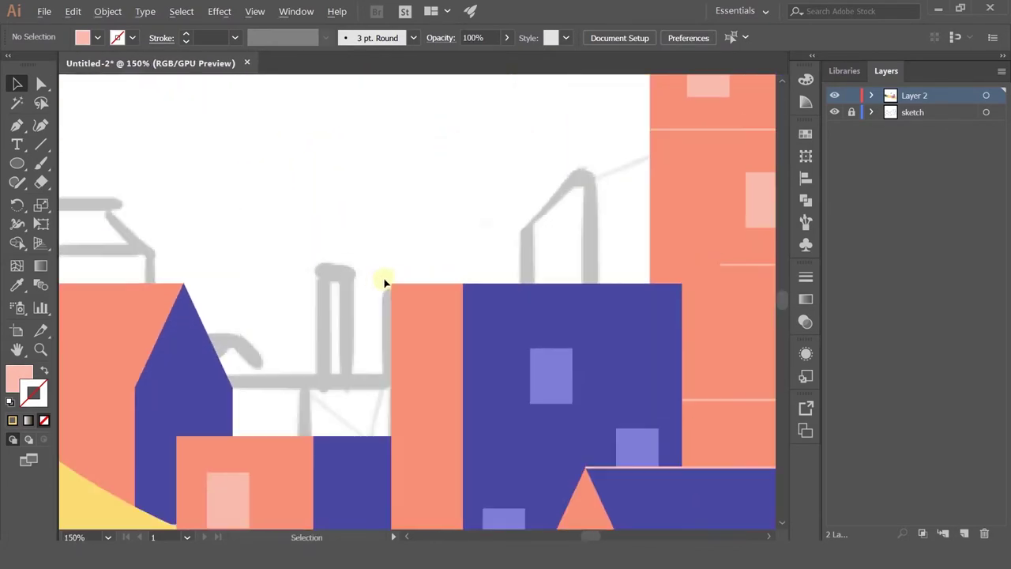
{"action": "scroll", "coordinate": [414, 333], "scroll_direction": "down", "scroll_amount": 2}
{"action": "left_click_drag", "start_coordinate": [466, 434], "coordinate": [368, 287]}
{"action": "scroll", "coordinate": [361, 271], "scroll_direction": "up", "scroll_amount": 4}
{"action": "left_click_drag", "start_coordinate": [405, 245], "coordinate": [408, 227]}
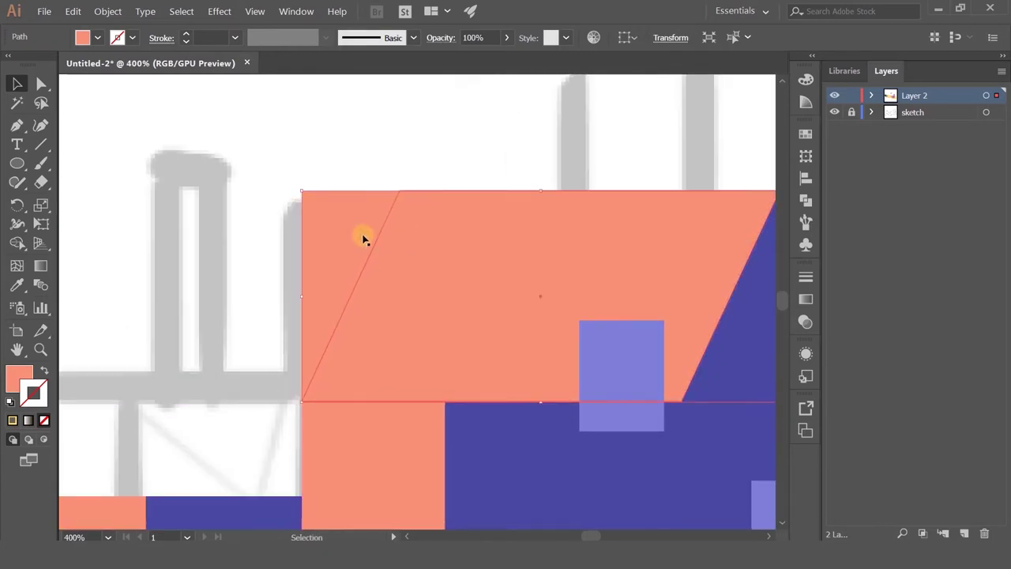
Add an anchor point to the outer edge of the tall blue building's coral wall and slant its top corner along the roof copy's edge
{"action": "left_click", "coordinate": [308, 228]}
{"action": "left_click", "coordinate": [341, 431]}
{"action": "key", "text": "plus"}
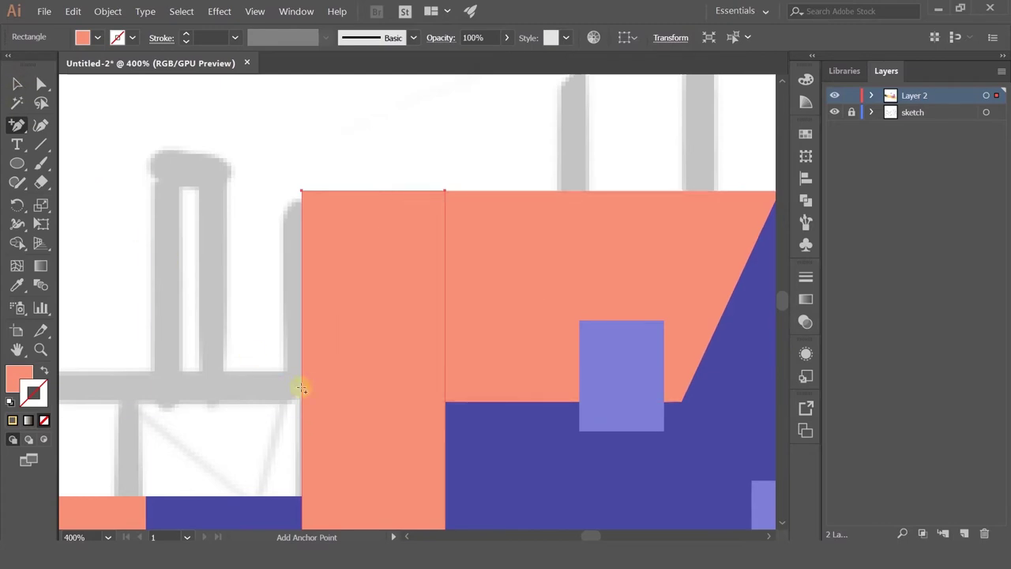
{"action": "left_click", "coordinate": [301, 401]}
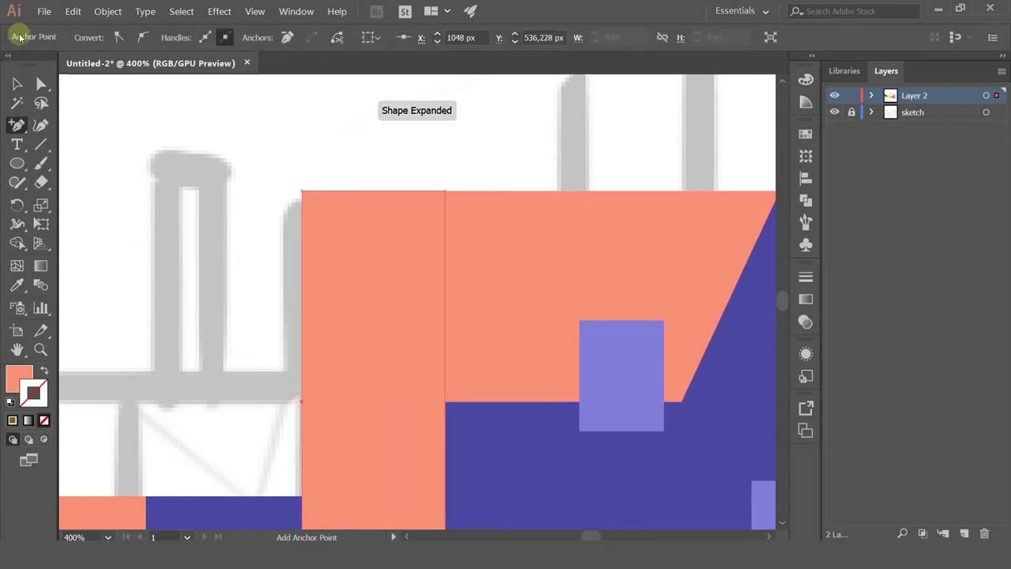
{"action": "left_click", "coordinate": [41, 84]}
{"action": "left_click_drag", "start_coordinate": [303, 193], "coordinate": [400, 191]}
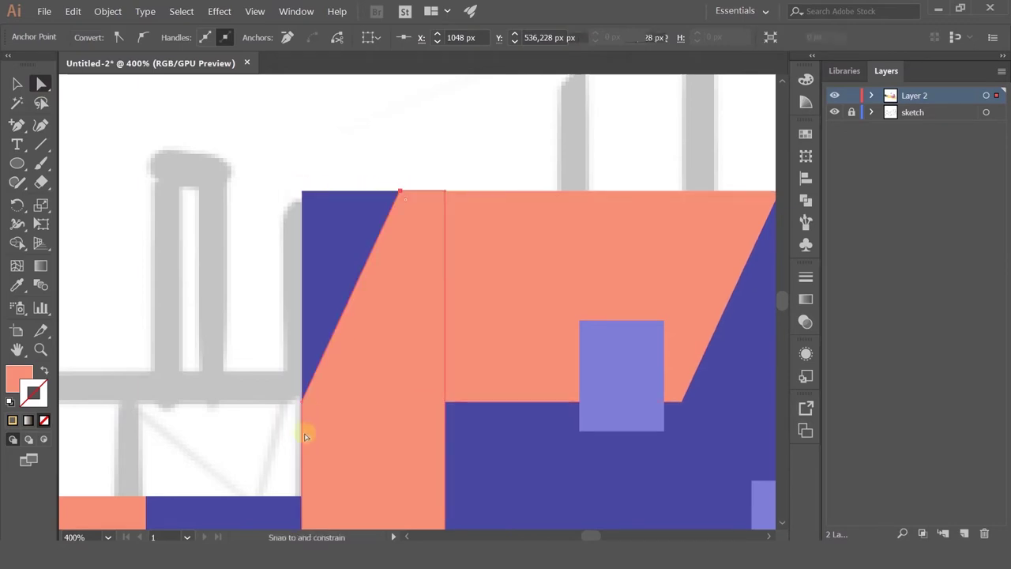
Delete the coral roof copy used as a slope guide on the tall blue building
{"action": "left_click", "coordinate": [268, 311]}
{"action": "left_click", "coordinate": [301, 195]}
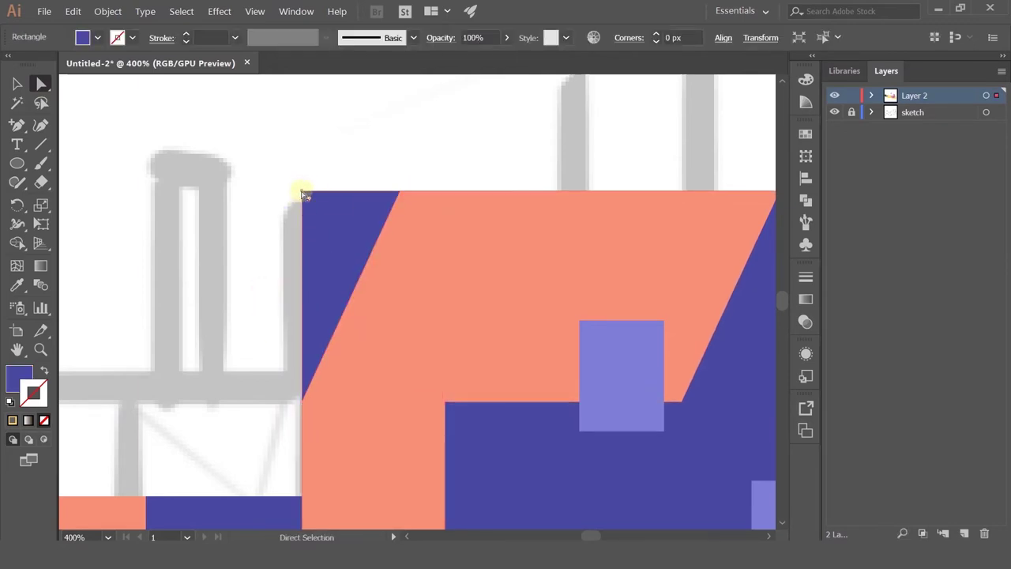
{"action": "left_click", "coordinate": [16, 83]}
{"action": "left_click", "coordinate": [504, 264]}
{"action": "key", "text": "Delete"}
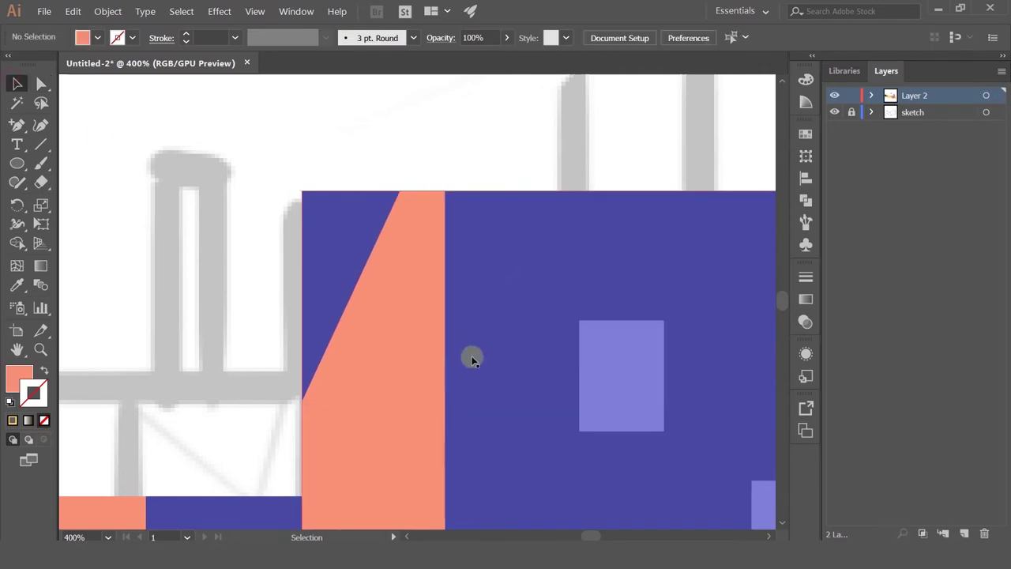
Narrow the tall building's blue rectangle so that its left edge sits at the inner edge of the coral wall
{"action": "left_click", "coordinate": [480, 378]}
{"action": "scroll", "coordinate": [327, 413], "scroll_direction": "down", "scroll_amount": 3}
{"action": "scroll", "coordinate": [384, 429], "scroll_direction": "down", "scroll_amount": 3}
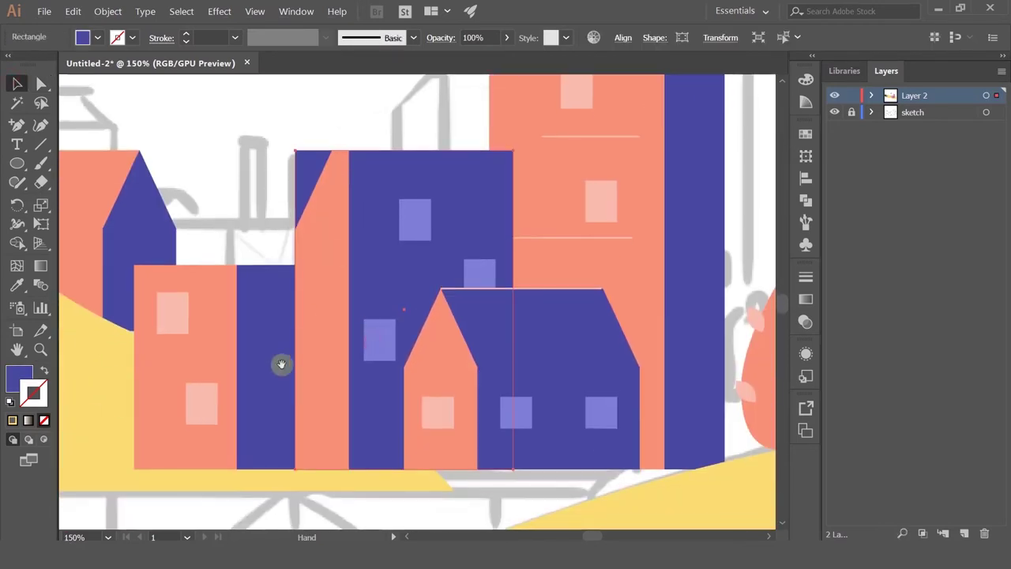
{"action": "left_click_drag", "start_coordinate": [295, 310], "coordinate": [347, 310]}
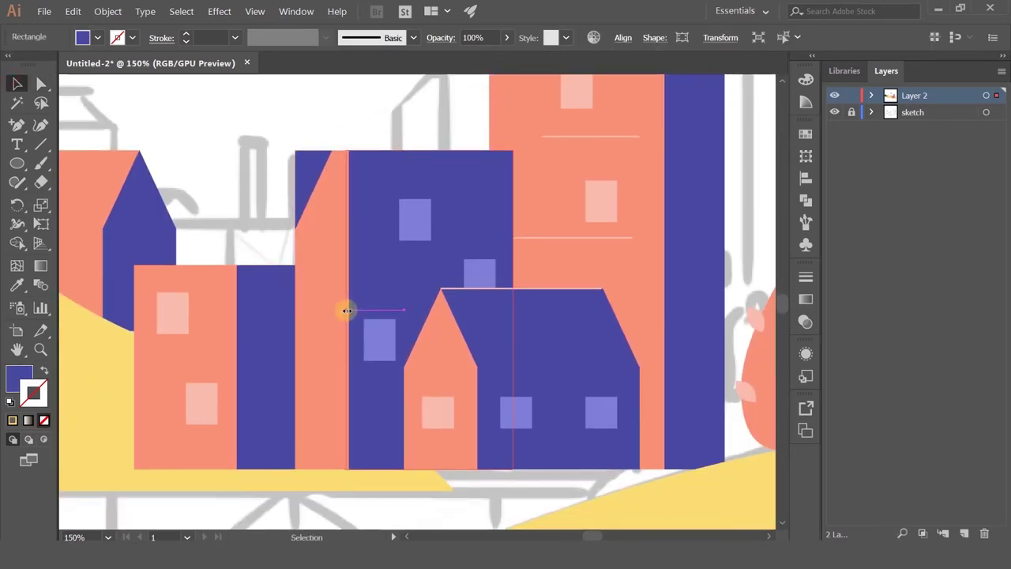
{"action": "left_click", "coordinate": [290, 184]}
{"action": "scroll", "coordinate": [288, 184], "scroll_direction": "down", "scroll_amount": 3}
{"action": "scroll", "coordinate": [284, 148], "scroll_direction": "up", "scroll_amount": 3}
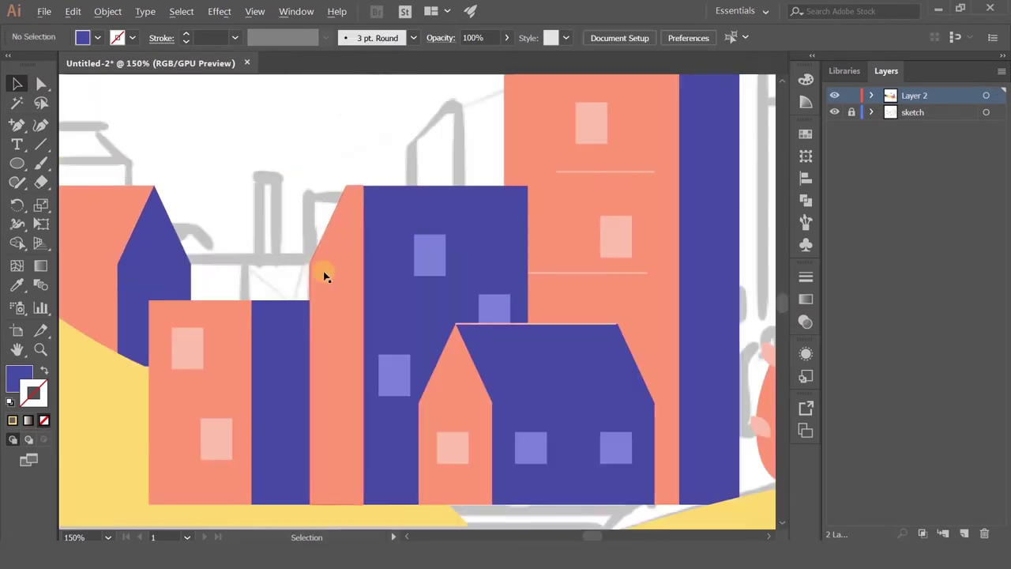
Widen the tall blue building's coral wall by moving its outer anchor points to the left, keeping the slanted top
{"action": "left_click", "coordinate": [323, 271]}
{"action": "left_click", "coordinate": [46, 83]}
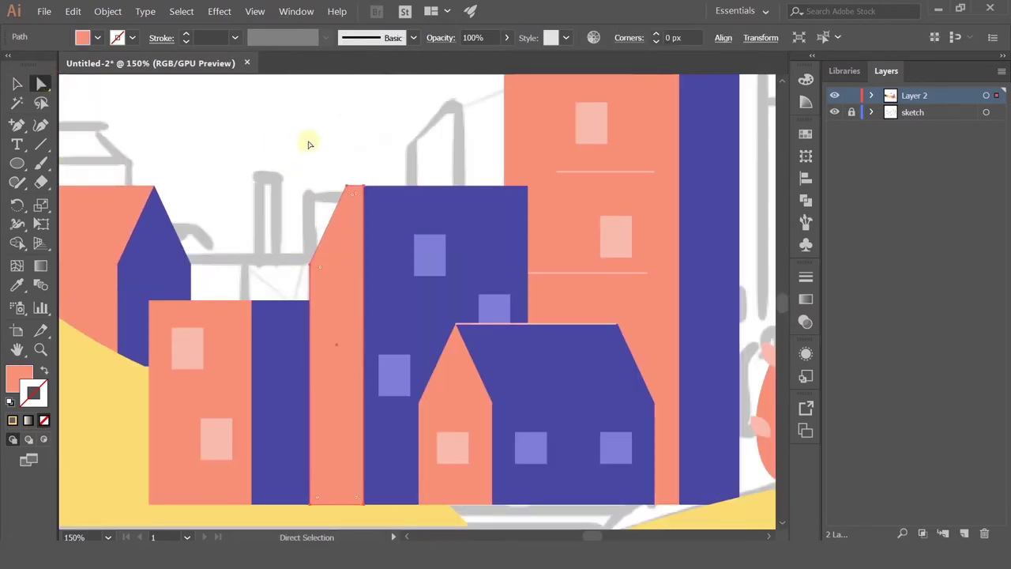
{"action": "left_click", "coordinate": [347, 190]}
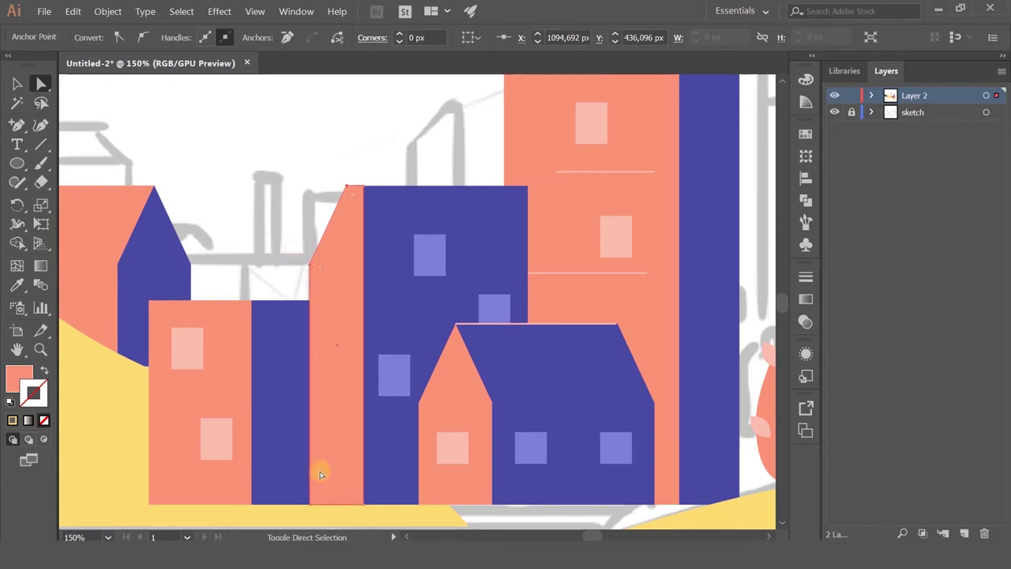
{"action": "left_click_drag", "start_coordinate": [320, 475], "coordinate": [295, 510]}
{"action": "left_click", "coordinate": [280, 207]}
{"action": "scroll", "coordinate": [280, 207], "scroll_direction": "down", "scroll_amount": 2}
{"action": "scroll", "coordinate": [298, 182], "scroll_direction": "down", "scroll_amount": 1}
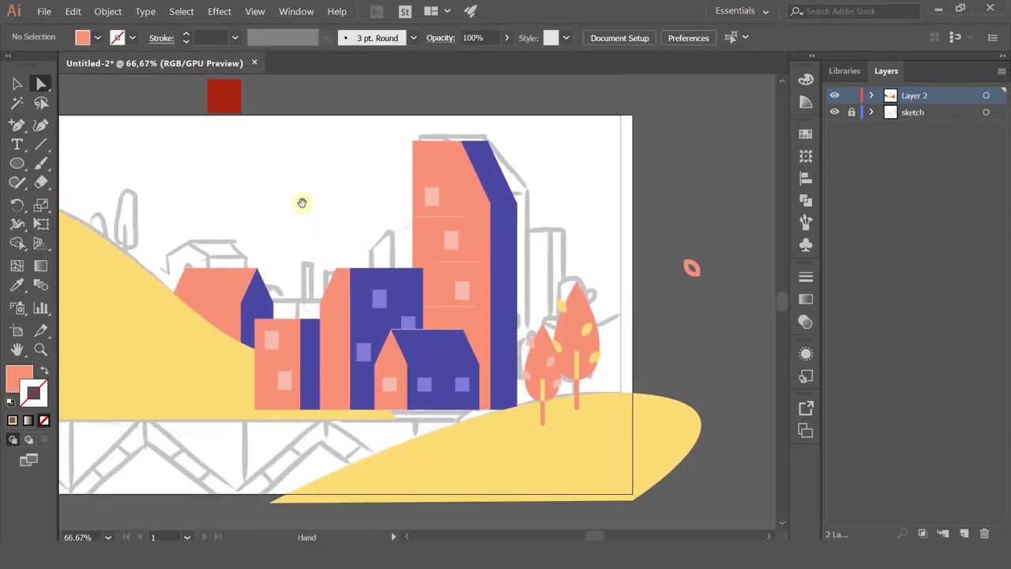
{"action": "scroll", "coordinate": [366, 247], "scroll_direction": "down", "scroll_amount": 1}
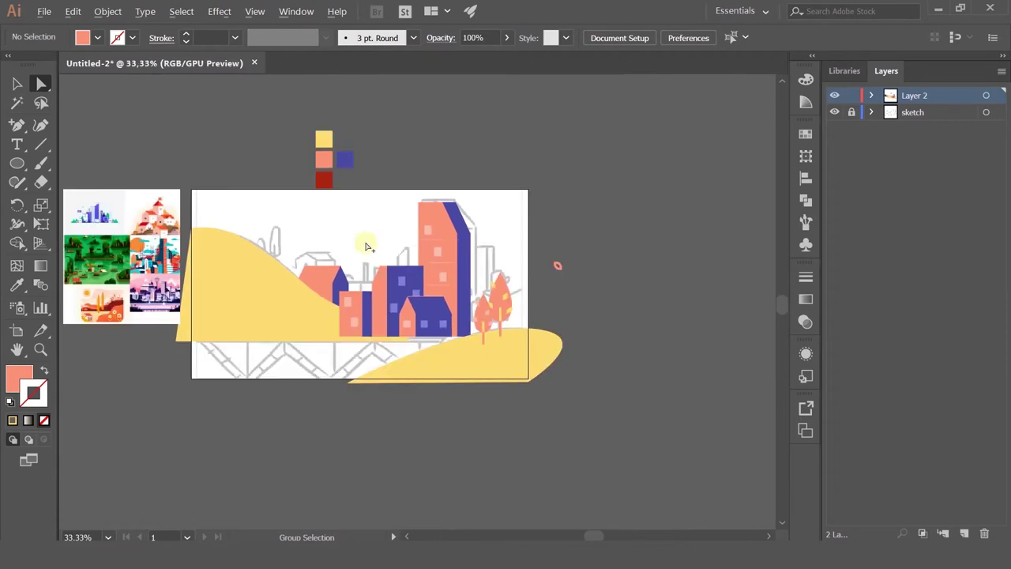
{"action": "scroll", "coordinate": [376, 256], "scroll_direction": "up", "scroll_amount": 2}
{"action": "scroll", "coordinate": [384, 269], "scroll_direction": "up", "scroll_amount": 1}
{"action": "scroll", "coordinate": [387, 277], "scroll_direction": "down", "scroll_amount": 1}
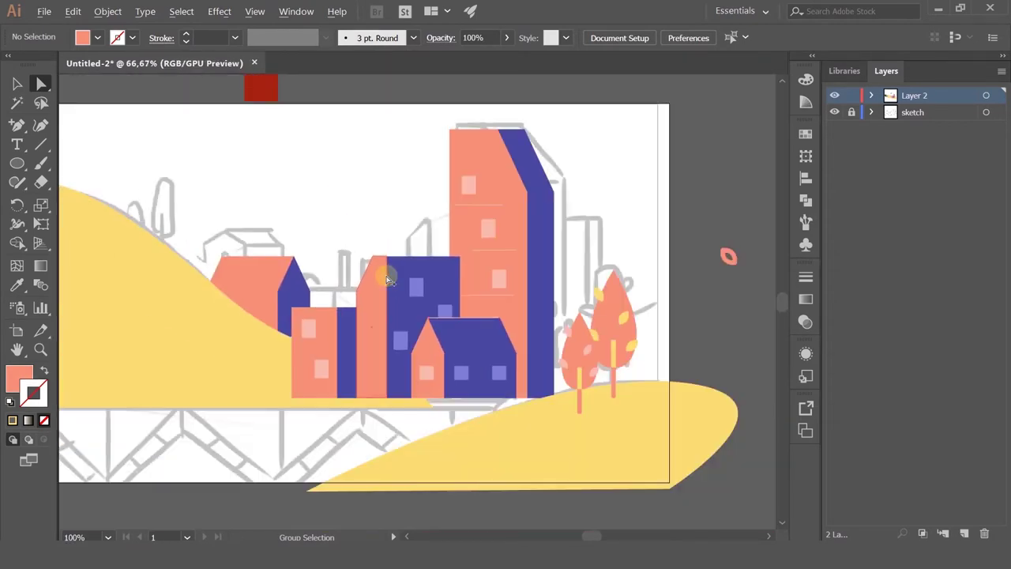
Copy a pale pink line from the tower's coral front onto its blue side wall and shorten it to that wall's width
{"action": "left_click_drag", "start_coordinate": [563, 180], "coordinate": [525, 163]}
{"action": "scroll", "coordinate": [521, 164], "scroll_direction": "up", "scroll_amount": 1}
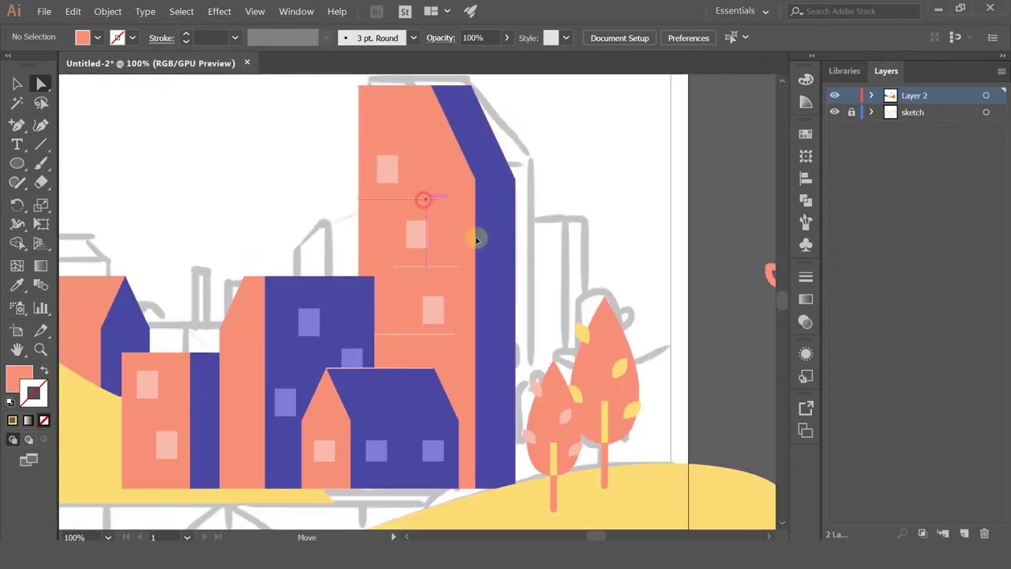
{"action": "mouse_move", "coordinate": [476, 239]}
{"action": "left_mouse_down"}
{"action": "mouse_move", "coordinate": [540, 233]}
{"action": "mouse_move", "coordinate": [458, 217]}
{"action": "mouse_move", "coordinate": [540, 237]}
{"action": "mouse_move", "coordinate": [464, 236]}
{"action": "left_mouse_up"}
{"action": "scroll", "coordinate": [541, 237], "scroll_direction": "up", "scroll_amount": 3}
{"action": "scroll", "coordinate": [464, 235], "scroll_direction": "down", "scroll_amount": 2}
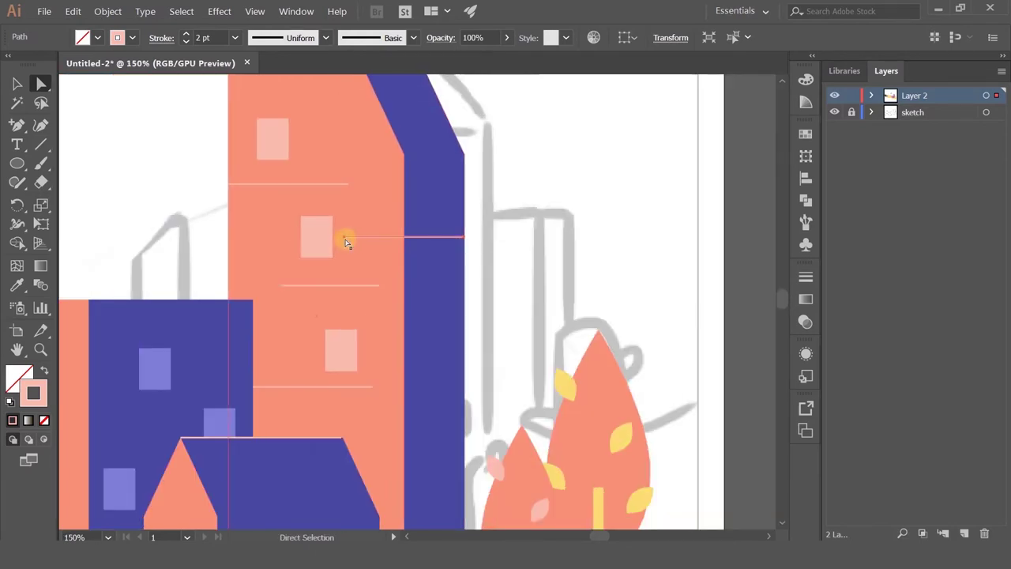
{"action": "left_click_drag", "start_coordinate": [344, 239], "coordinate": [467, 354]}
Duplicate the pink line downward at even spacing to make three lines across the tower's blue side wall
{"action": "left_click", "coordinate": [20, 84]}
{"action": "left_click", "coordinate": [432, 229]}
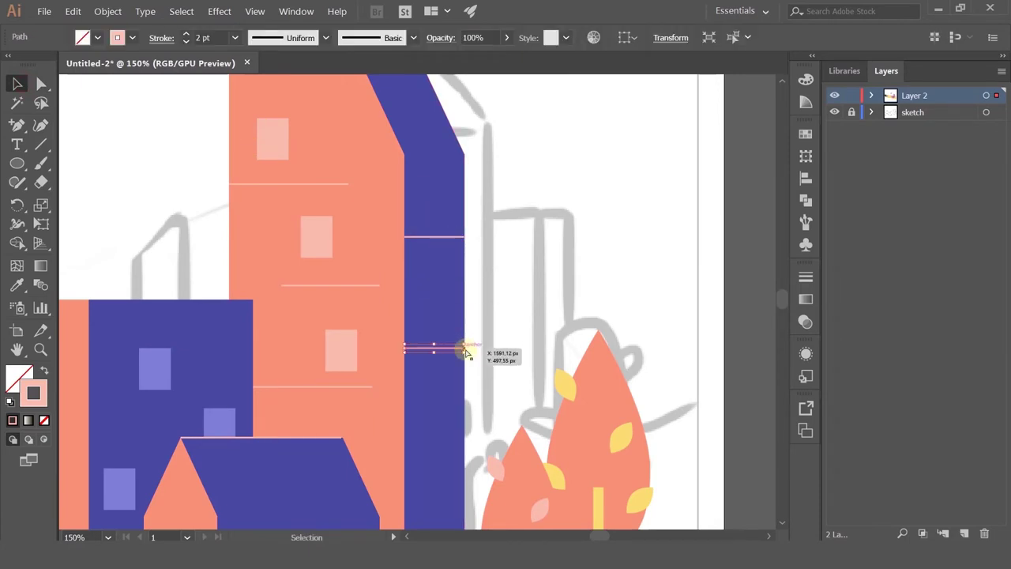
{"action": "left_click", "coordinate": [539, 304]}
{"action": "scroll", "coordinate": [538, 302], "scroll_direction": "down", "scroll_amount": 3}
{"action": "scroll", "coordinate": [555, 276], "scroll_direction": "down", "scroll_amount": 1}
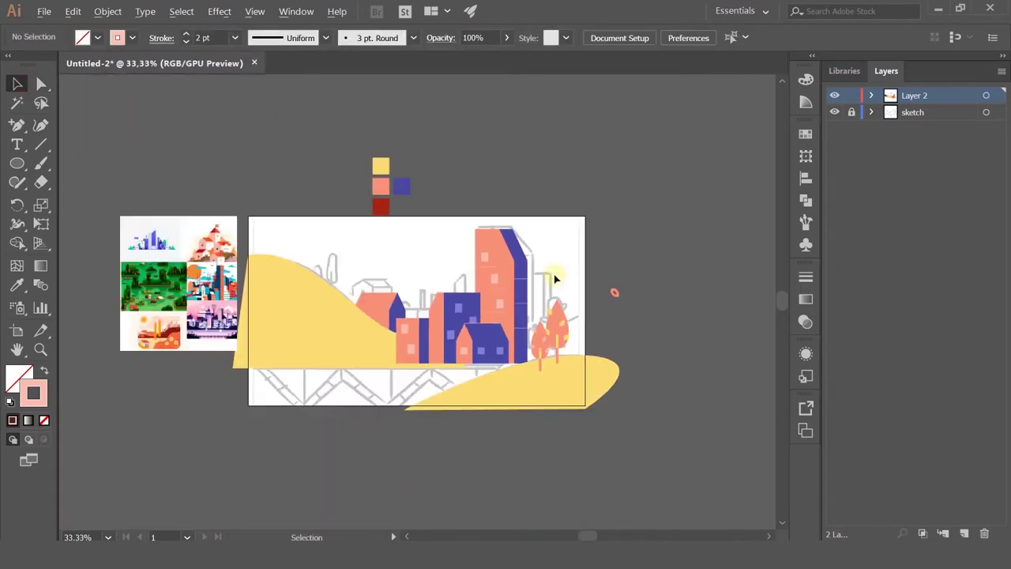
Examine the trees, the buildings and the hillside across the whole composition
{"action": "scroll", "coordinate": [555, 276], "scroll_direction": "up", "scroll_amount": 1}
{"action": "left_click_drag", "start_coordinate": [555, 278], "coordinate": [601, 219]}
{"action": "scroll", "coordinate": [600, 348], "scroll_direction": "up", "scroll_amount": 2}
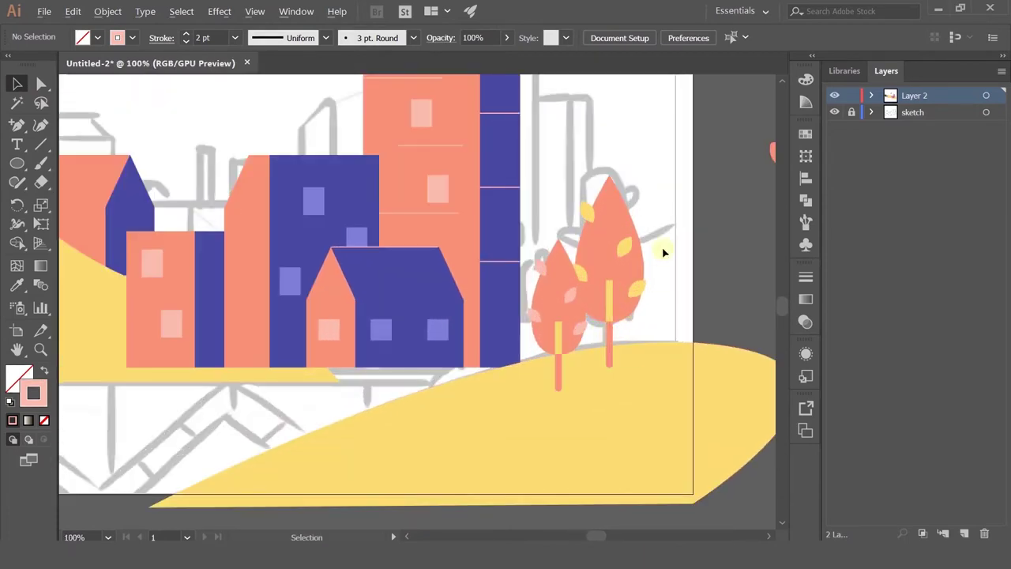
{"action": "left_click_drag", "start_coordinate": [661, 250], "coordinate": [562, 217]}
{"action": "left_click", "coordinate": [447, 344]}
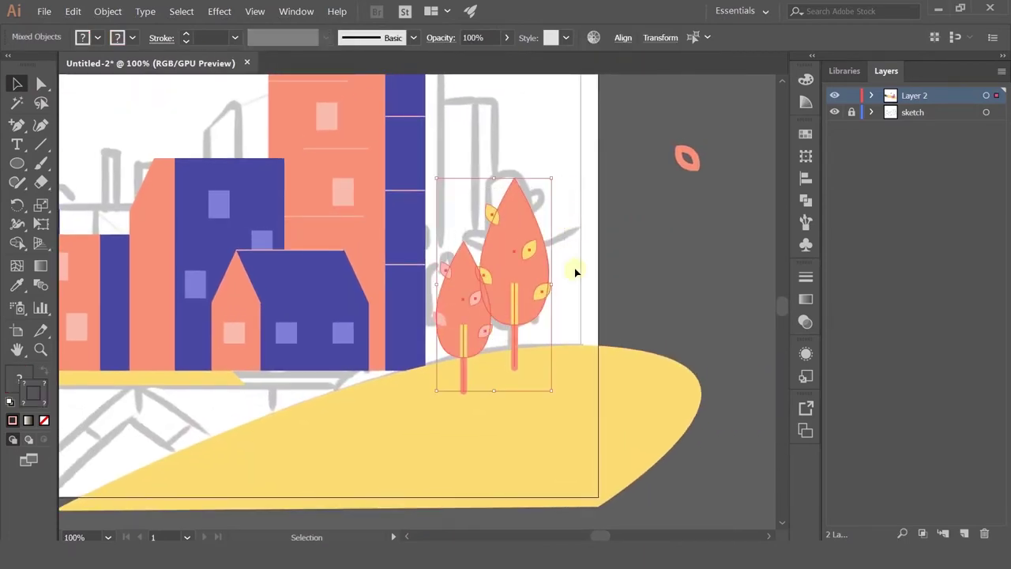
{"action": "scroll", "coordinate": [490, 294], "scroll_direction": "down", "scroll_amount": 2}
{"action": "left_click_drag", "start_coordinate": [520, 230], "coordinate": [576, 283]}
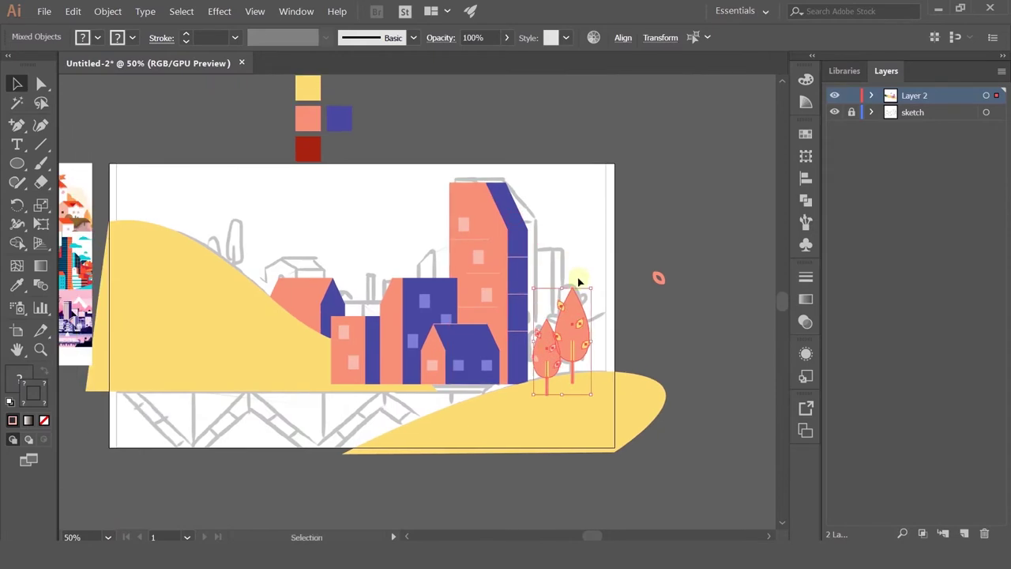
{"action": "scroll", "coordinate": [574, 335], "scroll_direction": "up", "scroll_amount": 2}
{"action": "left_click", "coordinate": [548, 279]}
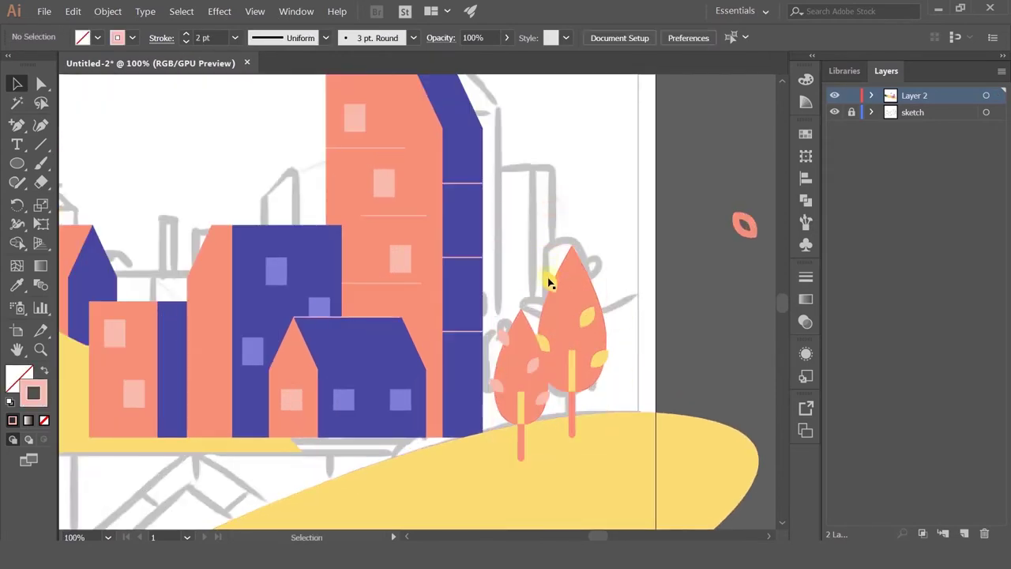
{"action": "scroll", "coordinate": [553, 343], "scroll_direction": "down", "scroll_amount": 1}
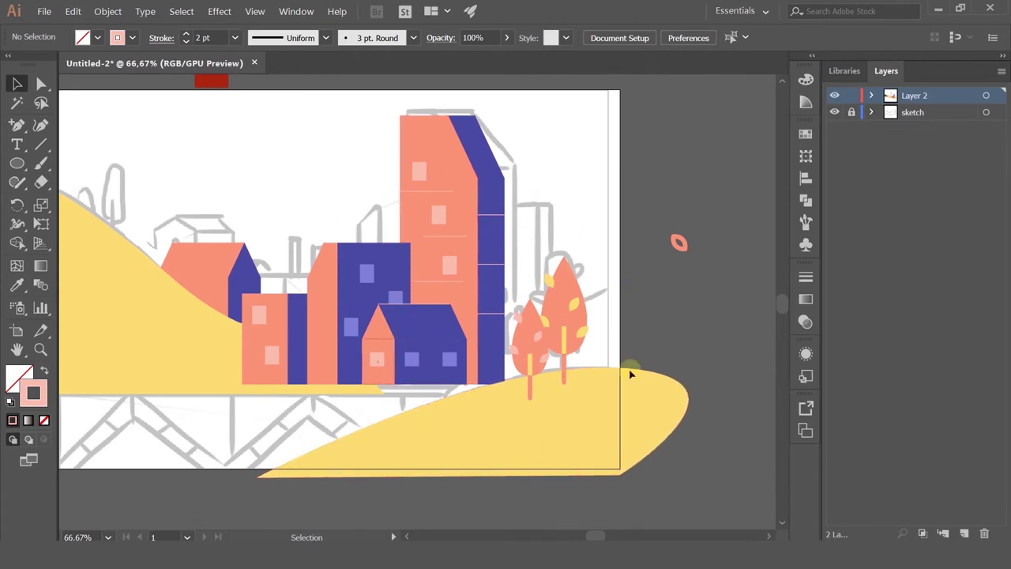
{"action": "scroll", "coordinate": [298, 267], "scroll_direction": "up", "scroll_amount": 1}
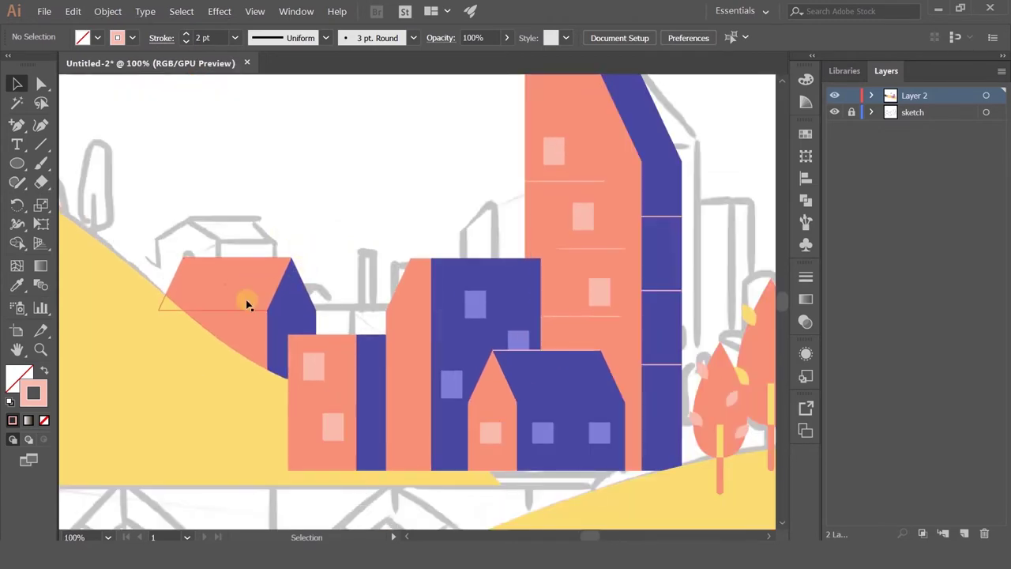
{"action": "left_click_drag", "start_coordinate": [232, 201], "coordinate": [477, 153]}
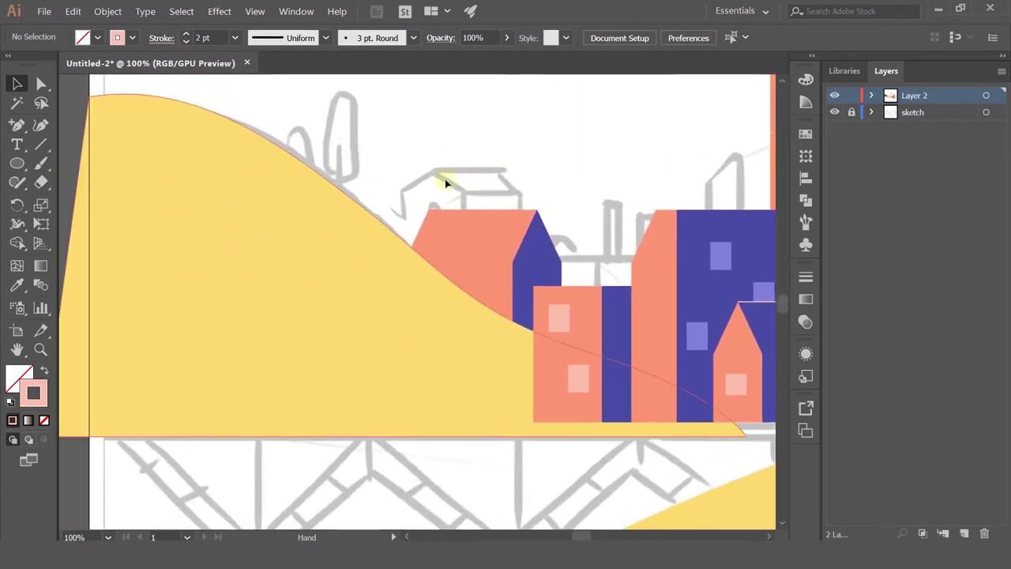
{"action": "scroll", "coordinate": [434, 191], "scroll_direction": "down", "scroll_amount": 1}
{"action": "scroll", "coordinate": [377, 285], "scroll_direction": "right", "scroll_amount": 2}
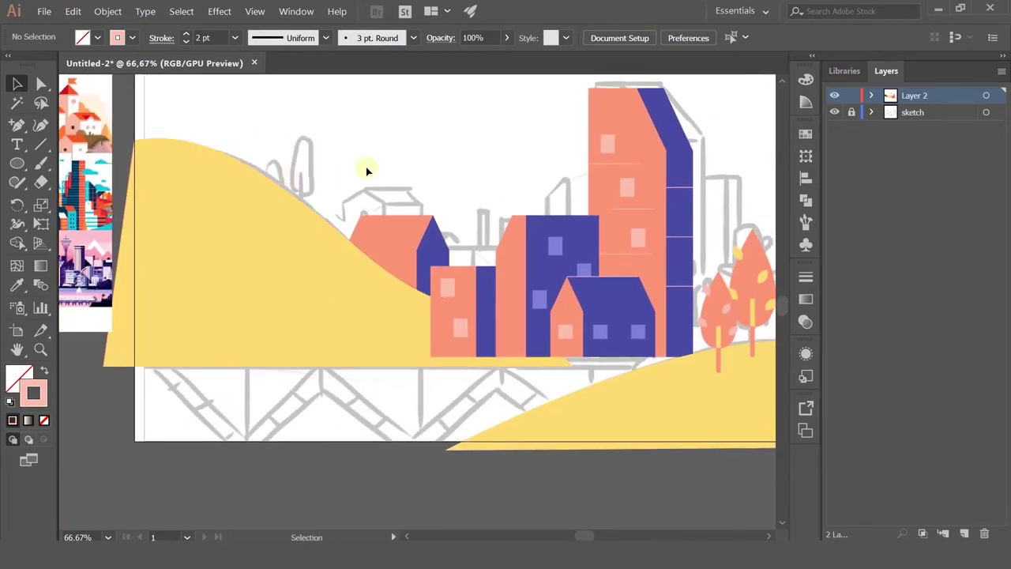
{"action": "scroll", "coordinate": [403, 205], "scroll_direction": "down", "scroll_amount": 1}
{"action": "left_click_drag", "start_coordinate": [553, 228], "coordinate": [358, 203]}
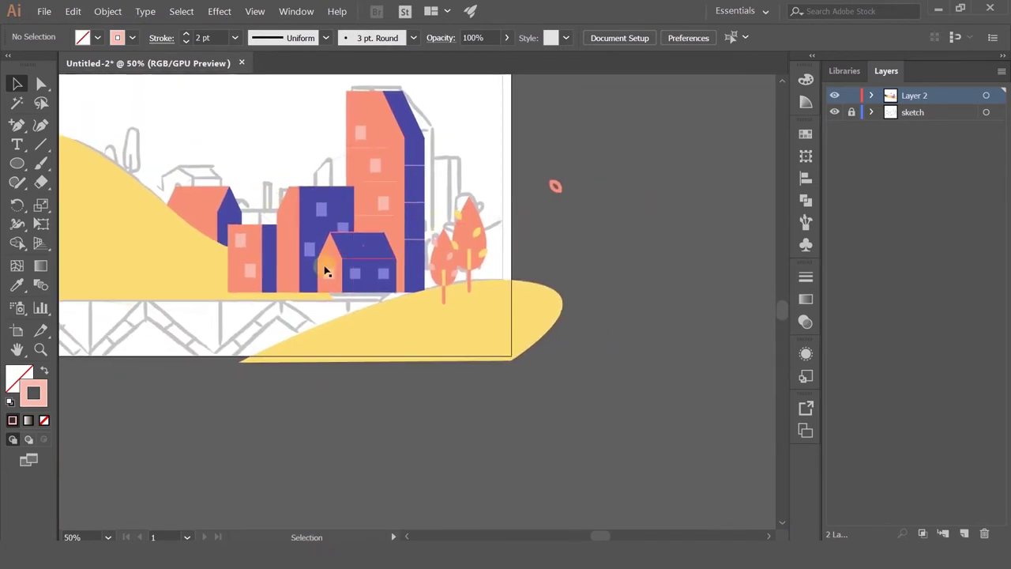
Draw a low closed triangle with the Pen tool over the base of the low coral building beside the hill
{"action": "scroll", "coordinate": [325, 272], "scroll_direction": "up", "scroll_amount": 2}
{"action": "left_click_drag", "start_coordinate": [17, 164], "coordinate": [75, 124]}
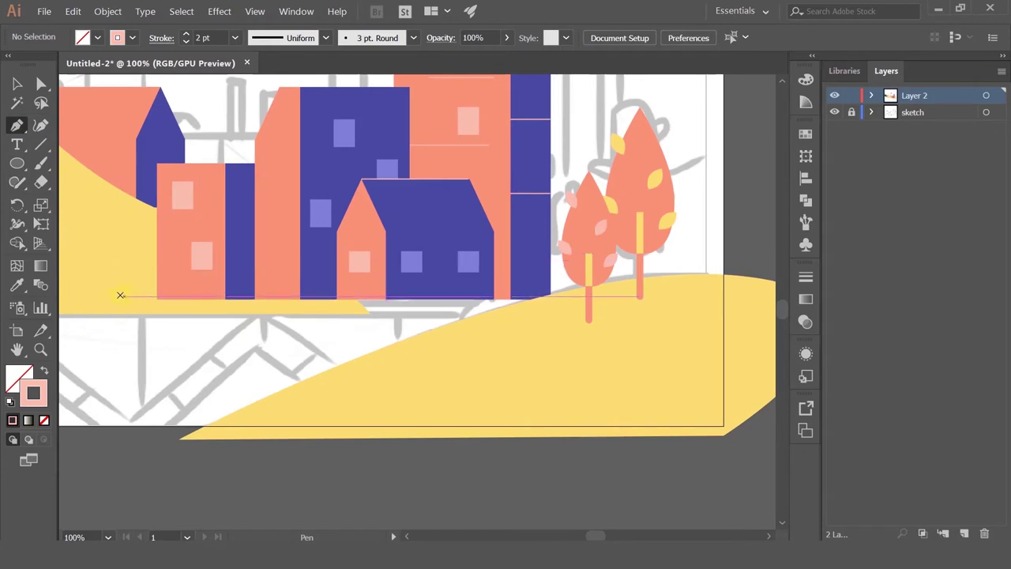
{"action": "left_click", "coordinate": [119, 299]}
{"action": "left_click", "coordinate": [235, 299]}
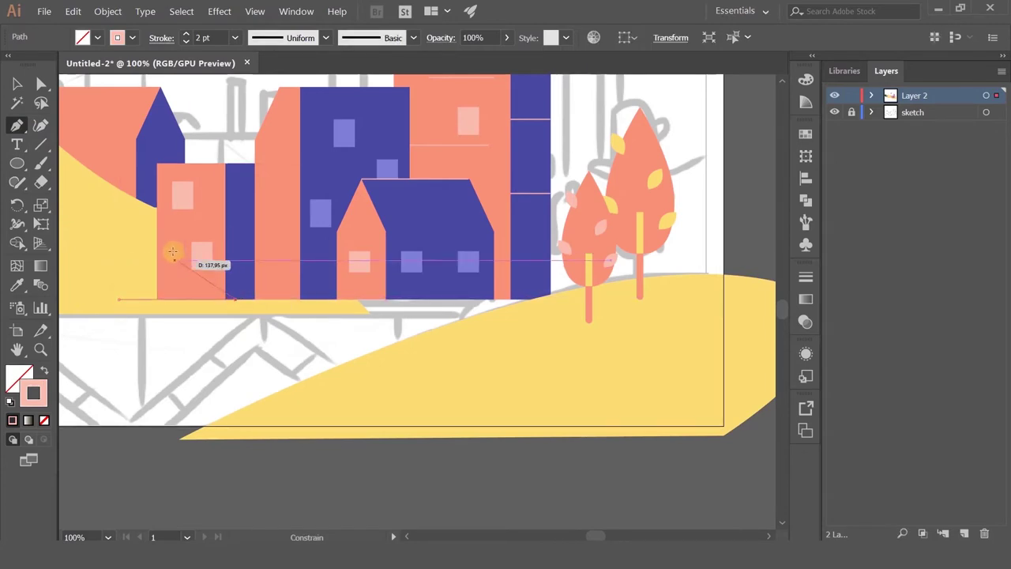
{"action": "left_click", "coordinate": [172, 251]}
{"action": "left_click", "coordinate": [119, 299]}
Fill the triangle with the dark red palette swatch using the Eyedropper
{"action": "key", "text": "i"}
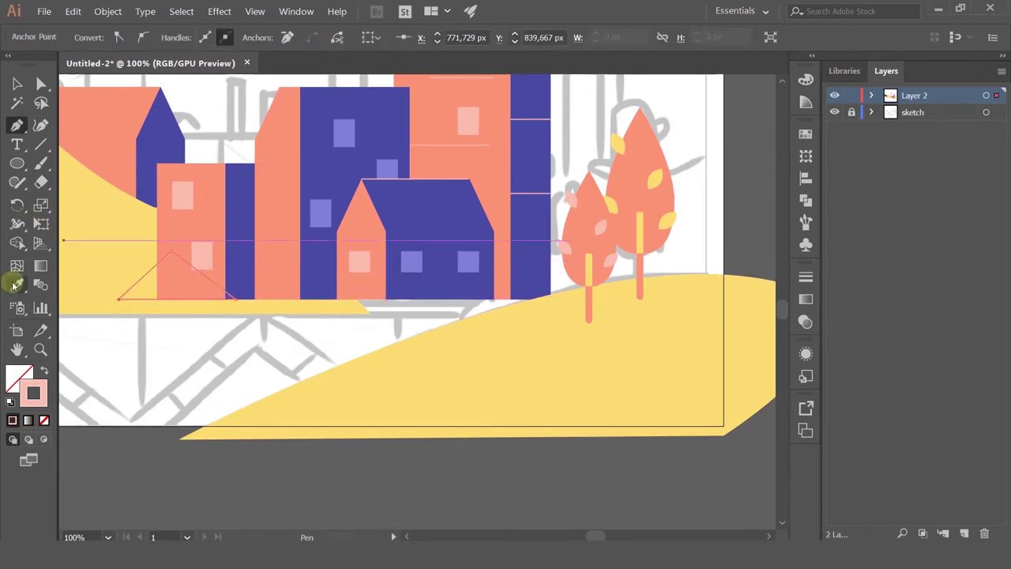
{"action": "scroll", "coordinate": [245, 233], "scroll_direction": "down", "scroll_amount": 1}
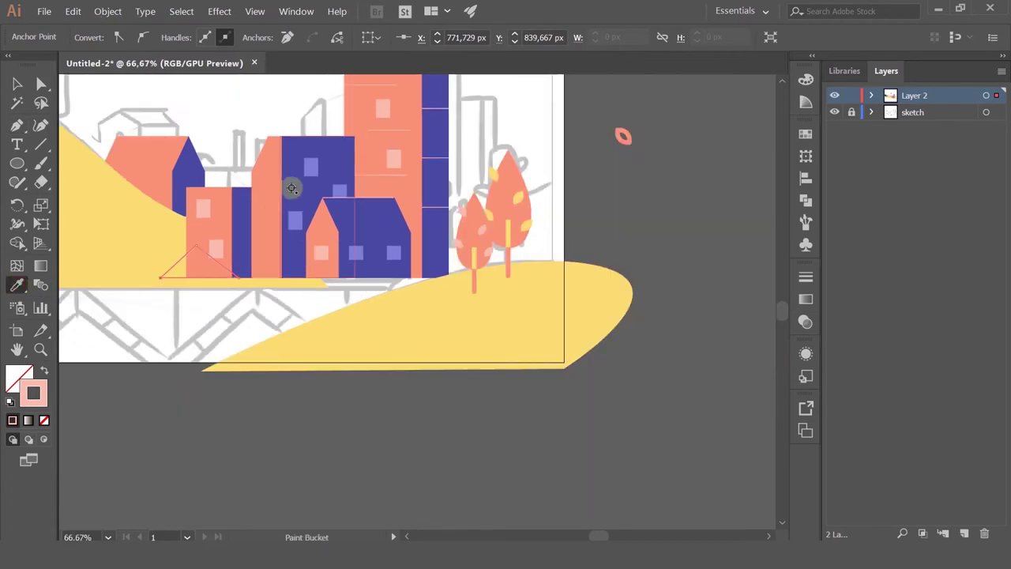
{"action": "scroll", "coordinate": [275, 220], "scroll_direction": "down", "scroll_amount": 2}
{"action": "scroll", "coordinate": [207, 159], "scroll_direction": "up", "scroll_amount": 2}
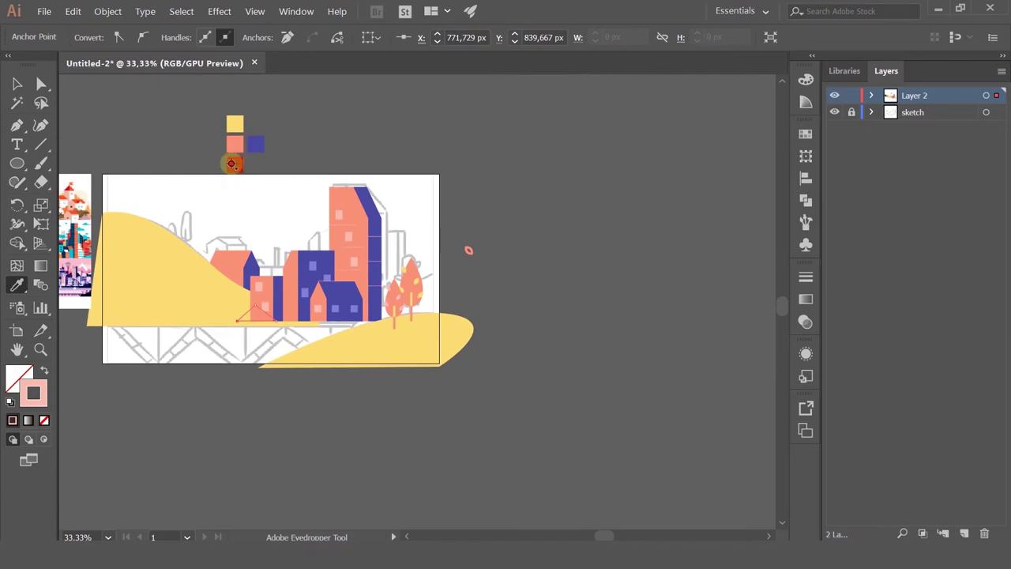
{"action": "left_click", "coordinate": [231, 164]}
Round the dark red triangle's peak as far as possible so it forms a smooth bush mound
{"action": "left_click", "coordinate": [40, 85]}
{"action": "scroll", "coordinate": [241, 305], "scroll_direction": "up", "scroll_amount": 3}
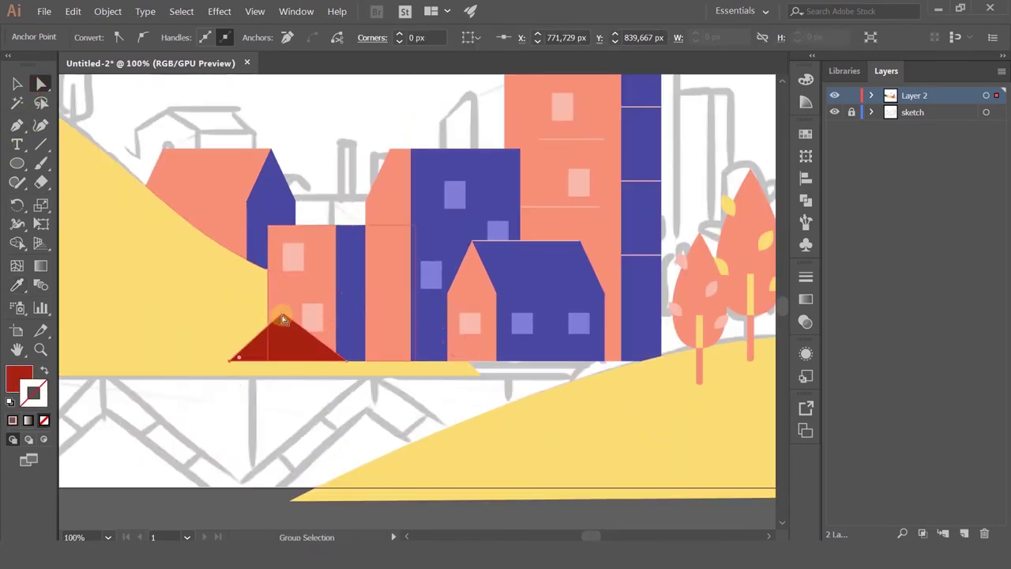
{"action": "left_click_drag", "start_coordinate": [281, 314], "coordinate": [292, 448]}
{"action": "left_click", "coordinate": [20, 83]}
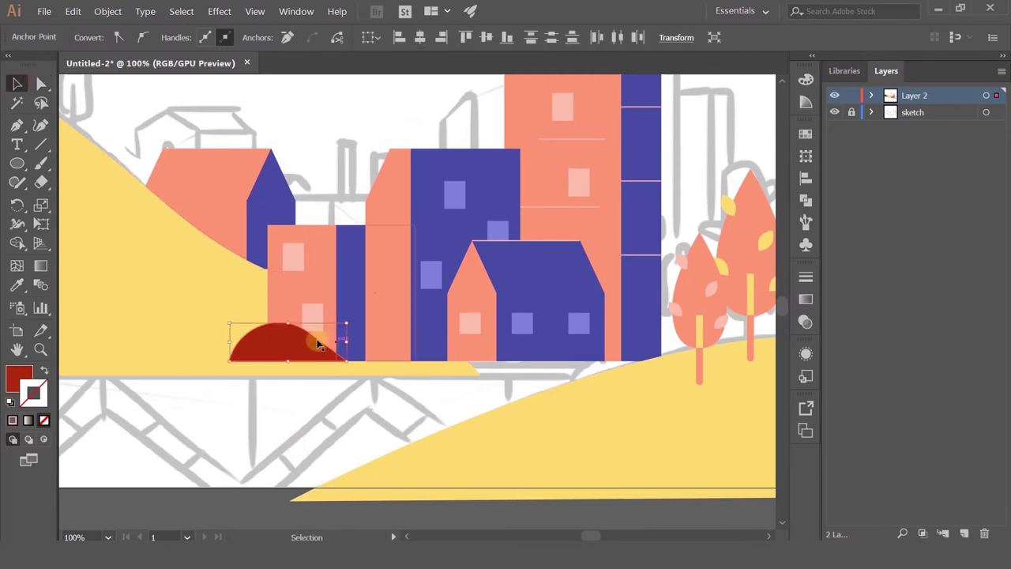
{"action": "left_click_drag", "start_coordinate": [312, 350], "coordinate": [442, 350]}
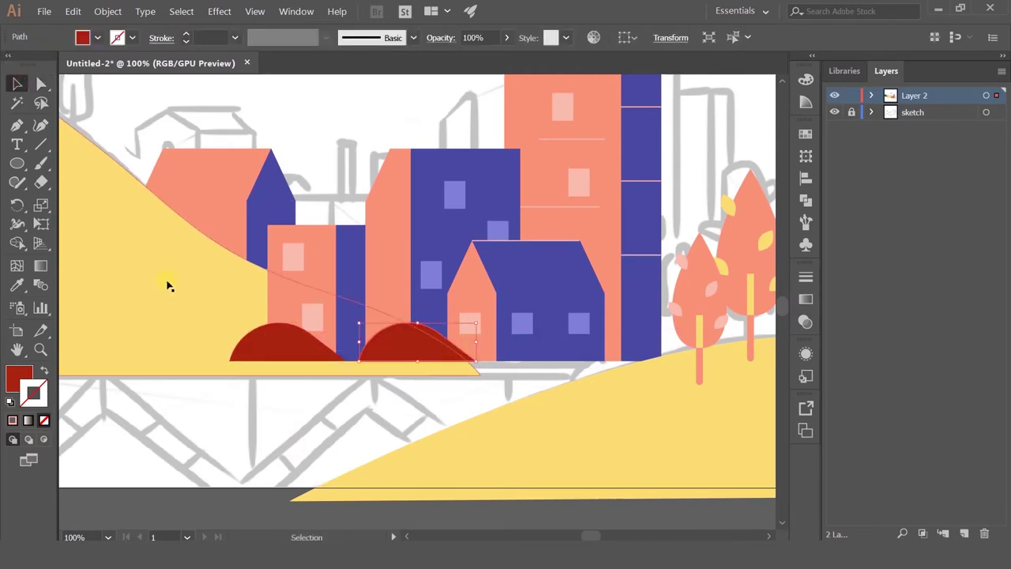
{"action": "key", "text": "Delete"}
Draw a second dark red triangle on the ground line between the tall coral wall and the small house
{"action": "left_click", "coordinate": [16, 126]}
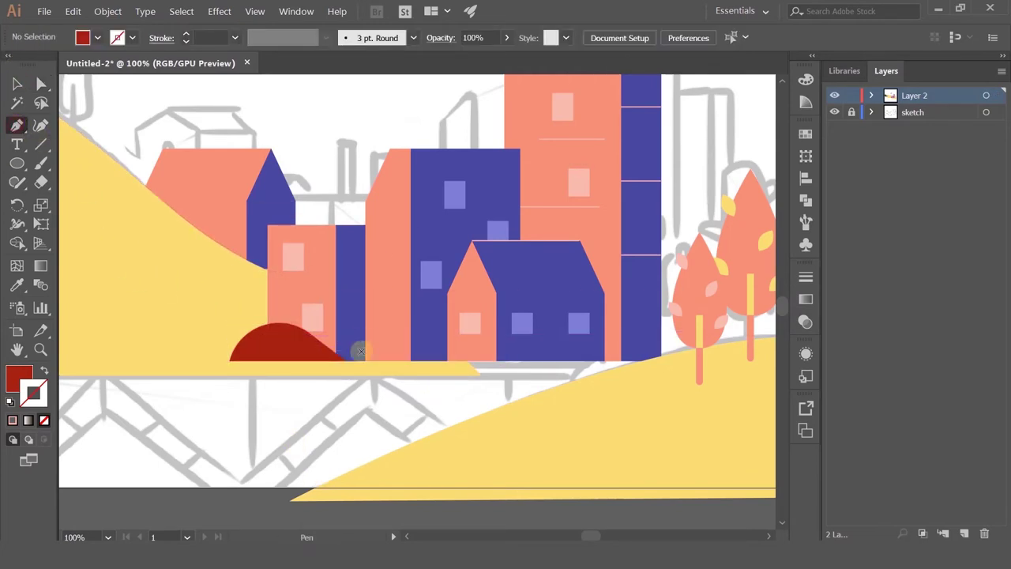
{"action": "left_click", "coordinate": [381, 361]}
{"action": "key", "text": "ctrl+z"}
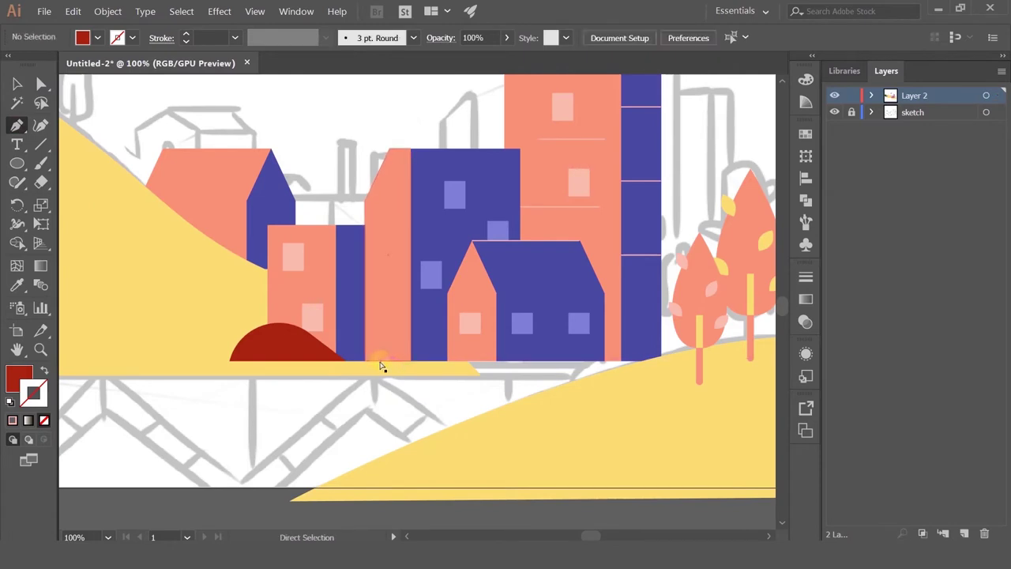
{"action": "left_click", "coordinate": [466, 361]}
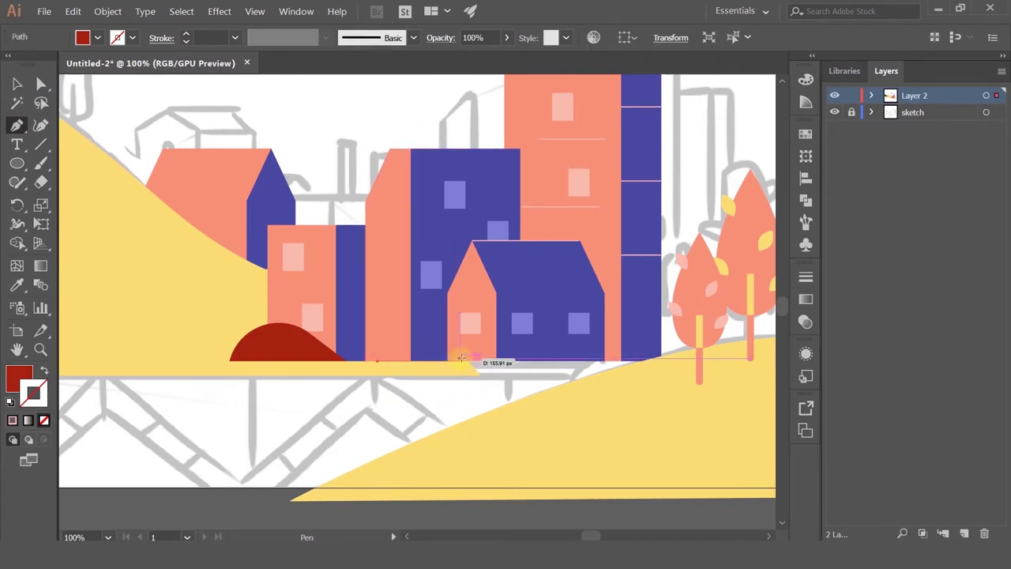
{"action": "left_click", "coordinate": [448, 315]}
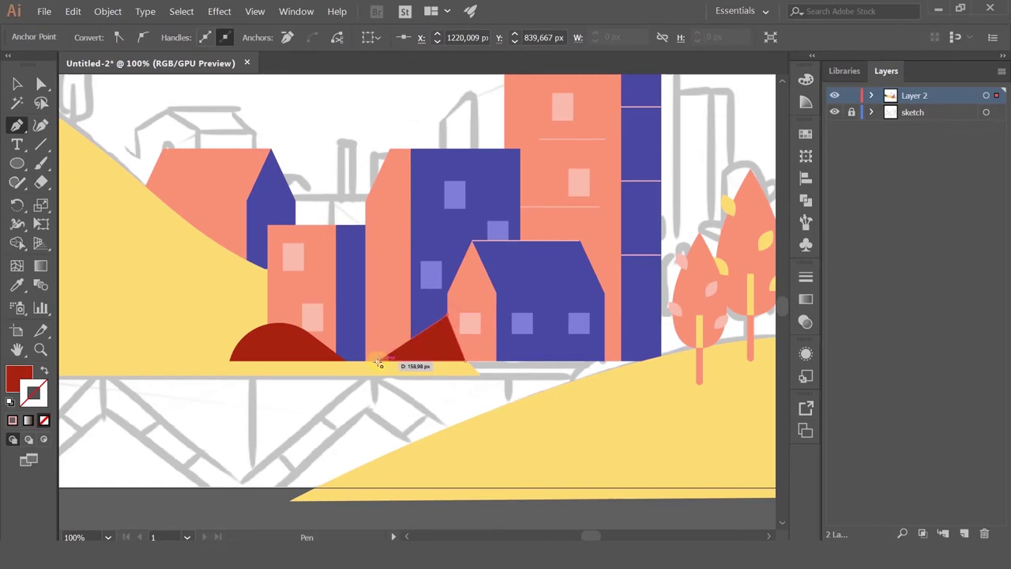
Round the second triangle's peak into a mound, shift it slightly right and place it behind the small house
{"action": "left_click", "coordinate": [41, 84]}
{"action": "left_click", "coordinate": [447, 318]}
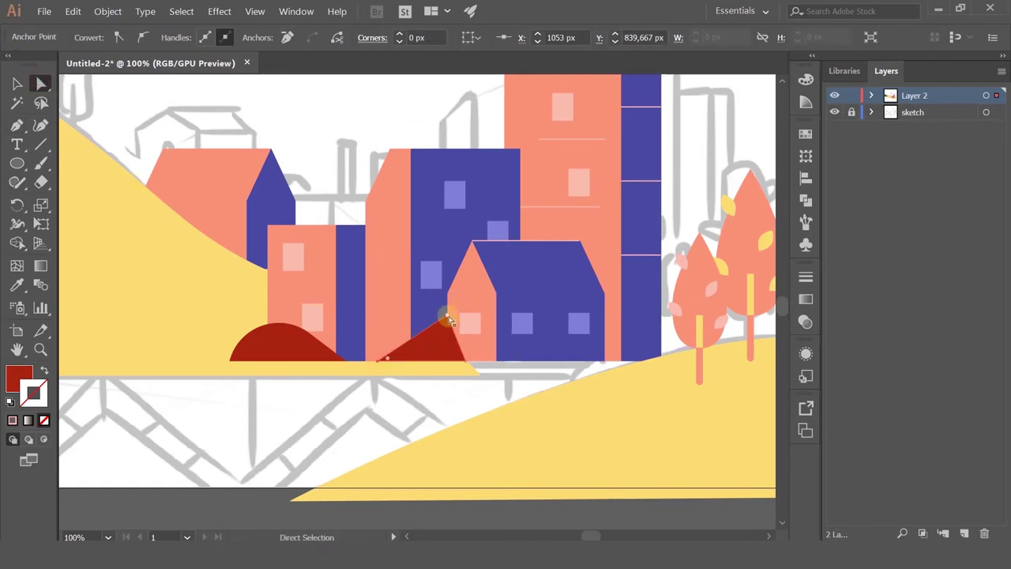
{"action": "left_click_drag", "start_coordinate": [447, 319], "coordinate": [433, 389]}
{"action": "left_click", "coordinate": [17, 83]}
{"action": "left_click", "coordinate": [431, 349]}
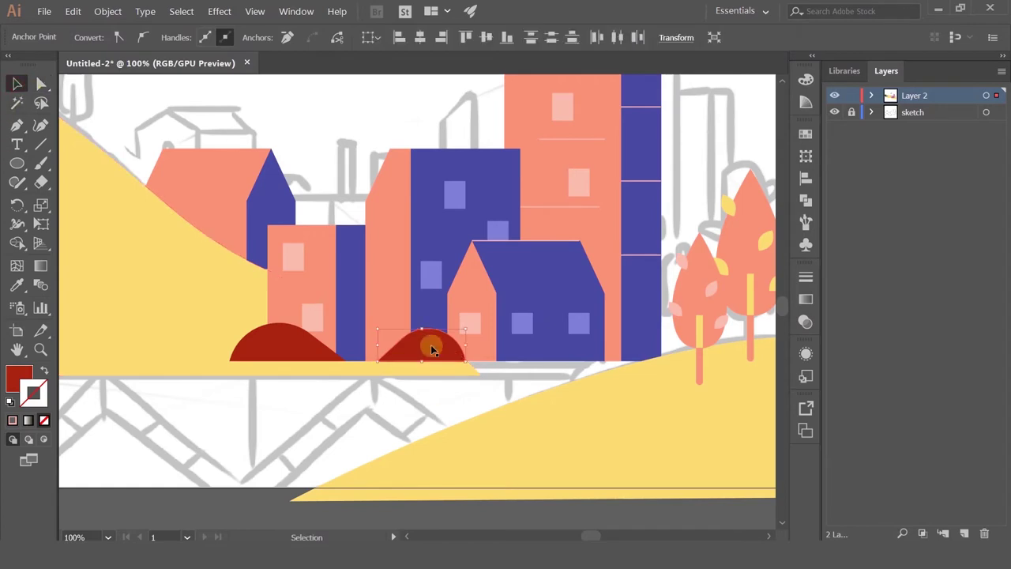
{"action": "left_click_drag", "start_coordinate": [441, 347], "coordinate": [450, 348]}
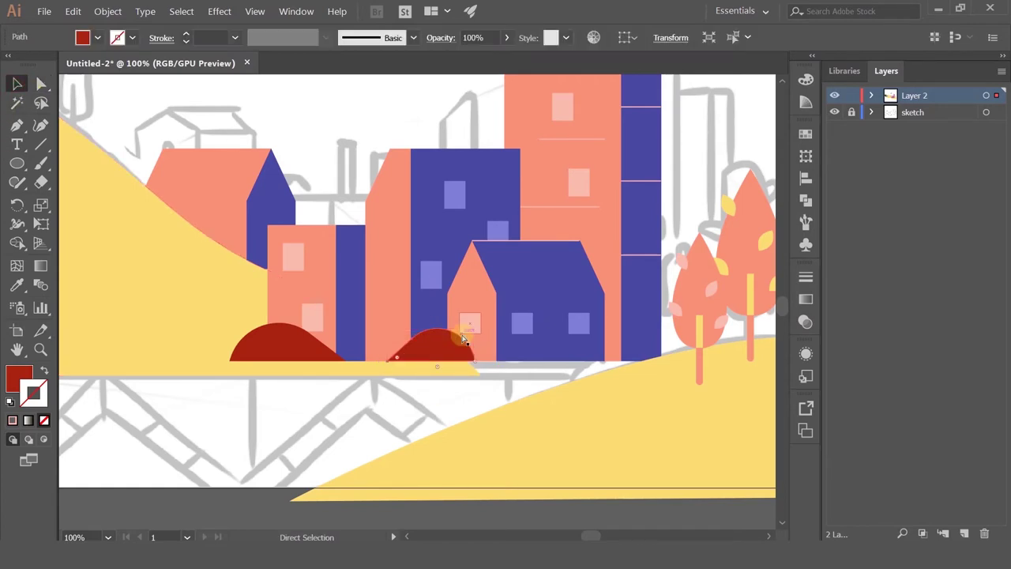
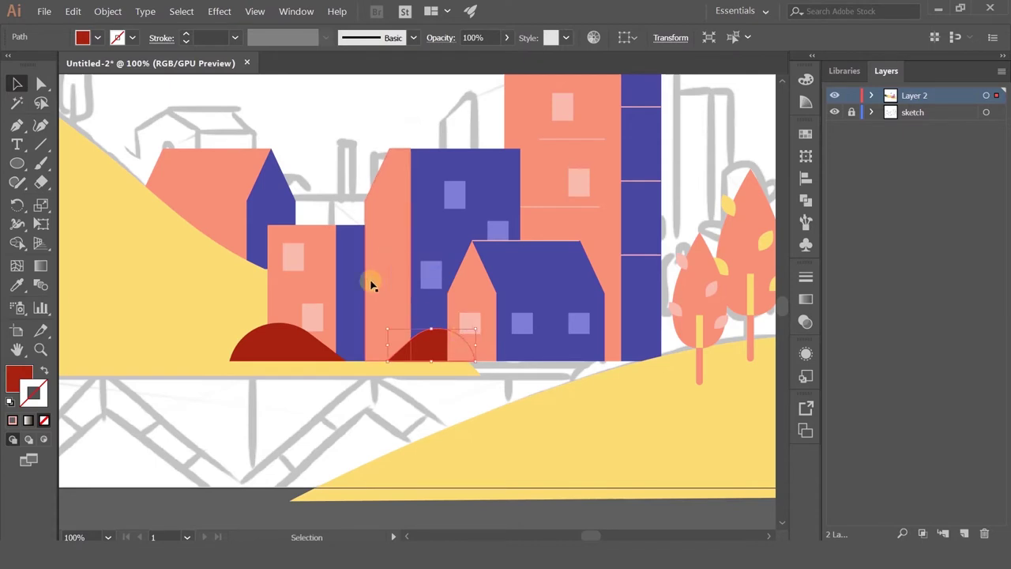
Enlarge the dark red mound by the hill and shift it left along the ground line
{"action": "left_click", "coordinate": [261, 341]}
{"action": "left_click_drag", "start_coordinate": [229, 324], "coordinate": [192, 300]}
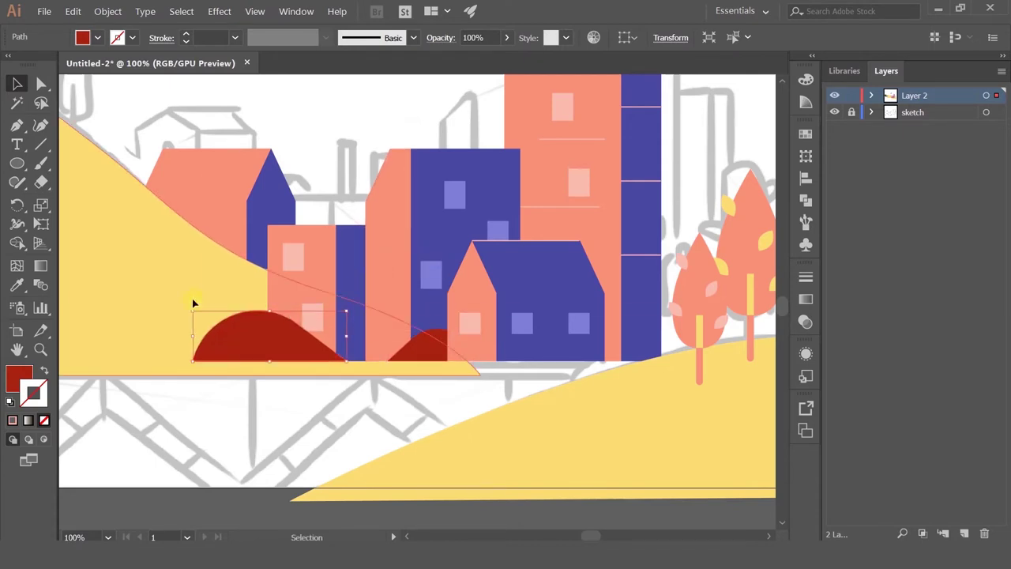
{"action": "left_click", "coordinate": [271, 340], "text": "shift"}
{"action": "left_click_drag", "start_coordinate": [268, 334], "coordinate": [233, 352]}
{"action": "left_click", "coordinate": [339, 158]}
{"action": "scroll", "coordinate": [338, 158], "scroll_direction": "down", "scroll_amount": 2}
{"action": "scroll", "coordinate": [336, 162], "scroll_direction": "up", "scroll_amount": 2}
{"action": "key", "text": "ctrl+z"}
Try a large dark red circle as a bush behind the low coral building, and delete it
{"action": "left_click", "coordinate": [17, 162]}
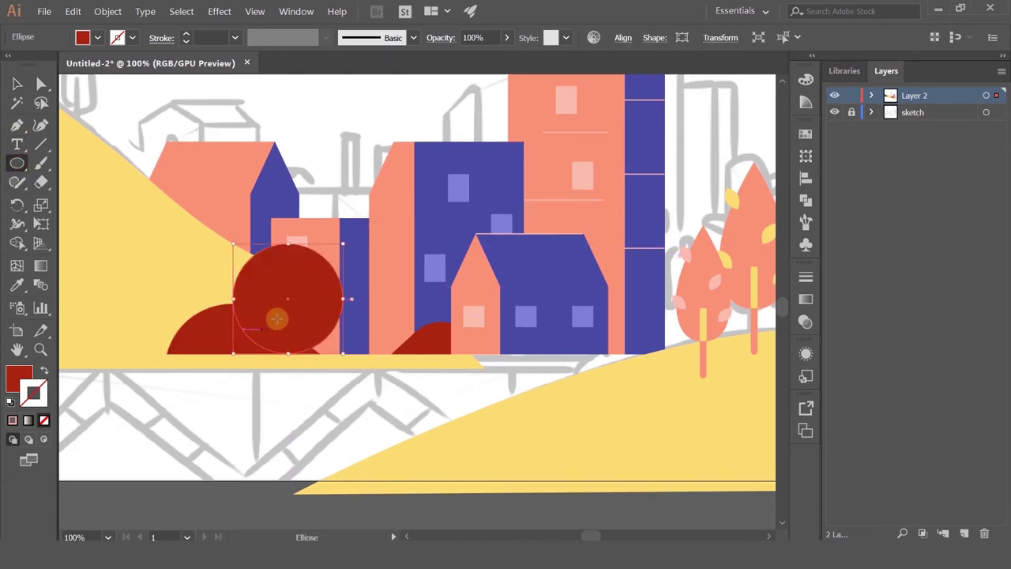
{"action": "key", "text": "ctrl+shift+bracketleft"}
{"action": "key", "text": "ctrl+bracketright"}
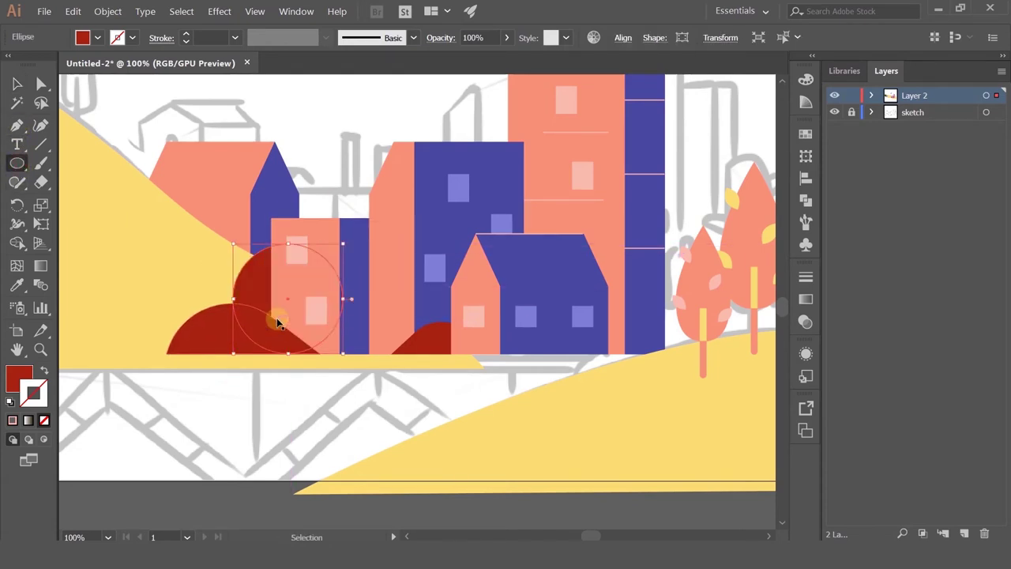
{"action": "key", "text": "ctrl+bracketright"}
{"action": "key", "text": "ctrl+bracketleft"}
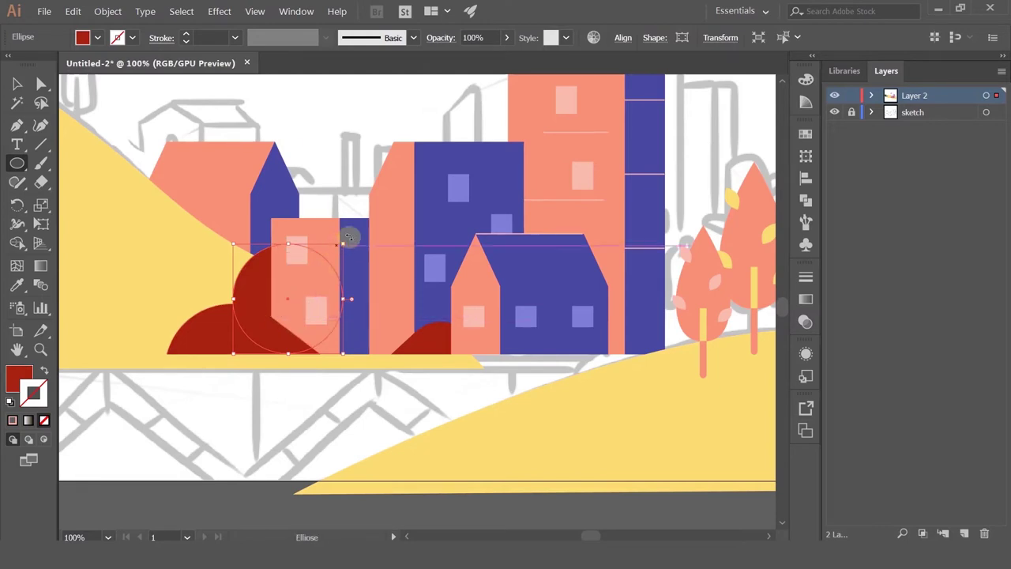
{"action": "left_click_drag", "start_coordinate": [342, 243], "coordinate": [408, 179]}
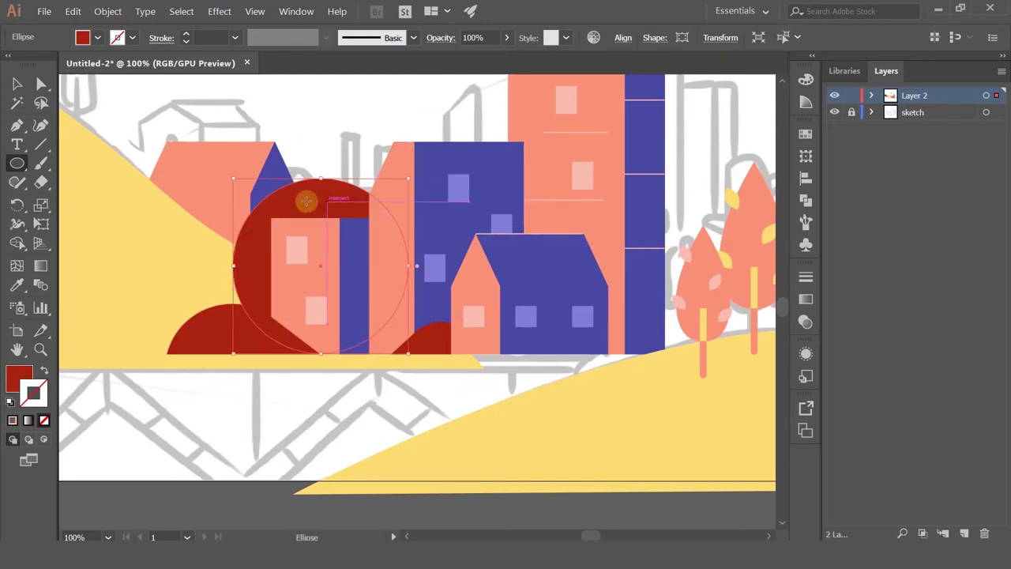
{"action": "left_click", "coordinate": [16, 83]}
{"action": "left_click_drag", "start_coordinate": [354, 196], "coordinate": [334, 273]}
{"action": "left_click", "coordinate": [330, 194]}
{"action": "scroll", "coordinate": [331, 197], "scroll_direction": "down", "scroll_amount": 2}
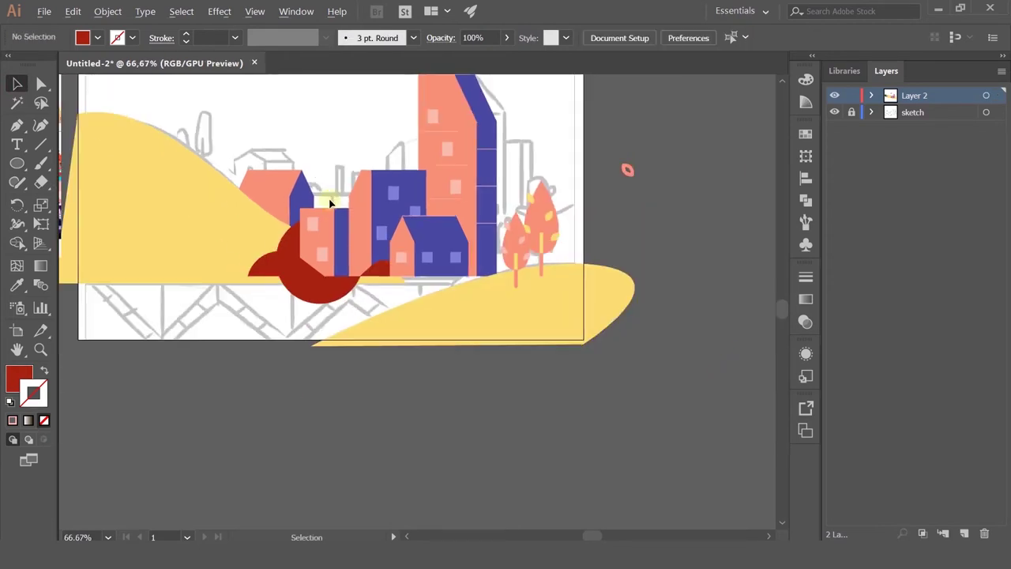
{"action": "left_click", "coordinate": [316, 297]}
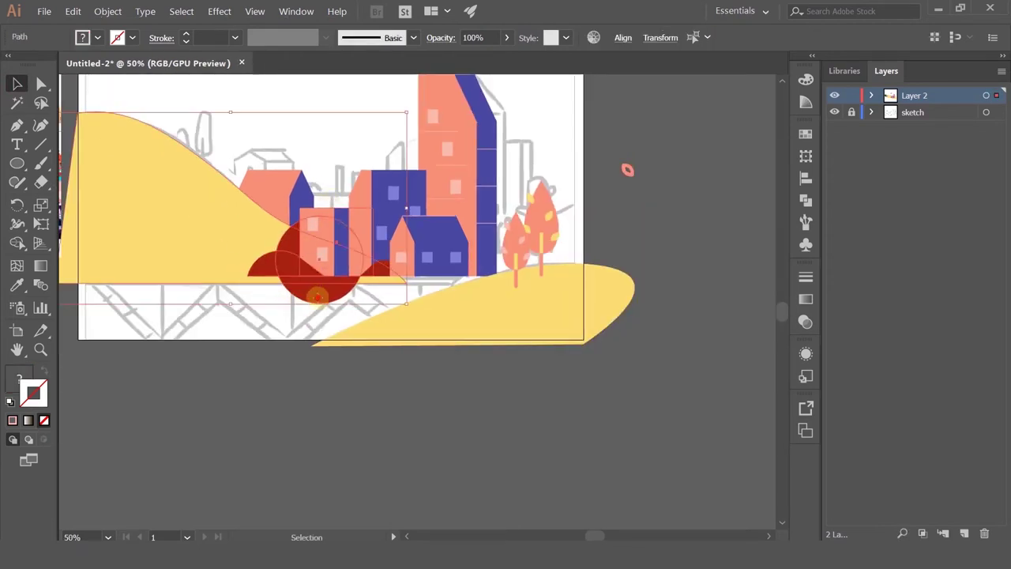
{"action": "left_click", "coordinate": [277, 321]}
{"action": "left_click", "coordinate": [312, 292]}
{"action": "key", "text": "Delete"}
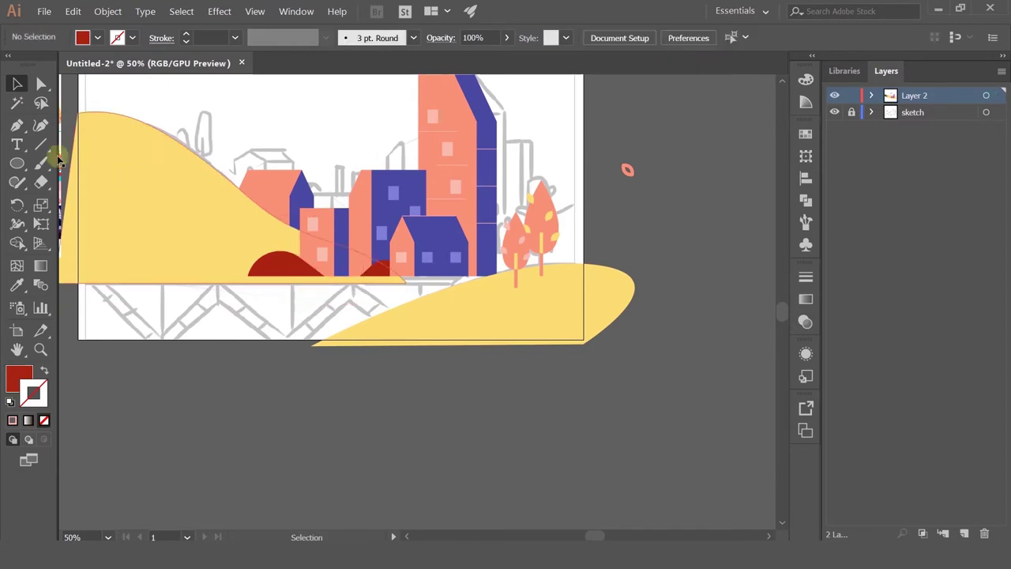
Draw a four-sided dark red shape rising from the left mound to the blue building and send it behind the buildings
{"action": "left_click", "coordinate": [15, 125]}
{"action": "scroll", "coordinate": [398, 245], "scroll_direction": "up", "scroll_amount": 1}
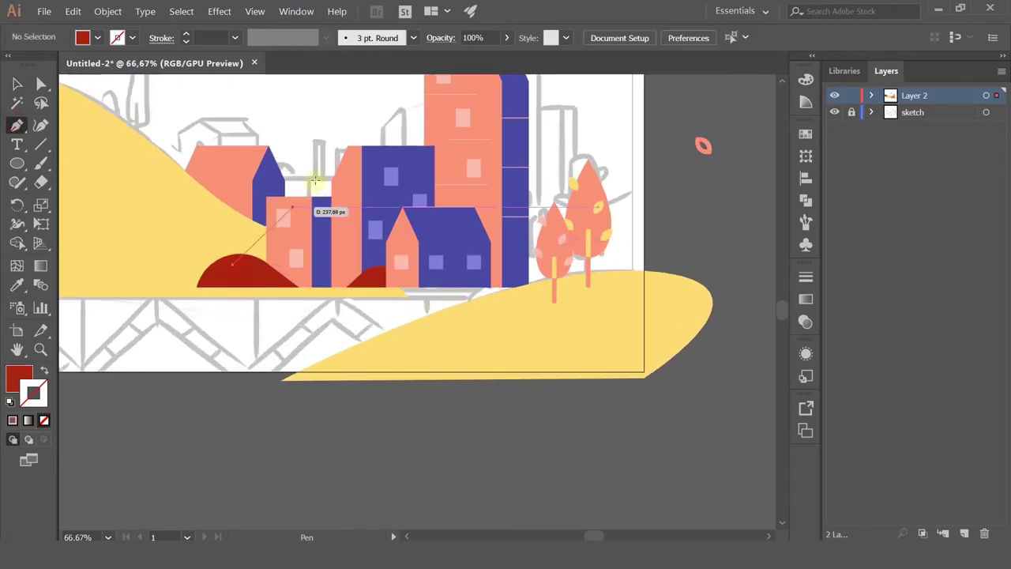
{"action": "left_click", "coordinate": [324, 169]}
{"action": "left_click", "coordinate": [385, 168]}
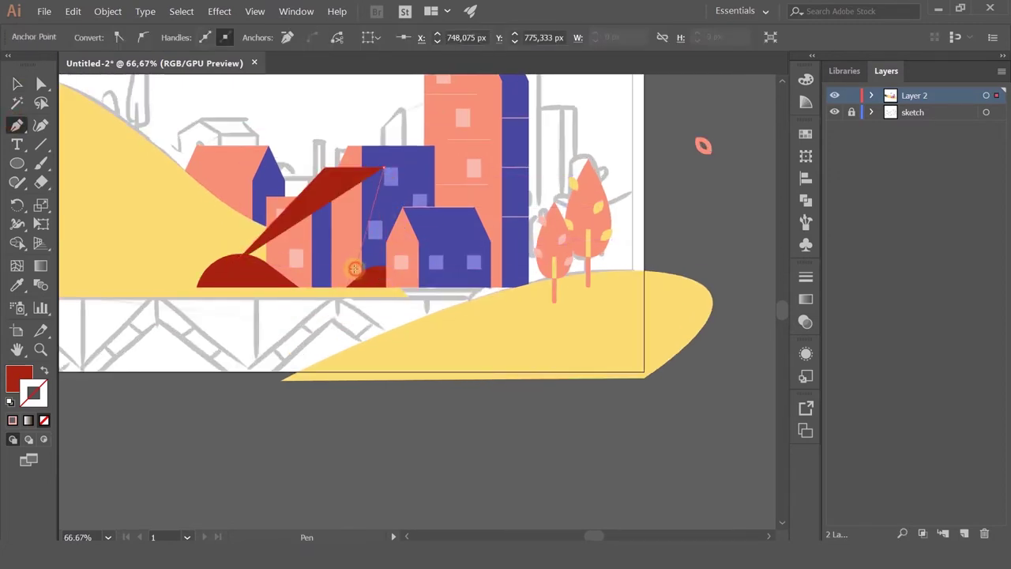
{"action": "left_click", "coordinate": [358, 268]}
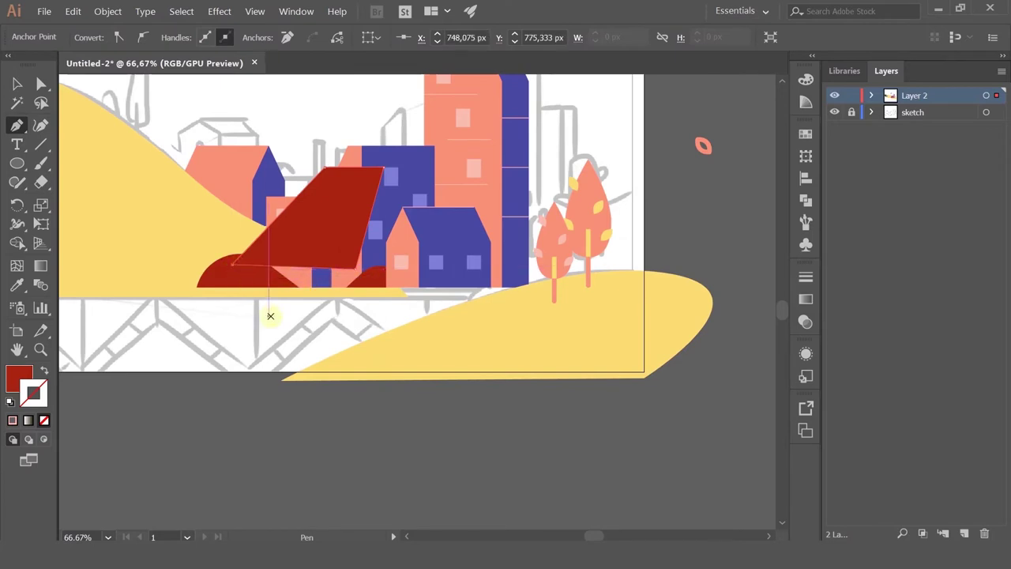
{"action": "key", "text": "ctrl+shift+bracketleft"}
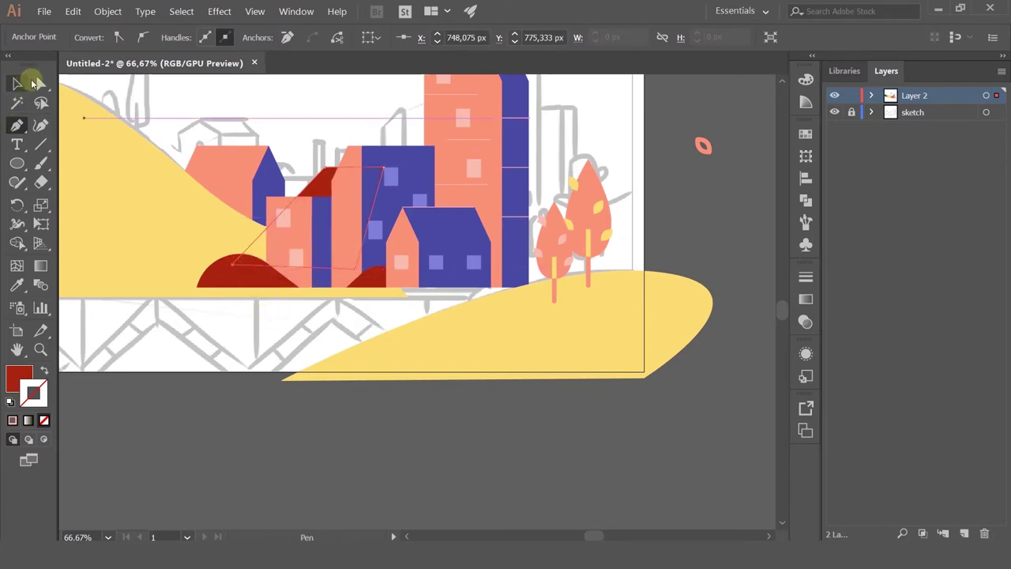
Round the upper left corner of the four-sided dark red shape into a broad curve
{"action": "left_click", "coordinate": [286, 170], "text": "ctrl"}
{"action": "left_click", "coordinate": [326, 172]}
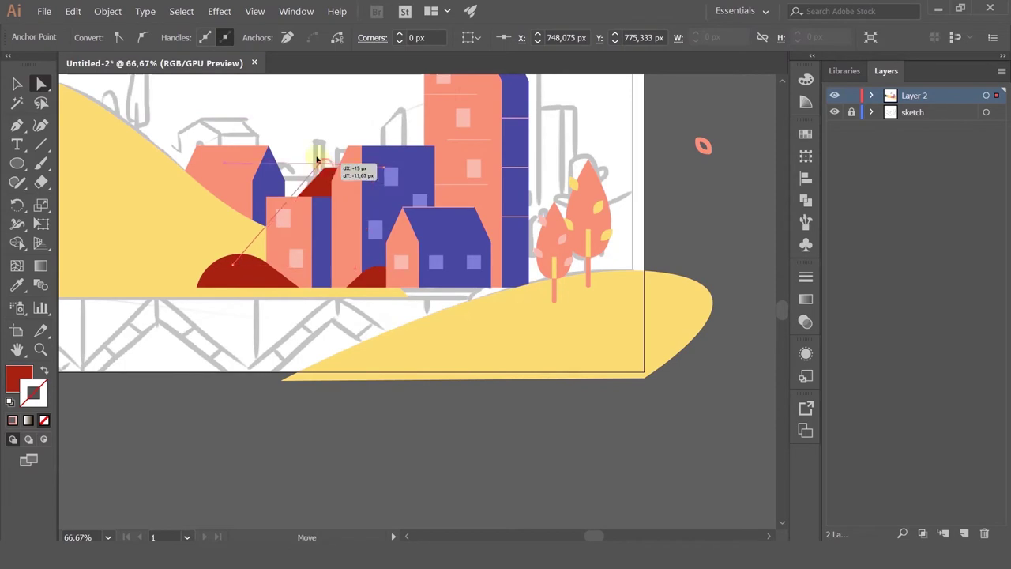
{"action": "left_click_drag", "start_coordinate": [317, 163], "coordinate": [358, 449]}
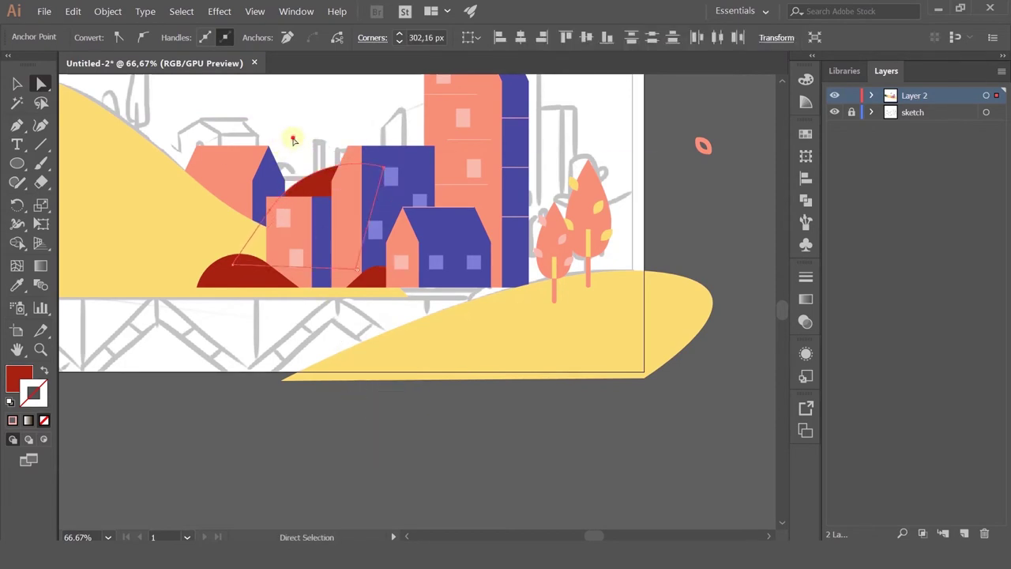
{"action": "left_click", "coordinate": [293, 138]}
{"action": "scroll", "coordinate": [339, 146], "scroll_direction": "down", "scroll_amount": 2}
{"action": "scroll", "coordinate": [338, 146], "scroll_direction": "up", "scroll_amount": 3}
Try stacking the curved dark red shape between the hill and the low coral building's walls
{"action": "left_click_drag", "start_coordinate": [315, 203], "coordinate": [286, 192]}
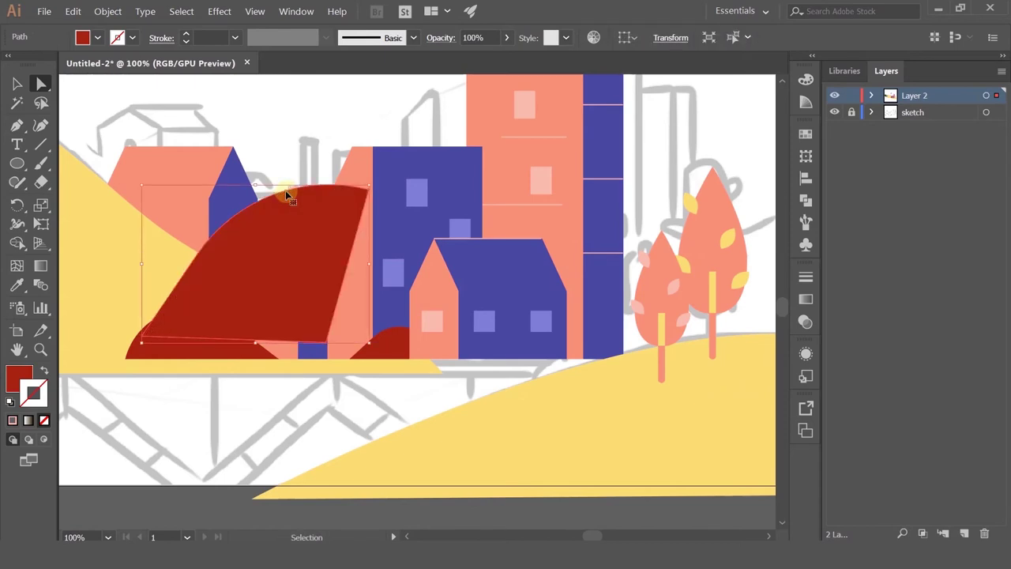
{"action": "key", "text": "ctrl+bracketleft"}
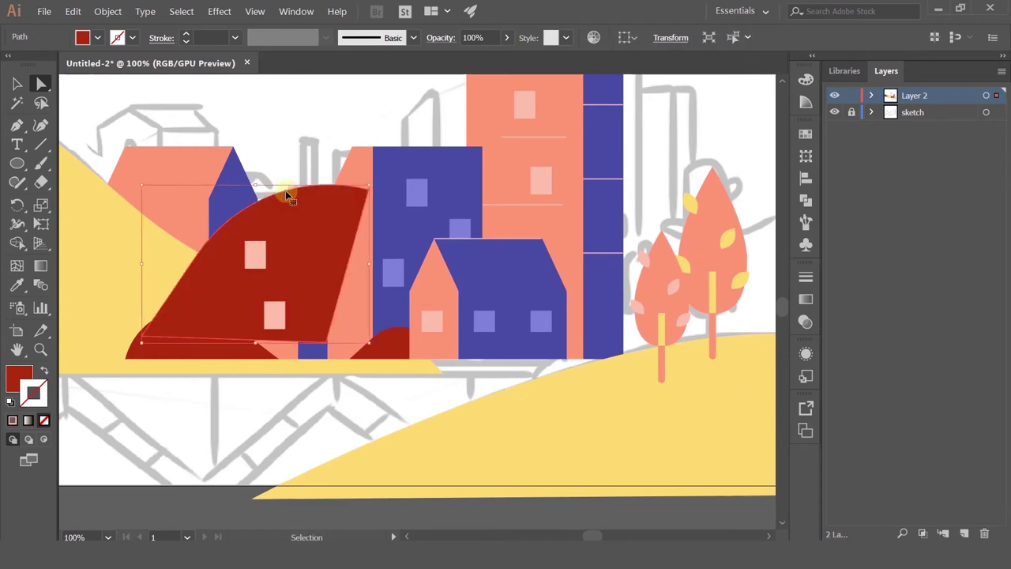
{"action": "key", "text": "ctrl+bracketleft"}
{"action": "key", "text": "ctrl+bracketleft"}
{"action": "key", "text": "ctrl+bracketleft"}
{"action": "key", "text": "ctrl+bracketleft"}
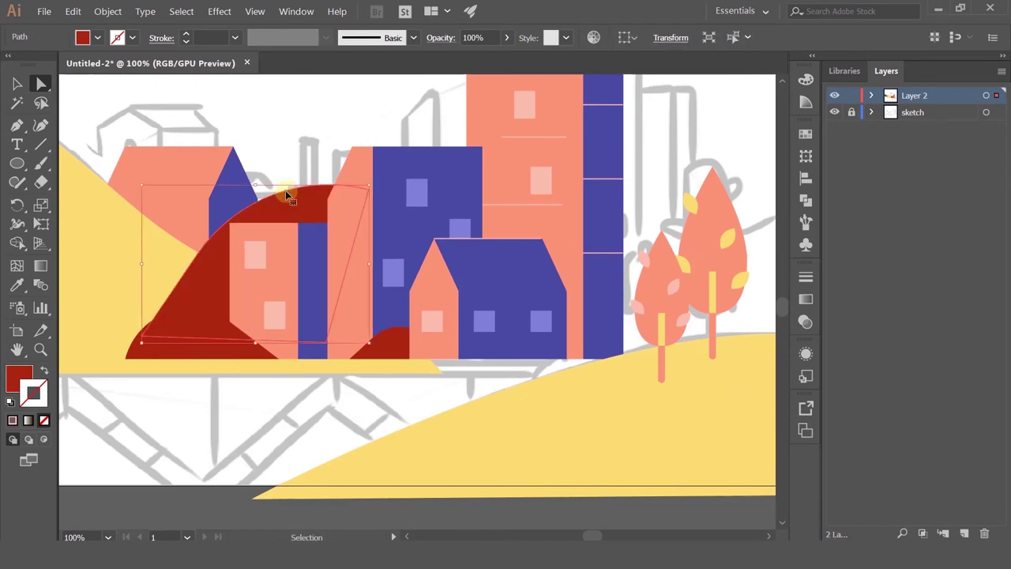
{"action": "key", "text": "ctrl+bracketright"}
{"action": "key", "text": "ctrl+bracketright"}
{"action": "key", "text": "ctrl+bracketleft"}
{"action": "scroll", "coordinate": [285, 190], "scroll_direction": "down", "scroll_amount": 2}
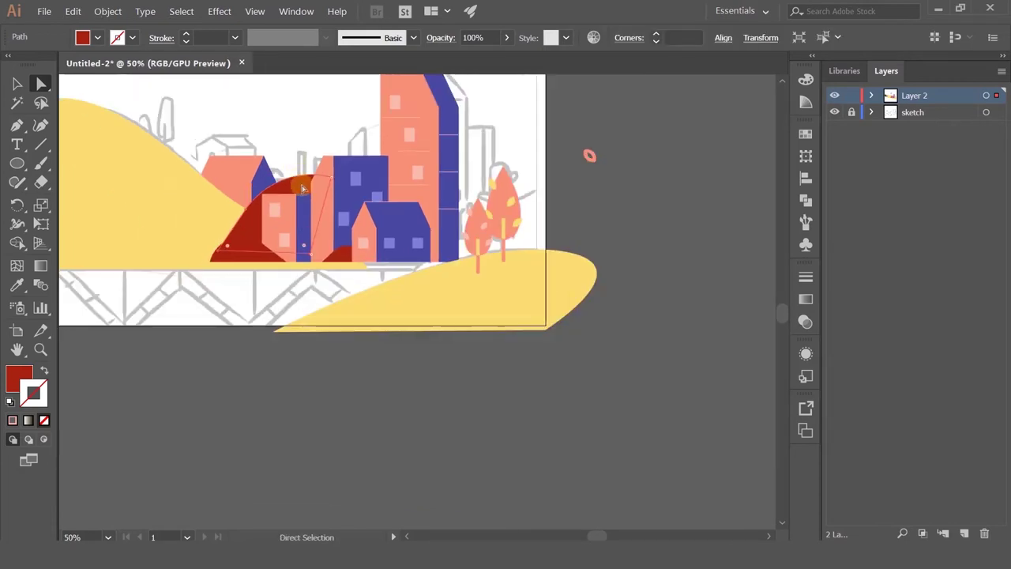
{"action": "left_click", "coordinate": [300, 147]}
{"action": "scroll", "coordinate": [381, 260], "scroll_direction": "up", "scroll_amount": 1}
{"action": "left_click_drag", "start_coordinate": [403, 267], "coordinate": [429, 307]}
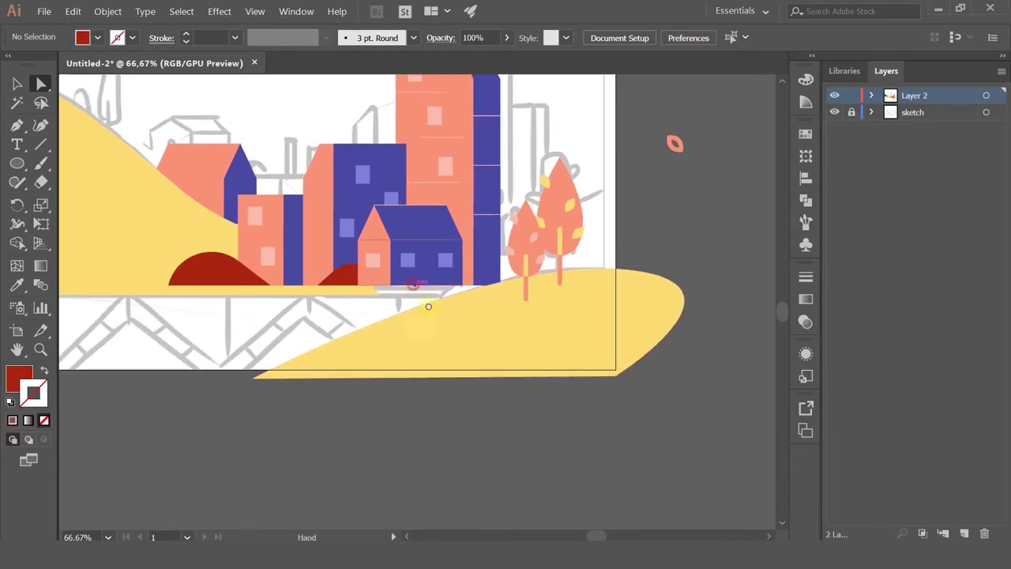
Draw a long thin bridge-deck rectangle beneath the buildings and fill it with the light purple sampled from a blue building's window
{"action": "left_click_drag", "start_coordinate": [335, 345], "coordinate": [507, 329]}
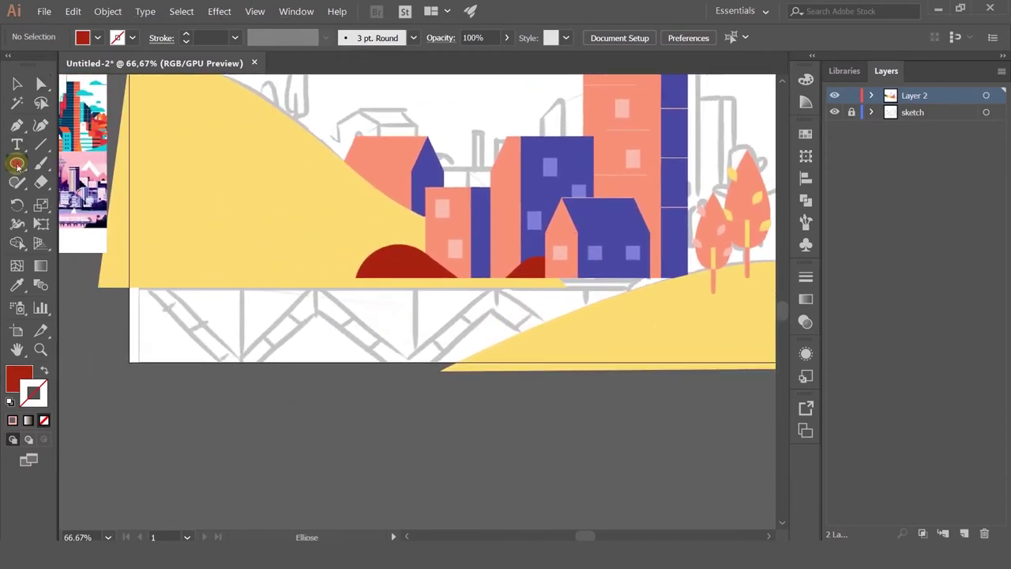
{"action": "left_click_drag", "start_coordinate": [17, 163], "coordinate": [79, 162]}
{"action": "left_click_drag", "start_coordinate": [109, 265], "coordinate": [612, 292]}
{"action": "scroll", "coordinate": [251, 310], "scroll_direction": "down", "scroll_amount": 1}
{"action": "left_click_drag", "start_coordinate": [307, 251], "coordinate": [308, 289]}
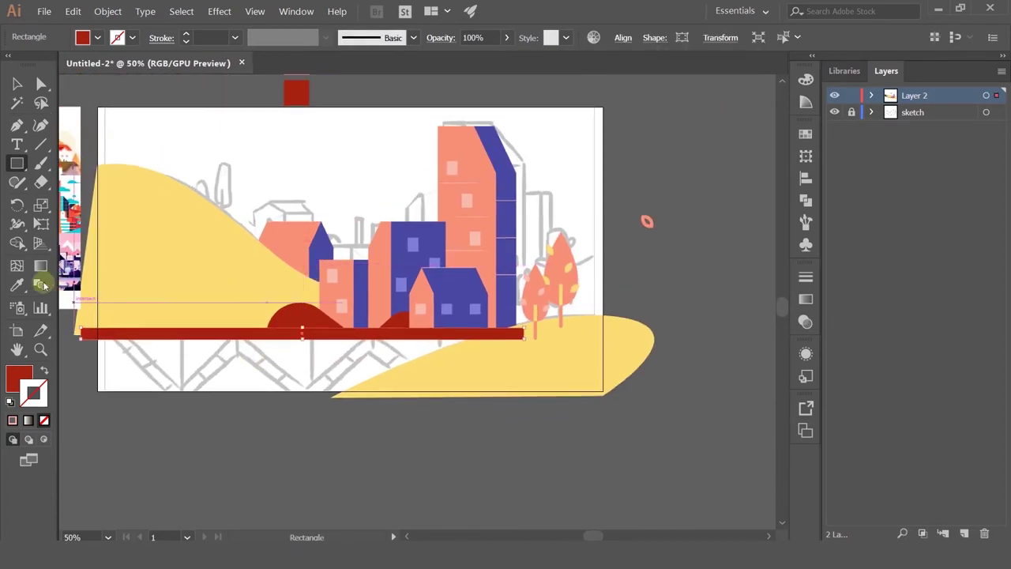
{"action": "key", "text": "i"}
{"action": "left_click", "coordinate": [399, 286]}
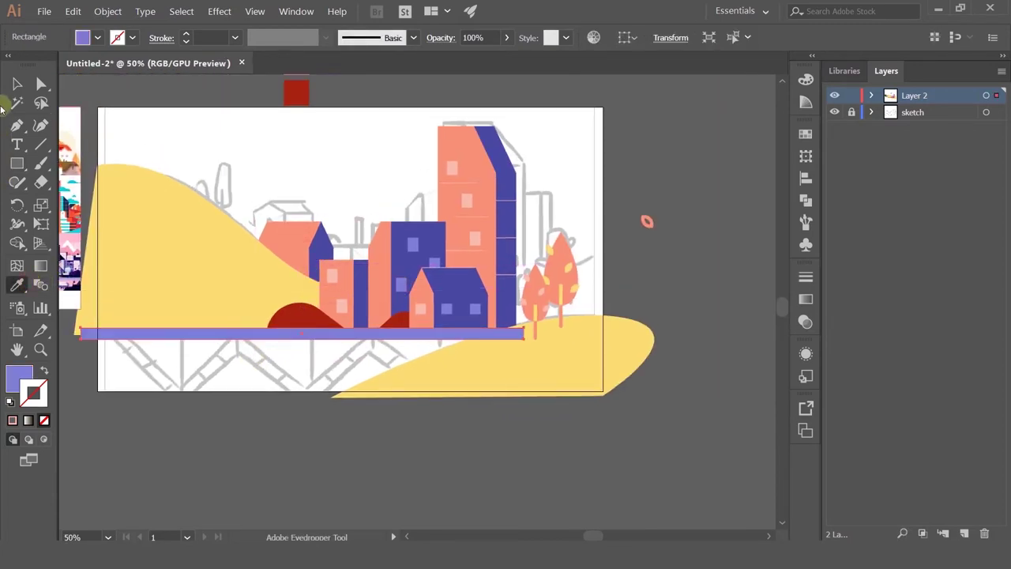
{"action": "left_click", "coordinate": [17, 83]}
{"action": "left_click", "coordinate": [241, 158]}
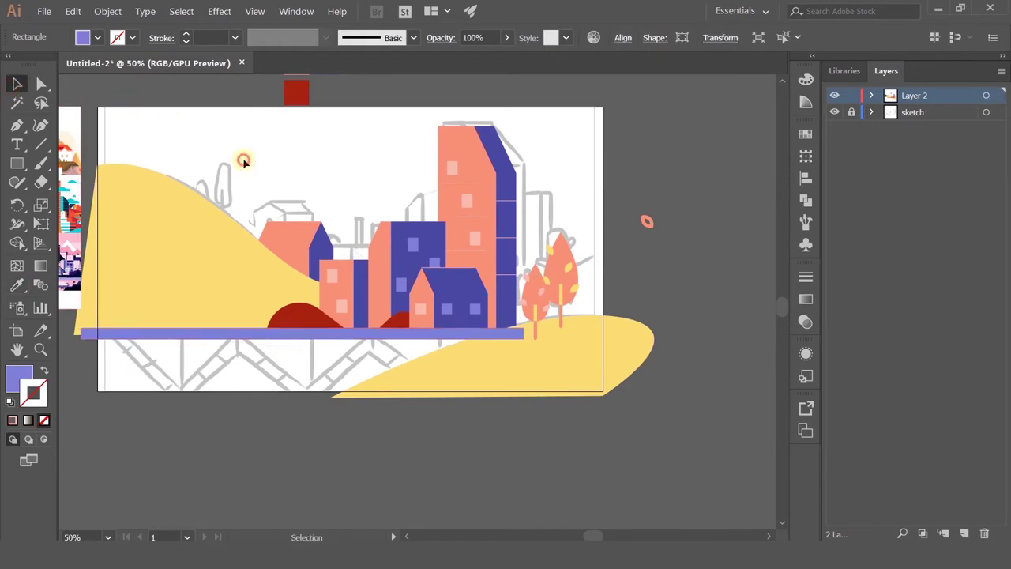
{"action": "left_click", "coordinate": [13, 123]}
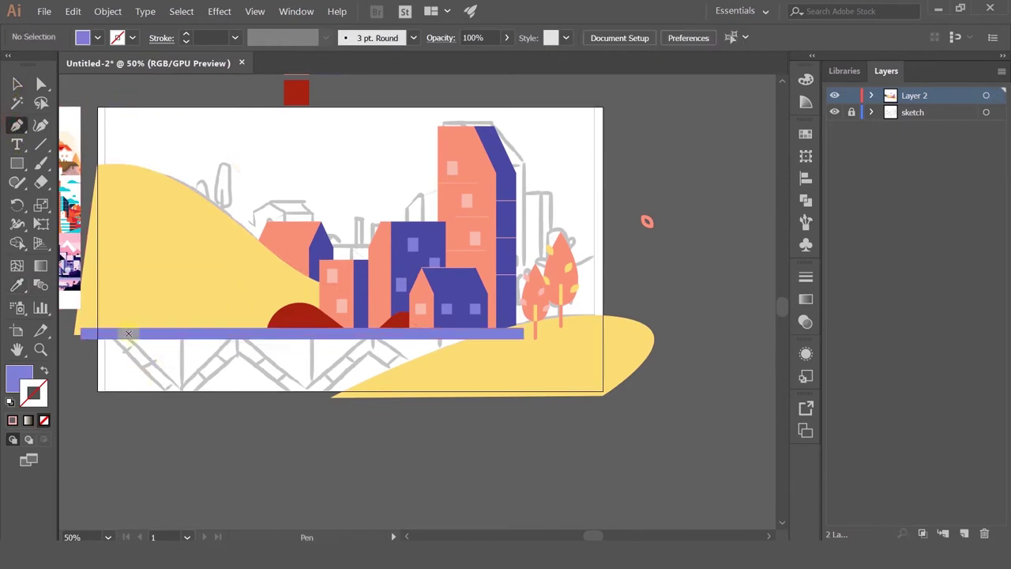
{"action": "left_click", "coordinate": [180, 397]}
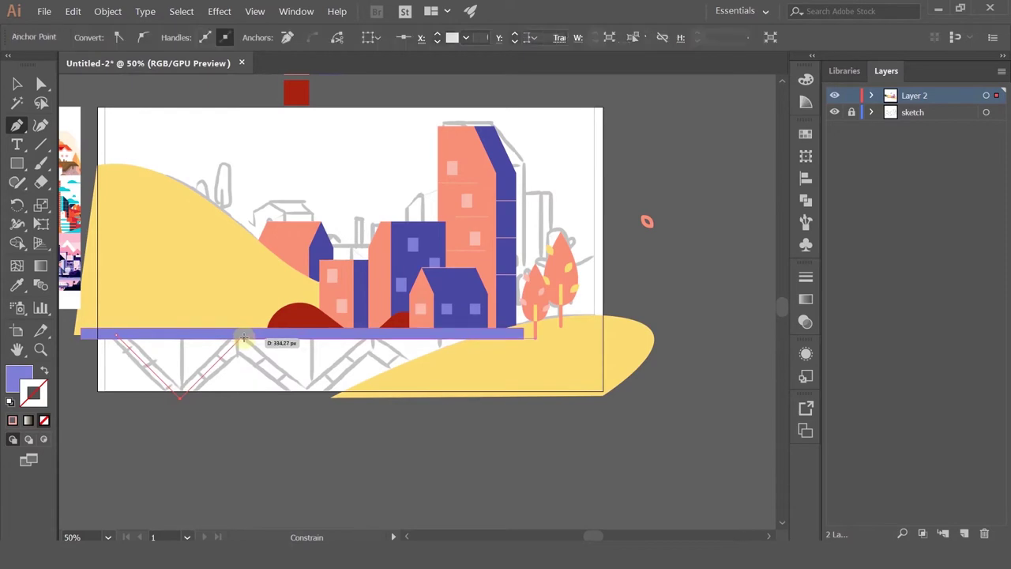
{"action": "key", "text": "ctrl+z"}
{"action": "key", "text": "ctrl+z"}
Draw a zigzag path with three V-shaped dips under the bridge deck, following the sketched truss, using the Pen tool
{"action": "scroll", "coordinate": [126, 348], "scroll_direction": "up", "scroll_amount": 1}
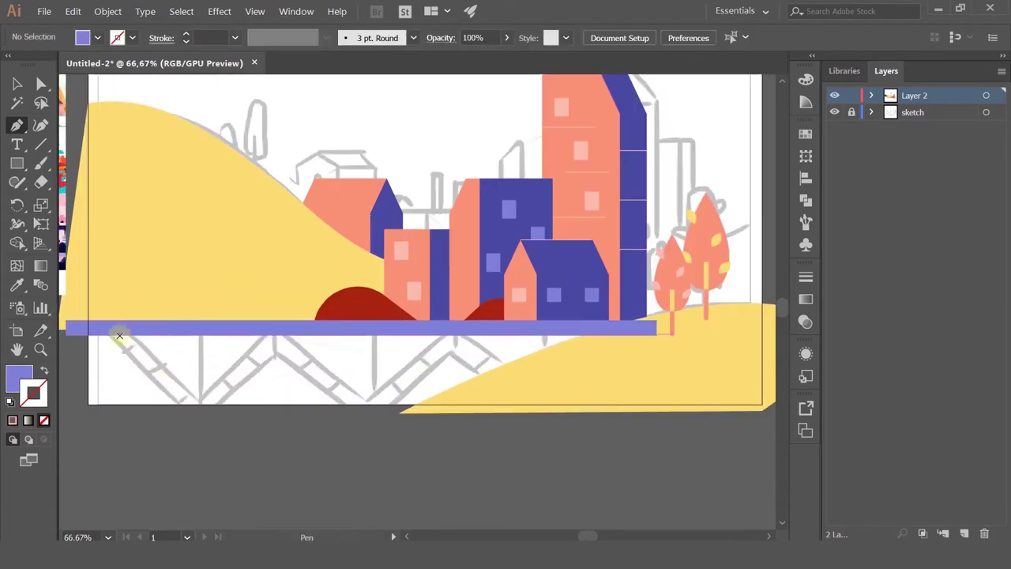
{"action": "left_click", "coordinate": [111, 336]}
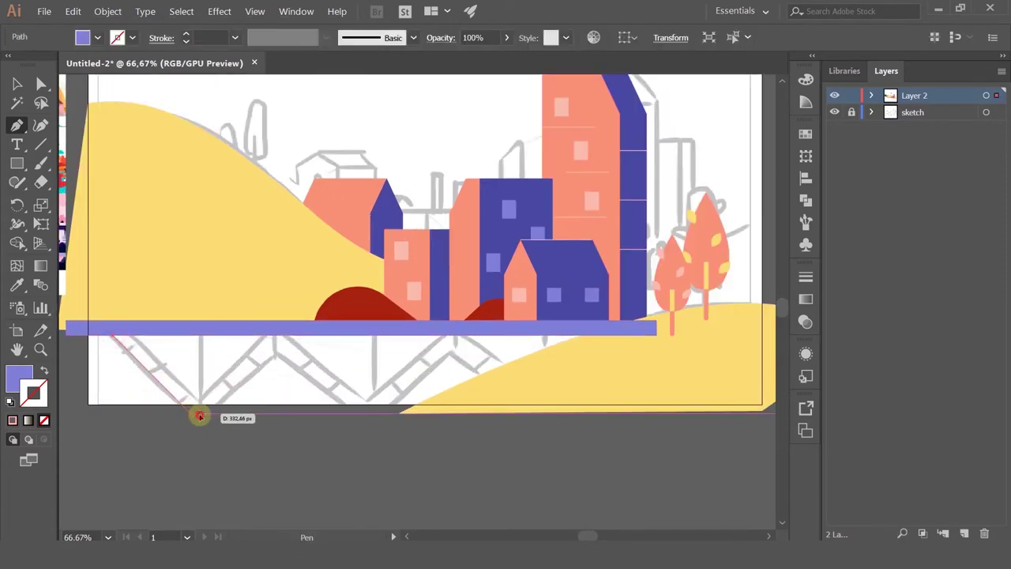
{"action": "left_click", "coordinate": [196, 416]}
{"action": "left_click", "coordinate": [281, 338]}
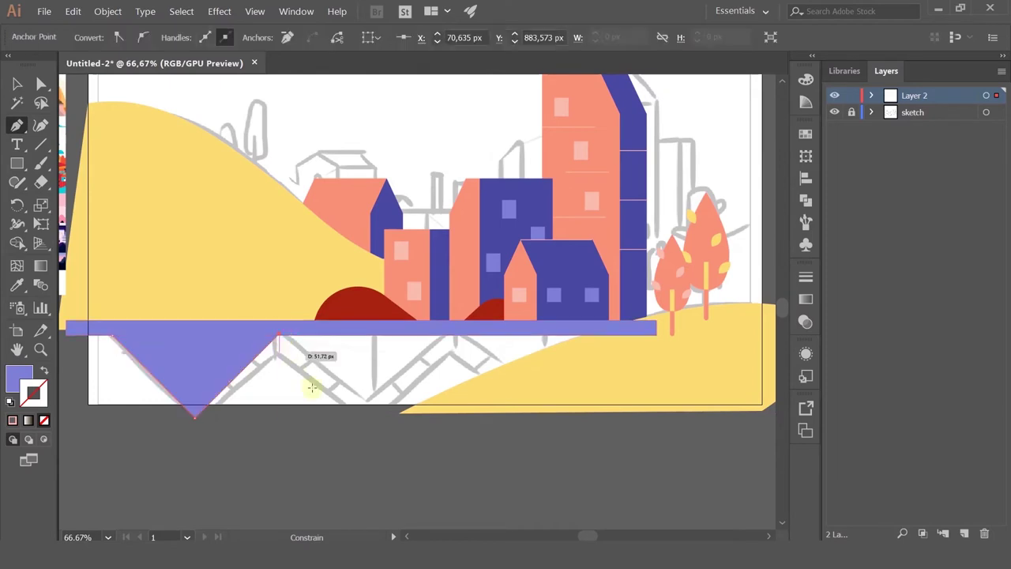
{"action": "left_click", "coordinate": [362, 415]}
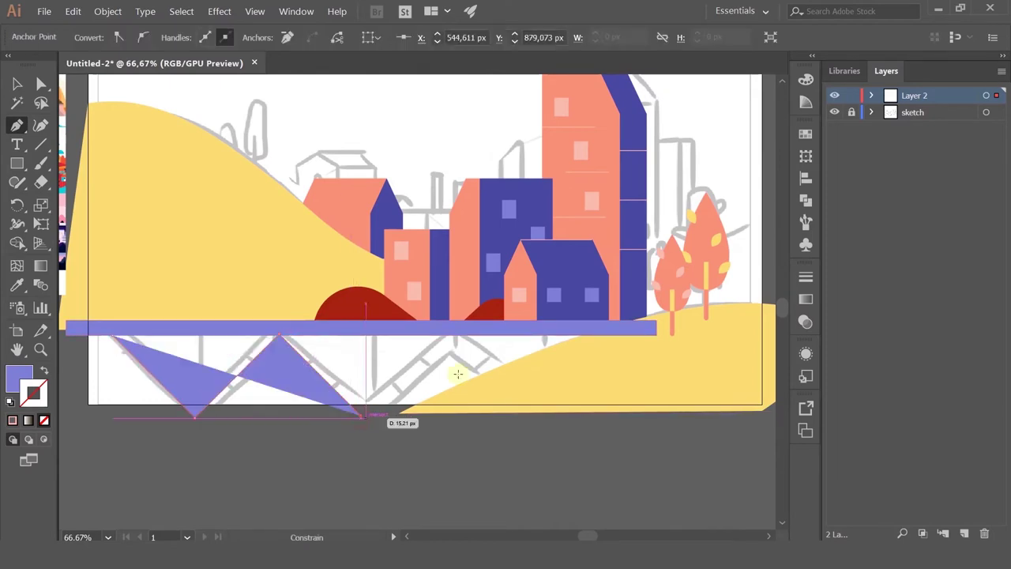
{"action": "left_click", "coordinate": [439, 337]}
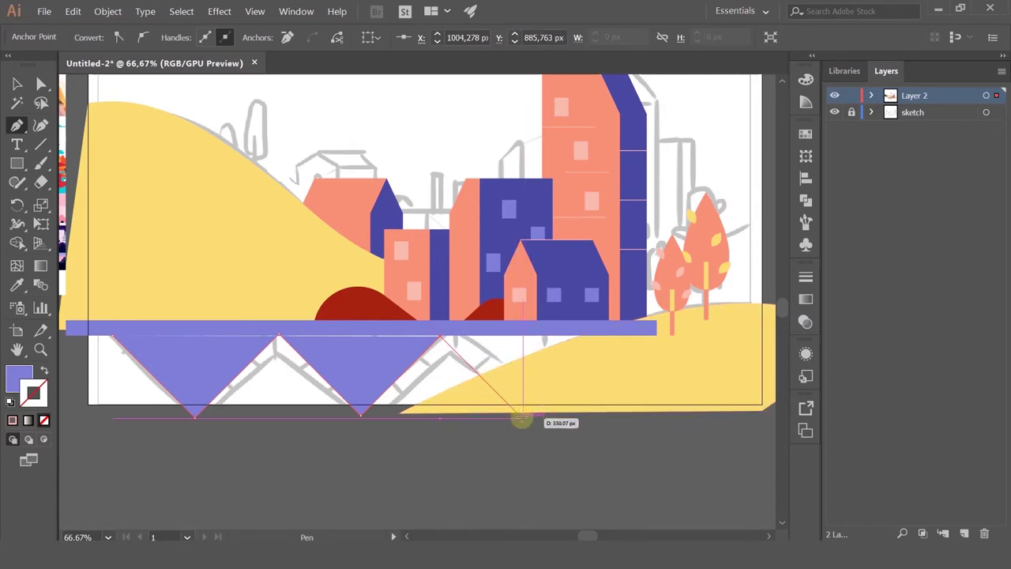
{"action": "left_click", "coordinate": [522, 417]}
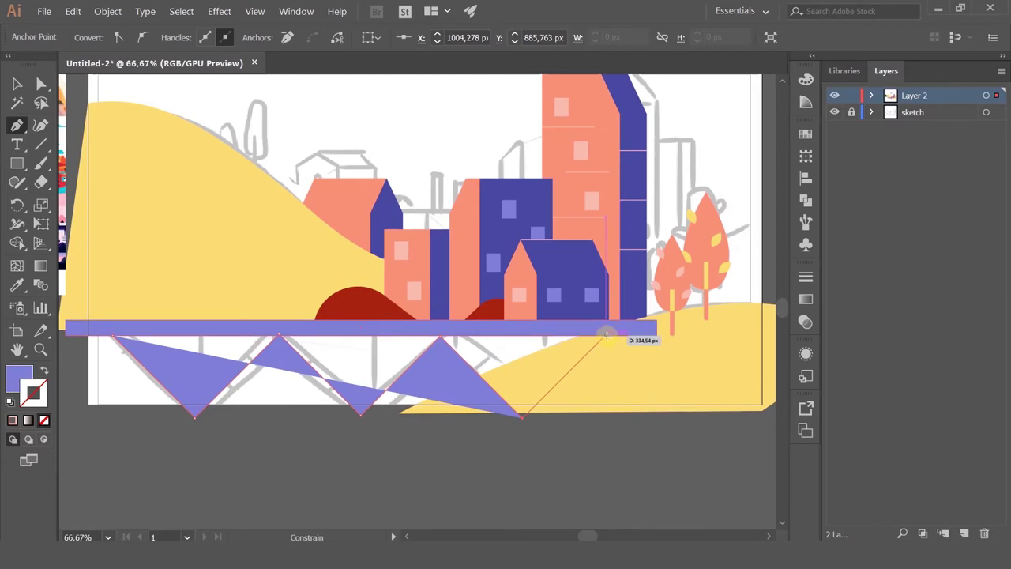
{"action": "left_click", "coordinate": [607, 336]}
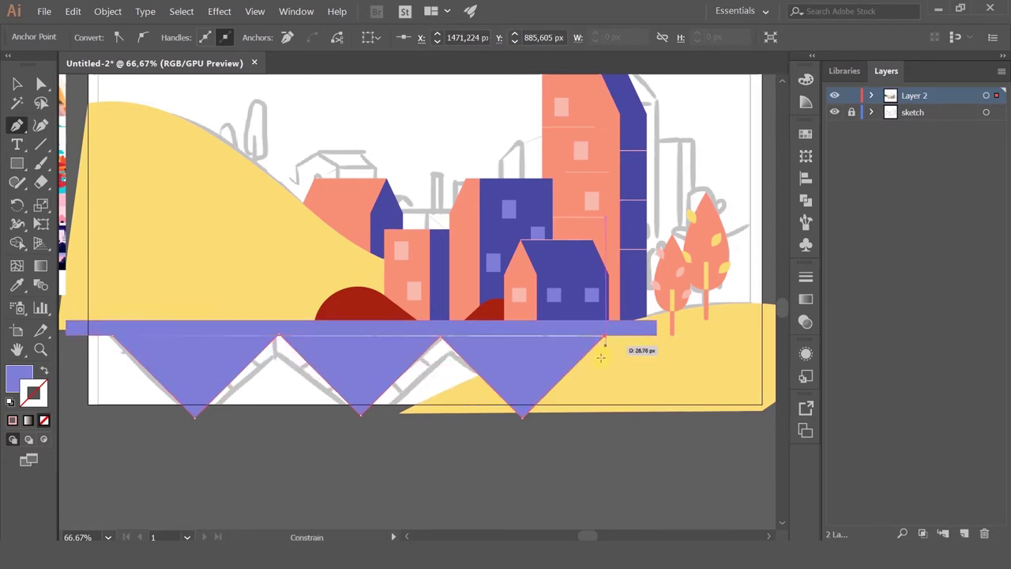
{"action": "key", "text": "ctrl+z"}
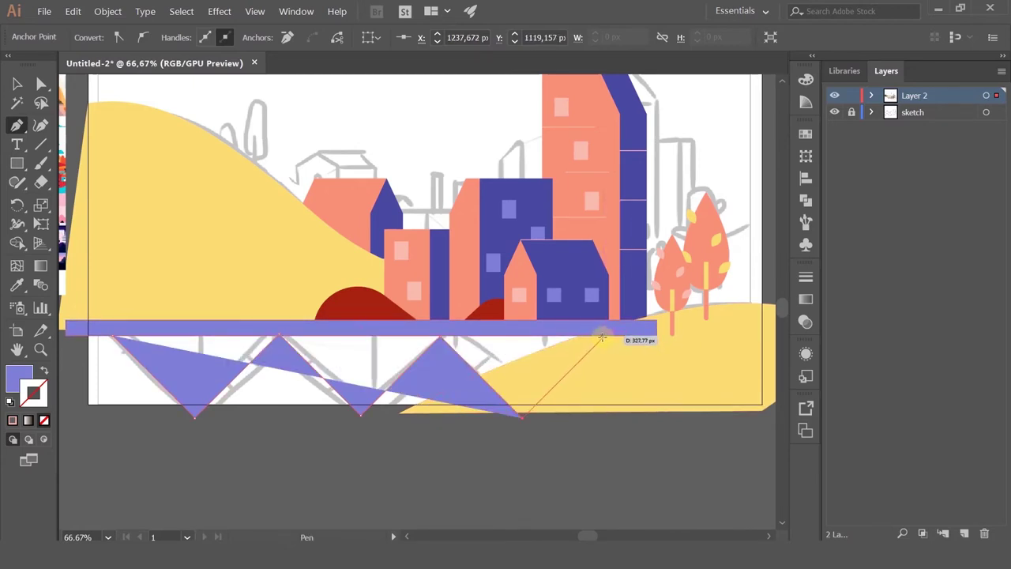
{"action": "left_click", "coordinate": [604, 336]}
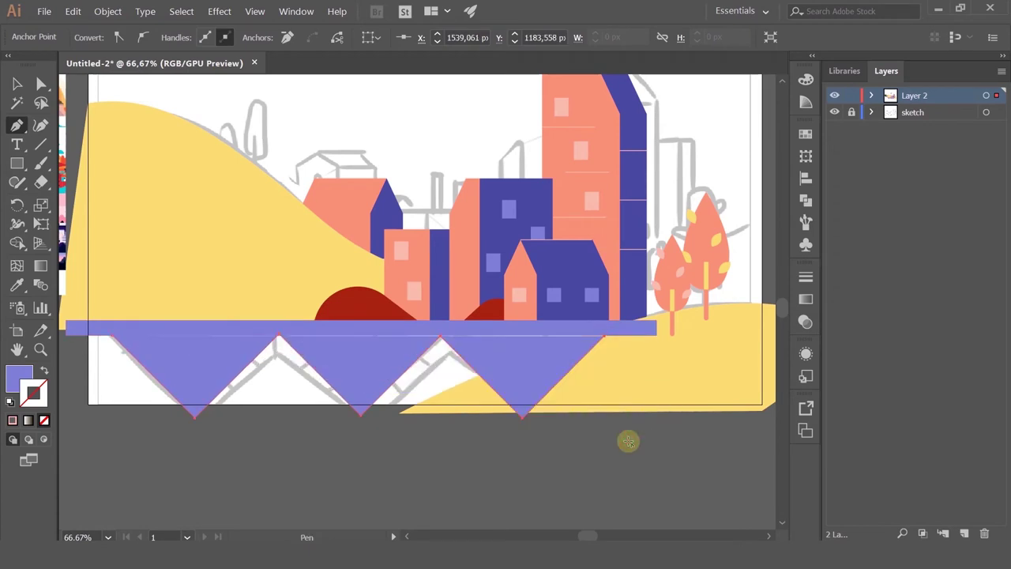
Swap the zigzag's purple fill to its stroke, leaving no fill, and set the stroke weight to 2 pt
{"action": "left_click", "coordinate": [44, 373]}
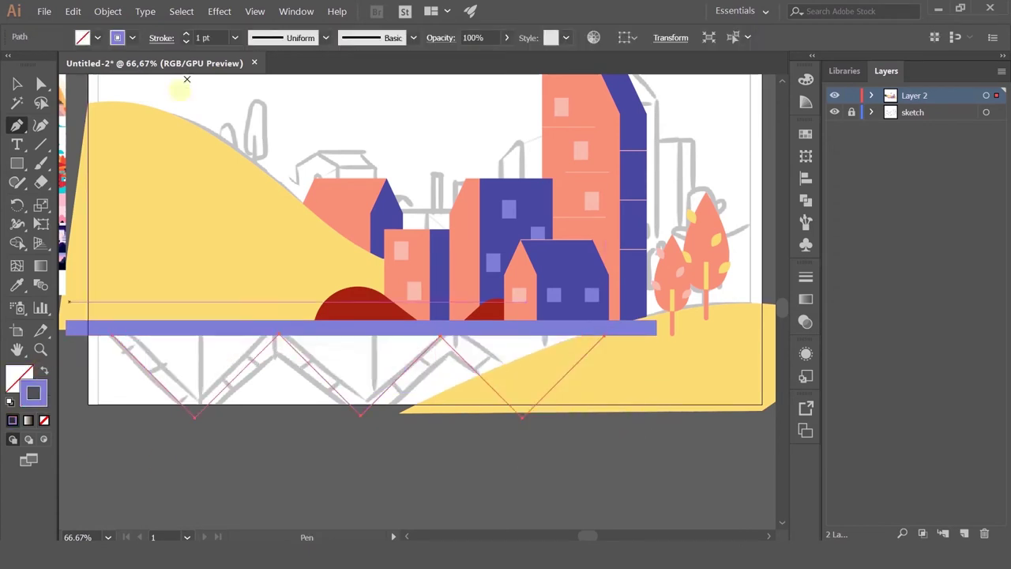
{"action": "scroll", "coordinate": [213, 32], "scroll_direction": "up", "scroll_amount": 2}
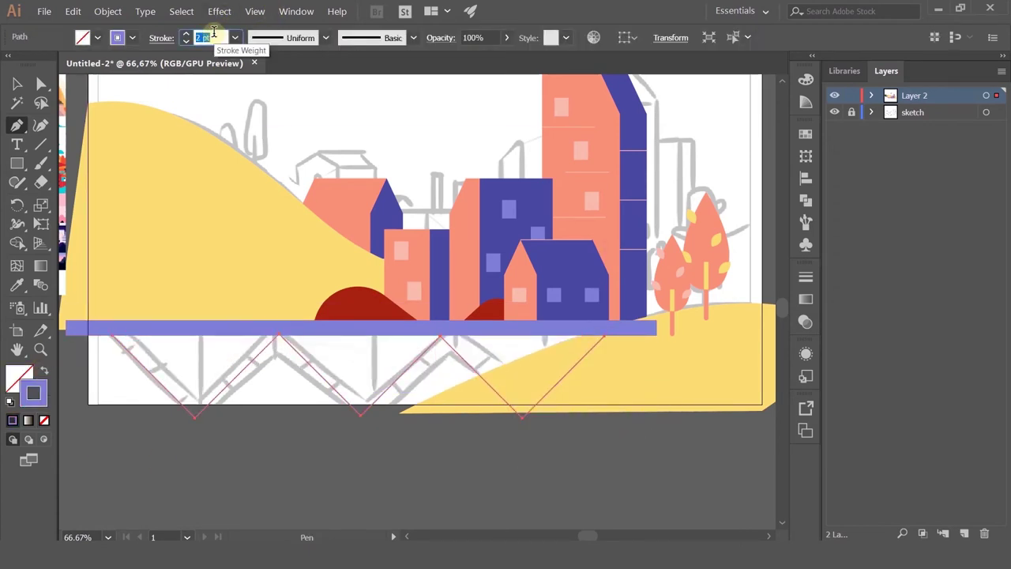
{"action": "left_click", "coordinate": [17, 84]}
{"action": "left_click", "coordinate": [259, 436]}
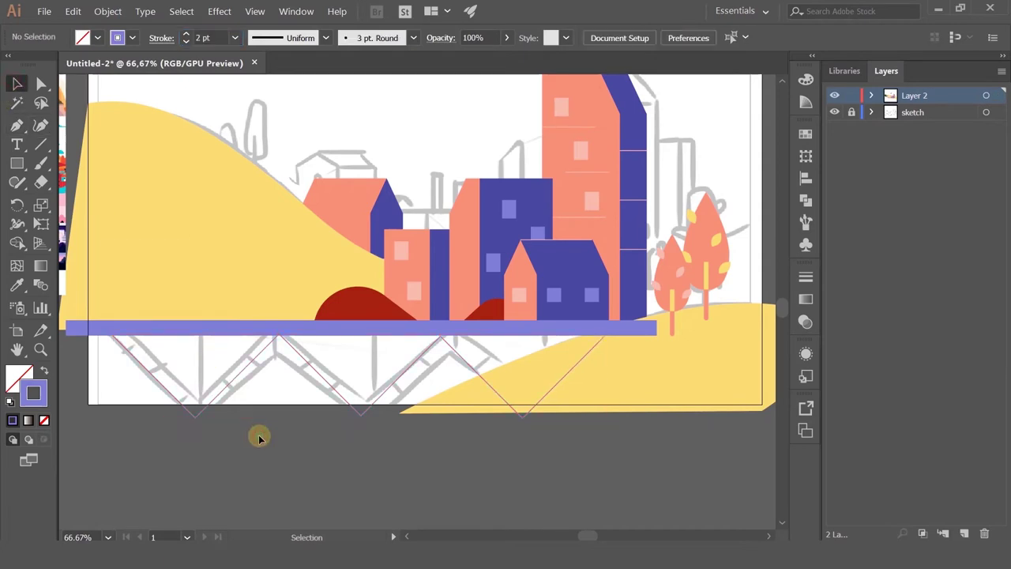
Thicken the zigzag truss's stroke to 38 pt and stretch its upper left end toward the left end of the deck
{"action": "left_click", "coordinate": [245, 367]}
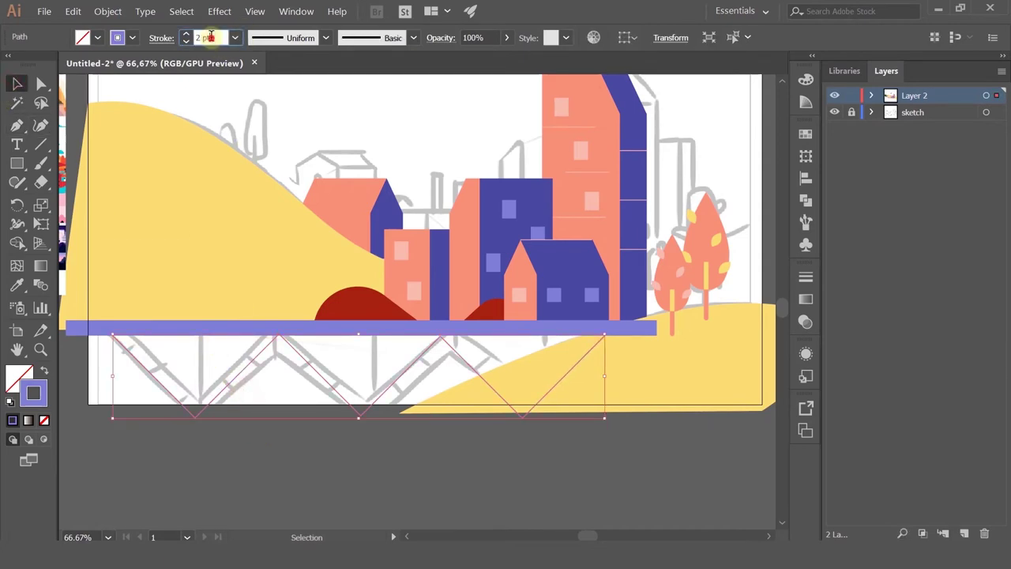
{"action": "scroll", "coordinate": [211, 37], "scroll_direction": "up", "scroll_amount": 20}
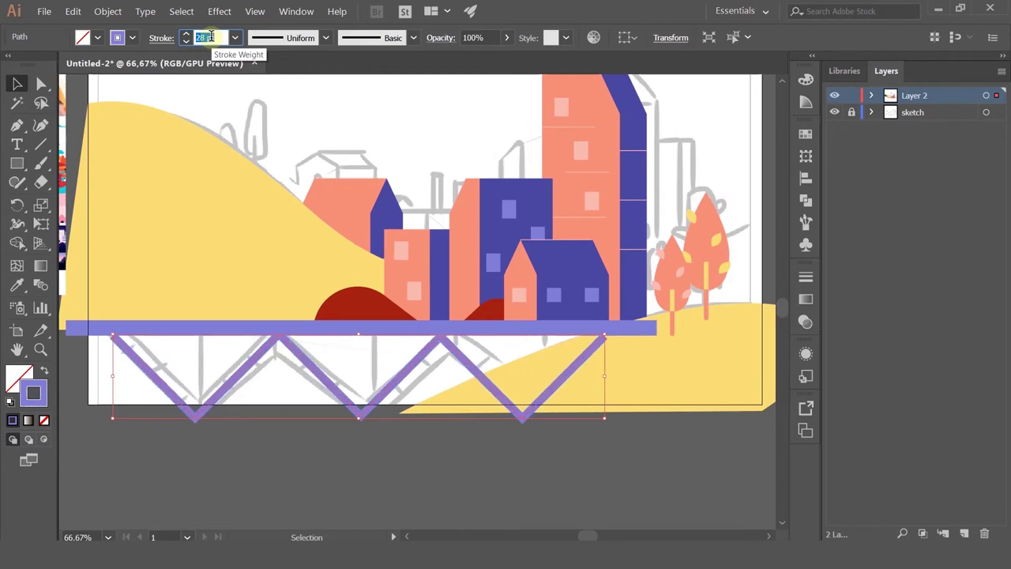
{"action": "key", "text": "Up"}
{"action": "key", "text": "Up"}
{"action": "key", "text": "Up"}
{"action": "key", "text": "Up"}
{"action": "key", "text": "Up"}
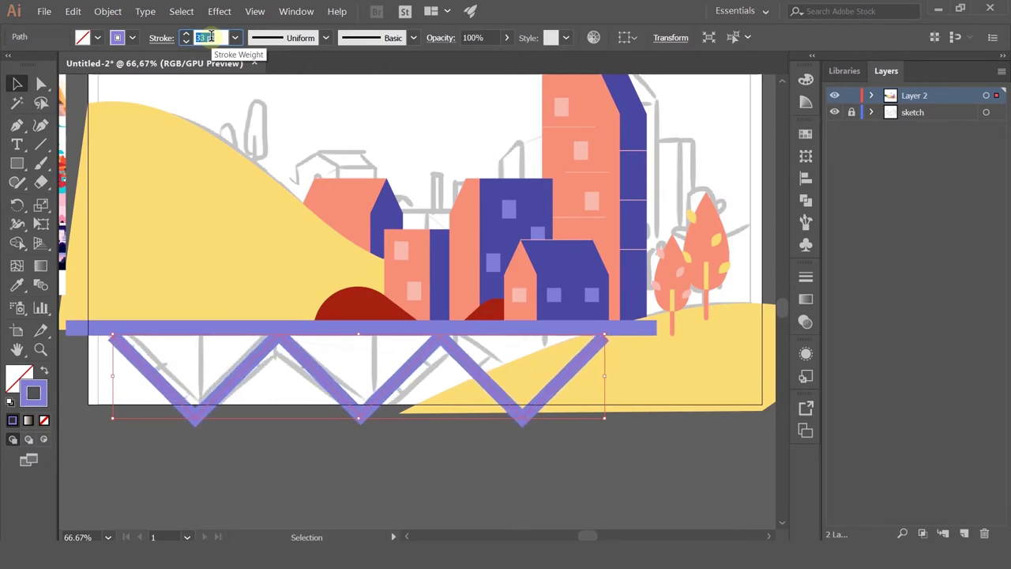
{"action": "left_click_drag", "start_coordinate": [112, 335], "coordinate": [81, 328]}
{"action": "left_click", "coordinate": [380, 457]}
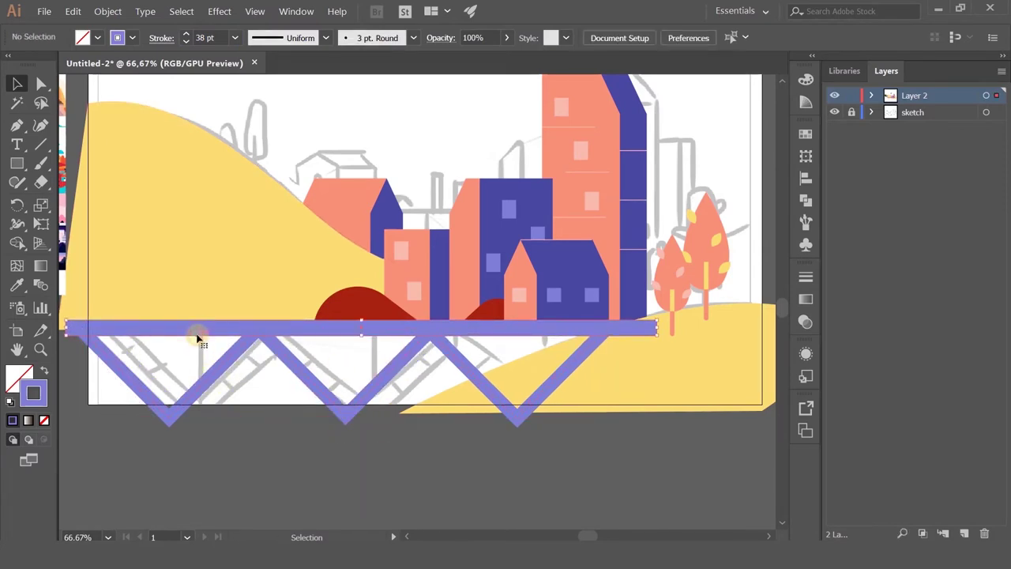
Replace the deck rectangle with a straight line about 1739 px long across the truss, matching the zigzag's purple 38 pt stroke
{"action": "left_click", "coordinate": [197, 338]}
{"action": "key", "text": "Delete"}
{"action": "left_click", "coordinate": [17, 126]}
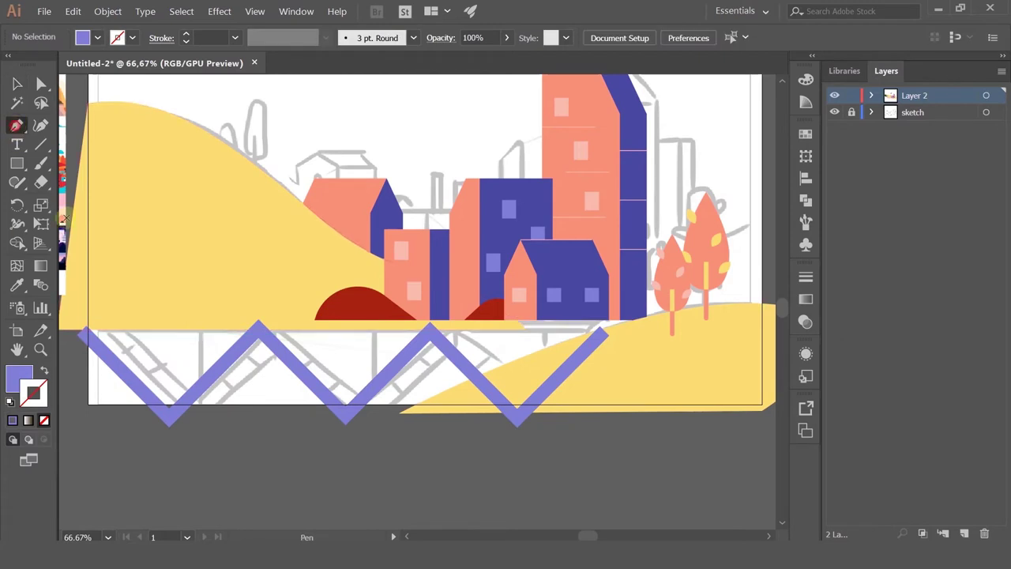
{"action": "left_click", "coordinate": [73, 330]}
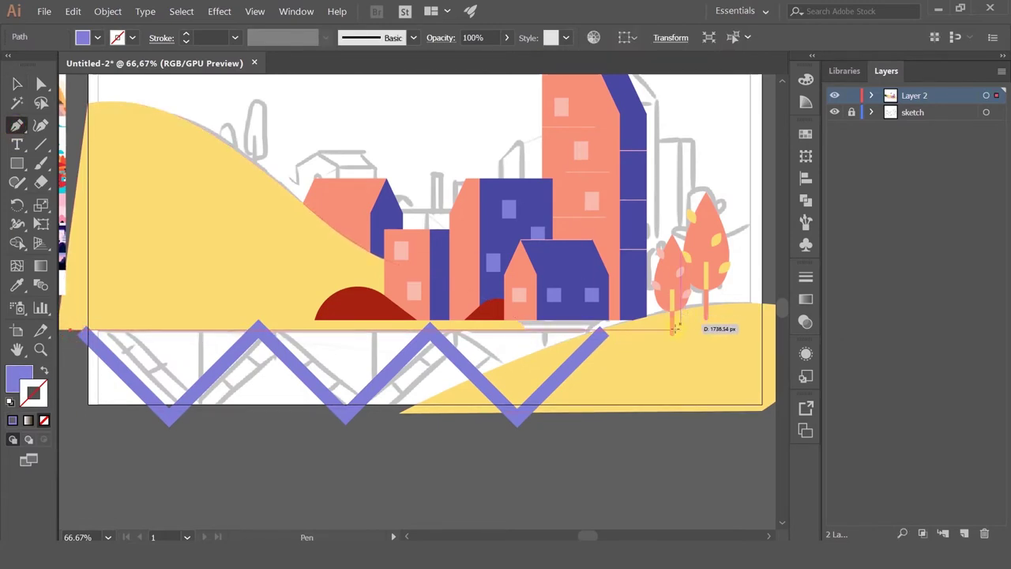
{"action": "left_click", "coordinate": [676, 330]}
{"action": "left_click", "coordinate": [655, 377]}
{"action": "key", "text": "ctrl+z"}
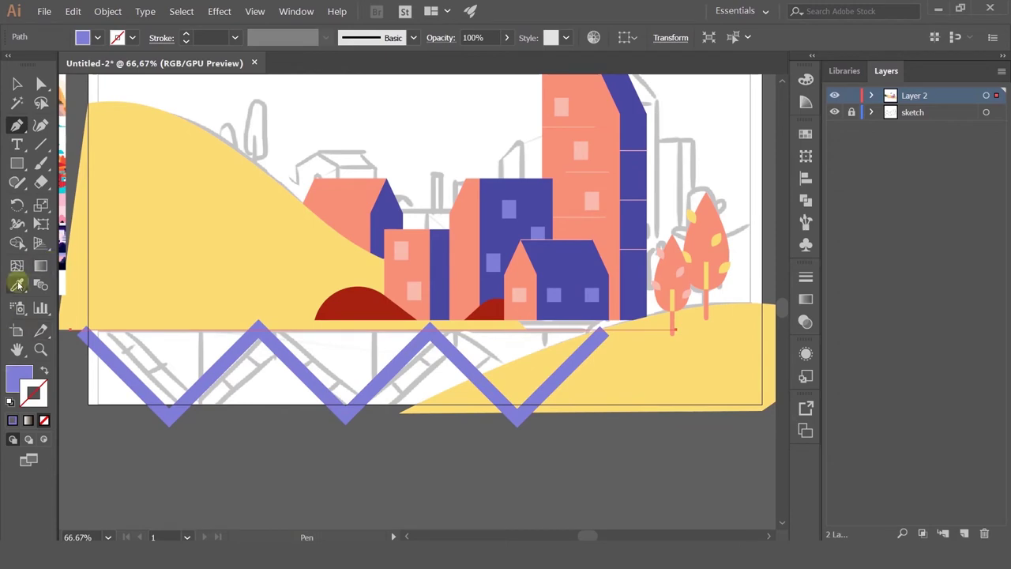
{"action": "left_click", "coordinate": [17, 284]}
{"action": "left_click", "coordinate": [122, 371]}
Give the zigzag truss a round cap and round corners, and raise the deck line slightly to meet the building bases
{"action": "left_click", "coordinate": [16, 84]}
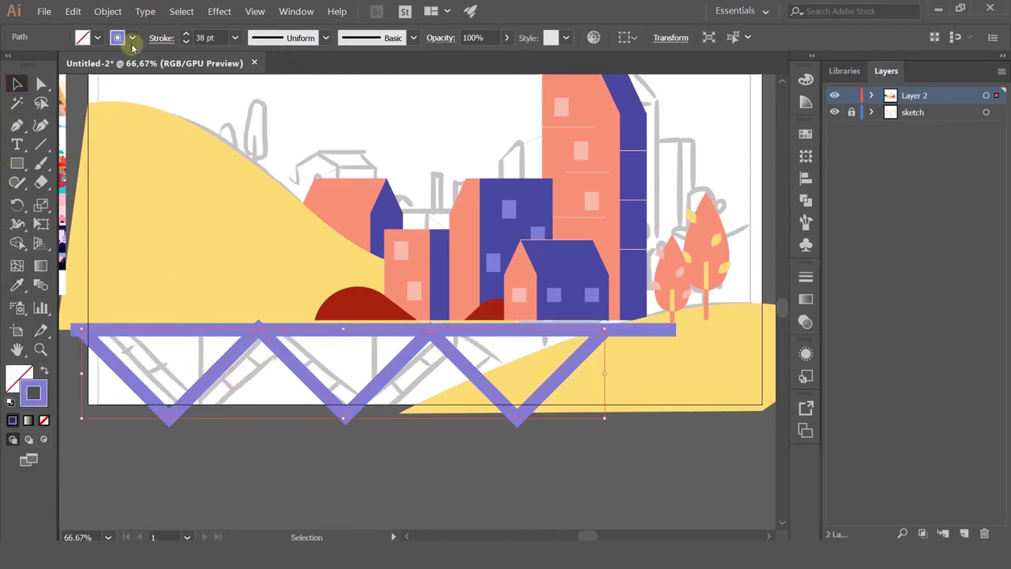
{"action": "left_click", "coordinate": [157, 41]}
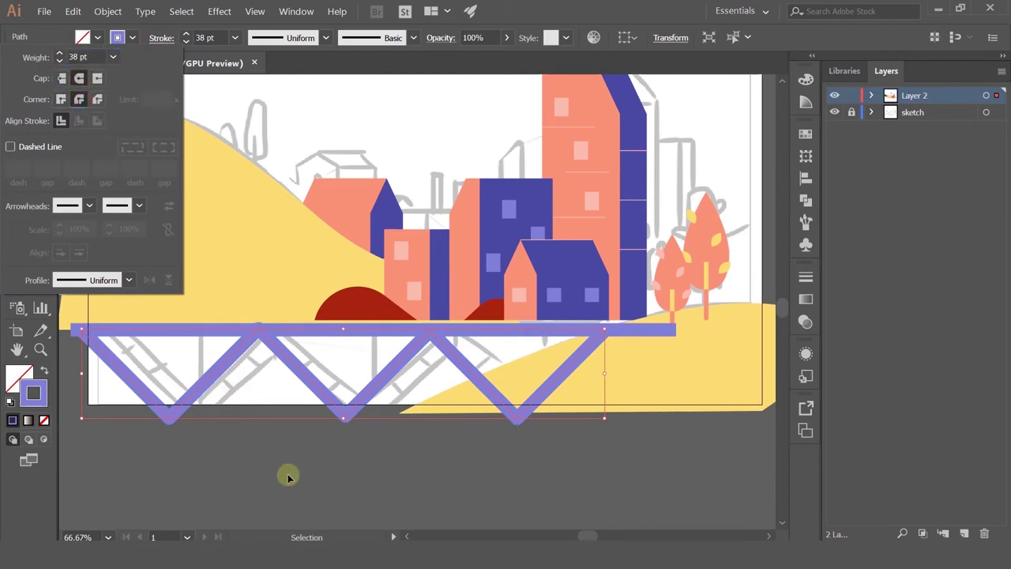
{"action": "left_click", "coordinate": [354, 326]}
{"action": "left_click_drag", "start_coordinate": [642, 332], "coordinate": [638, 323]}
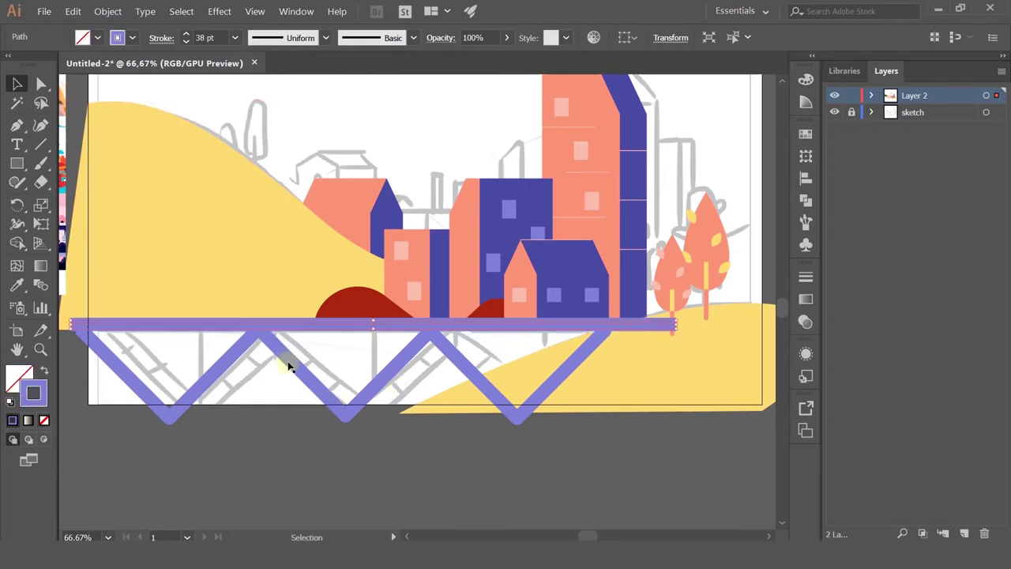
Select the right yellow mound together with the coral tree parts on it and bring them in front of the bridge
{"action": "scroll", "coordinate": [280, 408], "scroll_direction": "down", "scroll_amount": 3}
{"action": "scroll", "coordinate": [280, 408], "scroll_direction": "up", "scroll_amount": 3}
{"action": "left_click_drag", "start_coordinate": [245, 390], "coordinate": [182, 376]}
{"action": "left_click", "coordinate": [668, 339]}
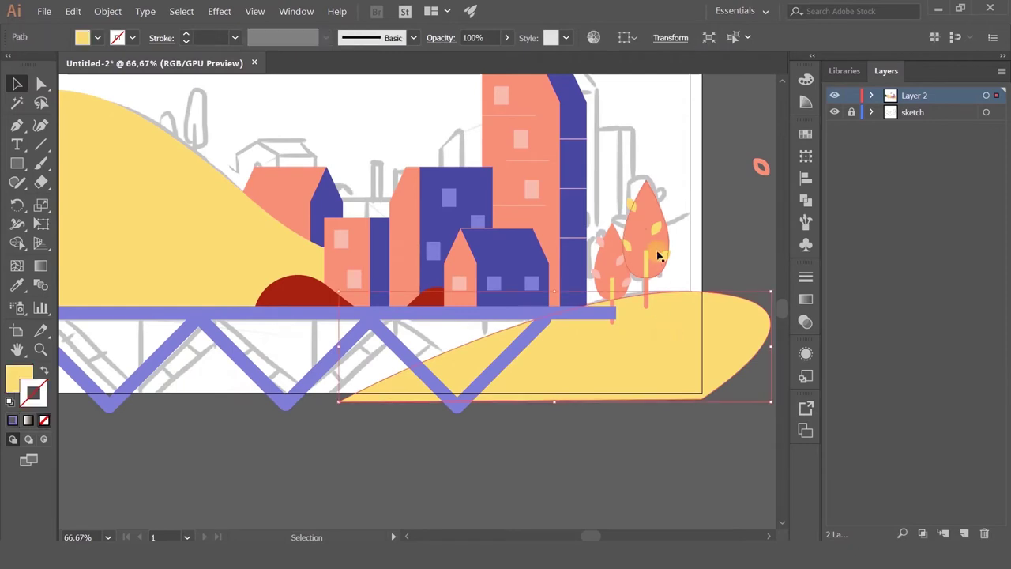
{"action": "left_click", "coordinate": [607, 262]}
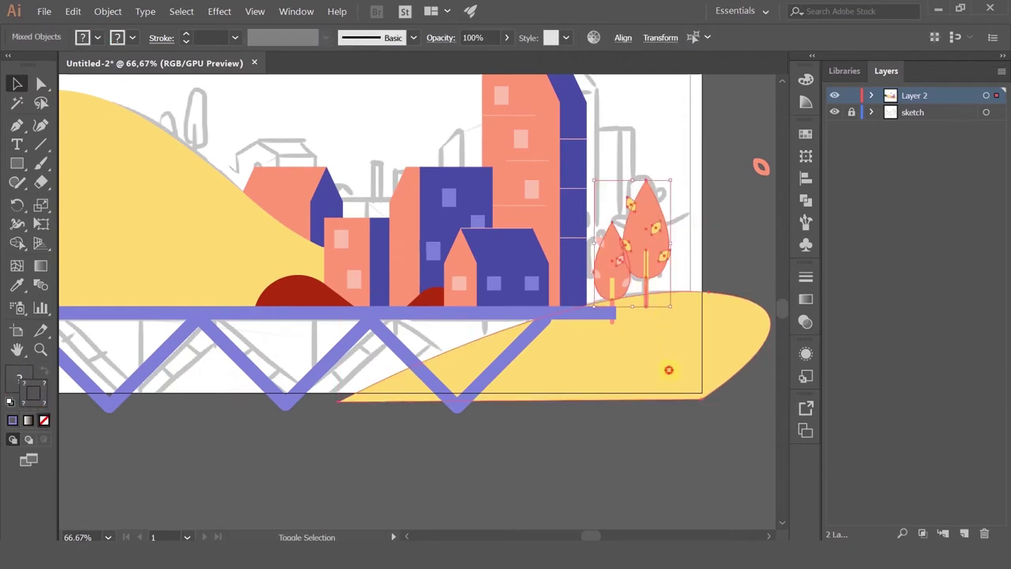
{"action": "left_click", "coordinate": [669, 370], "text": "shift"}
{"action": "key", "text": "ctrl+shift+bracketright"}
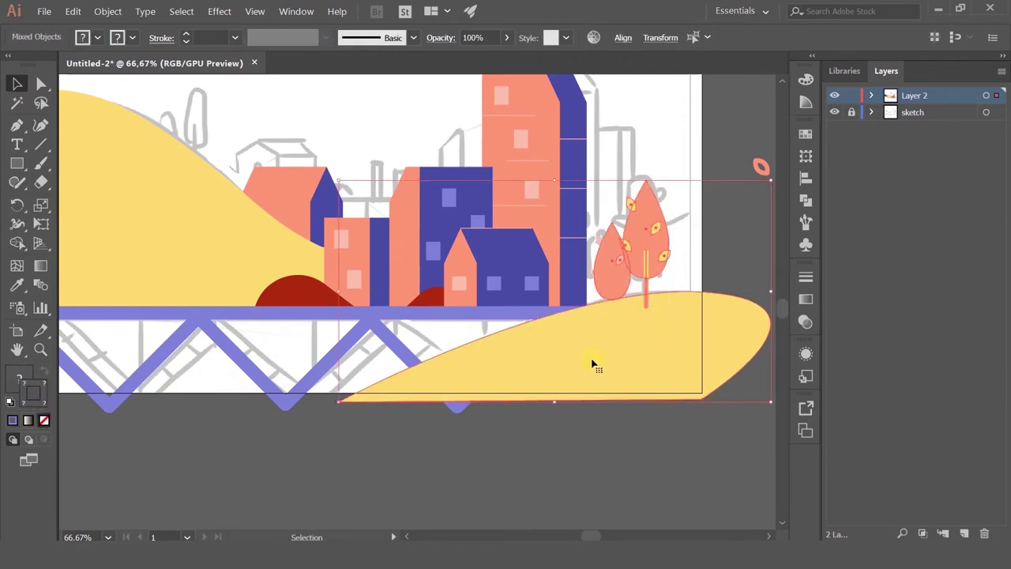
Hide the sketch layer and deselect everything to check the artwork on its own
{"action": "key", "text": "space"}
{"action": "left_click_drag", "start_coordinate": [386, 298], "coordinate": [495, 340]}
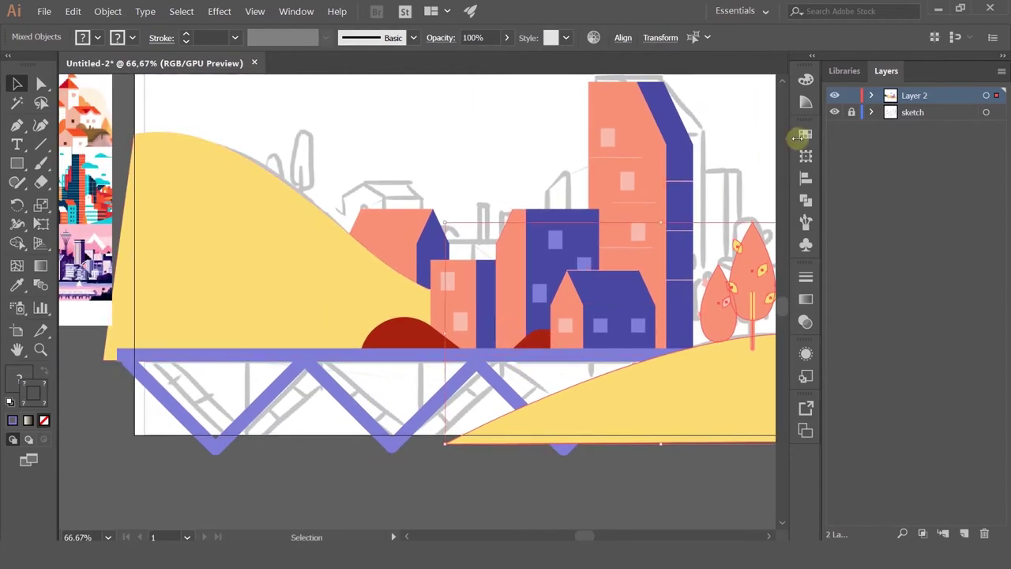
{"action": "left_click", "coordinate": [834, 113]}
{"action": "key", "text": "space"}
{"action": "mouse_move", "coordinate": [543, 227]}
{"action": "left_mouse_down"}
{"action": "mouse_move", "coordinate": [440, 267]}
{"action": "mouse_move", "coordinate": [439, 255]}
{"action": "left_mouse_up"}
{"action": "scroll", "coordinate": [585, 182], "scroll_direction": "down", "scroll_amount": 2}
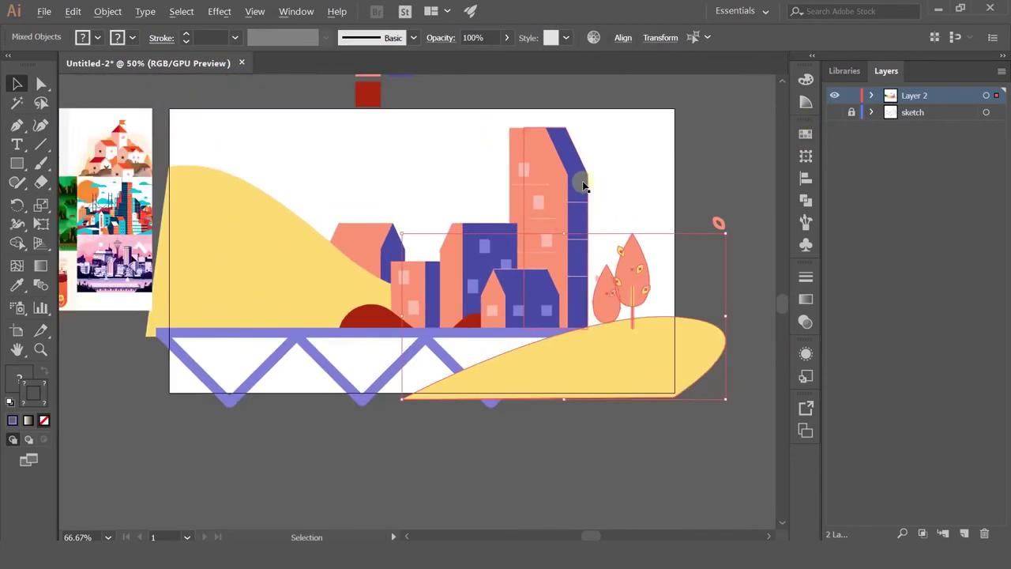
{"action": "left_click", "coordinate": [629, 166]}
{"action": "left_click", "coordinate": [629, 165]}
Draw a long rectangle on the bridge deck below the hill and fill it with the buildings' dark blue
{"action": "key", "text": "ctrl+plus"}
{"action": "key", "text": "ctrl+plus"}
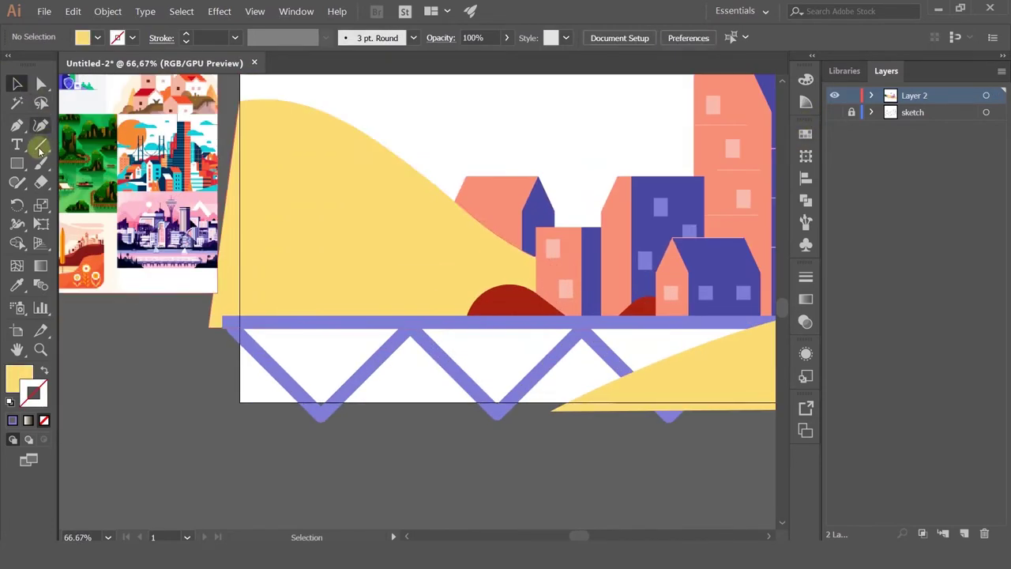
{"action": "left_click", "coordinate": [17, 164]}
{"action": "left_click_drag", "start_coordinate": [223, 276], "coordinate": [459, 316]}
{"action": "left_click", "coordinate": [16, 285]}
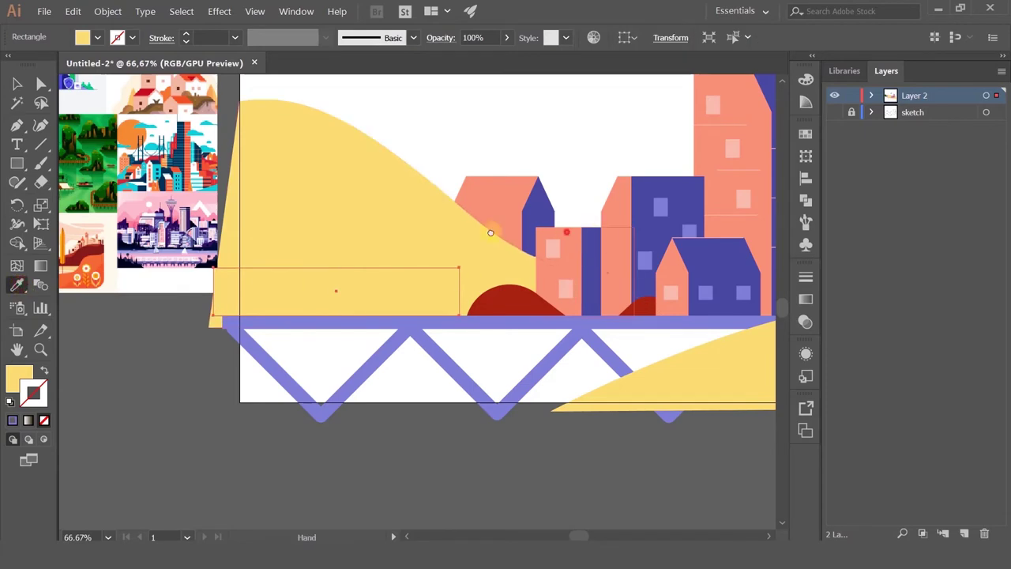
{"action": "scroll", "coordinate": [490, 233], "scroll_direction": "right", "scroll_amount": 3}
{"action": "left_click", "coordinate": [486, 246]}
{"action": "left_click", "coordinate": [16, 85]}
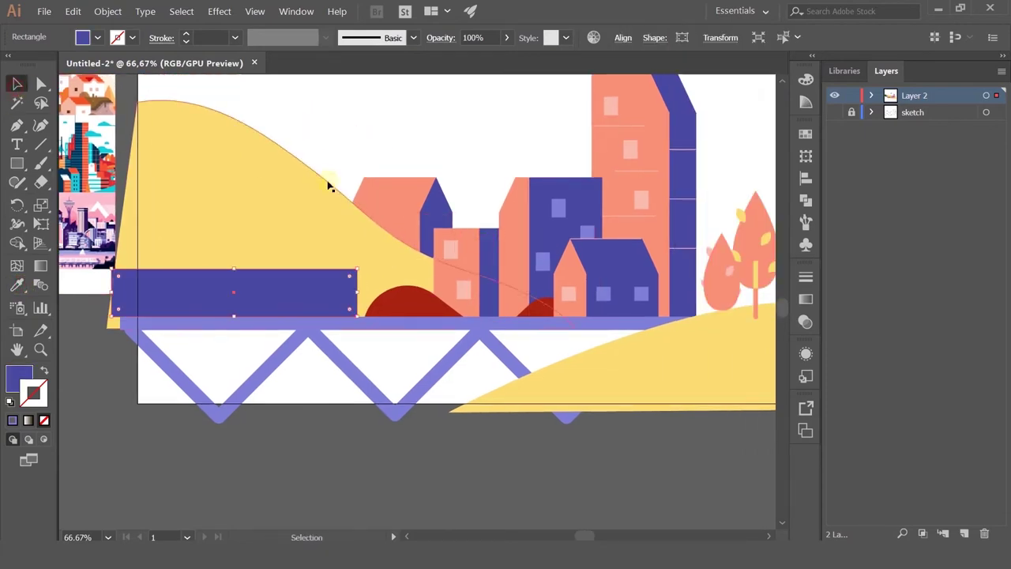
Shorten the dark-blue rectangle into a front train car, then place a copy behind it and lengthen that copy, leaving a narrow gap
{"action": "scroll", "coordinate": [331, 184], "scroll_direction": "down", "scroll_amount": 2}
{"action": "scroll", "coordinate": [366, 195], "scroll_direction": "up", "scroll_amount": 3}
{"action": "left_click_drag", "start_coordinate": [320, 249], "coordinate": [453, 266]}
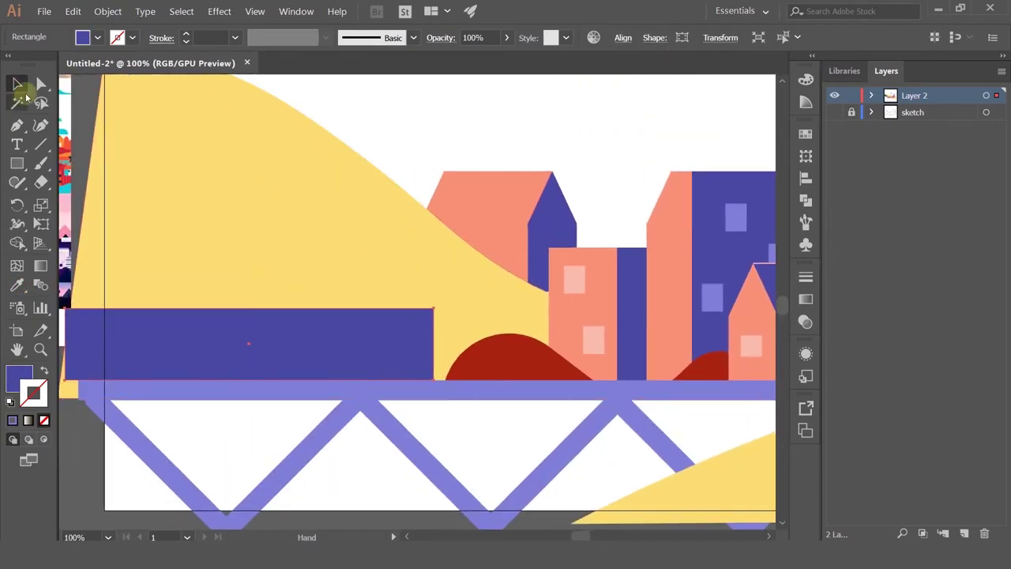
{"action": "left_click", "coordinate": [41, 84]}
{"action": "left_click", "coordinate": [16, 82]}
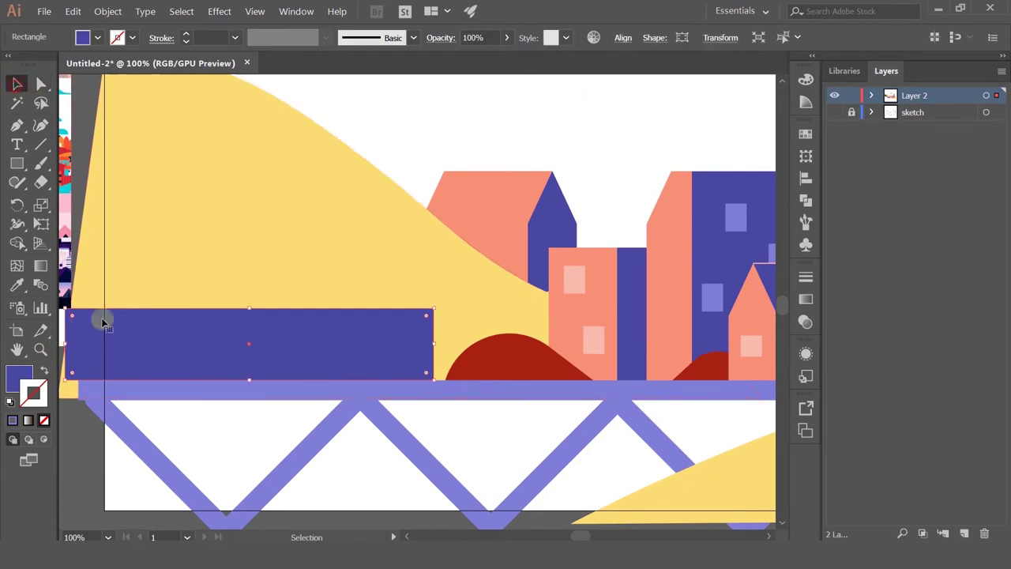
{"action": "left_click_drag", "start_coordinate": [64, 341], "coordinate": [288, 343]}
{"action": "left_click_drag", "start_coordinate": [326, 341], "coordinate": [325, 341]}
{"action": "left_click_drag", "start_coordinate": [392, 334], "coordinate": [269, 333]}
{"action": "left_click_drag", "start_coordinate": [207, 344], "coordinate": [72, 343]}
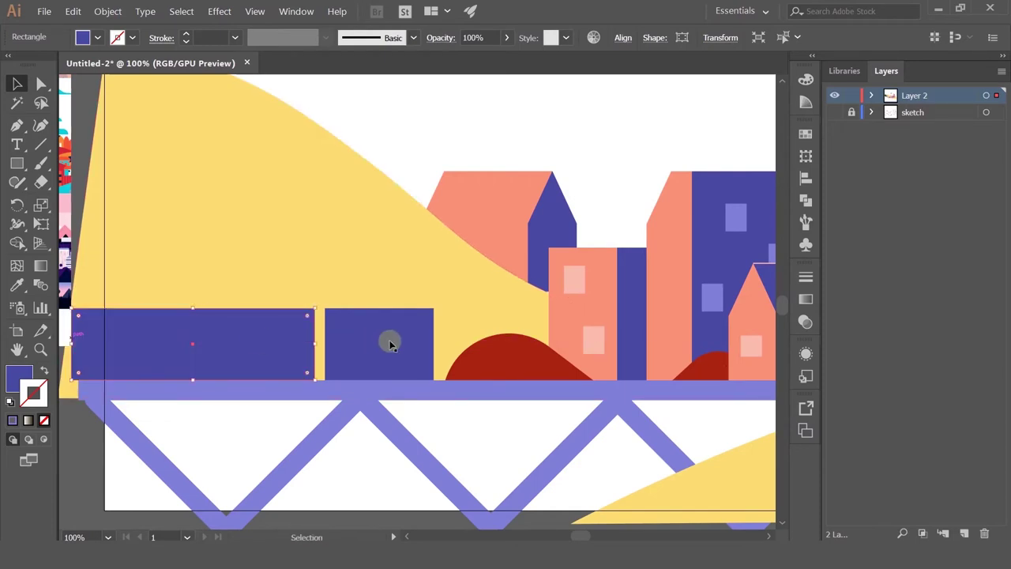
Round the front car's upper front corner into a nose and shift the car forward along the deck
{"action": "left_click", "coordinate": [389, 342]}
{"action": "left_click_drag", "start_coordinate": [394, 339], "coordinate": [443, 348]}
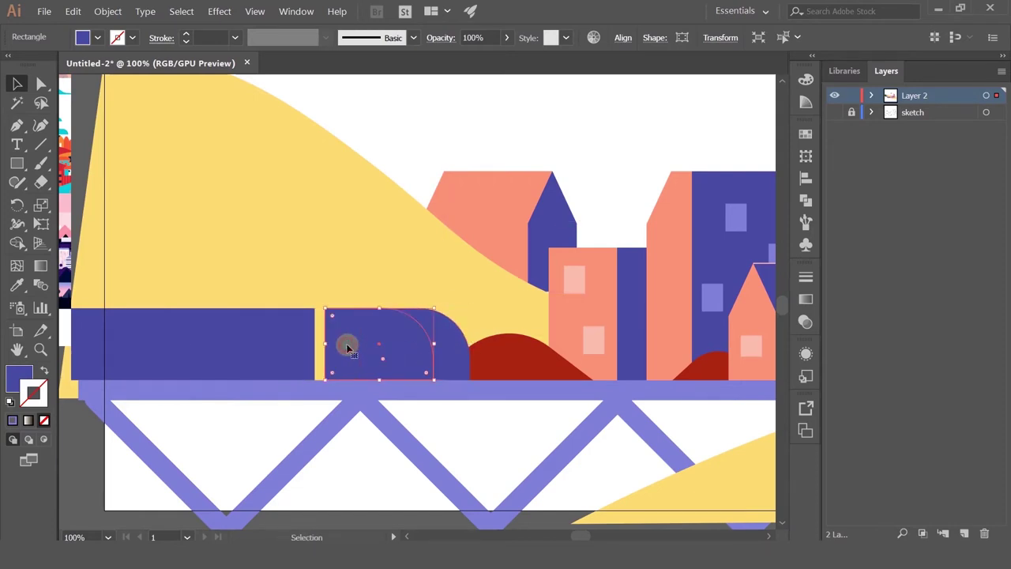
{"action": "key", "text": "ctrl+shift+]"}
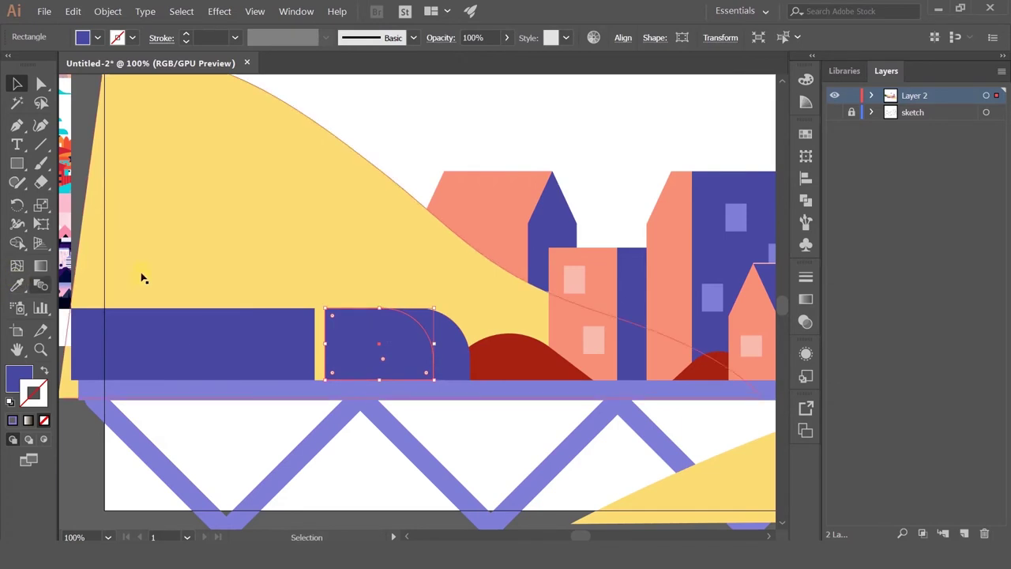
{"action": "left_click", "coordinate": [17, 288]}
{"action": "left_click", "coordinate": [492, 228]}
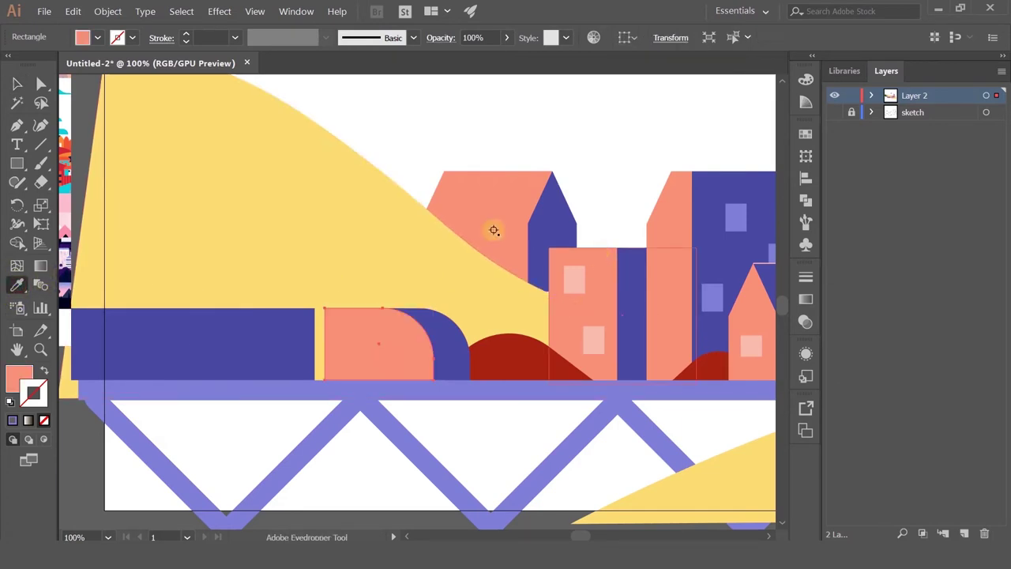
{"action": "left_click", "coordinate": [17, 83]}
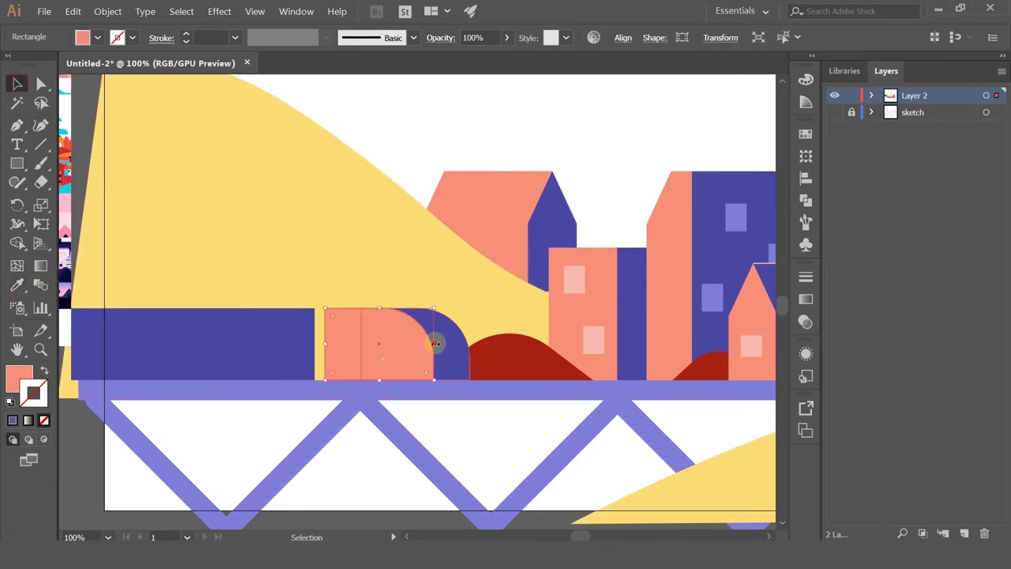
{"action": "left_click_drag", "start_coordinate": [434, 344], "coordinate": [409, 348]}
{"action": "left_click_drag", "start_coordinate": [268, 347], "coordinate": [206, 348]}
{"action": "key", "text": "ctrl+z"}
{"action": "key", "text": "ctrl+z"}
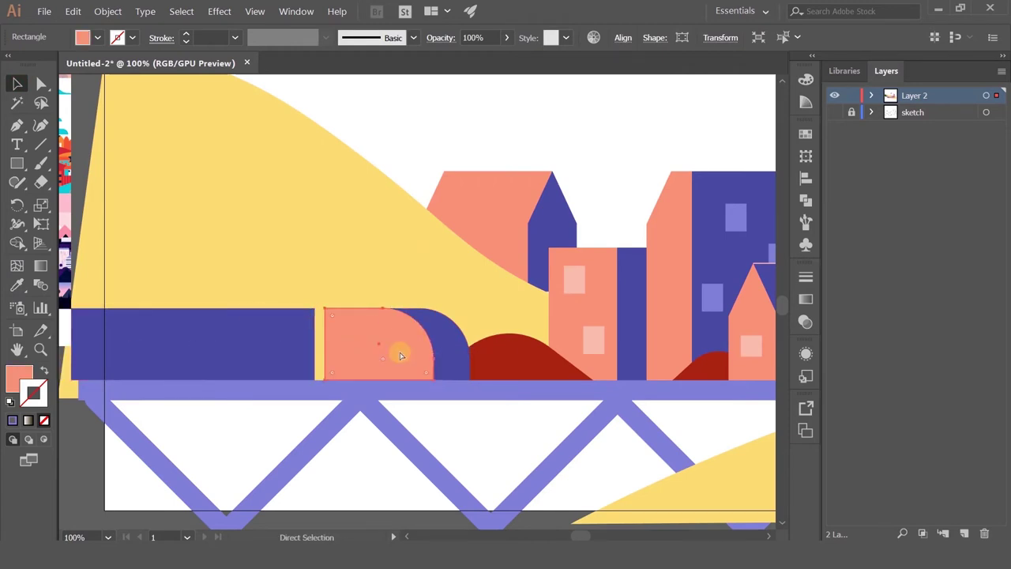
{"action": "key", "text": "ctrl+z"}
{"action": "key", "text": "ctrl+z"}
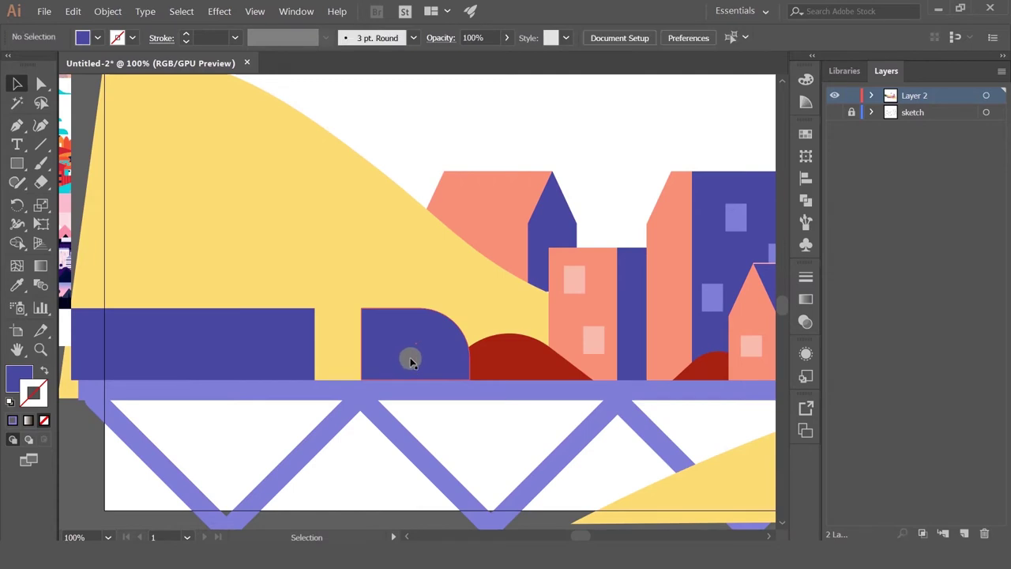
Extend the rounded front car backwards to restore the narrow gap to the rear car
{"action": "left_click", "coordinate": [368, 348]}
{"action": "left_click_drag", "start_coordinate": [359, 343], "coordinate": [325, 343]}
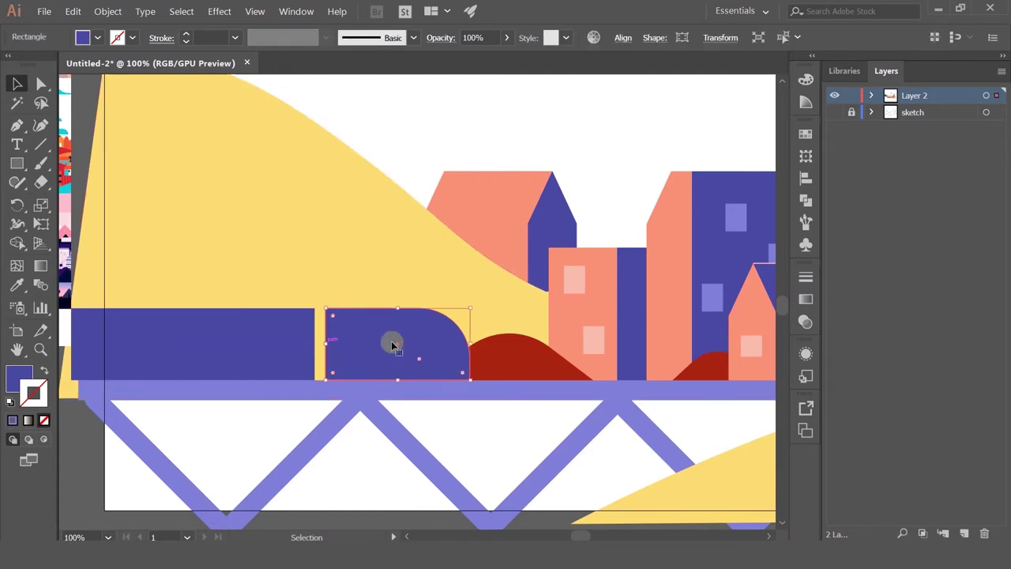
Place a copy of both train cars offset towards the rear and fill the copies with the buildings' coral
{"action": "left_click_drag", "start_coordinate": [408, 345], "coordinate": [386, 344]}
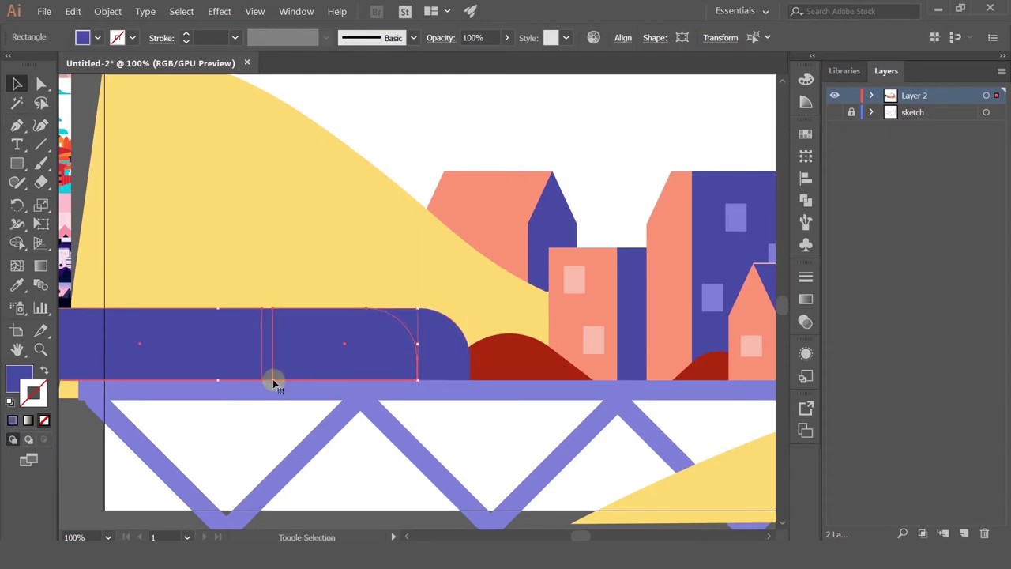
{"action": "left_click", "coordinate": [17, 286]}
{"action": "left_click", "coordinate": [481, 208]}
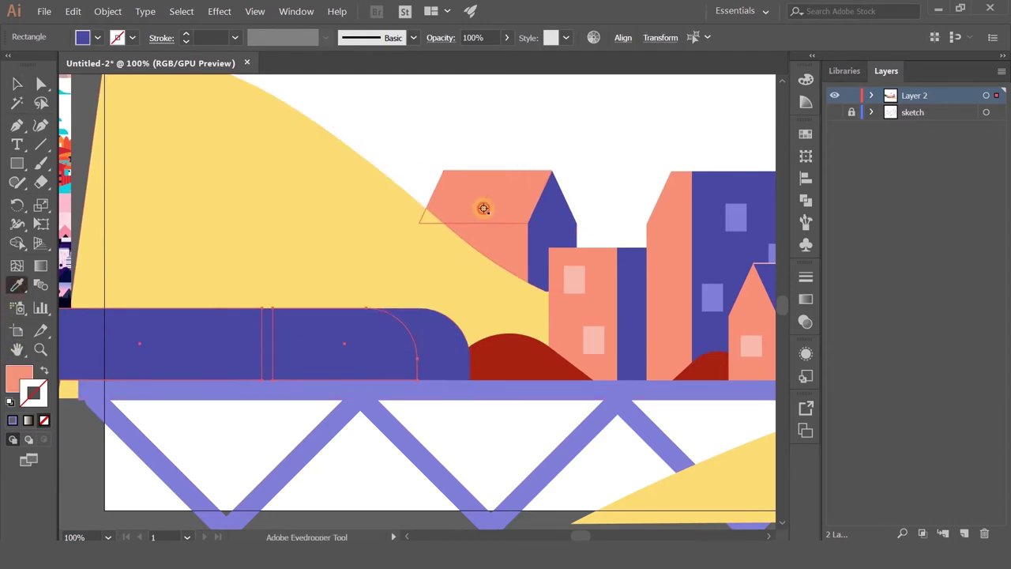
{"action": "left_click", "coordinate": [16, 79]}
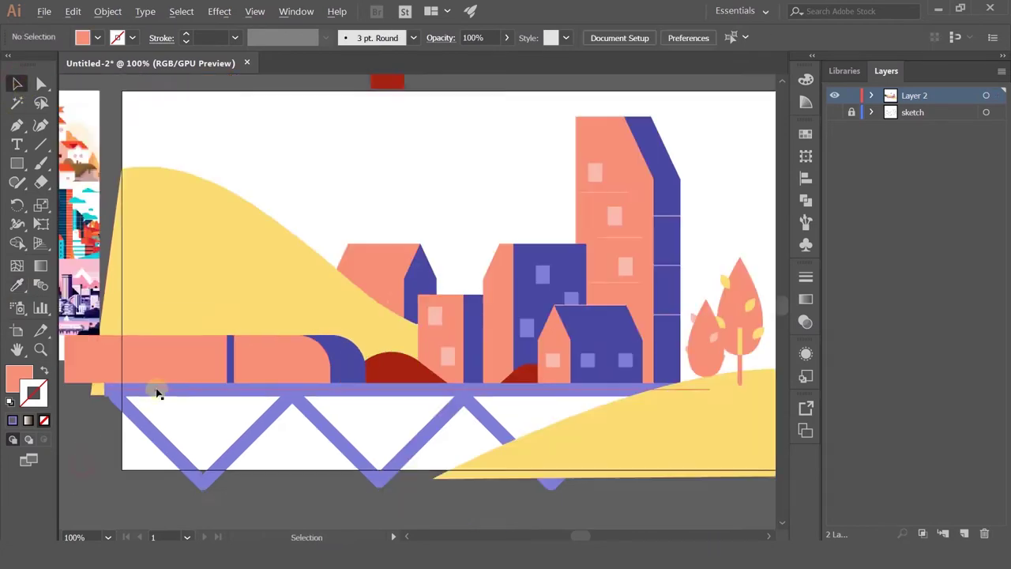
{"action": "scroll", "coordinate": [157, 393], "scroll_direction": "down", "scroll_amount": 3}
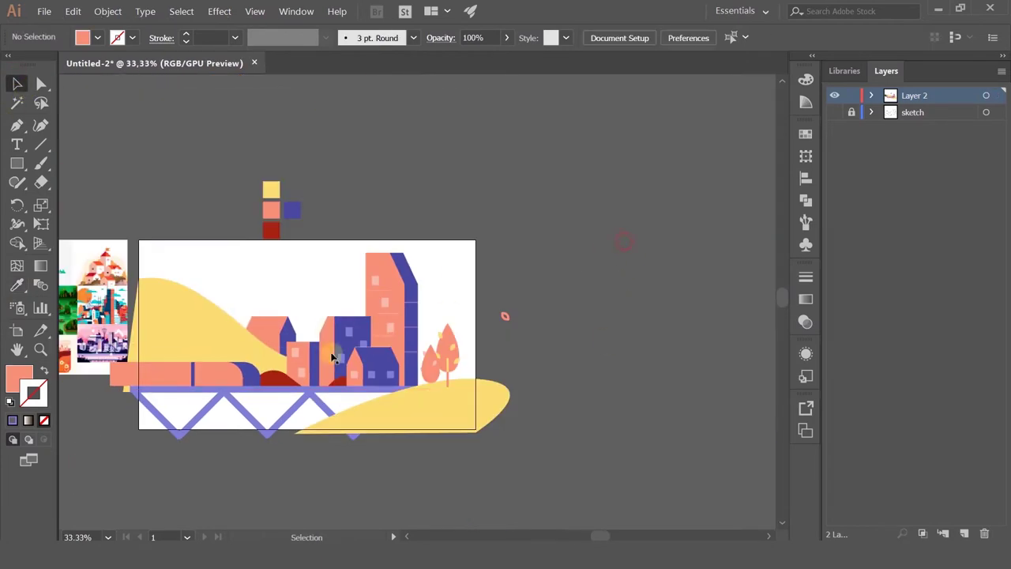
Try to reposition and shorten the coral copies over the dark-blue train cars
{"action": "scroll", "coordinate": [248, 381], "scroll_direction": "up", "scroll_amount": 3}
{"action": "left_click", "coordinate": [195, 337]}
{"action": "left_click_drag", "start_coordinate": [240, 329], "coordinate": [379, 327]}
{"action": "left_click", "coordinate": [199, 333], "text": "shift"}
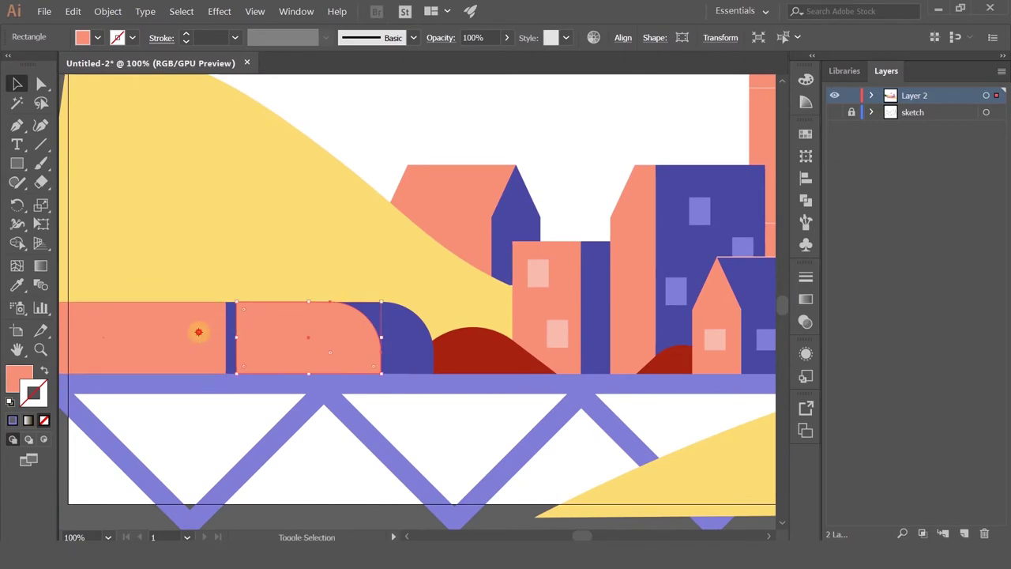
{"action": "key", "text": "a"}
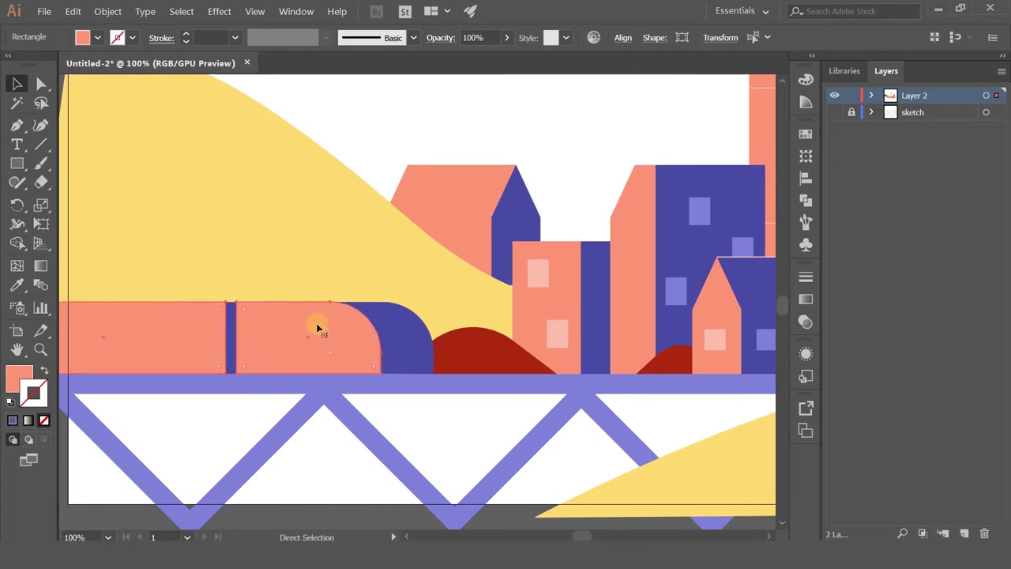
{"action": "left_click_drag", "start_coordinate": [181, 339], "coordinate": [289, 340]}
{"action": "left_click", "coordinate": [374, 137]}
{"action": "left_click", "coordinate": [247, 332]}
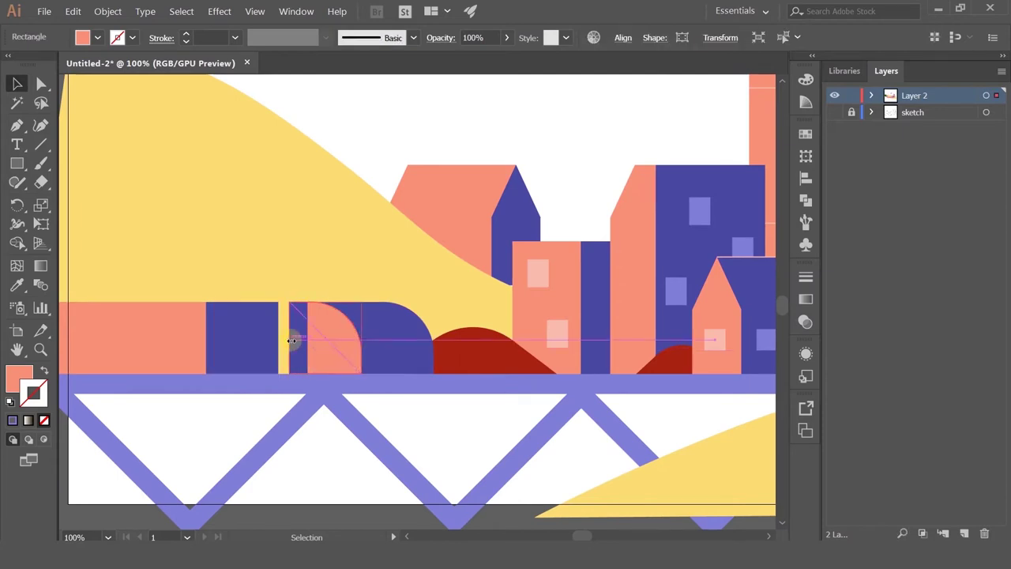
{"action": "scroll", "coordinate": [444, 142], "scroll_direction": "down", "scroll_amount": 2}
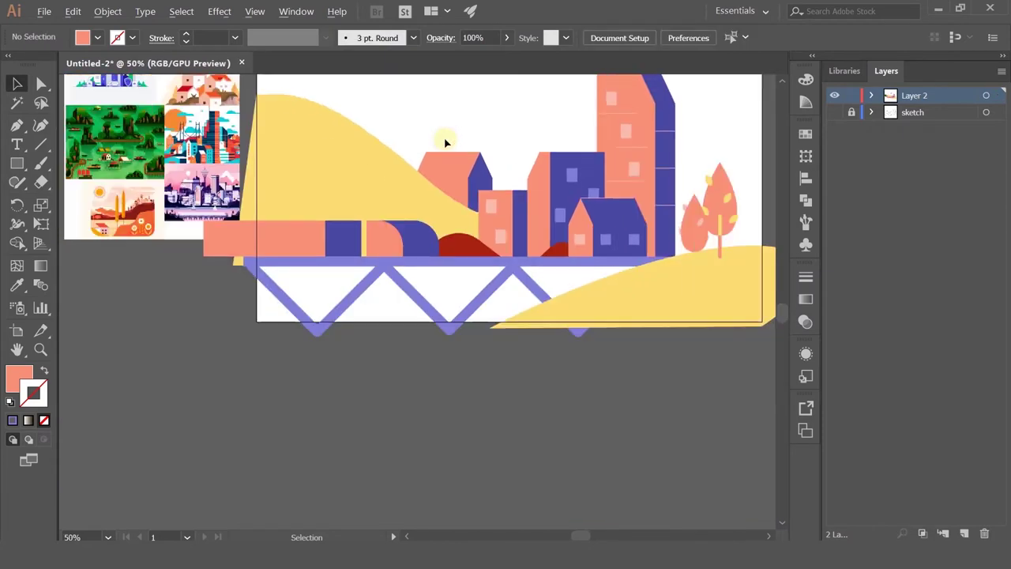
Undo the coral panel edits, the coral fill and the offset copies of the train cars
{"action": "scroll", "coordinate": [364, 250], "scroll_direction": "up", "scroll_amount": 2}
{"action": "key", "text": "ctrl+z"}
{"action": "key", "text": "ctrl+z"}
{"action": "key", "text": "ctrl+z"}
{"action": "key", "text": "ctrl+z"}
{"action": "left_click", "coordinate": [369, 249]}
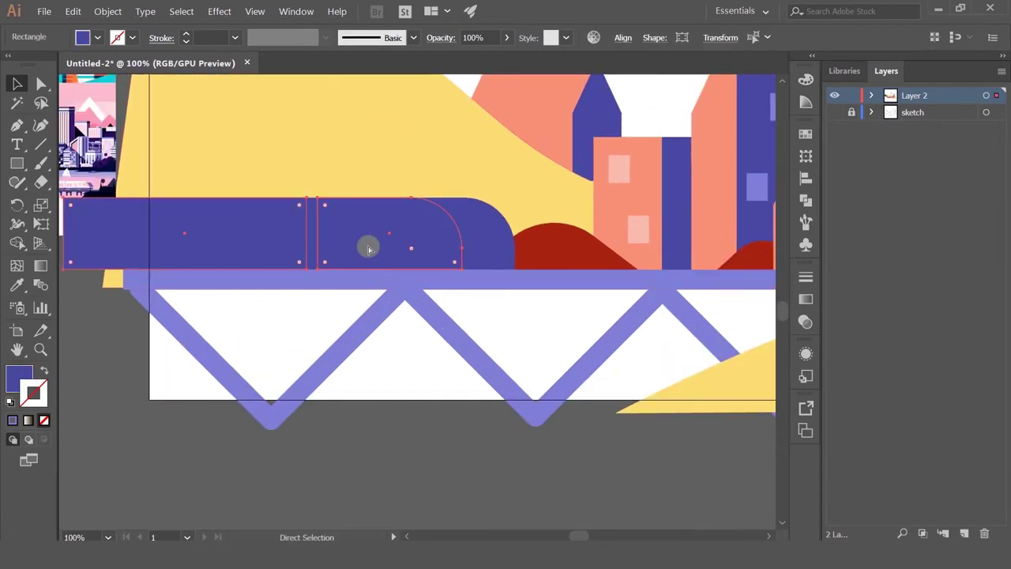
{"action": "key", "text": "ctrl+z"}
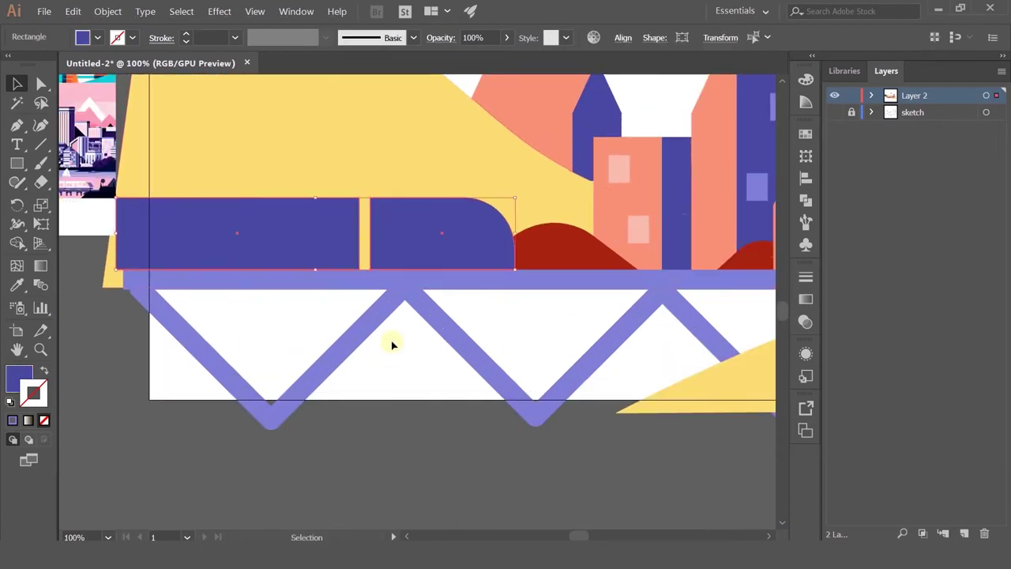
Copy both dark-blue train cars slightly towards the rear and fill the copies with the buildings' coral
{"action": "left_click_drag", "start_coordinate": [413, 240], "coordinate": [359, 240]}
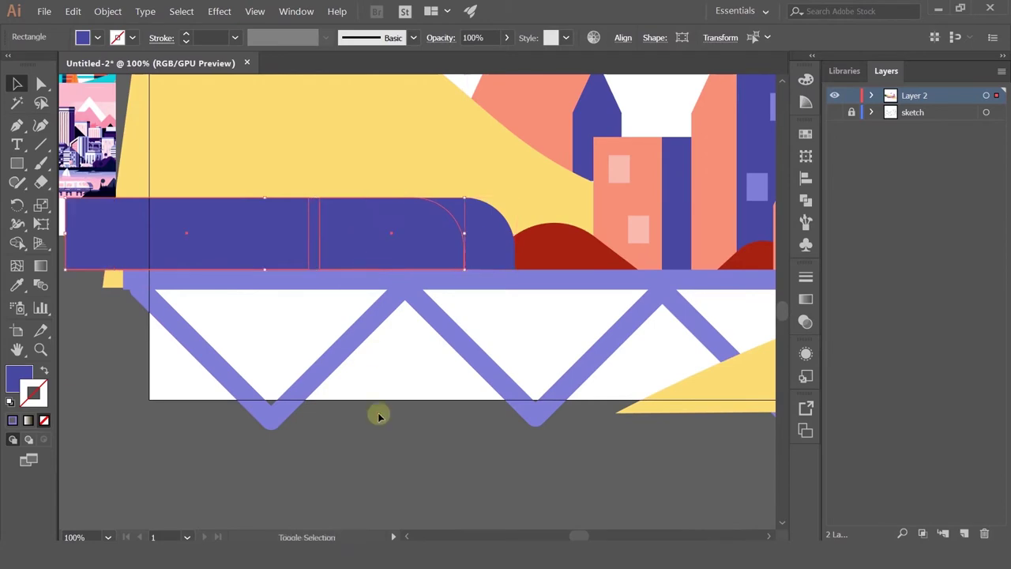
{"action": "left_click", "coordinate": [407, 471]}
{"action": "left_click", "coordinate": [273, 237]}
{"action": "left_click", "coordinate": [14, 284]}
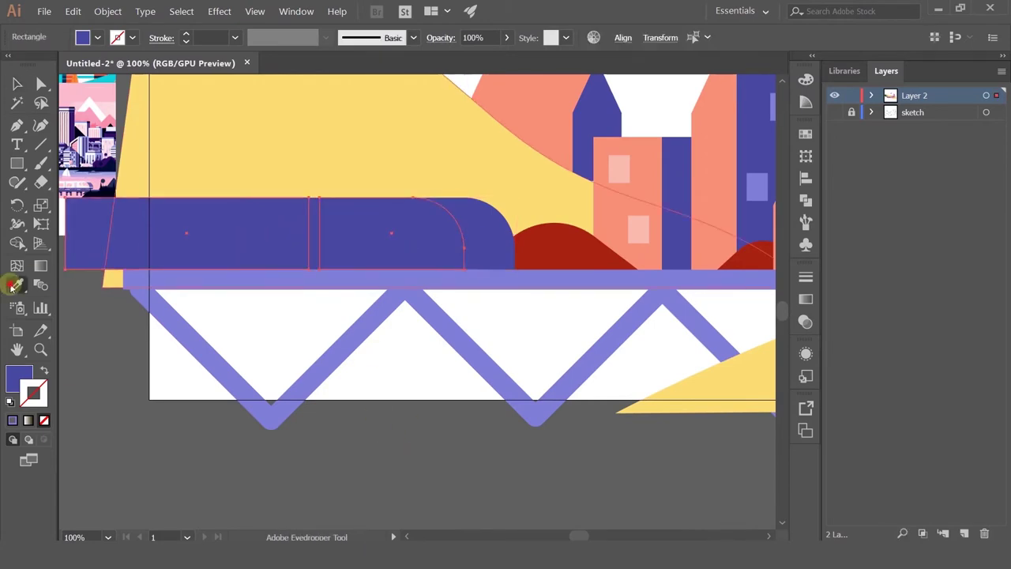
{"action": "left_click", "coordinate": [551, 99]}
{"action": "left_click", "coordinate": [18, 83]}
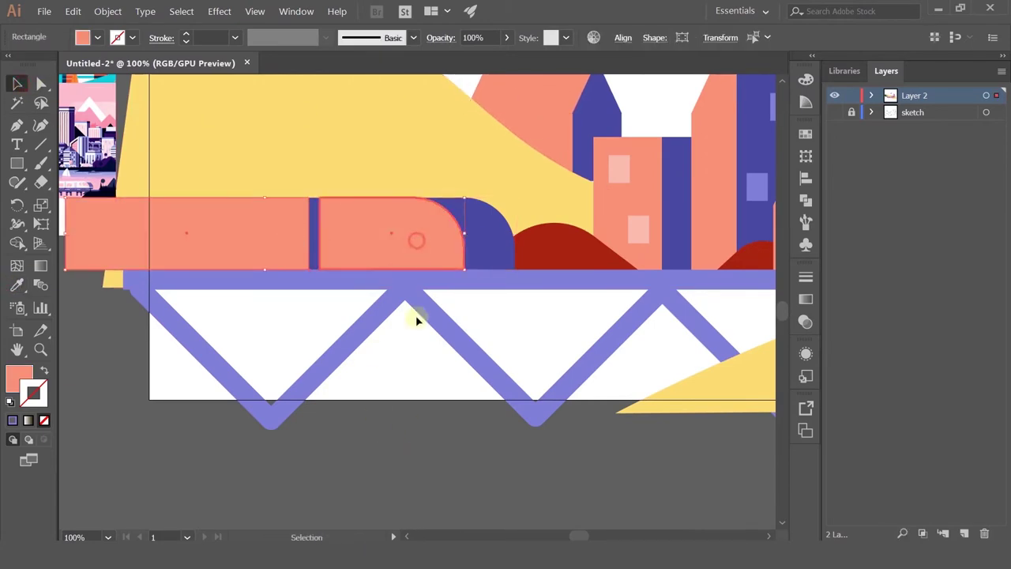
Narrow the coral panel of the front car from its nose side to expose more of the dark blue
{"action": "left_click", "coordinate": [417, 416]}
{"action": "left_click", "coordinate": [424, 265]}
{"action": "left_click_drag", "start_coordinate": [467, 233], "coordinate": [431, 231]}
{"action": "left_click", "coordinate": [446, 472]}
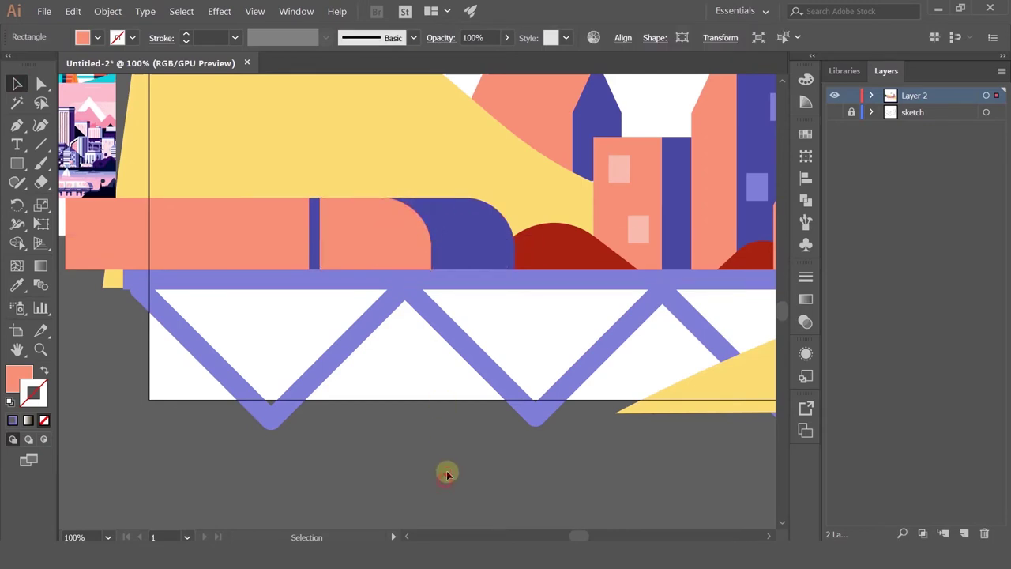
Slightly round the remaining sharp corners of the front car's coral and dark-blue shapes, then deselect them
{"action": "left_click", "coordinate": [472, 228]}
{"action": "key", "text": "a"}
{"action": "left_click", "coordinate": [383, 255]}
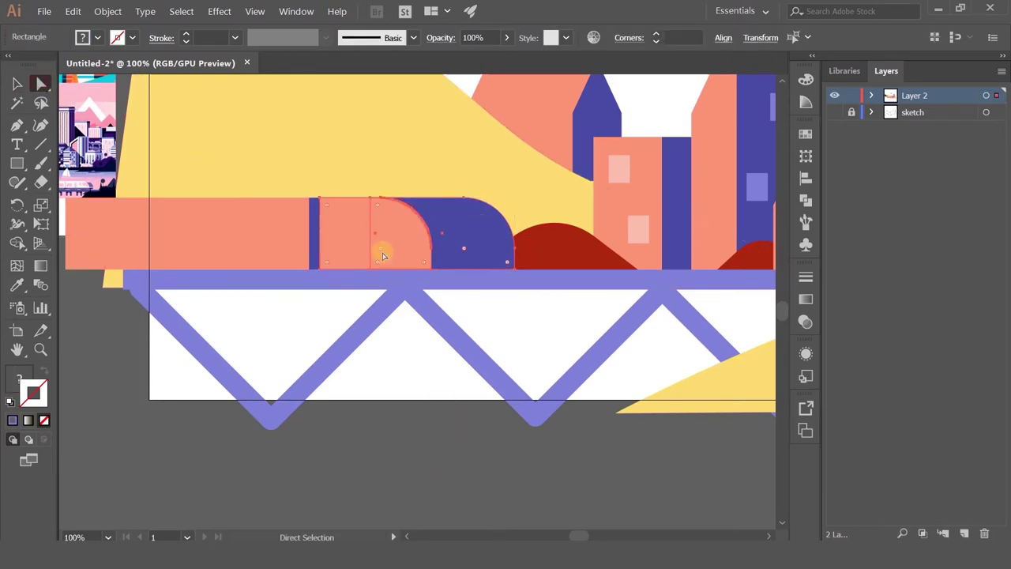
{"action": "left_click_drag", "start_coordinate": [328, 308], "coordinate": [326, 313]}
{"action": "scroll", "coordinate": [378, 303], "scroll_direction": "down", "scroll_amount": 1}
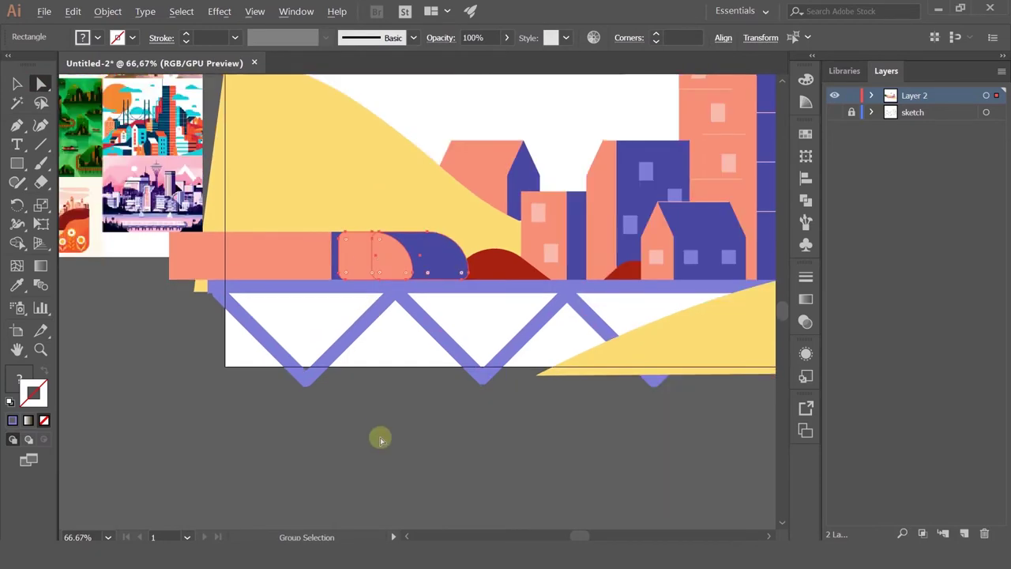
{"action": "left_click", "coordinate": [445, 413]}
{"action": "left_click_drag", "start_coordinate": [445, 413], "coordinate": [397, 463]}
Round the corners of the rear car's coral and dark-blue rectangles to about 16 px
{"action": "left_click", "coordinate": [272, 298]}
{"action": "scroll", "coordinate": [272, 300], "scroll_direction": "up", "scroll_amount": 3}
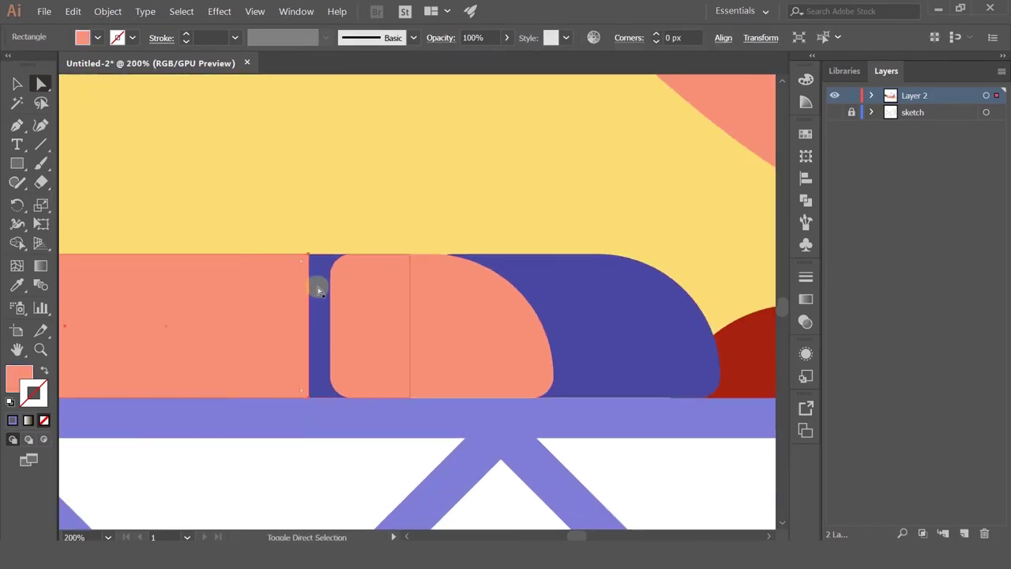
{"action": "left_click", "coordinate": [318, 289], "text": "shift"}
{"action": "left_click_drag", "start_coordinate": [304, 262], "coordinate": [289, 270]}
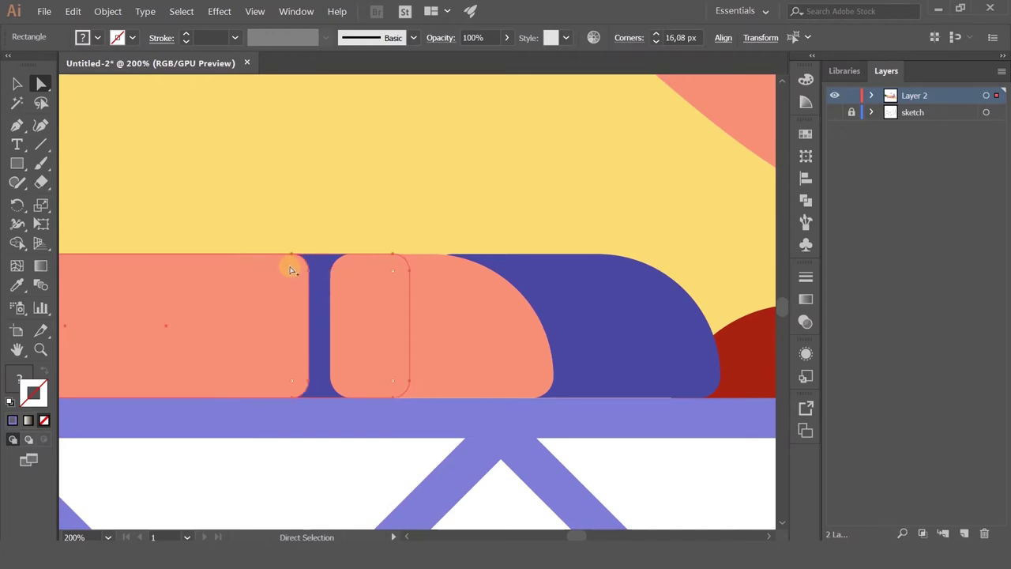
Examine the rounded train on the bridge and the reference illustrations beside the artboard
{"action": "scroll", "coordinate": [291, 271], "scroll_direction": "down", "scroll_amount": 3}
{"action": "scroll", "coordinate": [283, 283], "scroll_direction": "up", "scroll_amount": 2}
{"action": "scroll", "coordinate": [413, 349], "scroll_direction": "down", "scroll_amount": 3}
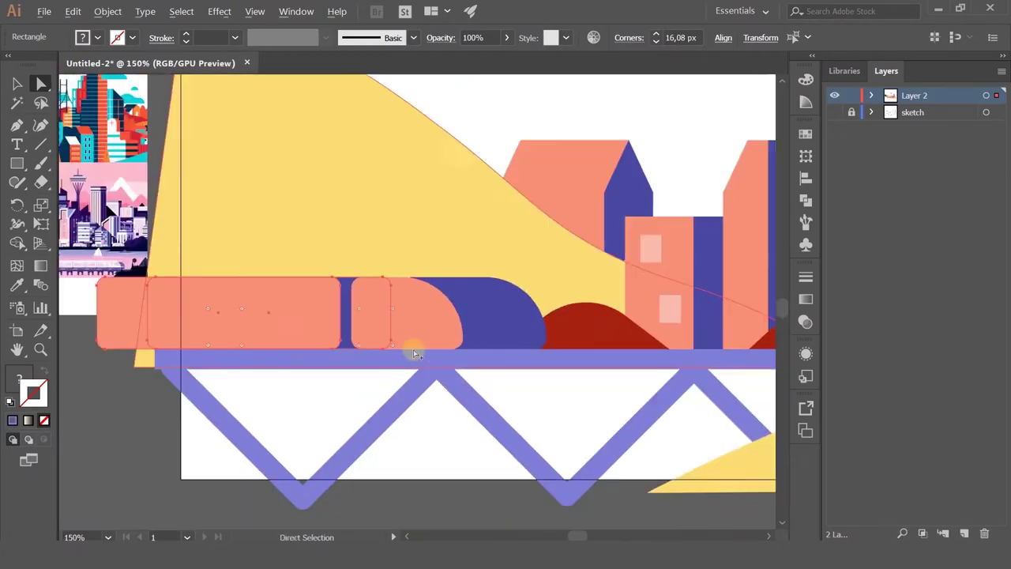
{"action": "left_click_drag", "start_coordinate": [181, 158], "coordinate": [251, 229]}
{"action": "scroll", "coordinate": [197, 241], "scroll_direction": "up", "scroll_amount": 8}
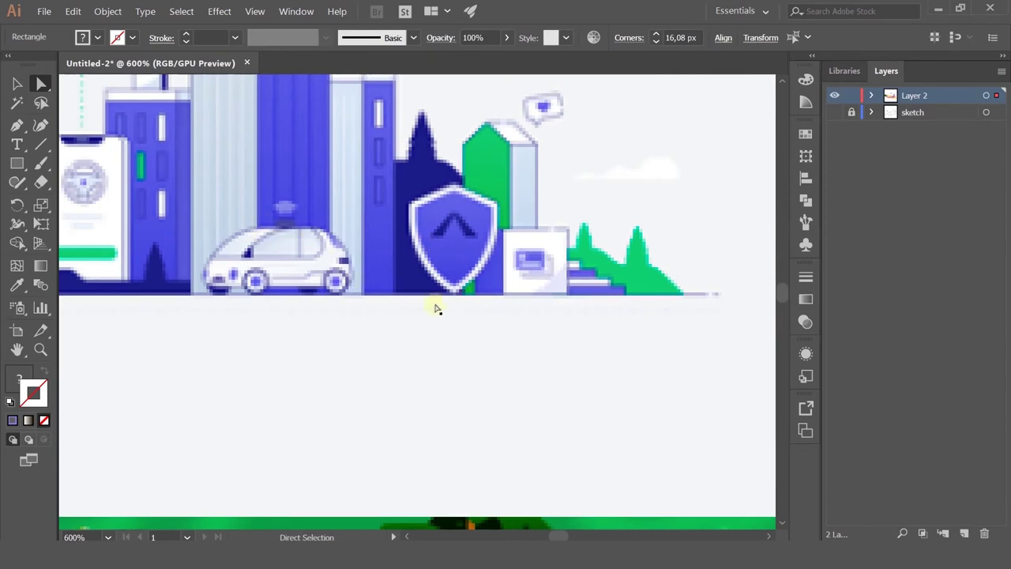
{"action": "scroll", "coordinate": [442, 307], "scroll_direction": "down", "scroll_amount": 3}
{"action": "left_click_drag", "start_coordinate": [601, 343], "coordinate": [67, 118]}
{"action": "left_click_drag", "start_coordinate": [530, 298], "coordinate": [84, 8]}
{"action": "left_click_drag", "start_coordinate": [386, 240], "coordinate": [531, 286]}
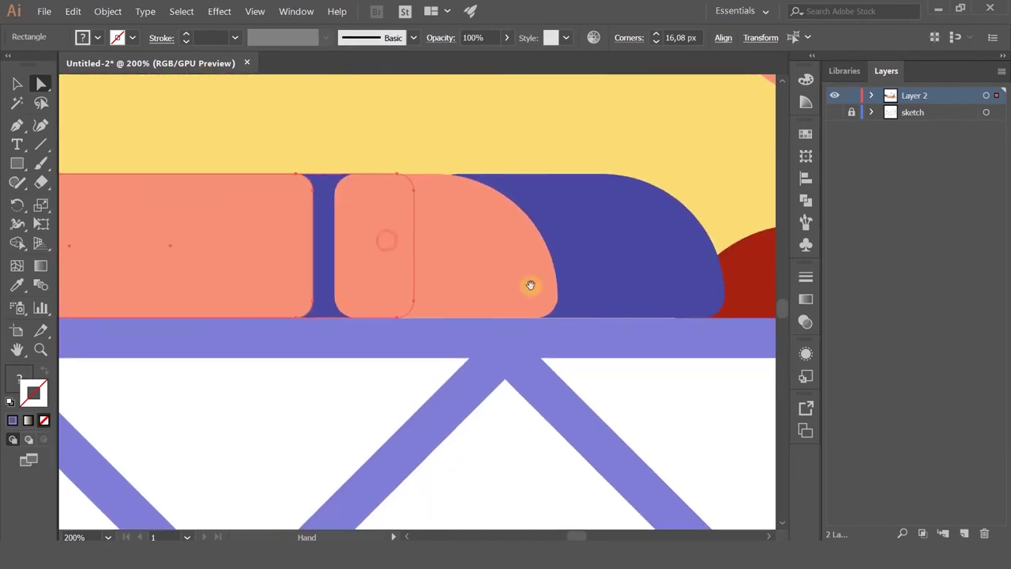
{"action": "scroll", "coordinate": [531, 285], "scroll_direction": "down", "scroll_amount": 2}
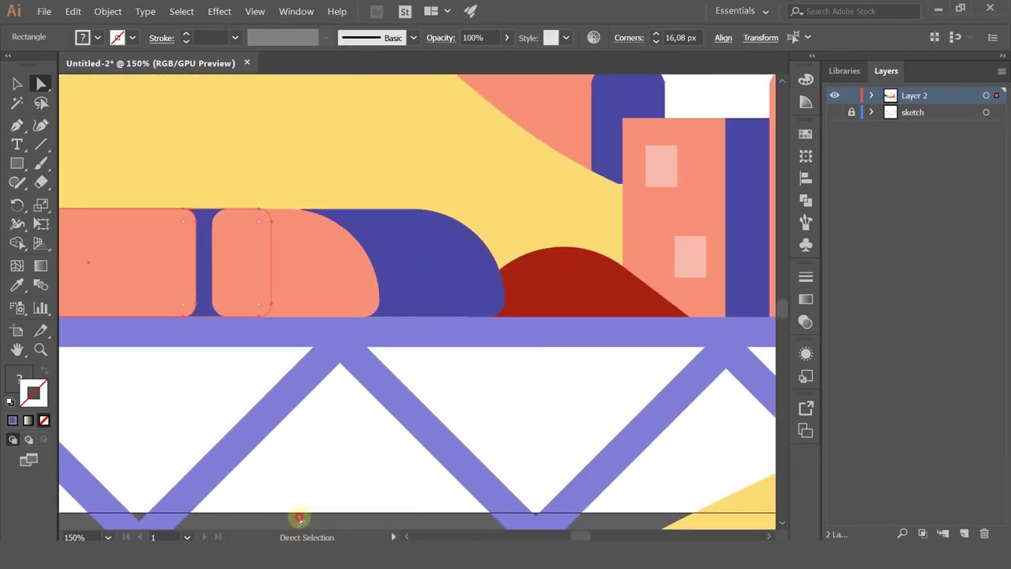
Draw a rectangular band across the front car's coral and dark-blue parts and raise its upper edge slightly
{"action": "left_click", "coordinate": [299, 518]}
{"action": "key", "text": "m"}
{"action": "left_click_drag", "start_coordinate": [208, 239], "coordinate": [516, 284]}
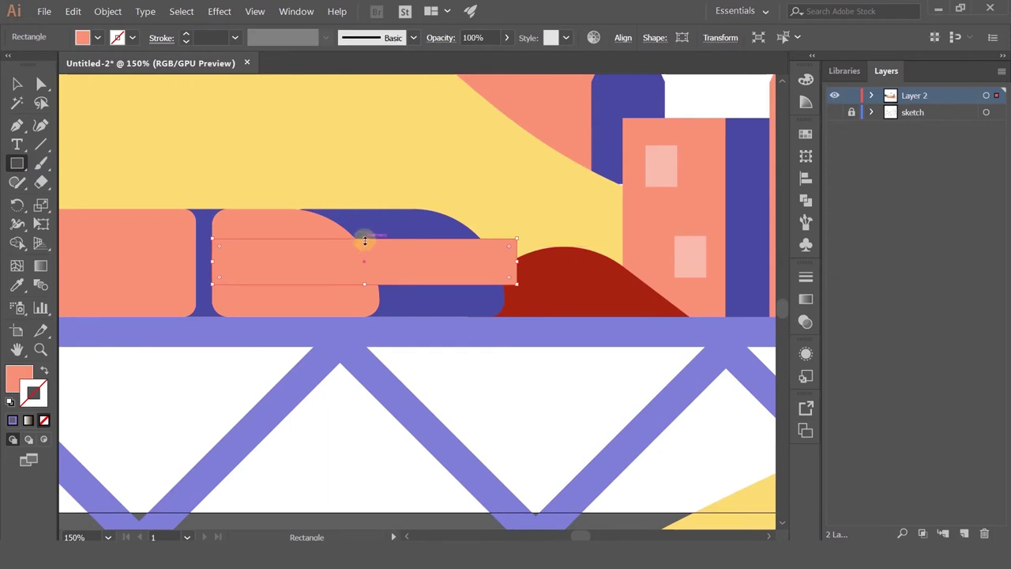
{"action": "left_click_drag", "start_coordinate": [364, 238], "coordinate": [363, 229]}
{"action": "scroll", "coordinate": [435, 259], "scroll_direction": "down", "scroll_amount": 1}
{"action": "scroll", "coordinate": [434, 258], "scroll_direction": "up", "scroll_amount": 2}
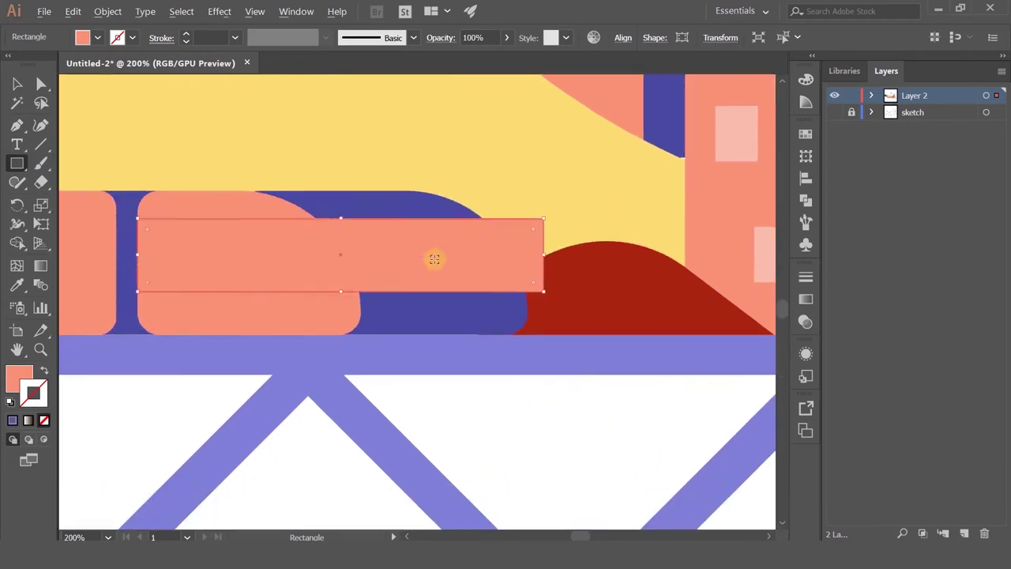
Fill the band across the front car with white and set its blending mode to Soft Light
{"action": "left_click", "coordinate": [16, 284]}
{"action": "left_click", "coordinate": [147, 412]}
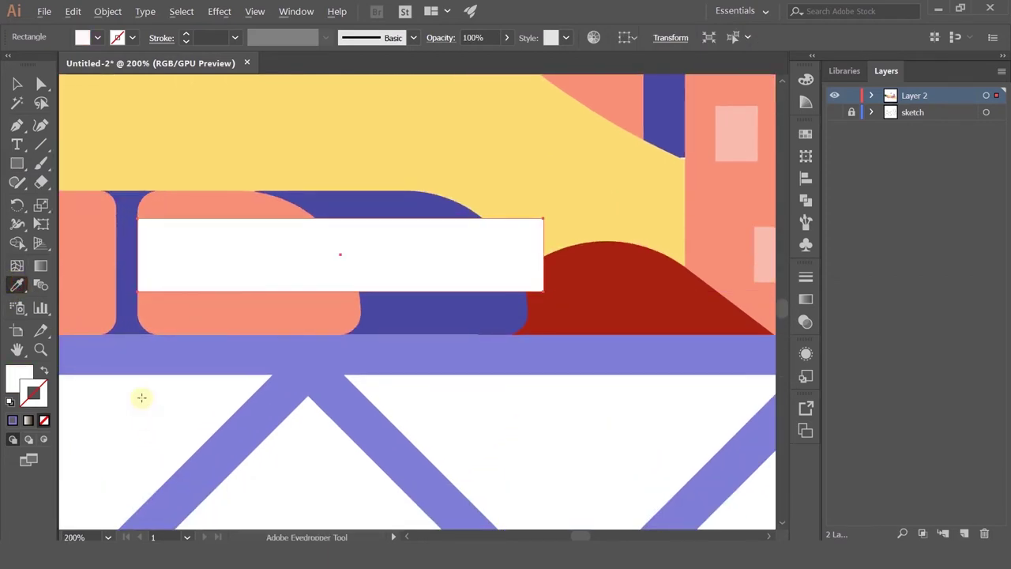
{"action": "left_click", "coordinate": [17, 84]}
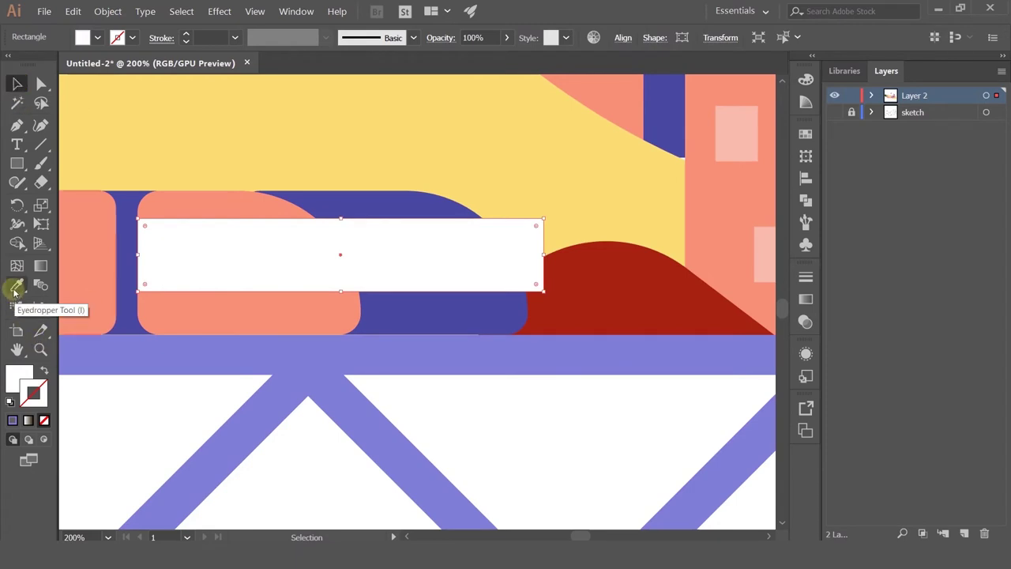
{"action": "left_click", "coordinate": [806, 300]}
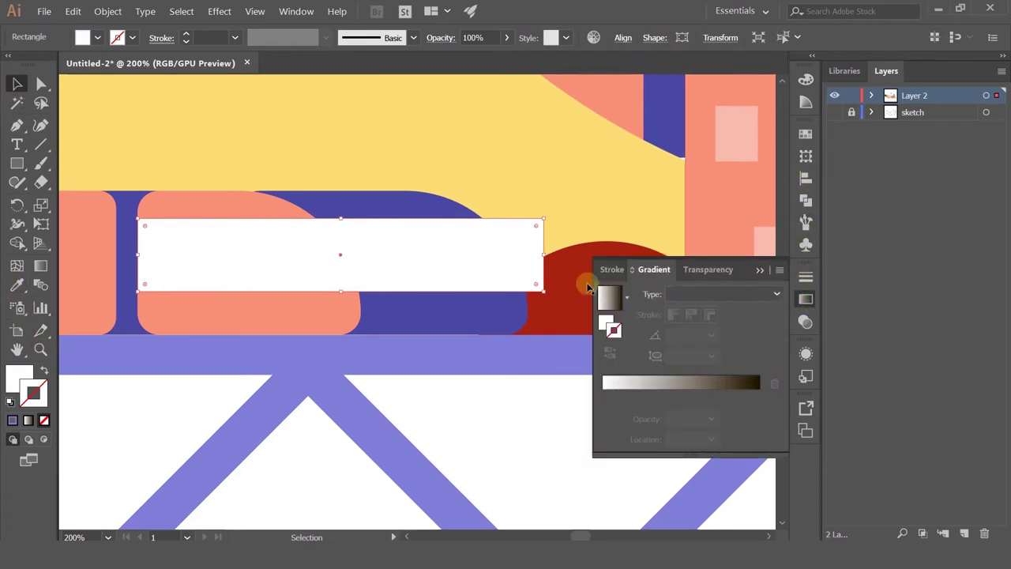
{"action": "left_click", "coordinate": [707, 269]}
{"action": "scroll", "coordinate": [644, 294], "scroll_direction": "down", "scroll_amount": 3}
{"action": "scroll", "coordinate": [644, 294], "scroll_direction": "down", "scroll_amount": 5}
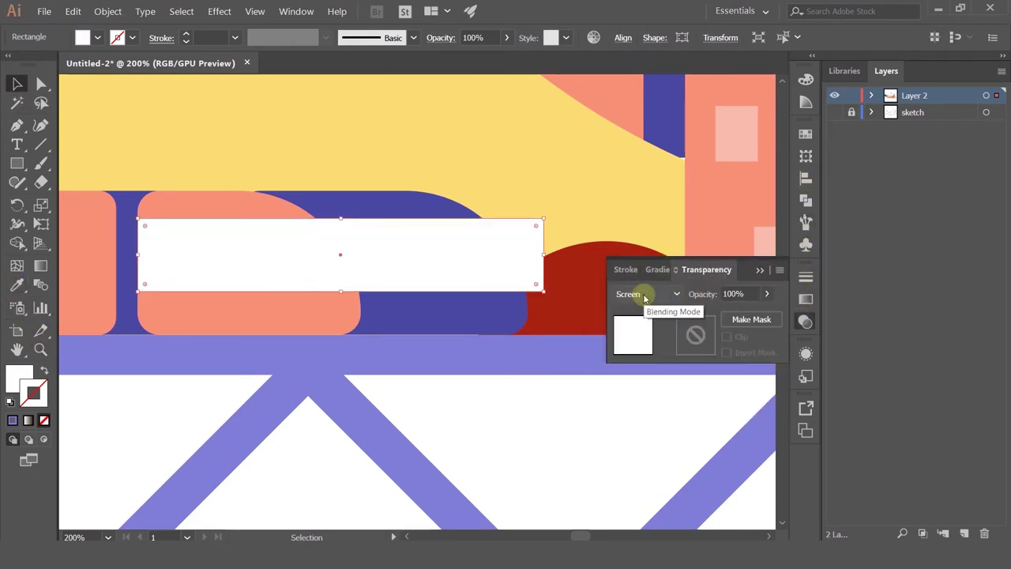
{"action": "left_click", "coordinate": [580, 407]}
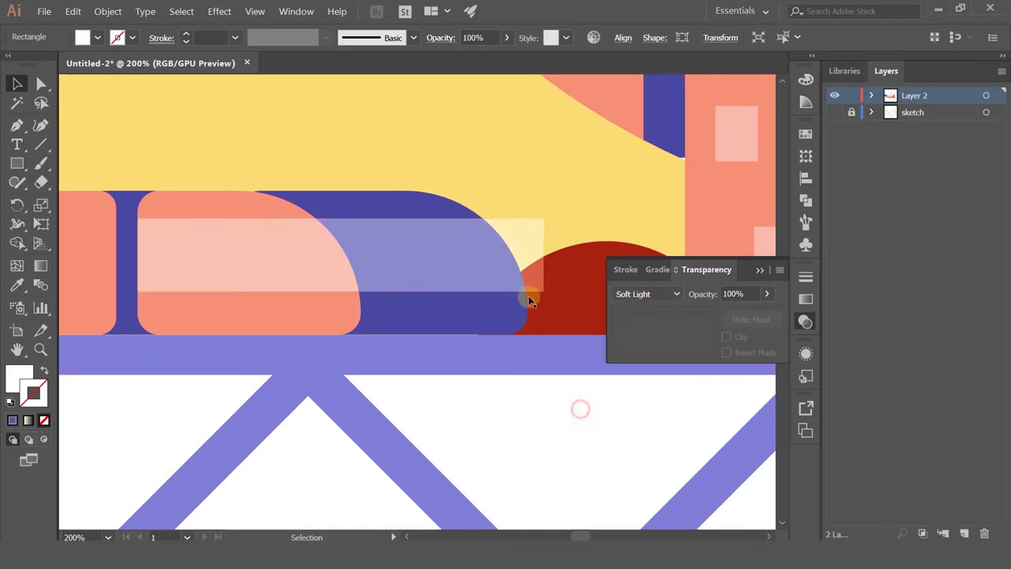
Try to remove the yellow foreground hill and the smaller coral tree with its trunk and leaves
{"action": "scroll", "coordinate": [490, 233], "scroll_direction": "down", "scroll_amount": 3}
{"action": "scroll", "coordinate": [530, 314], "scroll_direction": "down", "scroll_amount": 2}
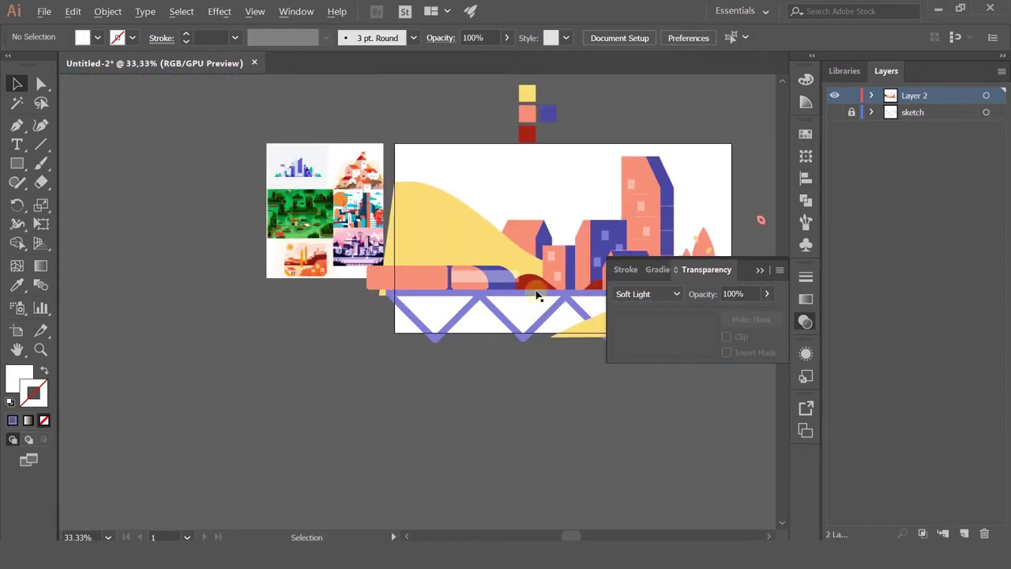
{"action": "left_click_drag", "start_coordinate": [559, 215], "coordinate": [395, 212]}
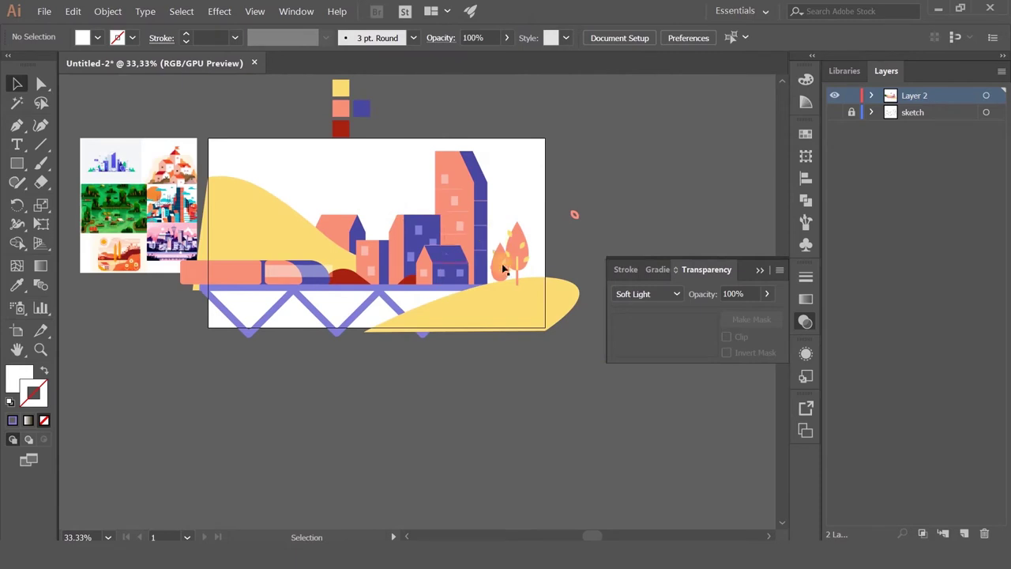
{"action": "scroll", "coordinate": [508, 266], "scroll_direction": "up", "scroll_amount": 3}
{"action": "left_click", "coordinate": [502, 329]}
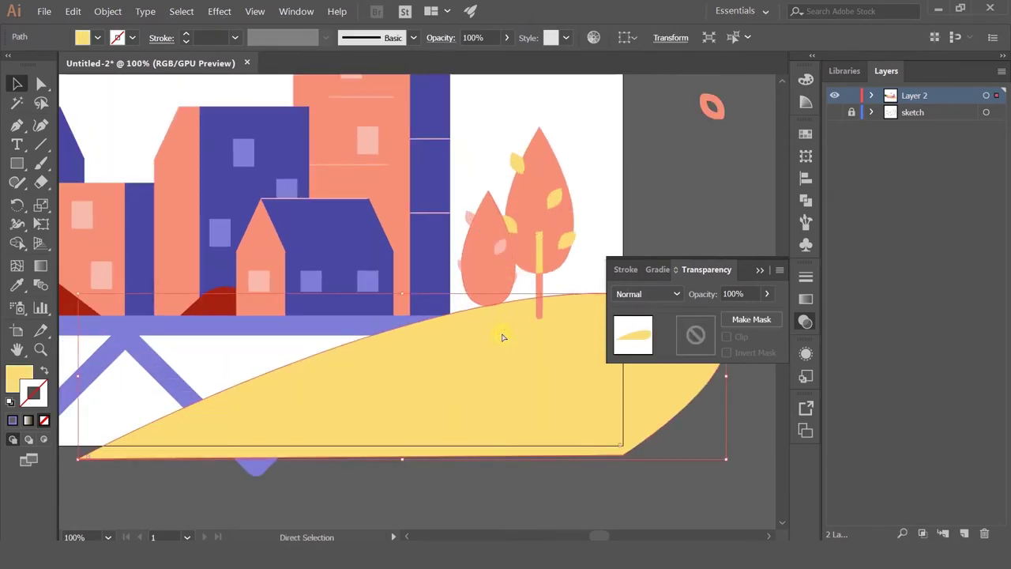
{"action": "key", "text": "Delete"}
{"action": "left_click", "coordinate": [489, 314]}
{"action": "key", "text": "Delete"}
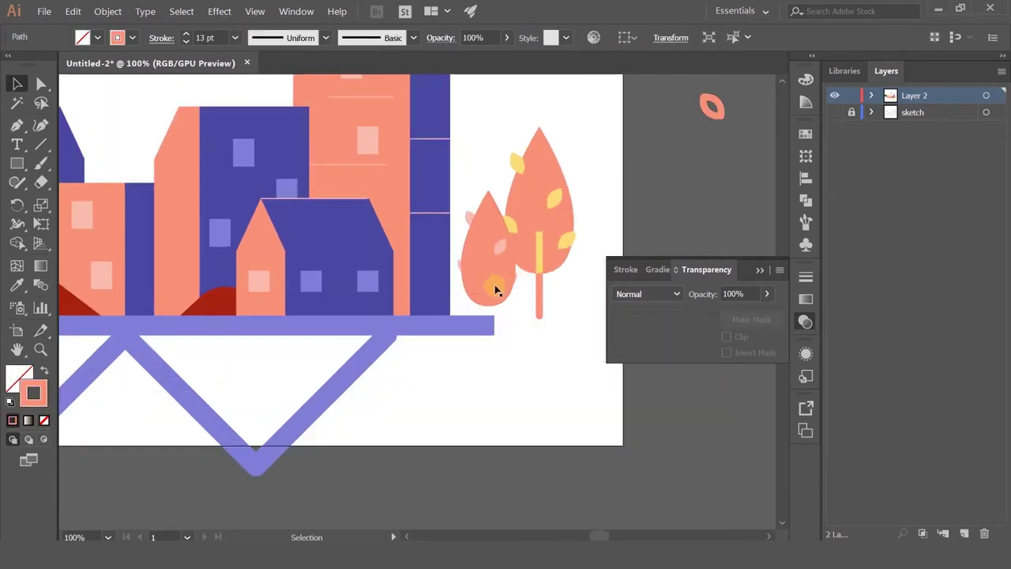
{"action": "left_click", "coordinate": [493, 287]}
{"action": "key", "text": "Delete"}
{"action": "left_click_drag", "start_coordinate": [464, 196], "coordinate": [501, 262]}
{"action": "key", "text": "Delete"}
{"action": "key", "text": "Delete"}
{"action": "left_click_drag", "start_coordinate": [513, 296], "coordinate": [514, 296]}
{"action": "key", "text": "Delete"}
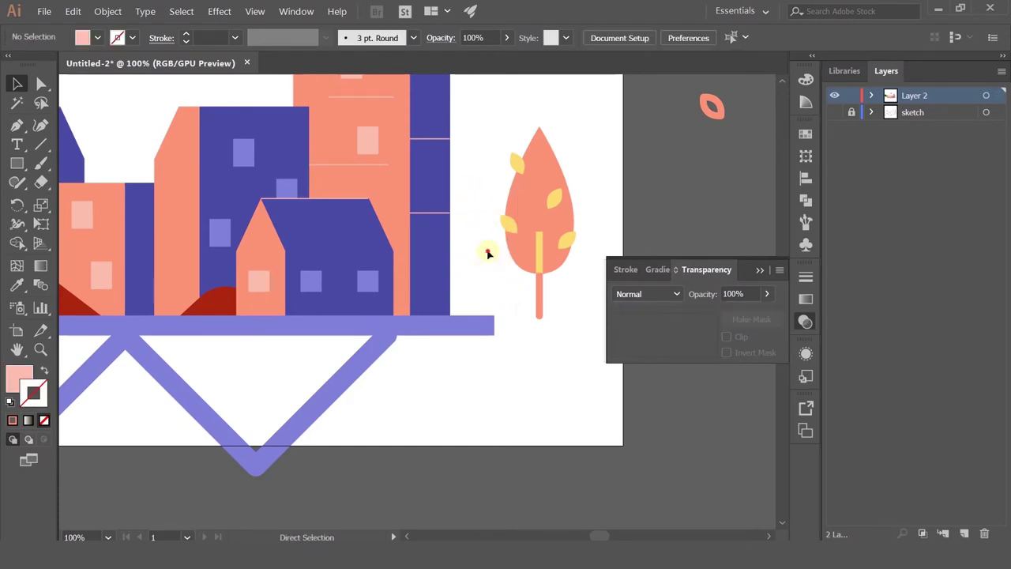
Undo the removal of the smaller tree and the yellow foreground hill, and clear the selection
{"action": "scroll", "coordinate": [487, 253], "scroll_direction": "down", "scroll_amount": 3}
{"action": "key", "text": "ctrl+z"}
{"action": "key", "text": "ctrl+z"}
{"action": "key", "text": "ctrl+z"}
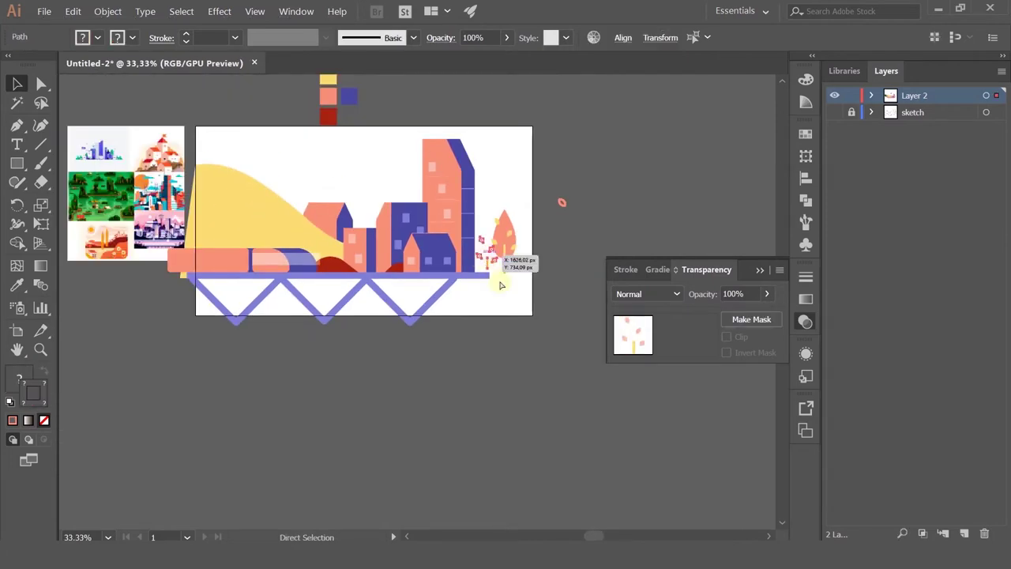
{"action": "key", "text": "ctrl+z"}
{"action": "key", "text": "ctrl+z"}
{"action": "left_click", "coordinate": [580, 234]}
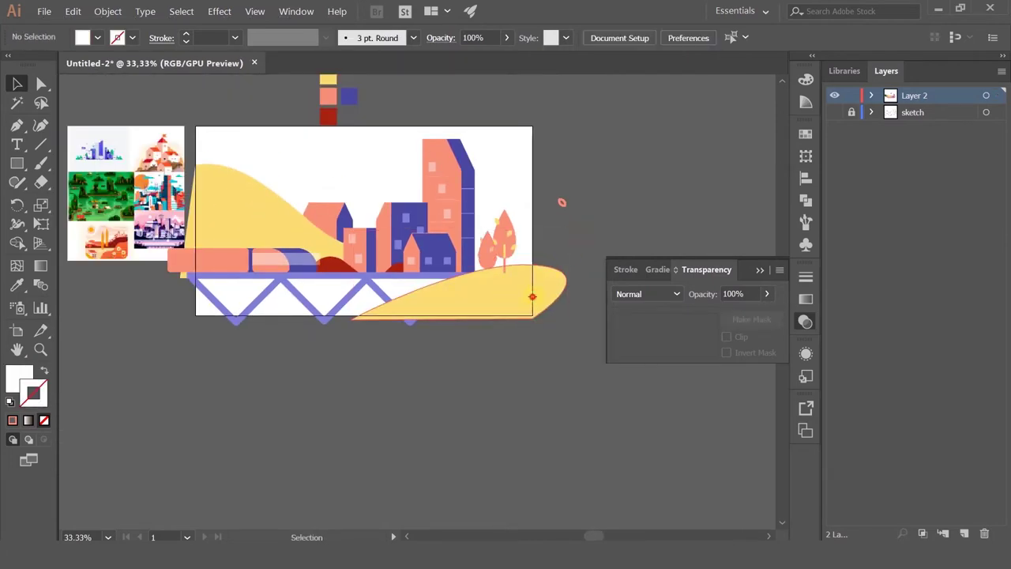
Cut the yellow foreground hill and delete the smaller coral tree with its trunk and leaves
{"action": "left_click", "coordinate": [532, 297]}
{"action": "key", "text": "Delete"}
{"action": "scroll", "coordinate": [493, 255], "scroll_direction": "up", "scroll_amount": 3}
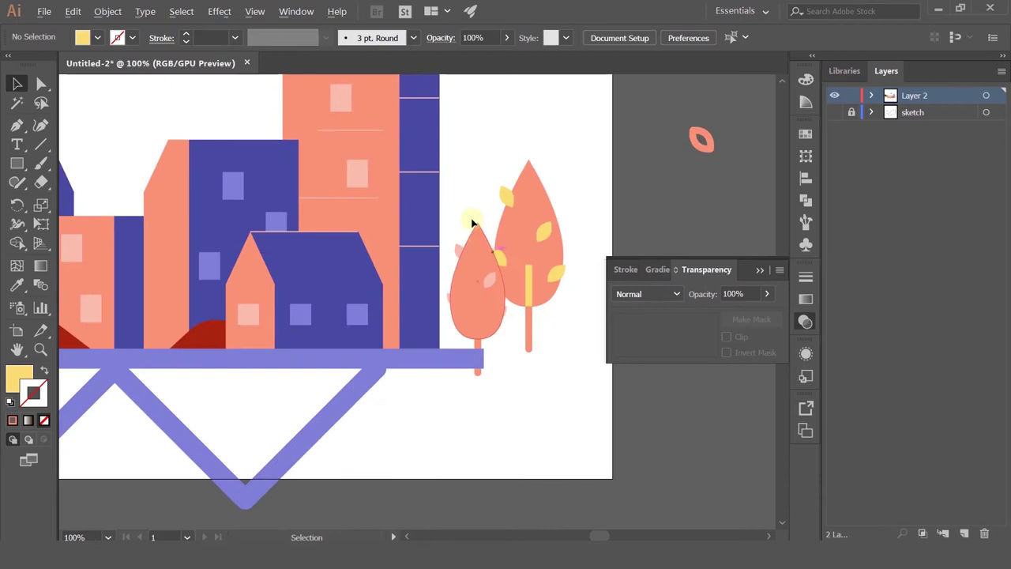
{"action": "left_click", "coordinate": [489, 322]}
{"action": "key", "text": "Delete"}
{"action": "left_click_drag", "start_coordinate": [508, 329], "coordinate": [508, 329]}
{"action": "key", "text": "Delete"}
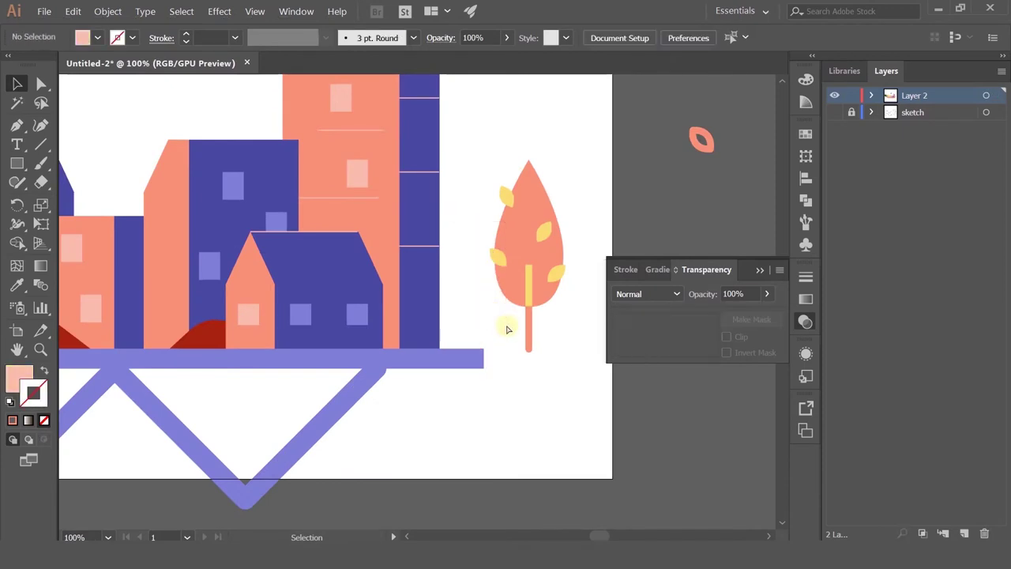
Paste the yellow hill back in place in front of the bridge and the remaining tree's trunk
{"action": "key", "text": "ctrl+f"}
{"action": "key", "text": "ctrl"}
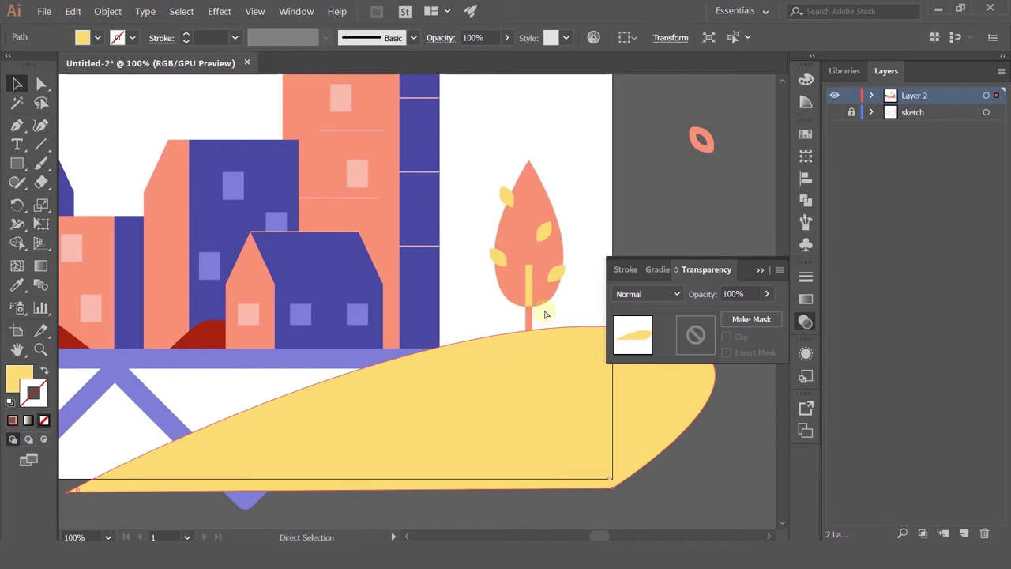
{"action": "key", "text": "space"}
{"action": "left_click_drag", "start_coordinate": [569, 173], "coordinate": [535, 194]}
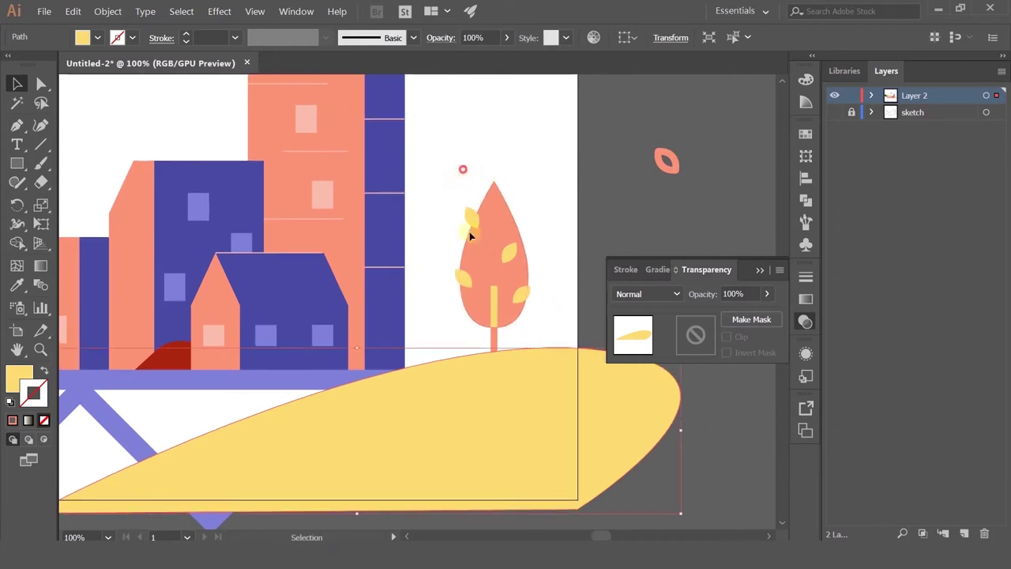
Move the leafy pointed tree off the artboard and draw a tall rounded rectangle as a tree crown above the yellow hill
{"action": "left_click_drag", "start_coordinate": [506, 285], "coordinate": [741, 229]}
{"action": "left_click", "coordinate": [474, 230]}
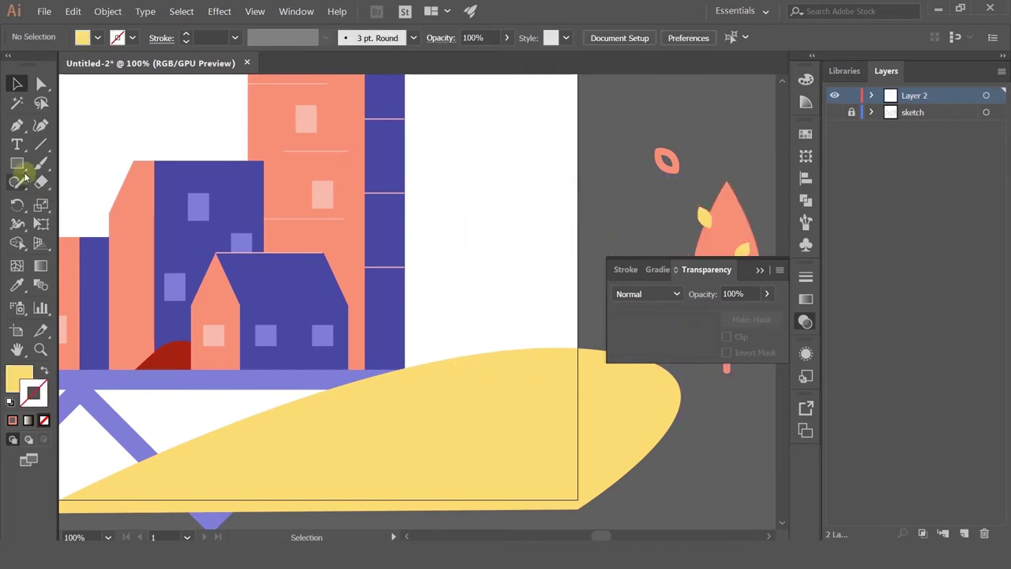
{"action": "left_click_drag", "start_coordinate": [18, 163], "coordinate": [67, 181]}
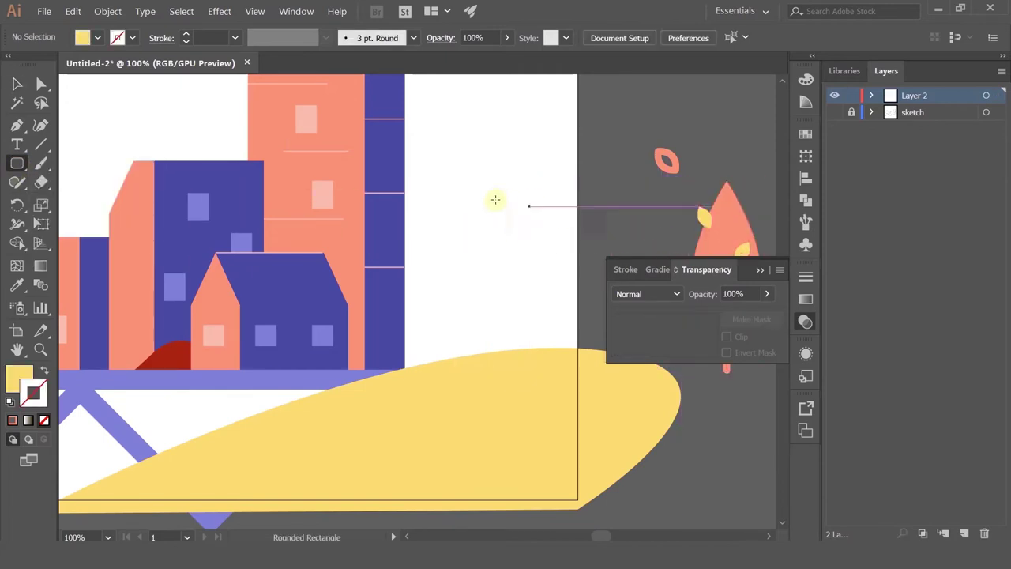
{"action": "left_click_drag", "start_coordinate": [459, 169], "coordinate": [524, 332]}
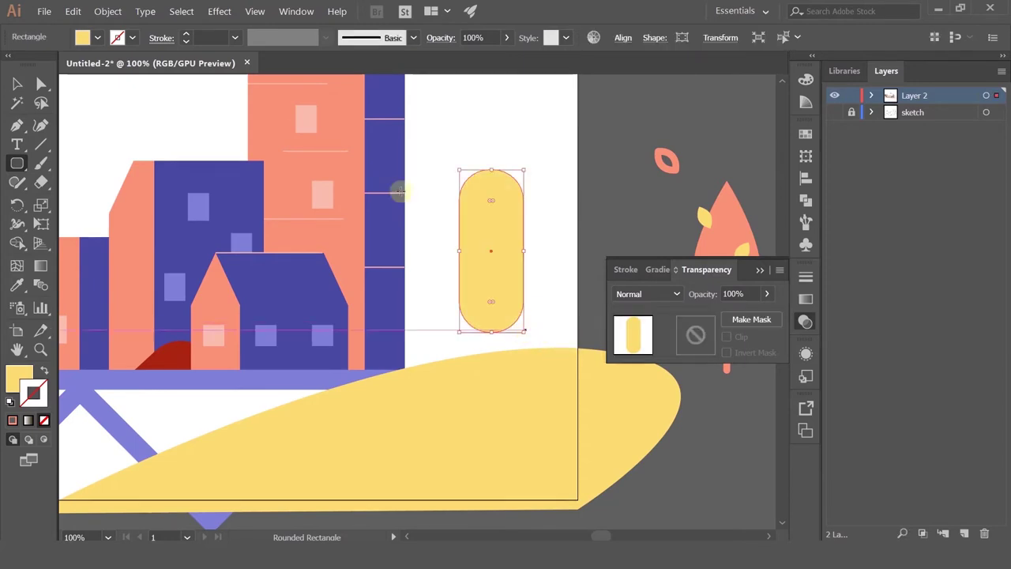
{"action": "left_click", "coordinate": [17, 84]}
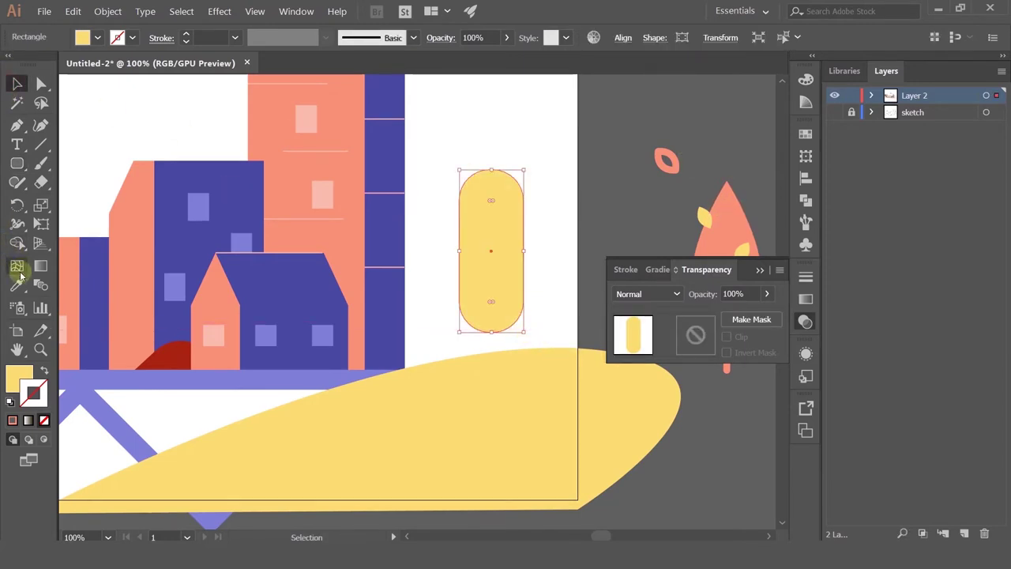
Apply the pointed tree's salmon fill to the rounded rectangle with the Eyedropper
{"action": "left_click", "coordinate": [17, 285]}
{"action": "left_click", "coordinate": [727, 211]}
{"action": "left_click", "coordinate": [16, 84]}
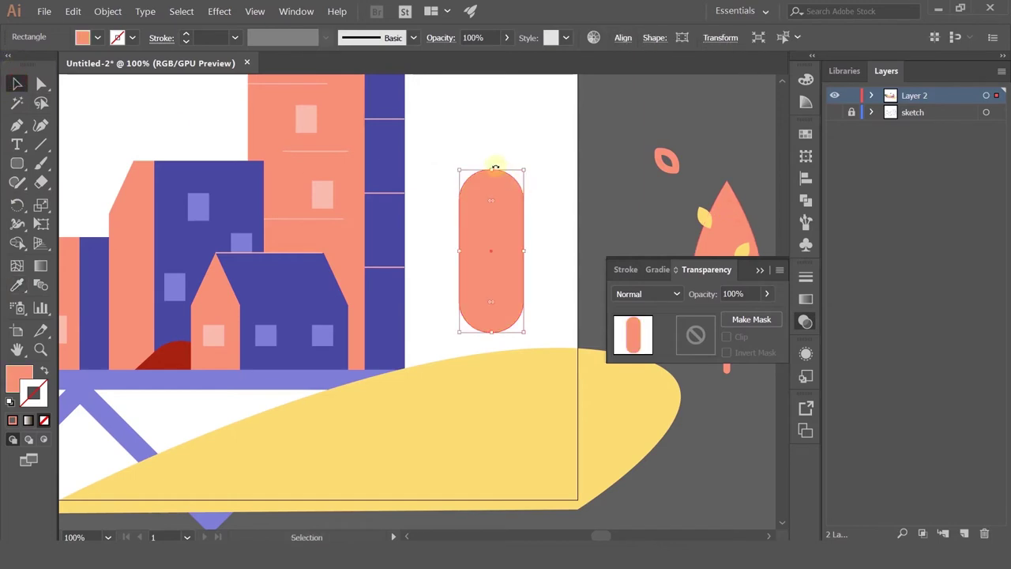
Widen the rounded rectangle and move it so it overlaps the blue side of the tall tower
{"action": "left_click_drag", "start_coordinate": [488, 203], "coordinate": [461, 230]}
{"action": "left_click_drag", "start_coordinate": [527, 251], "coordinate": [486, 222]}
{"action": "left_click", "coordinate": [565, 192]}
{"action": "scroll", "coordinate": [565, 192], "scroll_direction": "down", "scroll_amount": 2}
{"action": "scroll", "coordinate": [565, 195], "scroll_direction": "up", "scroll_amount": 1}
Fill the rounded crown with the hill's yellow using the Eyedropper
{"action": "left_click", "coordinate": [16, 285]}
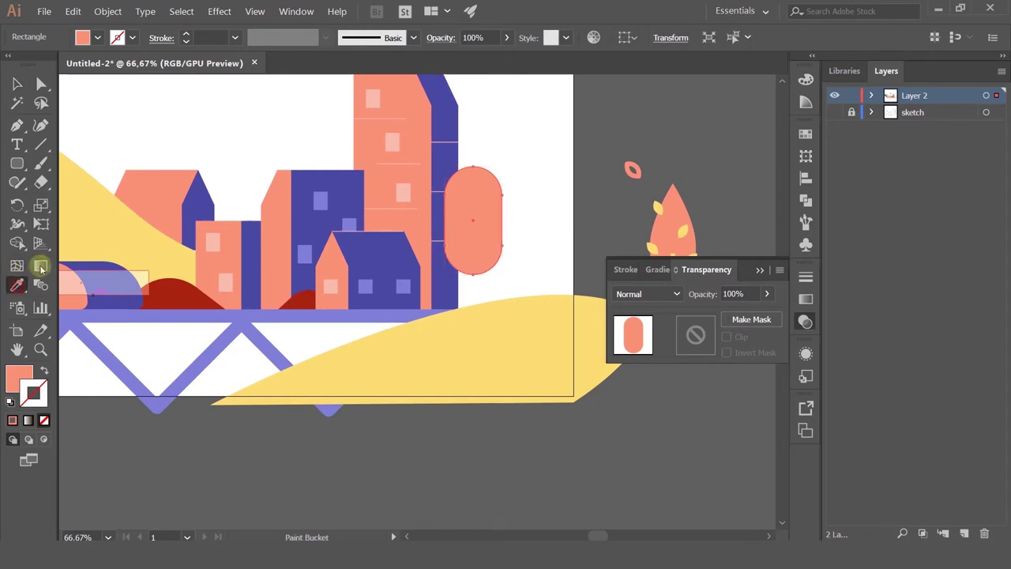
{"action": "left_click", "coordinate": [84, 229]}
{"action": "left_click", "coordinate": [17, 82]}
{"action": "left_click", "coordinate": [532, 183]}
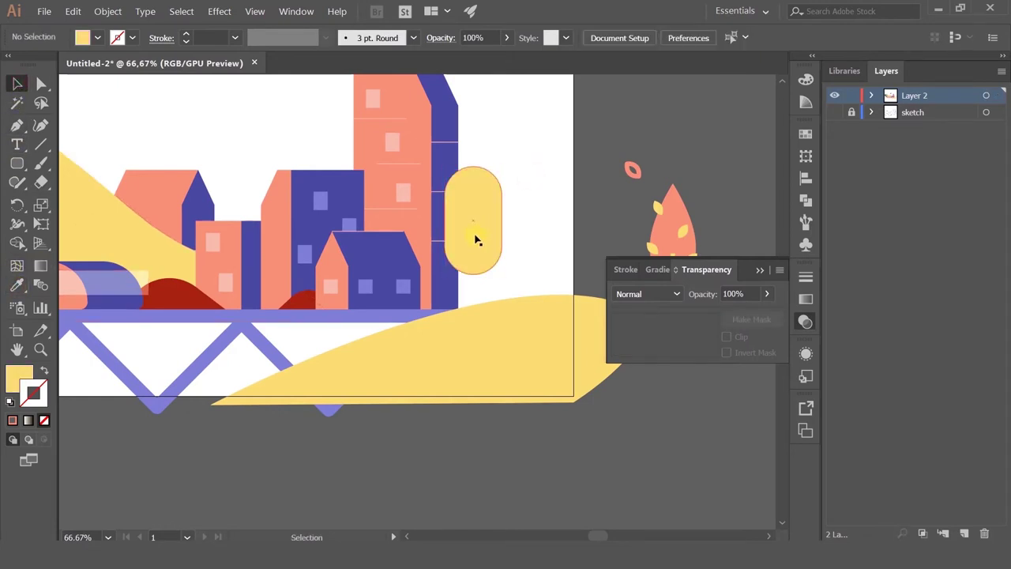
Draw a vertical trunk line with the Pen from the crown into the hill, with a 26 pt salmon stroke and no fill
{"action": "left_click", "coordinate": [18, 126]}
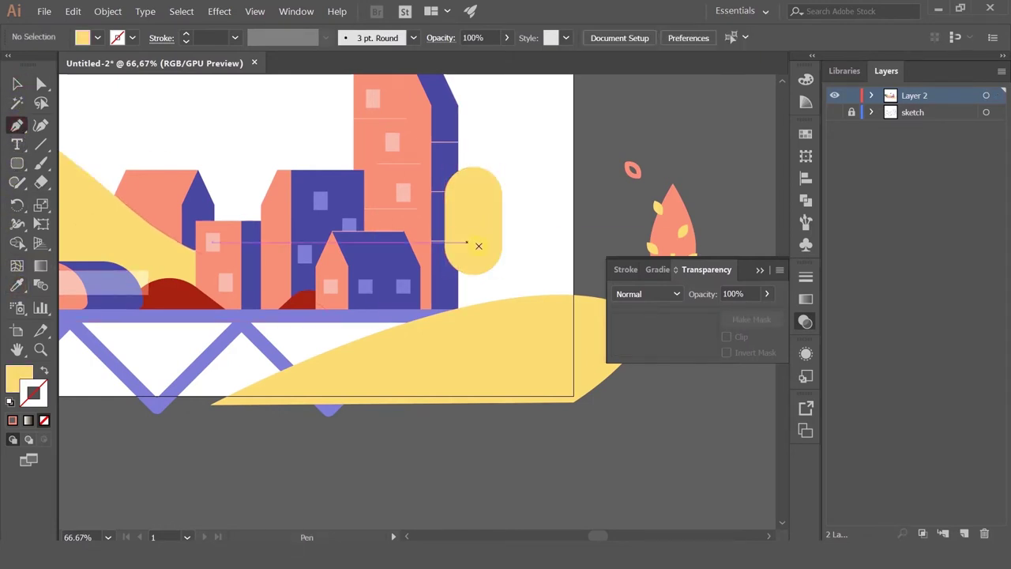
{"action": "left_click", "coordinate": [473, 244]}
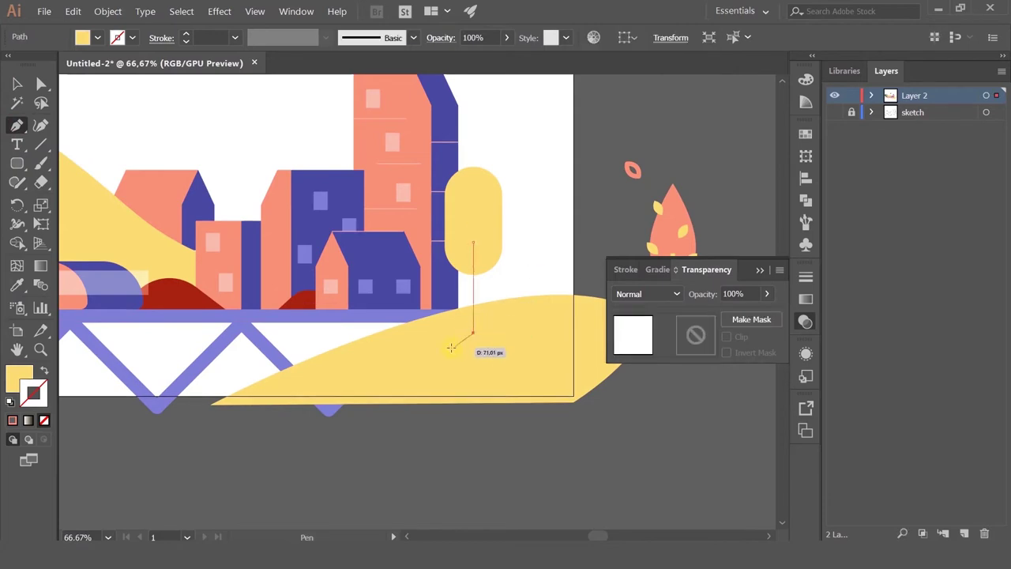
{"action": "left_click", "coordinate": [18, 286]}
{"action": "left_click", "coordinate": [147, 185]}
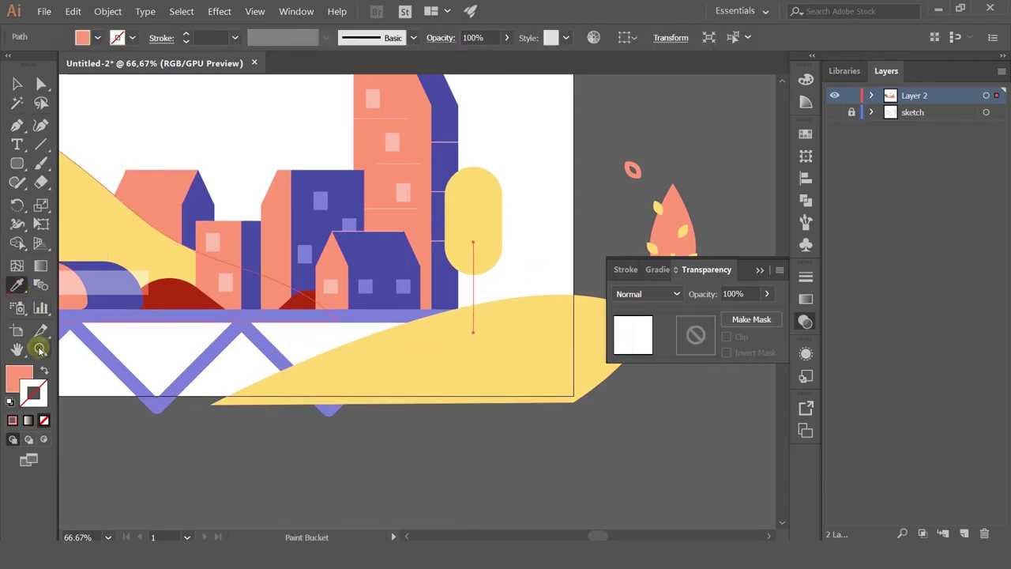
{"action": "left_click", "coordinate": [45, 371]}
{"action": "left_click", "coordinate": [45, 370]}
{"action": "left_click", "coordinate": [45, 371]}
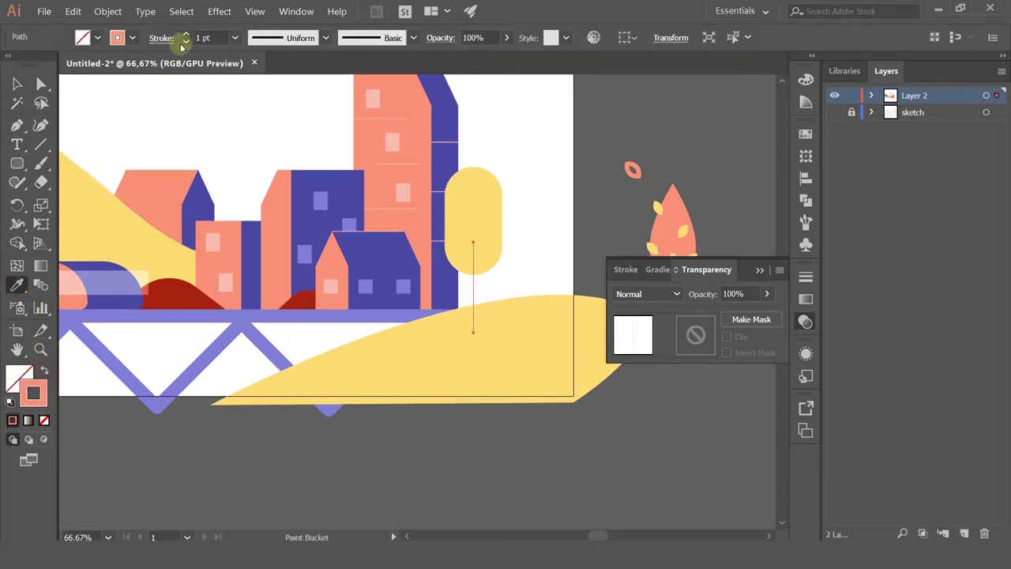
{"action": "scroll", "coordinate": [208, 37], "scroll_direction": "up", "scroll_amount": 7}
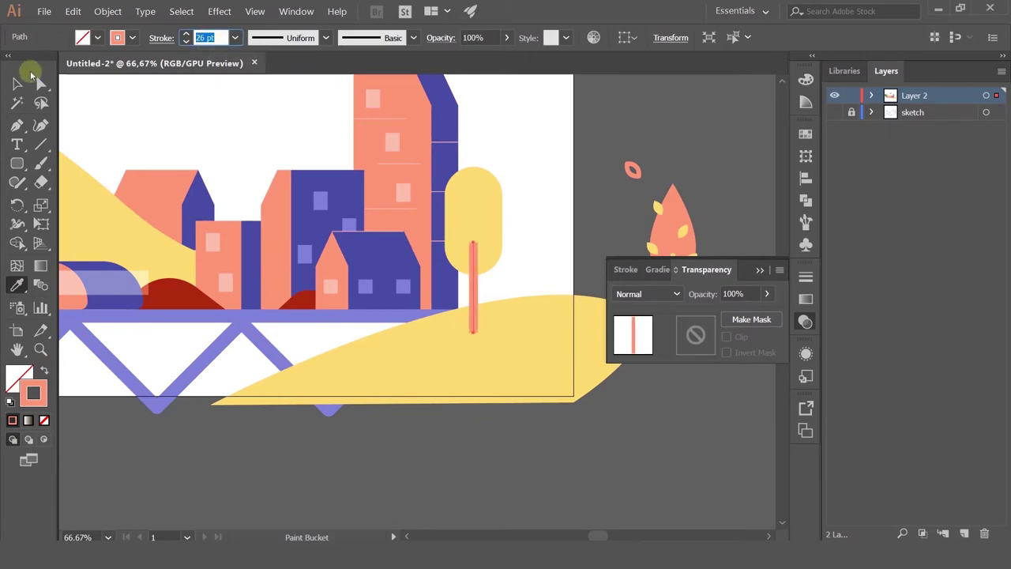
Shorten the trunk from its upper end and lower the crown onto it
{"action": "left_click", "coordinate": [16, 83]}
{"action": "left_click_drag", "start_coordinate": [474, 244], "coordinate": [478, 283]}
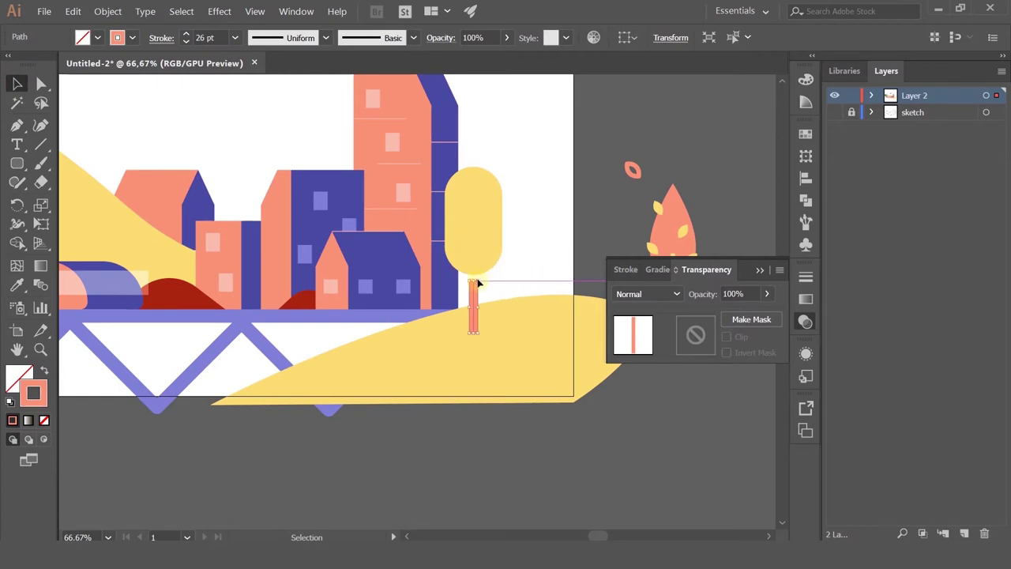
{"action": "left_click", "coordinate": [485, 248]}
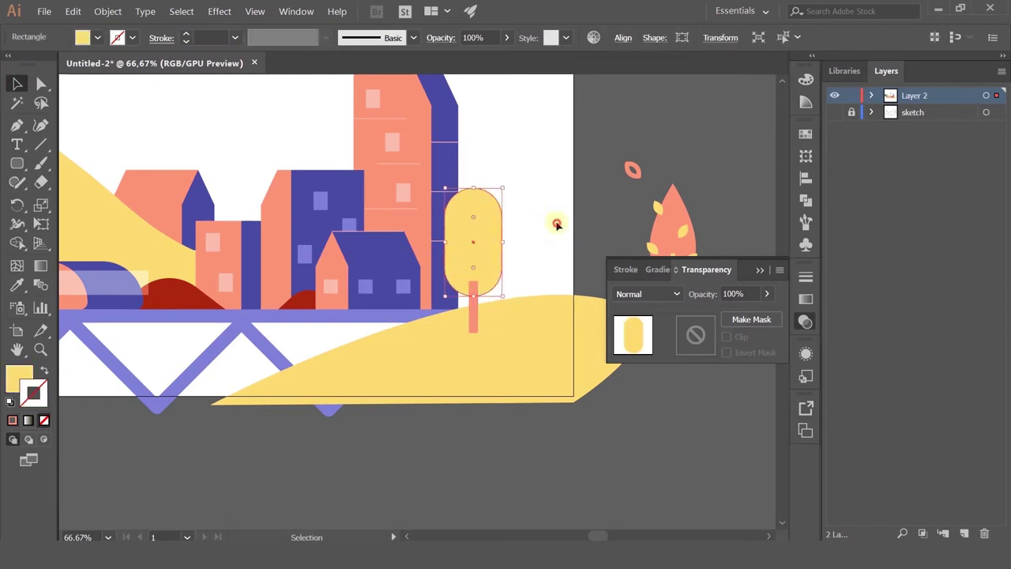
{"action": "left_click", "coordinate": [556, 221]}
{"action": "left_click", "coordinate": [478, 340]}
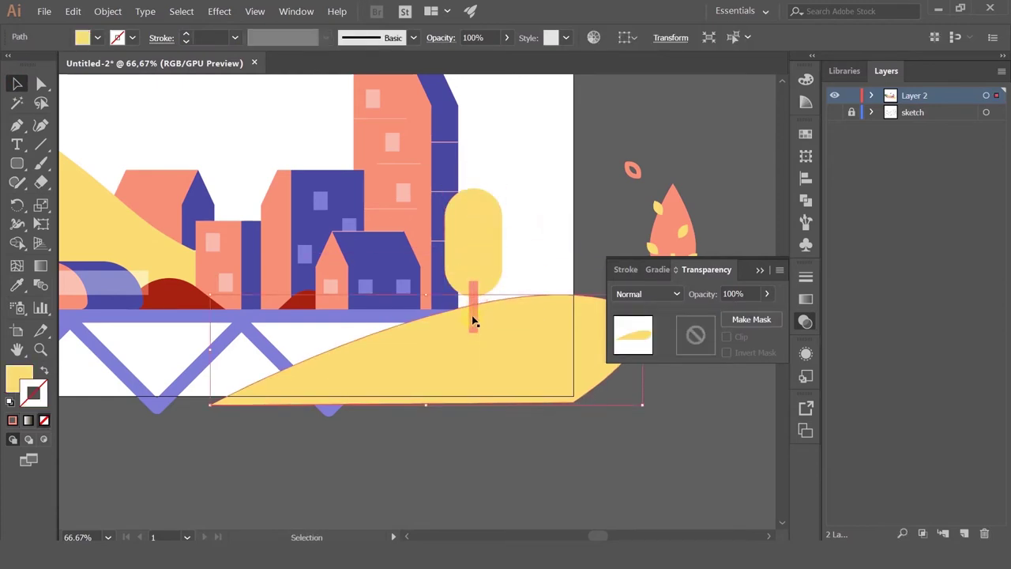
{"action": "left_click", "coordinate": [477, 323]}
{"action": "left_click_drag", "start_coordinate": [476, 332], "coordinate": [474, 316]}
{"action": "key", "text": "ctrl+z"}
Extend the trunk's upper end further into the crown and raise the crown slightly
{"action": "left_click", "coordinate": [472, 232]}
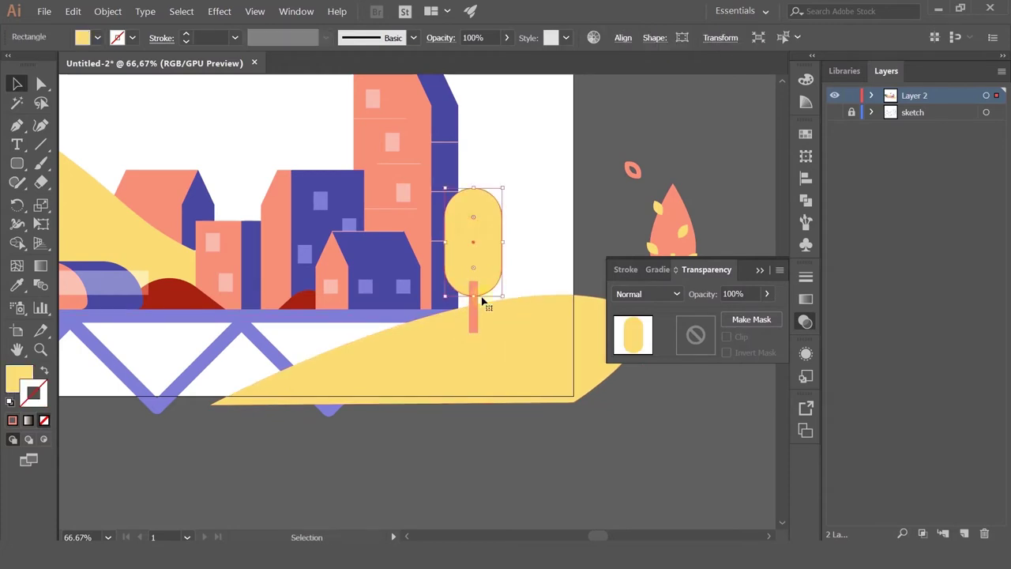
{"action": "left_click", "coordinate": [473, 289]}
{"action": "left_click_drag", "start_coordinate": [473, 288], "coordinate": [472, 266]}
{"action": "left_click", "coordinate": [481, 228]}
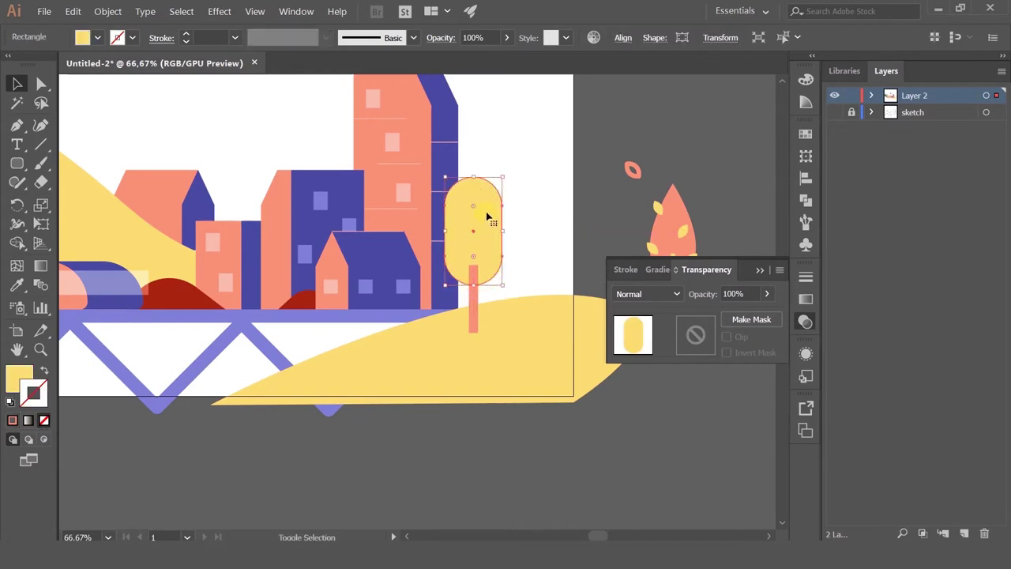
Lower the yellow crown slightly and place it in front of the trunk
{"action": "scroll", "coordinate": [490, 225], "scroll_direction": "down", "scroll_amount": 2}
{"action": "left_click", "coordinate": [500, 231]}
{"action": "scroll", "coordinate": [498, 227], "scroll_direction": "up", "scroll_amount": 2}
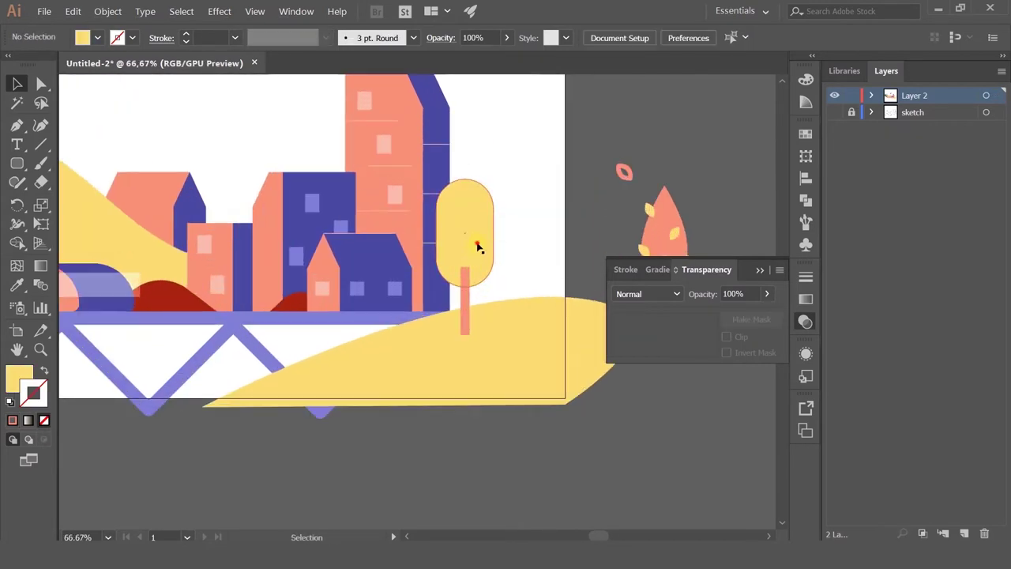
{"action": "left_click_drag", "start_coordinate": [478, 244], "coordinate": [477, 251]}
{"action": "key", "text": "a"}
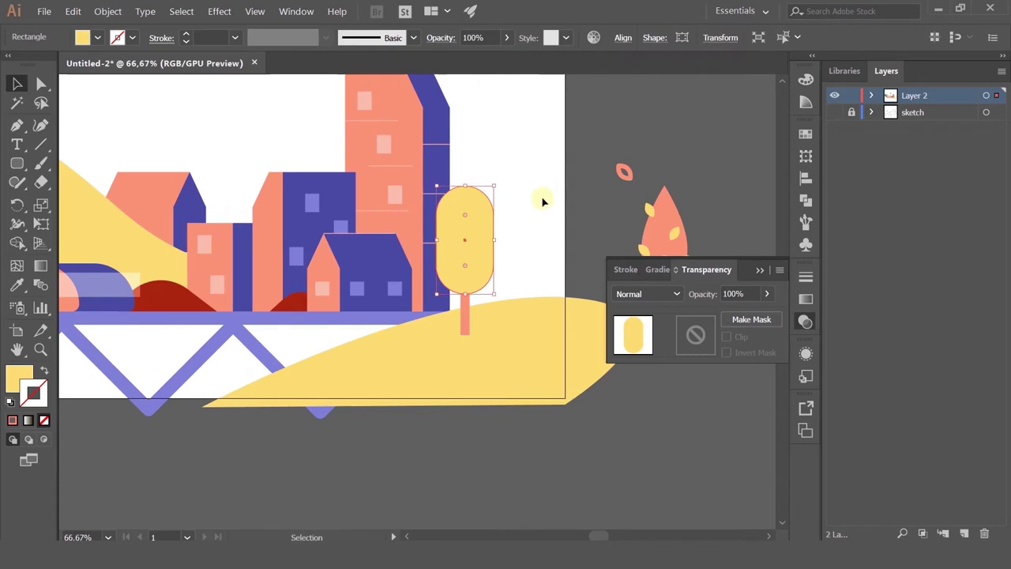
Duplicate the tree's crown and trunk to its right and shorten the copy's crown from above
{"action": "left_click", "coordinate": [465, 316], "text": "shift"}
{"action": "left_click_drag", "start_coordinate": [474, 255], "coordinate": [526, 260]}
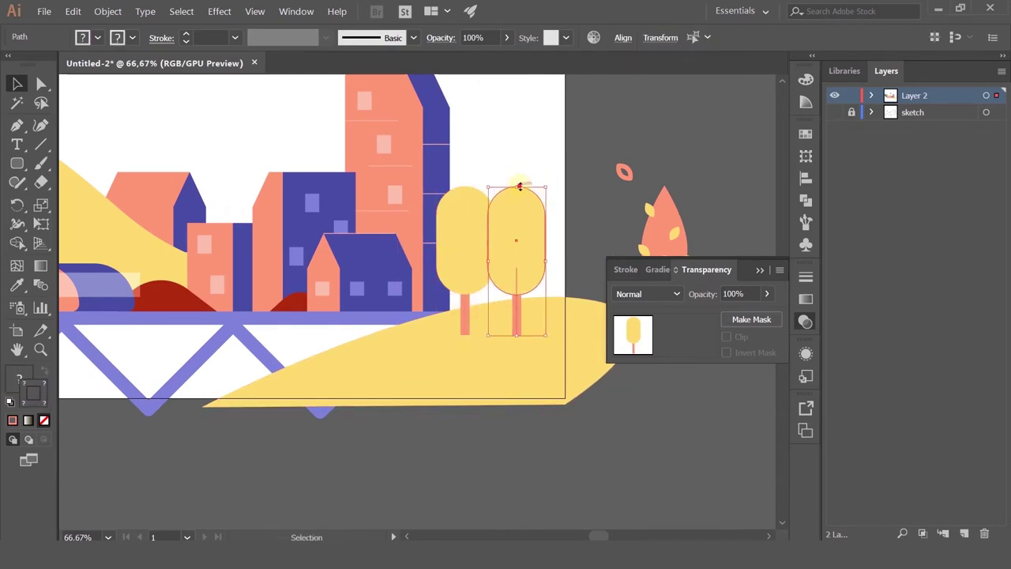
{"action": "left_click_drag", "start_coordinate": [519, 186], "coordinate": [520, 241]}
{"action": "key", "text": "ctrl+z"}
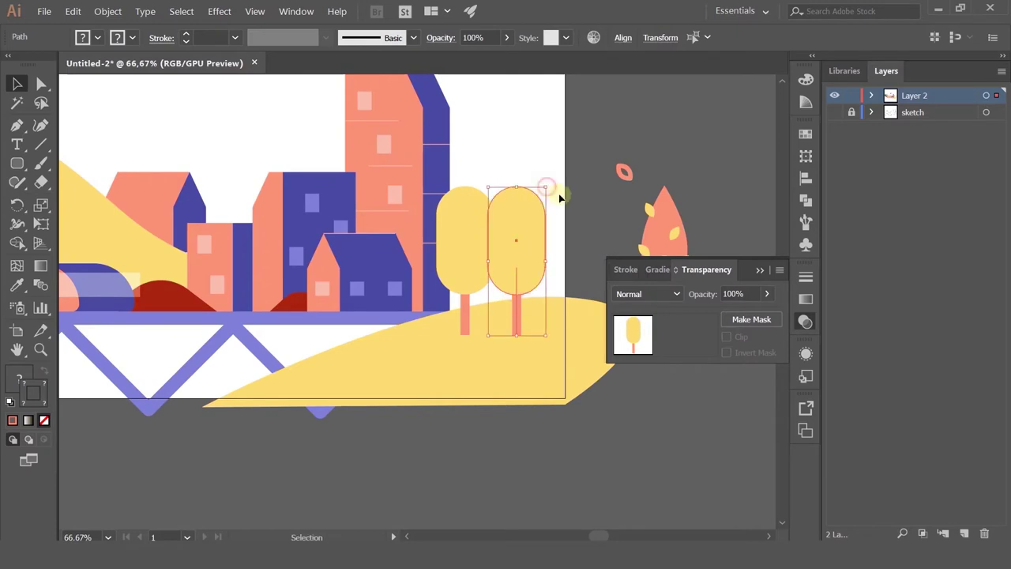
{"action": "left_click", "coordinate": [519, 147]}
{"action": "left_click", "coordinate": [518, 202]}
{"action": "left_click_drag", "start_coordinate": [517, 187], "coordinate": [519, 228]}
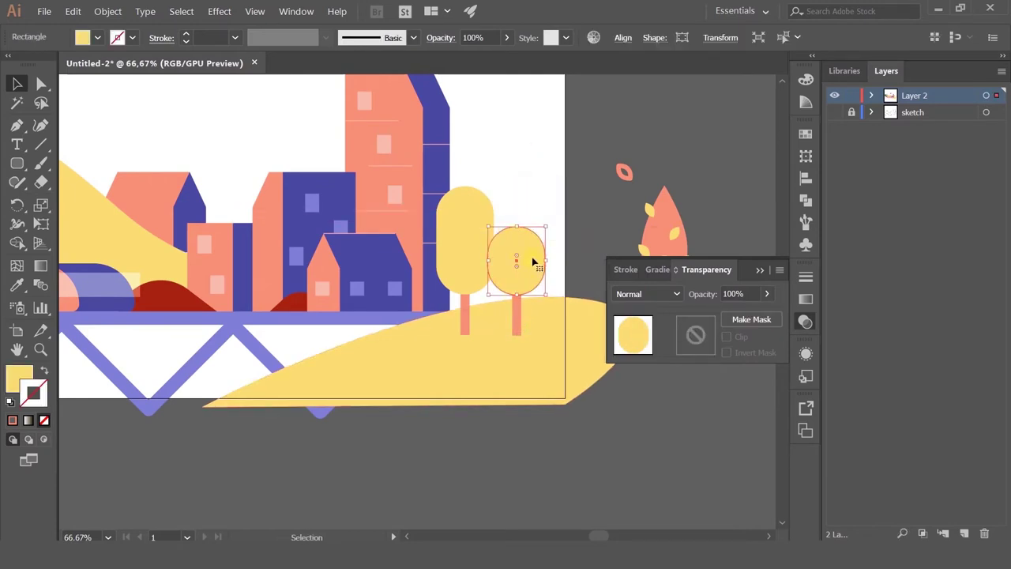
Lower the copied crown over its trunk and move the smaller tree down and closer to the first tree
{"action": "left_click_drag", "start_coordinate": [534, 262], "coordinate": [513, 300]}
{"action": "left_click", "coordinate": [516, 329], "text": "shift"}
{"action": "left_click", "coordinate": [539, 196]}
{"action": "scroll", "coordinate": [529, 247], "scroll_direction": "down", "scroll_amount": 2}
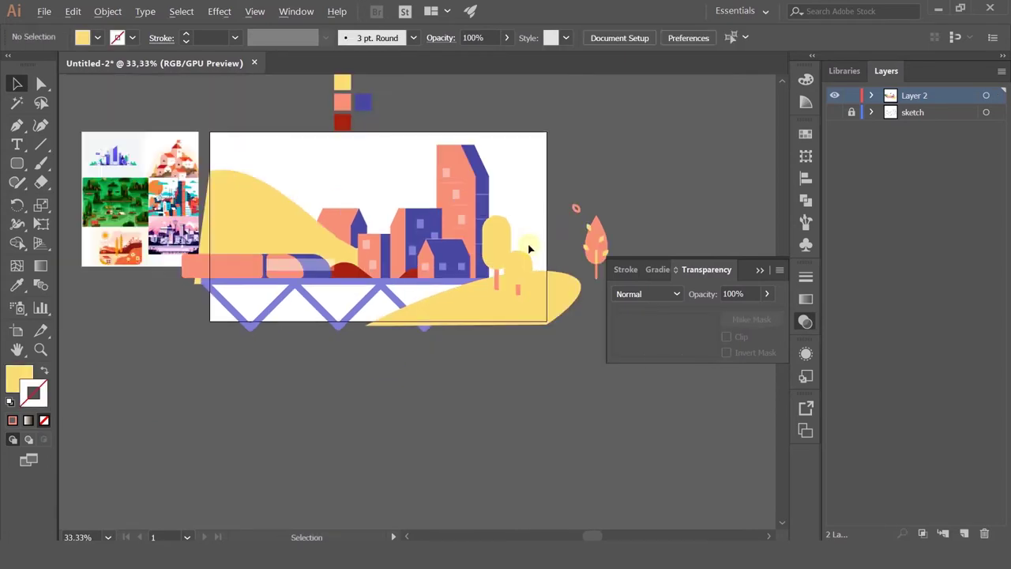
{"action": "scroll", "coordinate": [529, 250], "scroll_direction": "up", "scroll_amount": 2}
Give the smaller tree's crown a white 2 pt stroke and check how it separates from the hill
{"action": "left_click", "coordinate": [542, 271]}
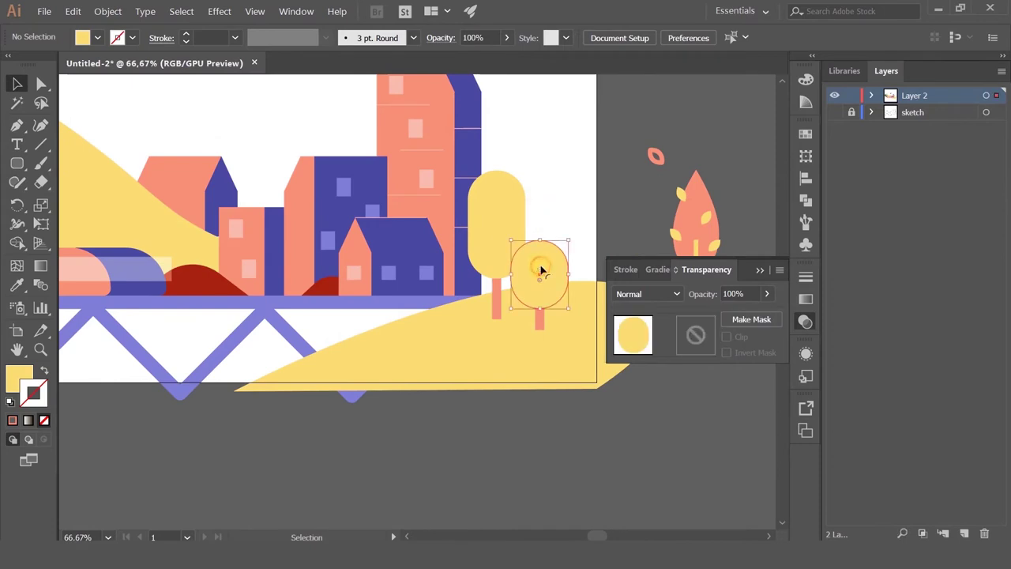
{"action": "double_click", "coordinate": [42, 385]}
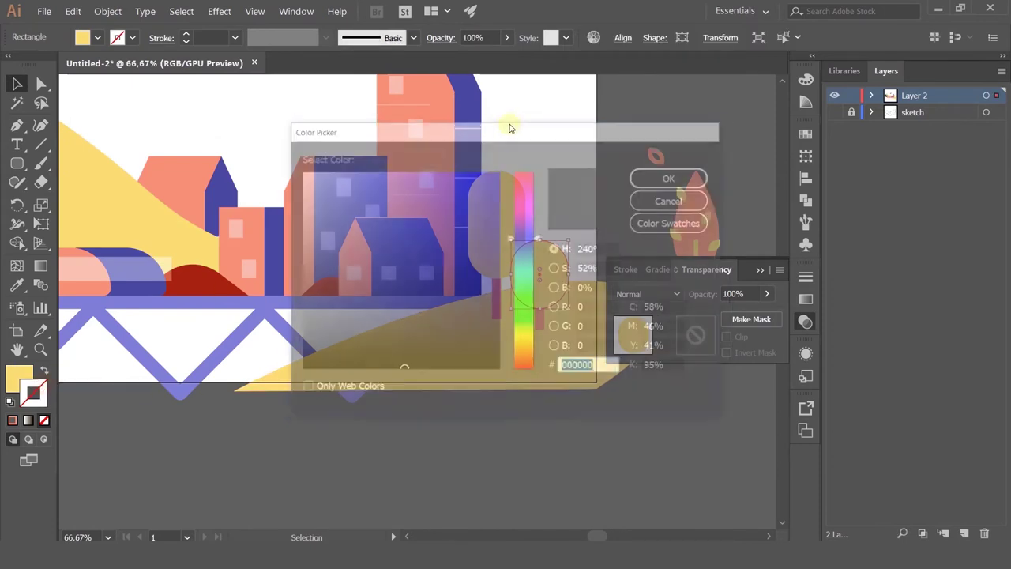
{"action": "left_click_drag", "start_coordinate": [356, 208], "coordinate": [289, 164]}
{"action": "left_click", "coordinate": [641, 176]}
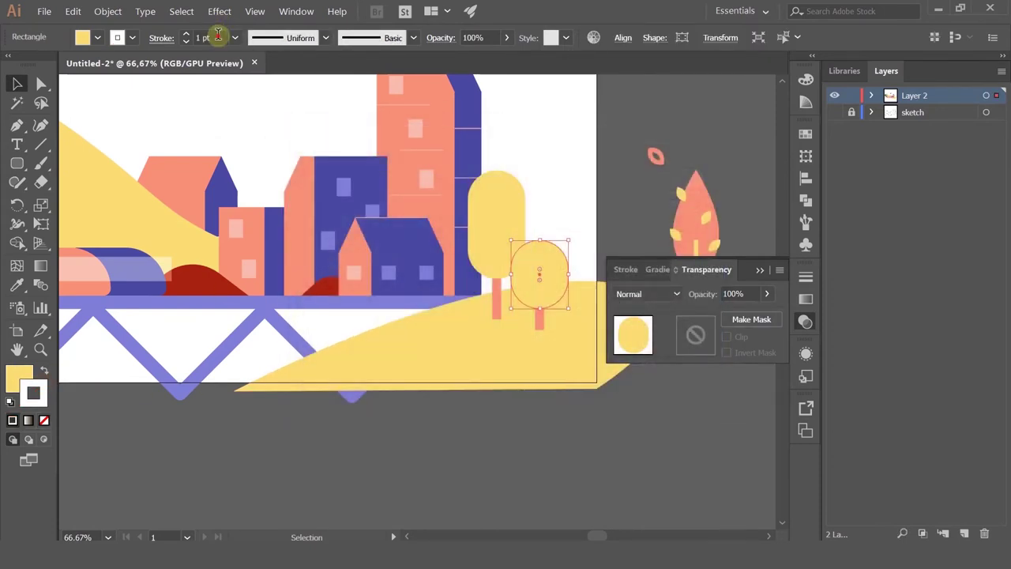
{"action": "left_click", "coordinate": [561, 169]}
{"action": "scroll", "coordinate": [566, 327], "scroll_direction": "up", "scroll_amount": 2}
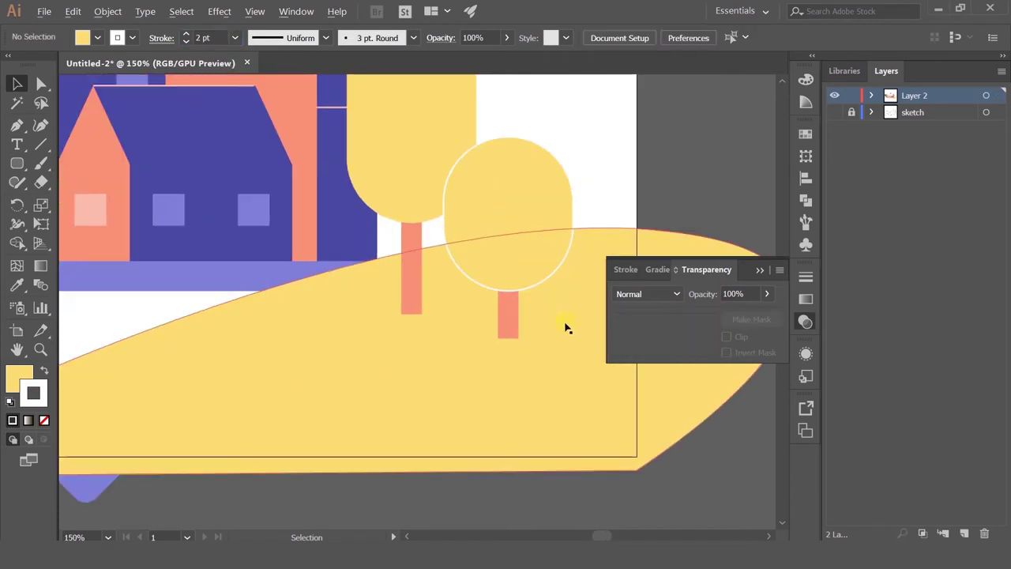
{"action": "scroll", "coordinate": [542, 158], "scroll_direction": "down", "scroll_amount": 1}
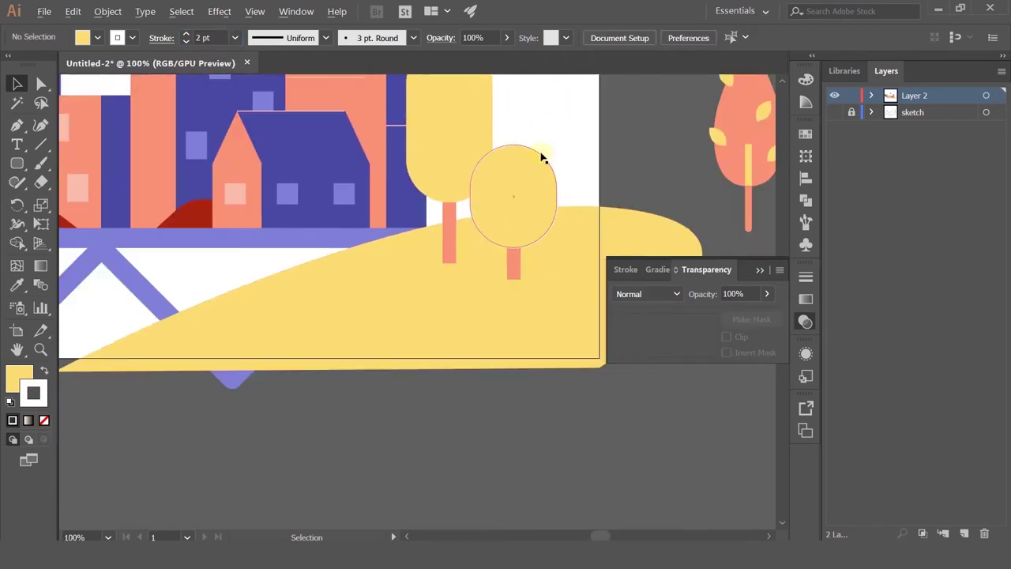
{"action": "scroll", "coordinate": [553, 124], "scroll_direction": "down", "scroll_amount": 2}
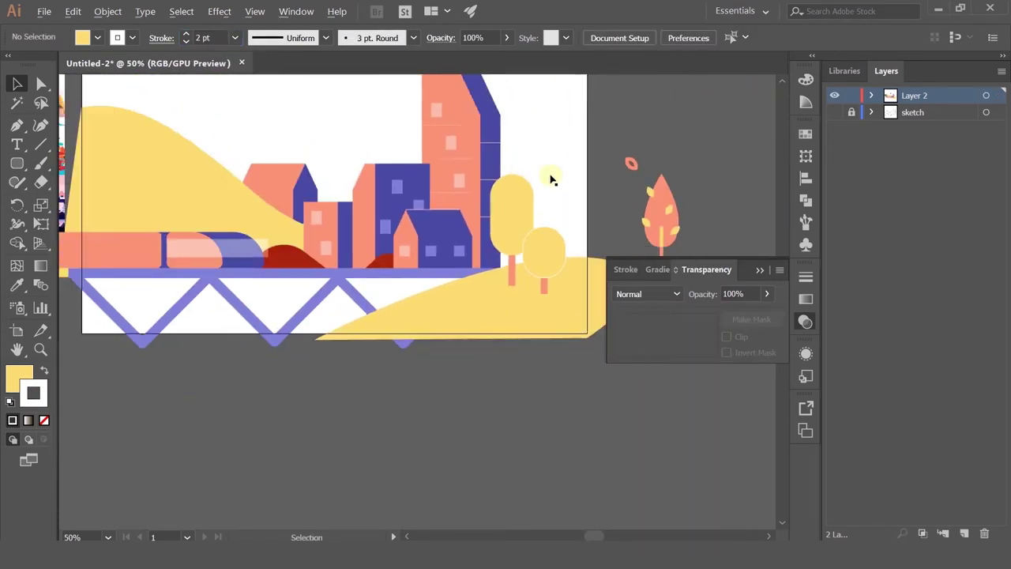
{"action": "scroll", "coordinate": [551, 180], "scroll_direction": "up", "scroll_amount": 2}
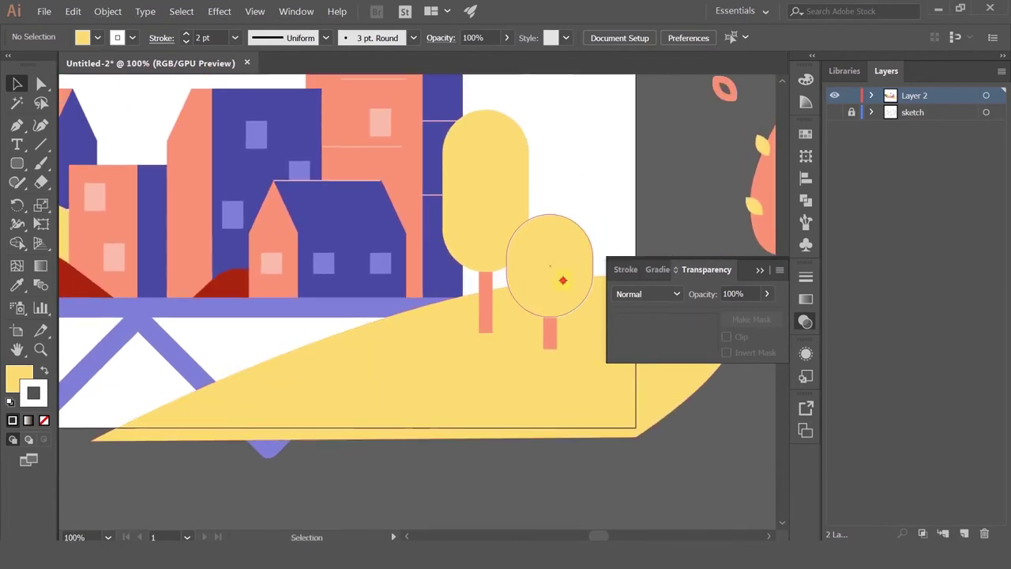
Shift the smaller tree slightly left and down on the hill
{"action": "left_click", "coordinate": [563, 279]}
{"action": "mouse_move", "coordinate": [556, 273]}
{"action": "left_mouse_down"}
{"action": "mouse_move", "coordinate": [546, 287]}
{"action": "mouse_move", "coordinate": [553, 278]}
{"action": "left_mouse_up"}
{"action": "left_click", "coordinate": [605, 181]}
{"action": "scroll", "coordinate": [587, 181], "scroll_direction": "down", "scroll_amount": 2}
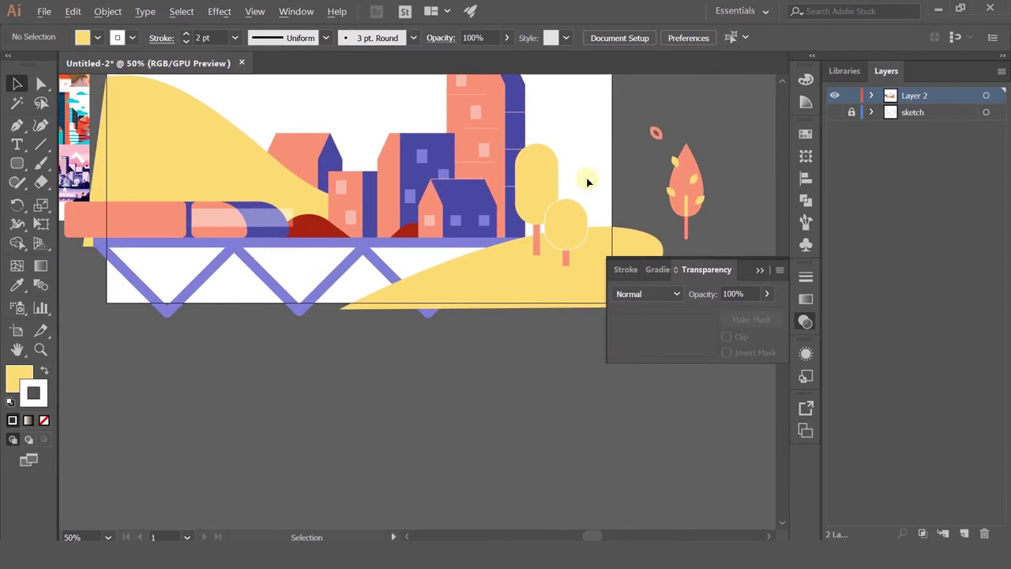
{"action": "left_click_drag", "start_coordinate": [514, 200], "coordinate": [511, 213]}
{"action": "scroll", "coordinate": [518, 275], "scroll_direction": "up", "scroll_amount": 2}
Delete the crown and trunk of the smaller tree
{"action": "left_click", "coordinate": [501, 312]}
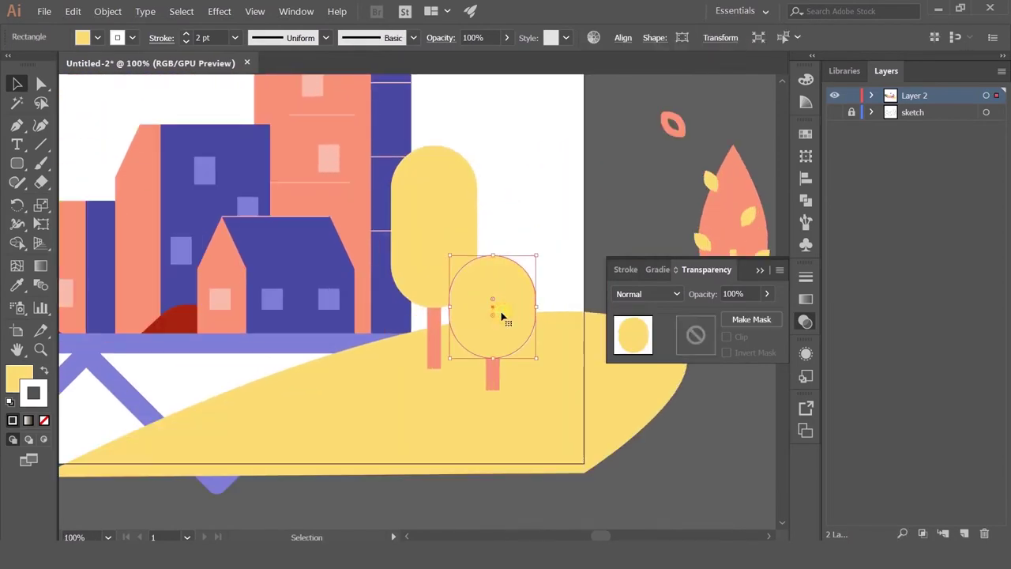
{"action": "key", "text": "Delete"}
{"action": "left_click", "coordinate": [495, 342]}
{"action": "key", "text": "Delete"}
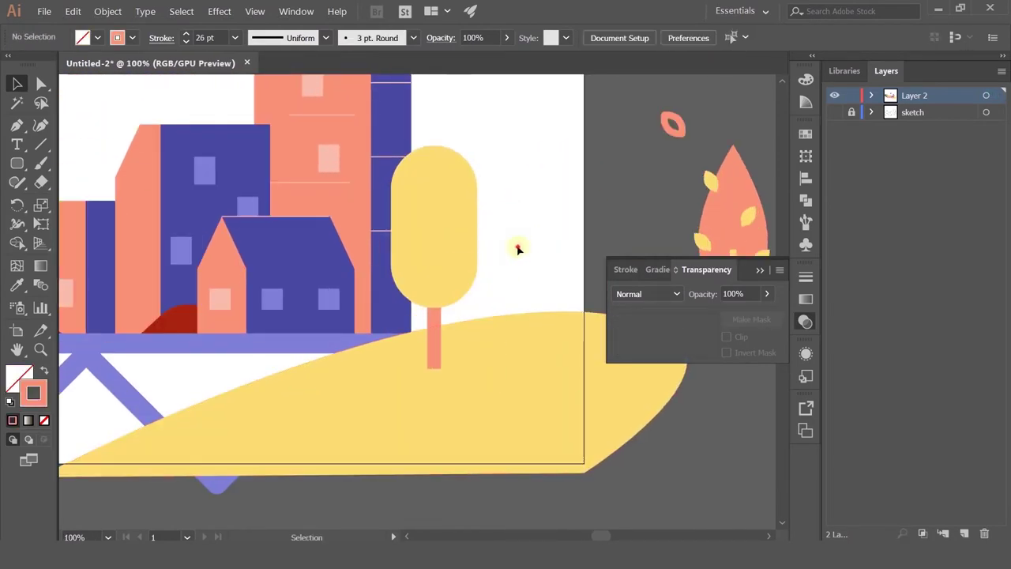
Set the remaining tree trunk's stroke to a round cap and round corners
{"action": "left_click", "coordinate": [434, 322]}
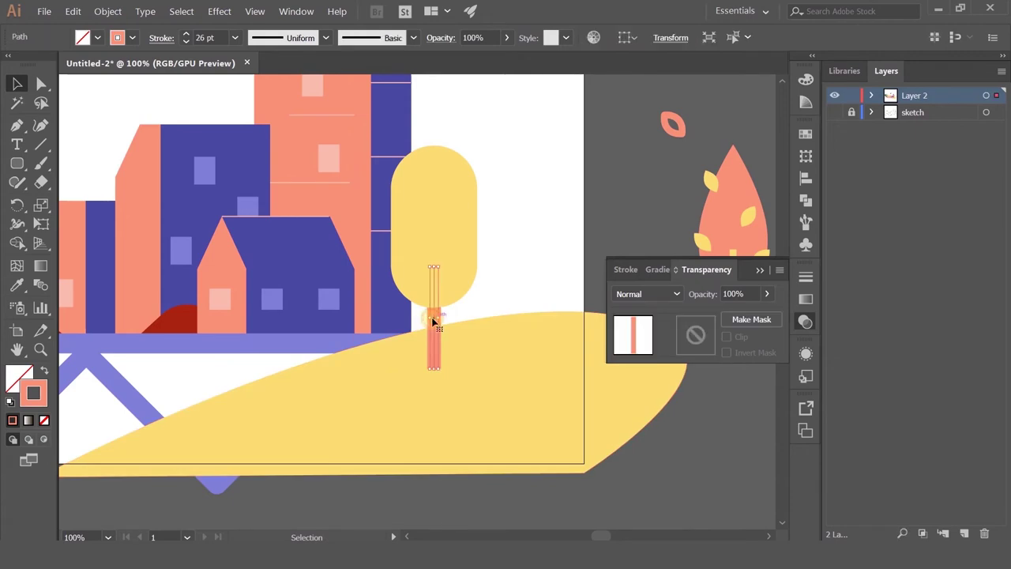
{"action": "left_click", "coordinate": [174, 37]}
{"action": "left_click", "coordinate": [79, 81]}
{"action": "left_click", "coordinate": [78, 101]}
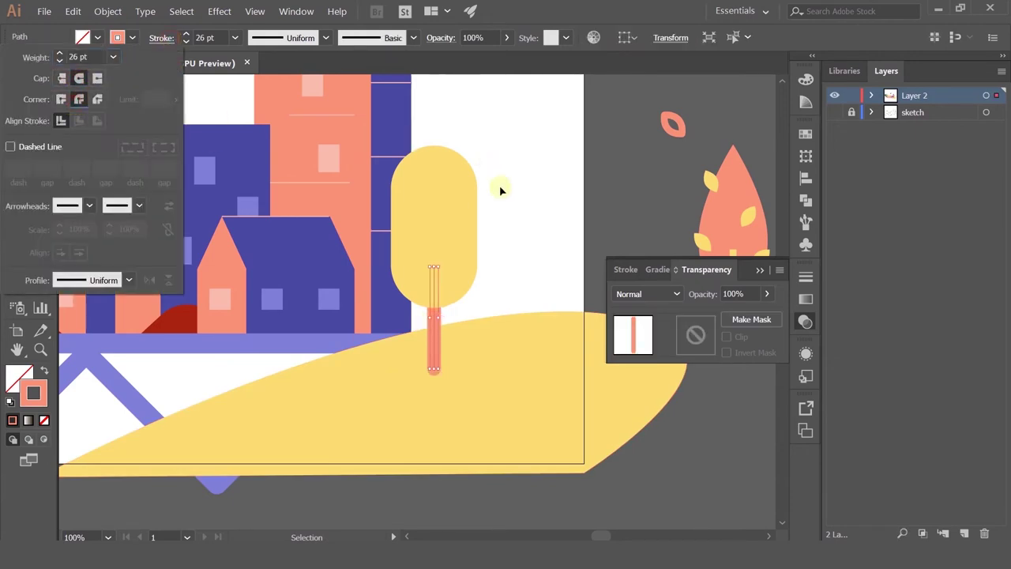
Review the overall balance of the city scene with the tree on the hill
{"action": "scroll", "coordinate": [500, 186], "scroll_direction": "down", "scroll_amount": 2}
{"action": "mouse_move", "coordinate": [505, 171]}
{"action": "left_mouse_down"}
{"action": "mouse_move", "coordinate": [593, 215]}
{"action": "mouse_move", "coordinate": [462, 180]}
{"action": "mouse_move", "coordinate": [538, 215]}
{"action": "left_mouse_up"}
{"action": "left_click", "coordinate": [584, 185]}
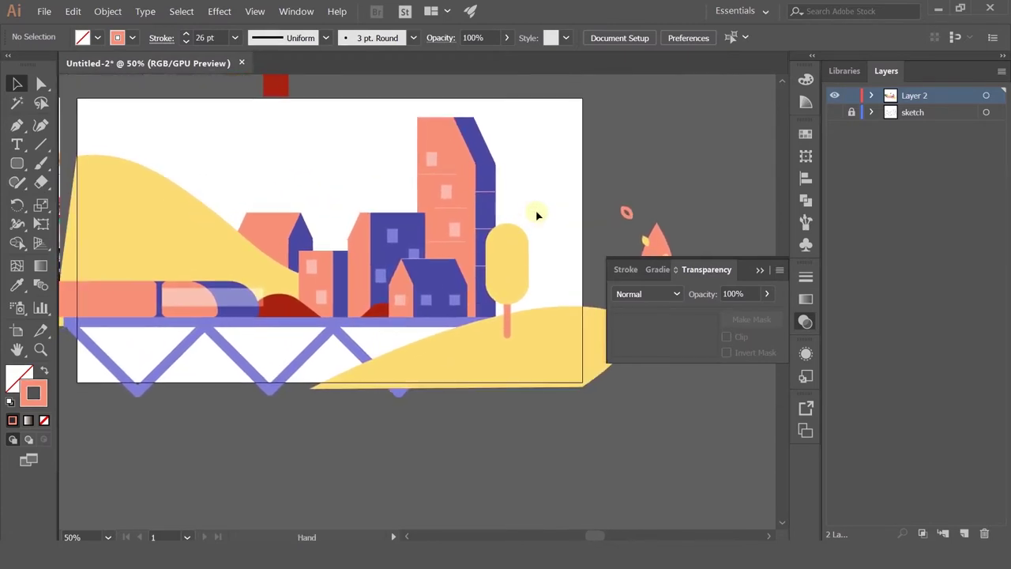
{"action": "left_click", "coordinate": [367, 296]}
{"action": "scroll", "coordinate": [380, 235], "scroll_direction": "down", "scroll_amount": 1}
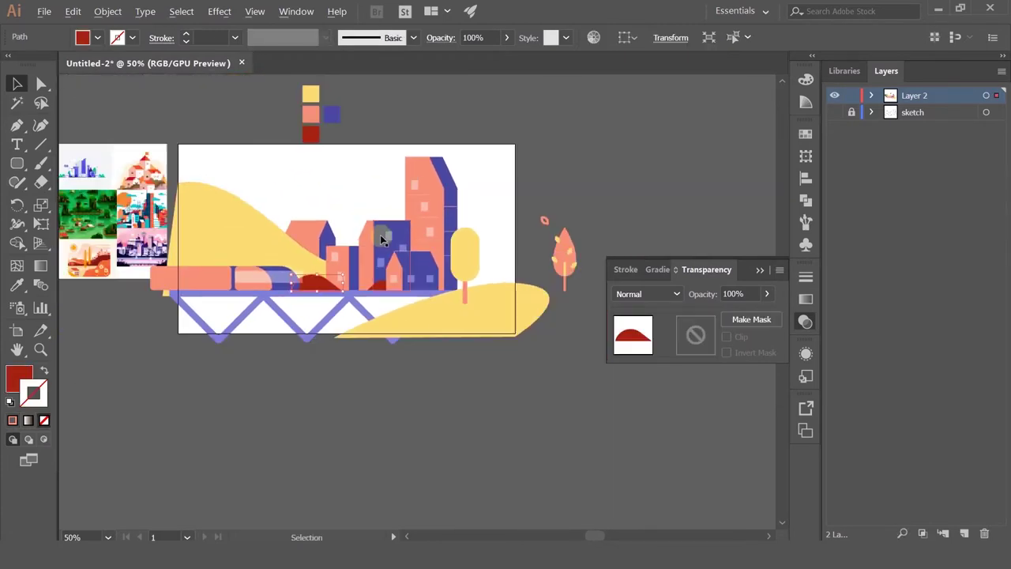
{"action": "left_click", "coordinate": [343, 183]}
{"action": "scroll", "coordinate": [350, 189], "scroll_direction": "up", "scroll_amount": 1}
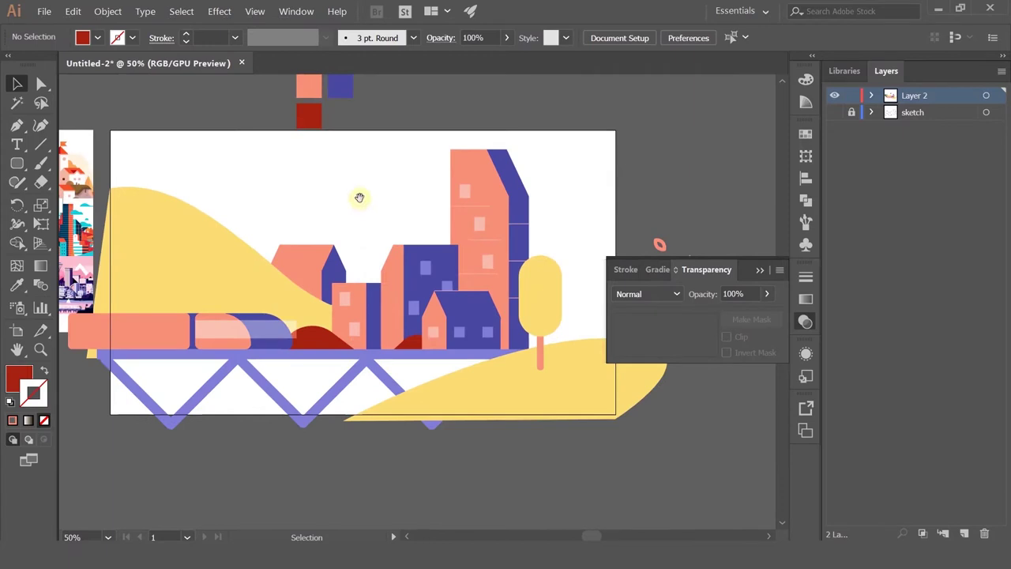
{"action": "left_click_drag", "start_coordinate": [360, 198], "coordinate": [352, 223]}
Examine the reference illustrations beside the artboard for composition and detail ideas
{"action": "left_click_drag", "start_coordinate": [192, 221], "coordinate": [422, 178]}
{"action": "left_click_drag", "start_coordinate": [324, 217], "coordinate": [446, 217]}
{"action": "scroll", "coordinate": [364, 300], "scroll_direction": "up", "scroll_amount": 2}
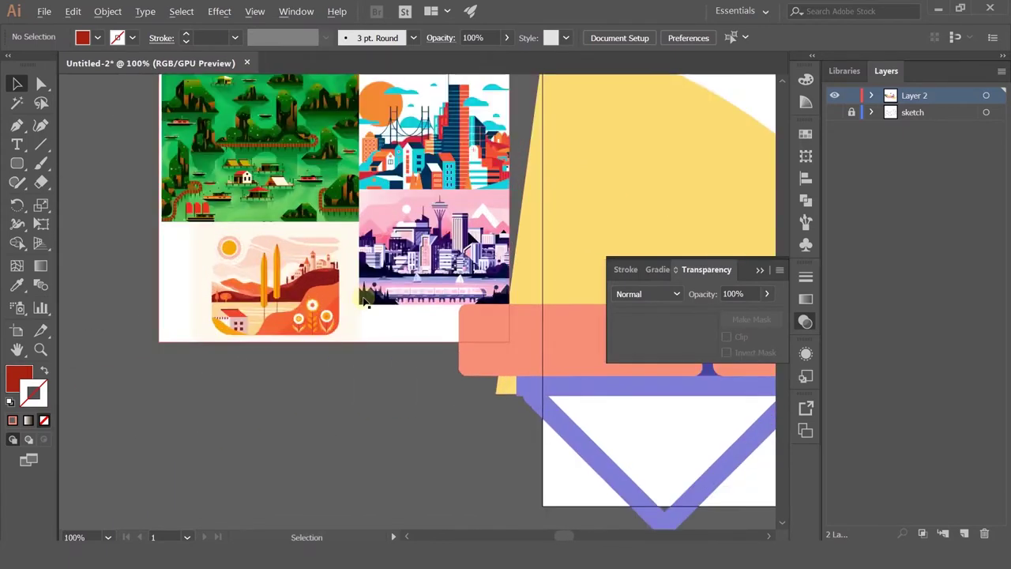
{"action": "scroll", "coordinate": [363, 302], "scroll_direction": "up", "scroll_amount": 1}
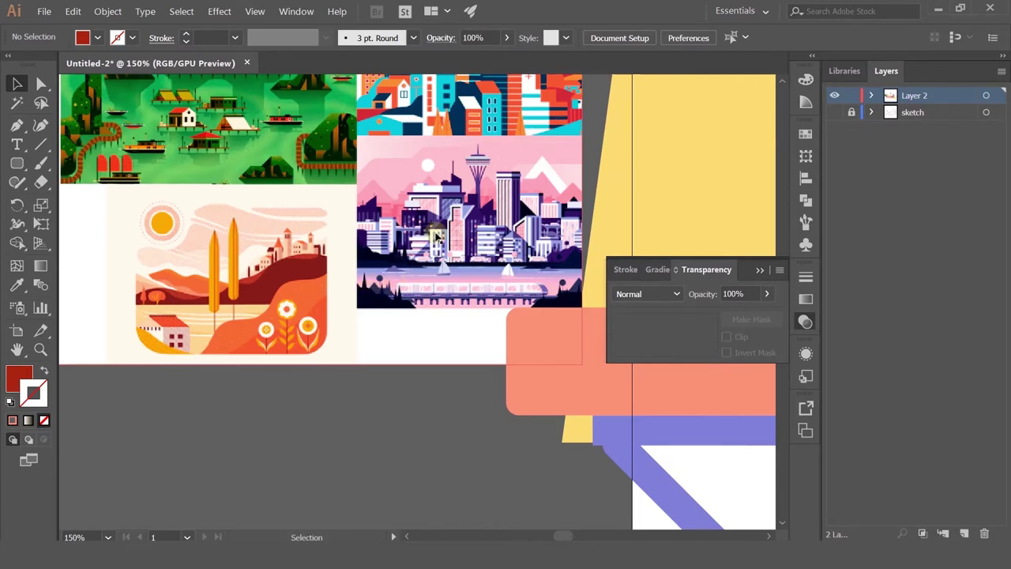
{"action": "left_click_drag", "start_coordinate": [435, 236], "coordinate": [466, 424]}
{"action": "left_click_drag", "start_coordinate": [445, 302], "coordinate": [402, 346]}
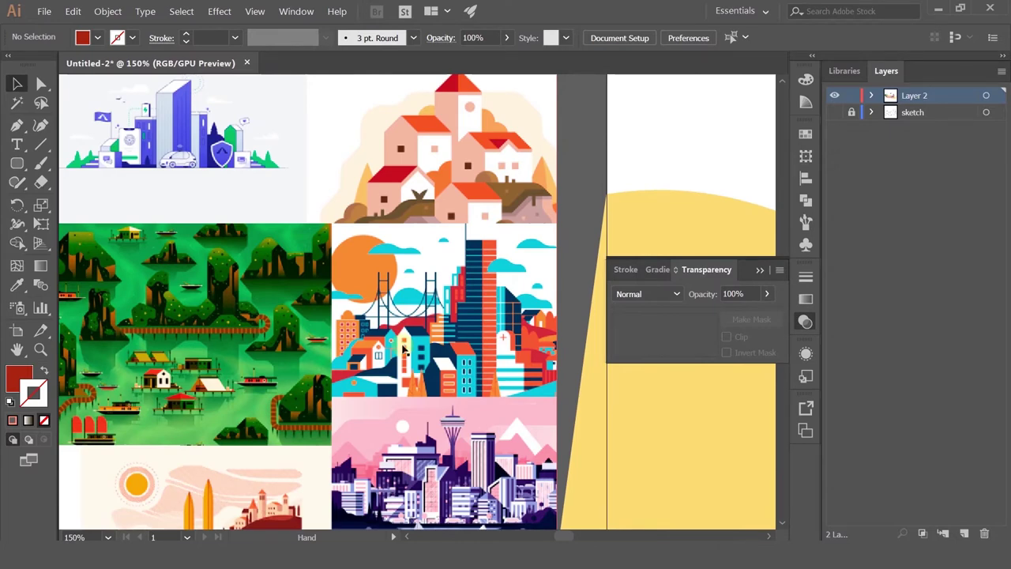
{"action": "scroll", "coordinate": [404, 350], "scroll_direction": "down", "scroll_amount": 2}
{"action": "left_click_drag", "start_coordinate": [438, 312], "coordinate": [198, 223]}
{"action": "left_click_drag", "start_coordinate": [564, 332], "coordinate": [359, 316]}
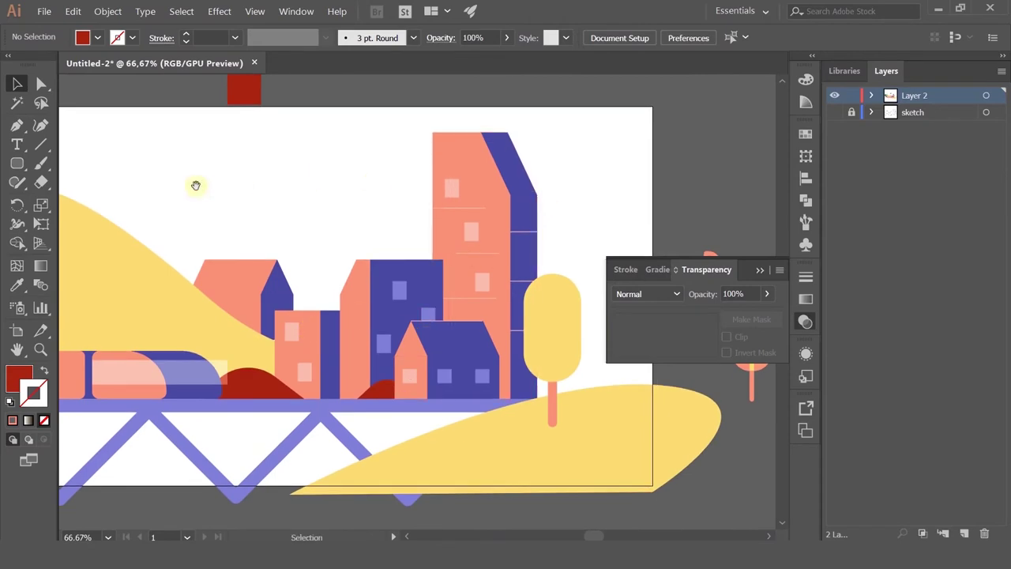
{"action": "scroll", "coordinate": [196, 187], "scroll_direction": "left", "scroll_amount": 10}
{"action": "scroll", "coordinate": [343, 229], "scroll_direction": "up", "scroll_amount": 3}
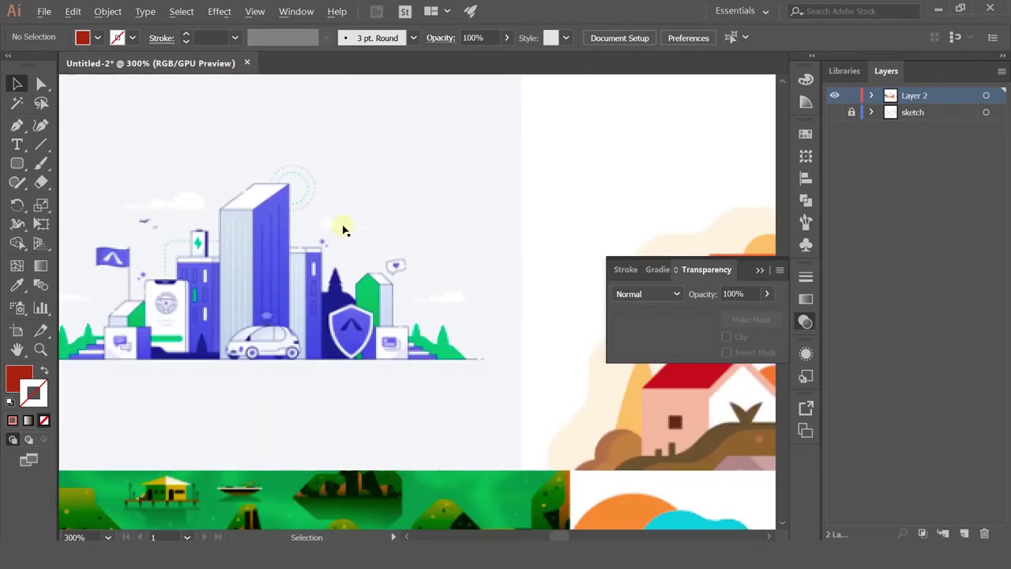
{"action": "scroll", "coordinate": [343, 229], "scroll_direction": "down", "scroll_amount": 2}
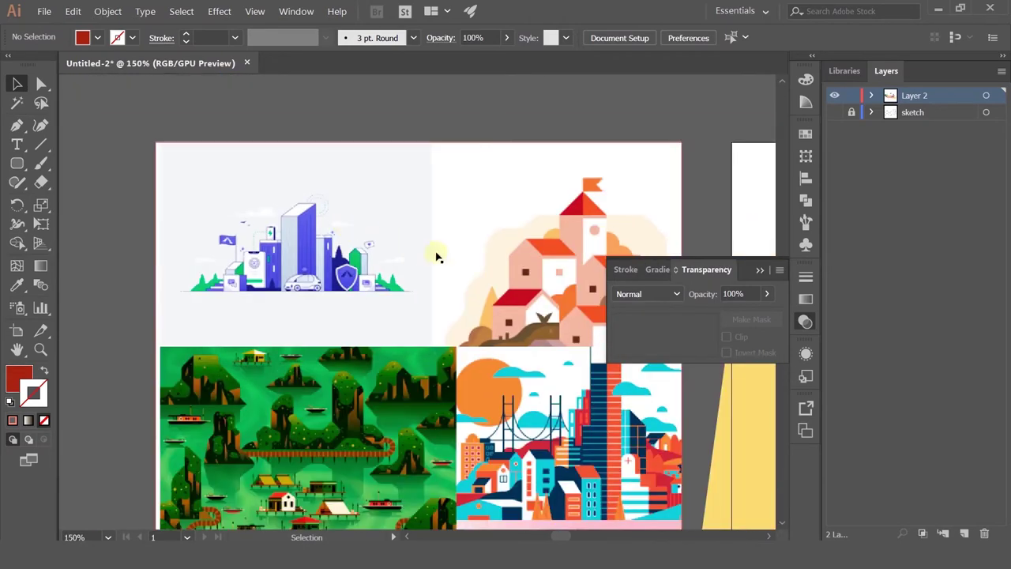
Compare the references with the landscape, checking the area around the tall tower and the yellow hill
{"action": "left_click_drag", "start_coordinate": [704, 365], "coordinate": [214, 75]}
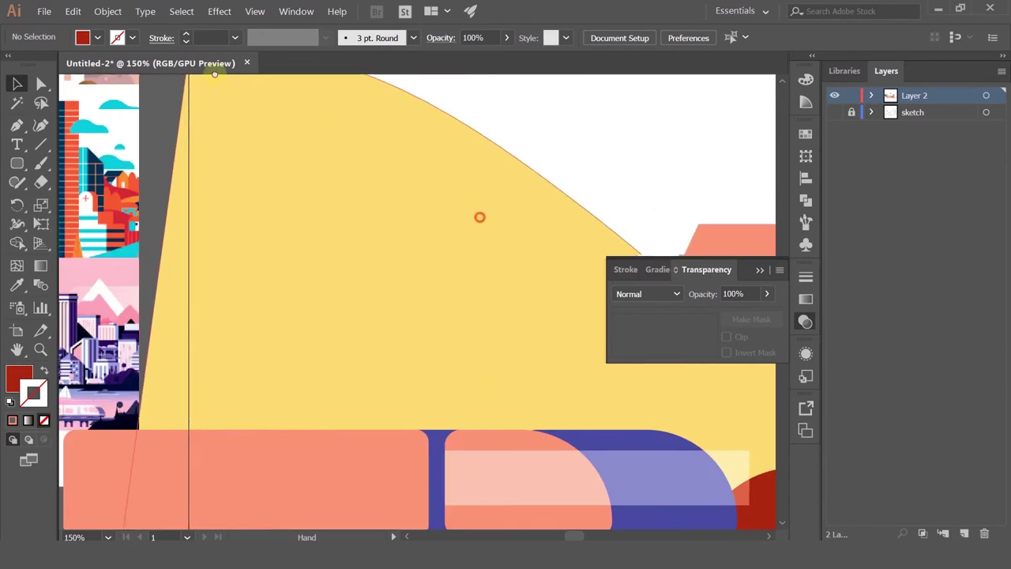
{"action": "left_click_drag", "start_coordinate": [479, 216], "coordinate": [214, 73]}
{"action": "left_click_drag", "start_coordinate": [527, 251], "coordinate": [206, 83]}
{"action": "left_click_drag", "start_coordinate": [544, 176], "coordinate": [440, 237]}
{"action": "scroll", "coordinate": [443, 237], "scroll_direction": "down", "scroll_amount": 2}
{"action": "scroll", "coordinate": [466, 261], "scroll_direction": "up", "scroll_amount": 2}
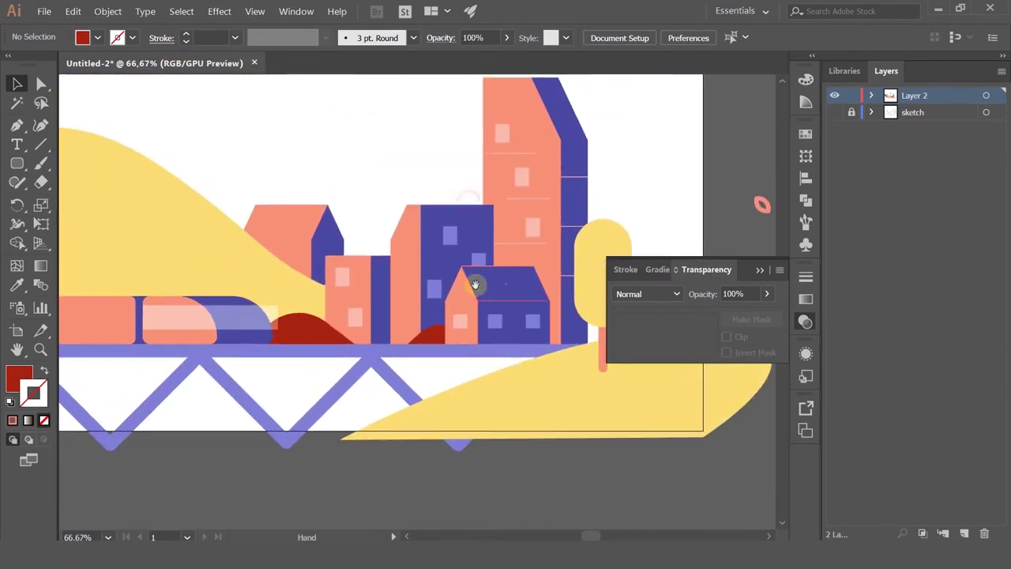
{"action": "scroll", "coordinate": [482, 269], "scroll_direction": "right", "scroll_amount": 2}
{"action": "scroll", "coordinate": [426, 265], "scroll_direction": "down", "scroll_amount": 1}
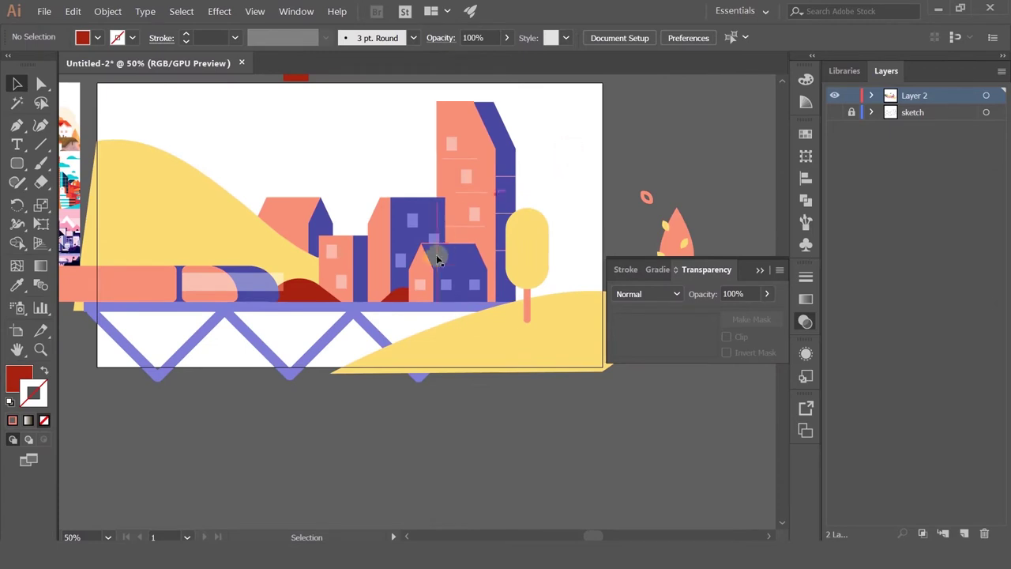
Move the tree's crown and trunk together to the right and slightly up on the hill
{"action": "left_click", "coordinate": [261, 280]}
{"action": "left_click_drag", "start_coordinate": [590, 224], "coordinate": [608, 241]}
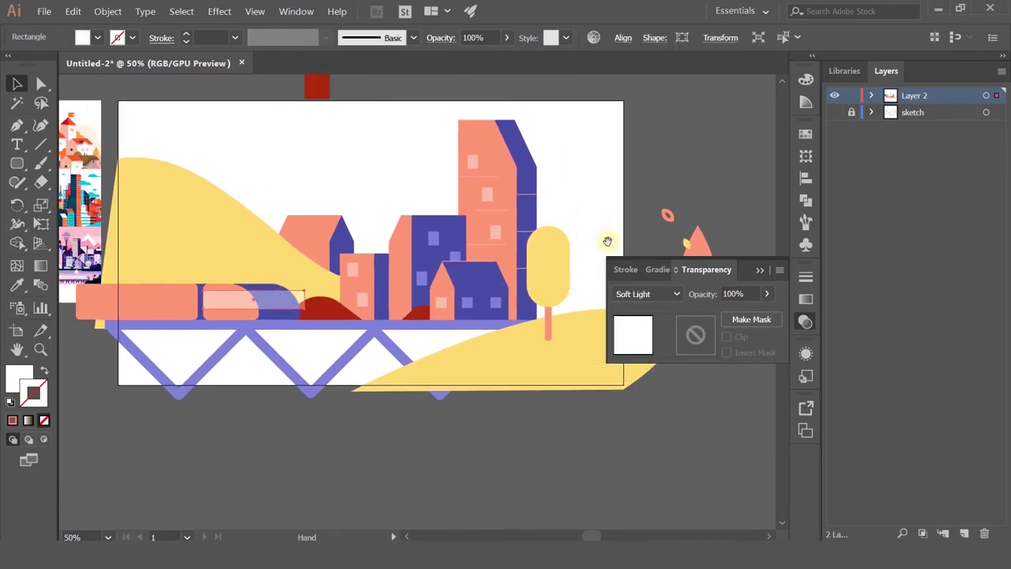
{"action": "left_click", "coordinate": [560, 283]}
{"action": "left_click", "coordinate": [547, 324], "text": "shift"}
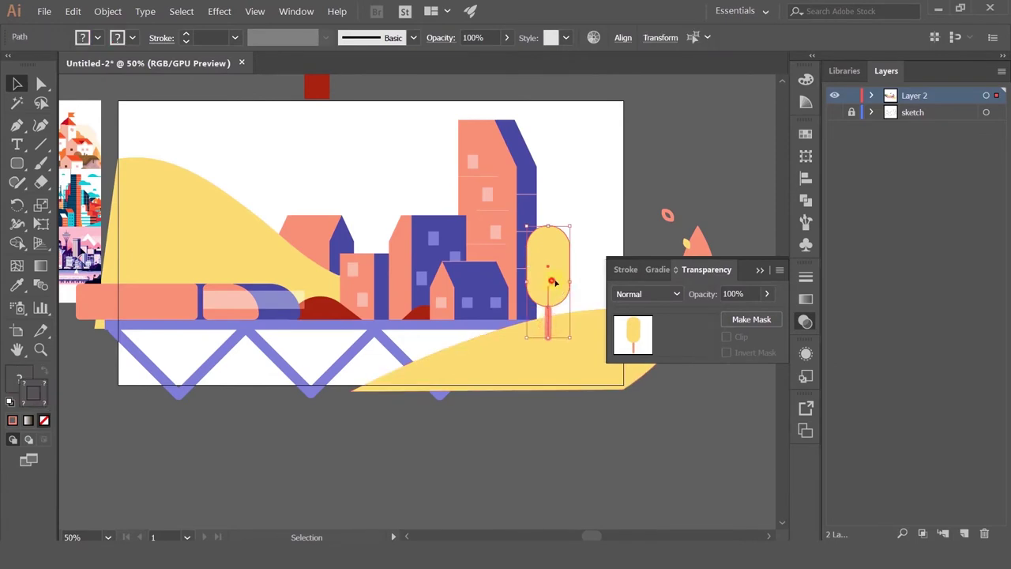
{"action": "left_click_drag", "start_coordinate": [548, 282], "coordinate": [571, 276]}
{"action": "left_click", "coordinate": [605, 201]}
{"action": "left_click_drag", "start_coordinate": [595, 225], "coordinate": [488, 207]}
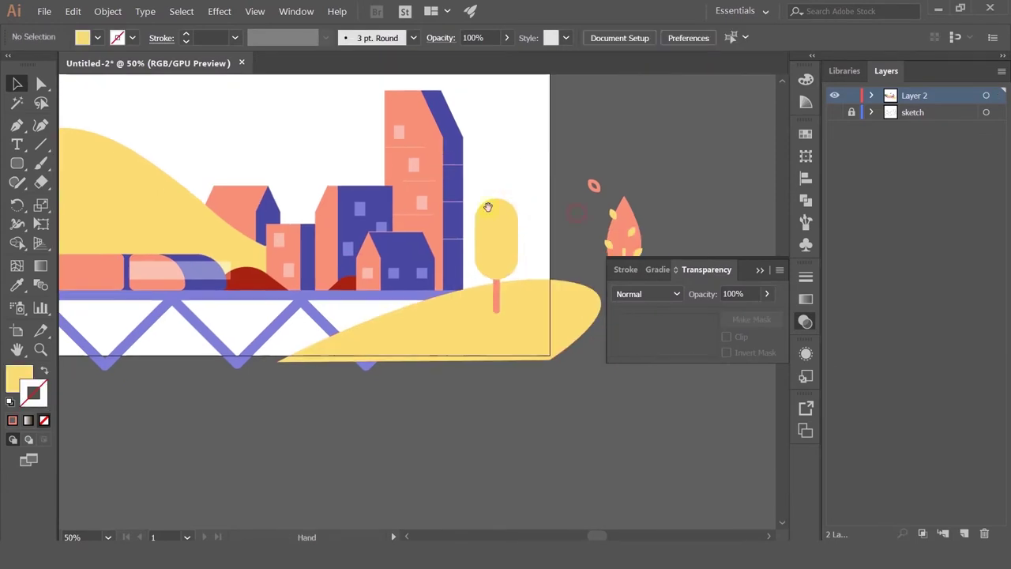
Draw a wide rectangular building right of the tall tower, fill it with the buildings' dark blue and send it behind the tree
{"action": "left_click_drag", "start_coordinate": [19, 164], "coordinate": [83, 163]}
{"action": "mouse_move", "coordinate": [452, 214]}
{"action": "left_mouse_down"}
{"action": "mouse_move", "coordinate": [589, 296]}
{"action": "mouse_move", "coordinate": [582, 289]}
{"action": "left_mouse_up"}
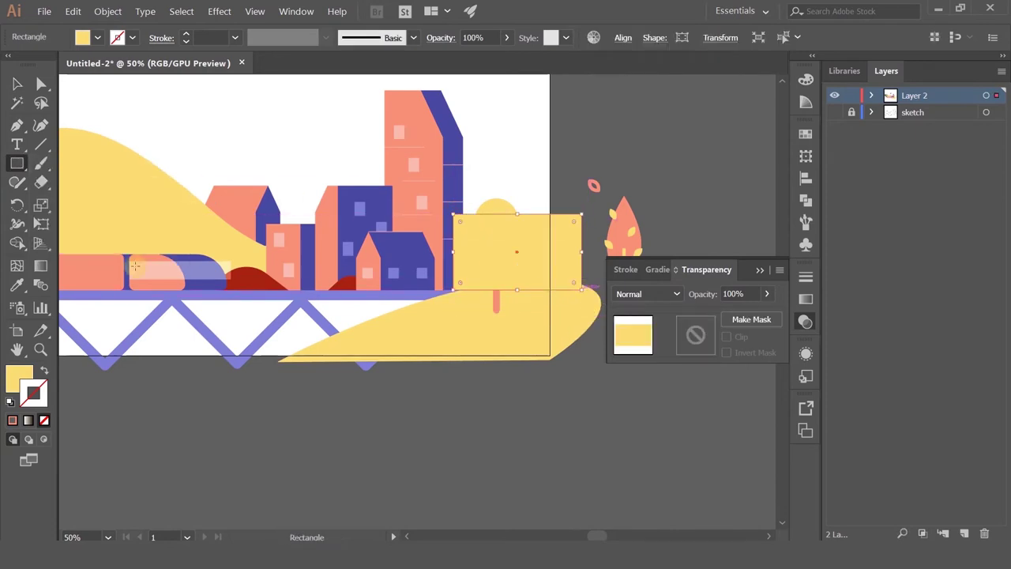
{"action": "left_click", "coordinate": [19, 286]}
{"action": "left_click", "coordinate": [306, 246]}
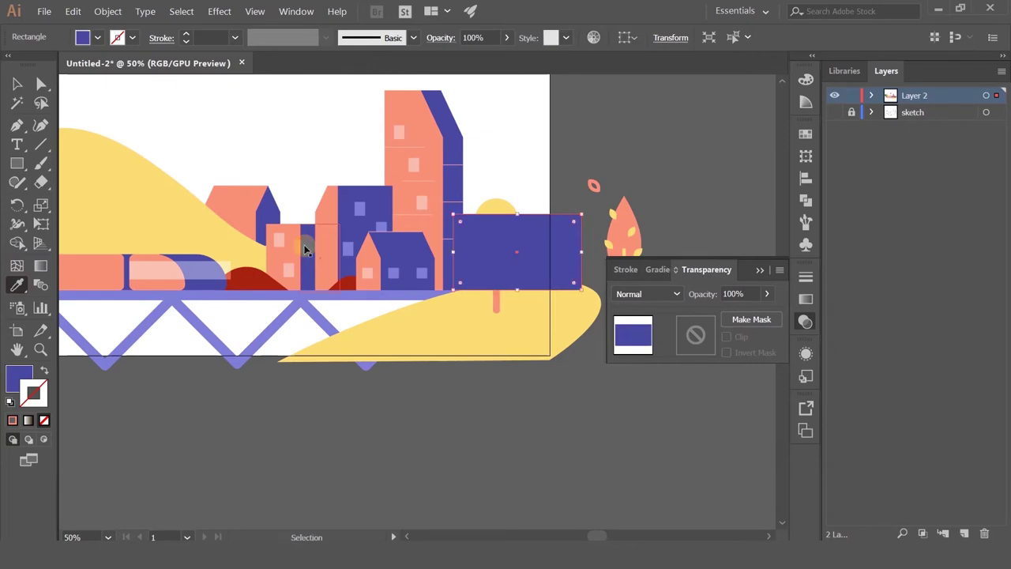
{"action": "key", "text": "ctrl+shift+bracketleft"}
Add a narrow copy of the new building along its left side and fill it with the train's coral colour
{"action": "left_click", "coordinate": [17, 85]}
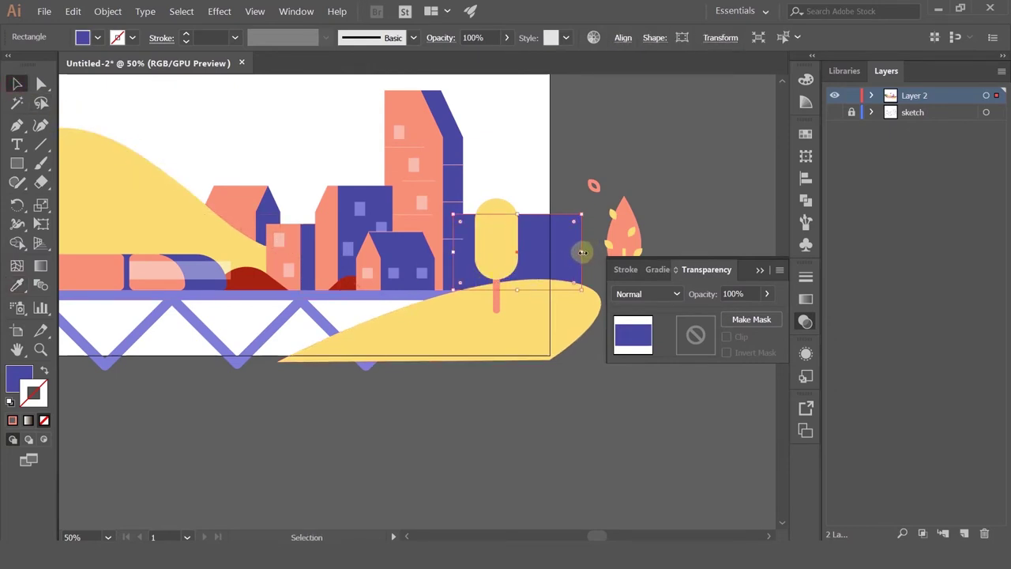
{"action": "left_click_drag", "start_coordinate": [583, 252], "coordinate": [482, 263]}
{"action": "left_click", "coordinate": [17, 285]}
{"action": "left_click", "coordinate": [117, 269]}
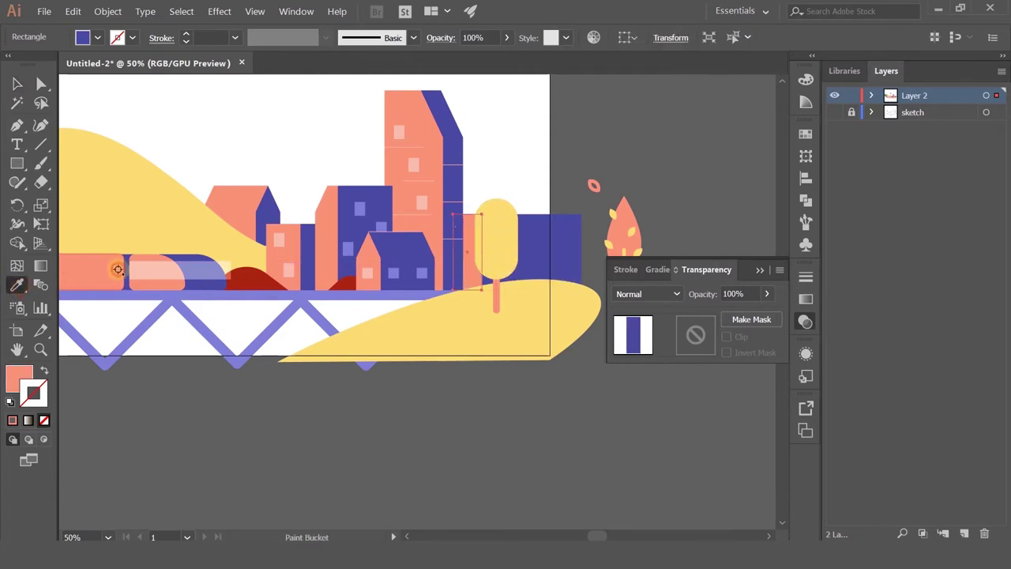
{"action": "left_click", "coordinate": [17, 81]}
{"action": "left_click", "coordinate": [144, 102]}
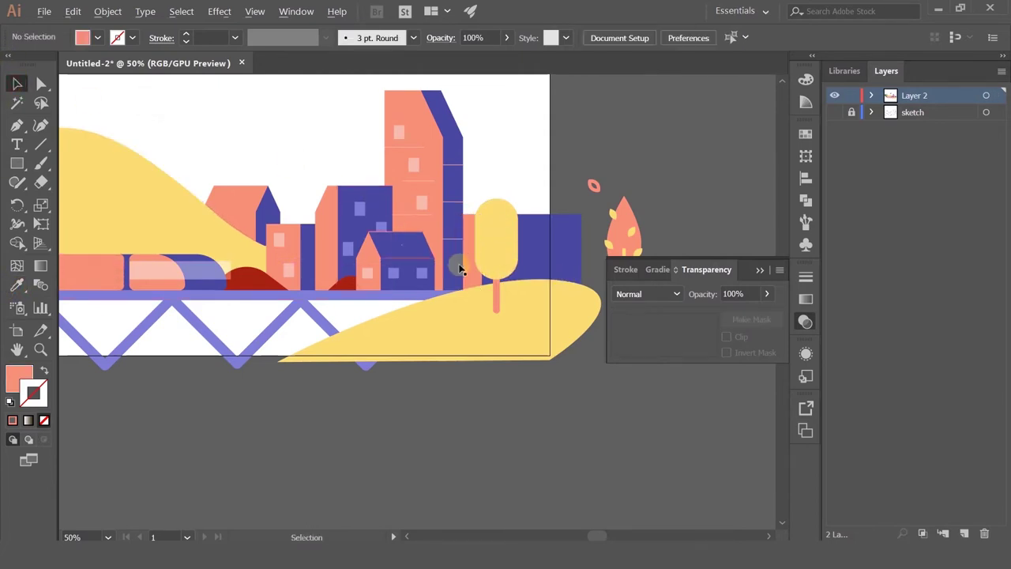
Reduce the height of the new building by lowering the top edge of its coral and blue parts together
{"action": "scroll", "coordinate": [460, 266], "scroll_direction": "up", "scroll_amount": 1}
{"action": "left_click_drag", "start_coordinate": [554, 162], "coordinate": [499, 191]}
{"action": "left_click", "coordinate": [530, 252]}
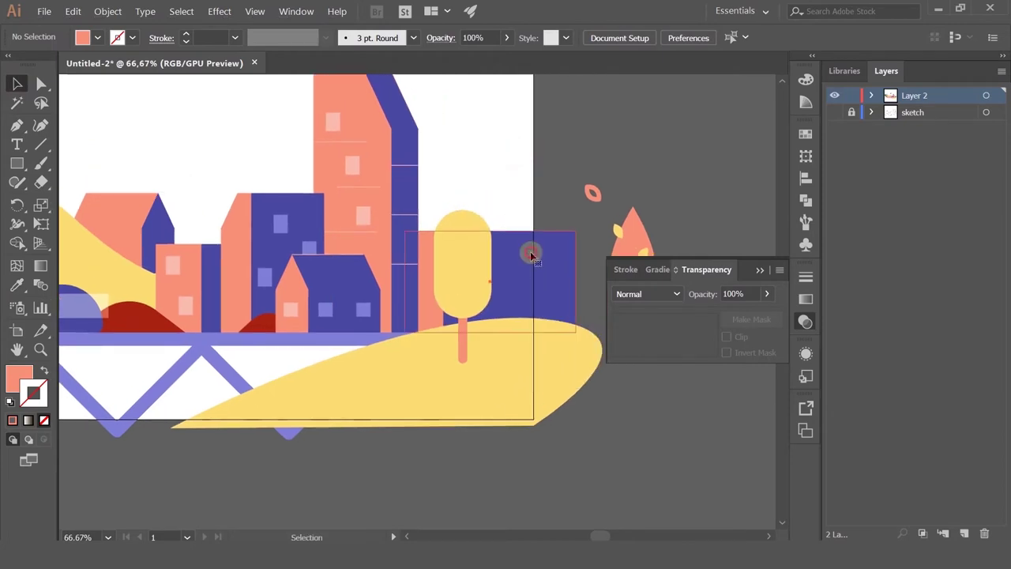
{"action": "left_click", "coordinate": [492, 240], "text": "shift"}
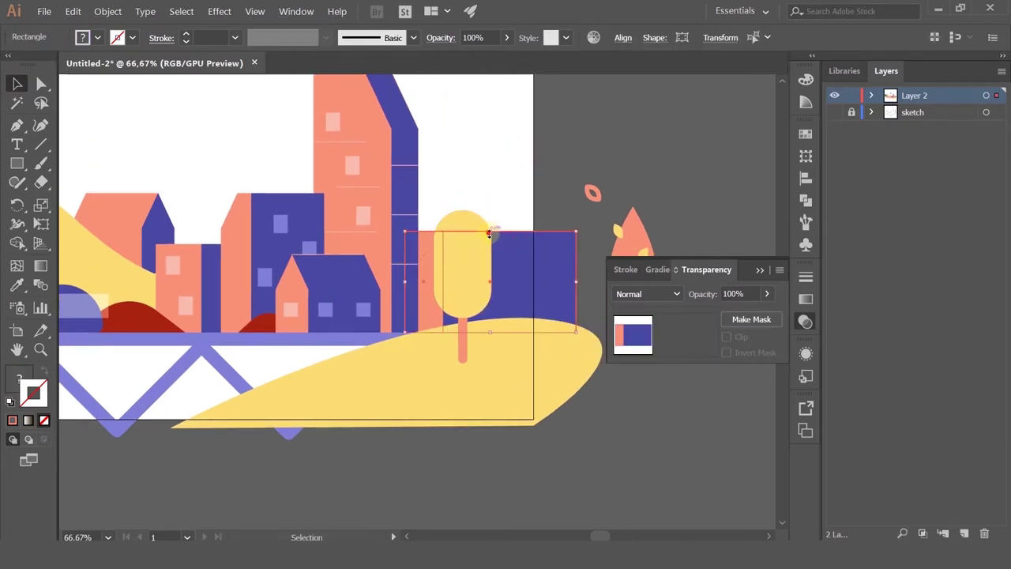
{"action": "left_click_drag", "start_coordinate": [489, 233], "coordinate": [489, 258]}
{"action": "left_click", "coordinate": [508, 185]}
{"action": "scroll", "coordinate": [509, 185], "scroll_direction": "down", "scroll_amount": 2}
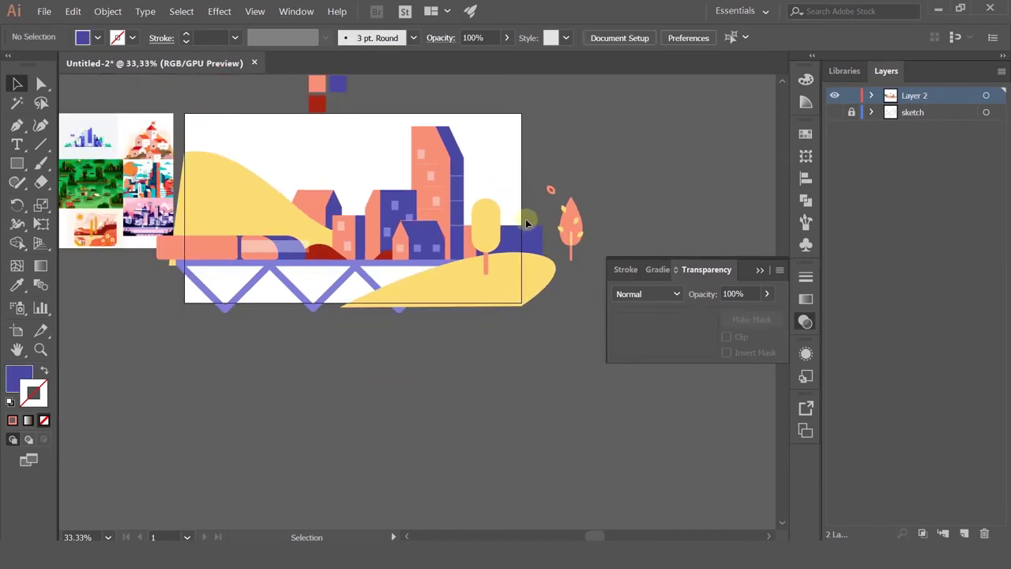
Shift the tree's crown and trunk slightly left and up in front of the new building
{"action": "scroll", "coordinate": [527, 224], "scroll_direction": "up", "scroll_amount": 3}
{"action": "left_click", "coordinate": [421, 283]}
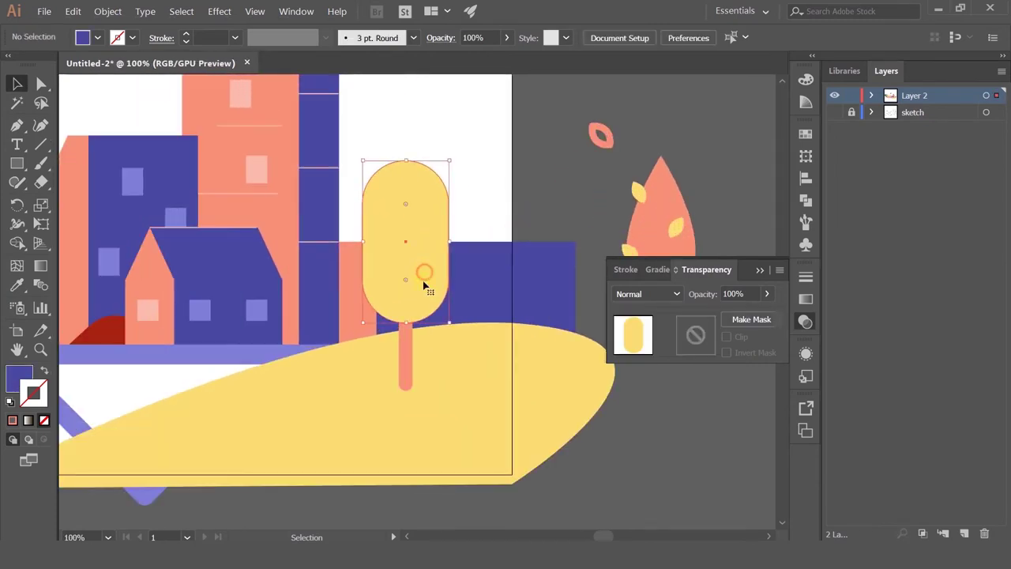
{"action": "left_click", "coordinate": [409, 377], "text": "shift"}
{"action": "left_click_drag", "start_coordinate": [418, 280], "coordinate": [399, 271]}
{"action": "left_click", "coordinate": [529, 187]}
{"action": "scroll", "coordinate": [529, 188], "scroll_direction": "down", "scroll_amount": 2}
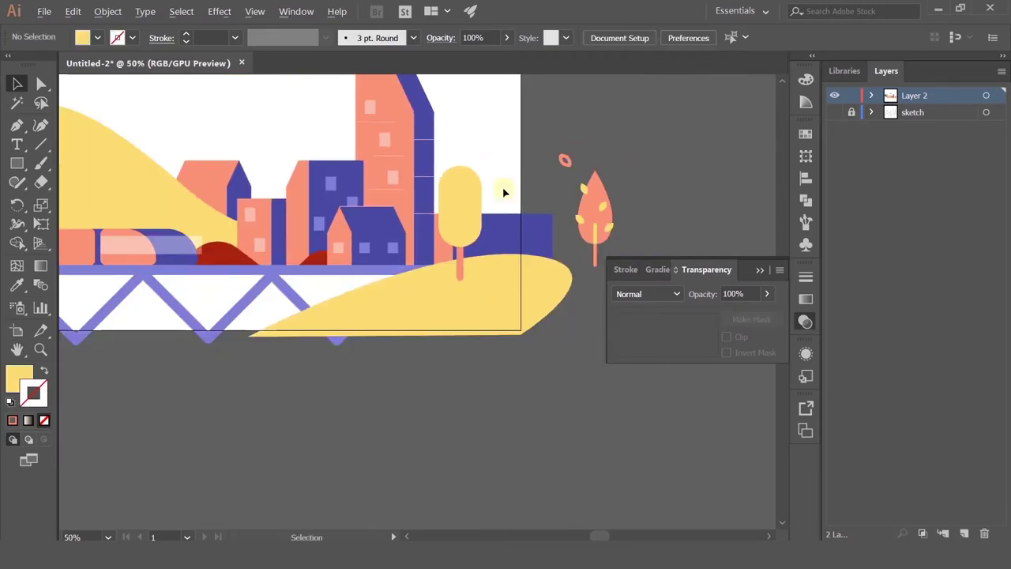
Adjust the crown's position over the trunk and group the crown and trunk into one tree
{"action": "left_click", "coordinate": [456, 201]}
{"action": "mouse_move", "coordinate": [465, 223]}
{"action": "left_mouse_down"}
{"action": "mouse_move", "coordinate": [466, 234]}
{"action": "mouse_move", "coordinate": [466, 210]}
{"action": "left_mouse_up"}
{"action": "left_click", "coordinate": [513, 170]}
{"action": "left_click", "coordinate": [461, 274]}
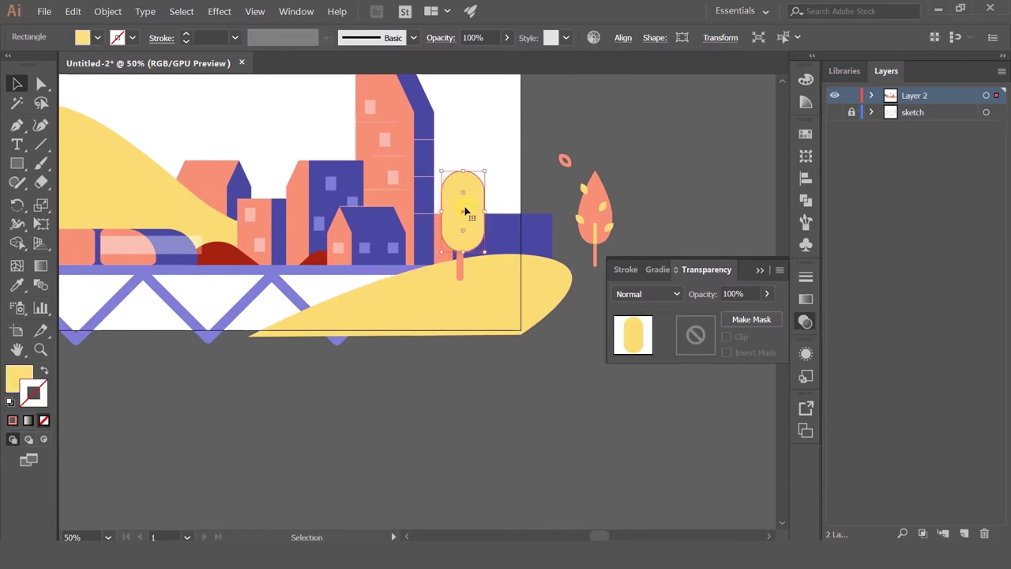
{"action": "left_click", "coordinate": [462, 269], "text": "shift"}
{"action": "key", "text": "ctrl+plus"}
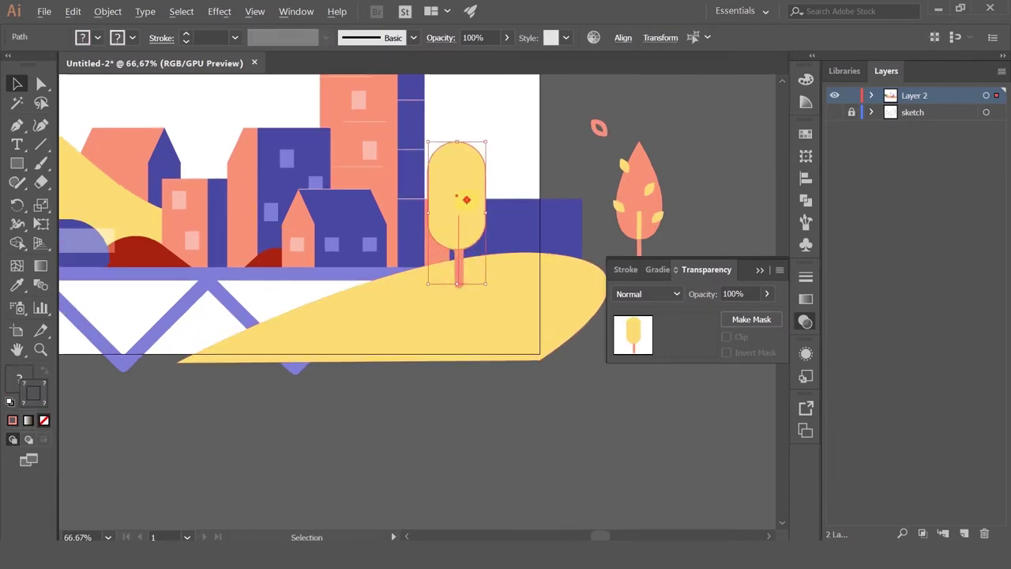
{"action": "left_click", "coordinate": [558, 142]}
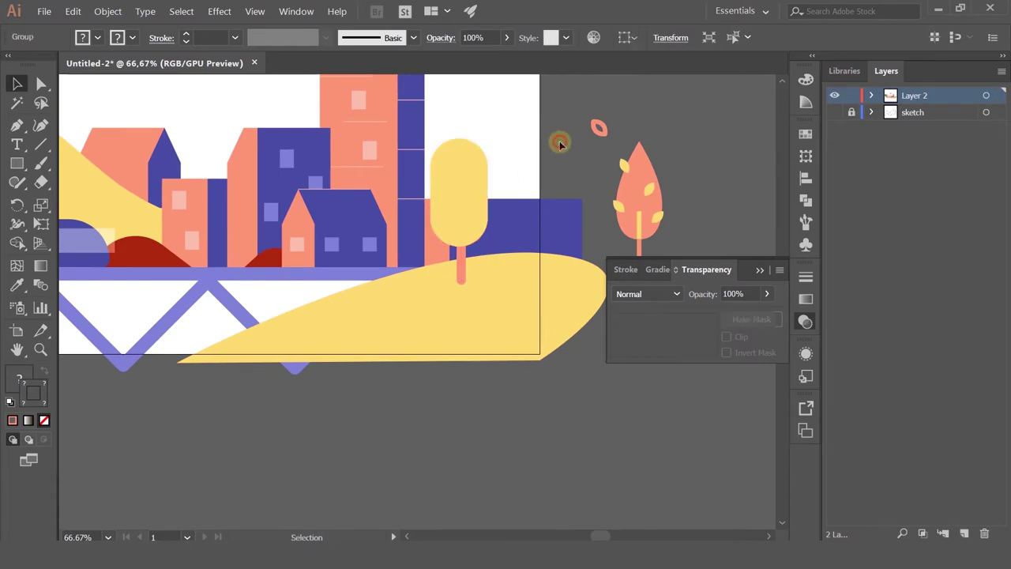
Start a cloud-like shape with the Pen tool, drawing a horizontal base about 590 px long in the sky, ending over the tall tower
{"action": "scroll", "coordinate": [571, 198], "scroll_direction": "up", "scroll_amount": 2}
{"action": "scroll", "coordinate": [513, 214], "scroll_direction": "down", "scroll_amount": 1}
{"action": "left_click_drag", "start_coordinate": [423, 141], "coordinate": [459, 168]}
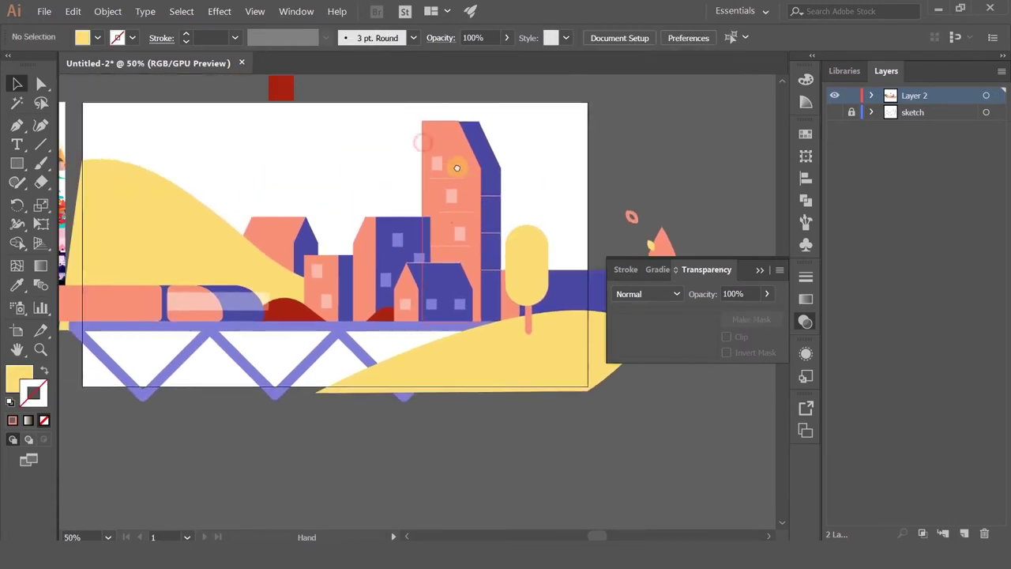
{"action": "left_click_drag", "start_coordinate": [528, 188], "coordinate": [479, 167]}
{"action": "scroll", "coordinate": [506, 236], "scroll_direction": "up", "scroll_amount": 1}
{"action": "left_click_drag", "start_coordinate": [406, 192], "coordinate": [489, 264]}
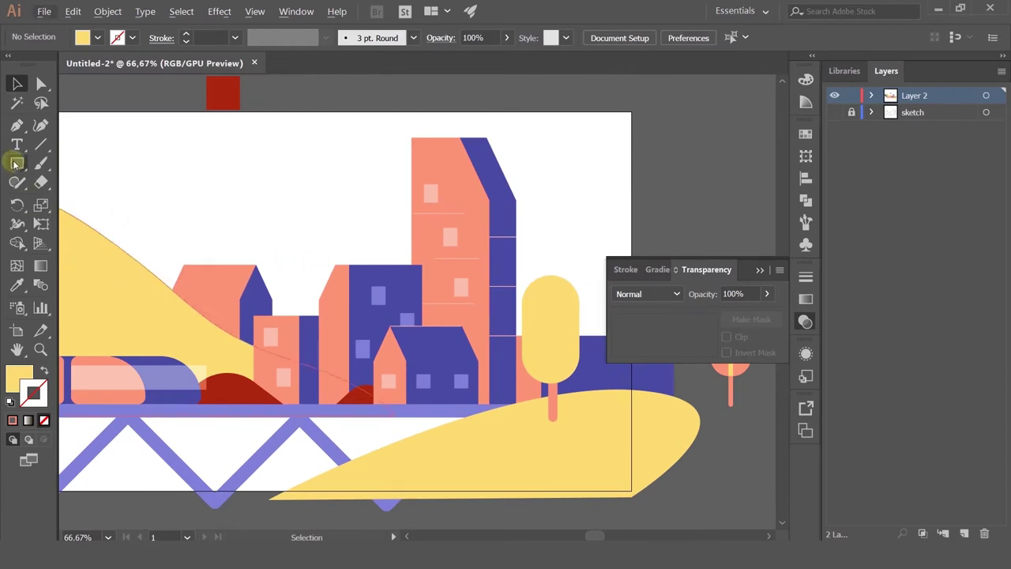
{"action": "key", "text": "p"}
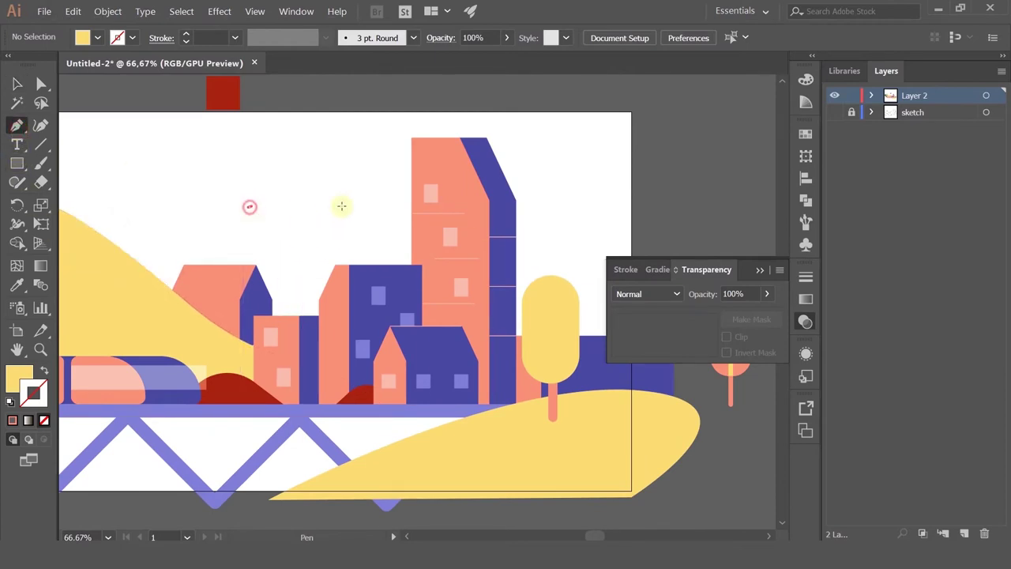
{"action": "left_click", "coordinate": [463, 209], "text": "shift"}
{"action": "key", "text": "ctrl+z"}
{"action": "left_click", "coordinate": [245, 208]}
{"action": "left_click", "coordinate": [453, 213], "text": "shift"}
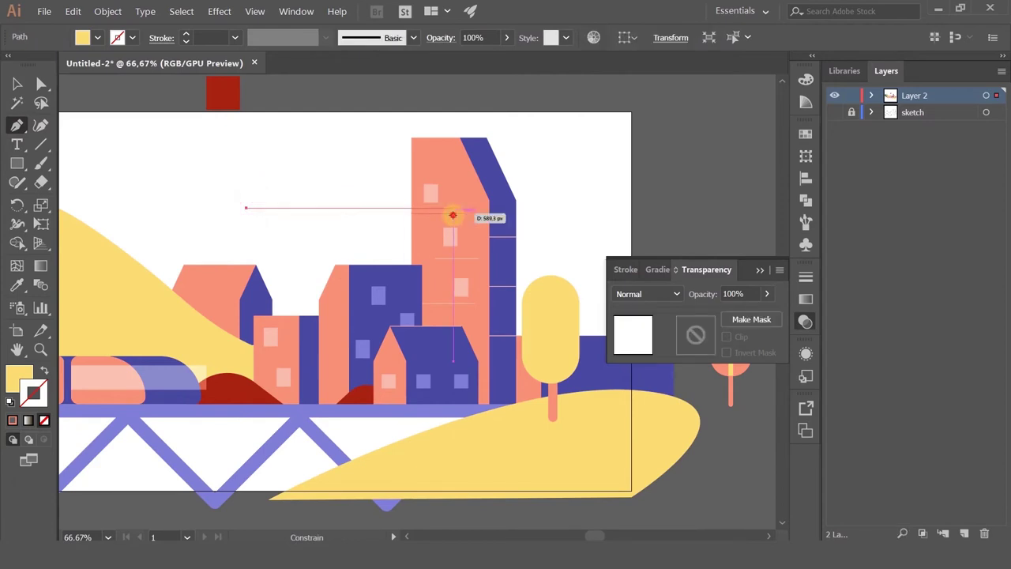
Complete the cloud's outline with the Pen tool, adding stepped upper points with a central peak and ending at the base's left end
{"action": "left_click", "coordinate": [423, 178], "text": "shift"}
{"action": "left_click", "coordinate": [385, 181]}
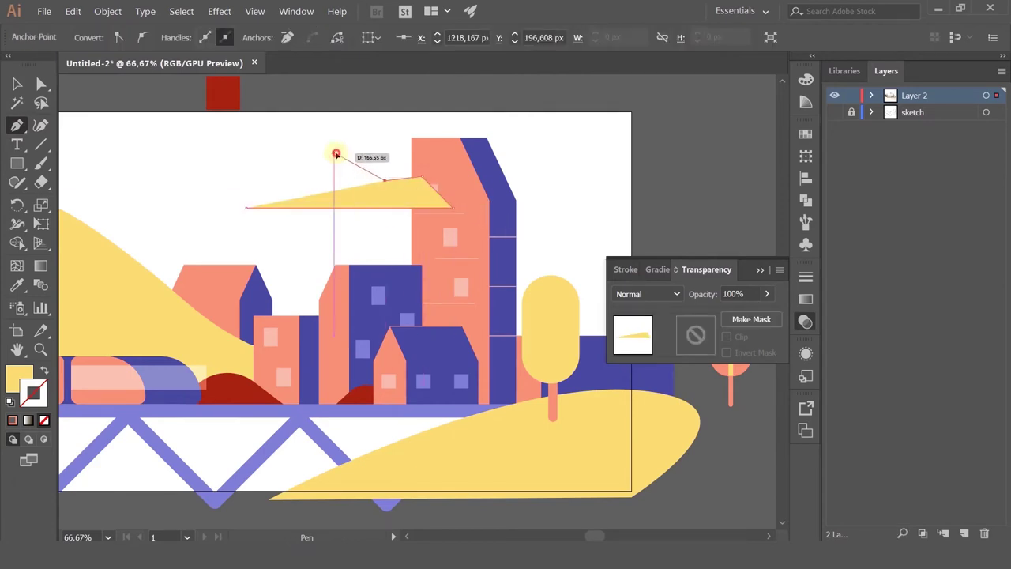
{"action": "left_click", "coordinate": [336, 154]}
{"action": "left_click", "coordinate": [308, 180]}
{"action": "left_click", "coordinate": [271, 183]}
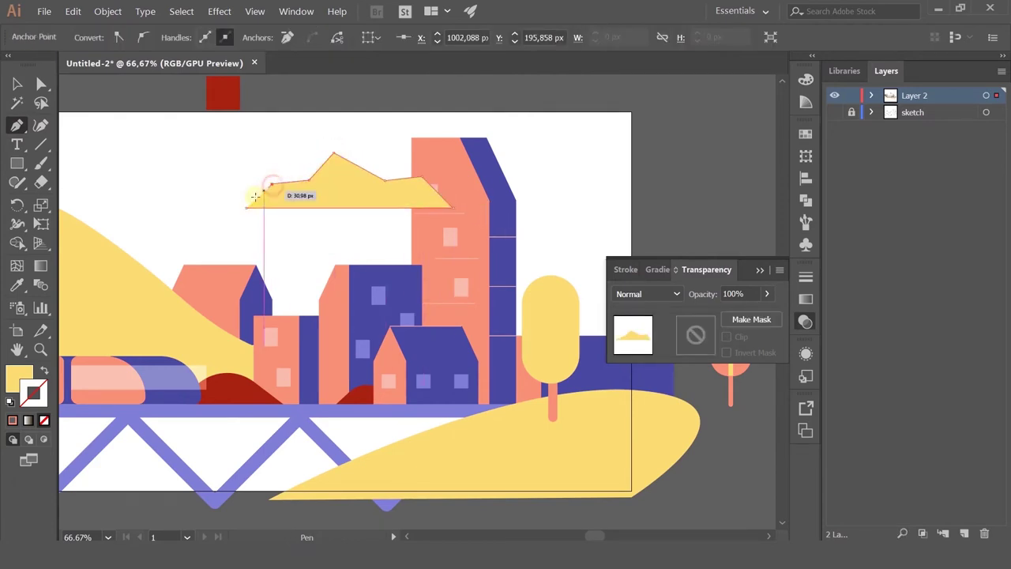
{"action": "key", "text": "ctrl+z"}
{"action": "left_click", "coordinate": [272, 180]}
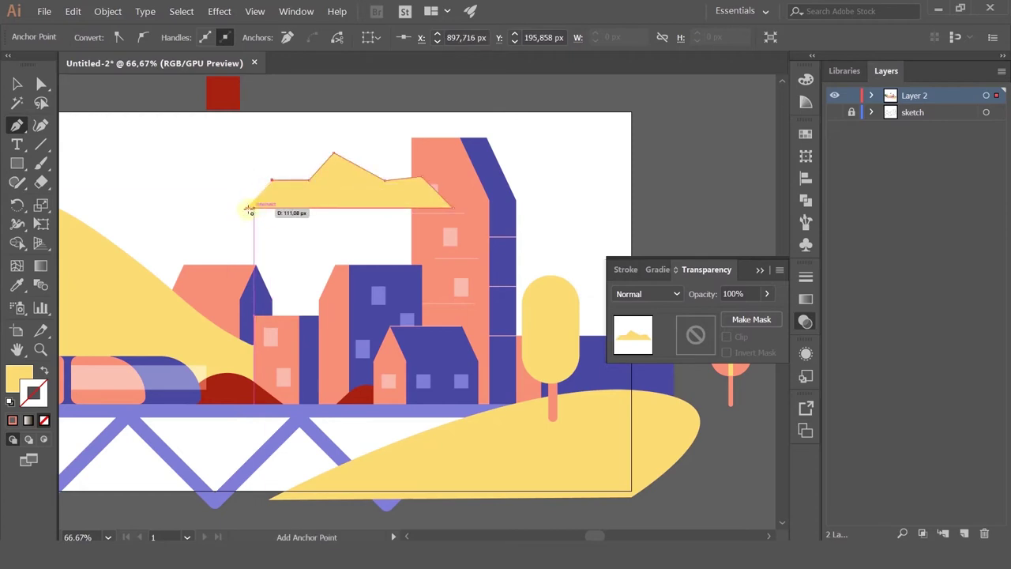
Reshape the cloud by extending its left base corner outward, lowering the left shoulder, and shifting the peak slightly right and up
{"action": "key", "text": "a"}
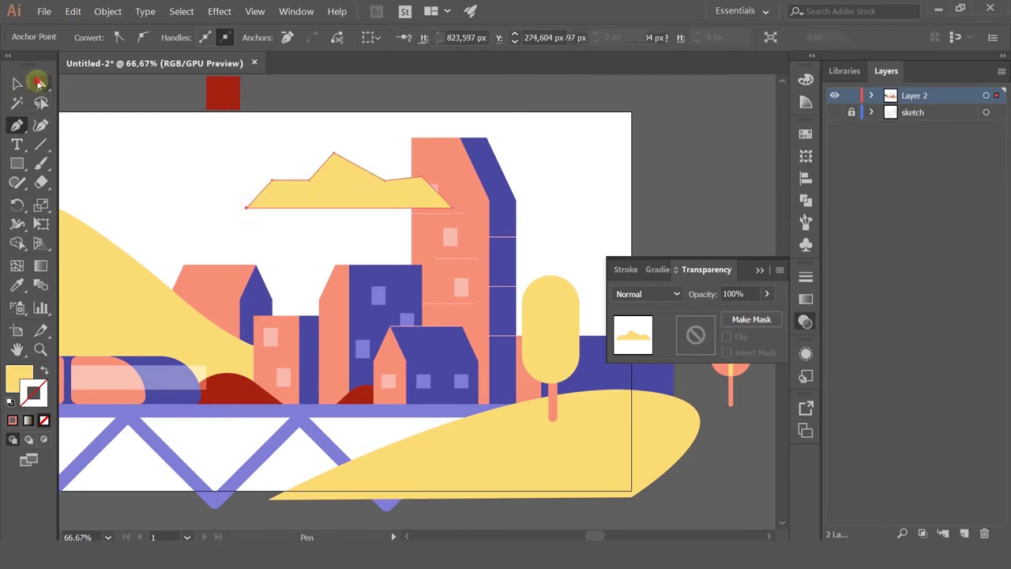
{"action": "left_click_drag", "start_coordinate": [248, 210], "coordinate": [225, 207]}
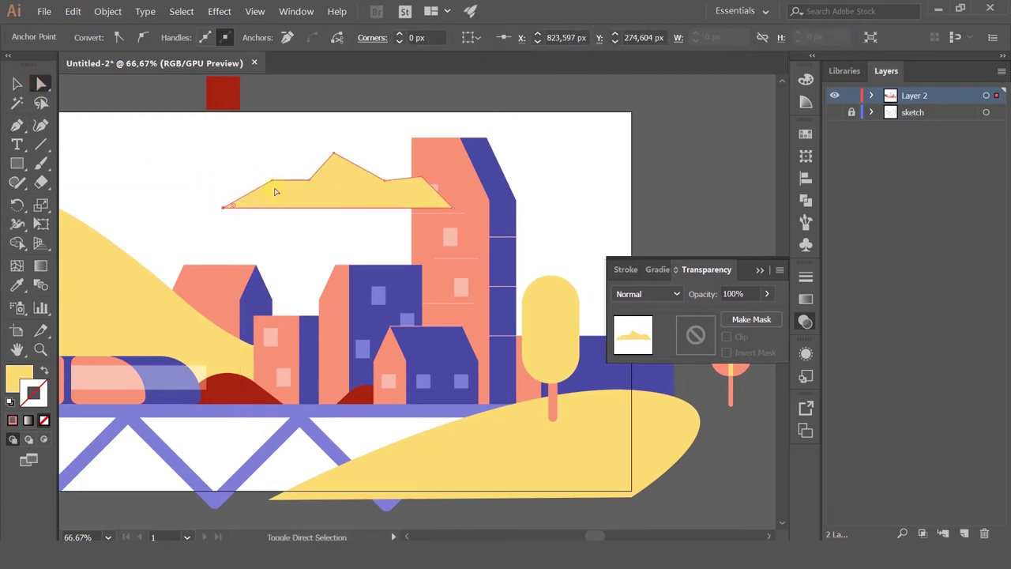
{"action": "mouse_move", "coordinate": [271, 184]}
{"action": "left_mouse_down"}
{"action": "mouse_move", "coordinate": [306, 186]}
{"action": "mouse_move", "coordinate": [263, 187]}
{"action": "left_mouse_up"}
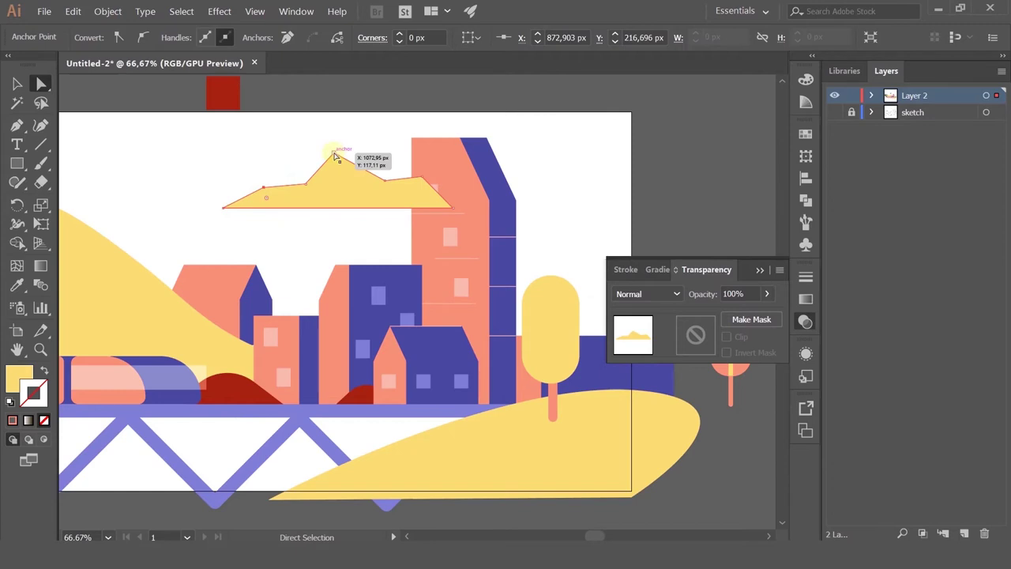
{"action": "left_click_drag", "start_coordinate": [335, 150], "coordinate": [342, 147]}
{"action": "key", "text": "v"}
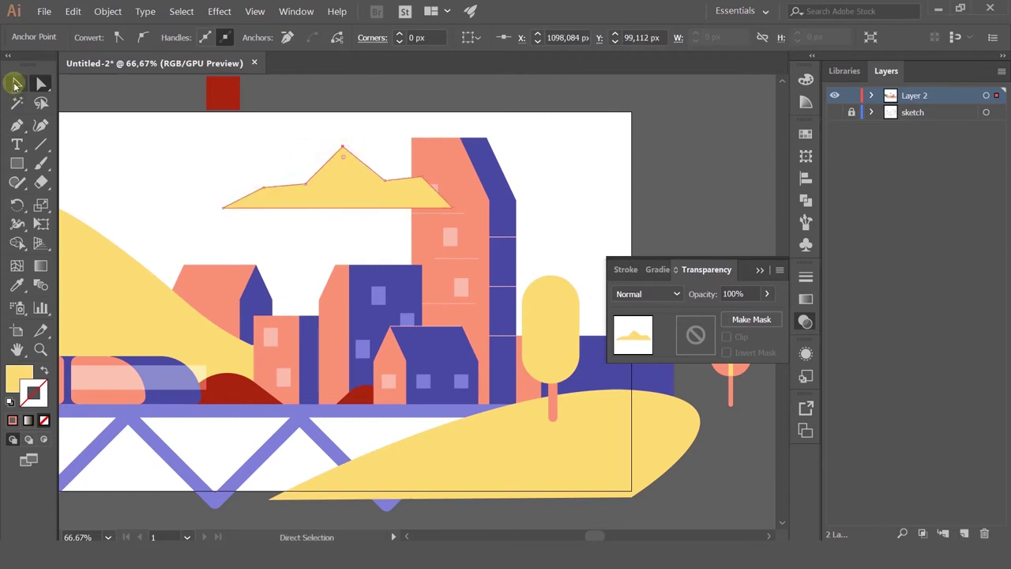
Round the cloud's upper corners together by about 116 px and send the cloud behind the tall tower
{"action": "left_click", "coordinate": [45, 84]}
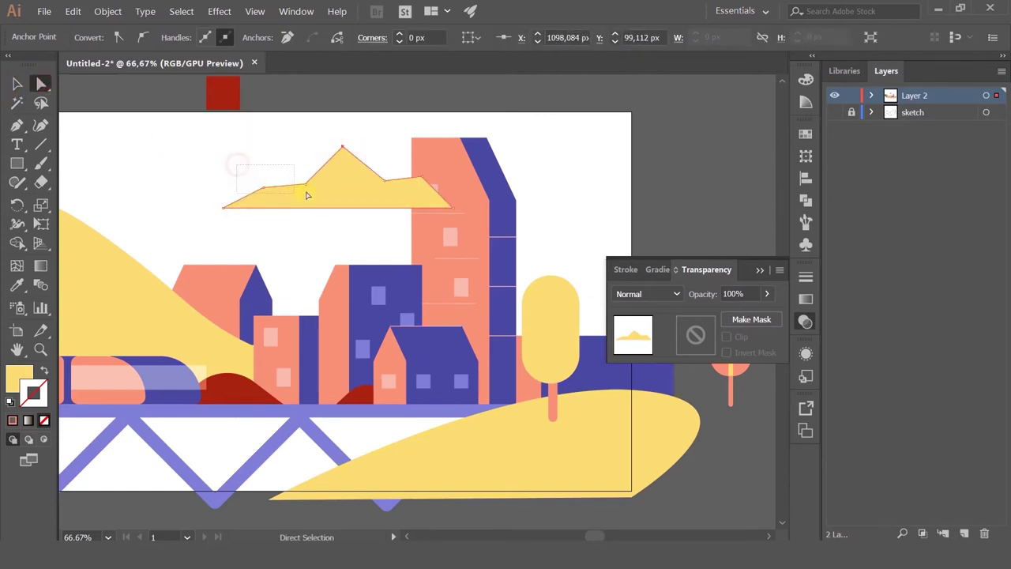
{"action": "left_click", "coordinate": [373, 183]}
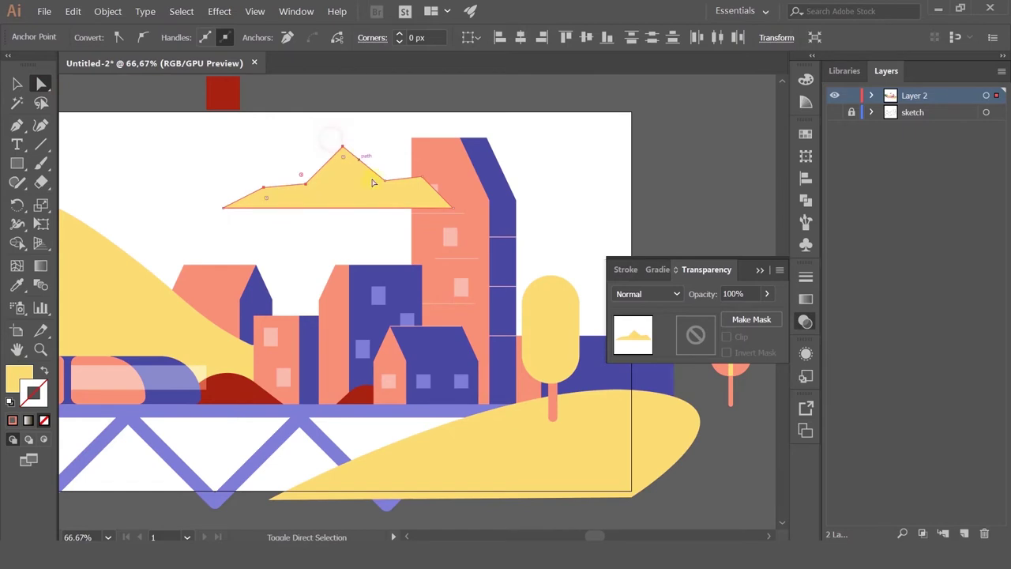
{"action": "left_click", "coordinate": [424, 178], "text": "shift"}
{"action": "left_click_drag", "start_coordinate": [421, 189], "coordinate": [349, 259]}
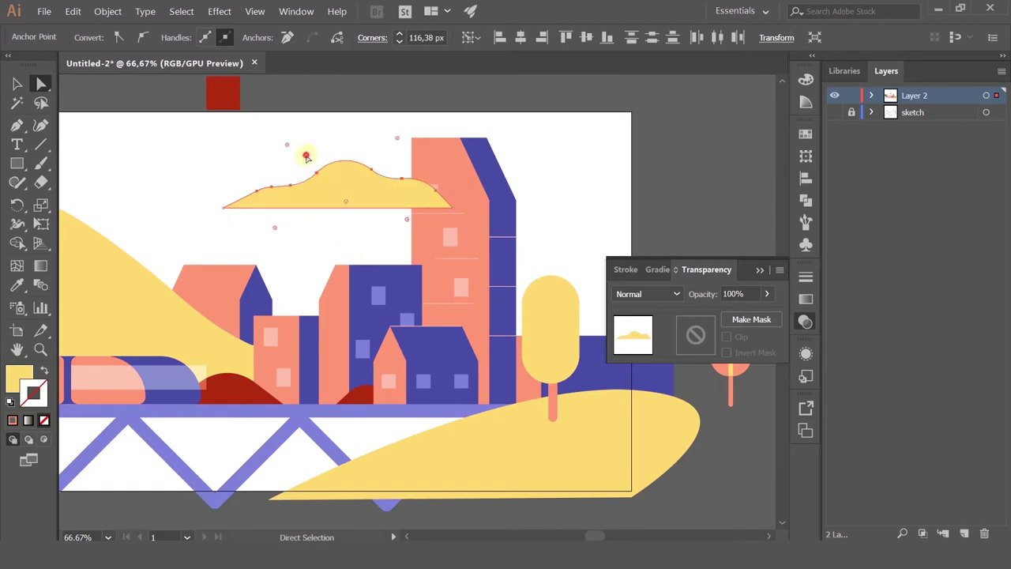
{"action": "left_click", "coordinate": [306, 156]}
{"action": "left_click", "coordinate": [300, 182]}
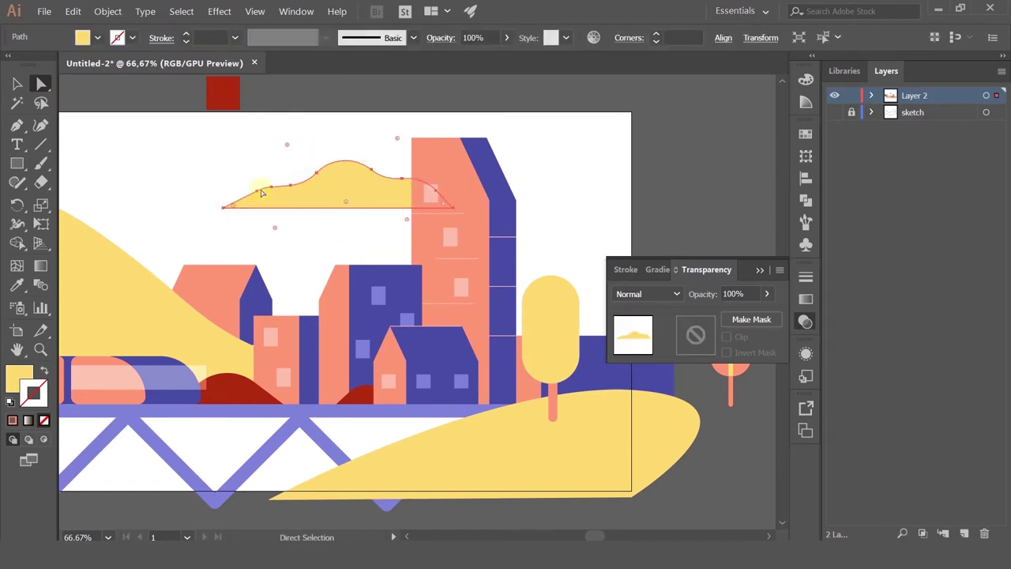
Scale the cloud down and move it up so its right end sits behind the tall tower
{"action": "left_click", "coordinate": [18, 84]}
{"action": "left_click_drag", "start_coordinate": [223, 162], "coordinate": [313, 180]}
{"action": "left_click_drag", "start_coordinate": [367, 200], "coordinate": [378, 170]}
{"action": "left_click", "coordinate": [314, 141]}
{"action": "scroll", "coordinate": [387, 176], "scroll_direction": "down", "scroll_amount": 2}
{"action": "scroll", "coordinate": [371, 184], "scroll_direction": "up", "scroll_amount": 1}
{"action": "left_click", "coordinate": [246, 176]}
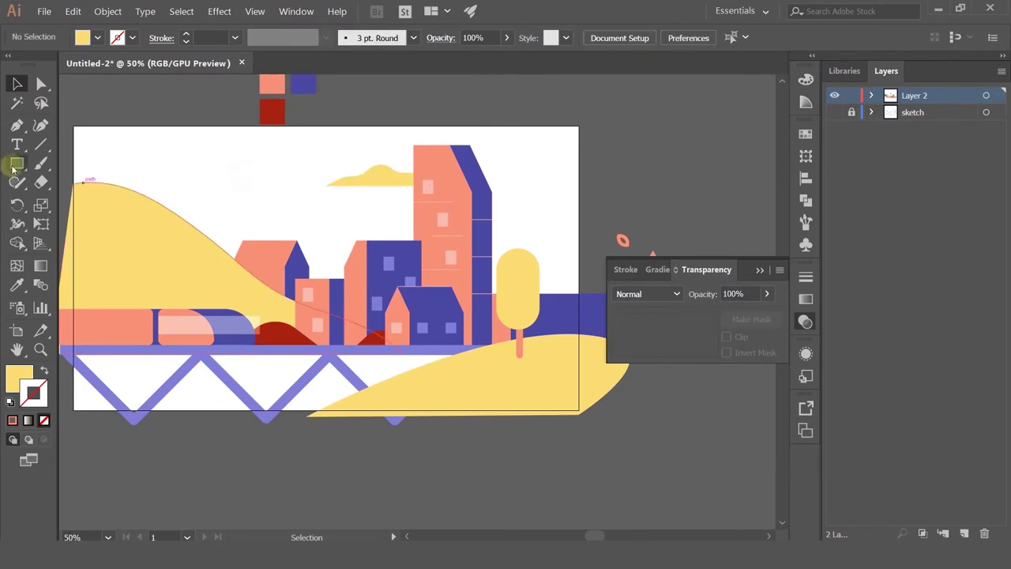
Draw a rectangle covering the sky from above the artboard down to the bridge deck and send it to the back
{"action": "left_click", "coordinate": [16, 164]}
{"action": "left_click_drag", "start_coordinate": [64, 117], "coordinate": [592, 351]}
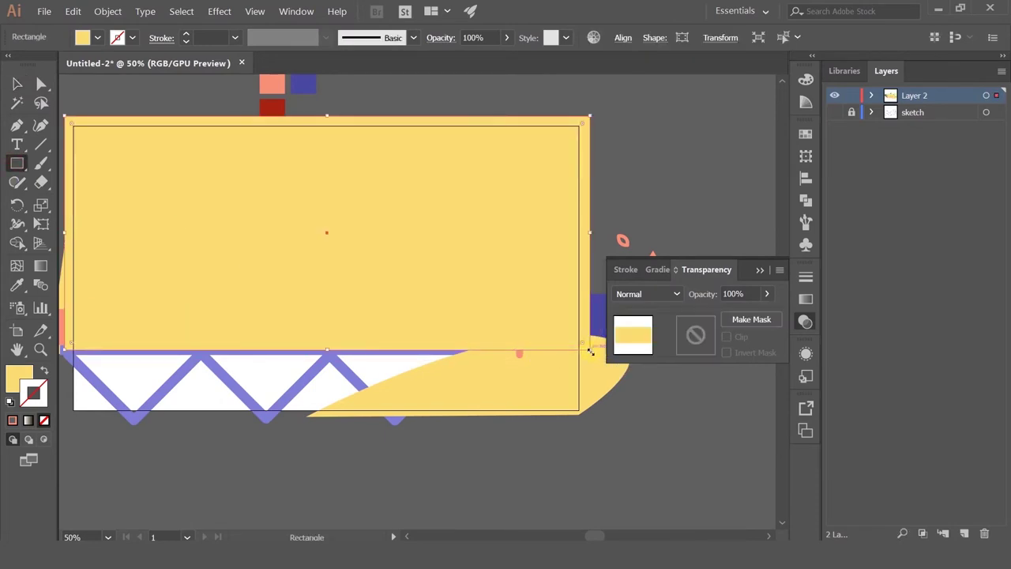
{"action": "key", "text": "ctrl+shift+bracketleft"}
{"action": "scroll", "coordinate": [580, 348], "scroll_direction": "down", "scroll_amount": 1}
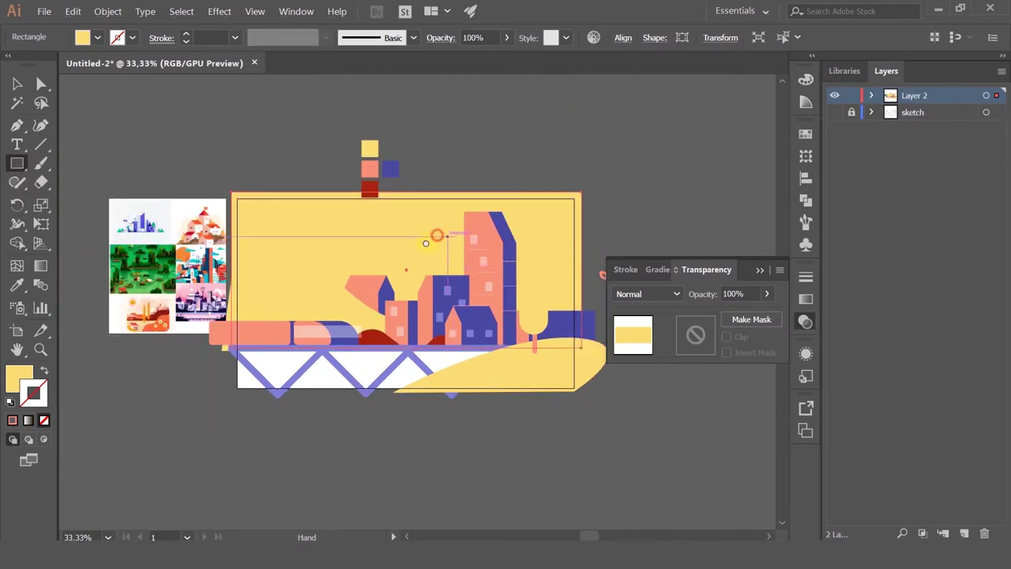
{"action": "left_click_drag", "start_coordinate": [438, 234], "coordinate": [424, 246]}
{"action": "scroll", "coordinate": [385, 214], "scroll_direction": "up", "scroll_amount": 1}
Set the sky rectangle's fill to pale yellow FFEAB6
{"action": "double_click", "coordinate": [14, 379]}
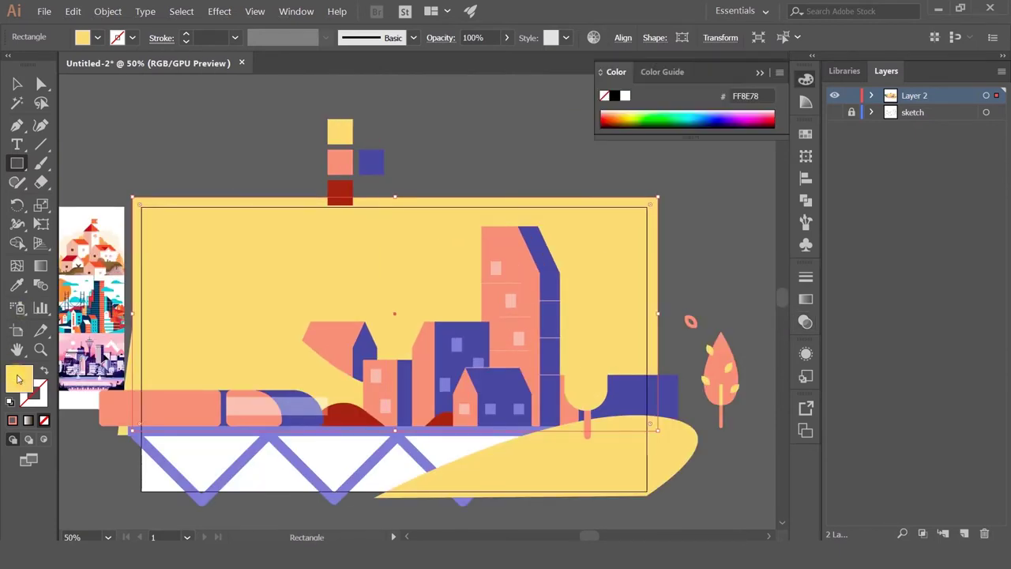
{"action": "left_click_drag", "start_coordinate": [400, 165], "coordinate": [356, 169]}
{"action": "left_click", "coordinate": [654, 177]}
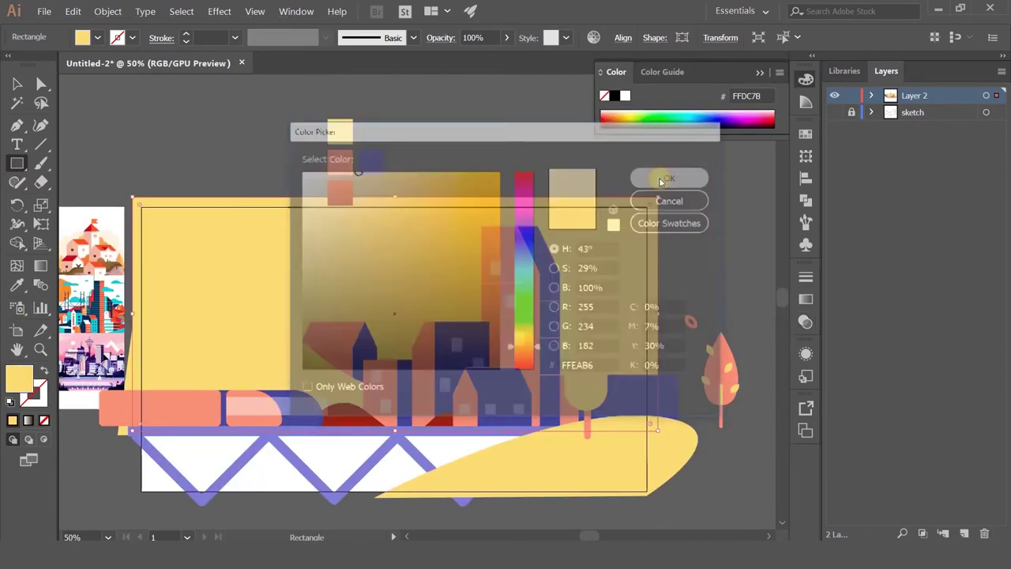
{"action": "key", "text": "ctrl+minus"}
{"action": "key", "text": "ctrl+plus"}
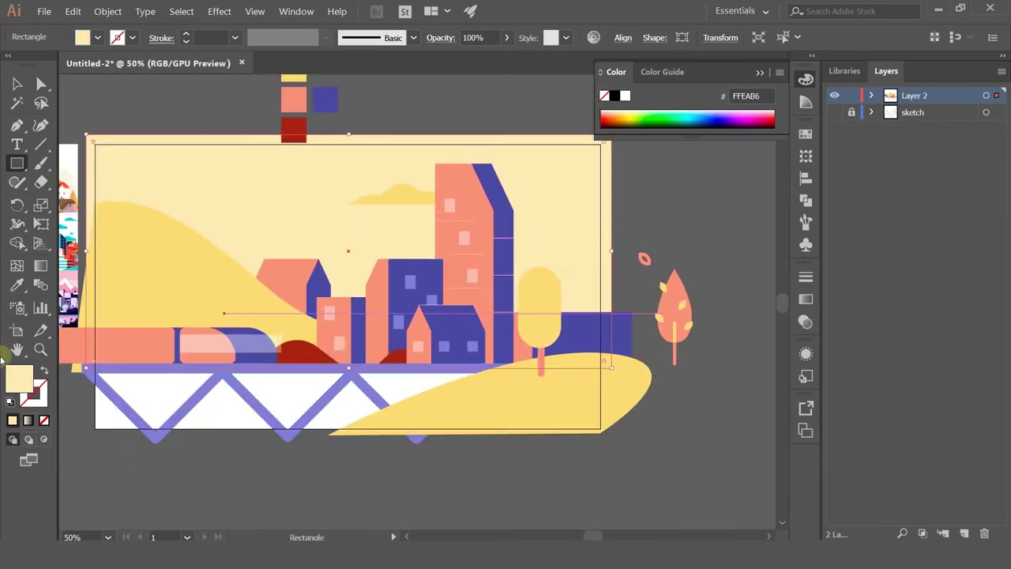
Try the house's coral on the sky rectangle, lighten it to FFB3A9, and undo the lightening
{"action": "key", "text": "i"}
{"action": "left_click", "coordinate": [286, 273]}
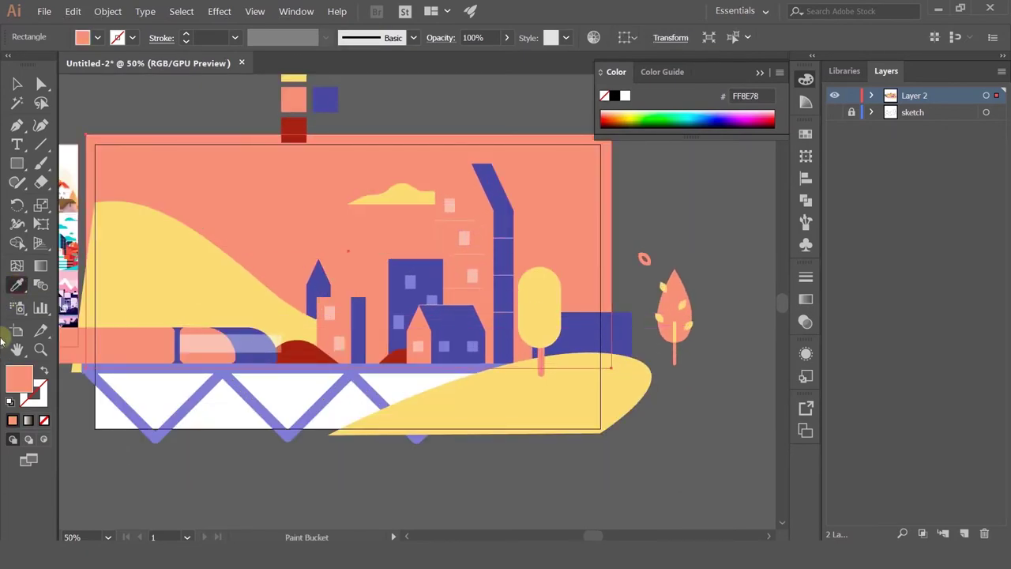
{"action": "double_click", "coordinate": [28, 375]}
{"action": "left_click", "coordinate": [368, 169]}
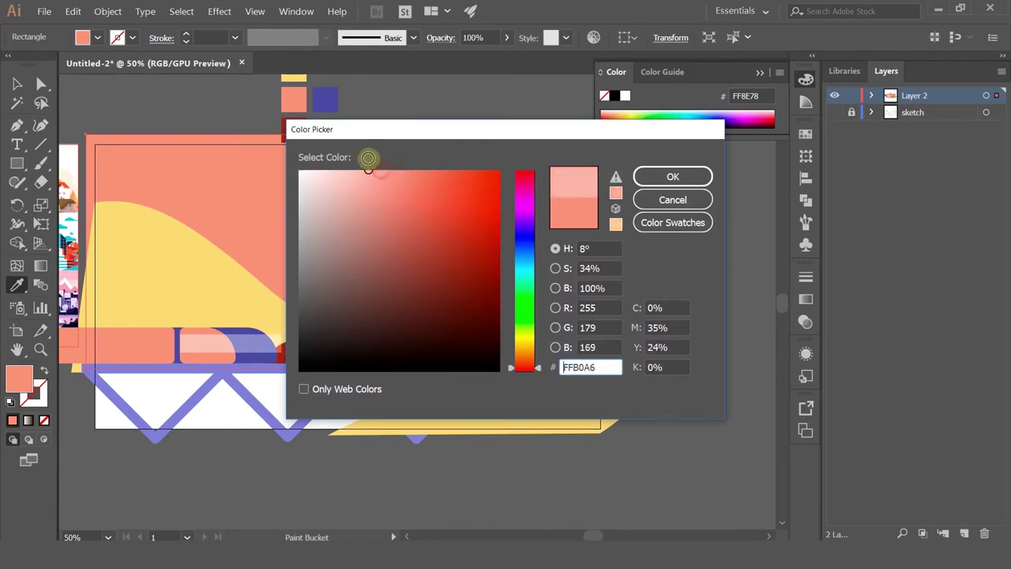
{"action": "left_click_drag", "start_coordinate": [408, 126], "coordinate": [597, 108]}
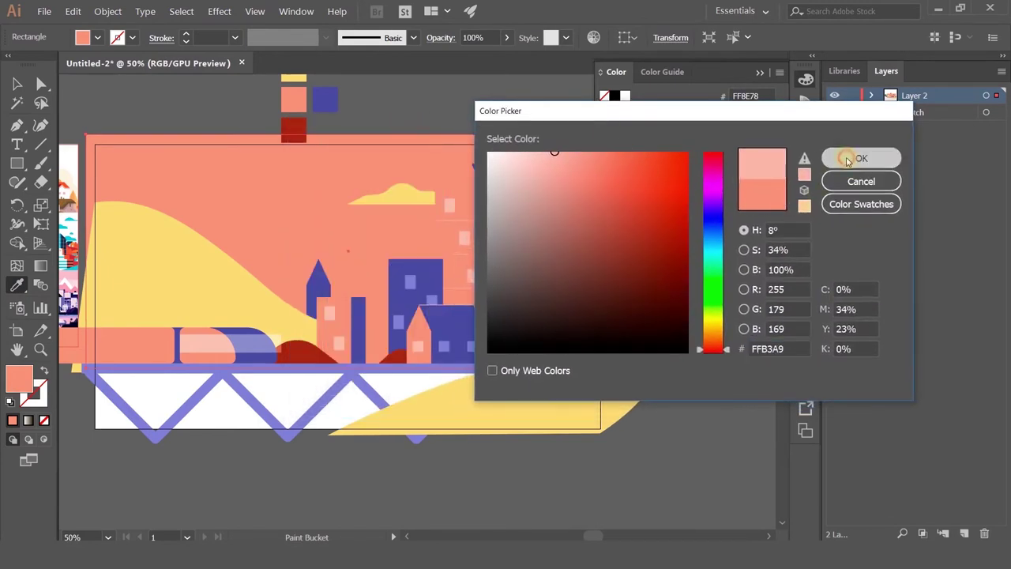
{"action": "left_click", "coordinate": [848, 164]}
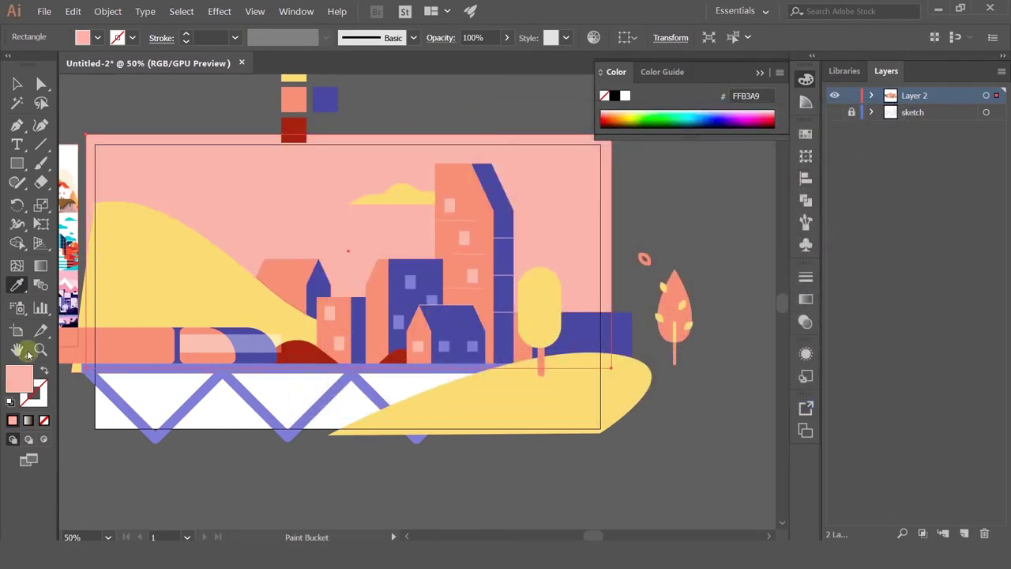
{"action": "key", "text": "ctrl+z"}
Try the blue building's dark blue and its window's violet 7D7DD3 as the sky rectangle's fill
{"action": "double_click", "coordinate": [22, 378]}
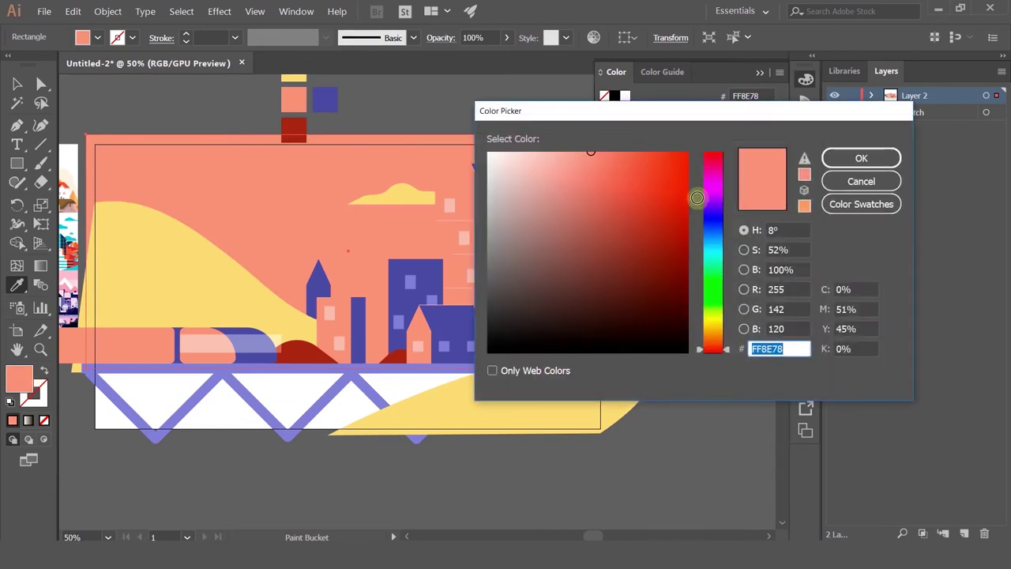
{"action": "left_click", "coordinate": [860, 181]}
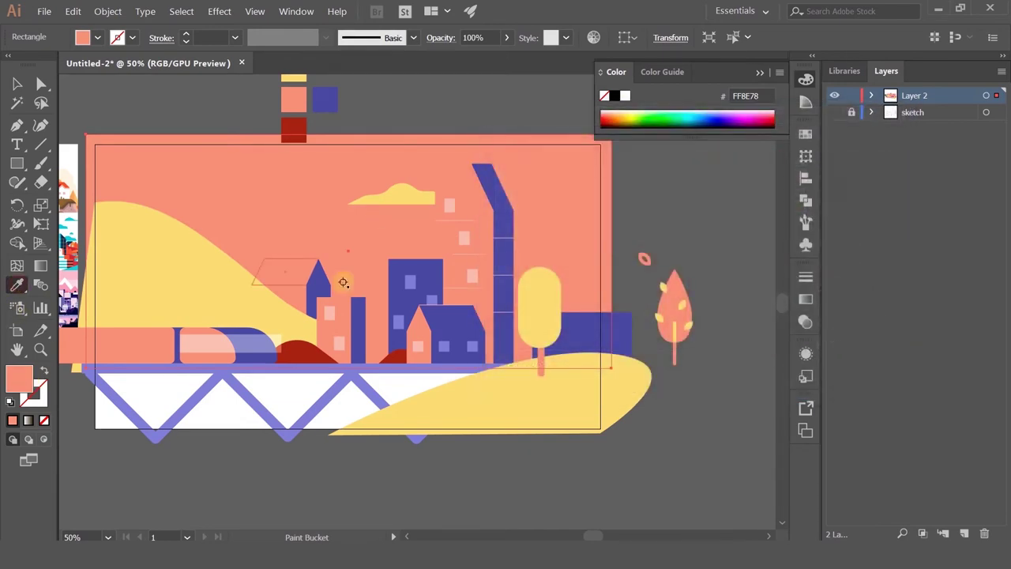
{"action": "left_click", "coordinate": [400, 264]}
{"action": "left_click", "coordinate": [410, 281]}
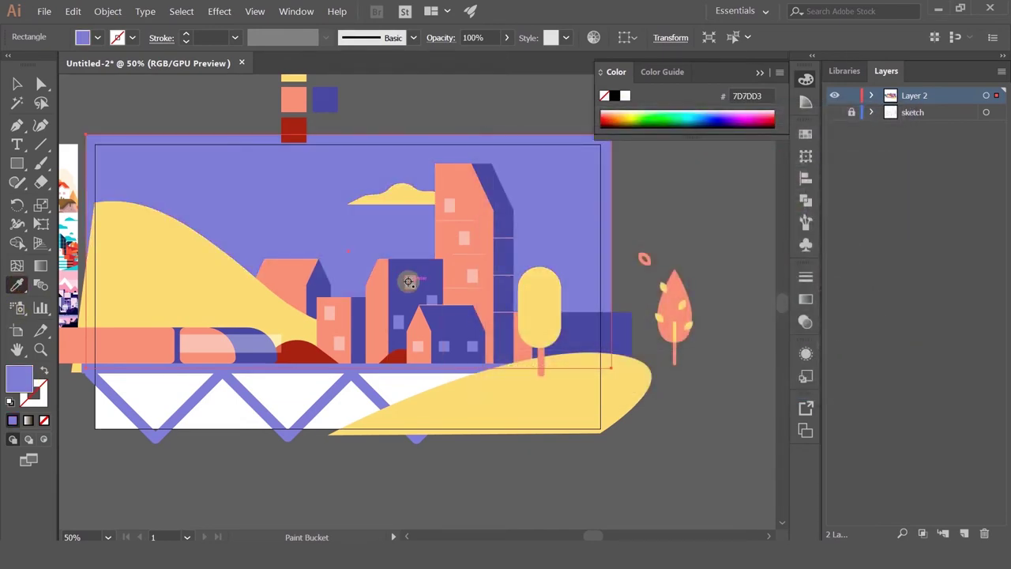
Sample the hill's yellow for the sky rectangle and lighten the fill to cream FFEEC5
{"action": "left_click", "coordinate": [250, 287]}
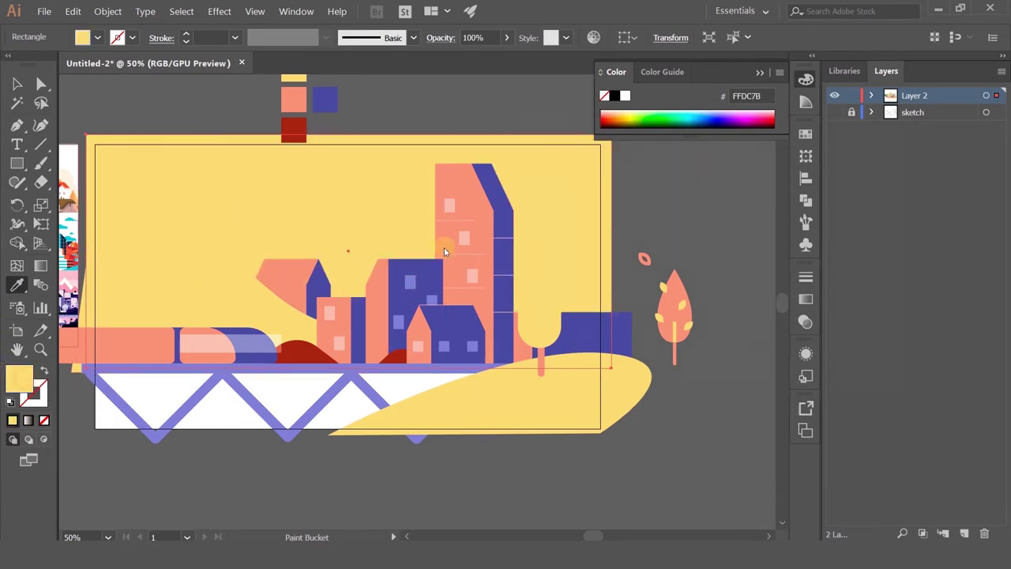
{"action": "double_click", "coordinate": [19, 377]}
{"action": "left_click", "coordinate": [530, 149]}
{"action": "left_click", "coordinate": [856, 160]}
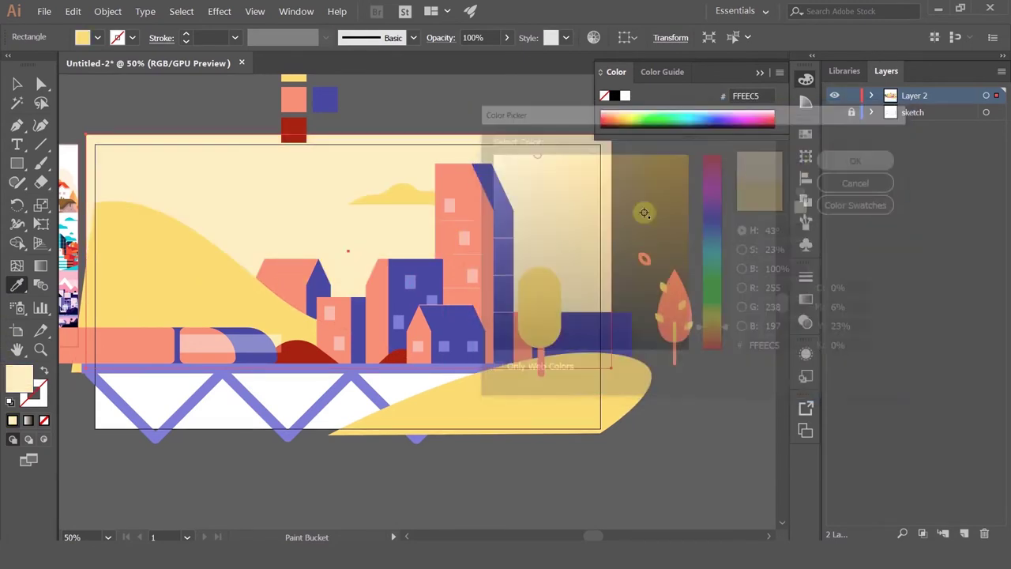
{"action": "left_click", "coordinate": [17, 84]}
{"action": "left_click", "coordinate": [133, 88]}
Move the cloud slightly down and recolor it with the light pink FFB8AE sampled from a house window
{"action": "left_click_drag", "start_coordinate": [237, 119], "coordinate": [212, 128]}
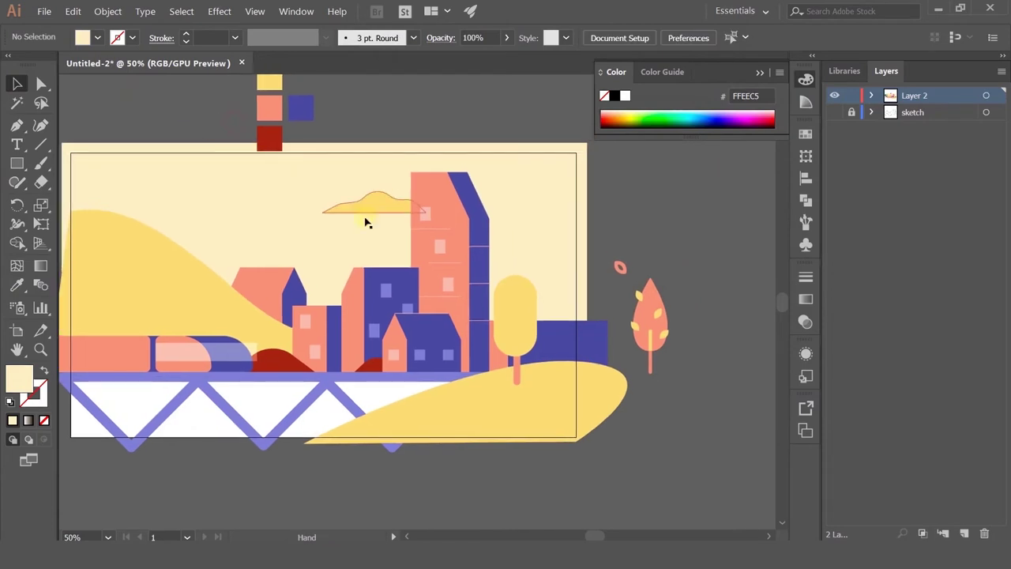
{"action": "left_click", "coordinate": [368, 212]}
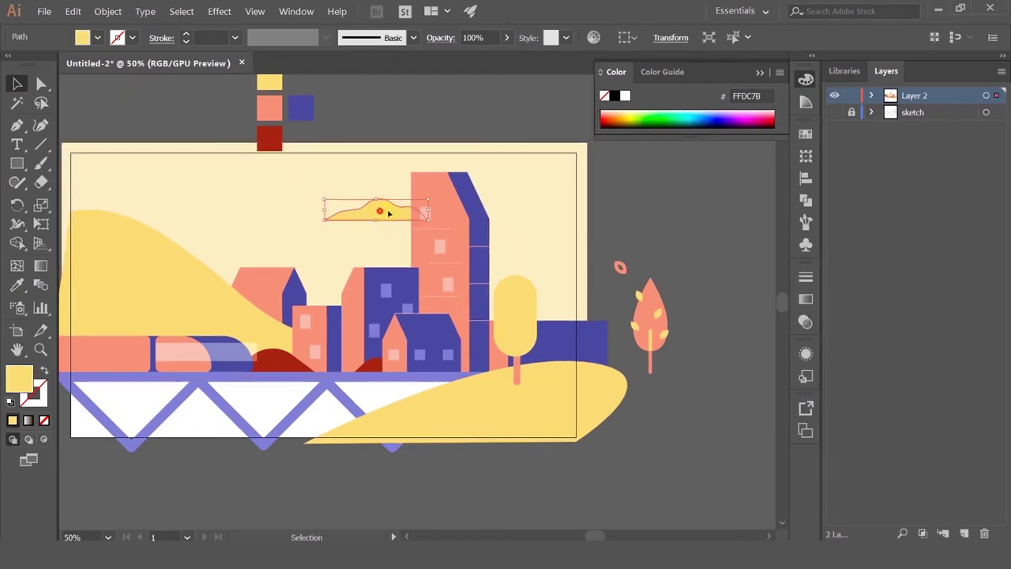
{"action": "key", "text": "a"}
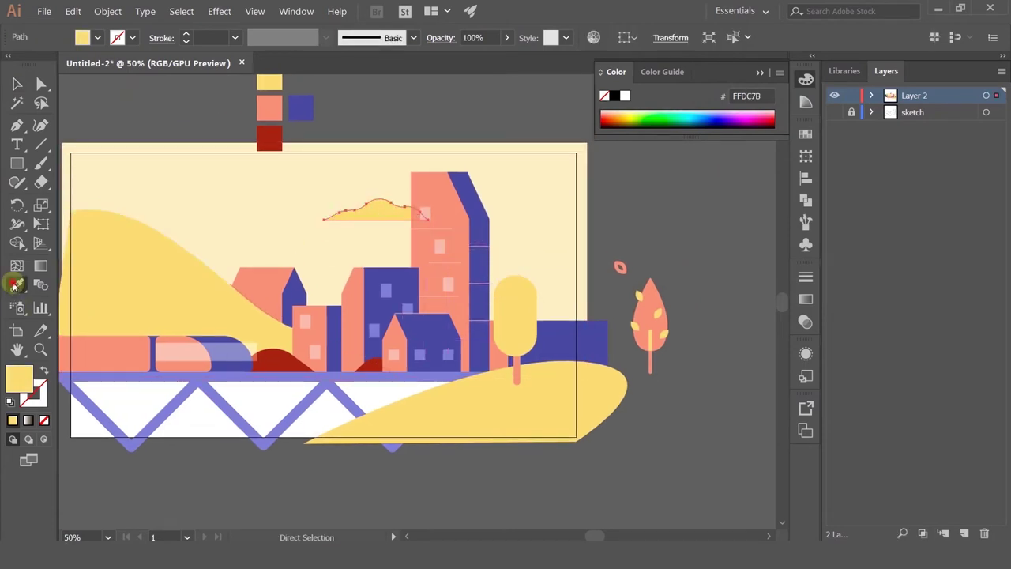
{"action": "left_click", "coordinate": [14, 286]}
{"action": "left_click", "coordinate": [305, 323]}
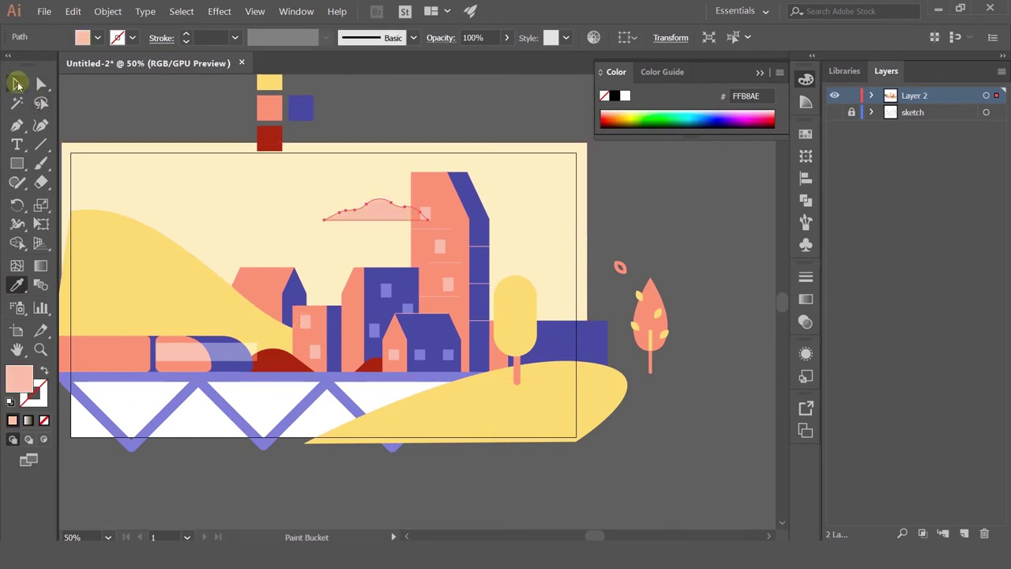
Place a copy of the pink cloud to the right of the tower, overlapping the sky's right edge
{"action": "left_click", "coordinate": [18, 83]}
{"action": "left_click", "coordinate": [232, 124]}
{"action": "left_click_drag", "start_coordinate": [381, 222], "coordinate": [581, 251]}
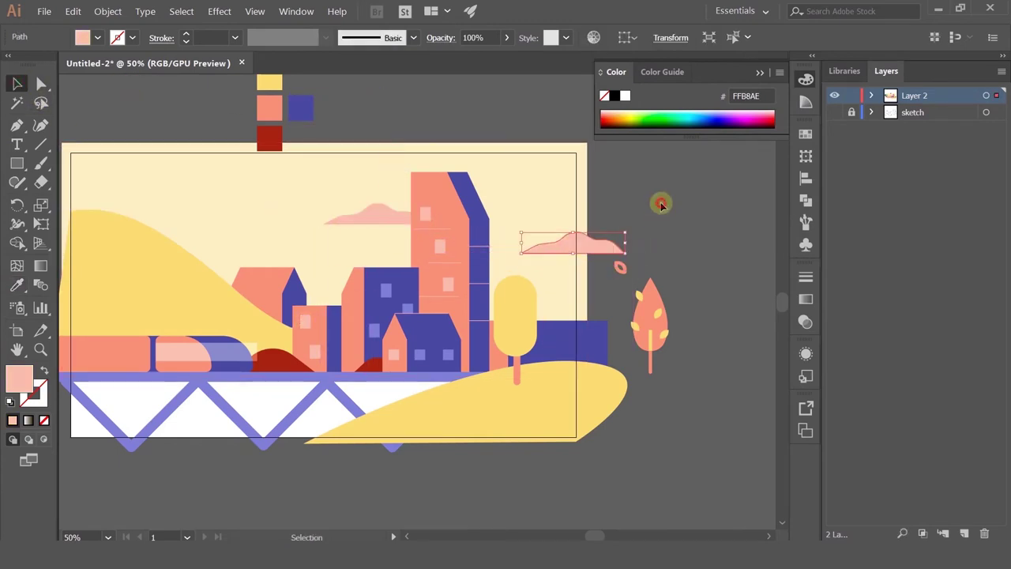
{"action": "left_click", "coordinate": [661, 203]}
Draw a smaller angular cloud outline with the Pen tool above and left of the first cloud, with a base about 280 px long
{"action": "left_click_drag", "start_coordinate": [430, 241], "coordinate": [485, 221]}
{"action": "scroll", "coordinate": [393, 220], "scroll_direction": "up", "scroll_amount": 1}
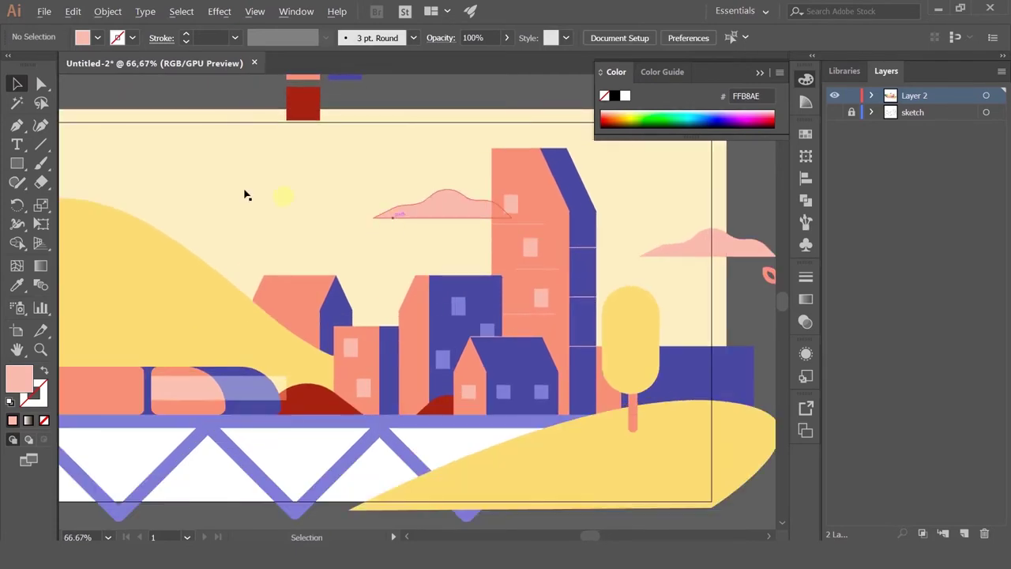
{"action": "left_click", "coordinate": [16, 125]}
{"action": "left_click", "coordinate": [395, 183]}
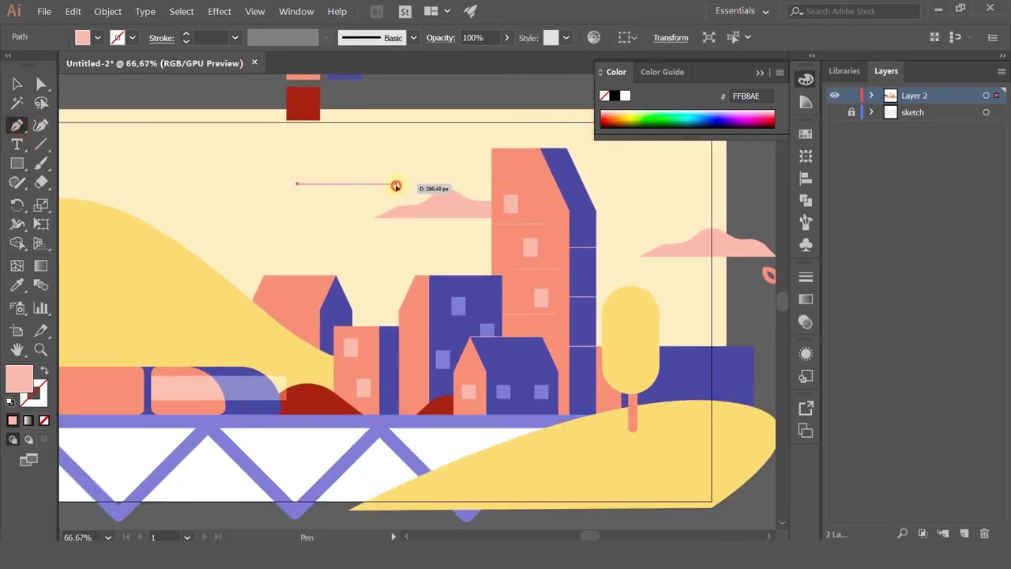
{"action": "left_click", "coordinate": [362, 151]}
{"action": "left_click", "coordinate": [333, 167]}
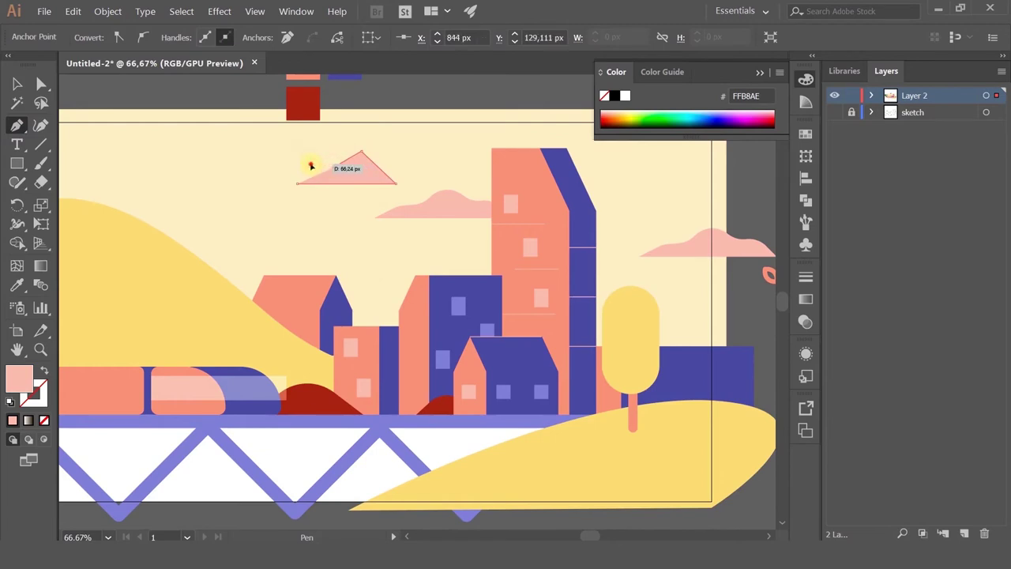
{"action": "key", "text": "a"}
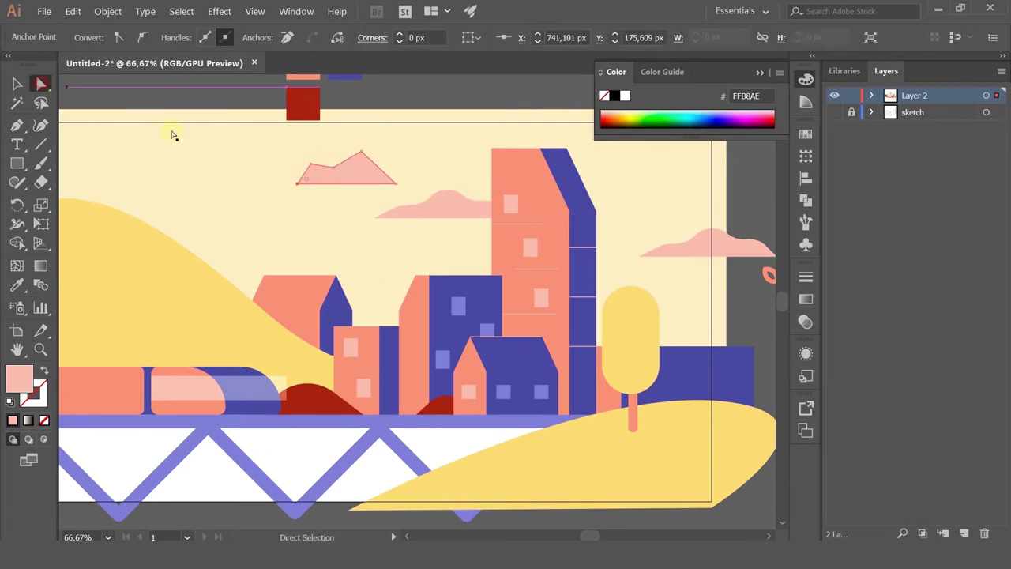
Extend the small cloud's base to the left and round its upper corners with a radius of about 83.5 px
{"action": "left_click_drag", "start_coordinate": [297, 183], "coordinate": [280, 184]}
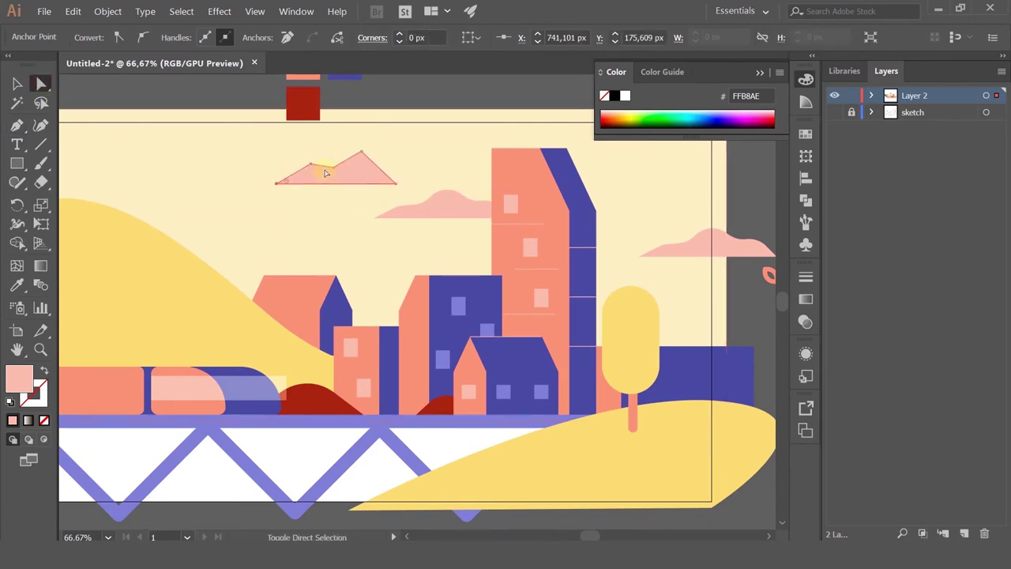
{"action": "left_click", "coordinate": [336, 167], "text": "shift"}
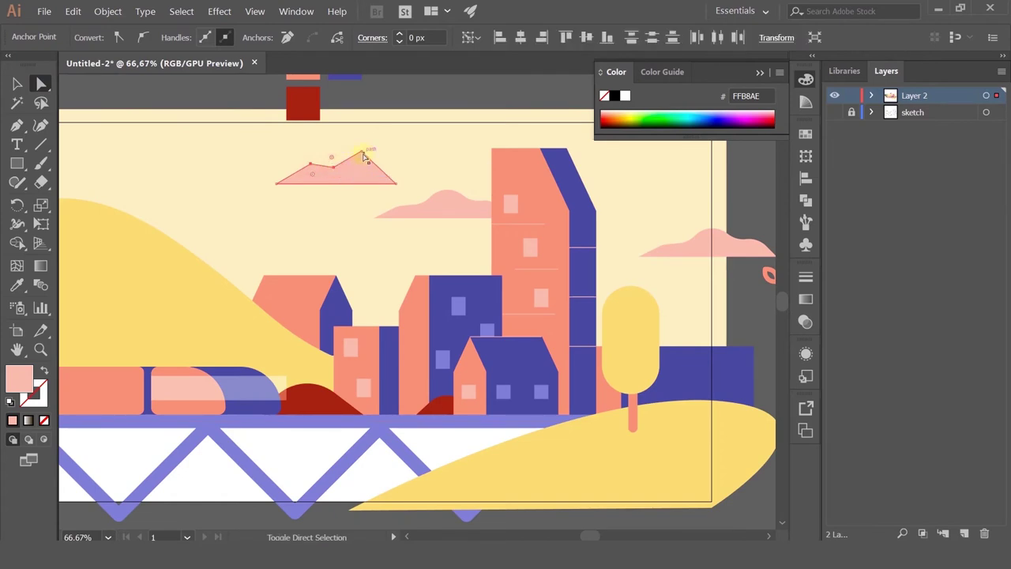
{"action": "left_click_drag", "start_coordinate": [361, 162], "coordinate": [282, 250]}
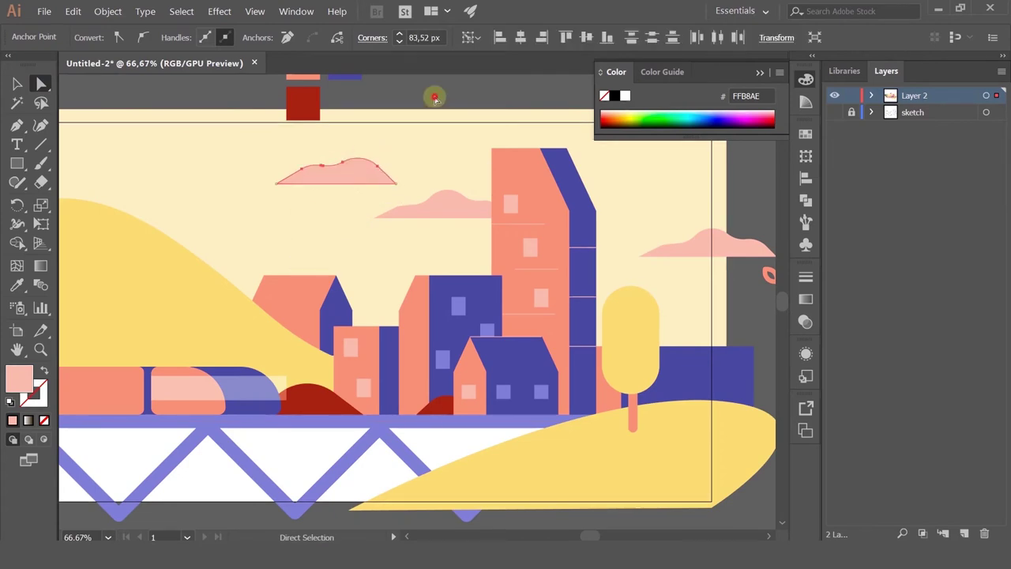
{"action": "left_click", "coordinate": [435, 96]}
Scale the small rounded cloud down toward its lower right corner
{"action": "left_click", "coordinate": [18, 84]}
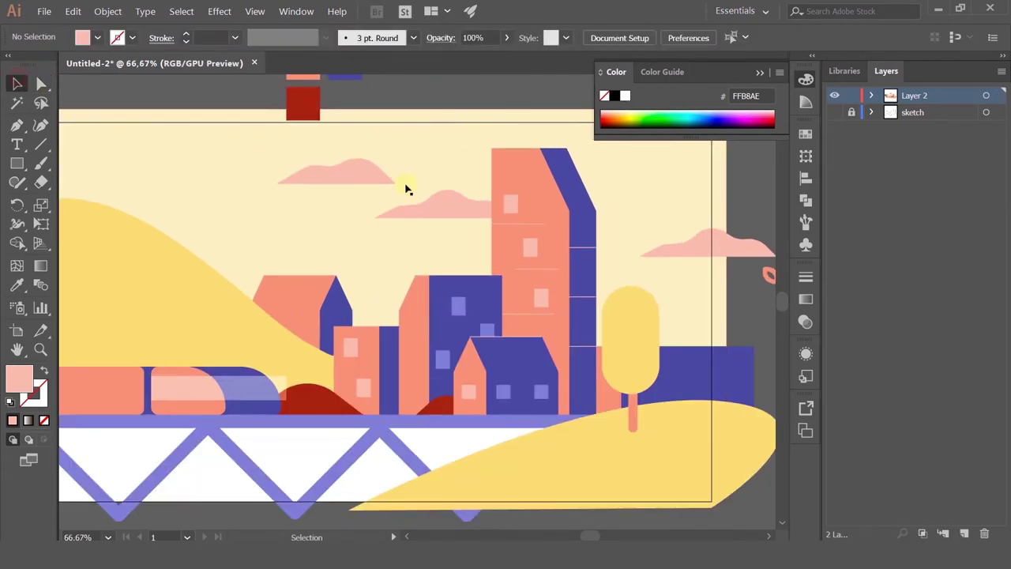
{"action": "left_click", "coordinate": [326, 171]}
{"action": "left_click_drag", "start_coordinate": [276, 153], "coordinate": [324, 169]}
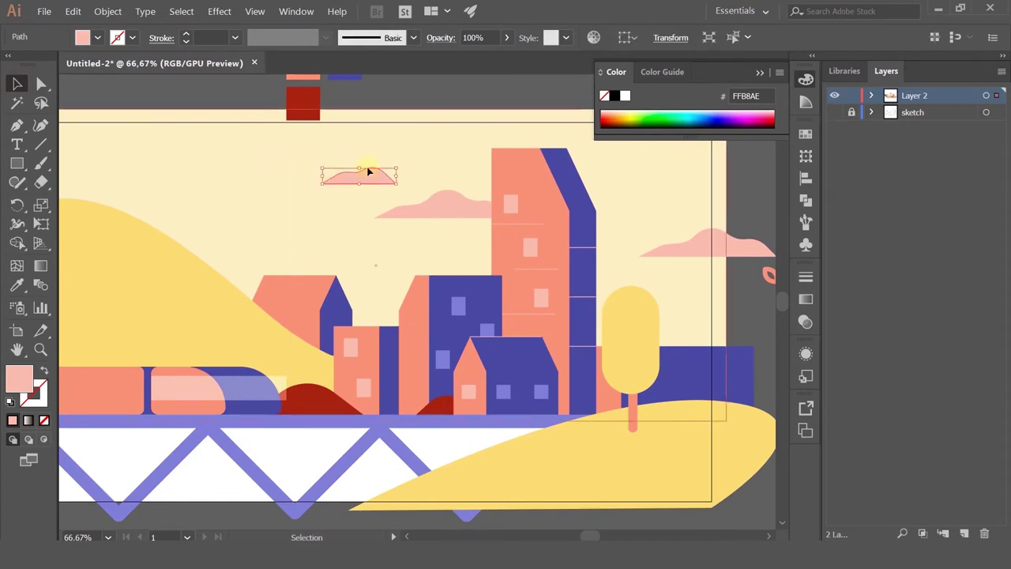
{"action": "left_click", "coordinate": [466, 120]}
Draw a second curved hill with the Pen tool beside the yellow hill and stack it just in front of the sky, behind the buildings
{"action": "scroll", "coordinate": [467, 162], "scroll_direction": "down", "scroll_amount": 1}
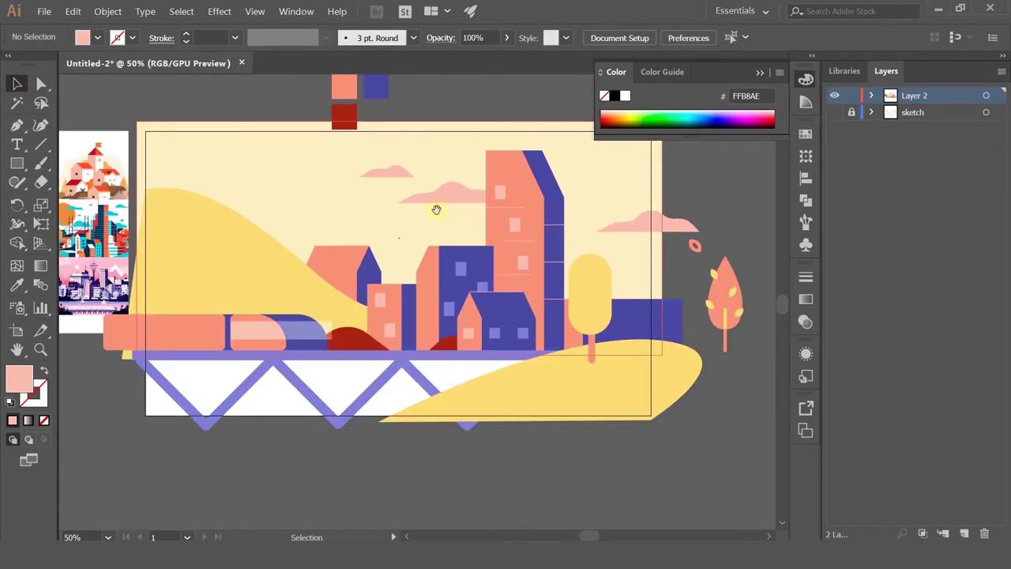
{"action": "left_click_drag", "start_coordinate": [436, 210], "coordinate": [397, 198]}
{"action": "scroll", "coordinate": [360, 263], "scroll_direction": "up", "scroll_amount": 1}
{"action": "left_click", "coordinate": [18, 127]}
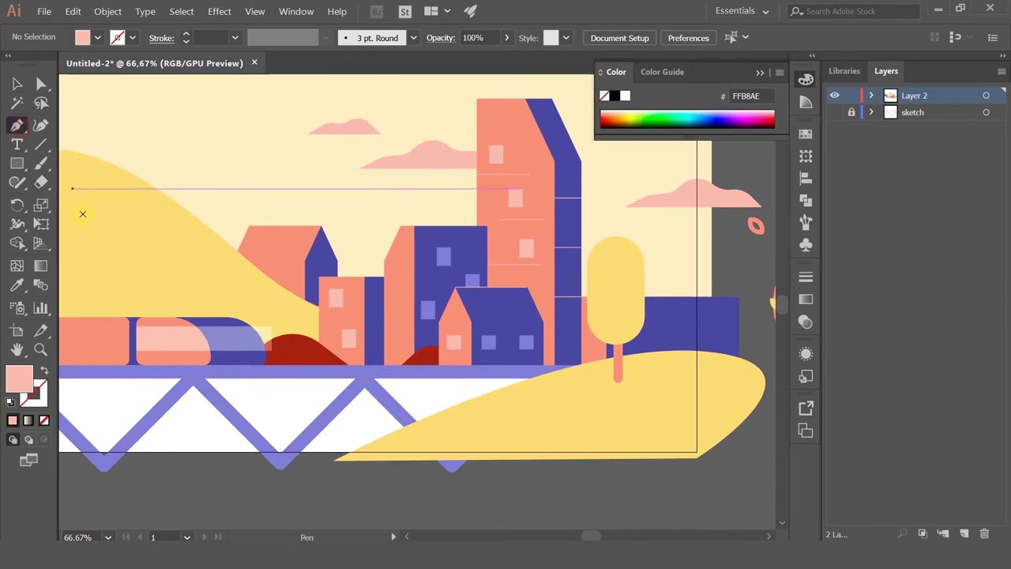
{"action": "left_click_drag", "start_coordinate": [249, 184], "coordinate": [326, 204]}
{"action": "left_click", "coordinate": [439, 269]}
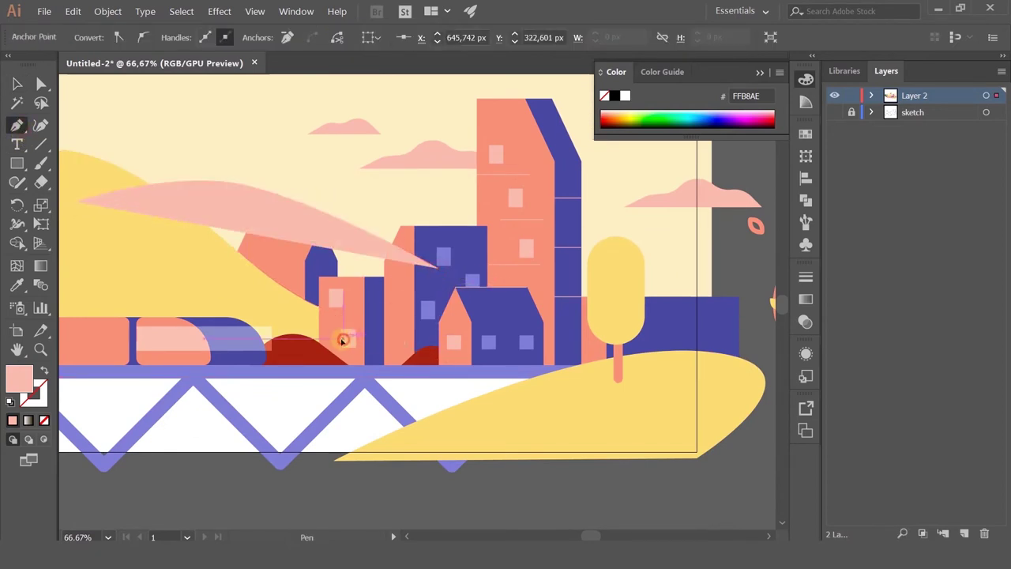
{"action": "left_click", "coordinate": [344, 336]}
{"action": "left_click", "coordinate": [184, 292]}
{"action": "key", "text": "ctrl+shift+["}
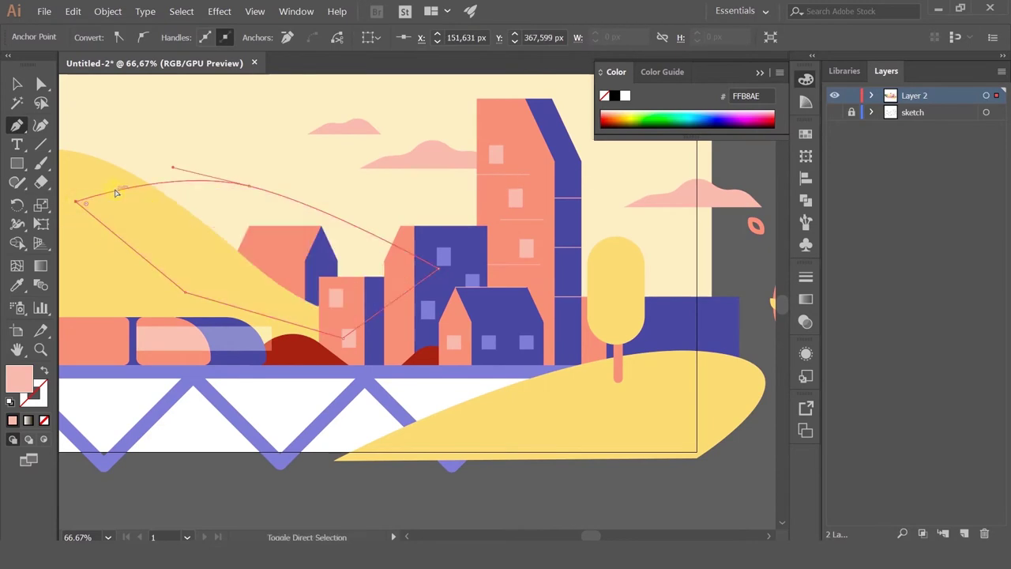
{"action": "key", "text": "ctrl+]"}
Sample the large hill's yellow for the second hill and lighten the fill to FFE39C
{"action": "left_click", "coordinate": [16, 286]}
{"action": "left_click", "coordinate": [95, 283]}
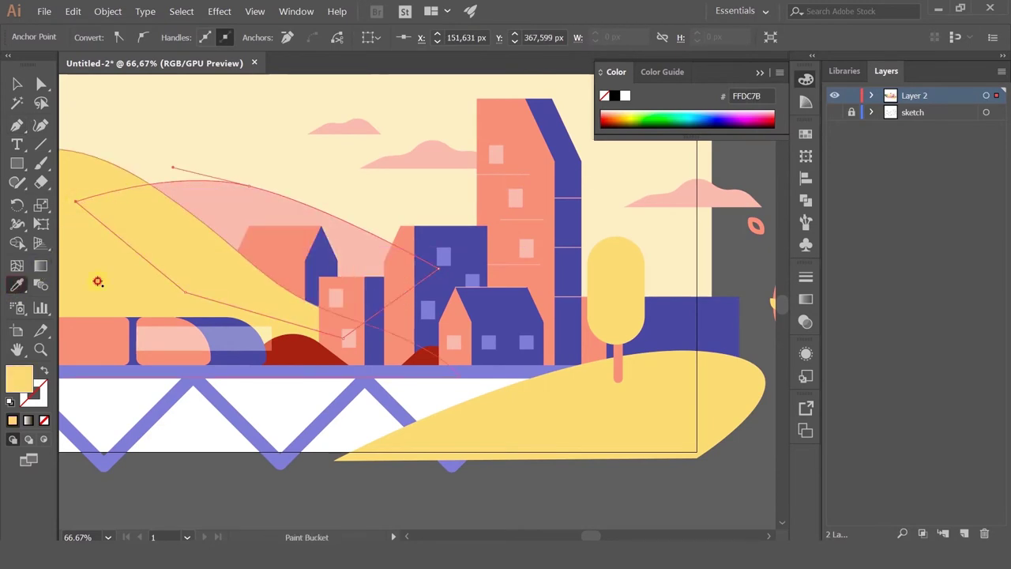
{"action": "double_click", "coordinate": [20, 378]}
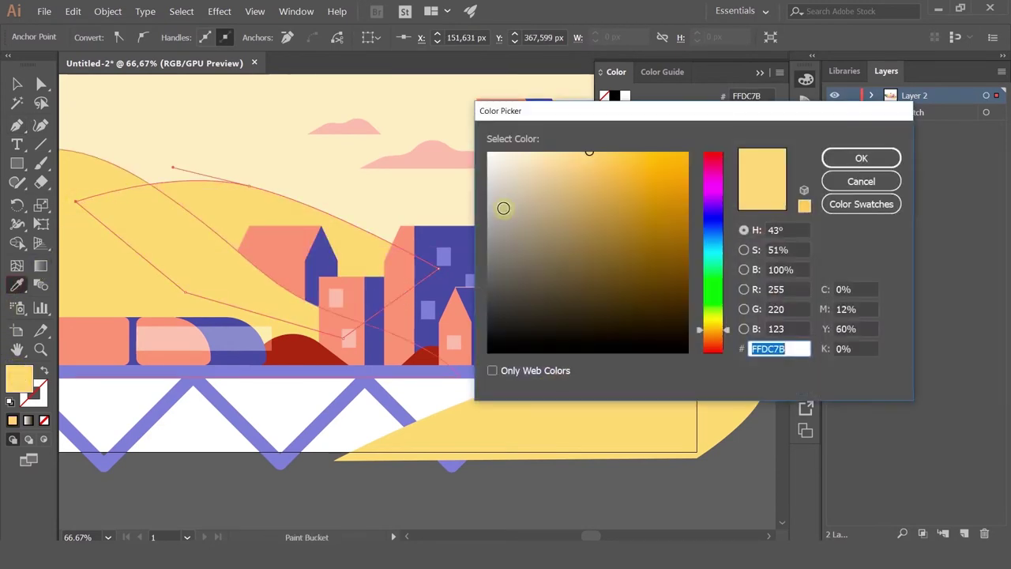
{"action": "left_click", "coordinate": [565, 152]}
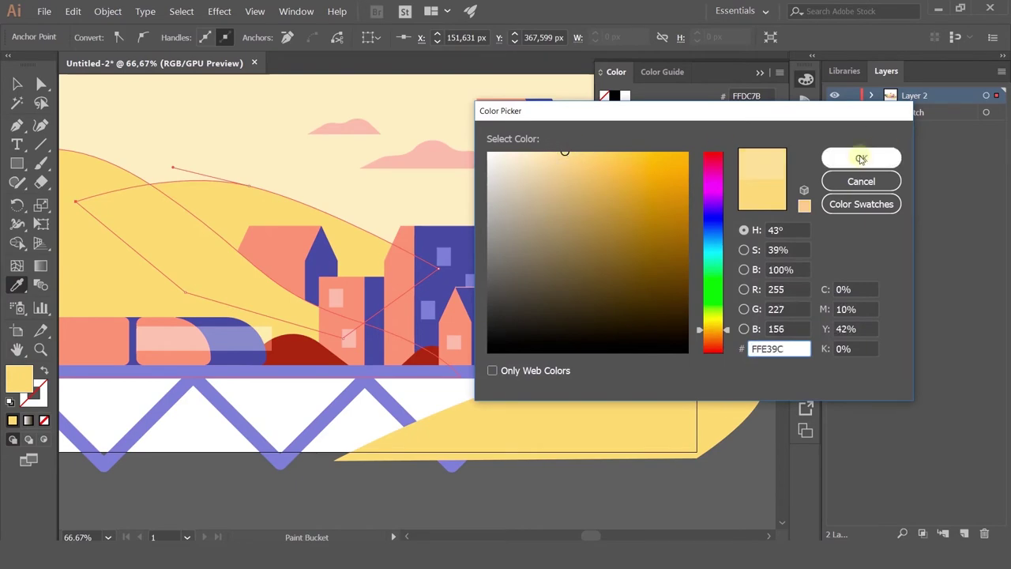
{"action": "left_click", "coordinate": [861, 158]}
{"action": "left_click", "coordinate": [16, 84]}
{"action": "scroll", "coordinate": [230, 143], "scroll_direction": "down", "scroll_amount": 2}
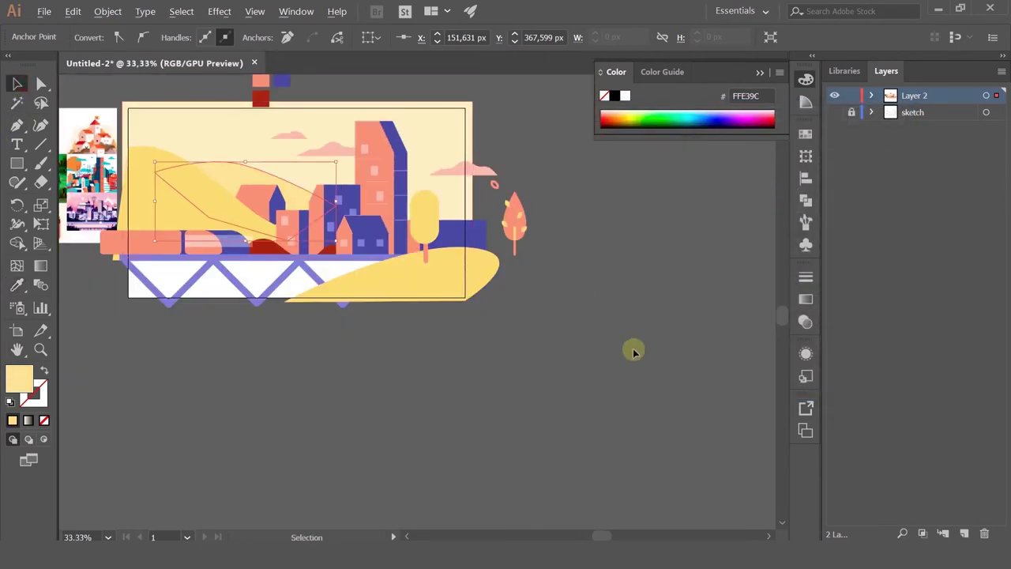
{"action": "left_click", "coordinate": [635, 350]}
Move the light yellow second hill slightly down behind the houses
{"action": "scroll", "coordinate": [296, 173], "scroll_direction": "up", "scroll_amount": 2}
{"action": "left_click_drag", "start_coordinate": [302, 173], "coordinate": [472, 229]}
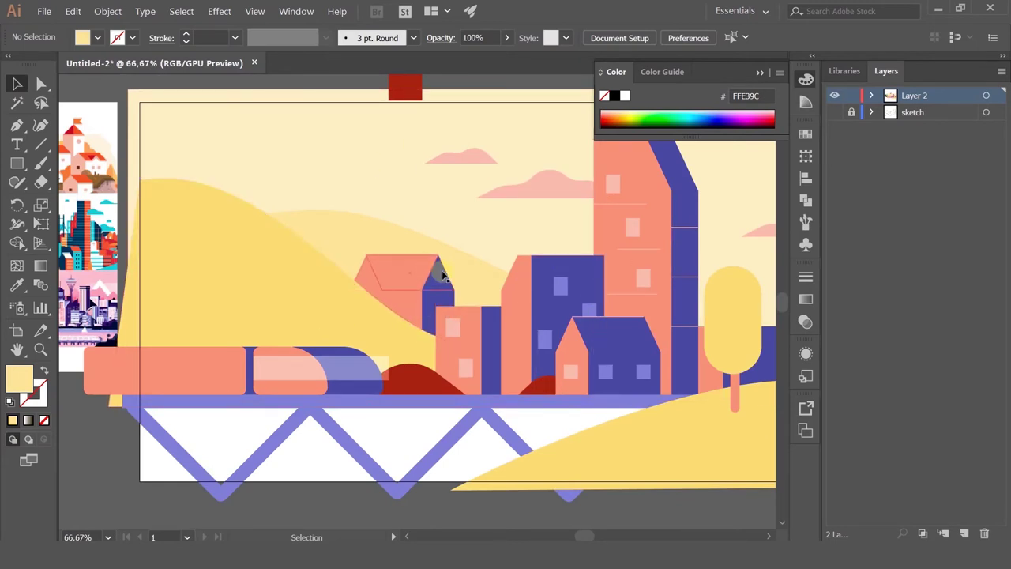
{"action": "key", "text": "ctrl+minus"}
{"action": "key", "text": "ctrl+minus"}
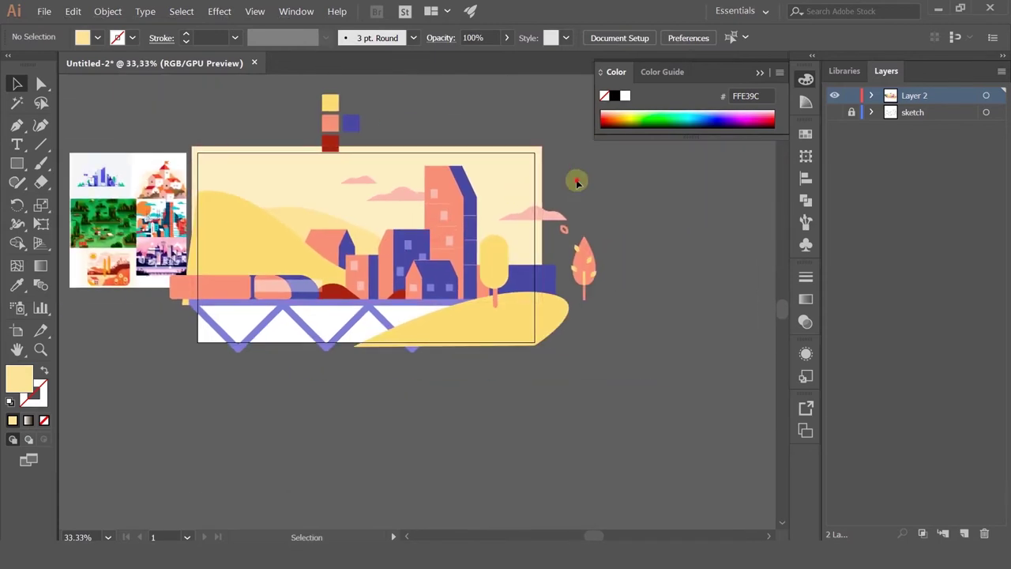
{"action": "scroll", "coordinate": [383, 215], "scroll_direction": "up", "scroll_amount": 2}
{"action": "left_click_drag", "start_coordinate": [227, 218], "coordinate": [252, 241]}
{"action": "scroll", "coordinate": [553, 230], "scroll_direction": "down", "scroll_amount": 2}
{"action": "left_click", "coordinate": [647, 208]}
{"action": "scroll", "coordinate": [637, 212], "scroll_direction": "up", "scroll_amount": 1}
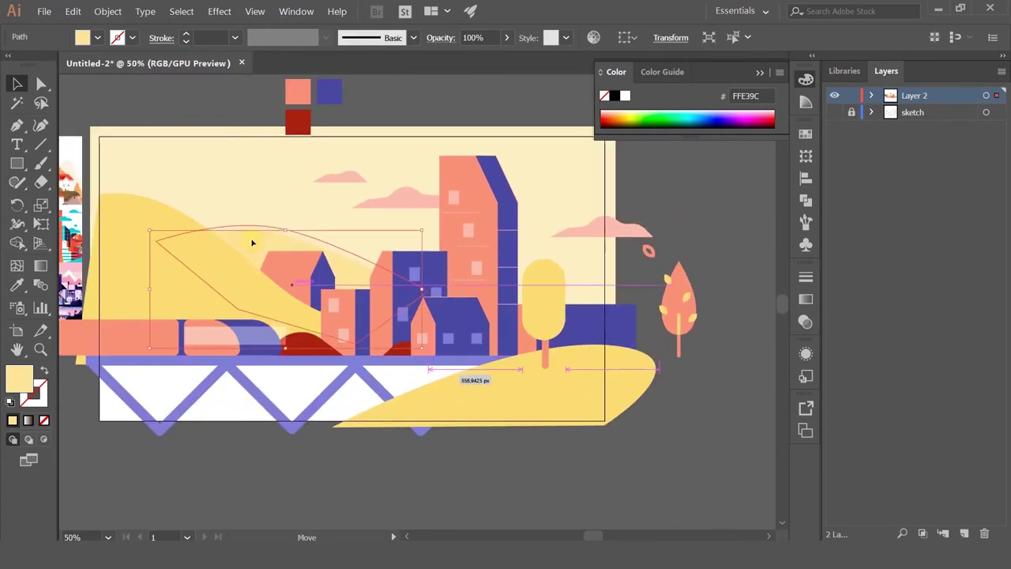
{"action": "left_click", "coordinate": [773, 245]}
{"action": "scroll", "coordinate": [582, 300], "scroll_direction": "up", "scroll_amount": 1}
{"action": "scroll", "coordinate": [571, 305], "scroll_direction": "down", "scroll_amount": 1}
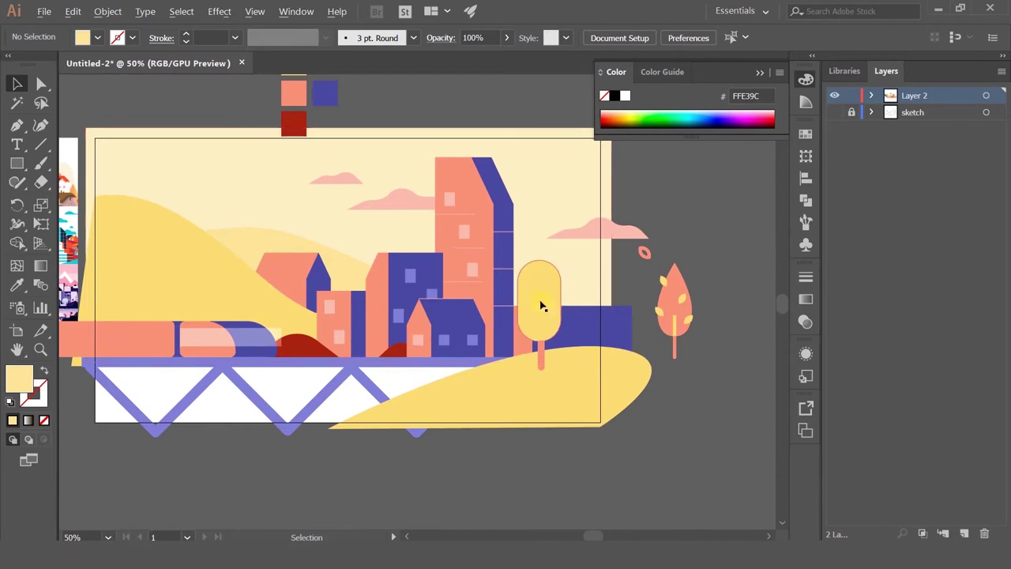
Recolor the foreground hill under the tree with the light yellow FFE39C sampled from the background hill
{"action": "left_click", "coordinate": [539, 296]}
{"action": "left_click", "coordinate": [558, 395]}
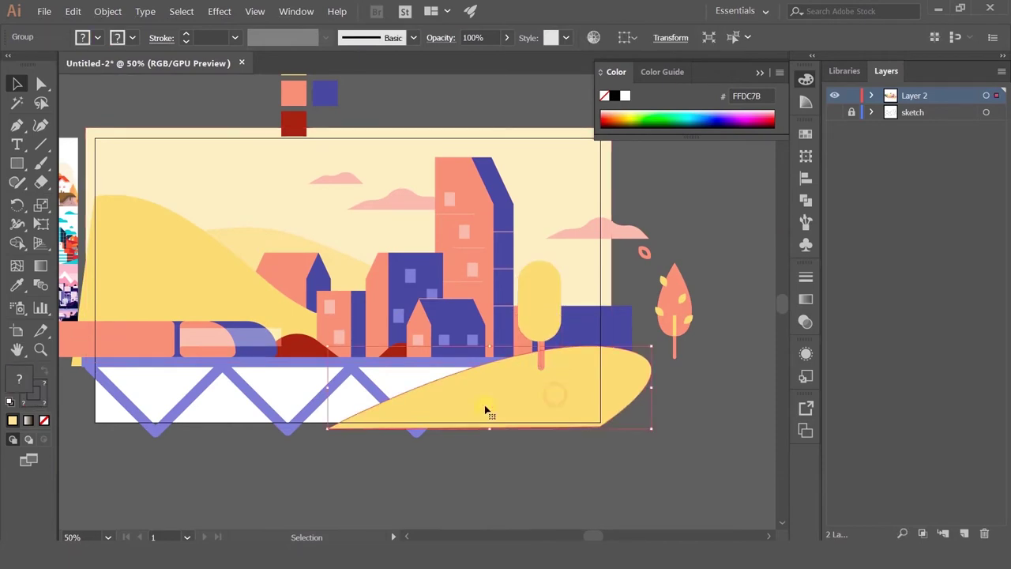
{"action": "left_click", "coordinate": [17, 285]}
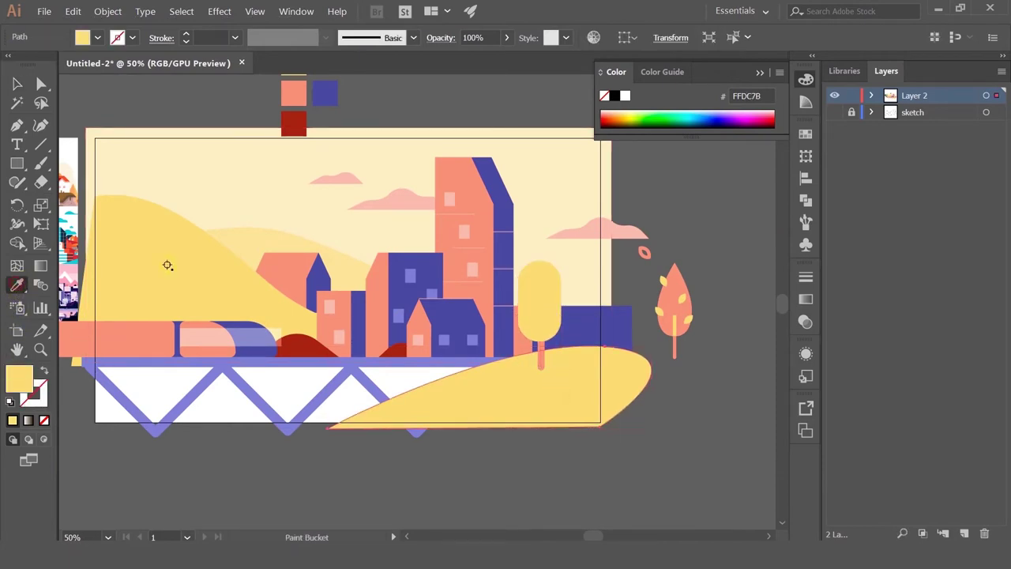
{"action": "left_click", "coordinate": [252, 233]}
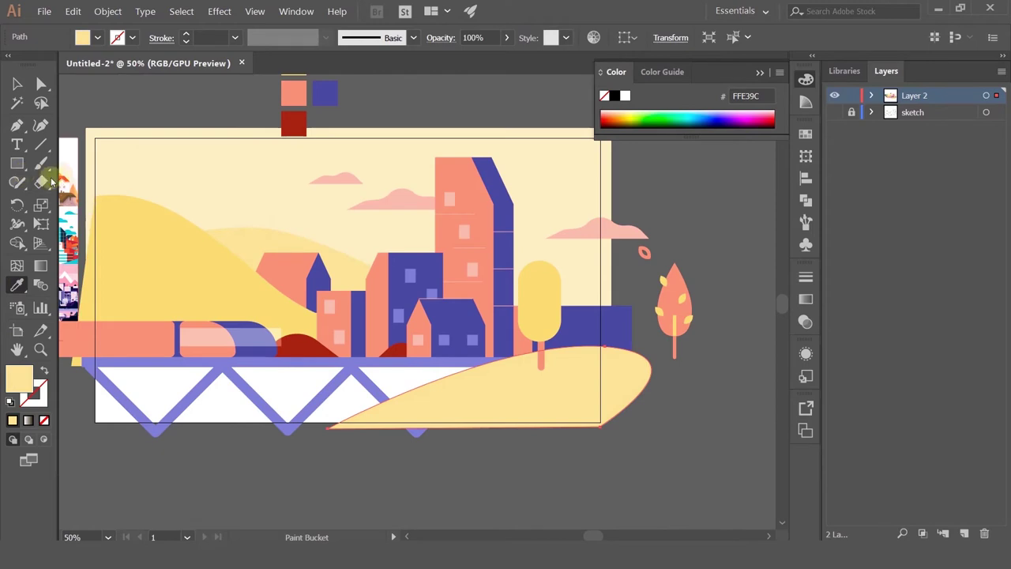
{"action": "left_click", "coordinate": [19, 84]}
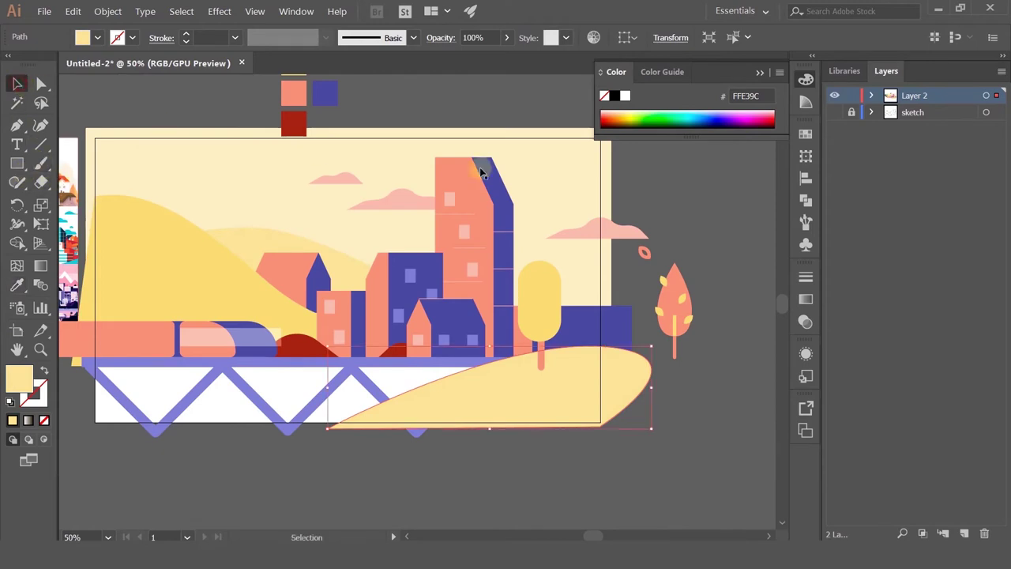
{"action": "left_click", "coordinate": [674, 199]}
Draw a wide rectangle below the bridge deck, fill it with the sampled purple 7D7DD3 and stack it behind the bridge and foreground hill
{"action": "left_click_drag", "start_coordinate": [537, 233], "coordinate": [604, 215]}
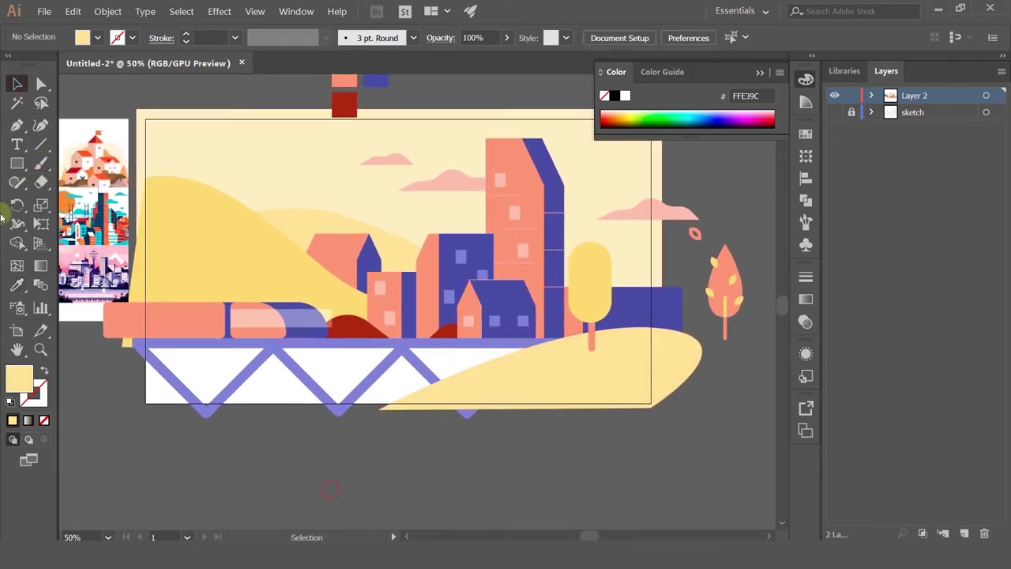
{"action": "mouse_move", "coordinate": [115, 341]}
{"action": "left_mouse_down"}
{"action": "mouse_move", "coordinate": [561, 429]}
{"action": "mouse_move", "coordinate": [564, 414]}
{"action": "left_mouse_up"}
{"action": "left_click", "coordinate": [16, 286]}
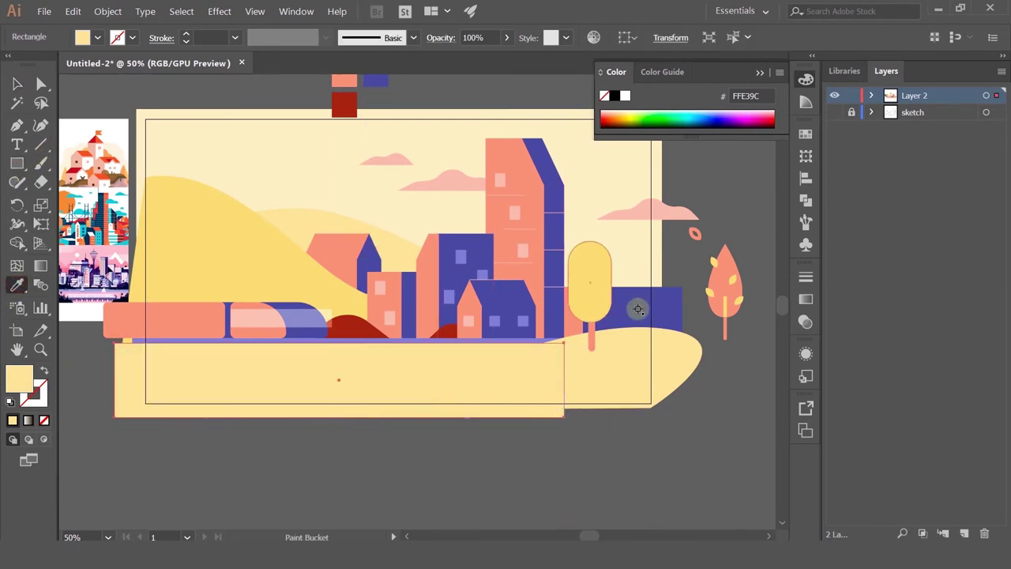
{"action": "left_click", "coordinate": [485, 290]}
{"action": "key", "text": "ctrl+["}
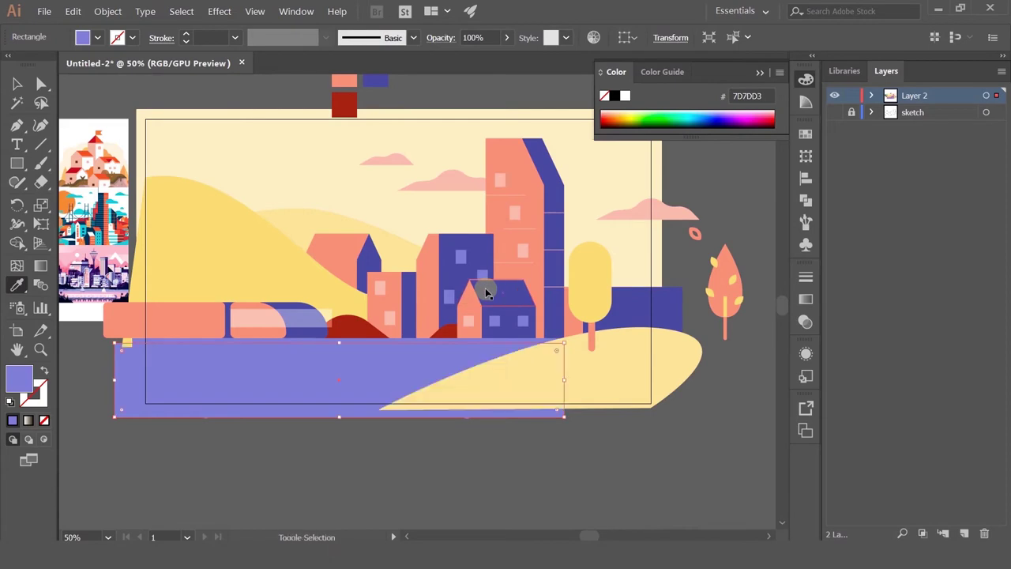
Lighten the fill of the rectangle behind the bridge to B8B8FF
{"action": "double_click", "coordinate": [21, 382]}
{"action": "left_click", "coordinate": [544, 151]}
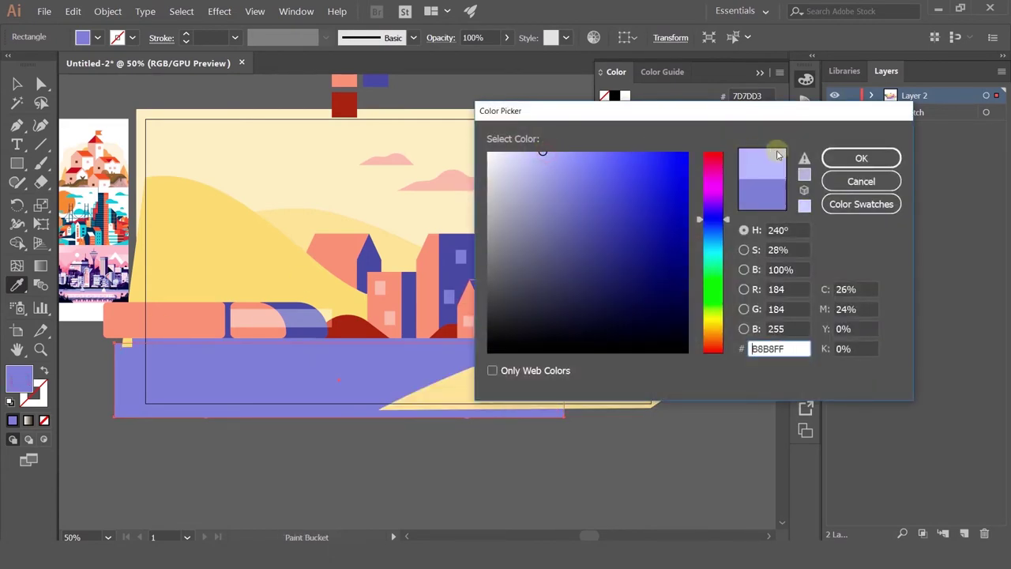
{"action": "left_click", "coordinate": [856, 160]}
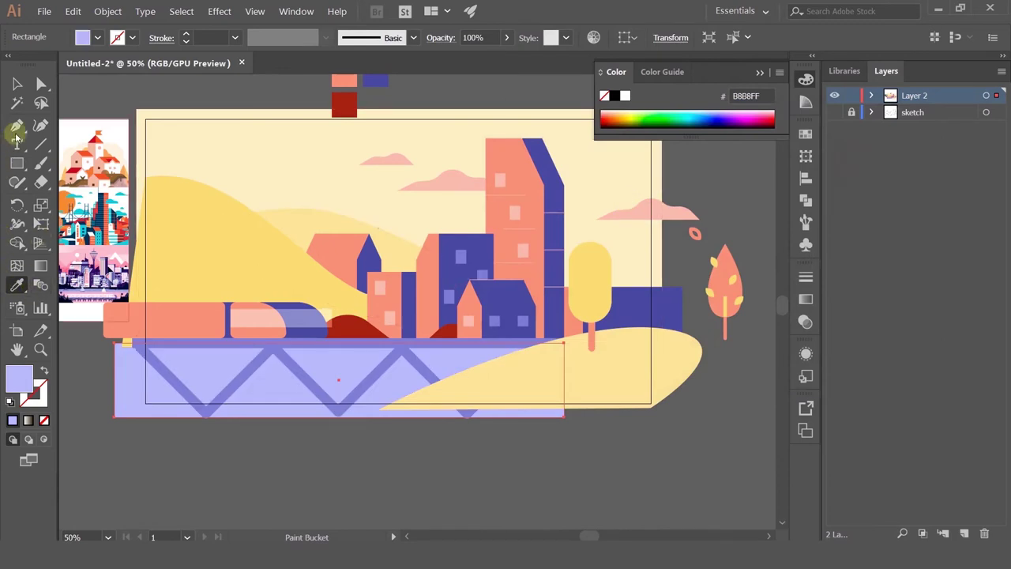
{"action": "left_click", "coordinate": [16, 84]}
{"action": "left_click_drag", "start_coordinate": [668, 197], "coordinate": [621, 235]}
{"action": "left_click", "coordinate": [723, 223]}
Recolor the train's two coral body panels with the light pink FFB8AE sampled from the cloud beside the tower
{"action": "scroll", "coordinate": [550, 275], "scroll_direction": "down", "scroll_amount": 2}
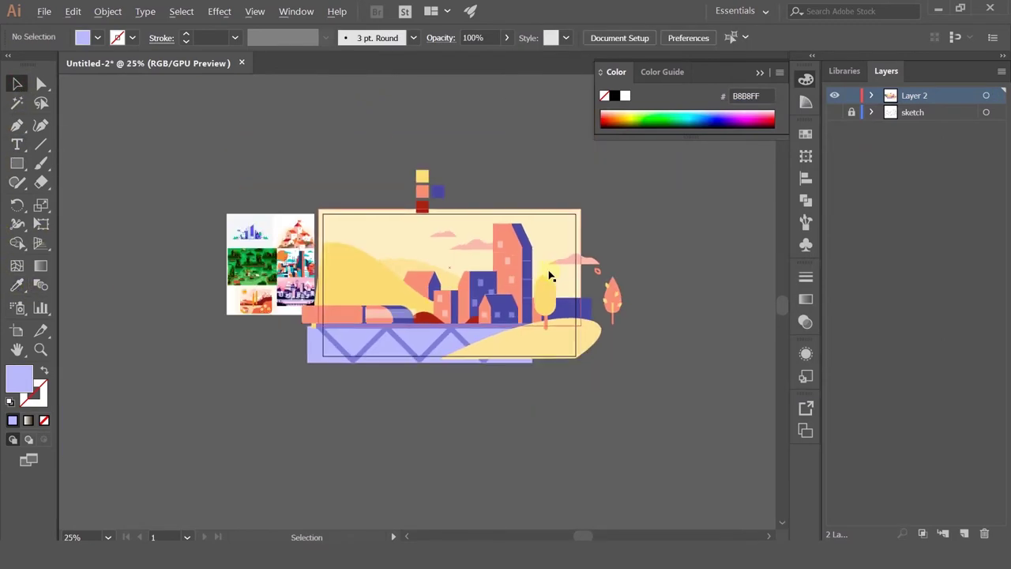
{"action": "scroll", "coordinate": [550, 276], "scroll_direction": "up", "scroll_amount": 2}
{"action": "left_click_drag", "start_coordinate": [688, 255], "coordinate": [778, 296]}
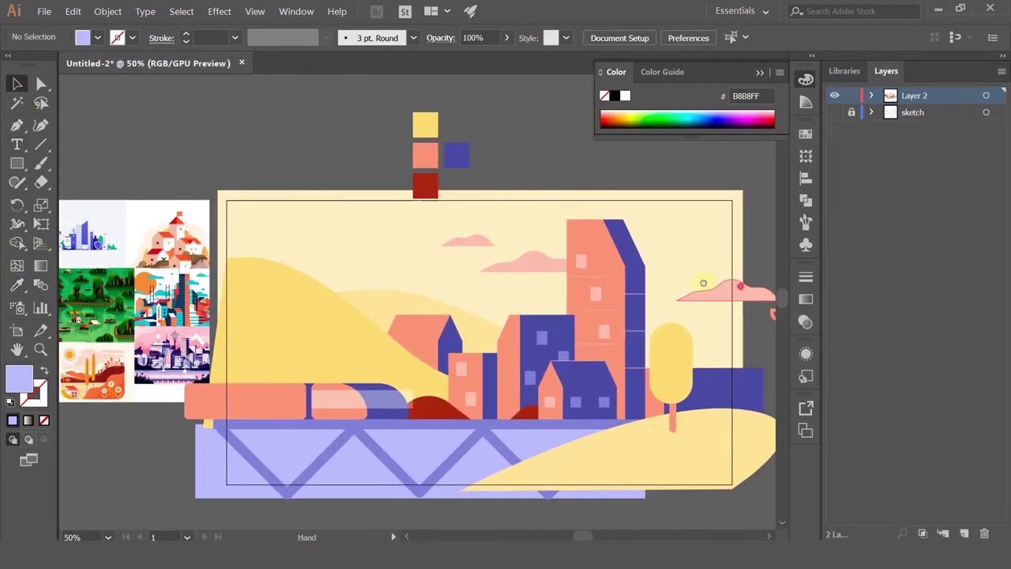
{"action": "left_click_drag", "start_coordinate": [704, 282], "coordinate": [571, 260]}
{"action": "scroll", "coordinate": [147, 373], "scroll_direction": "up", "scroll_amount": 2}
{"action": "left_click", "coordinate": [151, 395]}
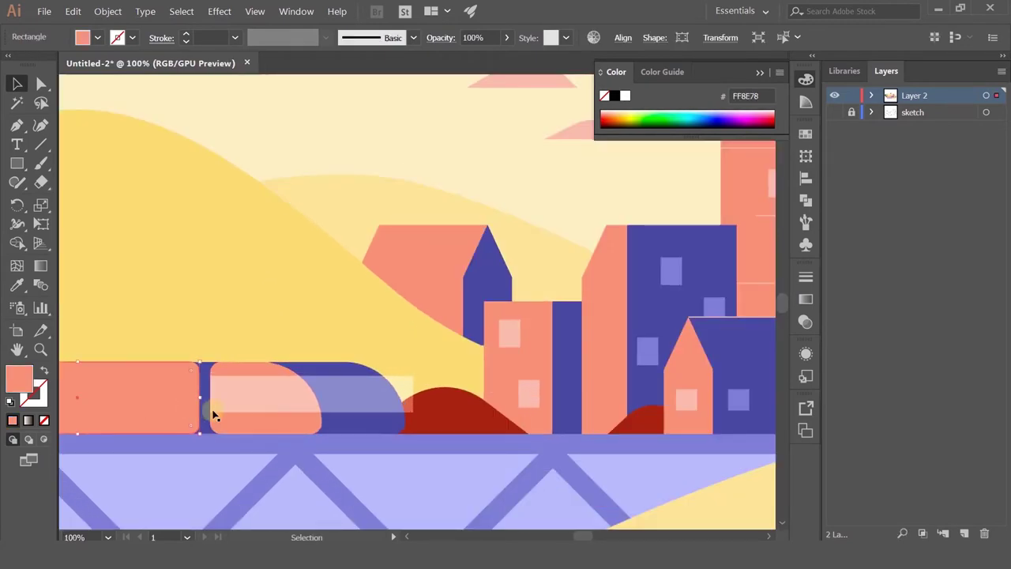
{"action": "left_click", "coordinate": [287, 429]}
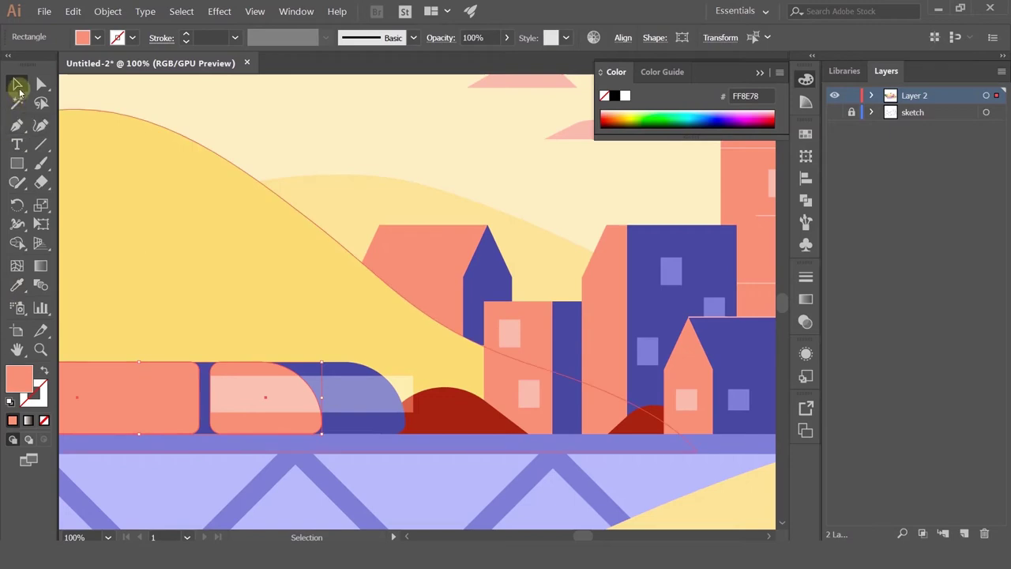
{"action": "scroll", "coordinate": [343, 223], "scroll_direction": "down", "scroll_amount": 1}
{"action": "scroll", "coordinate": [344, 223], "scroll_direction": "up", "scroll_amount": 1}
{"action": "left_click", "coordinate": [16, 286]}
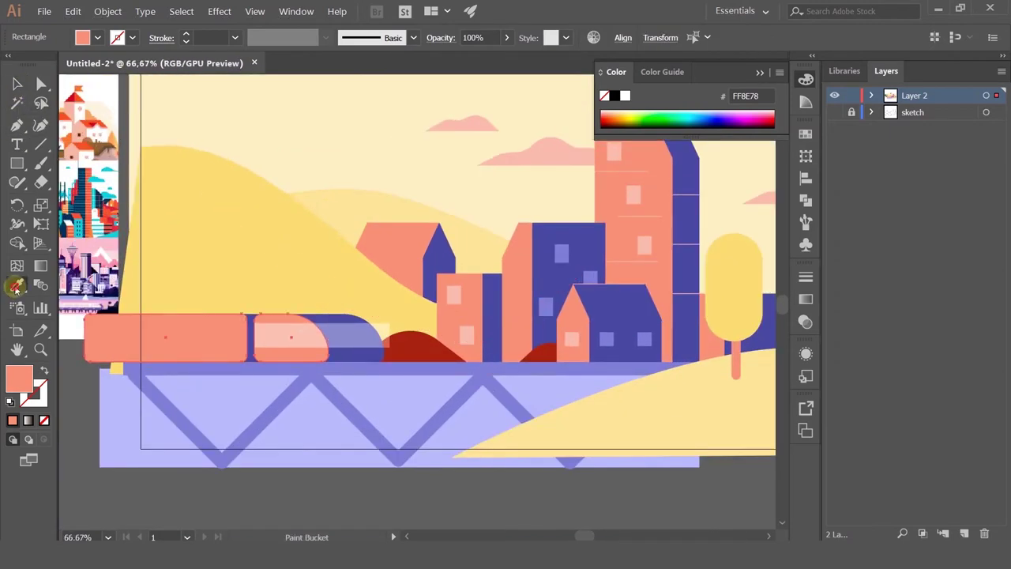
{"action": "left_click", "coordinate": [571, 151]}
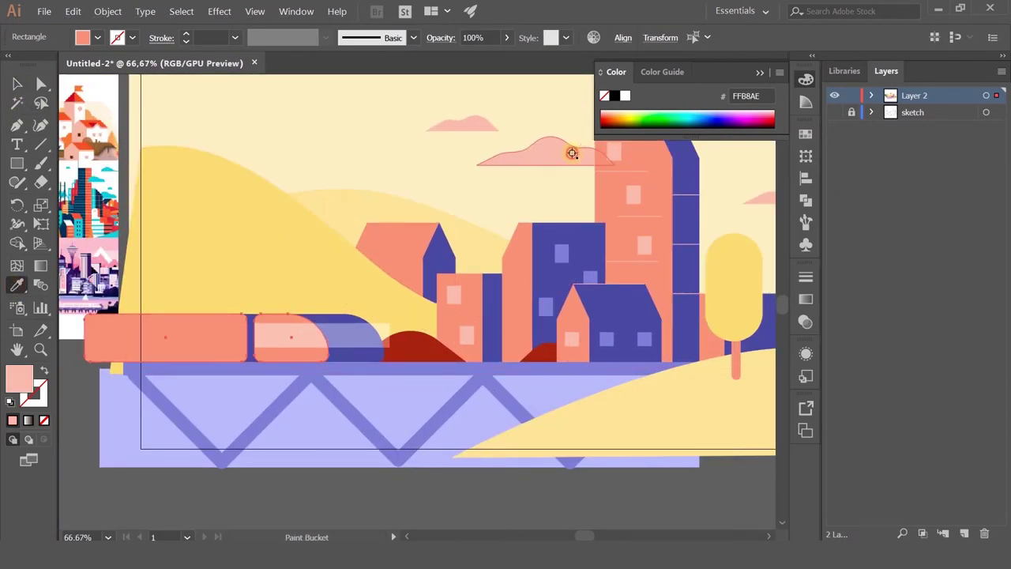
{"action": "left_click", "coordinate": [21, 84]}
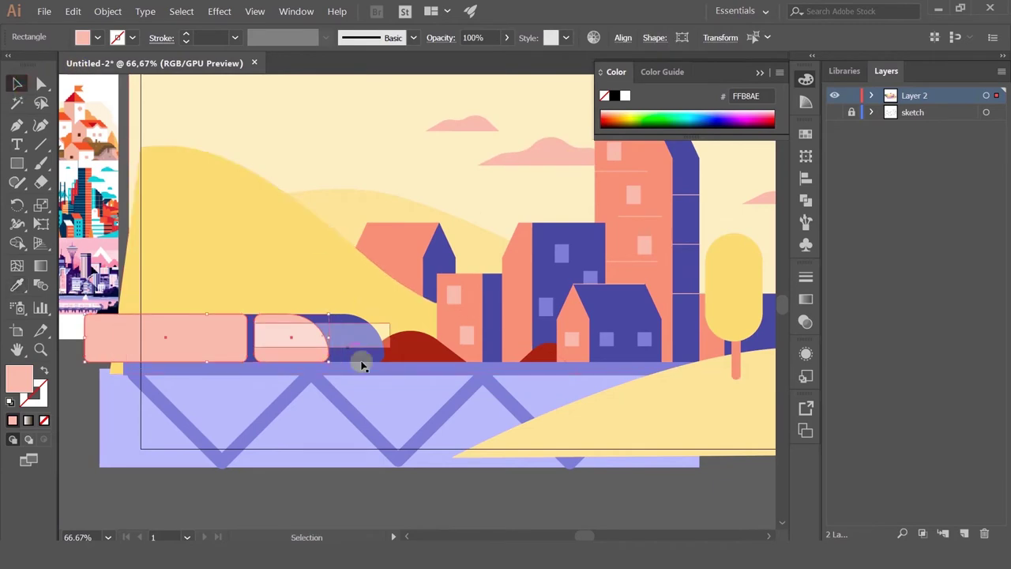
Recolor the train's two light pink body panels with the dark blue 4A4A9E sampled from the train's nose
{"action": "left_click", "coordinate": [360, 358]}
{"action": "left_click", "coordinate": [253, 359], "text": "shift"}
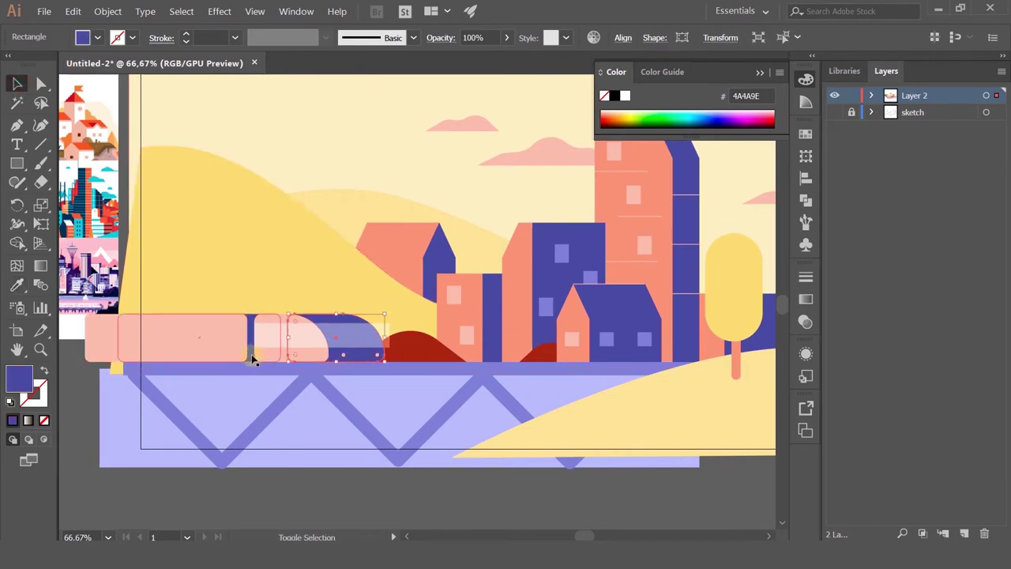
{"action": "left_click", "coordinate": [175, 347], "text": "shift"}
{"action": "left_click", "coordinate": [294, 359], "text": "shift"}
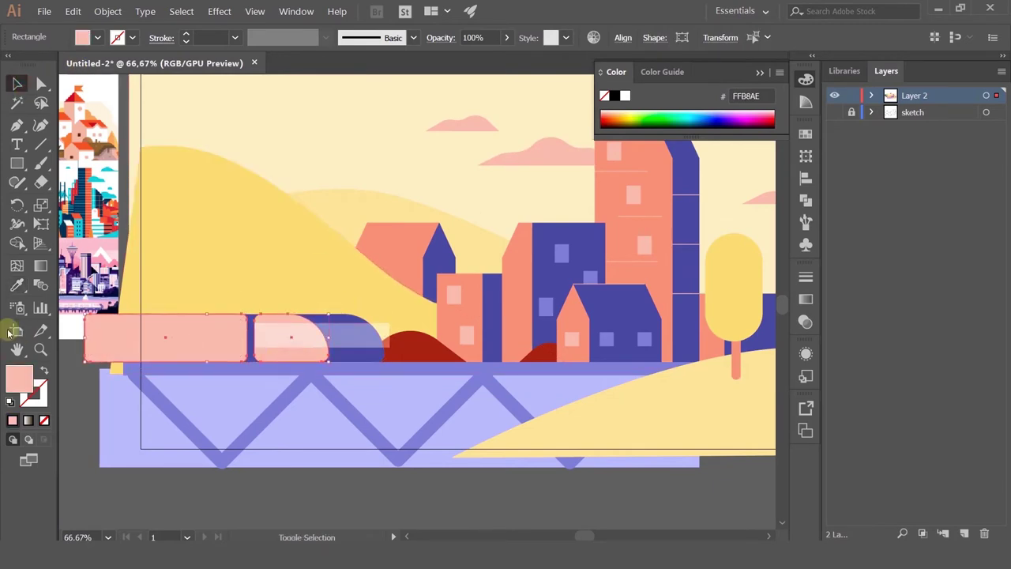
{"action": "left_click", "coordinate": [19, 291]}
{"action": "left_click", "coordinate": [343, 357]}
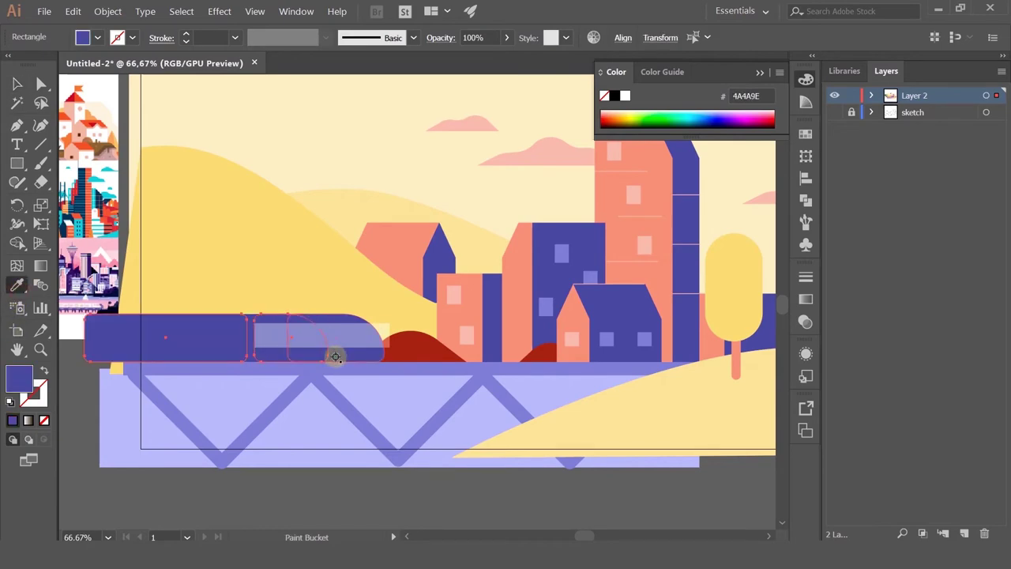
{"action": "double_click", "coordinate": [19, 378]}
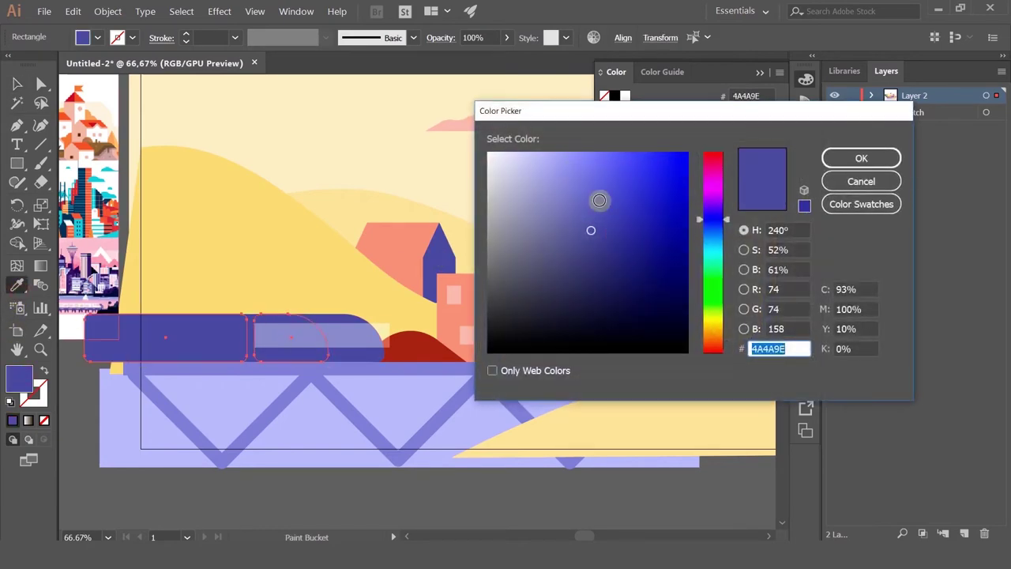
{"action": "left_click", "coordinate": [862, 155]}
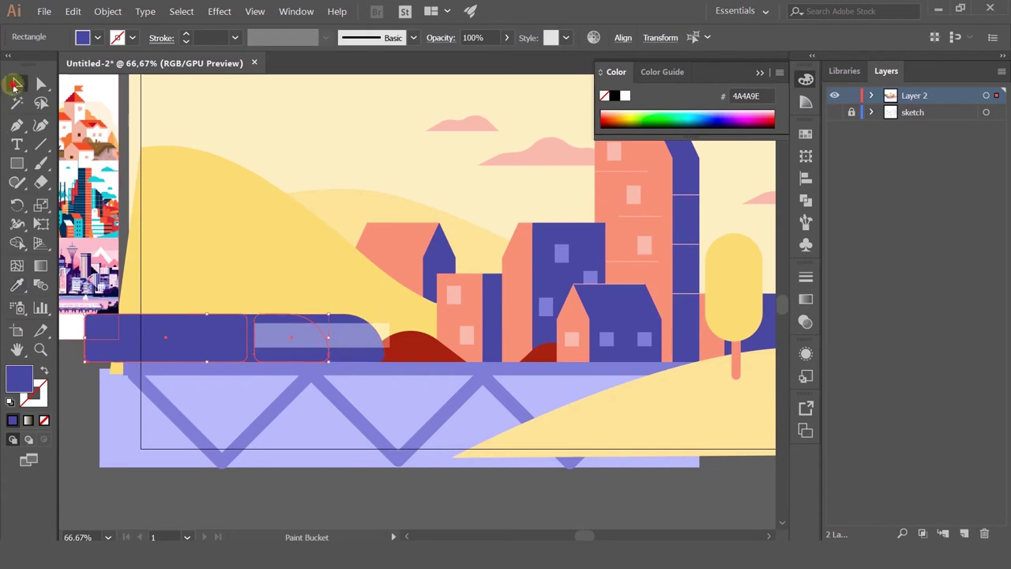
Darken the two underlying train shapes, the nose and the section behind the car panel, to 363687
{"action": "left_click", "coordinate": [17, 84]}
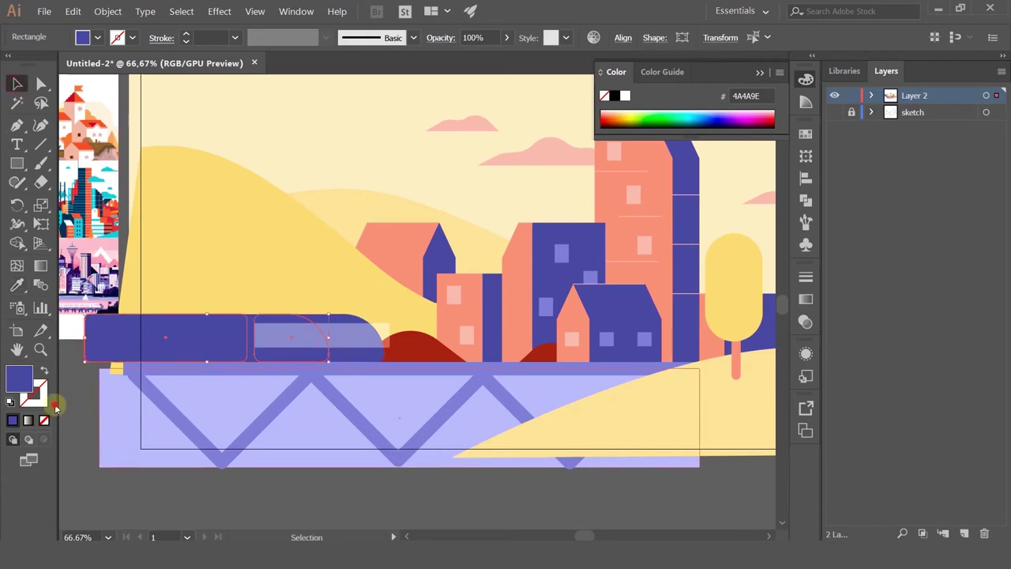
{"action": "left_click", "coordinate": [357, 322], "text": "shift"}
{"action": "double_click", "coordinate": [18, 379]}
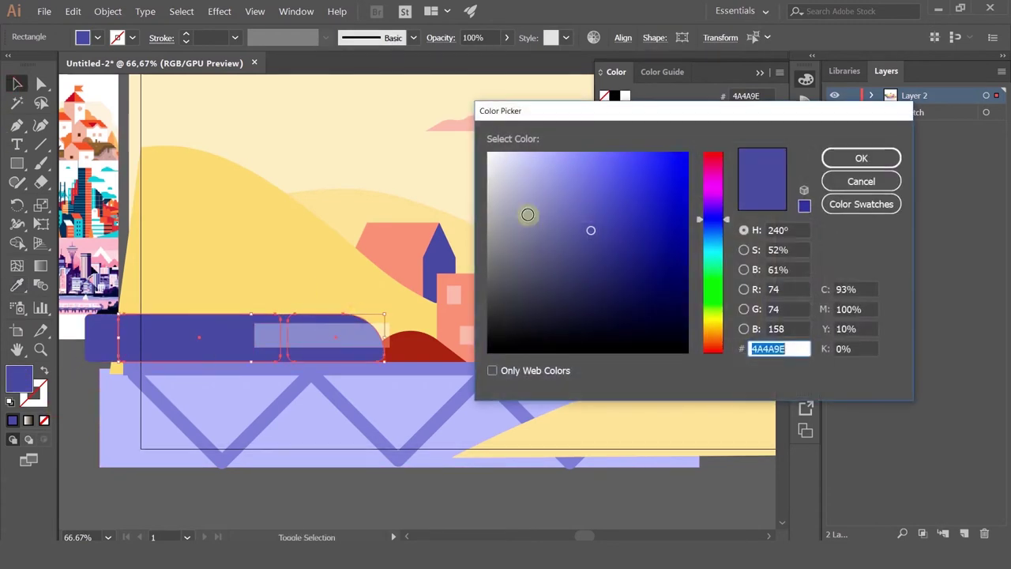
{"action": "type", "text": "363687"}
{"action": "left_click", "coordinate": [830, 158]}
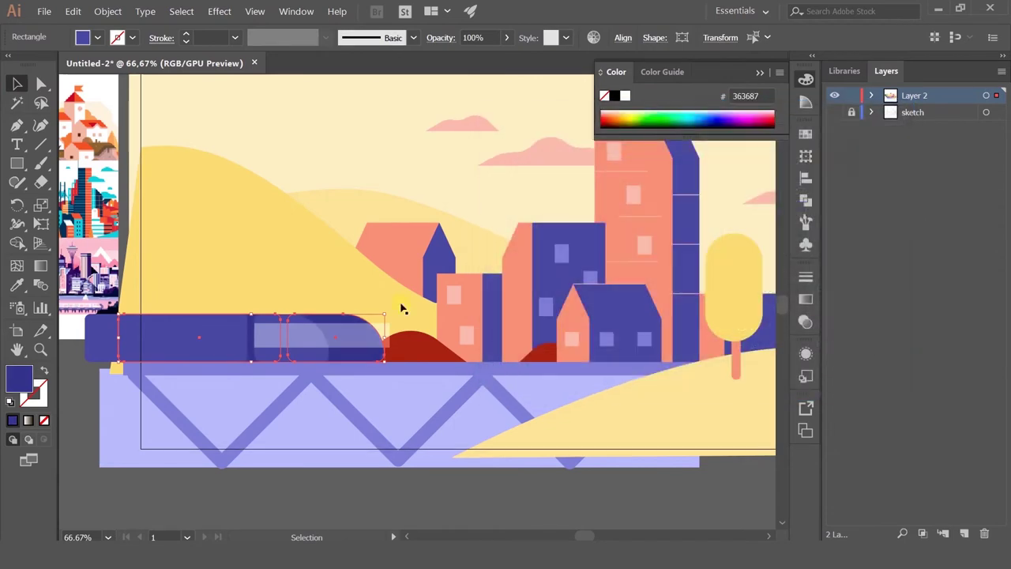
{"action": "left_click", "coordinate": [124, 491]}
{"action": "key", "text": "ctrl+minus"}
{"action": "key", "text": "ctrl+minus"}
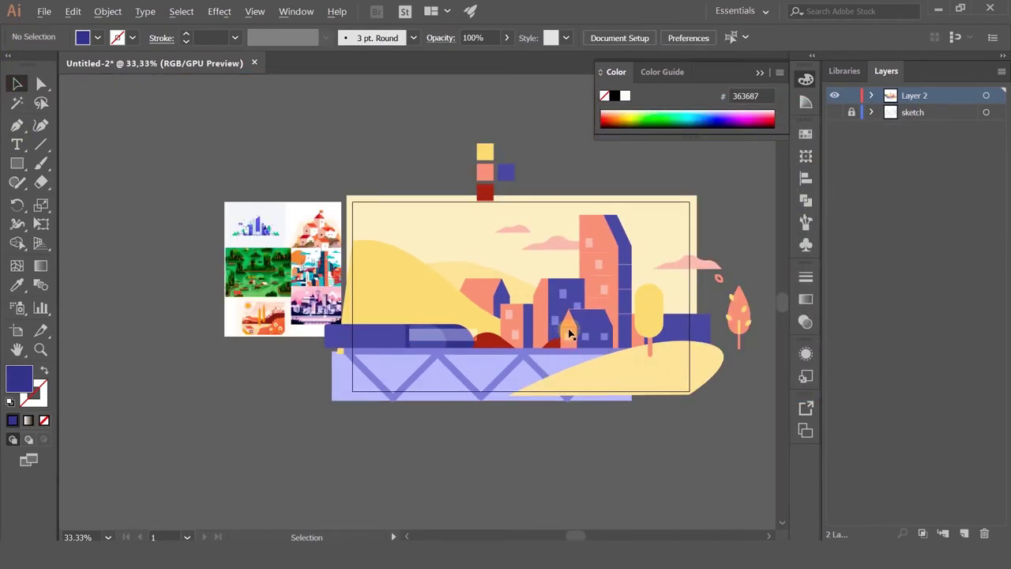
Shorten the train's white window strip to end at the nose and round its upper front corner
{"action": "scroll", "coordinate": [569, 334], "scroll_direction": "up", "scroll_amount": 1}
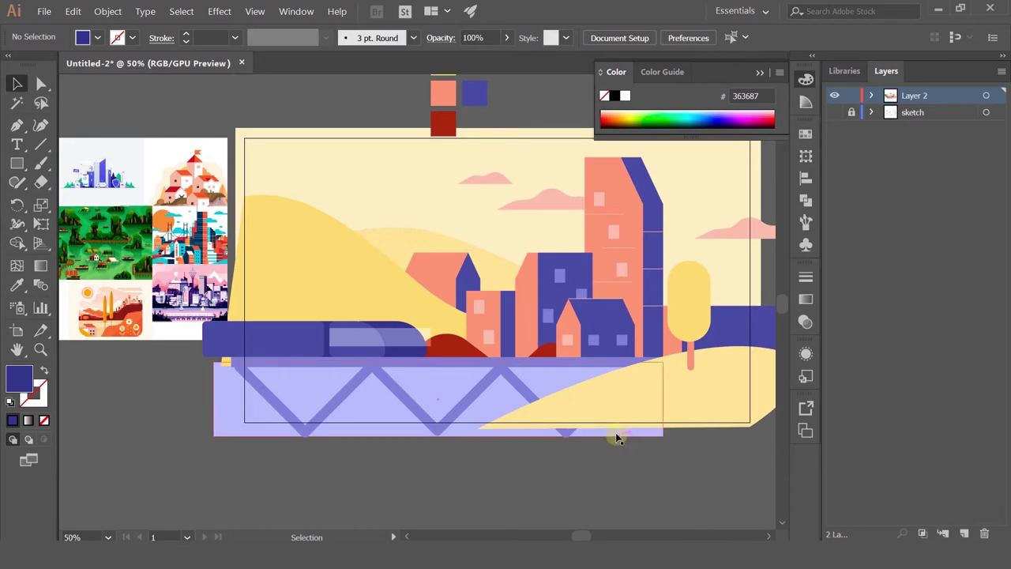
{"action": "scroll", "coordinate": [364, 322], "scroll_direction": "up", "scroll_amount": 3}
{"action": "left_click", "coordinate": [384, 362]}
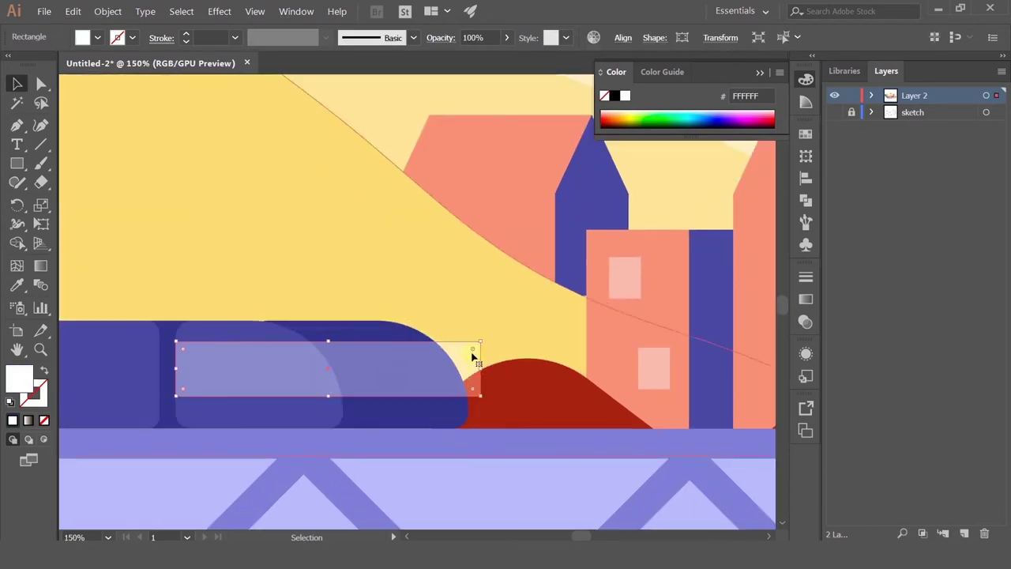
{"action": "left_click_drag", "start_coordinate": [485, 369], "coordinate": [403, 381]}
{"action": "scroll", "coordinate": [472, 322], "scroll_direction": "down", "scroll_amount": 3}
{"action": "left_click", "coordinate": [149, 448]}
{"action": "scroll", "coordinate": [292, 369], "scroll_direction": "down", "scroll_amount": 1}
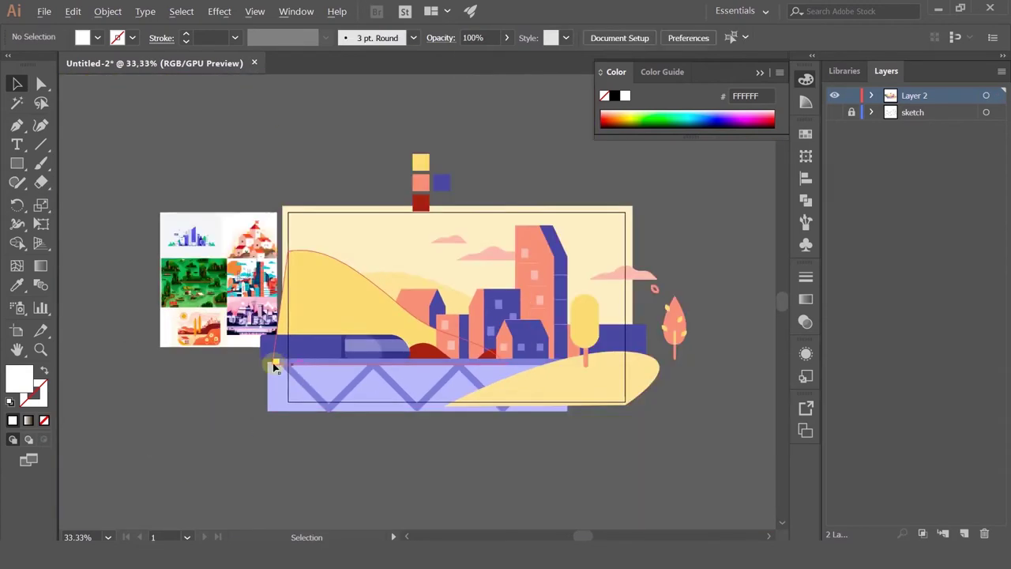
{"action": "scroll", "coordinate": [275, 367], "scroll_direction": "down", "scroll_amount": 1}
Shift the train's lighter front panel and its long rear car panel slightly toward the nose
{"action": "scroll", "coordinate": [380, 345], "scroll_direction": "up", "scroll_amount": 3}
{"action": "left_click", "coordinate": [14, 83]}
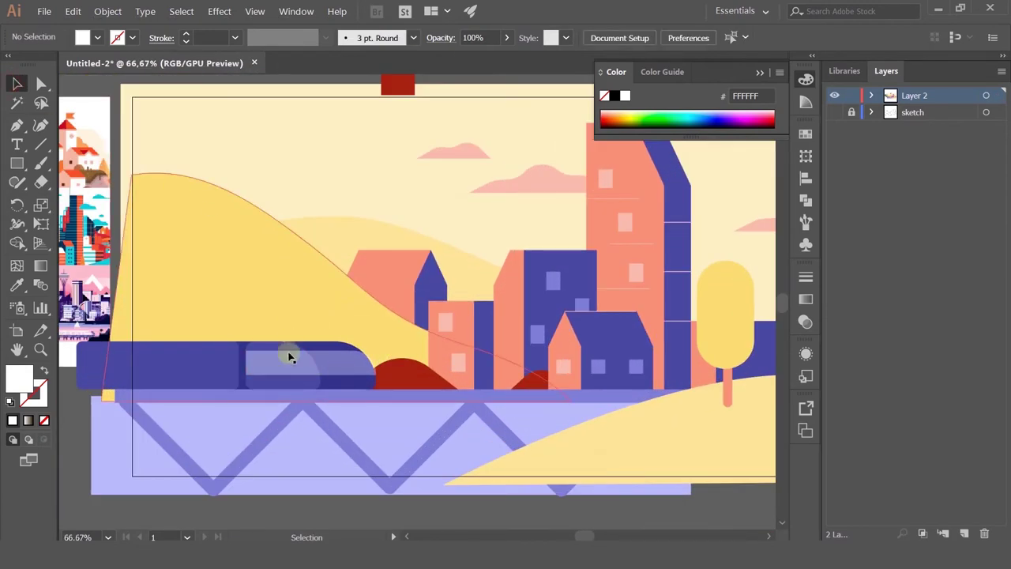
{"action": "scroll", "coordinate": [289, 355], "scroll_direction": "up", "scroll_amount": 2}
{"action": "left_click", "coordinate": [199, 379]}
{"action": "left_click_drag", "start_coordinate": [192, 378], "coordinate": [248, 395]}
{"action": "scroll", "coordinate": [248, 396], "scroll_direction": "down", "scroll_amount": 2}
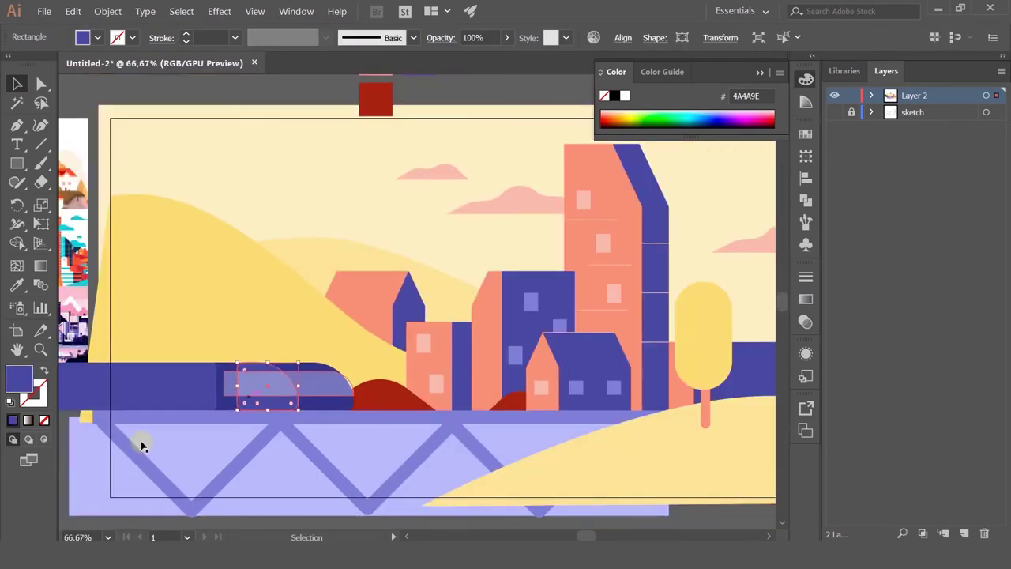
{"action": "left_click", "coordinate": [63, 471]}
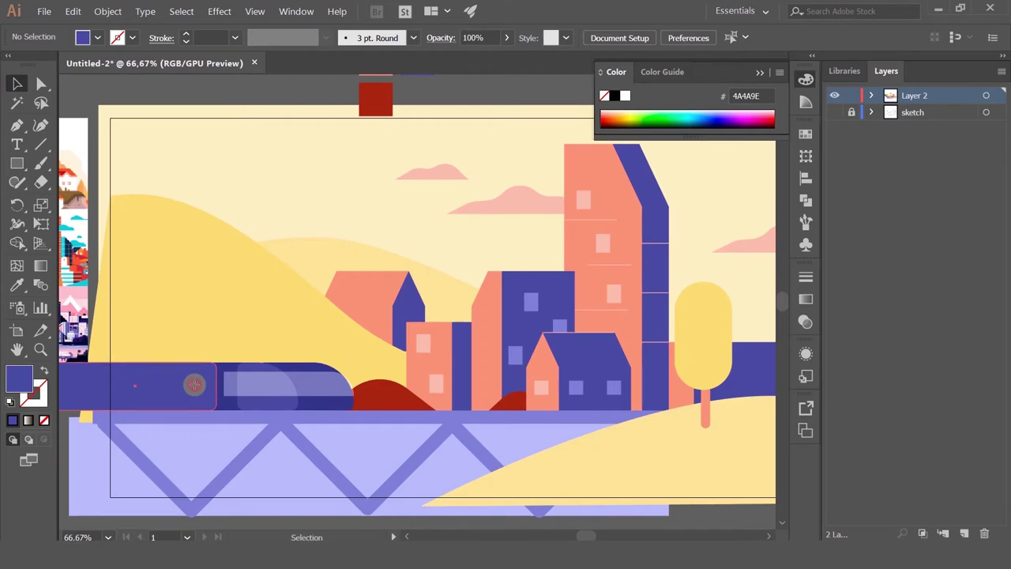
{"action": "left_click_drag", "start_coordinate": [194, 385], "coordinate": [205, 387]}
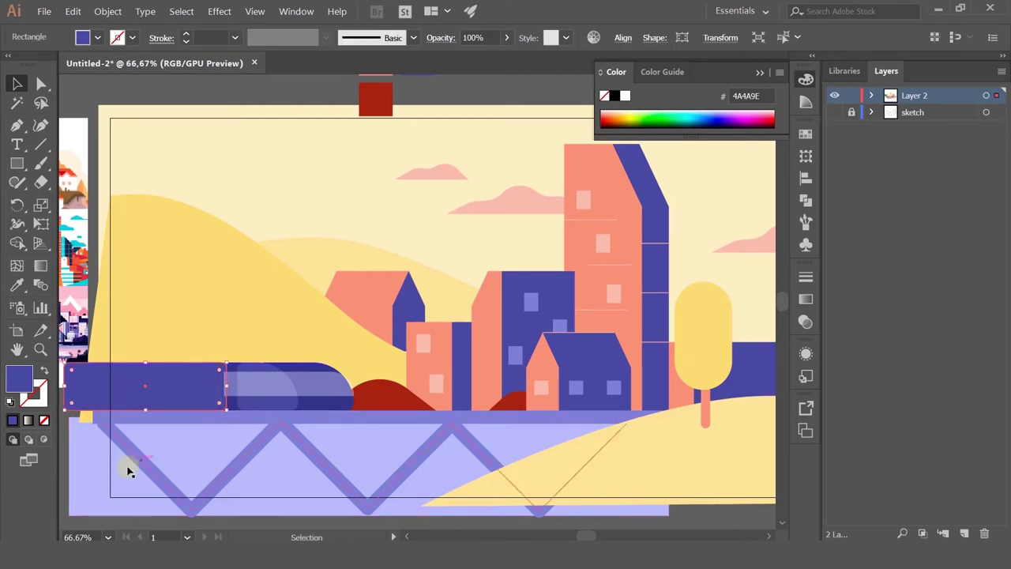
{"action": "left_click", "coordinate": [63, 468]}
Trim the rear end of the train's window strip so it starts at the edge of the lighter front panel
{"action": "left_click", "coordinate": [254, 387]}
{"action": "scroll", "coordinate": [237, 386], "scroll_direction": "up", "scroll_amount": 2}
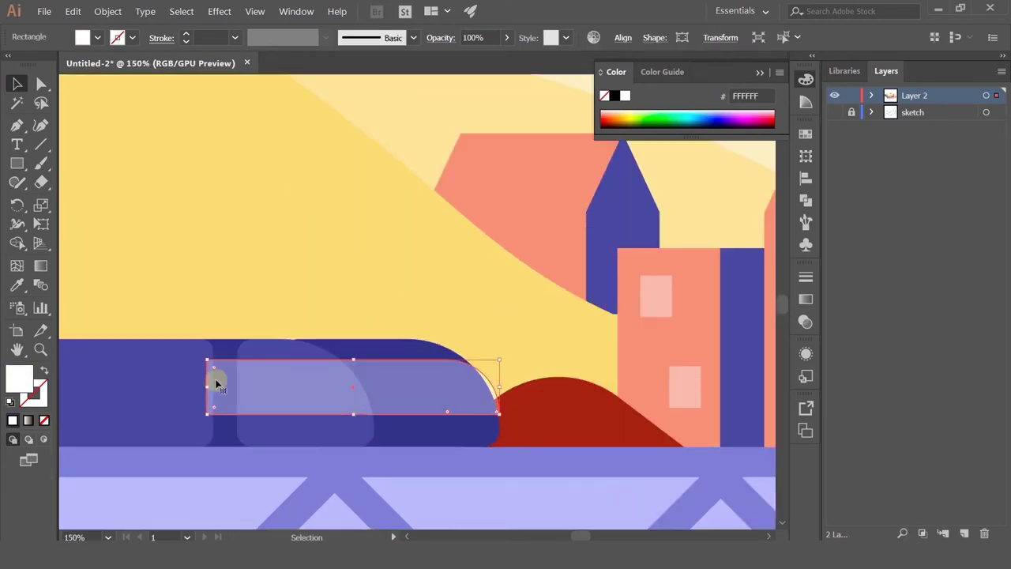
{"action": "left_click_drag", "start_coordinate": [208, 387], "coordinate": [237, 393]}
{"action": "scroll", "coordinate": [273, 325], "scroll_direction": "down", "scroll_amount": 2}
{"action": "left_click", "coordinate": [274, 325]}
{"action": "scroll", "coordinate": [273, 325], "scroll_direction": "down", "scroll_amount": 2}
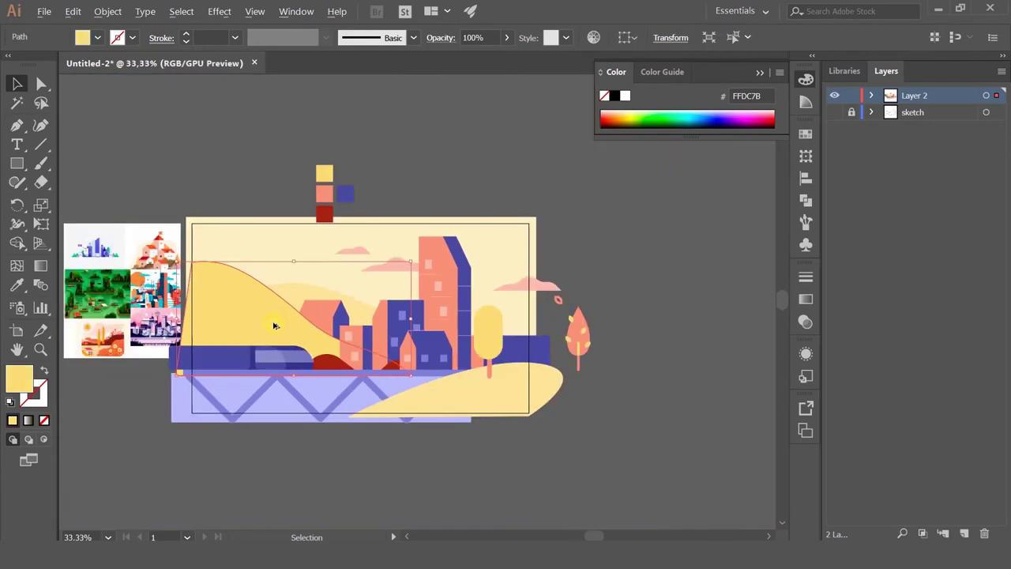
Lower the opacity of the train's Soft Light window strip to 24%
{"action": "scroll", "coordinate": [280, 360], "scroll_direction": "up", "scroll_amount": 3}
{"action": "left_click", "coordinate": [208, 365]}
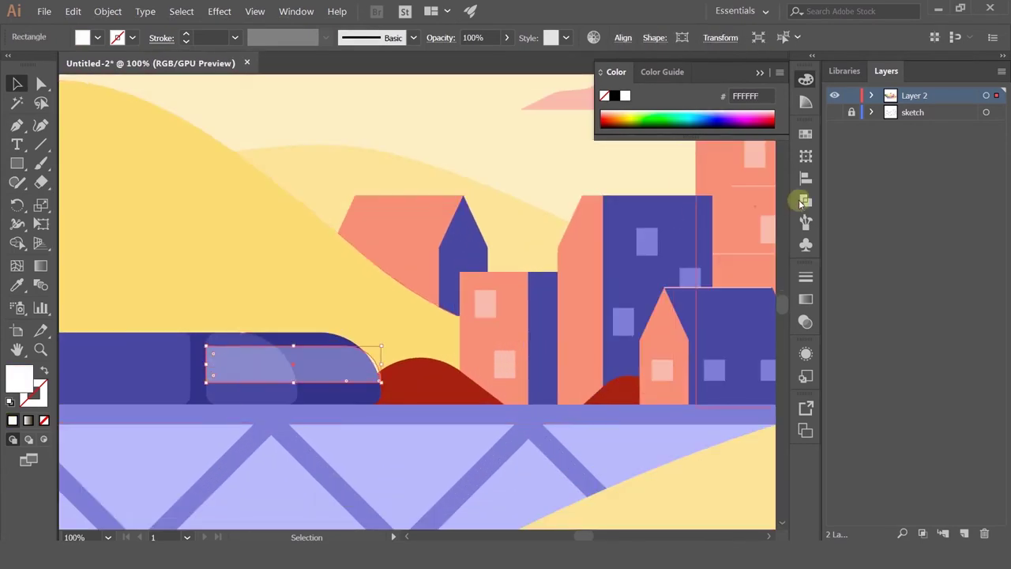
{"action": "left_click", "coordinate": [806, 299]}
{"action": "left_click", "coordinate": [722, 270]}
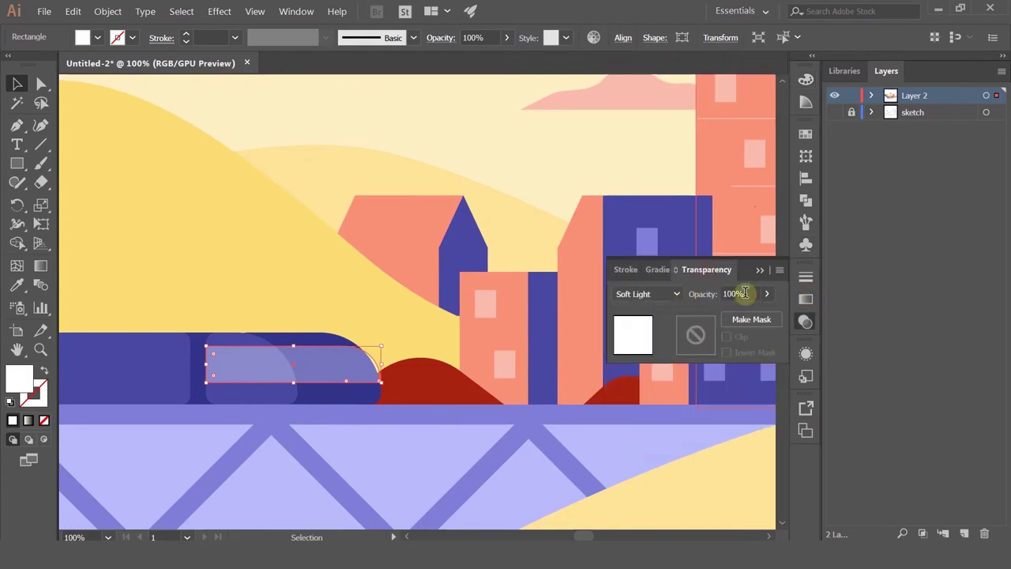
{"action": "left_click", "coordinate": [765, 295]}
{"action": "left_click_drag", "start_coordinate": [725, 316], "coordinate": [723, 316]}
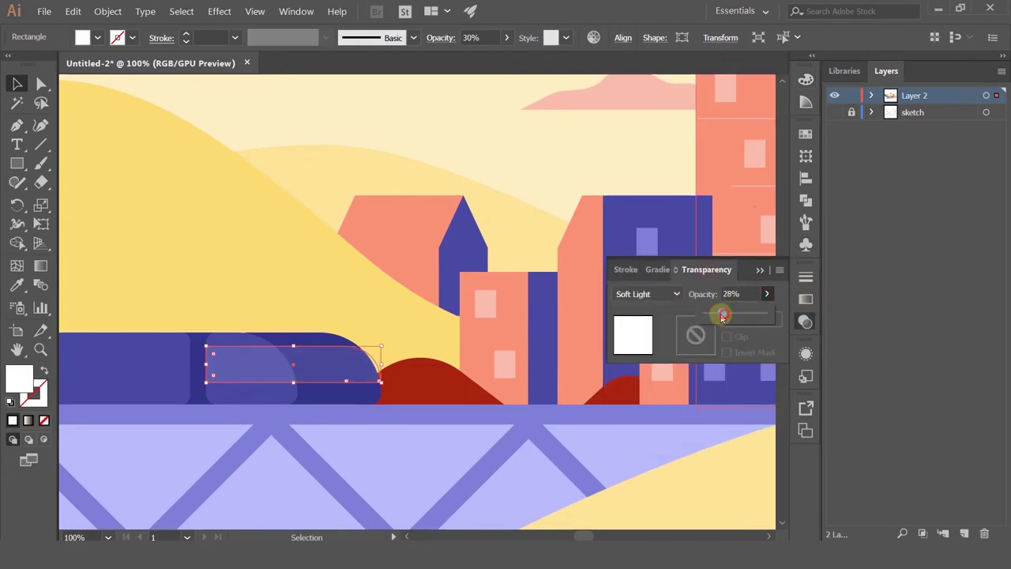
{"action": "left_click", "coordinate": [399, 101]}
Examine the whole landscape to judge the balance of the train, building and tree colors
{"action": "scroll", "coordinate": [421, 161], "scroll_direction": "down", "scroll_amount": 3}
{"action": "left_click", "coordinate": [282, 352]}
{"action": "left_click_drag", "start_coordinate": [395, 322], "coordinate": [326, 420]}
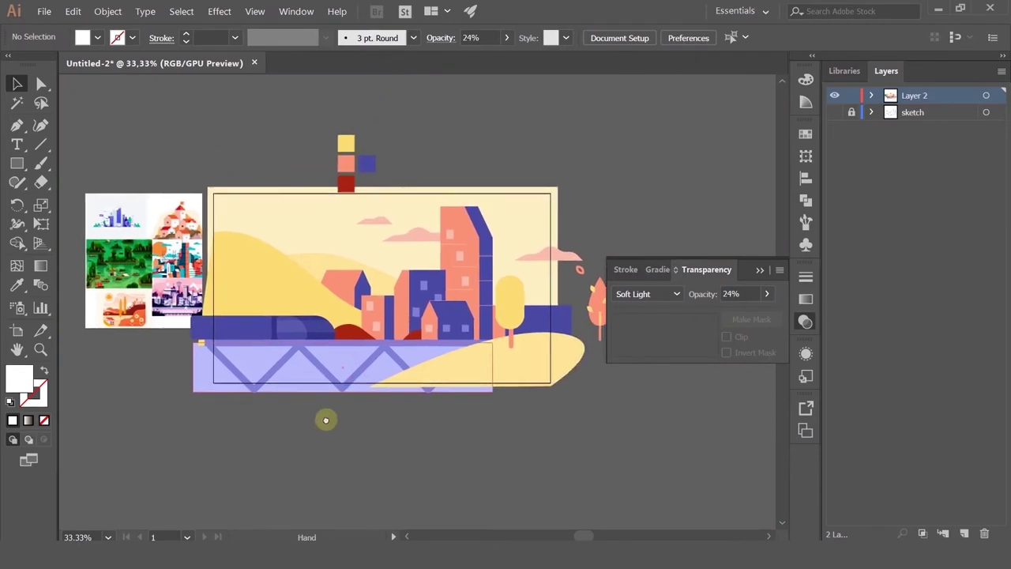
{"action": "scroll", "coordinate": [395, 354], "scroll_direction": "down", "scroll_amount": 2}
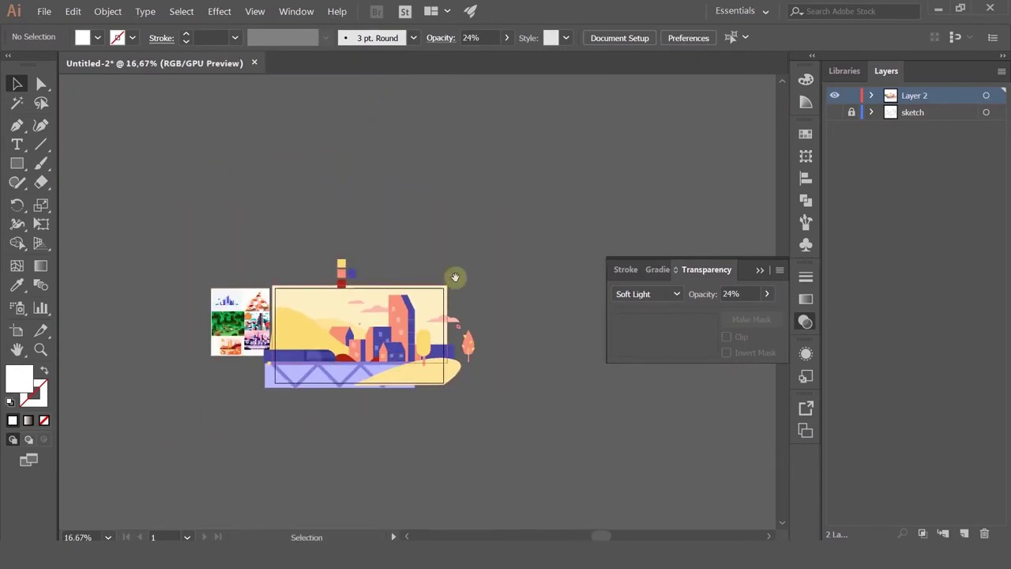
{"action": "left_click_drag", "start_coordinate": [456, 277], "coordinate": [511, 243]}
{"action": "scroll", "coordinate": [458, 323], "scroll_direction": "up", "scroll_amount": 1}
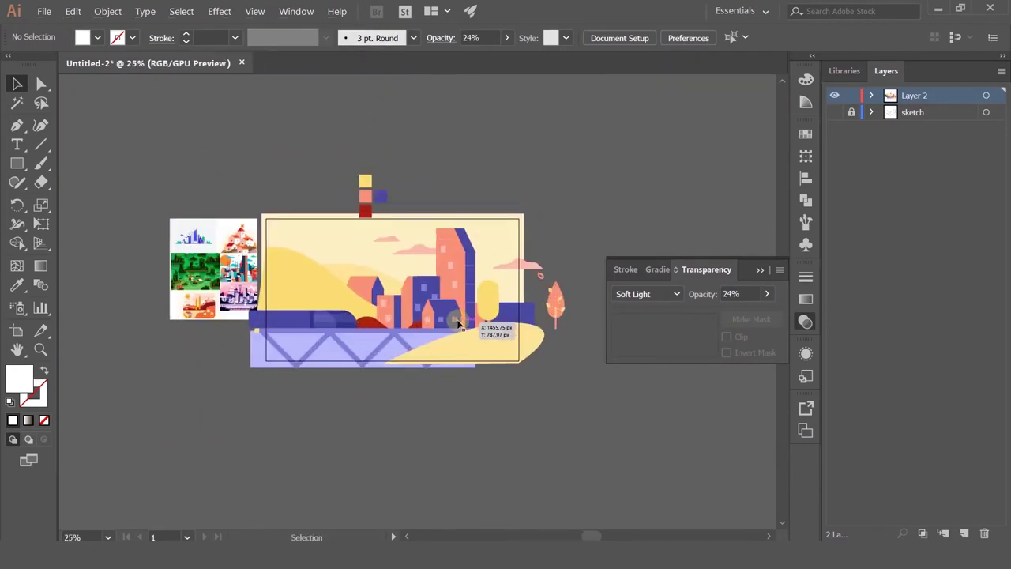
{"action": "scroll", "coordinate": [463, 324], "scroll_direction": "left", "scroll_amount": 2}
{"action": "scroll", "coordinate": [451, 333], "scroll_direction": "up", "scroll_amount": 1}
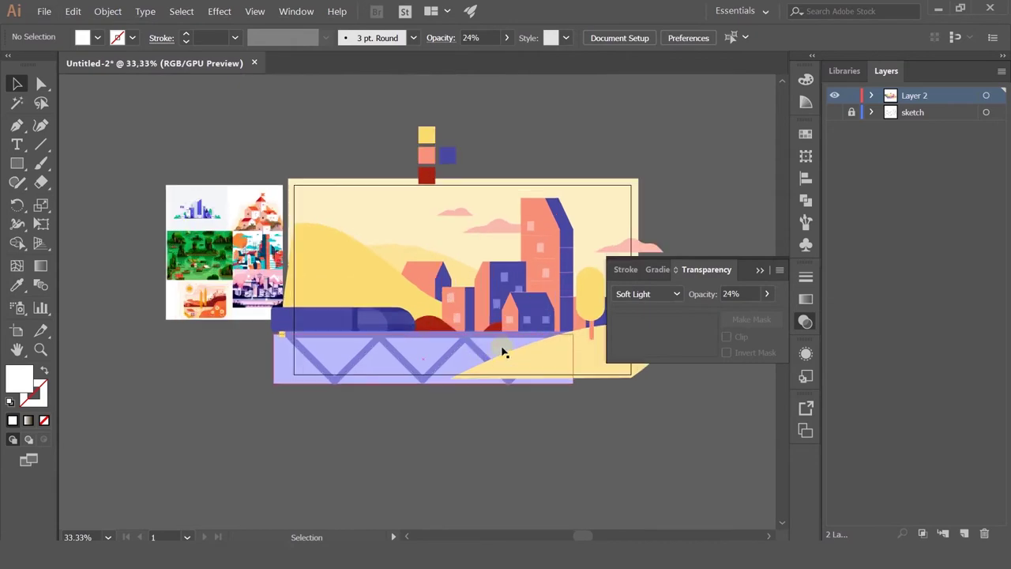
{"action": "scroll", "coordinate": [501, 350], "scroll_direction": "right", "scroll_amount": 2}
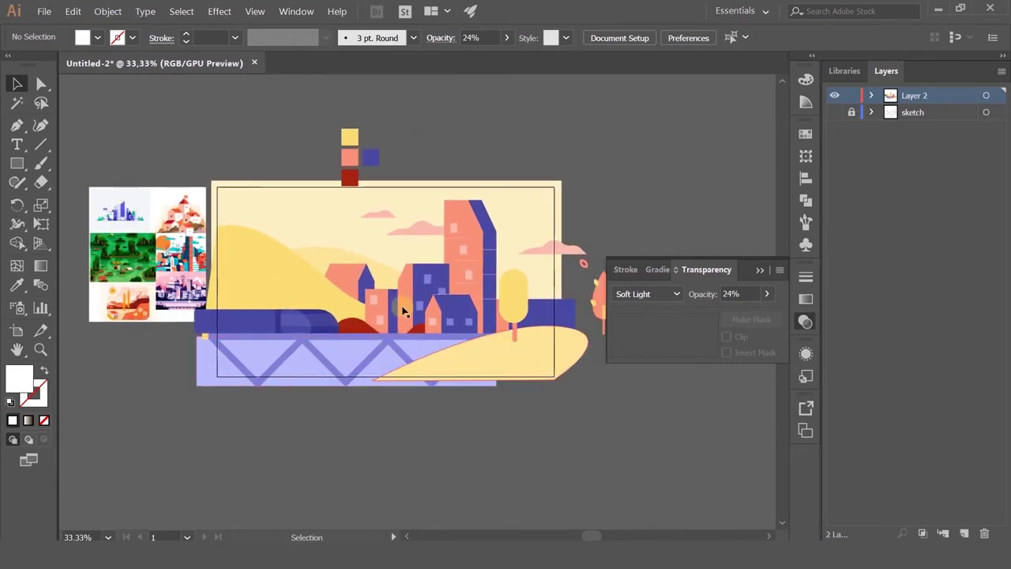
Recolor the yellow crown of the foreground tree with the dark red sampled from the bush in front of the train
{"action": "left_click", "coordinate": [522, 312]}
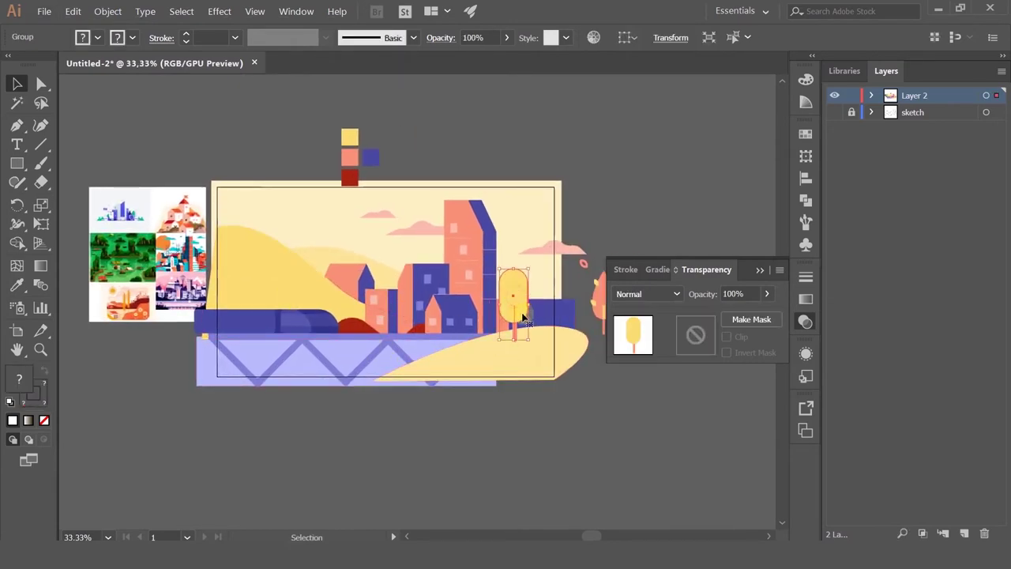
{"action": "left_click", "coordinate": [569, 167]}
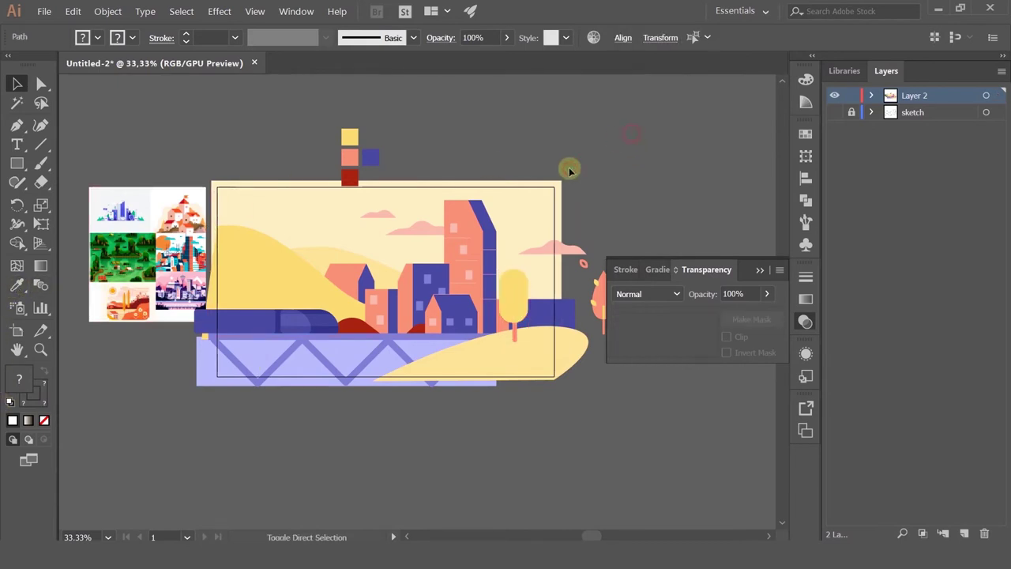
{"action": "scroll", "coordinate": [461, 252], "scroll_direction": "up", "scroll_amount": 3}
{"action": "left_click", "coordinate": [614, 404]}
{"action": "scroll", "coordinate": [614, 399], "scroll_direction": "down", "scroll_amount": 3}
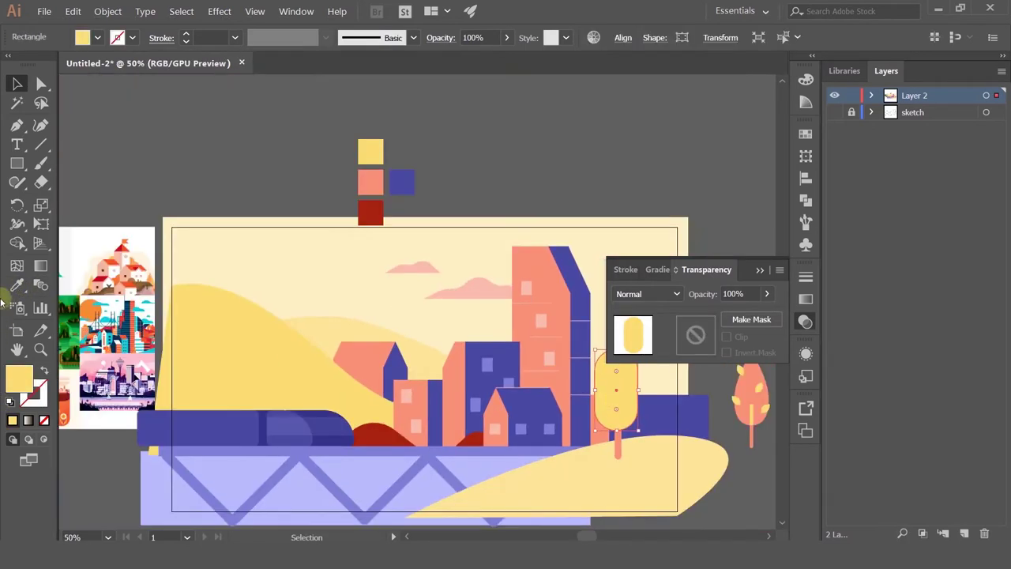
{"action": "left_click", "coordinate": [16, 286]}
{"action": "left_click", "coordinate": [385, 436]}
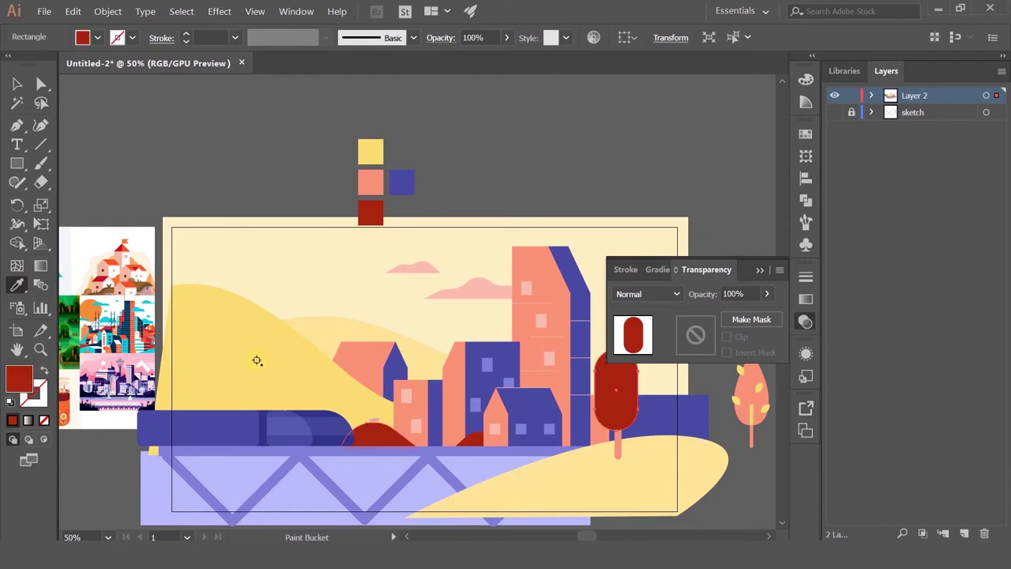
{"action": "left_click", "coordinate": [16, 84]}
{"action": "scroll", "coordinate": [527, 340], "scroll_direction": "right", "scroll_amount": 2}
{"action": "scroll", "coordinate": [527, 340], "scroll_direction": "down", "scroll_amount": 1}
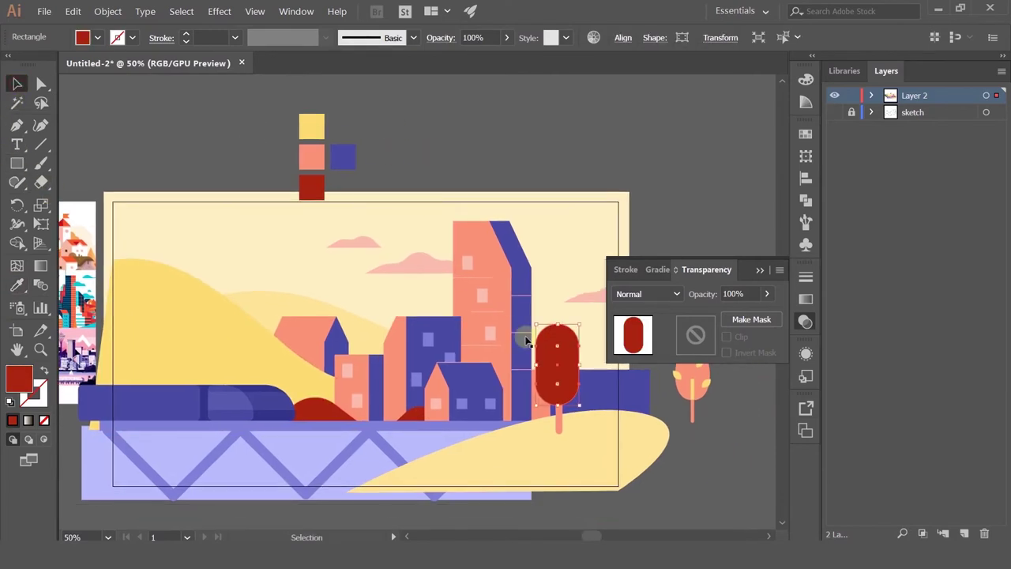
{"action": "left_click", "coordinate": [560, 425]}
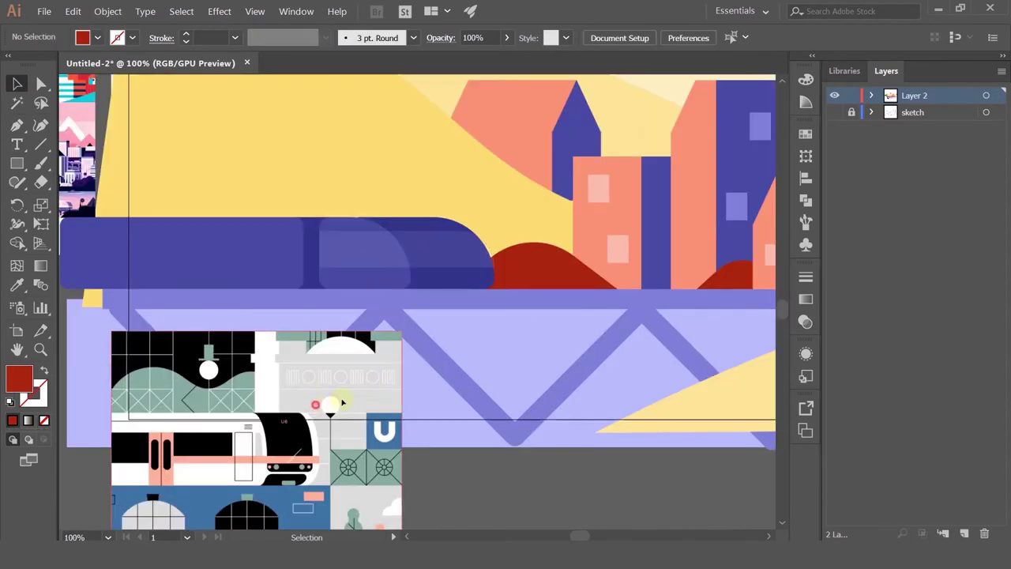
Recolor the train's car body and front panel with the sky's cream, lightened to a paler off-white
{"action": "mouse_move", "coordinate": [267, 459]}
{"action": "left_mouse_down"}
{"action": "mouse_move", "coordinate": [537, 316]}
{"action": "mouse_move", "coordinate": [296, 460]}
{"action": "mouse_move", "coordinate": [259, 468]}
{"action": "left_mouse_up"}
{"action": "left_click", "coordinate": [241, 269]}
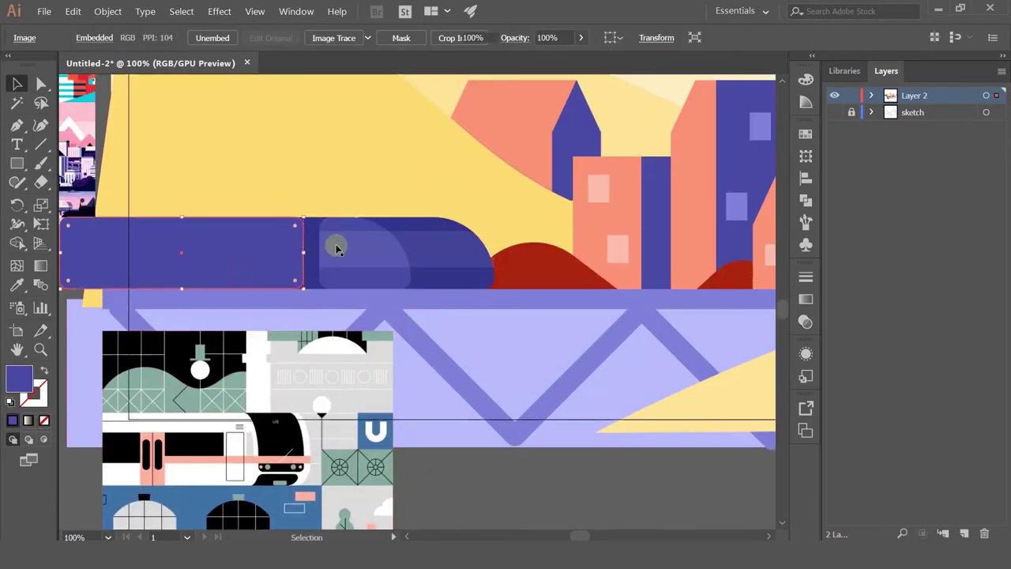
{"action": "left_click", "coordinate": [334, 227], "text": "shift"}
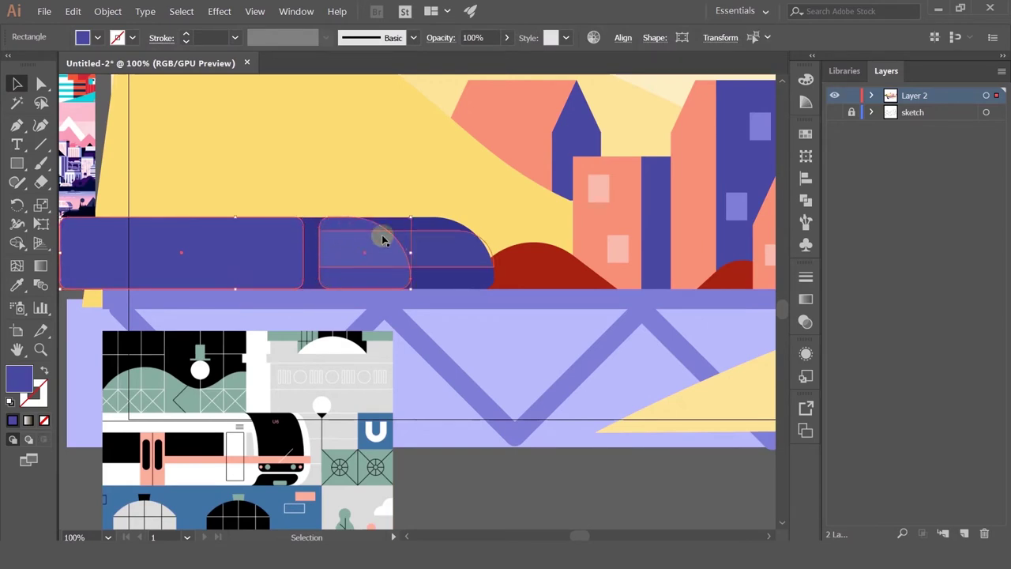
{"action": "left_click", "coordinate": [427, 240]}
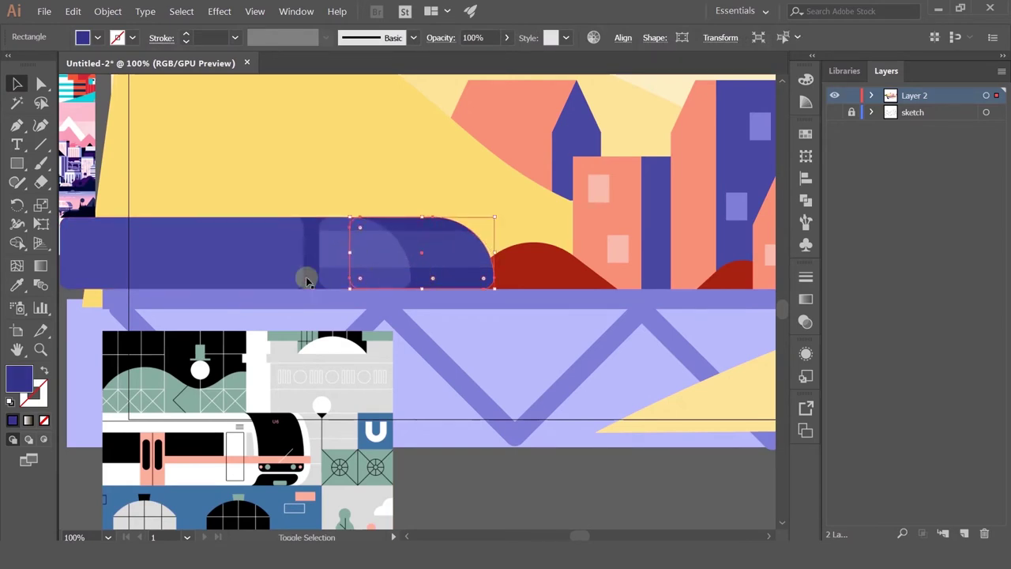
{"action": "left_click", "coordinate": [256, 254]}
{"action": "left_click", "coordinate": [328, 228], "text": "shift"}
{"action": "left_click", "coordinate": [329, 228], "text": "shift"}
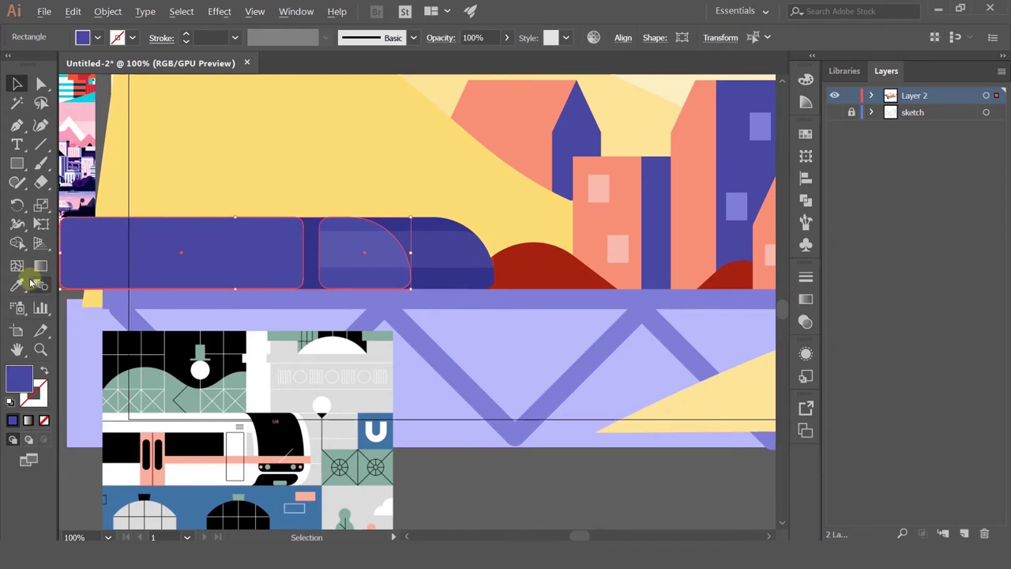
{"action": "left_click", "coordinate": [18, 284]}
{"action": "scroll", "coordinate": [456, 278], "scroll_direction": "down", "scroll_amount": 4}
{"action": "scroll", "coordinate": [501, 153], "scroll_direction": "up", "scroll_amount": 3}
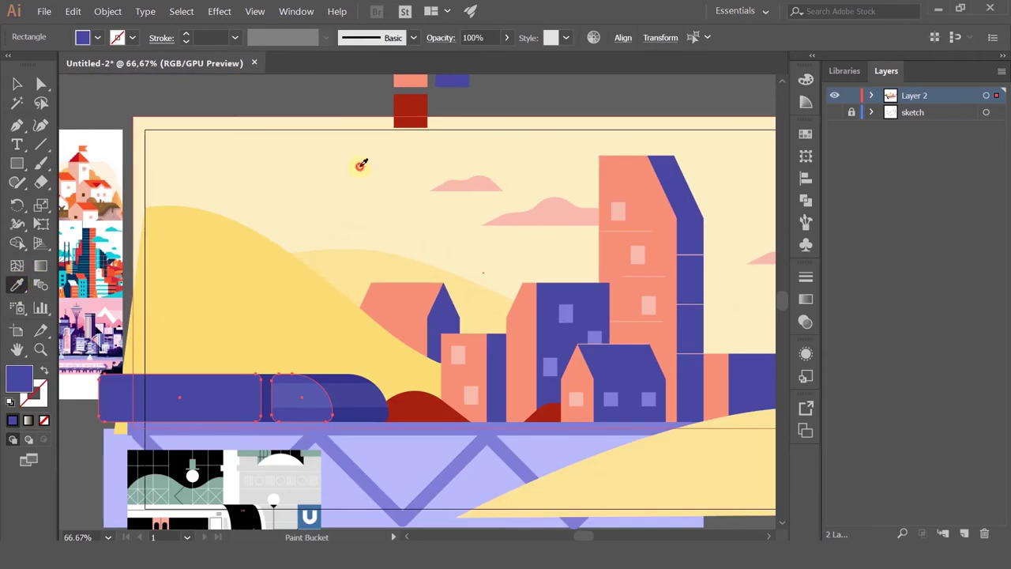
{"action": "left_click", "coordinate": [361, 164]}
{"action": "double_click", "coordinate": [21, 377]}
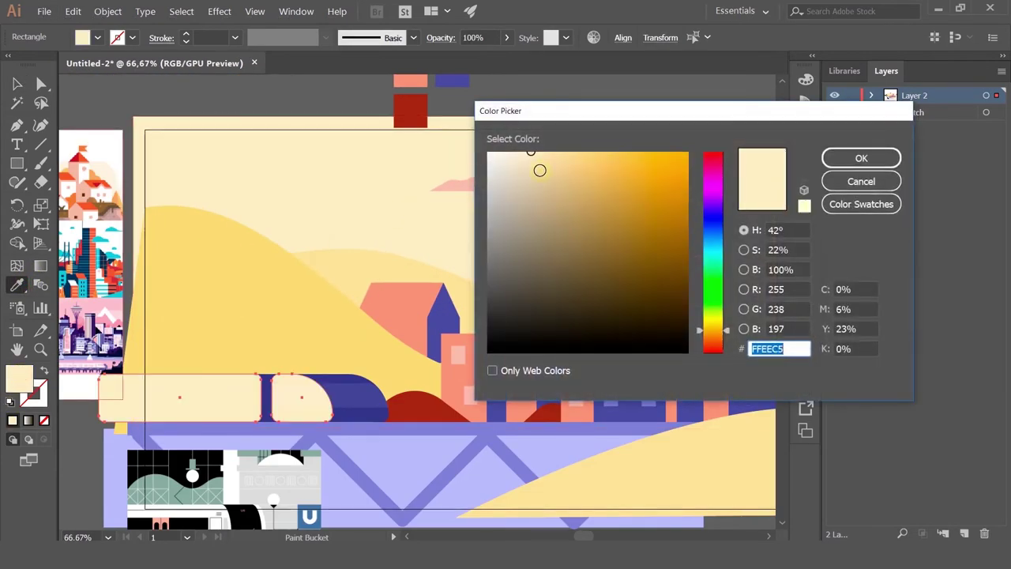
{"action": "left_click", "coordinate": [515, 150]}
{"action": "left_click", "coordinate": [861, 159]}
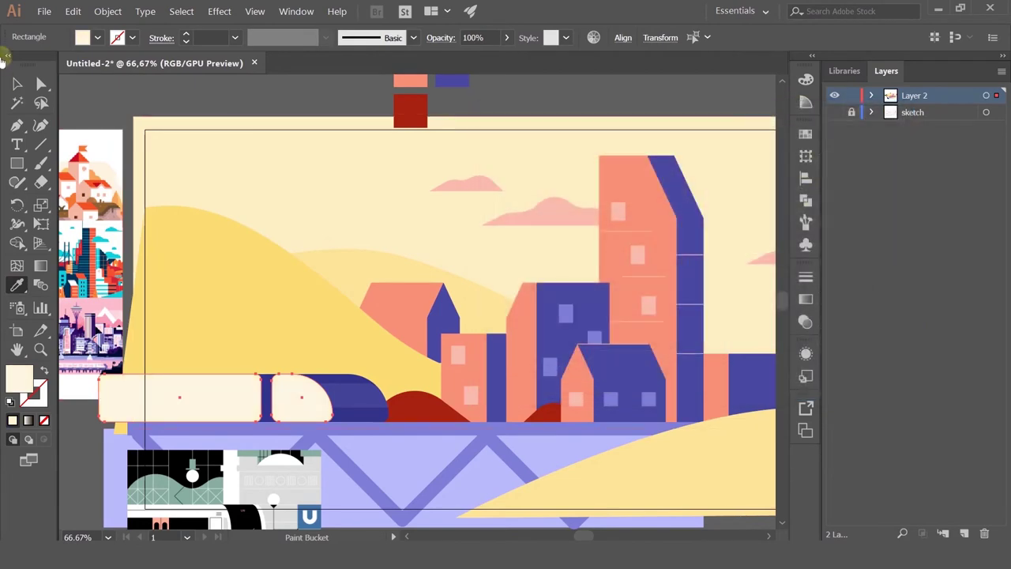
Try a black fill on the train's dark base shapes behind the cream panels
{"action": "key", "text": "v"}
{"action": "key", "text": "ctrl+shift+a"}
{"action": "scroll", "coordinate": [301, 378], "scroll_direction": "up", "scroll_amount": 1}
{"action": "left_click", "coordinate": [251, 394]}
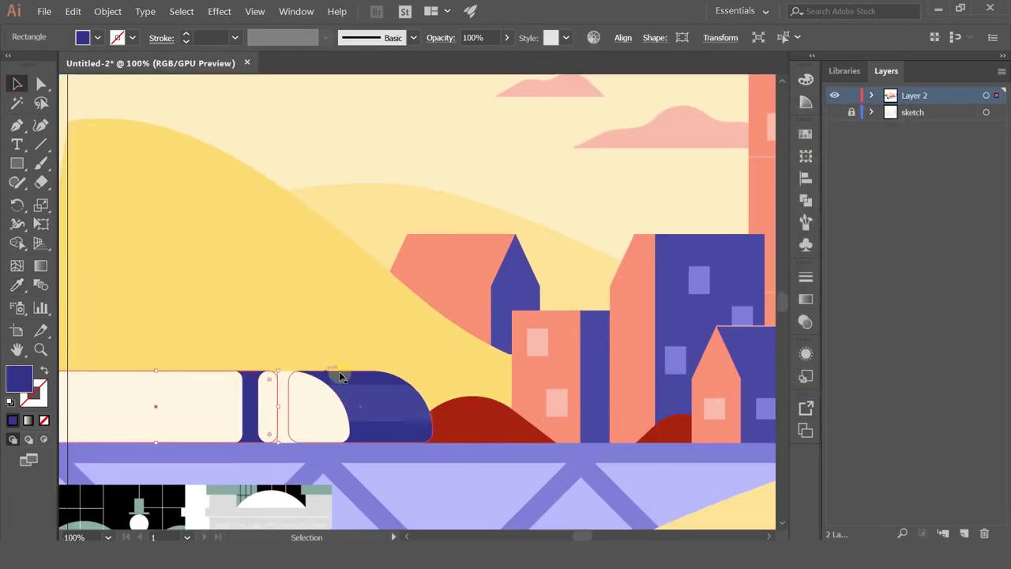
{"action": "left_click", "coordinate": [343, 377], "text": "shift"}
{"action": "double_click", "coordinate": [21, 377]}
{"action": "left_click", "coordinate": [488, 346]}
{"action": "left_click", "coordinate": [862, 159]}
Try the building's indigo, the car body's cream and the beige CCC3B4 as fills for the train's base shapes
{"action": "scroll", "coordinate": [626, 259], "scroll_direction": "down", "scroll_amount": 2}
{"action": "left_click_drag", "start_coordinate": [627, 259], "coordinate": [485, 250]}
{"action": "scroll", "coordinate": [500, 276], "scroll_direction": "up", "scroll_amount": 1}
{"action": "key", "text": "i"}
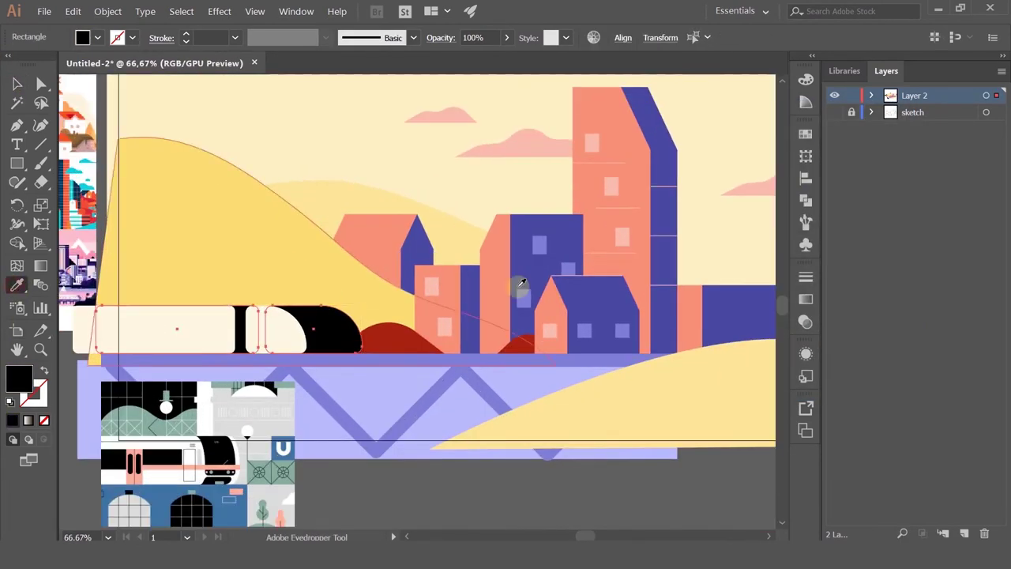
{"action": "left_click", "coordinate": [527, 271]}
{"action": "left_click", "coordinate": [164, 318]}
{"action": "double_click", "coordinate": [26, 374]}
{"action": "left_click", "coordinate": [510, 192]}
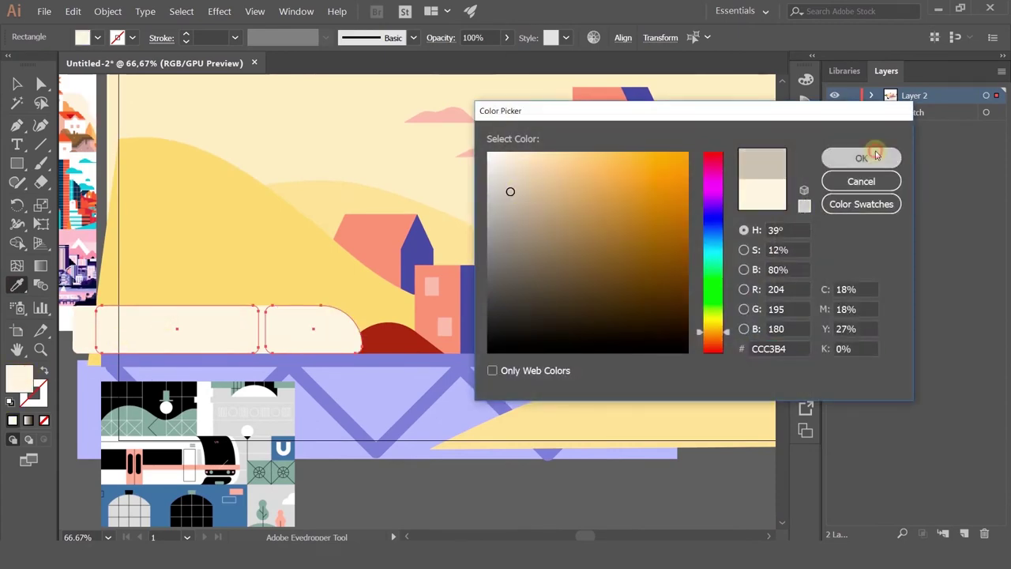
{"action": "left_click", "coordinate": [874, 153]}
{"action": "key", "text": "ctrl+z"}
Fill the train's base shapes with the light violet sampled from a building window
{"action": "left_click", "coordinate": [543, 246]}
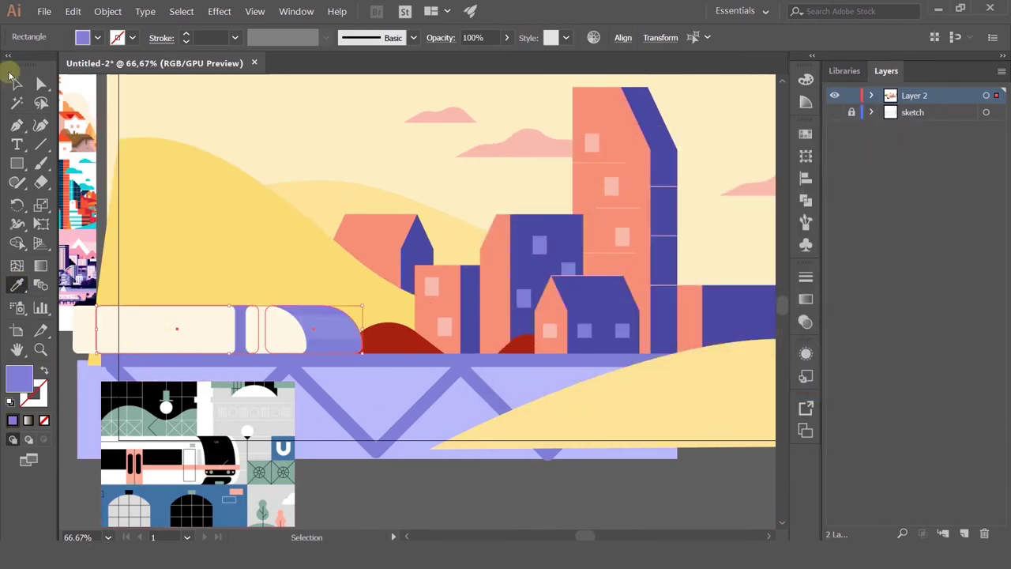
{"action": "left_click", "coordinate": [16, 80]}
{"action": "left_click", "coordinate": [355, 513]}
{"action": "scroll", "coordinate": [328, 393], "scroll_direction": "up", "scroll_amount": 2}
Try deleting the train's violet nose shape and shifting the cream front panel, and undo the change
{"action": "left_click", "coordinate": [360, 206]}
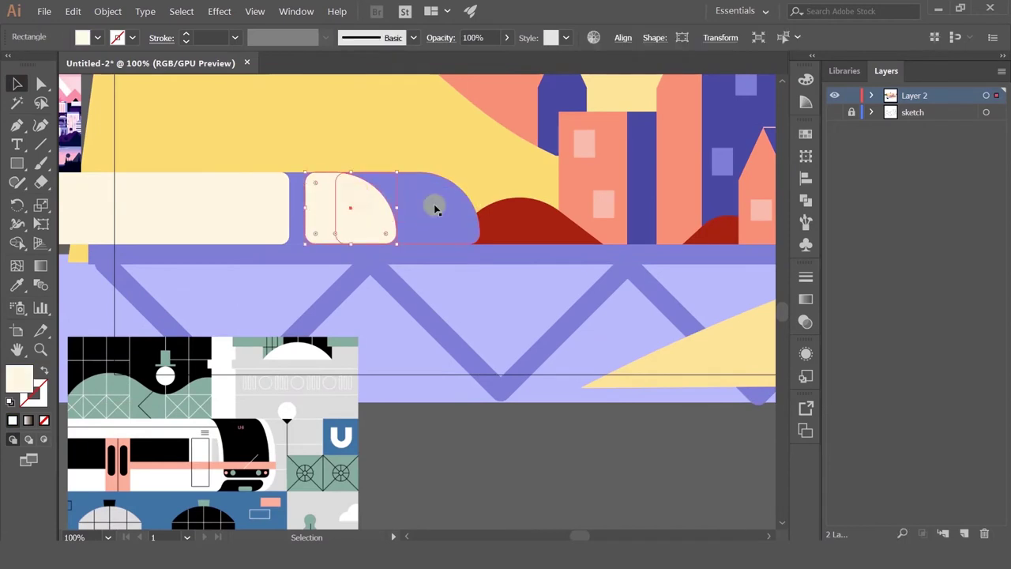
{"action": "left_click", "coordinate": [427, 212], "text": "shift"}
{"action": "left_click_drag", "start_coordinate": [409, 204], "coordinate": [359, 219]}
{"action": "left_click", "coordinate": [414, 215]}
{"action": "key", "text": "Delete"}
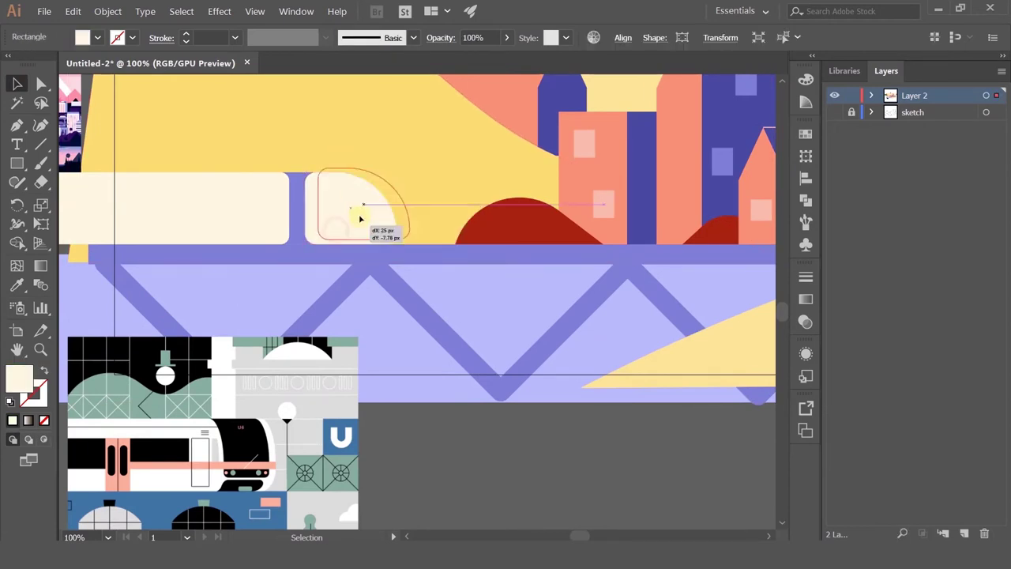
{"action": "key", "text": "ctrl+z"}
{"action": "key", "text": "ctrl+z"}
Reduce the corner rounding of the cream front panel and stretch it back along the train
{"action": "left_click", "coordinate": [335, 235], "text": "shift"}
{"action": "left_click", "coordinate": [382, 330]}
{"action": "left_click", "coordinate": [341, 235]}
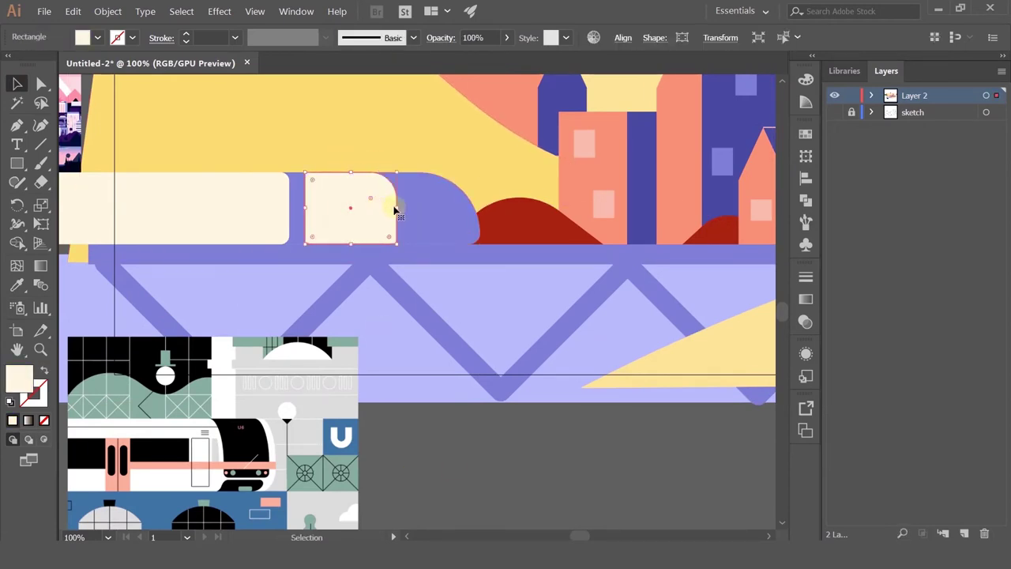
{"action": "left_click_drag", "start_coordinate": [377, 208], "coordinate": [116, 208]}
Delete the train's old nose and the leftover body pieces
{"action": "left_click", "coordinate": [391, 206]}
{"action": "key", "text": "Delete"}
{"action": "left_click", "coordinate": [336, 211]}
{"action": "left_click", "coordinate": [297, 214]}
{"action": "key", "text": "Delete"}
{"action": "left_click", "coordinate": [318, 214]}
{"action": "left_click", "coordinate": [271, 214]}
{"action": "key", "text": "Delete"}
Offset the remaining base shape ahead of the cream car, fill it with the building's indigo and send it backward
{"action": "left_click", "coordinate": [319, 212]}
{"action": "left_click_drag", "start_coordinate": [345, 204], "coordinate": [367, 211]}
{"action": "key", "text": "i"}
{"action": "left_click", "coordinate": [558, 106]}
{"action": "key", "text": "ctrl+bracketleft"}
{"action": "key", "text": "v"}
{"action": "left_click", "coordinate": [501, 474]}
{"action": "scroll", "coordinate": [366, 215], "scroll_direction": "up", "scroll_amount": 2}
Try uniting the cream car body and the indigo base with Pathfinder, and undo it
{"action": "left_click", "coordinate": [433, 209]}
{"action": "left_click", "coordinate": [296, 11]}
{"action": "left_click", "coordinate": [372, 421]}
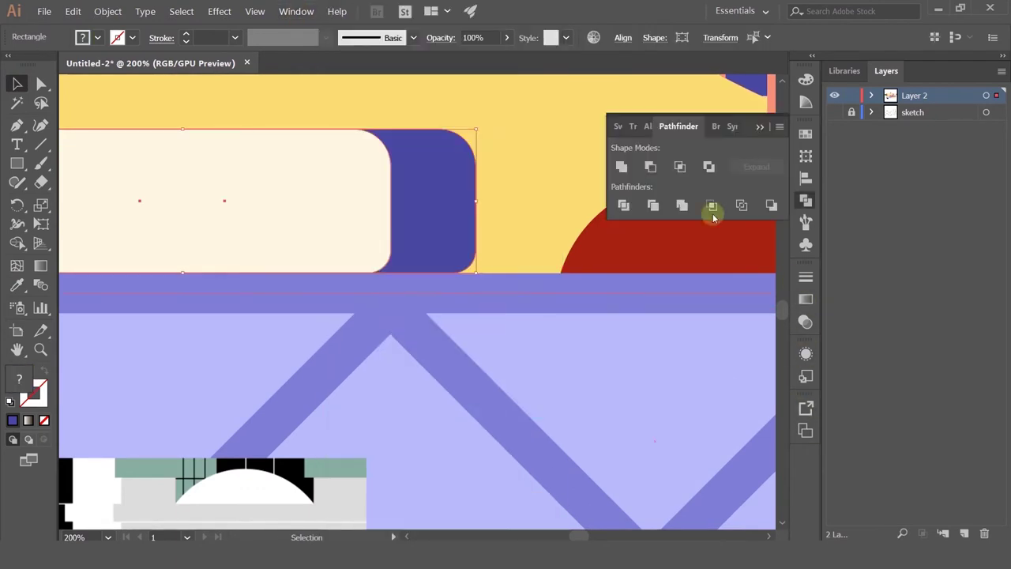
{"action": "left_click", "coordinate": [622, 166]}
{"action": "key", "text": "ctrl+z"}
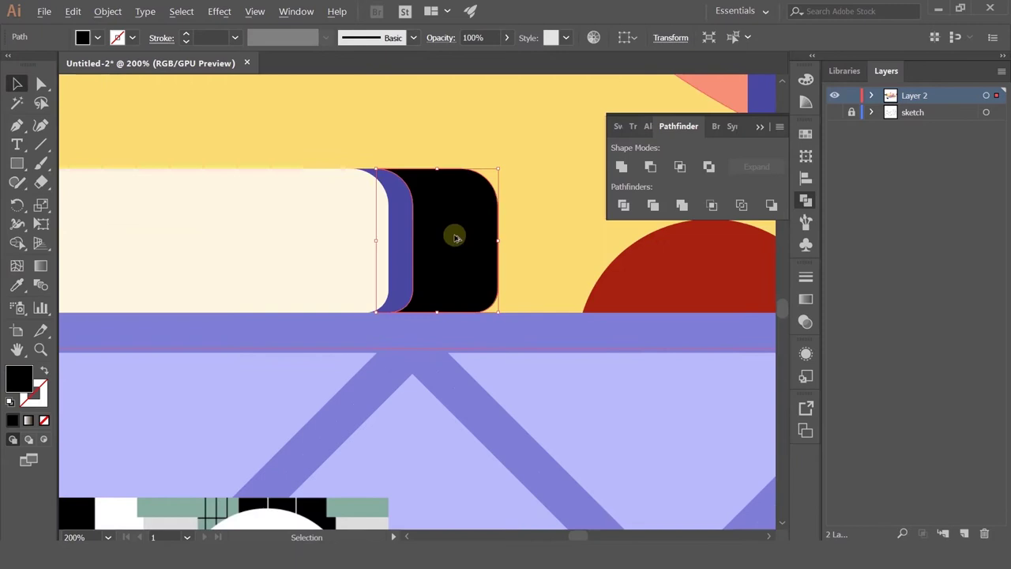
Shift the black windshield piece rearward so a strip of the indigo nose shows in front of it
{"action": "left_click_drag", "start_coordinate": [454, 237], "coordinate": [436, 237]}
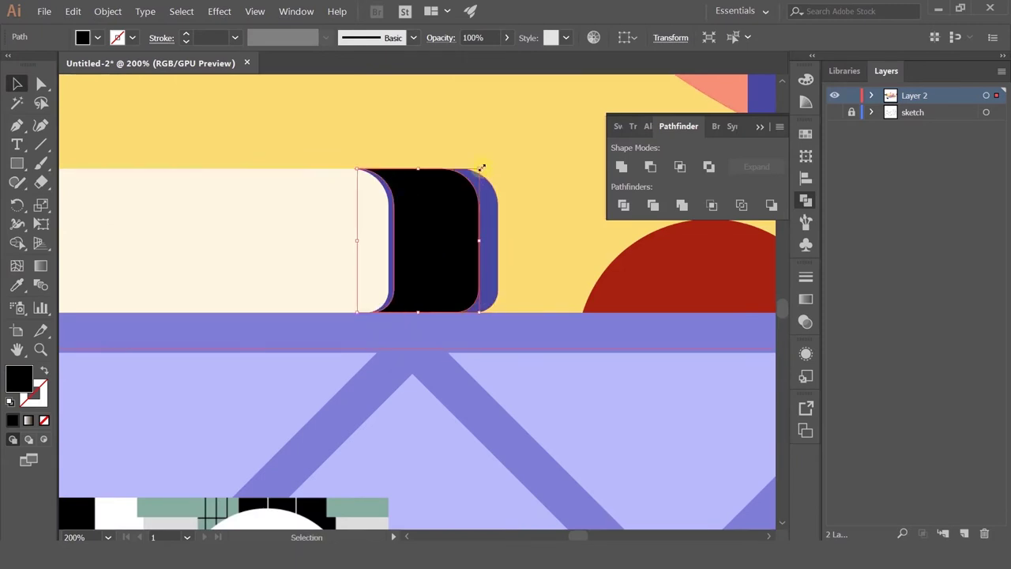
{"action": "left_click_drag", "start_coordinate": [357, 313], "coordinate": [372, 304]}
{"action": "key", "text": "ctrl+z"}
{"action": "scroll", "coordinate": [473, 281], "scroll_direction": "down", "scroll_amount": 2}
{"action": "scroll", "coordinate": [474, 273], "scroll_direction": "up", "scroll_amount": 2}
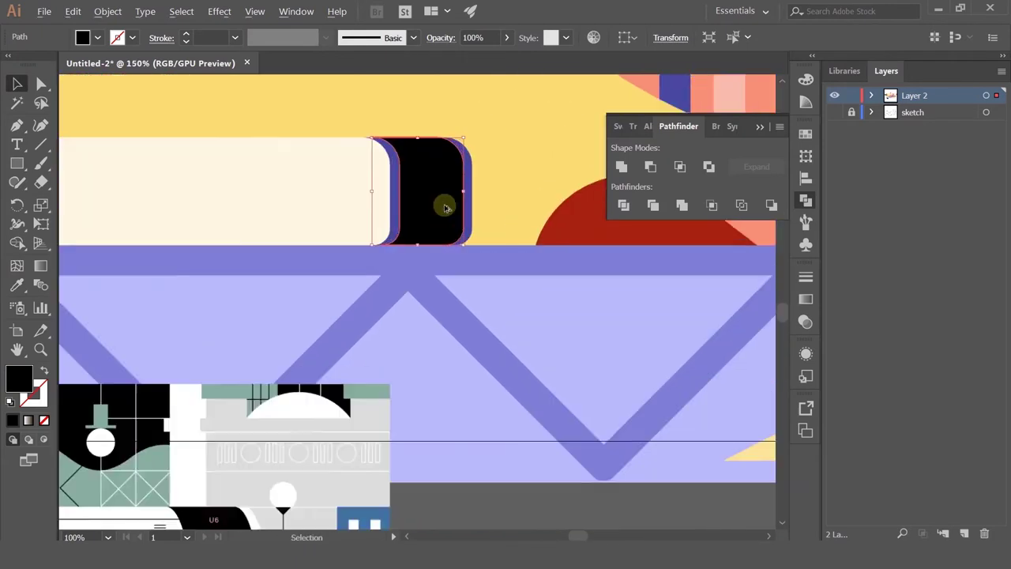
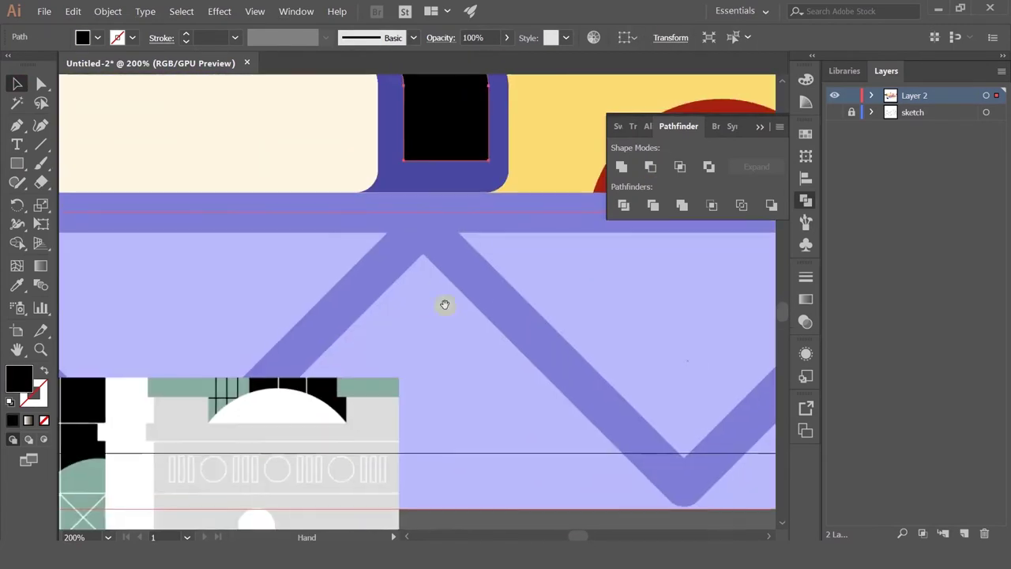
Draw a thin dark red stripe along the train and shorten the cream car body from its rear end
{"action": "key", "text": "m"}
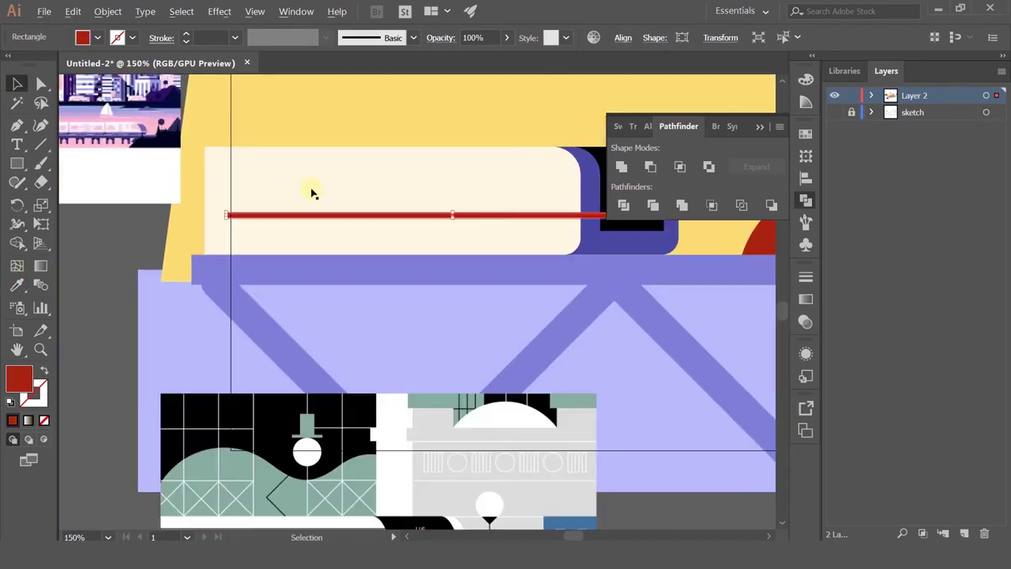
{"action": "left_click", "coordinate": [311, 192]}
{"action": "left_click_drag", "start_coordinate": [207, 200], "coordinate": [306, 202]}
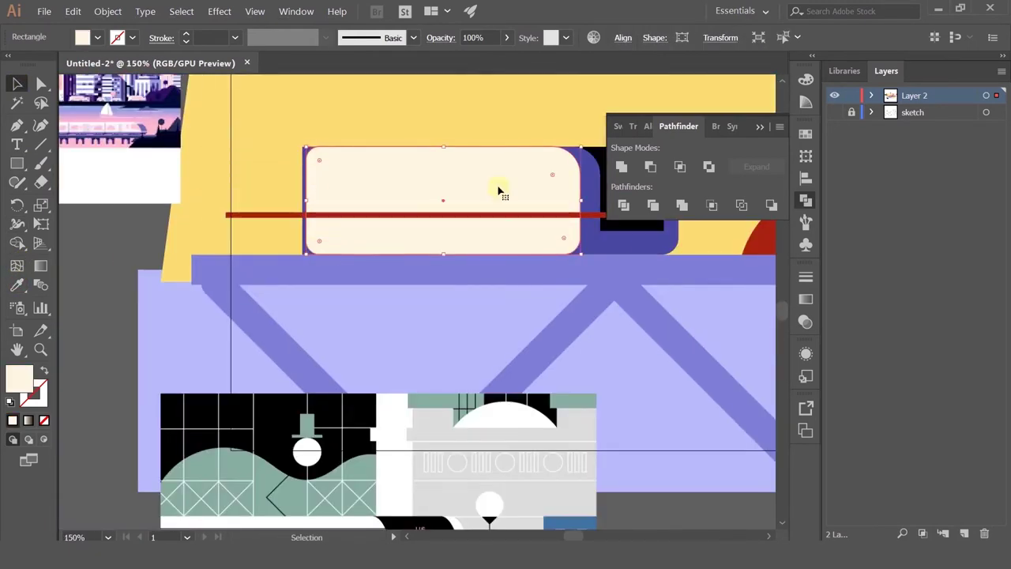
Duplicate the cream car body behind the first car, leaving a narrow indigo gap between them
{"action": "left_click_drag", "start_coordinate": [440, 195], "coordinate": [170, 180]}
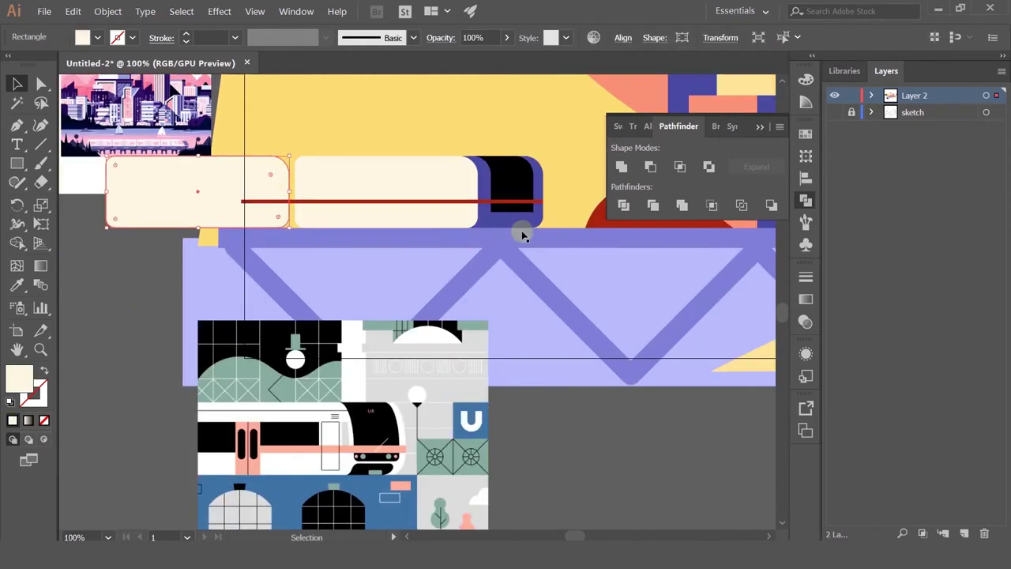
{"action": "left_click_drag", "start_coordinate": [429, 169], "coordinate": [167, 287]}
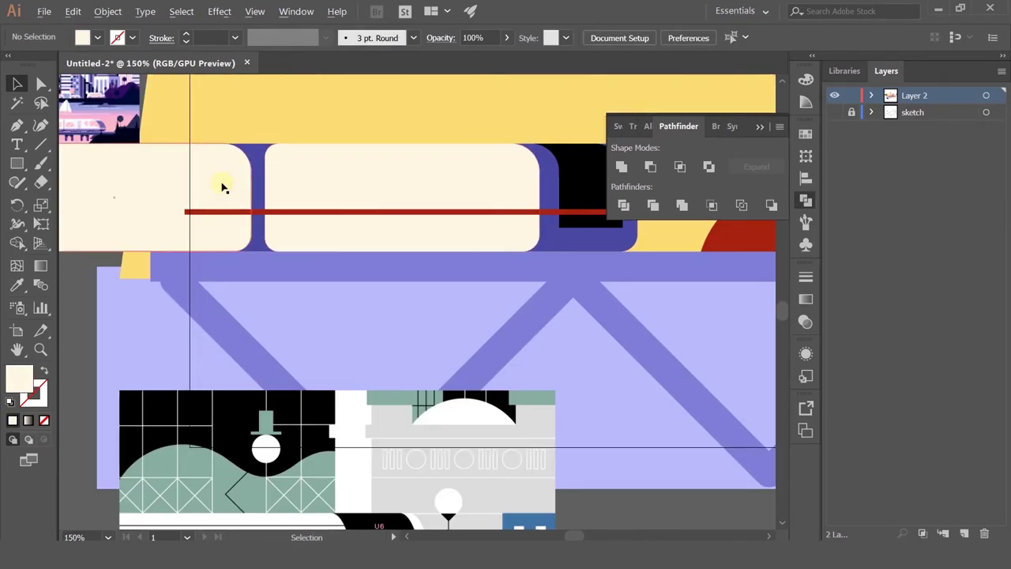
{"action": "left_click_drag", "start_coordinate": [226, 185], "coordinate": [233, 172]}
Extend the rear end of the dark red stripe across the second car
{"action": "left_click", "coordinate": [209, 212]}
{"action": "scroll", "coordinate": [185, 213], "scroll_direction": "up", "scroll_amount": 4}
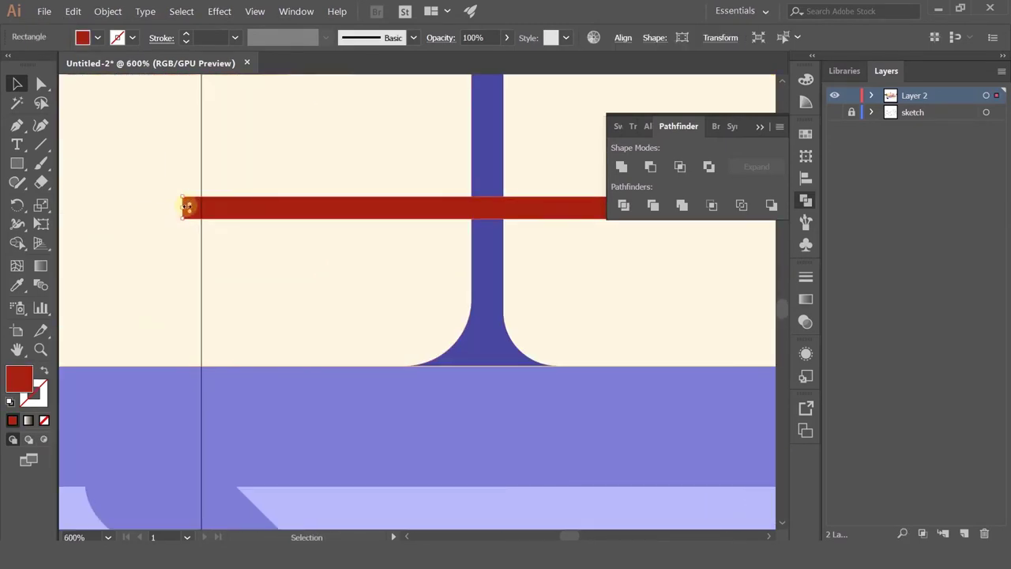
{"action": "left_click_drag", "start_coordinate": [504, 204], "coordinate": [504, 204]}
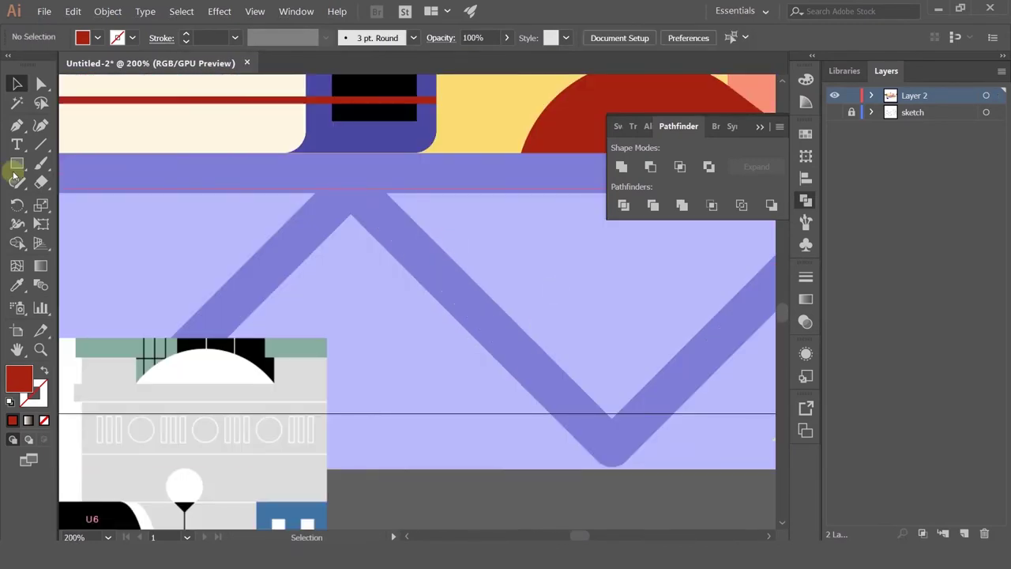
Draw a small rounded headlight below the windshield, fill it with the hill's yellow and duplicate it to the other side
{"action": "left_click_drag", "start_coordinate": [16, 164], "coordinate": [52, 183]}
{"action": "left_click", "coordinate": [53, 183]}
{"action": "left_click_drag", "start_coordinate": [331, 128], "coordinate": [361, 136]}
{"action": "left_click", "coordinate": [17, 285]}
{"action": "left_click", "coordinate": [474, 119]}
{"action": "left_click", "coordinate": [16, 83]}
{"action": "scroll", "coordinate": [320, 249], "scroll_direction": "up", "scroll_amount": 3}
{"action": "left_click_drag", "start_coordinate": [311, 322], "coordinate": [479, 326]}
Move both yellow headlights up into the black panel below the red stripe and shrink them to fit
{"action": "scroll", "coordinate": [426, 293], "scroll_direction": "down", "scroll_amount": 4}
{"action": "left_click_drag", "start_coordinate": [419, 427], "coordinate": [408, 290]}
{"action": "scroll", "coordinate": [415, 186], "scroll_direction": "up", "scroll_amount": 3}
{"action": "left_click", "coordinate": [422, 210], "text": "shift"}
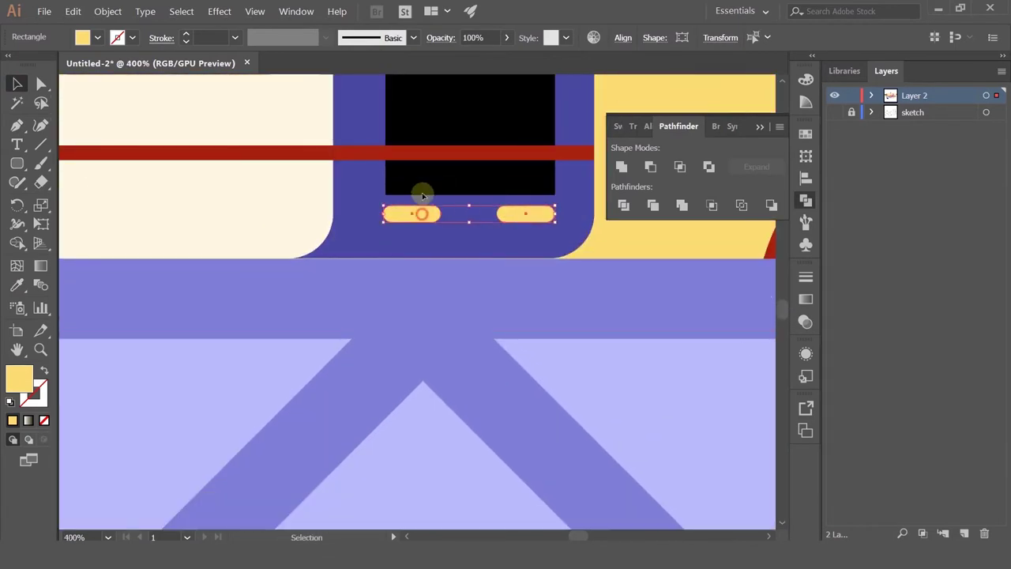
{"action": "left_click_drag", "start_coordinate": [423, 209], "coordinate": [425, 172]}
{"action": "left_click_drag", "start_coordinate": [384, 169], "coordinate": [413, 172]}
{"action": "left_click_drag", "start_coordinate": [448, 176], "coordinate": [430, 176]}
{"action": "left_click", "coordinate": [622, 239]}
{"action": "key", "text": "ctrl+minus"}
{"action": "key", "text": "ctrl+minus"}
{"action": "key", "text": "ctrl+minus"}
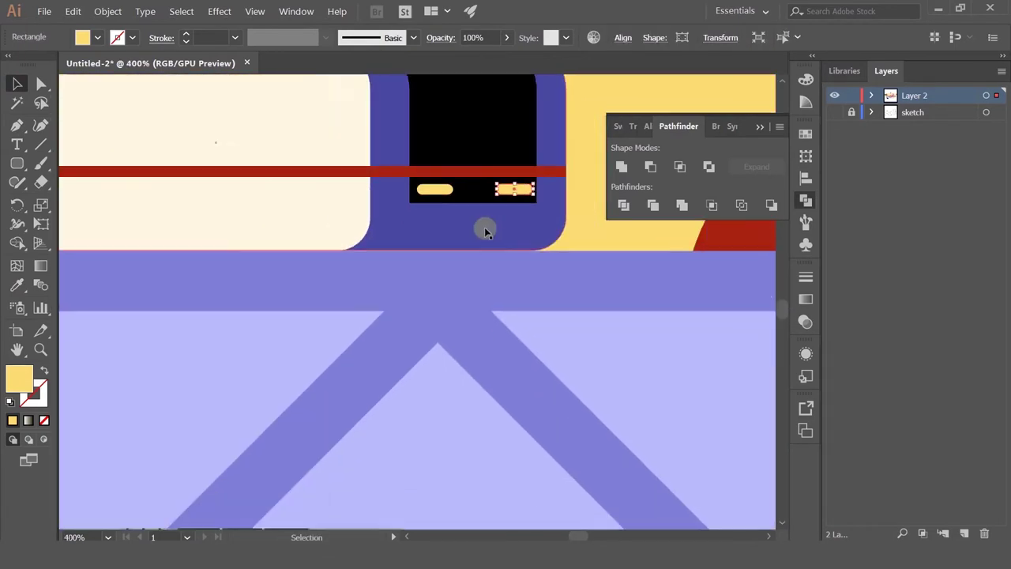
Reflect a copy of the black windshield panel across the horizontal axis to shape the lower part of the train's front
{"action": "left_click", "coordinate": [474, 188]}
{"action": "right_click", "coordinate": [472, 188]}
{"action": "mouse_move", "coordinate": [522, 351]}
{"action": "left_click", "coordinate": [629, 392]}
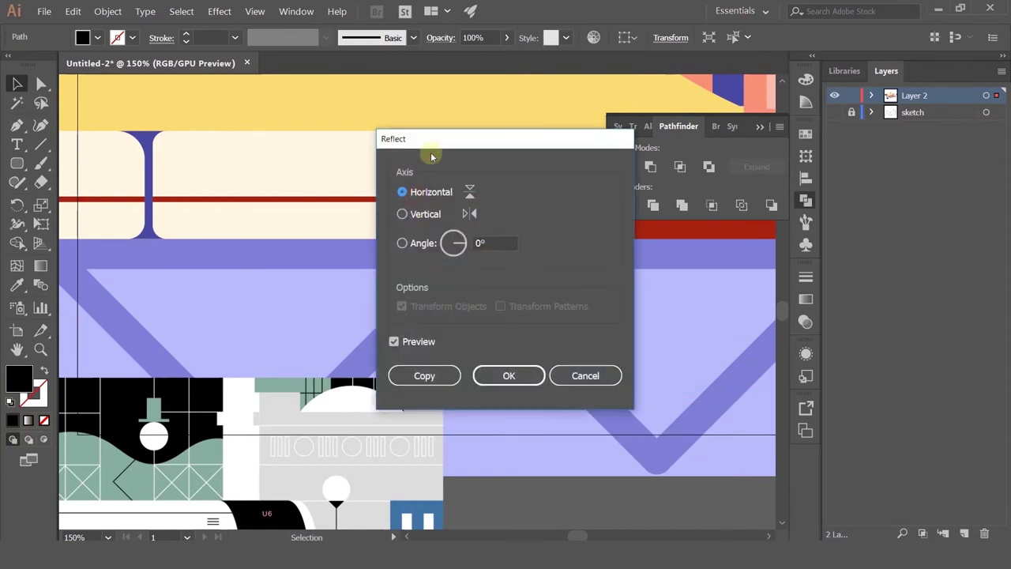
{"action": "left_click_drag", "start_coordinate": [431, 152], "coordinate": [656, 122]}
{"action": "left_click", "coordinate": [718, 348]}
Lower the top edge of the reflected black panel to the level of the headlights
{"action": "key", "text": "ctrl+plus"}
{"action": "key", "text": "ctrl+plus"}
{"action": "key", "text": "ctrl+plus"}
{"action": "key", "text": "ctrl+plus"}
{"action": "key", "text": "ctrl+minus"}
{"action": "key", "text": "ctrl+minus"}
{"action": "key", "text": "ctrl+minus"}
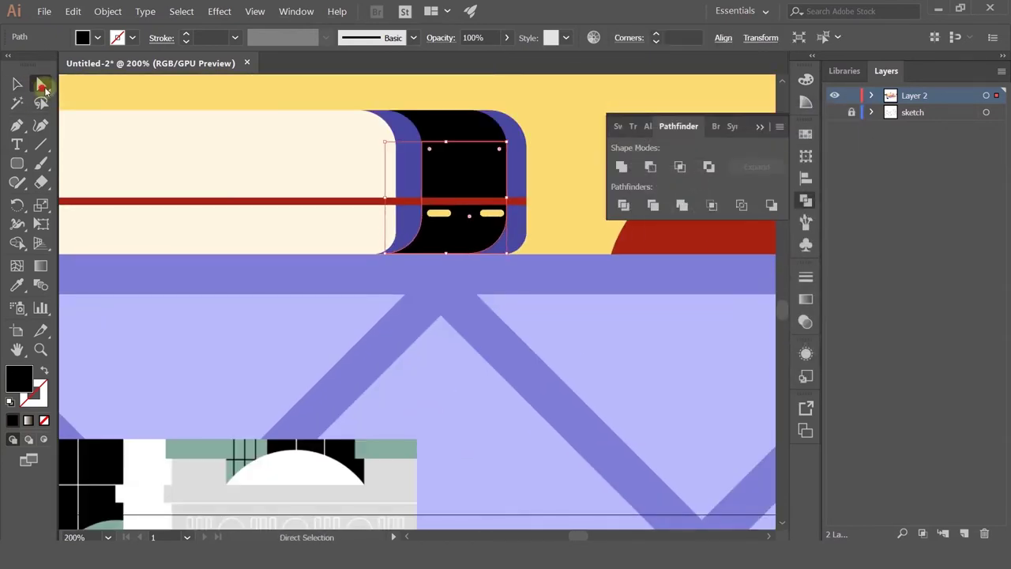
{"action": "key", "text": "a"}
{"action": "left_click_drag", "start_coordinate": [506, 142], "coordinate": [506, 212]}
{"action": "key", "text": "ctrl+plus"}
{"action": "key", "text": "ctrl+plus"}
{"action": "key", "text": "ctrl+plus"}
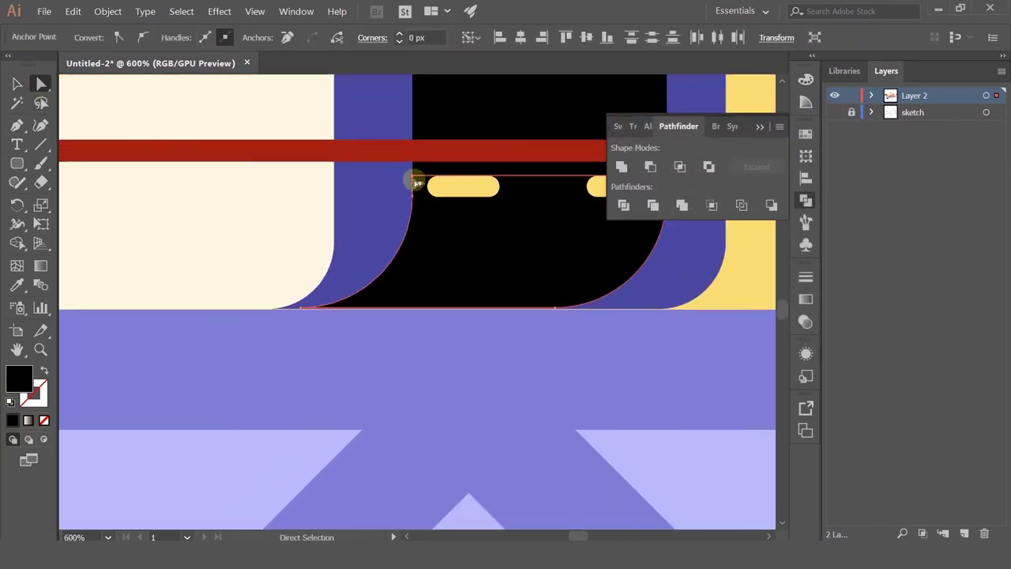
Try deleting the upper anchor points of the lower black panel, and undo the deletion
{"action": "left_click", "coordinate": [243, 226], "text": "shift"}
{"action": "left_click", "coordinate": [497, 227], "text": "shift"}
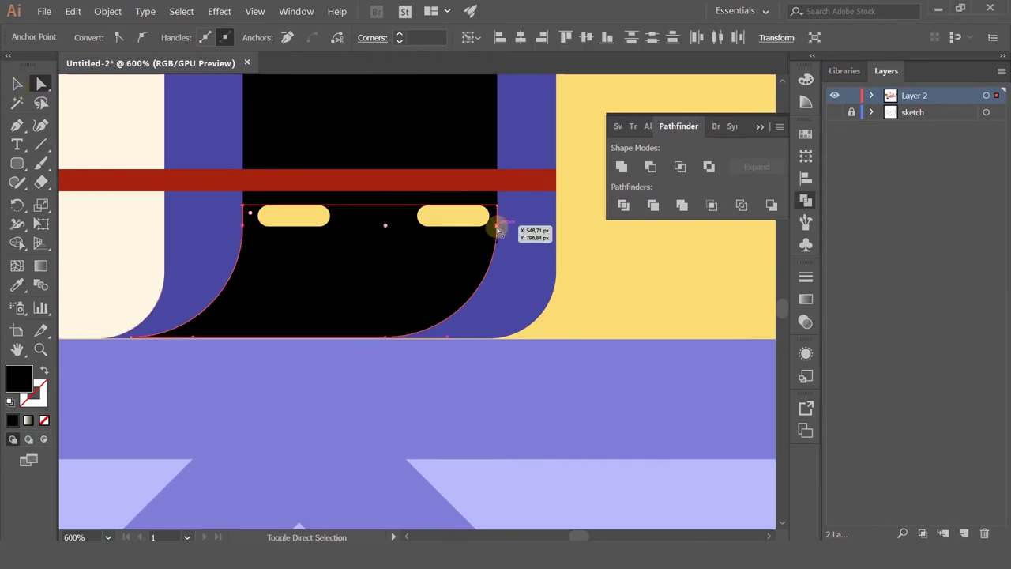
{"action": "key", "text": "Delete"}
{"action": "key", "text": "v"}
{"action": "left_click", "coordinate": [326, 278]}
{"action": "scroll", "coordinate": [328, 280], "scroll_direction": "down", "scroll_amount": 3}
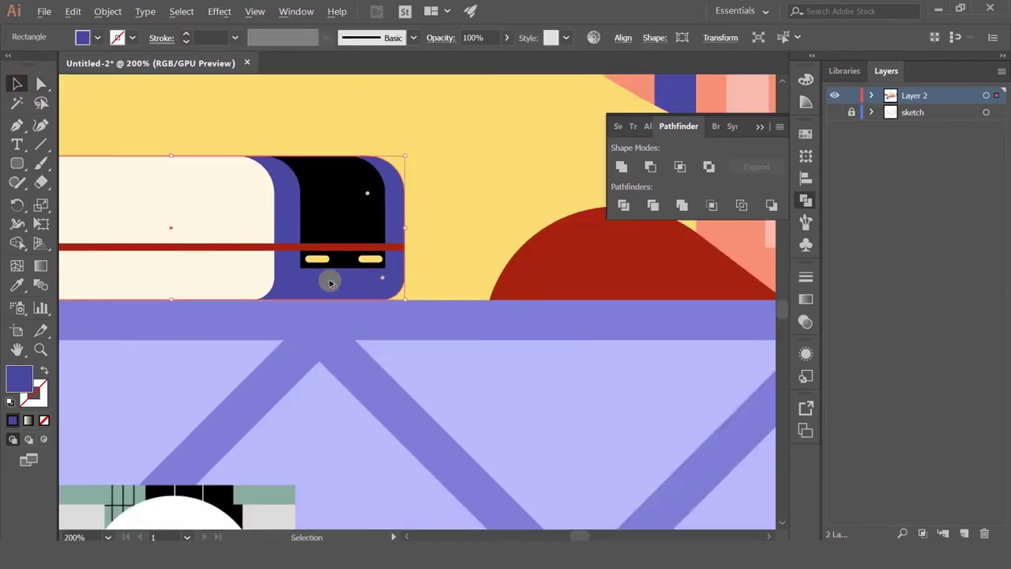
{"action": "scroll", "coordinate": [328, 281], "scroll_direction": "up", "scroll_amount": 2}
{"action": "key", "text": "ctrl+z"}
Move the lower black panel's upper anchor points down to leave a thin indigo gap below the headlights
{"action": "key", "text": "a"}
{"action": "left_click", "coordinate": [270, 229]}
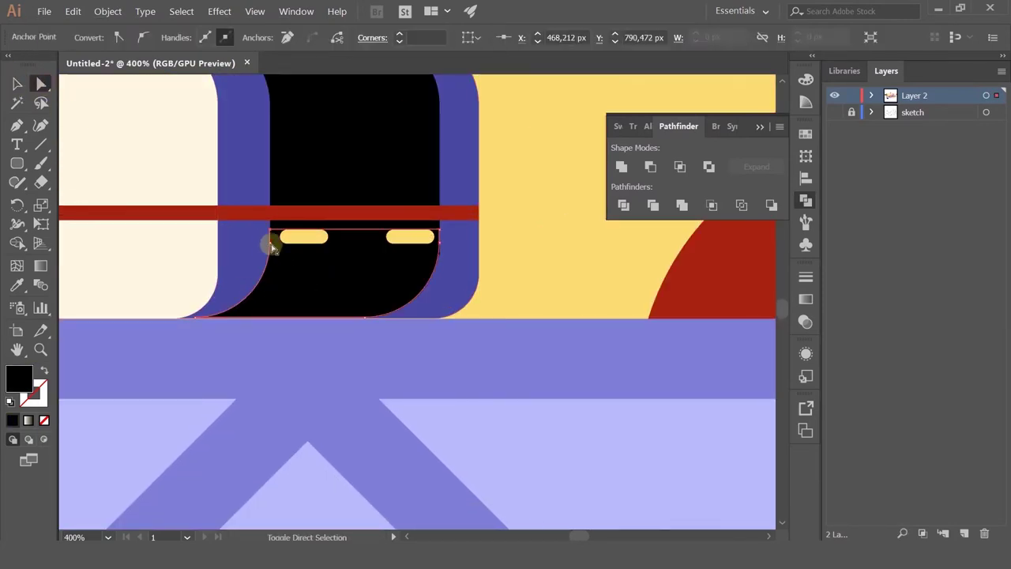
{"action": "left_click", "coordinate": [270, 242], "text": "shift"}
{"action": "left_click", "coordinate": [440, 229], "text": "shift"}
{"action": "left_click_drag", "start_coordinate": [440, 243], "coordinate": [437, 283]}
{"action": "scroll", "coordinate": [436, 280], "scroll_direction": "down", "scroll_amount": 2}
{"action": "left_click", "coordinate": [491, 239]}
{"action": "scroll", "coordinate": [489, 241], "scroll_direction": "down", "scroll_amount": 4}
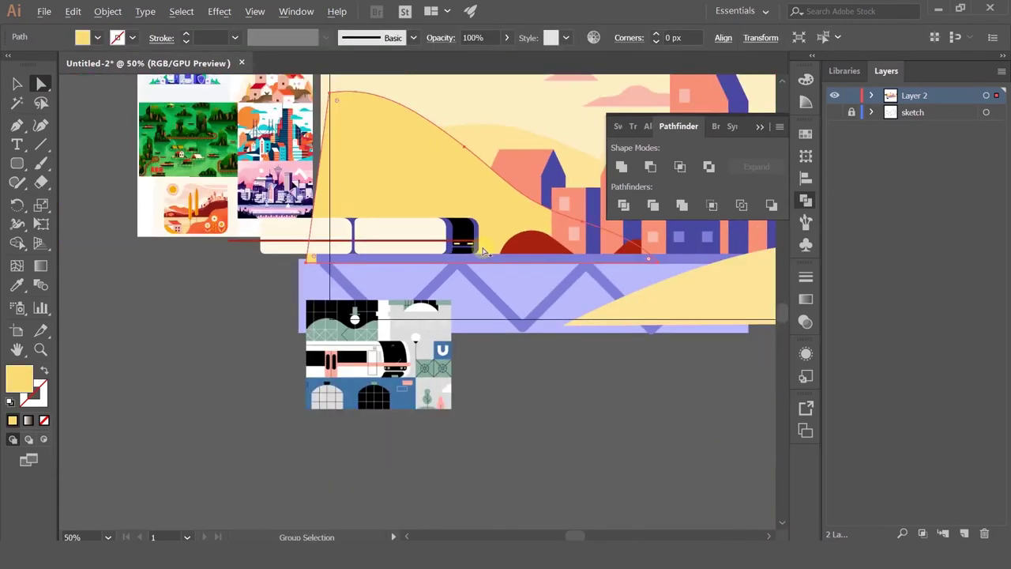
Draw a small flat rectangle near the top of the black windshield and fill it with the stripe's dark red
{"action": "scroll", "coordinate": [483, 250], "scroll_direction": "up", "scroll_amount": 5}
{"action": "left_click", "coordinate": [16, 163]}
{"action": "left_click_drag", "start_coordinate": [384, 135], "coordinate": [437, 143]}
{"action": "key", "text": "i"}
{"action": "left_click", "coordinate": [291, 241]}
{"action": "key", "text": "v"}
{"action": "left_click", "coordinate": [583, 230]}
{"action": "scroll", "coordinate": [571, 246], "scroll_direction": "down", "scroll_amount": 3}
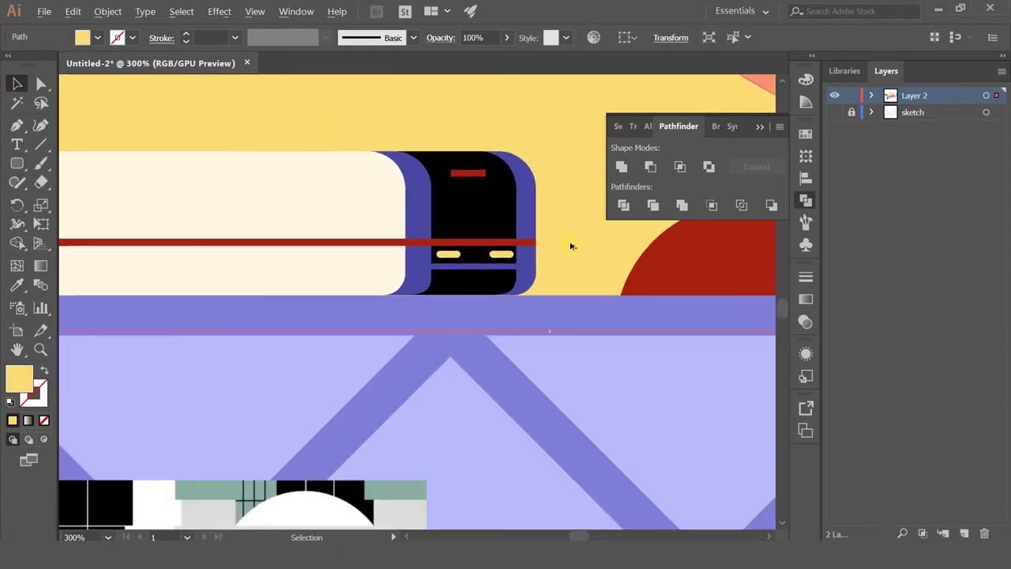
Delete the right headlight and add a small round yellow light on the inner side of the left one
{"action": "left_click_drag", "start_coordinate": [537, 252], "coordinate": [394, 205]}
{"action": "scroll", "coordinate": [430, 199], "scroll_direction": "up", "scroll_amount": 6}
{"action": "left_click", "coordinate": [403, 202]}
{"action": "left_click", "coordinate": [549, 208]}
{"action": "key", "text": "Delete"}
{"action": "left_click_drag", "start_coordinate": [412, 203], "coordinate": [487, 210]}
Make a mirrored copy of the left headlight and its round light and place it on the right side of the black front
{"action": "left_click", "coordinate": [343, 209], "text": "shift"}
{"action": "right_click", "coordinate": [484, 210]}
{"action": "left_click", "coordinate": [545, 189]}
{"action": "left_click_drag", "start_coordinate": [553, 189], "coordinate": [459, 227]}
{"action": "left_click_drag", "start_coordinate": [524, 206], "coordinate": [455, 218]}
{"action": "left_click_drag", "start_coordinate": [468, 220], "coordinate": [499, 220]}
{"action": "scroll", "coordinate": [482, 225], "scroll_direction": "down", "scroll_amount": 4}
{"action": "left_click_drag", "start_coordinate": [501, 319], "coordinate": [517, 253]}
{"action": "scroll", "coordinate": [332, 299], "scroll_direction": "down", "scroll_amount": 5}
{"action": "left_click", "coordinate": [415, 400]}
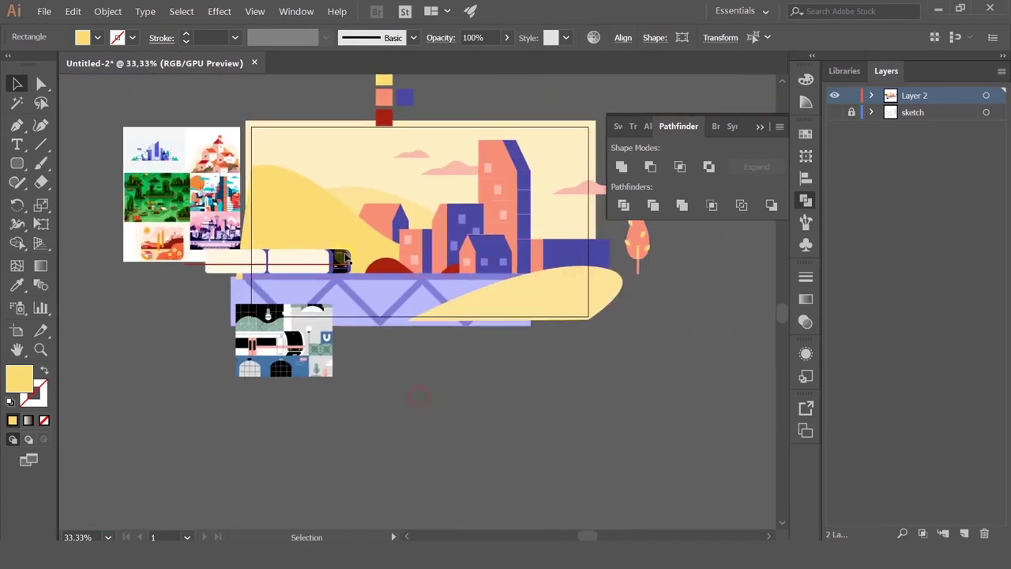
Draw a door rectangle down to the base of the front car, and fill it and the front stripe with the buildings' salmon color
{"action": "scroll", "coordinate": [329, 279], "scroll_direction": "up", "scroll_amount": 4}
{"action": "left_click_drag", "start_coordinate": [259, 360], "coordinate": [362, 308]}
{"action": "key", "text": "m"}
{"action": "scroll", "coordinate": [332, 226], "scroll_direction": "up", "scroll_amount": 2}
{"action": "left_click_drag", "start_coordinate": [305, 161], "coordinate": [419, 337]}
{"action": "key", "text": "i"}
{"action": "scroll", "coordinate": [431, 219], "scroll_direction": "down", "scroll_amount": 3}
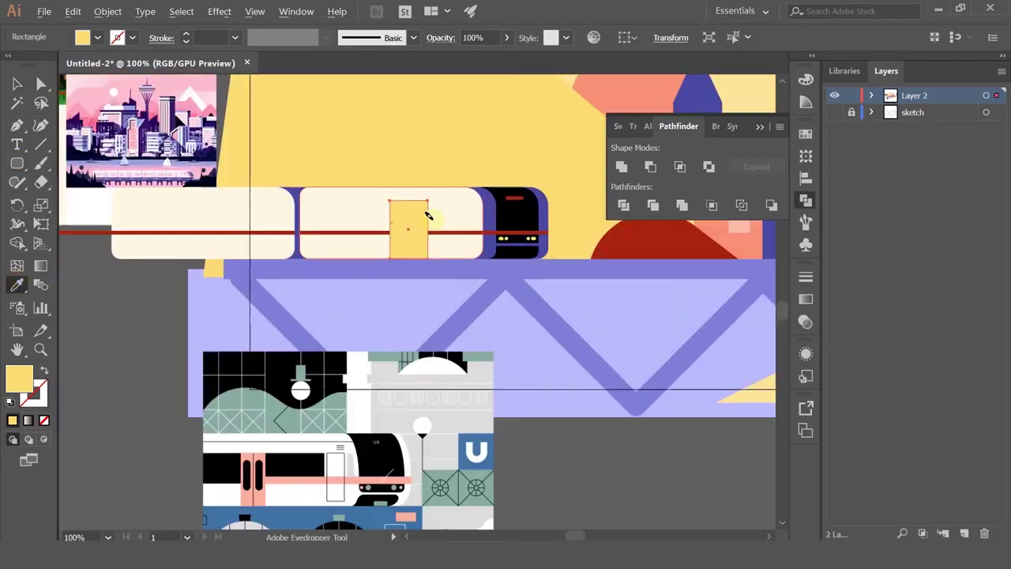
{"action": "mouse_move", "coordinate": [491, 208]}
{"action": "left_mouse_down"}
{"action": "mouse_move", "coordinate": [269, 221]}
{"action": "mouse_move", "coordinate": [445, 223]}
{"action": "left_mouse_up"}
{"action": "left_click", "coordinate": [596, 104]}
{"action": "key", "text": "v"}
{"action": "scroll", "coordinate": [377, 277], "scroll_direction": "up", "scroll_amount": 2}
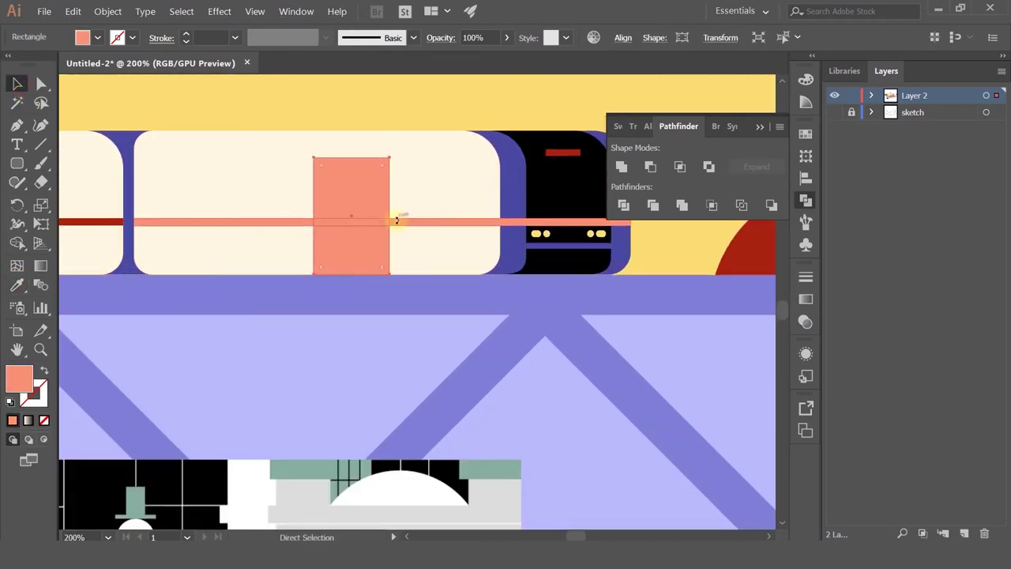
Draw a tall, narrow window about 18 px wide on the left half of the door and fill it with the headlights' yellow
{"action": "key", "text": "ctrl+shift+a"}
{"action": "left_click_drag", "start_coordinate": [18, 163], "coordinate": [115, 182]}
{"action": "left_click_drag", "start_coordinate": [325, 173], "coordinate": [331, 199]}
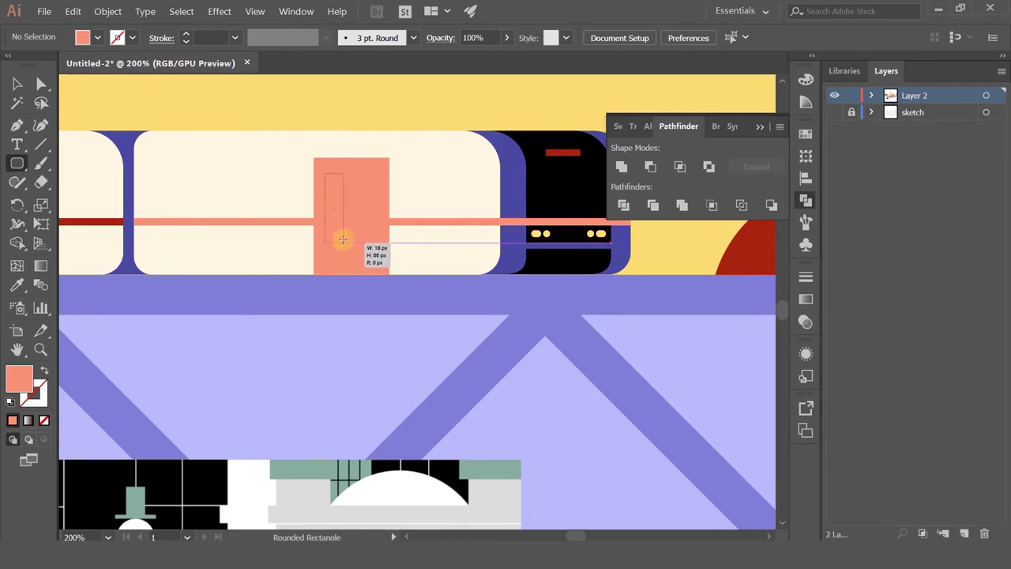
{"action": "left_click", "coordinate": [18, 286]}
{"action": "left_click_drag", "start_coordinate": [343, 239], "coordinate": [449, 201]}
{"action": "left_click", "coordinate": [534, 235]}
Round the door window's corners fully and place a copy of it on the right half of the door
{"action": "left_click", "coordinate": [41, 84]}
{"action": "scroll", "coordinate": [290, 143], "scroll_direction": "up", "scroll_amount": 2}
{"action": "left_click", "coordinate": [17, 87]}
{"action": "scroll", "coordinate": [453, 254], "scroll_direction": "down", "scroll_amount": 3}
{"action": "scroll", "coordinate": [448, 197], "scroll_direction": "up", "scroll_amount": 2}
Draw a vertical divider down the middle of the door, remove its stray end point and give it a 2 pt yellow stroke without fill
{"action": "key", "text": "p"}
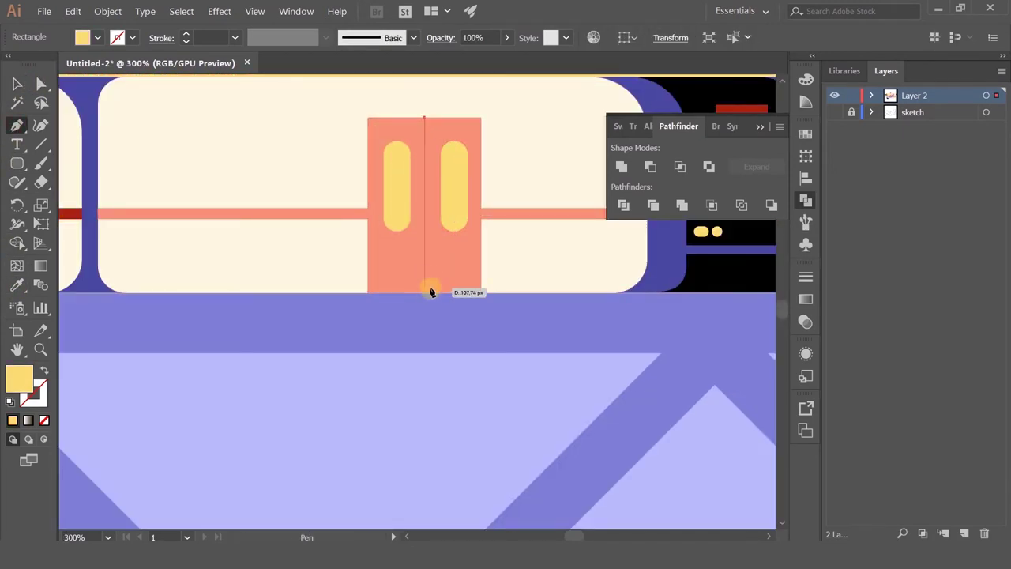
{"action": "left_click", "coordinate": [430, 291]}
{"action": "left_click", "coordinate": [411, 335]}
{"action": "key", "text": "a"}
{"action": "left_click", "coordinate": [410, 333]}
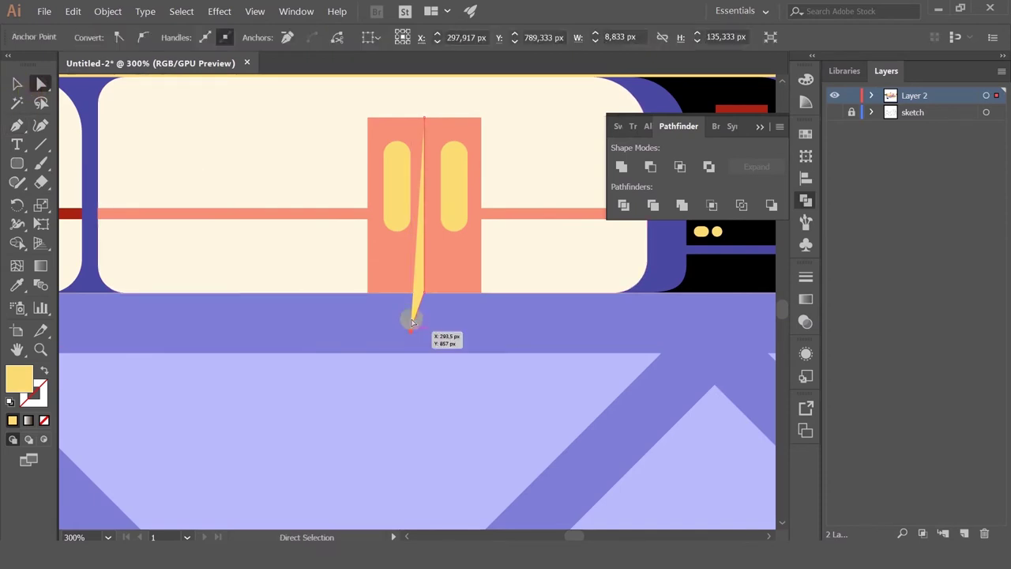
{"action": "key", "text": "Delete"}
{"action": "key", "text": "shift+x"}
{"action": "left_click", "coordinate": [216, 37]}
{"action": "left_click", "coordinate": [18, 83]}
{"action": "left_click", "coordinate": [509, 260]}
Draw a small upright rectangle at the cream car's front edge, reaching down to the stripe, and fill it with the stripe's salmon
{"action": "scroll", "coordinate": [508, 260], "scroll_direction": "down", "scroll_amount": 2}
{"action": "left_click_drag", "start_coordinate": [509, 260], "coordinate": [458, 255]}
{"action": "scroll", "coordinate": [467, 248], "scroll_direction": "up", "scroll_amount": 2}
{"action": "left_click", "coordinate": [17, 163]}
{"action": "left_click_drag", "start_coordinate": [480, 221], "coordinate": [459, 275]}
{"action": "key", "text": "i"}
{"action": "left_click", "coordinate": [515, 239]}
{"action": "left_click", "coordinate": [443, 270]}
Round the small salmon rectangle's corners and place a copy on the opposite side of the train front as a second mirror
{"action": "left_click", "coordinate": [41, 84]}
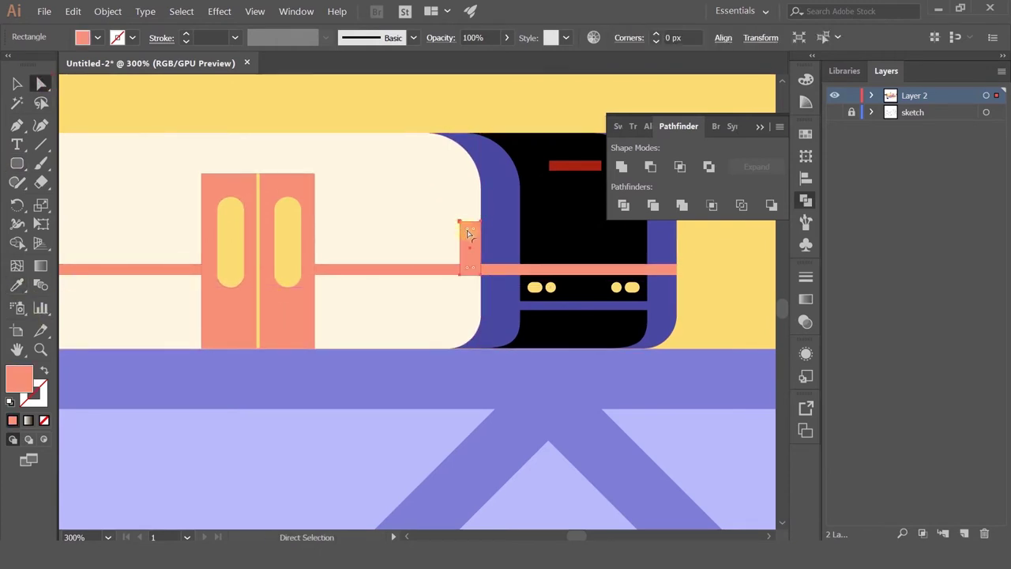
{"action": "left_click", "coordinate": [471, 297]}
{"action": "left_click_drag", "start_coordinate": [467, 231], "coordinate": [687, 257]}
{"action": "left_click", "coordinate": [18, 83]}
{"action": "left_click", "coordinate": [713, 294]}
{"action": "scroll", "coordinate": [695, 288], "scroll_direction": "down", "scroll_amount": 2}
{"action": "scroll", "coordinate": [711, 292], "scroll_direction": "up", "scroll_amount": 2}
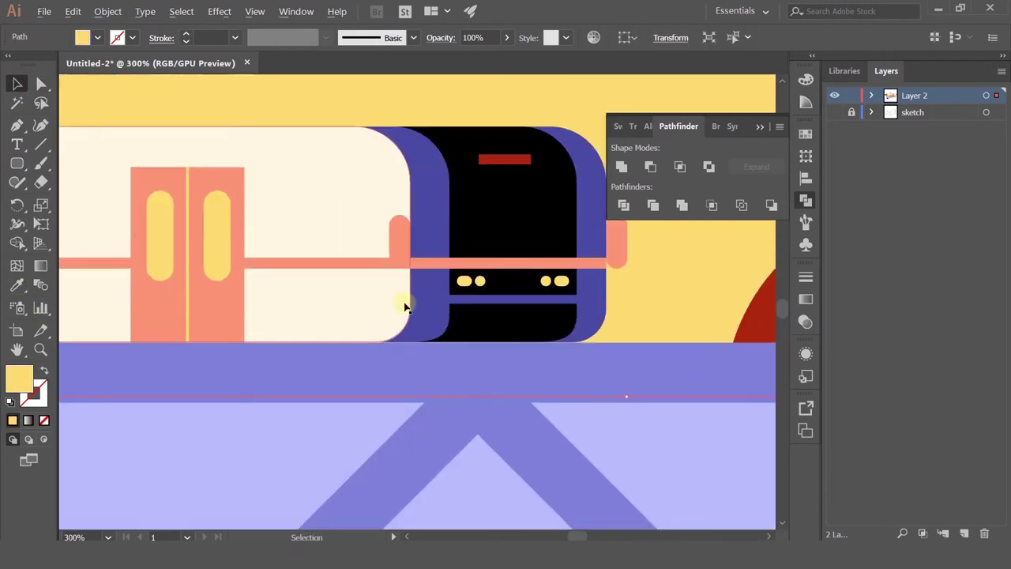
Select the door with its two windows and divider and move them left, nearer the middle of the front car
{"action": "left_click", "coordinate": [153, 183]}
{"action": "left_click", "coordinate": [160, 212], "text": "shift"}
{"action": "left_click", "coordinate": [213, 220], "text": "shift"}
{"action": "left_click", "coordinate": [188, 222], "text": "shift"}
{"action": "left_click_drag", "start_coordinate": [188, 227], "coordinate": [320, 230]}
{"action": "left_click", "coordinate": [270, 230], "text": "shift"}
{"action": "scroll", "coordinate": [313, 199], "scroll_direction": "down", "scroll_amount": 3}
{"action": "left_click", "coordinate": [350, 131]}
{"action": "left_click_drag", "start_coordinate": [368, 169], "coordinate": [401, 152]}
{"action": "scroll", "coordinate": [394, 197], "scroll_direction": "up", "scroll_amount": 2}
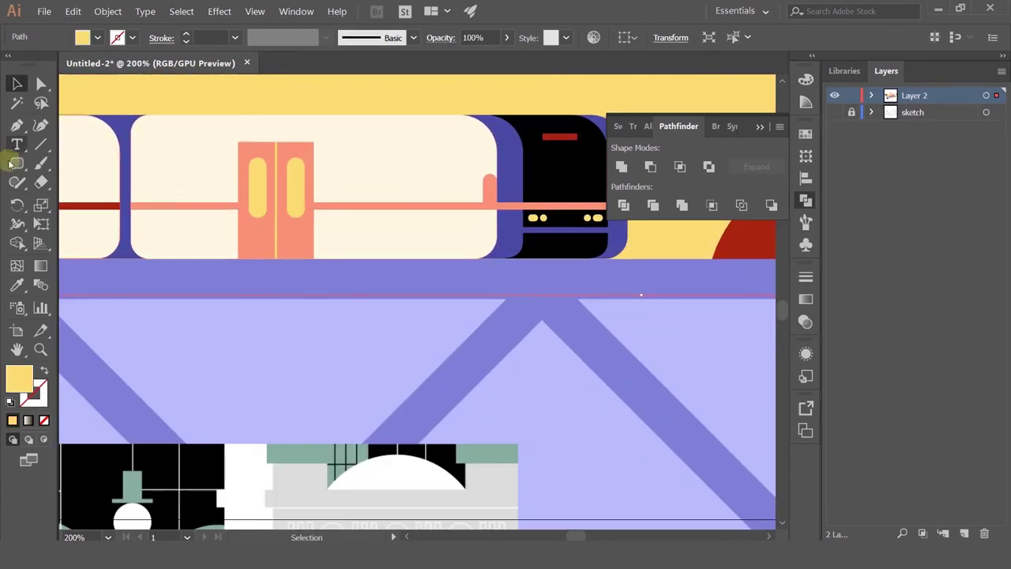
Draw a long window strip across the front car above the stripe and fill it with the windshield's black
{"action": "left_click", "coordinate": [15, 162]}
{"action": "left_click_drag", "start_coordinate": [496, 142], "coordinate": [131, 203]}
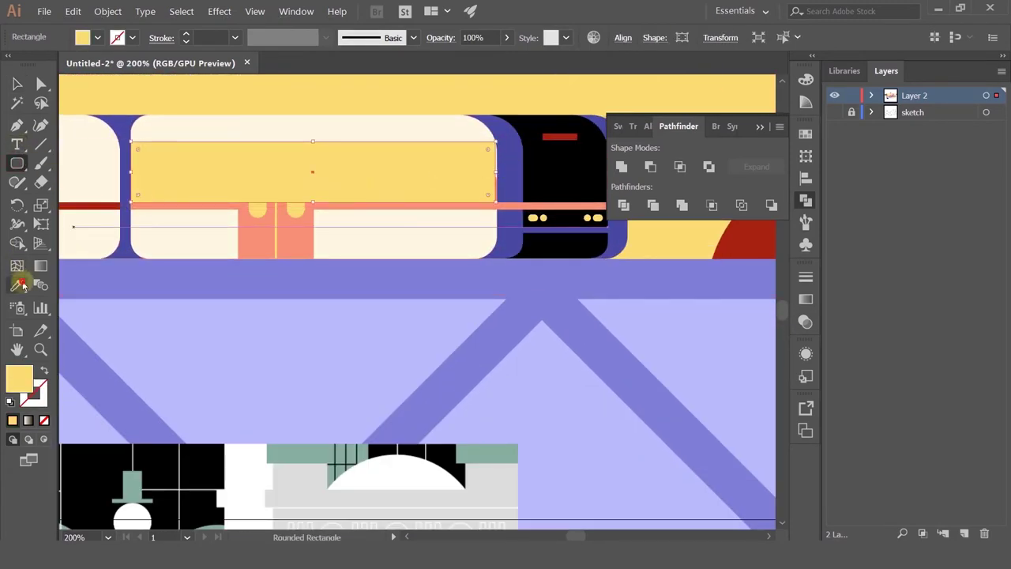
{"action": "left_click", "coordinate": [18, 285]}
{"action": "left_click", "coordinate": [544, 170]}
Send the black window strip behind the door and shorten its right end, leaving cream space before the front
{"action": "left_click", "coordinate": [18, 85]}
{"action": "key", "text": "ctrl+["}
{"action": "key", "text": "ctrl+["}
{"action": "scroll", "coordinate": [397, 242], "scroll_direction": "down", "scroll_amount": 2}
{"action": "scroll", "coordinate": [400, 244], "scroll_direction": "up", "scroll_amount": 1}
{"action": "left_click_drag", "start_coordinate": [470, 189], "coordinate": [418, 190]}
{"action": "scroll", "coordinate": [424, 196], "scroll_direction": "down", "scroll_amount": 1}
{"action": "scroll", "coordinate": [415, 353], "scroll_direction": "down", "scroll_amount": 2}
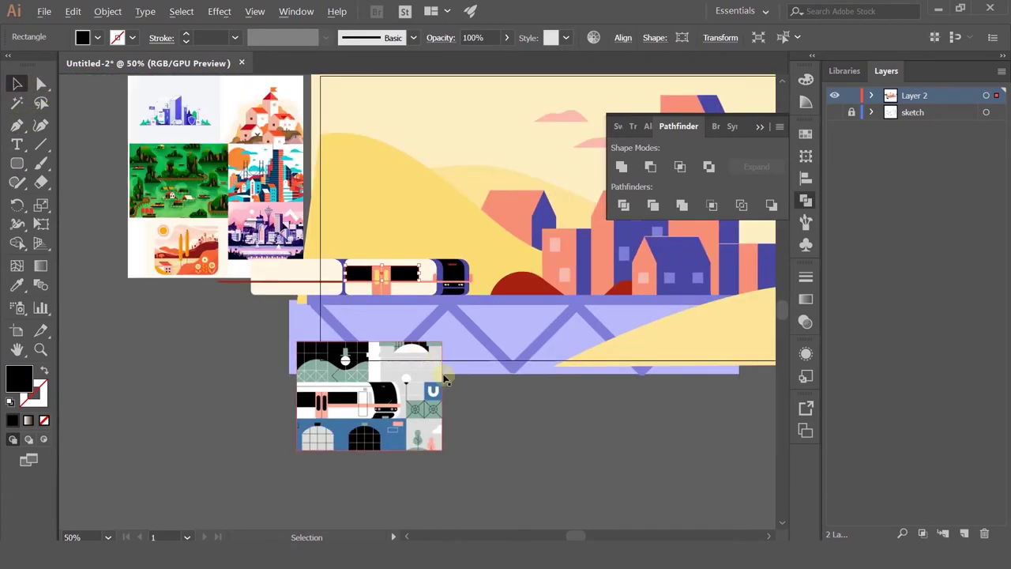
Move the train reference image left, clear of the bridge, and deselect it
{"action": "left_click_drag", "start_coordinate": [448, 397], "coordinate": [425, 341]}
{"action": "left_click", "coordinate": [439, 389]}
{"action": "left_click_drag", "start_coordinate": [342, 352], "coordinate": [188, 370]}
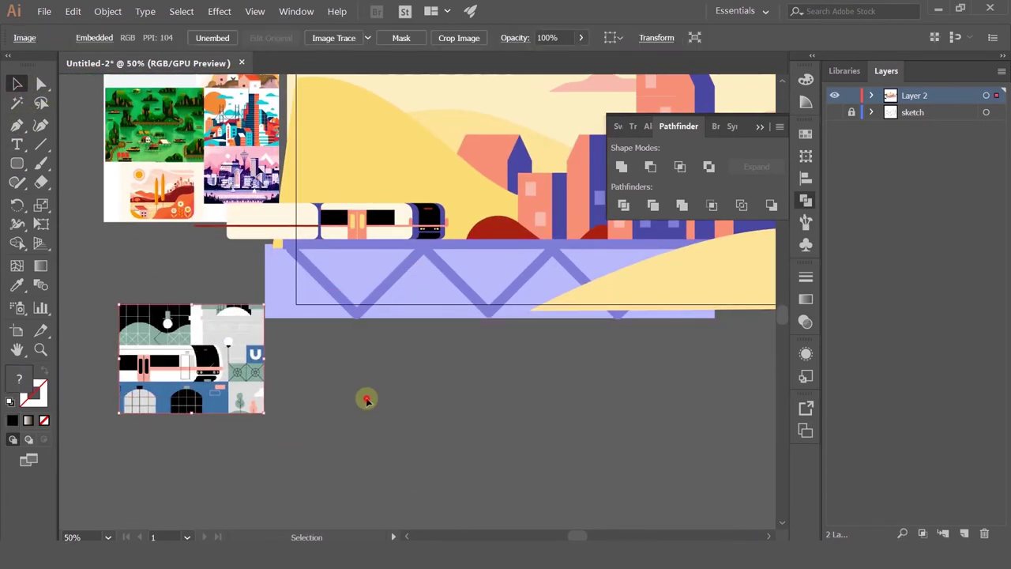
{"action": "left_click", "coordinate": [368, 400]}
Shorten the black window strip's right end a little further towards the door
{"action": "scroll", "coordinate": [398, 213], "scroll_direction": "up", "scroll_amount": 5}
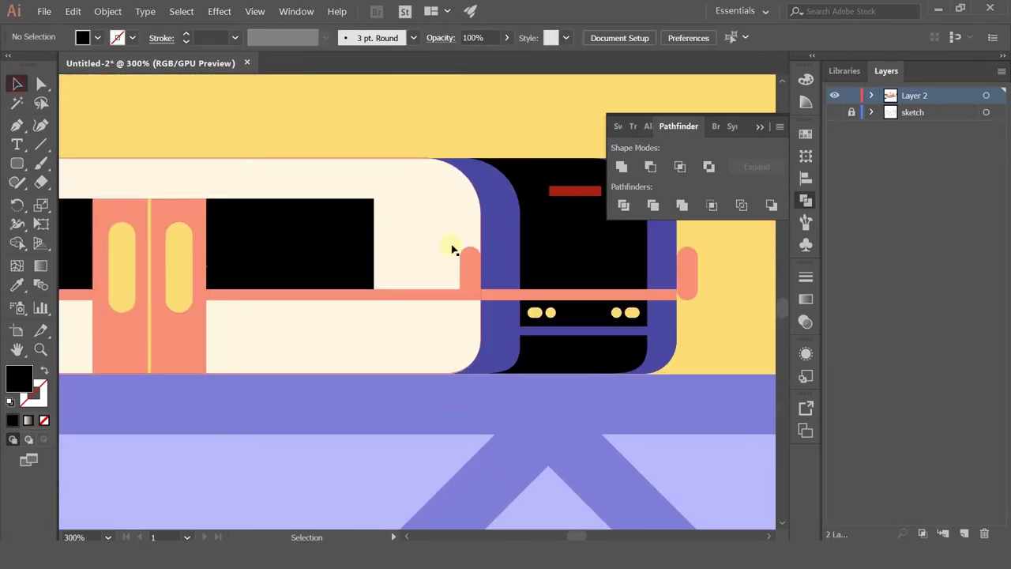
{"action": "scroll", "coordinate": [431, 247], "scroll_direction": "down", "scroll_amount": 2}
{"action": "left_click", "coordinate": [402, 247]}
{"action": "left_click_drag", "start_coordinate": [413, 244], "coordinate": [389, 246]}
{"action": "left_click_drag", "start_coordinate": [475, 232], "coordinate": [379, 211]}
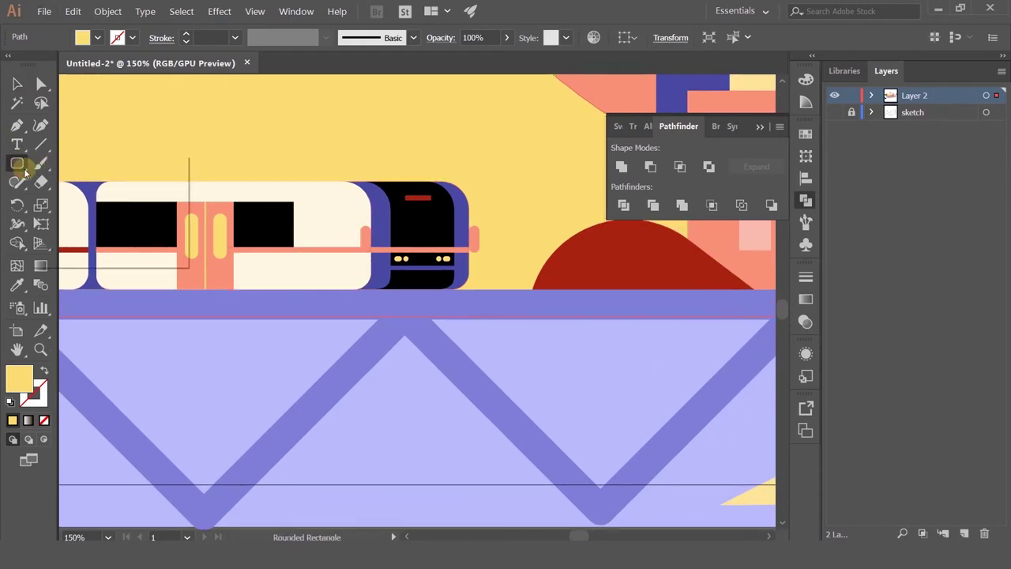
Draw a narrow cab door rectangle between the window strip and the mirror, and give it the divider's 2 pt yellow stroke without fill
{"action": "left_click_drag", "start_coordinate": [24, 170], "coordinate": [86, 183]}
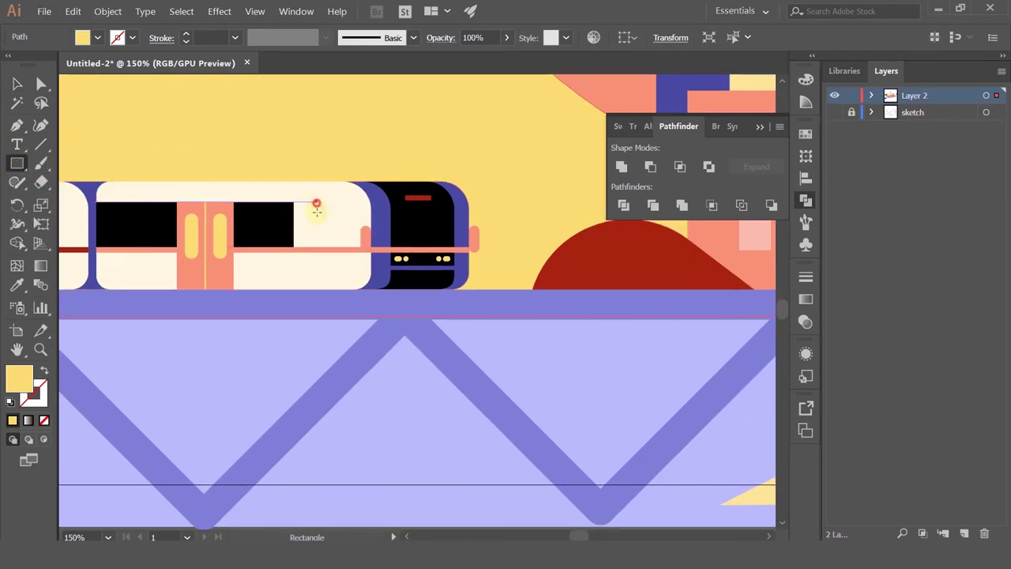
{"action": "left_click_drag", "start_coordinate": [342, 292], "coordinate": [343, 290]}
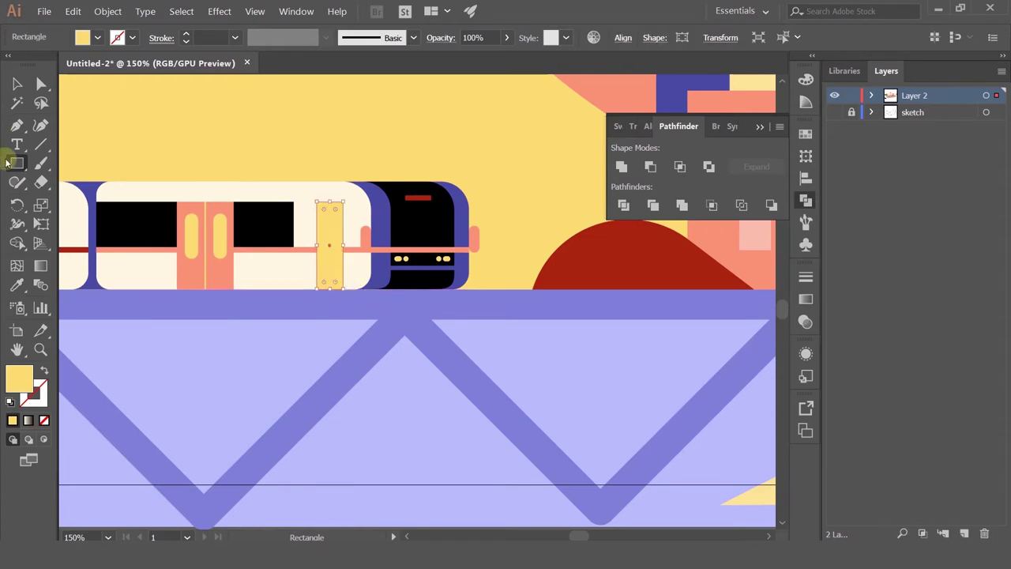
{"action": "left_click", "coordinate": [19, 284]}
{"action": "left_click", "coordinate": [257, 226]}
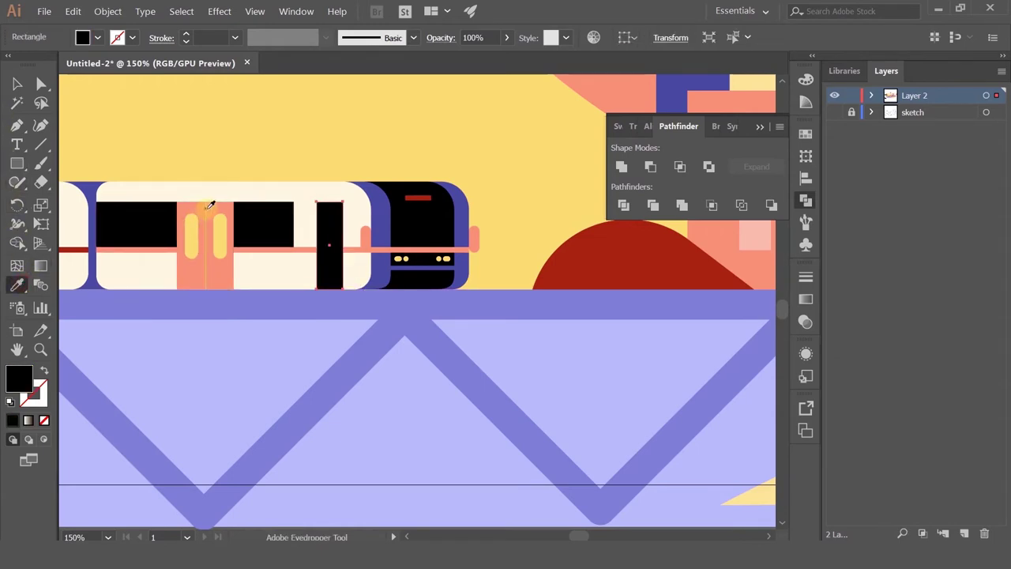
{"action": "left_click", "coordinate": [207, 208]}
{"action": "left_click", "coordinate": [16, 83]}
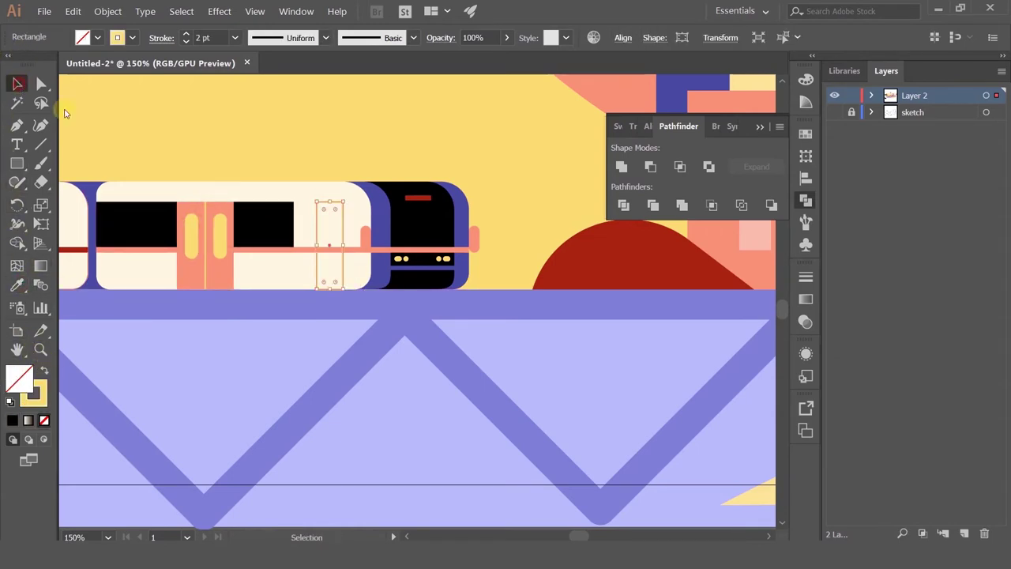
{"action": "scroll", "coordinate": [339, 264], "scroll_direction": "up", "scroll_amount": 3}
{"action": "left_click", "coordinate": [342, 267]}
{"action": "scroll", "coordinate": [342, 269], "scroll_direction": "down", "scroll_amount": 4}
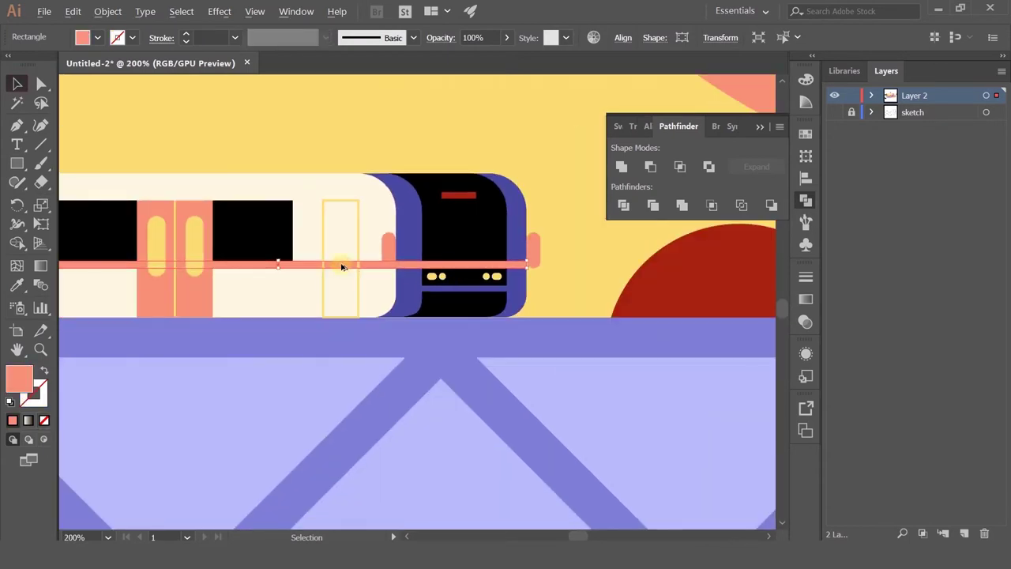
{"action": "scroll", "coordinate": [380, 257], "scroll_direction": "down", "scroll_amount": 1}
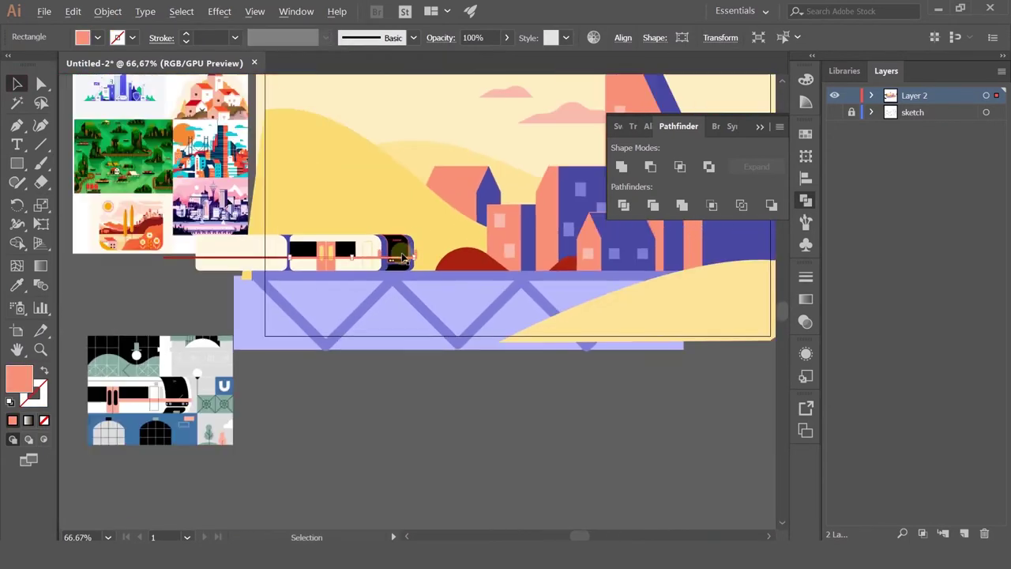
{"action": "left_click", "coordinate": [444, 425]}
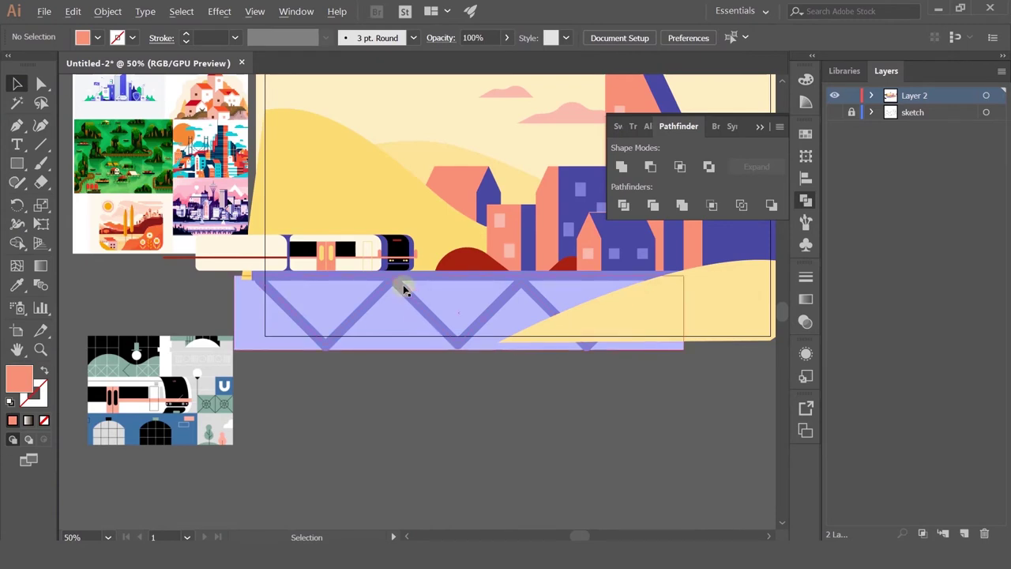
Raise the bottom edge of the yellow cab door outline slightly so that it stays within the cream car body
{"action": "scroll", "coordinate": [403, 289], "scroll_direction": "up", "scroll_amount": 1}
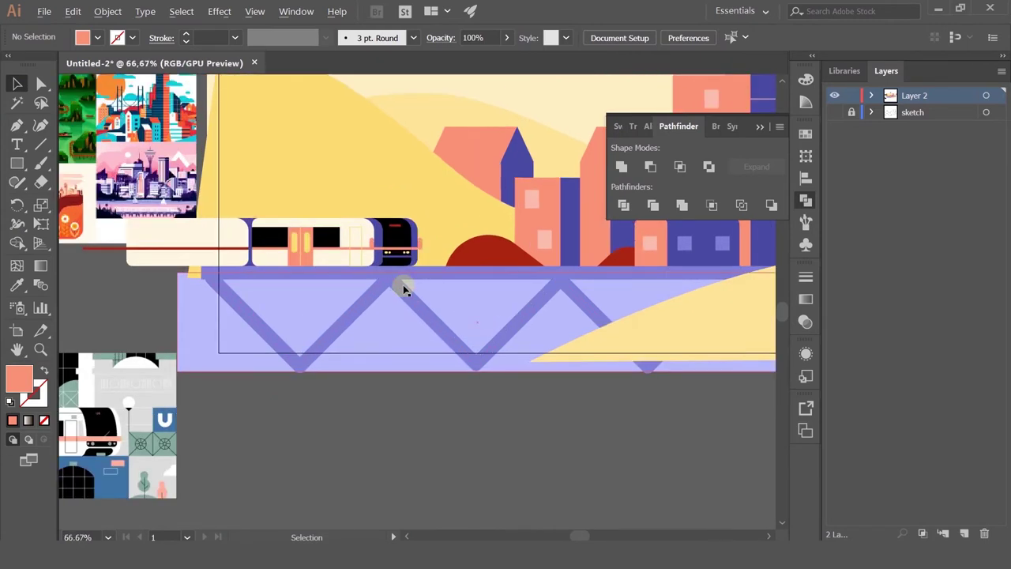
{"action": "scroll", "coordinate": [403, 289], "scroll_direction": "up", "scroll_amount": 2}
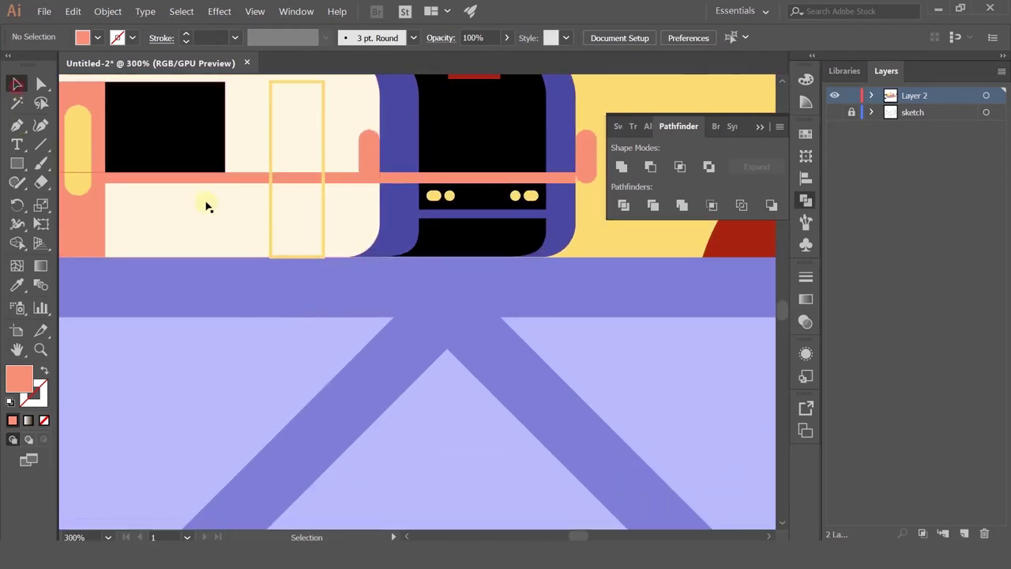
{"action": "scroll", "coordinate": [292, 257], "scroll_direction": "up", "scroll_amount": 2}
{"action": "left_click", "coordinate": [303, 255]}
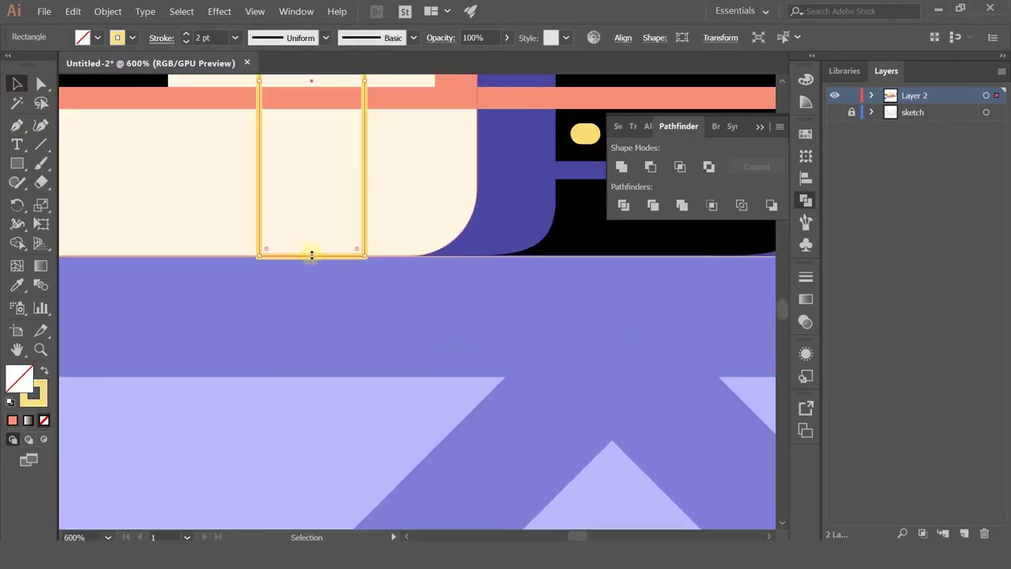
{"action": "left_click_drag", "start_coordinate": [311, 254], "coordinate": [311, 255]}
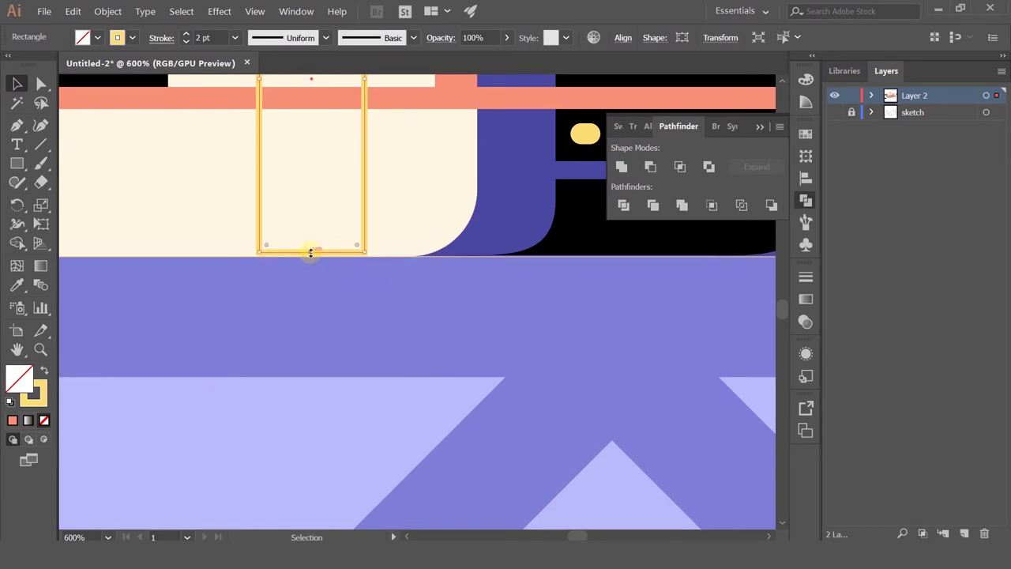
Add an anchor point in the middle of the cab door outline's bottom edge and delete it to leave the outline open below
{"action": "scroll", "coordinate": [310, 253], "scroll_direction": "down", "scroll_amount": 3}
{"action": "scroll", "coordinate": [301, 250], "scroll_direction": "up", "scroll_amount": 1}
{"action": "scroll", "coordinate": [331, 260], "scroll_direction": "down", "scroll_amount": 1}
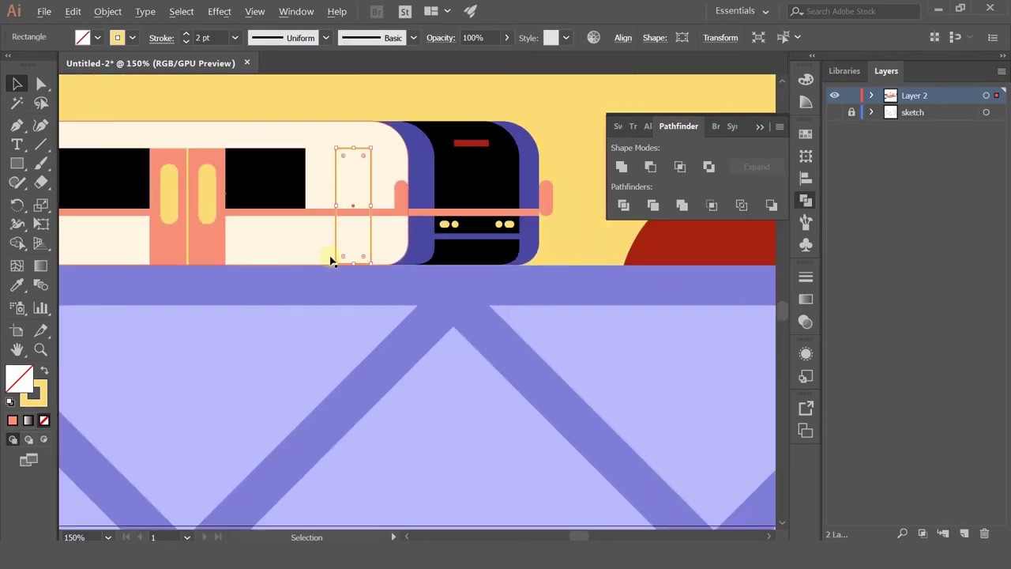
{"action": "key", "text": "a"}
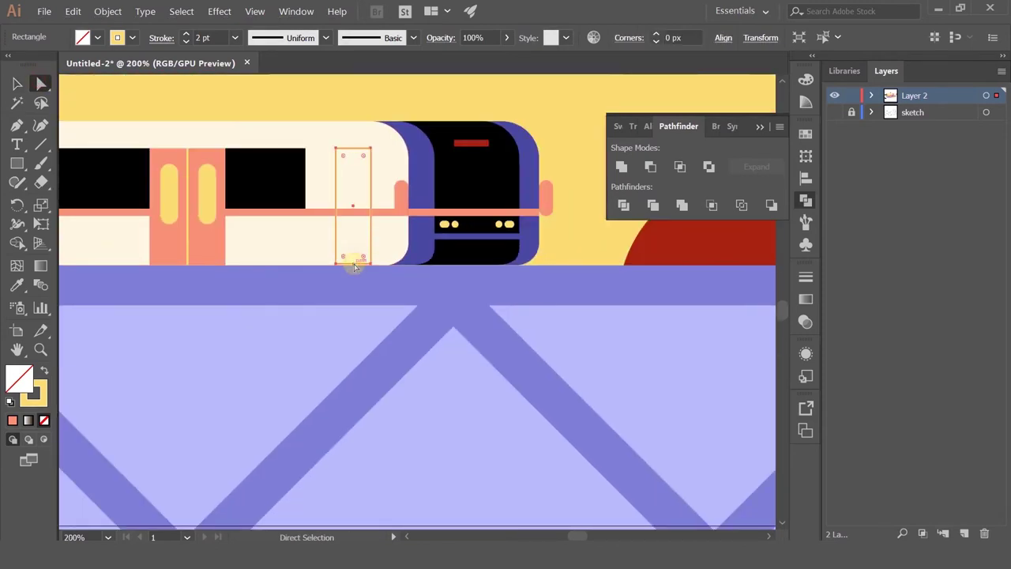
{"action": "key", "text": "plus"}
{"action": "left_click", "coordinate": [353, 263]}
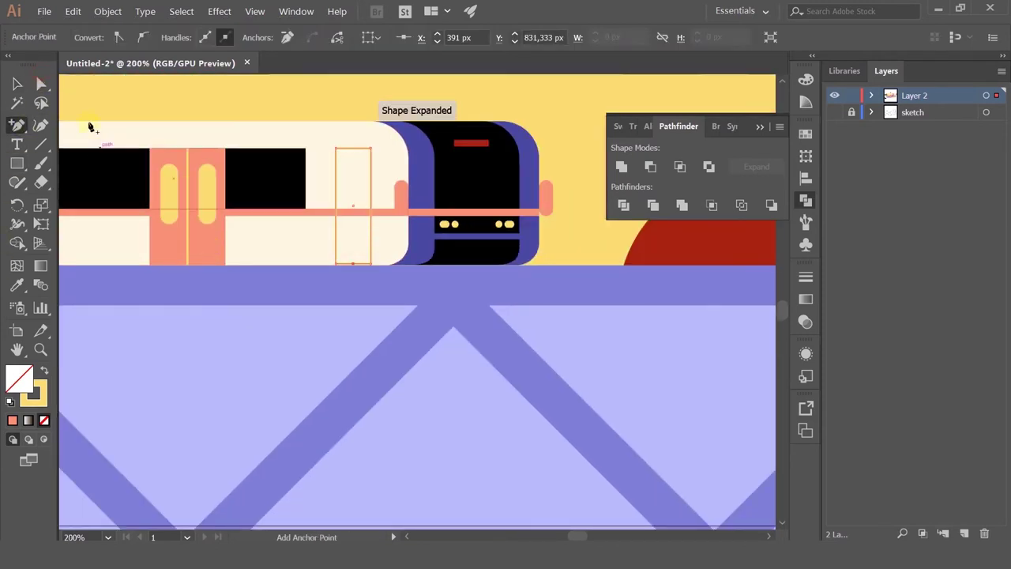
{"action": "left_click", "coordinate": [42, 85]}
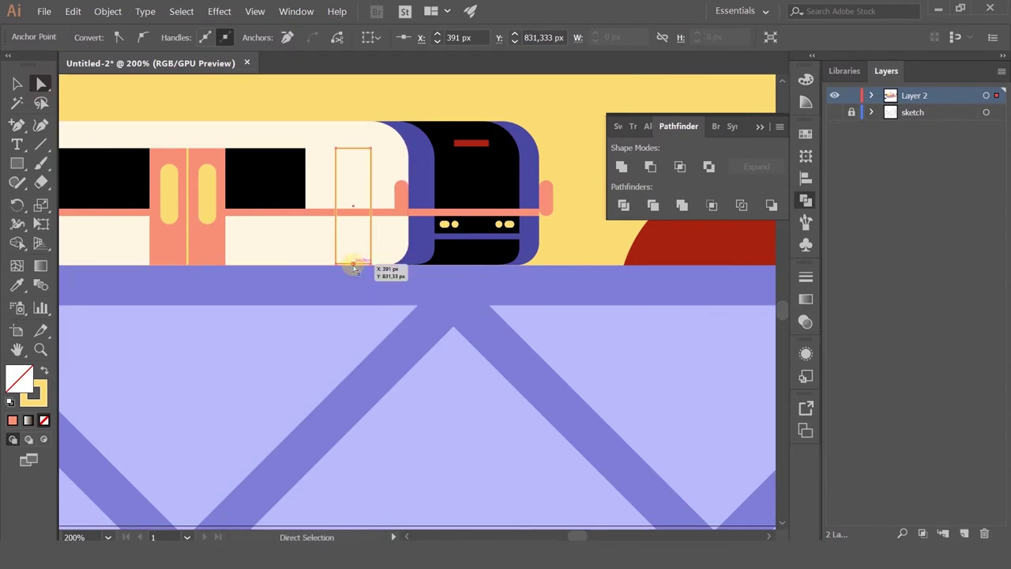
{"action": "key", "text": "Delete"}
{"action": "left_click", "coordinate": [21, 85]}
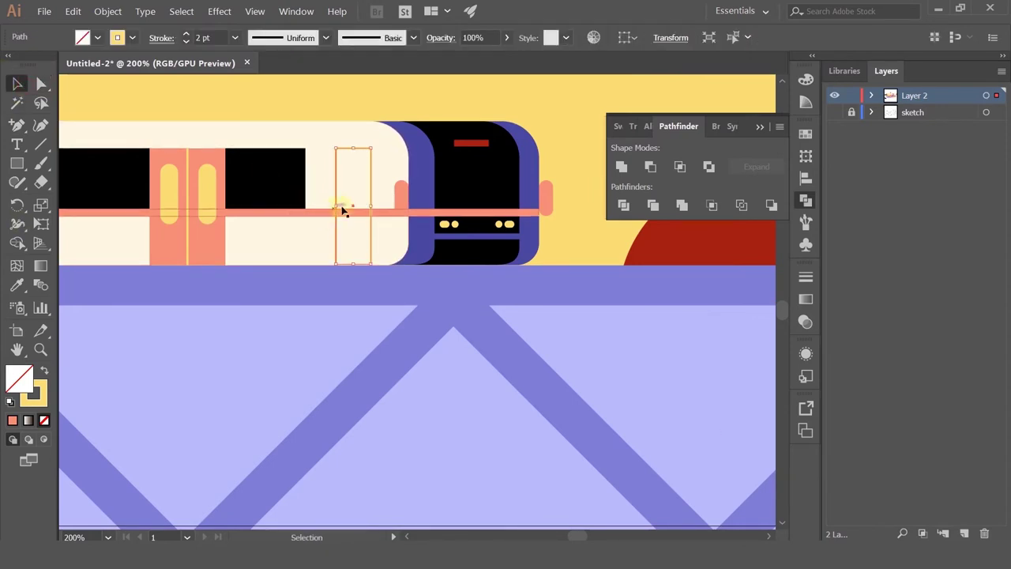
Widen the cab door outline to the left, pull its right edge slightly inward and deselect it
{"action": "left_click_drag", "start_coordinate": [335, 206], "coordinate": [325, 207]}
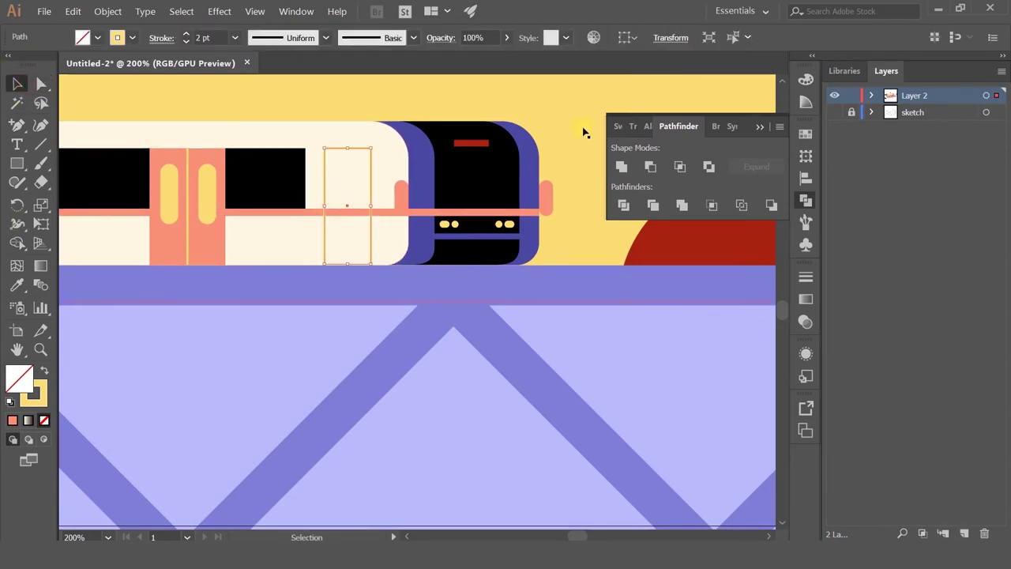
{"action": "left_click", "coordinate": [373, 191]}
{"action": "left_click", "coordinate": [371, 195]}
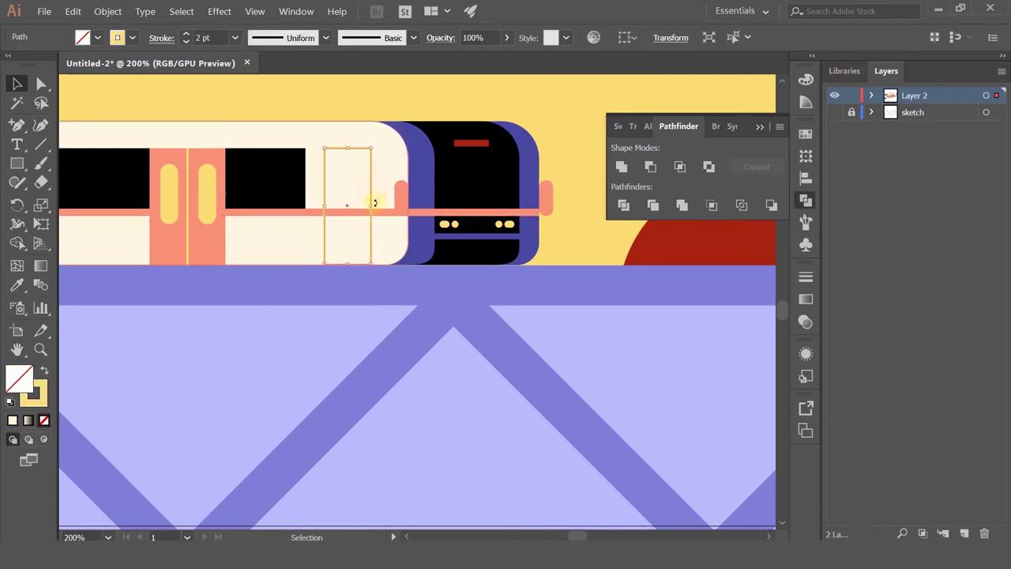
{"action": "mouse_move", "coordinate": [346, 207]}
{"action": "left_mouse_down"}
{"action": "mouse_move", "coordinate": [165, 203]}
{"action": "mouse_move", "coordinate": [175, 158]}
{"action": "mouse_move", "coordinate": [356, 167]}
{"action": "left_mouse_up"}
{"action": "scroll", "coordinate": [392, 169], "scroll_direction": "down", "scroll_amount": 3}
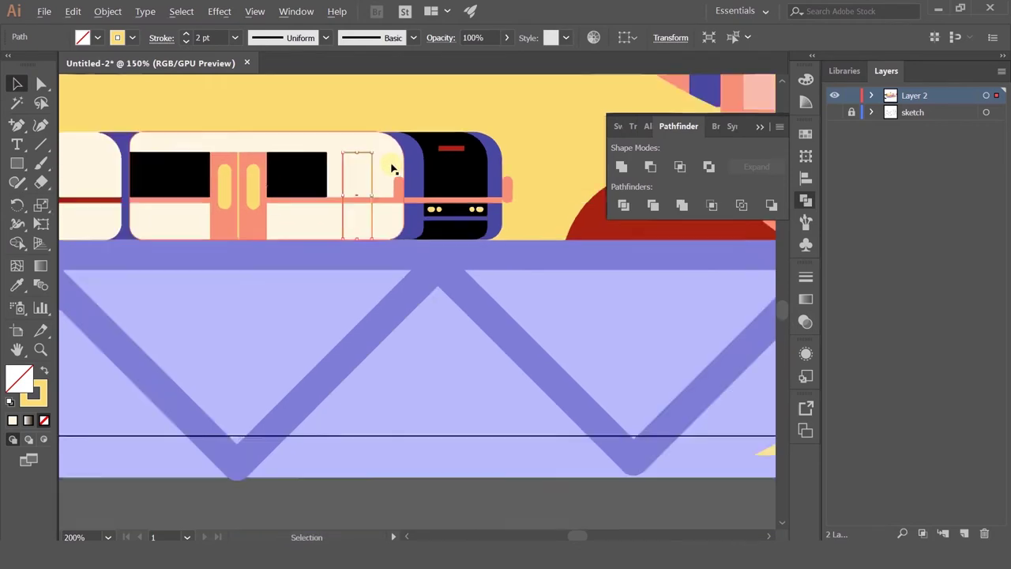
{"action": "left_click", "coordinate": [540, 447]}
Copy the black window strip from the front car onto the second car, ending at that car's right edge
{"action": "left_click_drag", "start_coordinate": [541, 452], "coordinate": [523, 534]}
{"action": "scroll", "coordinate": [238, 286], "scroll_direction": "up", "scroll_amount": 2}
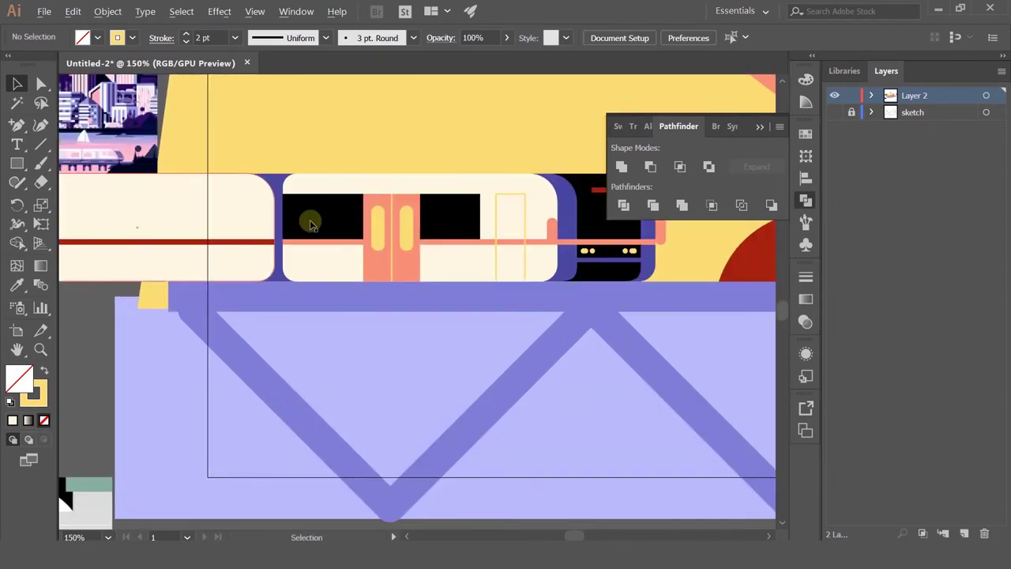
{"action": "left_click_drag", "start_coordinate": [305, 218], "coordinate": [103, 229]}
{"action": "scroll", "coordinate": [244, 187], "scroll_direction": "up", "scroll_amount": 3}
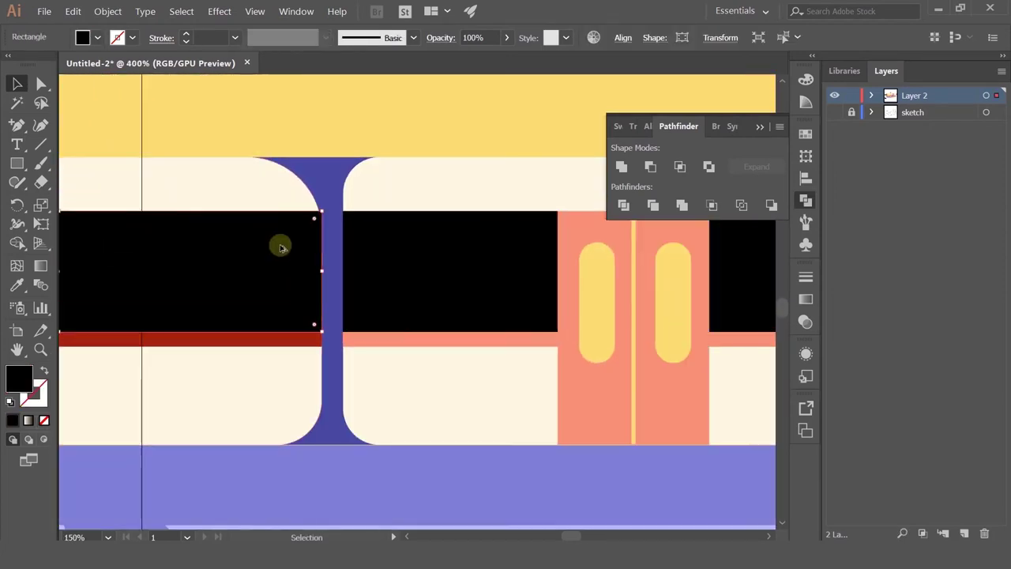
Reduce the rounding of the second car body's upper corner at the blue coupling and deselect the car
{"action": "left_click", "coordinate": [316, 128]}
{"action": "left_click", "coordinate": [380, 258]}
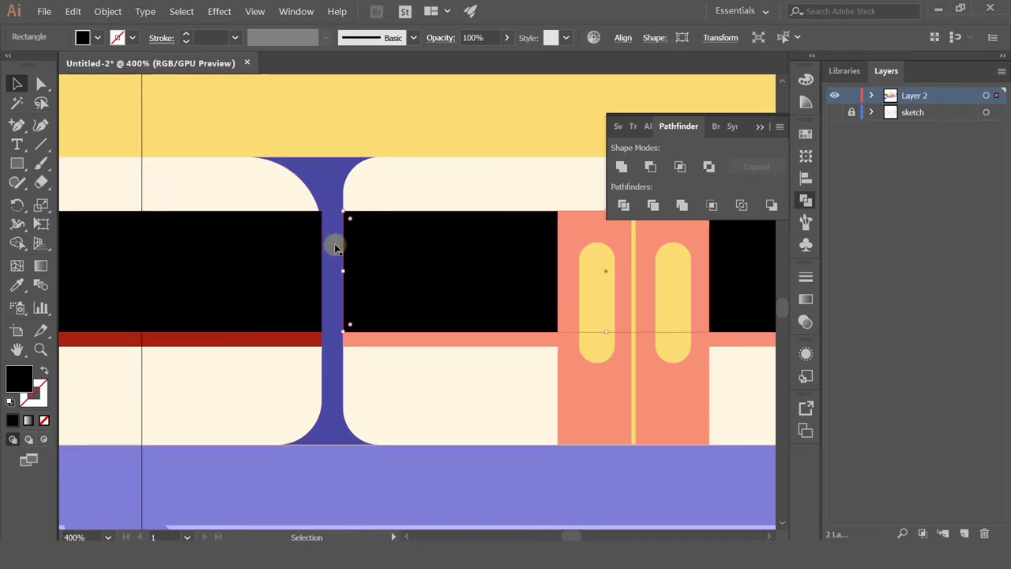
{"action": "left_click", "coordinate": [276, 204]}
{"action": "left_click_drag", "start_coordinate": [245, 233], "coordinate": [277, 227]}
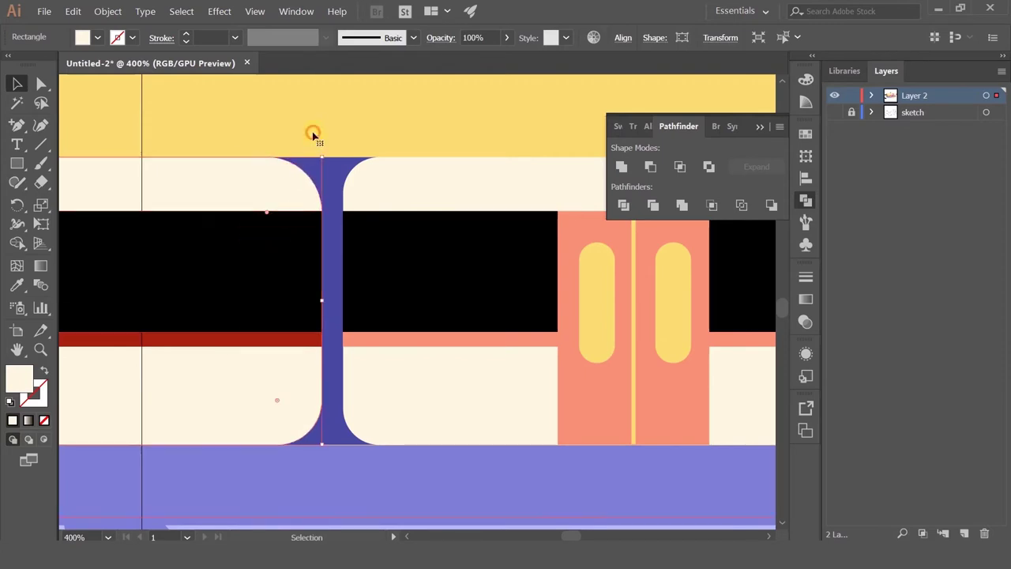
{"action": "left_click", "coordinate": [313, 134]}
{"action": "scroll", "coordinate": [313, 134], "scroll_direction": "down", "scroll_amount": 5}
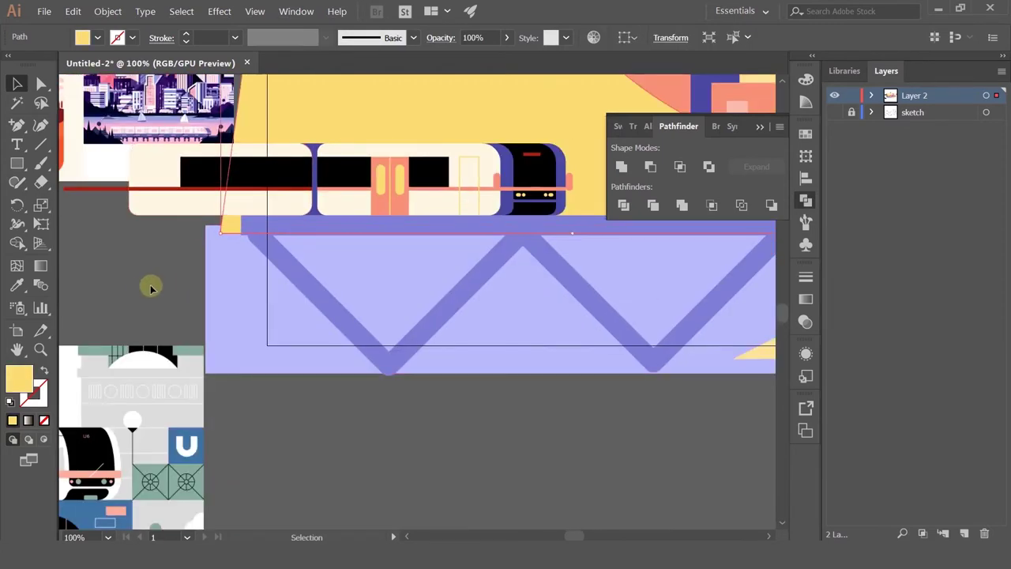
{"action": "left_click", "coordinate": [146, 290]}
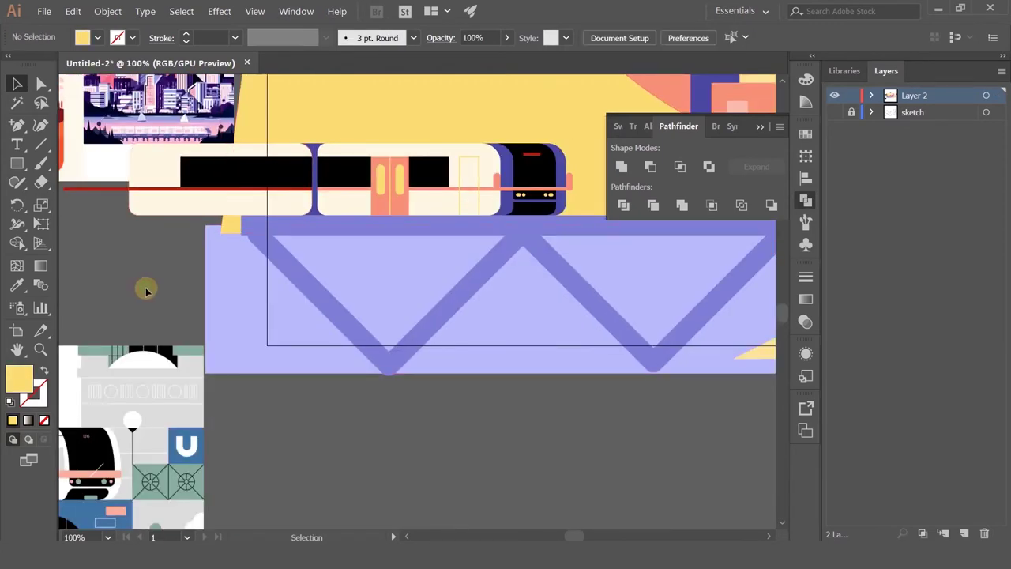
Tighten the second car's upper coupling-side corner further to mirror the front car's corner
{"action": "scroll", "coordinate": [303, 149], "scroll_direction": "up", "scroll_amount": 3}
{"action": "left_click", "coordinate": [268, 187]}
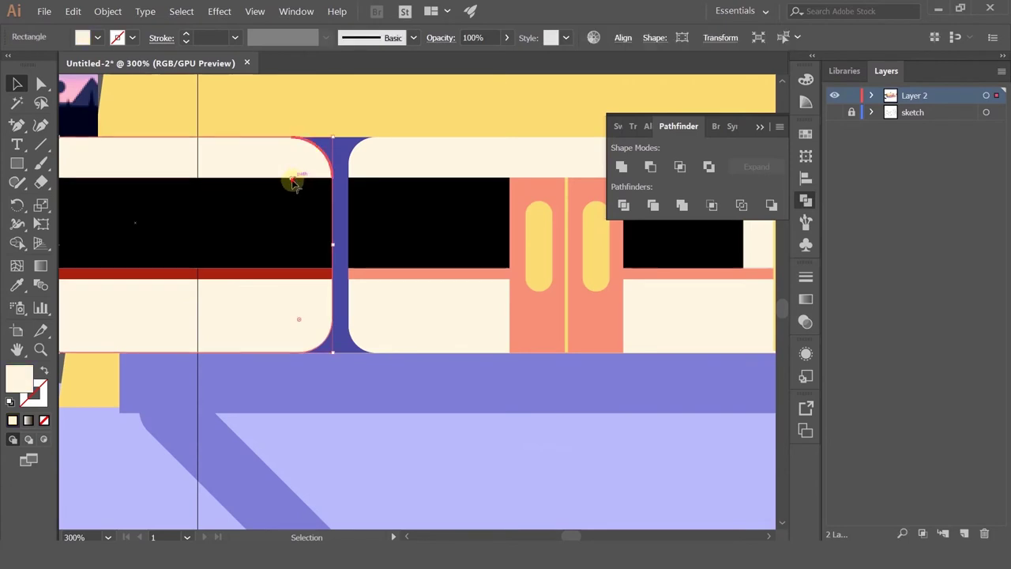
{"action": "left_click_drag", "start_coordinate": [293, 182], "coordinate": [351, 160]}
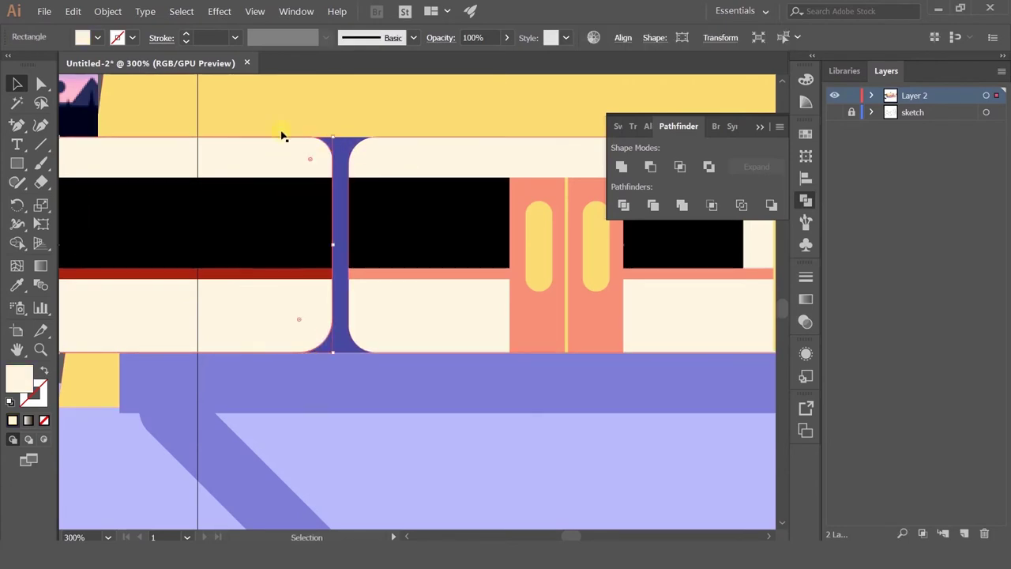
{"action": "left_click", "coordinate": [385, 169], "text": "shift"}
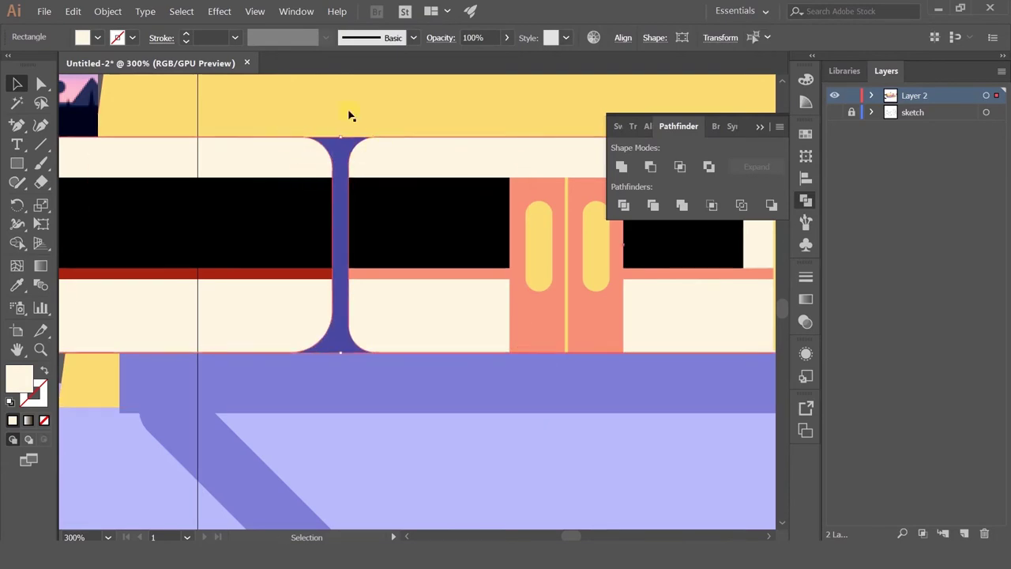
{"action": "scroll", "coordinate": [359, 180], "scroll_direction": "down", "scroll_amount": 3}
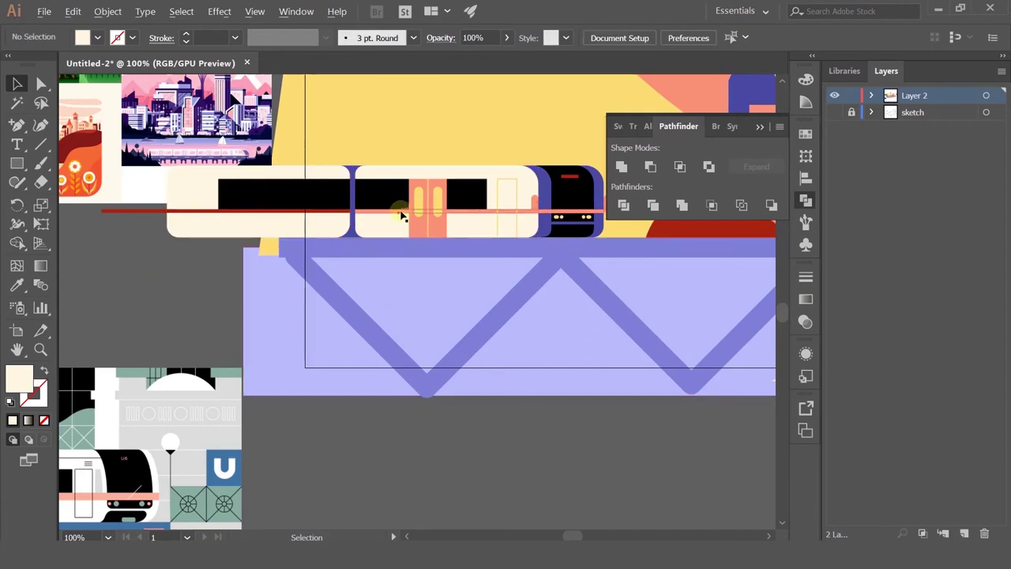
Adjust the second car's lower coupling-side corner to the same rounding as its upper one and deselect it
{"action": "scroll", "coordinate": [343, 210], "scroll_direction": "up", "scroll_amount": 3}
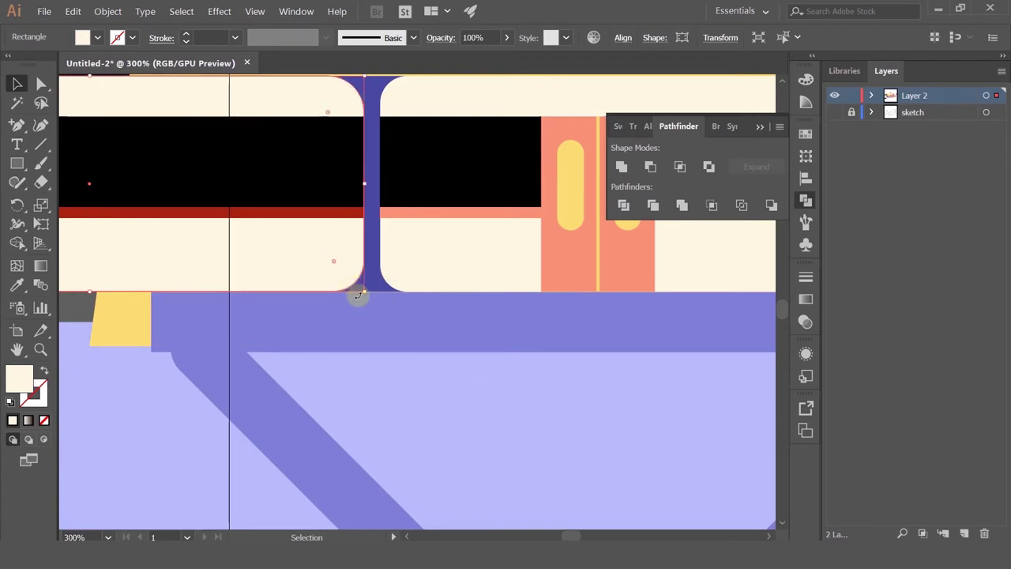
{"action": "scroll", "coordinate": [358, 295], "scroll_direction": "down", "scroll_amount": 2}
{"action": "scroll", "coordinate": [355, 281], "scroll_direction": "up", "scroll_amount": 1}
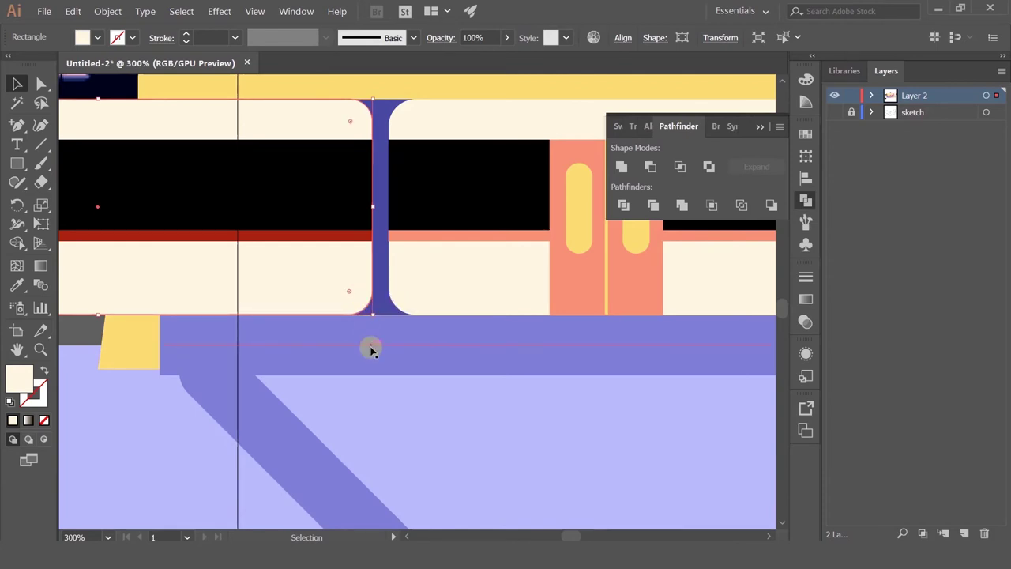
{"action": "scroll", "coordinate": [371, 348], "scroll_direction": "down", "scroll_amount": 2}
{"action": "left_click", "coordinate": [183, 372]}
Draw a closed low hill with the Pen tool, peaking above the train and running down to the bridge at the red bush
{"action": "scroll", "coordinate": [390, 294], "scroll_direction": "down", "scroll_amount": 2}
{"action": "left_click_drag", "start_coordinate": [532, 234], "coordinate": [275, 298]}
{"action": "scroll", "coordinate": [340, 294], "scroll_direction": "down", "scroll_amount": 1}
{"action": "left_click_drag", "start_coordinate": [391, 265], "coordinate": [318, 261]}
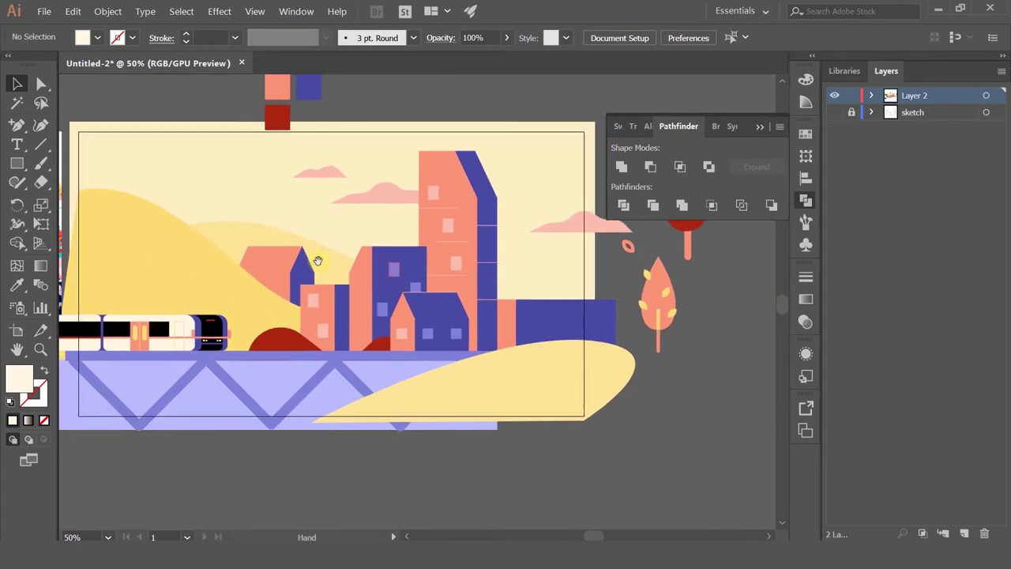
{"action": "left_click_drag", "start_coordinate": [147, 293], "coordinate": [217, 278]}
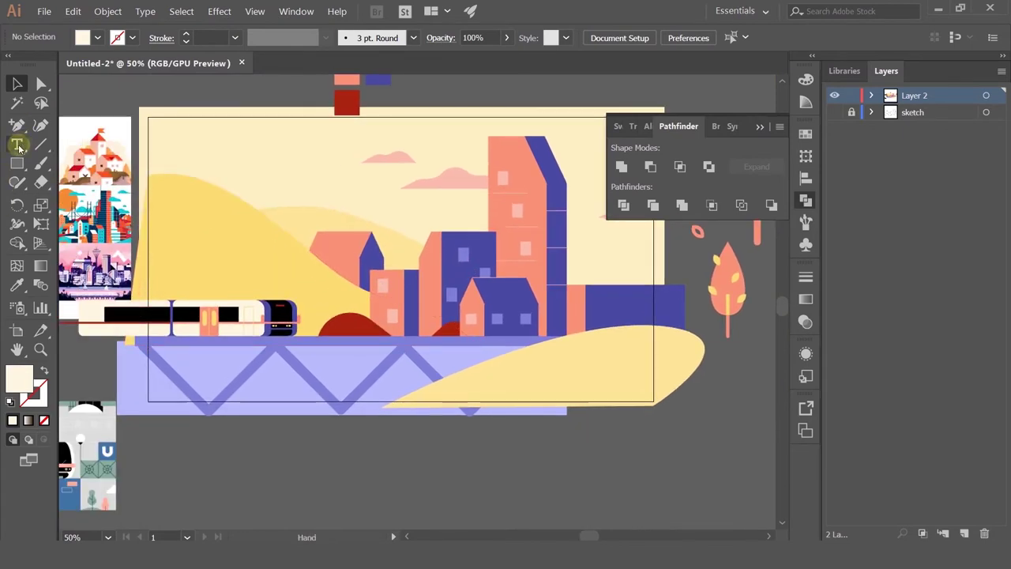
{"action": "left_click_drag", "start_coordinate": [24, 126], "coordinate": [75, 125]}
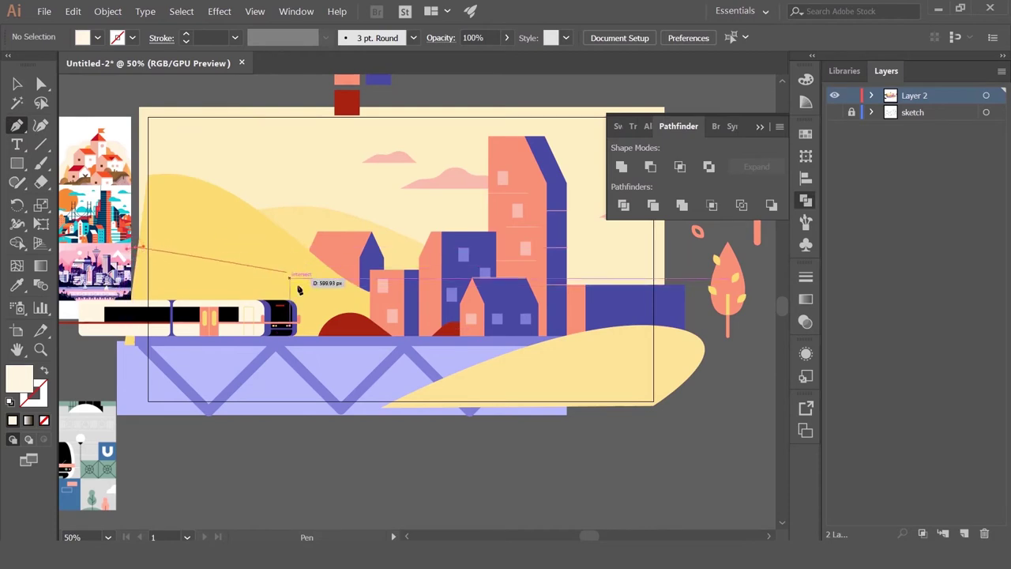
{"action": "left_click_drag", "start_coordinate": [237, 261], "coordinate": [313, 280]}
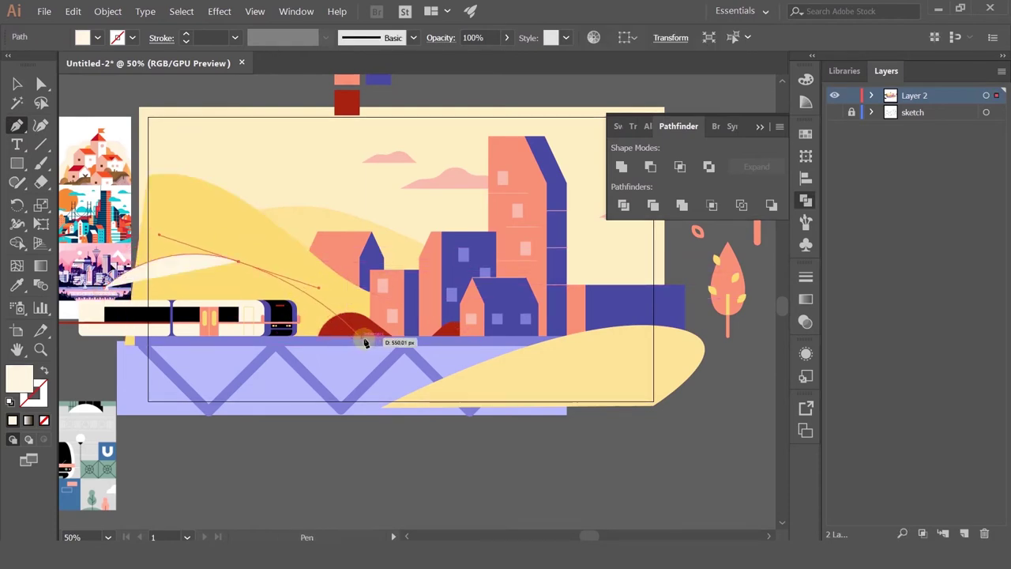
{"action": "key", "text": "ctrl+z"}
{"action": "left_click_drag", "start_coordinate": [204, 259], "coordinate": [208, 260]}
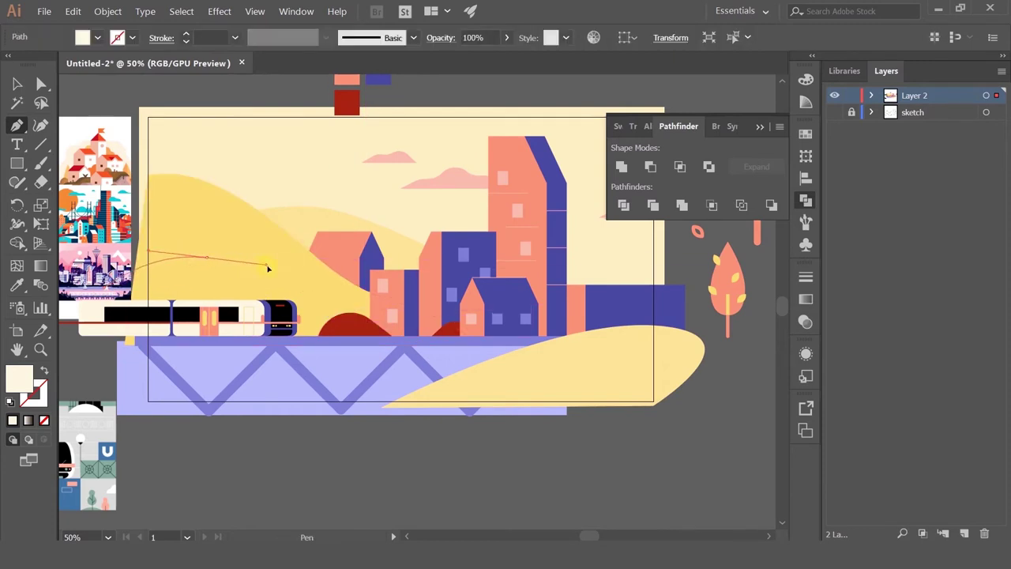
{"action": "left_click_drag", "start_coordinate": [271, 269], "coordinate": [269, 268]}
{"action": "key", "text": "ctrl+z"}
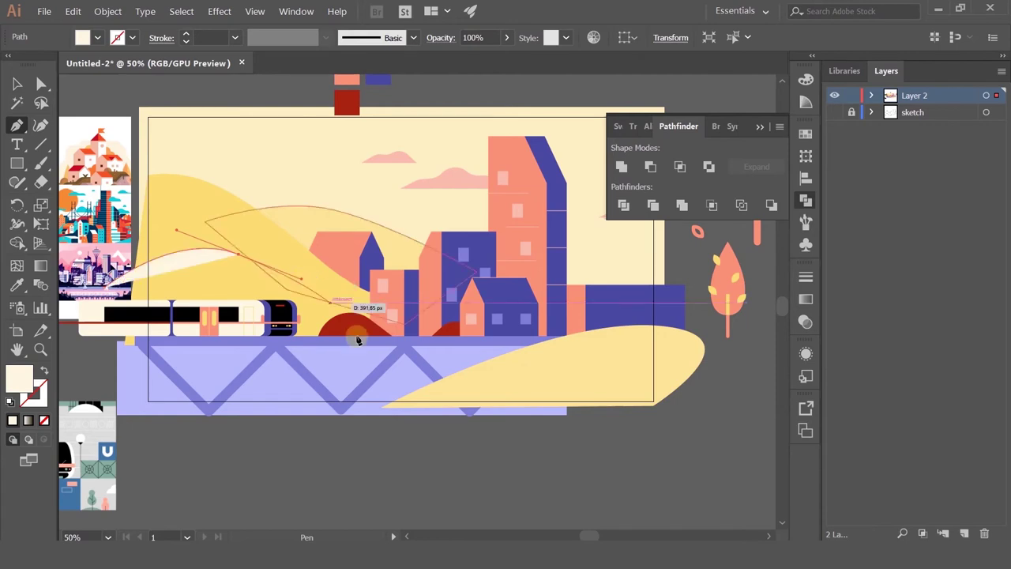
{"action": "left_click_drag", "start_coordinate": [356, 336], "coordinate": [118, 348]}
{"action": "left_click_drag", "start_coordinate": [105, 289], "coordinate": [107, 292]}
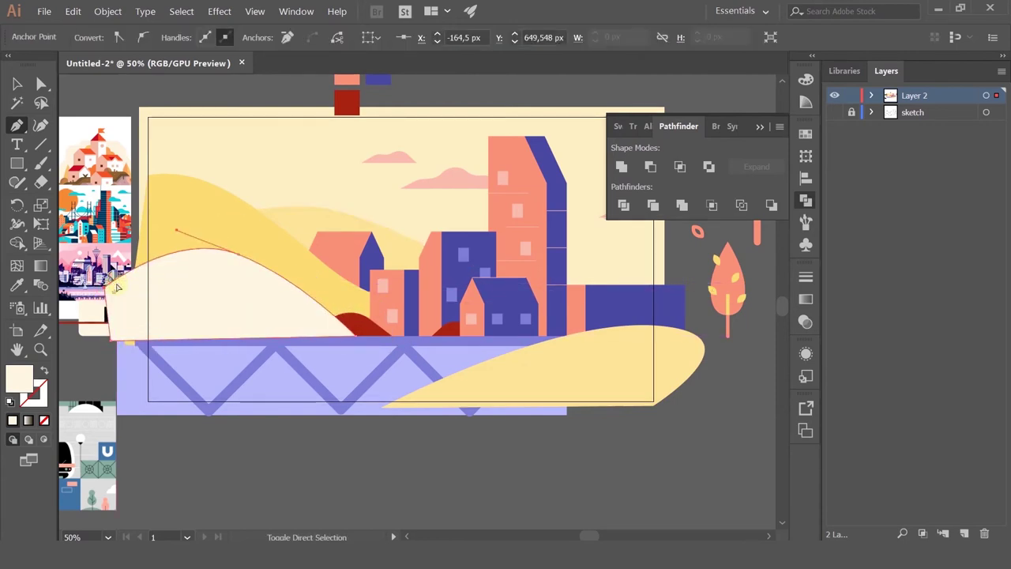
Place the new hill behind the train and fill it with a more saturated version of the large hill's yellow
{"action": "key", "text": "ctrl+z"}
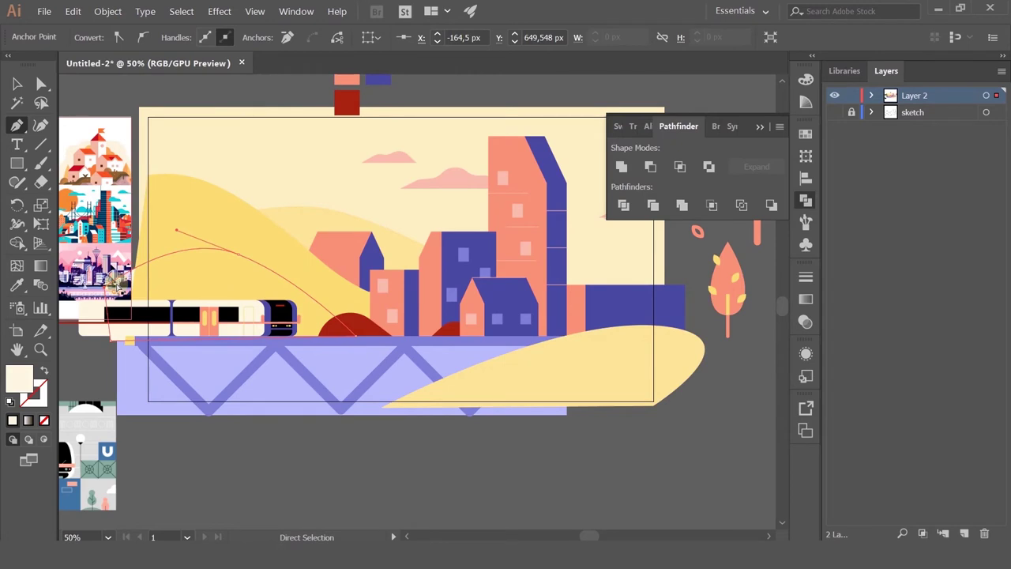
{"action": "key", "text": "ctrl+]"}
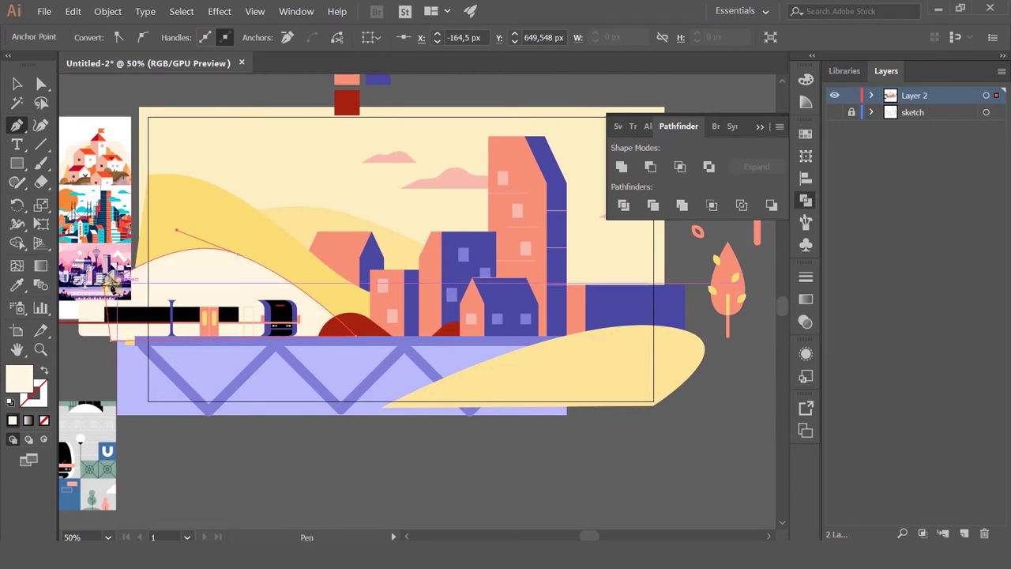
{"action": "left_click", "coordinate": [17, 285]}
{"action": "left_click", "coordinate": [208, 230]}
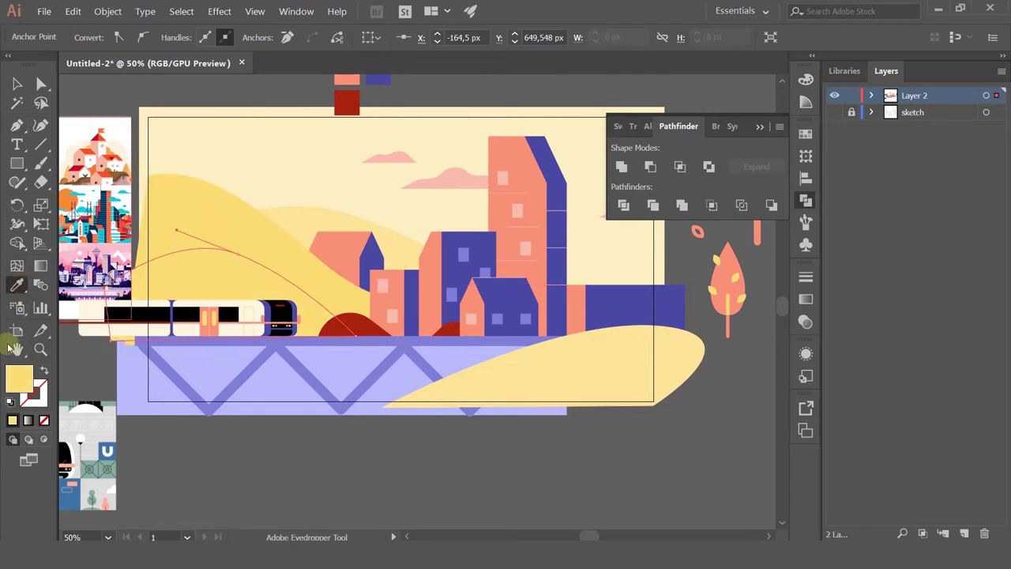
{"action": "double_click", "coordinate": [15, 375]}
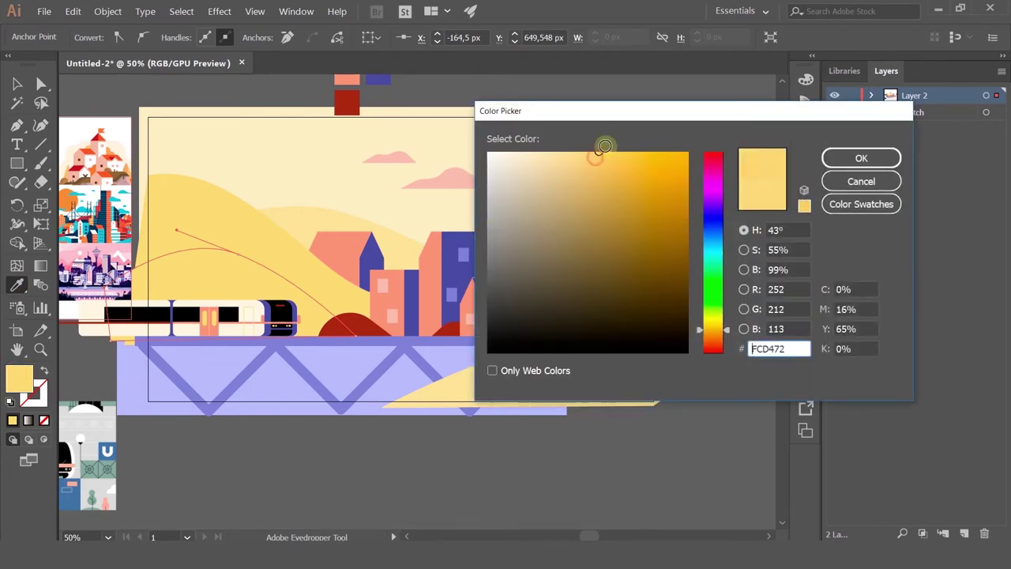
{"action": "left_click", "coordinate": [861, 158]}
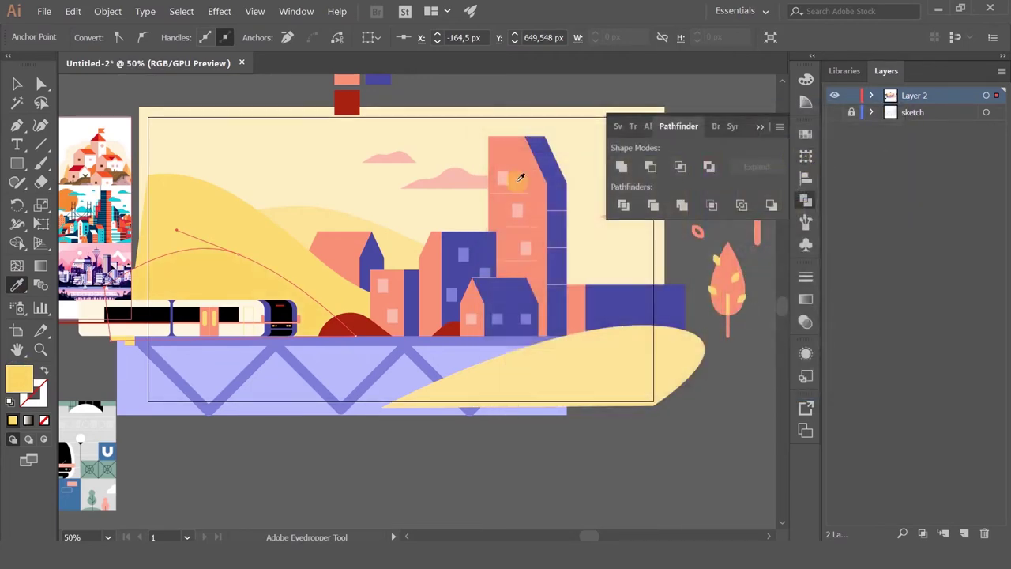
{"action": "double_click", "coordinate": [30, 387]}
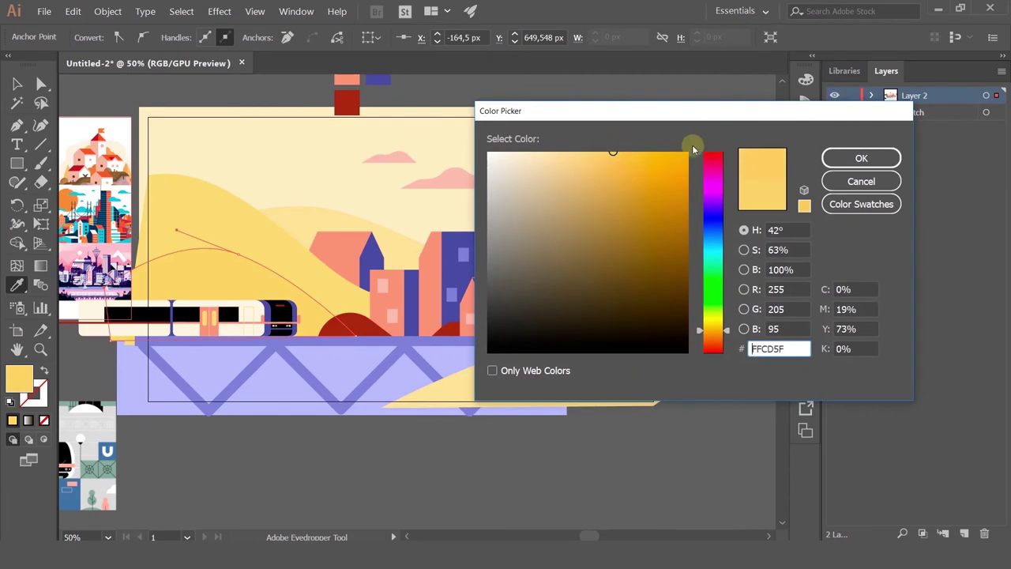
{"action": "left_click", "coordinate": [861, 158]}
Lower the curve of the new hill by moving its crest anchor point down and slightly right, and deselect it
{"action": "left_click", "coordinate": [40, 84]}
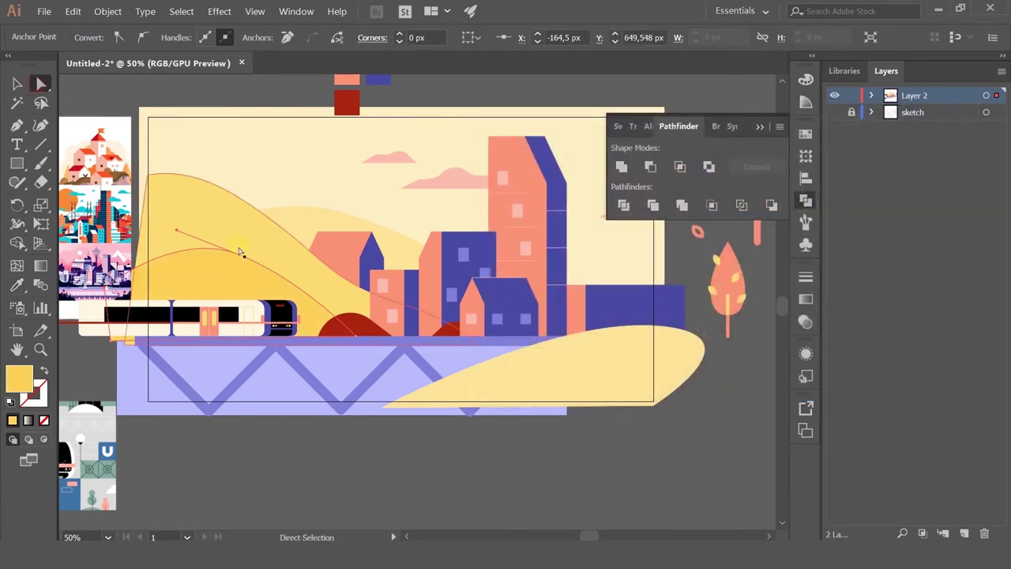
{"action": "left_click_drag", "start_coordinate": [241, 258], "coordinate": [255, 275]}
{"action": "left_click", "coordinate": [379, 403]}
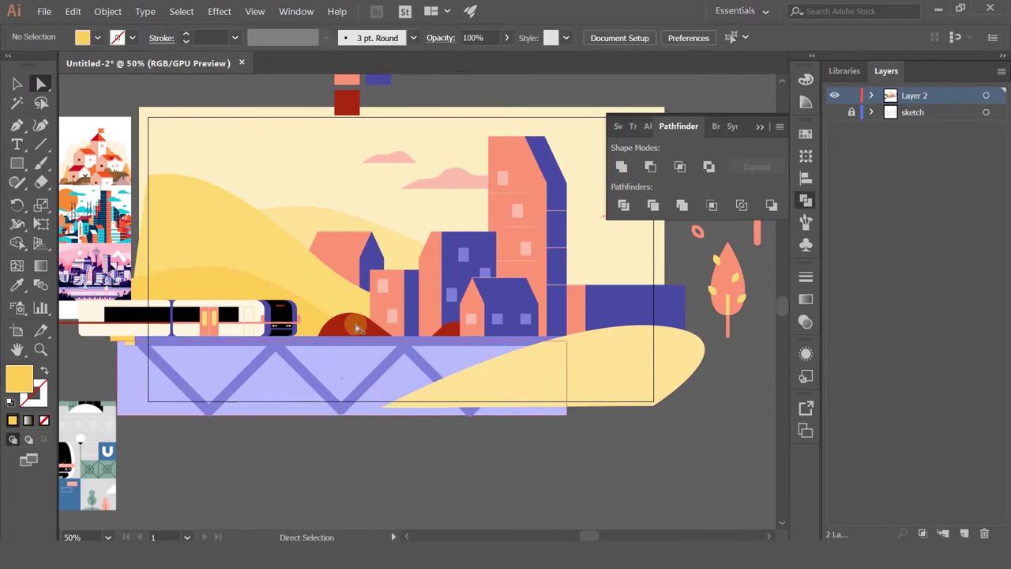
Try the train window's black as the fill for the blue faces of the middle buildings and the small house, and undo it
{"action": "scroll", "coordinate": [569, 413], "scroll_direction": "down", "scroll_amount": 3}
{"action": "scroll", "coordinate": [376, 328], "scroll_direction": "up", "scroll_amount": 3}
{"action": "scroll", "coordinate": [376, 328], "scroll_direction": "down", "scroll_amount": 1}
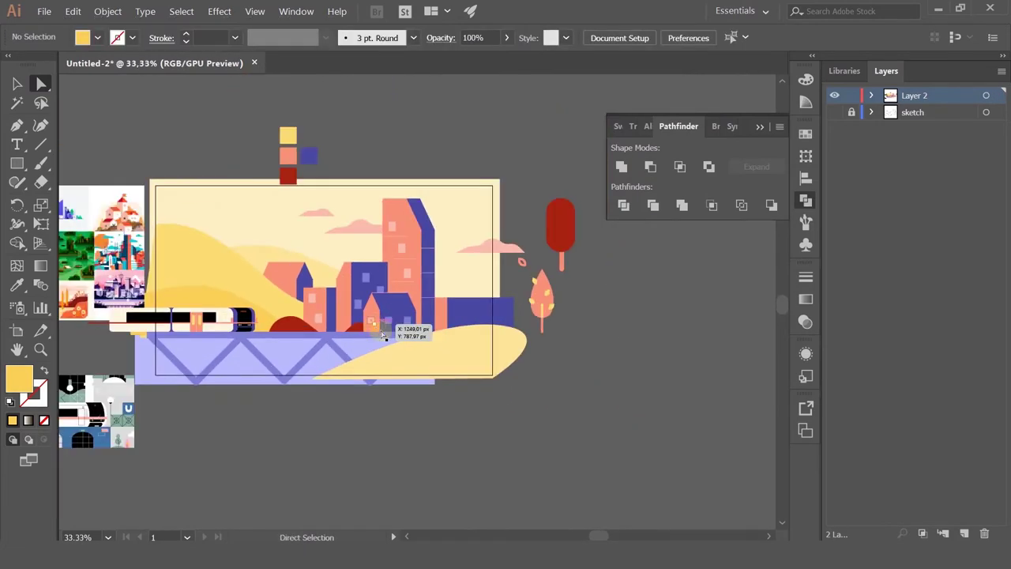
{"action": "left_click_drag", "start_coordinate": [394, 324], "coordinate": [441, 283]}
{"action": "scroll", "coordinate": [458, 316], "scroll_direction": "up", "scroll_amount": 1}
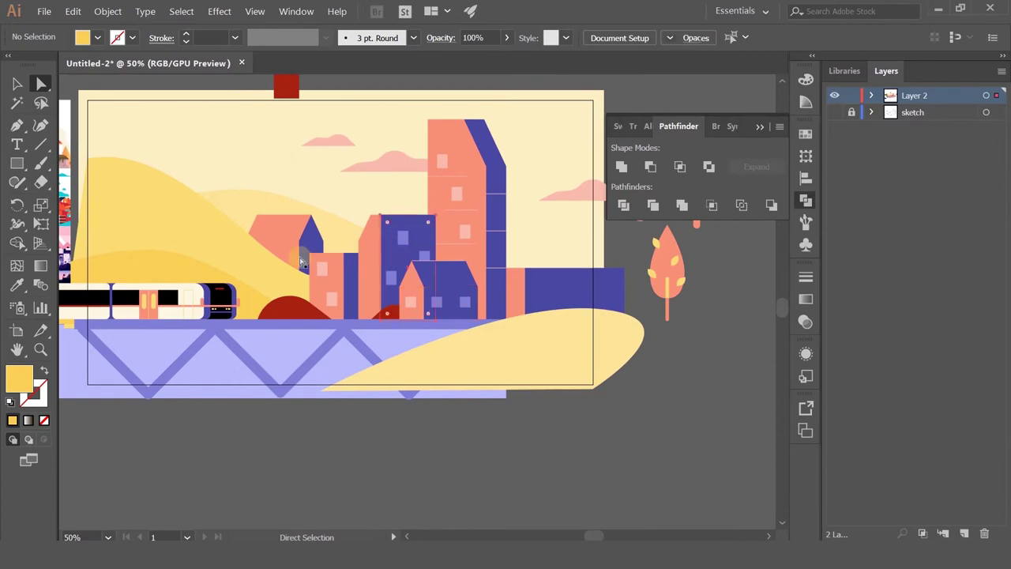
{"action": "left_click", "coordinate": [17, 84]}
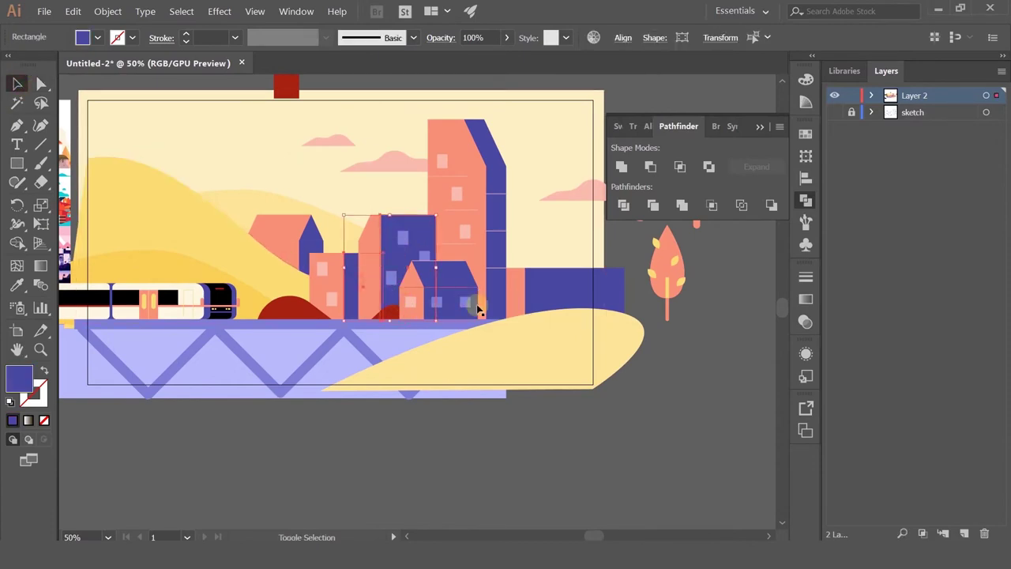
{"action": "left_click", "coordinate": [449, 266], "text": "shift"}
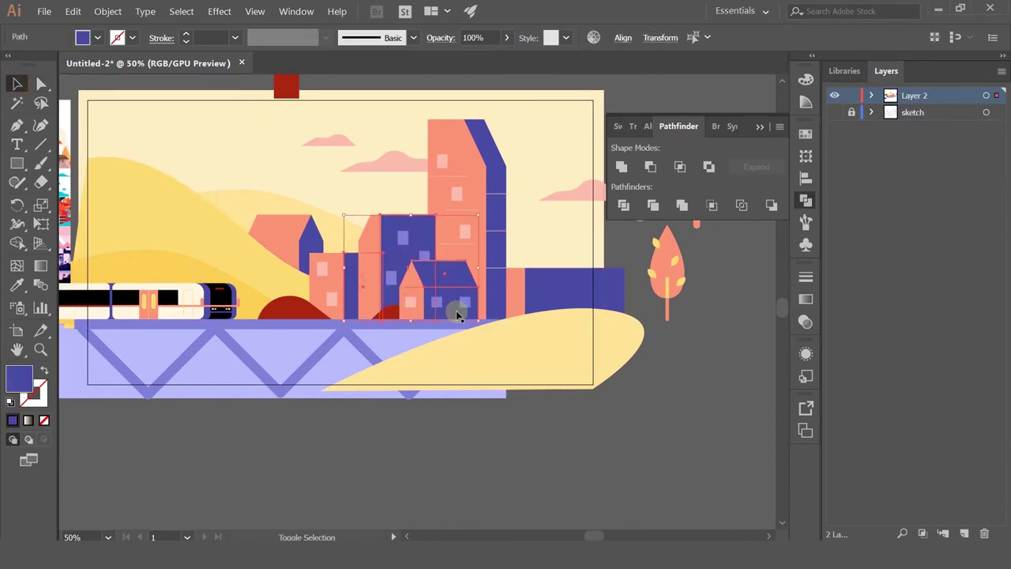
{"action": "left_click", "coordinate": [18, 283]}
{"action": "left_click", "coordinate": [68, 296]}
{"action": "scroll", "coordinate": [69, 291], "scroll_direction": "down", "scroll_amount": 1}
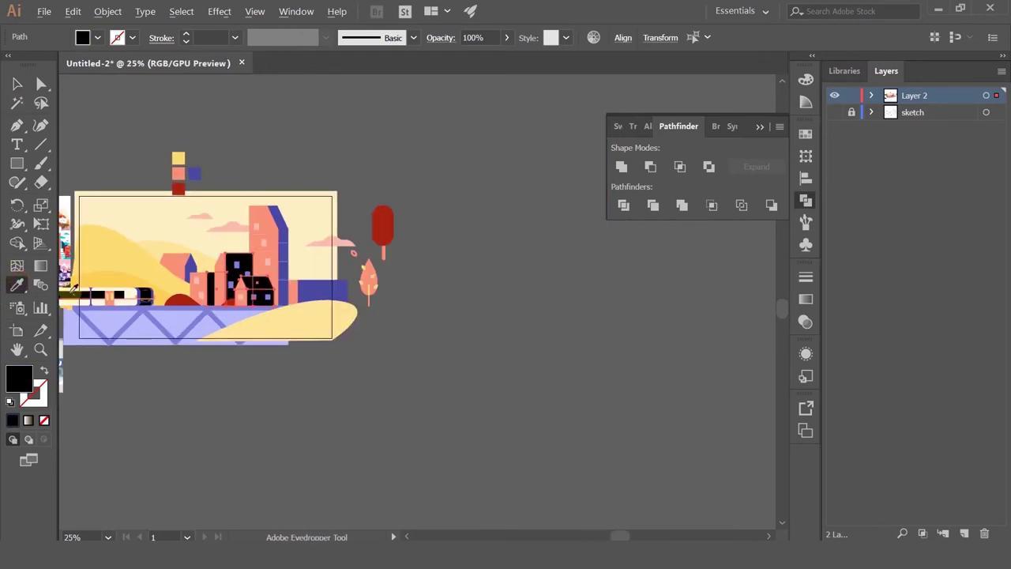
{"action": "left_click_drag", "start_coordinate": [122, 271], "coordinate": [261, 279]}
{"action": "key", "text": "ctrl+z"}
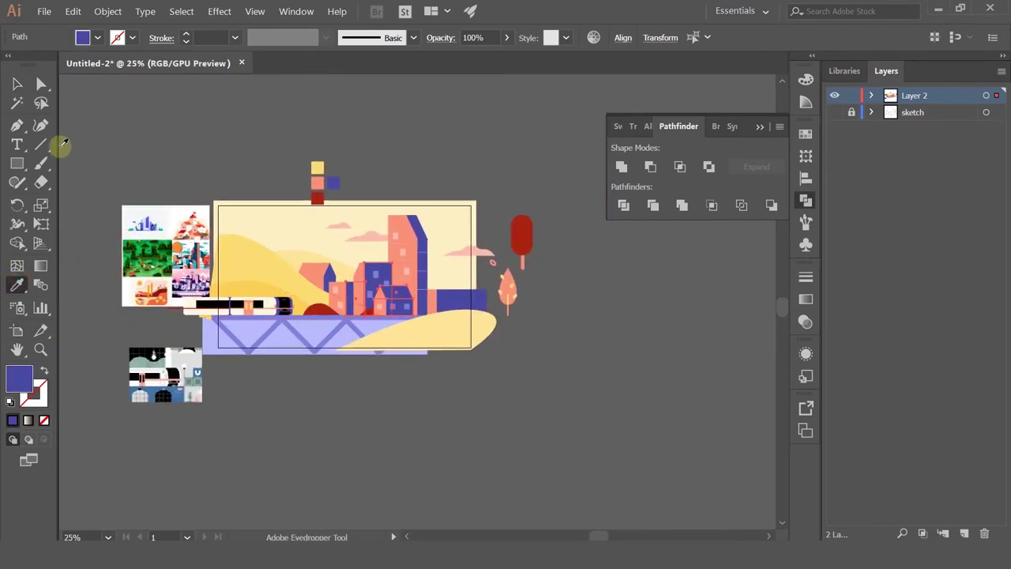
Fill the tall tower's blue side face with the black sampled from the train window and deselect it
{"action": "left_click", "coordinate": [15, 86]}
{"action": "left_click", "coordinate": [285, 133]}
{"action": "scroll", "coordinate": [448, 221], "scroll_direction": "up", "scroll_amount": 2}
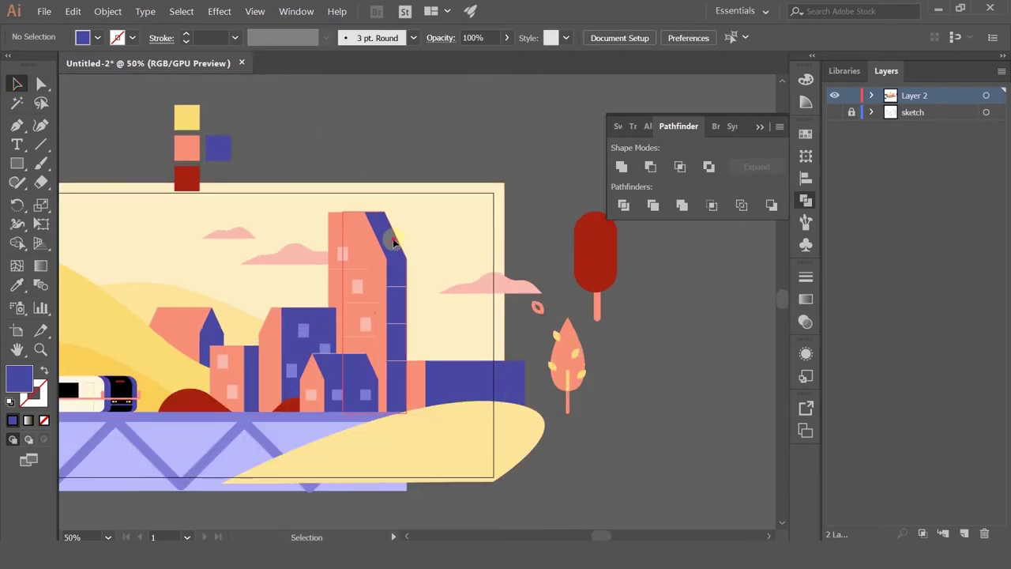
{"action": "left_click", "coordinate": [393, 240]}
{"action": "left_click", "coordinate": [67, 390]}
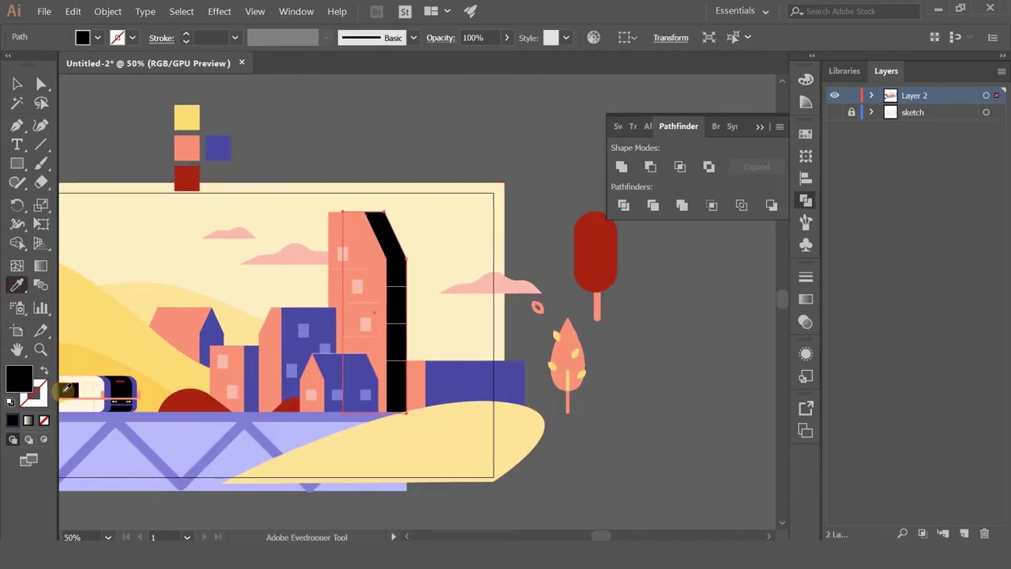
{"action": "left_click_drag", "start_coordinate": [335, 286], "coordinate": [443, 276]}
{"action": "left_click", "coordinate": [17, 83]}
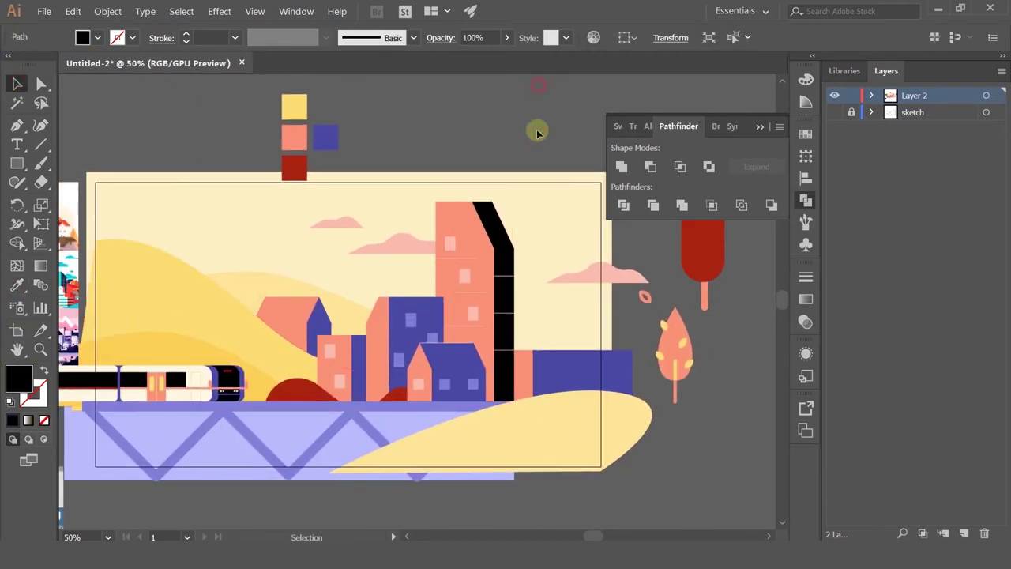
{"action": "left_click", "coordinate": [537, 129]}
Fill the small house's blue roof and side wall with the black sampled from the train windows and deselect them
{"action": "left_click", "coordinate": [447, 363]}
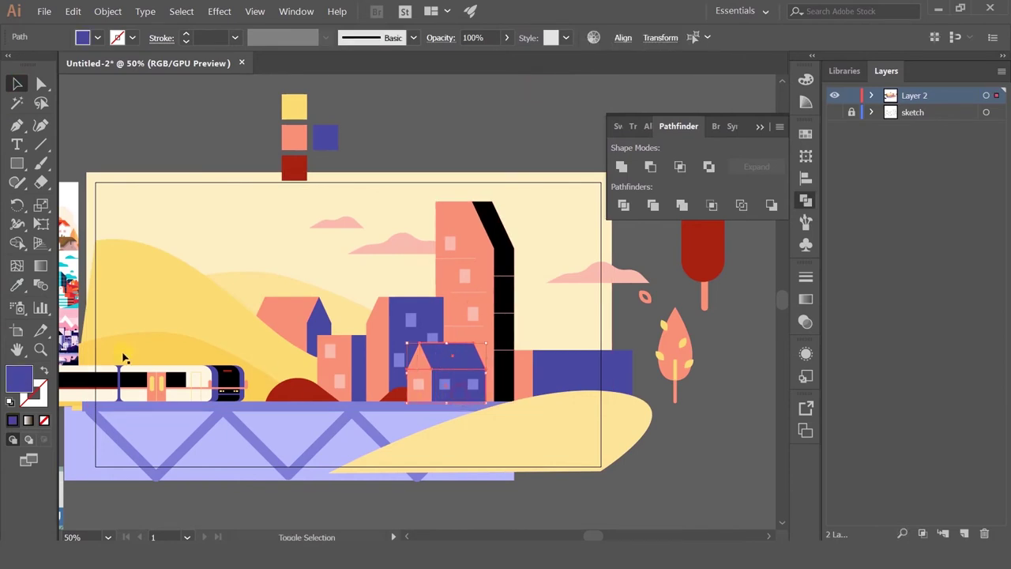
{"action": "left_click", "coordinate": [89, 381]}
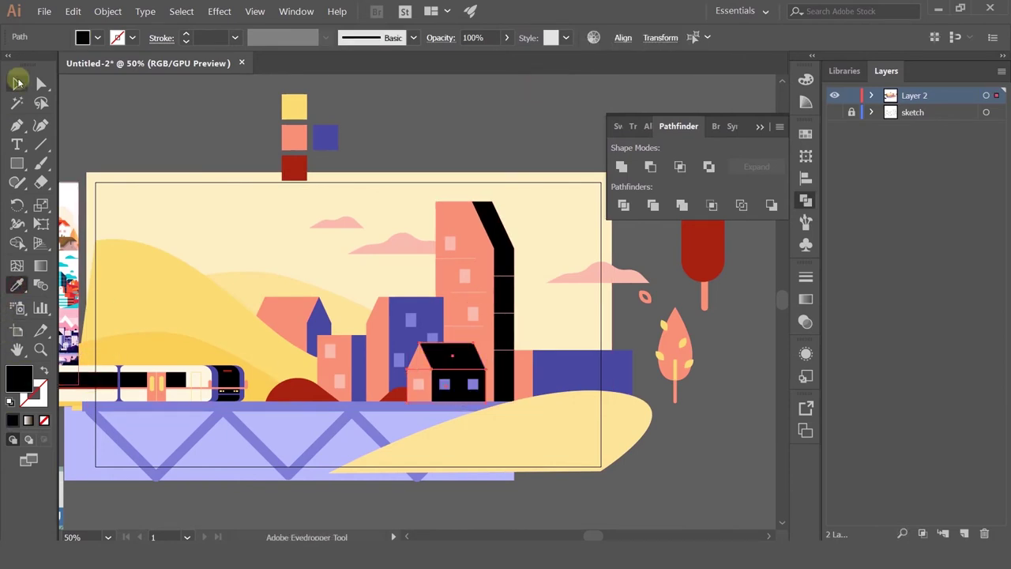
{"action": "left_click", "coordinate": [13, 80]}
{"action": "left_click", "coordinate": [156, 118]}
Try duplicating the uppermost facade line on the tall tower just below itself, and undo the copy
{"action": "scroll", "coordinate": [196, 137], "scroll_direction": "down", "scroll_amount": 3}
{"action": "left_click_drag", "start_coordinate": [370, 235], "coordinate": [524, 326]}
{"action": "scroll", "coordinate": [480, 319], "scroll_direction": "up", "scroll_amount": 2}
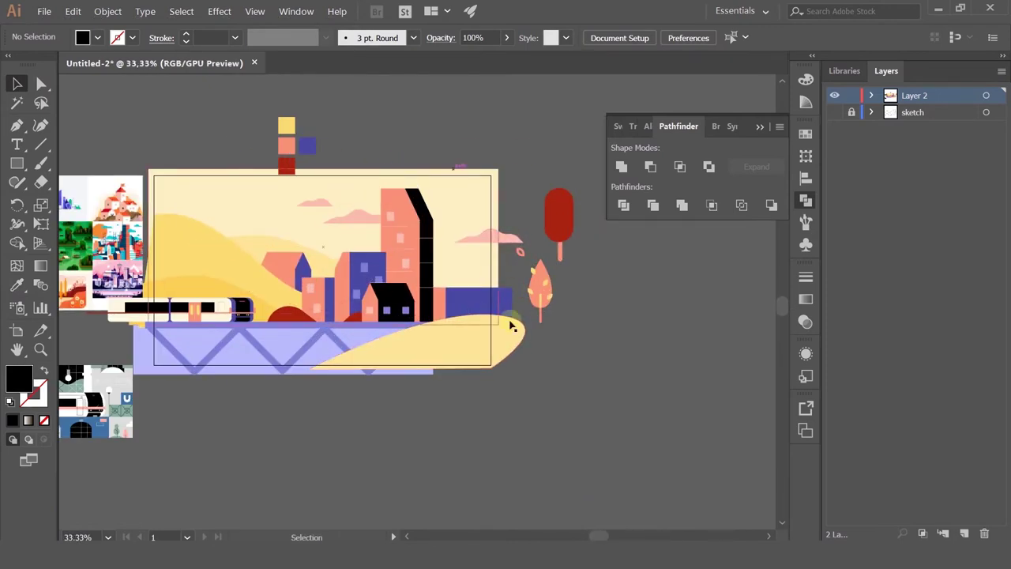
{"action": "left_click_drag", "start_coordinate": [449, 154], "coordinate": [525, 155]}
{"action": "scroll", "coordinate": [531, 266], "scroll_direction": "up", "scroll_amount": 3}
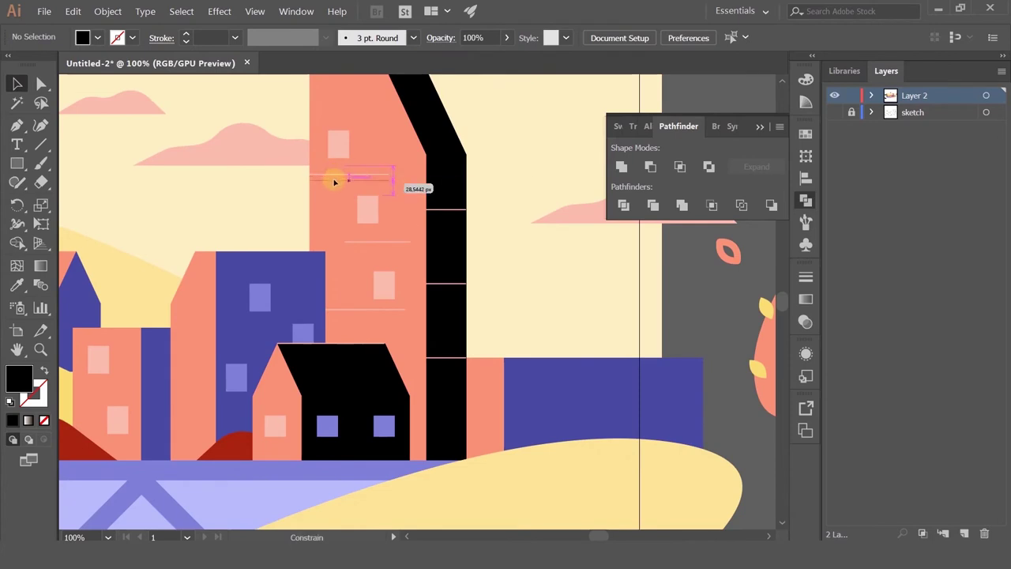
{"action": "left_click_drag", "start_coordinate": [334, 180], "coordinate": [333, 181]}
{"action": "left_click", "coordinate": [560, 140]}
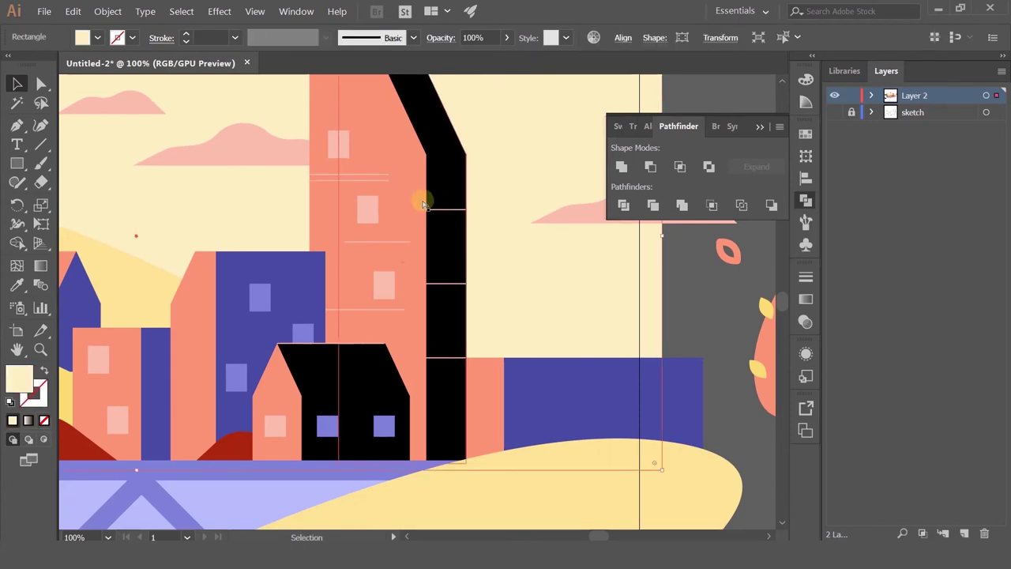
{"action": "key", "text": "ctrl+z"}
Draw a narrow chimney on the roof of the blue middle building, fill it with that building's blue, and trim its width and height
{"action": "scroll", "coordinate": [413, 200], "scroll_direction": "down", "scroll_amount": 1}
{"action": "scroll", "coordinate": [413, 198], "scroll_direction": "down", "scroll_amount": 1}
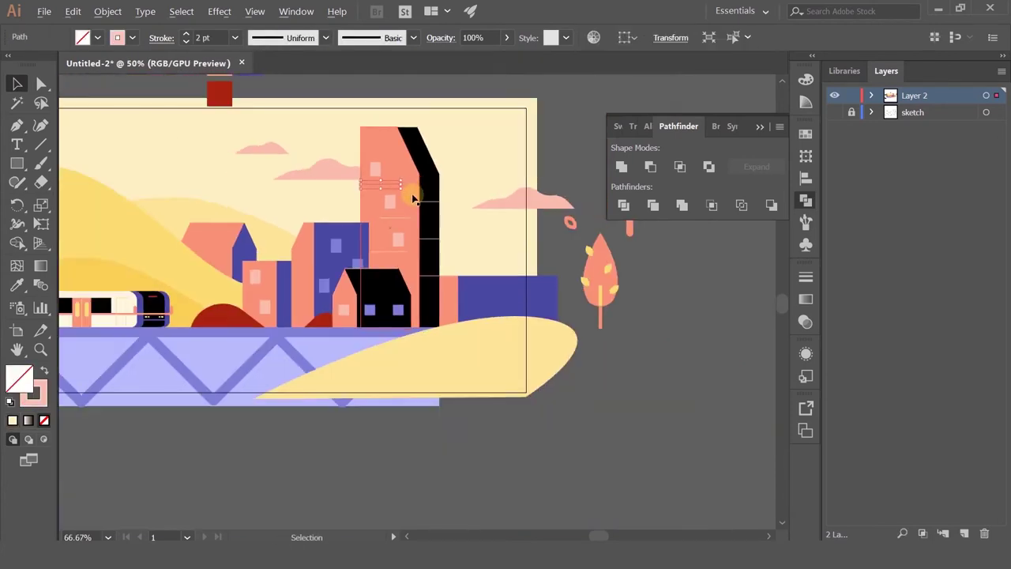
{"action": "scroll", "coordinate": [414, 197], "scroll_direction": "up", "scroll_amount": 2}
{"action": "left_click_drag", "start_coordinate": [392, 210], "coordinate": [441, 226]}
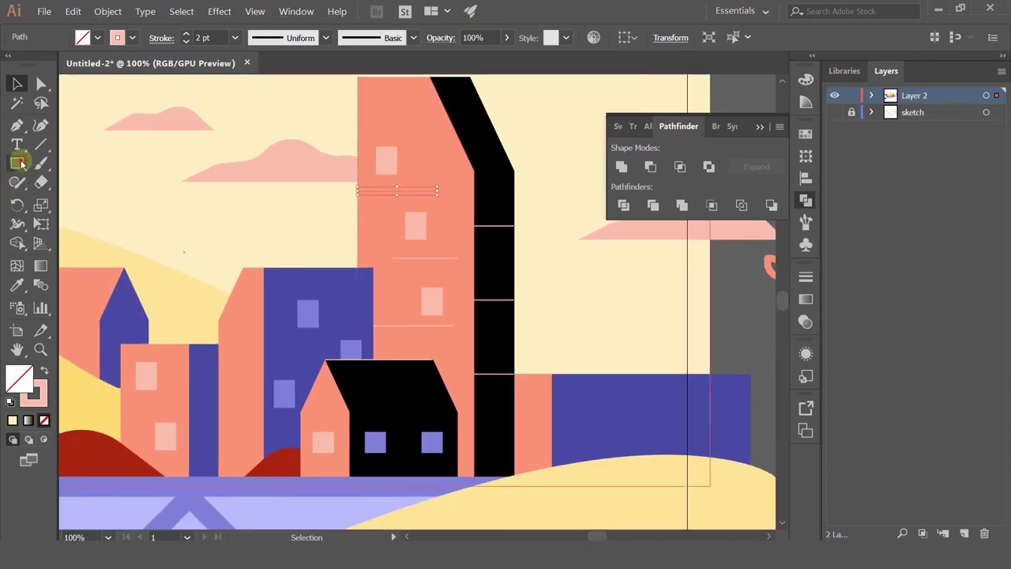
{"action": "left_click", "coordinate": [19, 163]}
{"action": "left_click_drag", "start_coordinate": [335, 268], "coordinate": [346, 276]}
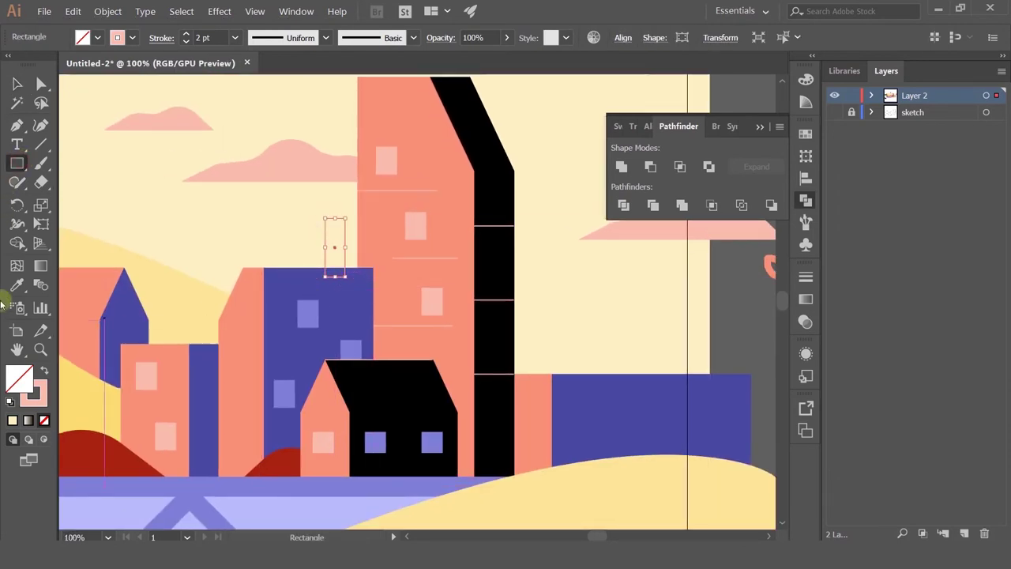
{"action": "left_click", "coordinate": [18, 286]}
{"action": "left_click", "coordinate": [280, 284]}
{"action": "left_click", "coordinate": [17, 84]}
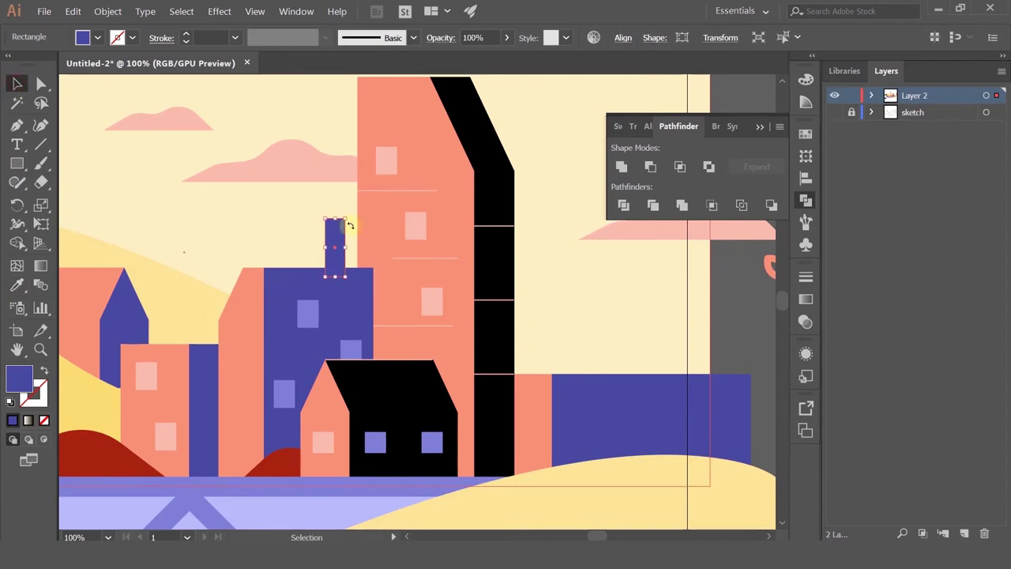
{"action": "scroll", "coordinate": [350, 228], "scroll_direction": "up", "scroll_amount": 1}
{"action": "left_click_drag", "start_coordinate": [303, 259], "coordinate": [316, 259]}
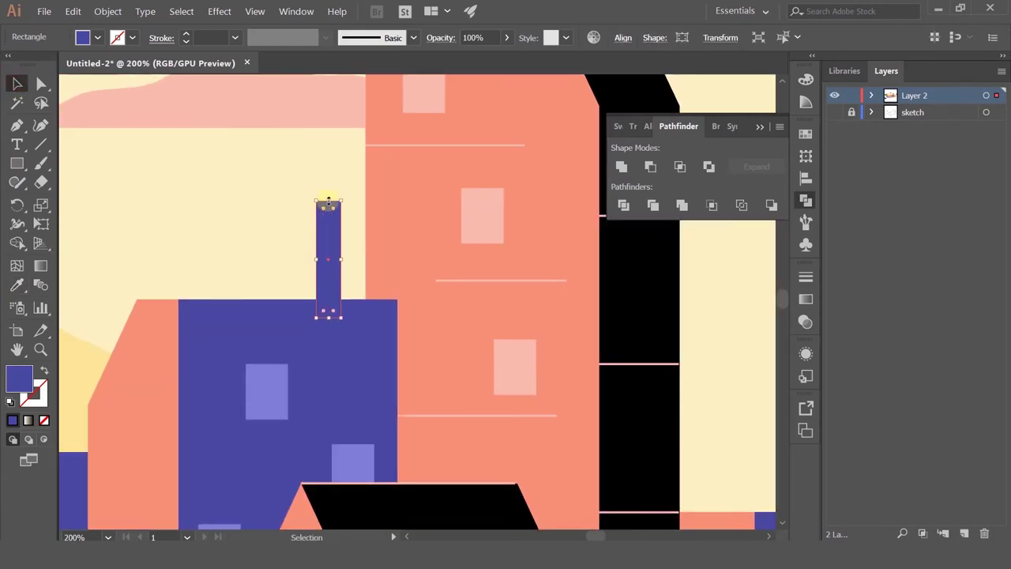
{"action": "left_click_drag", "start_coordinate": [328, 201], "coordinate": [329, 222]}
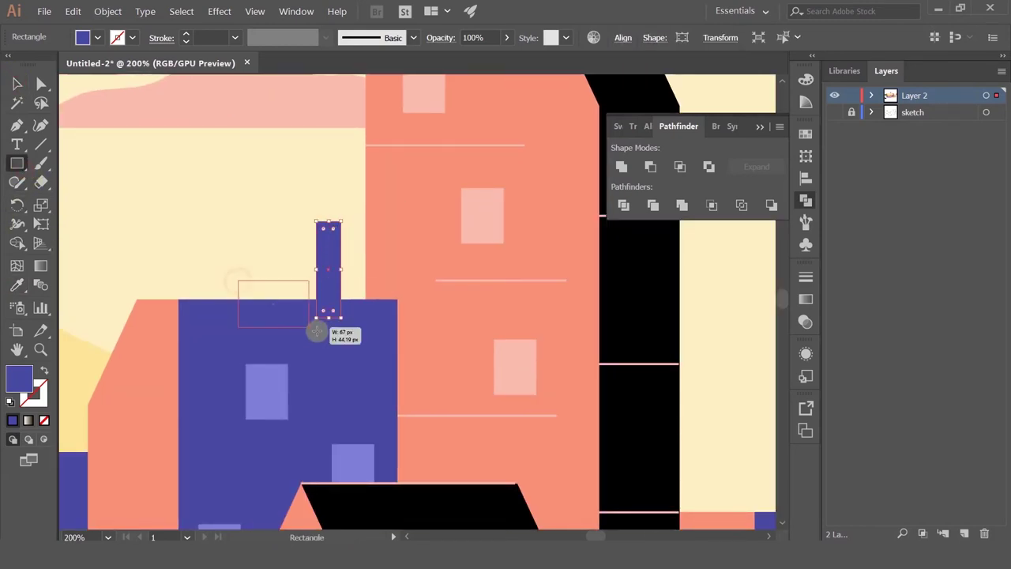
Draw a low blue roof block about 67 px wide beside the chimney, lower its upper edge slightly and deselect it
{"action": "mouse_move", "coordinate": [316, 332]}
{"action": "left_mouse_down"}
{"action": "mouse_move", "coordinate": [276, 319]}
{"action": "mouse_move", "coordinate": [306, 320]}
{"action": "left_mouse_up"}
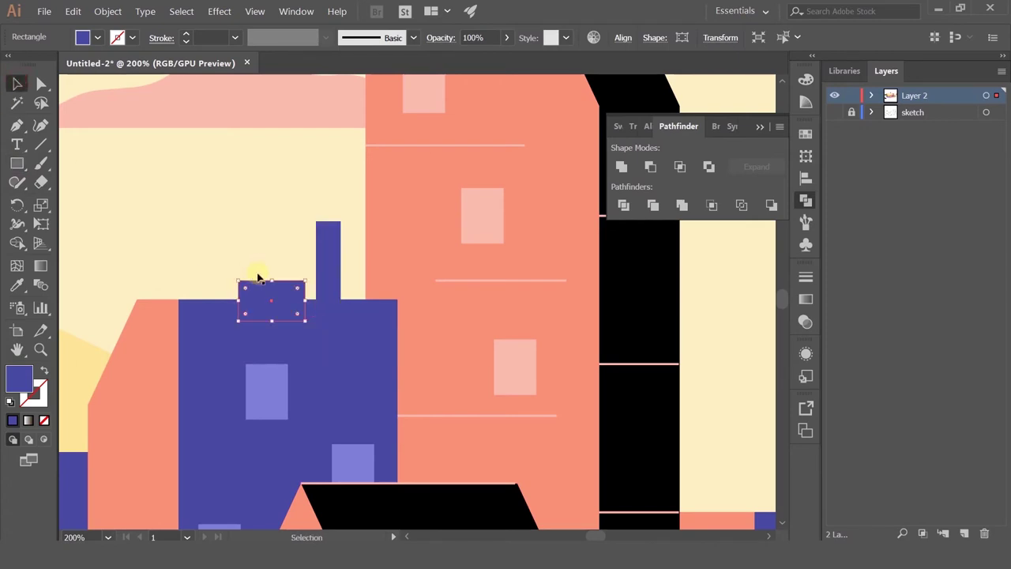
{"action": "left_click_drag", "start_coordinate": [272, 281], "coordinate": [271, 286]}
{"action": "scroll", "coordinate": [272, 286], "scroll_direction": "down", "scroll_amount": 4}
{"action": "left_click", "coordinate": [627, 330]}
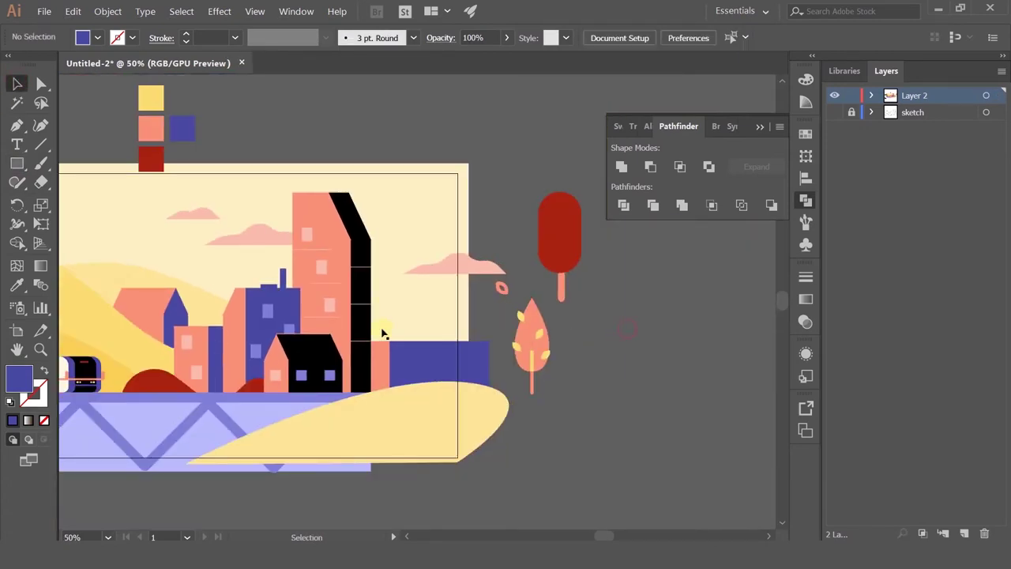
Draw a narrow coral chimney on the low building beside the tall tower, partly hidden behind the tower's black side
{"action": "left_click_drag", "start_coordinate": [379, 320], "coordinate": [493, 278]}
{"action": "key", "text": "ctrl+plus"}
{"action": "key", "text": "ctrl+plus"}
{"action": "key", "text": "ctrl+plus"}
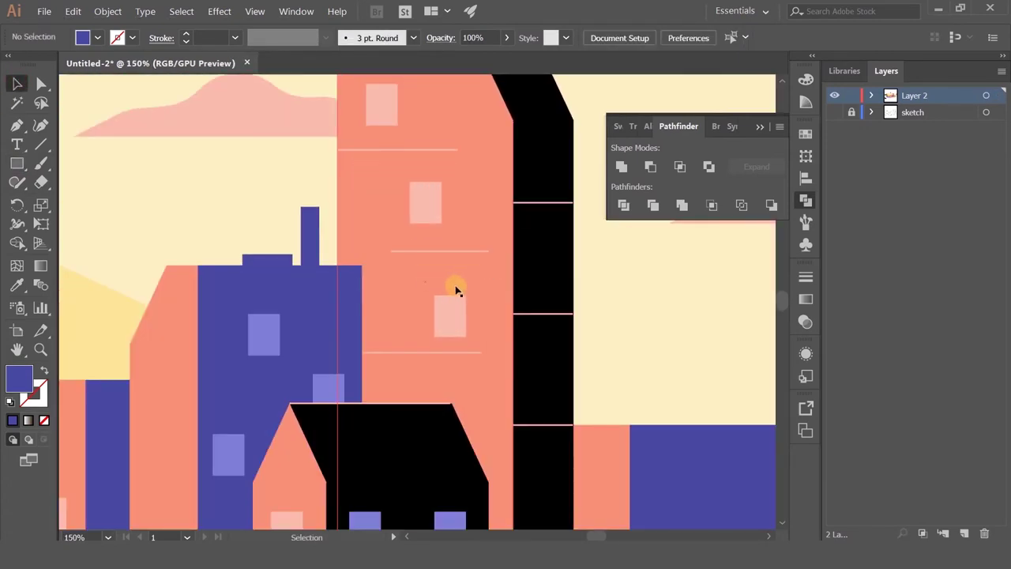
{"action": "scroll", "coordinate": [422, 289], "scroll_direction": "down", "scroll_amount": 2}
{"action": "scroll", "coordinate": [585, 343], "scroll_direction": "up", "scroll_amount": 2}
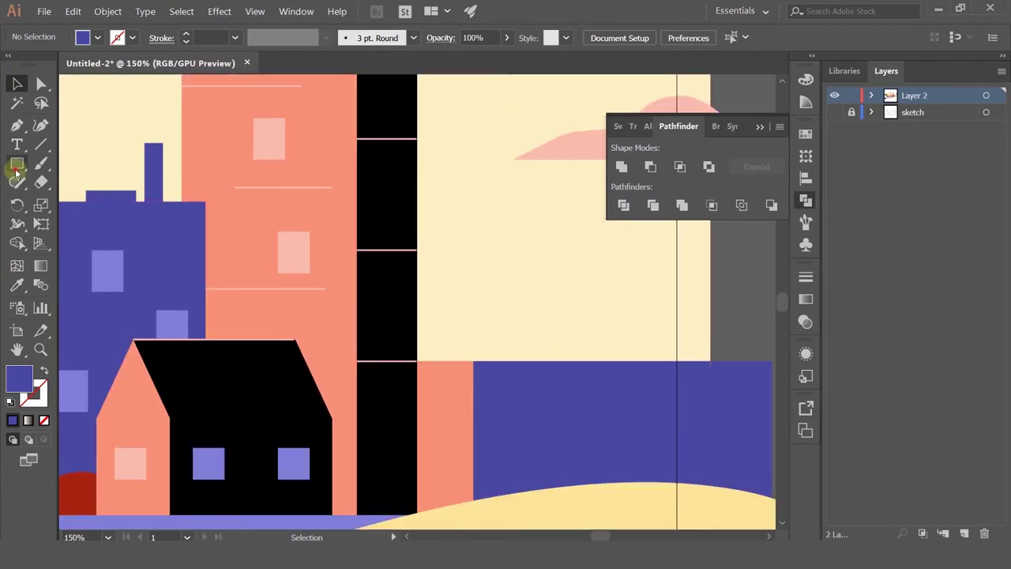
{"action": "left_click", "coordinate": [17, 166]}
{"action": "left_click_drag", "start_coordinate": [430, 366], "coordinate": [439, 381]}
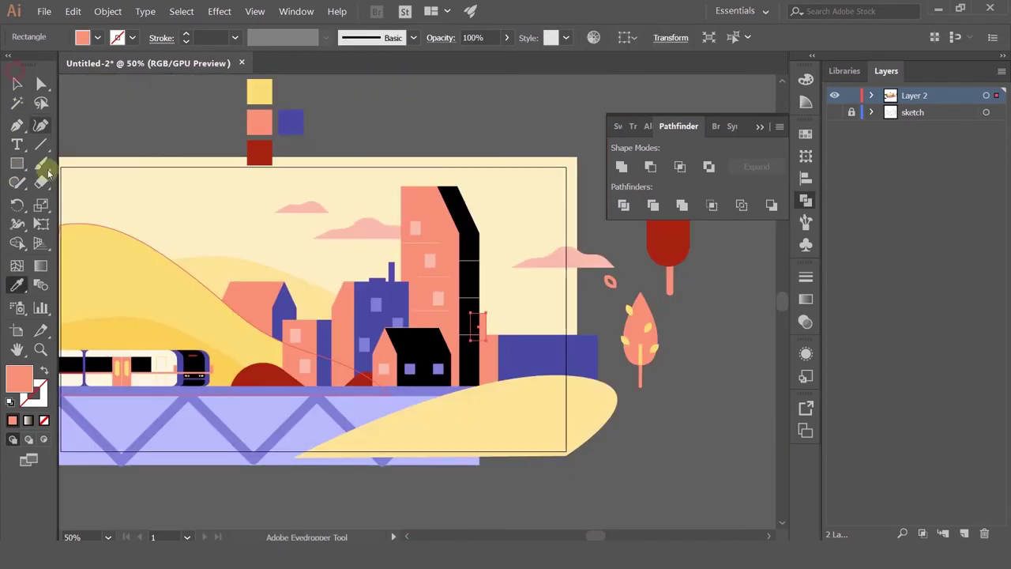
Draw a narrow coral chimney on the roof of the small flat-roofed building behind the red bushes
{"action": "left_click", "coordinate": [18, 166]}
{"action": "scroll", "coordinate": [311, 293], "scroll_direction": "up", "scroll_amount": 2}
{"action": "scroll", "coordinate": [556, 377], "scroll_direction": "down", "scroll_amount": 1}
{"action": "scroll", "coordinate": [395, 363], "scroll_direction": "up", "scroll_amount": 3}
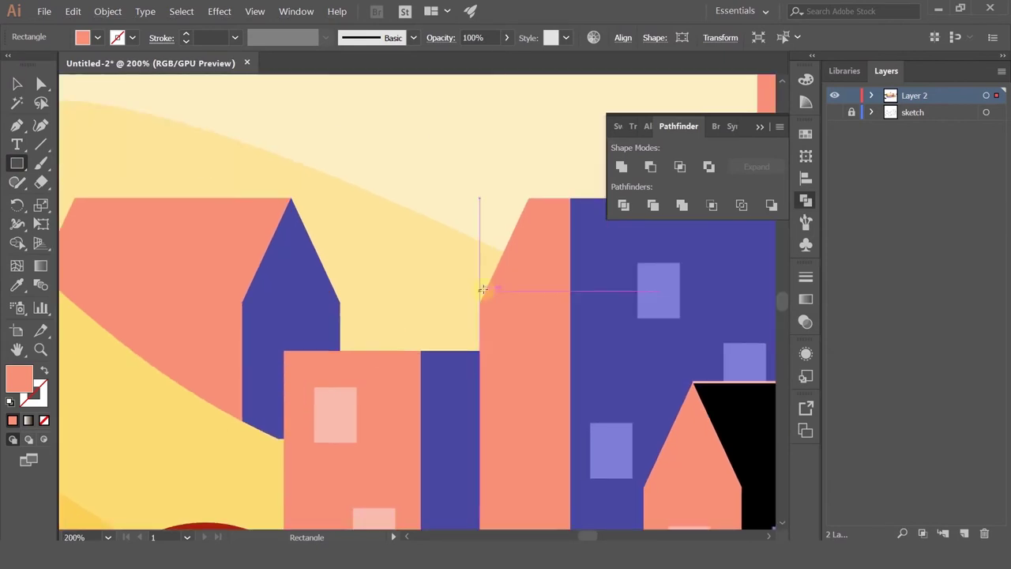
{"action": "scroll", "coordinate": [454, 295], "scroll_direction": "down", "scroll_amount": 1}
{"action": "left_click_drag", "start_coordinate": [549, 209], "coordinate": [471, 231]}
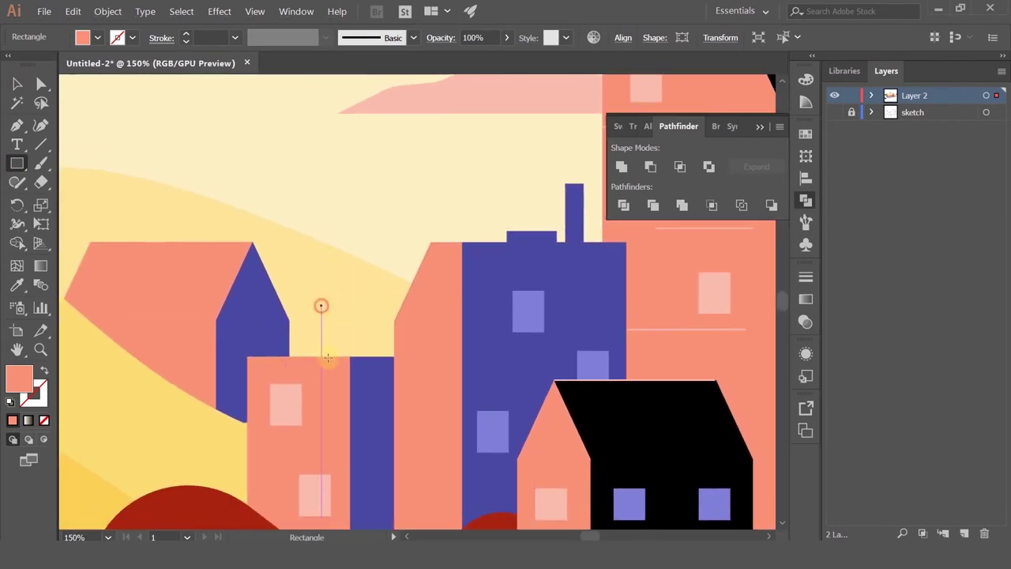
{"action": "left_click_drag", "start_coordinate": [320, 306], "coordinate": [342, 380]}
{"action": "scroll", "coordinate": [436, 277], "scroll_direction": "down", "scroll_amount": 3}
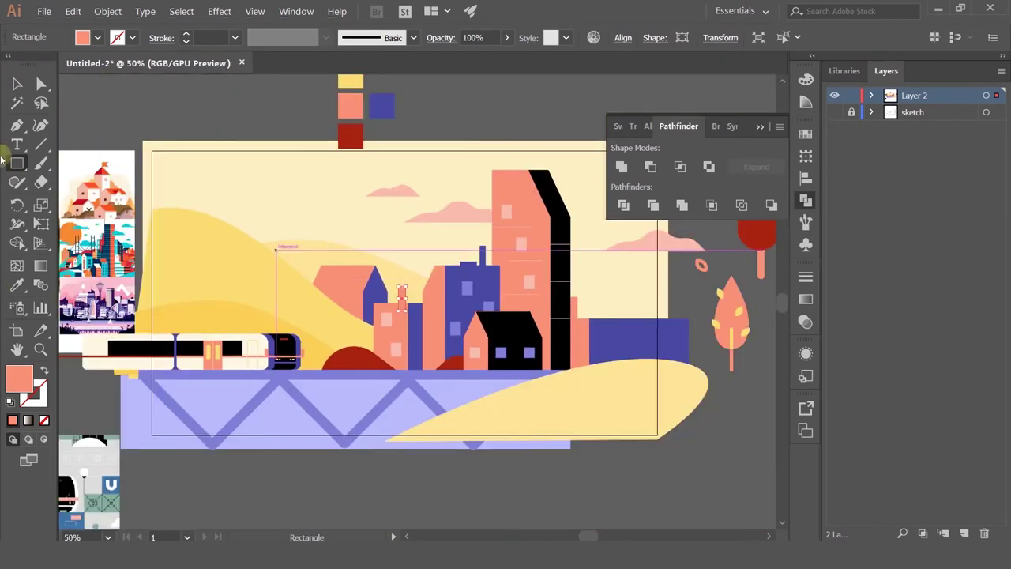
Draw a coral block on the tall tower's roof, reduce its height and copy it towards the black side face
{"action": "scroll", "coordinate": [497, 173], "scroll_direction": "up", "scroll_amount": 2}
{"action": "left_click_drag", "start_coordinate": [498, 153], "coordinate": [535, 180]}
{"action": "scroll", "coordinate": [552, 173], "scroll_direction": "up", "scroll_amount": 2}
{"action": "key", "text": "v"}
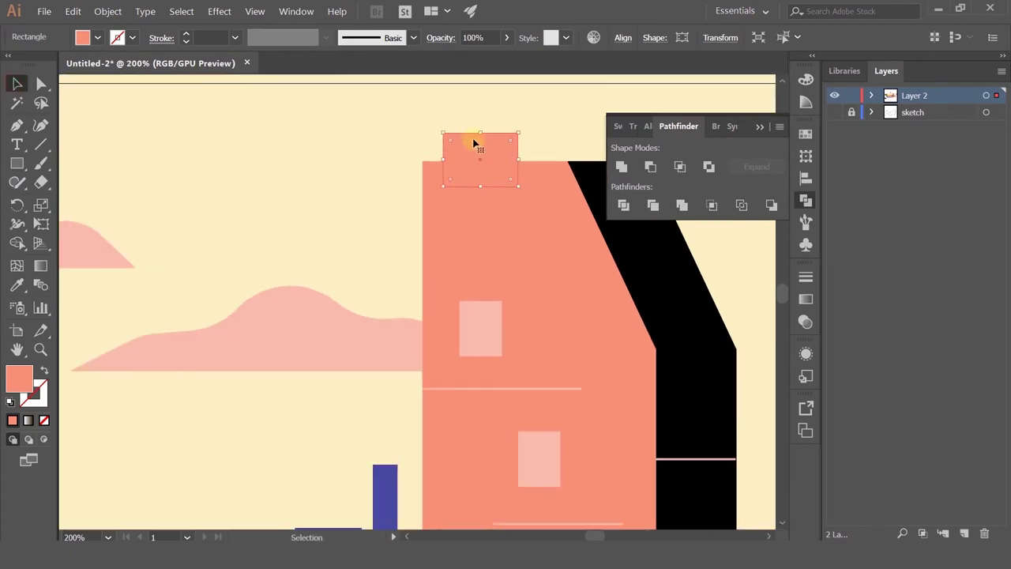
{"action": "left_click_drag", "start_coordinate": [480, 132], "coordinate": [499, 151]}
Fill the copied roof block with the tower's black, send it behind the tower and shift it closer to the coral block
{"action": "left_click", "coordinate": [17, 285]}
{"action": "left_click", "coordinate": [664, 271]}
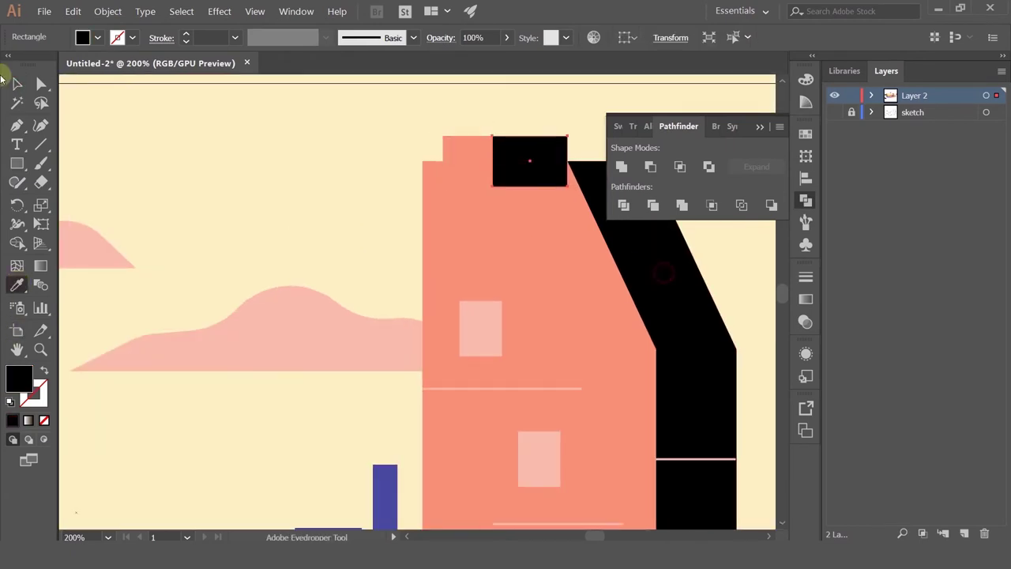
{"action": "left_click", "coordinate": [17, 83]}
{"action": "key", "text": "ctrl+shift+["}
{"action": "key", "text": "ctrl+]"}
{"action": "left_click", "coordinate": [563, 164]}
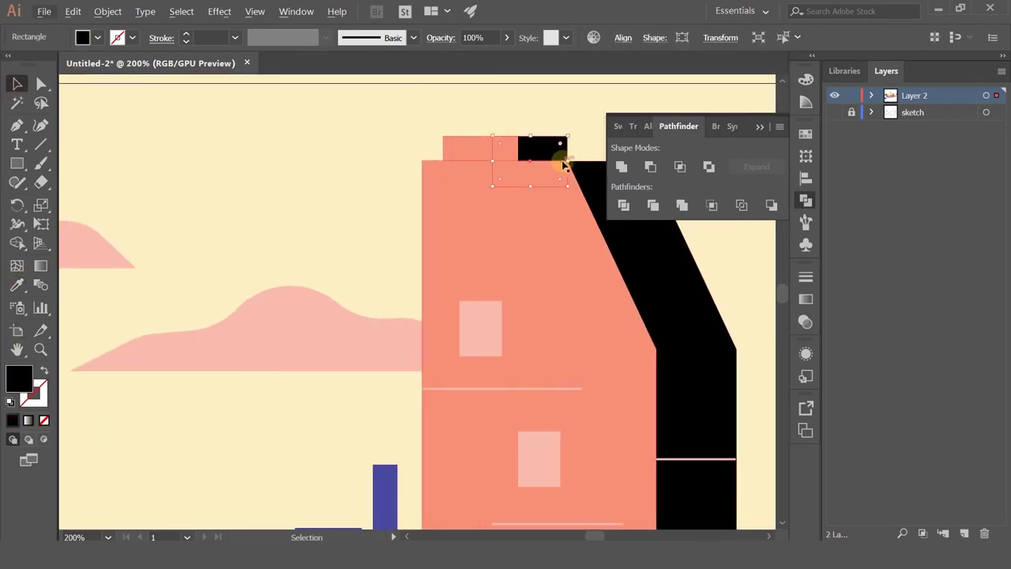
{"action": "left_click_drag", "start_coordinate": [545, 165], "coordinate": [543, 165]}
{"action": "scroll", "coordinate": [544, 162], "scroll_direction": "down", "scroll_amount": 2}
{"action": "left_click", "coordinate": [62, 93]}
{"action": "scroll", "coordinate": [449, 194], "scroll_direction": "down", "scroll_amount": 2}
{"action": "left_click_drag", "start_coordinate": [573, 118], "coordinate": [393, 113]}
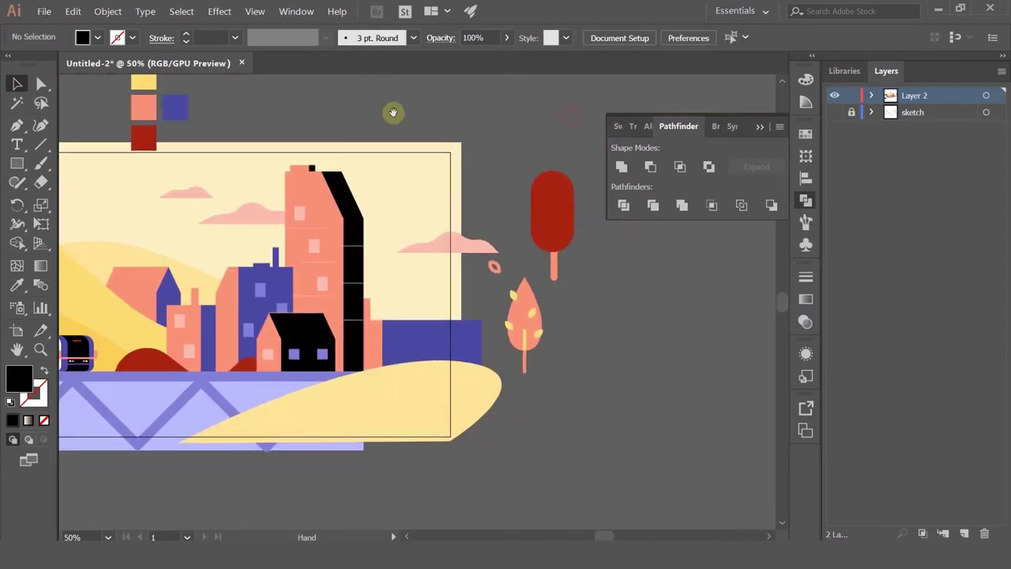
Draw a low roof block on the blue building beside the tall tower and fill it with the building's blue
{"action": "scroll", "coordinate": [369, 348], "scroll_direction": "up", "scroll_amount": 2}
{"action": "left_click_drag", "start_coordinate": [368, 279], "coordinate": [485, 299]}
{"action": "left_click", "coordinate": [16, 286]}
{"action": "left_click", "coordinate": [433, 316]}
{"action": "left_click", "coordinate": [16, 84]}
{"action": "left_click", "coordinate": [537, 308]}
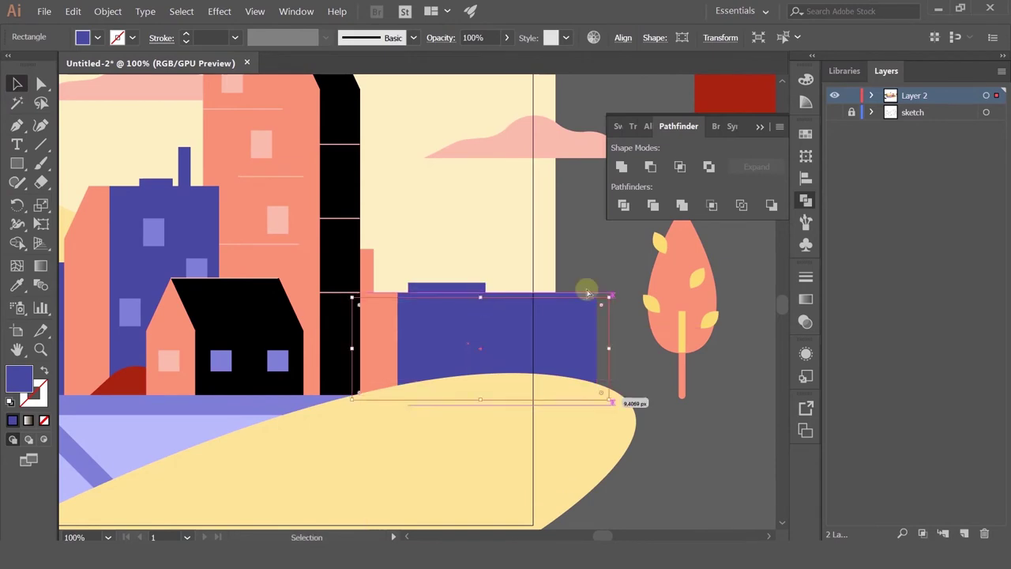
{"action": "left_click", "coordinate": [587, 286]}
Draw a tall narrow blue chimney rising from the new low roof block
{"action": "left_click", "coordinate": [16, 160]}
{"action": "mouse_move", "coordinate": [443, 241]}
{"action": "left_mouse_down"}
{"action": "mouse_move", "coordinate": [462, 292]}
{"action": "mouse_move", "coordinate": [446, 229]}
{"action": "mouse_move", "coordinate": [433, 227]}
{"action": "left_mouse_up"}
{"action": "key", "text": "v"}
{"action": "key", "text": "ctrl+equal"}
Copy the chimney to its right, then shorten and widen the copy into a second roof block and deselect it
{"action": "left_click_drag", "start_coordinate": [441, 247], "coordinate": [522, 281]}
{"action": "left_click_drag", "start_coordinate": [515, 242], "coordinate": [515, 273]}
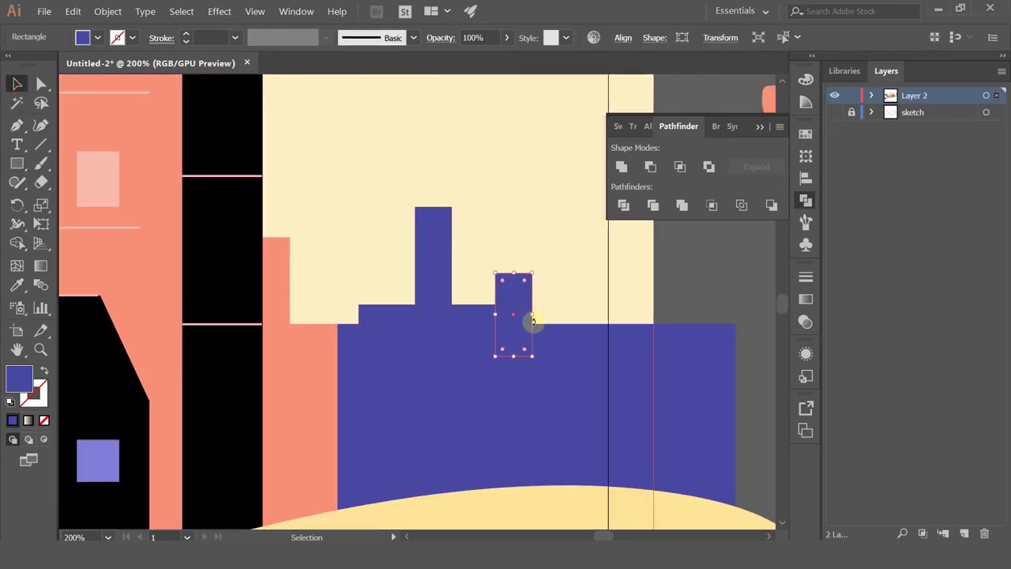
{"action": "left_click_drag", "start_coordinate": [532, 314], "coordinate": [516, 343]}
{"action": "left_click", "coordinate": [692, 316]}
{"action": "scroll", "coordinate": [695, 316], "scroll_direction": "down", "scroll_amount": 6}
{"action": "scroll", "coordinate": [665, 347], "scroll_direction": "up", "scroll_amount": 2}
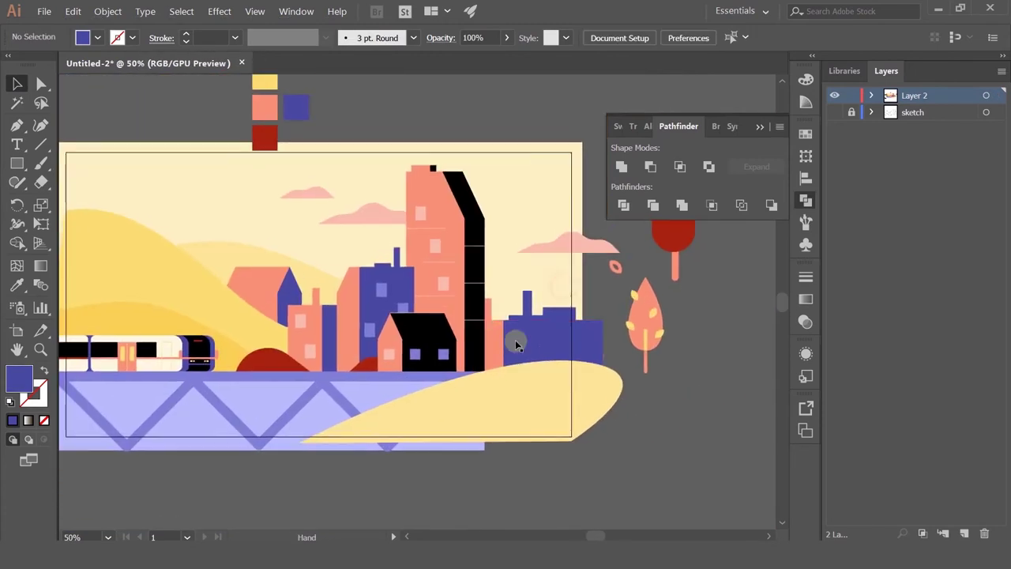
Try copying the small house's two violet windows onto the blue building beside the tower, and delete the copies
{"action": "scroll", "coordinate": [521, 344], "scroll_direction": "up", "scroll_amount": 2}
{"action": "left_click", "coordinate": [356, 371]}
{"action": "left_click", "coordinate": [301, 361], "text": "shift"}
{"action": "left_click_drag", "start_coordinate": [301, 361], "coordinate": [506, 320]}
{"action": "left_click", "coordinate": [685, 357]}
{"action": "left_click", "coordinate": [562, 320]}
{"action": "left_click", "coordinate": [509, 320], "text": "shift"}
{"action": "key", "text": "Delete"}
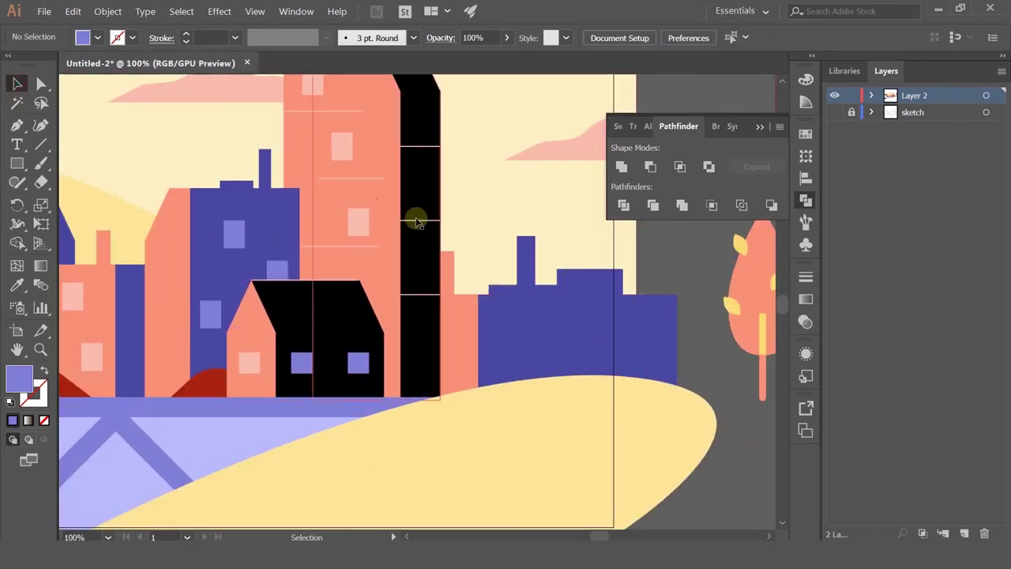
Draw a 2 pt pink horizontal line across the low building in the tower lines' style, and duplicate it just below
{"action": "left_click", "coordinate": [417, 220]}
{"action": "left_click", "coordinate": [18, 126]}
{"action": "left_click", "coordinate": [440, 321]}
{"action": "left_click", "coordinate": [688, 320]}
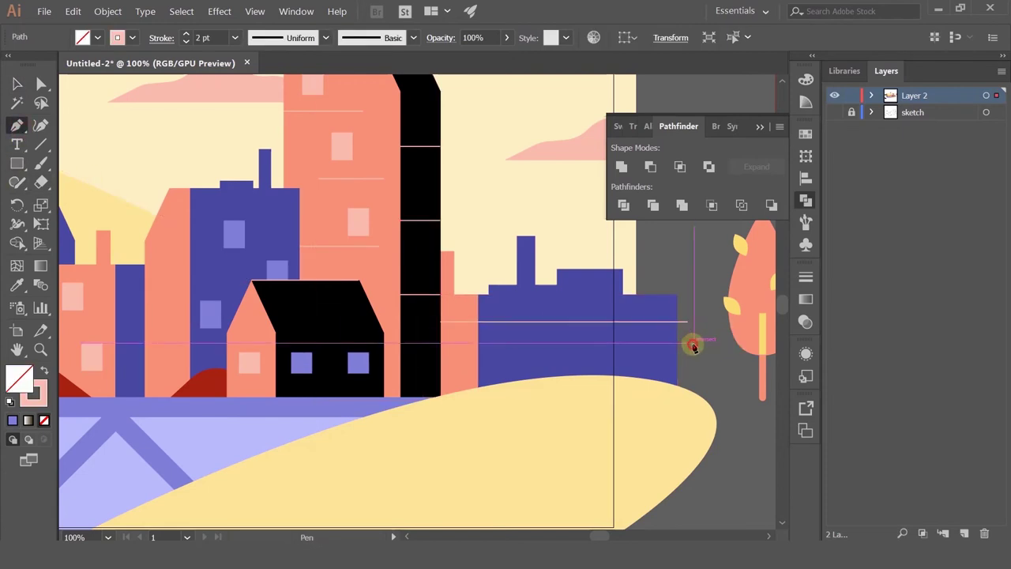
{"action": "left_click", "coordinate": [16, 86]}
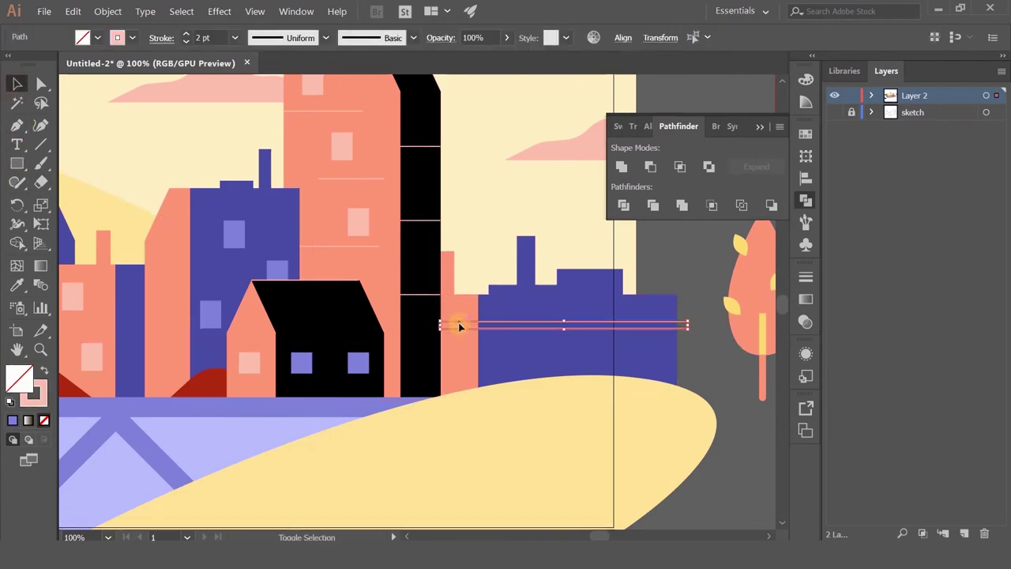
Copy the pair of pink lines further down the building and repeat the copy to make three evenly spaced pairs
{"action": "left_click_drag", "start_coordinate": [459, 325], "coordinate": [458, 350]}
{"action": "scroll", "coordinate": [458, 350], "scroll_direction": "down", "scroll_amount": 1}
{"action": "key", "text": "ctrl+d"}
{"action": "scroll", "coordinate": [458, 350], "scroll_direction": "up", "scroll_amount": 1}
{"action": "scroll", "coordinate": [524, 403], "scroll_direction": "down", "scroll_amount": 1}
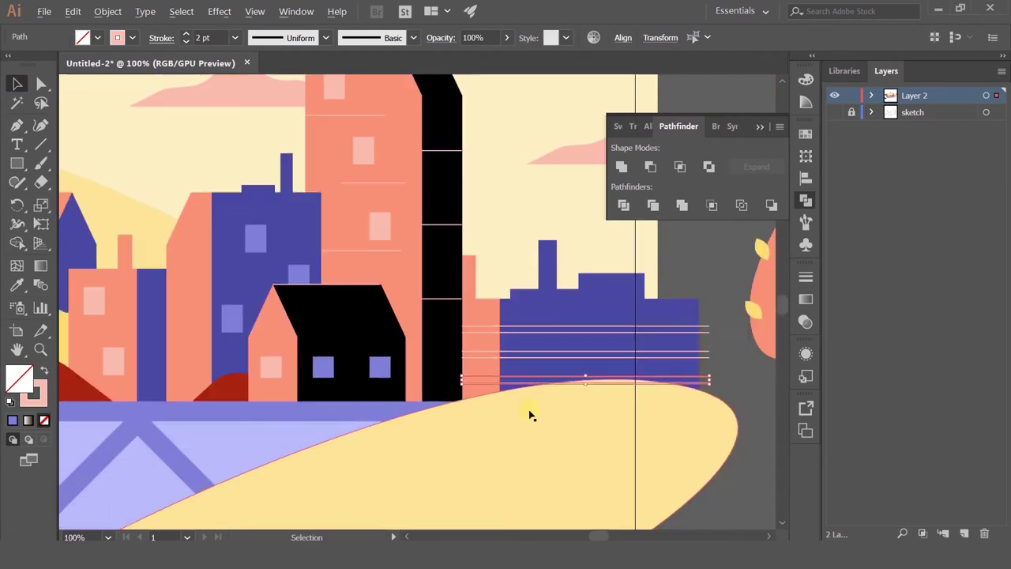
Bring the pale yellow foreground hill in front of the pink lines, enlarge it slightly towards its lower right corner and deselect it
{"action": "left_click", "coordinate": [532, 414]}
{"action": "scroll", "coordinate": [541, 408], "scroll_direction": "down", "scroll_amount": 3}
{"action": "left_click_drag", "start_coordinate": [608, 450], "coordinate": [622, 455]}
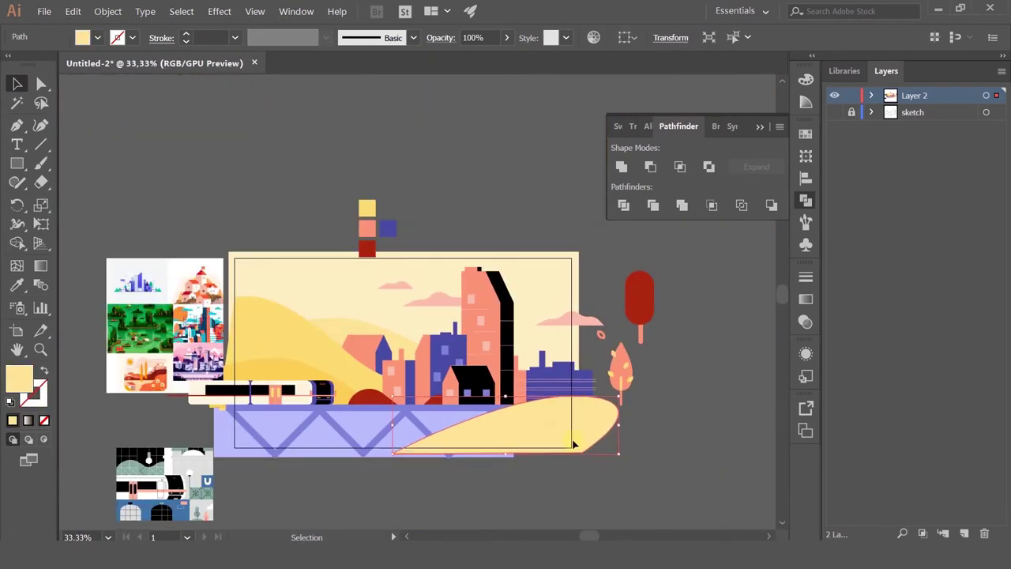
{"action": "left_click", "coordinate": [692, 467]}
Draw a long closed hill shape with the Pen tool, its crest curving across the lower part of the pale foreground hill
{"action": "left_click_drag", "start_coordinate": [555, 428], "coordinate": [670, 447]}
{"action": "scroll", "coordinate": [658, 447], "scroll_direction": "up", "scroll_amount": 2}
{"action": "left_click", "coordinate": [17, 163]}
{"action": "left_click", "coordinate": [17, 127]}
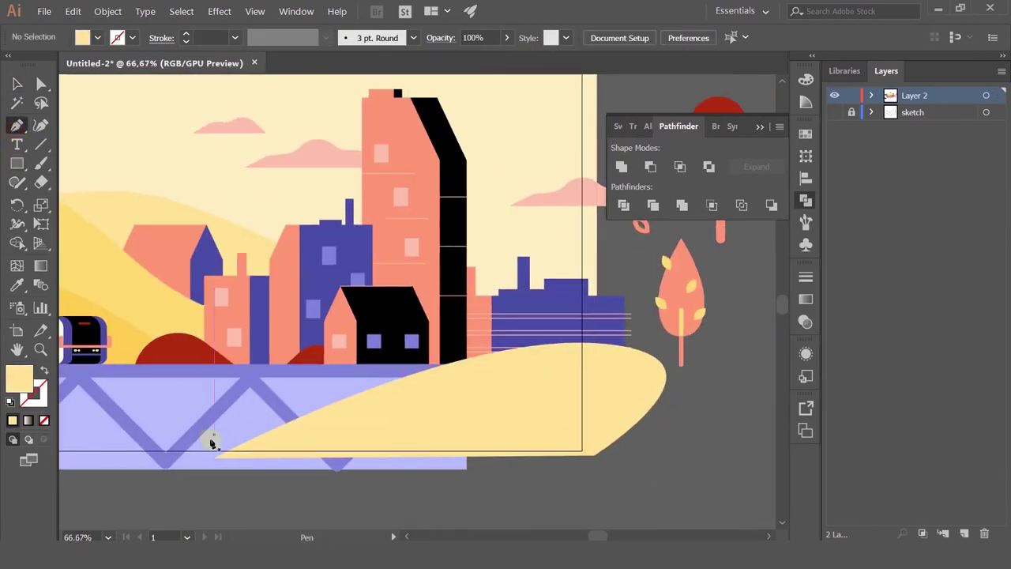
{"action": "left_click", "coordinate": [186, 452]}
{"action": "left_click_drag", "start_coordinate": [350, 401], "coordinate": [449, 399]}
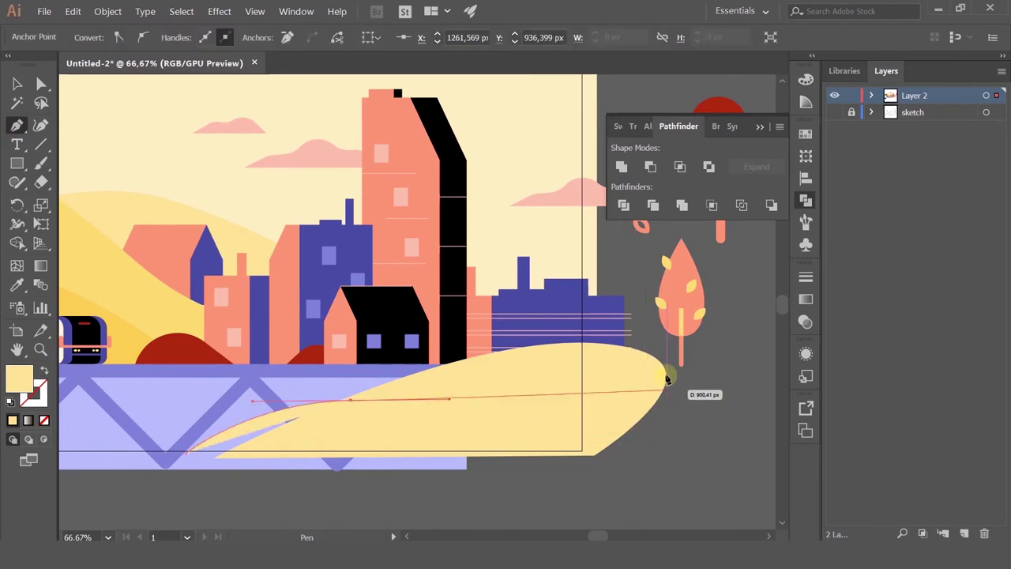
{"action": "left_click_drag", "start_coordinate": [686, 371], "coordinate": [754, 338]}
{"action": "left_click", "coordinate": [670, 504]}
{"action": "left_click", "coordinate": [232, 499]}
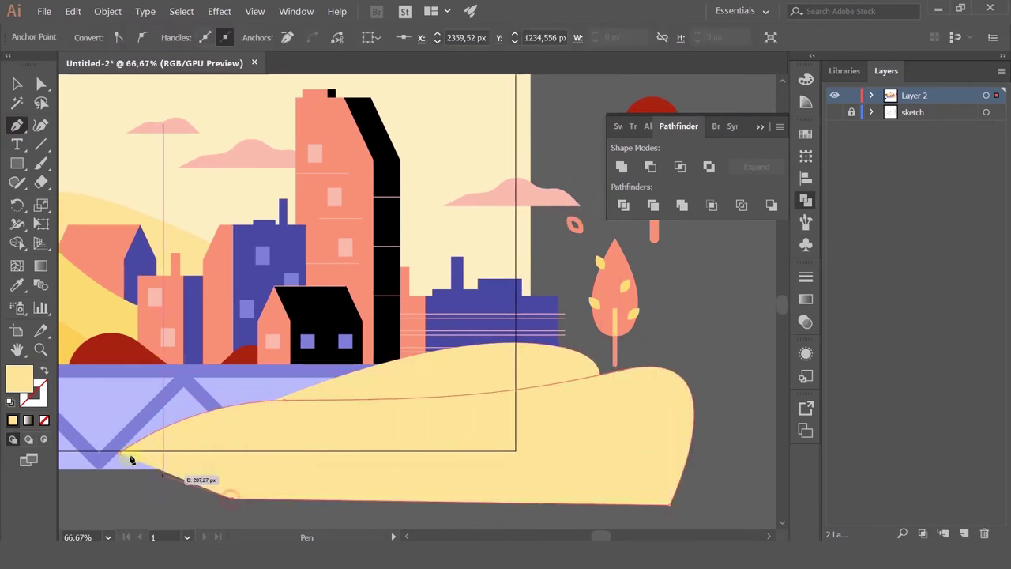
{"action": "left_click", "coordinate": [119, 453]}
Fill the new front hill with the deeper yellow sampled from the large background hill
{"action": "left_click_drag", "start_coordinate": [120, 286], "coordinate": [251, 265]}
{"action": "left_click", "coordinate": [184, 263]}
{"action": "key", "text": "v"}
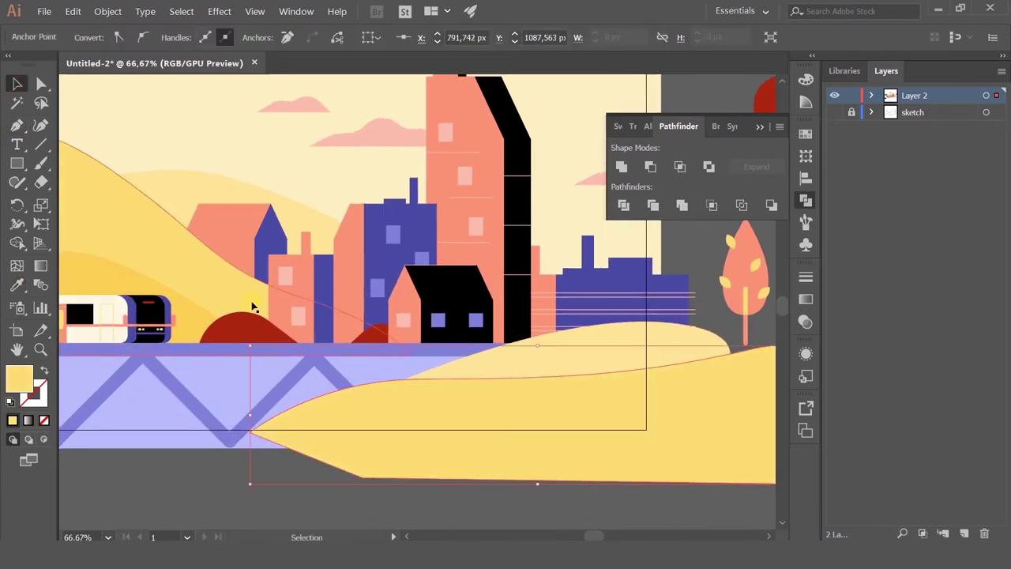
Copy a pink line from the tower onto the narrow salmon facade, shorten it to the facade's width and duplicate it just below
{"action": "scroll", "coordinate": [333, 427], "scroll_direction": "down", "scroll_amount": 2}
{"action": "left_click", "coordinate": [661, 393]}
{"action": "scroll", "coordinate": [595, 362], "scroll_direction": "left", "scroll_amount": 1}
{"action": "scroll", "coordinate": [515, 372], "scroll_direction": "up", "scroll_amount": 1}
{"action": "left_click_drag", "start_coordinate": [516, 372], "coordinate": [502, 344]}
{"action": "scroll", "coordinate": [476, 342], "scroll_direction": "up", "scroll_amount": 2}
{"action": "scroll", "coordinate": [319, 300], "scroll_direction": "left", "scroll_amount": 3}
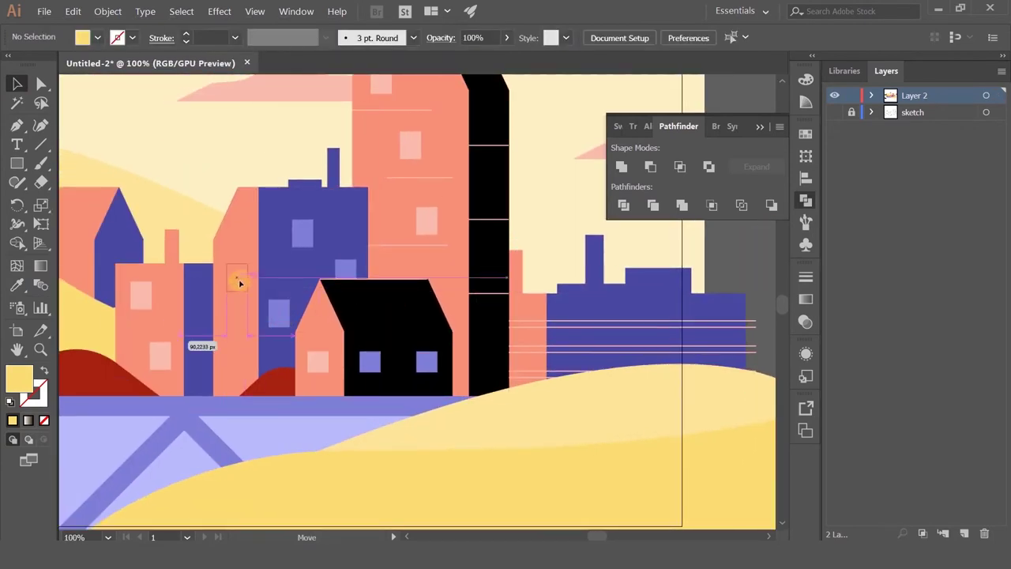
{"action": "left_click", "coordinate": [280, 316]}
{"action": "scroll", "coordinate": [227, 279], "scroll_direction": "up", "scroll_amount": 2}
{"action": "key", "text": "p"}
{"action": "key", "text": "v"}
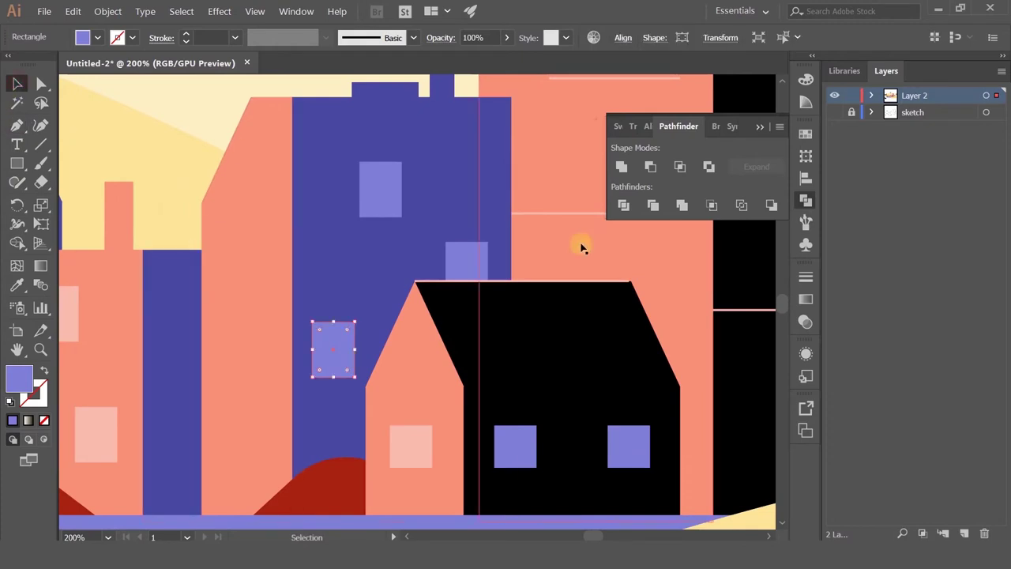
{"action": "left_click_drag", "start_coordinate": [539, 213], "coordinate": [229, 231]}
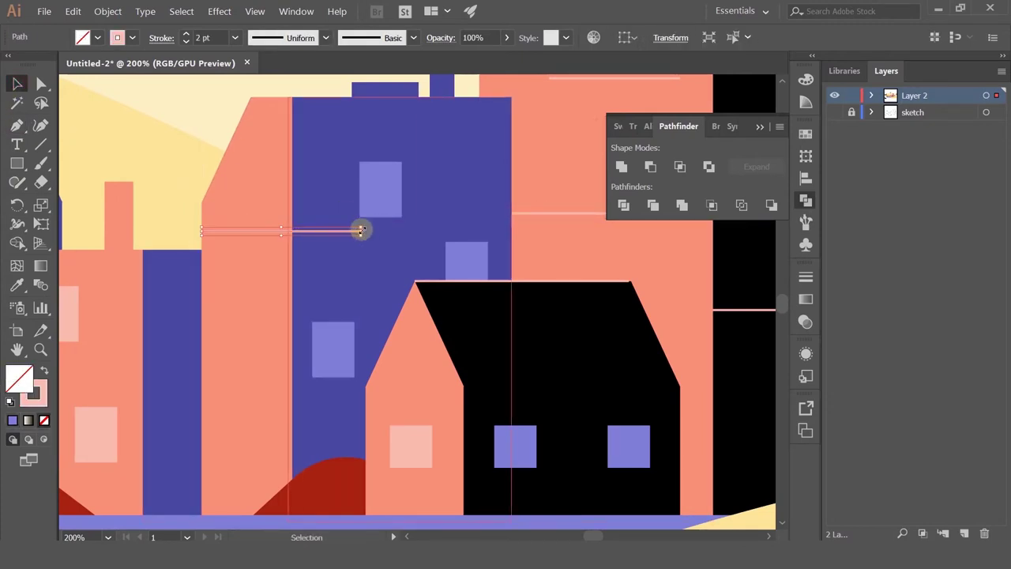
{"action": "left_click_drag", "start_coordinate": [361, 230], "coordinate": [284, 253]}
{"action": "double_click", "coordinate": [275, 231]}
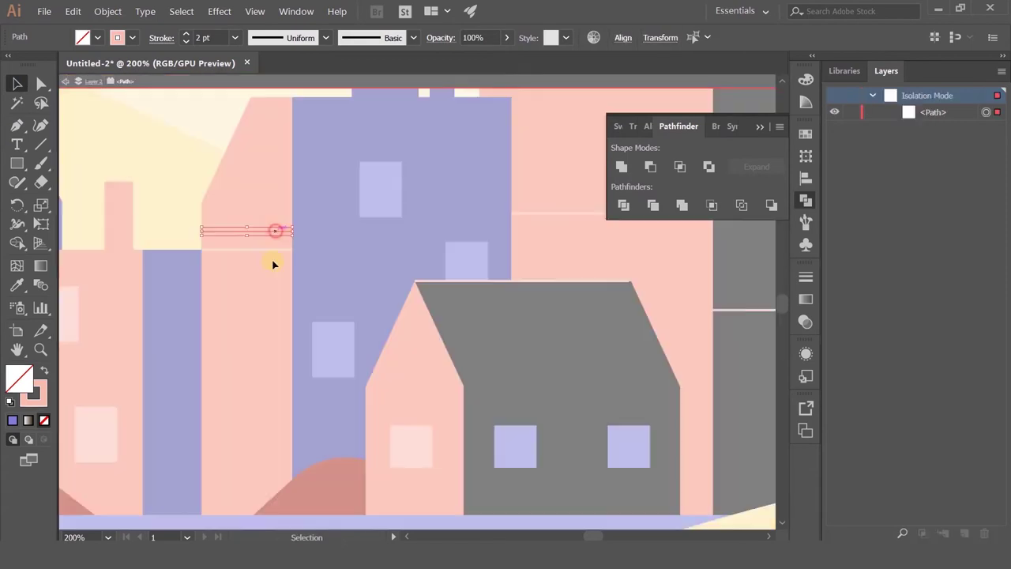
{"action": "left_click", "coordinate": [67, 84]}
{"action": "left_click", "coordinate": [238, 228]}
{"action": "left_click", "coordinate": [237, 232]}
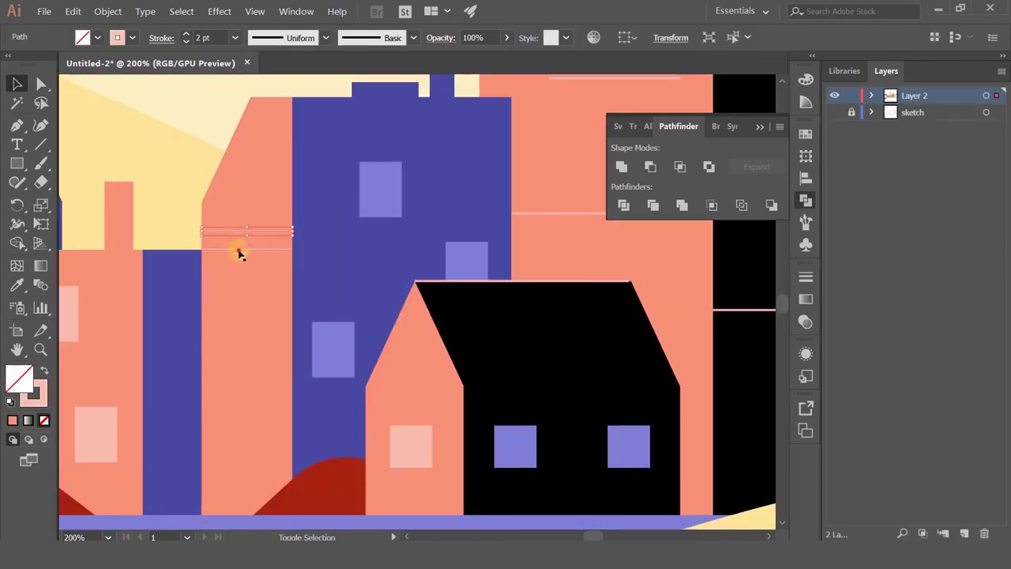
{"action": "double_click", "coordinate": [239, 250], "text": "shift"}
{"action": "left_click", "coordinate": [66, 82]}
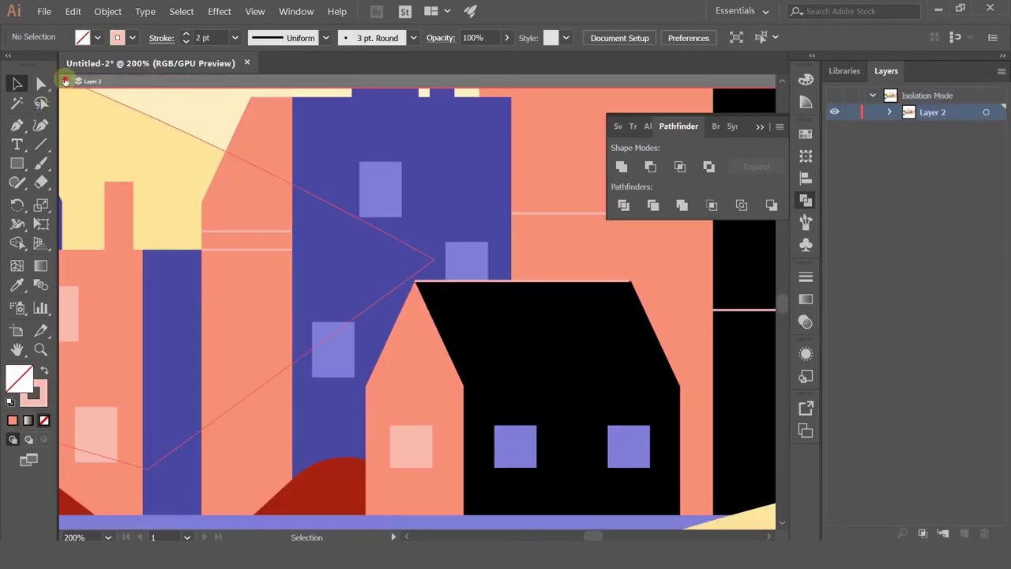
{"action": "left_click", "coordinate": [66, 83]}
Copy the pair of pink lines down the narrow salmon facade and repeat the copy to make four evenly spaced pairs
{"action": "left_click", "coordinate": [210, 231]}
{"action": "left_click", "coordinate": [216, 250], "text": "shift"}
{"action": "left_click_drag", "start_coordinate": [216, 249], "coordinate": [217, 319]}
{"action": "key", "text": "ctrl+d"}
{"action": "key", "text": "ctrl+d"}
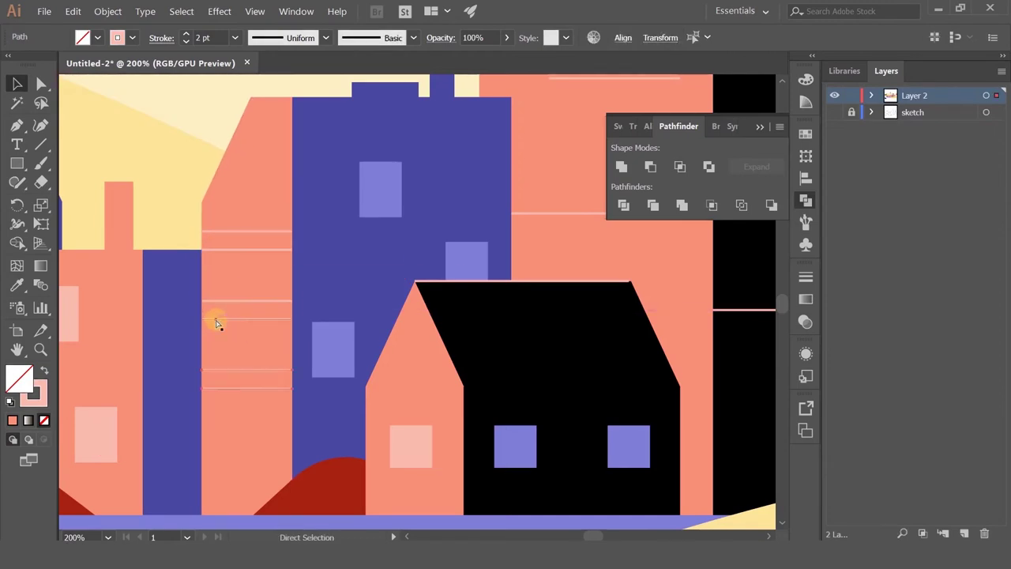
Shorten the facade's second line from its right end and the third line from its left end
{"action": "scroll", "coordinate": [246, 330], "scroll_direction": "down", "scroll_amount": 3}
{"action": "left_click_drag", "start_coordinate": [338, 304], "coordinate": [318, 323]}
{"action": "scroll", "coordinate": [286, 320], "scroll_direction": "up", "scroll_amount": 3}
{"action": "left_click", "coordinate": [317, 318]}
{"action": "left_click", "coordinate": [317, 368]}
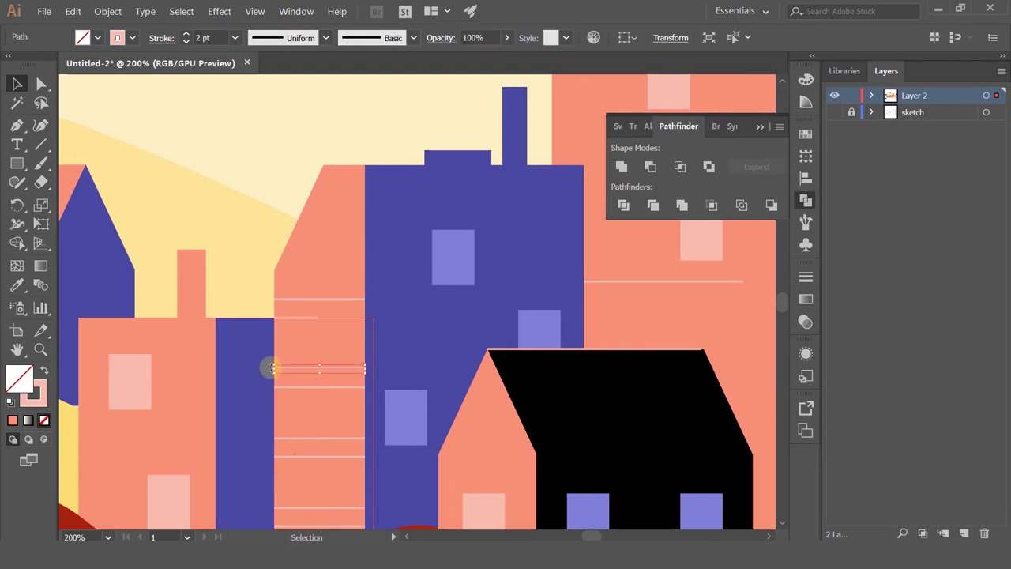
{"action": "scroll", "coordinate": [271, 361], "scroll_direction": "up", "scroll_amount": 3}
{"action": "left_click_drag", "start_coordinate": [271, 361], "coordinate": [395, 377]}
{"action": "scroll", "coordinate": [396, 376], "scroll_direction": "down", "scroll_amount": 5}
{"action": "scroll", "coordinate": [387, 405], "scroll_direction": "up", "scroll_amount": 4}
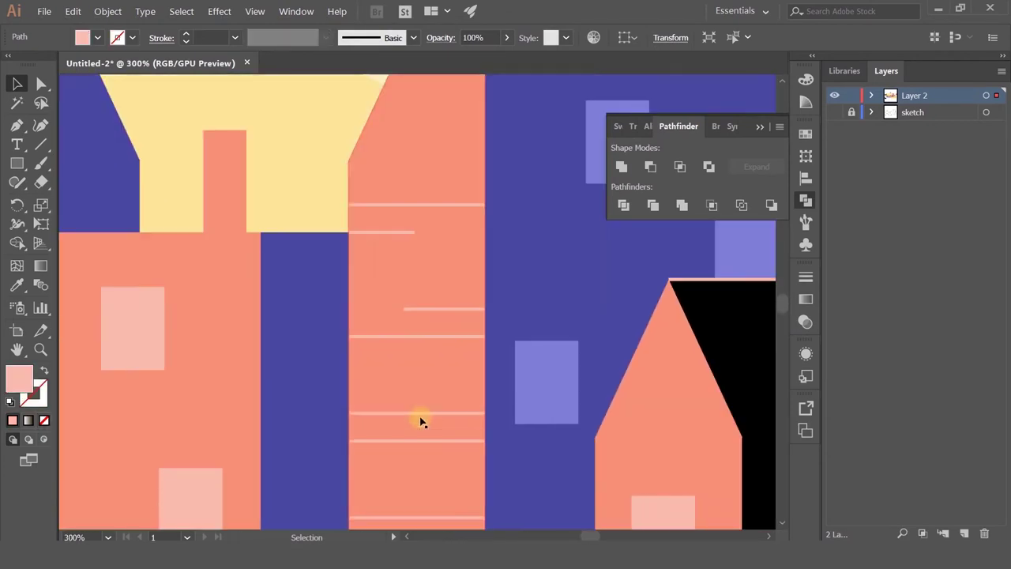
Shorten the facade's fifth and last lines from the right and the sixth and seventh from the left, then deselect
{"action": "left_click", "coordinate": [401, 441]}
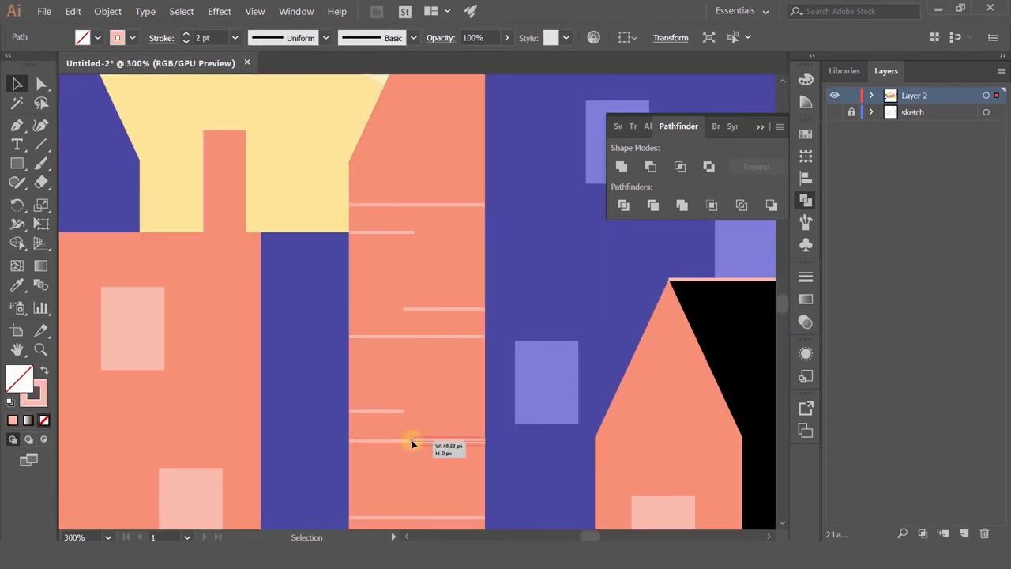
{"action": "scroll", "coordinate": [418, 372], "scroll_direction": "down", "scroll_amount": 1}
{"action": "scroll", "coordinate": [352, 366], "scroll_direction": "down", "scroll_amount": 2}
{"action": "left_click", "coordinate": [309, 362]}
{"action": "left_click", "coordinate": [308, 359]}
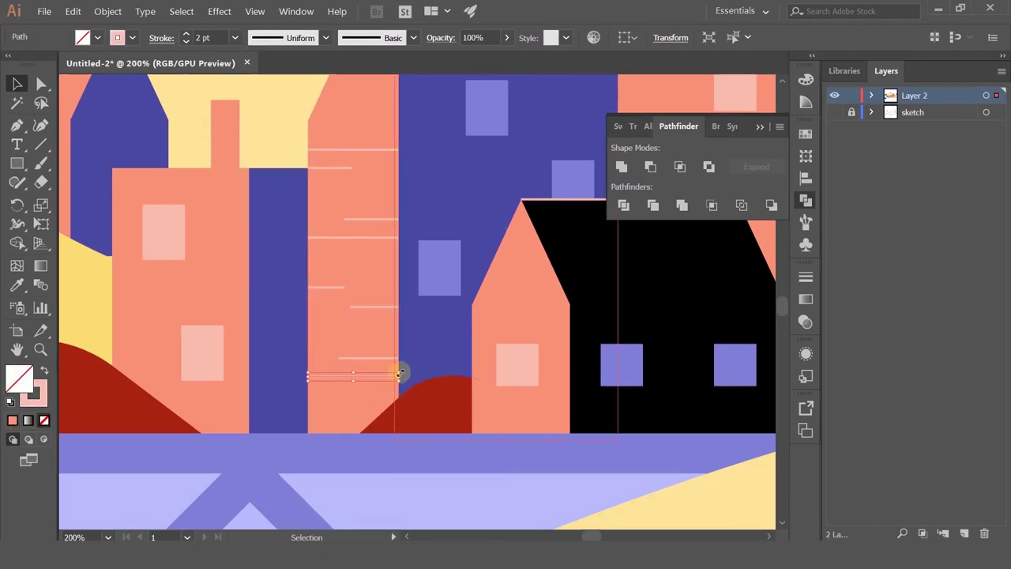
{"action": "left_click_drag", "start_coordinate": [399, 377], "coordinate": [365, 381]}
{"action": "scroll", "coordinate": [461, 365], "scroll_direction": "down", "scroll_amount": 4}
{"action": "left_click_drag", "start_coordinate": [486, 336], "coordinate": [279, 361]}
{"action": "left_click", "coordinate": [628, 361]}
Try filling the two dark red mounds beside the buildings with yellow sampled from the background hills
{"action": "left_click_drag", "start_coordinate": [382, 409], "coordinate": [558, 393]}
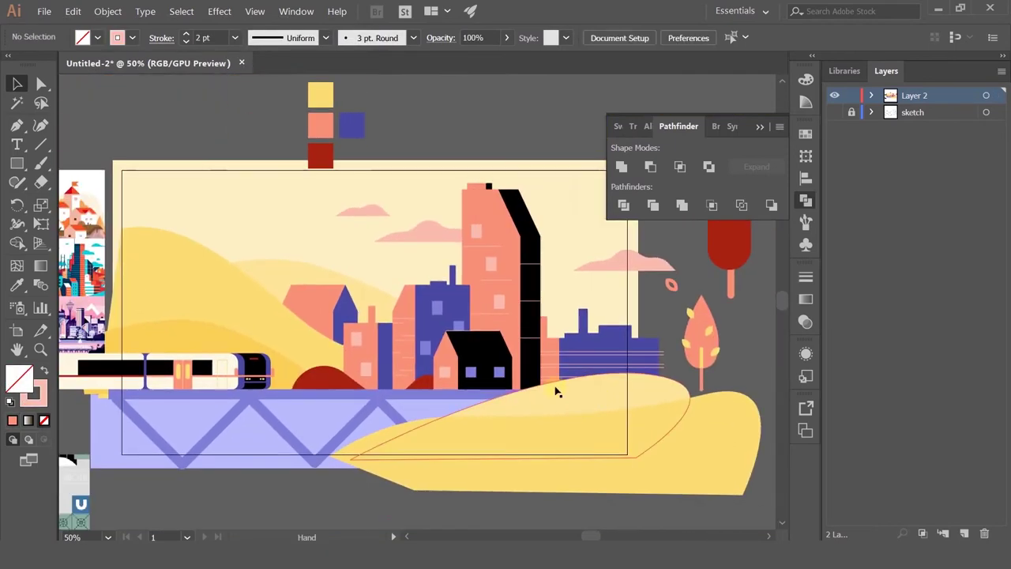
{"action": "left_click_drag", "start_coordinate": [347, 323], "coordinate": [303, 278]}
{"action": "scroll", "coordinate": [541, 345], "scroll_direction": "up", "scroll_amount": 1}
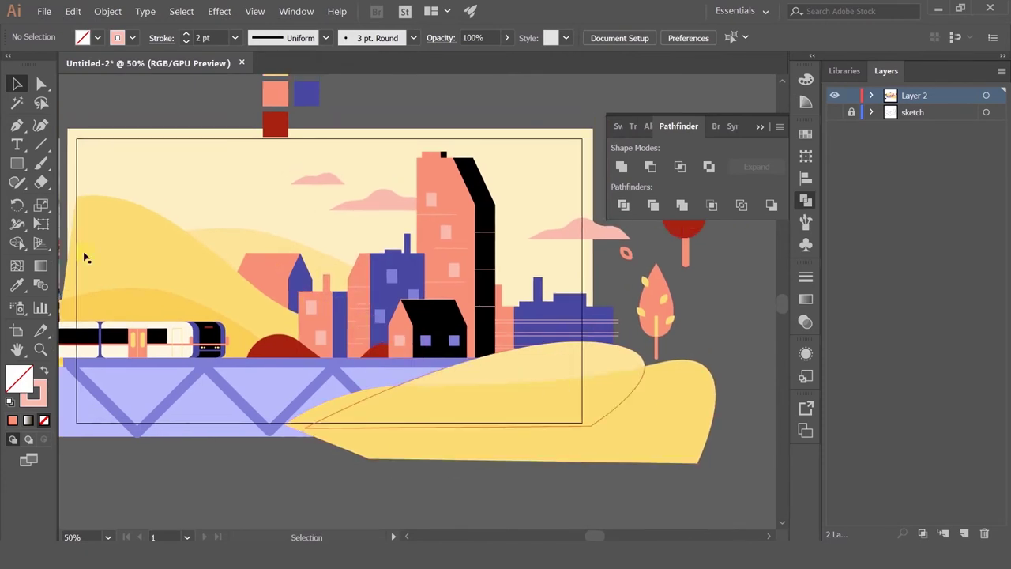
{"action": "left_click", "coordinate": [280, 342]}
{"action": "left_click", "coordinate": [17, 285]}
{"action": "left_click", "coordinate": [207, 277]}
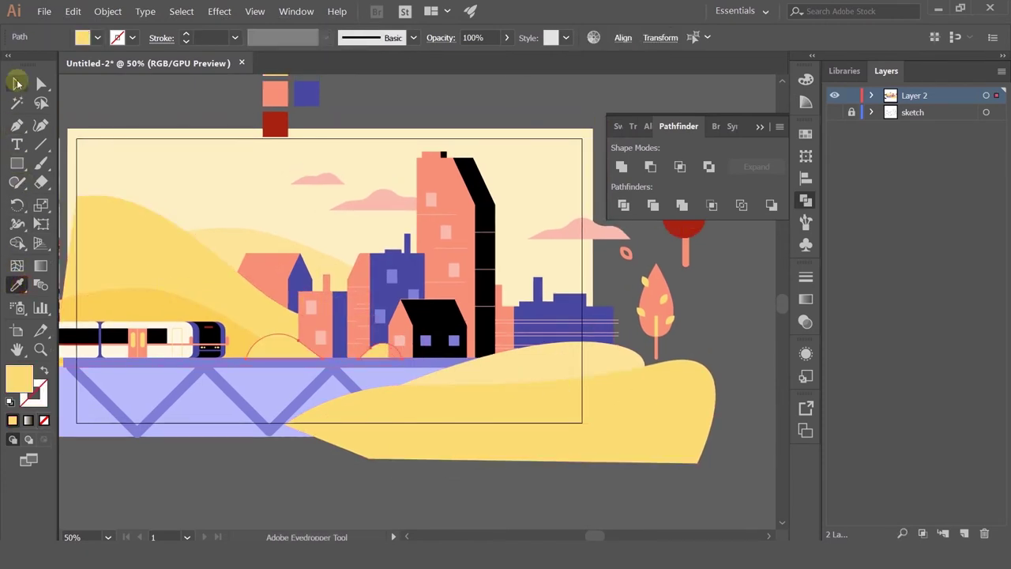
{"action": "left_click", "coordinate": [16, 84]}
{"action": "key", "text": "ctrl+shift+a"}
{"action": "left_click", "coordinate": [266, 342]}
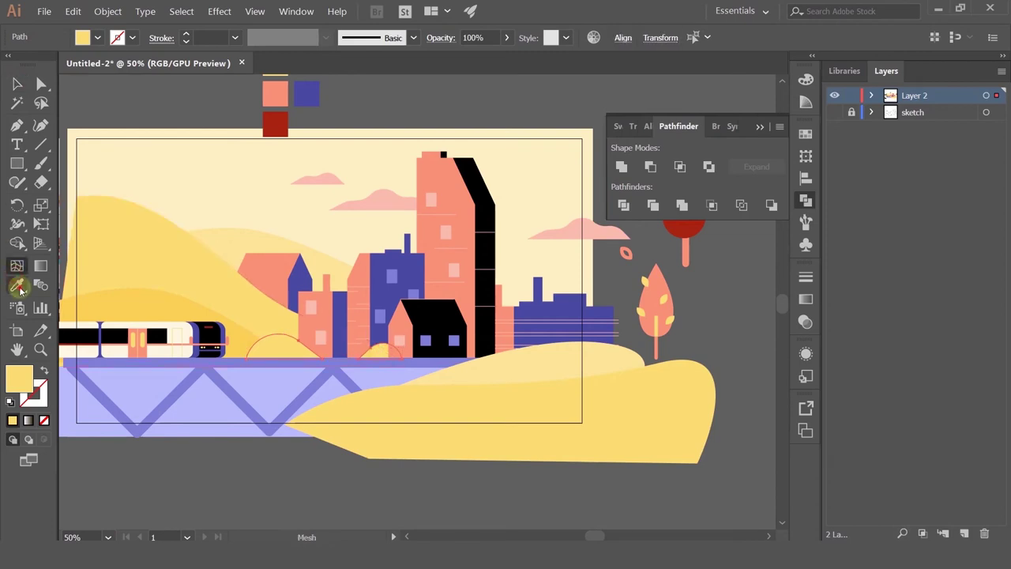
{"action": "left_click", "coordinate": [266, 522]}
Delete the mound nearest the train and fill the remaining one beside the black house with light lavender sampled from the bridge
{"action": "left_click", "coordinate": [278, 347]}
{"action": "key", "text": "Delete"}
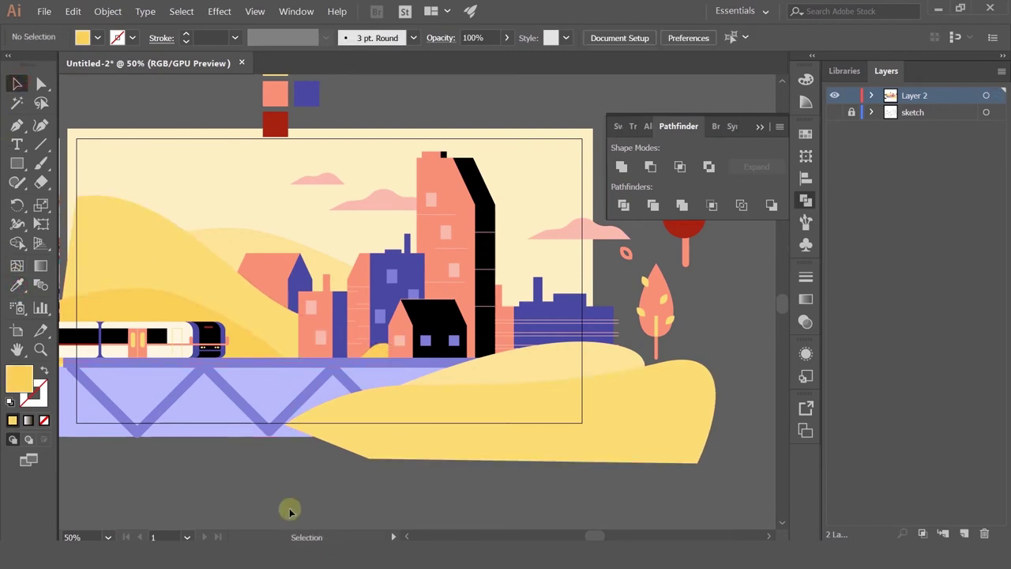
{"action": "scroll", "coordinate": [376, 352], "scroll_direction": "up", "scroll_amount": 2}
{"action": "left_click", "coordinate": [378, 348]}
{"action": "left_click", "coordinate": [17, 285]}
{"action": "left_click", "coordinate": [210, 410]}
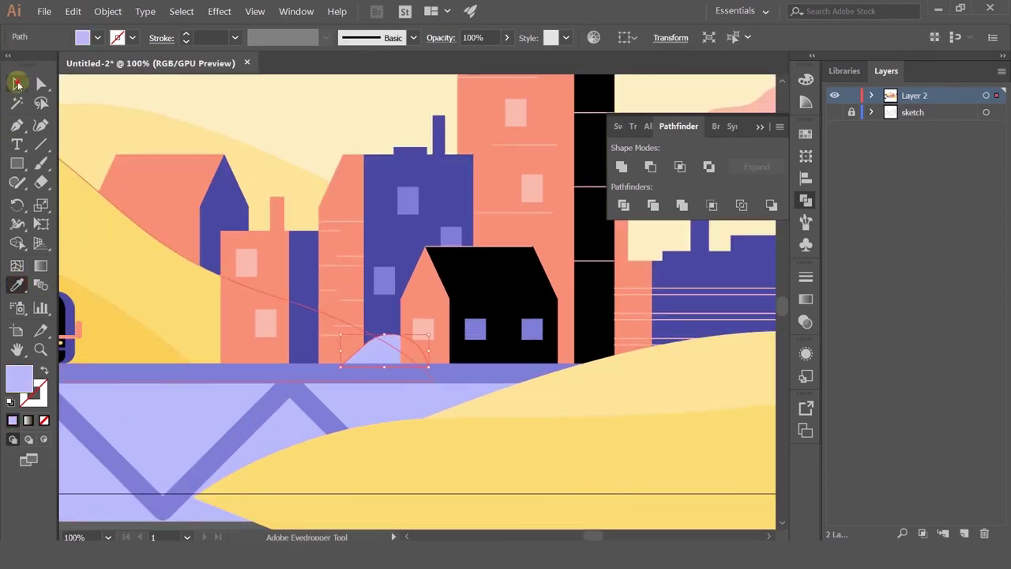
{"action": "left_click", "coordinate": [16, 84]}
{"action": "scroll", "coordinate": [212, 204], "scroll_direction": "down", "scroll_amount": 4}
{"action": "left_click", "coordinate": [485, 338]}
Recolour the lavender rectangle behind the bridge trusses, trying the hill yellow first and settling on pale cream sampled from the sky
{"action": "left_click_drag", "start_coordinate": [204, 280], "coordinate": [304, 311]}
{"action": "scroll", "coordinate": [303, 310], "scroll_direction": "up", "scroll_amount": 1}
{"action": "left_click", "coordinate": [271, 303]}
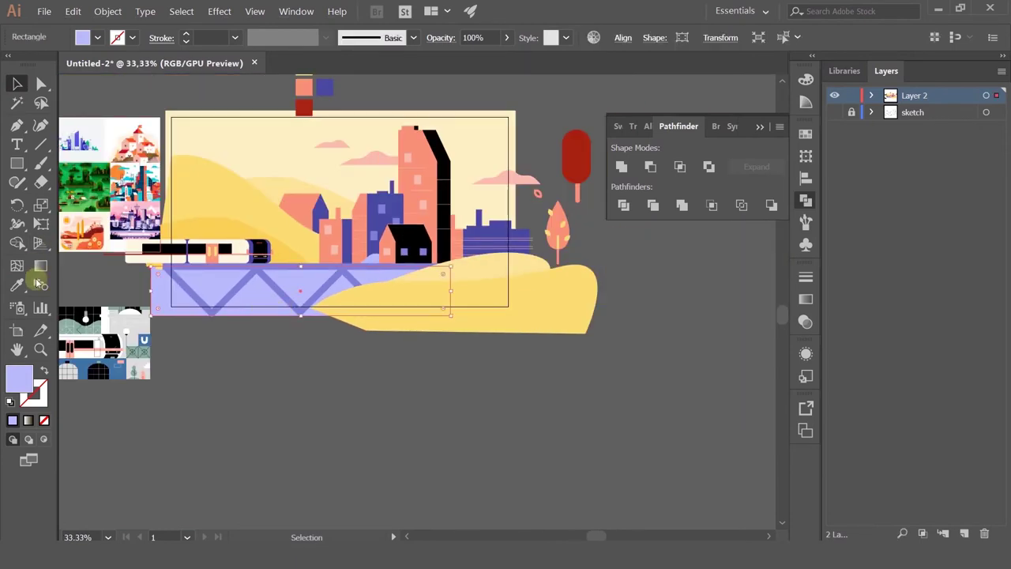
{"action": "key", "text": "i"}
{"action": "left_click", "coordinate": [220, 221]}
{"action": "left_click", "coordinate": [277, 142]}
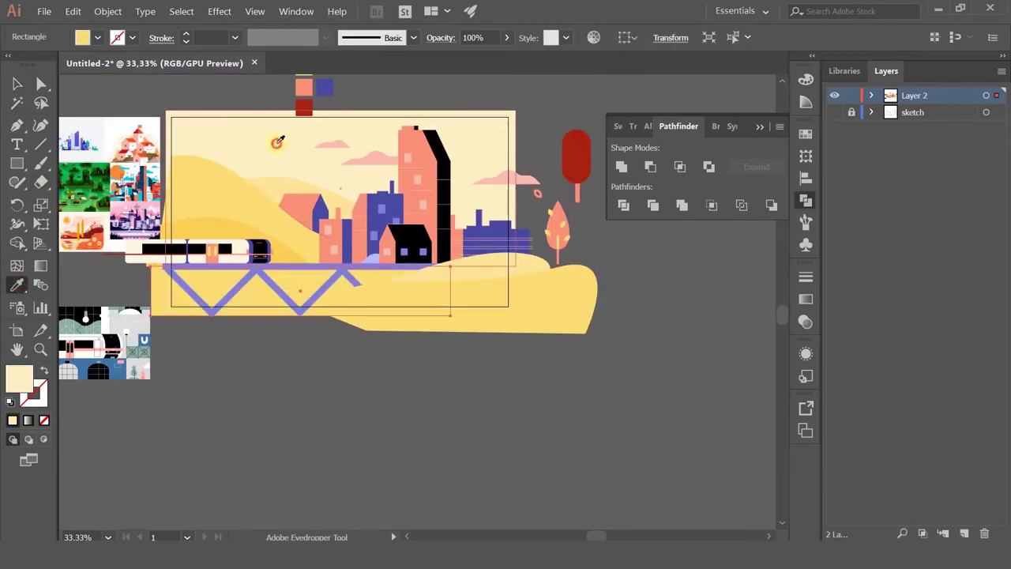
Shorten the yellow rectangle beneath the bridge to a low strip along the scene's lower edge
{"action": "left_click", "coordinate": [244, 183]}
{"action": "left_click", "coordinate": [336, 220]}
{"action": "left_click_drag", "start_coordinate": [279, 252], "coordinate": [347, 399]}
{"action": "left_click", "coordinate": [283, 274]}
{"action": "left_click", "coordinate": [15, 86]}
{"action": "left_click", "coordinate": [316, 388]}
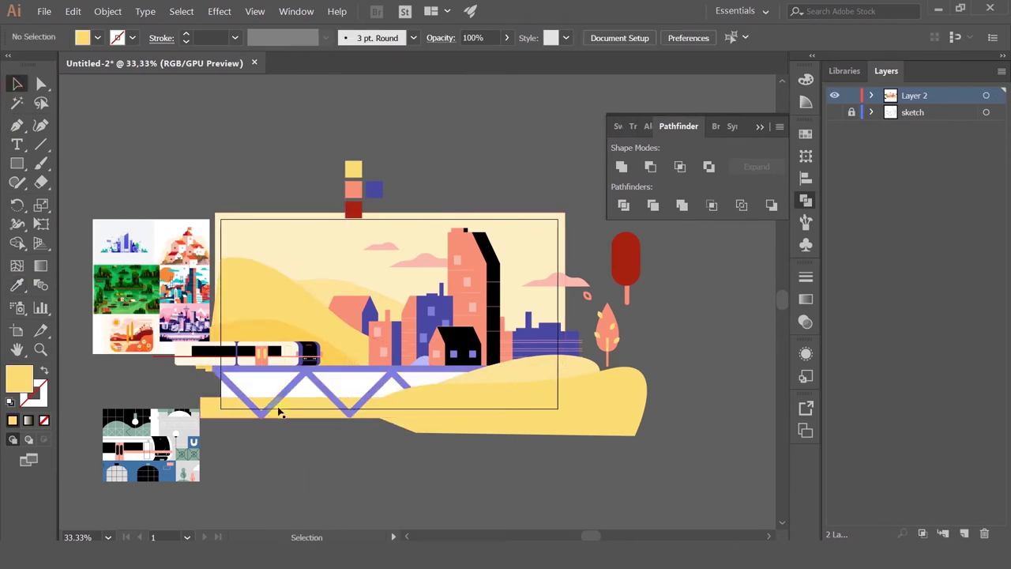
Duplicate the yellow strip upward to fill the gap under the bridge and give the copy the sky's cream colour
{"action": "left_click_drag", "start_coordinate": [278, 408], "coordinate": [291, 382]}
{"action": "mouse_move", "coordinate": [350, 392]}
{"action": "left_mouse_down"}
{"action": "mouse_move", "coordinate": [352, 408]}
{"action": "mouse_move", "coordinate": [352, 397]}
{"action": "left_mouse_up"}
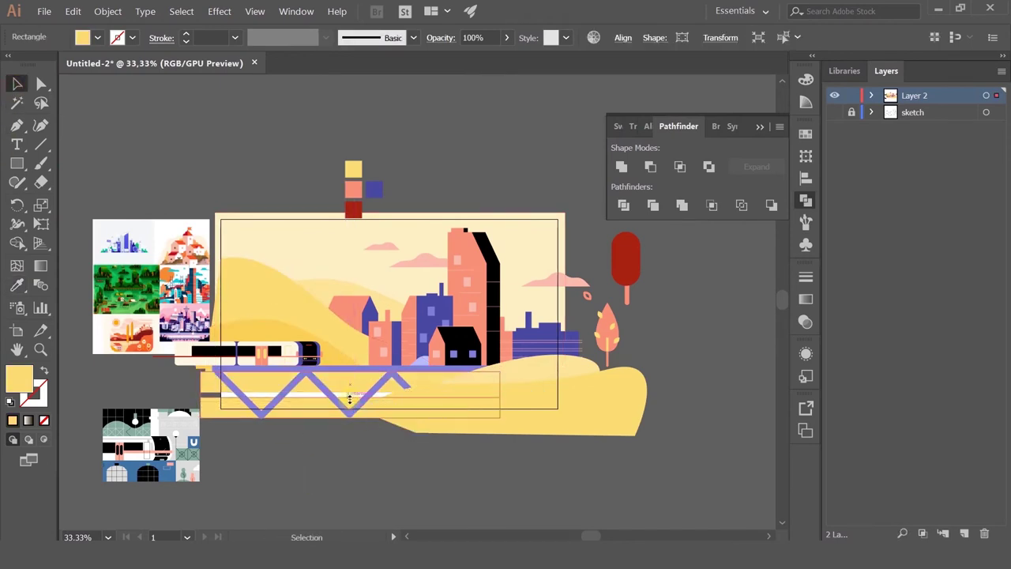
{"action": "key", "text": "i"}
{"action": "left_click", "coordinate": [338, 248]}
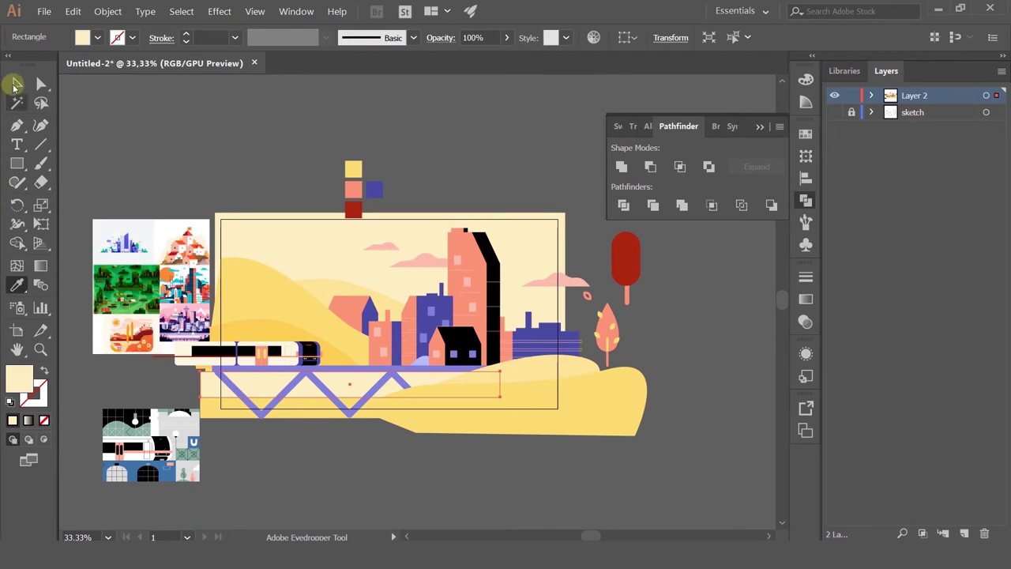
Try to lower the upper edge of the yellow strip beneath the bridge
{"action": "left_click", "coordinate": [16, 84]}
{"action": "left_click", "coordinate": [333, 440]}
{"action": "left_click", "coordinate": [308, 409]}
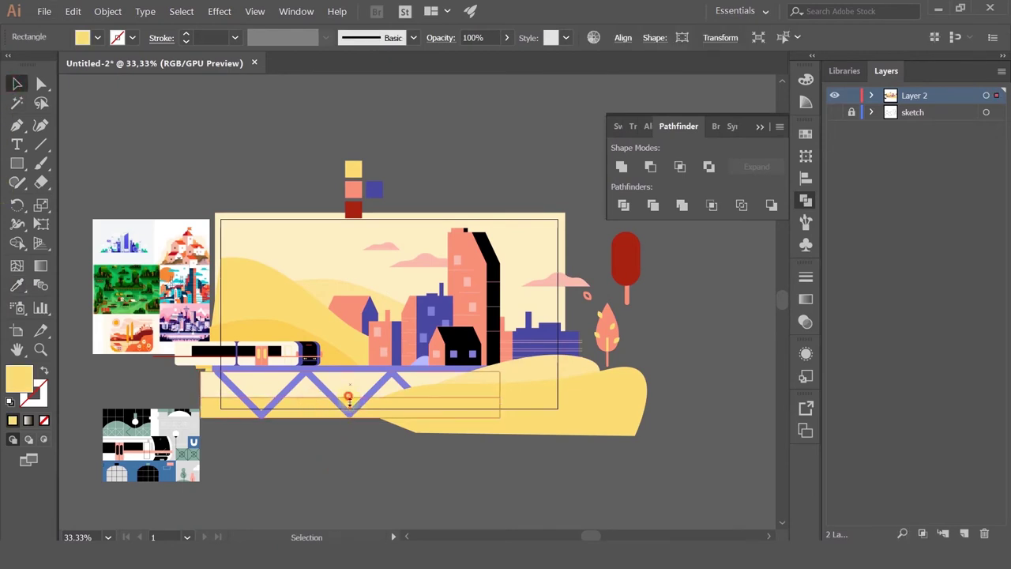
{"action": "left_click_drag", "start_coordinate": [351, 401], "coordinate": [350, 415]}
{"action": "left_click", "coordinate": [341, 469]}
{"action": "left_click", "coordinate": [338, 389]}
{"action": "key", "text": "ctrl+z"}
{"action": "left_click", "coordinate": [341, 448]}
Reduce the stroke weight of the bridge's zigzag truss line to 2 pt
{"action": "scroll", "coordinate": [300, 379], "scroll_direction": "up", "scroll_amount": 2}
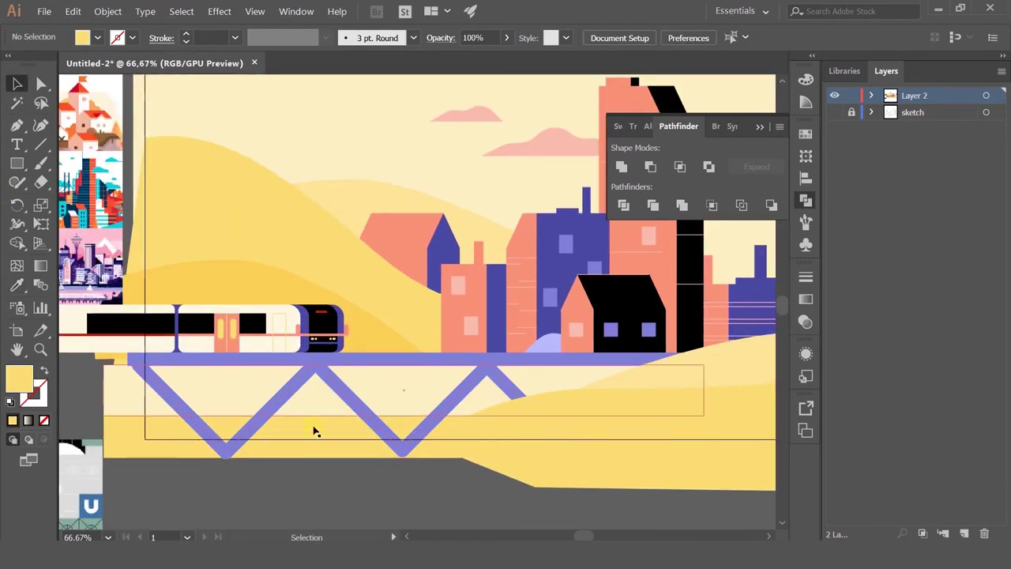
{"action": "left_click", "coordinate": [274, 407]}
{"action": "left_click_drag", "start_coordinate": [273, 407], "coordinate": [228, 344]}
{"action": "left_click", "coordinate": [16, 124]}
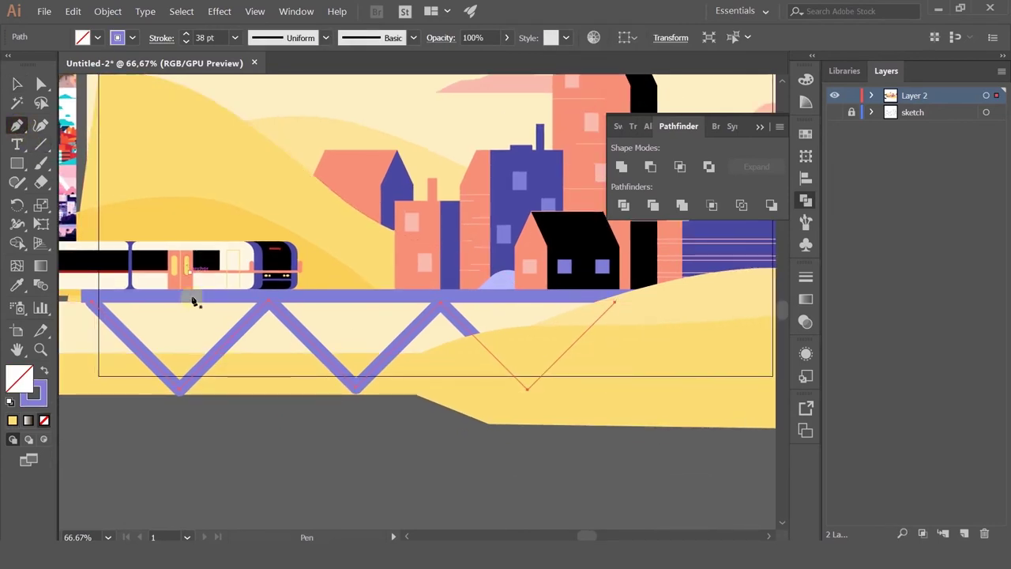
{"action": "key", "text": "v"}
{"action": "left_click", "coordinate": [205, 37]}
{"action": "type", "text": "17"}
{"action": "key", "text": "Return"}
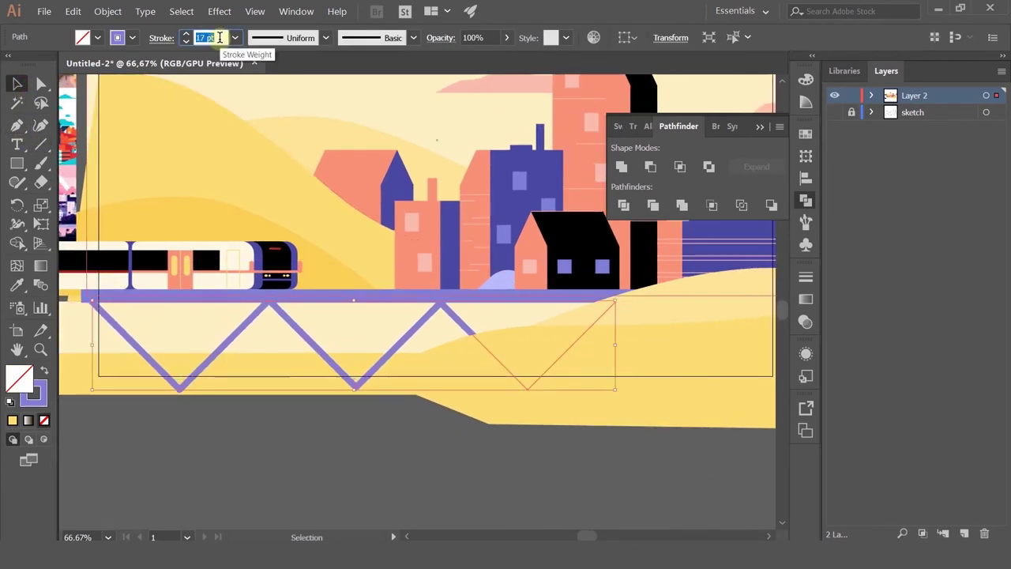
{"action": "key", "text": "Down"}
{"action": "key", "text": "Down"}
{"action": "key", "text": "Down"}
{"action": "key", "text": "Down"}
{"action": "key", "text": "Down"}
{"action": "key", "text": "Down"}
{"action": "key", "text": "Down"}
{"action": "key", "text": "Down"}
{"action": "key", "text": "Down"}
{"action": "key", "text": "Down"}
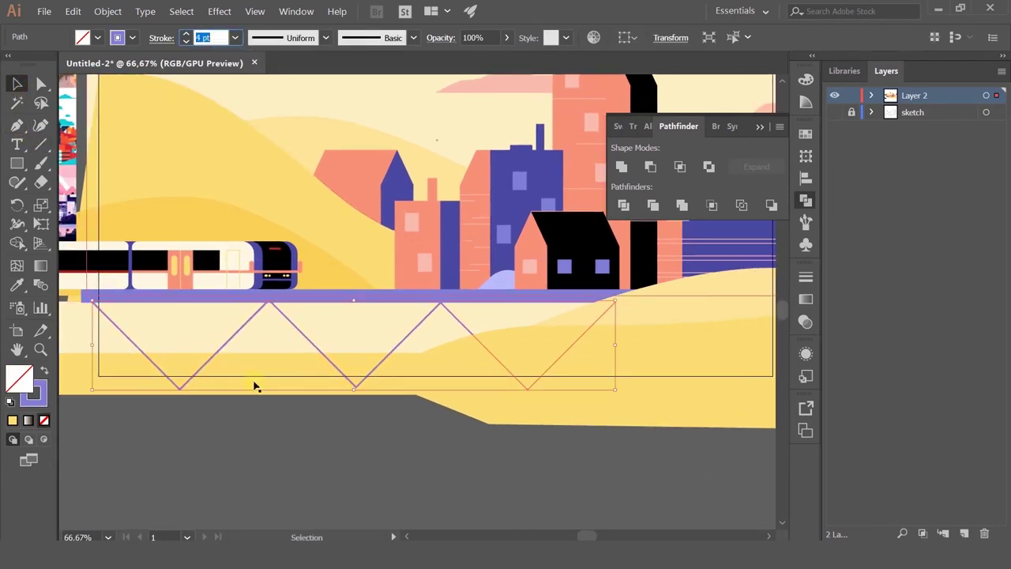
{"action": "left_click", "coordinate": [253, 384]}
{"action": "scroll", "coordinate": [289, 429], "scroll_direction": "down", "scroll_amount": 2}
{"action": "scroll", "coordinate": [226, 384], "scroll_direction": "up", "scroll_amount": 2}
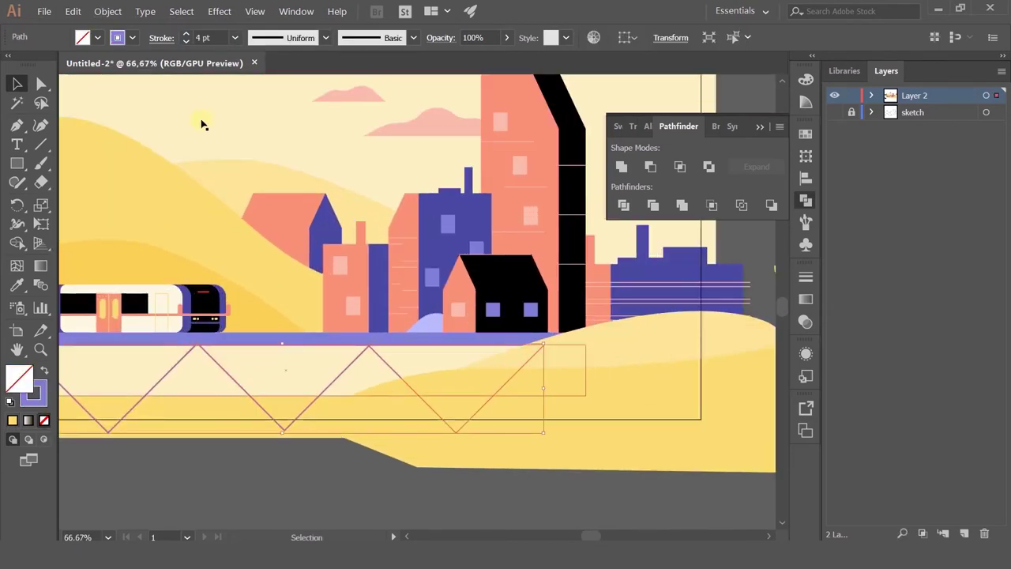
{"action": "left_click", "coordinate": [211, 37]}
{"action": "left_click", "coordinate": [199, 442]}
{"action": "left_click_drag", "start_coordinate": [84, 366], "coordinate": [157, 367]}
Draw a vertical strut from the bridge deck to the first low truss vertex, with the zigzag line's stroke style
{"action": "key", "text": "p"}
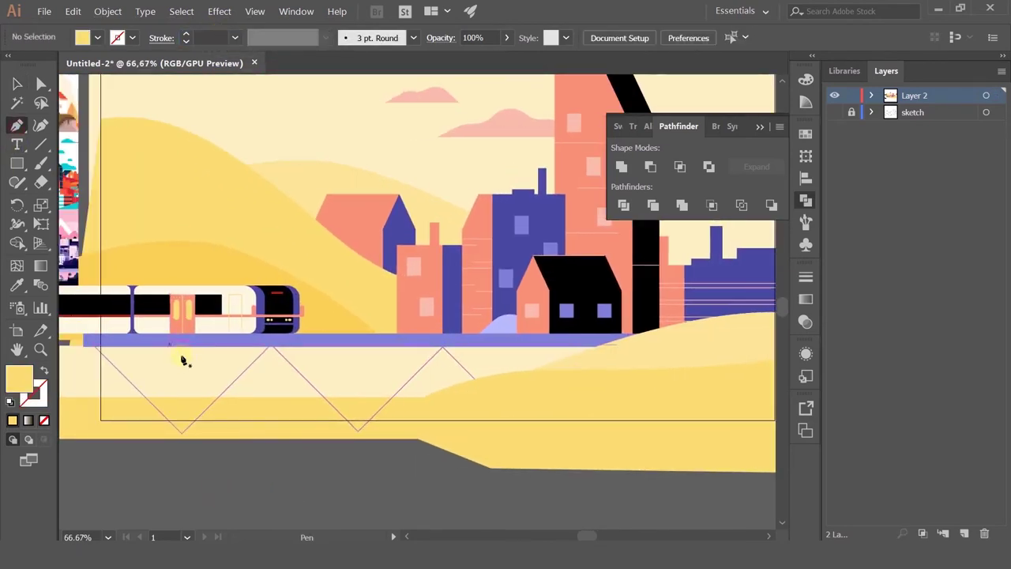
{"action": "left_click", "coordinate": [184, 340]}
{"action": "left_click", "coordinate": [182, 431]}
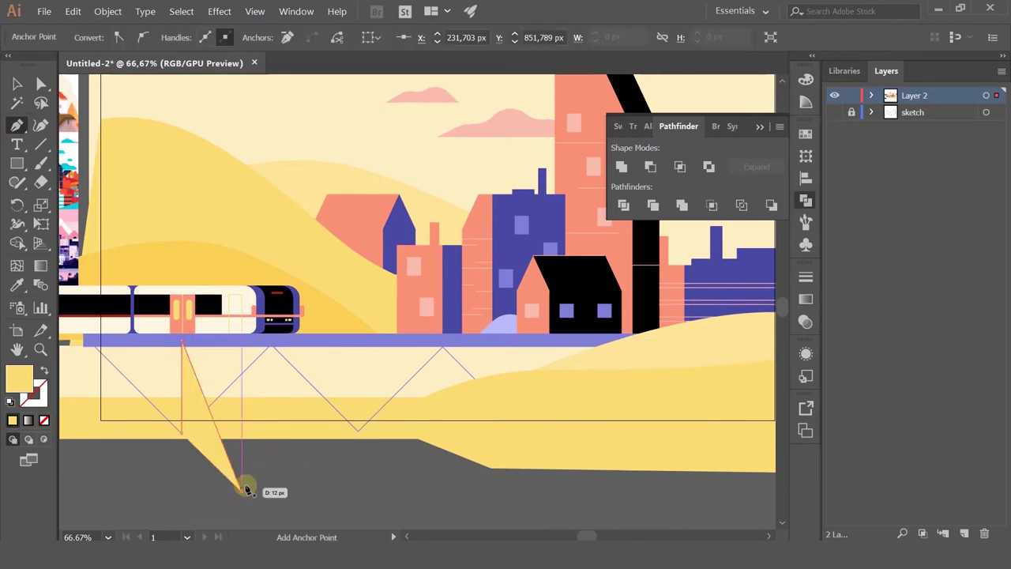
{"action": "key", "text": "i"}
{"action": "left_click", "coordinate": [118, 364]}
Copy the vertical strut to the next two low vertices of the truss at equal spacing
{"action": "key", "text": "v"}
{"action": "left_click_drag", "start_coordinate": [182, 360], "coordinate": [360, 360]}
{"action": "key", "text": "ctrl+d"}
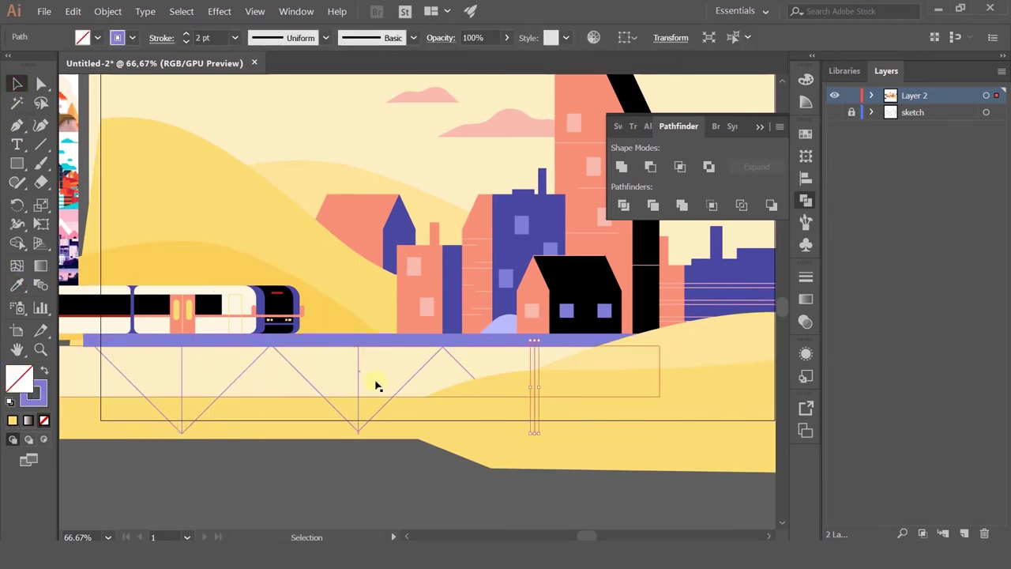
Arrange the truss line, struts and cream rectangle behind the yellow strip and the foreground hills
{"action": "left_click", "coordinate": [420, 371], "text": "shift"}
{"action": "left_click", "coordinate": [358, 372], "text": "shift"}
{"action": "left_click", "coordinate": [182, 370], "text": "shift"}
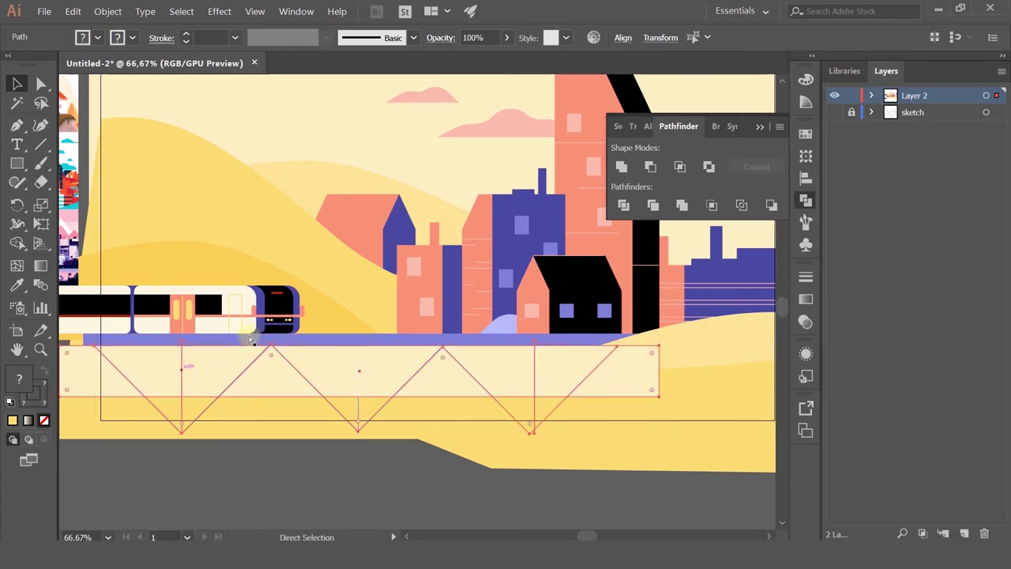
{"action": "key", "text": "ctrl+g"}
{"action": "key", "text": "v"}
{"action": "left_click", "coordinate": [271, 461]}
Delete the yellow strip beneath the bridge and extend the cream rectangle down past the artboard's lower edge
{"action": "scroll", "coordinate": [271, 461], "scroll_direction": "down", "scroll_amount": 1}
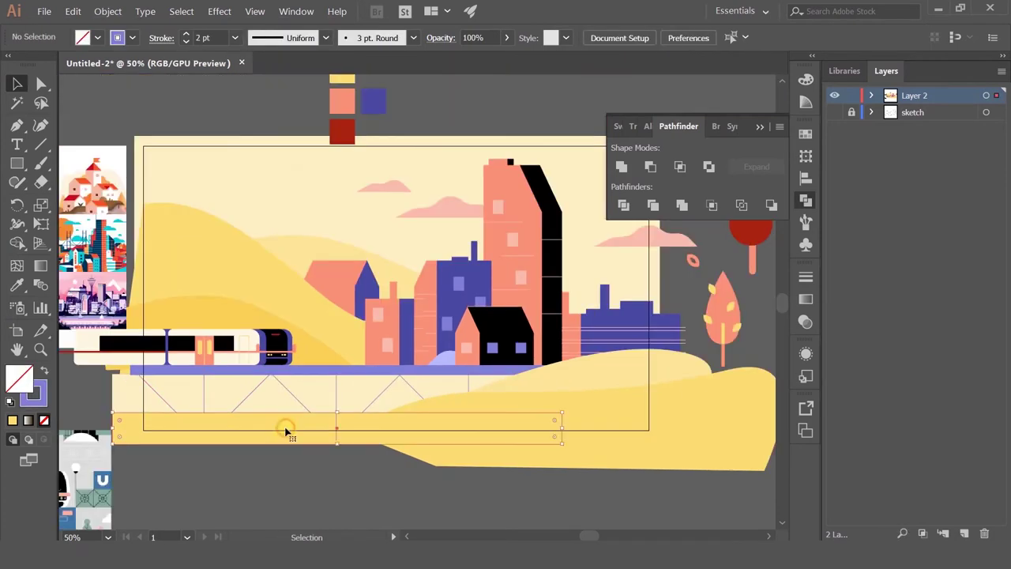
{"action": "left_click", "coordinate": [286, 432]}
{"action": "left_click", "coordinate": [337, 413]}
{"action": "left_click", "coordinate": [259, 472]}
{"action": "left_click", "coordinate": [132, 408]}
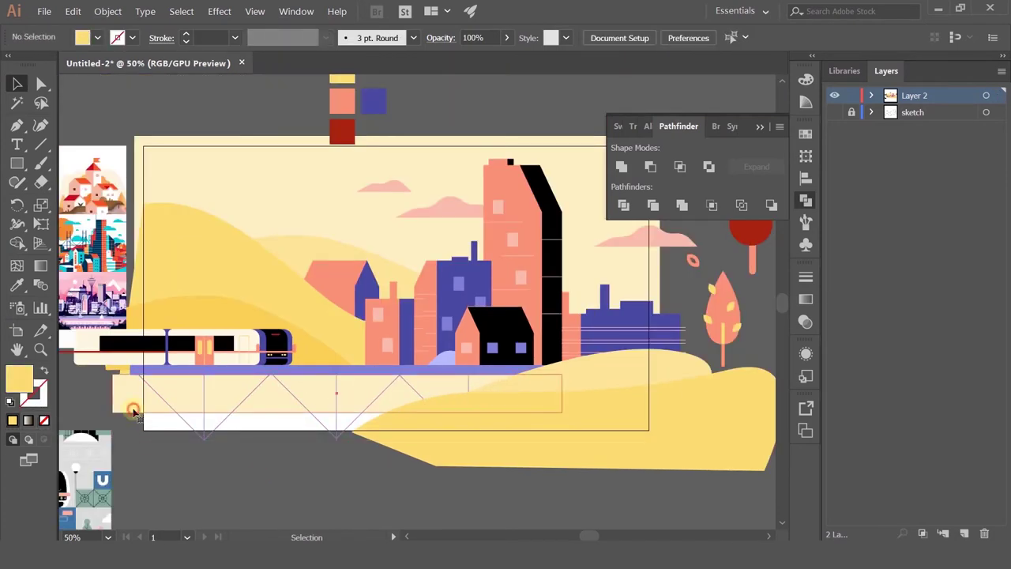
{"action": "left_click_drag", "start_coordinate": [338, 412], "coordinate": [332, 434]}
{"action": "left_click", "coordinate": [319, 476]}
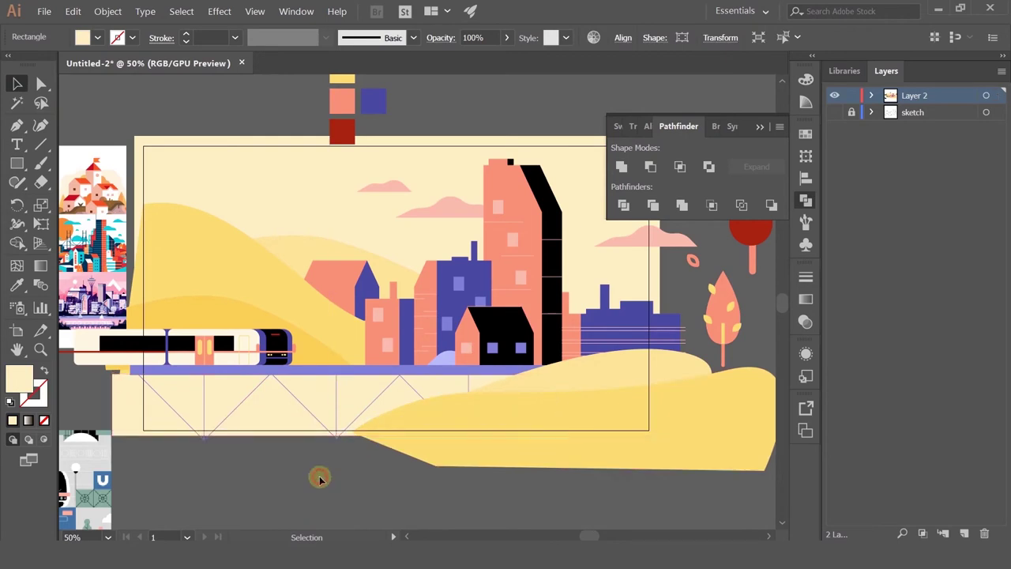
Move the four colour swatches up, clear of the illustration's upper edge
{"action": "scroll", "coordinate": [319, 474], "scroll_direction": "down", "scroll_amount": 2}
{"action": "scroll", "coordinate": [332, 448], "scroll_direction": "up", "scroll_amount": 2}
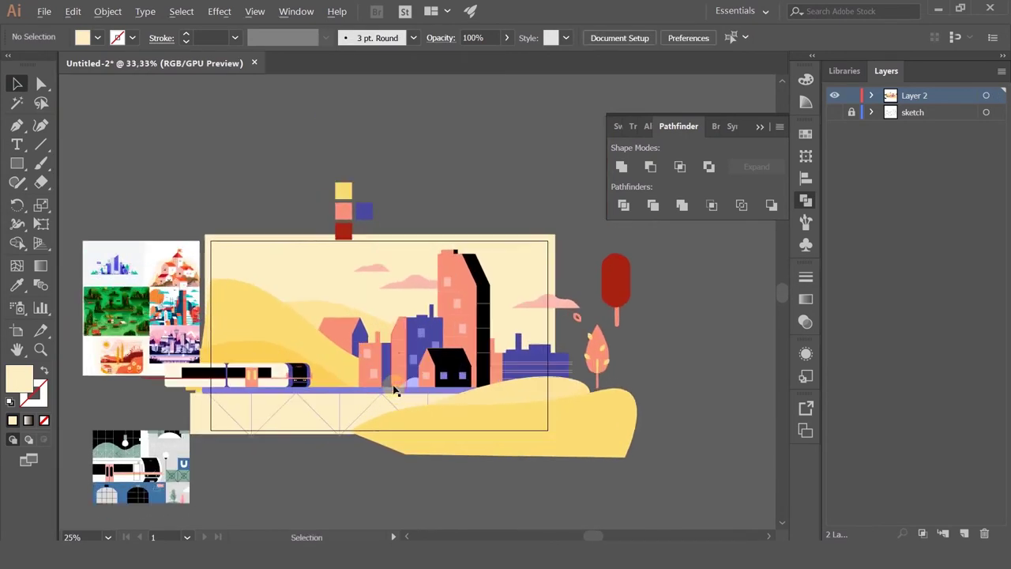
{"action": "scroll", "coordinate": [307, 352], "scroll_direction": "up", "scroll_amount": 1}
{"action": "left_click_drag", "start_coordinate": [295, 343], "coordinate": [263, 348]}
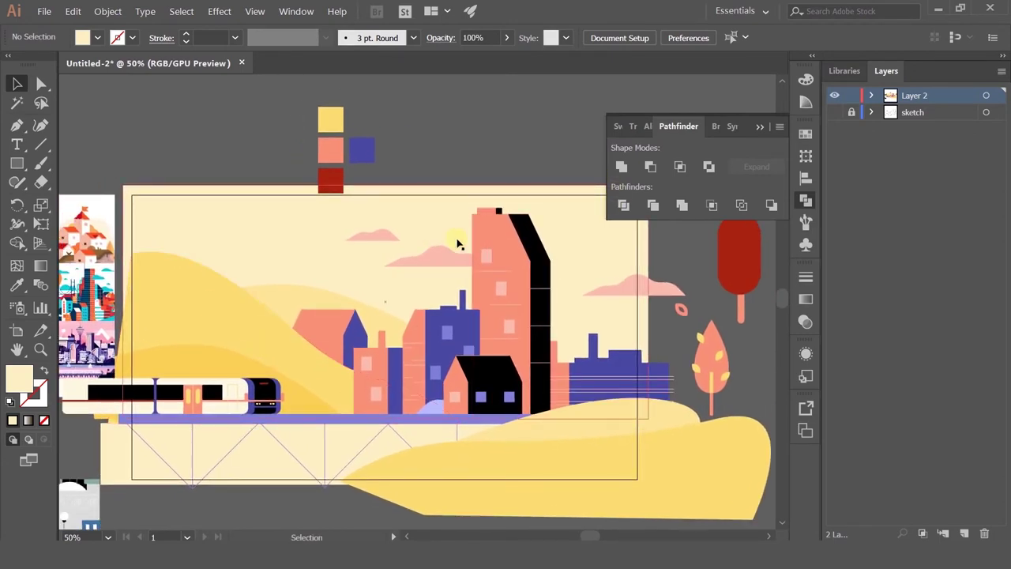
{"action": "scroll", "coordinate": [559, 297], "scroll_direction": "up", "scroll_amount": 1}
{"action": "scroll", "coordinate": [559, 297], "scroll_direction": "down", "scroll_amount": 2}
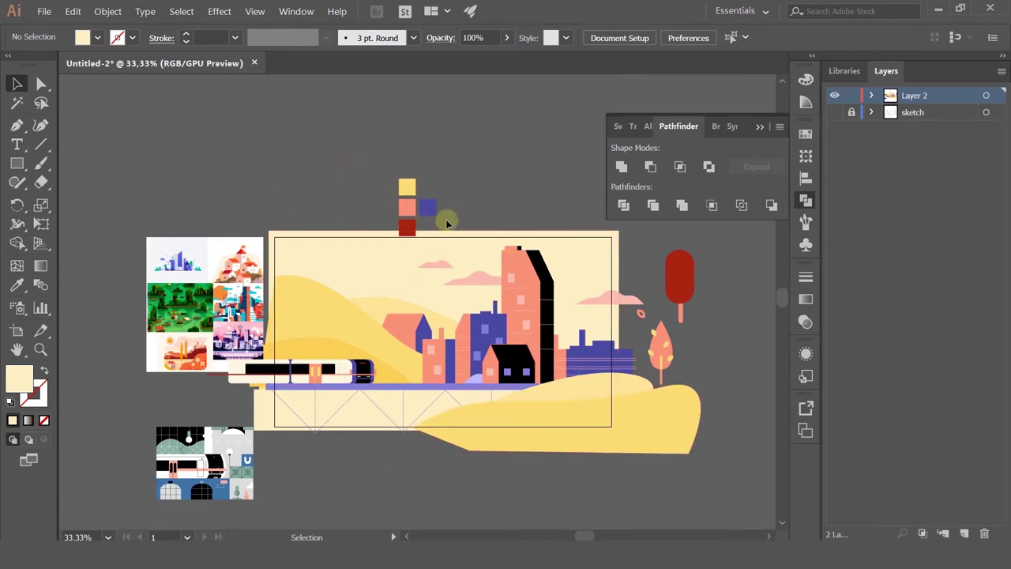
{"action": "left_click_drag", "start_coordinate": [446, 224], "coordinate": [405, 183]}
{"action": "left_click", "coordinate": [475, 185]}
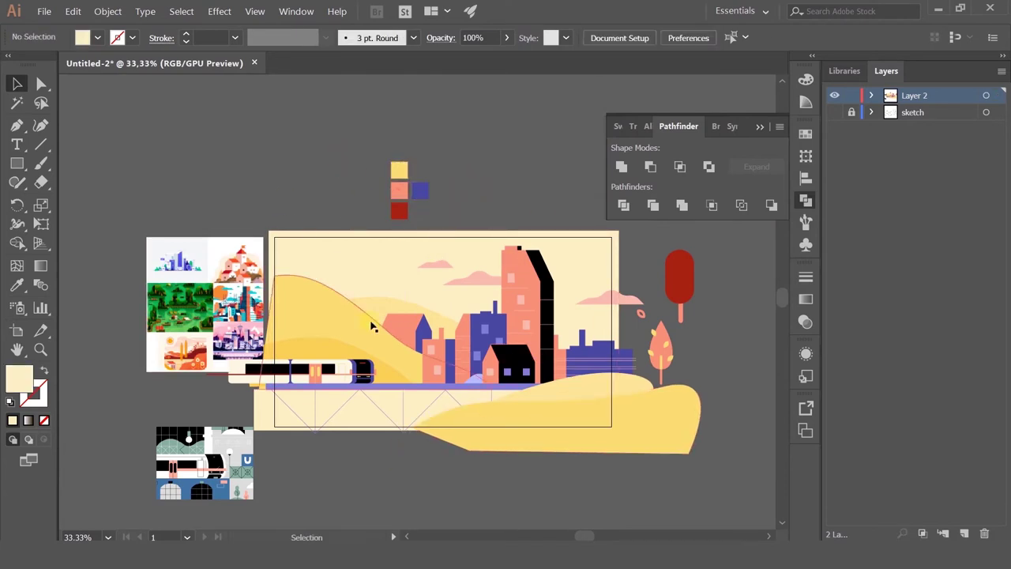
Examine the reference city and landscape illustrations beside the artboard up close against the drawn scene
{"action": "scroll", "coordinate": [189, 280], "scroll_direction": "up", "scroll_amount": 3}
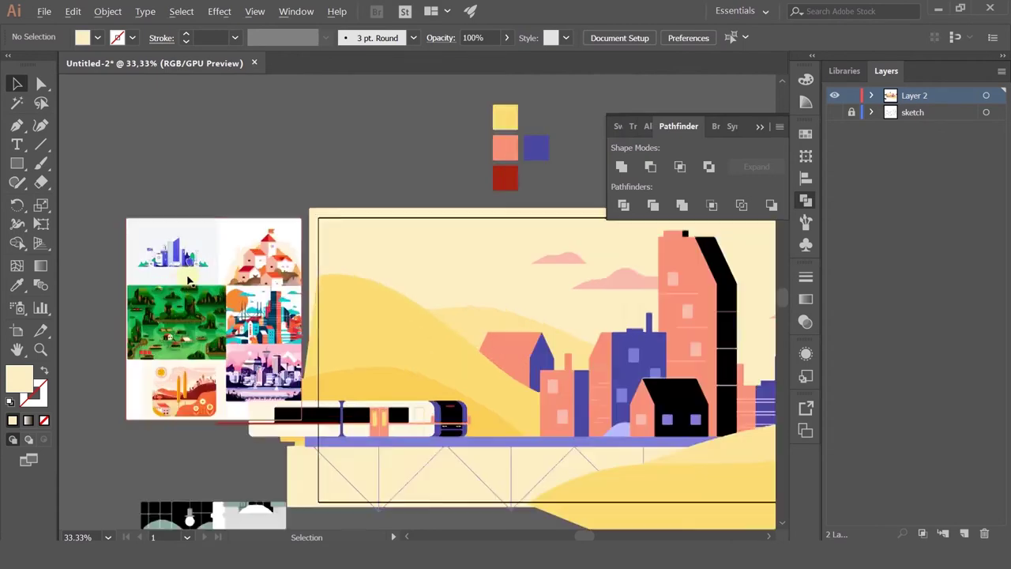
{"action": "scroll", "coordinate": [188, 280], "scroll_direction": "up", "scroll_amount": 1}
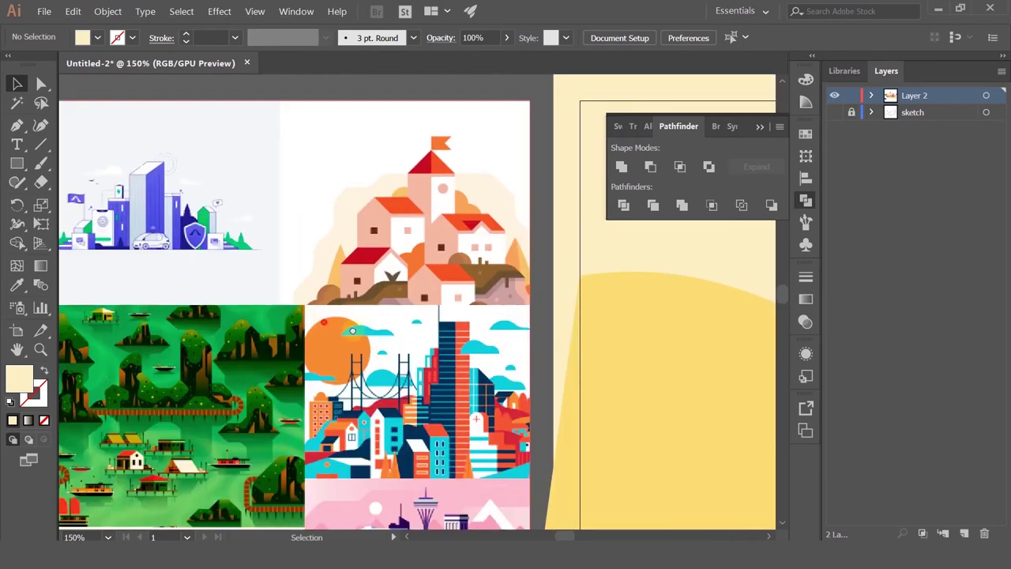
{"action": "left_click_drag", "start_coordinate": [324, 322], "coordinate": [414, 319]}
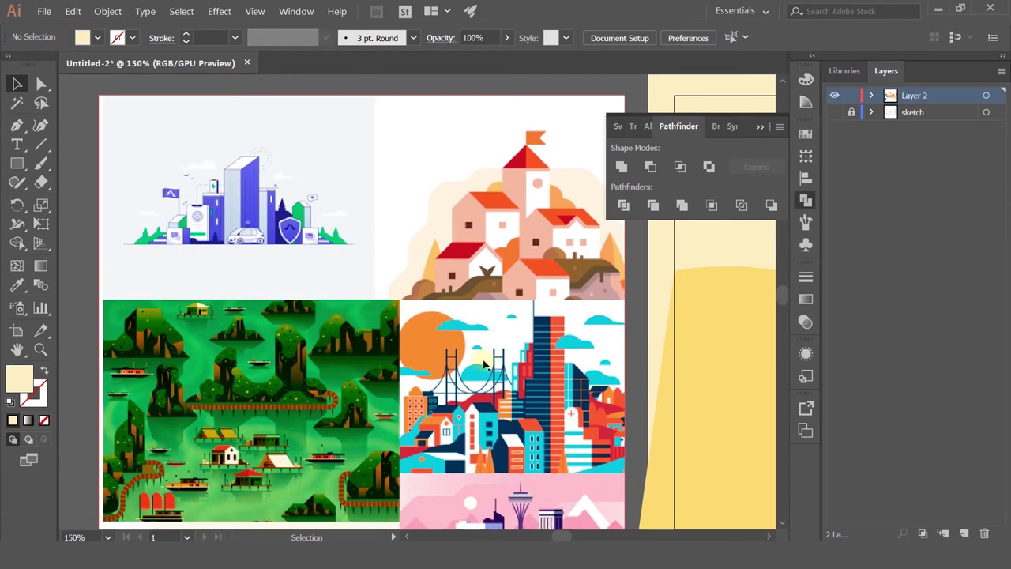
{"action": "left_click_drag", "start_coordinate": [420, 389], "coordinate": [445, 358]}
{"action": "left_click_drag", "start_coordinate": [533, 425], "coordinate": [490, 343]}
{"action": "left_click_drag", "start_coordinate": [588, 441], "coordinate": [613, 356]}
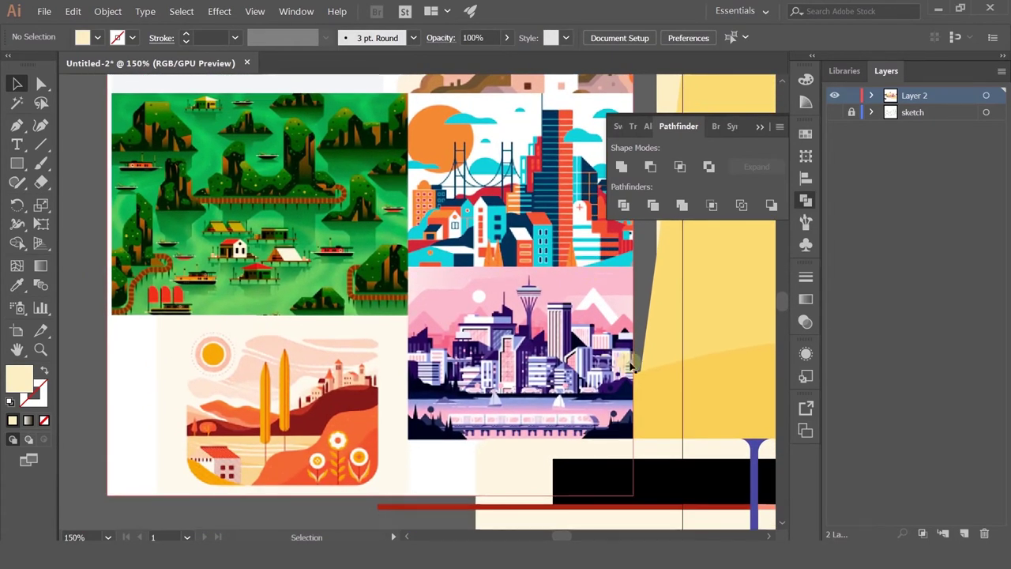
{"action": "scroll", "coordinate": [395, 393], "scroll_direction": "down", "scroll_amount": 2}
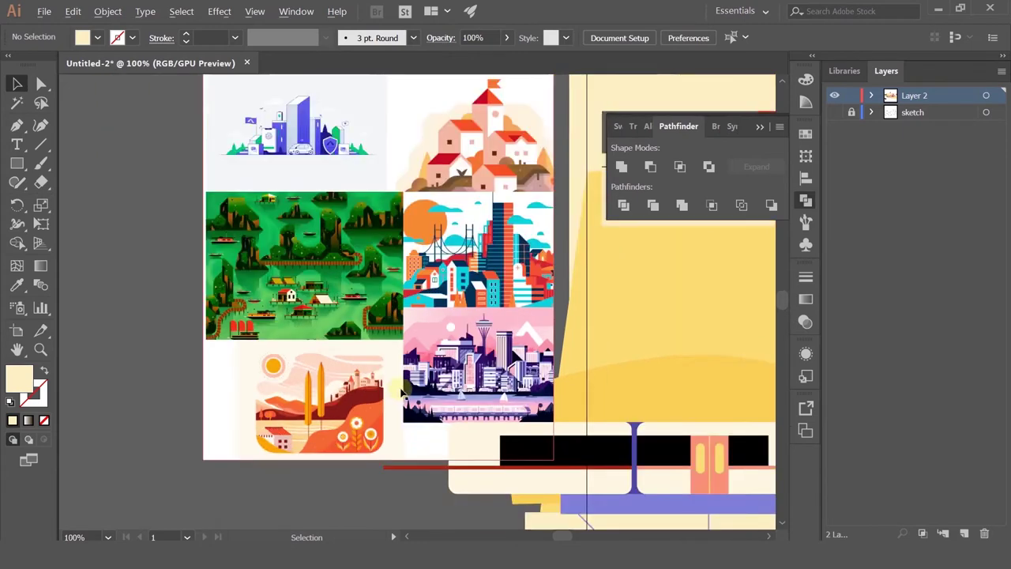
{"action": "left_click_drag", "start_coordinate": [690, 388], "coordinate": [261, 328]}
{"action": "left_click_drag", "start_coordinate": [613, 336], "coordinate": [445, 344]}
{"action": "scroll", "coordinate": [445, 345], "scroll_direction": "down", "scroll_amount": 3}
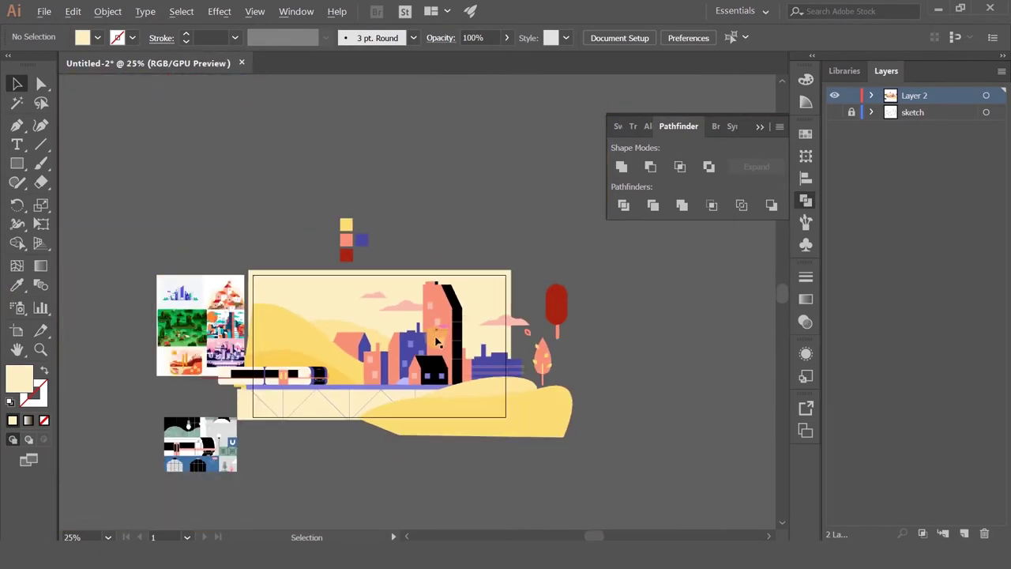
{"action": "left_click", "coordinate": [443, 316]}
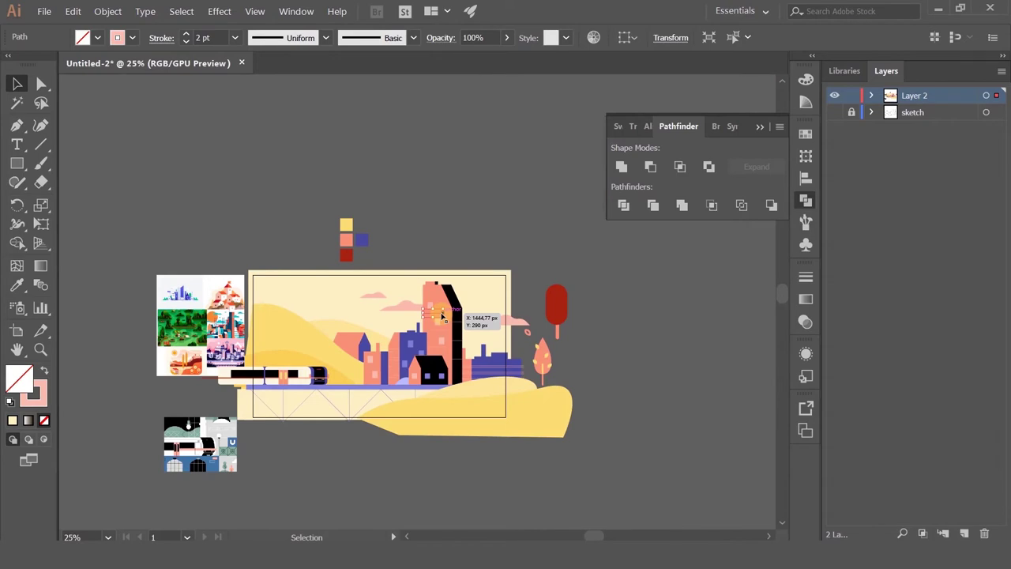
{"action": "scroll", "coordinate": [440, 322], "scroll_direction": "up", "scroll_amount": 3}
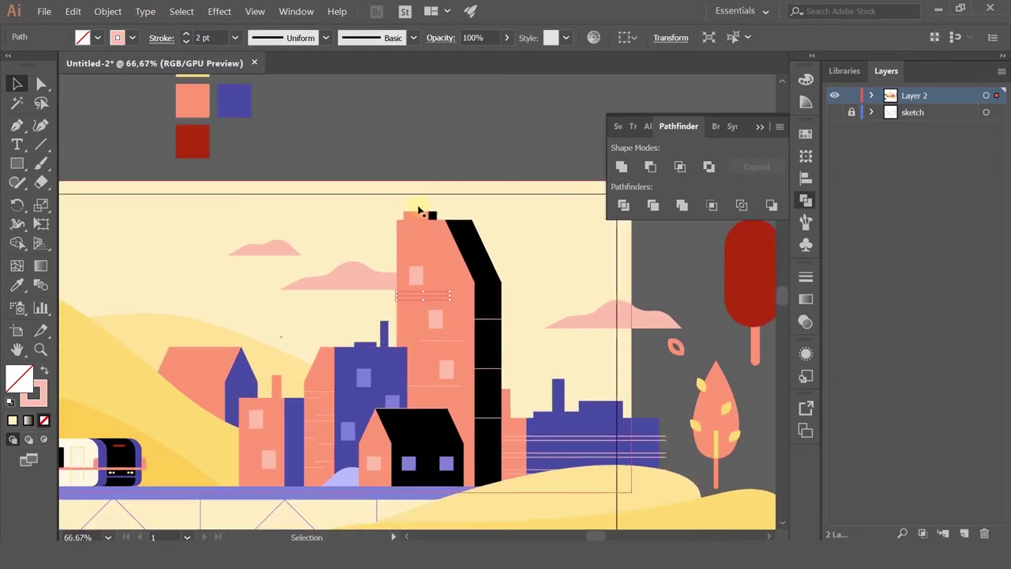
{"action": "left_click", "coordinate": [226, 355]}
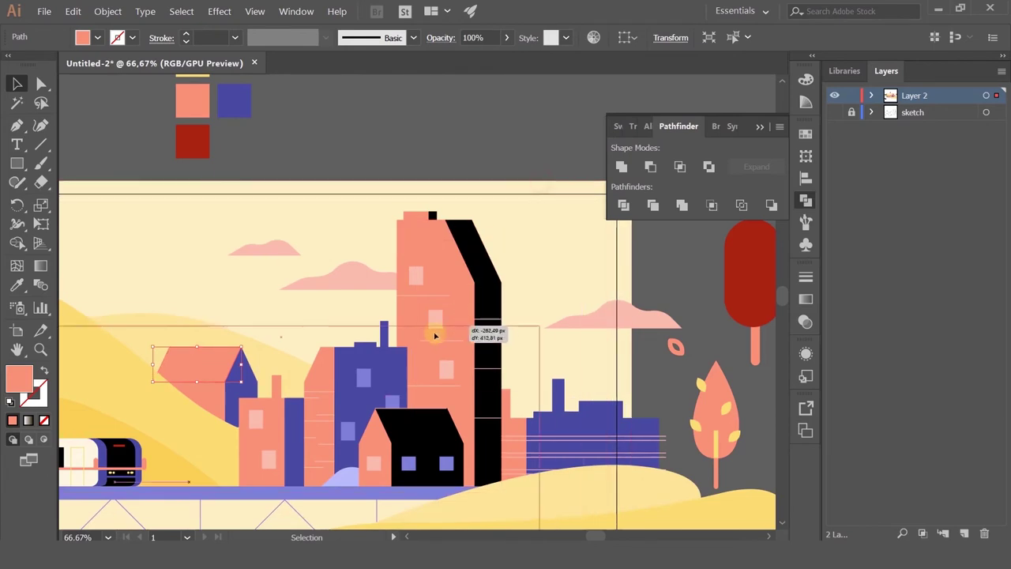
Move the cream sky rectangle in place onto a new layer, put that layer below Layer 2 and lock it
{"action": "left_click", "coordinate": [453, 207]}
{"action": "key", "text": "Delete"}
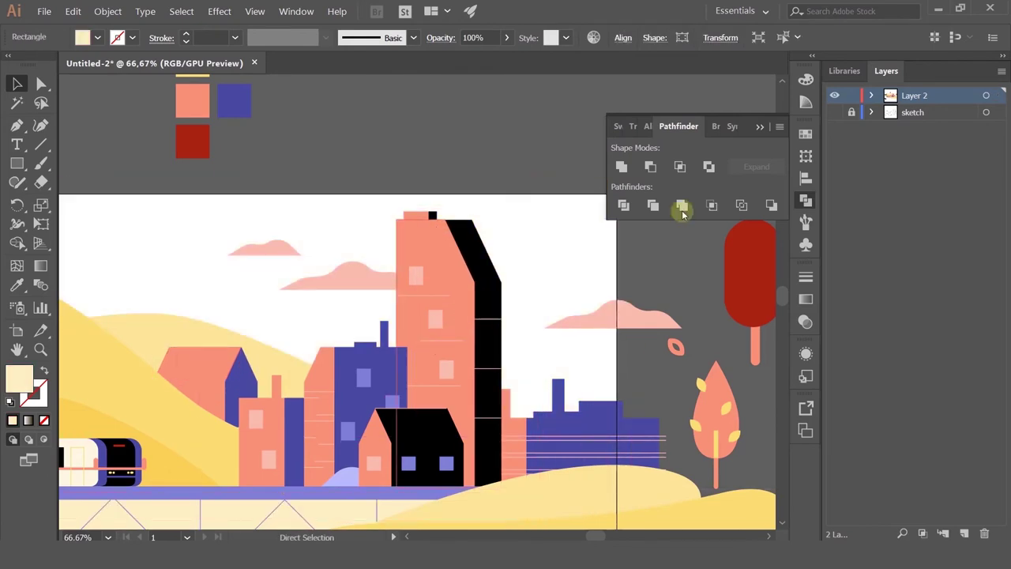
{"action": "left_click", "coordinate": [964, 533]}
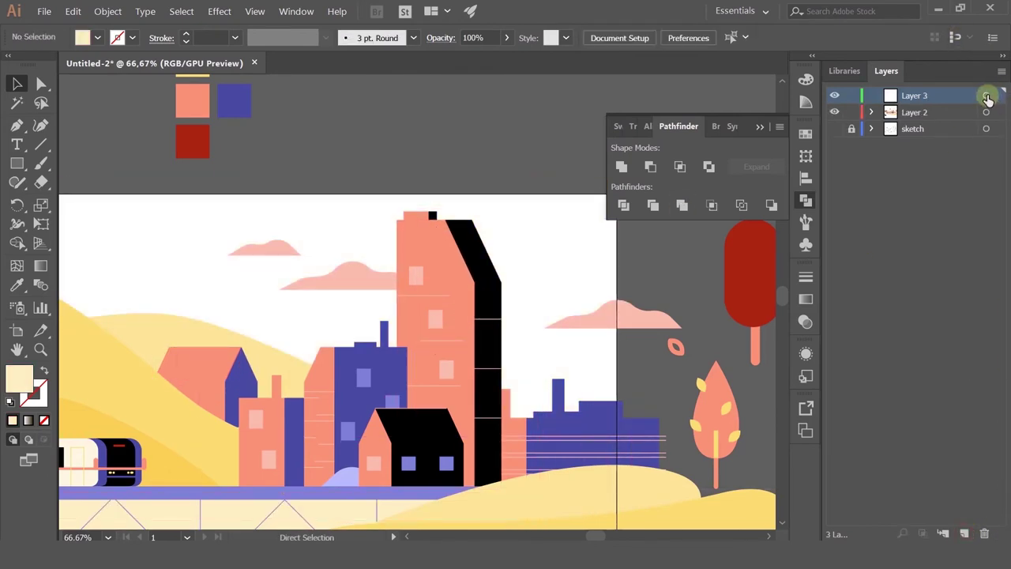
{"action": "key", "text": "ctrl+f"}
{"action": "left_click_drag", "start_coordinate": [901, 96], "coordinate": [917, 119]}
{"action": "left_click", "coordinate": [852, 111]}
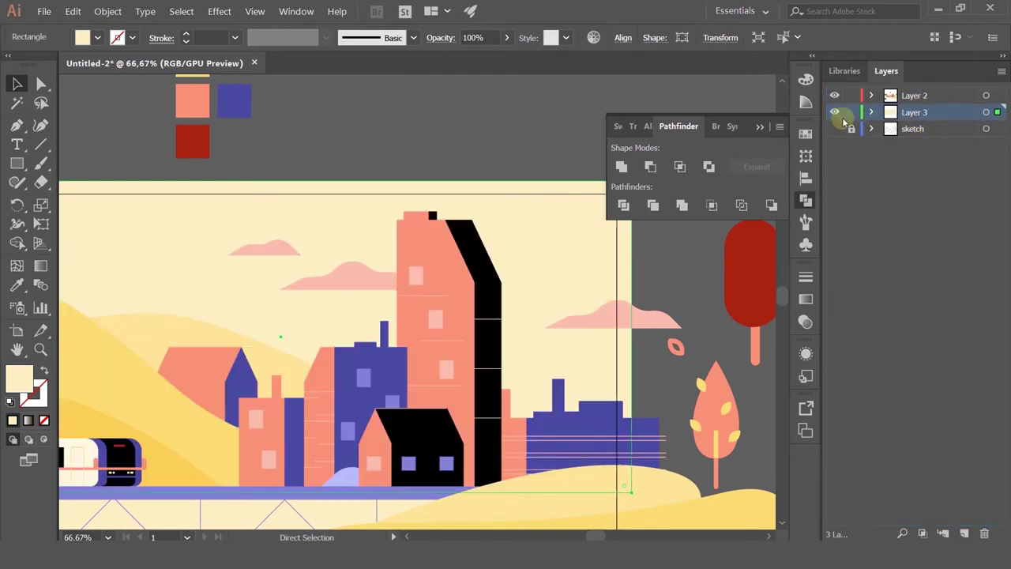
Move the three pink clouds and the pale dune behind the city in place onto Layer 3 and relock that layer
{"action": "scroll", "coordinate": [359, 226], "scroll_direction": "down", "scroll_amount": 2}
{"action": "left_click", "coordinate": [357, 252]}
{"action": "left_click", "coordinate": [311, 238], "text": "shift"}
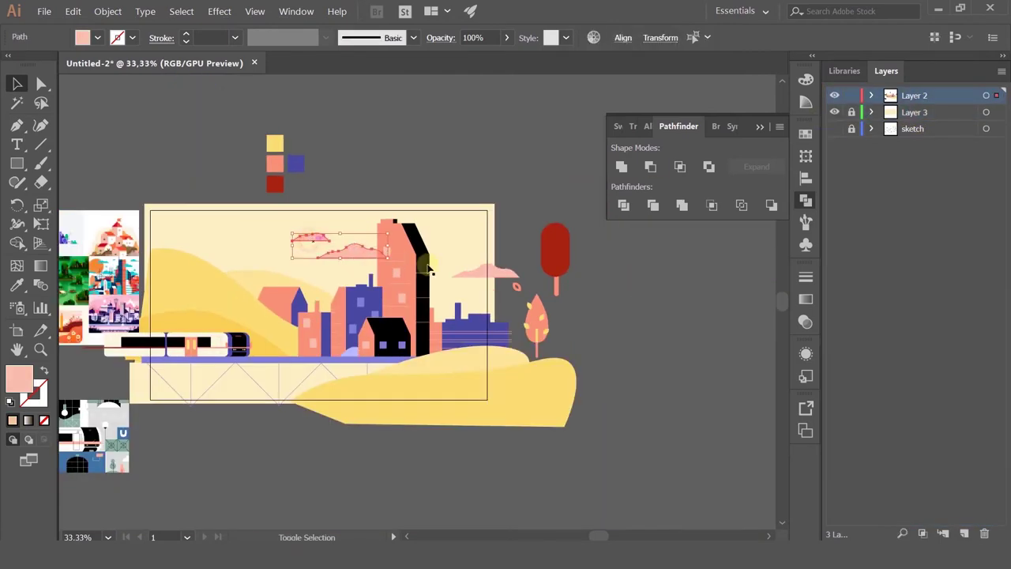
{"action": "left_click", "coordinate": [498, 282], "text": "shift"}
{"action": "left_click", "coordinate": [256, 279], "text": "shift"}
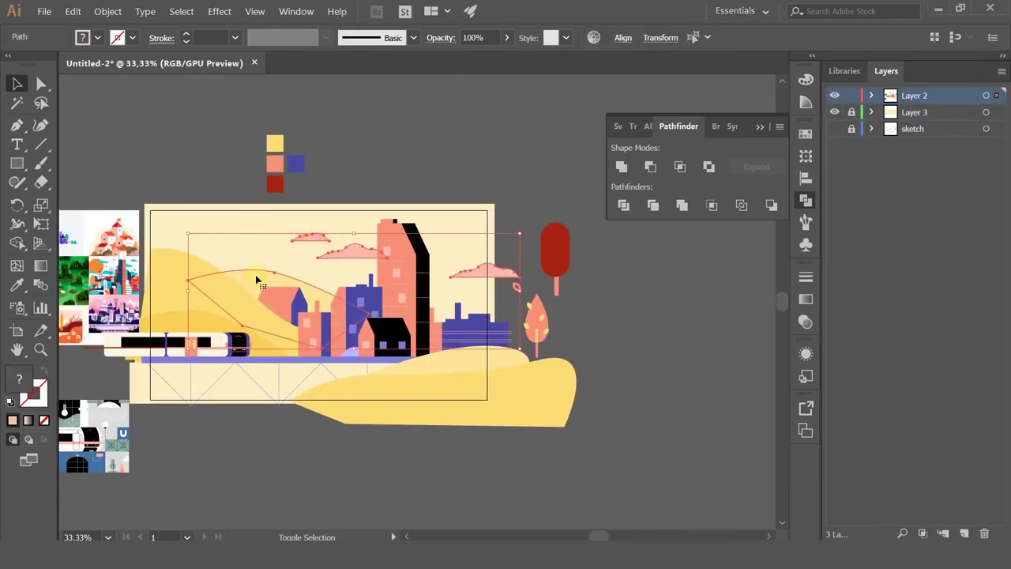
{"action": "key", "text": "ctrl+x"}
{"action": "left_click", "coordinate": [852, 112]}
{"action": "left_click", "coordinate": [932, 114]}
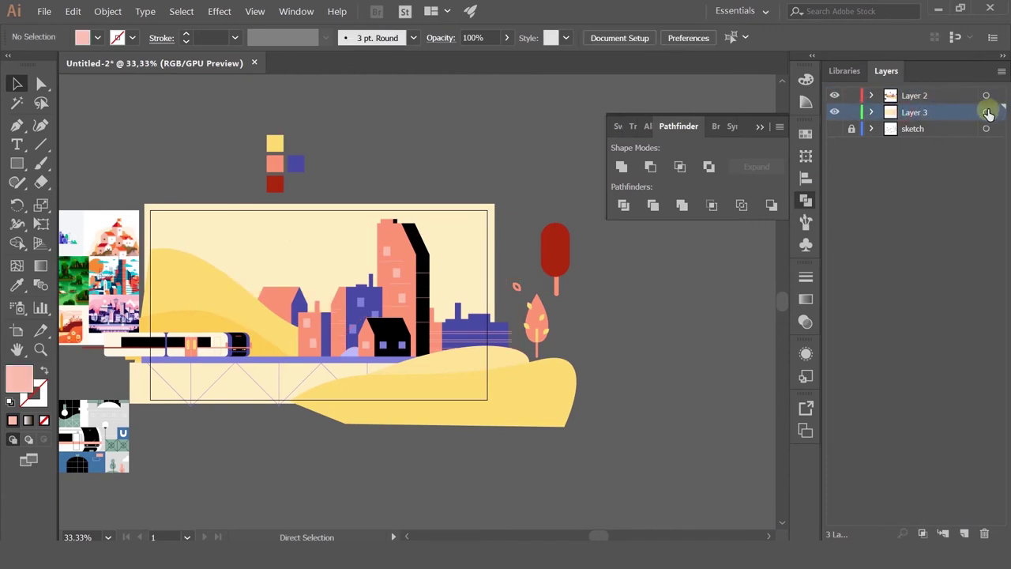
{"action": "key", "text": "ctrl+f"}
{"action": "left_click", "coordinate": [852, 113]}
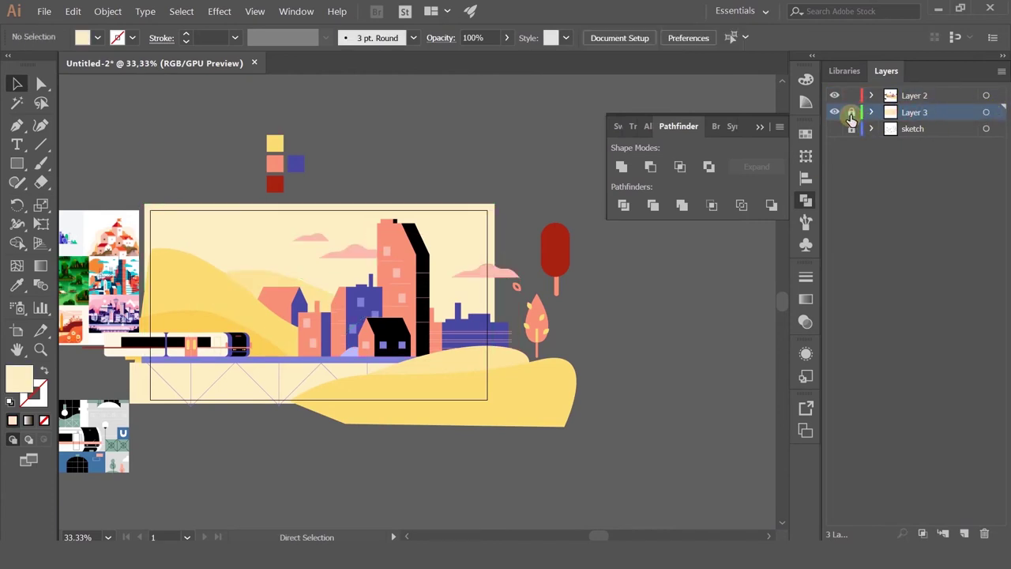
Select the city buildings on Layer 2 without the dunes and scale them down proportionally toward their lower-right corner
{"action": "left_click", "coordinate": [921, 95]}
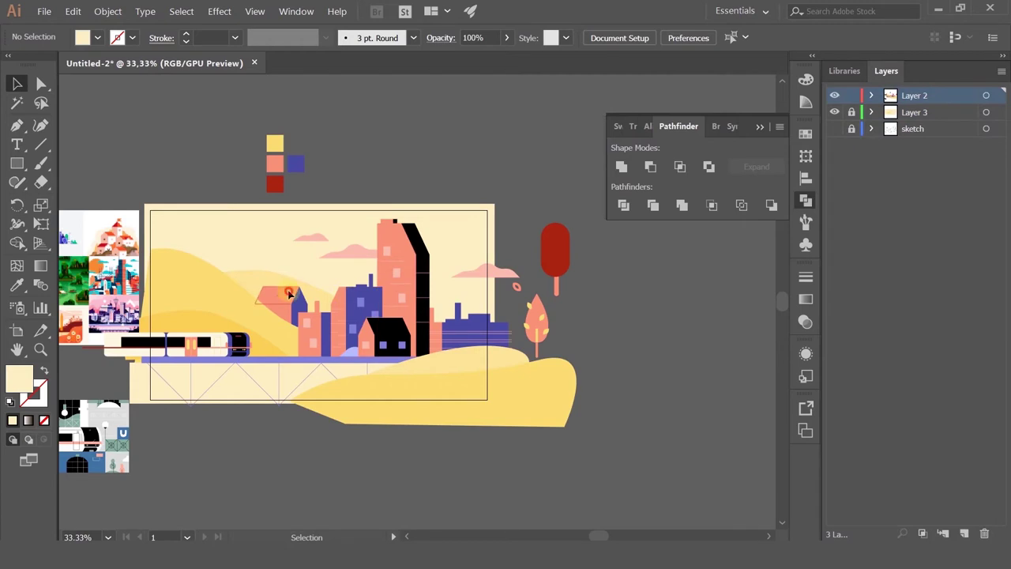
{"action": "left_click", "coordinate": [290, 294]}
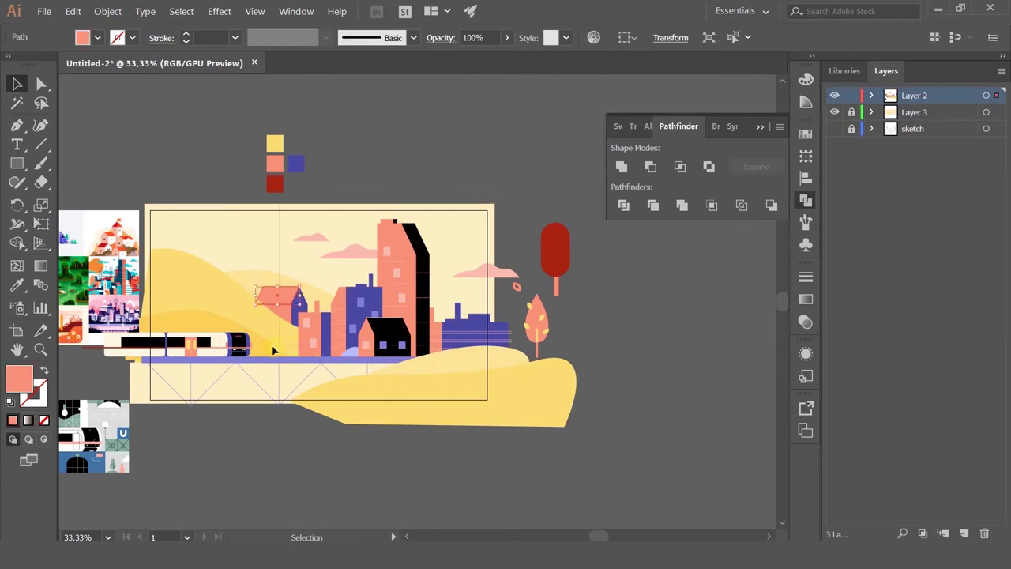
{"action": "key", "text": "ctrl+a"}
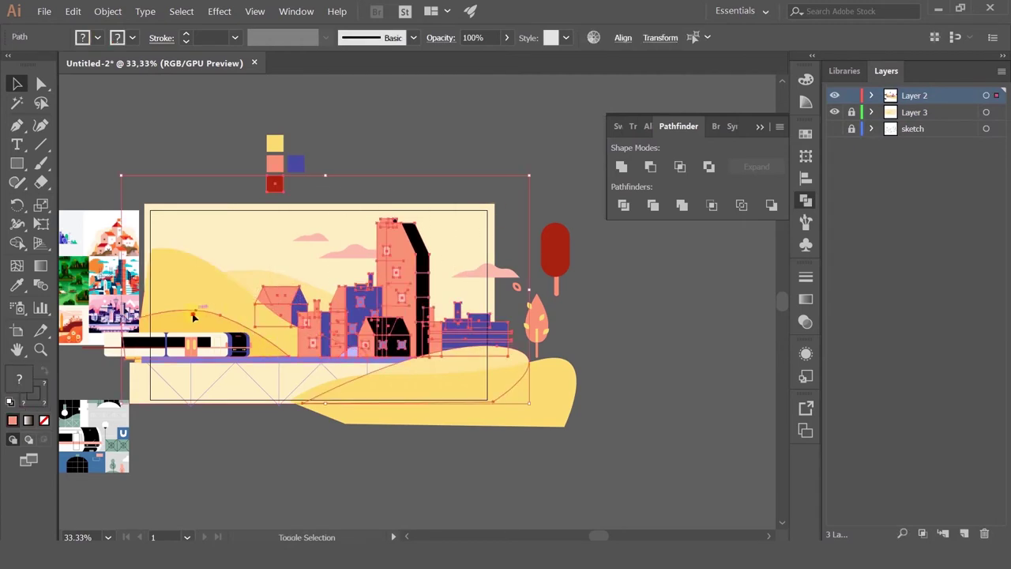
{"action": "left_click", "coordinate": [193, 315], "text": "shift"}
{"action": "left_click", "coordinate": [424, 366], "text": "shift"}
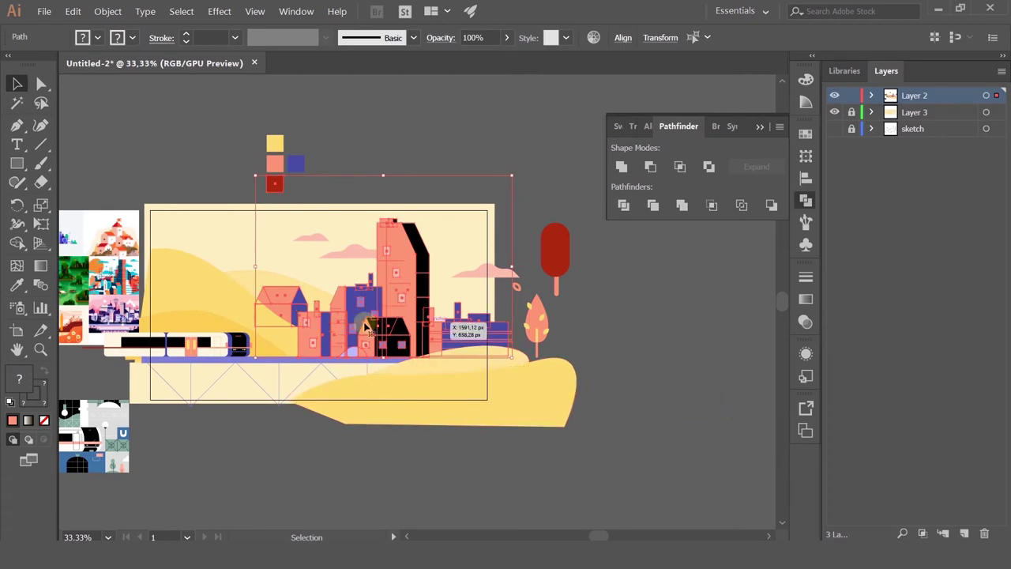
{"action": "left_click_drag", "start_coordinate": [376, 334], "coordinate": [404, 288]}
{"action": "key", "text": "ctrl+z"}
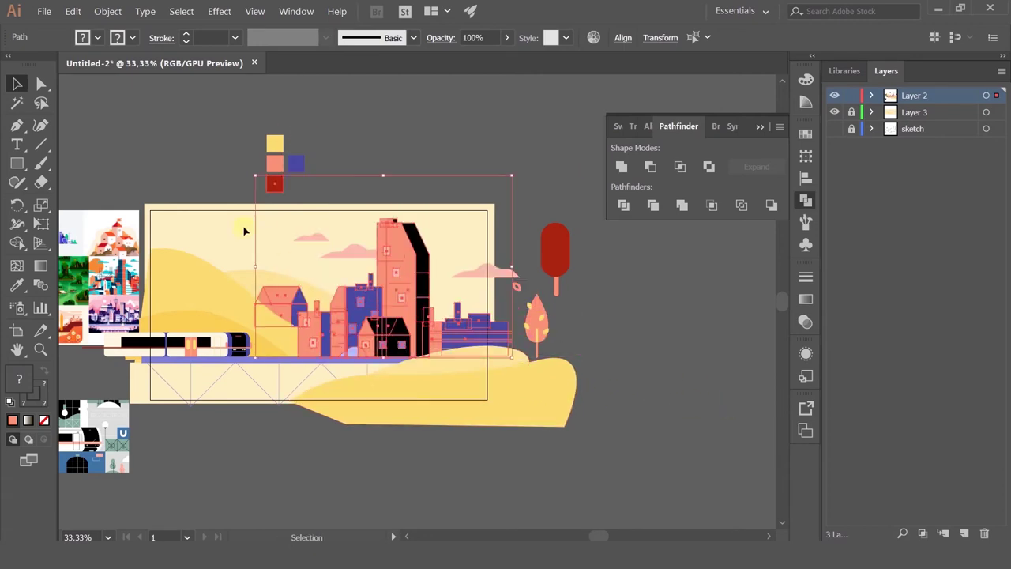
{"action": "left_click_drag", "start_coordinate": [253, 176], "coordinate": [332, 230]}
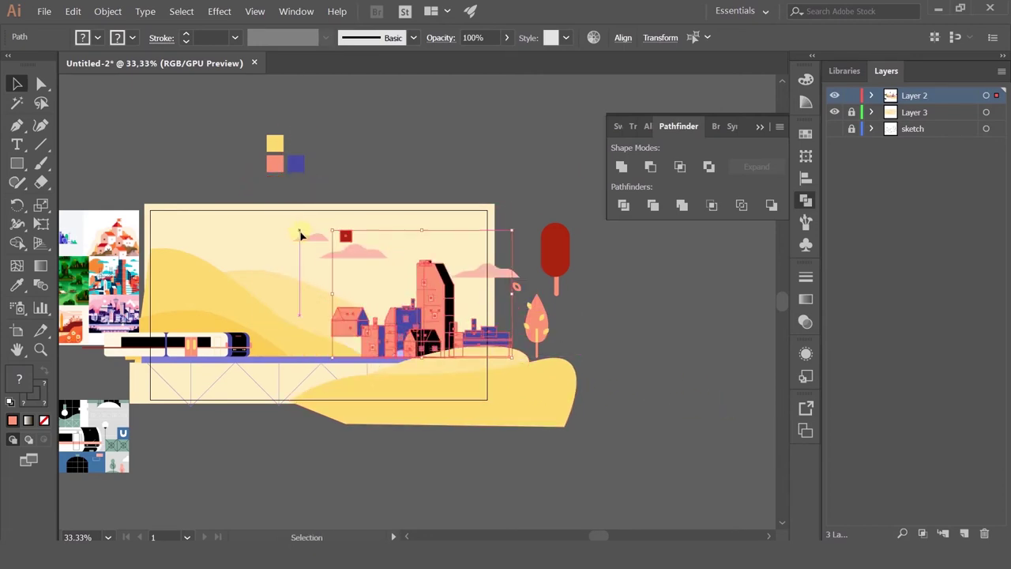
Raise the city clear of the bridge at a slightly larger size, and return the dark red swatch to the other swatches
{"action": "left_click_drag", "start_coordinate": [441, 313], "coordinate": [409, 279]}
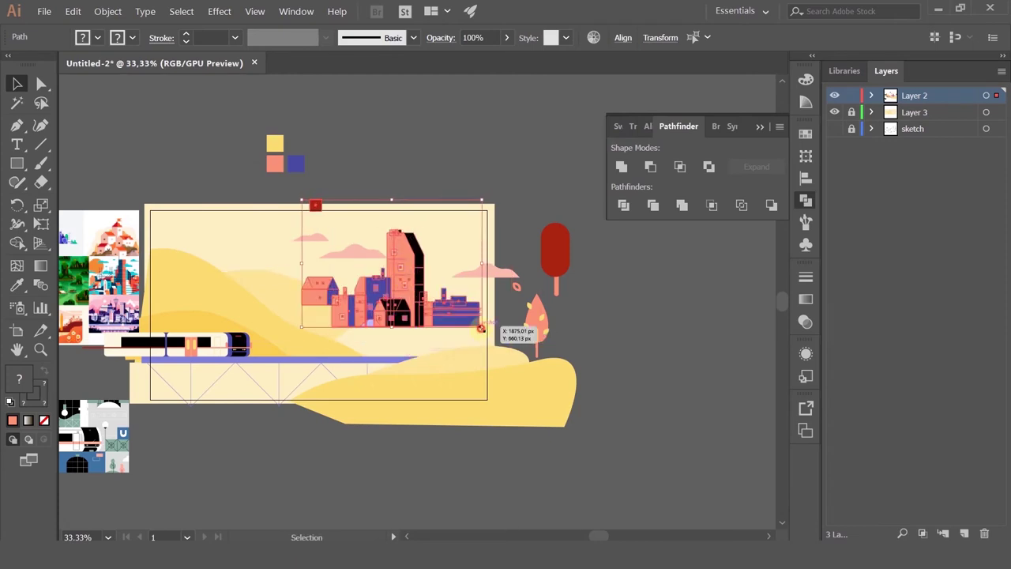
{"action": "left_click_drag", "start_coordinate": [481, 328], "coordinate": [492, 335]}
{"action": "left_click_drag", "start_coordinate": [414, 295], "coordinate": [406, 295]}
{"action": "left_click", "coordinate": [445, 124]}
{"action": "left_click_drag", "start_coordinate": [298, 202], "coordinate": [273, 192]}
{"action": "left_click", "coordinate": [352, 174]}
Delete the stray pink lines left over the pale dune beneath the blue building
{"action": "scroll", "coordinate": [347, 308], "scroll_direction": "up", "scroll_amount": 2}
{"action": "left_click", "coordinate": [257, 281]}
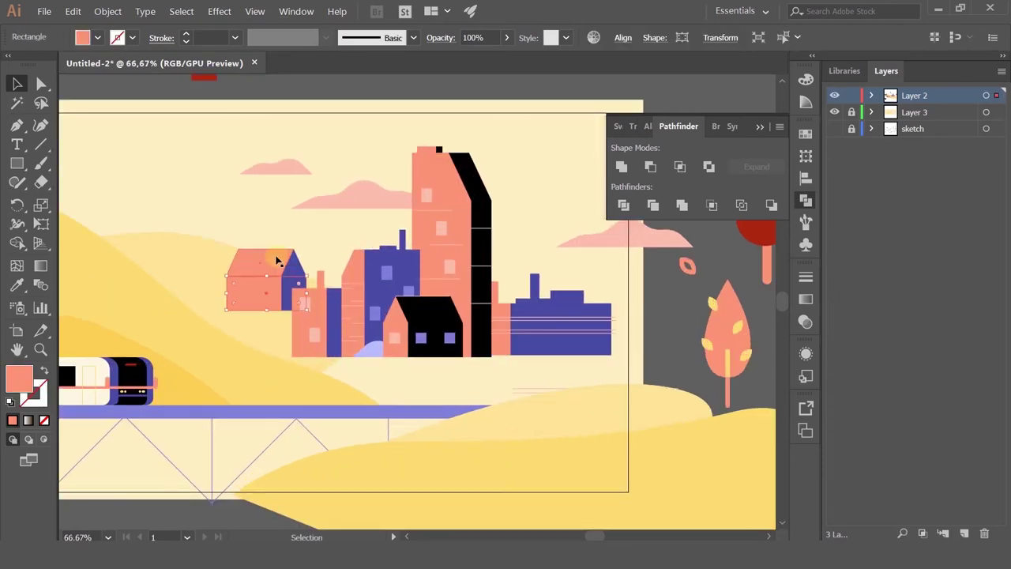
{"action": "left_click", "coordinate": [276, 258], "text": "shift"}
{"action": "left_click", "coordinate": [293, 271], "text": "shift"}
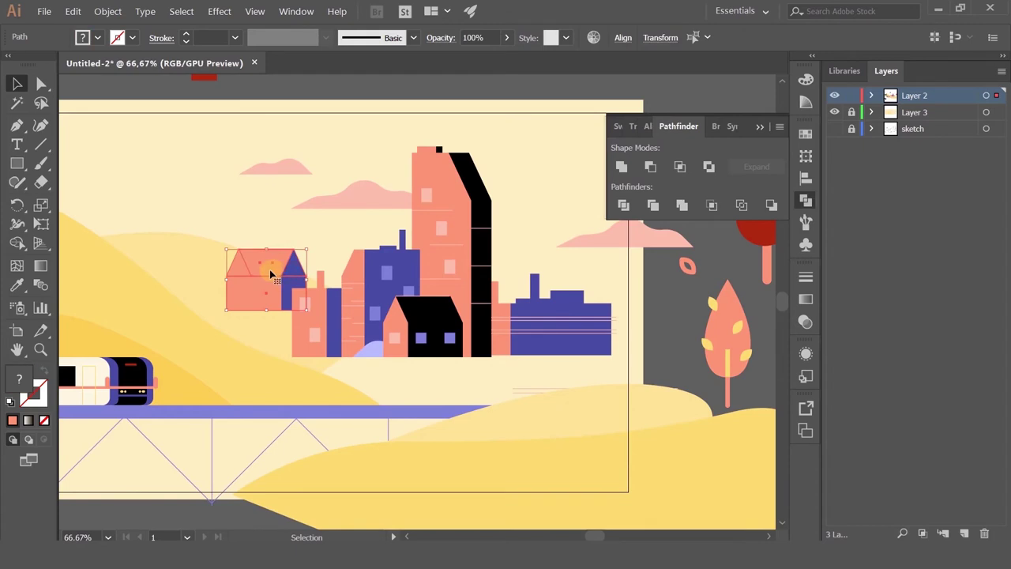
{"action": "left_click", "coordinate": [572, 308]}
{"action": "left_click", "coordinate": [533, 391]}
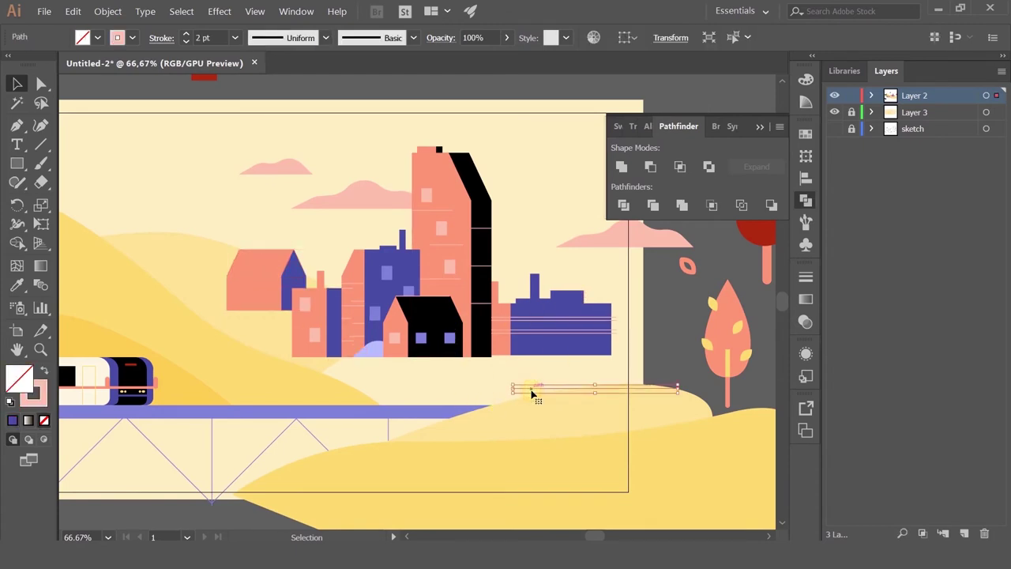
{"action": "key", "text": "Delete"}
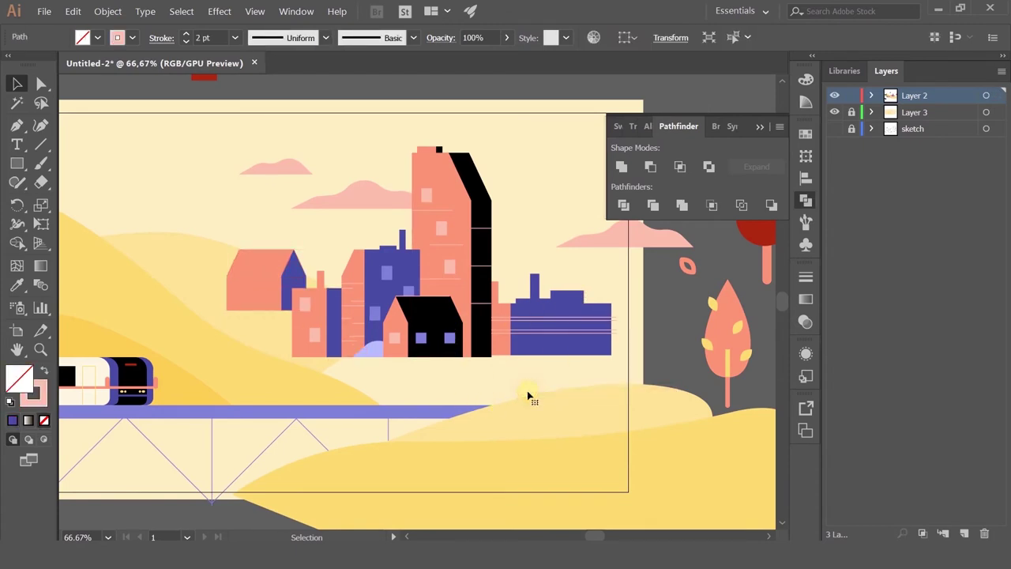
Examine the resized city, train and bridge up close and compare them with the reference city illustrations
{"action": "scroll", "coordinate": [490, 344], "scroll_direction": "down", "scroll_amount": 2}
{"action": "scroll", "coordinate": [460, 331], "scroll_direction": "up", "scroll_amount": 3}
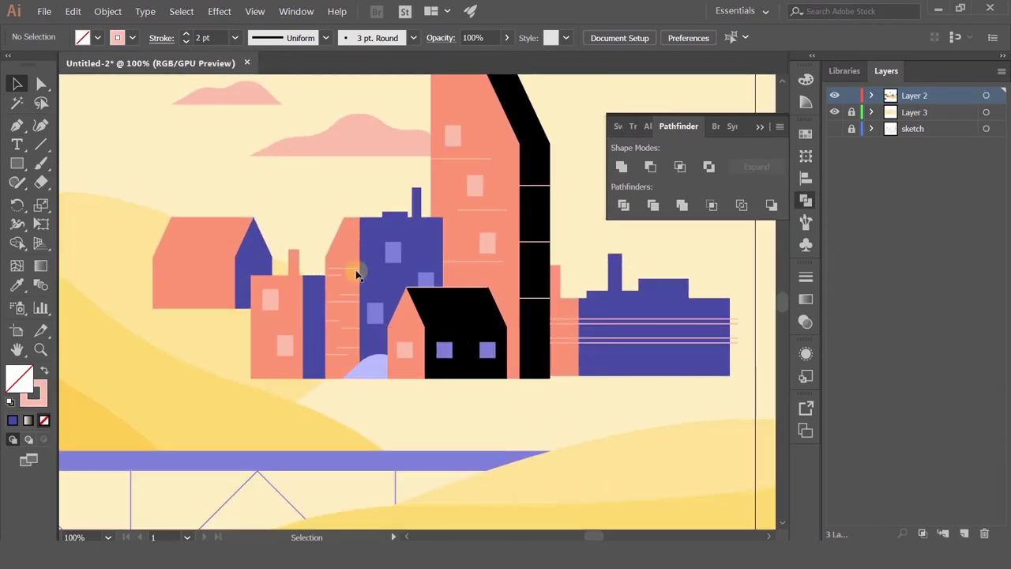
{"action": "scroll", "coordinate": [447, 314], "scroll_direction": "down", "scroll_amount": 3}
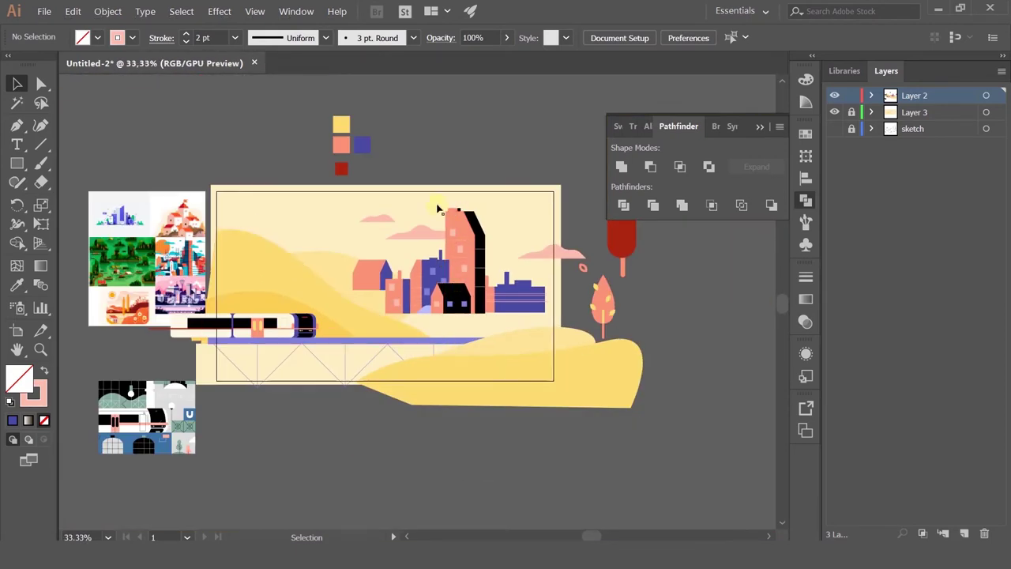
{"action": "scroll", "coordinate": [400, 316], "scroll_direction": "up", "scroll_amount": 2}
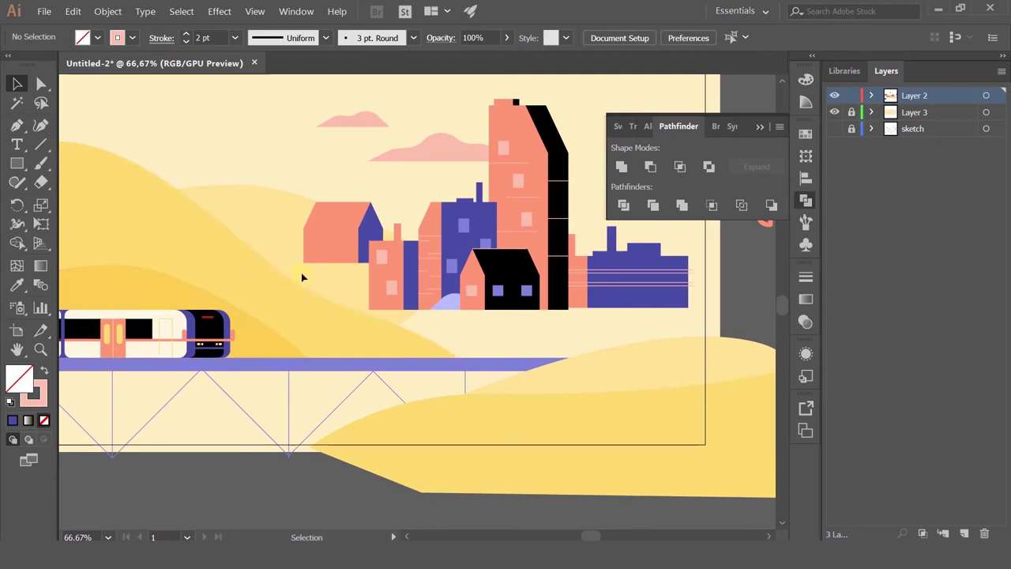
{"action": "key", "text": "m"}
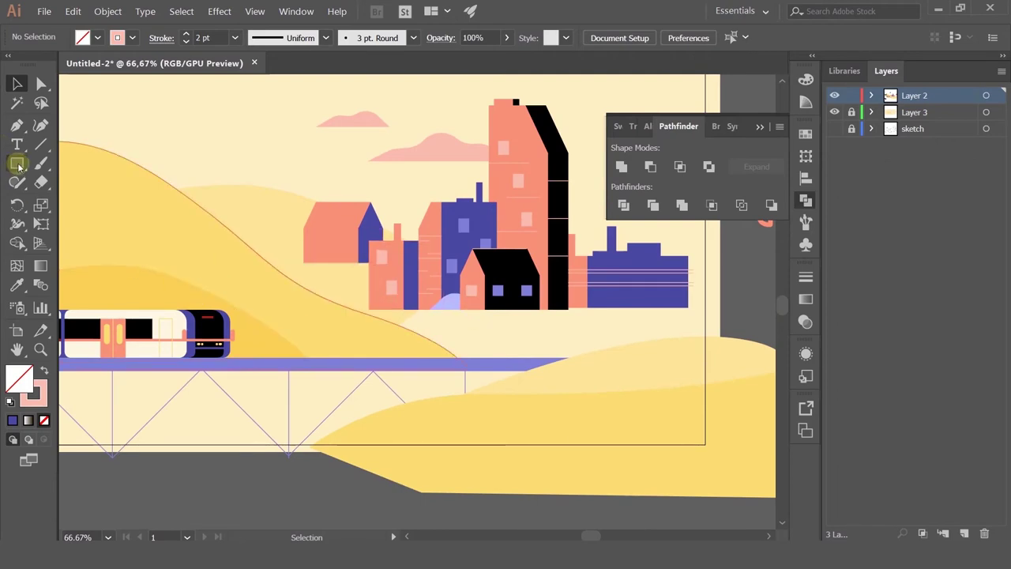
{"action": "scroll", "coordinate": [253, 275], "scroll_direction": "down", "scroll_amount": 2}
{"action": "scroll", "coordinate": [255, 276], "scroll_direction": "up", "scroll_amount": 1}
{"action": "left_click_drag", "start_coordinate": [190, 287], "coordinate": [575, 286]}
{"action": "scroll", "coordinate": [414, 301], "scroll_direction": "up", "scroll_amount": 3}
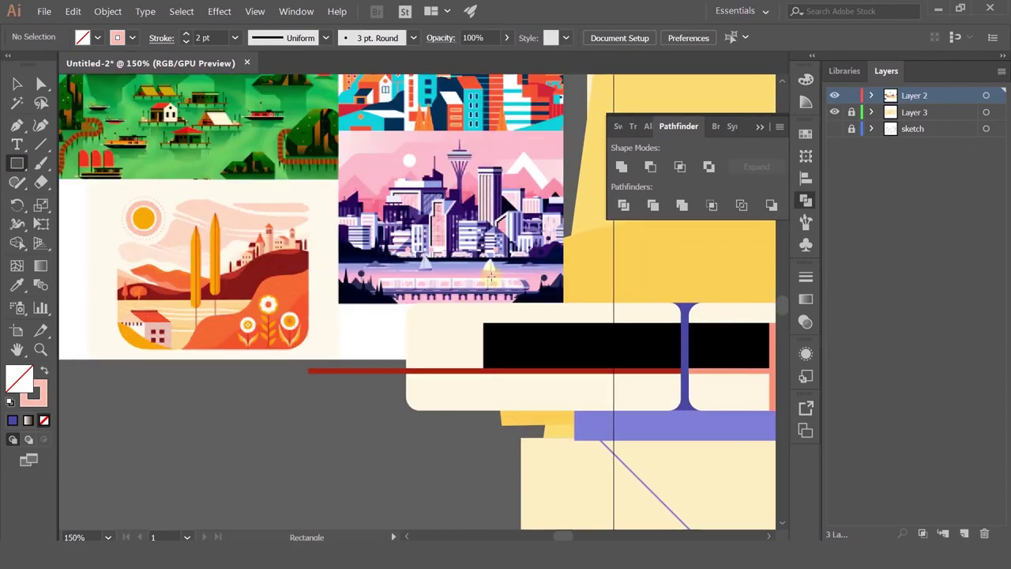
{"action": "left_click_drag", "start_coordinate": [644, 305], "coordinate": [38, 280]}
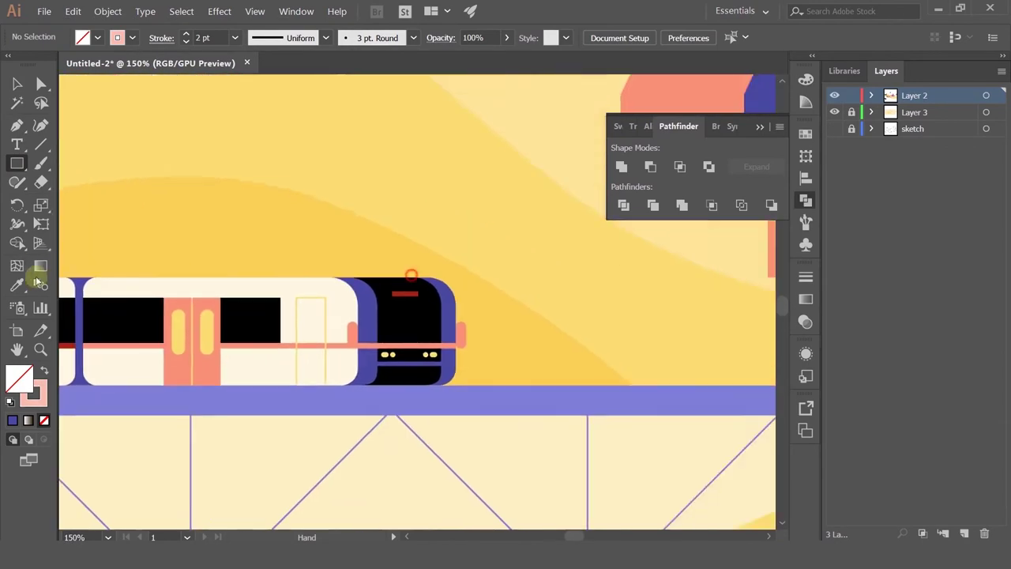
{"action": "left_click_drag", "start_coordinate": [711, 300], "coordinate": [48, 316]}
{"action": "left_click_drag", "start_coordinate": [747, 317], "coordinate": [325, 399]}
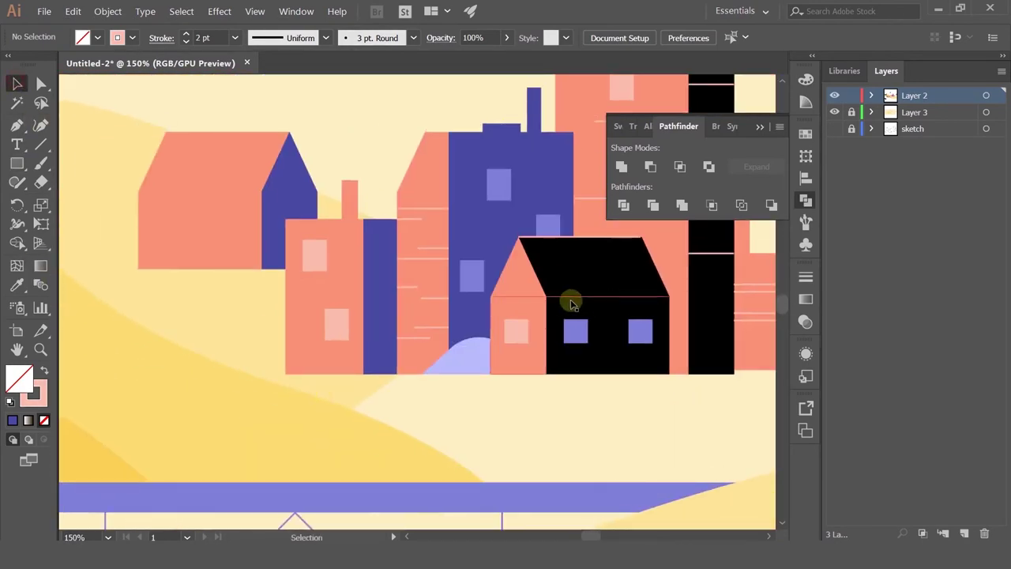
{"action": "left_click", "coordinate": [587, 286]}
{"action": "scroll", "coordinate": [522, 292], "scroll_direction": "down", "scroll_amount": 3}
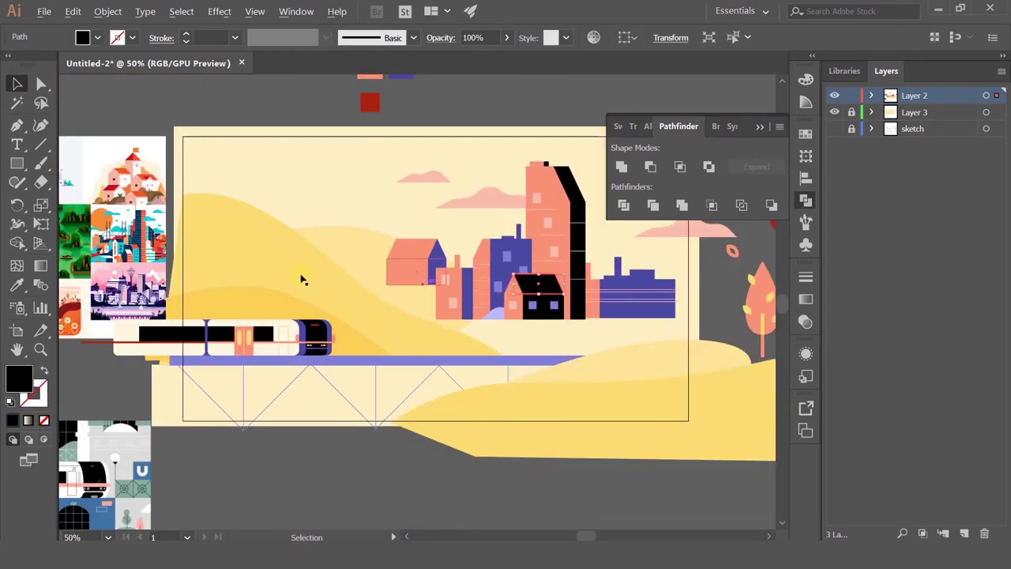
{"action": "left_click_drag", "start_coordinate": [239, 245], "coordinate": [454, 269]}
{"action": "scroll", "coordinate": [298, 199], "scroll_direction": "up", "scroll_amount": 3}
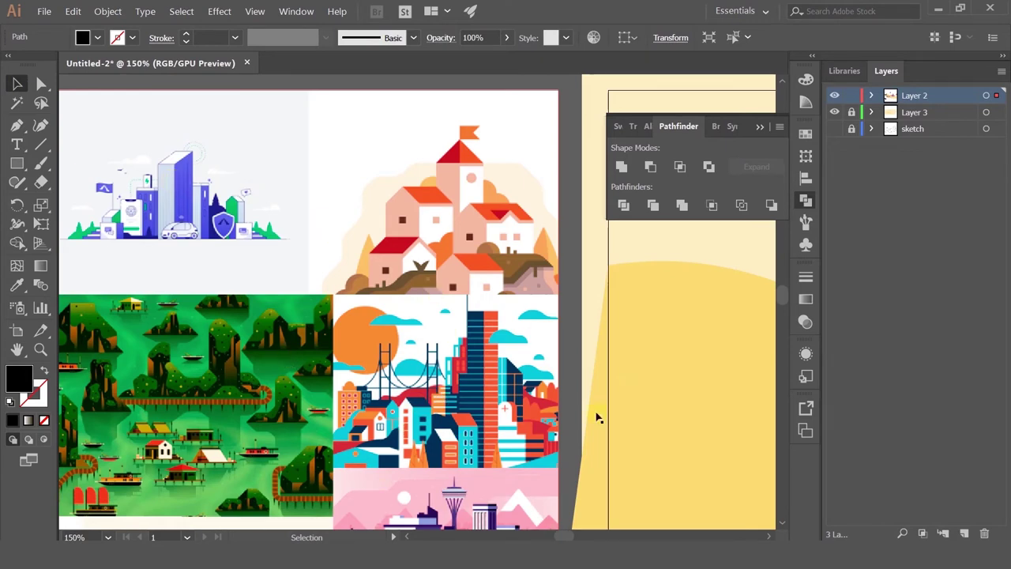
{"action": "scroll", "coordinate": [576, 453], "scroll_direction": "down", "scroll_amount": 2}
{"action": "left_click_drag", "start_coordinate": [671, 415], "coordinate": [207, 270]}
{"action": "left_click_drag", "start_coordinate": [507, 369], "coordinate": [334, 352]}
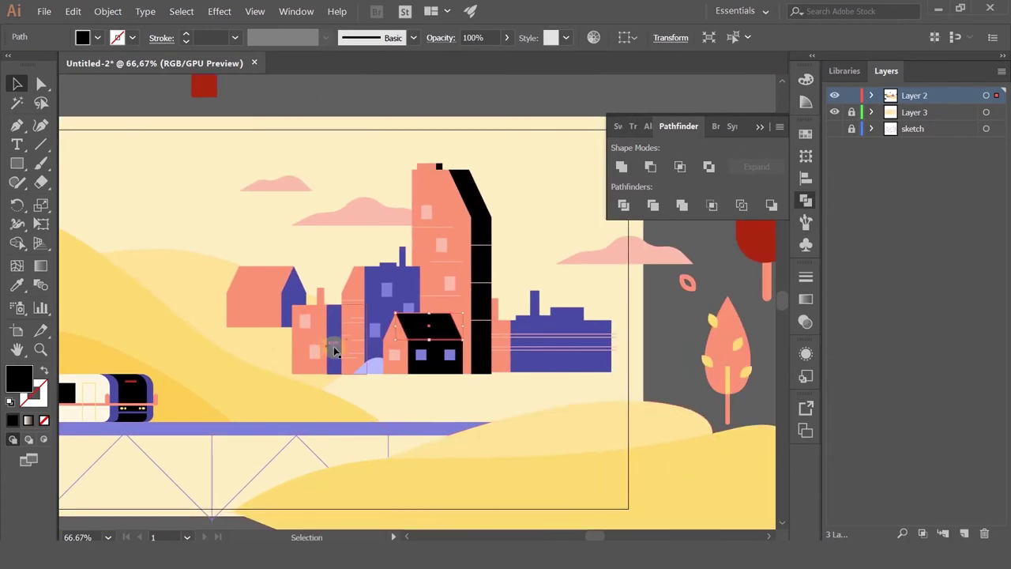
Try a duplicate of the black-roofed house at the bridge's right end, then remove it
{"action": "scroll", "coordinate": [335, 351], "scroll_direction": "up", "scroll_amount": 2}
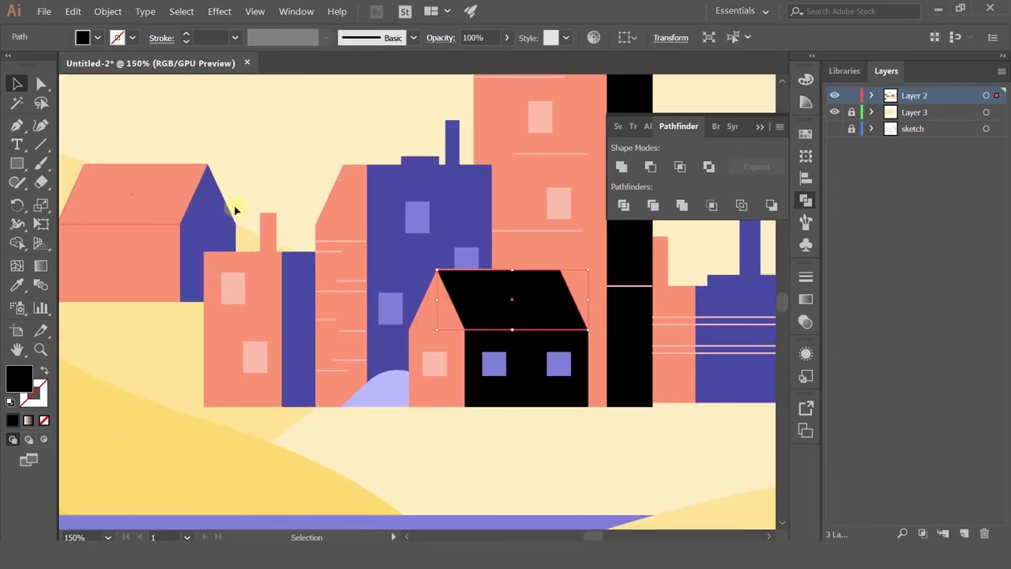
{"action": "left_click", "coordinate": [404, 298]}
{"action": "left_click", "coordinate": [440, 308]}
{"action": "left_click", "coordinate": [462, 350], "text": "shift"}
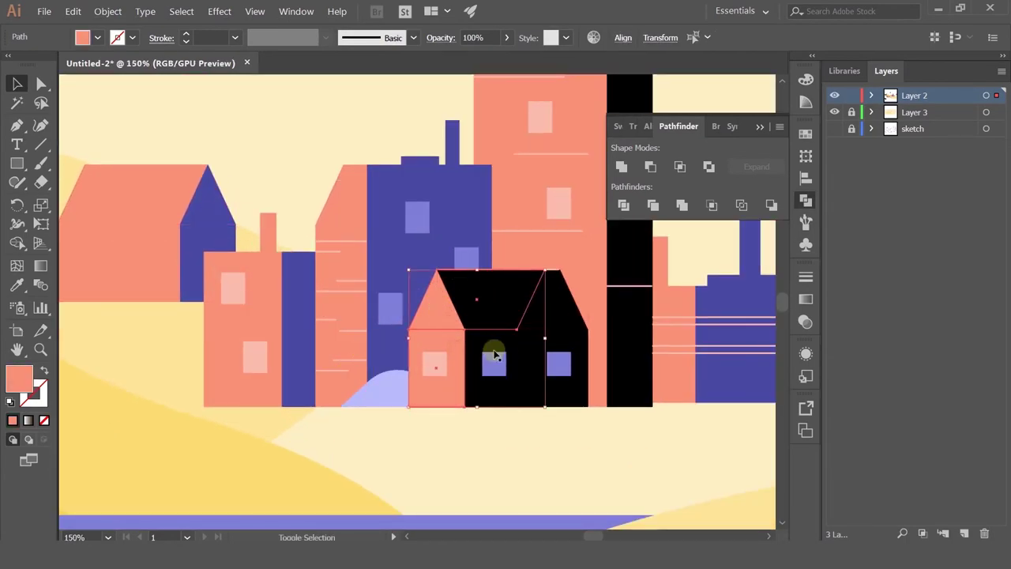
{"action": "left_click", "coordinate": [501, 351], "text": "shift"}
{"action": "left_click", "coordinate": [503, 351], "text": "shift"}
{"action": "left_click", "coordinate": [564, 339], "text": "shift"}
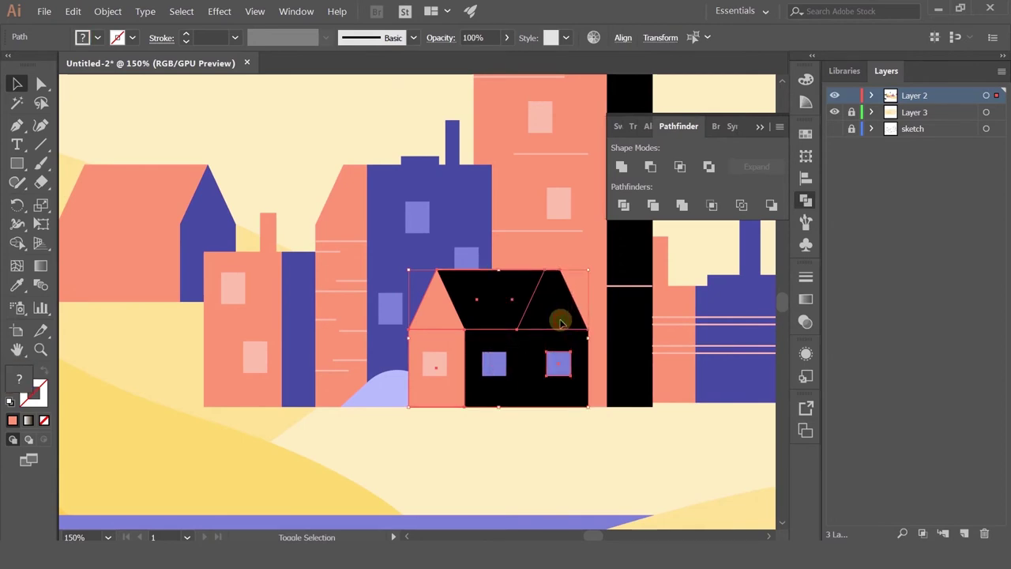
{"action": "left_click_drag", "start_coordinate": [558, 319], "coordinate": [439, 390]}
{"action": "scroll", "coordinate": [440, 391], "scroll_direction": "down", "scroll_amount": 3}
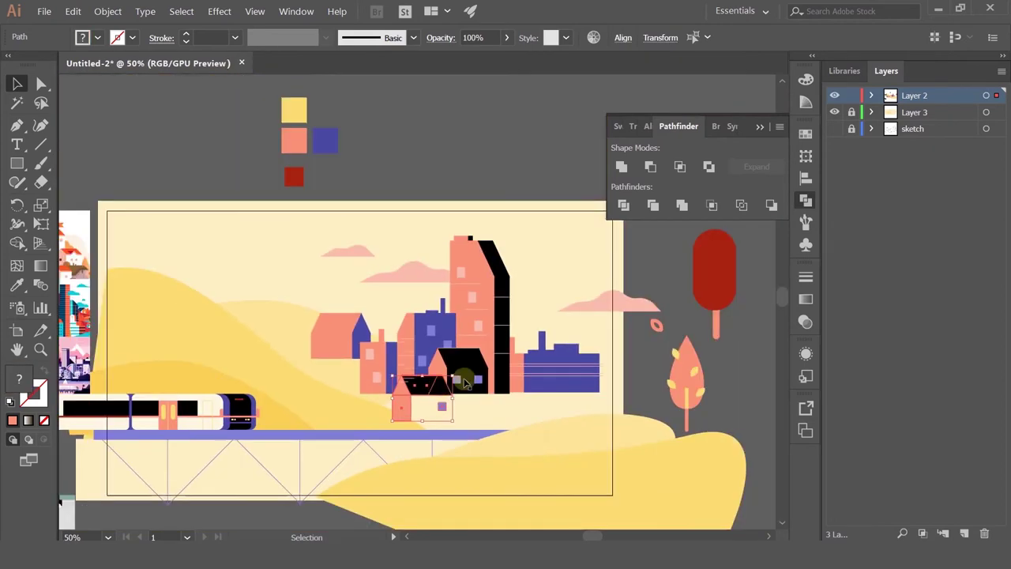
{"action": "left_click_drag", "start_coordinate": [469, 378], "coordinate": [661, 401]}
{"action": "scroll", "coordinate": [425, 392], "scroll_direction": "up", "scroll_amount": 3}
{"action": "scroll", "coordinate": [661, 401], "scroll_direction": "down", "scroll_amount": 1}
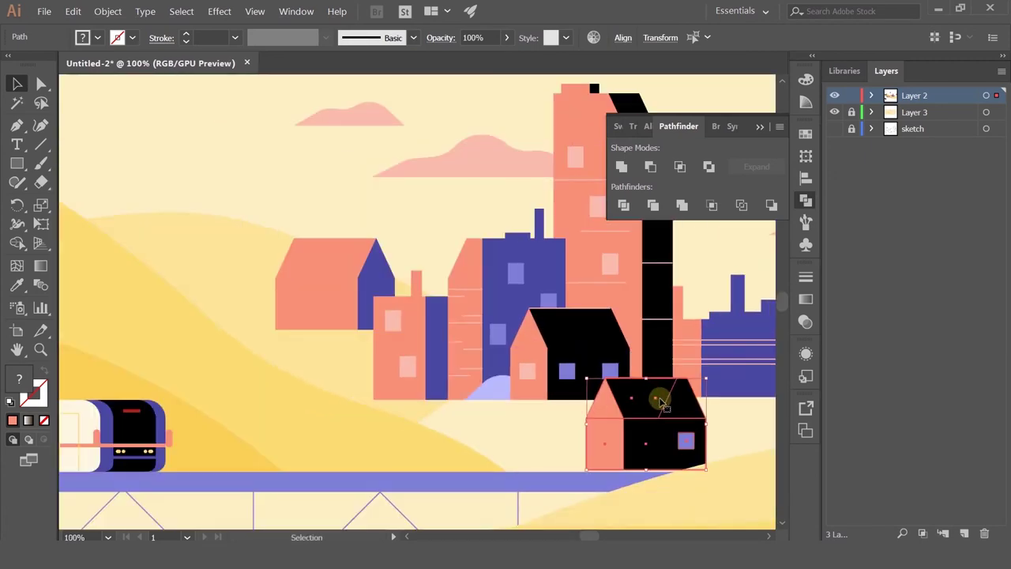
{"action": "key", "text": "Delete"}
Duplicate the coral and blue house down onto the dune just above the bridge and bring the copy to the front
{"action": "left_click", "coordinate": [340, 267]}
{"action": "left_click", "coordinate": [342, 253], "text": "shift"}
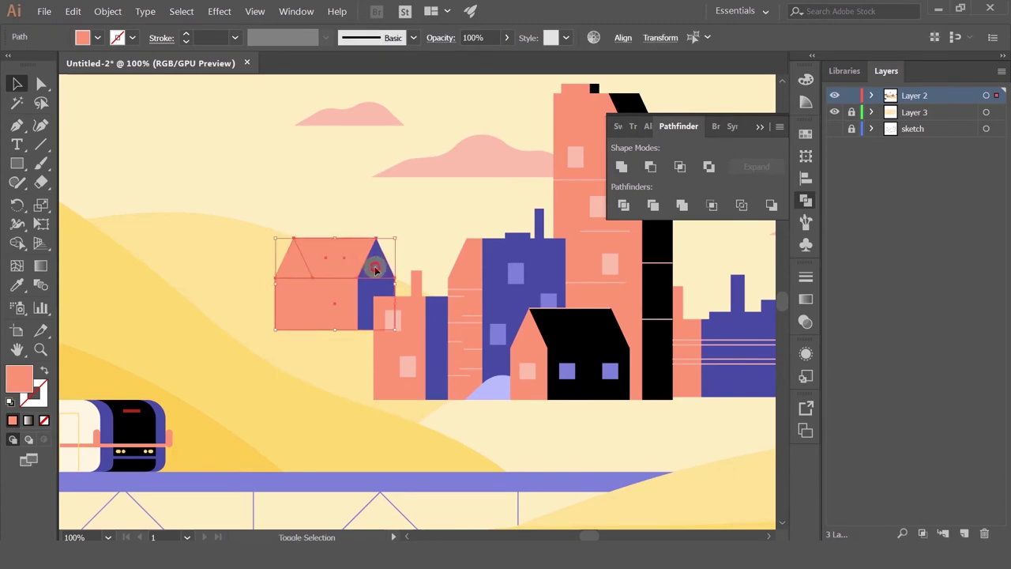
{"action": "left_click", "coordinate": [373, 265], "text": "shift"}
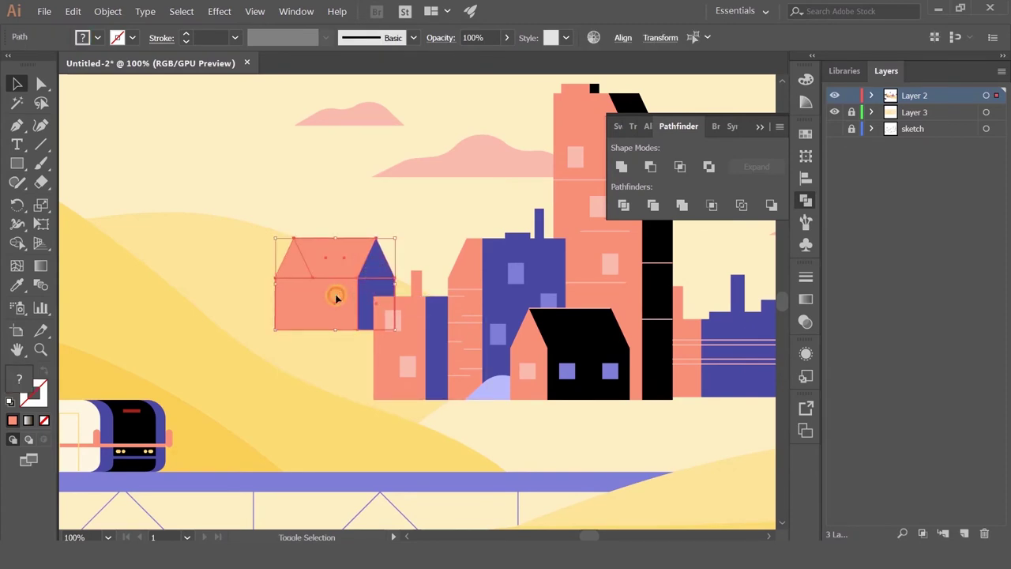
{"action": "left_click_drag", "start_coordinate": [335, 254], "coordinate": [402, 371]}
{"action": "key", "text": "ctrl+z"}
{"action": "key", "text": "ctrl+minus"}
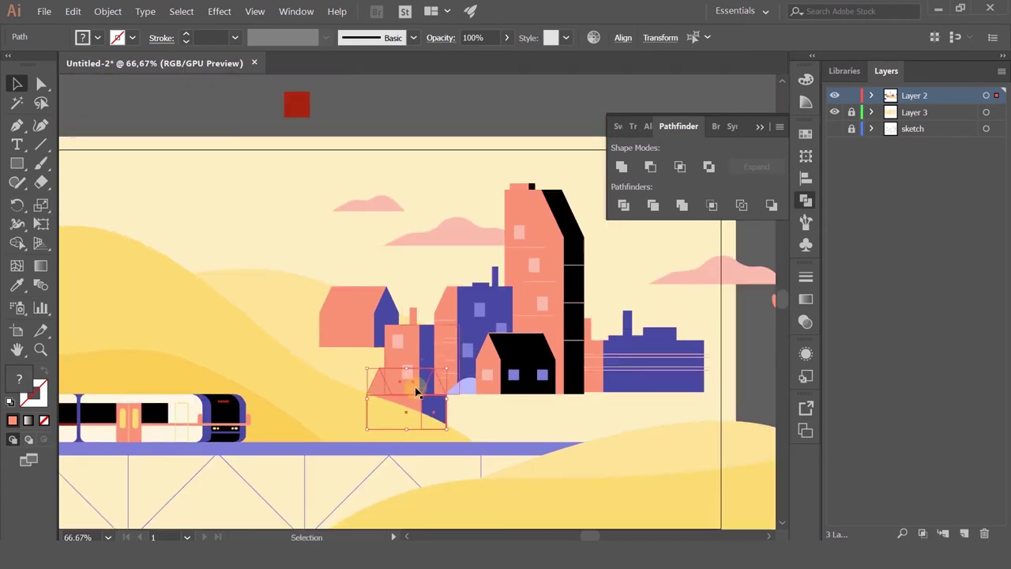
{"action": "key", "text": "ctrl+shift+bracketright"}
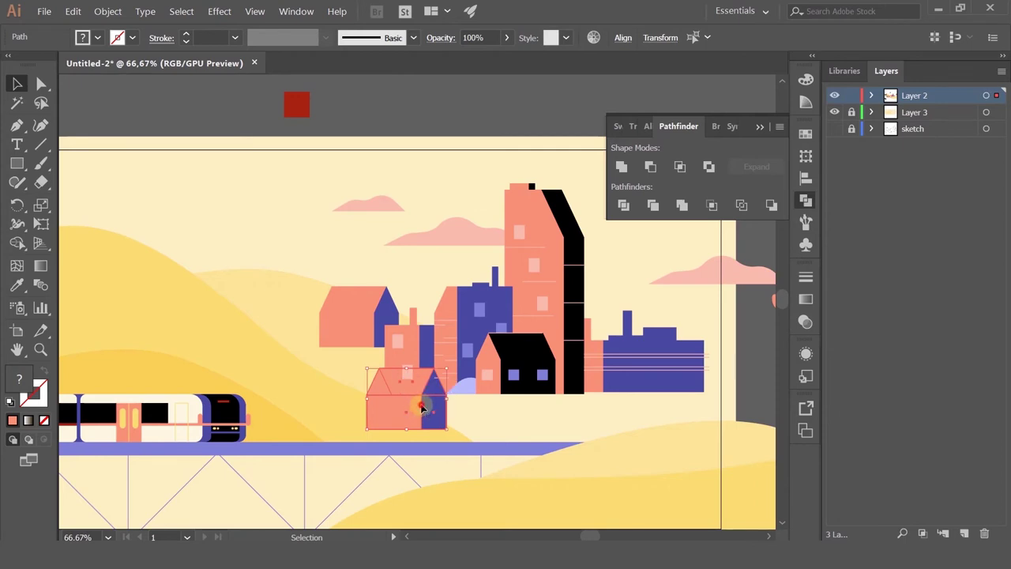
Shift the copied house slightly left so it stands almost directly below the original house
{"action": "left_click_drag", "start_coordinate": [421, 407], "coordinate": [715, 414]}
{"action": "key", "text": "ctrl+z"}
{"action": "left_click", "coordinate": [761, 372]}
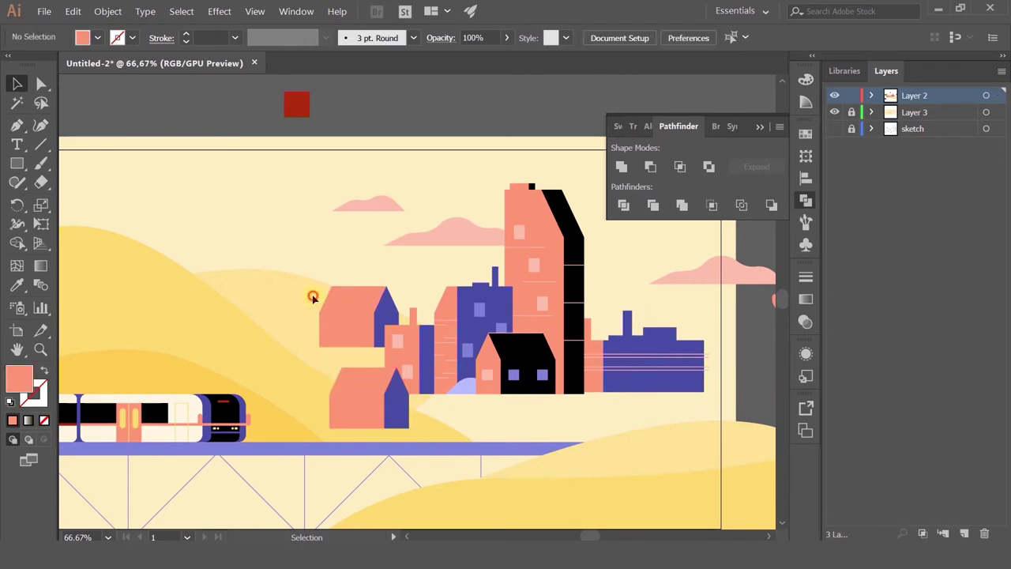
Nudge the original coral and blue house slightly right and down beside the city
{"action": "left_click", "coordinate": [368, 328]}
{"action": "left_click", "coordinate": [387, 312], "text": "shift"}
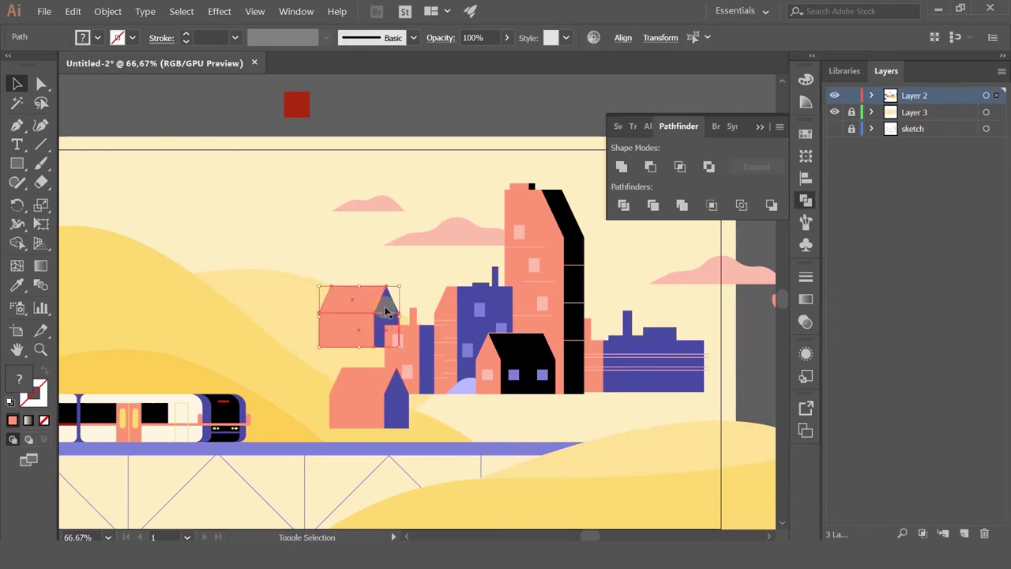
{"action": "mouse_move", "coordinate": [363, 319]}
{"action": "left_mouse_down"}
{"action": "mouse_move", "coordinate": [347, 346]}
{"action": "mouse_move", "coordinate": [366, 323]}
{"action": "left_mouse_up"}
Reflect the copied house across the vertical axis and move it up and left, just below the original house
{"action": "left_click", "coordinate": [384, 391]}
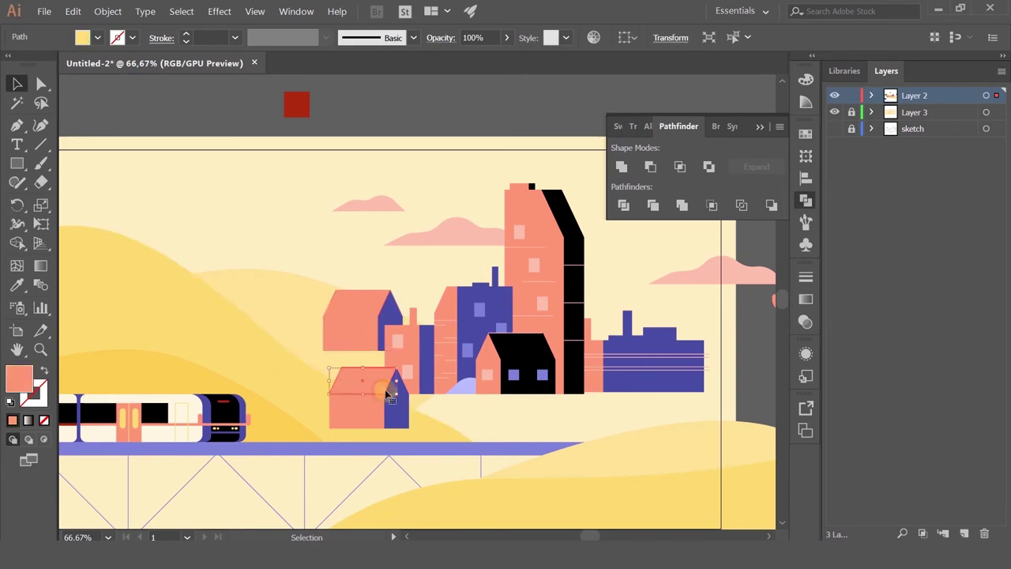
{"action": "left_click", "coordinate": [377, 413], "text": "shift"}
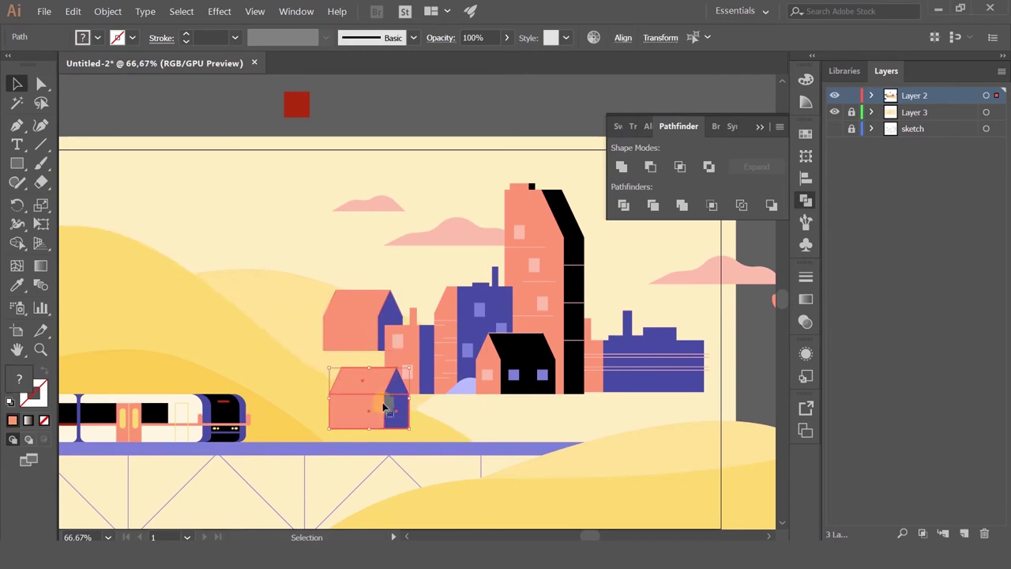
{"action": "right_click", "coordinate": [387, 408]}
{"action": "mouse_move", "coordinate": [475, 330]}
{"action": "left_click", "coordinate": [553, 376]}
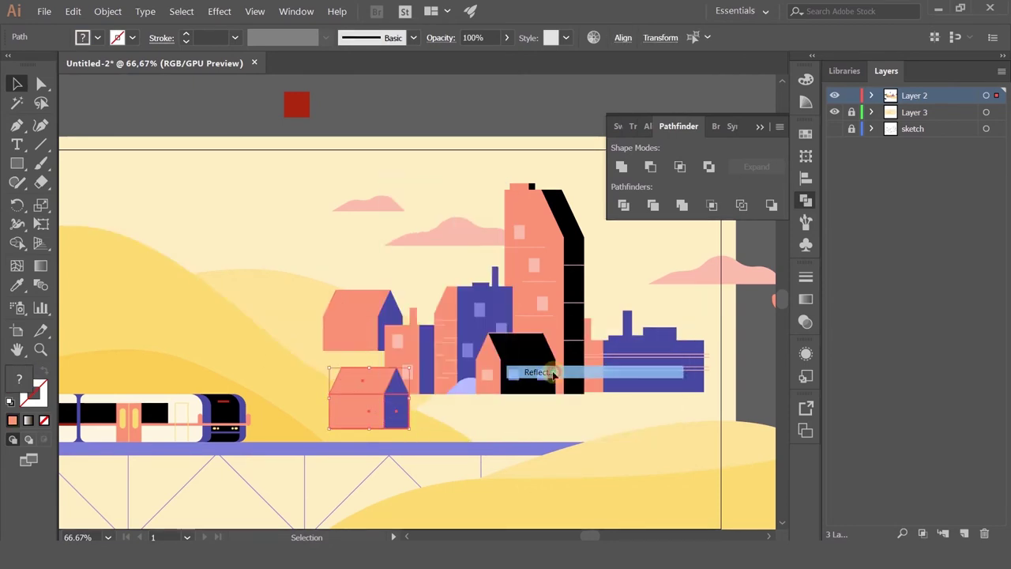
{"action": "left_click", "coordinate": [813, 349]}
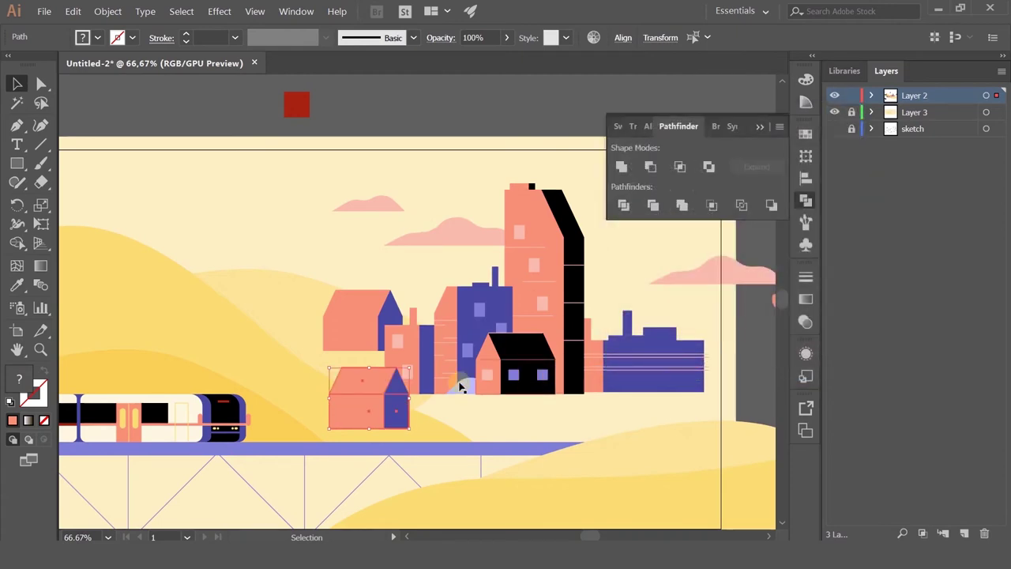
{"action": "right_click", "coordinate": [381, 385]}
{"action": "mouse_move", "coordinate": [458, 312]}
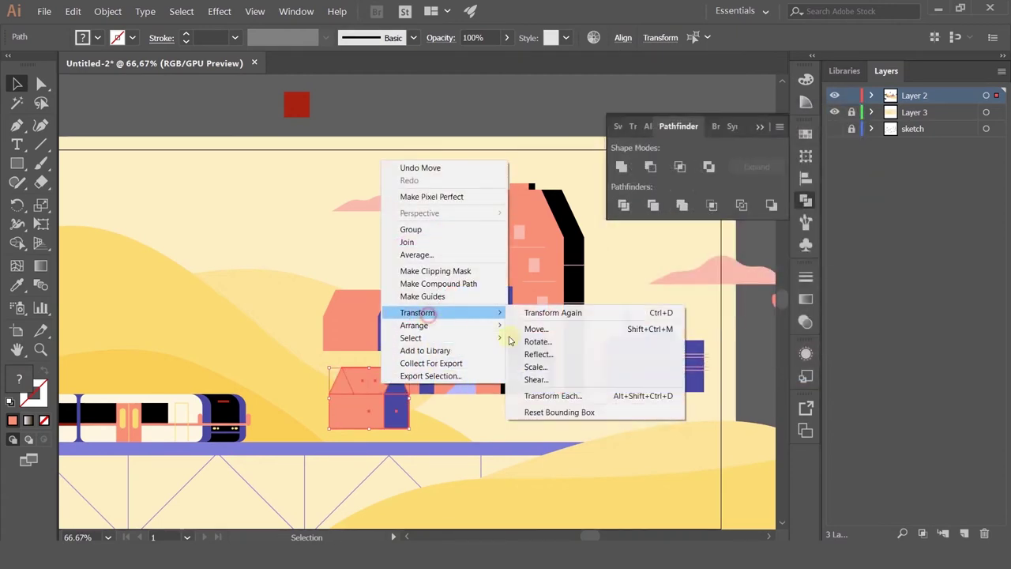
{"action": "left_click", "coordinate": [559, 356]}
{"action": "left_click", "coordinate": [653, 190]}
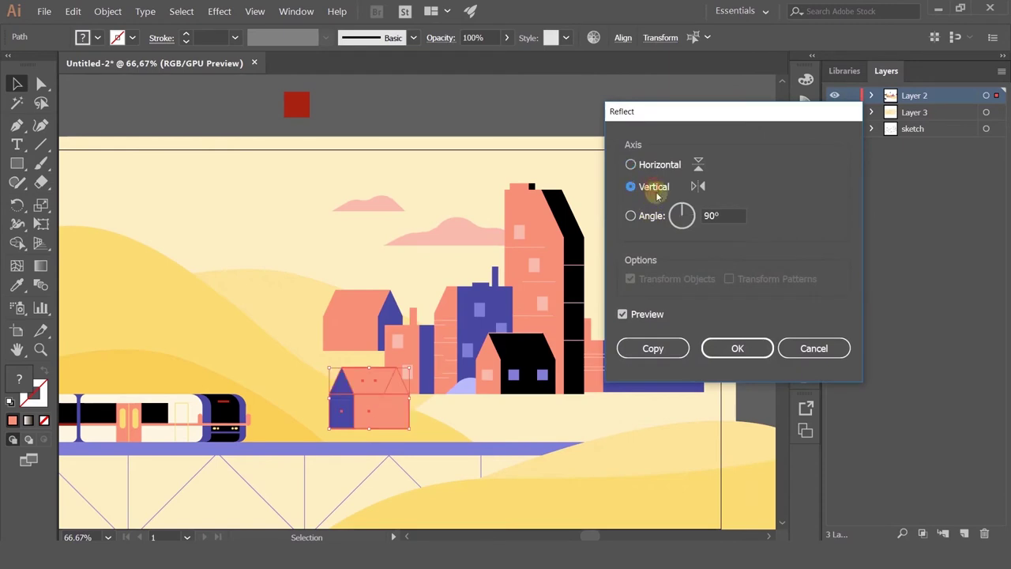
{"action": "left_click", "coordinate": [737, 345]}
{"action": "left_click_drag", "start_coordinate": [378, 405], "coordinate": [320, 376]}
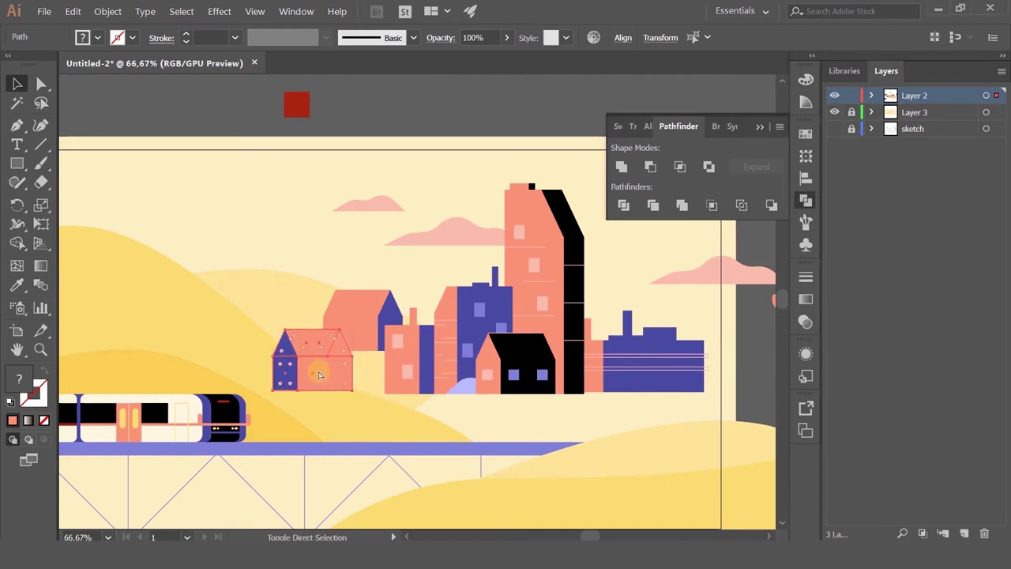
Recolour the mirrored house's coral roof and long wall with the dark blue sampled from the neighbouring house
{"action": "left_click", "coordinate": [418, 118]}
{"action": "left_click", "coordinate": [326, 344]}
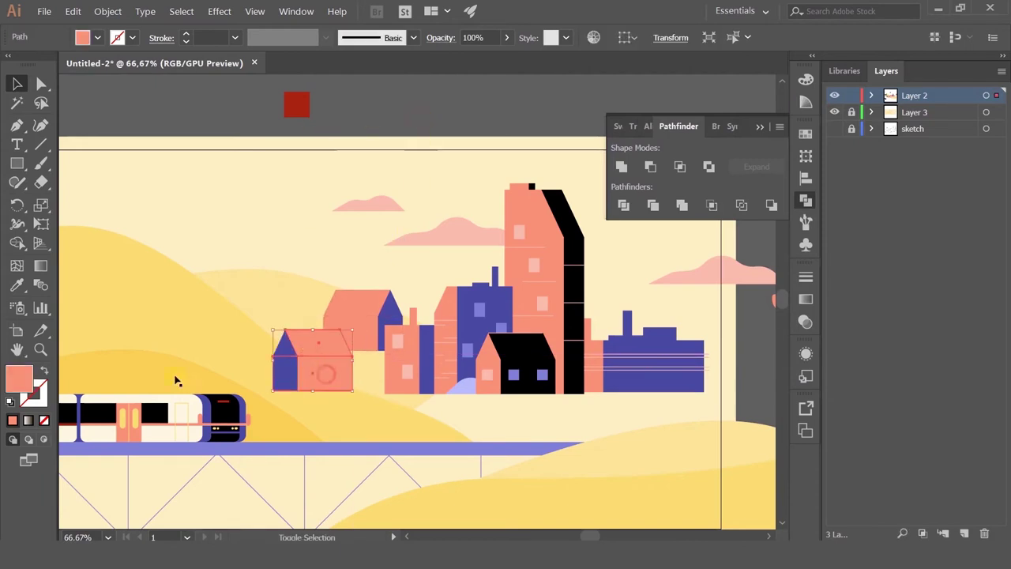
{"action": "left_click", "coordinate": [17, 284]}
{"action": "left_click", "coordinate": [390, 315]}
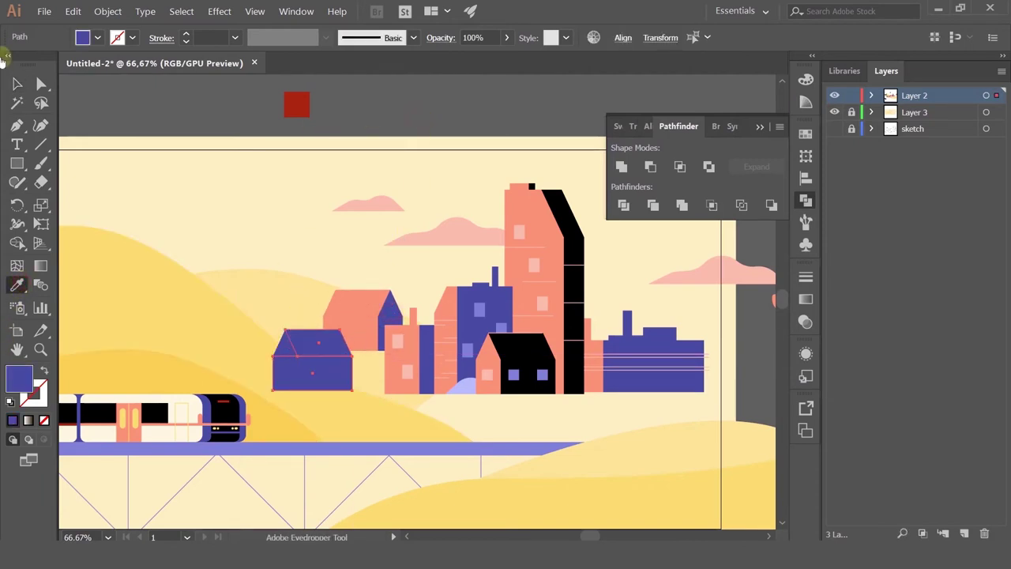
{"action": "left_click", "coordinate": [15, 83]}
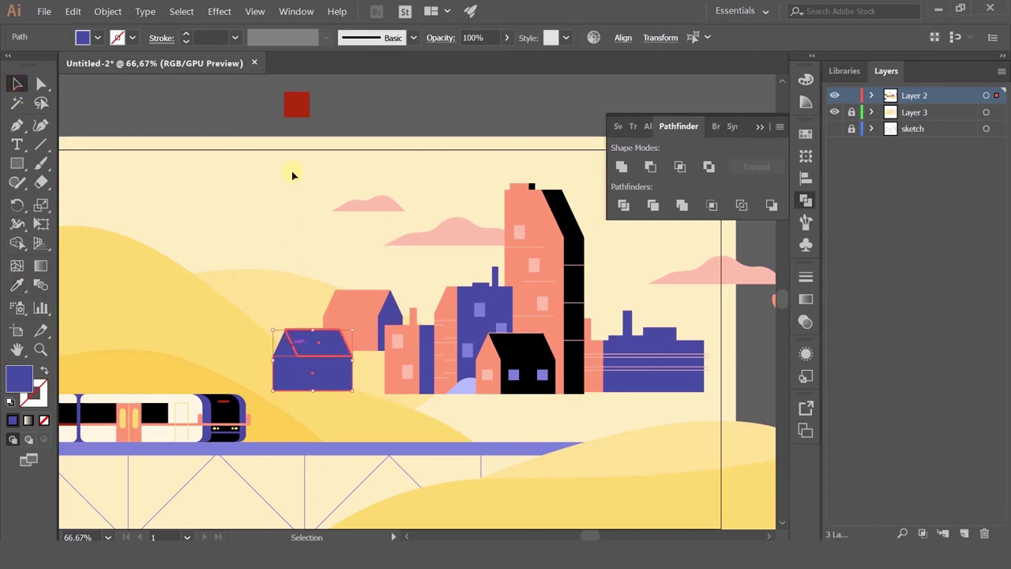
{"action": "left_click", "coordinate": [263, 123]}
Recolour the mirrored house's gable and front wall with the coral sampled from the neighbouring house
{"action": "left_click", "coordinate": [280, 345]}
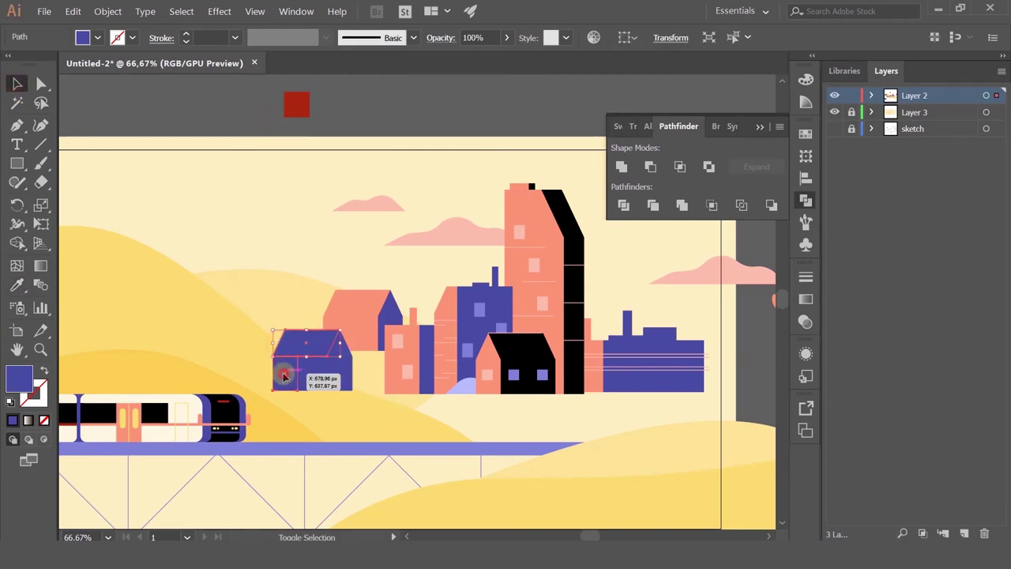
{"action": "left_click", "coordinate": [16, 284]}
{"action": "left_click", "coordinate": [360, 302]}
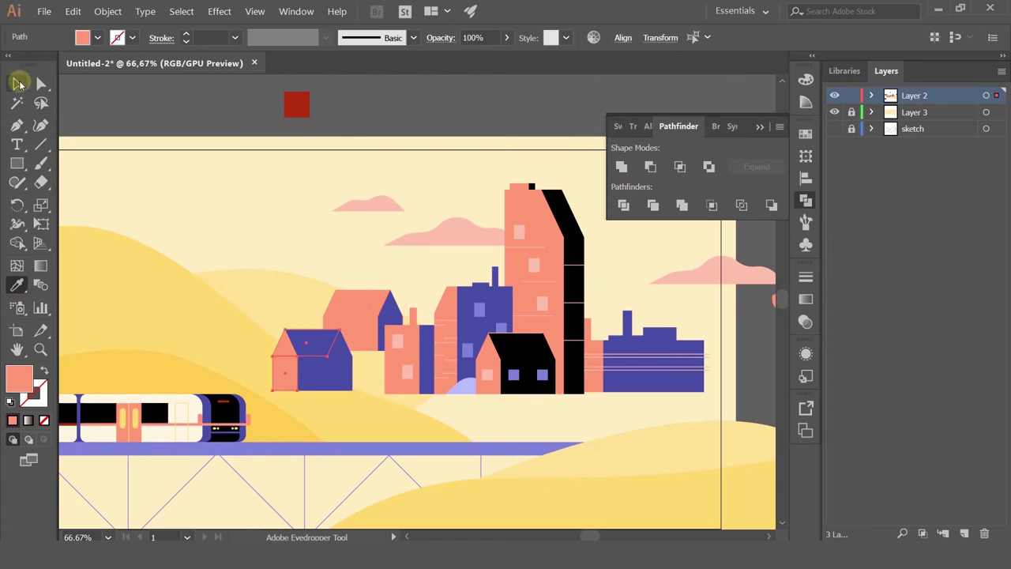
{"action": "left_click", "coordinate": [19, 83]}
Group the mirrored house's parts and move it up onto the dune, overlapping the original house's left side
{"action": "left_click", "coordinate": [297, 348]}
{"action": "left_click", "coordinate": [320, 380], "text": "shift"}
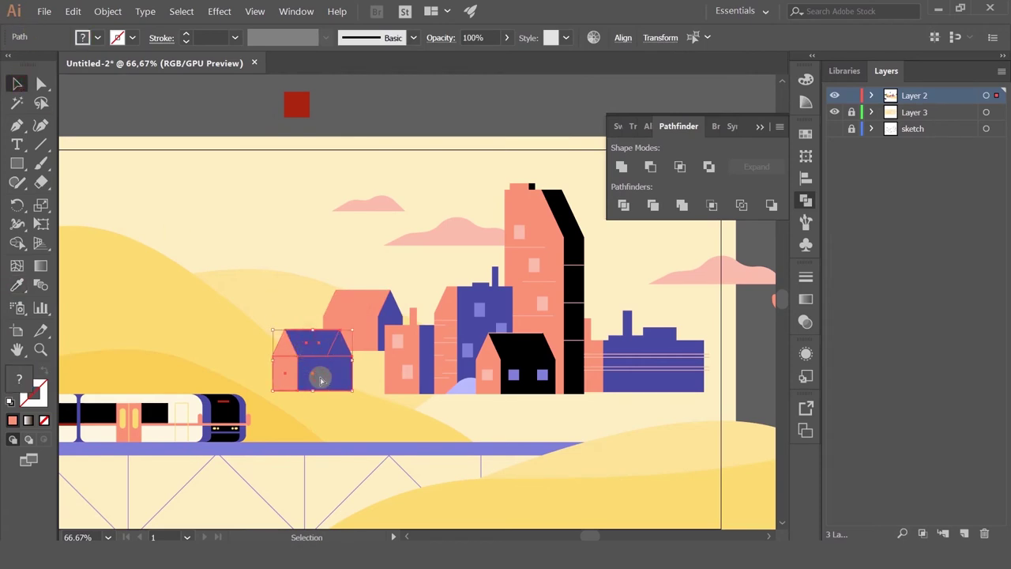
{"action": "key", "text": "ctrl+g"}
{"action": "left_click_drag", "start_coordinate": [321, 380], "coordinate": [332, 380]}
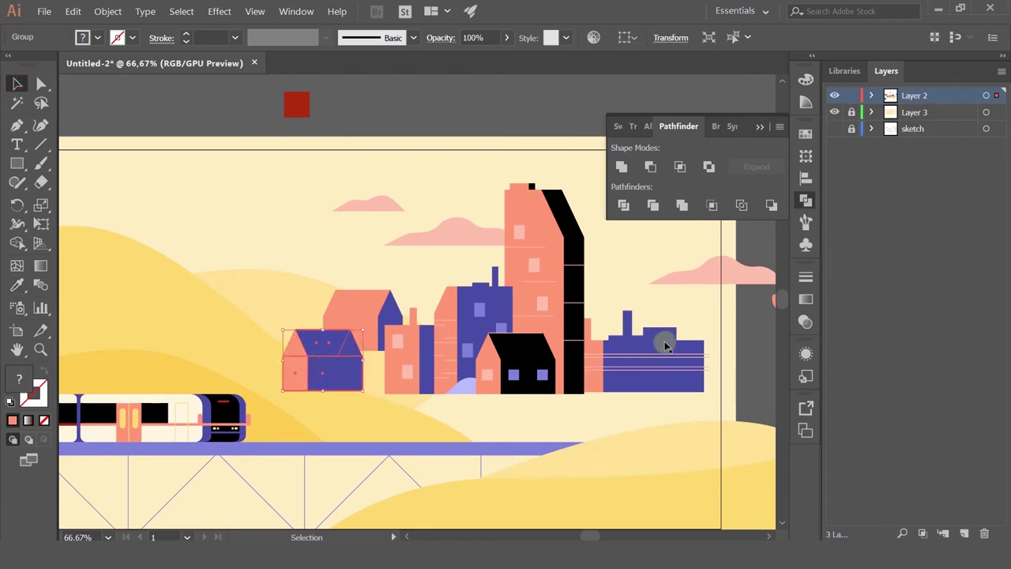
{"action": "left_click", "coordinate": [399, 85]}
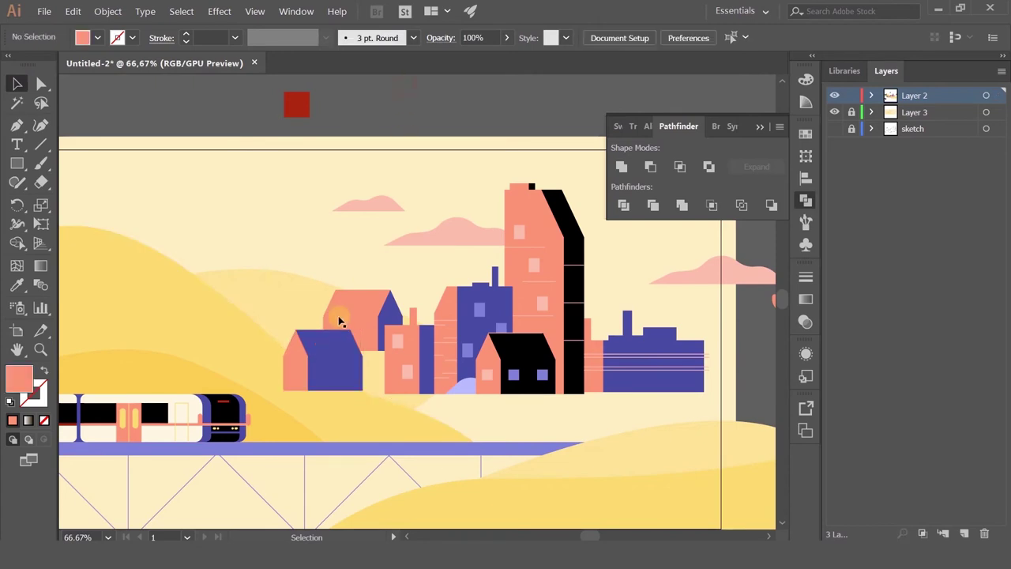
{"action": "left_click_drag", "start_coordinate": [324, 349], "coordinate": [304, 297]}
Try to stretch the low coral building and the striped building beside it down towards the bridge together
{"action": "left_click", "coordinate": [403, 390]}
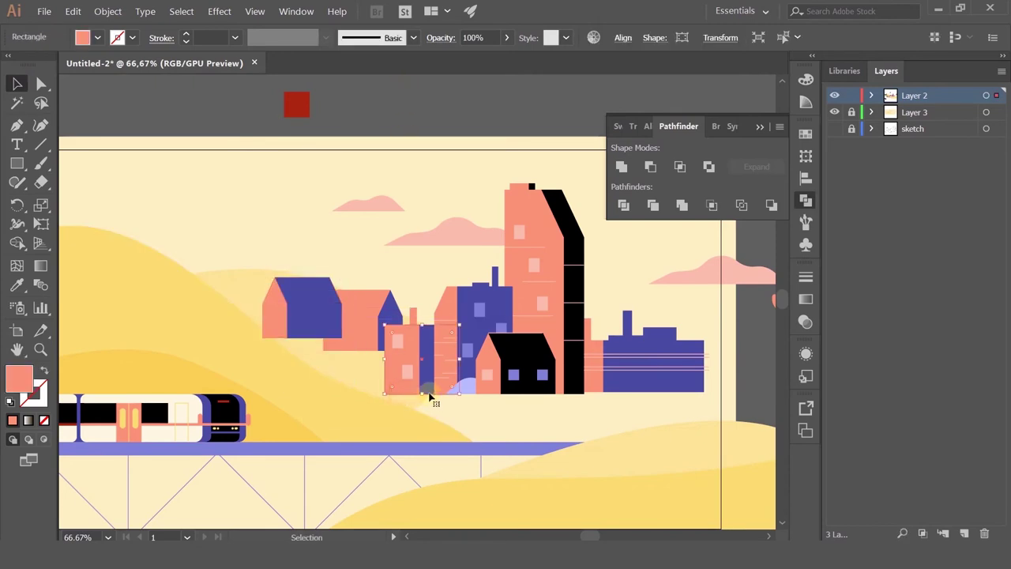
{"action": "left_click", "coordinate": [451, 384], "text": "shift"}
{"action": "left_click", "coordinate": [461, 383], "text": "shift"}
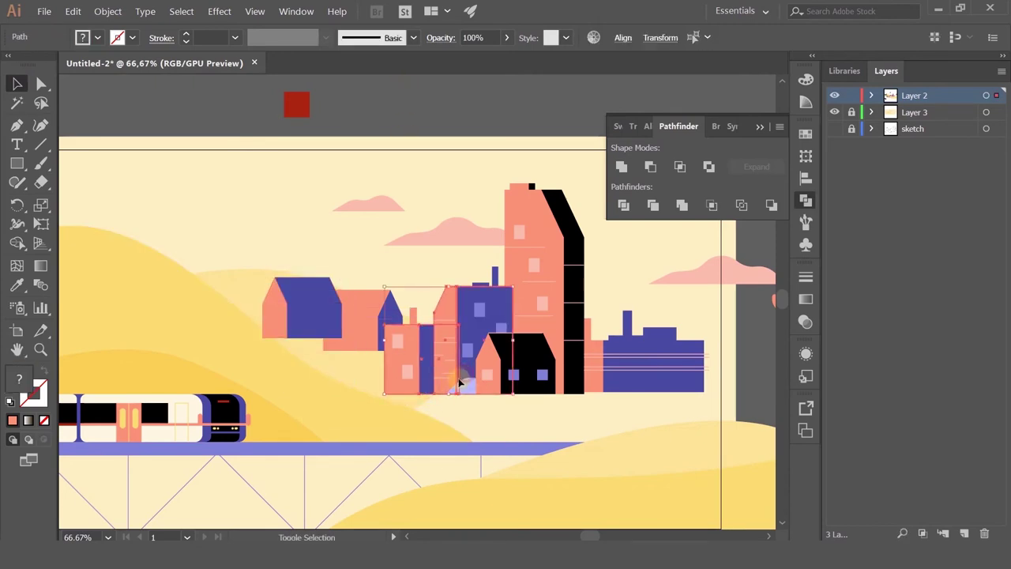
{"action": "left_click_drag", "start_coordinate": [452, 394], "coordinate": [454, 444]}
{"action": "key", "text": "ctrl+z"}
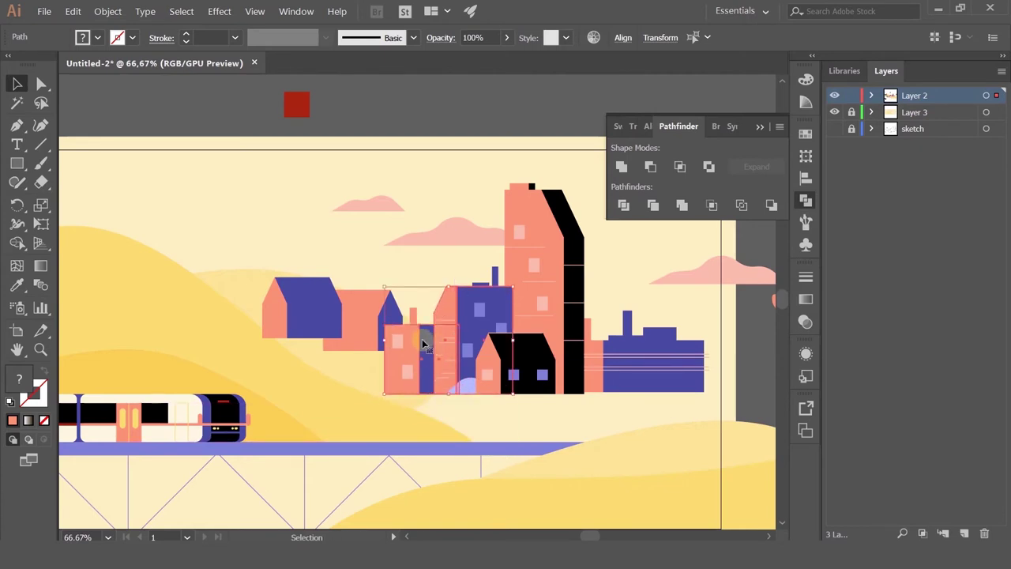
Stretch the low coral and blue building with the chimney down to the top of the bridge deck
{"action": "left_click", "coordinate": [422, 263]}
{"action": "left_click", "coordinate": [422, 357]}
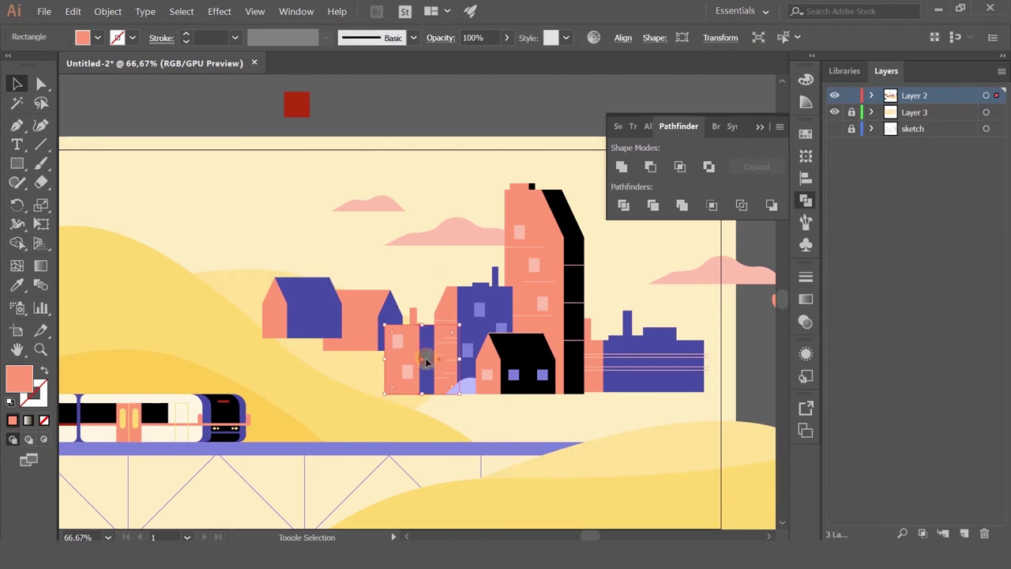
{"action": "left_click_drag", "start_coordinate": [422, 394], "coordinate": [422, 444]}
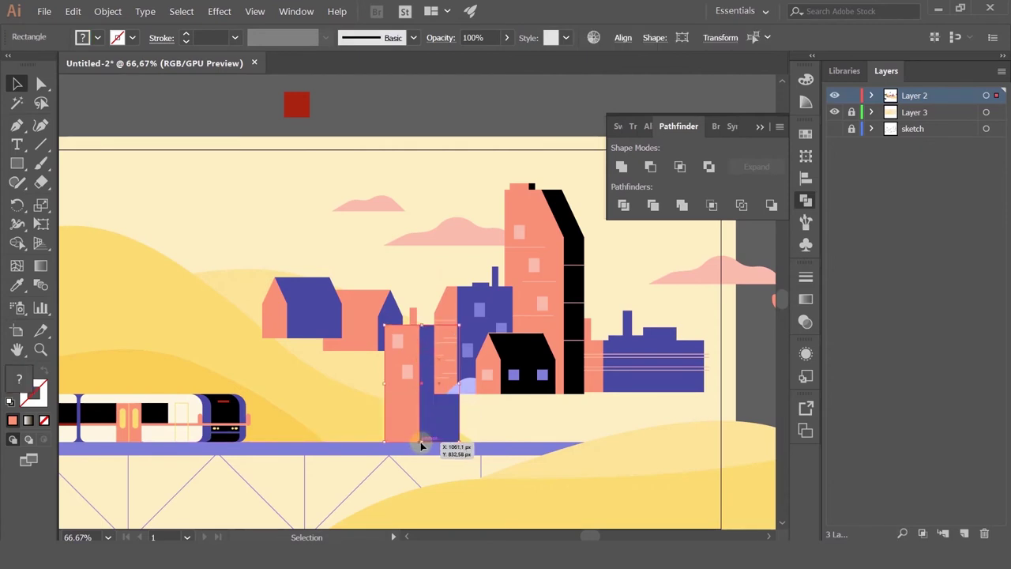
Try to pull the striped coral wall's bottom anchor points down to the bridge, then undo the change
{"action": "left_click_drag", "start_coordinate": [438, 369], "coordinate": [372, 316]}
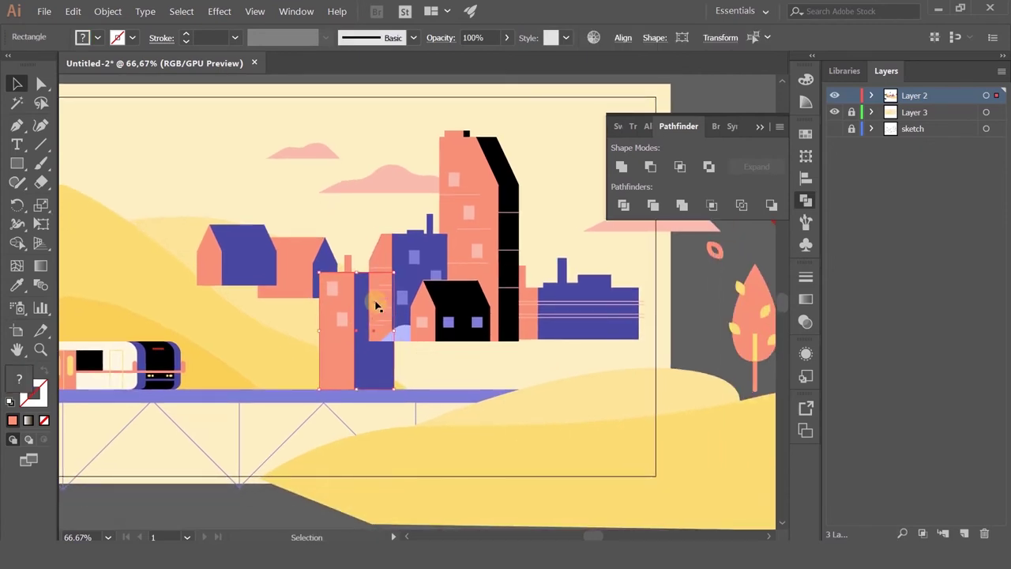
{"action": "left_click", "coordinate": [376, 322]}
{"action": "left_click", "coordinate": [41, 83]}
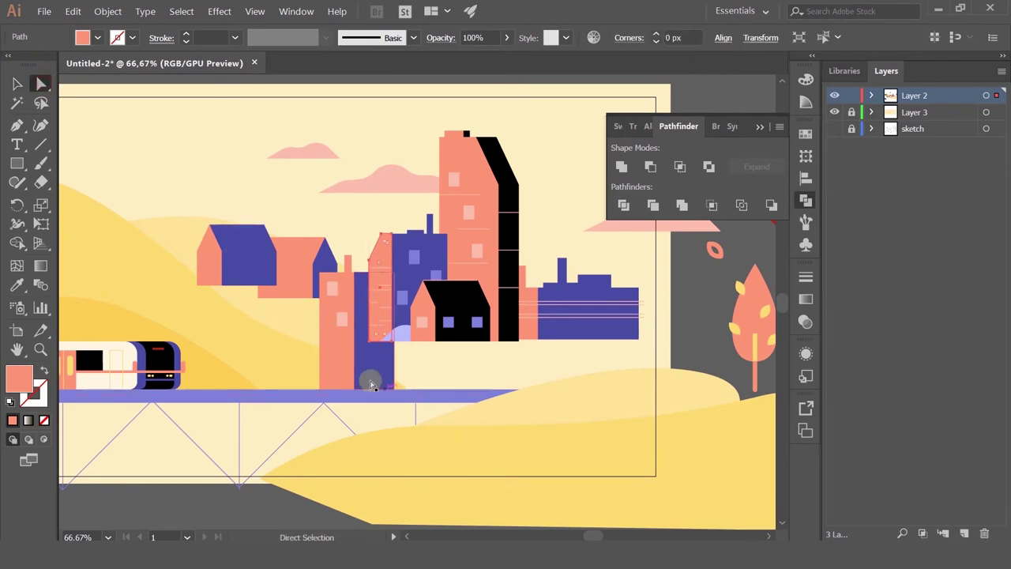
{"action": "left_click", "coordinate": [371, 343]}
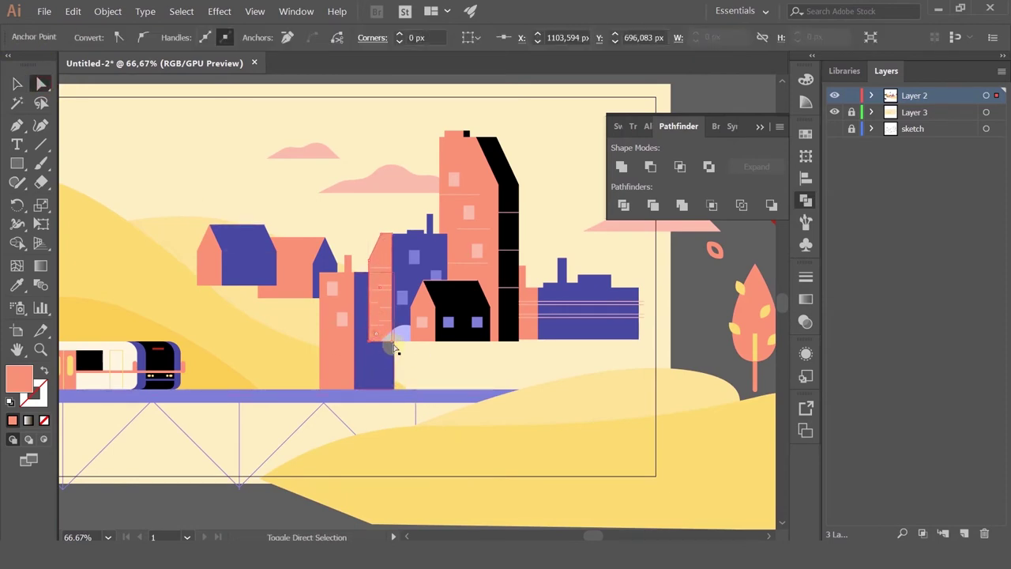
{"action": "left_click", "coordinate": [393, 345], "text": "shift"}
{"action": "left_click_drag", "start_coordinate": [394, 345], "coordinate": [393, 386]}
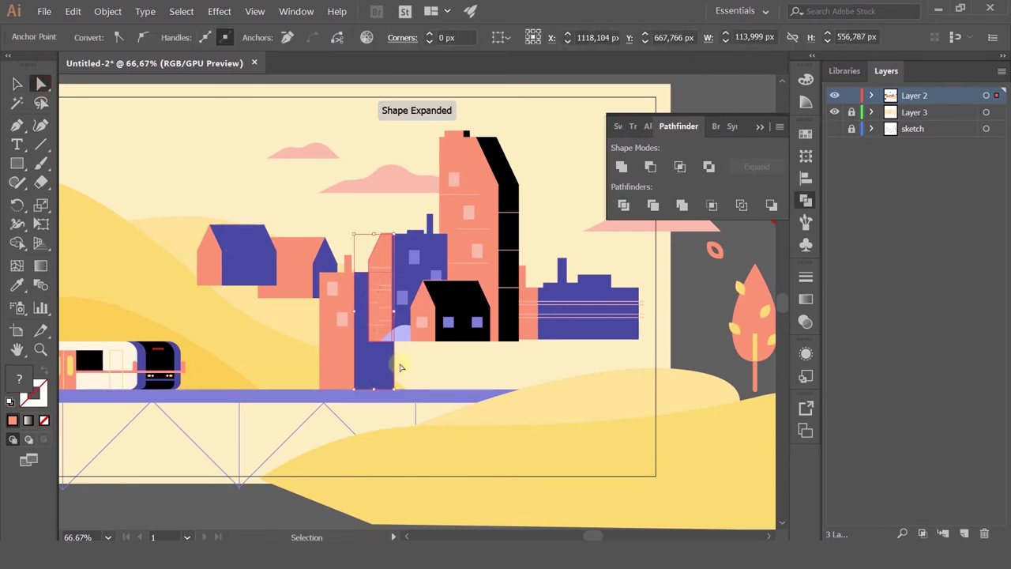
{"action": "key", "text": "ctrl+z"}
Extend the striped coral wall and the adjoining dark blue block down to the bridge deck by their bottom anchor points
{"action": "scroll", "coordinate": [389, 350], "scroll_direction": "up", "scroll_amount": 2}
{"action": "left_click", "coordinate": [339, 327]}
{"action": "left_click", "coordinate": [395, 333]}
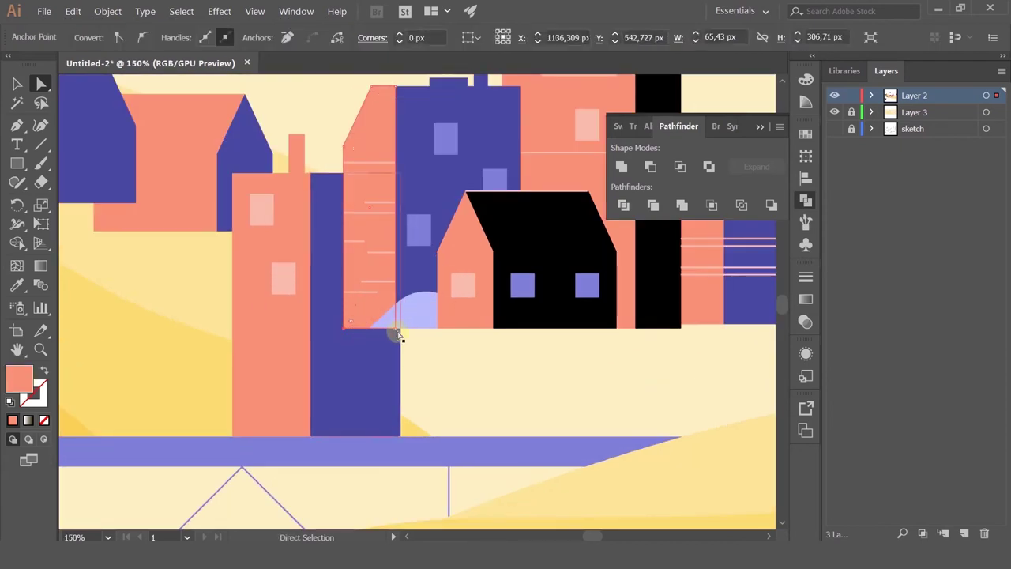
{"action": "left_click_drag", "start_coordinate": [399, 332], "coordinate": [395, 435]}
{"action": "left_click", "coordinate": [390, 335]}
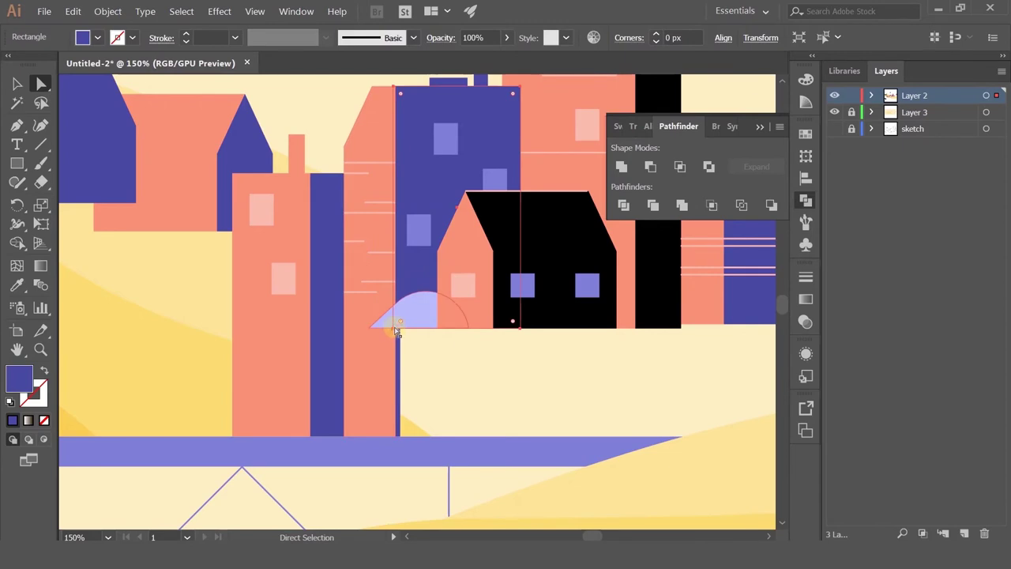
{"action": "left_click", "coordinate": [515, 329]}
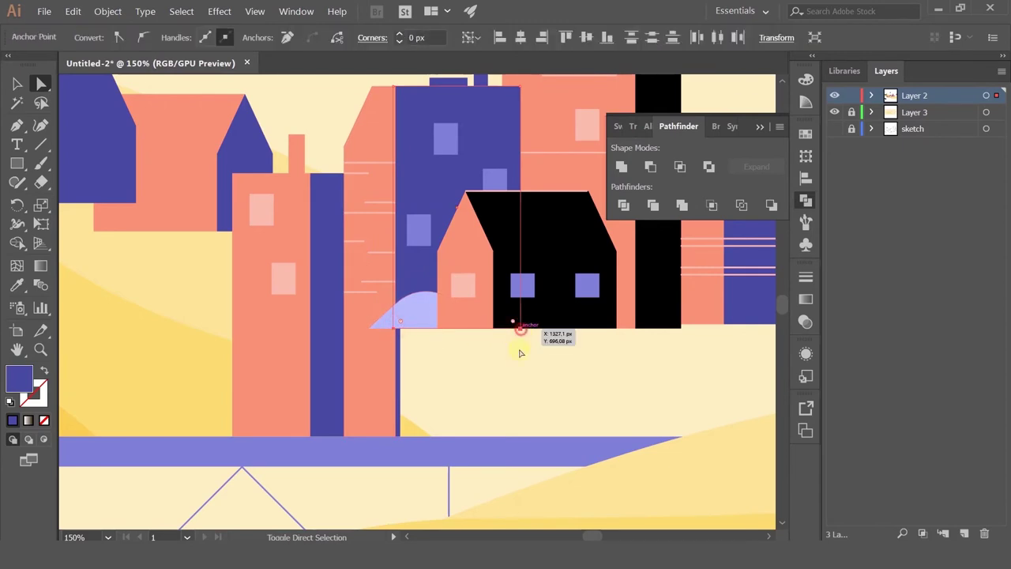
{"action": "left_click_drag", "start_coordinate": [522, 329], "coordinate": [520, 440]}
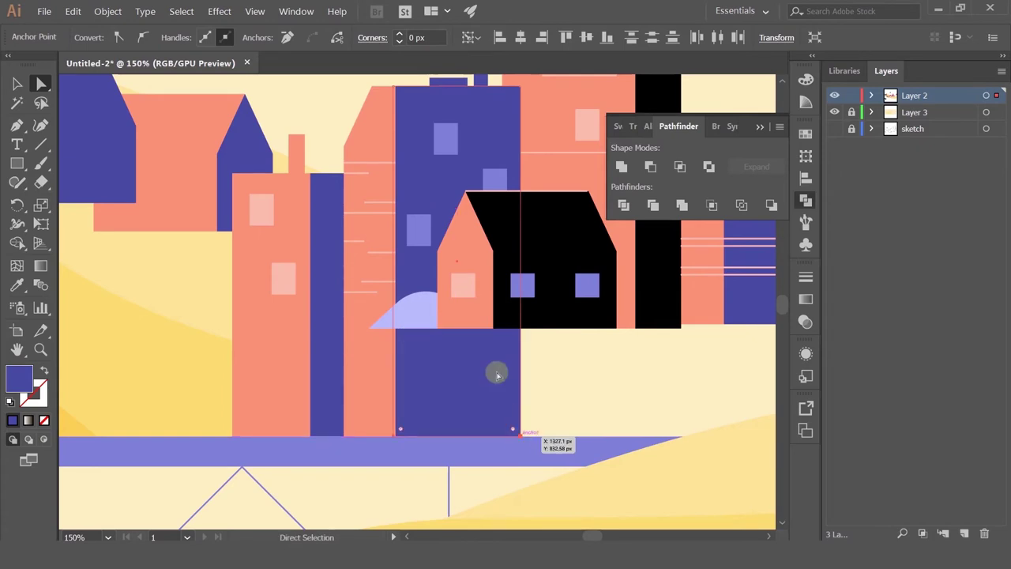
Extend the black-roofed house's coral front and black side wall down to the bridge deck by their bottom anchor points
{"action": "left_click", "coordinate": [439, 329]}
{"action": "left_click", "coordinate": [443, 334]}
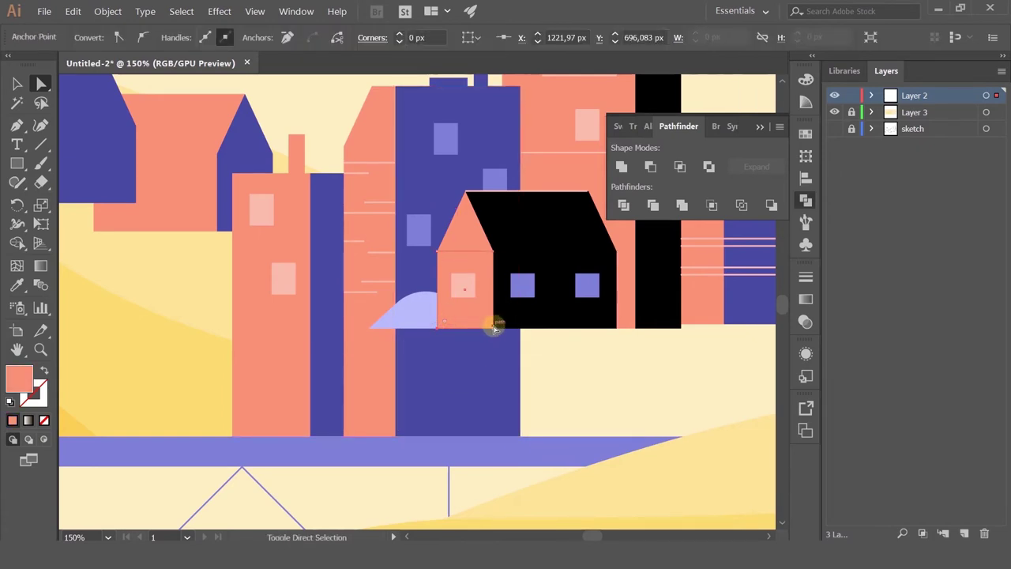
{"action": "left_click", "coordinate": [494, 331], "text": "shift"}
{"action": "left_click_drag", "start_coordinate": [494, 332], "coordinate": [492, 436]}
{"action": "left_click", "coordinate": [501, 324]}
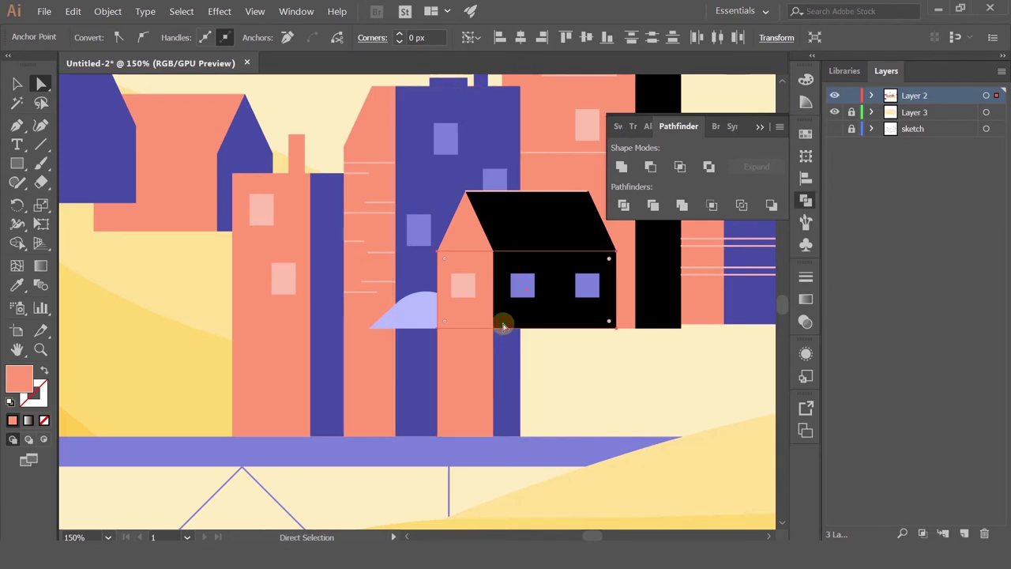
{"action": "left_click", "coordinate": [439, 331]}
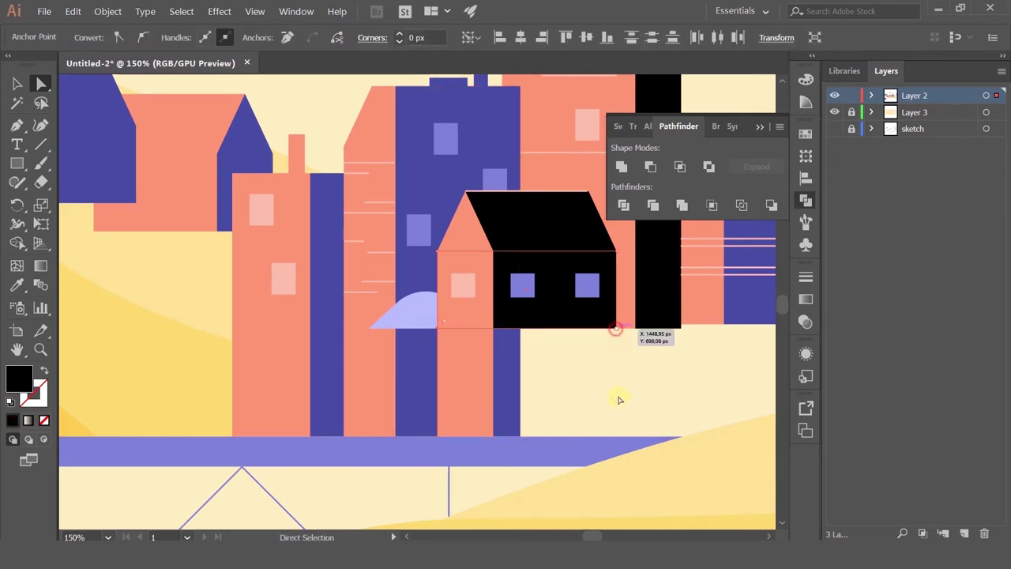
{"action": "left_click_drag", "start_coordinate": [619, 333], "coordinate": [623, 439]}
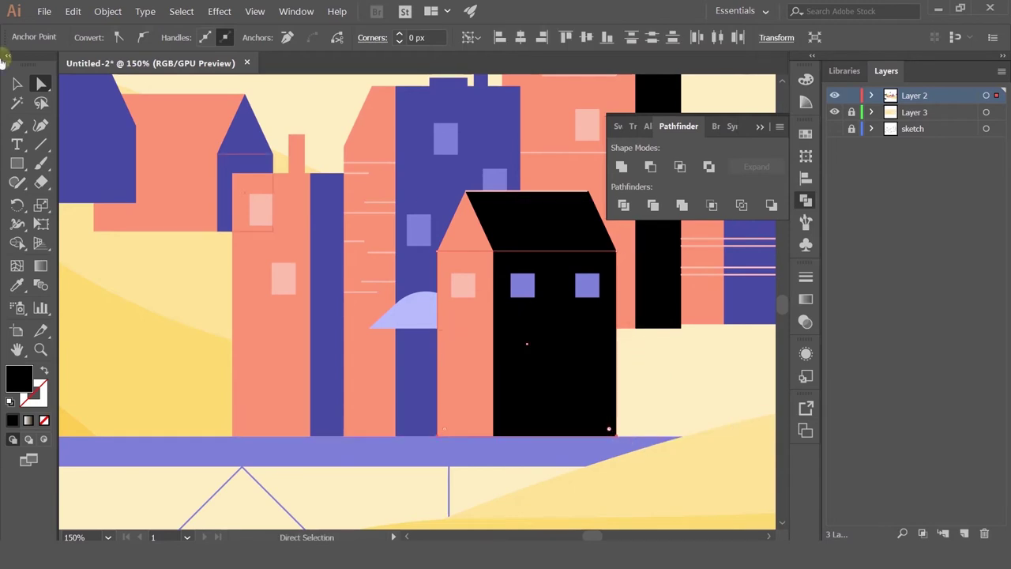
Narrow the left window on the house's black wall to about half its width and delete the right window
{"action": "key", "text": "v"}
{"action": "left_click", "coordinate": [665, 383]}
{"action": "left_click", "coordinate": [522, 284]}
{"action": "scroll", "coordinate": [522, 284], "scroll_direction": "up", "scroll_amount": 3}
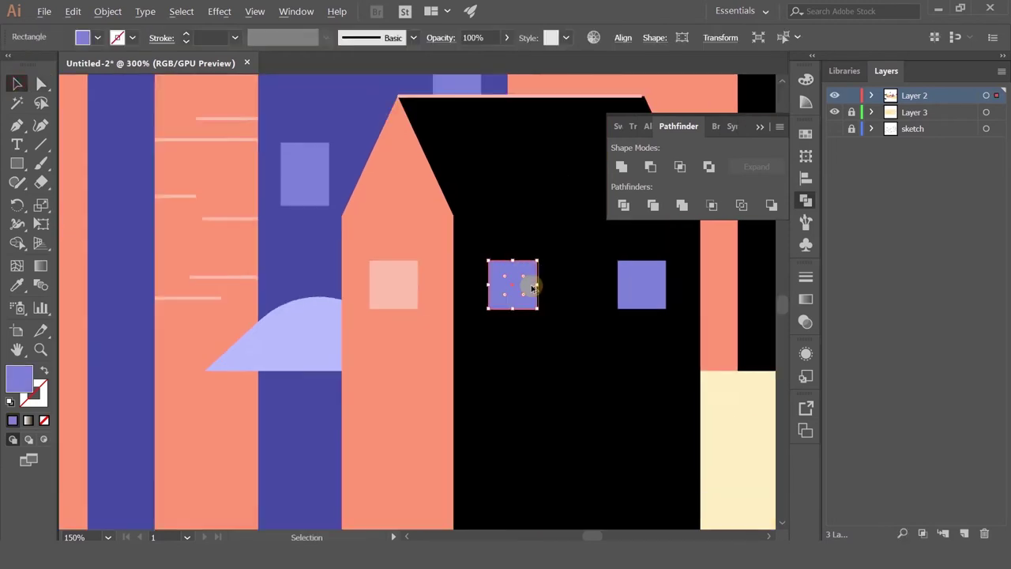
{"action": "left_click_drag", "start_coordinate": [521, 288], "coordinate": [507, 289]}
{"action": "key", "text": "Delete"}
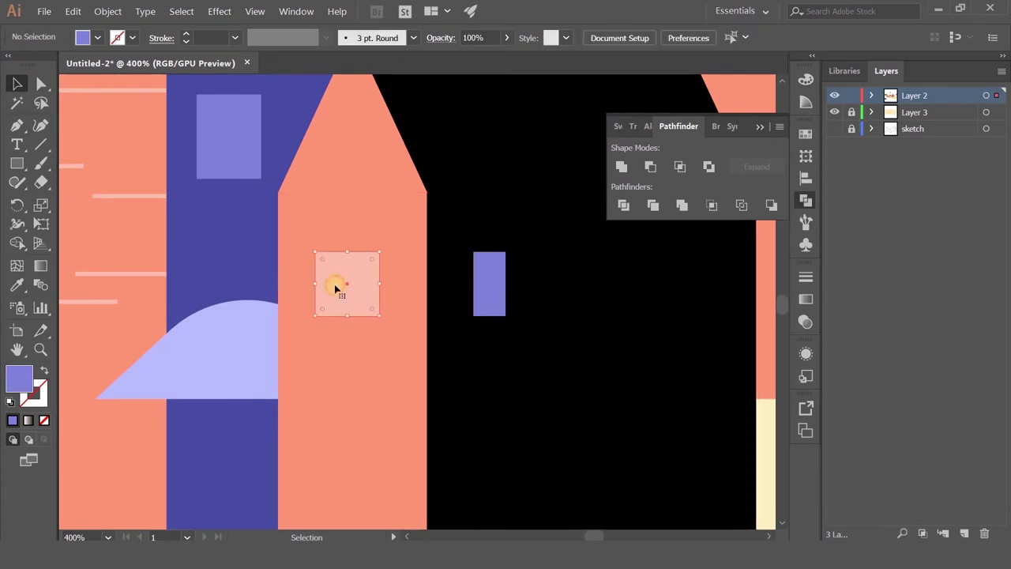
Delete the pale pink window on the house's coral front and repeat the black wall's narrow window three times in an evenly spaced row
{"action": "left_click", "coordinate": [335, 290]}
{"action": "key", "text": "Delete"}
{"action": "left_click_drag", "start_coordinate": [497, 274], "coordinate": [567, 276]}
{"action": "key", "text": "ctrl+d"}
{"action": "key", "text": "ctrl+d"}
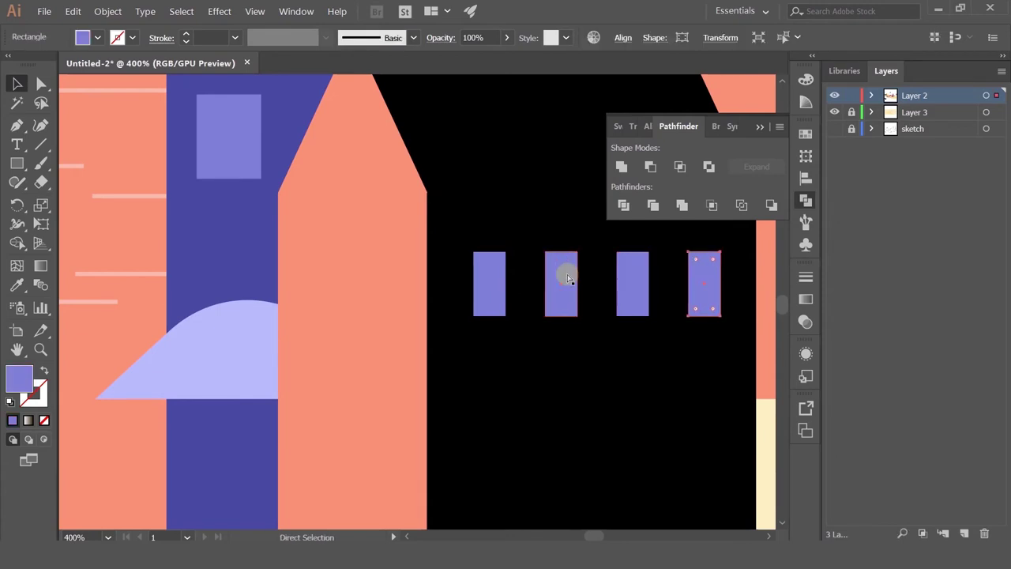
Copy the black wall's row of four windows downward twice at equal spacing to form three rows
{"action": "left_click", "coordinate": [629, 292], "text": "shift"}
{"action": "left_click", "coordinate": [493, 299], "text": "shift"}
{"action": "scroll", "coordinate": [492, 299], "scroll_direction": "down", "scroll_amount": 3}
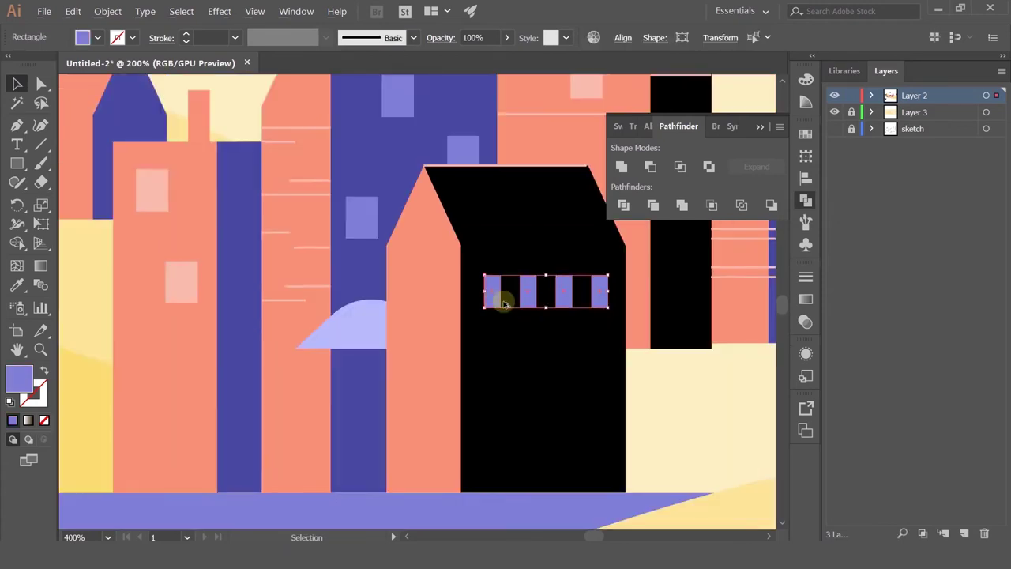
{"action": "left_click_drag", "start_coordinate": [524, 291], "coordinate": [517, 342]}
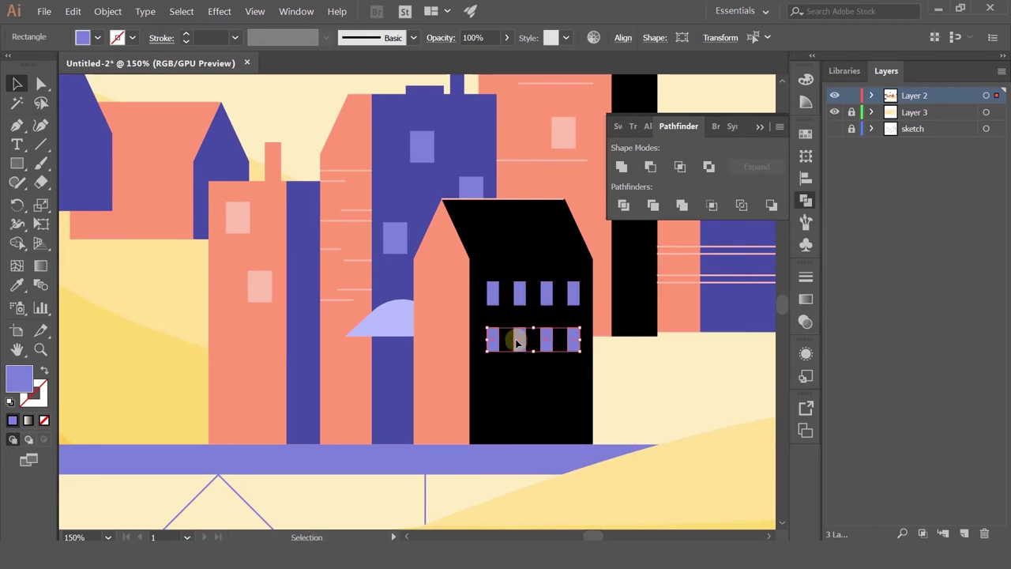
{"action": "key", "text": "ctrl+d"}
{"action": "left_click", "coordinate": [638, 364]}
Thin out the black wall's window grid irregularly by deleting six scattered windows, two from each row
{"action": "scroll", "coordinate": [626, 349], "scroll_direction": "down", "scroll_amount": 4}
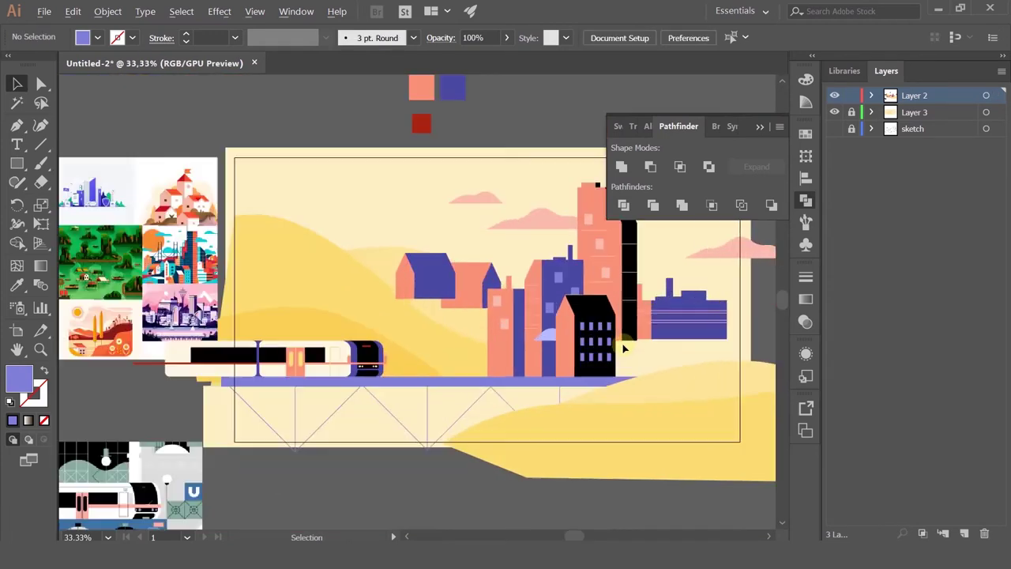
{"action": "scroll", "coordinate": [625, 349], "scroll_direction": "up", "scroll_amount": 4}
{"action": "left_click", "coordinate": [533, 294]}
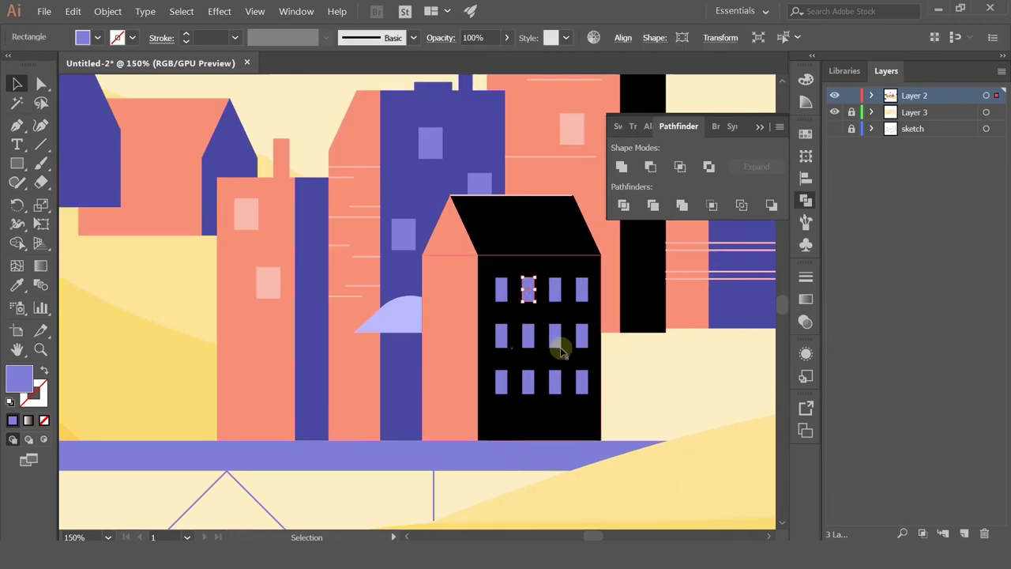
{"action": "left_click", "coordinate": [556, 340], "text": "shift"}
{"action": "left_click", "coordinate": [585, 293], "text": "shift"}
{"action": "left_click", "coordinate": [501, 382], "text": "shift"}
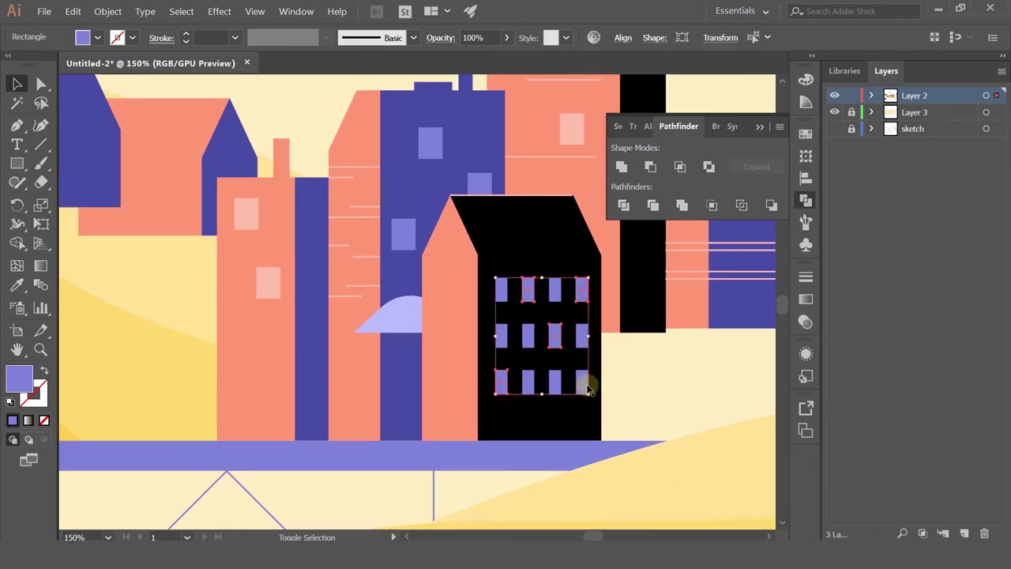
{"action": "left_click", "coordinate": [586, 385], "text": "shift"}
{"action": "key", "text": "Delete"}
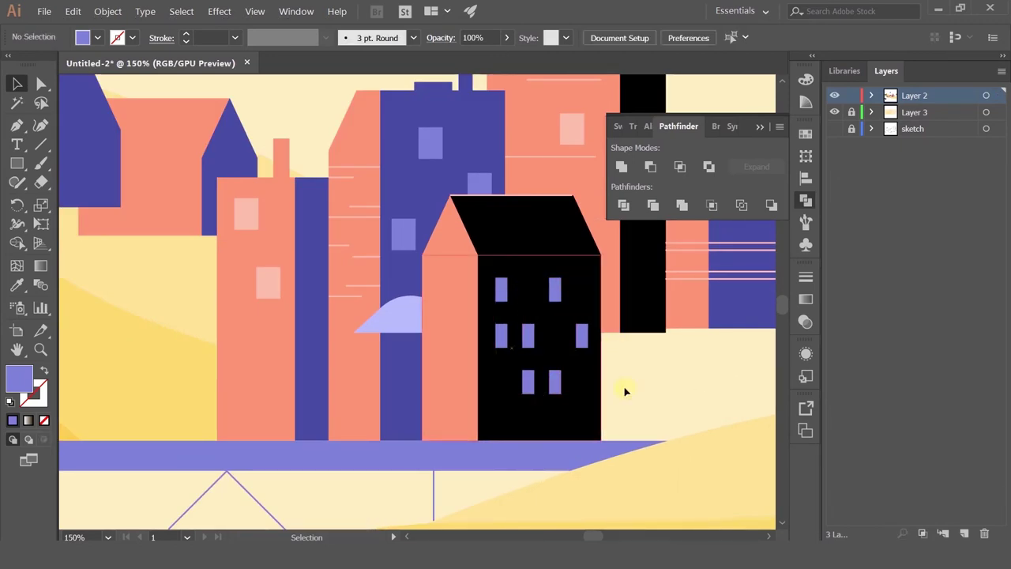
{"action": "scroll", "coordinate": [652, 360], "scroll_direction": "down", "scroll_amount": 4}
{"action": "scroll", "coordinate": [709, 306], "scroll_direction": "up", "scroll_amount": 2}
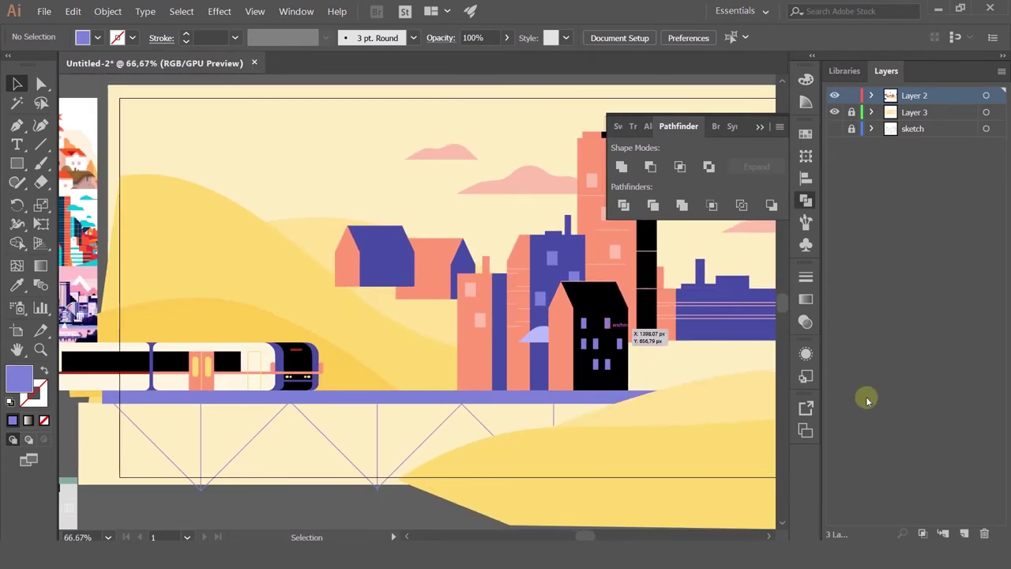
{"action": "scroll", "coordinate": [540, 360], "scroll_direction": "up", "scroll_amount": 2}
{"action": "left_click", "coordinate": [537, 353]}
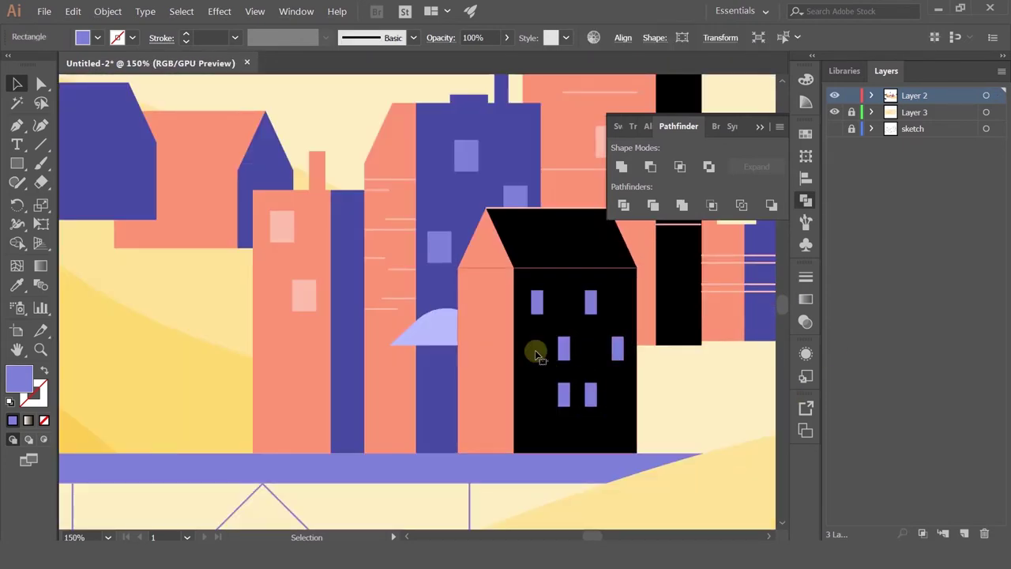
{"action": "key", "text": "Delete"}
Try to move the pale lilac dome down to the bridge deck and copy two pink stripes lower on the striped coral wall
{"action": "left_click_drag", "start_coordinate": [414, 337], "coordinate": [427, 452]}
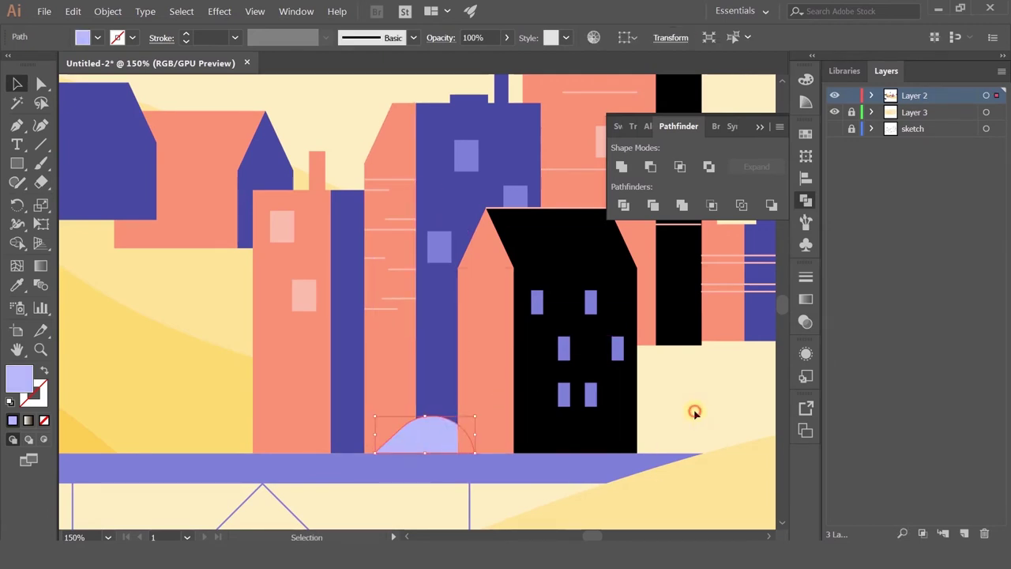
{"action": "key", "text": "ctrl+["}
{"action": "left_click", "coordinate": [695, 412]}
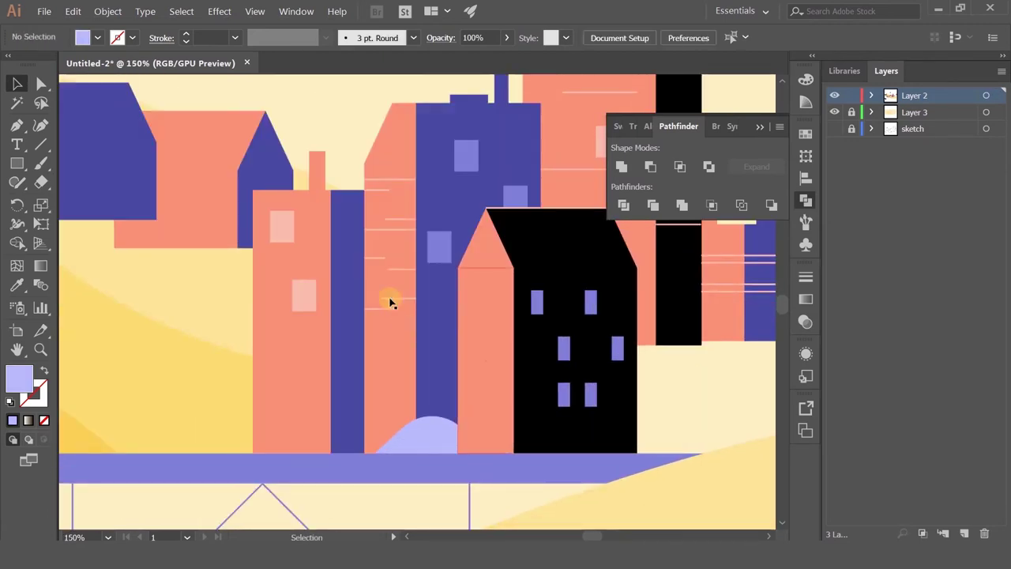
{"action": "left_click", "coordinate": [380, 261]}
{"action": "left_click", "coordinate": [382, 260]}
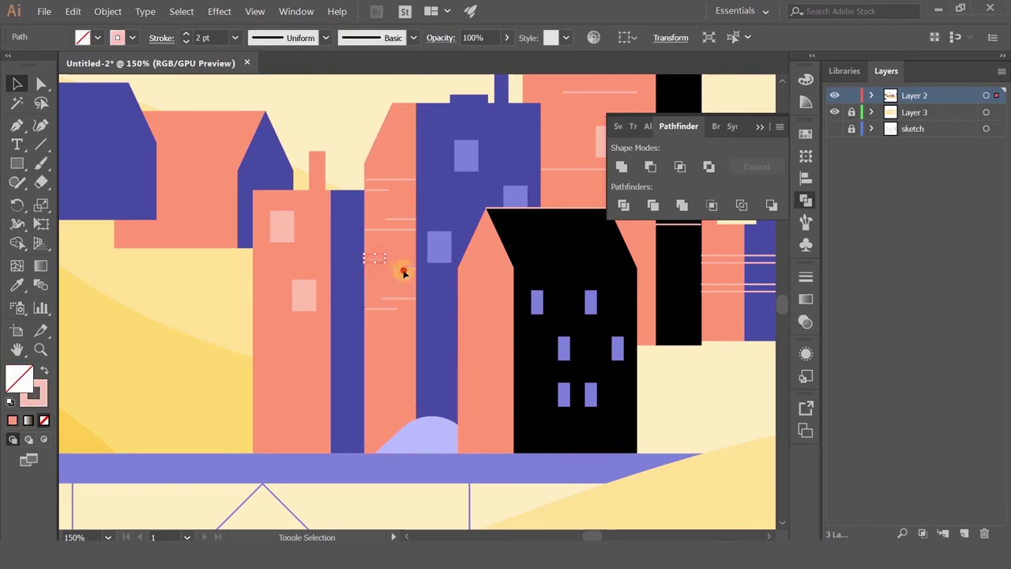
{"action": "left_click_drag", "start_coordinate": [402, 272], "coordinate": [401, 353]}
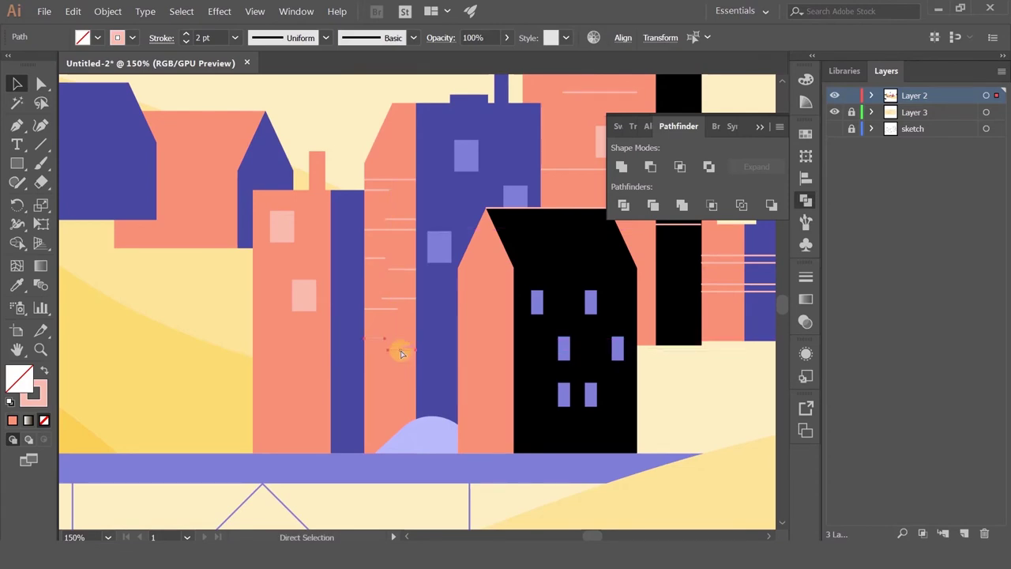
{"action": "left_click", "coordinate": [733, 405]}
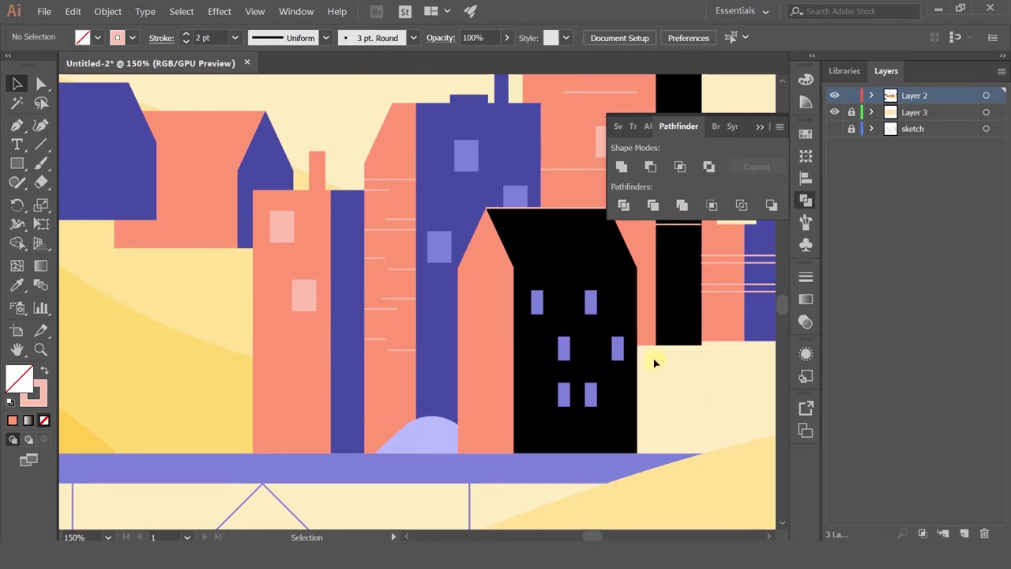
Move the pale lilac dome and the blue-roofed house down onto the bridge deck, placing the house in front of the narrow coral tower
{"action": "left_click", "coordinate": [414, 347]}
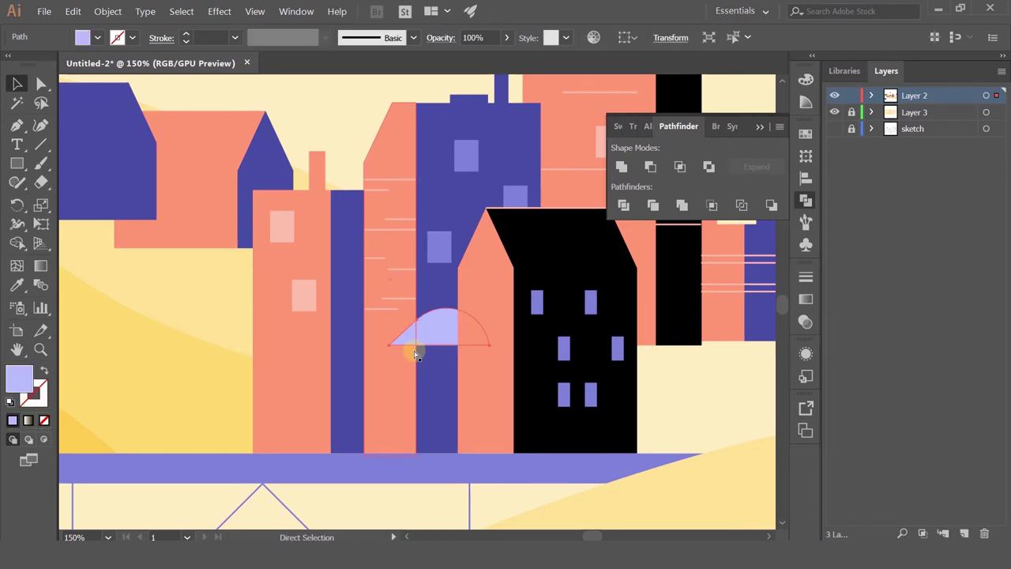
{"action": "scroll", "coordinate": [268, 281], "scroll_direction": "down", "scroll_amount": 1}
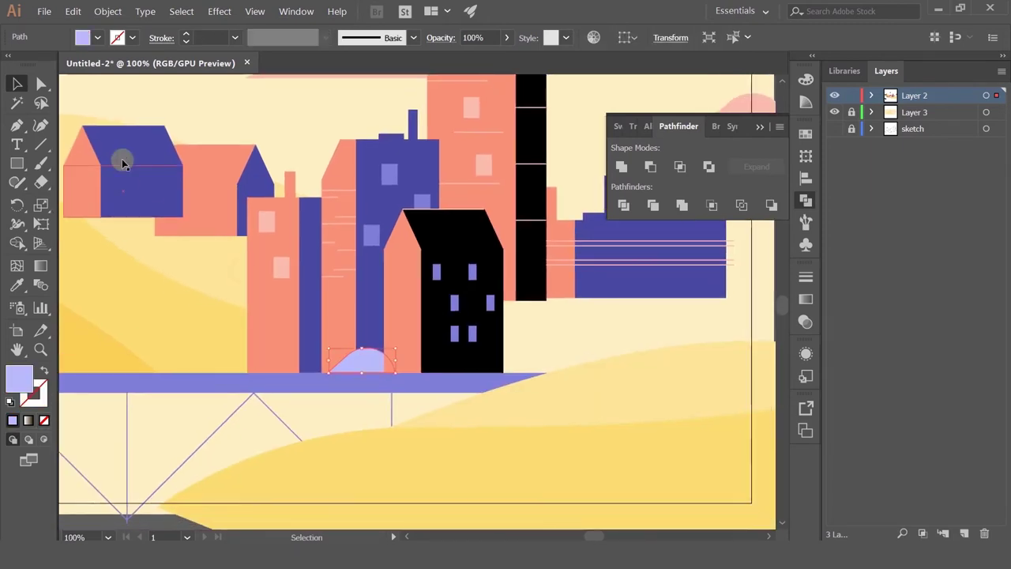
{"action": "left_click", "coordinate": [111, 147]}
{"action": "left_click_drag", "start_coordinate": [111, 148], "coordinate": [335, 305]}
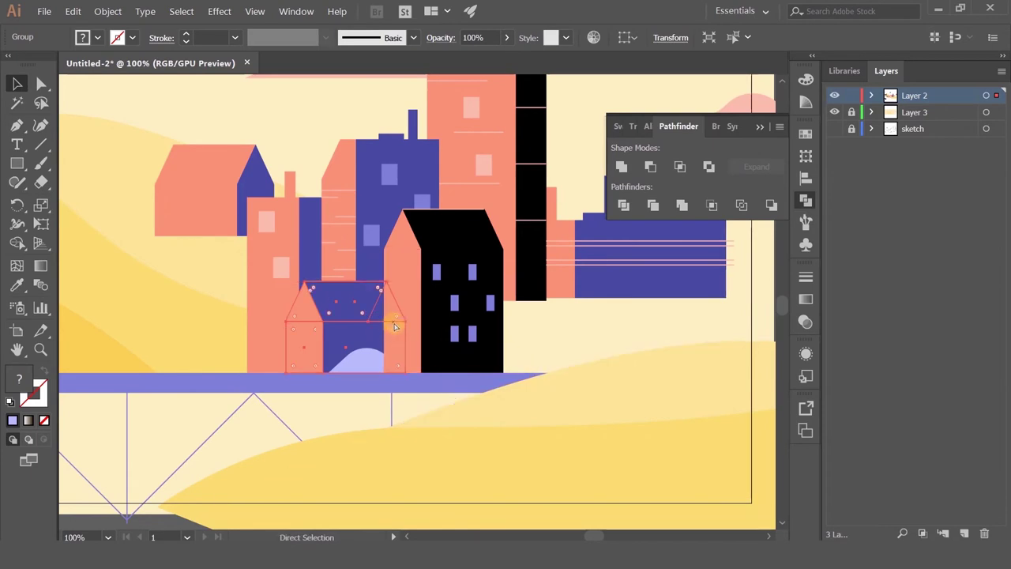
{"action": "key", "text": "ctrl+shift+]"}
{"action": "scroll", "coordinate": [395, 326], "scroll_direction": "down", "scroll_amount": 2}
{"action": "scroll", "coordinate": [395, 327], "scroll_direction": "up", "scroll_amount": 3}
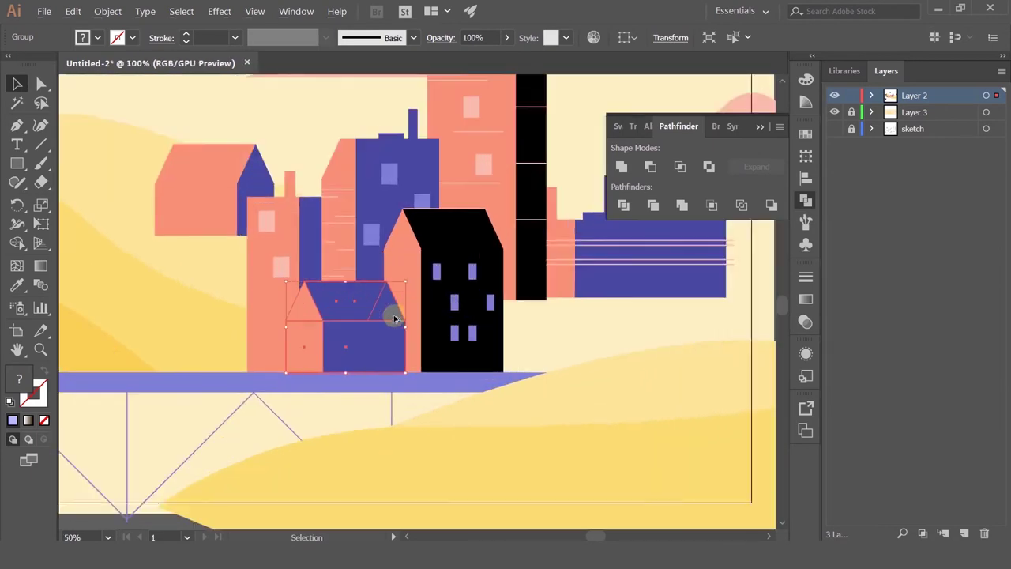
{"action": "left_click_drag", "start_coordinate": [335, 311], "coordinate": [159, 306]}
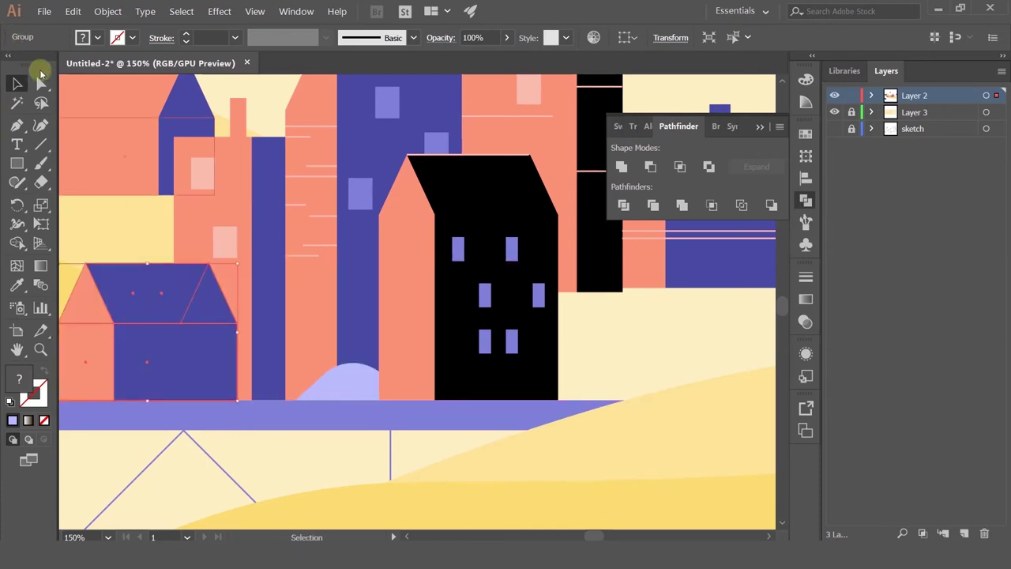
Try to widen the blue-roofed house by pulling the roof's and side wall's right-hand anchor points outward together, then undo the change
{"action": "left_click", "coordinate": [41, 83]}
{"action": "left_click_drag", "start_coordinate": [207, 265], "coordinate": [210, 269]}
{"action": "left_click", "coordinate": [211, 266]}
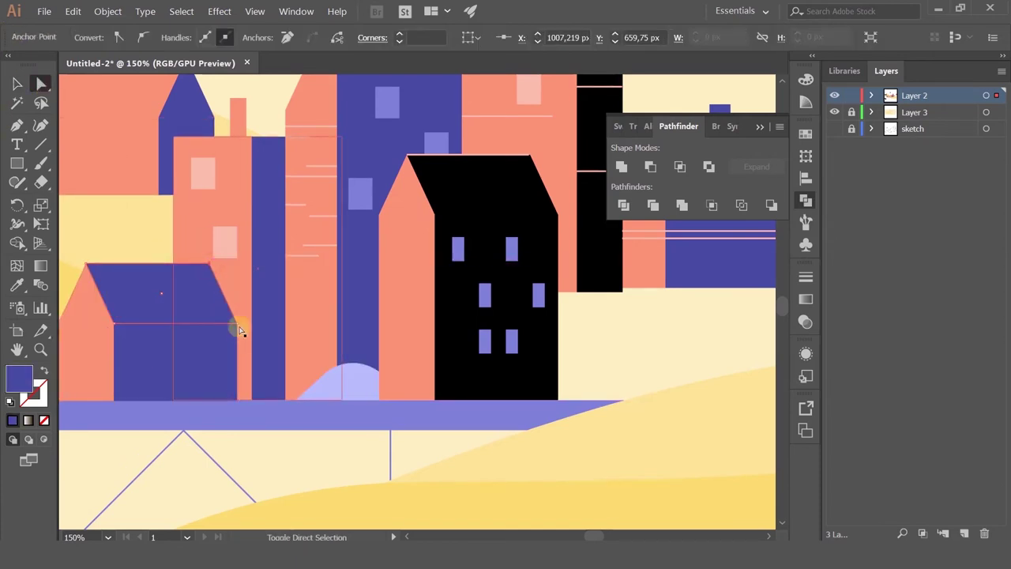
{"action": "left_click", "coordinate": [238, 324], "text": "shift"}
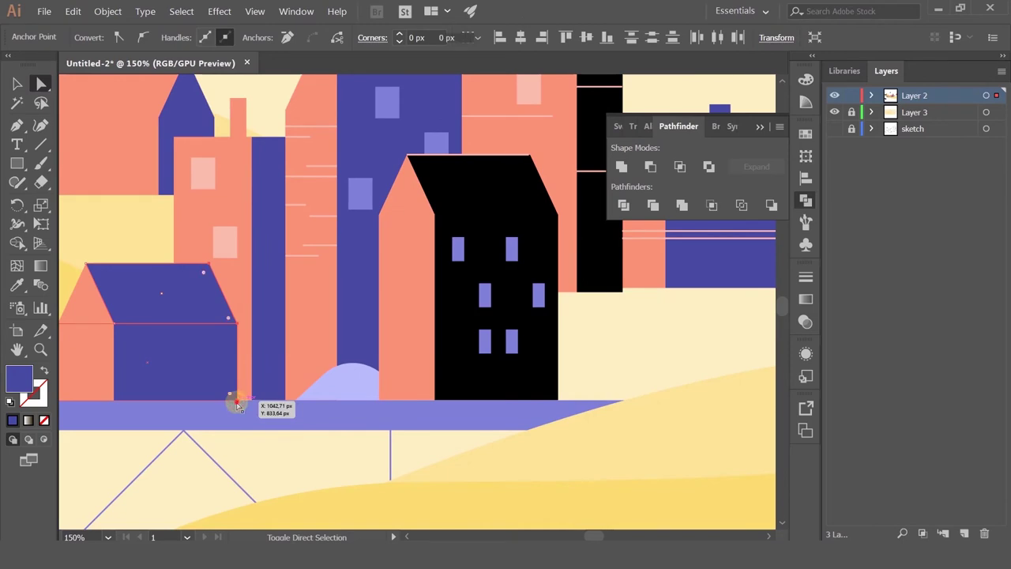
{"action": "left_click_drag", "start_coordinate": [237, 405], "coordinate": [237, 326]}
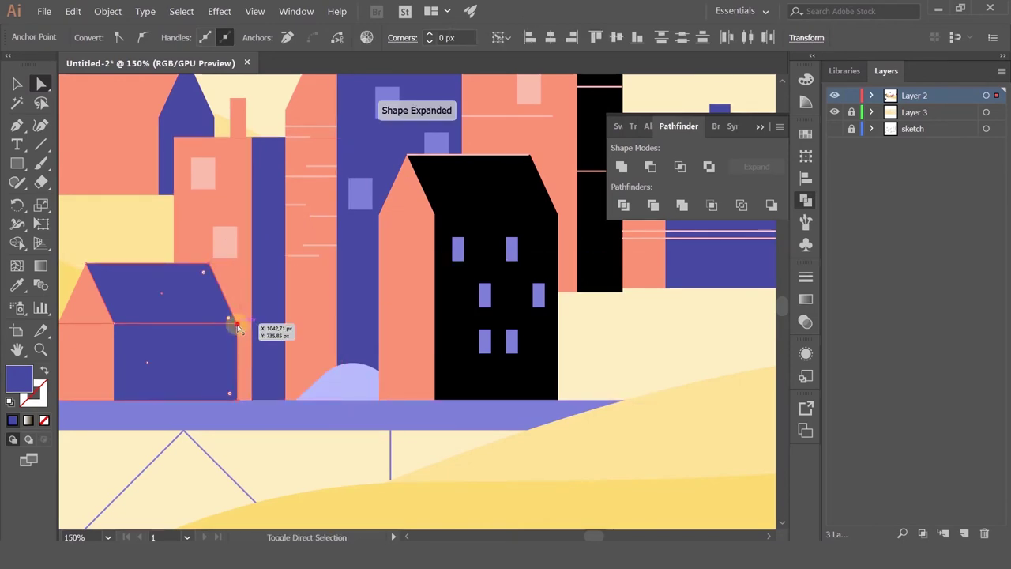
{"action": "left_click_drag", "start_coordinate": [315, 329], "coordinate": [433, 324]}
{"action": "key", "text": "ctrl+z"}
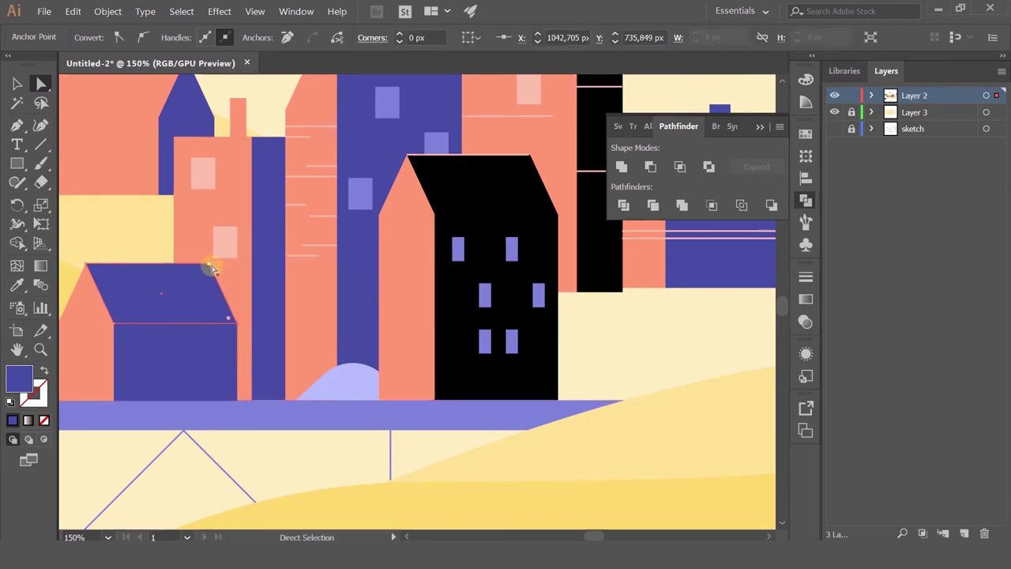
Try to lengthen only the blue roof by pulling its right-hand anchor points outward, then undo the attempts
{"action": "left_click", "coordinate": [235, 322], "text": "shift"}
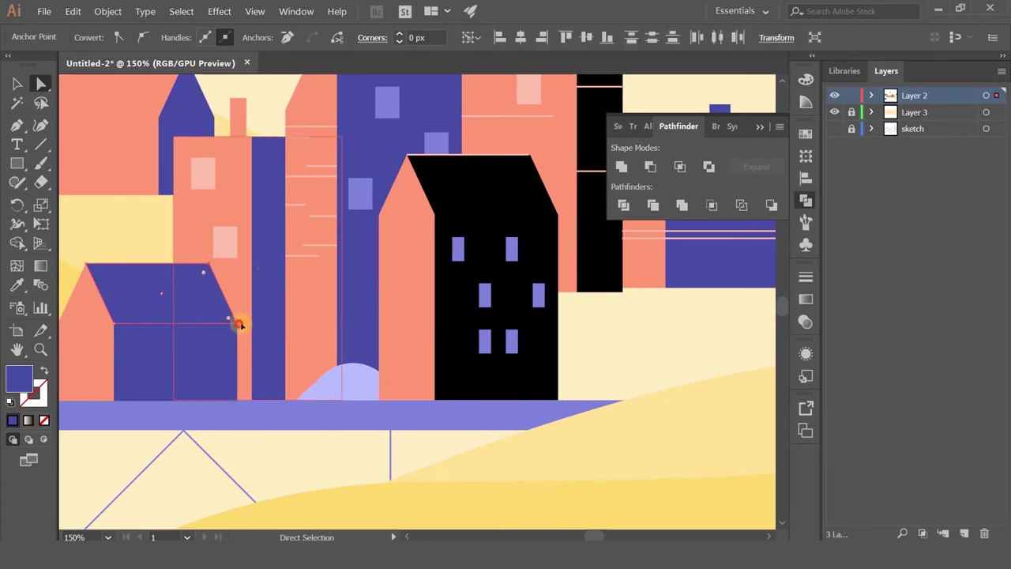
{"action": "left_click_drag", "start_coordinate": [236, 322], "coordinate": [363, 321]}
{"action": "left_click", "coordinate": [221, 347]}
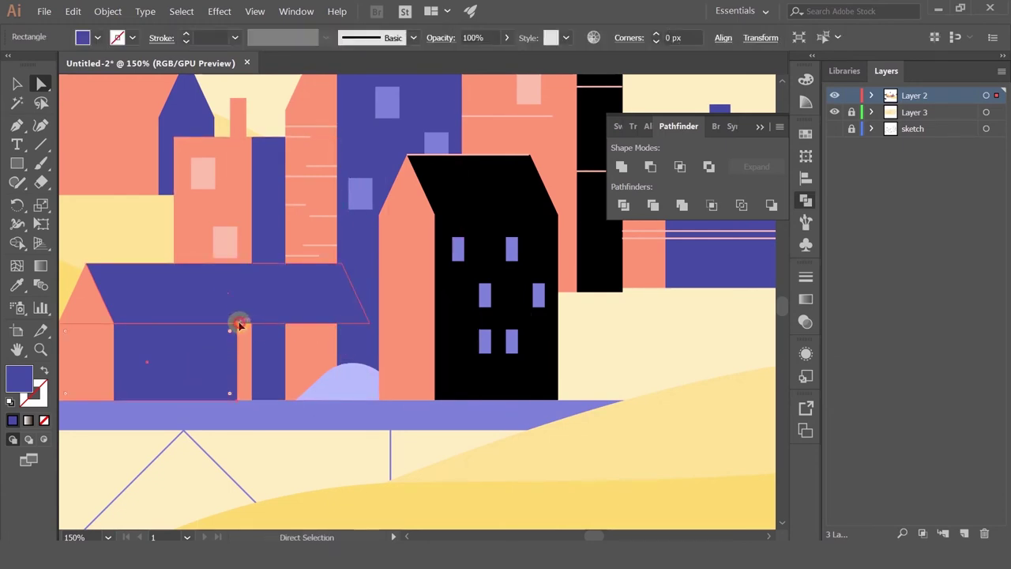
{"action": "key", "text": "ctrl+z"}
{"action": "key", "text": "ctrl+z"}
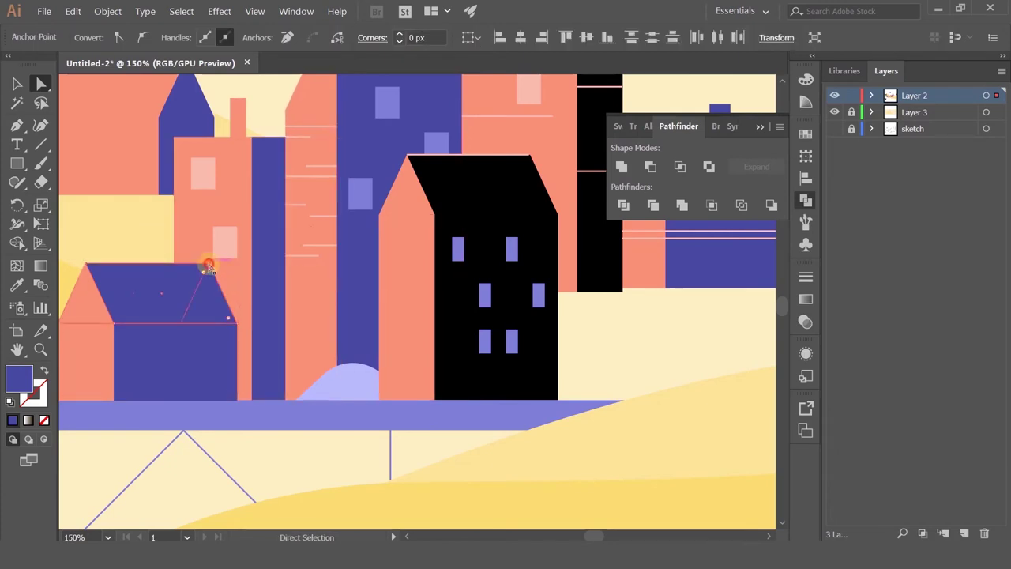
{"action": "left_click_drag", "start_coordinate": [208, 264], "coordinate": [290, 264]}
{"action": "key", "text": "ctrl+z"}
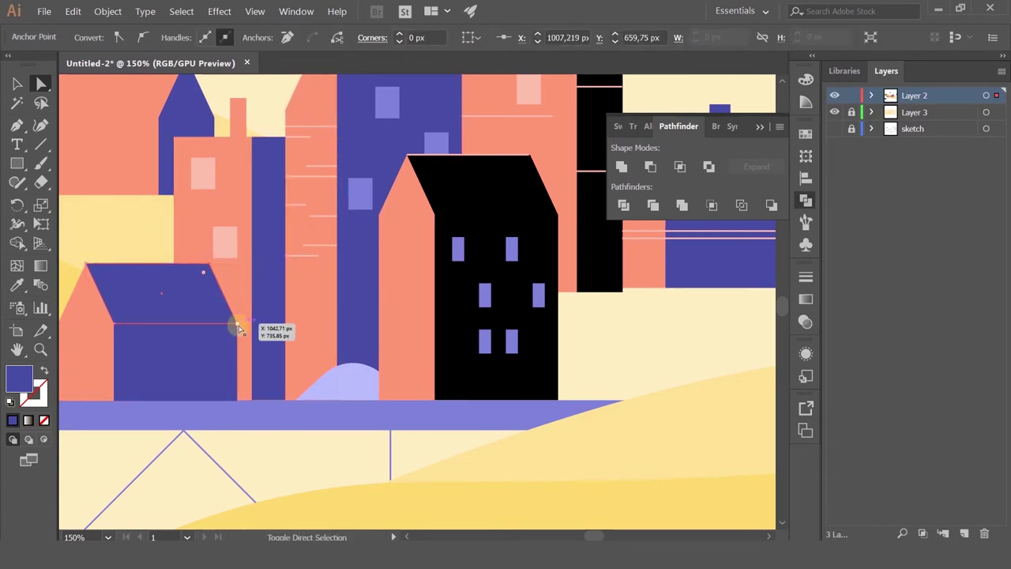
Extend the blue roof and the side wall beneath it to the right by their anchor points, up to the edge of the lilac dome
{"action": "left_click_drag", "start_coordinate": [240, 327], "coordinate": [315, 318]}
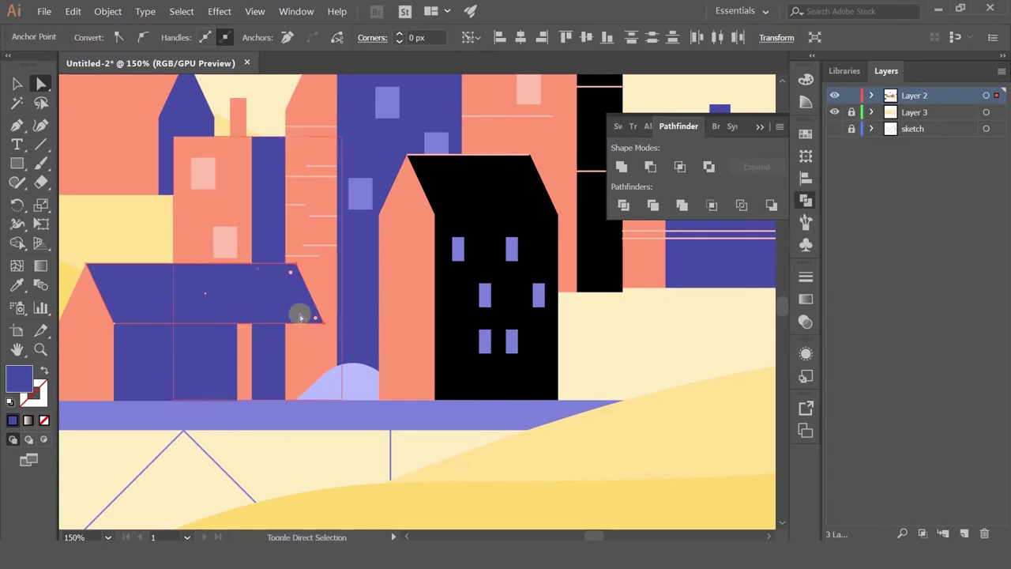
{"action": "left_click", "coordinate": [204, 368]}
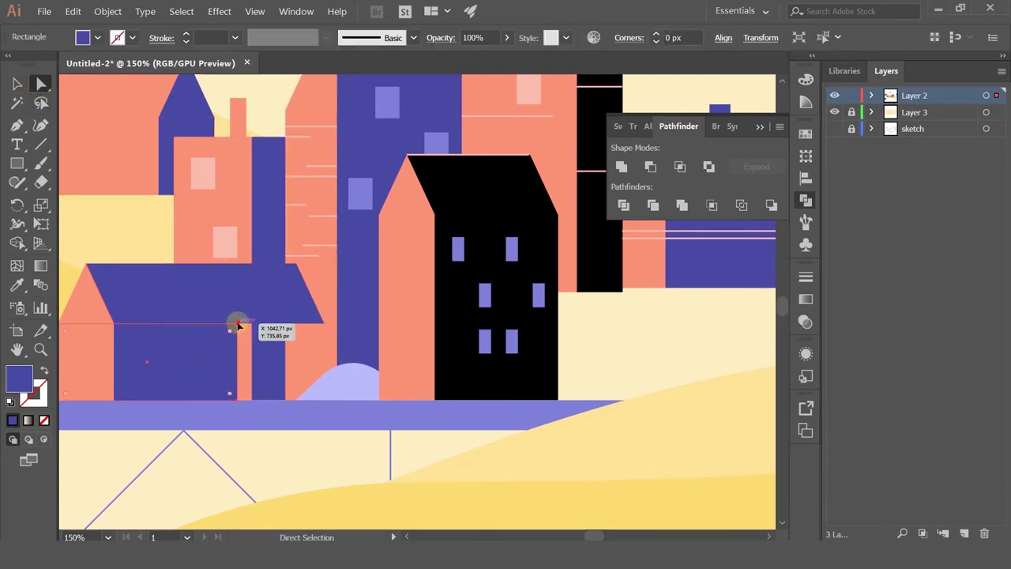
{"action": "left_click", "coordinate": [238, 324]}
{"action": "left_click", "coordinate": [237, 401], "text": "shift"}
{"action": "left_click_drag", "start_coordinate": [237, 401], "coordinate": [323, 400]}
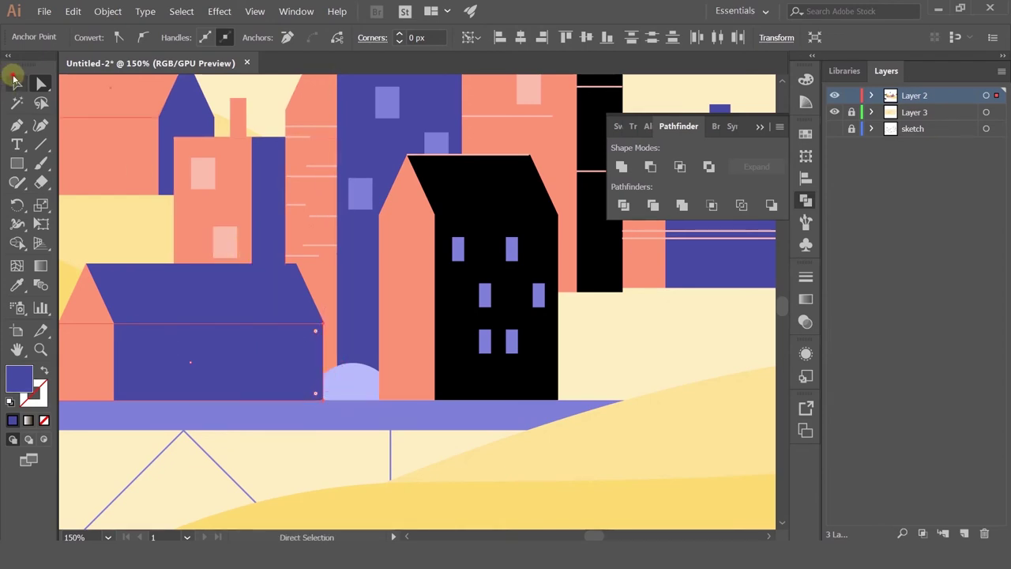
Copy the black roof's pink ridge line onto the blue roof, spanning its full ridge and aligned with the roof's upper edge
{"action": "left_click", "coordinate": [17, 83]}
{"action": "left_click_drag", "start_coordinate": [413, 158], "coordinate": [84, 263]}
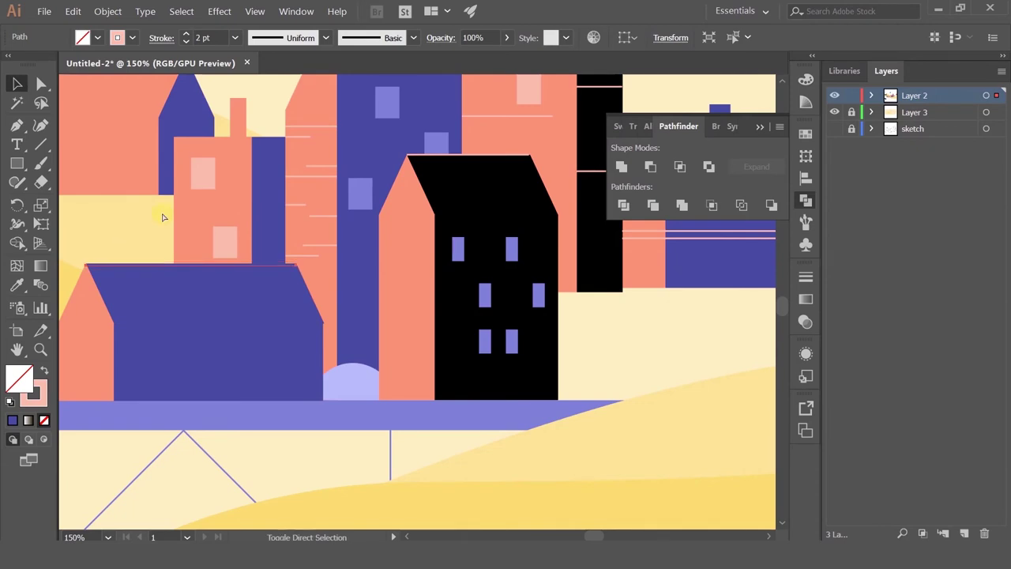
{"action": "scroll", "coordinate": [289, 300], "scroll_direction": "up", "scroll_amount": 5}
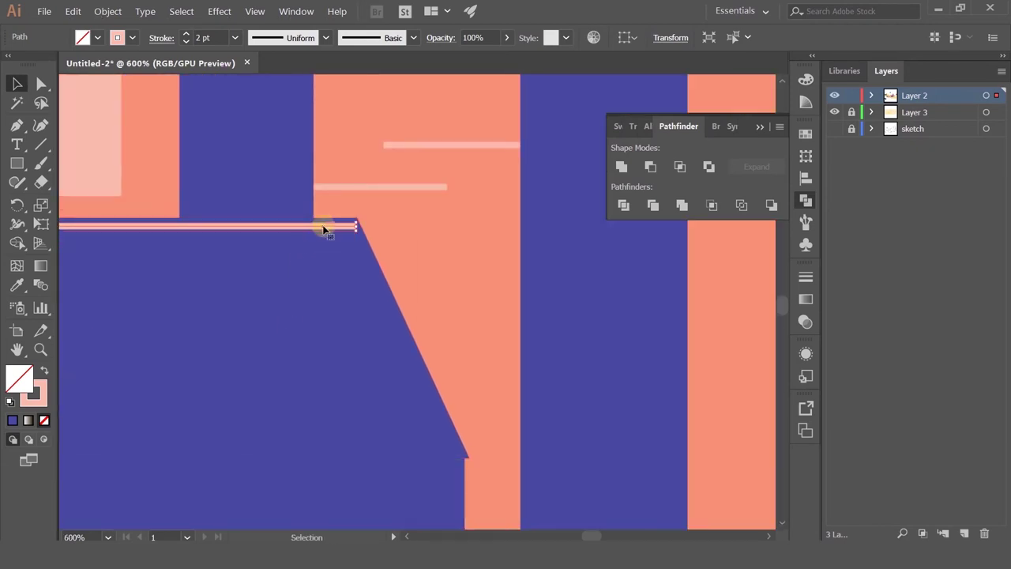
{"action": "left_click_drag", "start_coordinate": [323, 228], "coordinate": [325, 224]}
Widen the blue-roofed house's side wall slightly to the right so its edge lines up with the corner of the eave
{"action": "left_click", "coordinate": [448, 461]}
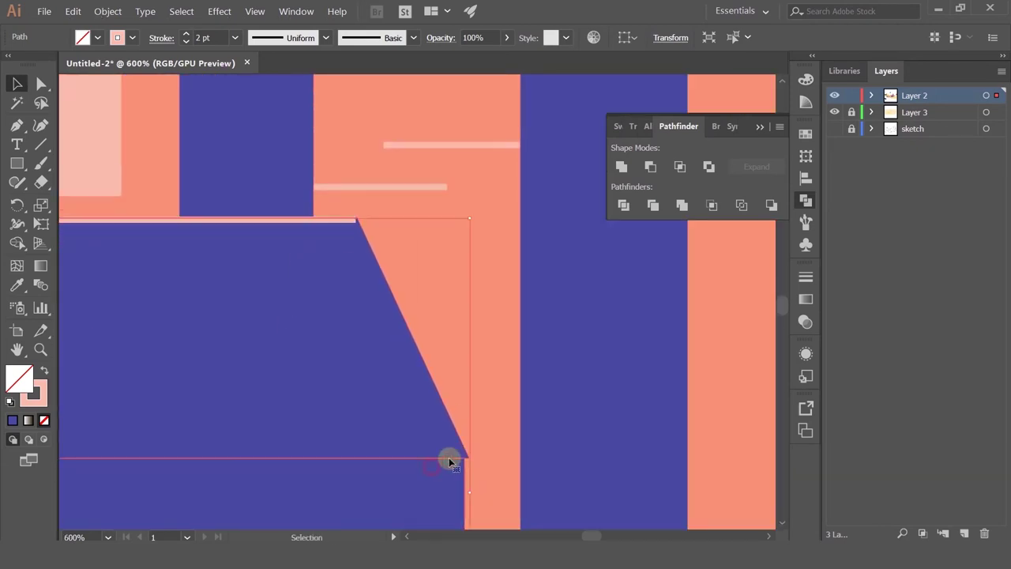
{"action": "left_click", "coordinate": [42, 84]}
{"action": "left_click", "coordinate": [350, 242]}
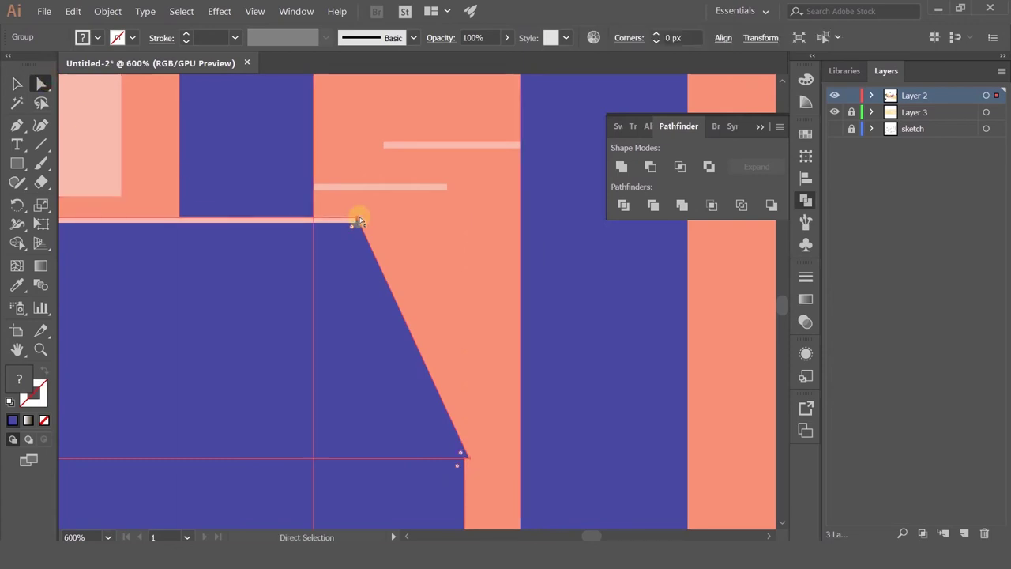
{"action": "left_click", "coordinate": [357, 219]}
{"action": "left_click", "coordinate": [453, 499]}
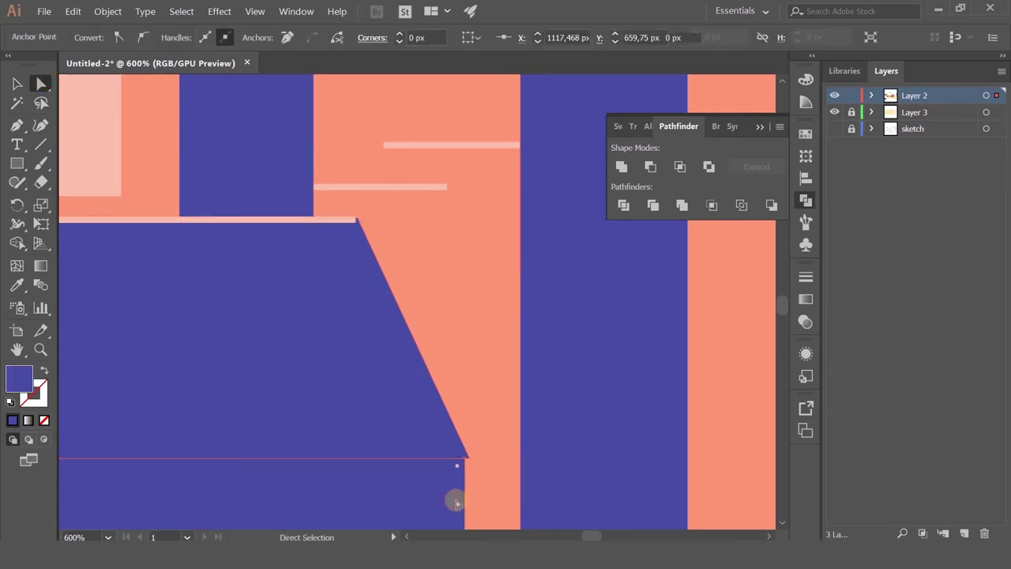
{"action": "key", "text": "space"}
{"action": "left_click_drag", "start_coordinate": [481, 472], "coordinate": [425, 298]}
{"action": "left_click", "coordinate": [16, 85]}
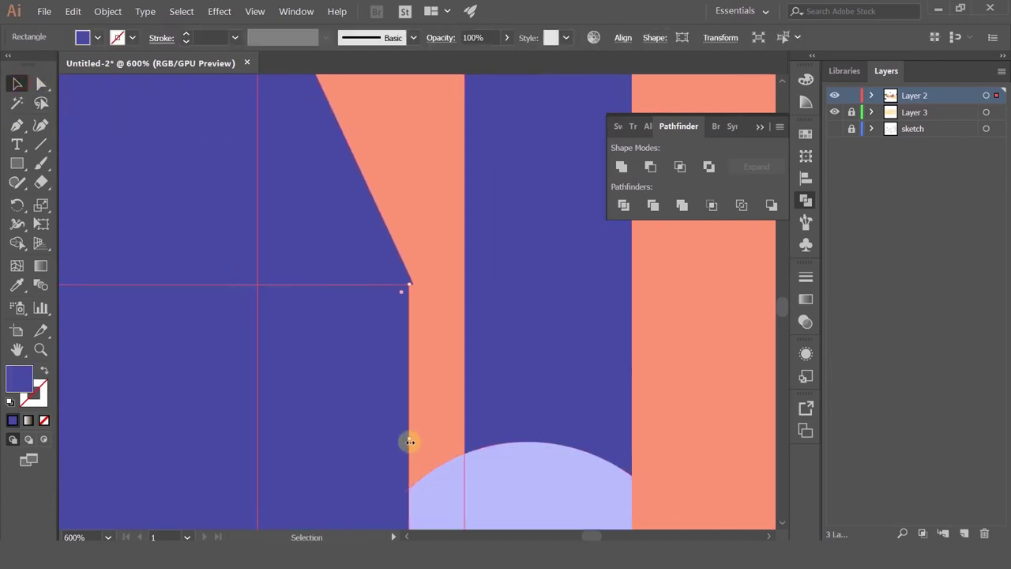
{"action": "left_click_drag", "start_coordinate": [408, 437], "coordinate": [414, 437]}
{"action": "key", "text": "ctrl+minus"}
{"action": "key", "text": "ctrl+minus"}
{"action": "key", "text": "ctrl+minus"}
{"action": "key", "text": "ctrl+minus"}
{"action": "key", "text": "ctrl+minus"}
{"action": "key", "text": "ctrl+minus"}
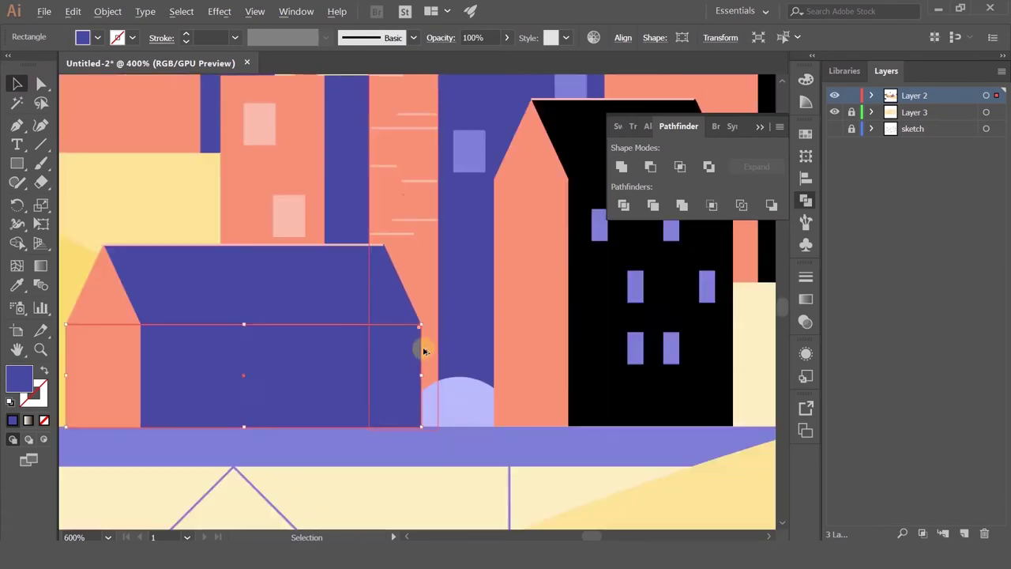
{"action": "left_click", "coordinate": [731, 301]}
Extend the tall tower's black and coral walls down to the bridge deck by lowering their bottom anchor points
{"action": "scroll", "coordinate": [474, 305], "scroll_direction": "up", "scroll_amount": 4}
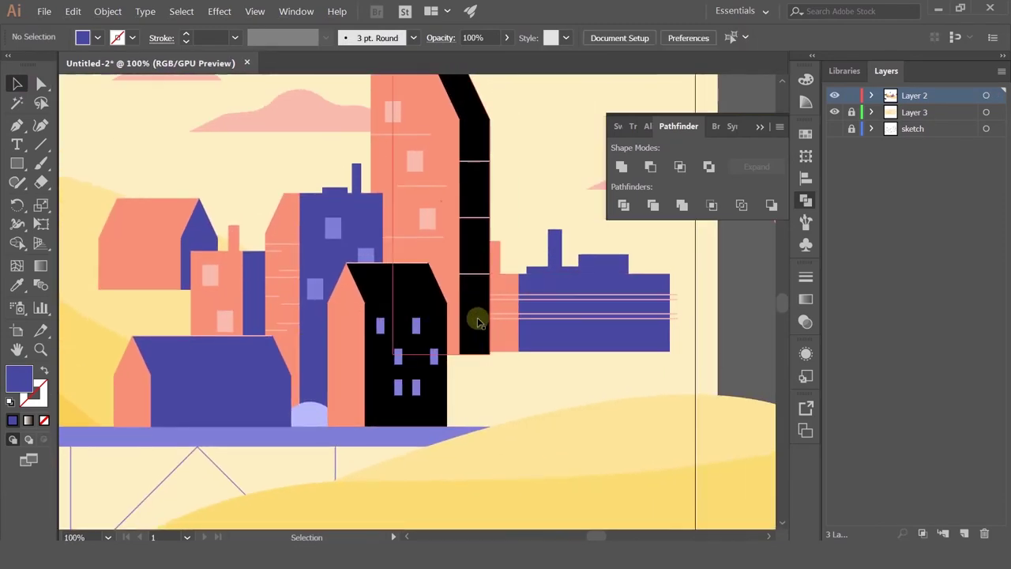
{"action": "left_click", "coordinate": [478, 322]}
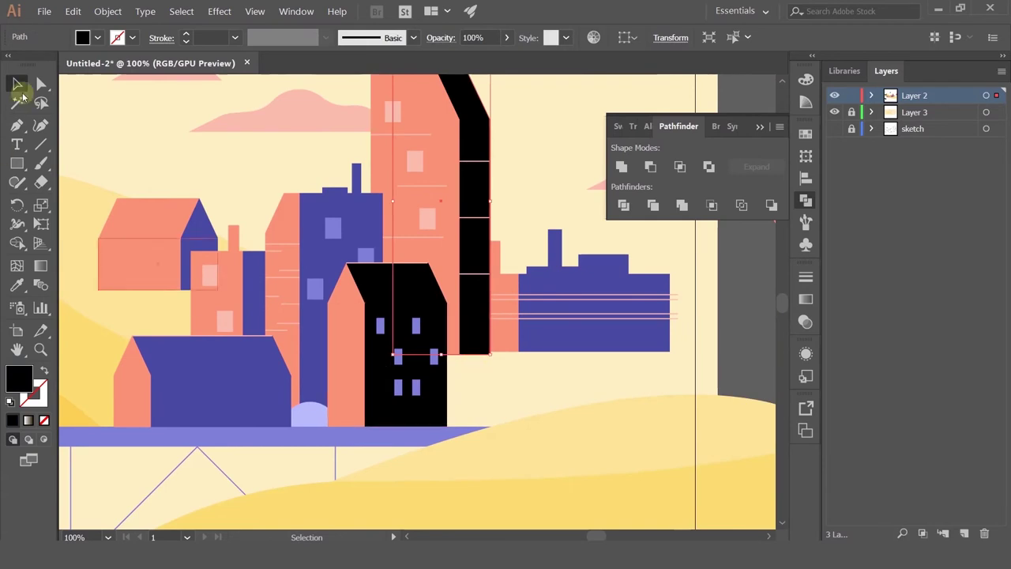
{"action": "left_click", "coordinate": [42, 84]}
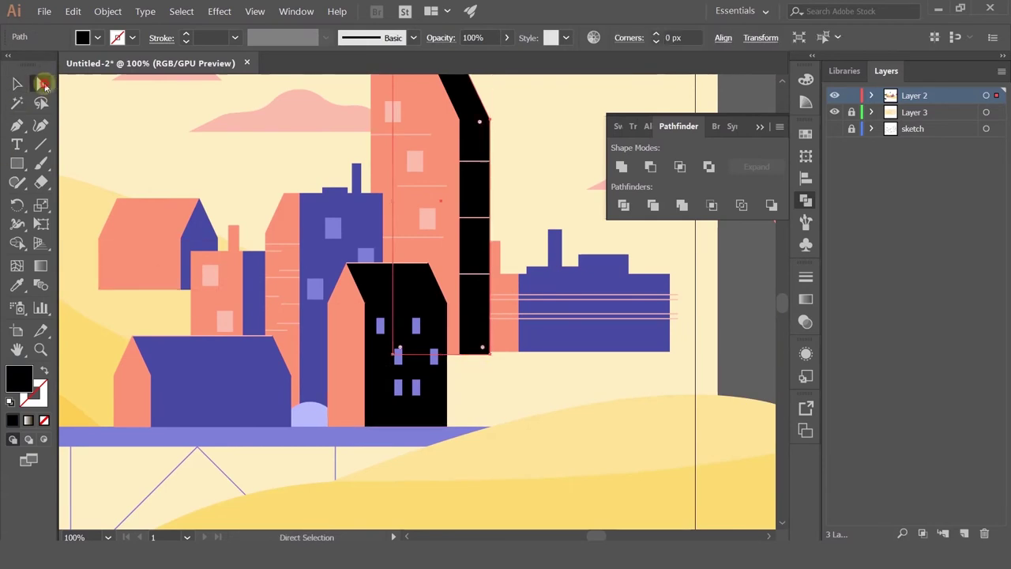
{"action": "left_click", "coordinate": [394, 359]}
{"action": "left_click", "coordinate": [452, 331]}
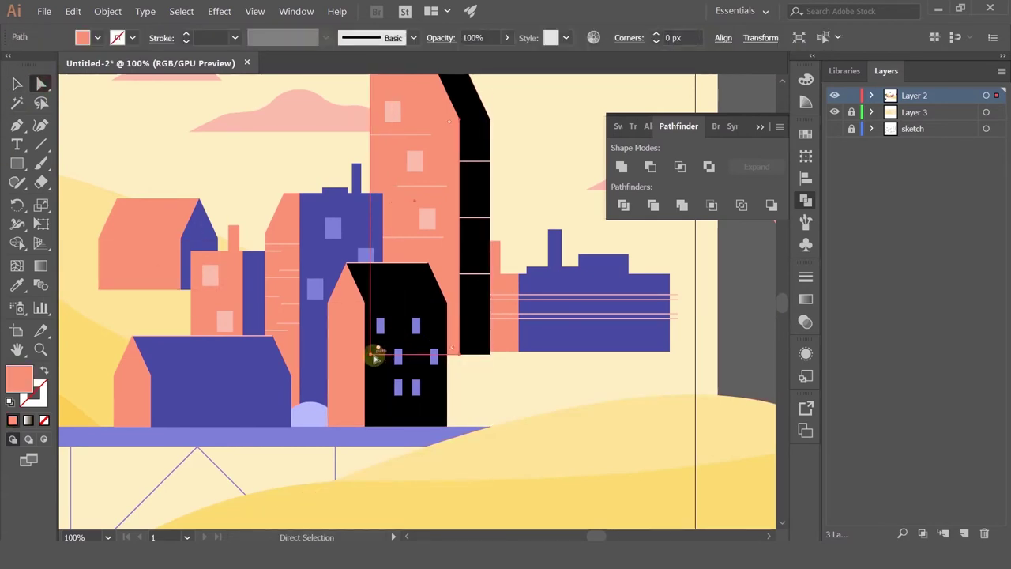
{"action": "left_click", "coordinate": [373, 354]}
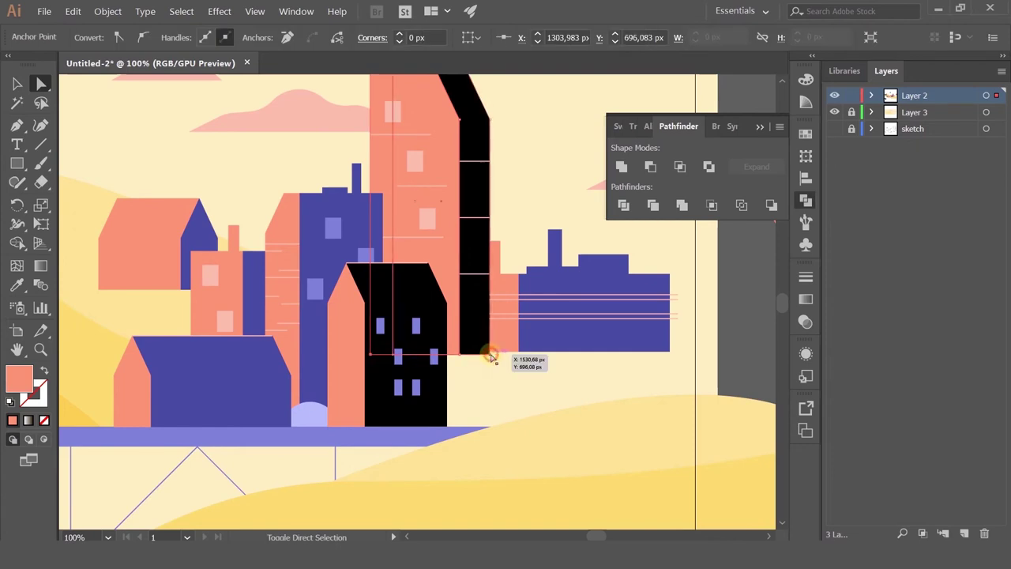
{"action": "left_click_drag", "start_coordinate": [492, 358], "coordinate": [486, 425]}
{"action": "left_click", "coordinate": [396, 358]}
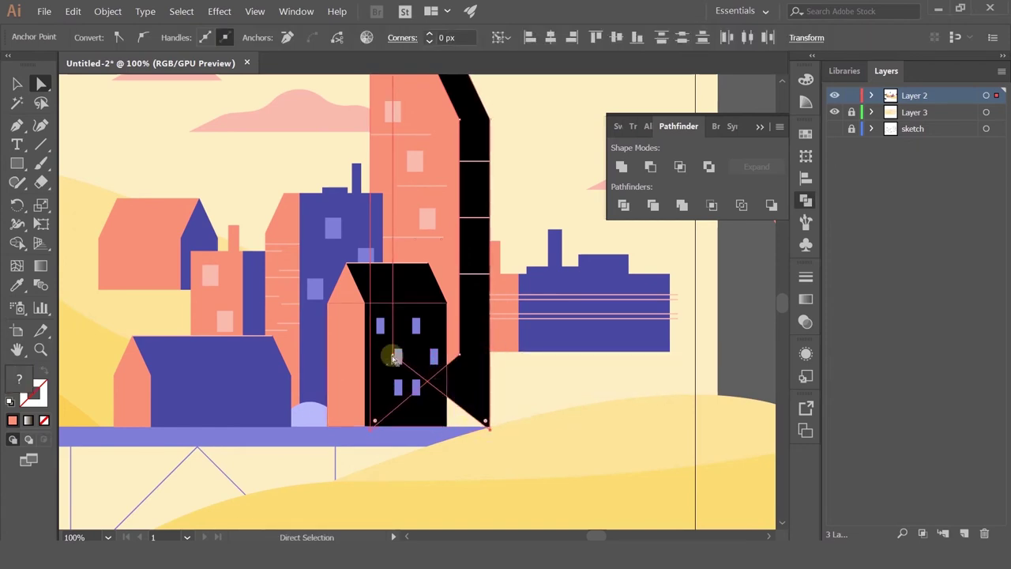
{"action": "left_click_drag", "start_coordinate": [395, 357], "coordinate": [389, 433]}
{"action": "left_click", "coordinate": [458, 355]}
{"action": "left_click_drag", "start_coordinate": [459, 355], "coordinate": [464, 431]}
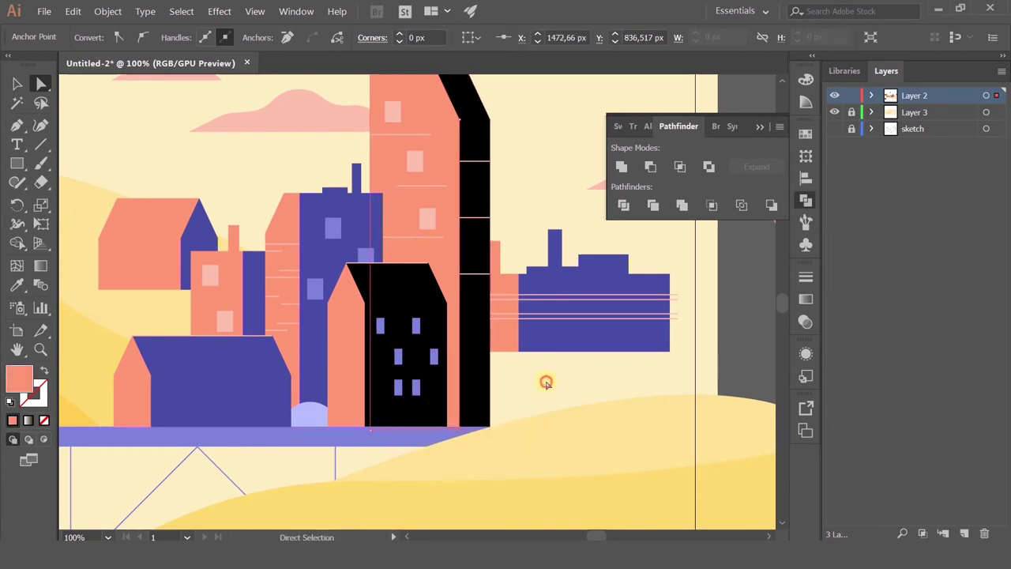
{"action": "left_click", "coordinate": [546, 383]}
Try to shift the upper corner anchor points of the tall tower's coral wall sideways, then undo the change
{"action": "scroll", "coordinate": [548, 383], "scroll_direction": "down", "scroll_amount": 2}
{"action": "scroll", "coordinate": [543, 379], "scroll_direction": "up", "scroll_amount": 2}
{"action": "left_click_drag", "start_coordinate": [433, 125], "coordinate": [368, 194]}
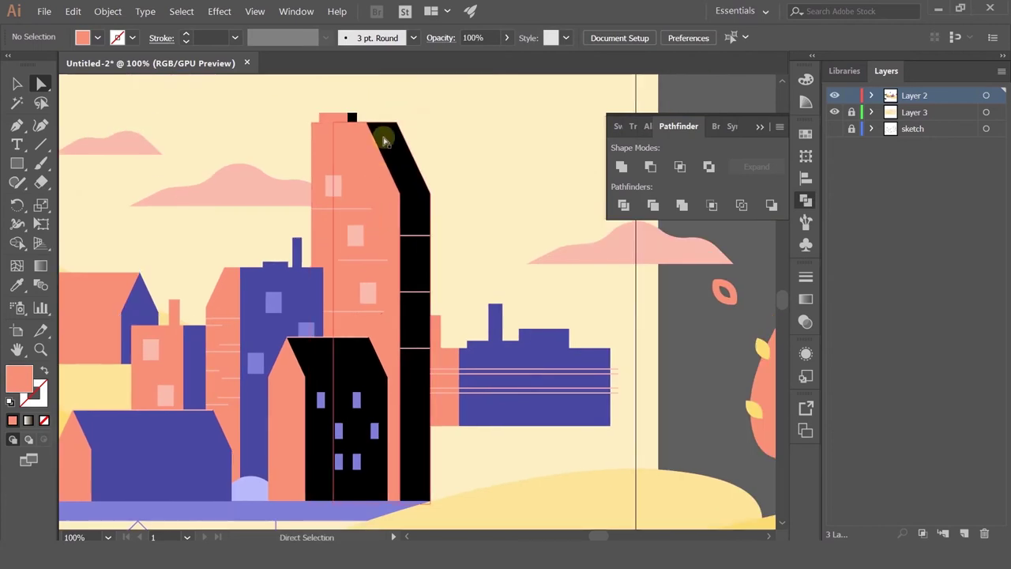
{"action": "left_click", "coordinate": [369, 126]}
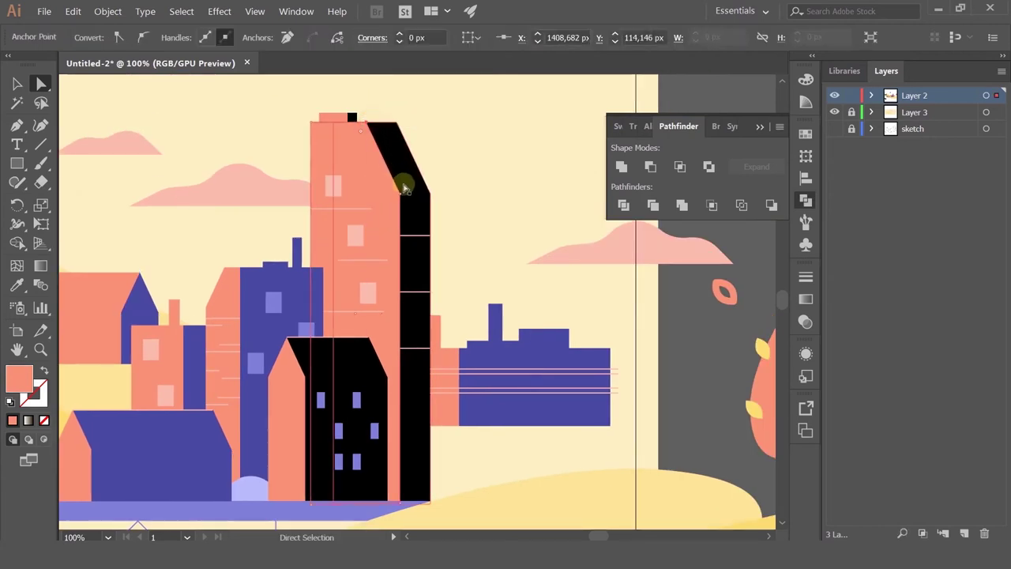
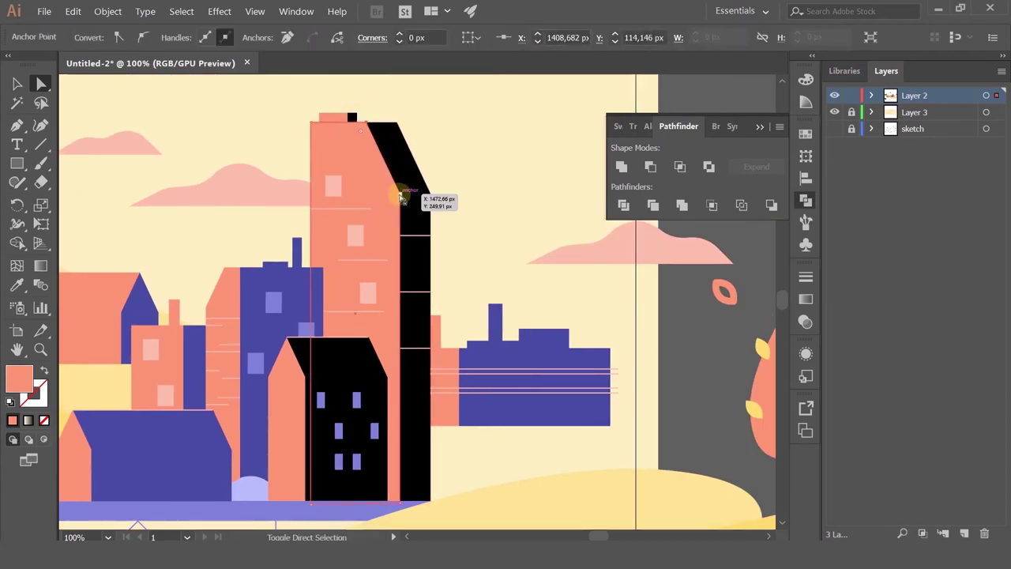
{"action": "left_click_drag", "start_coordinate": [402, 197], "coordinate": [335, 196]}
{"action": "key", "text": "ctrl+z"}
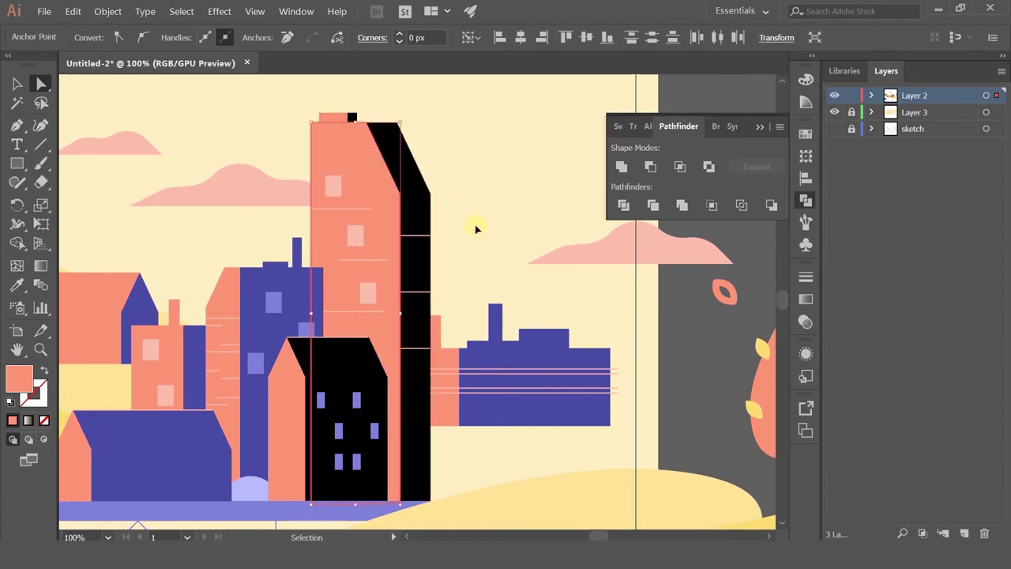
{"action": "left_click", "coordinate": [495, 214]}
Bring the lilac dome on the bridge in front of the neighbouring houses
{"action": "scroll", "coordinate": [494, 216], "scroll_direction": "down", "scroll_amount": 1}
{"action": "scroll", "coordinate": [327, 334], "scroll_direction": "up", "scroll_amount": 2}
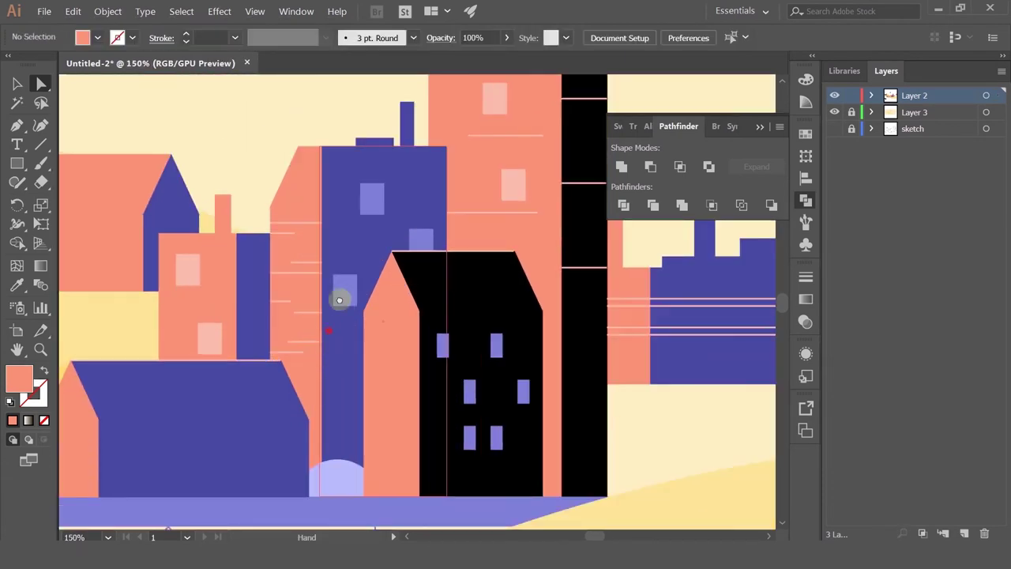
{"action": "left_click_drag", "start_coordinate": [339, 299], "coordinate": [361, 237]}
{"action": "left_click", "coordinate": [16, 84]}
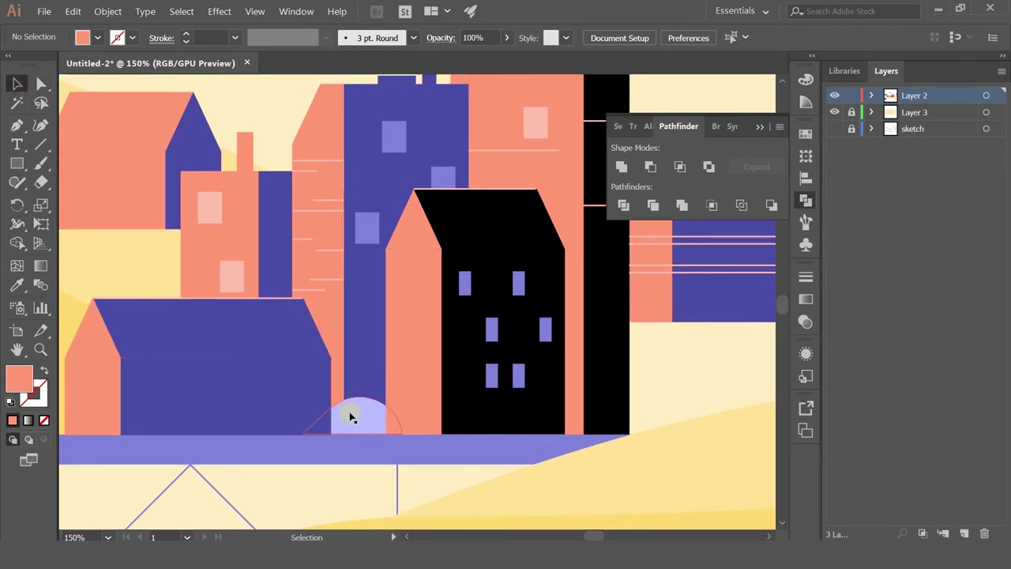
{"action": "key", "text": "a"}
{"action": "left_click", "coordinate": [351, 416]}
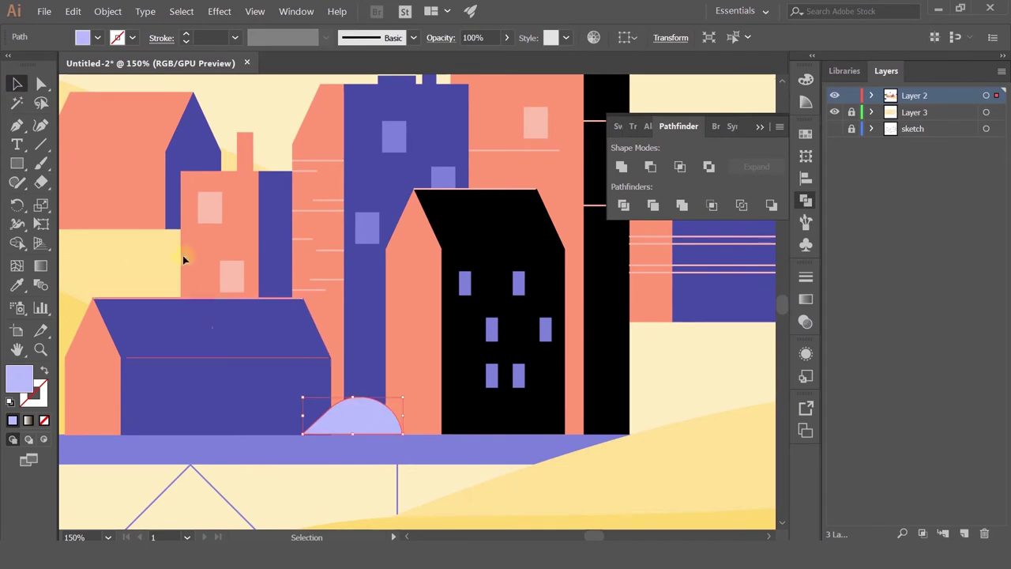
{"action": "left_click", "coordinate": [277, 251]}
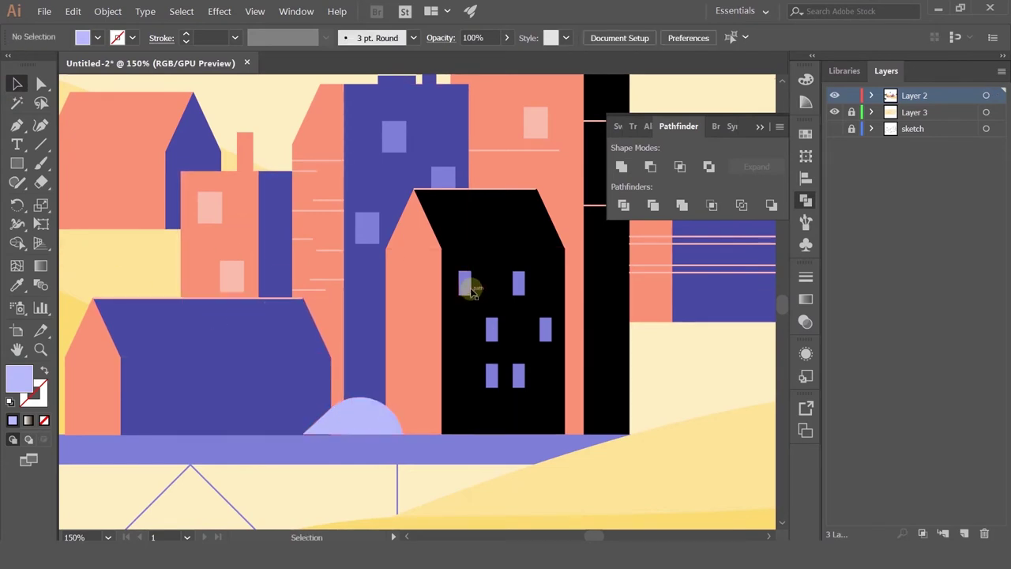
Place a wide lavender window on the blue-roofed house's side wall and undo the duplicate made beside it
{"action": "left_click_drag", "start_coordinate": [452, 293], "coordinate": [499, 297]}
{"action": "left_click_drag", "start_coordinate": [423, 229], "coordinate": [379, 413]}
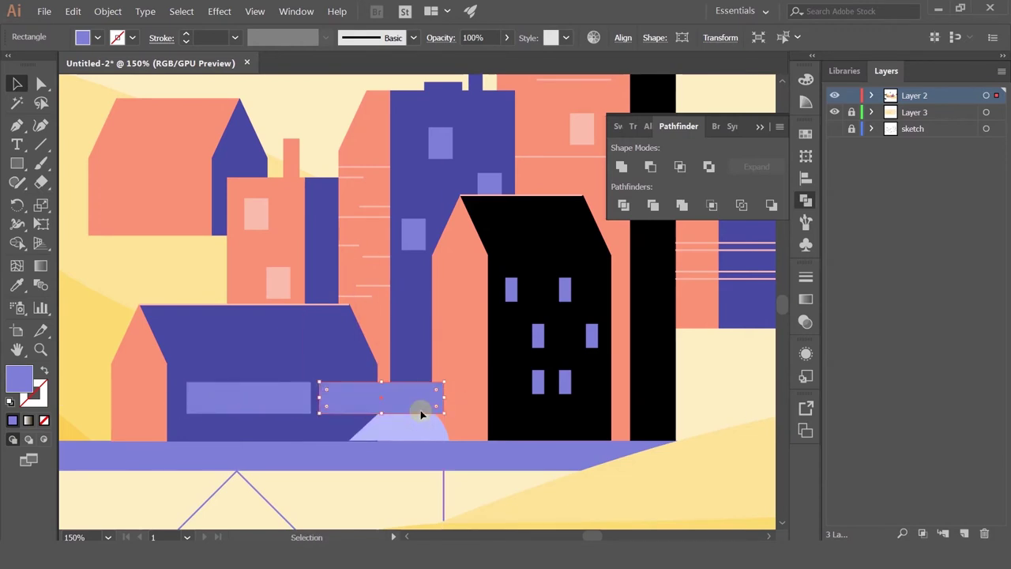
{"action": "key", "text": "ctrl+z"}
Copy a lavender window from the blue tower beside the wide window, aligned with it, and widen the copy to the left
{"action": "left_click_drag", "start_coordinate": [407, 239], "coordinate": [335, 402]}
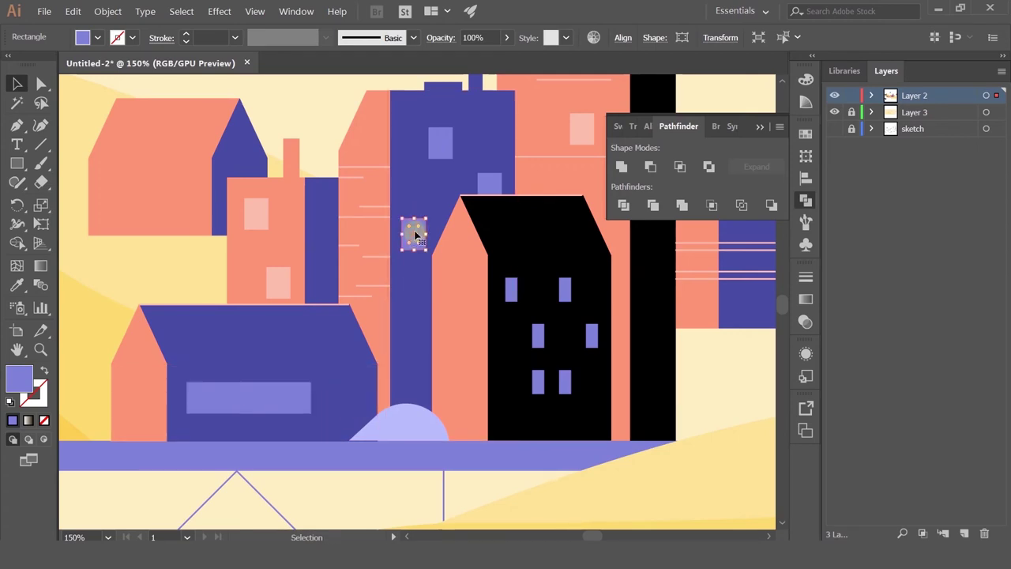
{"action": "left_click_drag", "start_coordinate": [414, 230], "coordinate": [353, 398]}
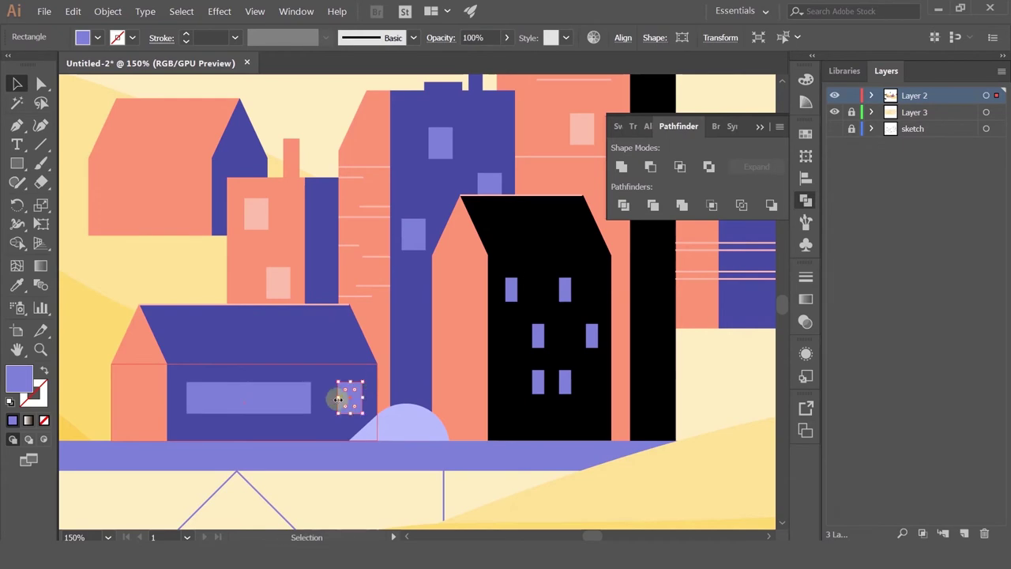
{"action": "left_click_drag", "start_coordinate": [338, 399], "coordinate": [325, 397]}
{"action": "scroll", "coordinate": [402, 400], "scroll_direction": "down", "scroll_amount": 2}
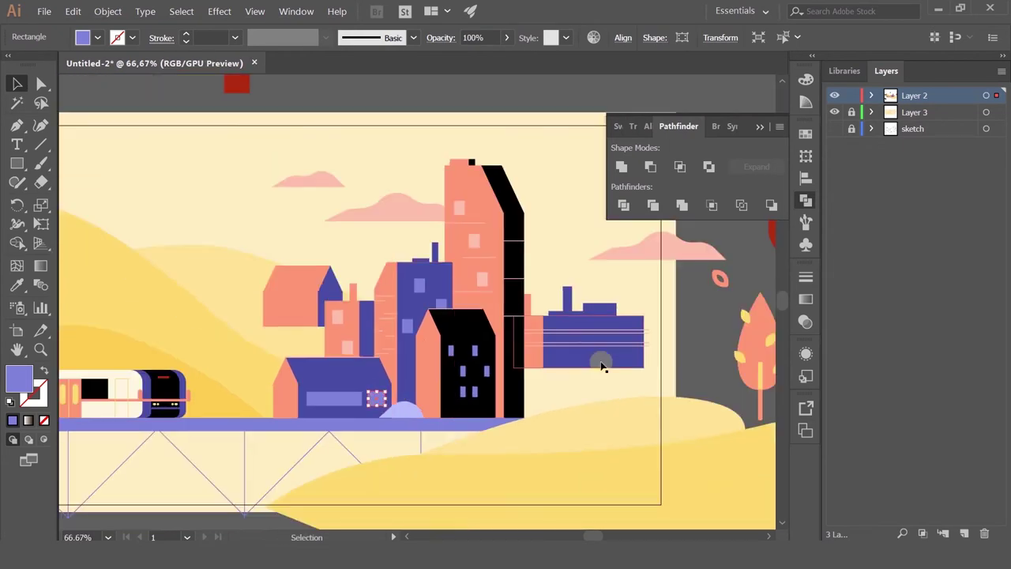
{"action": "left_click", "coordinate": [601, 361]}
{"action": "left_click", "coordinate": [600, 387]}
{"action": "scroll", "coordinate": [369, 413], "scroll_direction": "up", "scroll_amount": 3}
{"action": "scroll", "coordinate": [184, 339], "scroll_direction": "up", "scroll_amount": 2}
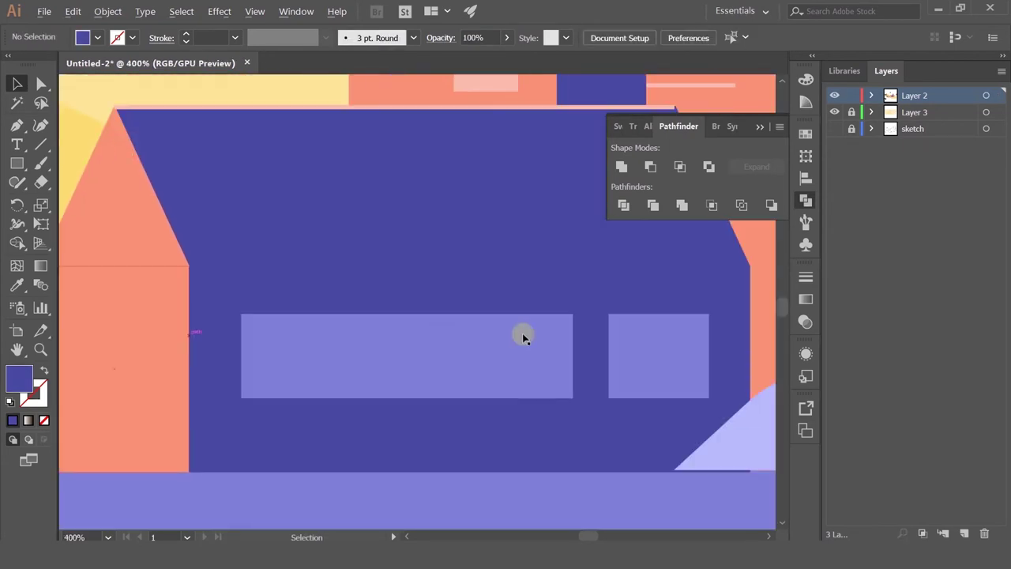
{"action": "scroll", "coordinate": [485, 340], "scroll_direction": "down", "scroll_amount": 3}
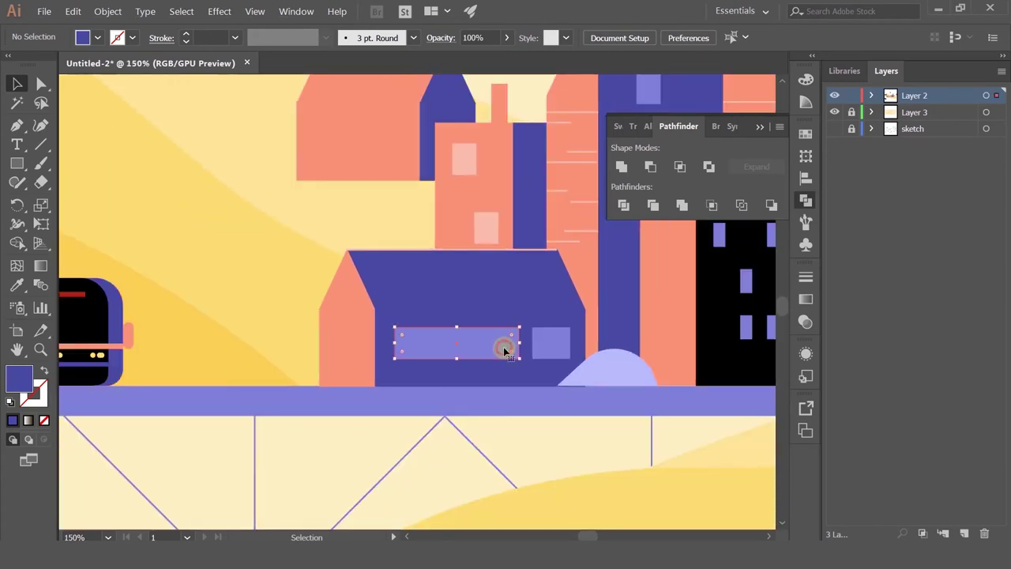
{"action": "left_click", "coordinate": [503, 347]}
{"action": "scroll", "coordinate": [504, 347], "scroll_direction": "down", "scroll_amount": 3}
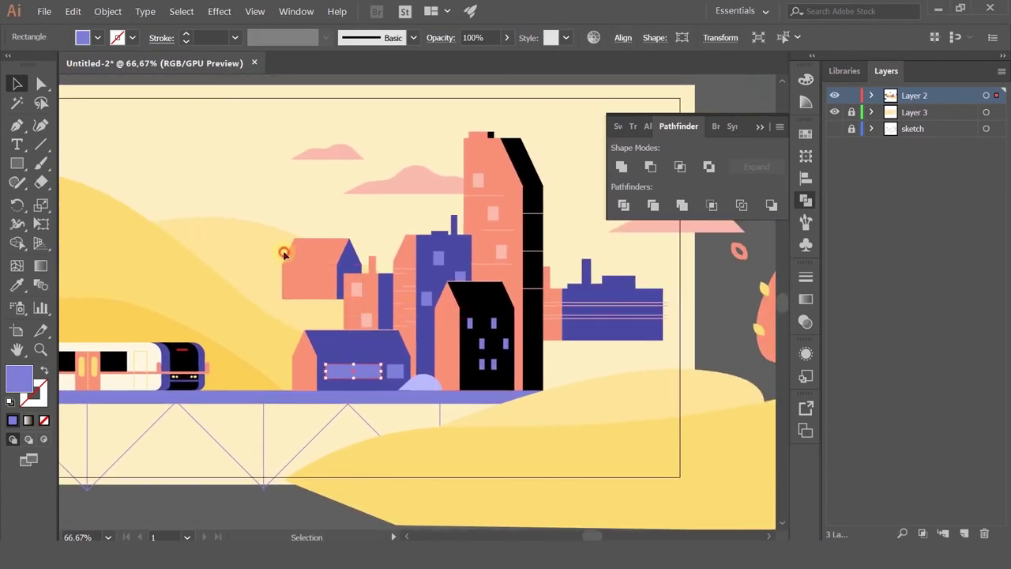
Move the coral-roofed background house to the hillside behind the yellow dune, keeping a copy above the artboard
{"action": "left_click", "coordinate": [285, 253]}
{"action": "left_click", "coordinate": [312, 261]}
{"action": "left_click", "coordinate": [322, 286], "text": "shift"}
{"action": "left_click_drag", "start_coordinate": [325, 255], "coordinate": [286, 283]}
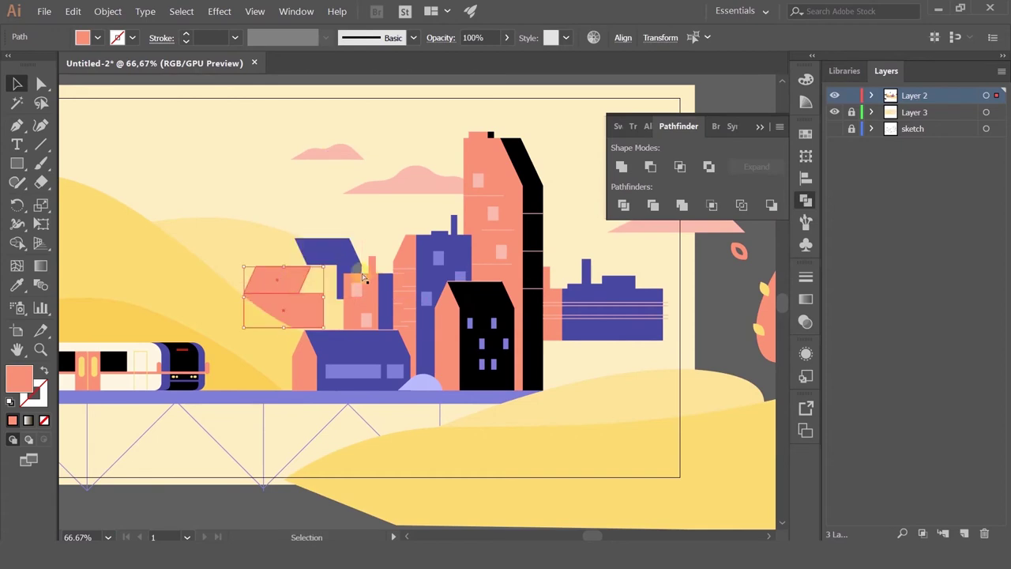
{"action": "left_click_drag", "start_coordinate": [364, 278], "coordinate": [387, 95]}
{"action": "left_click", "coordinate": [351, 271], "text": "shift"}
{"action": "scroll", "coordinate": [261, 260], "scroll_direction": "down", "scroll_amount": 1}
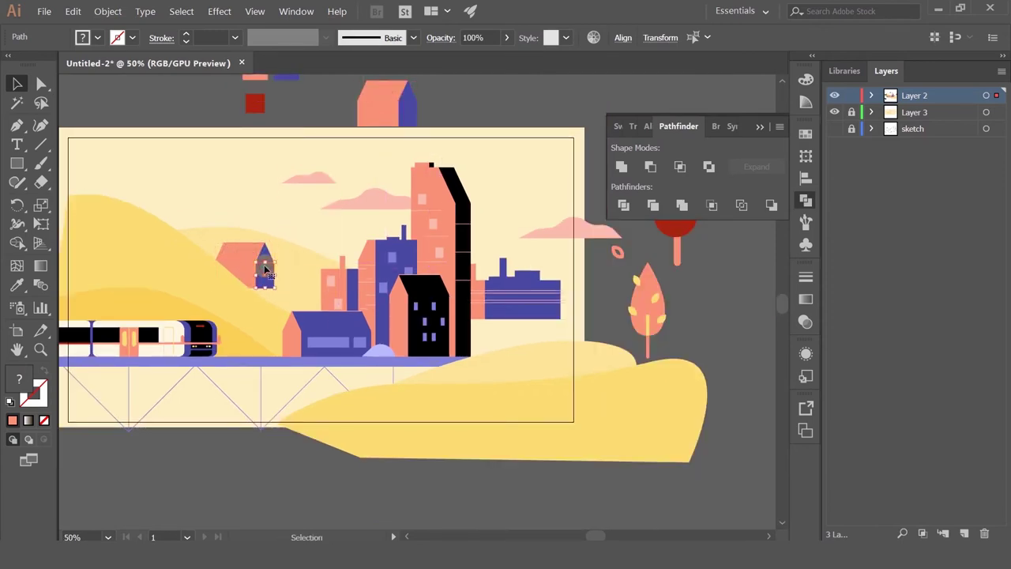
{"action": "left_click", "coordinate": [241, 267], "text": "shift"}
Scale down and group the hillside house, then delete the duplicate placed below it
{"action": "scroll", "coordinate": [253, 270], "scroll_direction": "up", "scroll_amount": 2}
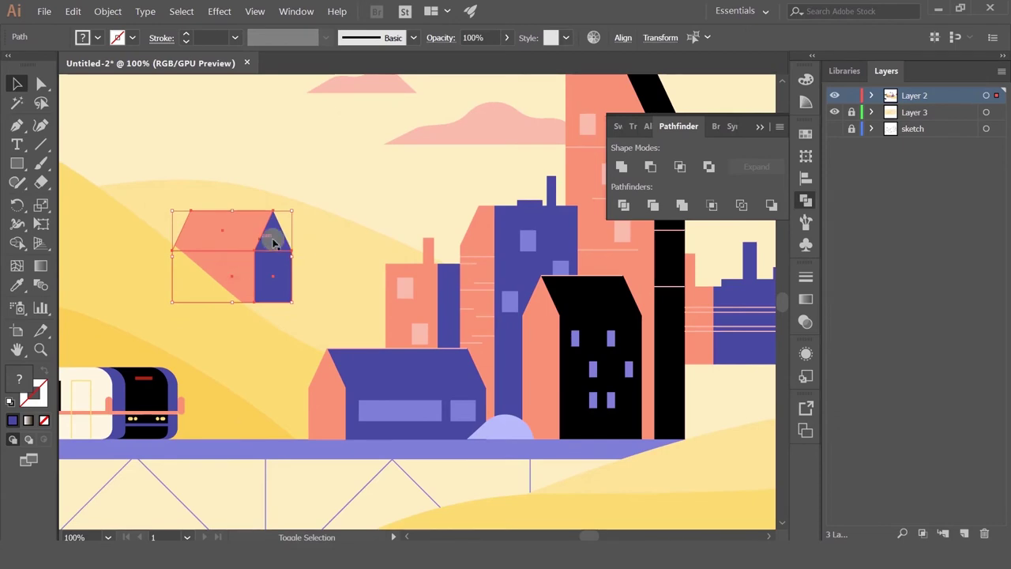
{"action": "left_click_drag", "start_coordinate": [291, 210], "coordinate": [290, 306]}
{"action": "right_click", "coordinate": [285, 305]}
{"action": "left_click", "coordinate": [286, 295]}
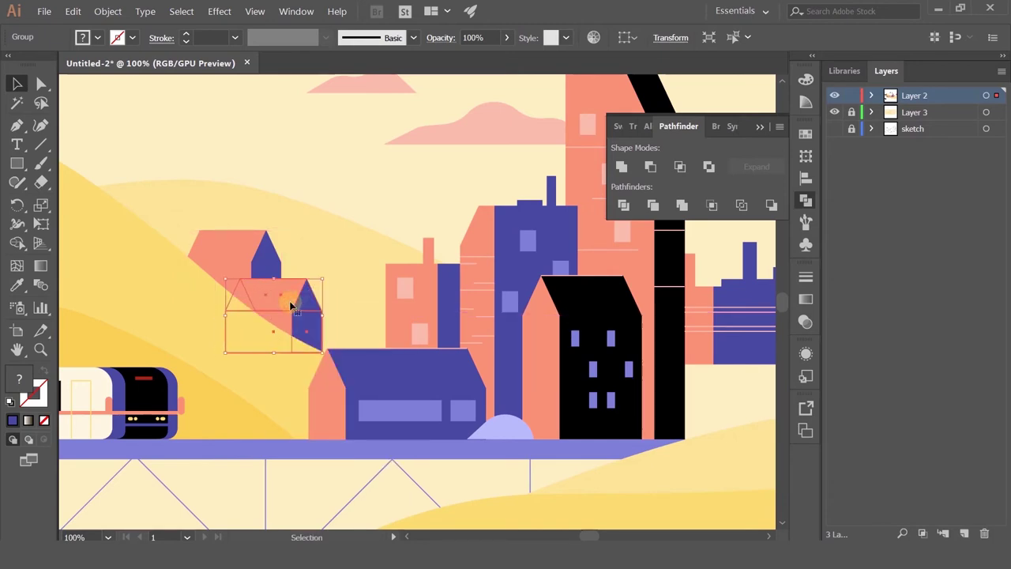
{"action": "key", "text": "Delete"}
Draw a dark-blue rectangle below the hillside house, reduce its height and send it behind the yellow dune
{"action": "left_click", "coordinate": [17, 164]}
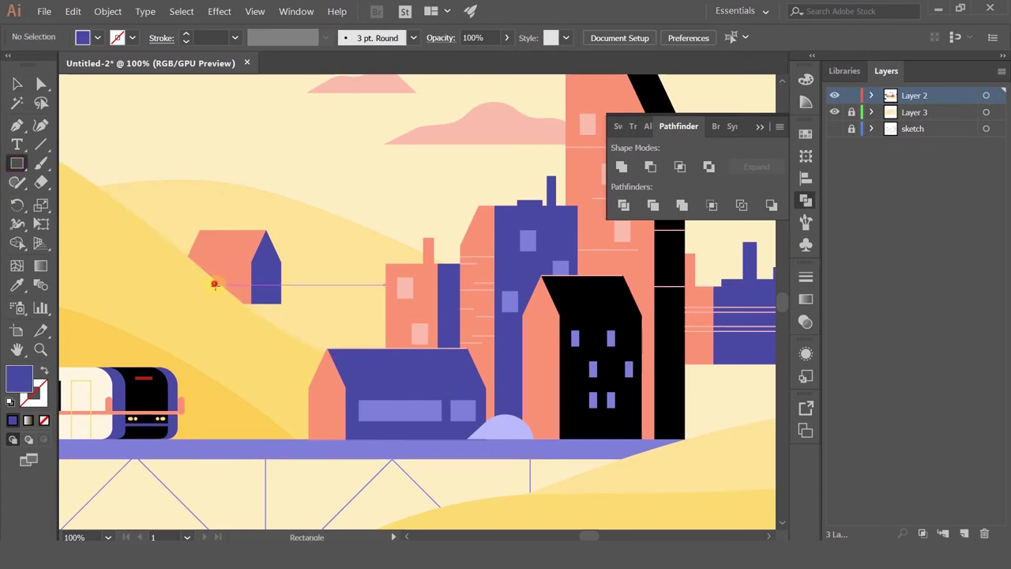
{"action": "mouse_move", "coordinate": [215, 283]}
{"action": "left_mouse_down"}
{"action": "mouse_move", "coordinate": [361, 361]}
{"action": "mouse_move", "coordinate": [361, 373]}
{"action": "left_mouse_up"}
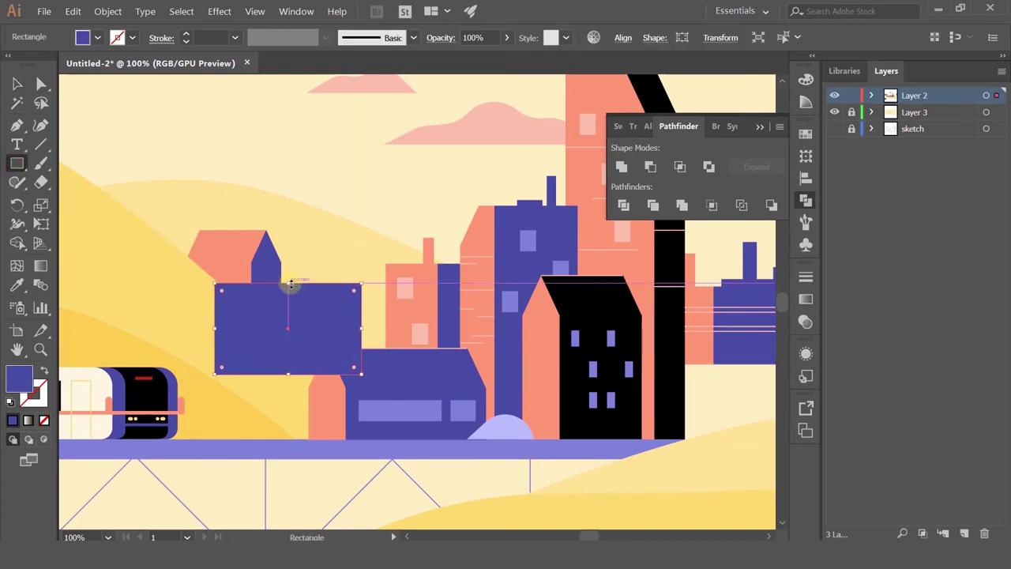
{"action": "left_click_drag", "start_coordinate": [288, 287], "coordinate": [264, 303]}
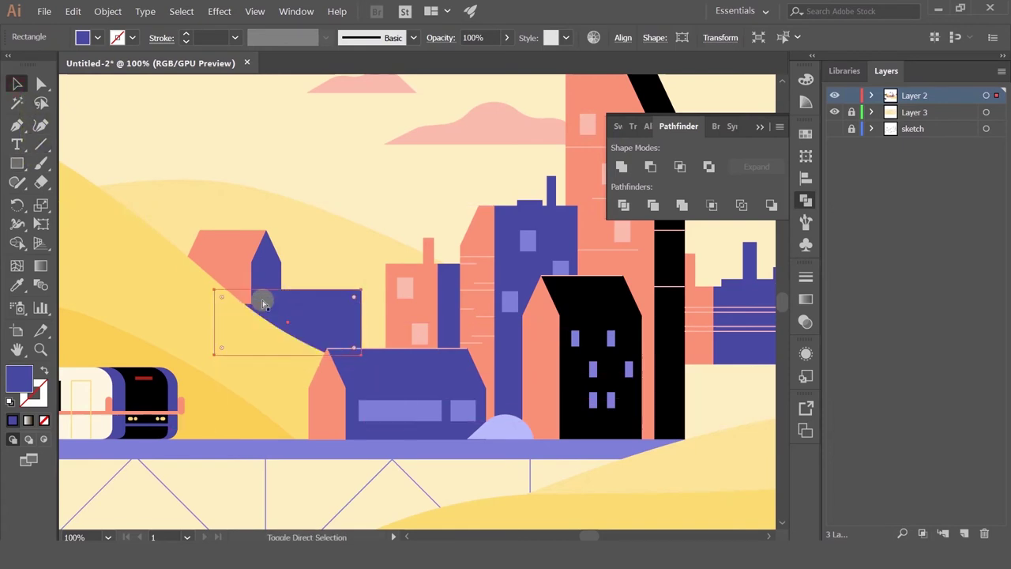
{"action": "key", "text": "ctrl+bracketleft"}
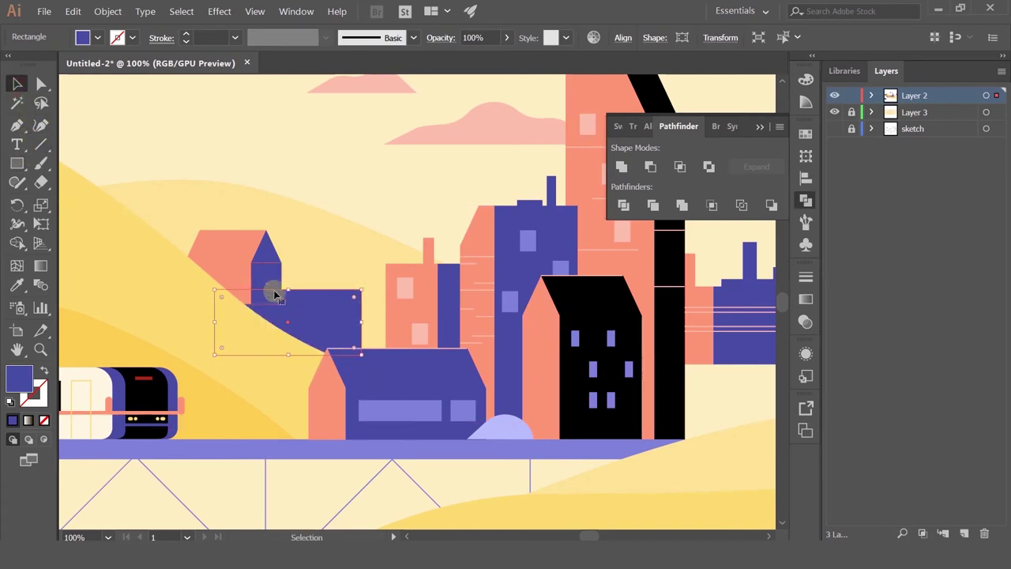
Lower the top edge of the rectangle to meet the hillside house's base and fill it with the house's coral colour
{"action": "left_click_drag", "start_coordinate": [287, 286], "coordinate": [289, 289]}
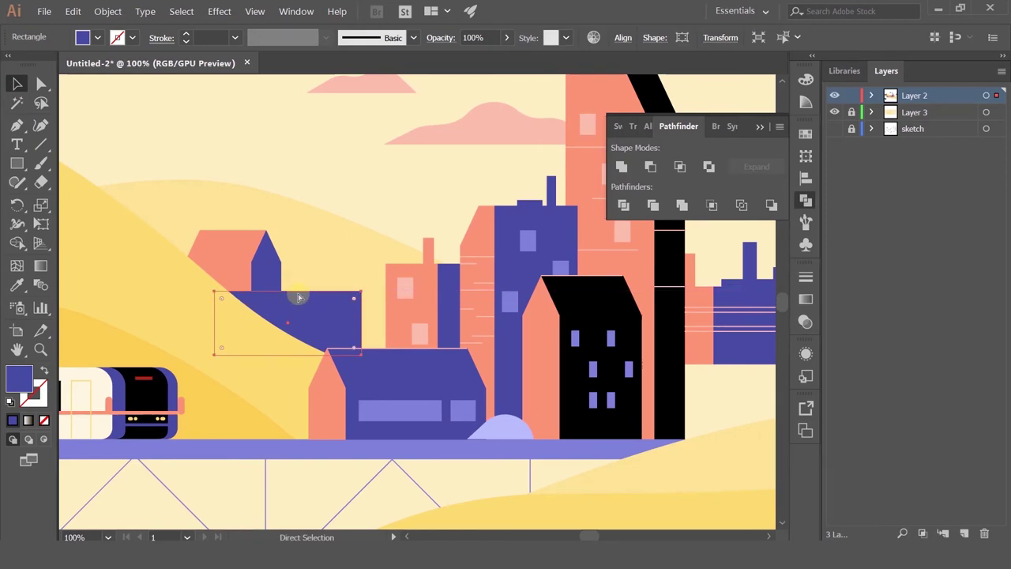
{"action": "scroll", "coordinate": [345, 298], "scroll_direction": "down", "scroll_amount": 1}
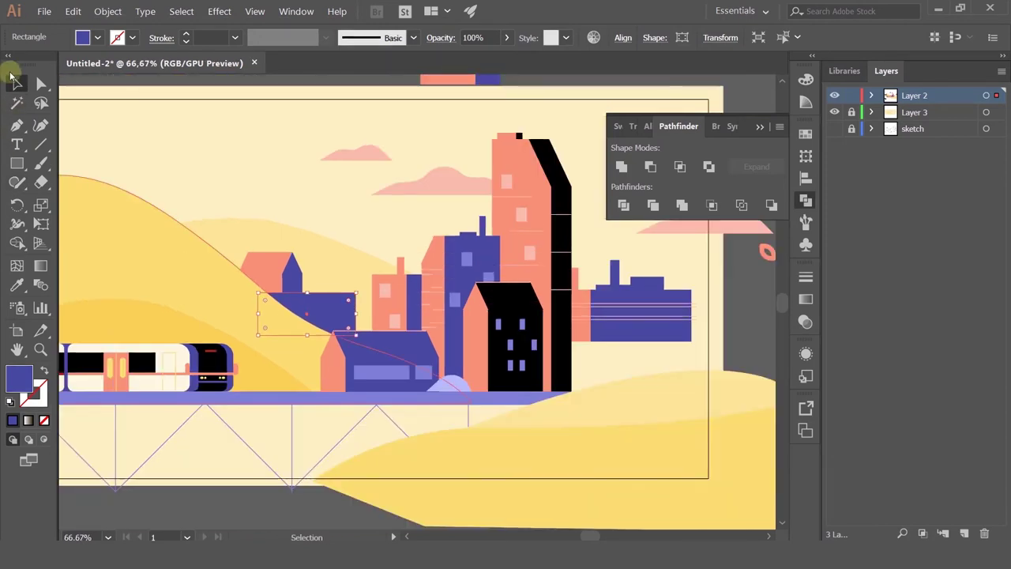
{"action": "scroll", "coordinate": [315, 288], "scroll_direction": "up", "scroll_amount": 1}
{"action": "left_click", "coordinate": [18, 285]}
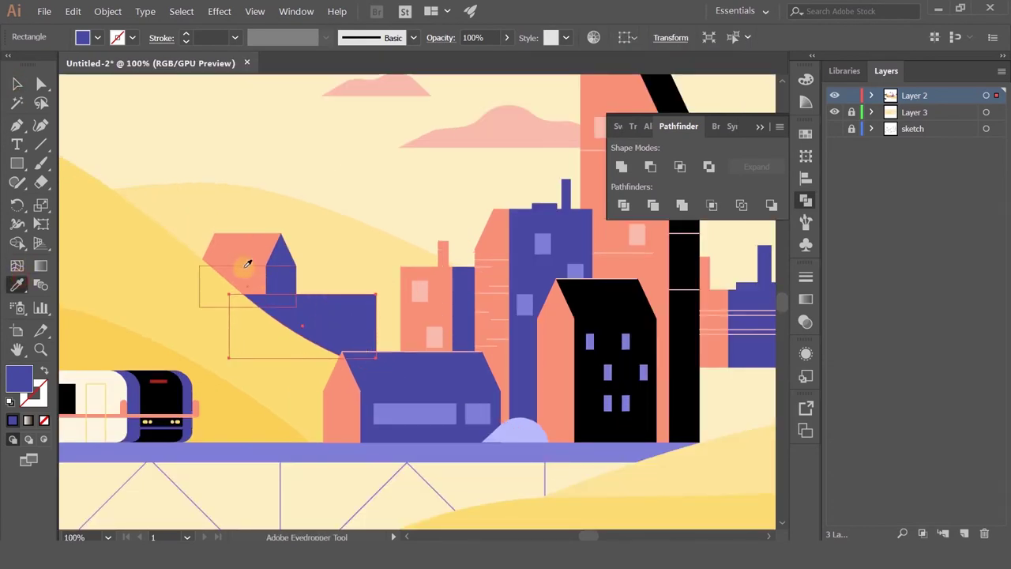
{"action": "left_click", "coordinate": [247, 264]}
Copy the coral rectangle horizontally to its right and fill the copy with dark blue from the neighbouring building
{"action": "left_click", "coordinate": [16, 84]}
{"action": "left_click_drag", "start_coordinate": [339, 325], "coordinate": [449, 327]}
{"action": "key", "text": "i"}
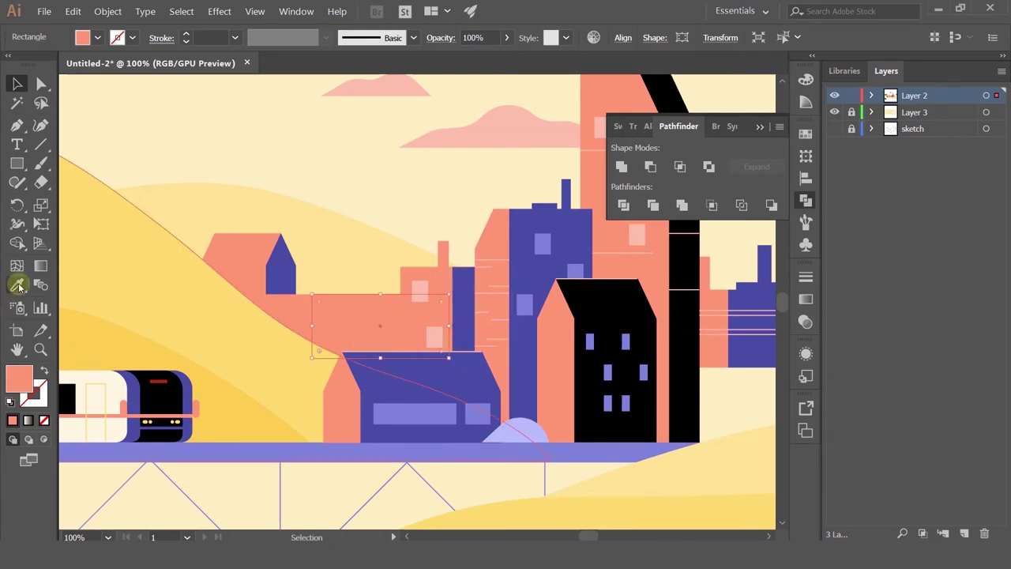
{"action": "left_click", "coordinate": [454, 316]}
{"action": "left_click", "coordinate": [19, 87]}
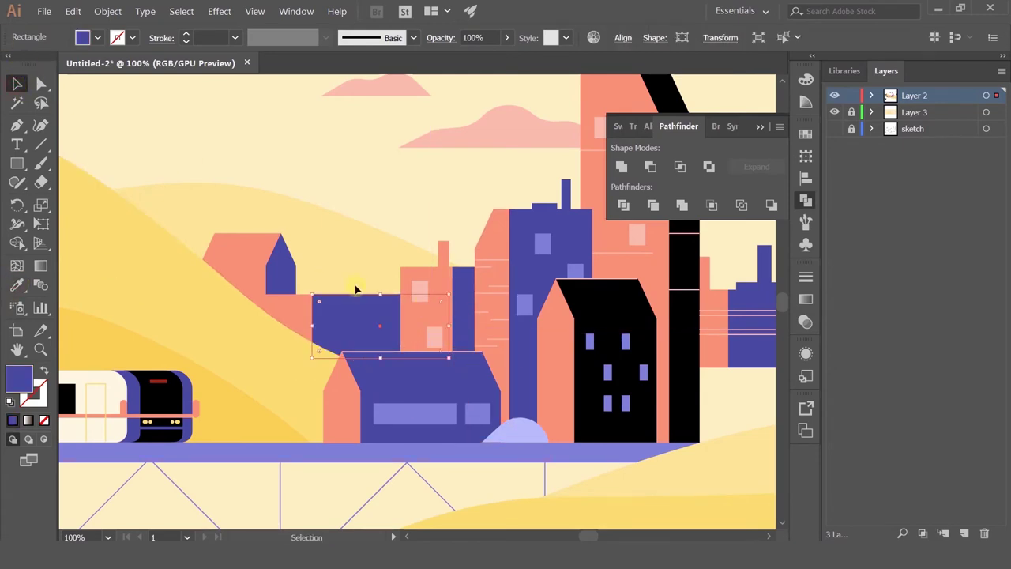
Narrow the dark-blue rectangle below the hillside house by pulling in its right side
{"action": "left_click_drag", "start_coordinate": [379, 293], "coordinate": [379, 319]}
{"action": "key", "text": "ctrl+z"}
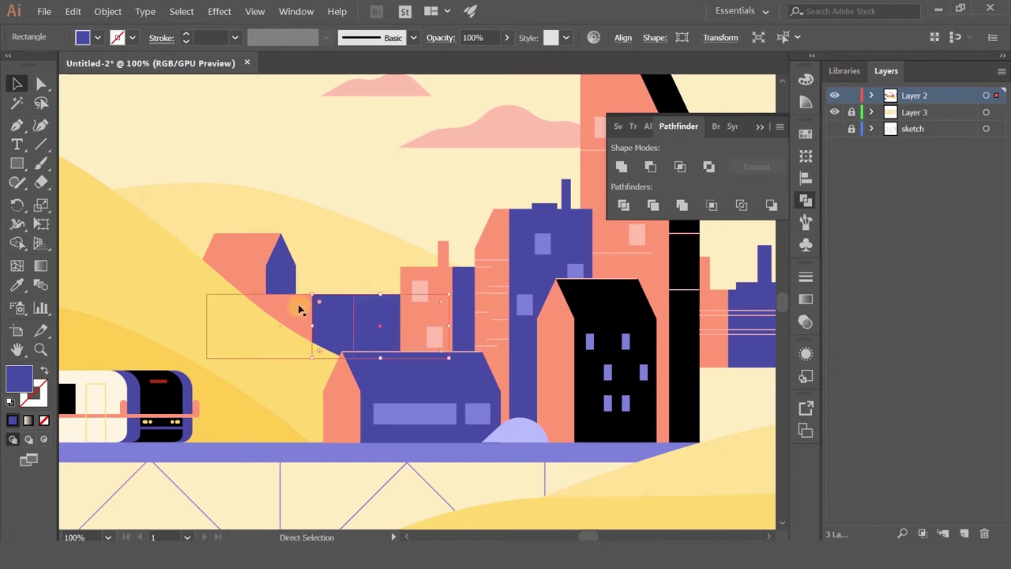
{"action": "left_click", "coordinate": [300, 309], "text": "shift"}
{"action": "left_click", "coordinate": [361, 324]}
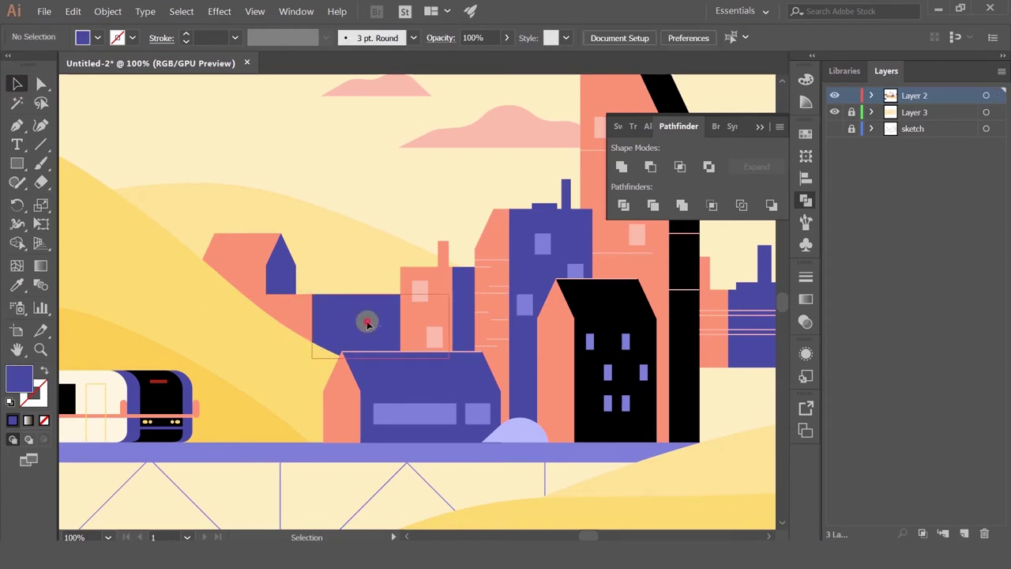
{"action": "left_click_drag", "start_coordinate": [449, 326], "coordinate": [383, 326]}
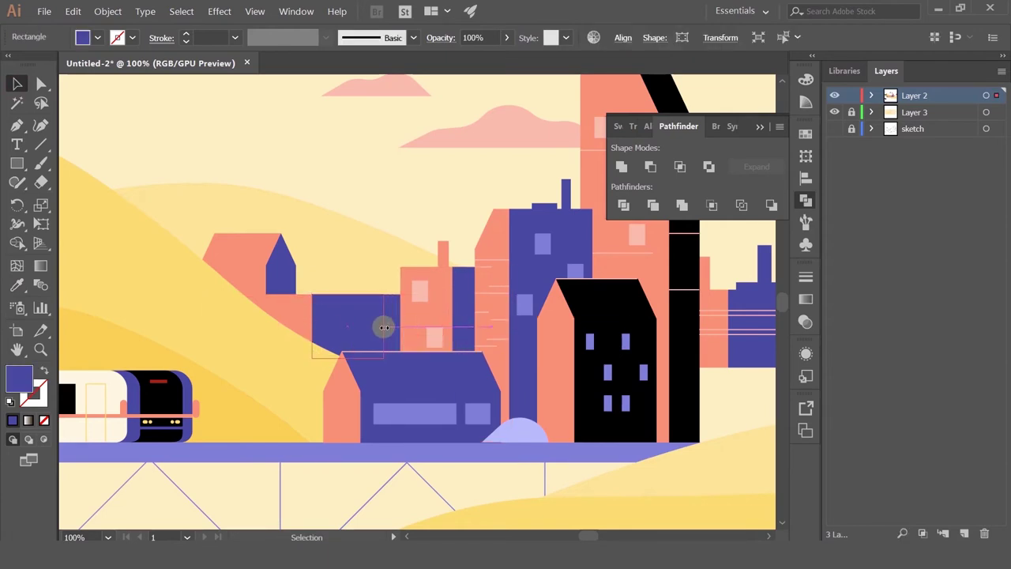
{"action": "scroll", "coordinate": [383, 327], "scroll_direction": "down", "scroll_amount": 3}
{"action": "left_click", "coordinate": [673, 340]}
{"action": "scroll", "coordinate": [670, 341], "scroll_direction": "down", "scroll_amount": 1}
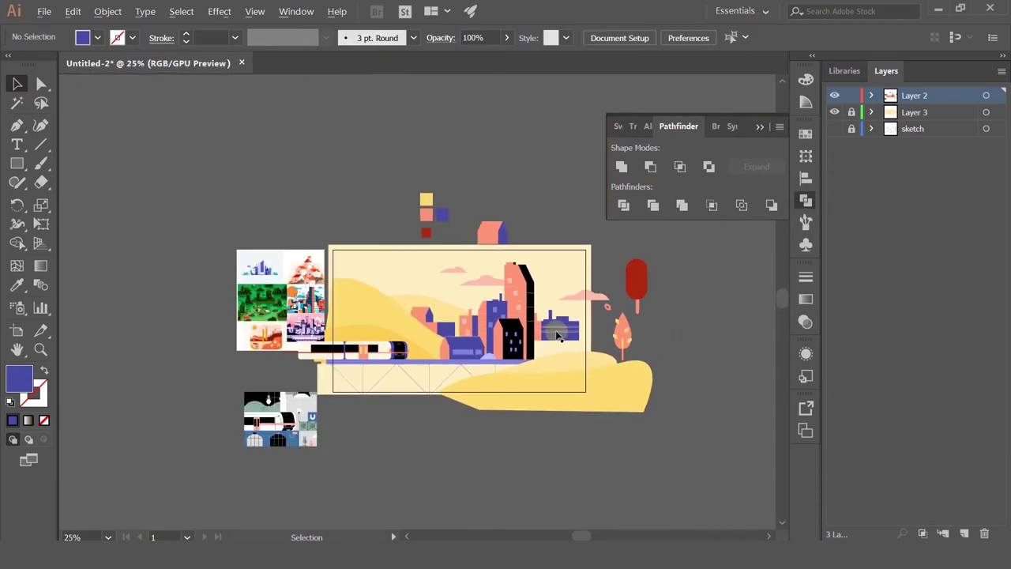
{"action": "scroll", "coordinate": [555, 331], "scroll_direction": "up", "scroll_amount": 5}
{"action": "scroll", "coordinate": [308, 309], "scroll_direction": "down", "scroll_amount": 3}
{"action": "left_click_drag", "start_coordinate": [281, 303], "coordinate": [448, 316]}
{"action": "scroll", "coordinate": [395, 309], "scroll_direction": "up", "scroll_amount": 3}
{"action": "left_click", "coordinate": [447, 315]}
Examine how the hillside house and the block below it fit with the rest of the city
{"action": "scroll", "coordinate": [447, 316], "scroll_direction": "down", "scroll_amount": 4}
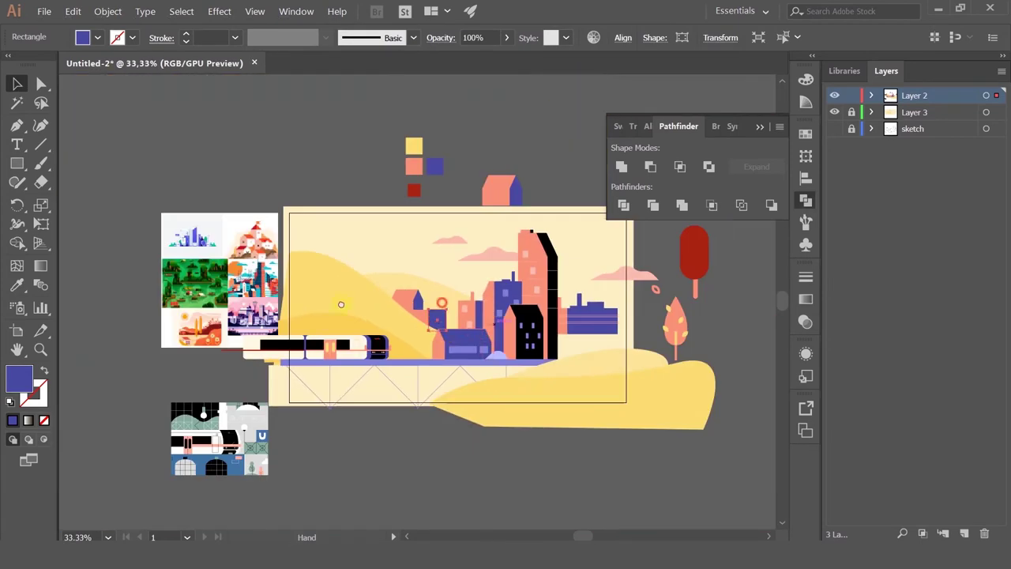
{"action": "scroll", "coordinate": [341, 304], "scroll_direction": "up", "scroll_amount": 1}
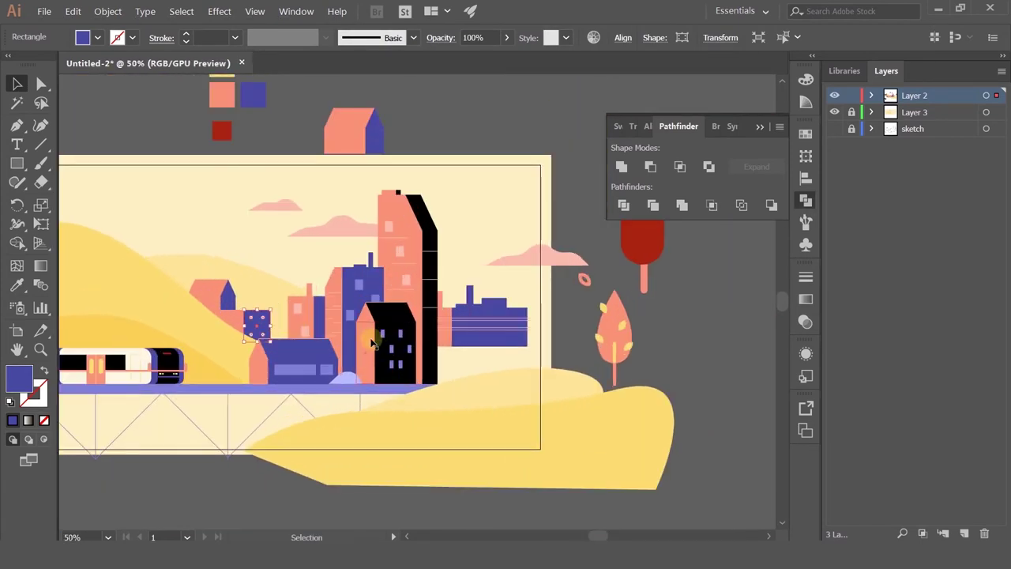
{"action": "scroll", "coordinate": [226, 297], "scroll_direction": "up", "scroll_amount": 4}
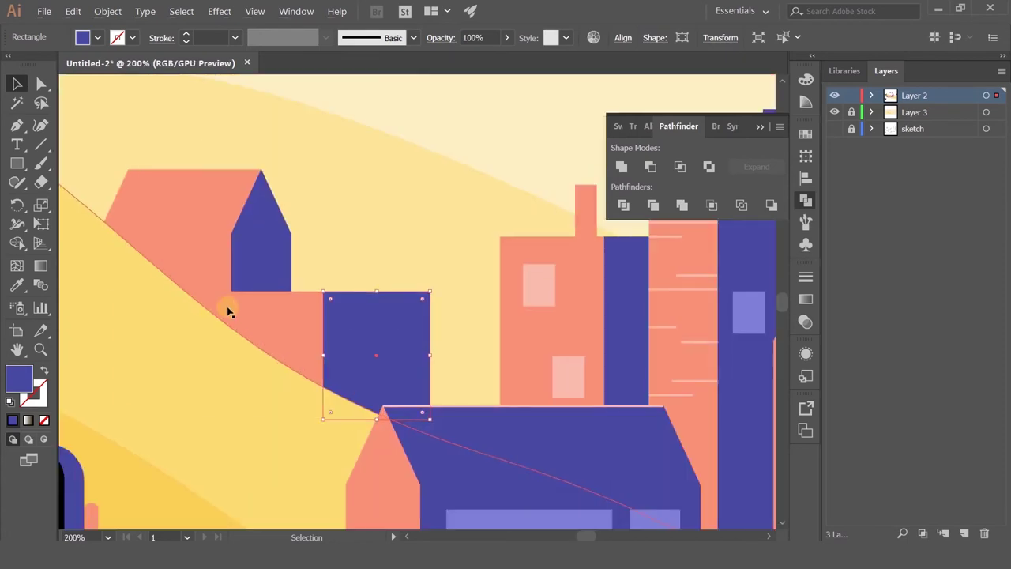
{"action": "left_click", "coordinate": [237, 252]}
{"action": "scroll", "coordinate": [243, 278], "scroll_direction": "down", "scroll_amount": 4}
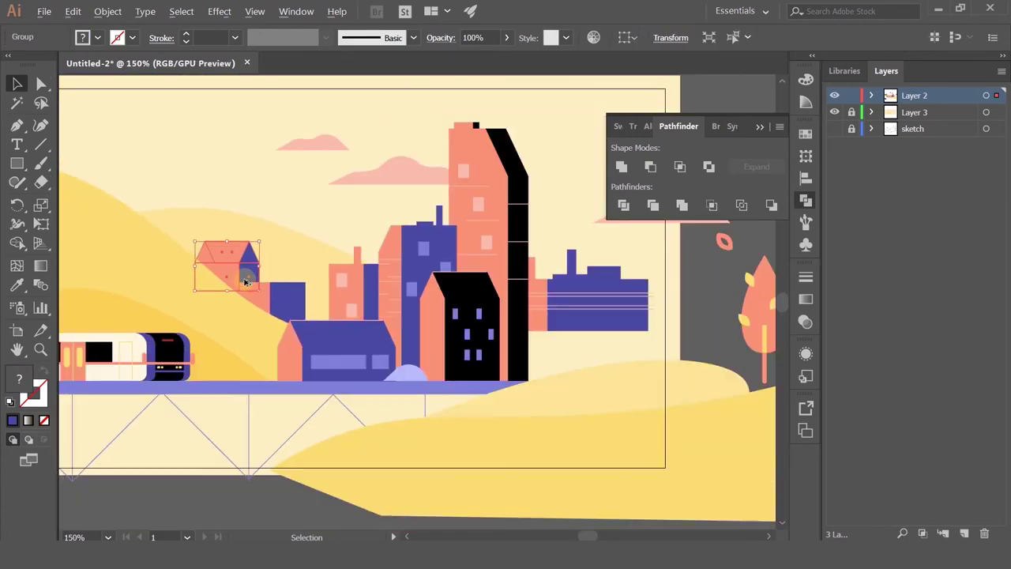
{"action": "scroll", "coordinate": [250, 287], "scroll_direction": "up", "scroll_amount": 2}
{"action": "scroll", "coordinate": [250, 287], "scroll_direction": "up", "scroll_amount": 1}
{"action": "left_click_drag", "start_coordinate": [431, 266], "coordinate": [342, 262]}
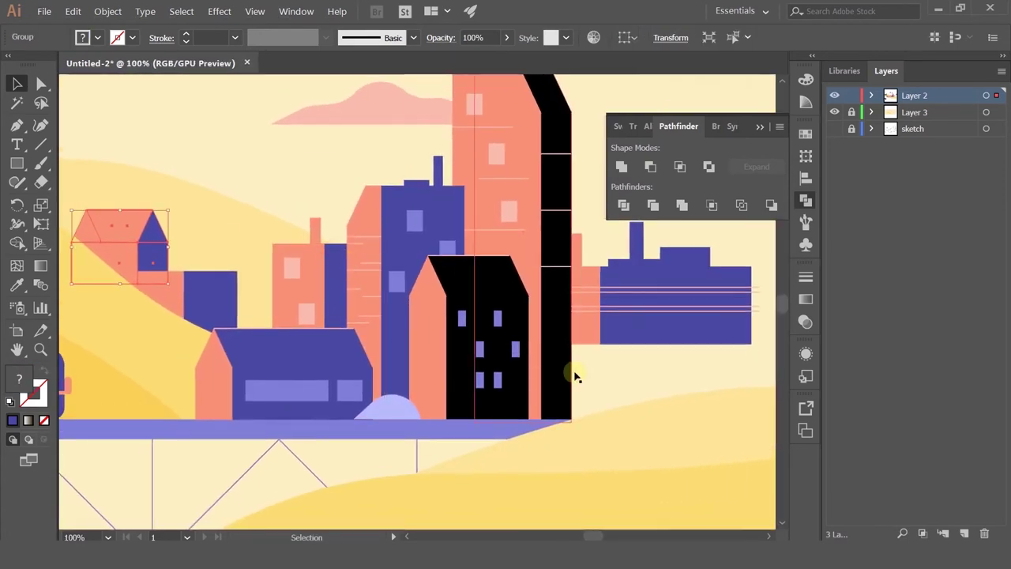
{"action": "left_click", "coordinate": [618, 374]}
Draw a horizontal line along the roof base of the blue house and give it the ridge line's 2 pt pink stroke
{"action": "scroll", "coordinate": [251, 363], "scroll_direction": "up", "scroll_amount": 2}
{"action": "left_click", "coordinate": [7, 123]}
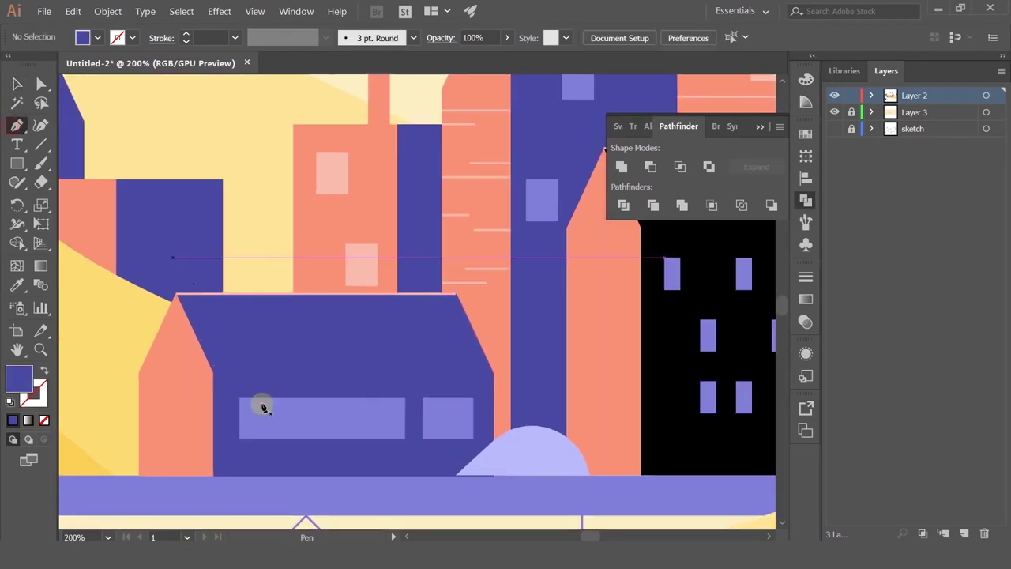
{"action": "left_click", "coordinate": [216, 373]}
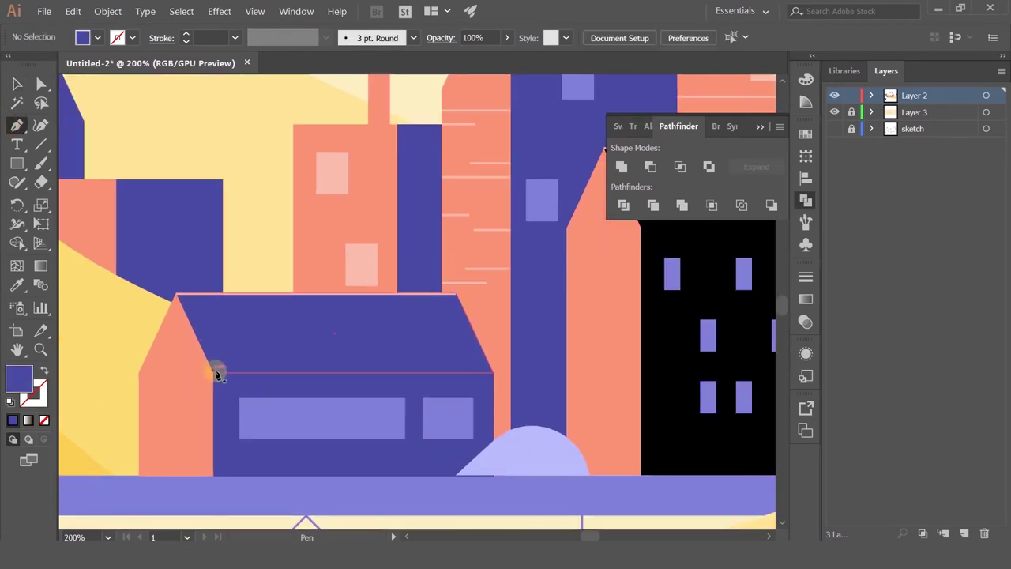
{"action": "left_click", "coordinate": [372, 373]}
{"action": "left_click", "coordinate": [20, 288]}
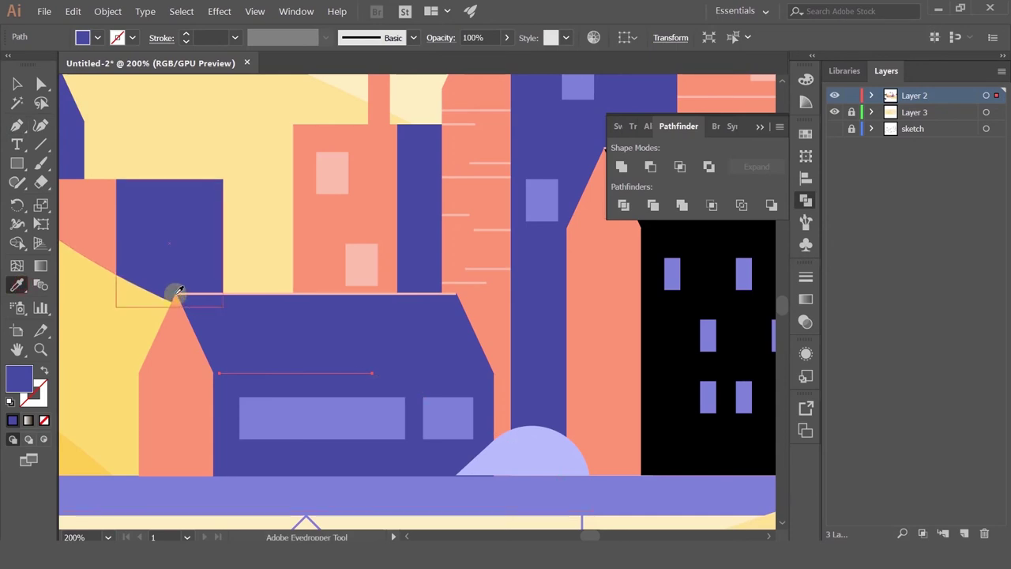
{"action": "left_click", "coordinate": [174, 293]}
{"action": "left_click", "coordinate": [16, 83]}
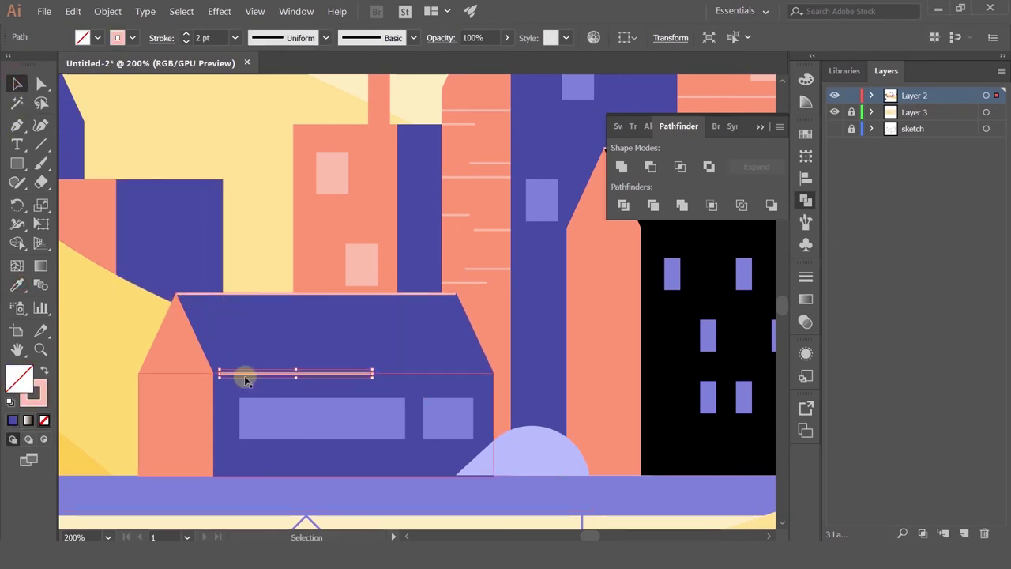
Copy the pink roof-base line to the right on the blue house and shorten the copy, leaving a small gap
{"action": "left_click_drag", "start_coordinate": [242, 374], "coordinate": [282, 354]}
{"action": "key", "text": "ctrl+z"}
{"action": "left_click", "coordinate": [355, 379]}
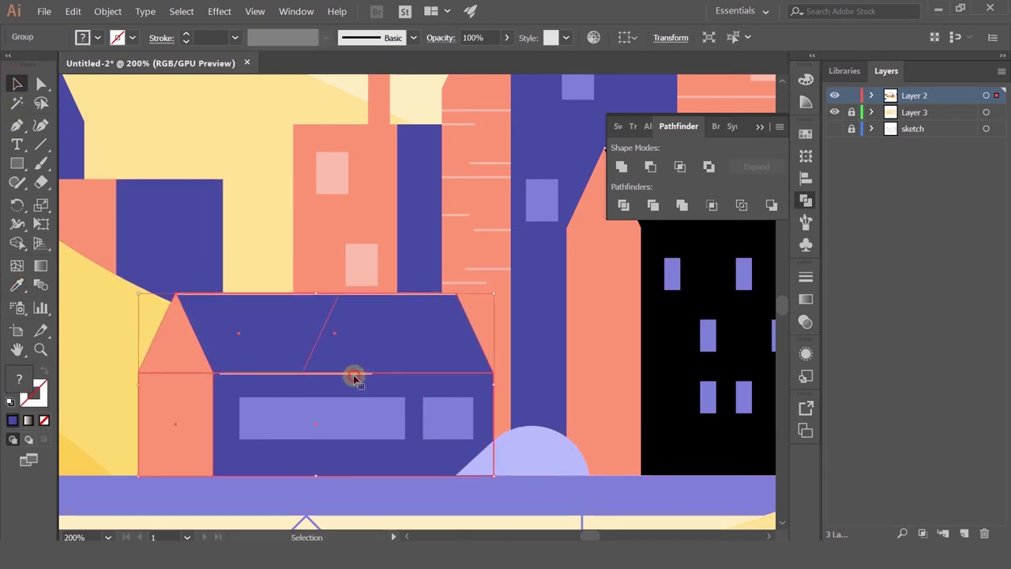
{"action": "left_click", "coordinate": [286, 209]}
{"action": "left_click_drag", "start_coordinate": [256, 375], "coordinate": [435, 378]}
{"action": "scroll", "coordinate": [435, 379], "scroll_direction": "down", "scroll_amount": 3}
{"action": "left_click", "coordinate": [406, 141]}
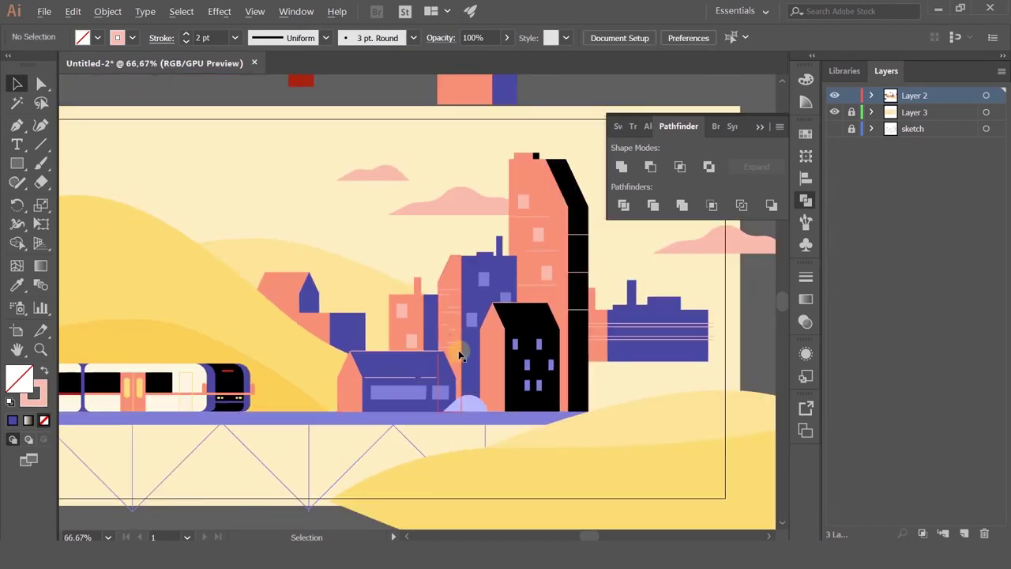
Copy the short pink line to the black house's roof base and add a longer segment to its right
{"action": "scroll", "coordinate": [460, 350], "scroll_direction": "up", "scroll_amount": 3}
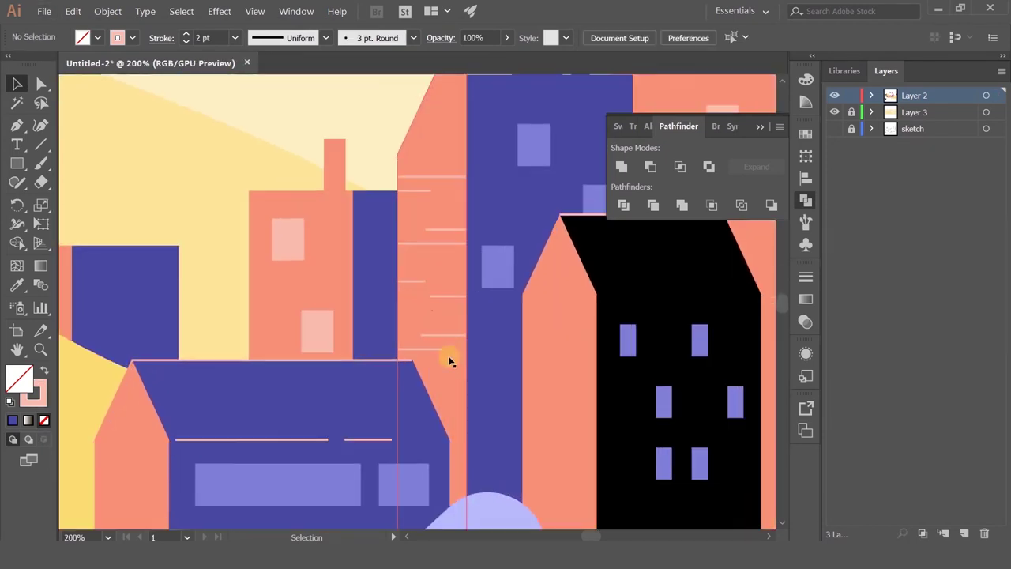
{"action": "left_click_drag", "start_coordinate": [355, 441], "coordinate": [492, 313]}
{"action": "key", "text": "ctrl+z"}
{"action": "left_click", "coordinate": [419, 315]}
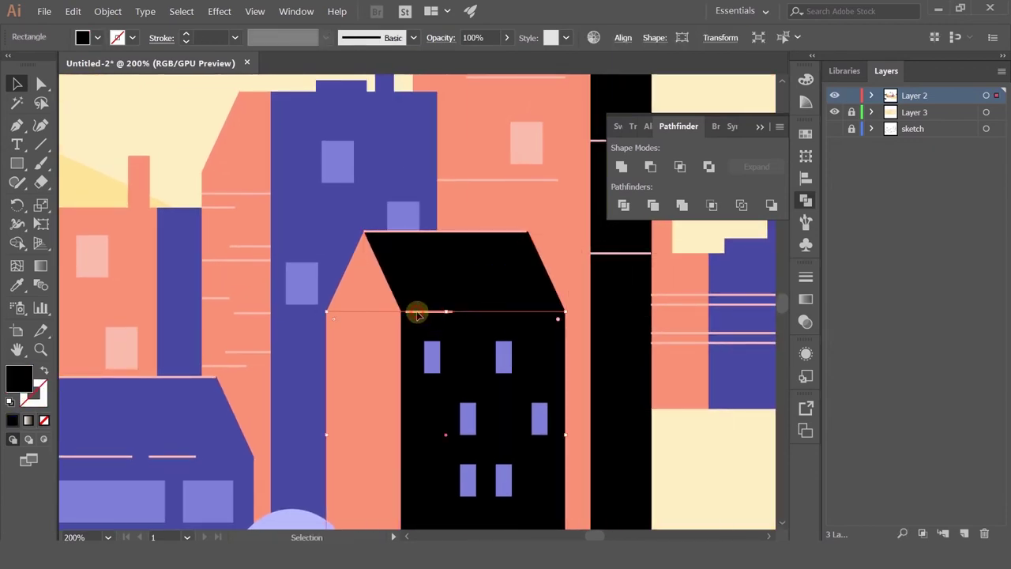
{"action": "left_click_drag", "start_coordinate": [413, 315], "coordinate": [561, 316]}
{"action": "key", "text": "ctrl+z"}
{"action": "left_click", "coordinate": [727, 465]}
{"action": "left_click", "coordinate": [718, 440]}
{"action": "scroll", "coordinate": [648, 423], "scroll_direction": "down", "scroll_amount": 3}
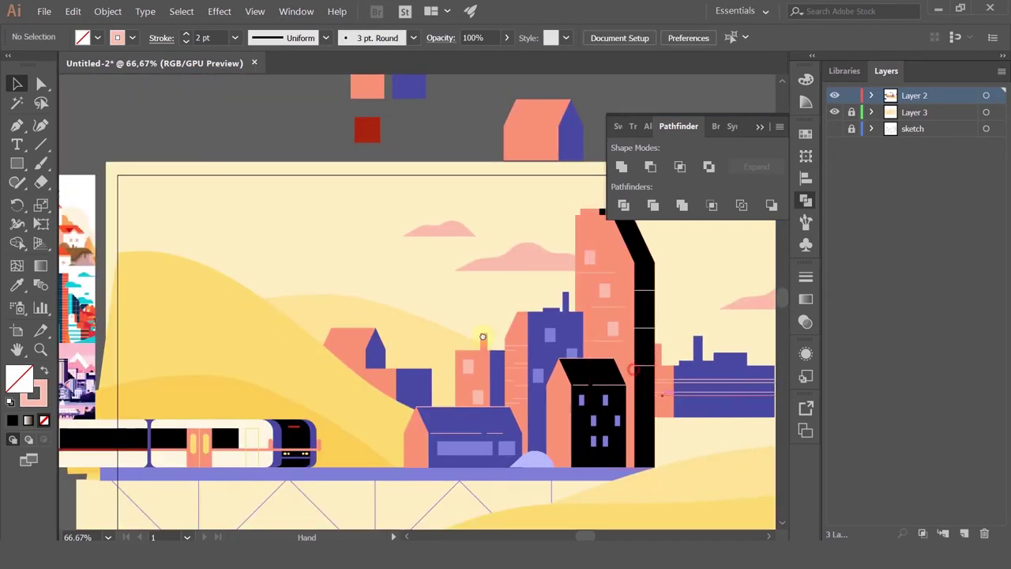
{"action": "left_click_drag", "start_coordinate": [692, 296], "coordinate": [527, 254]}
{"action": "scroll", "coordinate": [454, 215], "scroll_direction": "up", "scroll_amount": 3}
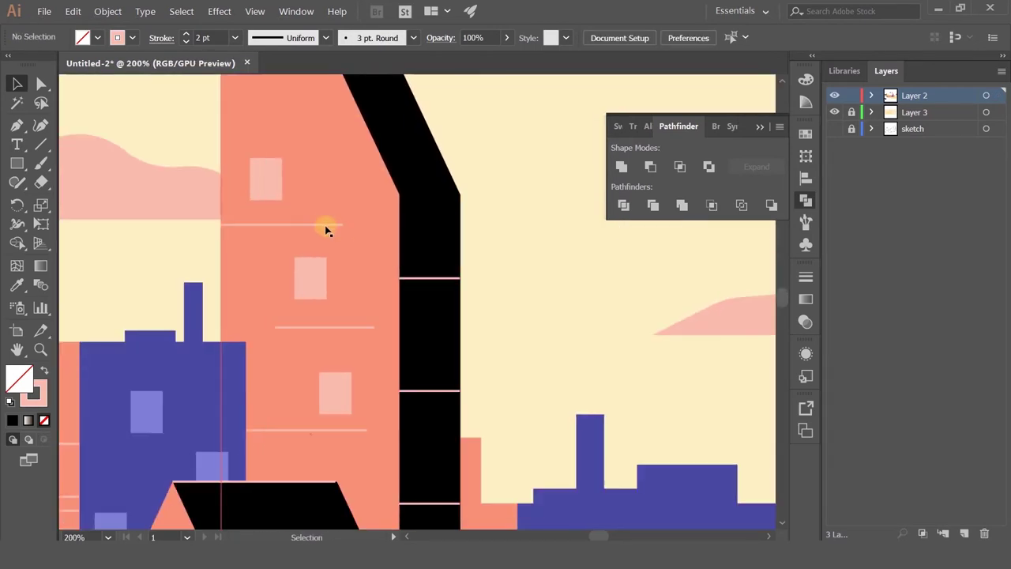
{"action": "left_click_drag", "start_coordinate": [409, 277], "coordinate": [420, 203]}
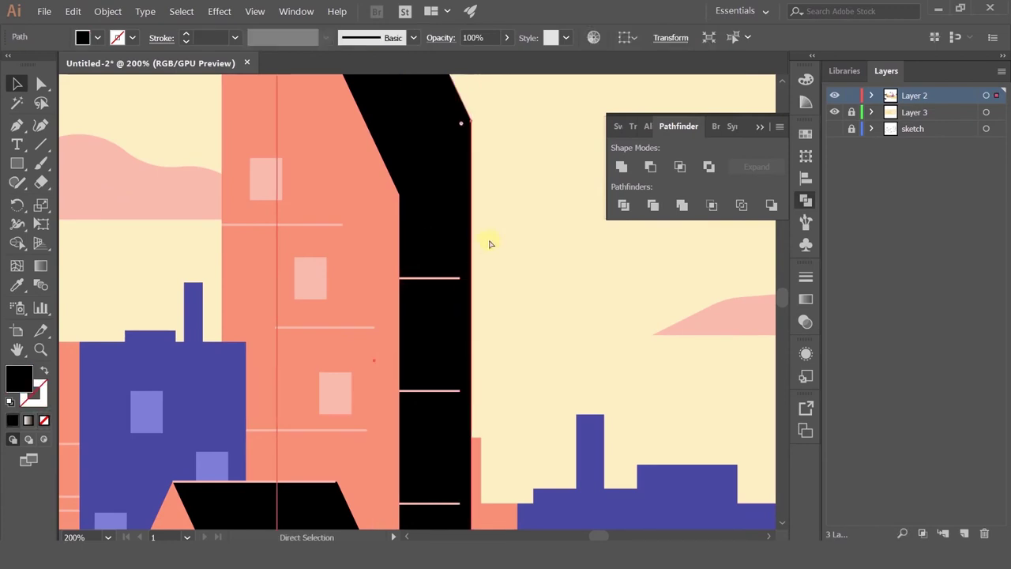
{"action": "key", "text": "ctrl+z"}
{"action": "left_click", "coordinate": [499, 241]}
Review the blue house and the surrounding city buildings in the overall composition
{"action": "scroll", "coordinate": [498, 241], "scroll_direction": "down", "scroll_amount": 3}
{"action": "left_click_drag", "start_coordinate": [490, 200], "coordinate": [442, 139]}
{"action": "scroll", "coordinate": [410, 298], "scroll_direction": "down", "scroll_amount": 1}
{"action": "scroll", "coordinate": [376, 334], "scroll_direction": "up", "scroll_amount": 2}
{"action": "scroll", "coordinate": [372, 318], "scroll_direction": "down", "scroll_amount": 2}
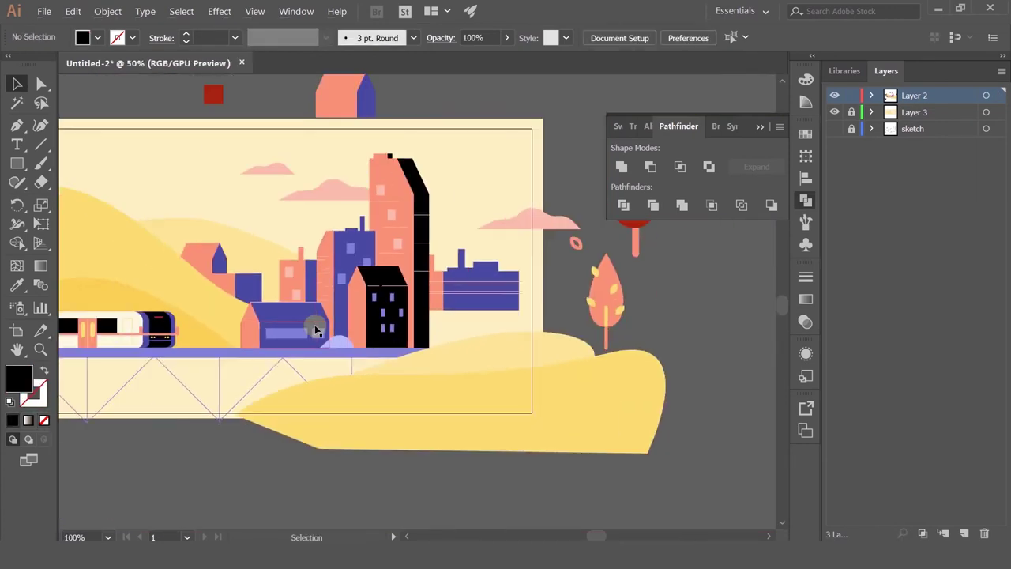
{"action": "left_click", "coordinate": [255, 342]}
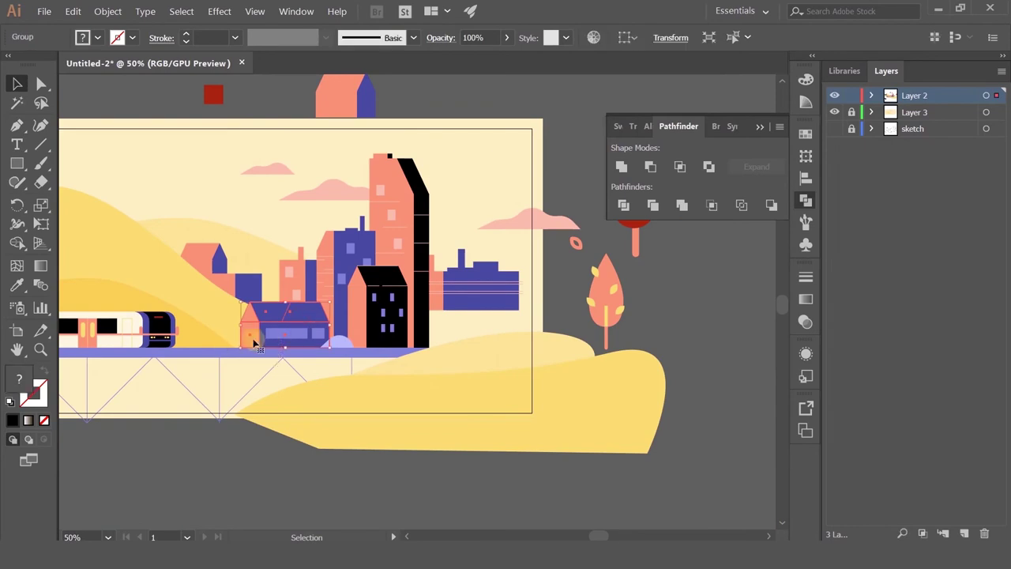
{"action": "left_click", "coordinate": [461, 341]}
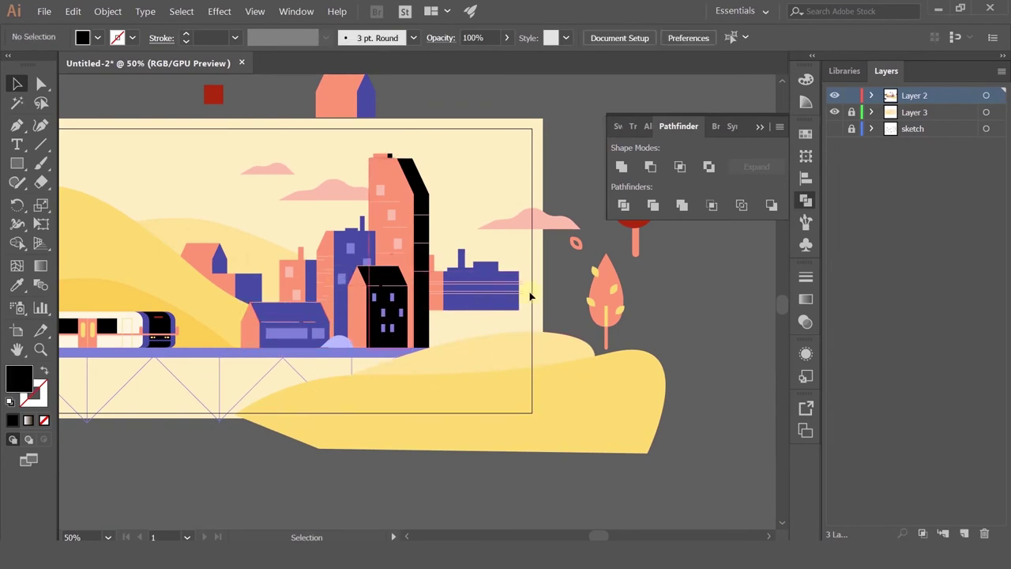
Round the upper-right corner of the dark-blue rectangle below the hillside house to a radius of about 66 px
{"action": "scroll", "coordinate": [245, 277], "scroll_direction": "up", "scroll_amount": 3}
{"action": "left_click", "coordinate": [253, 305]}
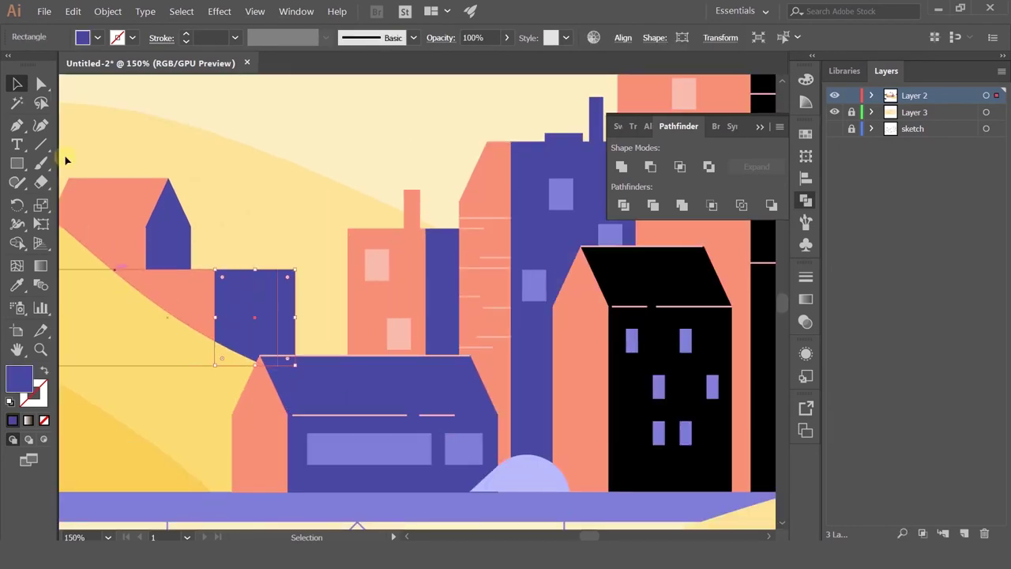
{"action": "left_click", "coordinate": [42, 86]}
{"action": "left_click_drag", "start_coordinate": [286, 278], "coordinate": [241, 334]}
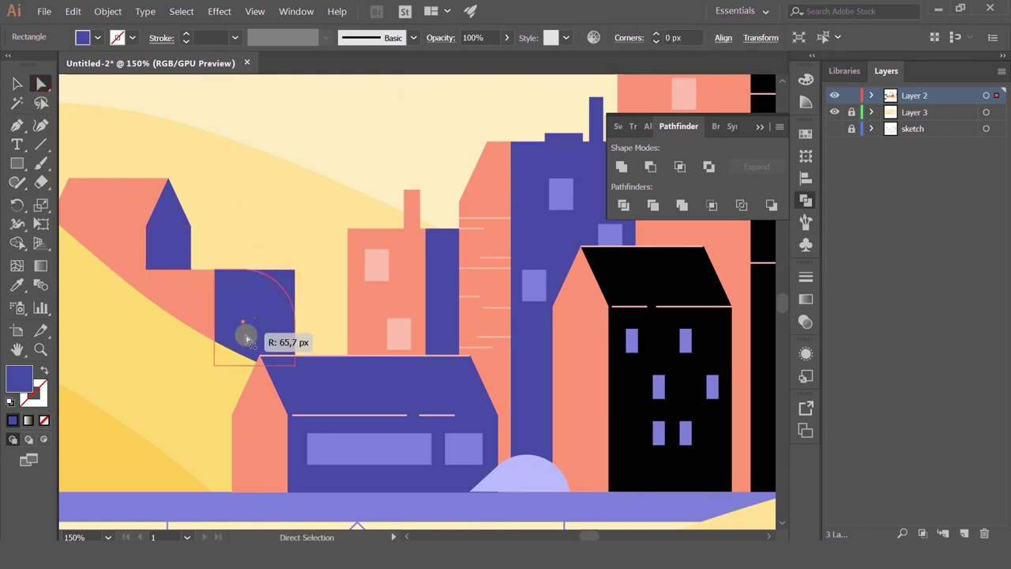
{"action": "scroll", "coordinate": [305, 248], "scroll_direction": "down", "scroll_amount": 3}
{"action": "left_click", "coordinate": [352, 199]}
Round the upper-right corner of the coral rectangle behind the dark-blue one to a radius of about 62 px
{"action": "scroll", "coordinate": [244, 264], "scroll_direction": "up", "scroll_amount": 3}
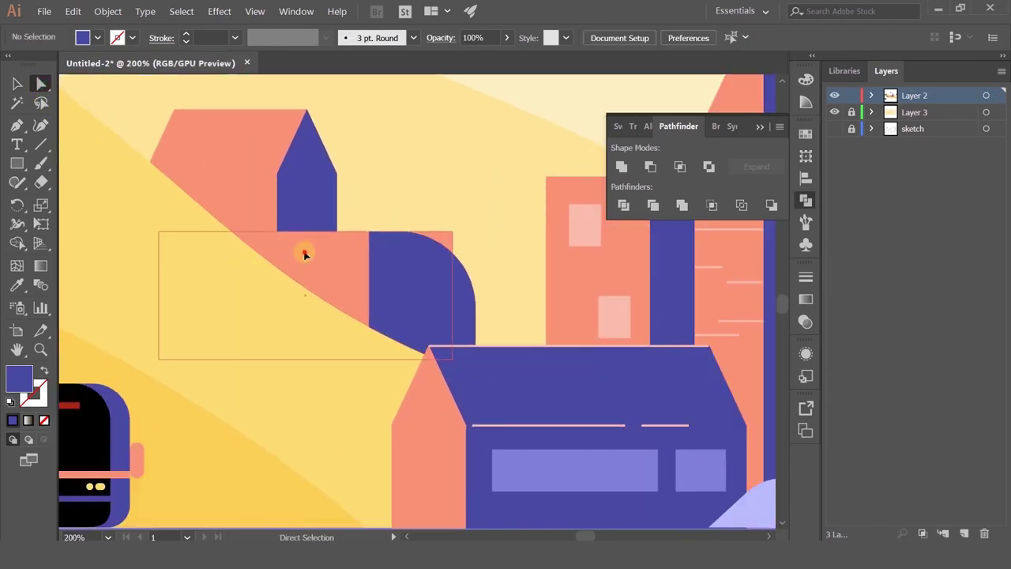
{"action": "left_click", "coordinate": [287, 257]}
{"action": "left_click_drag", "start_coordinate": [447, 244], "coordinate": [393, 300]}
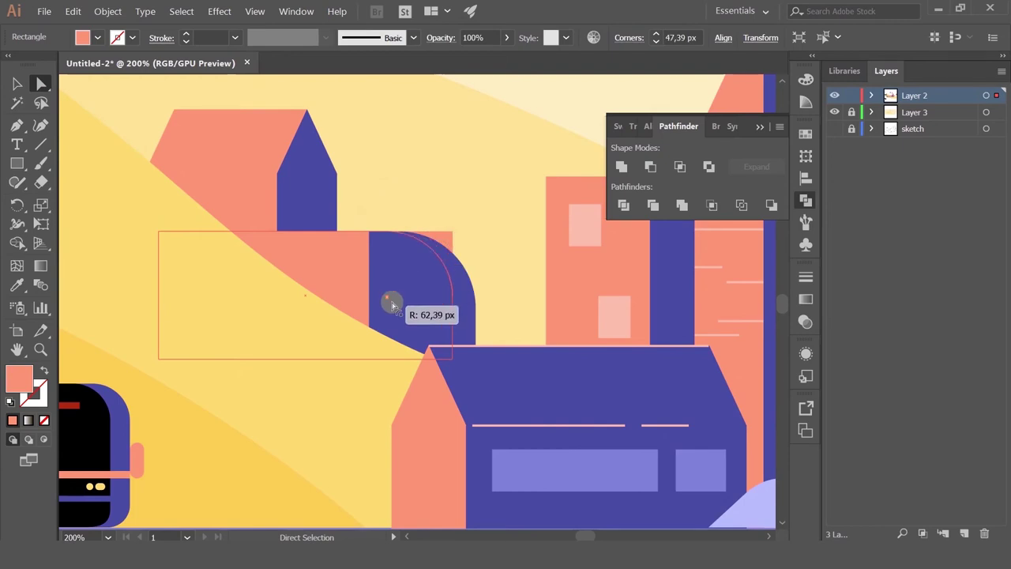
{"action": "scroll", "coordinate": [403, 285], "scroll_direction": "down", "scroll_amount": 3}
{"action": "left_click", "coordinate": [442, 251]}
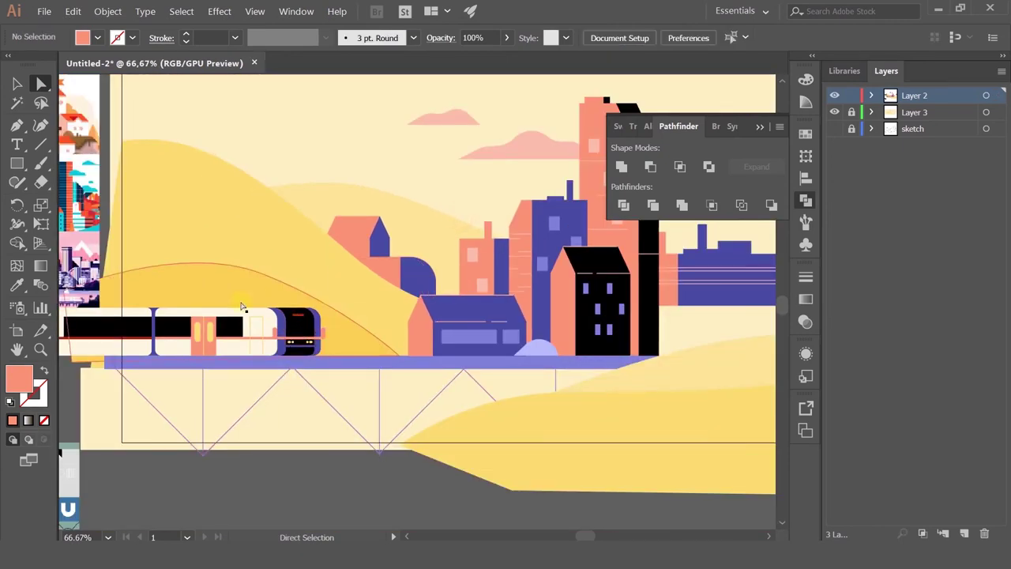
Try to round the upper-left corner of the small coral building behind the blue house
{"action": "scroll", "coordinate": [406, 233], "scroll_direction": "right", "scroll_amount": 5}
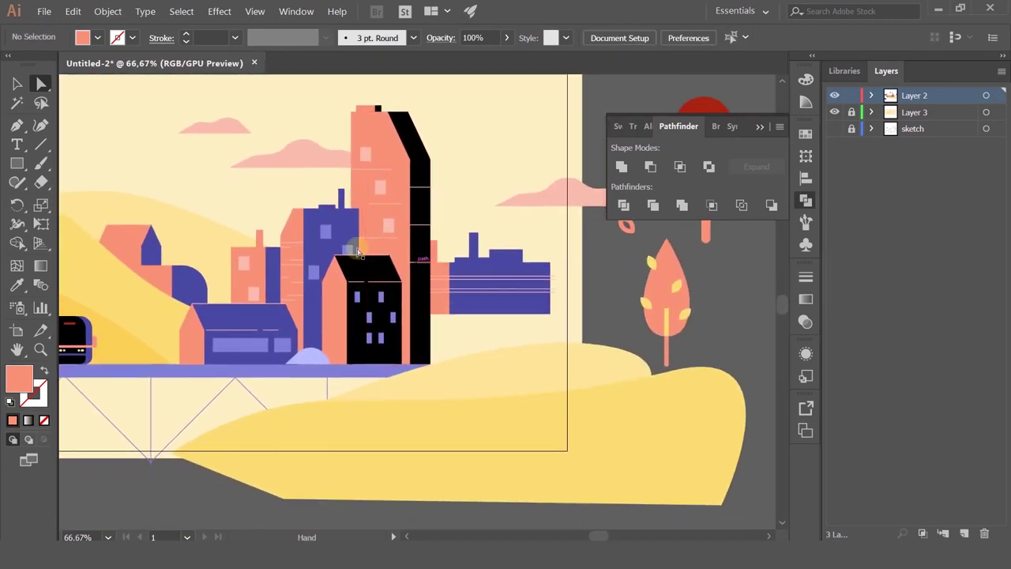
{"action": "scroll", "coordinate": [297, 253], "scroll_direction": "up", "scroll_amount": 2}
{"action": "left_click", "coordinate": [172, 283]}
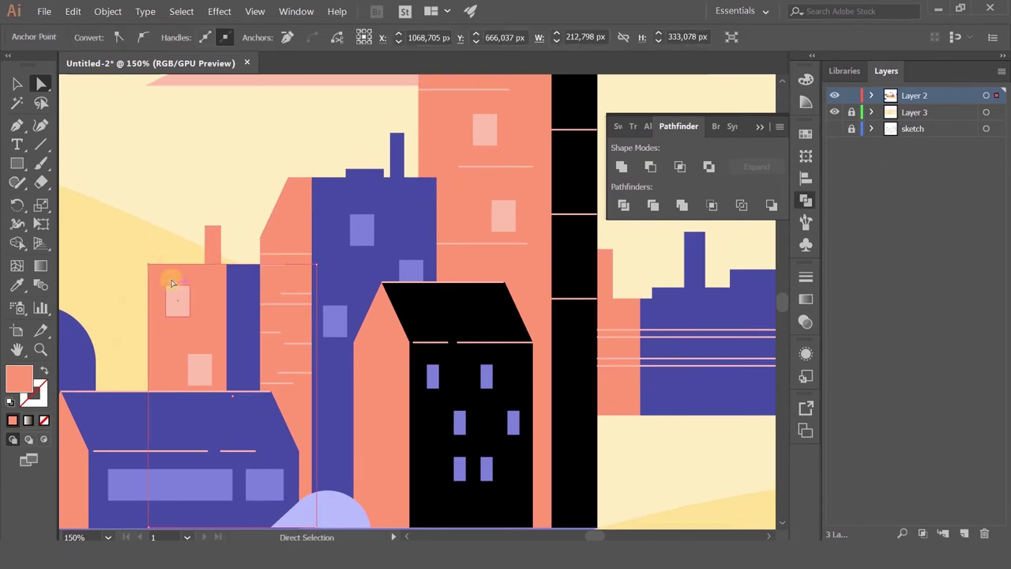
{"action": "left_click_drag", "start_coordinate": [159, 276], "coordinate": [192, 353]}
{"action": "key", "text": "ctrl+minus"}
{"action": "key", "text": "ctrl+minus"}
{"action": "key", "text": "ctrl+minus"}
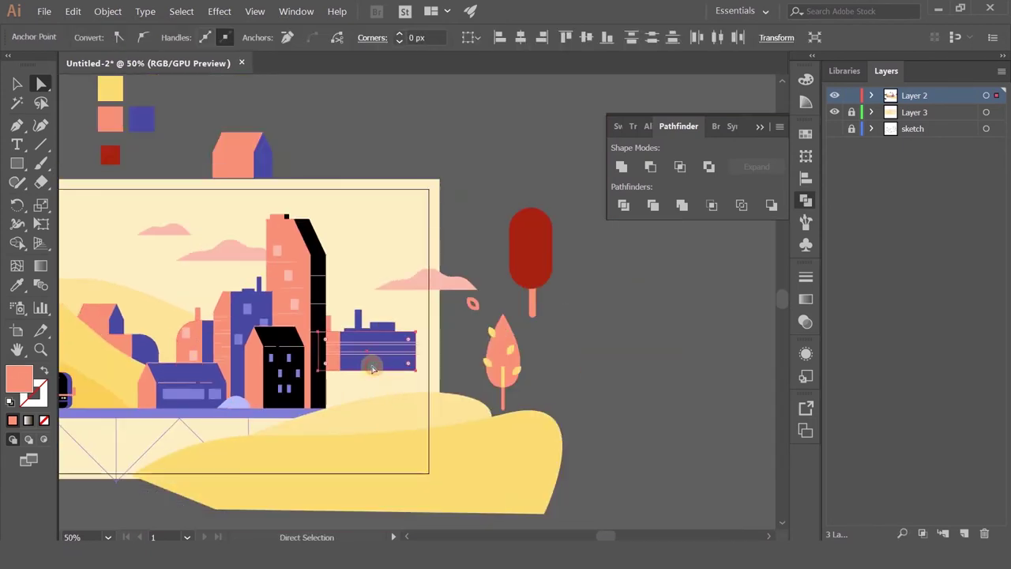
{"action": "key", "text": "ctrl+minus"}
{"action": "left_click", "coordinate": [372, 262]}
{"action": "scroll", "coordinate": [286, 311], "scroll_direction": "up", "scroll_amount": 3}
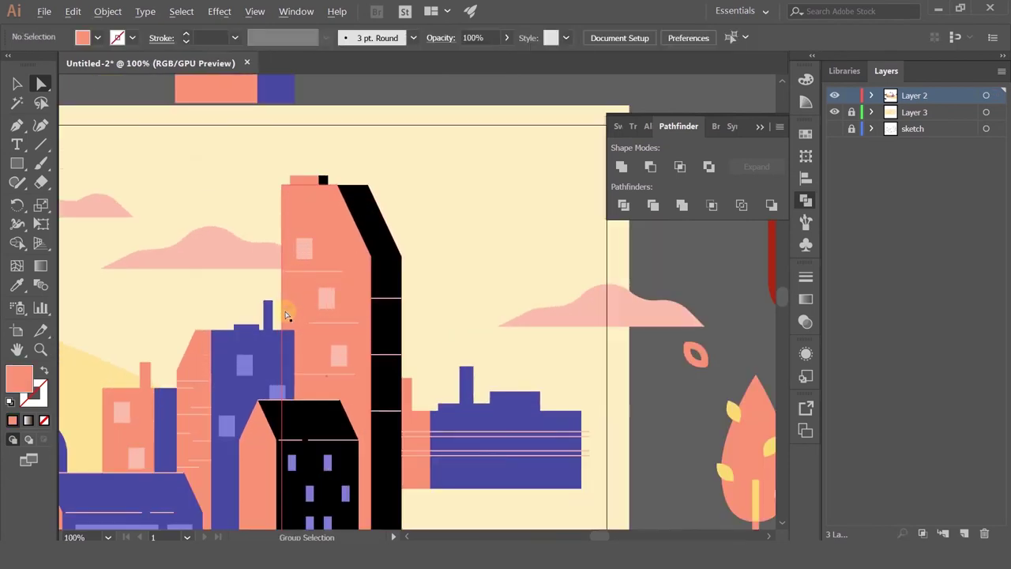
Try to move the bridge's zigzag truss line up over the city and undo the move
{"action": "left_click_drag", "start_coordinate": [178, 294], "coordinate": [225, 201]}
{"action": "left_click", "coordinate": [16, 84]}
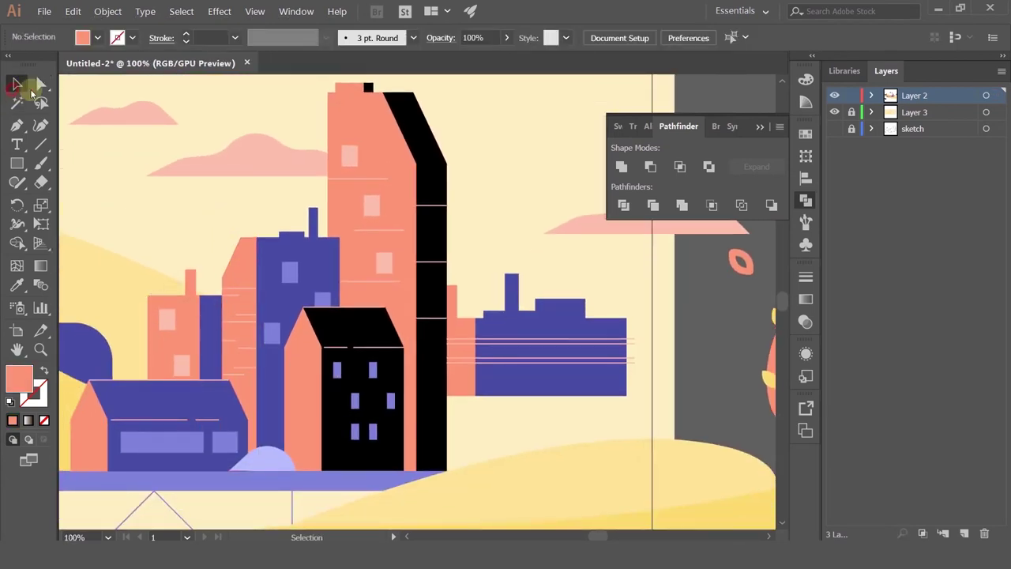
{"action": "scroll", "coordinate": [495, 135], "scroll_direction": "down", "scroll_amount": 2}
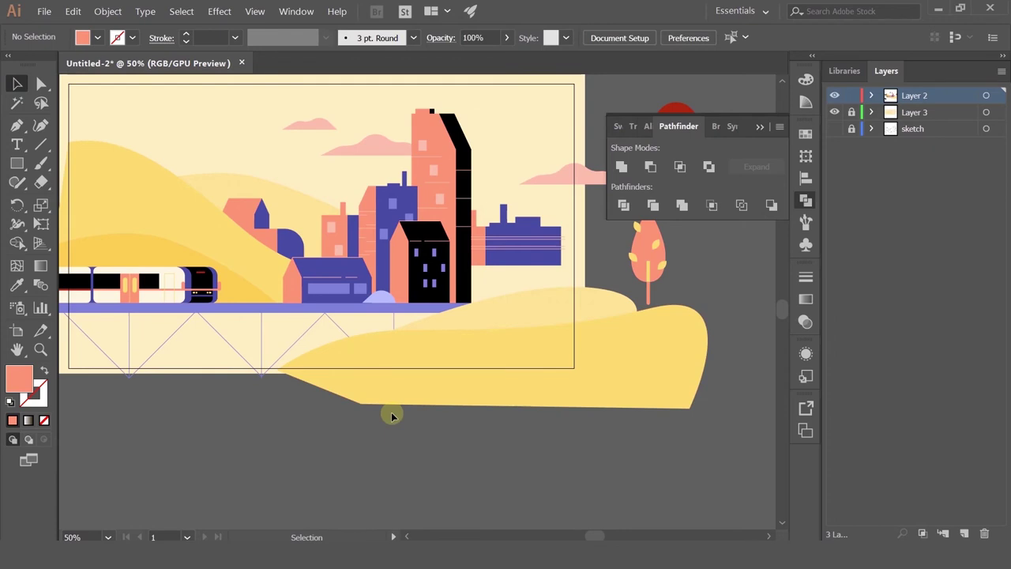
{"action": "left_click", "coordinate": [223, 336]}
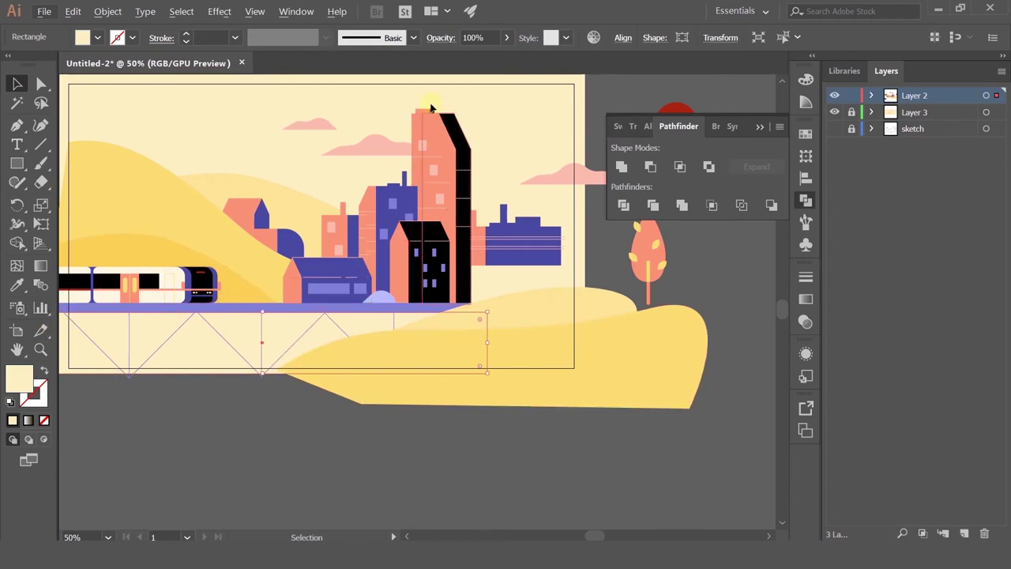
{"action": "left_click_drag", "start_coordinate": [341, 324], "coordinate": [448, 127]}
{"action": "key", "text": "ctrl+z"}
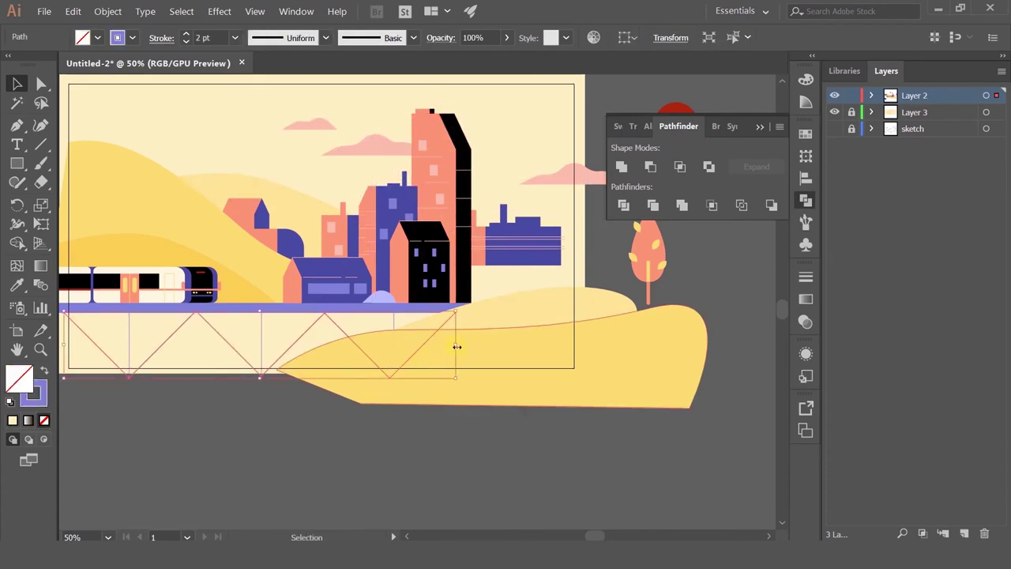
Compress the bridge's zigzag truss line horizontally to about half its width, keeping its left end in place
{"action": "left_click_drag", "start_coordinate": [457, 347], "coordinate": [249, 370]}
{"action": "left_click_drag", "start_coordinate": [255, 371], "coordinate": [256, 377]}
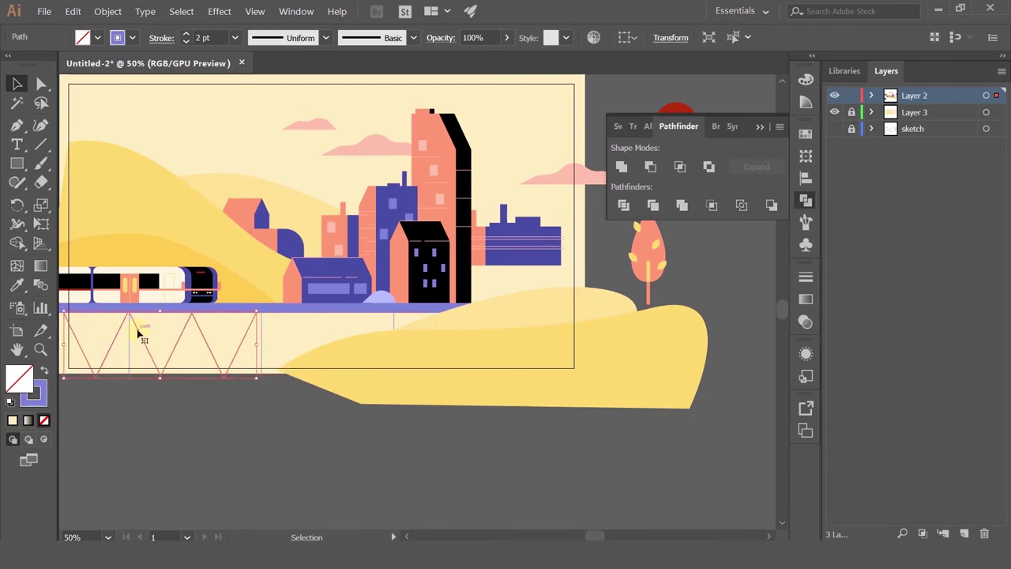
Try to move the compressed zigzag line above the city and undo the move
{"action": "left_click_drag", "start_coordinate": [138, 335], "coordinate": [523, 119]}
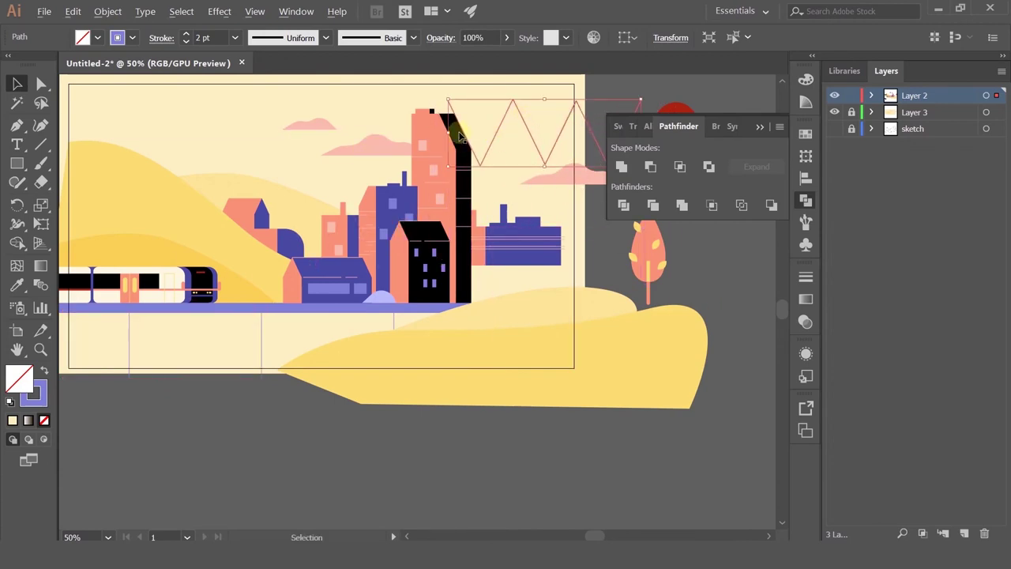
{"action": "scroll", "coordinate": [461, 136], "scroll_direction": "up", "scroll_amount": 3}
{"action": "scroll", "coordinate": [518, 135], "scroll_direction": "down", "scroll_amount": 3}
{"action": "key", "text": "ctrl+z"}
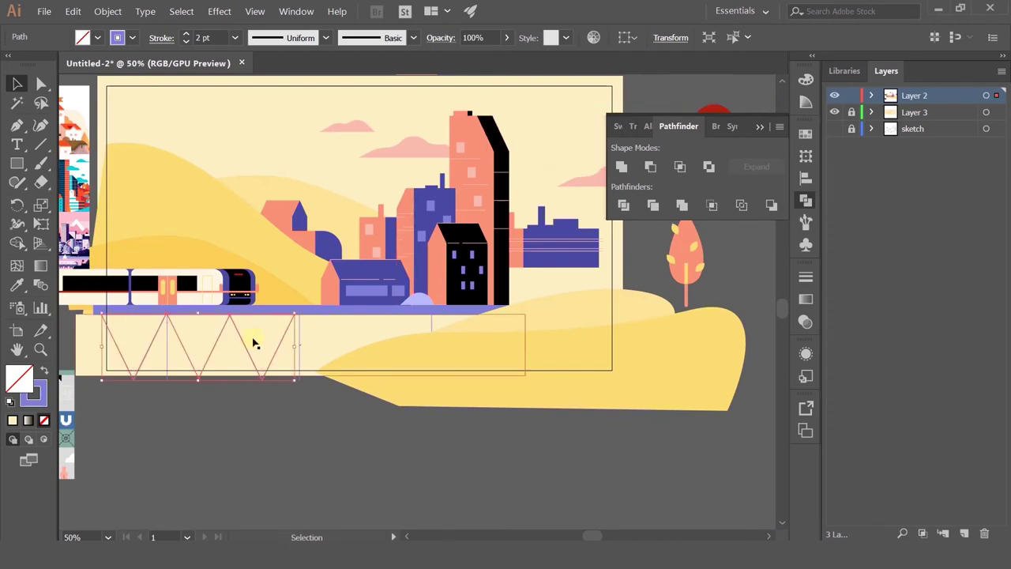
Widen the zigzag slightly to line its peak up with the first vertical support, and move the second support under the next peak
{"action": "scroll", "coordinate": [201, 362], "scroll_direction": "up", "scroll_amount": 4}
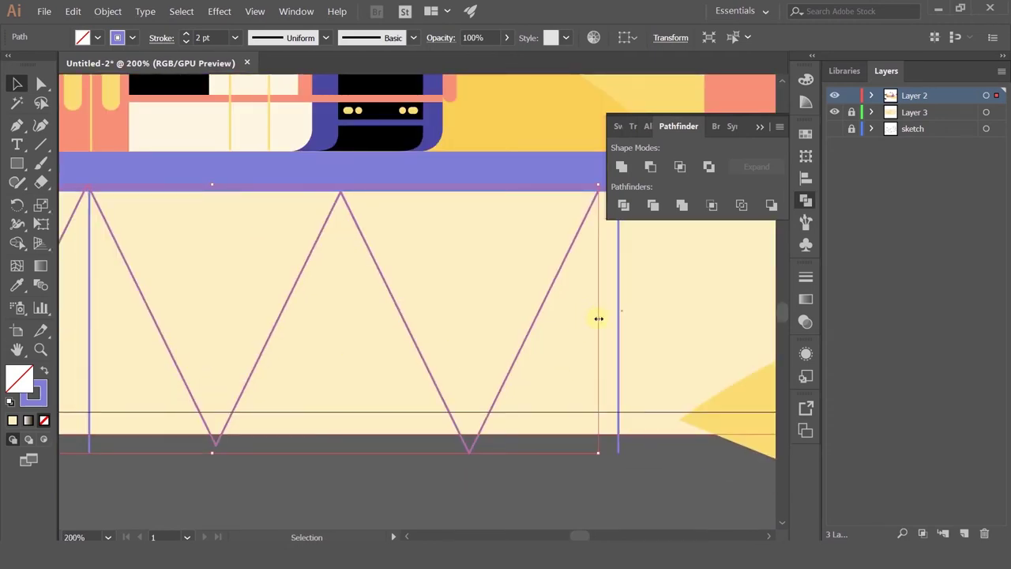
{"action": "left_click_drag", "start_coordinate": [599, 318], "coordinate": [603, 318]}
{"action": "scroll", "coordinate": [604, 317], "scroll_direction": "down", "scroll_amount": 3}
{"action": "left_click_drag", "start_coordinate": [525, 305], "coordinate": [324, 304]}
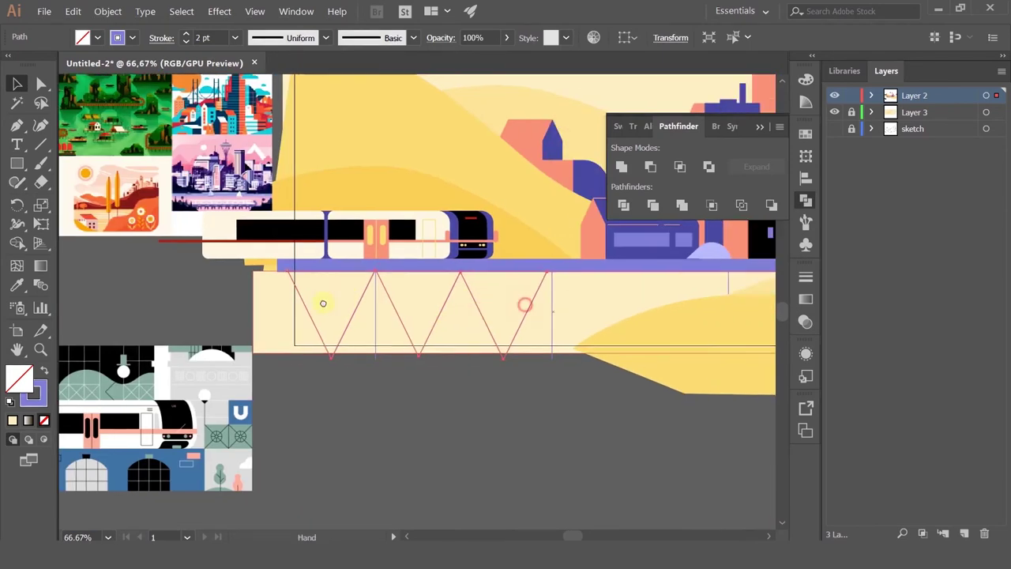
{"action": "left_click_drag", "start_coordinate": [404, 293], "coordinate": [314, 300]}
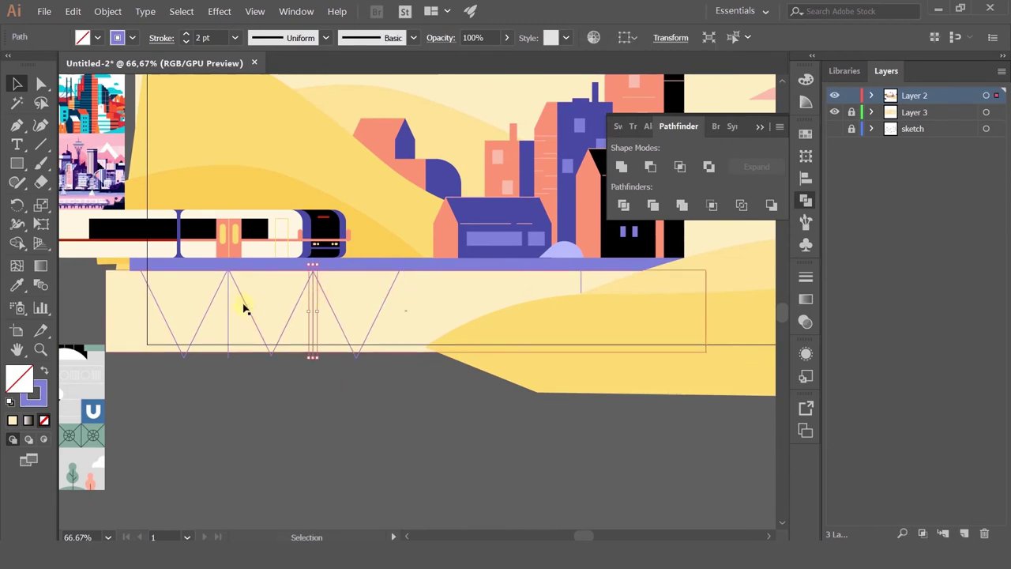
Duplicate the zigzag truss line to the right and align the copy's start with the end of the original
{"action": "left_click", "coordinate": [245, 304]}
{"action": "left_click_drag", "start_coordinate": [245, 304], "coordinate": [501, 313]}
{"action": "scroll", "coordinate": [411, 284], "scroll_direction": "up", "scroll_amount": 5}
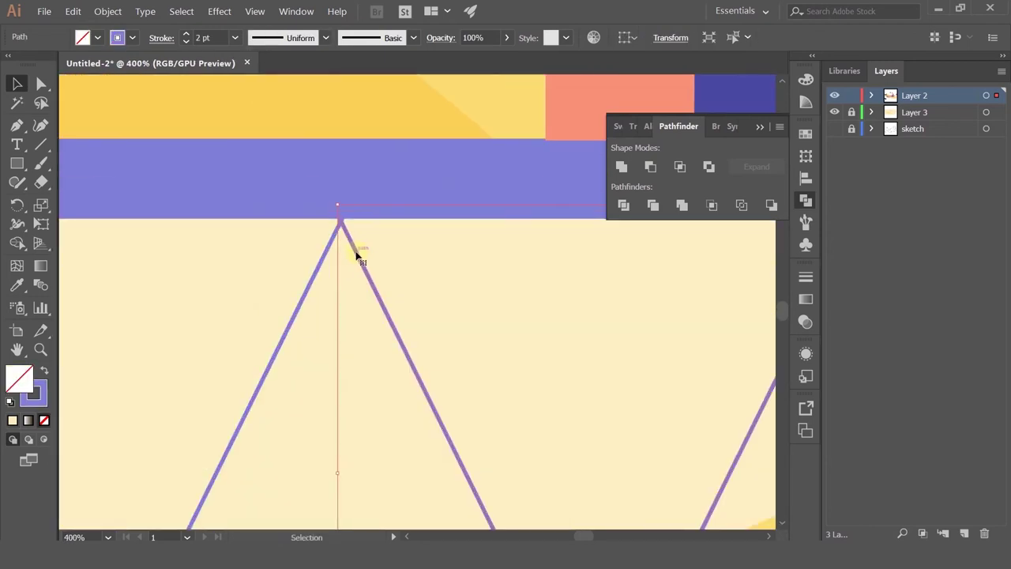
{"action": "left_click_drag", "start_coordinate": [363, 252], "coordinate": [361, 252]}
{"action": "scroll", "coordinate": [361, 253], "scroll_direction": "down", "scroll_amount": 5}
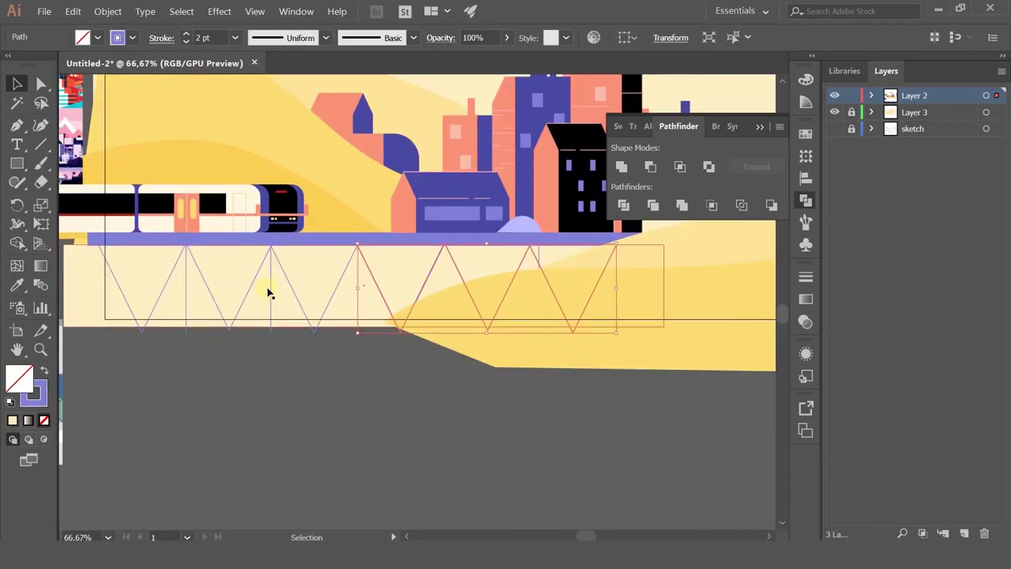
Copy vertical supports to the next two zigzag peaks and shift the last support under the final peak
{"action": "left_click", "coordinate": [358, 283]}
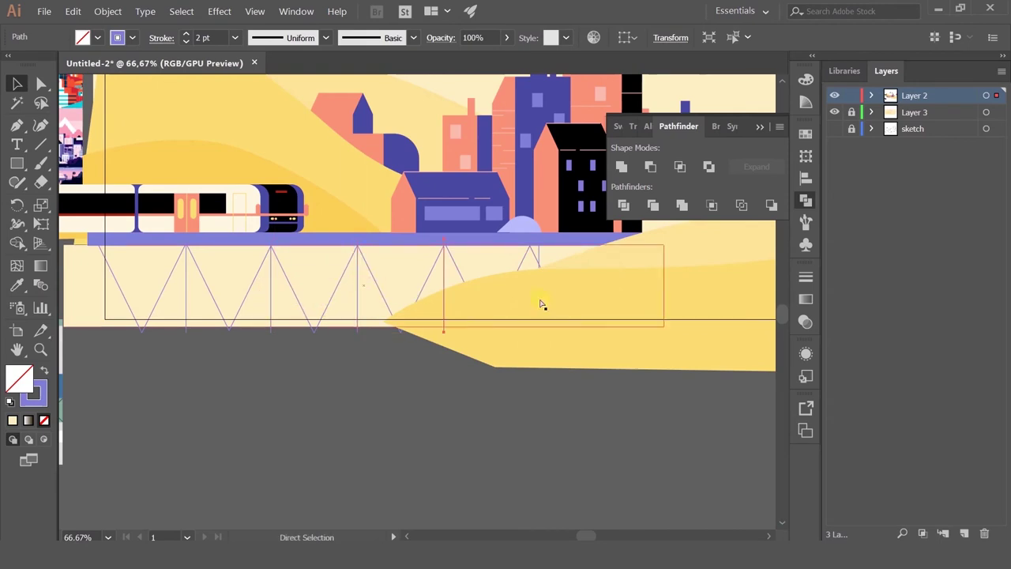
{"action": "left_click_drag", "start_coordinate": [539, 257], "coordinate": [533, 261]}
{"action": "scroll", "coordinate": [530, 257], "scroll_direction": "up", "scroll_amount": 4}
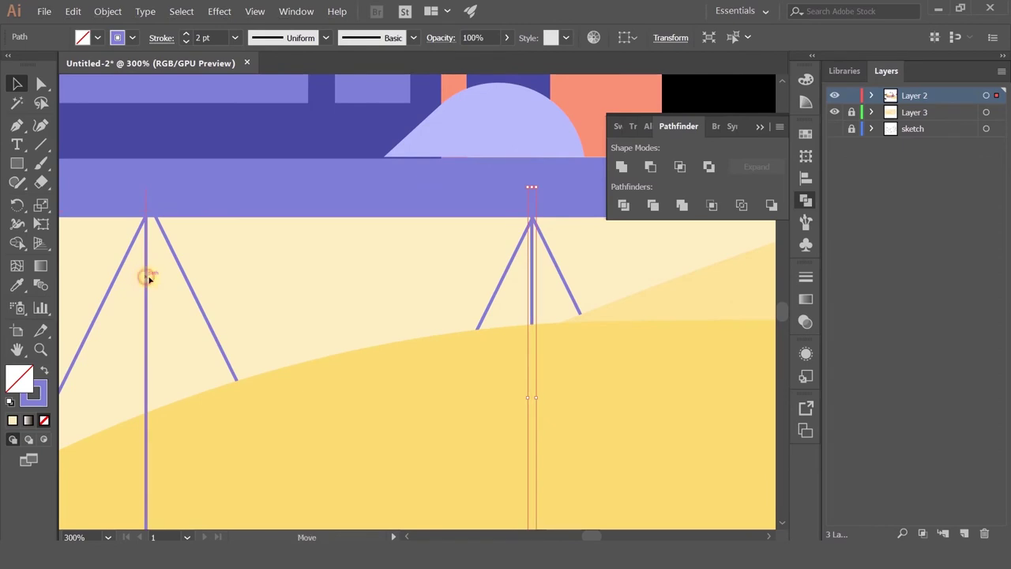
{"action": "left_click_drag", "start_coordinate": [146, 277], "coordinate": [150, 280]}
{"action": "scroll", "coordinate": [506, 275], "scroll_direction": "down", "scroll_amount": 3}
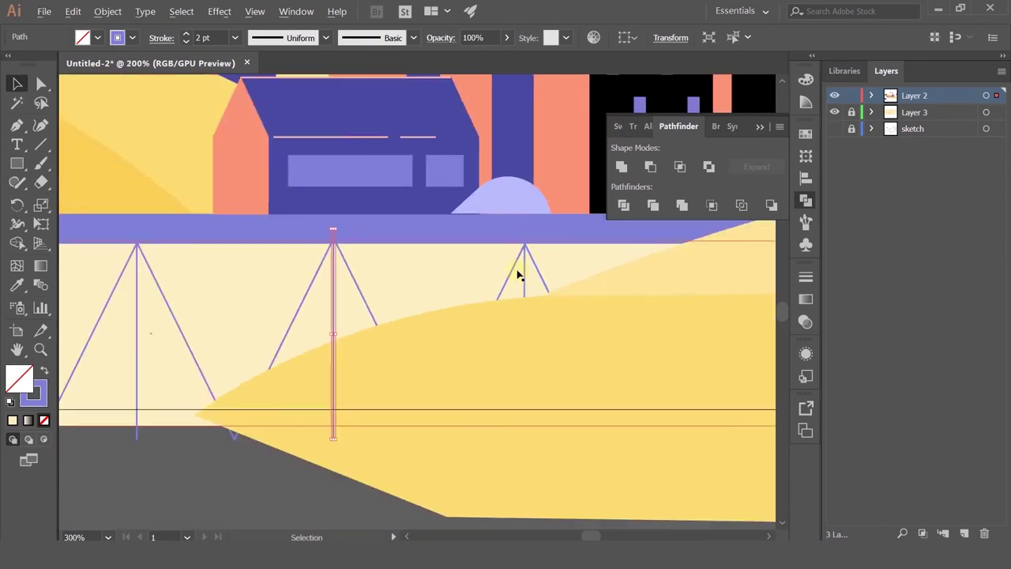
{"action": "left_click", "coordinate": [243, 424]}
Draw a straight horizontal 2 pt violet line across the upper part of the bridge truss, from its left end into the dunes
{"action": "scroll", "coordinate": [244, 429], "scroll_direction": "down", "scroll_amount": 4}
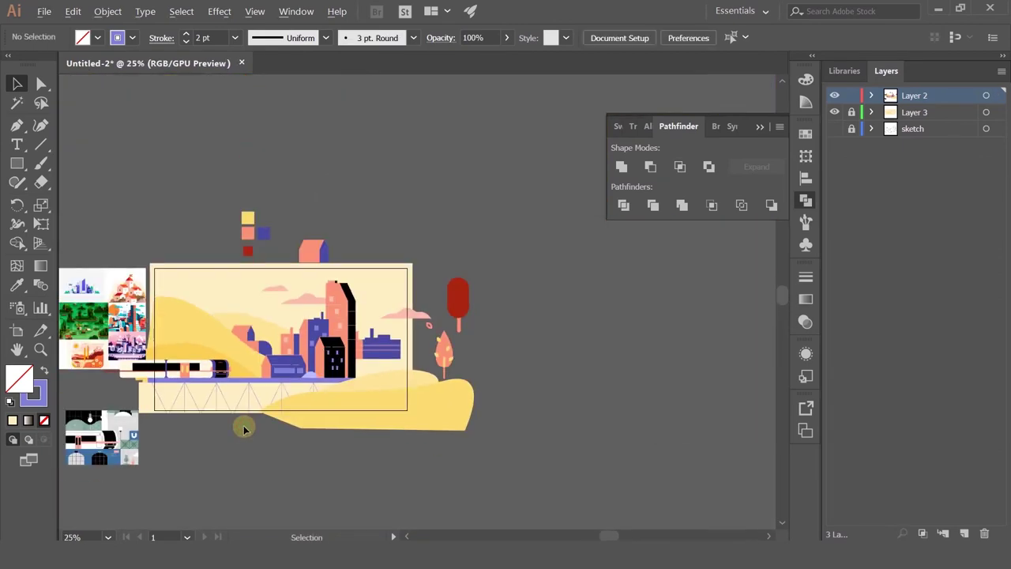
{"action": "left_click_drag", "start_coordinate": [238, 442], "coordinate": [299, 376]}
{"action": "scroll", "coordinate": [331, 358], "scroll_direction": "up", "scroll_amount": 2}
{"action": "left_click_drag", "start_coordinate": [253, 400], "coordinate": [347, 467]}
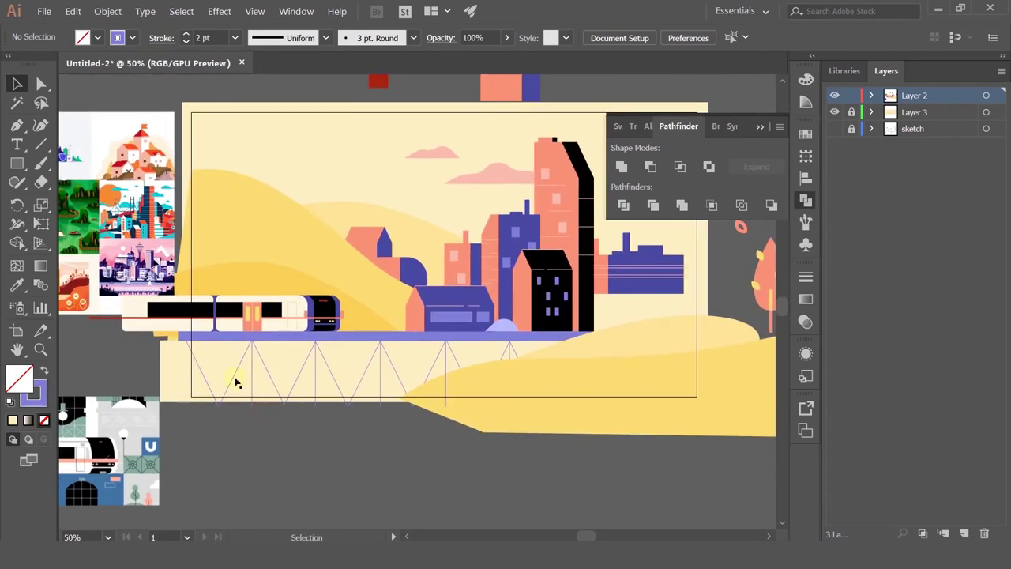
{"action": "left_click", "coordinate": [17, 125]}
{"action": "left_click", "coordinate": [190, 358]}
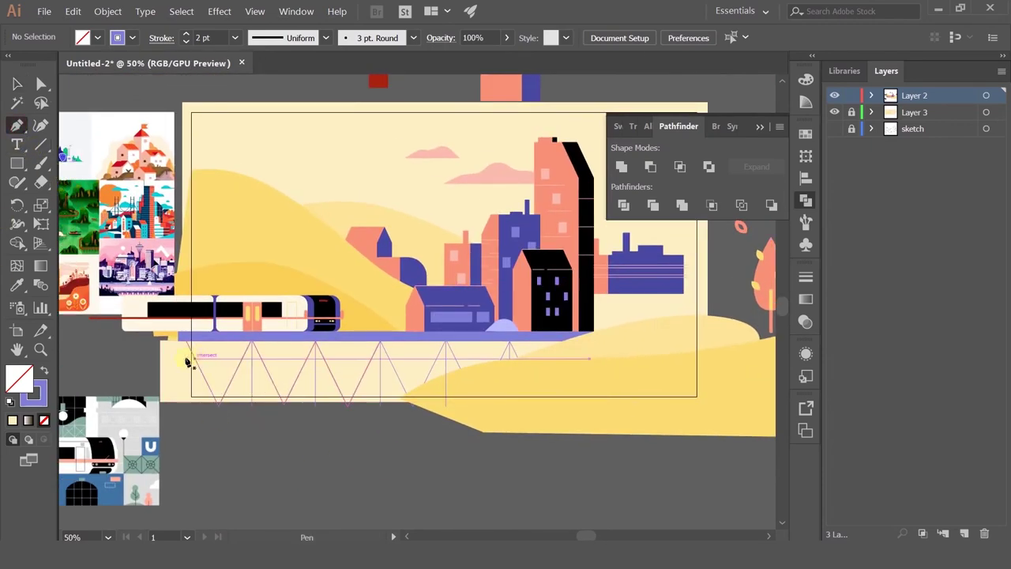
{"action": "left_click", "coordinate": [574, 359], "text": "shift"}
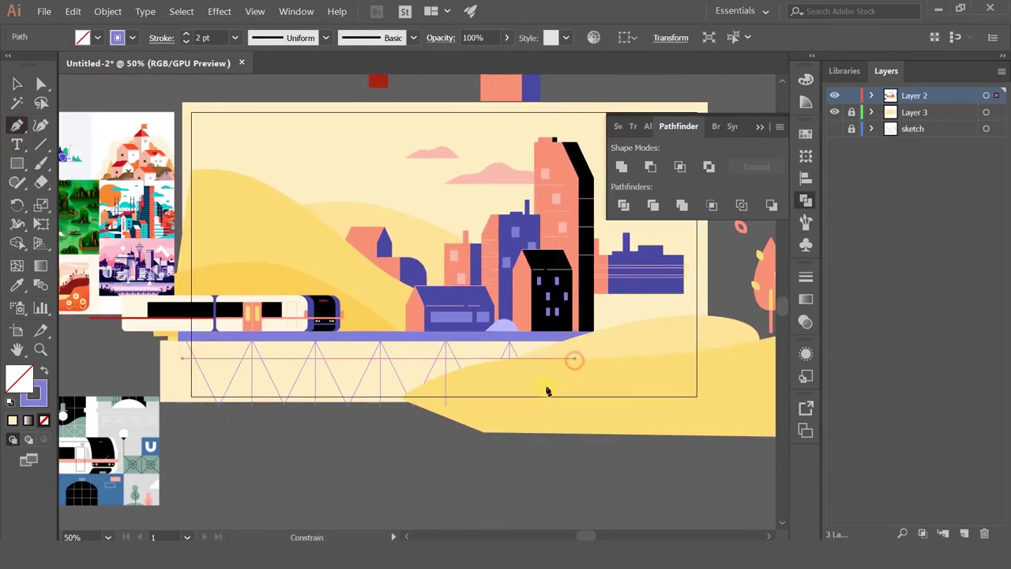
{"action": "left_click", "coordinate": [16, 84]}
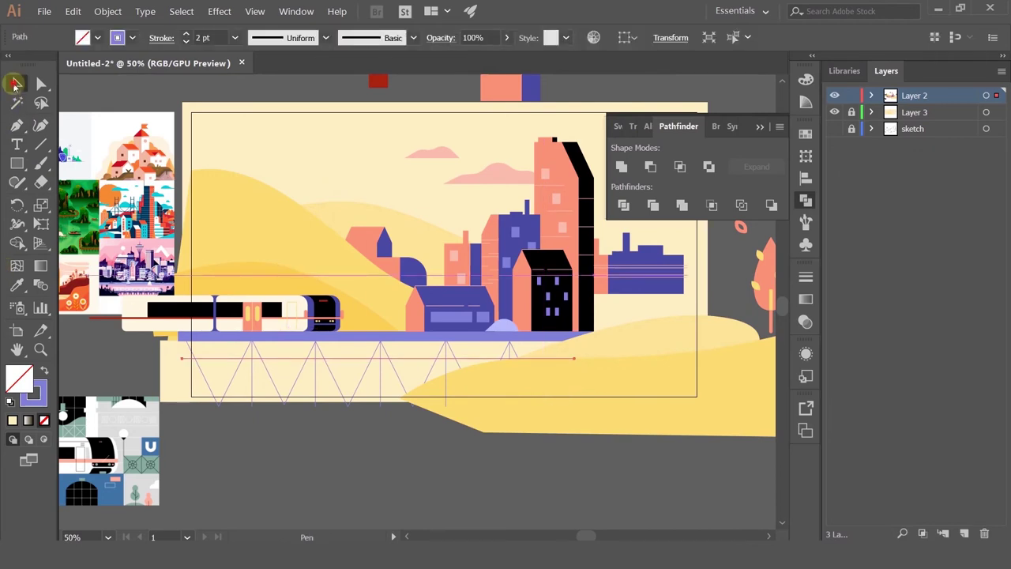
Bring both sand dunes on the right in front of the horizontal bridge line
{"action": "left_click", "coordinate": [287, 437]}
{"action": "left_click", "coordinate": [614, 408]}
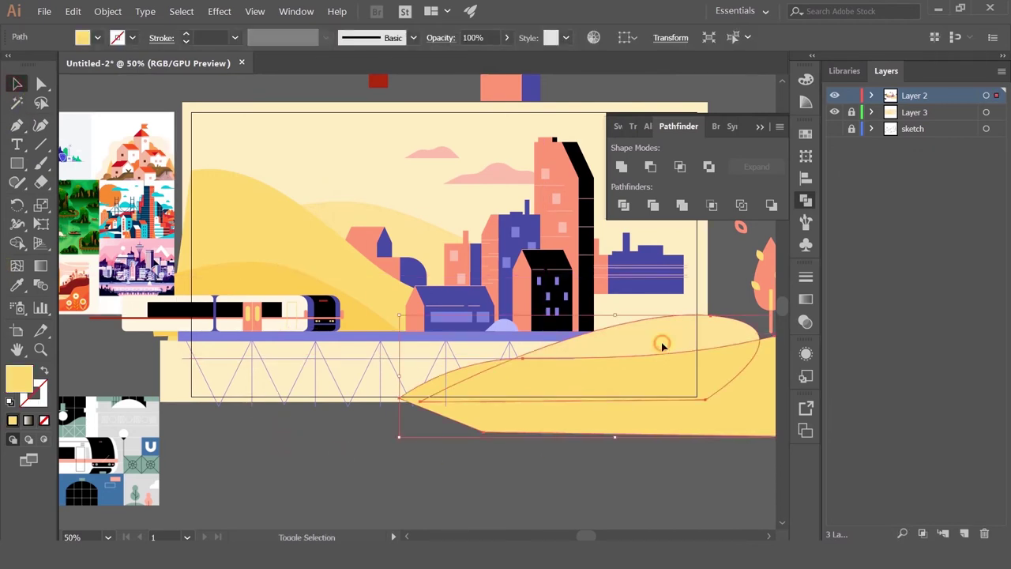
{"action": "left_click", "coordinate": [662, 345], "text": "shift"}
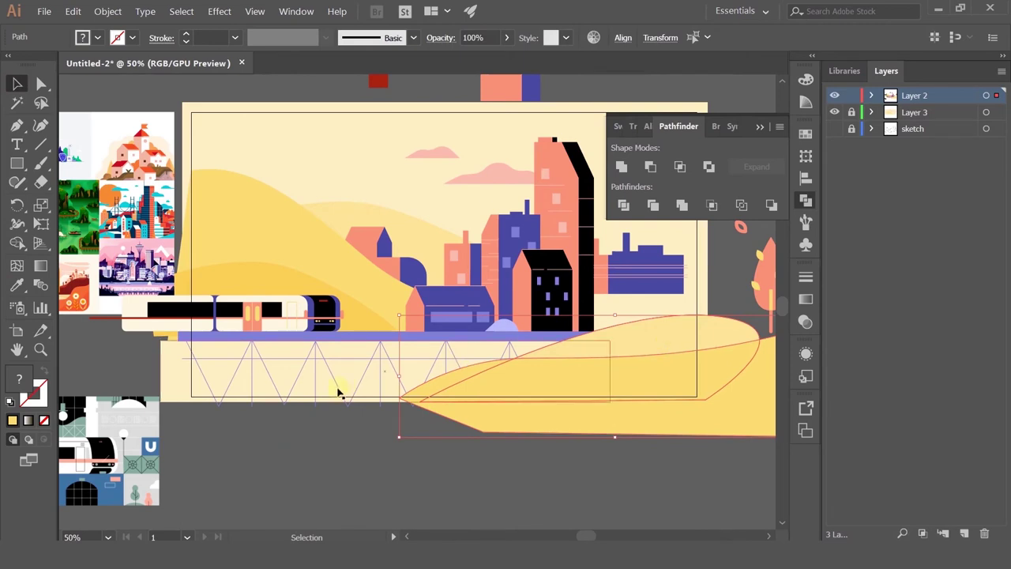
Shorten the five vertical bridge supports together from the top so they start at the horizontal line
{"action": "left_click", "coordinate": [316, 370]}
{"action": "left_click", "coordinate": [254, 382], "text": "shift"}
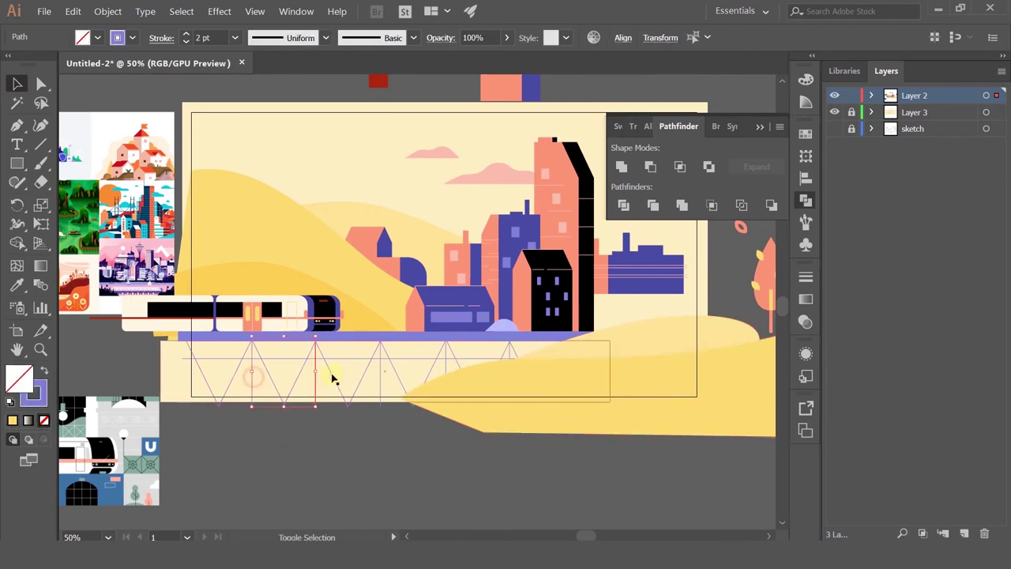
{"action": "left_click", "coordinate": [381, 382], "text": "shift"}
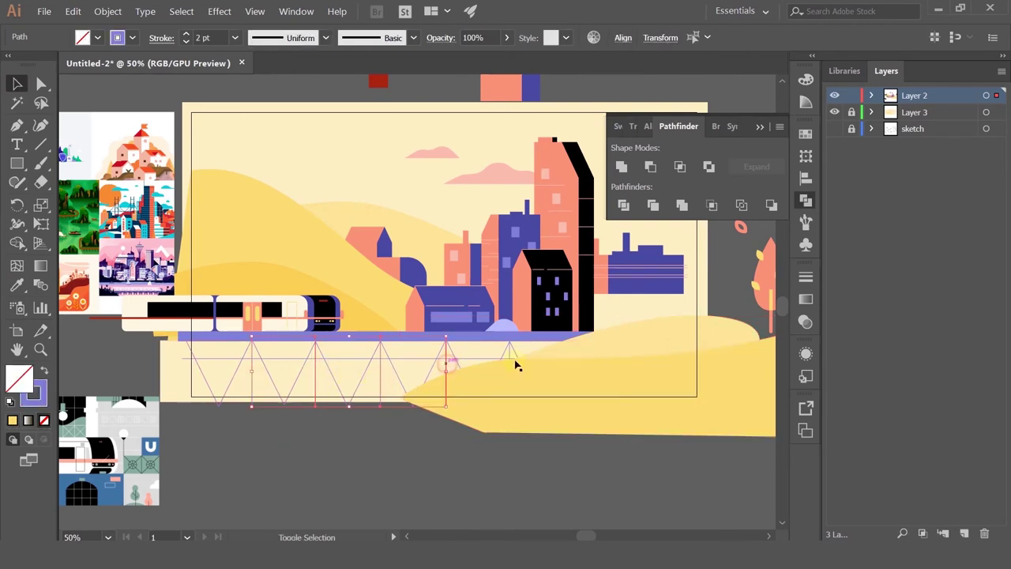
{"action": "key", "text": "ctrl+plus"}
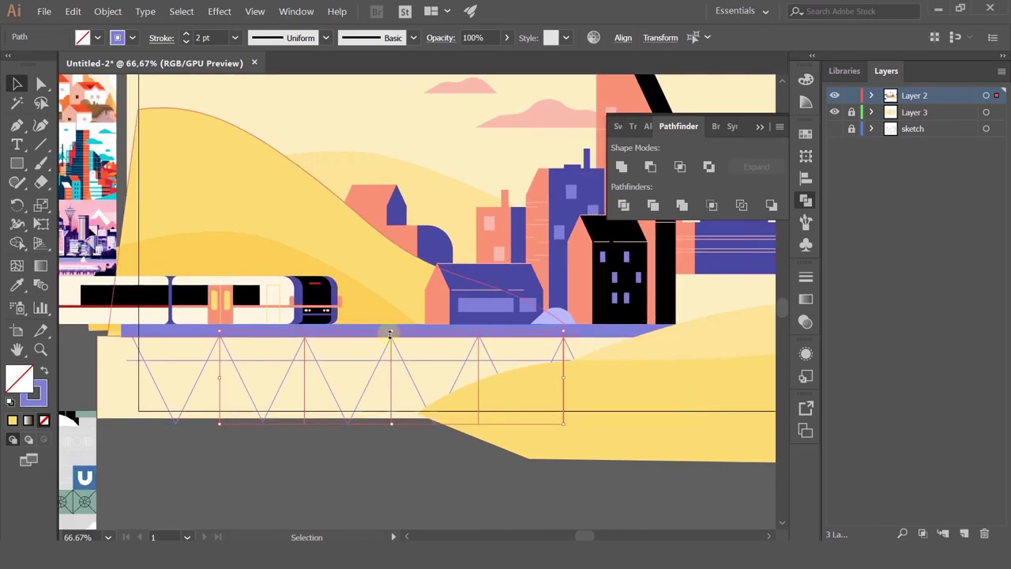
{"action": "left_click_drag", "start_coordinate": [391, 338], "coordinate": [396, 361]}
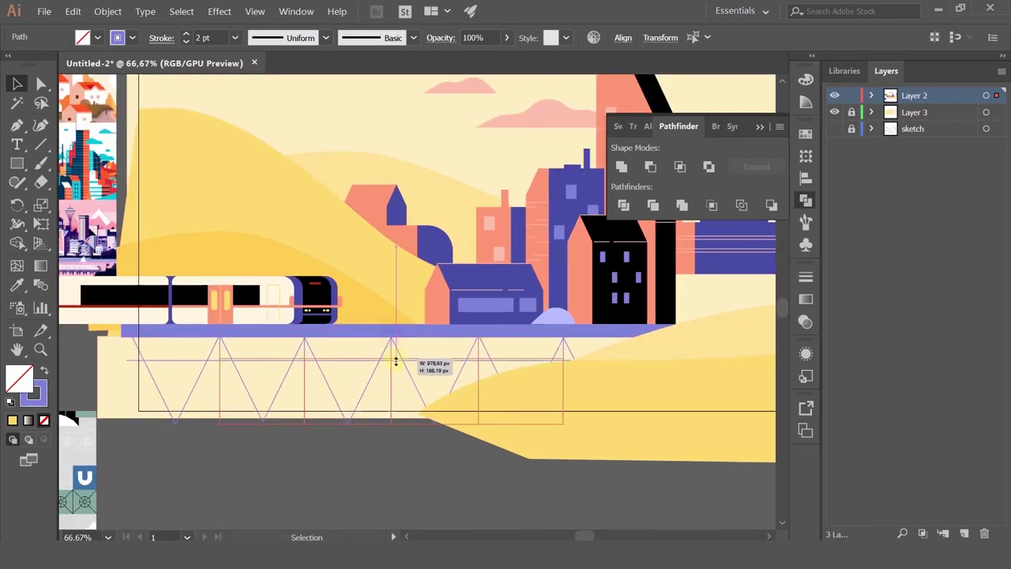
{"action": "left_click", "coordinate": [339, 478]}
Draw a small violet-filled rectangle without a stroke on the deck's lower edge above the zigzag peak below the train door
{"action": "scroll", "coordinate": [398, 484], "scroll_direction": "down", "scroll_amount": 2}
{"action": "left_click_drag", "start_coordinate": [354, 501], "coordinate": [199, 468]}
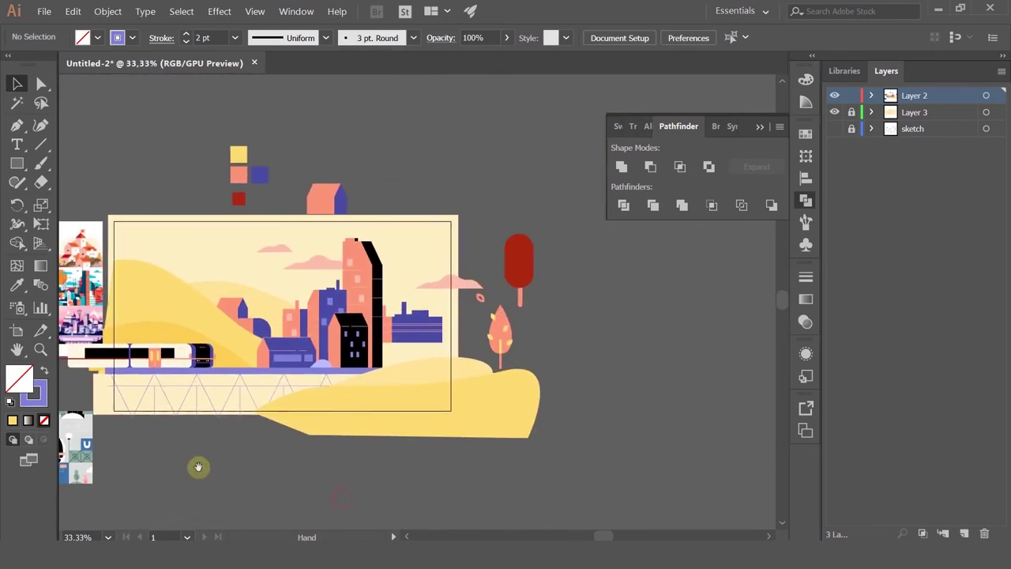
{"action": "scroll", "coordinate": [101, 426], "scroll_direction": "up", "scroll_amount": 2}
{"action": "scroll", "coordinate": [200, 356], "scroll_direction": "up", "scroll_amount": 2}
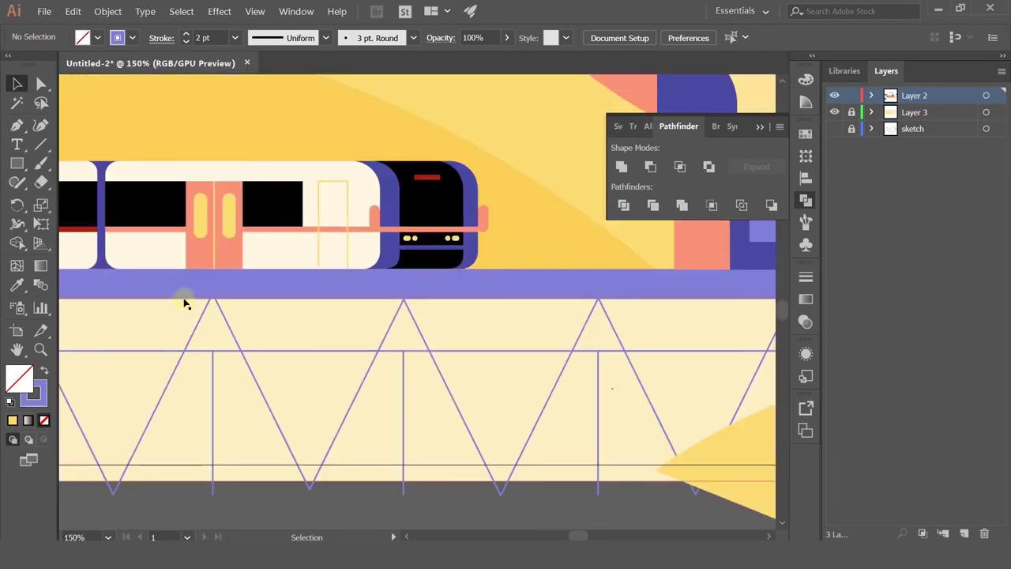
{"action": "key", "text": "m"}
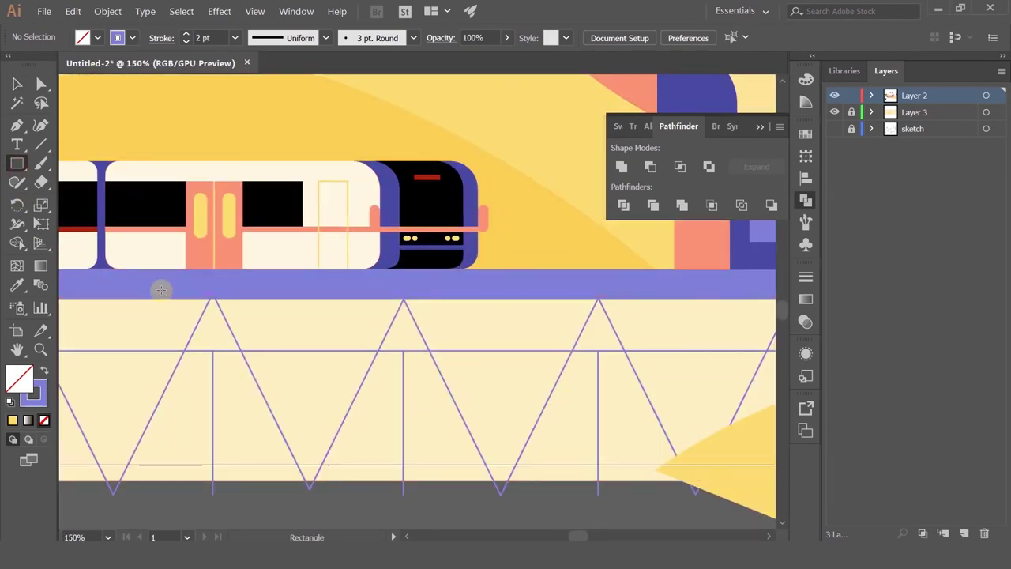
{"action": "mouse_move", "coordinate": [165, 290]}
{"action": "left_mouse_down"}
{"action": "mouse_move", "coordinate": [226, 309]}
{"action": "mouse_move", "coordinate": [202, 271]}
{"action": "mouse_move", "coordinate": [239, 307]}
{"action": "left_mouse_up"}
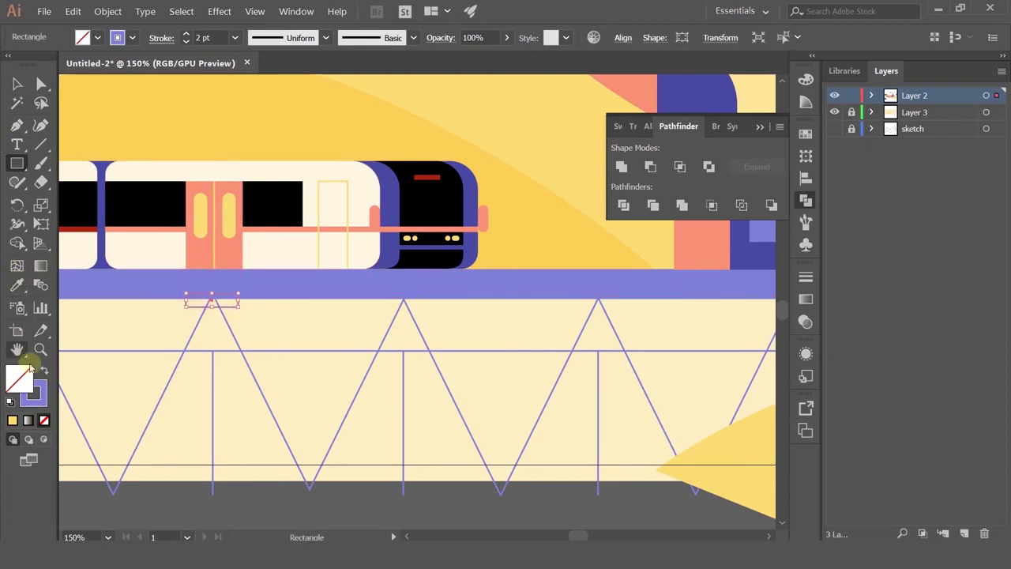
{"action": "left_click", "coordinate": [44, 369]}
Round the corners of the small violet rectangle and enlarge it around the zigzag peak
{"action": "scroll", "coordinate": [165, 316], "scroll_direction": "up", "scroll_amount": 2}
{"action": "left_click", "coordinate": [42, 83]}
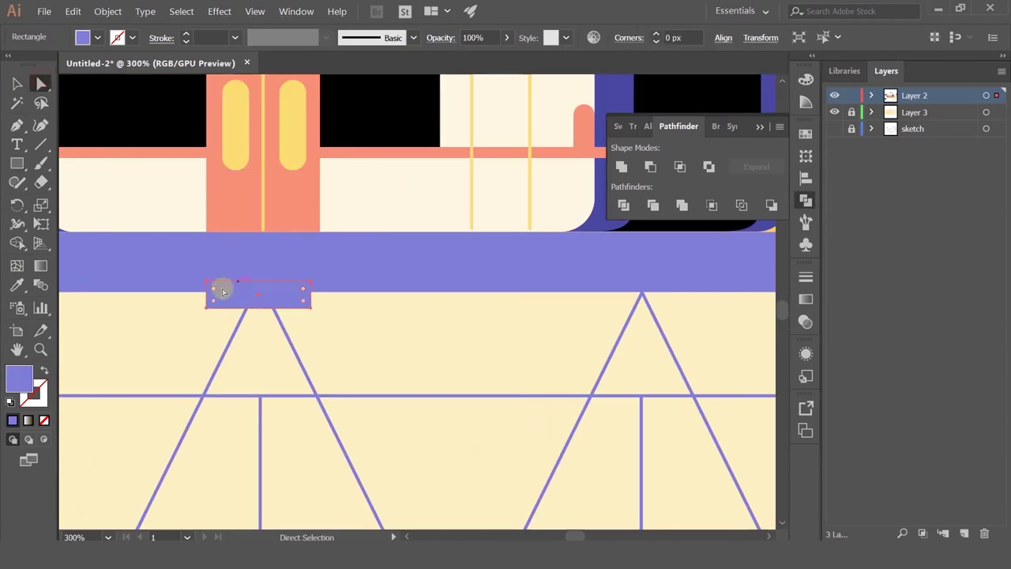
{"action": "left_click", "coordinate": [18, 84]}
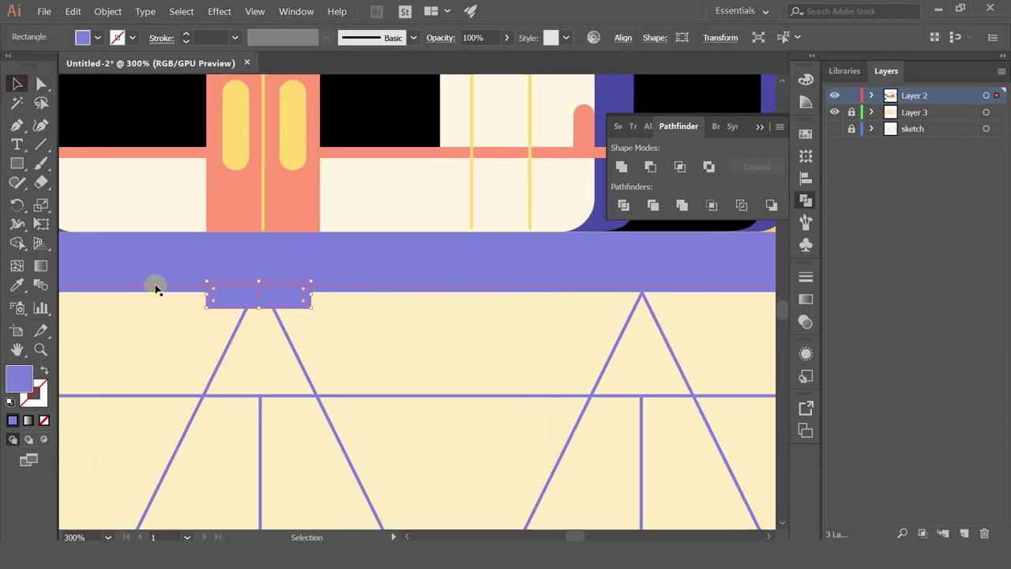
{"action": "mouse_move", "coordinate": [203, 294]}
{"action": "left_mouse_down"}
{"action": "mouse_move", "coordinate": [181, 292]}
{"action": "mouse_move", "coordinate": [206, 297]}
{"action": "left_mouse_up"}
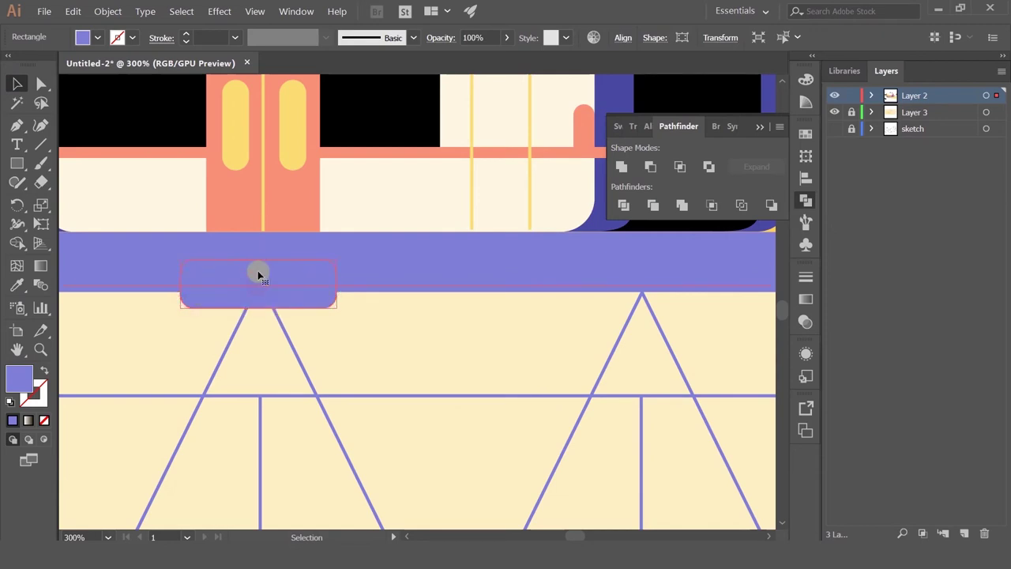
{"action": "scroll", "coordinate": [258, 275], "scroll_direction": "down", "scroll_amount": 2}
{"action": "left_click", "coordinate": [334, 326]}
{"action": "scroll", "coordinate": [334, 323], "scroll_direction": "down", "scroll_amount": 2}
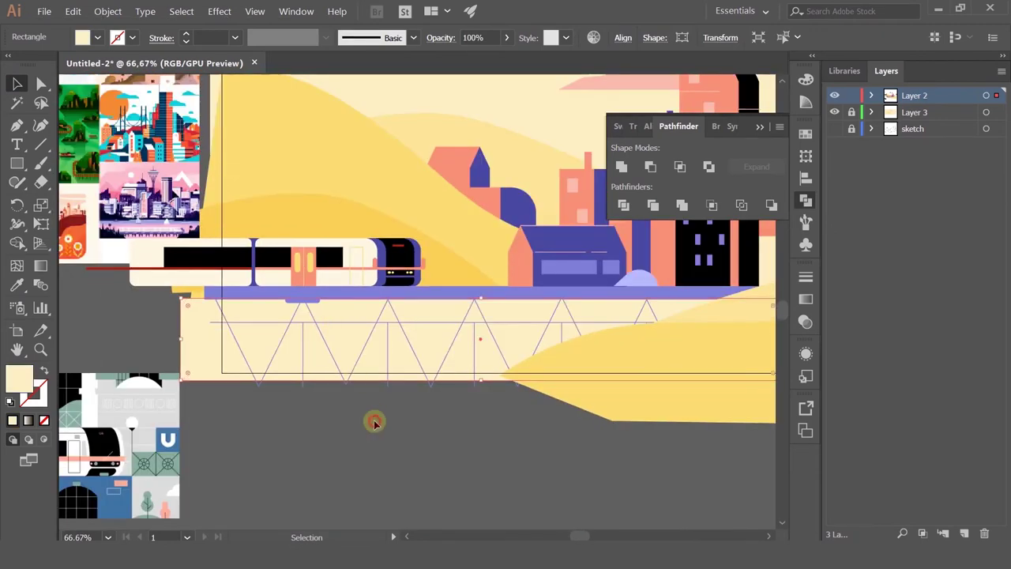
{"action": "left_click", "coordinate": [374, 423]}
Copy the rounded violet block along the deck to each of the next four zigzag peaks
{"action": "scroll", "coordinate": [260, 431], "scroll_direction": "up", "scroll_amount": 2}
{"action": "scroll", "coordinate": [207, 357], "scroll_direction": "up", "scroll_amount": 1}
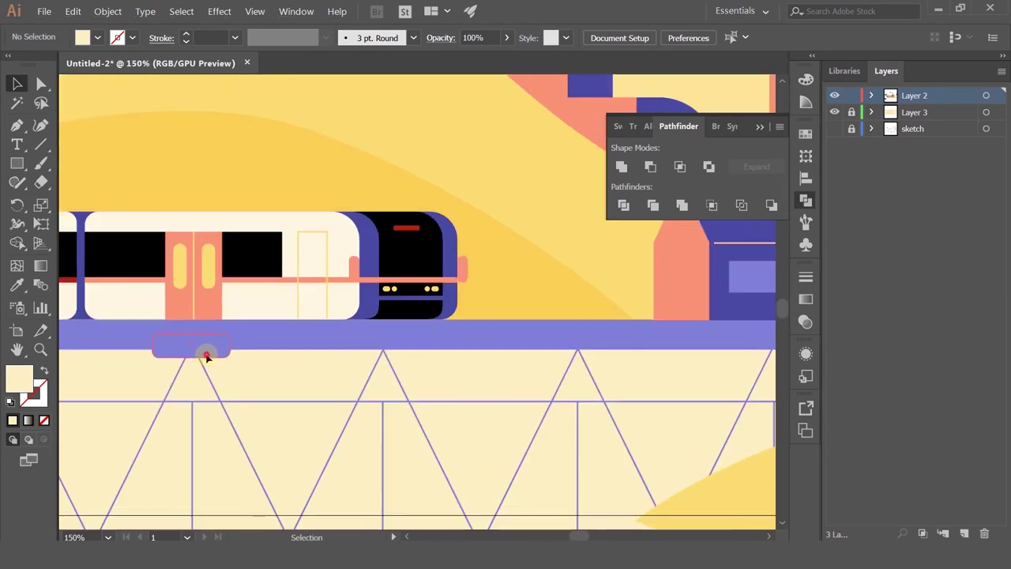
{"action": "left_click", "coordinate": [207, 356]}
{"action": "left_click_drag", "start_coordinate": [192, 358], "coordinate": [369, 365]}
{"action": "scroll", "coordinate": [369, 365], "scroll_direction": "down", "scroll_amount": 2}
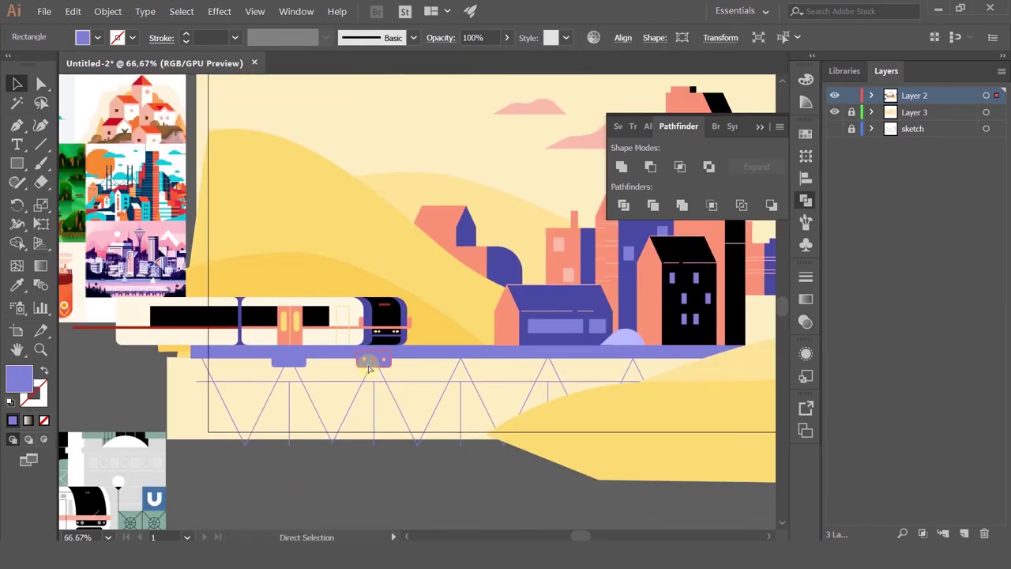
{"action": "scroll", "coordinate": [485, 387], "scroll_direction": "down", "scroll_amount": 1}
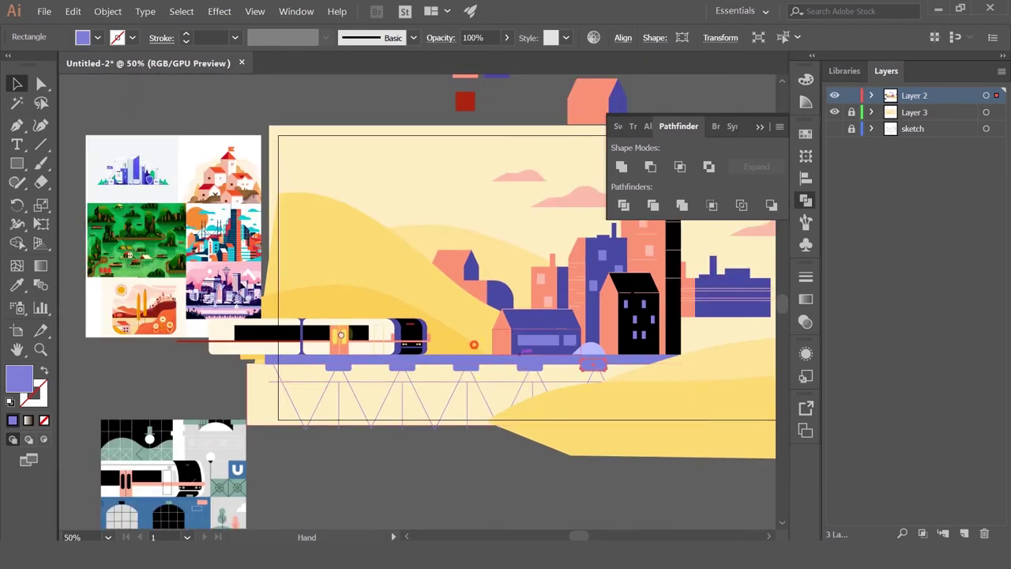
Recolor all five rounded blocks with the light lilac sampled from the small dome beside the blue house
{"action": "scroll", "coordinate": [404, 404], "scroll_direction": "up", "scroll_amount": 1}
{"action": "left_click", "coordinate": [404, 402], "text": "shift"}
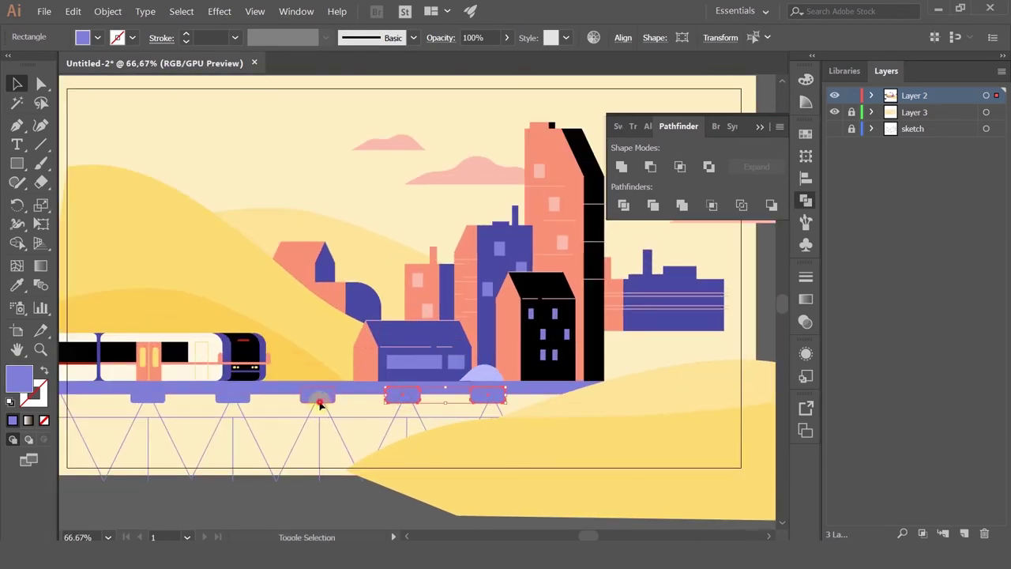
{"action": "left_click", "coordinate": [158, 405], "text": "shift"}
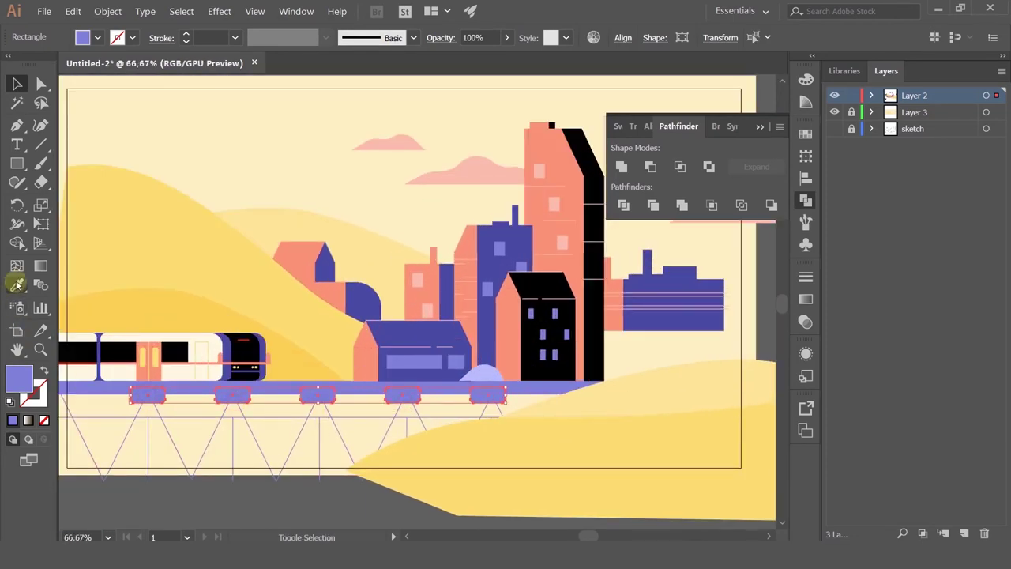
{"action": "left_click", "coordinate": [17, 285]}
{"action": "left_click", "coordinate": [484, 371]}
{"action": "key", "text": "v"}
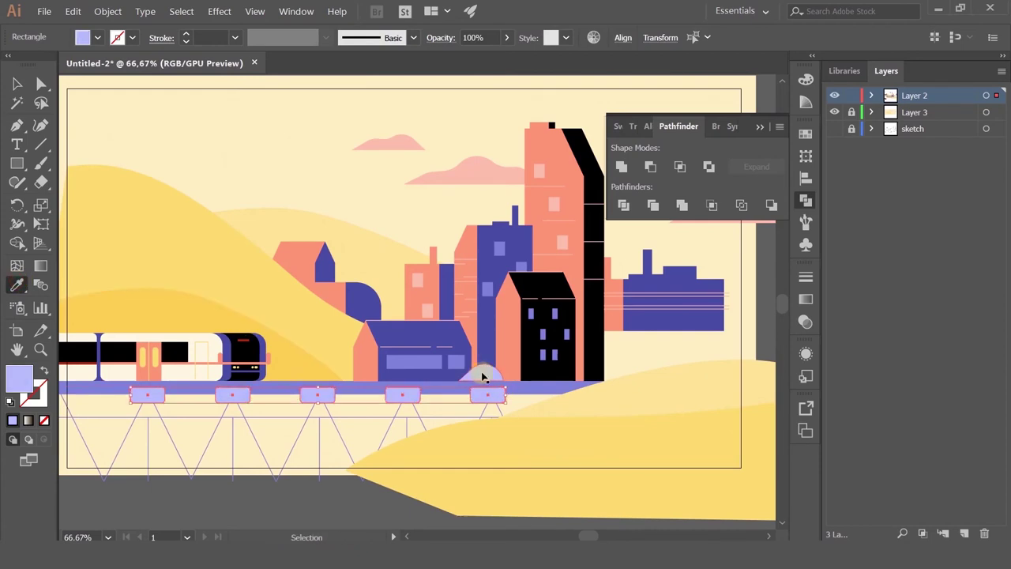
Try placing the five lilac blocks behind the bridge deck, and undo the reordering
{"action": "key", "text": "ctrl+shift+["}
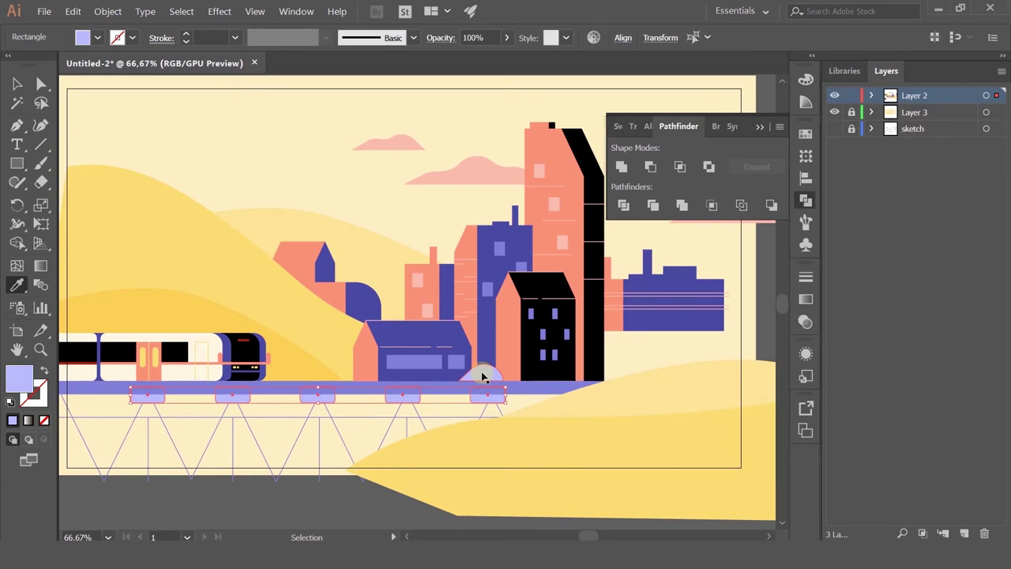
{"action": "left_click", "coordinate": [299, 517]}
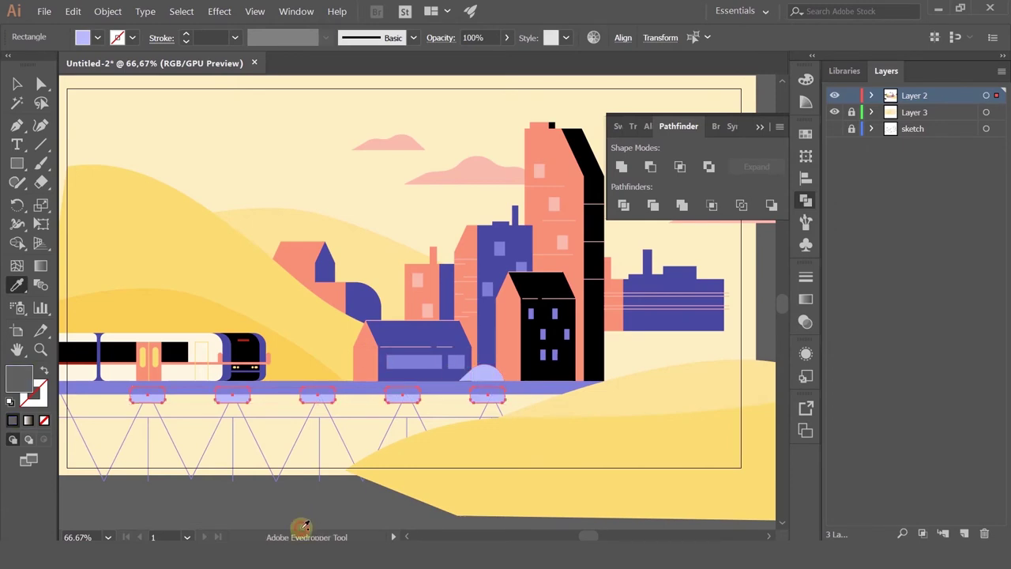
{"action": "key", "text": "ctrl+z"}
{"action": "key", "text": "v"}
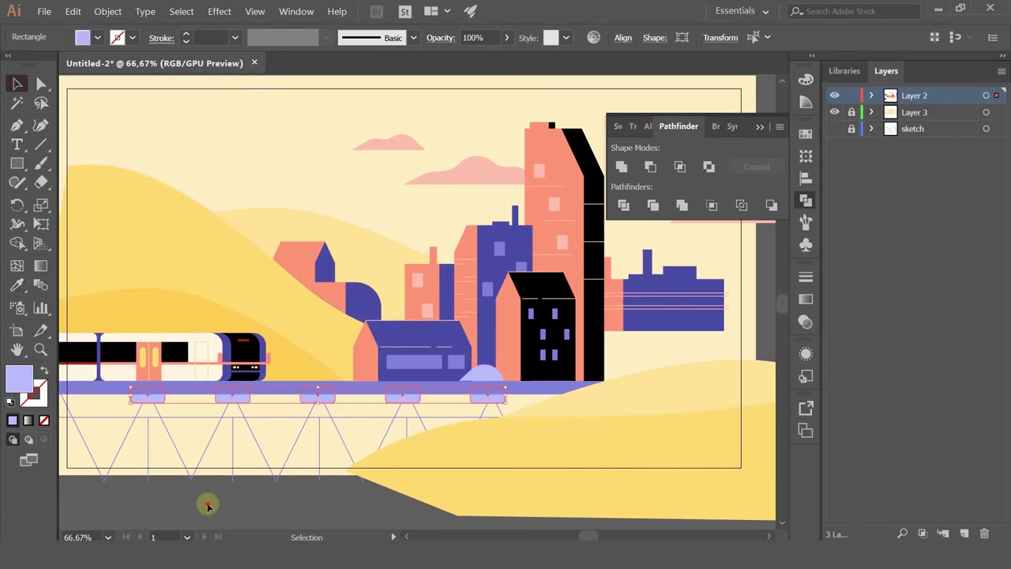
{"action": "left_click", "coordinate": [208, 503]}
{"action": "scroll", "coordinate": [230, 485], "scroll_direction": "down", "scroll_amount": 1}
{"action": "scroll", "coordinate": [169, 437], "scroll_direction": "up", "scroll_amount": 3}
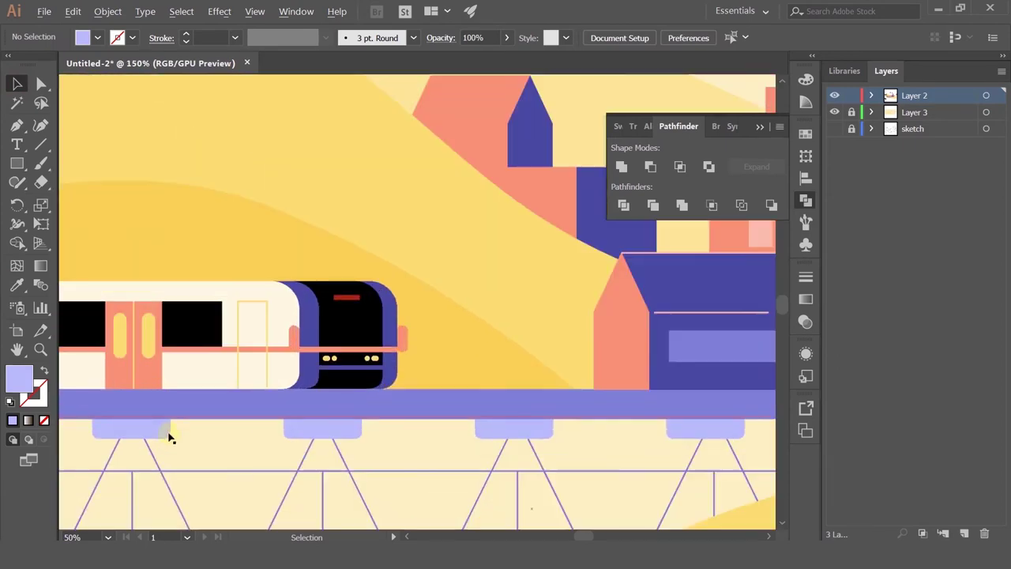
{"action": "key", "text": "ctrl+z"}
{"action": "key", "text": "ctrl+z"}
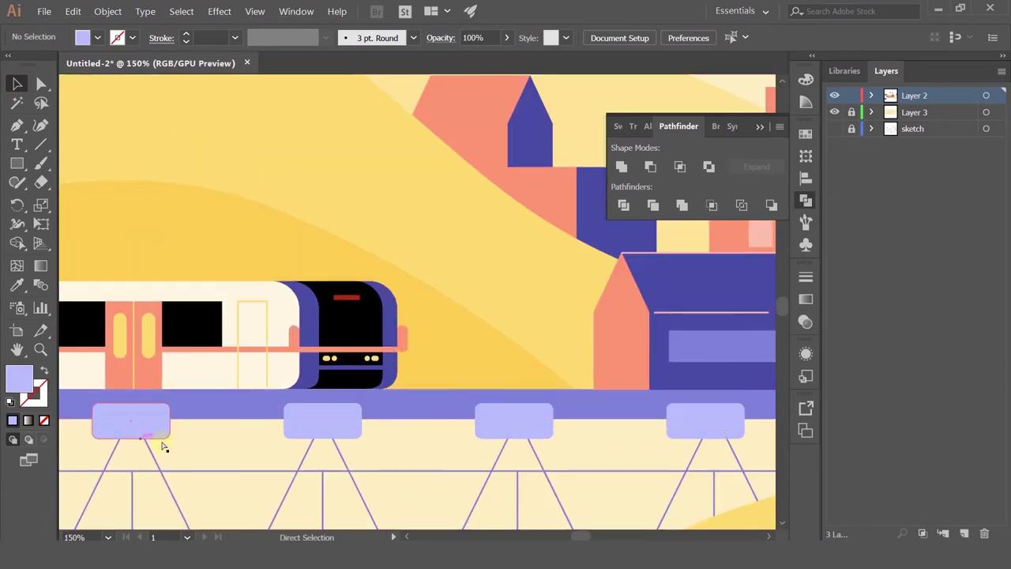
Delete the five lilac blocks at the bridge's zigzag peaks
{"action": "scroll", "coordinate": [384, 427], "scroll_direction": "down", "scroll_amount": 4}
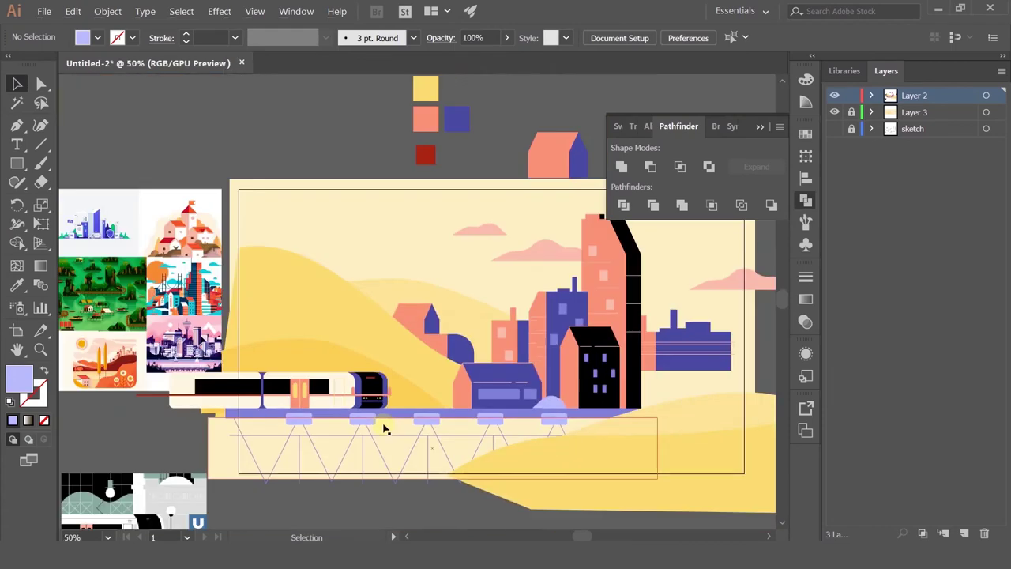
{"action": "scroll", "coordinate": [395, 443], "scroll_direction": "up", "scroll_amount": 3}
{"action": "scroll", "coordinate": [346, 467], "scroll_direction": "down", "scroll_amount": 1}
{"action": "left_click_drag", "start_coordinate": [280, 526], "coordinate": [287, 449]}
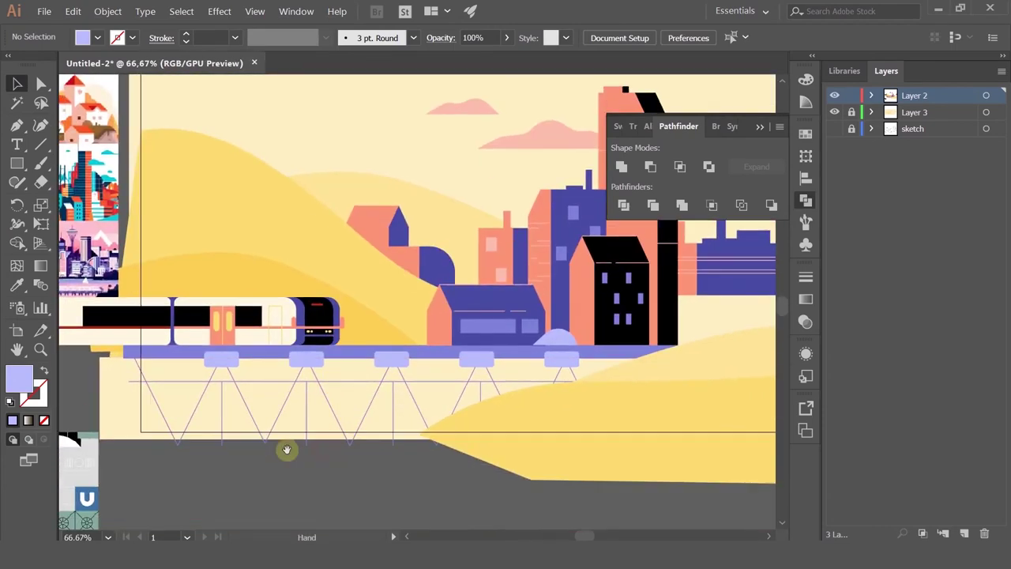
{"action": "left_click", "coordinate": [238, 361]}
{"action": "left_click", "coordinate": [313, 362], "text": "shift"}
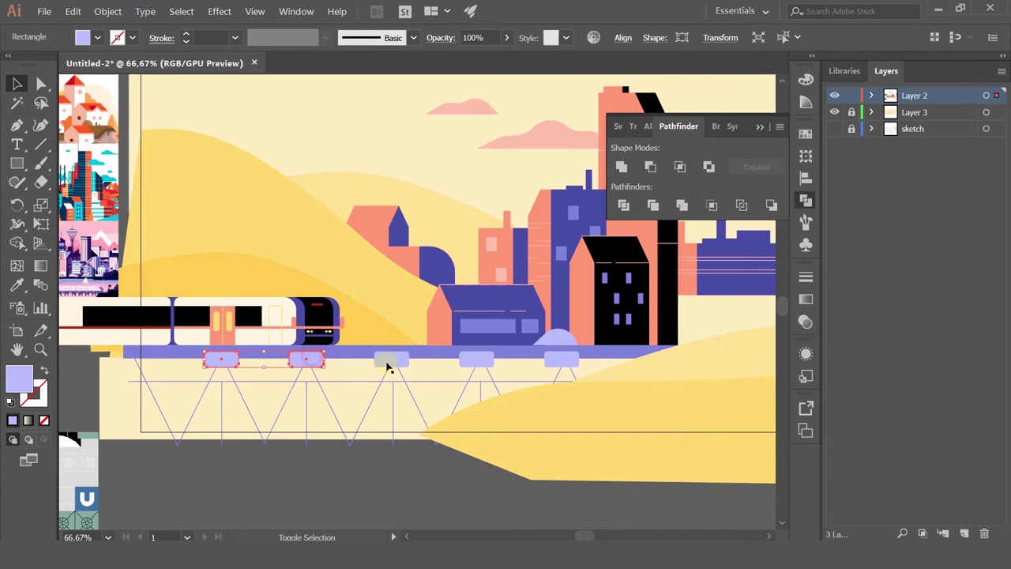
{"action": "left_click", "coordinate": [479, 360], "text": "shift"}
{"action": "left_click", "coordinate": [567, 362], "text": "shift"}
{"action": "key", "text": "Delete"}
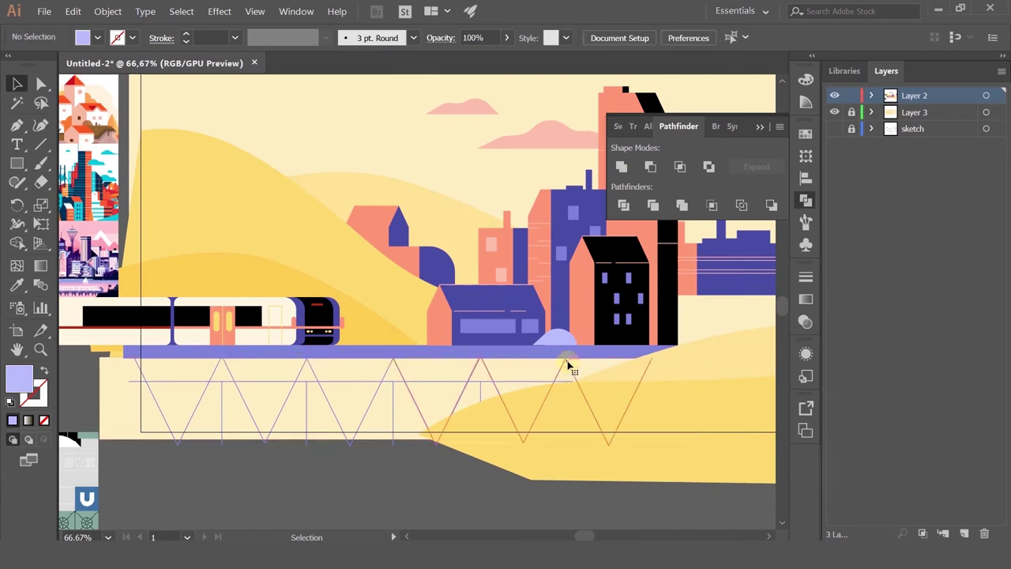
Duplicate the horizontal violet truss line slightly above the original to form a double line
{"action": "scroll", "coordinate": [316, 390], "scroll_direction": "up", "scroll_amount": 3}
{"action": "scroll", "coordinate": [202, 411], "scroll_direction": "down", "scroll_amount": 1}
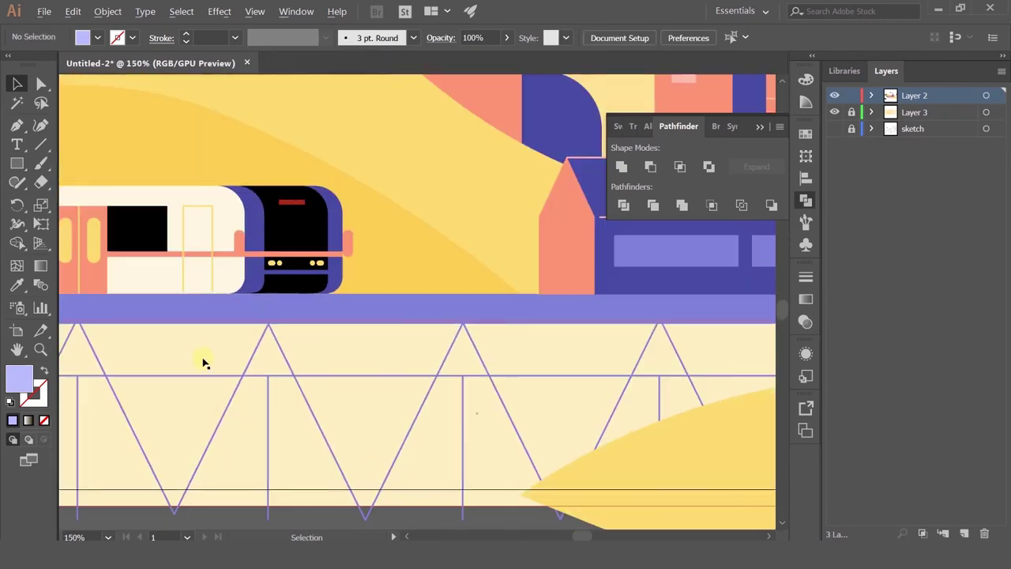
{"action": "left_click_drag", "start_coordinate": [203, 361], "coordinate": [323, 340]}
{"action": "scroll", "coordinate": [227, 358], "scroll_direction": "down", "scroll_amount": 1}
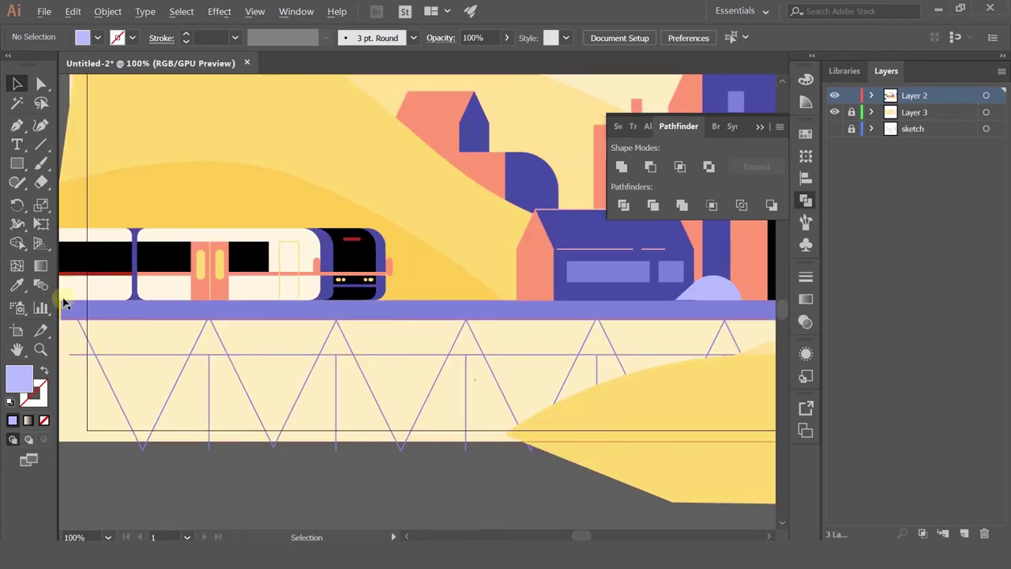
{"action": "left_click_drag", "start_coordinate": [135, 357], "coordinate": [135, 348]}
{"action": "scroll", "coordinate": [237, 467], "scroll_direction": "down", "scroll_amount": 2}
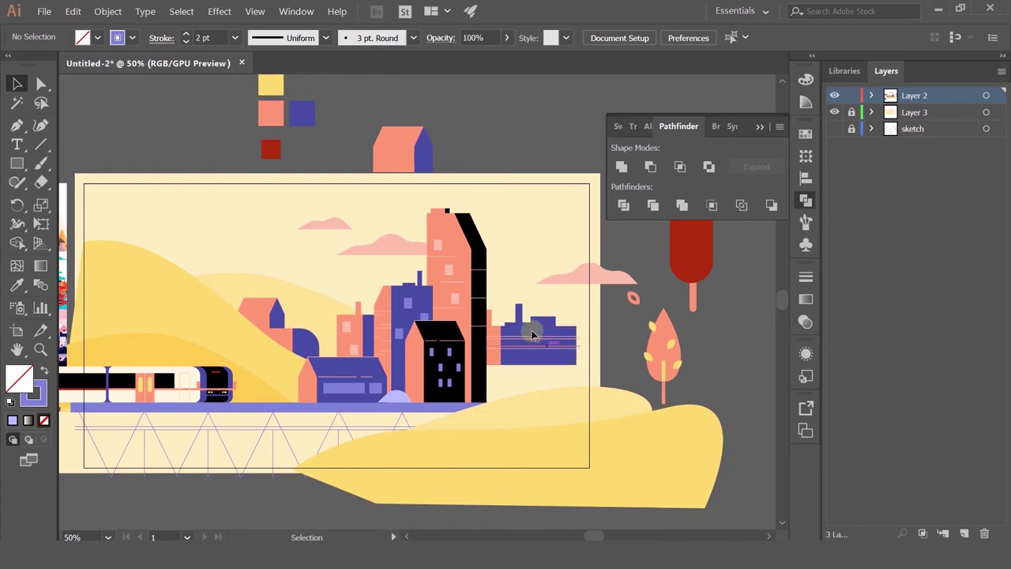
Draw a coral rectangle beside the tall tower's black side, in front of the distant blue building and behind the dunes
{"action": "left_click_drag", "start_coordinate": [546, 215], "coordinate": [235, 232]}
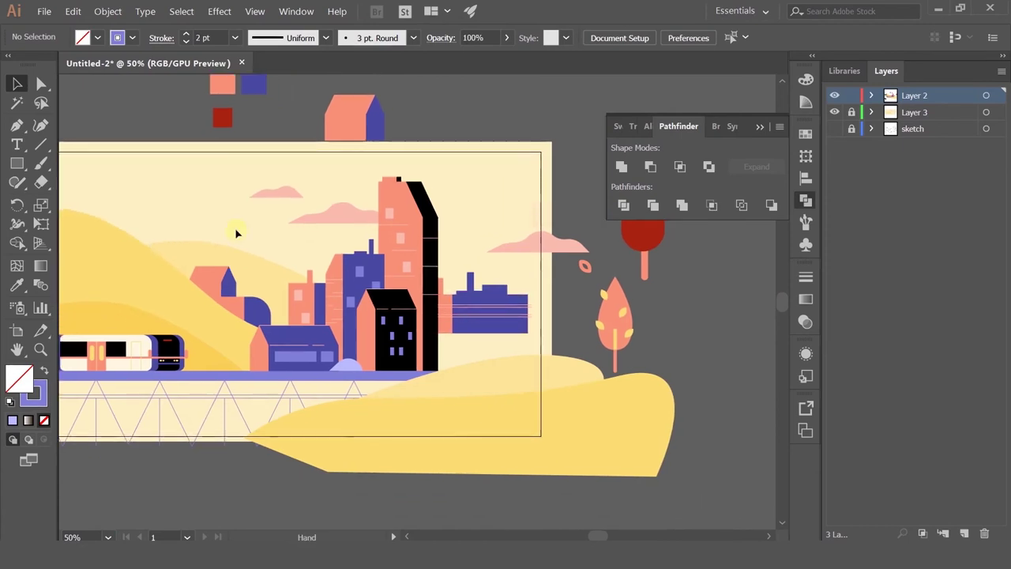
{"action": "left_click", "coordinate": [17, 162]}
{"action": "left_click_drag", "start_coordinate": [432, 325], "coordinate": [496, 375]}
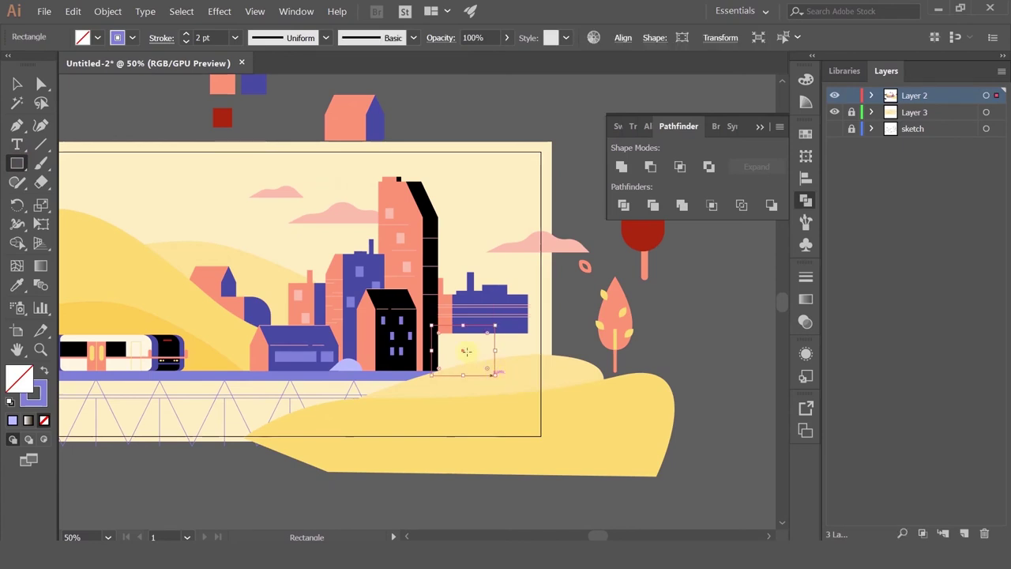
{"action": "left_click", "coordinate": [17, 286]}
{"action": "left_click", "coordinate": [228, 369]}
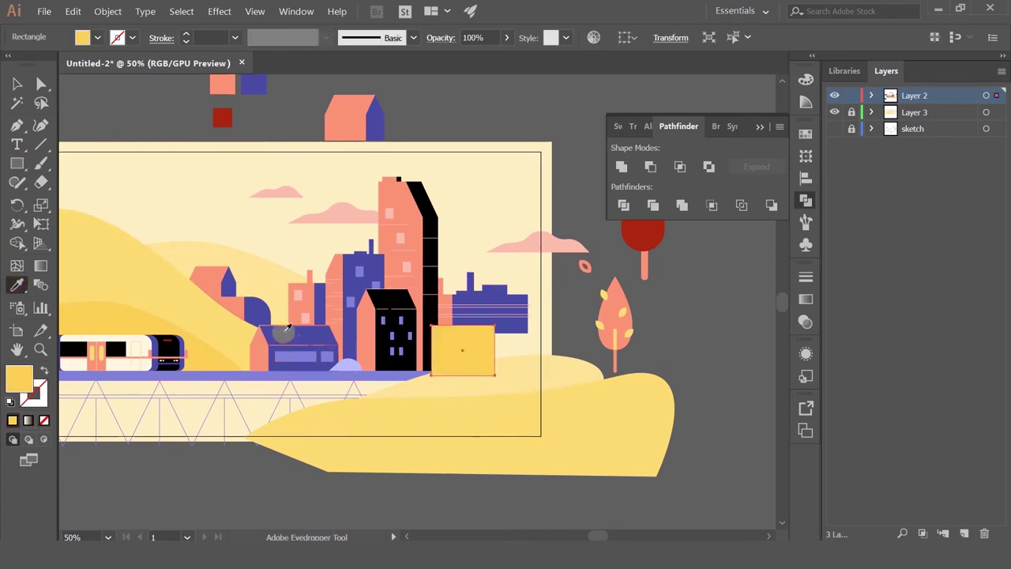
{"action": "left_click", "coordinate": [284, 331]}
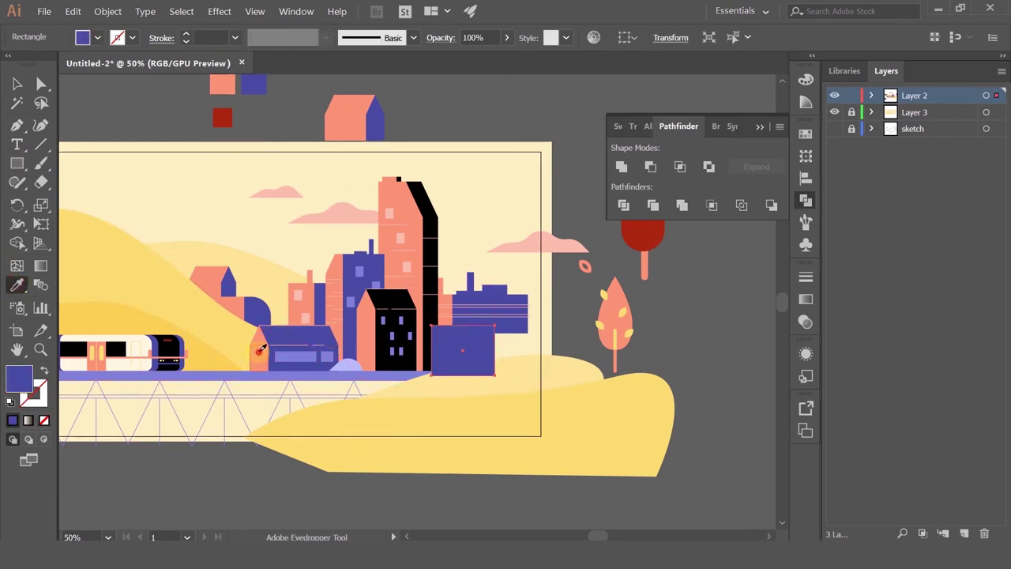
{"action": "left_click", "coordinate": [260, 351]}
{"action": "key", "text": "ctrl"}
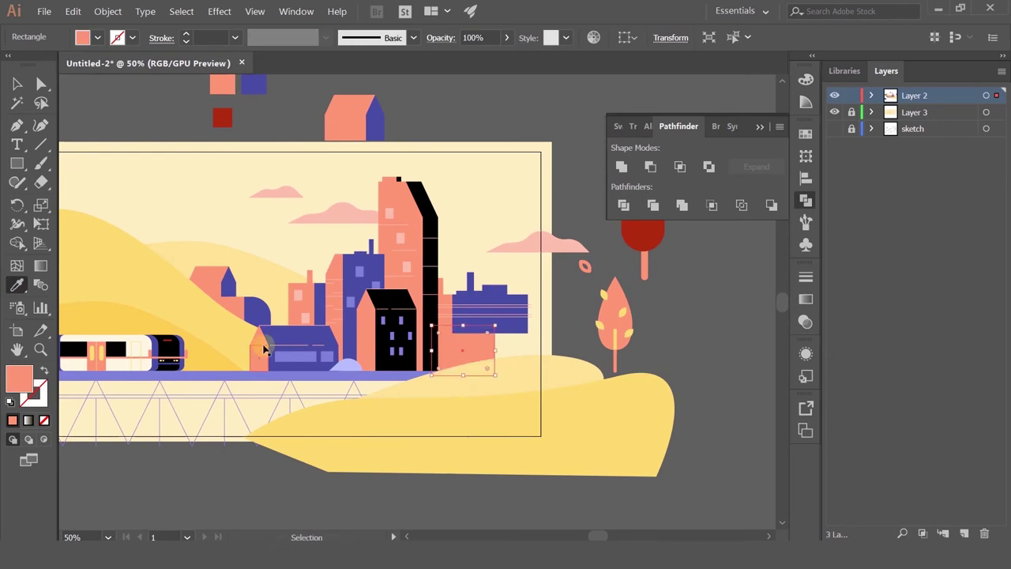
{"action": "key", "text": "ctrl+shift+]"}
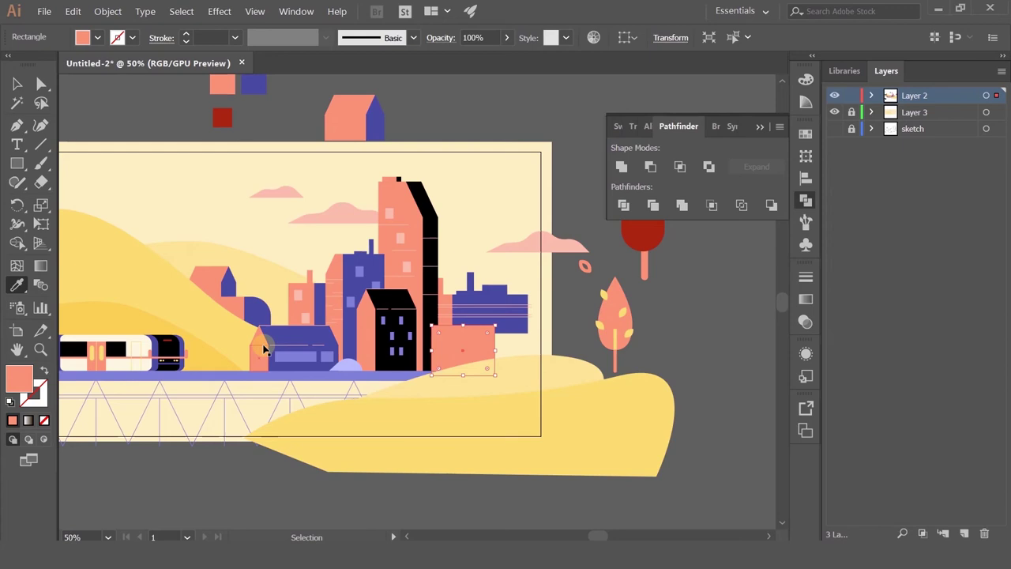
Round the coral rectangle's upper right corner into a large curve and shift the shape flush against the tower's black side
{"action": "left_click", "coordinate": [36, 91]}
{"action": "key", "text": "ctrl+plus"}
{"action": "mouse_move", "coordinate": [477, 339]}
{"action": "left_mouse_down"}
{"action": "mouse_move", "coordinate": [443, 366]}
{"action": "mouse_move", "coordinate": [453, 337]}
{"action": "mouse_move", "coordinate": [475, 332]}
{"action": "left_mouse_up"}
{"action": "left_click", "coordinate": [577, 321]}
{"action": "scroll", "coordinate": [576, 322], "scroll_direction": "down", "scroll_amount": 1}
{"action": "scroll", "coordinate": [496, 350], "scroll_direction": "up", "scroll_amount": 2}
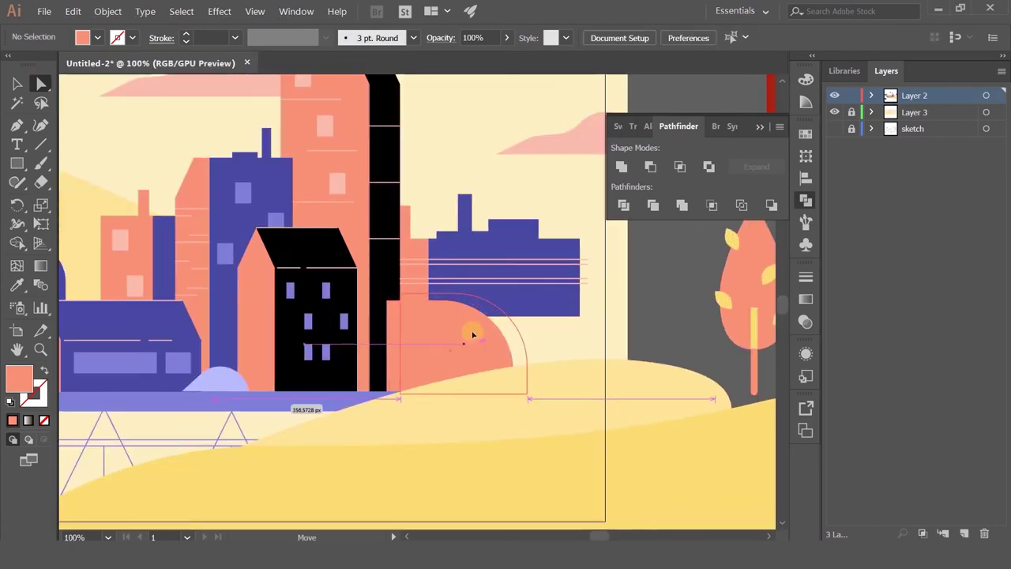
{"action": "left_click", "coordinate": [600, 295]}
Duplicate the curved coral shape sideways toward the dunes and fill the copy with the distant building's blue
{"action": "left_click", "coordinate": [462, 358]}
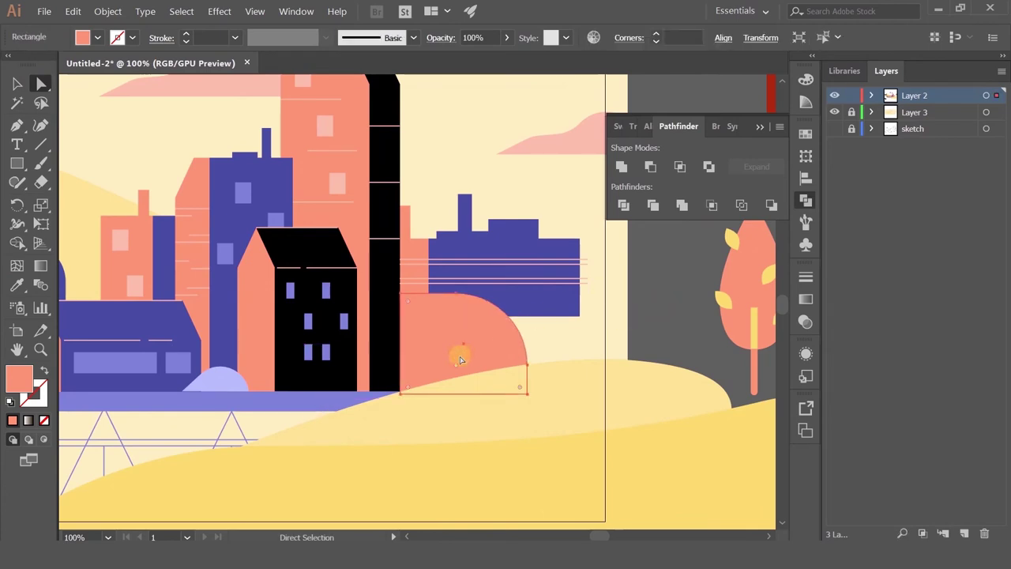
{"action": "left_click_drag", "start_coordinate": [437, 324], "coordinate": [497, 326]}
{"action": "key", "text": "i"}
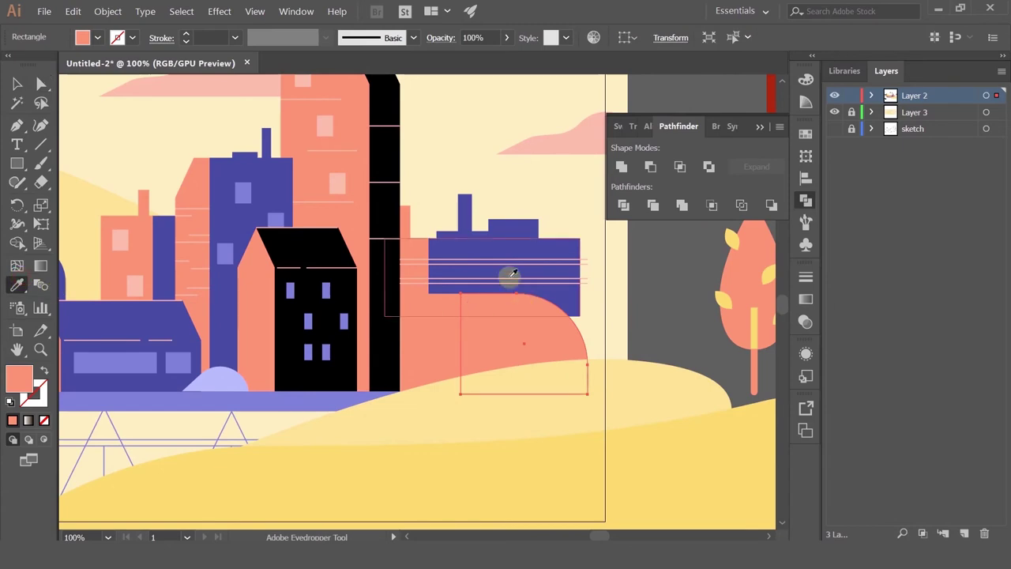
{"action": "left_click", "coordinate": [506, 268]}
Bring the original coral curved shape in front of its blue copy
{"action": "left_click", "coordinate": [17, 83]}
{"action": "left_click", "coordinate": [433, 321]}
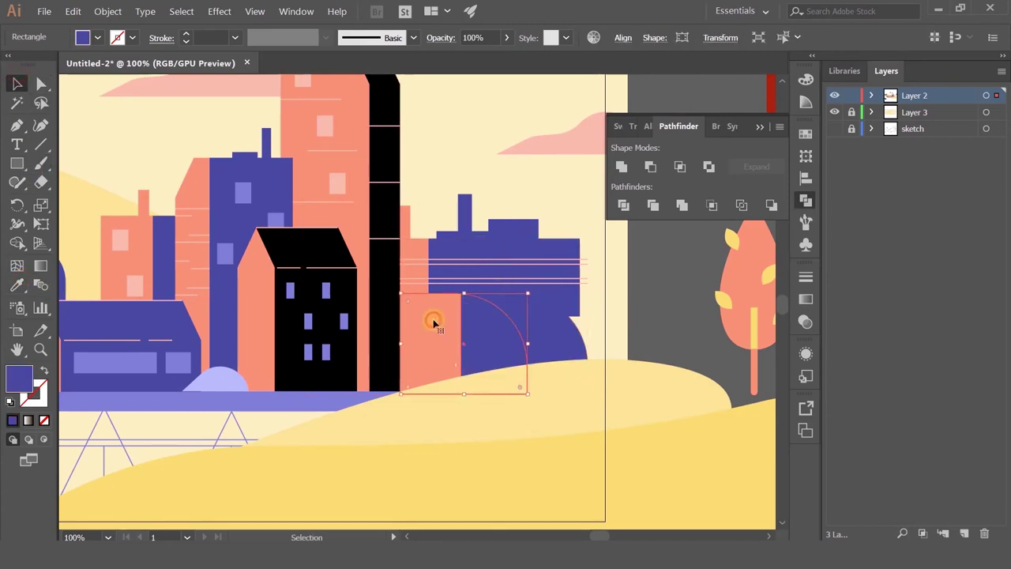
{"action": "left_click", "coordinate": [434, 322]}
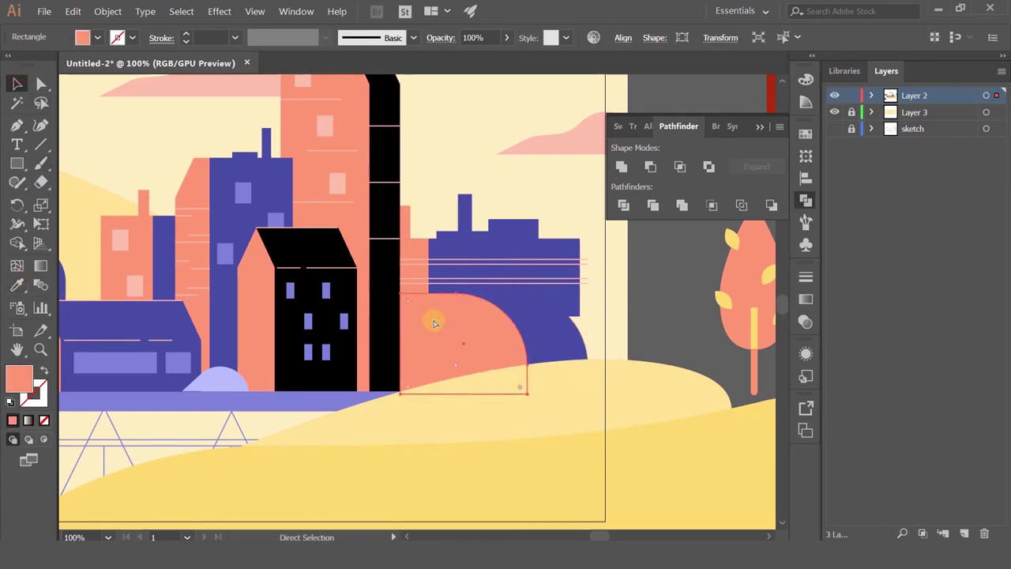
{"action": "left_click", "coordinate": [648, 319]}
Narrow the coral and blue curved shapes together against the tower's black side and bring both to the front
{"action": "left_click", "coordinate": [558, 341]}
{"action": "left_click", "coordinate": [499, 343], "text": "shift"}
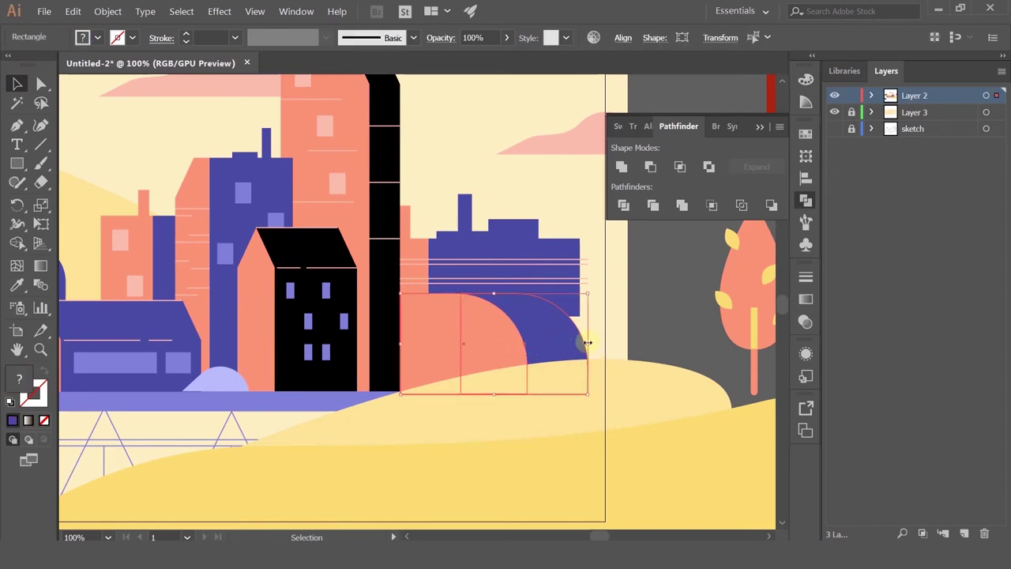
{"action": "left_click_drag", "start_coordinate": [588, 343], "coordinate": [451, 346]}
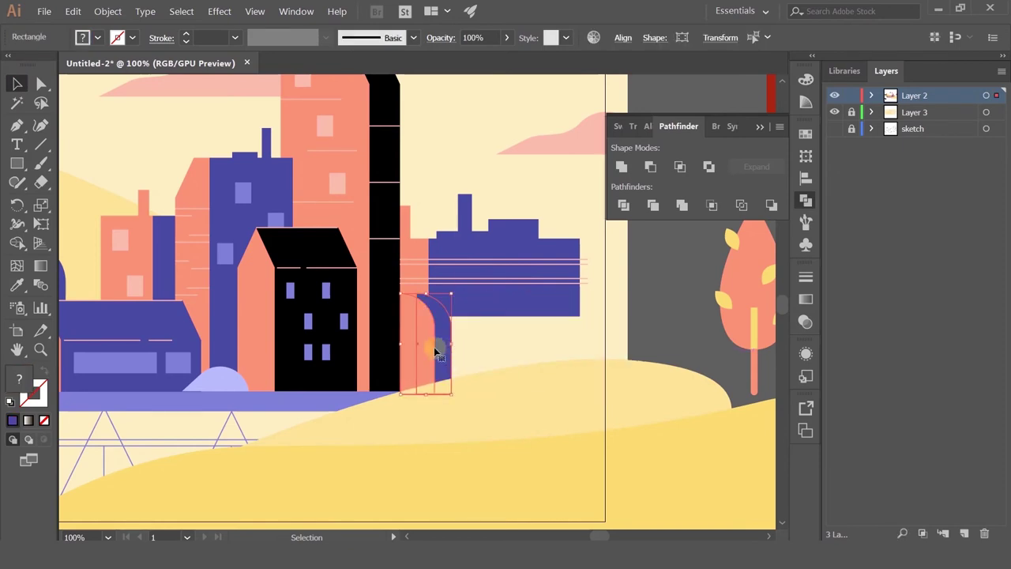
{"action": "key", "text": "ctrl"}
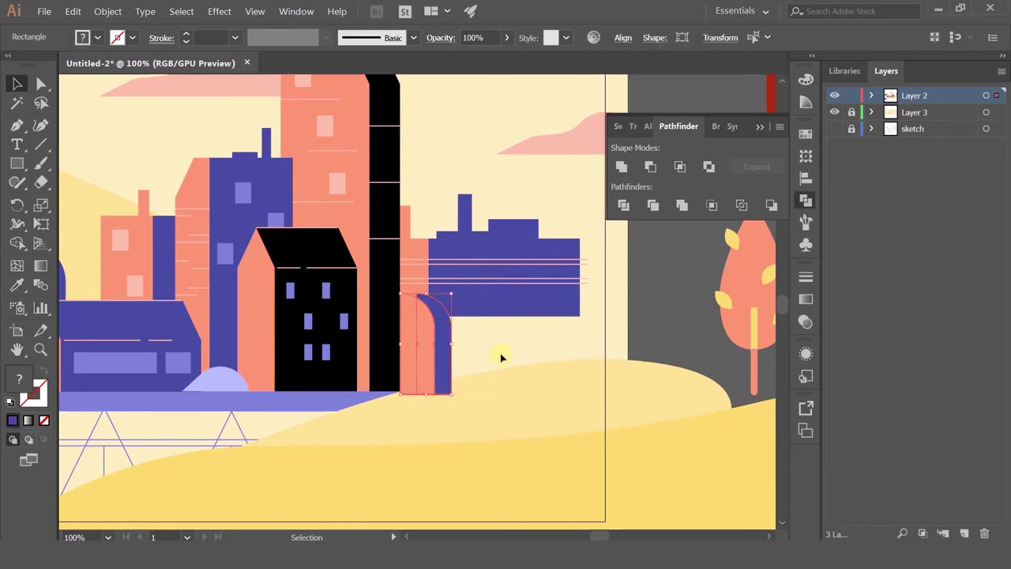
{"action": "left_click", "coordinate": [501, 358]}
Widen the blue curved shape on both sides so its inner edge meets the tower's black side
{"action": "left_click", "coordinate": [440, 323]}
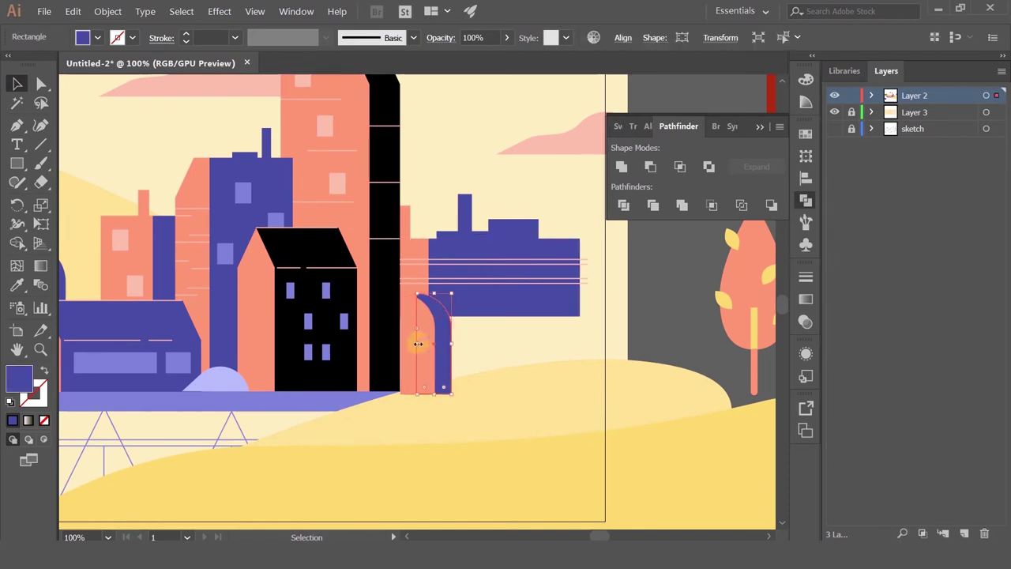
{"action": "mouse_move", "coordinate": [418, 344]}
{"action": "left_mouse_down"}
{"action": "mouse_move", "coordinate": [400, 344]}
{"action": "mouse_move", "coordinate": [458, 343]}
{"action": "mouse_move", "coordinate": [400, 344]}
{"action": "left_mouse_up"}
{"action": "left_click", "coordinate": [425, 351], "text": "shift"}
{"action": "left_click", "coordinate": [443, 343]}
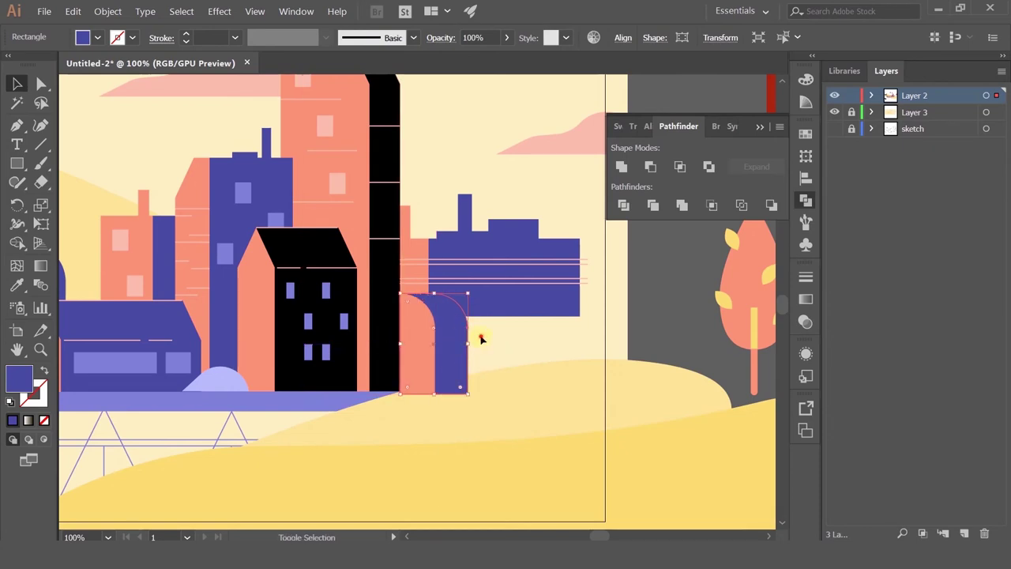
Bring the two foreground sand dunes in front of the coral and blue curved shapes
{"action": "left_click", "coordinate": [434, 360], "text": "shift"}
{"action": "scroll", "coordinate": [441, 384], "scroll_direction": "up", "scroll_amount": 3}
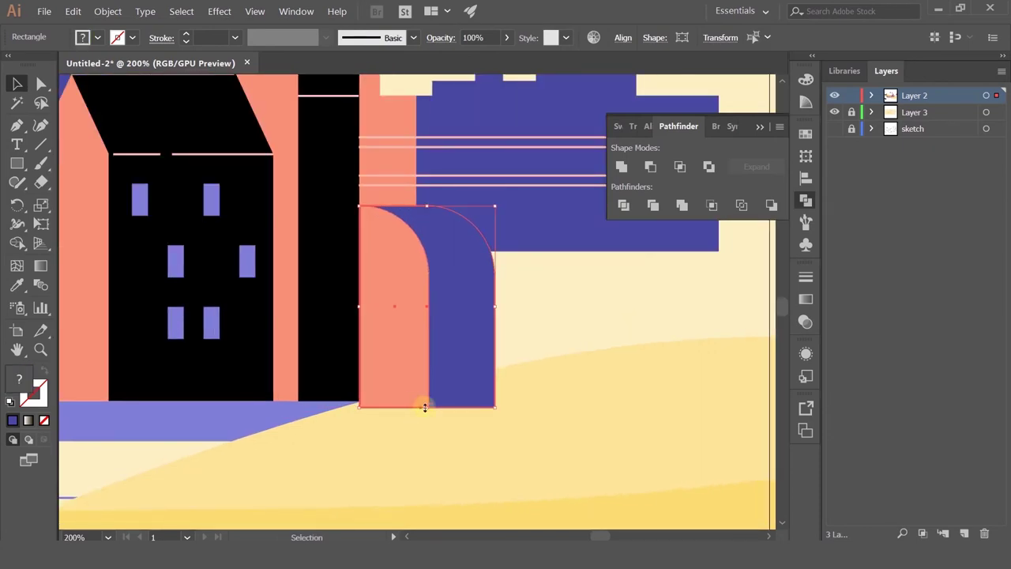
{"action": "scroll", "coordinate": [540, 397], "scroll_direction": "down", "scroll_amount": 2}
{"action": "scroll", "coordinate": [541, 398], "scroll_direction": "down", "scroll_amount": 3}
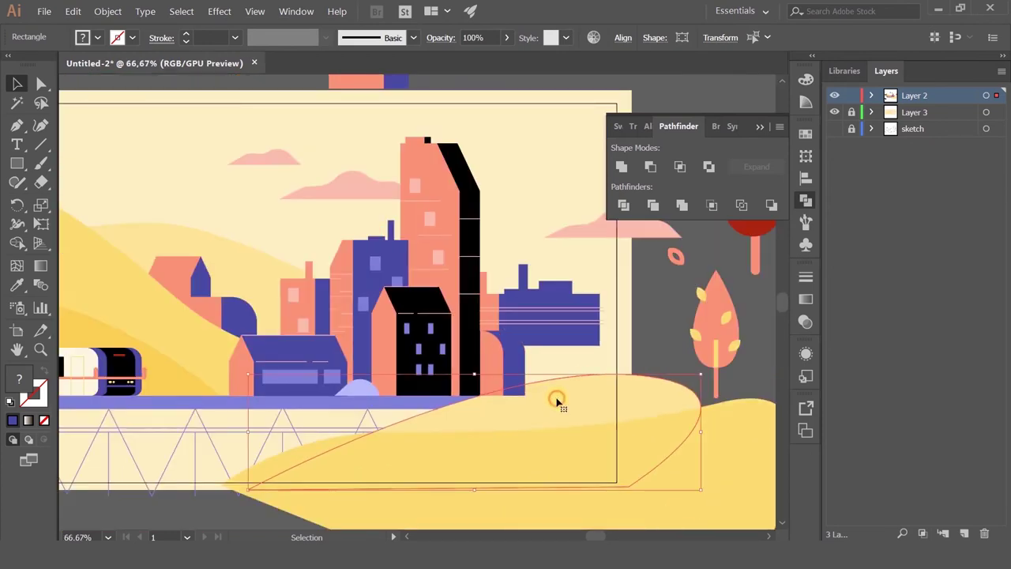
{"action": "left_click", "coordinate": [594, 470]}
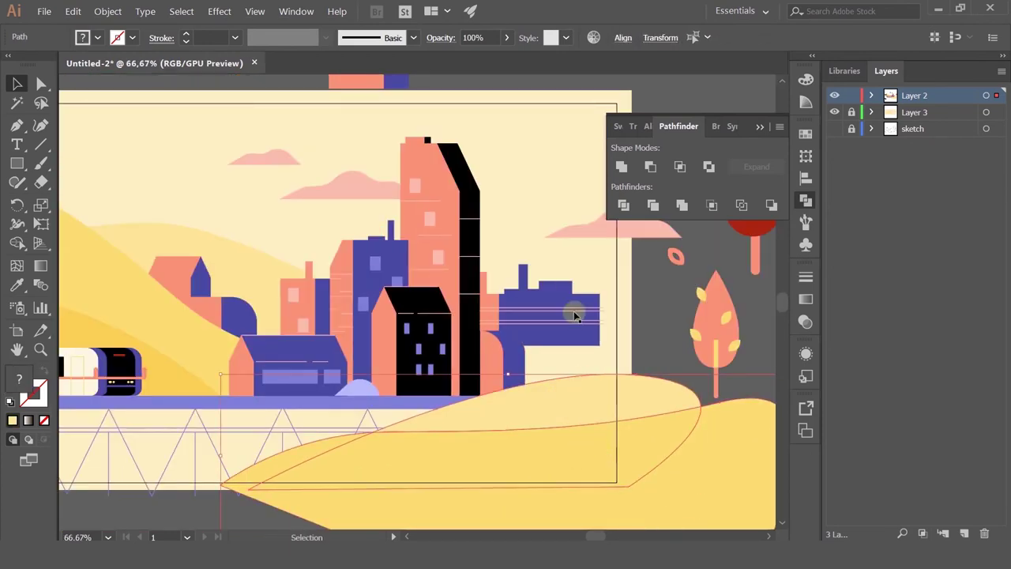
{"action": "scroll", "coordinate": [523, 338], "scroll_direction": "up", "scroll_amount": 2}
{"action": "left_click", "coordinate": [564, 392]}
Try a different fill color on the blue curved shape and undo it
{"action": "left_click", "coordinate": [504, 387]}
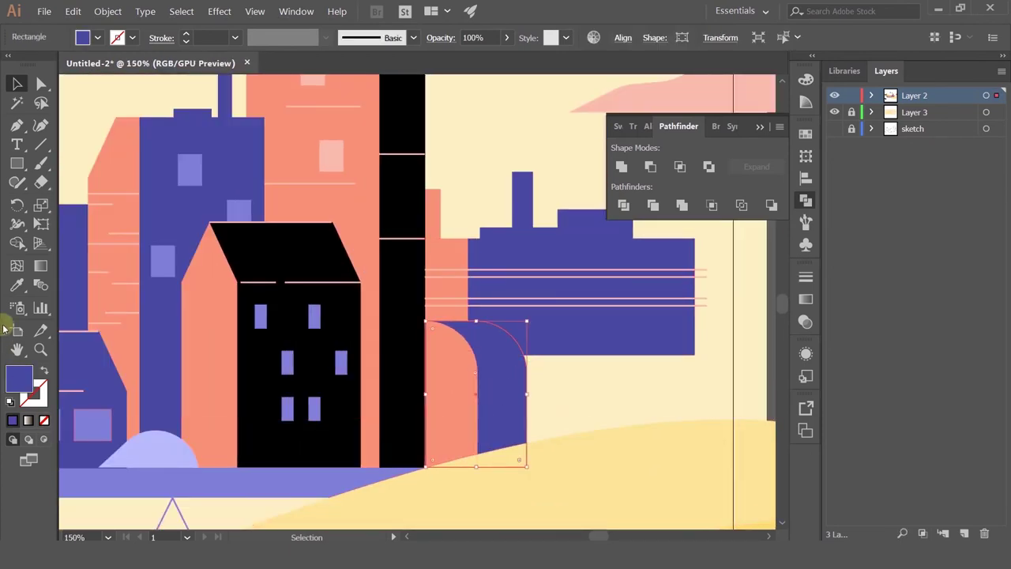
{"action": "double_click", "coordinate": [21, 381]}
{"action": "left_click_drag", "start_coordinate": [587, 165], "coordinate": [474, 123]}
{"action": "left_click", "coordinate": [847, 164]}
{"action": "key", "text": "ctrl+z"}
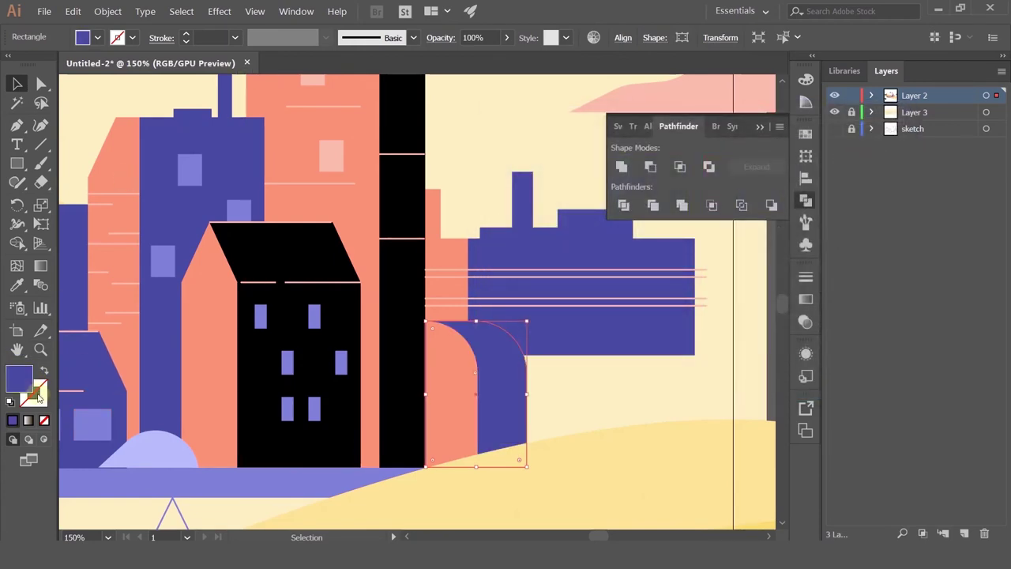
Give the blue curved shape a 2 pt white stroke, color FFFFFF
{"action": "double_click", "coordinate": [42, 395]}
{"action": "type", "text": "ffffff"}
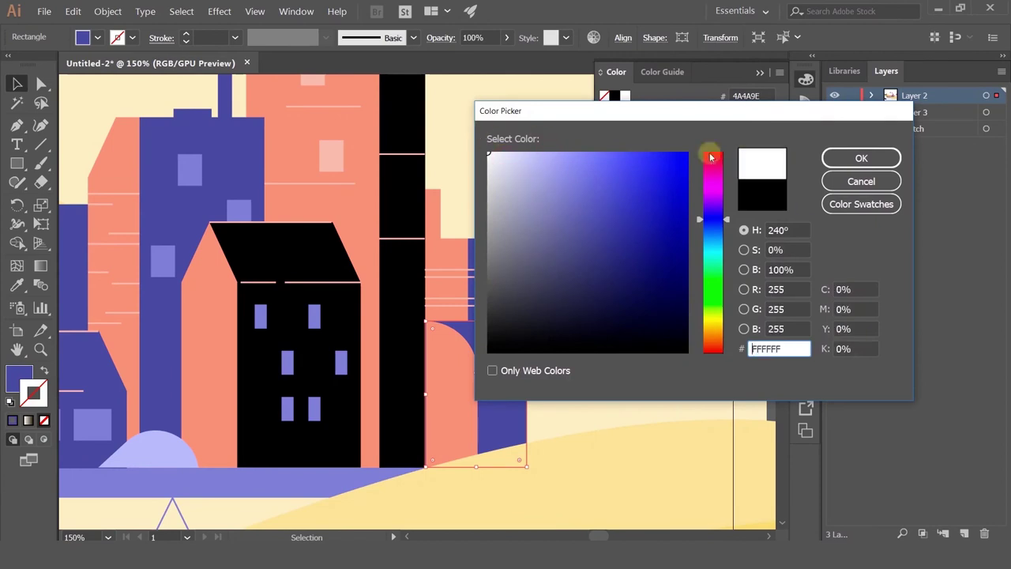
{"action": "left_click", "coordinate": [861, 158]}
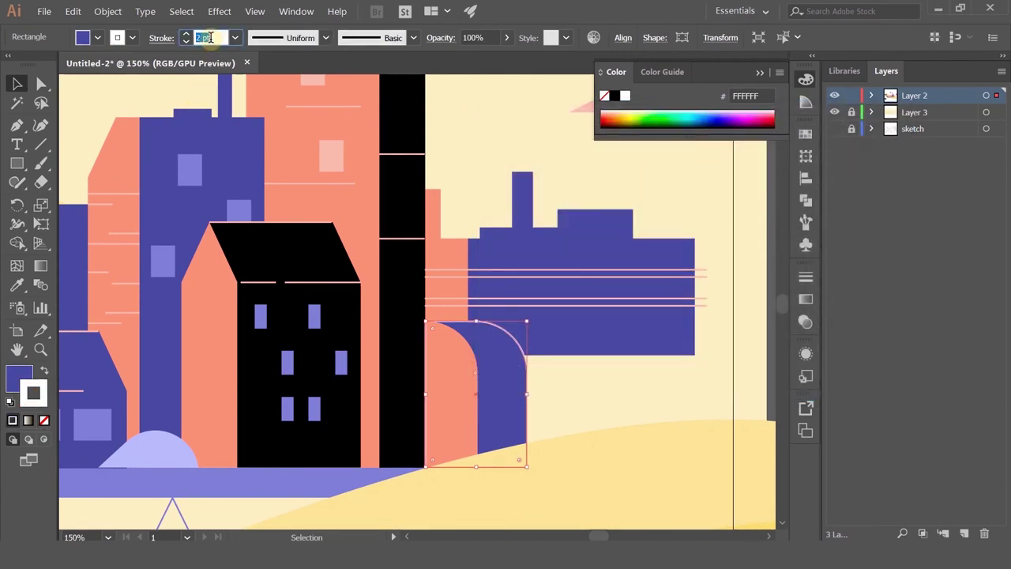
{"action": "left_click", "coordinate": [571, 382]}
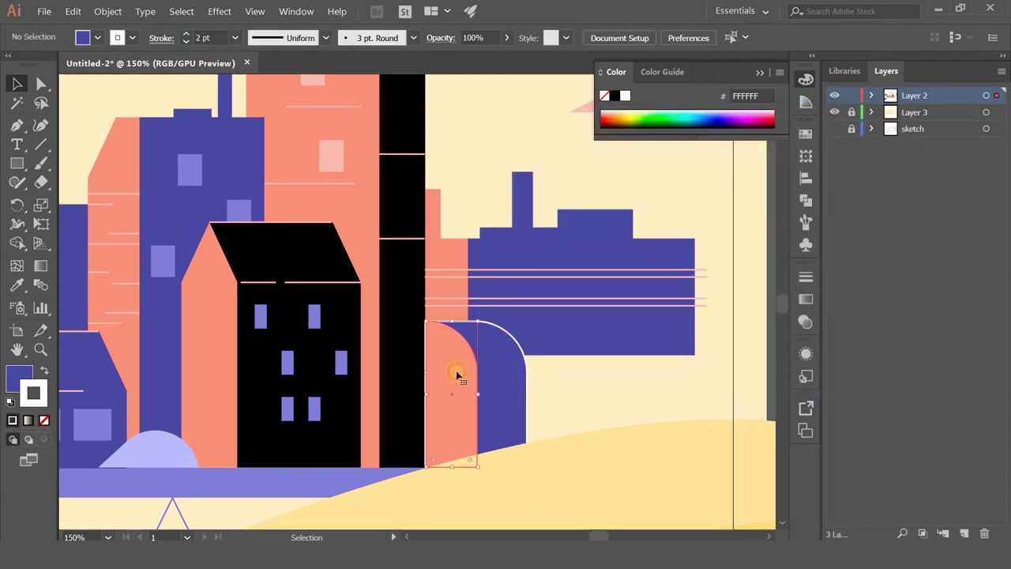
Send both curved shapes behind the tower's black side, keeping them in front of the distant blue building
{"action": "left_click", "coordinate": [456, 375]}
{"action": "left_click", "coordinate": [486, 377], "text": "shift"}
{"action": "scroll", "coordinate": [464, 371], "scroll_direction": "up", "scroll_amount": 2}
{"action": "mouse_move", "coordinate": [434, 367]}
{"action": "left_mouse_down"}
{"action": "mouse_move", "coordinate": [546, 244]}
{"action": "mouse_move", "coordinate": [487, 239]}
{"action": "mouse_move", "coordinate": [432, 350]}
{"action": "left_mouse_up"}
{"action": "scroll", "coordinate": [439, 352], "scroll_direction": "down", "scroll_amount": 2}
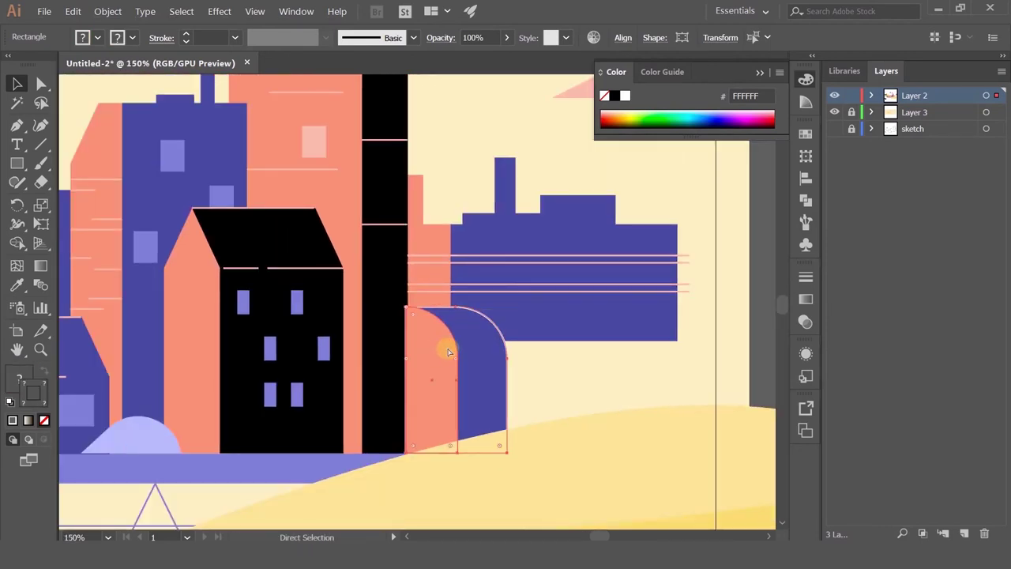
{"action": "scroll", "coordinate": [464, 341], "scroll_direction": "up", "scroll_amount": 3}
{"action": "key", "text": "a"}
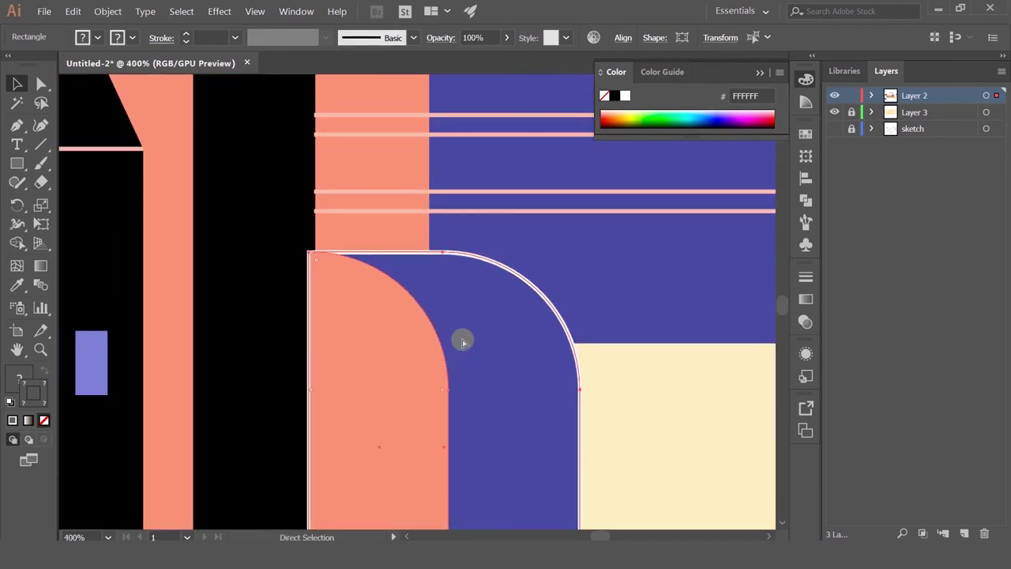
{"action": "key", "text": "ctrl+shift+["}
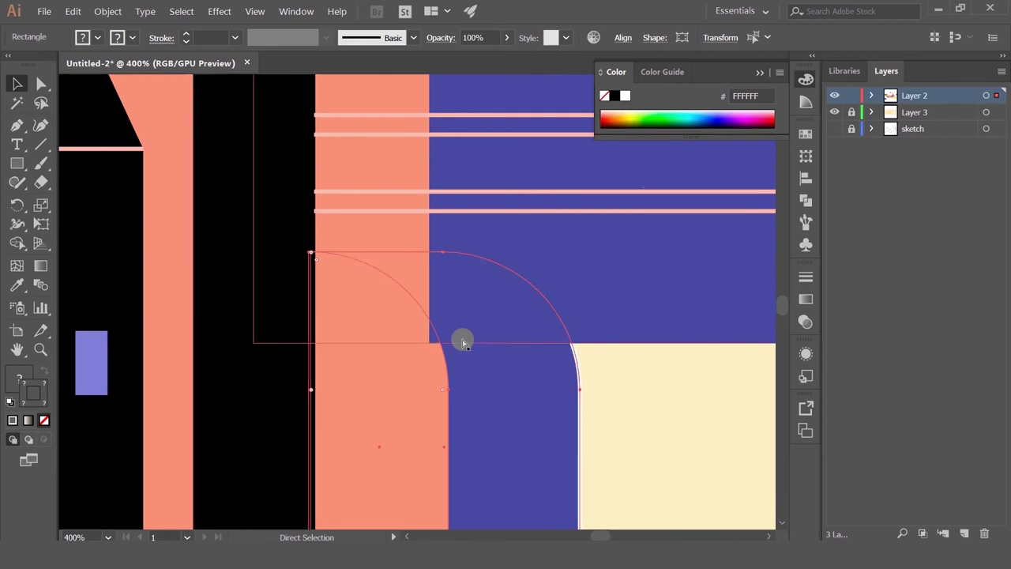
{"action": "key", "text": "Delete"}
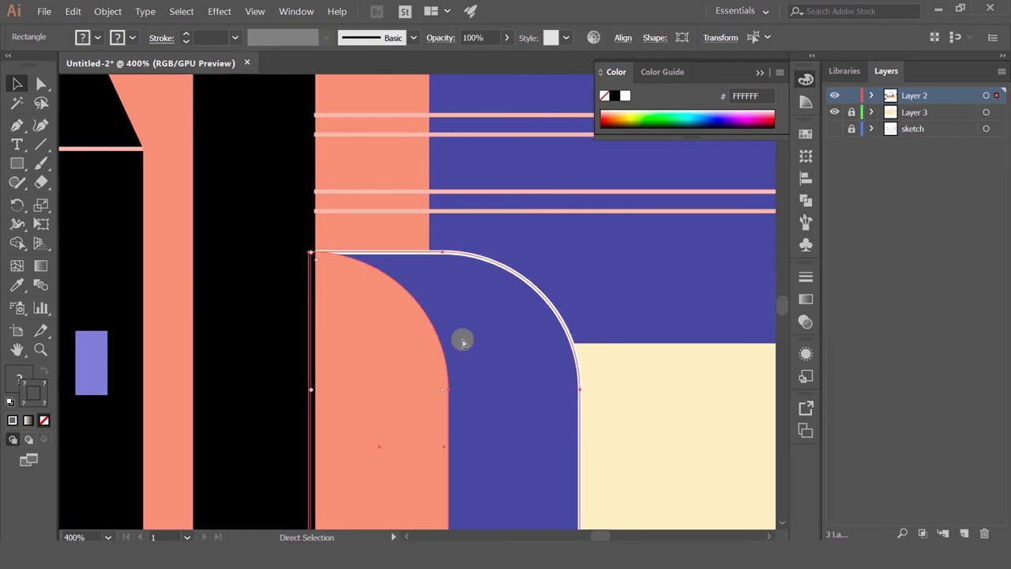
{"action": "key", "text": "v"}
{"action": "scroll", "coordinate": [464, 342], "scroll_direction": "down", "scroll_amount": 3}
{"action": "left_click", "coordinate": [498, 352]}
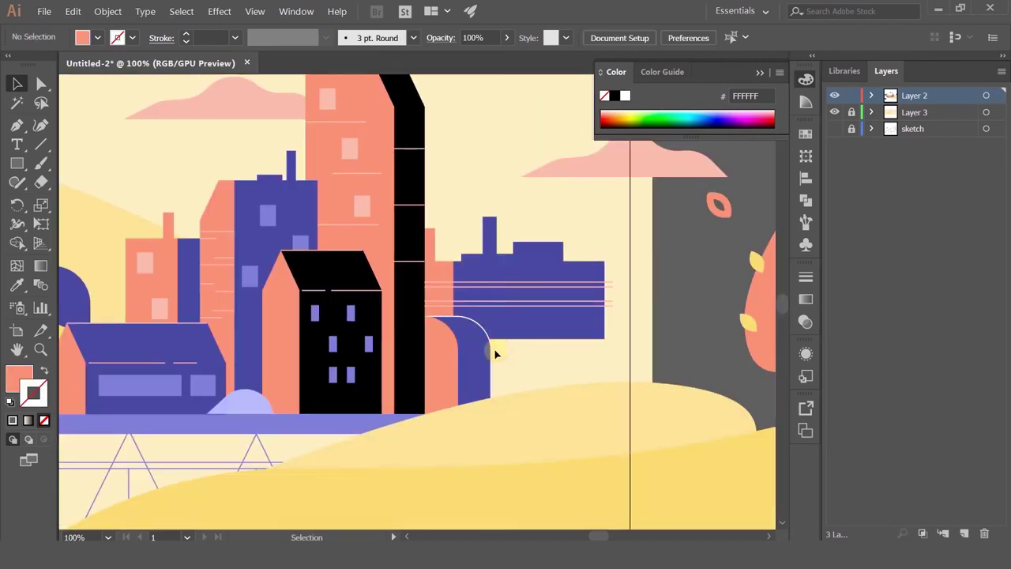
{"action": "left_click", "coordinate": [477, 322]}
{"action": "scroll", "coordinate": [475, 322], "scroll_direction": "up", "scroll_amount": 4}
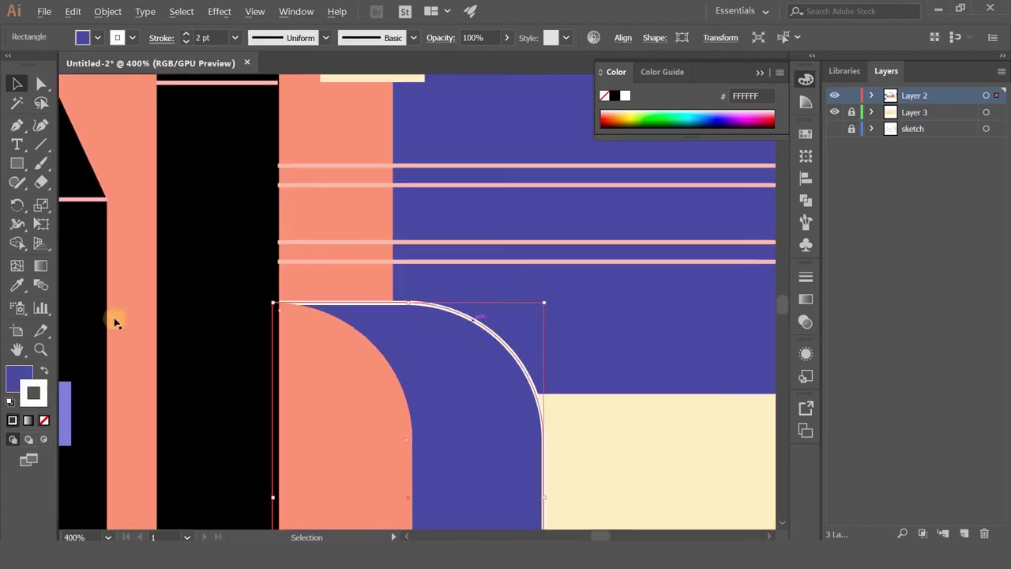
{"action": "left_click", "coordinate": [459, 241]}
{"action": "left_click", "coordinate": [447, 309]}
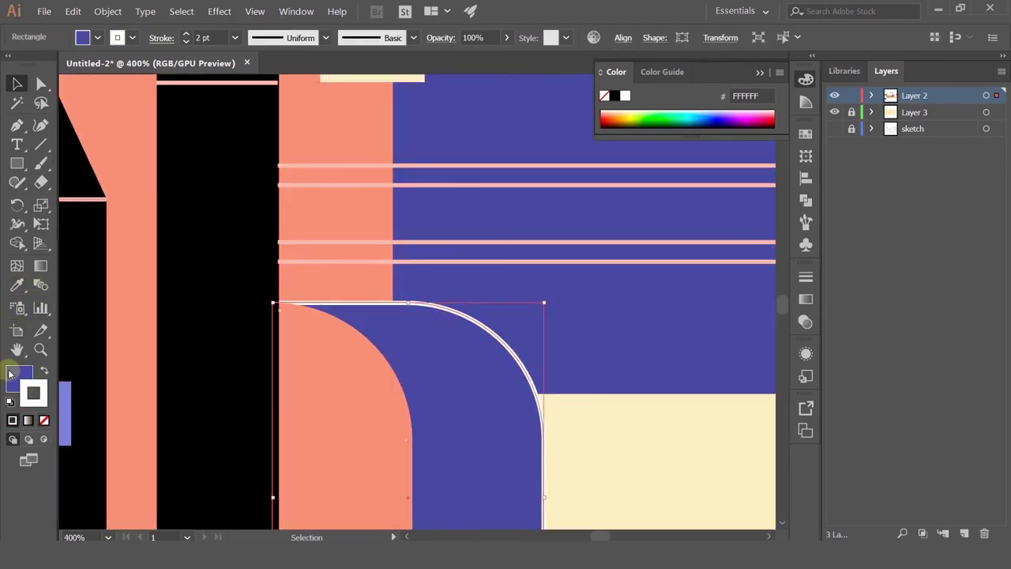
{"action": "double_click", "coordinate": [44, 392]}
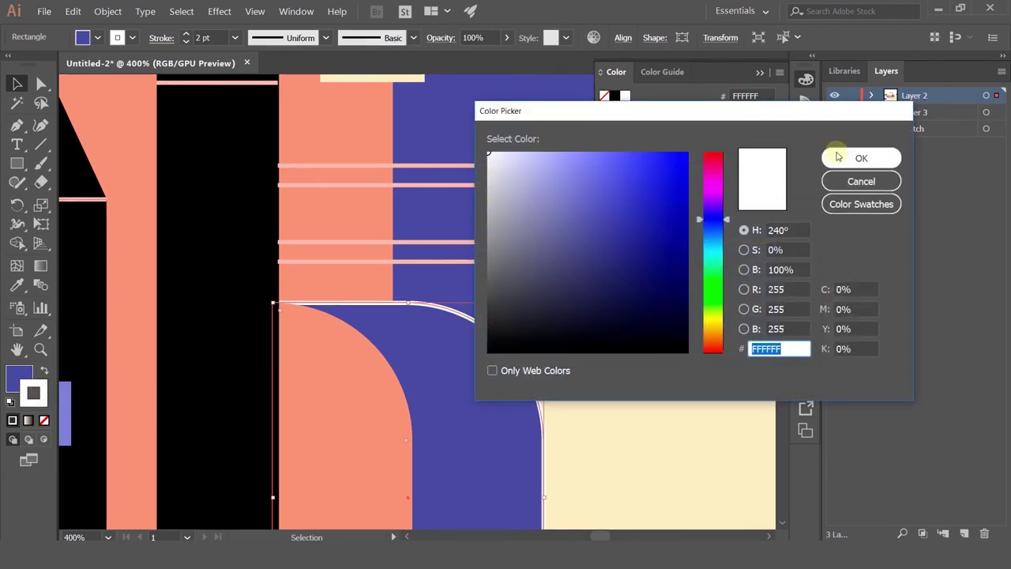
{"action": "double_click", "coordinate": [45, 404]}
{"action": "left_click", "coordinate": [884, 158]}
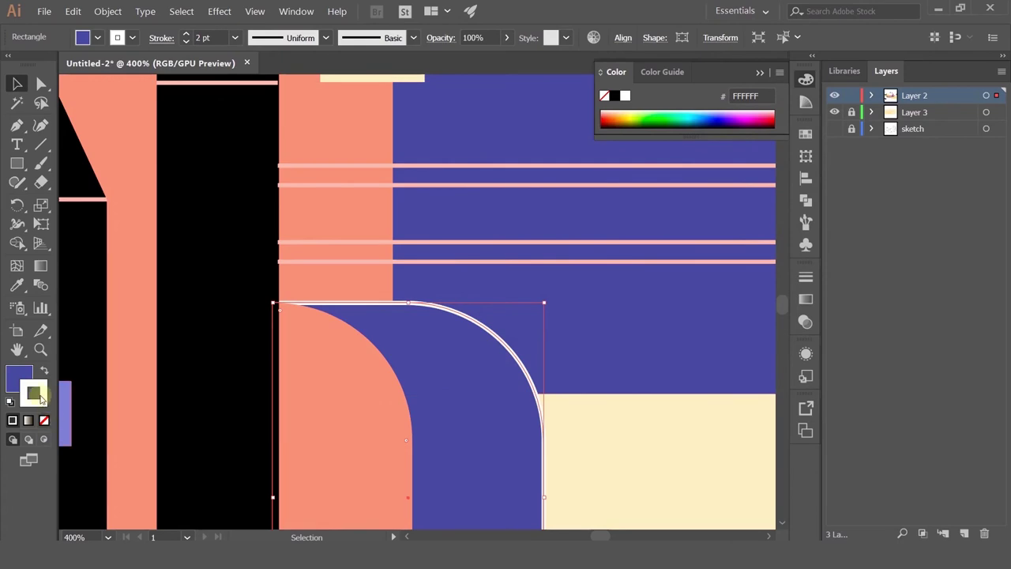
{"action": "double_click", "coordinate": [45, 398]}
{"action": "left_click", "coordinate": [843, 158]}
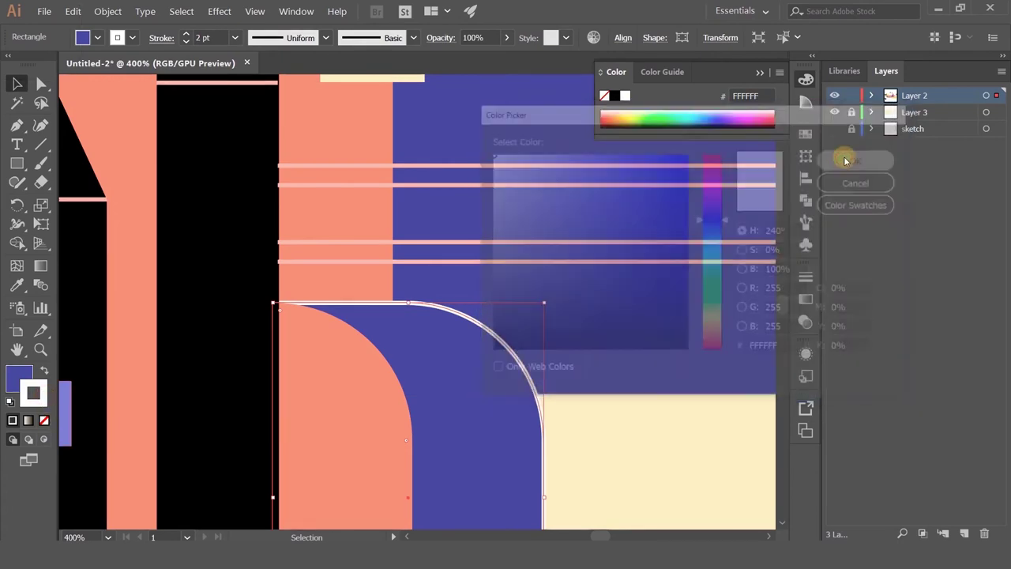
Recolor the blue curved shape's stroke to FFB8AE, copied from the pink lines across the distant building
{"action": "left_click", "coordinate": [576, 264]}
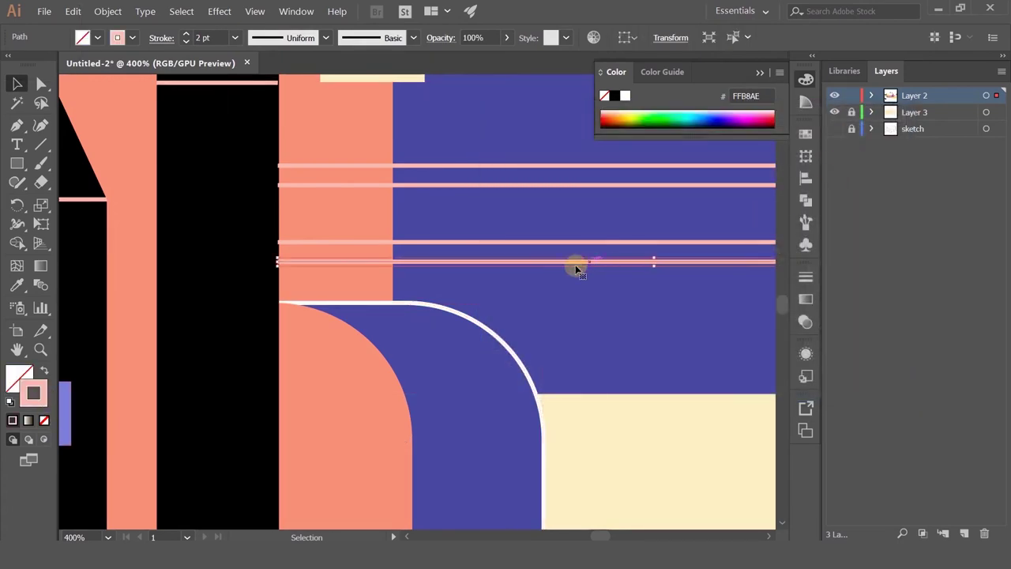
{"action": "double_click", "coordinate": [45, 402]}
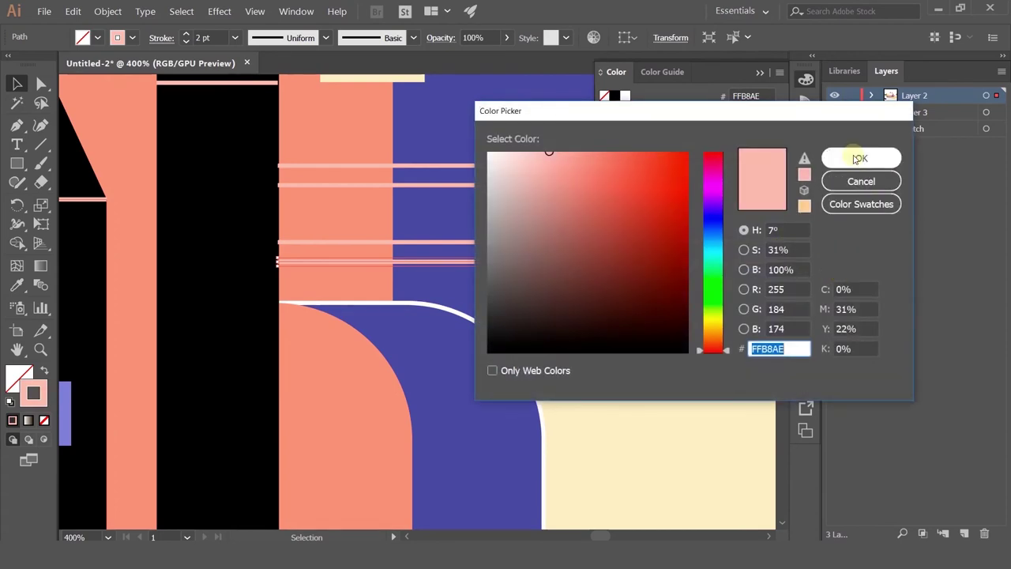
{"action": "left_click", "coordinate": [869, 156]}
{"action": "left_click", "coordinate": [459, 311]}
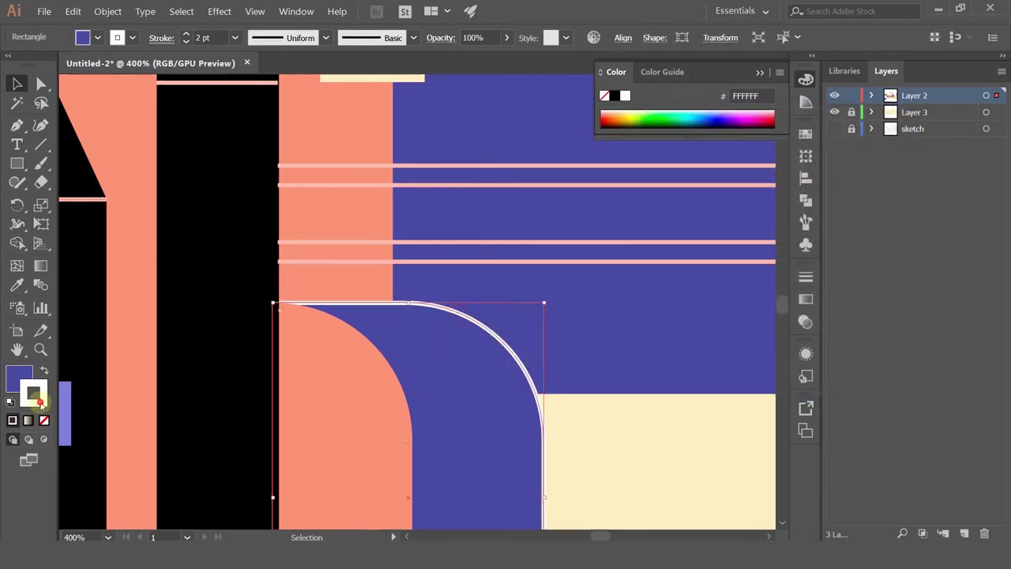
{"action": "double_click", "coordinate": [40, 401]}
{"action": "type", "text": "FFB8AE"}
{"action": "left_click", "coordinate": [858, 160]}
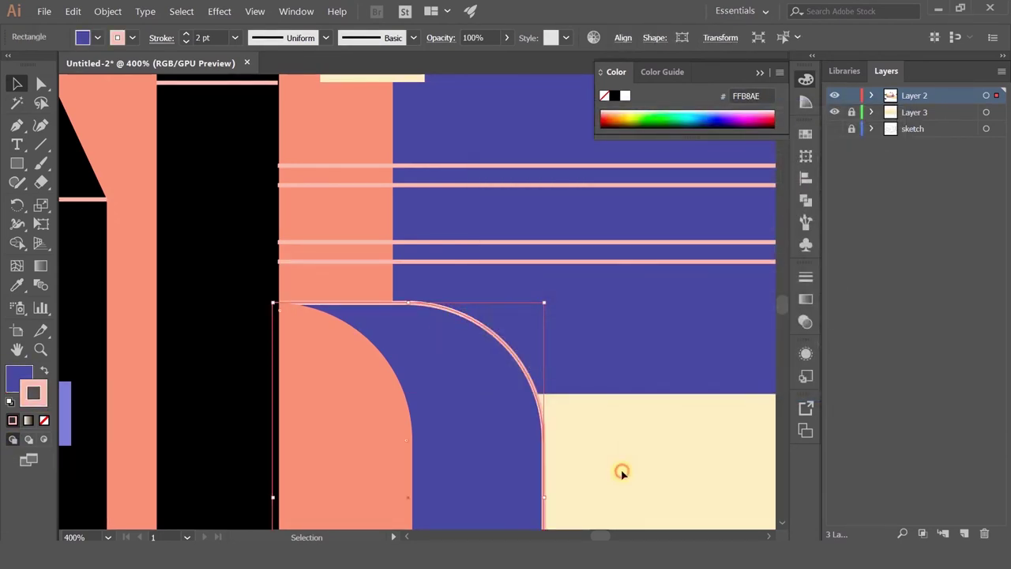
{"action": "left_click", "coordinate": [622, 474]}
Make both curved shapes taller by raising their top edges to the lower pair of pink lines
{"action": "key", "text": "ctrl+1"}
{"action": "left_click_drag", "start_coordinate": [622, 475], "coordinate": [515, 327]}
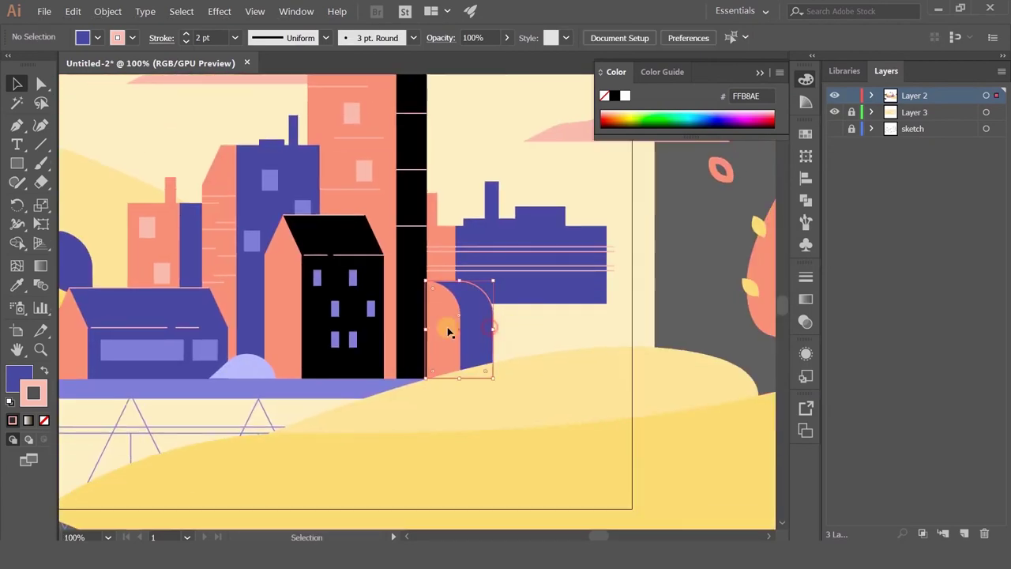
{"action": "left_click", "coordinate": [451, 297]}
{"action": "left_click_drag", "start_coordinate": [460, 281], "coordinate": [460, 260]}
{"action": "left_click", "coordinate": [509, 324]}
Arrange the lower pair of pink lines behind the two curved shapes while keeping them in front of the distant blue building
{"action": "left_click", "coordinate": [482, 327]}
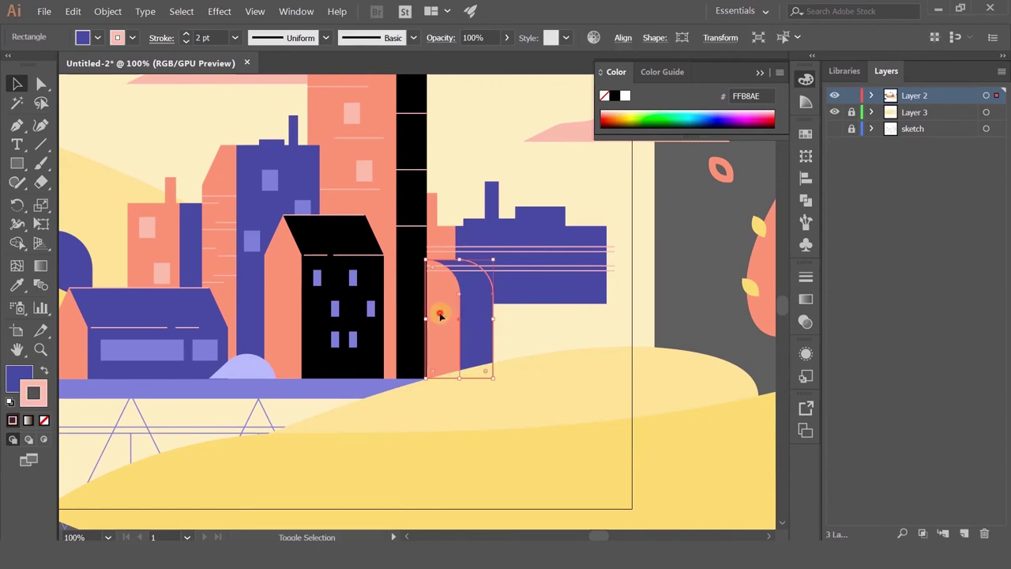
{"action": "left_click", "coordinate": [440, 315], "text": "shift"}
{"action": "scroll", "coordinate": [459, 304], "scroll_direction": "up", "scroll_amount": 2}
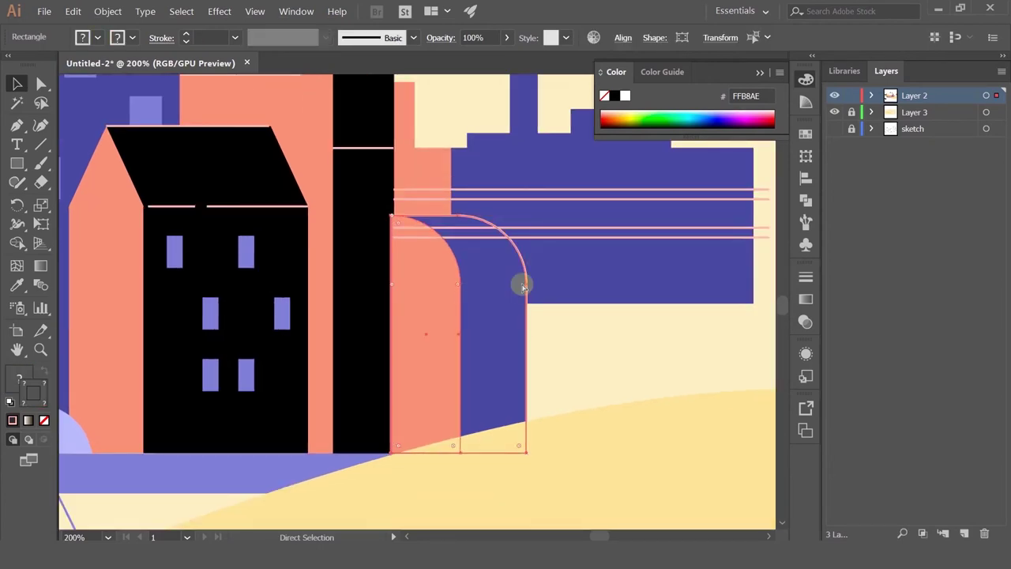
{"action": "left_click", "coordinate": [542, 231]}
{"action": "left_click", "coordinate": [542, 229]}
{"action": "left_click_drag", "start_coordinate": [496, 262], "coordinate": [304, 266]}
{"action": "key", "text": "ctrl+minus"}
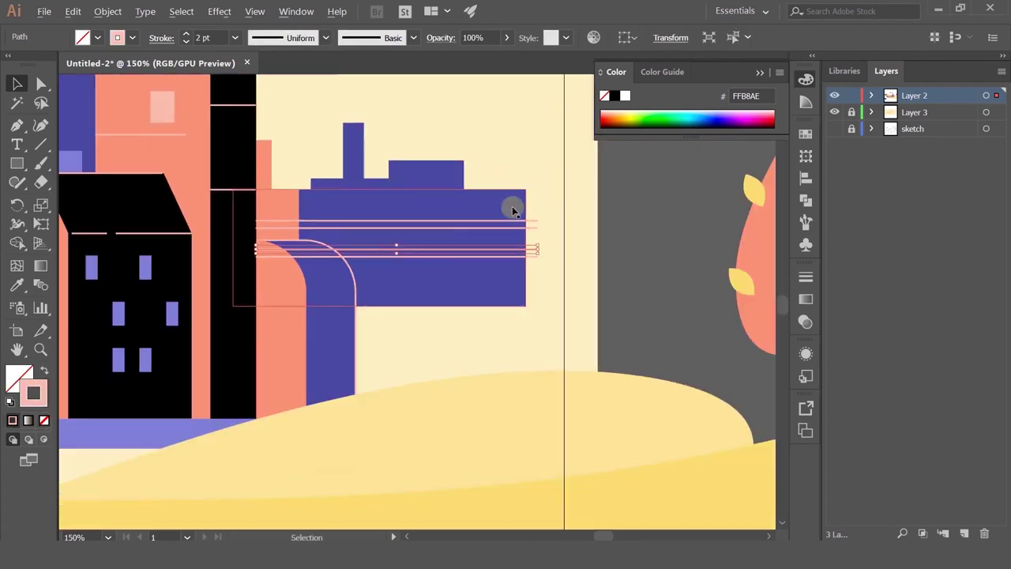
Shift the whole distant blue building, including its chimney, pink side and horizontal lines, slightly downward
{"action": "left_click_drag", "start_coordinate": [353, 340], "coordinate": [366, 326]}
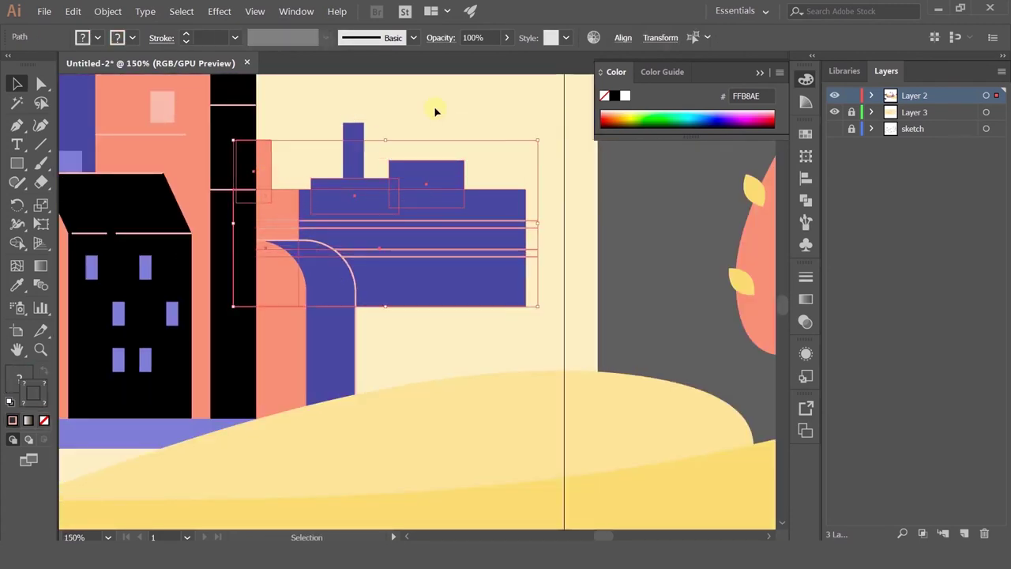
{"action": "scroll", "coordinate": [488, 192], "scroll_direction": "down", "scroll_amount": 2}
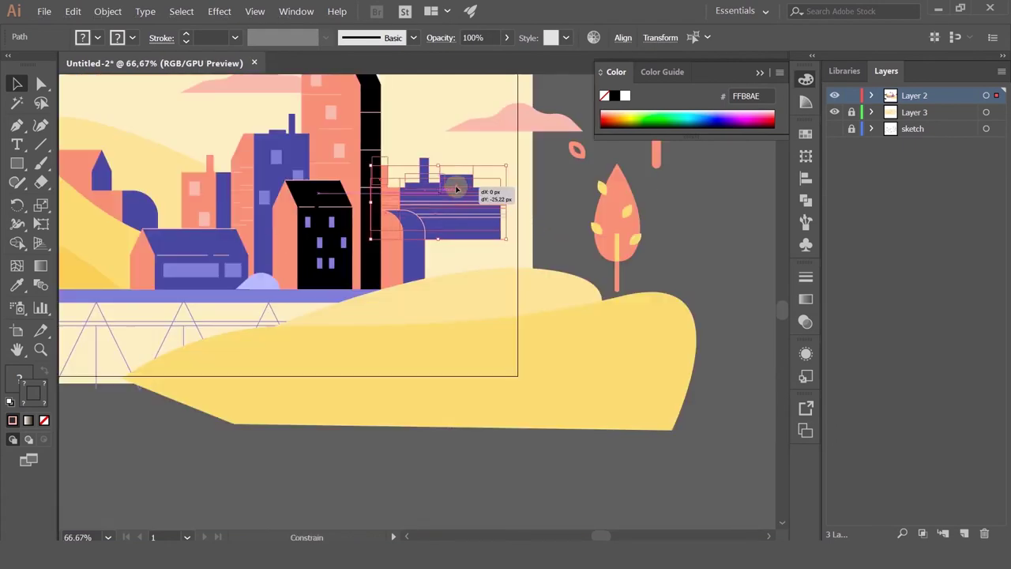
{"action": "scroll", "coordinate": [427, 199], "scroll_direction": "up", "scroll_amount": 2}
{"action": "left_click_drag", "start_coordinate": [424, 196], "coordinate": [426, 173]}
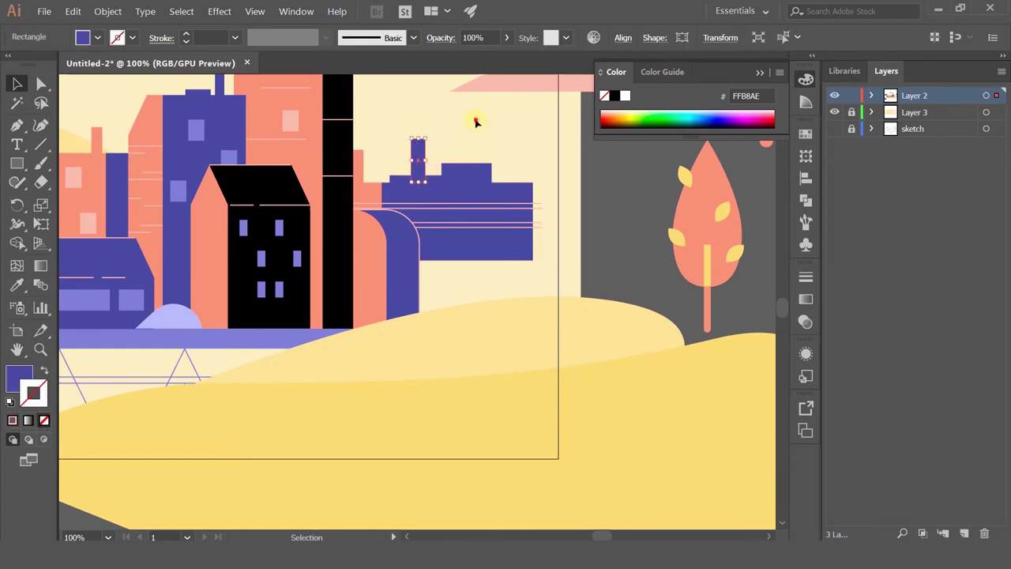
Make the distant building's blue chimney taller by raising its top edge
{"action": "left_click", "coordinate": [477, 121]}
{"action": "left_click", "coordinate": [418, 145]}
{"action": "left_click_drag", "start_coordinate": [418, 139], "coordinate": [419, 120]}
{"action": "left_click", "coordinate": [479, 129]}
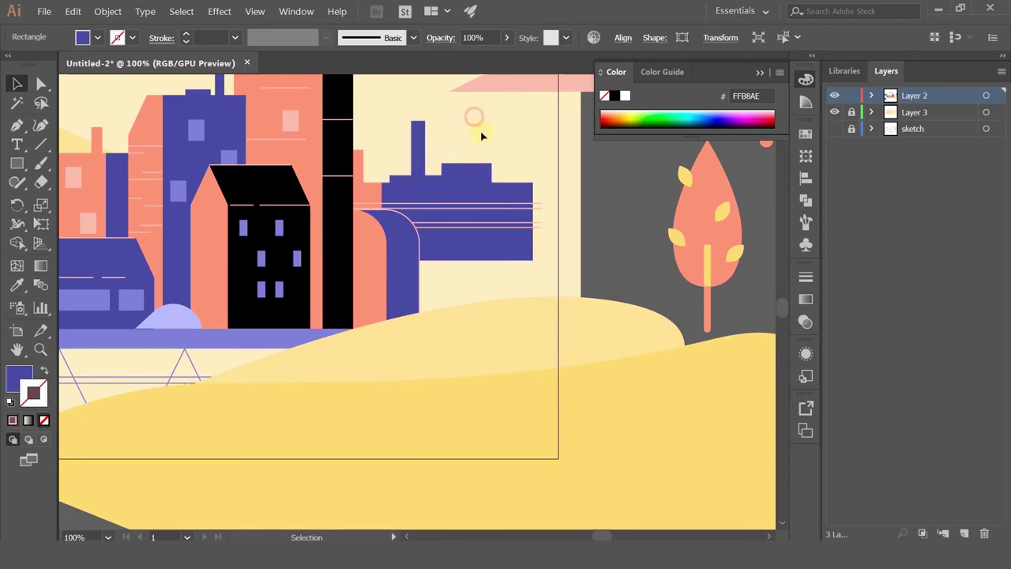
Round only the upper-left corner of the distant building's chimney, with a corner radius of about 26.6 px
{"action": "scroll", "coordinate": [481, 130], "scroll_direction": "down", "scroll_amount": 2}
{"action": "scroll", "coordinate": [479, 129], "scroll_direction": "up", "scroll_amount": 3}
{"action": "left_click_drag", "start_coordinate": [265, 117], "coordinate": [339, 170]}
{"action": "left_click", "coordinate": [42, 84]}
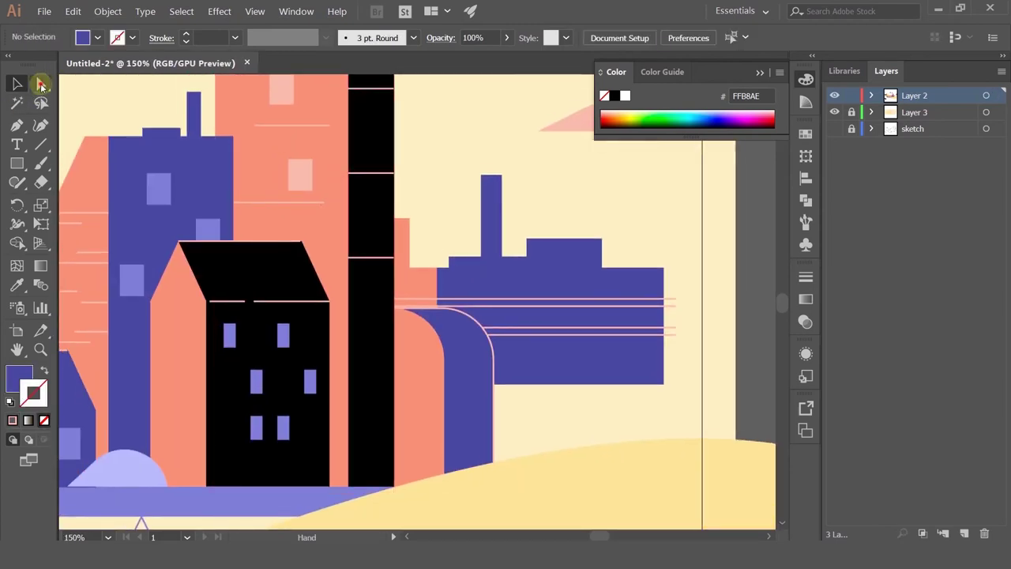
{"action": "left_click", "coordinate": [490, 186]}
{"action": "left_click_drag", "start_coordinate": [489, 187], "coordinate": [519, 231]}
{"action": "key", "text": "ctrl+z"}
{"action": "left_click_drag", "start_coordinate": [467, 155], "coordinate": [511, 197]}
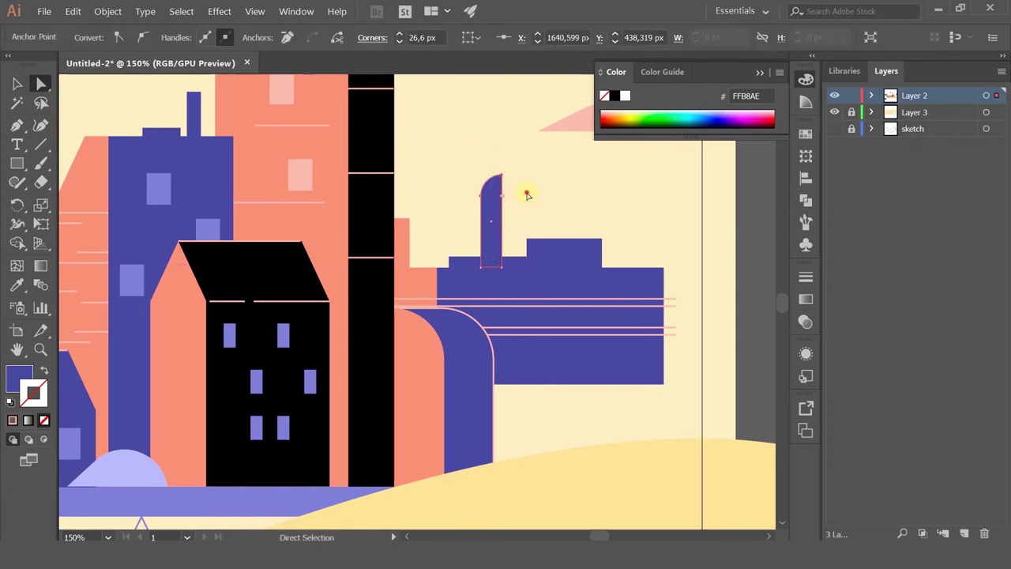
{"action": "left_click", "coordinate": [528, 193]}
Unlock Layer 3, shift the pink cloud above the distant building slightly left and down, and lock the layer again
{"action": "scroll", "coordinate": [529, 193], "scroll_direction": "down", "scroll_amount": 3}
{"action": "scroll", "coordinate": [531, 195], "scroll_direction": "up", "scroll_amount": 1}
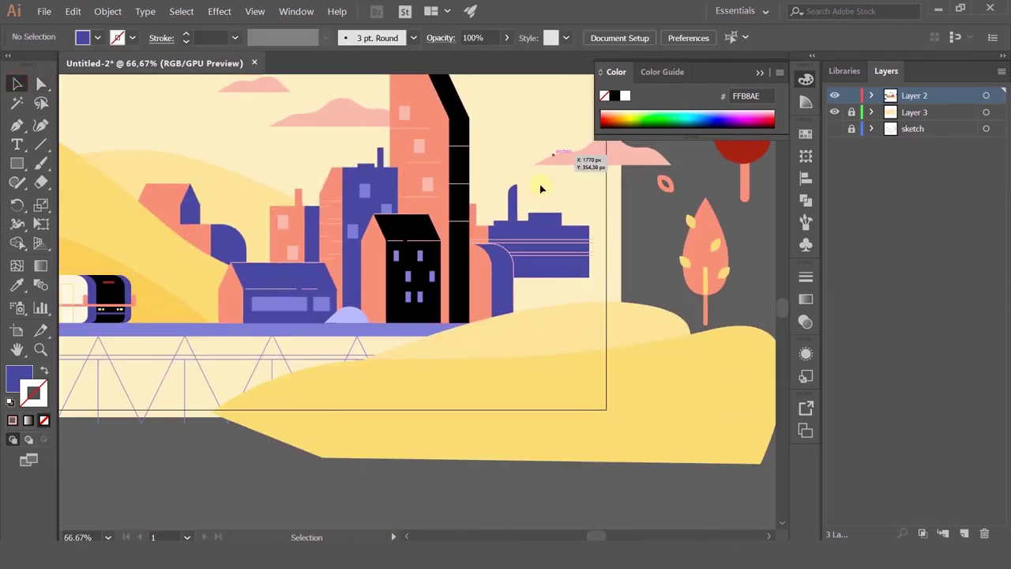
{"action": "scroll", "coordinate": [537, 191], "scroll_direction": "up", "scroll_amount": 1}
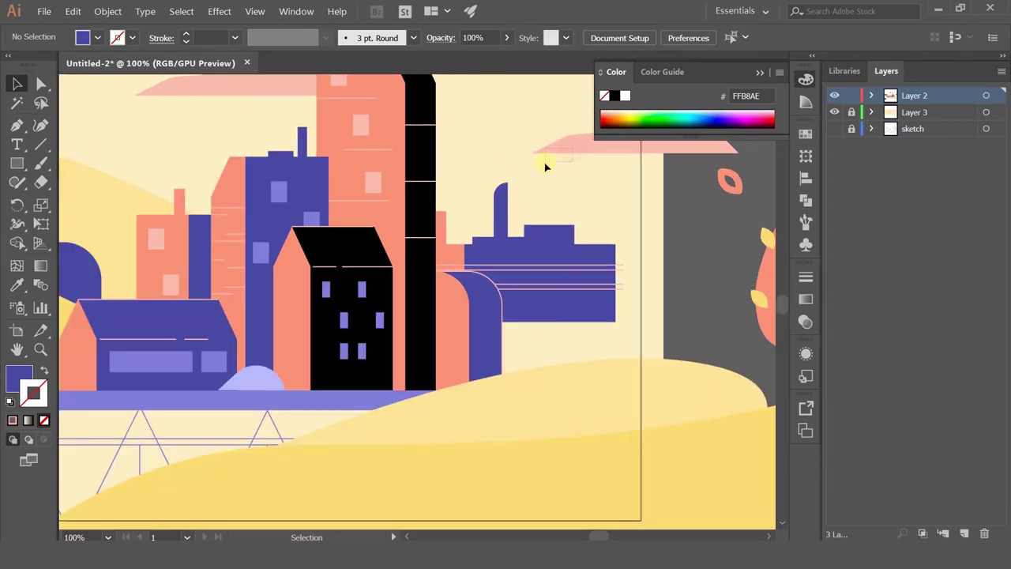
{"action": "left_click", "coordinate": [851, 113]}
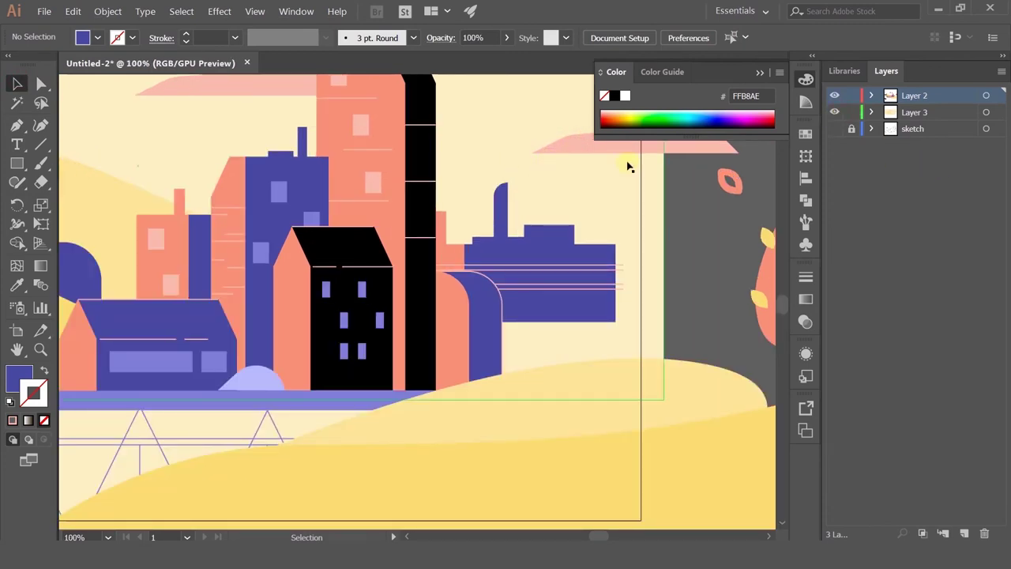
{"action": "left_click_drag", "start_coordinate": [563, 148], "coordinate": [535, 158]}
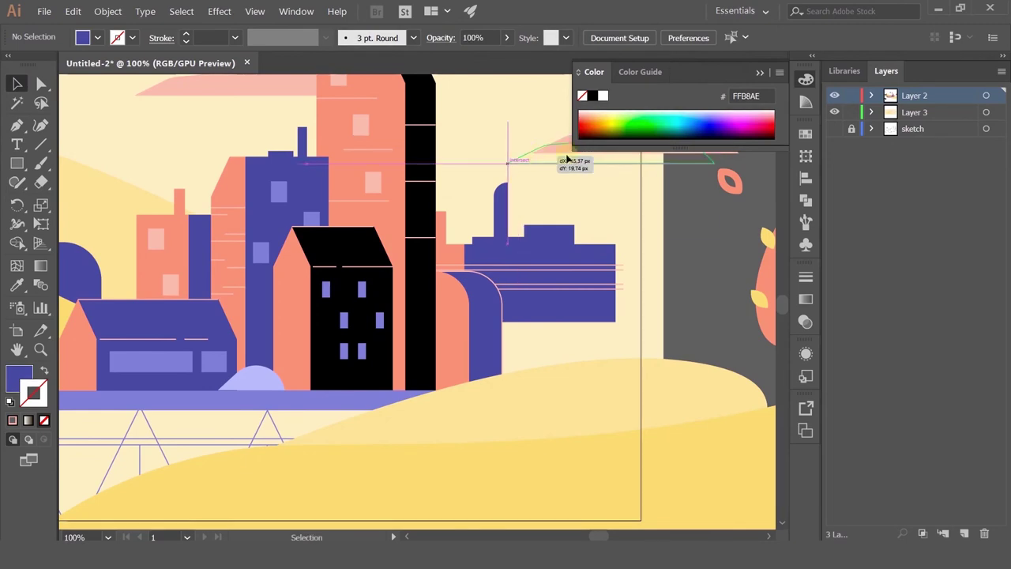
{"action": "left_click", "coordinate": [852, 112]}
Review the whole illustration, checking how the cloud, tower and neighbouring buildings sit together
{"action": "scroll", "coordinate": [519, 216], "scroll_direction": "down", "scroll_amount": 3}
{"action": "scroll", "coordinate": [518, 219], "scroll_direction": "up", "scroll_amount": 1}
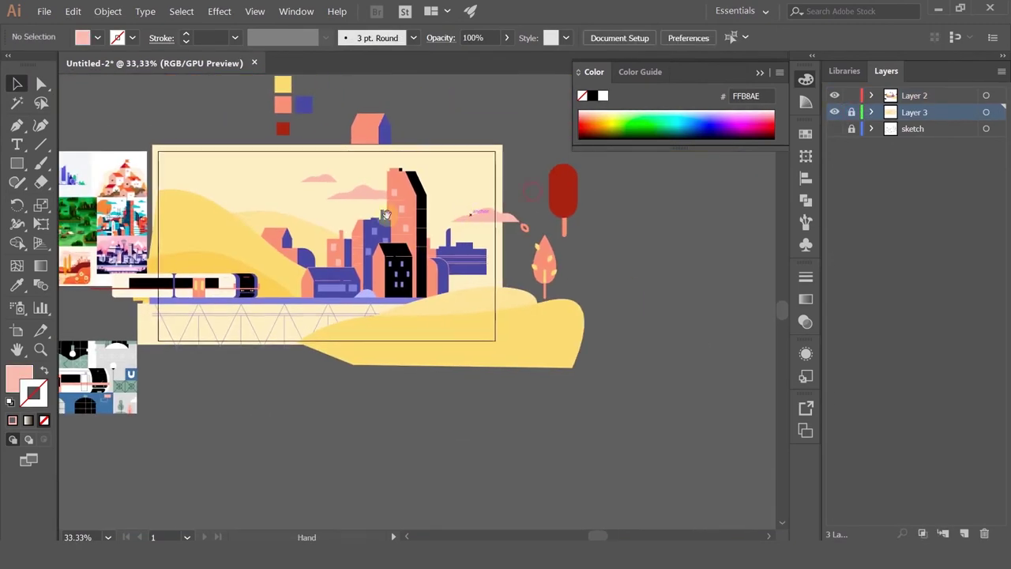
{"action": "left_click_drag", "start_coordinate": [246, 230], "coordinate": [271, 231]}
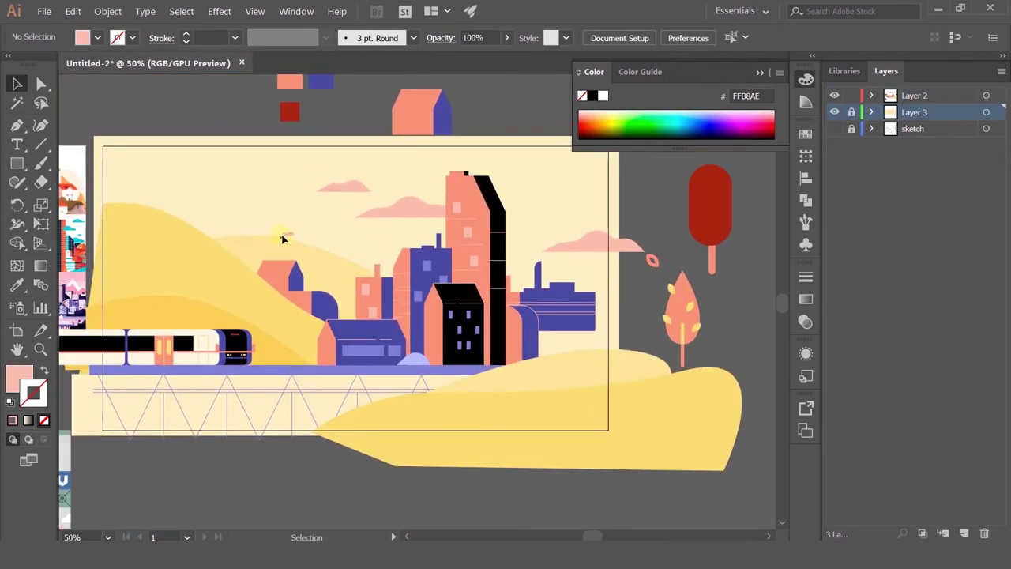
{"action": "scroll", "coordinate": [283, 239], "scroll_direction": "down", "scroll_amount": 1}
{"action": "scroll", "coordinate": [283, 238], "scroll_direction": "up", "scroll_amount": 1}
{"action": "left_click_drag", "start_coordinate": [572, 337], "coordinate": [471, 286]}
{"action": "scroll", "coordinate": [471, 286], "scroll_direction": "up", "scroll_amount": 2}
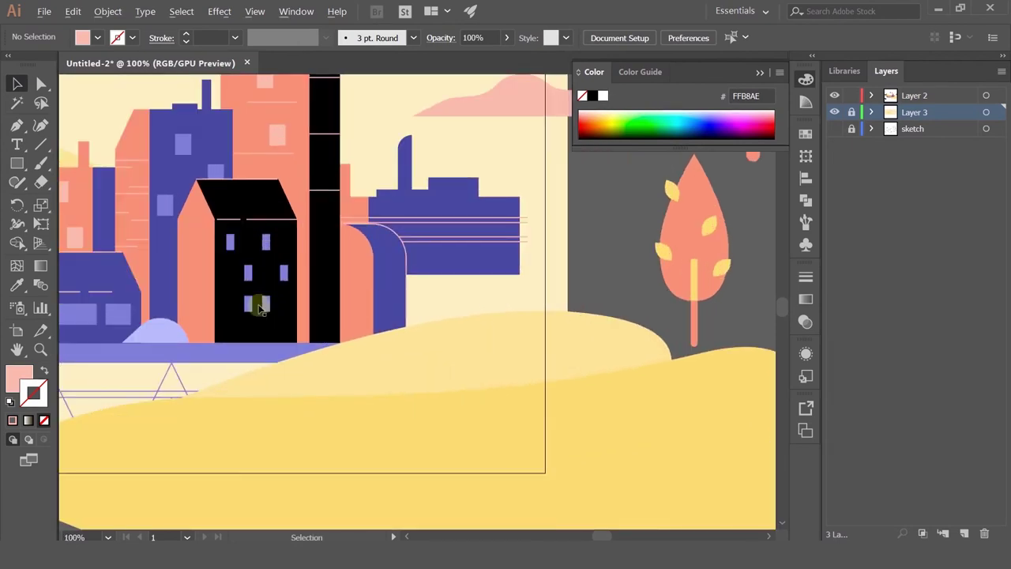
{"action": "left_click_drag", "start_coordinate": [154, 209], "coordinate": [240, 332]}
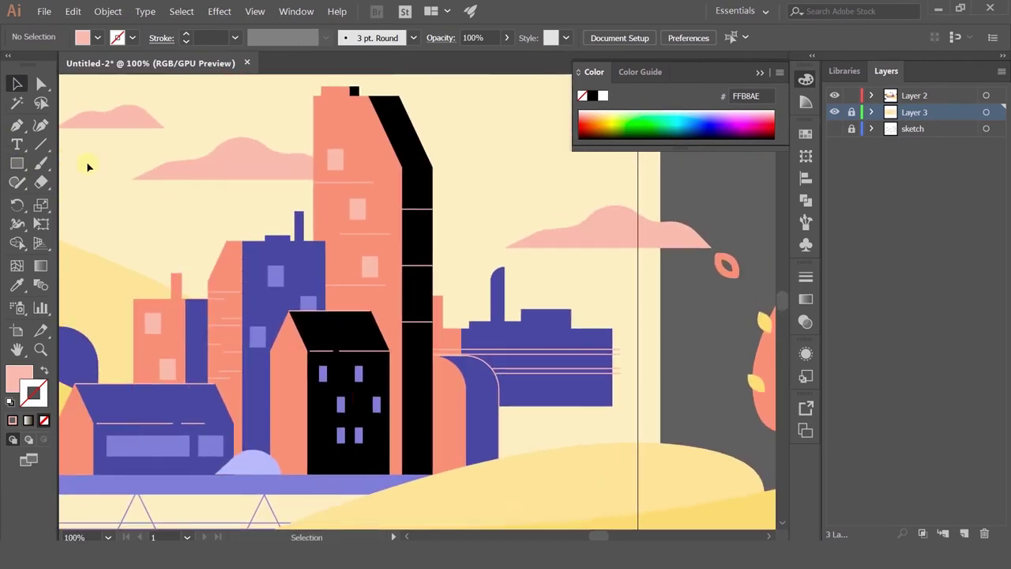
Copy a window from the black house onto the curved building's pink side on Layer 2 and recolor it to match the tower's pale pink windows
{"action": "scroll", "coordinate": [474, 413], "scroll_direction": "up", "scroll_amount": 1}
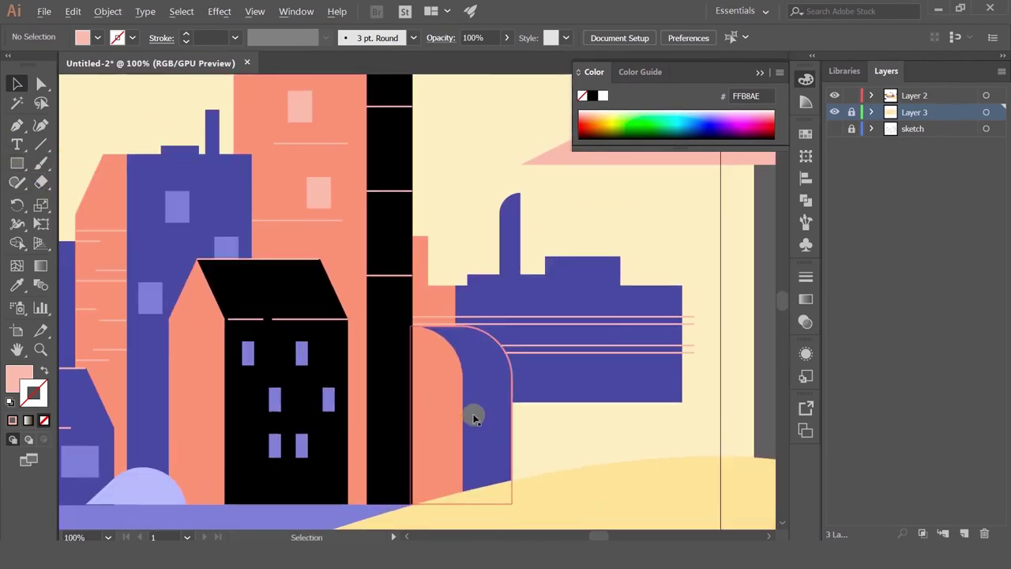
{"action": "key", "text": "m"}
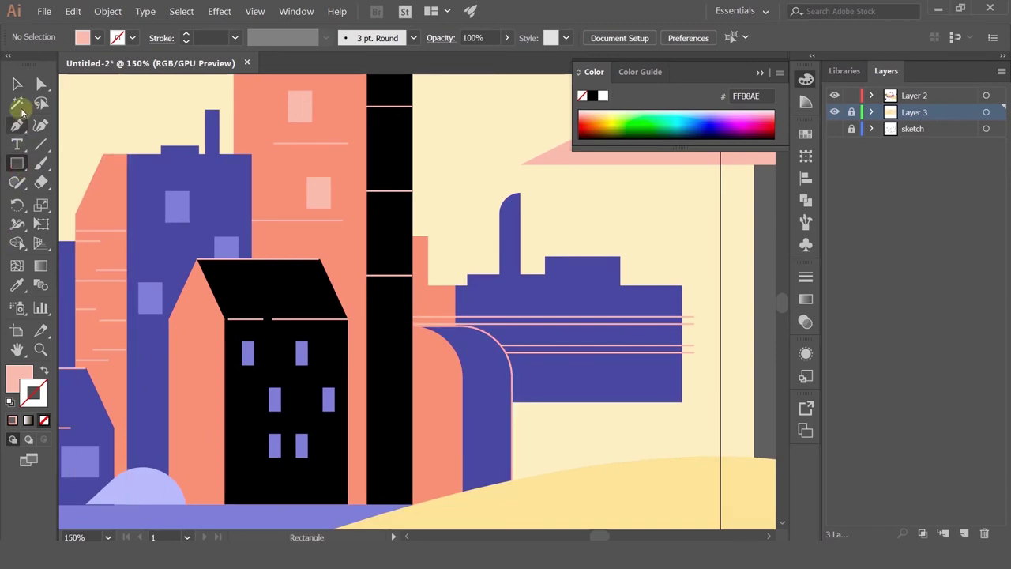
{"action": "left_click", "coordinate": [912, 96]}
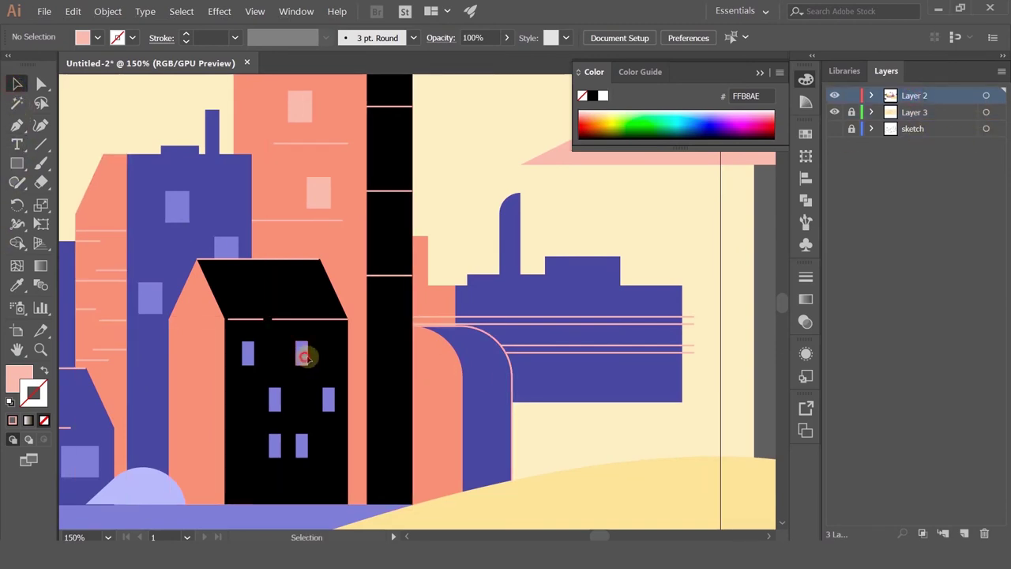
{"action": "left_click_drag", "start_coordinate": [305, 355], "coordinate": [436, 389]}
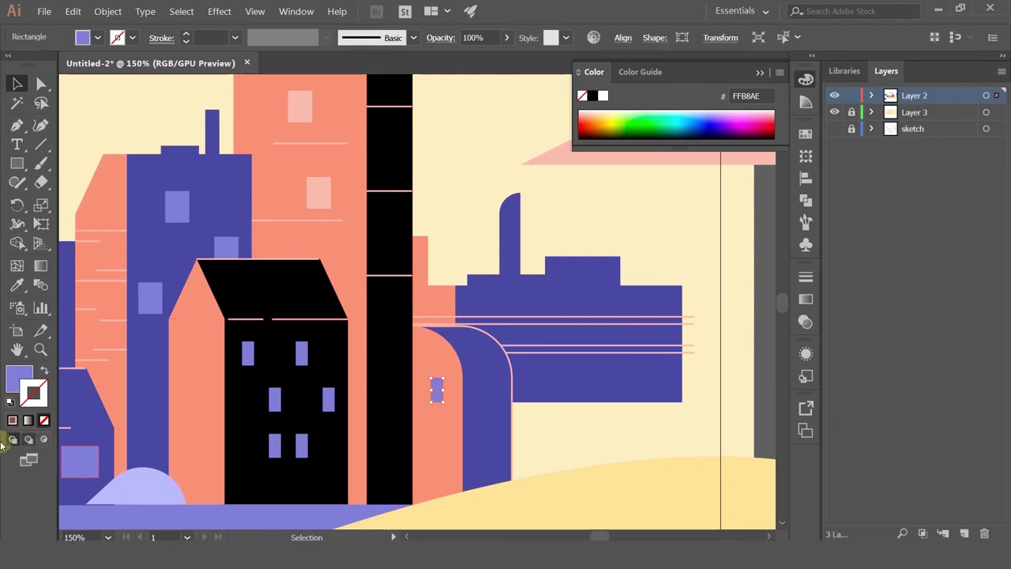
{"action": "left_click", "coordinate": [14, 290]}
{"action": "left_click", "coordinate": [320, 203]}
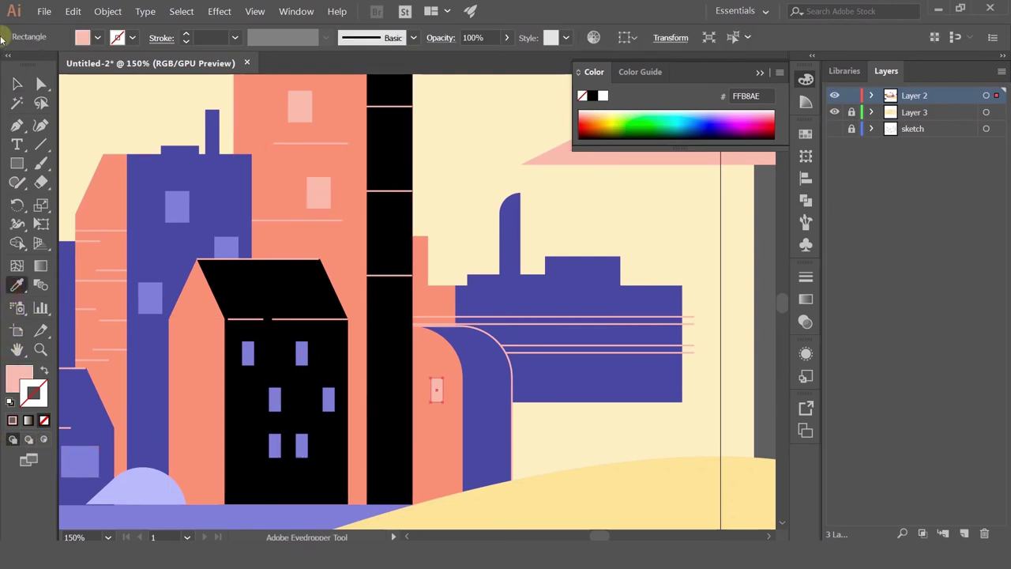
Duplicate the pale pink window lower on the curved building and stagger the two windows across its pink side
{"action": "left_click", "coordinate": [17, 80]}
{"action": "scroll", "coordinate": [463, 386], "scroll_direction": "up", "scroll_amount": 2}
{"action": "left_click_drag", "start_coordinate": [411, 391], "coordinate": [395, 372]}
{"action": "left_click_drag", "start_coordinate": [396, 374], "coordinate": [422, 492]}
{"action": "scroll", "coordinate": [478, 341], "scroll_direction": "down", "scroll_amount": 4}
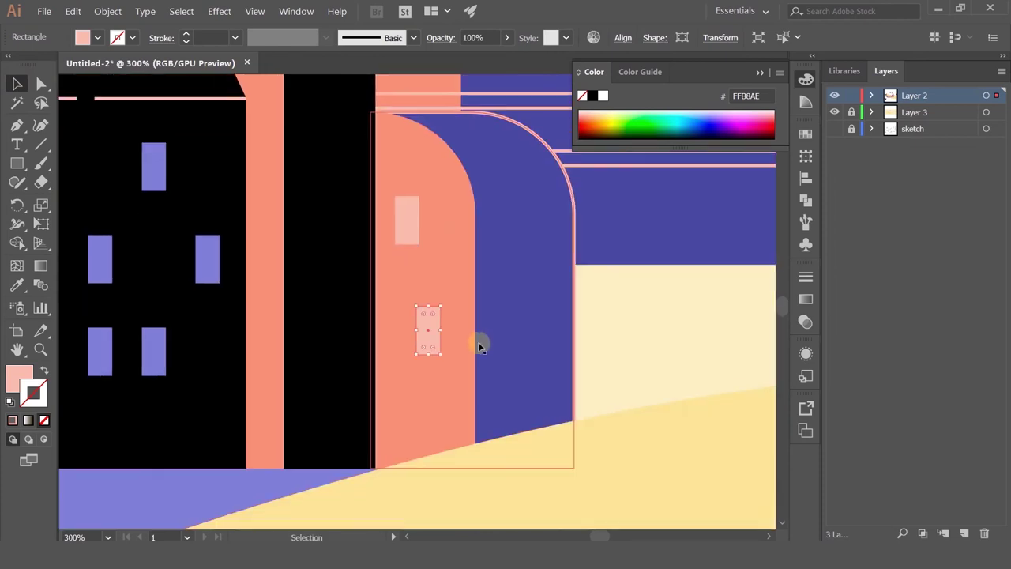
{"action": "left_click_drag", "start_coordinate": [430, 332], "coordinate": [437, 338]}
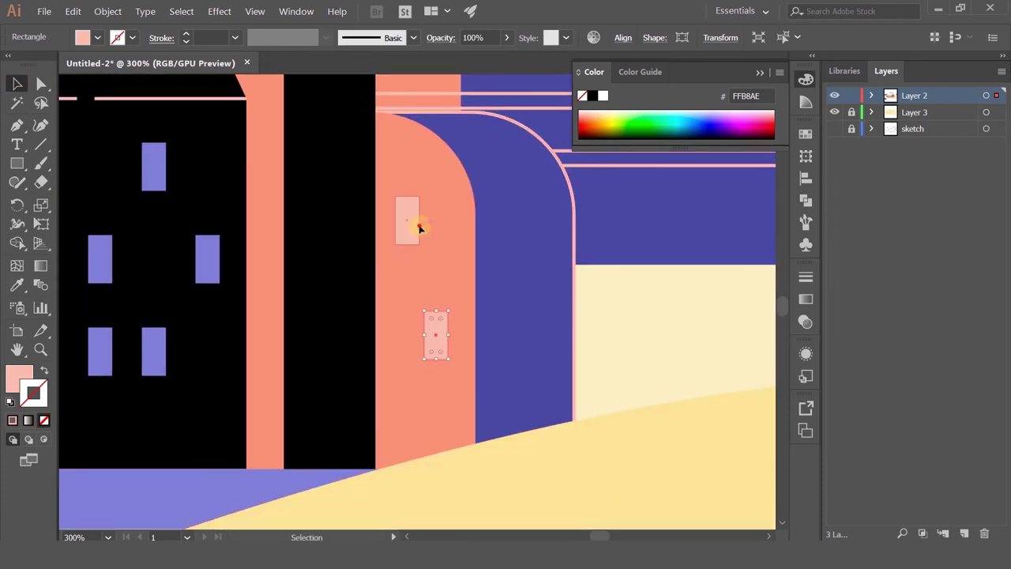
{"action": "left_click_drag", "start_coordinate": [417, 225], "coordinate": [419, 232]}
Examine the reference city illustrations beside the artboard for building and window details
{"action": "scroll", "coordinate": [420, 234], "scroll_direction": "down", "scroll_amount": 3}
{"action": "scroll", "coordinate": [419, 244], "scroll_direction": "down", "scroll_amount": 5}
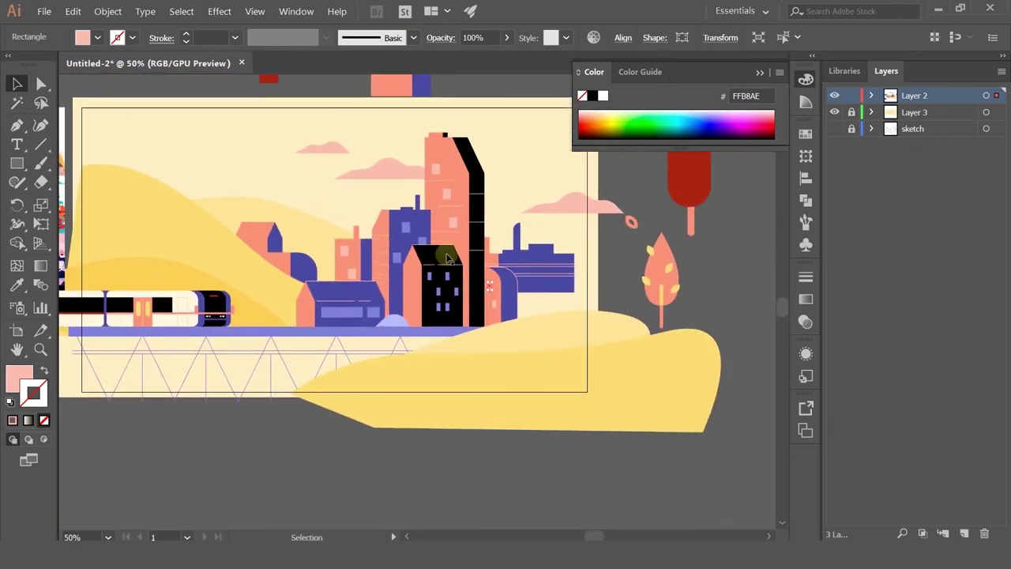
{"action": "scroll", "coordinate": [291, 195], "scroll_direction": "up", "scroll_amount": 4}
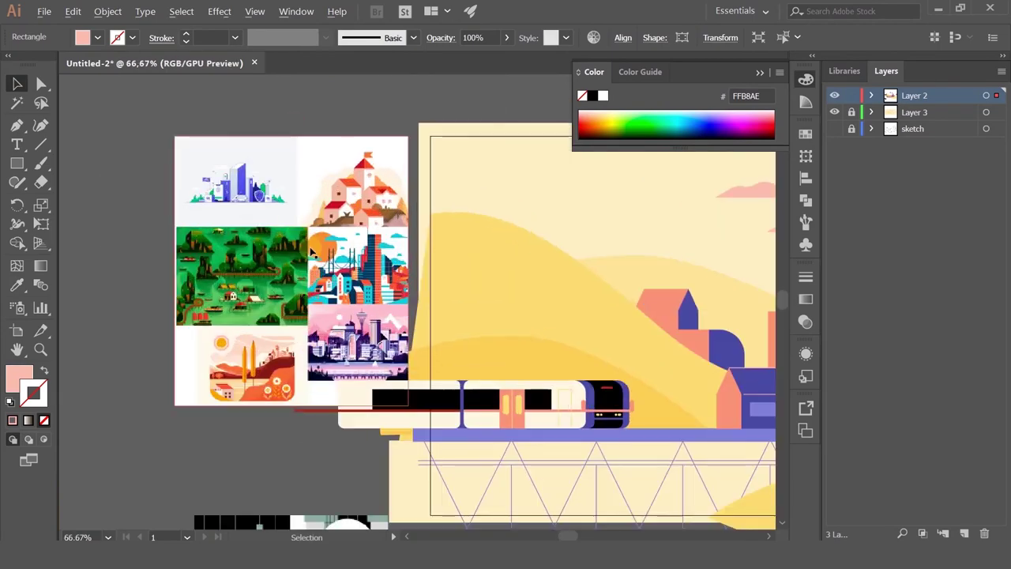
{"action": "left_click_drag", "start_coordinate": [533, 330], "coordinate": [318, 362]}
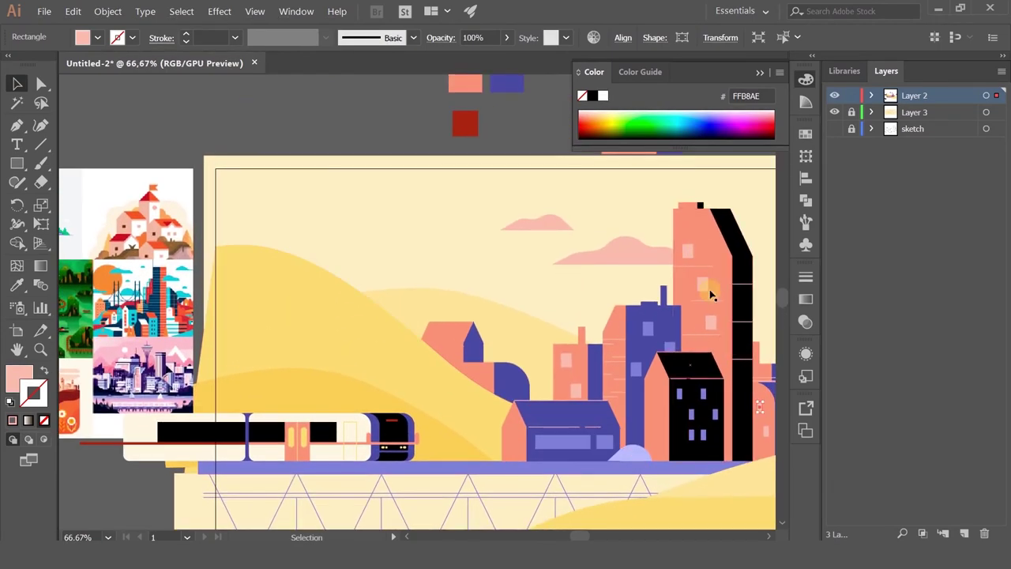
{"action": "scroll", "coordinate": [555, 290], "scroll_direction": "down", "scroll_amount": 2}
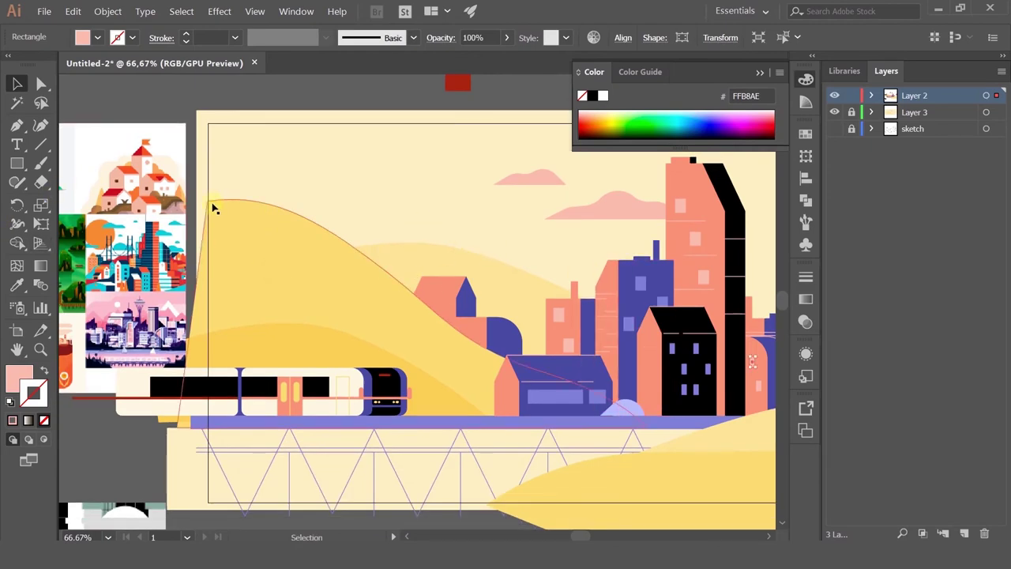
{"action": "scroll", "coordinate": [377, 207], "scroll_direction": "left", "scroll_amount": 3}
{"action": "scroll", "coordinate": [298, 278], "scroll_direction": "up", "scroll_amount": 3}
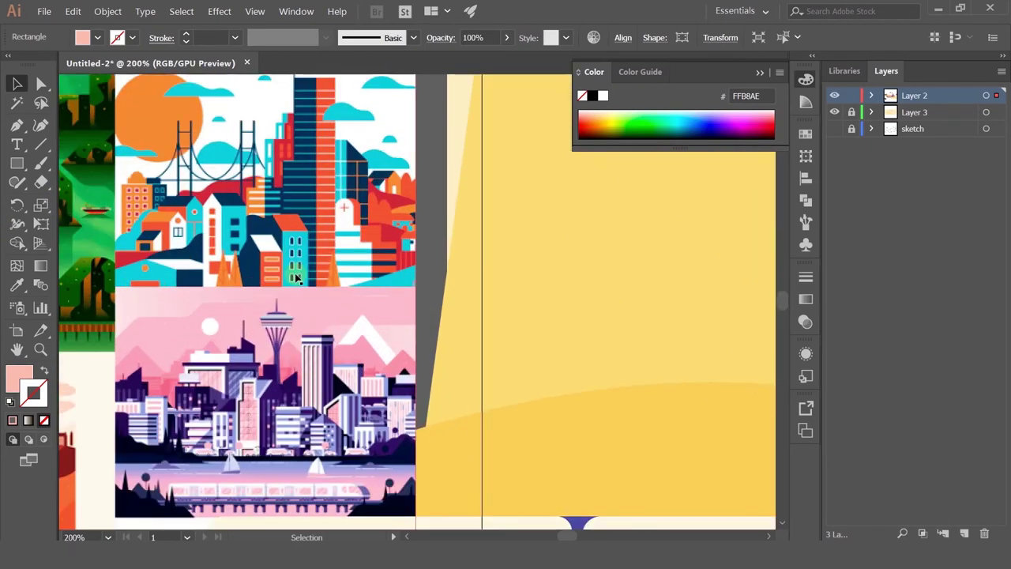
Round the upper corners of both small pink windows on the coral dome-topped building to form arched tops
{"action": "scroll", "coordinate": [379, 282], "scroll_direction": "down", "scroll_amount": 4}
{"action": "left_click_drag", "start_coordinate": [626, 299], "coordinate": [174, 244]}
{"action": "scroll", "coordinate": [322, 284], "scroll_direction": "up", "scroll_amount": 4}
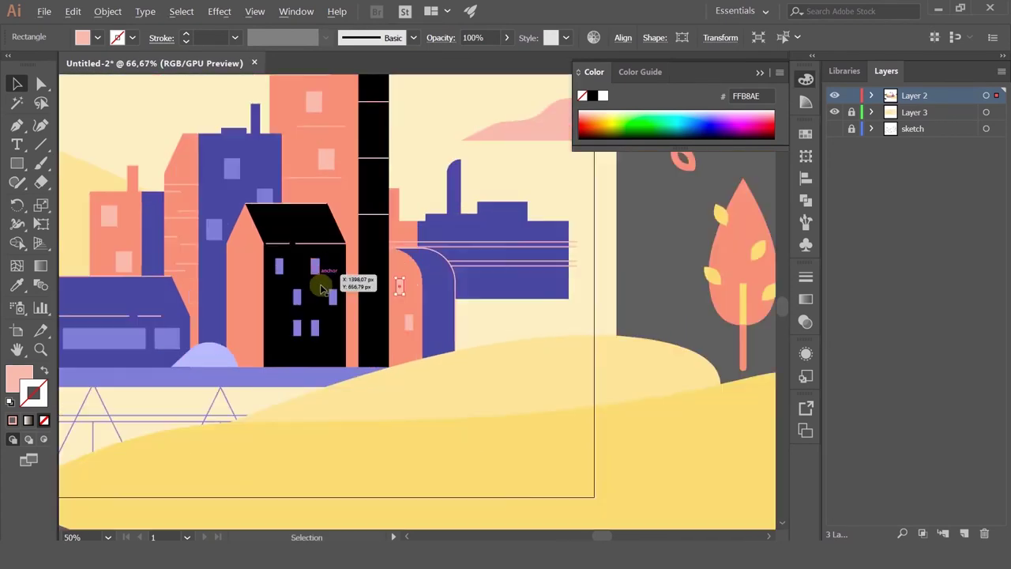
{"action": "key", "text": "a"}
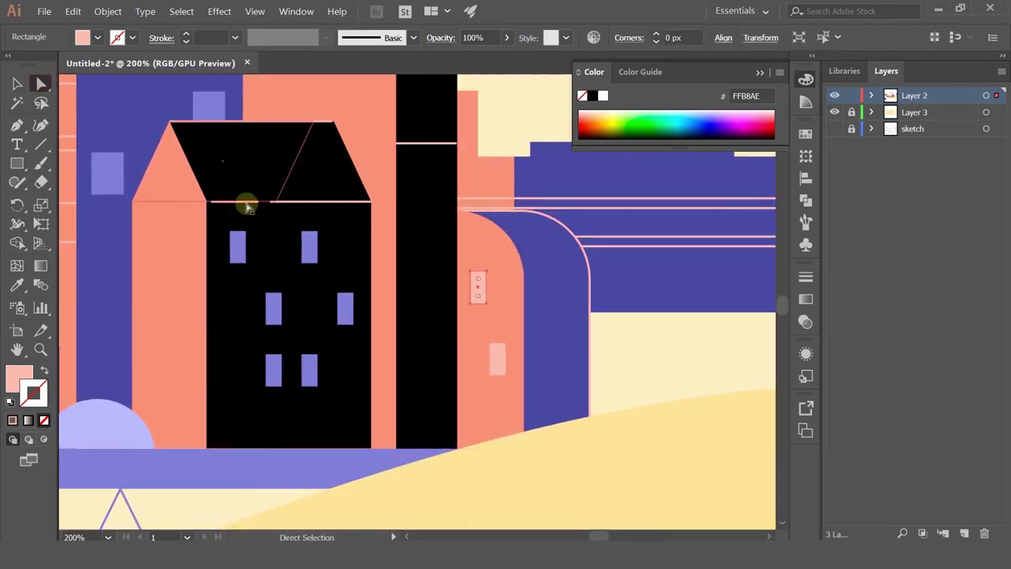
{"action": "scroll", "coordinate": [497, 301], "scroll_direction": "up", "scroll_amount": 2}
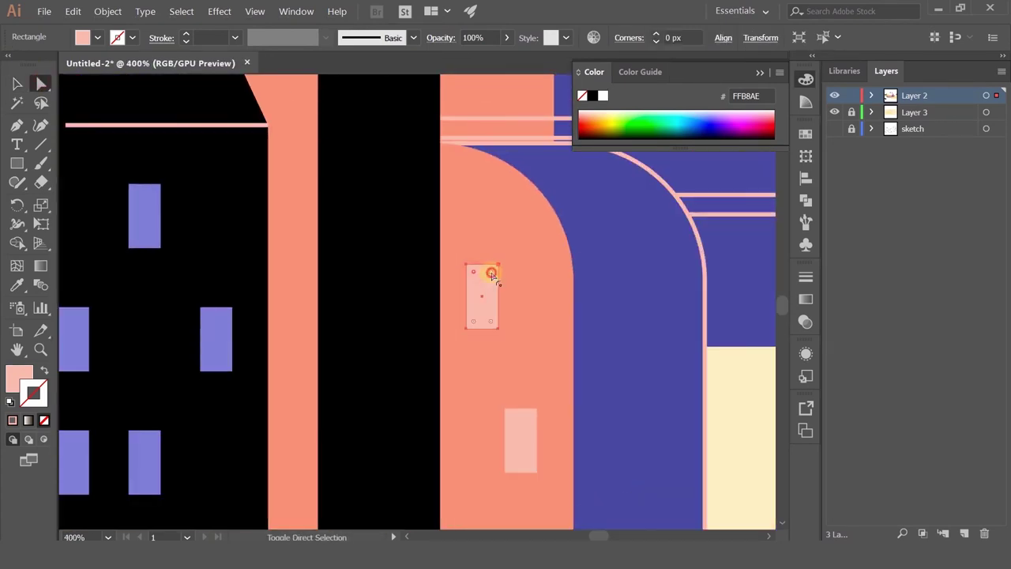
{"action": "left_click_drag", "start_coordinate": [491, 274], "coordinate": [485, 345]}
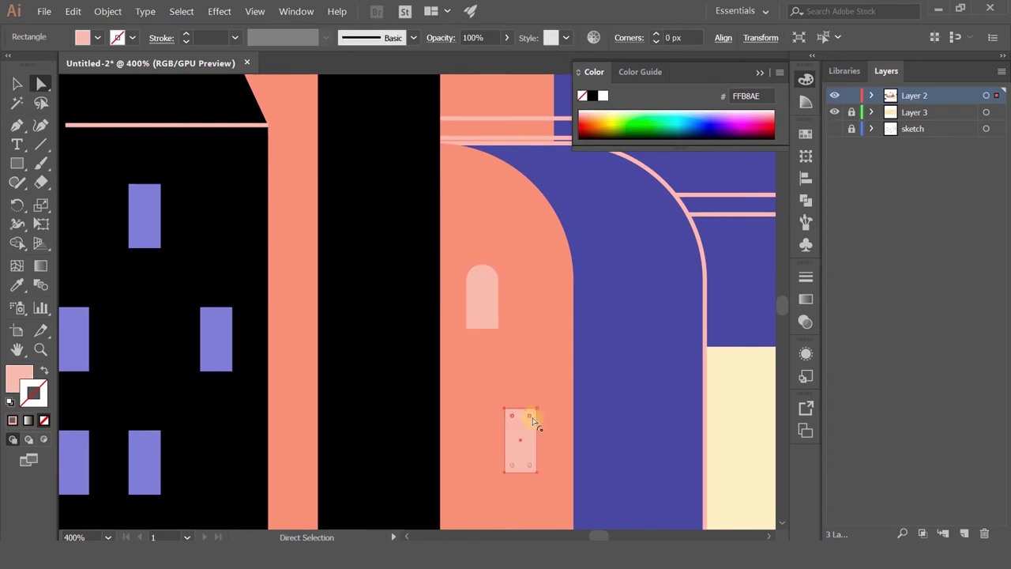
{"action": "key", "text": "ctrl+z"}
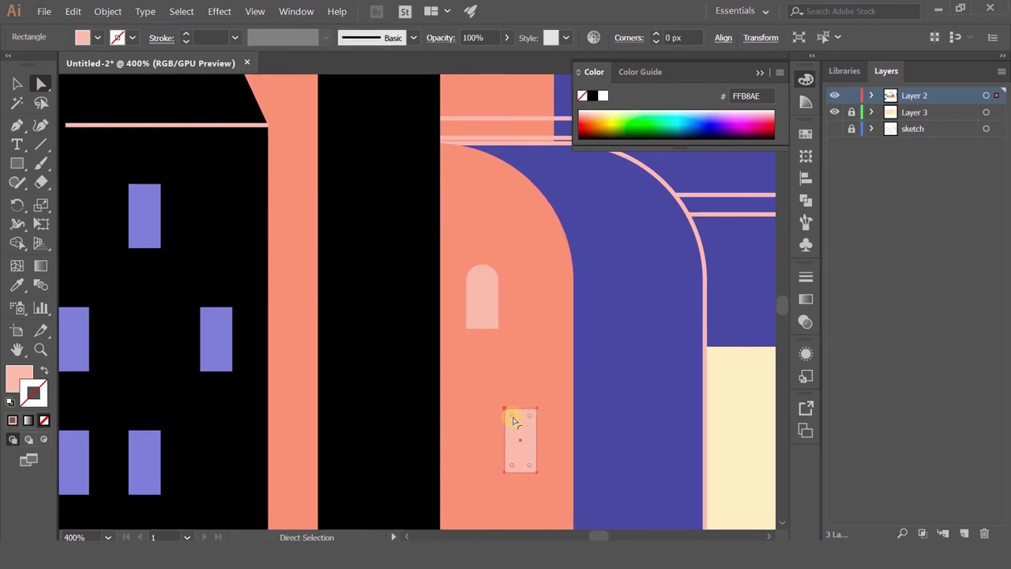
{"action": "left_click_drag", "start_coordinate": [530, 417], "coordinate": [531, 441]}
{"action": "scroll", "coordinate": [538, 440], "scroll_direction": "down", "scroll_amount": 2}
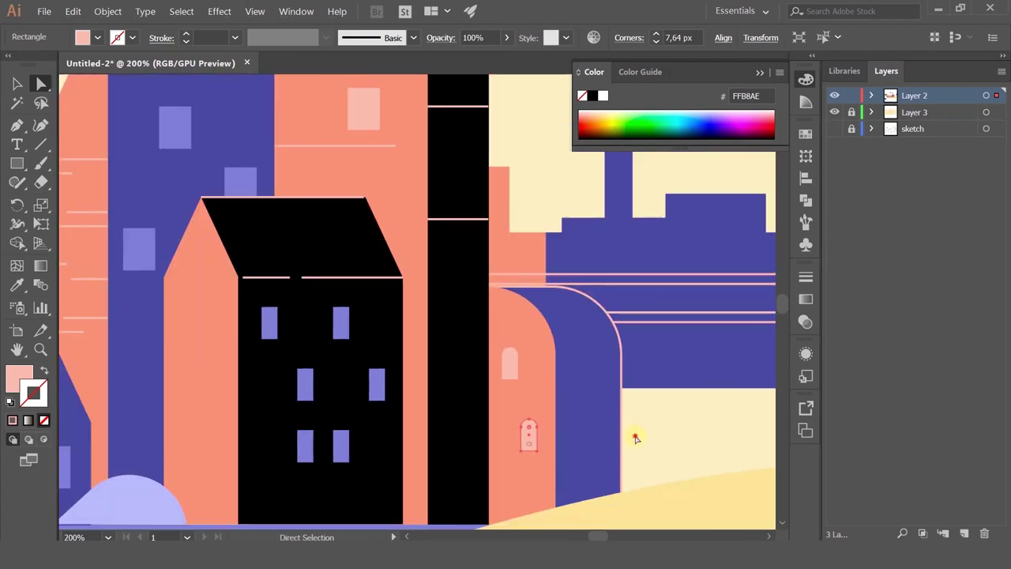
{"action": "left_click", "coordinate": [637, 438]}
{"action": "left_click_drag", "start_coordinate": [657, 423], "coordinate": [655, 398]}
{"action": "scroll", "coordinate": [647, 407], "scroll_direction": "down", "scroll_amount": 1}
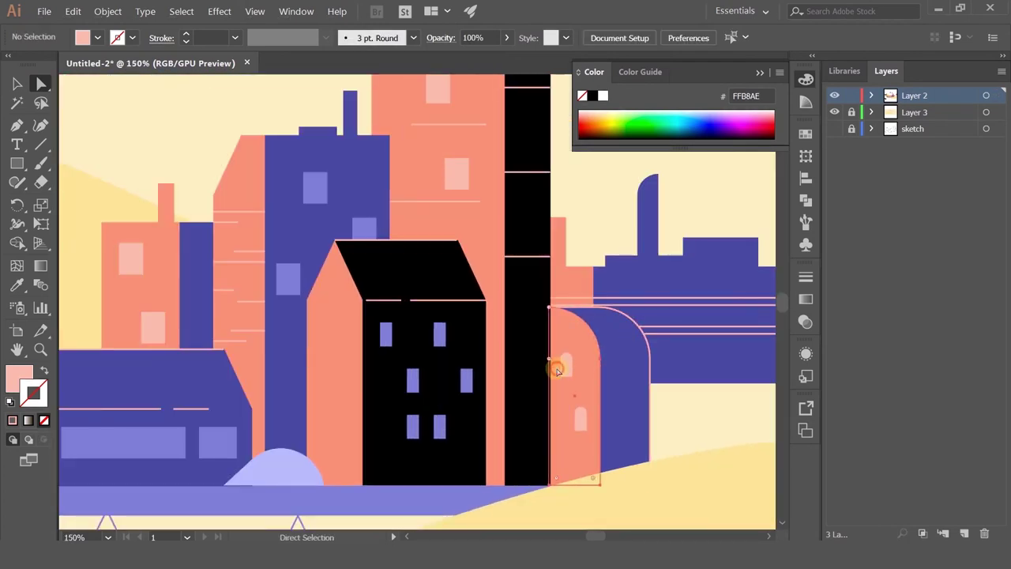
Turn both arched windows into unfilled pink outlines with a 2 pt stroke
{"action": "left_click", "coordinate": [564, 363]}
{"action": "left_click", "coordinate": [45, 370]}
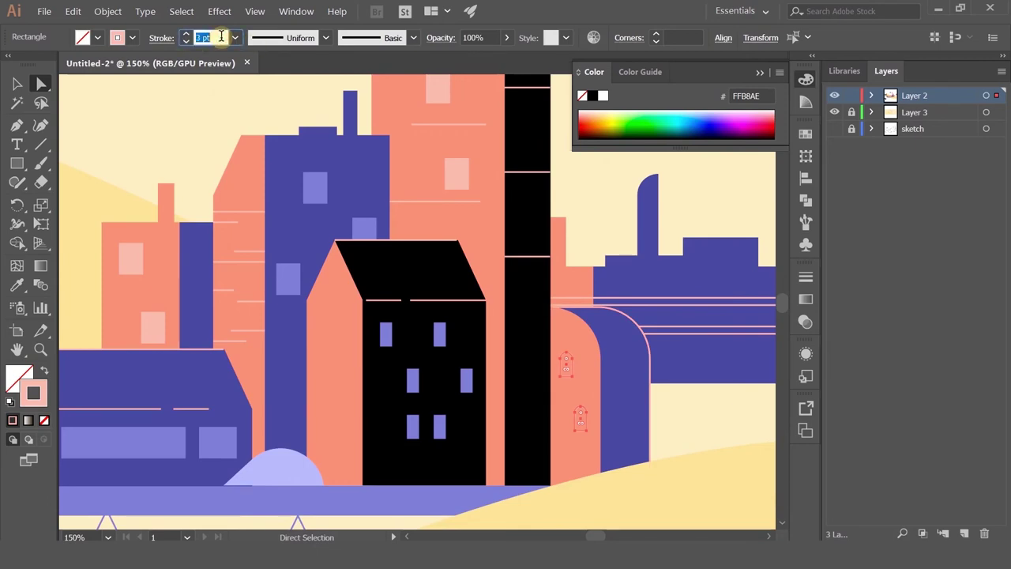
{"action": "left_click", "coordinate": [689, 411]}
{"action": "scroll", "coordinate": [687, 413], "scroll_direction": "down", "scroll_amount": 1}
{"action": "left_click_drag", "start_coordinate": [661, 385], "coordinate": [569, 383]}
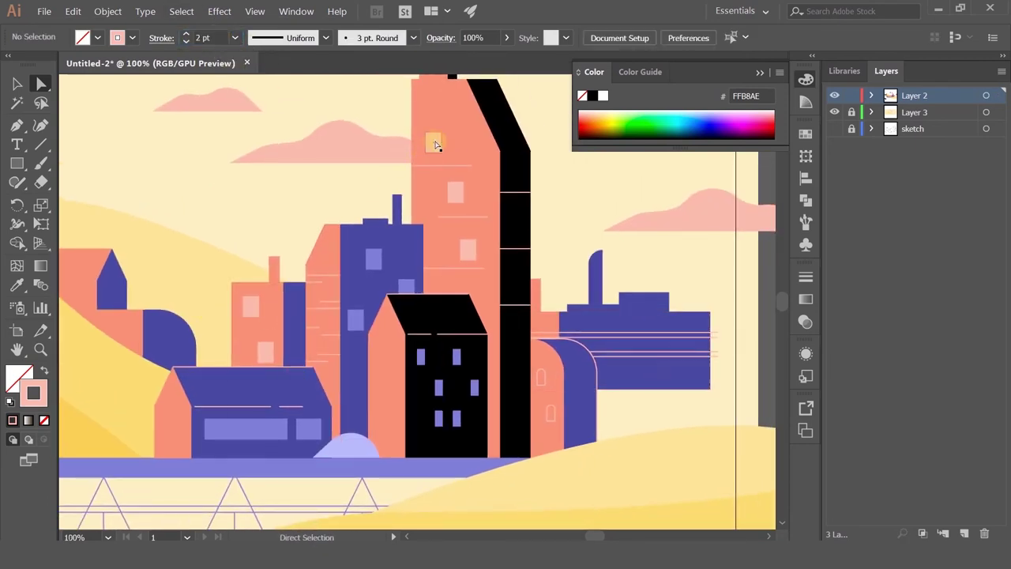
Convert the two windows on the small coral chimney building to unfilled pink outlines with a 2 pt stroke
{"action": "left_click", "coordinate": [253, 309]}
{"action": "left_click", "coordinate": [253, 310]}
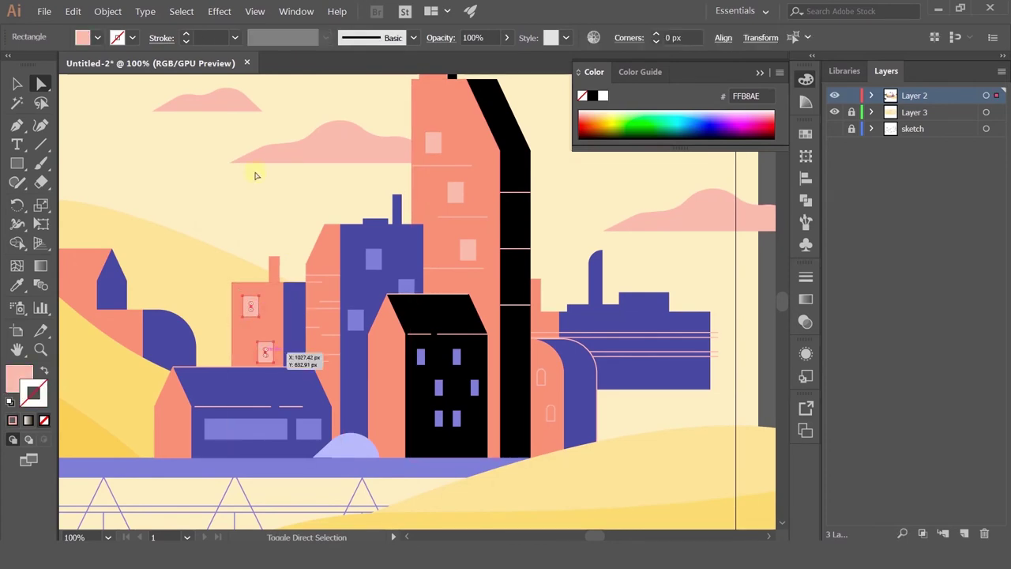
{"action": "left_click", "coordinate": [46, 372]}
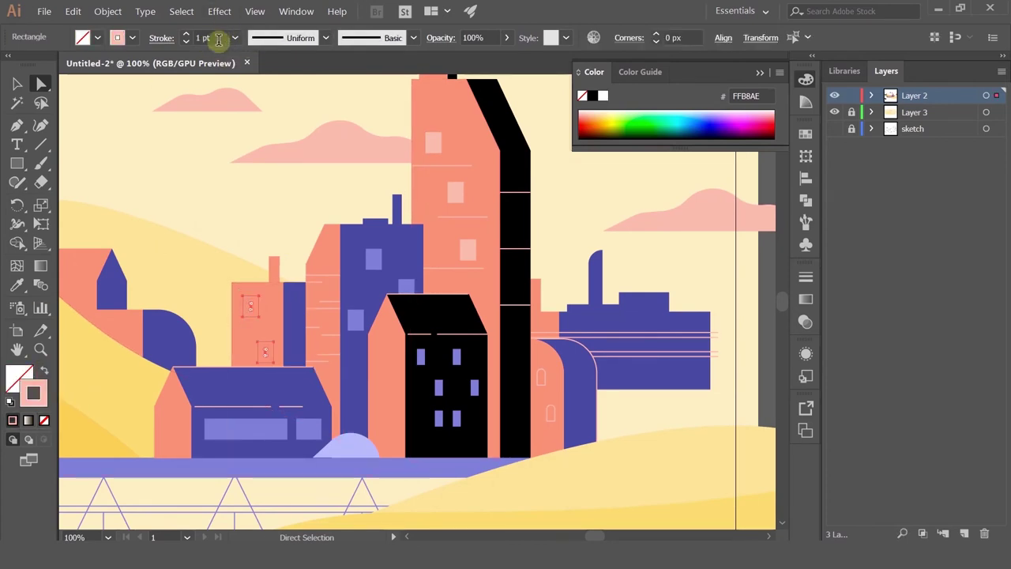
{"action": "left_click", "coordinate": [243, 204]}
{"action": "scroll", "coordinate": [244, 204], "scroll_direction": "down", "scroll_amount": 1}
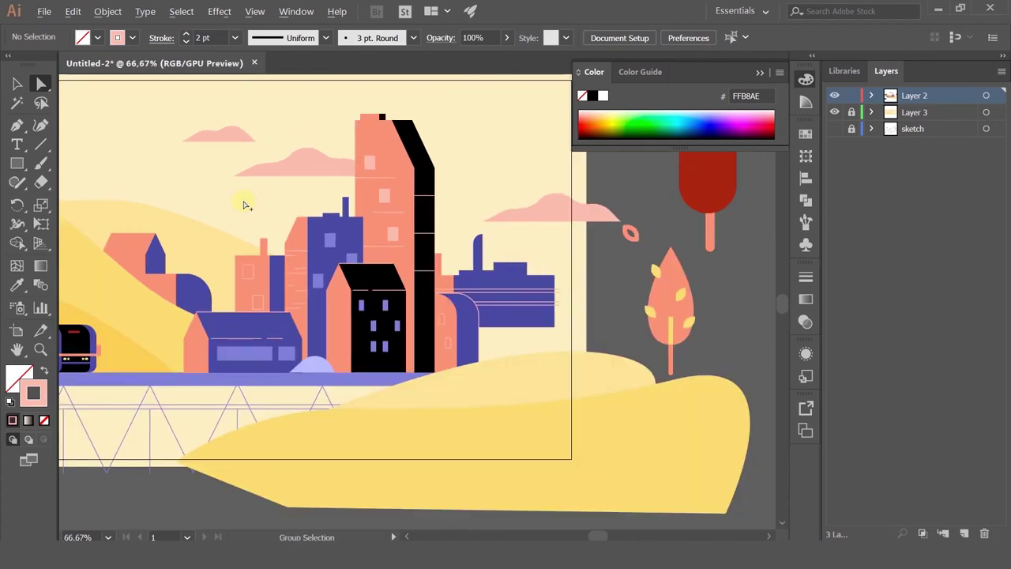
Copy the tall coral tower's highest window up beside it and make the copy an unfilled 2 pt pink outline
{"action": "scroll", "coordinate": [244, 204], "scroll_direction": "up", "scroll_amount": 1}
{"action": "left_click_drag", "start_coordinate": [437, 143], "coordinate": [458, 117]}
{"action": "left_click", "coordinate": [44, 372]}
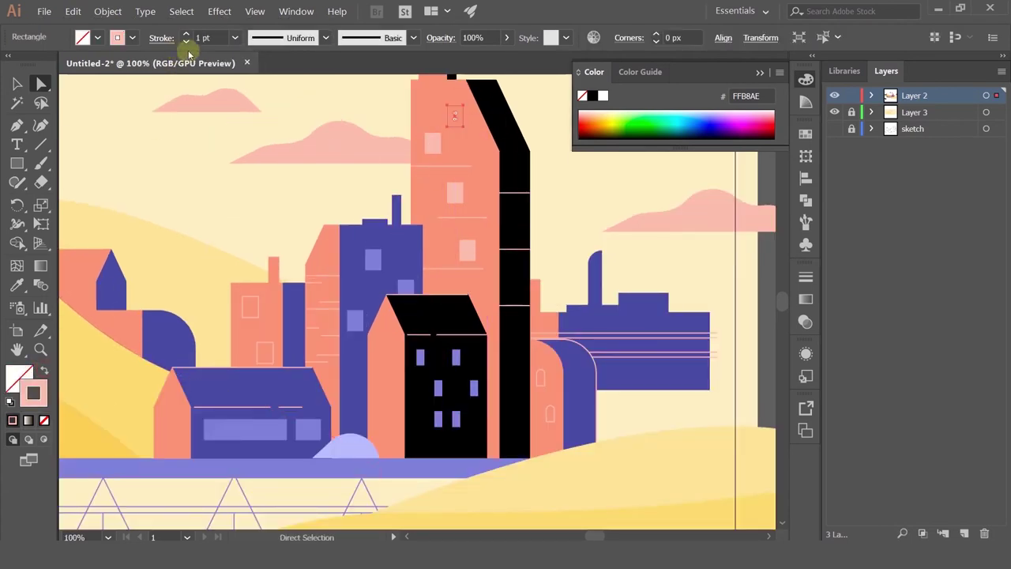
{"action": "left_click", "coordinate": [247, 172]}
{"action": "scroll", "coordinate": [478, 158], "scroll_direction": "down", "scroll_amount": 1}
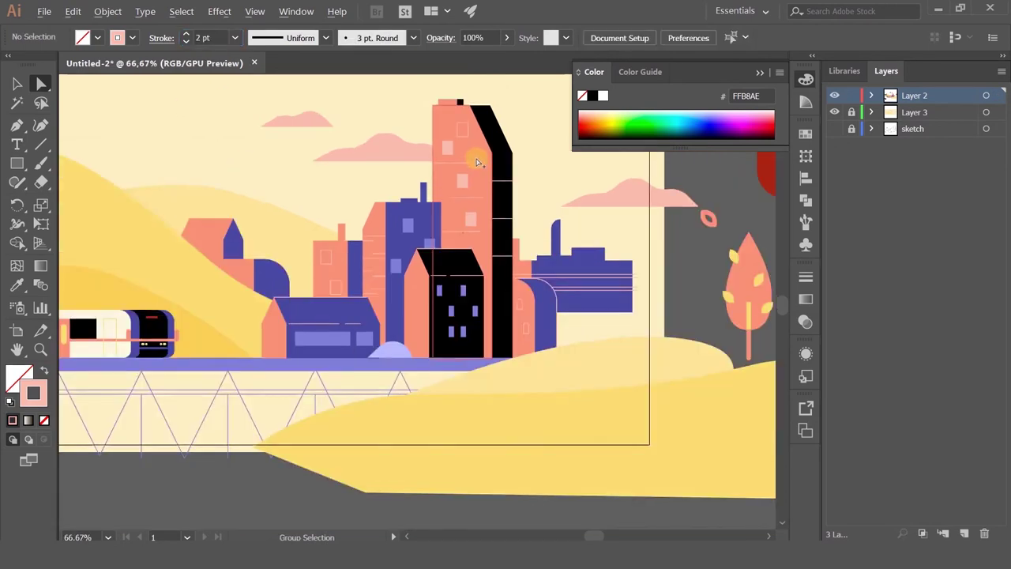
Try repositioning the outlined window copy on the coral tower and delete it
{"action": "scroll", "coordinate": [477, 158], "scroll_direction": "up", "scroll_amount": 2}
{"action": "mouse_move", "coordinate": [440, 128]}
{"action": "left_mouse_down"}
{"action": "mouse_move", "coordinate": [418, 172]}
{"action": "mouse_move", "coordinate": [419, 136]}
{"action": "left_mouse_up"}
{"action": "left_click", "coordinate": [17, 83]}
{"action": "left_click_drag", "start_coordinate": [428, 129], "coordinate": [380, 301]}
{"action": "mouse_move", "coordinate": [413, 148]}
{"action": "left_mouse_down"}
{"action": "mouse_move", "coordinate": [384, 271]}
{"action": "mouse_move", "coordinate": [459, 255]}
{"action": "mouse_move", "coordinate": [375, 282]}
{"action": "mouse_move", "coordinate": [398, 353]}
{"action": "mouse_move", "coordinate": [401, 418]}
{"action": "mouse_move", "coordinate": [350, 292]}
{"action": "mouse_move", "coordinate": [451, 228]}
{"action": "mouse_move", "coordinate": [451, 266]}
{"action": "mouse_move", "coordinate": [439, 277]}
{"action": "mouse_move", "coordinate": [415, 157]}
{"action": "left_mouse_up"}
{"action": "key", "text": "Delete"}
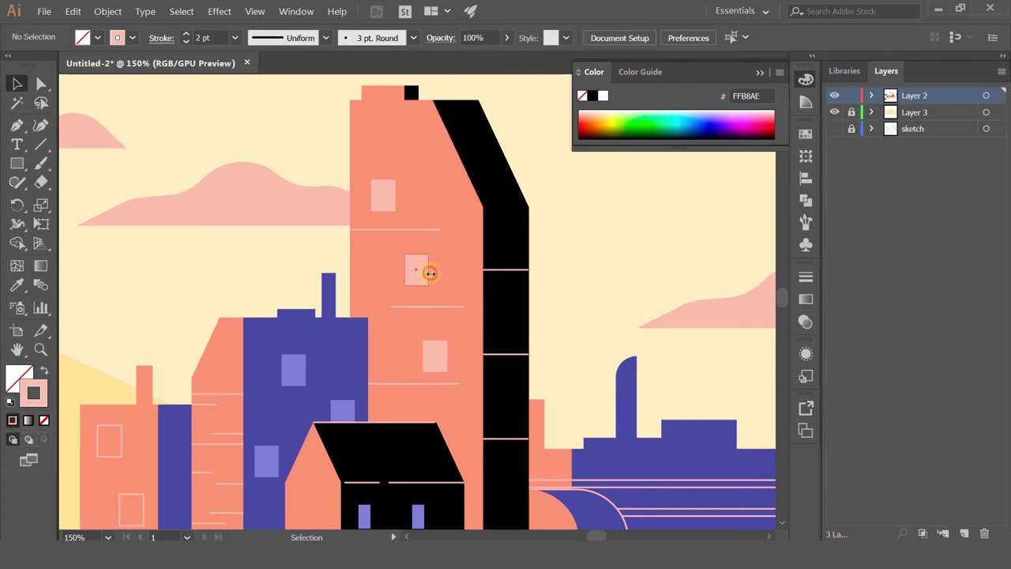
Turn the coral tower's middle window into an unfilled pink outline with a 2 pt stroke
{"action": "left_click", "coordinate": [46, 373]}
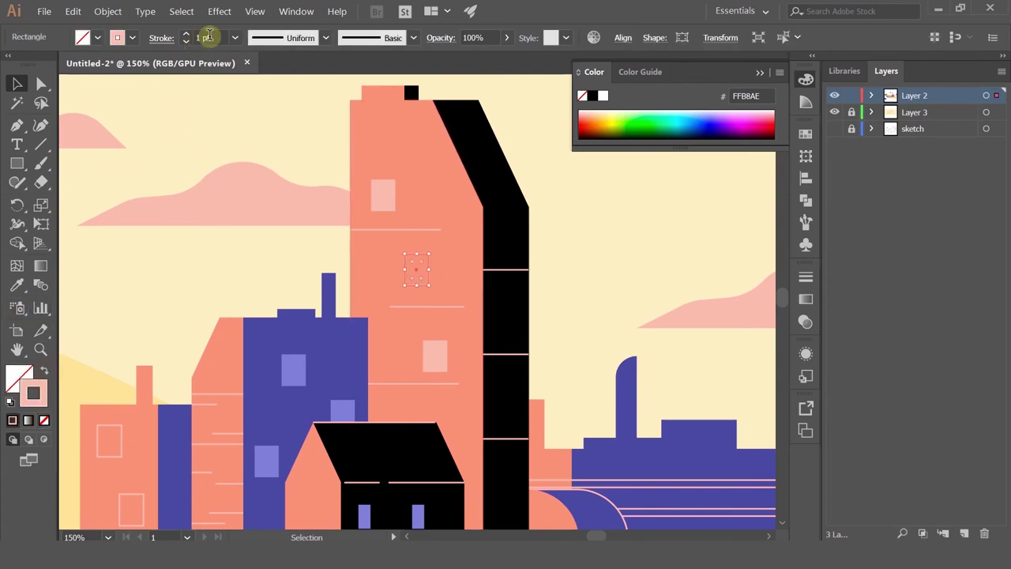
{"action": "left_click", "coordinate": [244, 122]}
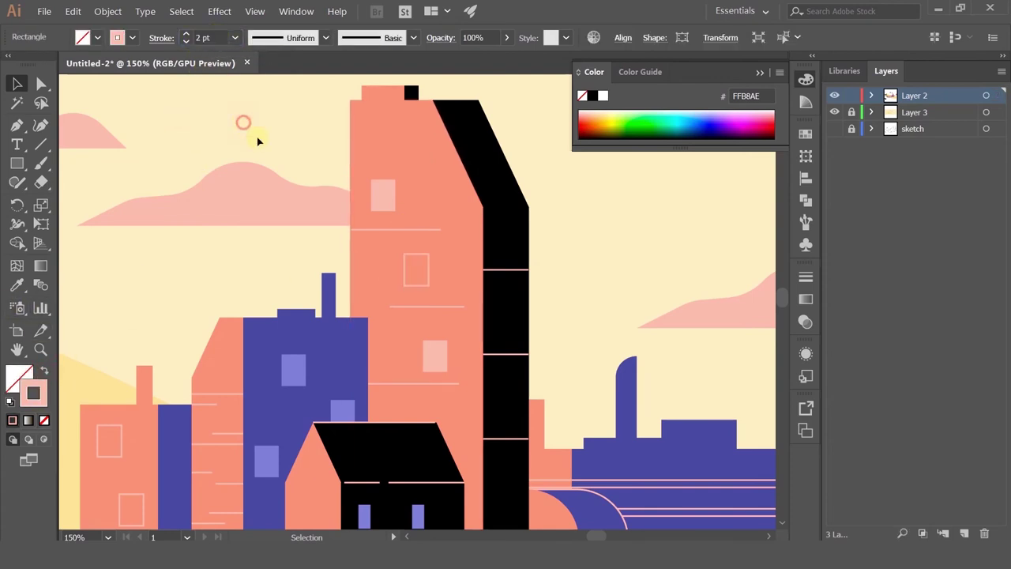
{"action": "scroll", "coordinate": [321, 203], "scroll_direction": "down", "scroll_amount": 3}
Convert the upper-left and lower windows of the blue chimney building to unfilled purple outlines with a 2 pt stroke
{"action": "left_click_drag", "start_coordinate": [348, 211], "coordinate": [441, 178]}
{"action": "scroll", "coordinate": [361, 203], "scroll_direction": "up", "scroll_amount": 1}
{"action": "left_click", "coordinate": [391, 187]}
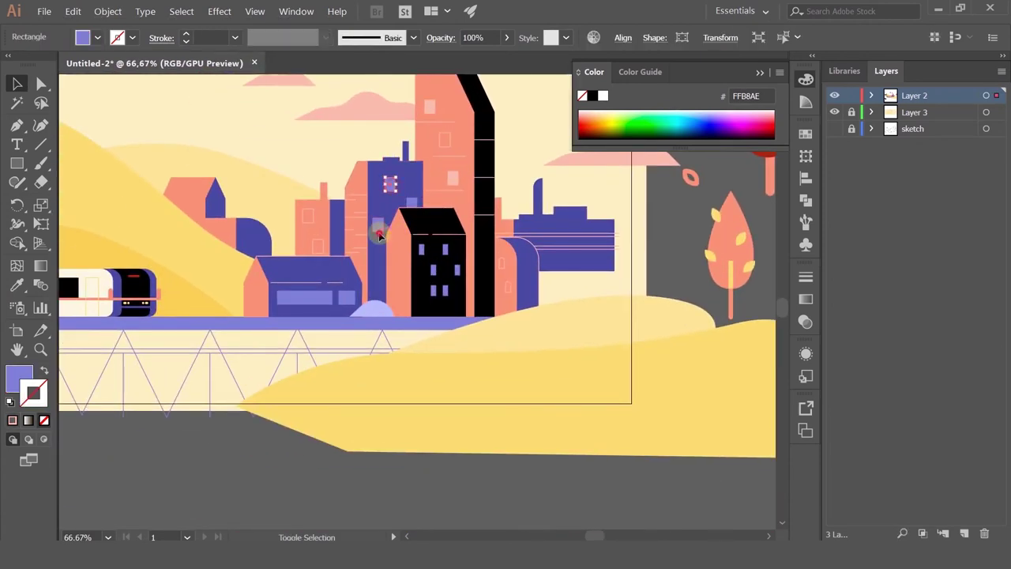
{"action": "left_click", "coordinate": [43, 369]}
{"action": "scroll", "coordinate": [314, 134], "scroll_direction": "up", "scroll_amount": 2}
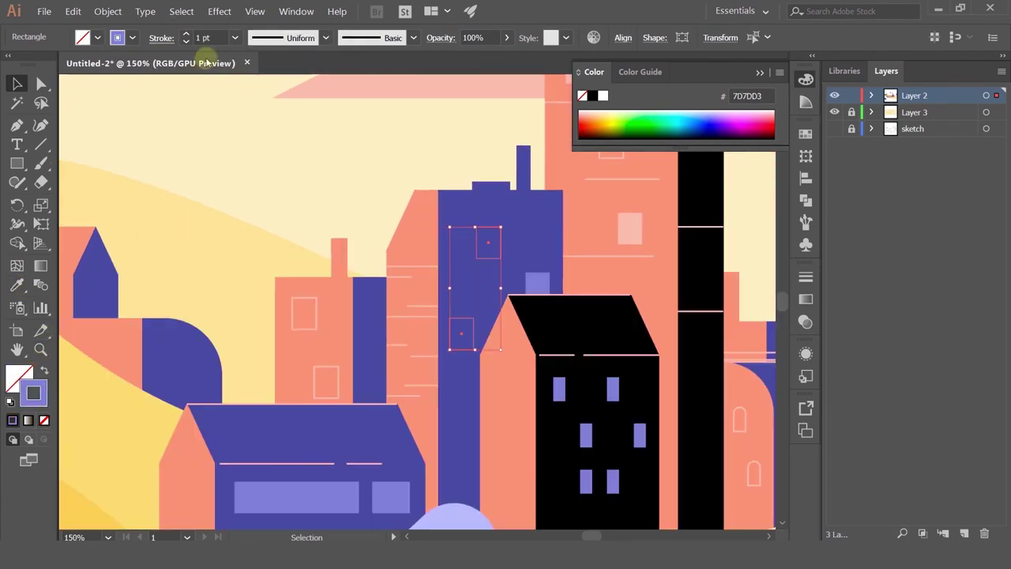
{"action": "left_click", "coordinate": [335, 185]}
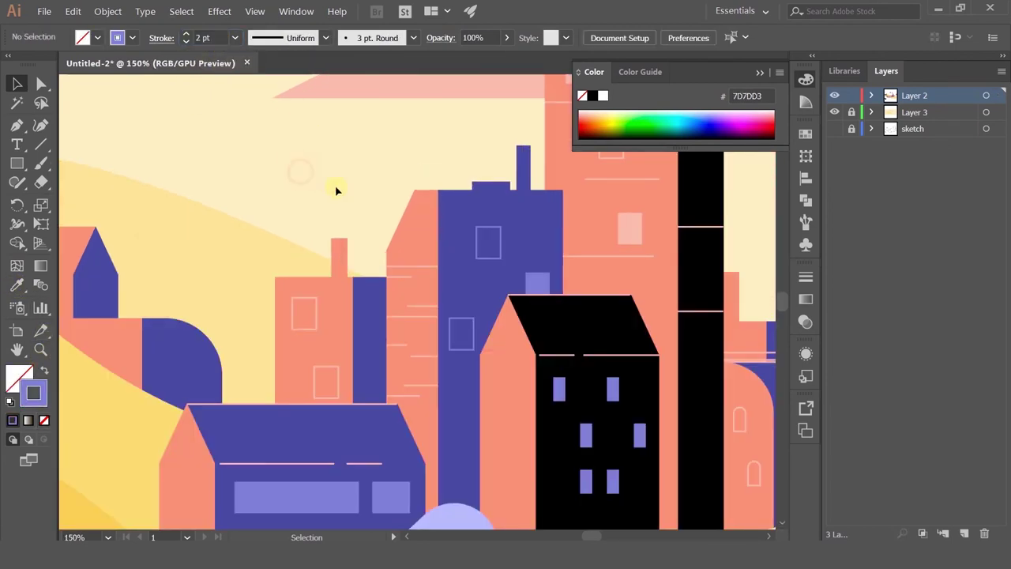
Draw a small square window with a 2 pt purple outline on the blue gabled facade of the hillside house
{"action": "scroll", "coordinate": [335, 185], "scroll_direction": "down", "scroll_amount": 2}
{"action": "left_click_drag", "start_coordinate": [335, 190], "coordinate": [396, 245]}
{"action": "scroll", "coordinate": [441, 259], "scroll_direction": "down", "scroll_amount": 1}
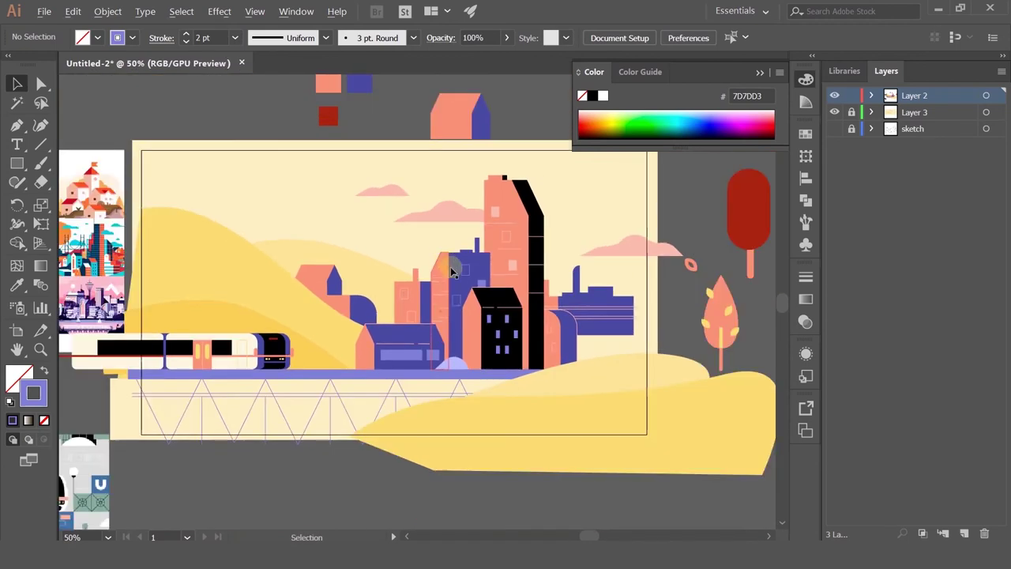
{"action": "left_click_drag", "start_coordinate": [490, 299], "coordinate": [419, 256]}
{"action": "scroll", "coordinate": [598, 317], "scroll_direction": "up", "scroll_amount": 1}
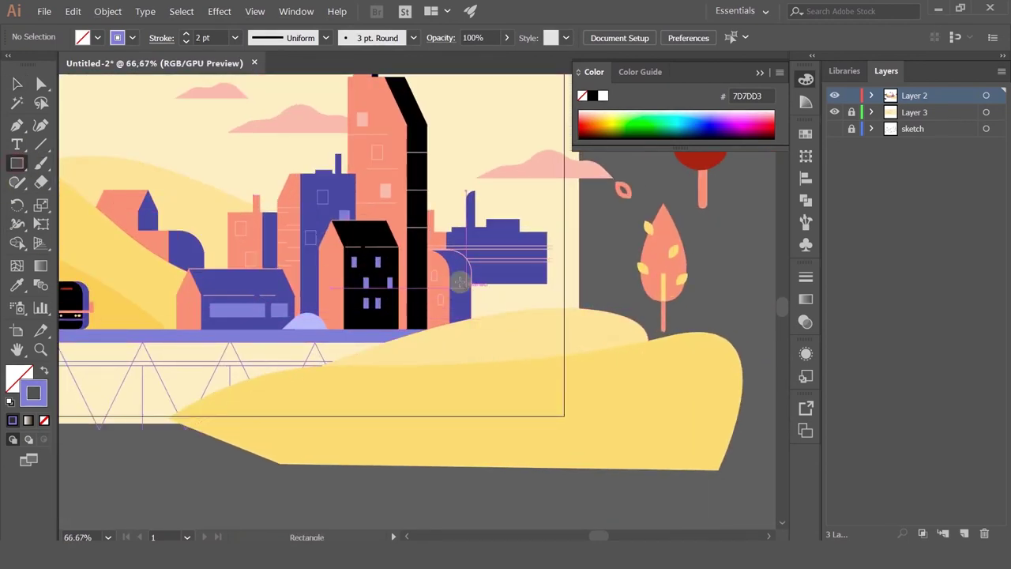
{"action": "left_click", "coordinate": [11, 89]}
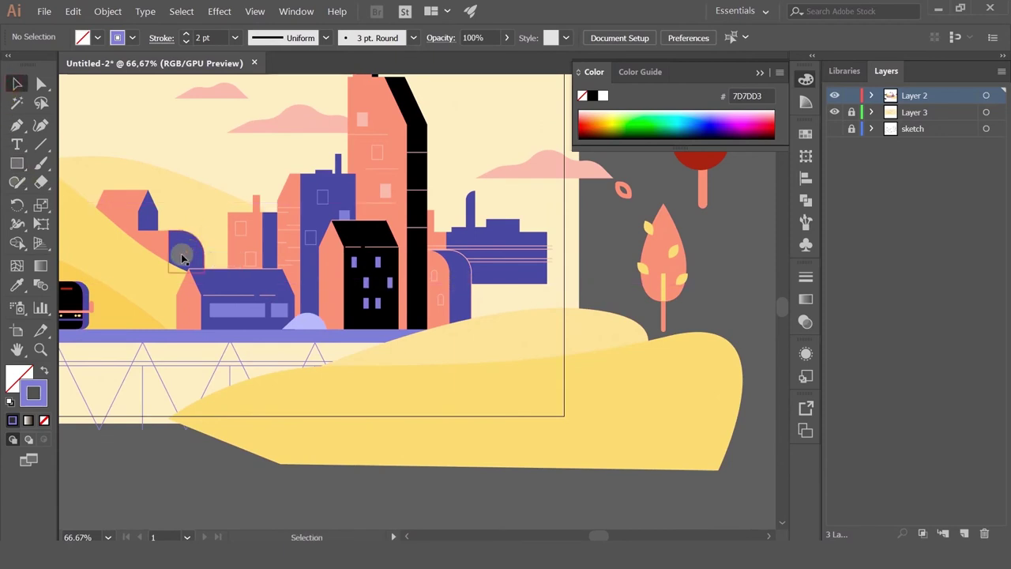
{"action": "scroll", "coordinate": [182, 259], "scroll_direction": "up", "scroll_amount": 3}
{"action": "scroll", "coordinate": [170, 250], "scroll_direction": "down", "scroll_amount": 2}
{"action": "left_click", "coordinate": [16, 163]}
{"action": "scroll", "coordinate": [104, 185], "scroll_direction": "up", "scroll_amount": 2}
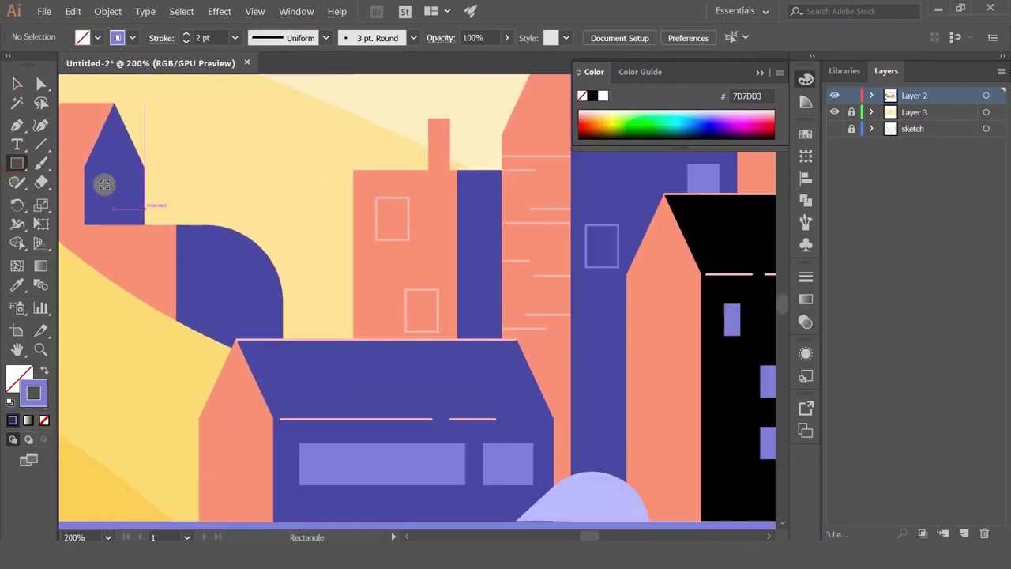
{"action": "mouse_move", "coordinate": [101, 179]}
{"action": "left_mouse_down"}
{"action": "mouse_move", "coordinate": [123, 200]}
{"action": "mouse_move", "coordinate": [246, 198]}
{"action": "mouse_move", "coordinate": [240, 207]}
{"action": "left_mouse_up"}
{"action": "scroll", "coordinate": [155, 178], "scroll_direction": "up", "scroll_amount": 2}
{"action": "scroll", "coordinate": [240, 207], "scroll_direction": "down", "scroll_amount": 3}
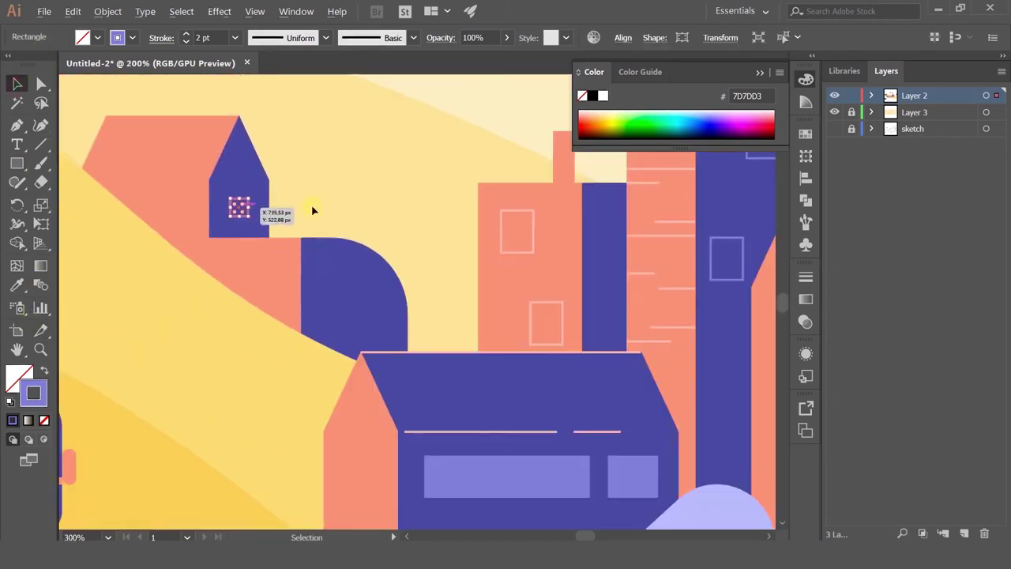
{"action": "left_click", "coordinate": [398, 190]}
Copy the small square window twice onto the blue rounded hillside building, placing the second copy lower and to the right
{"action": "key", "text": "ctrl+plus"}
{"action": "key", "text": "ctrl+plus"}
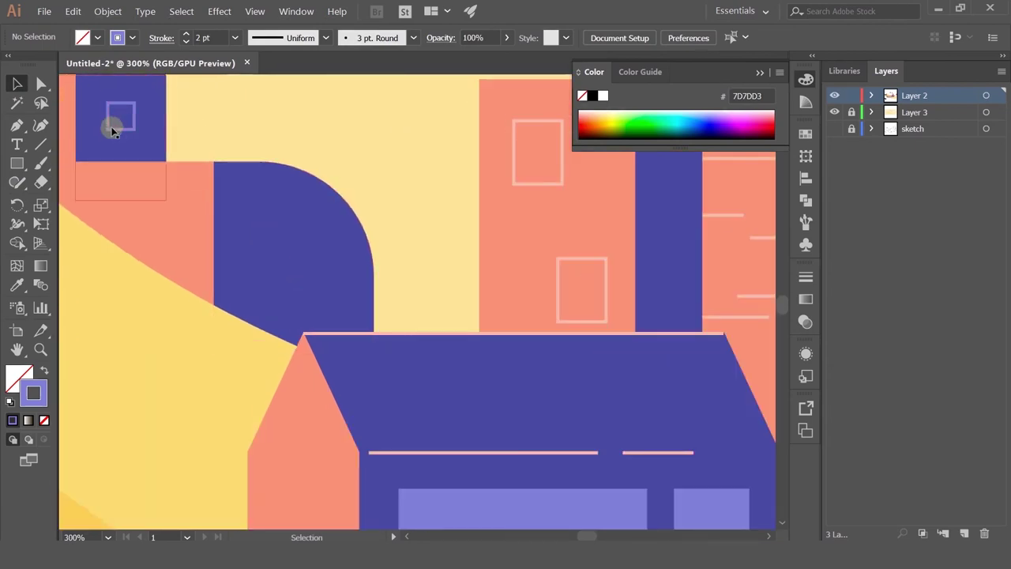
{"action": "left_click_drag", "start_coordinate": [113, 130], "coordinate": [224, 247]}
{"action": "left_click_drag", "start_coordinate": [249, 249], "coordinate": [325, 292]}
{"action": "left_click", "coordinate": [435, 219]}
{"action": "scroll", "coordinate": [435, 218], "scroll_direction": "down", "scroll_amount": 3}
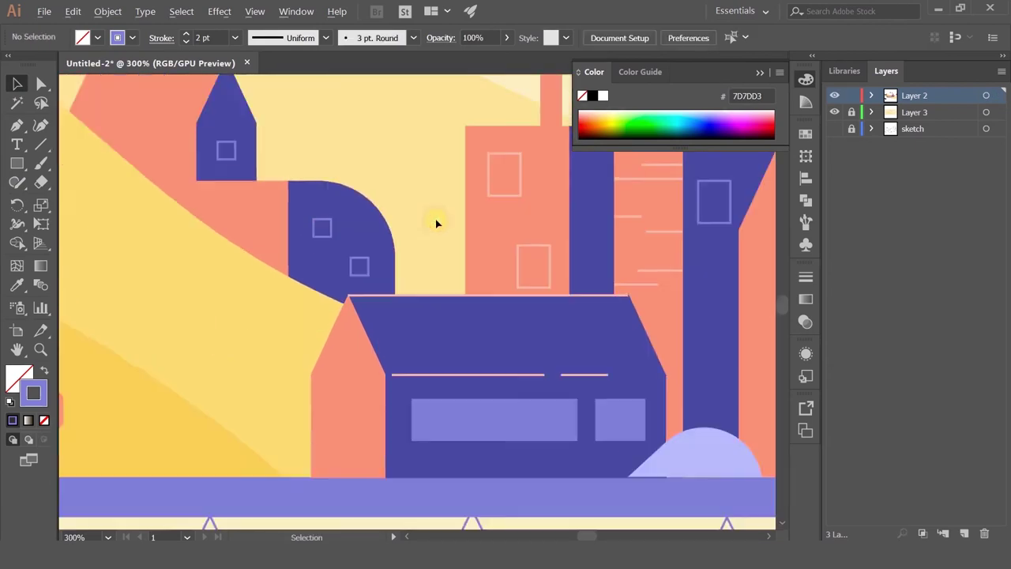
Draw a horizontal 2 pt line across the middle of the long window on the low blue house with the Pen tool
{"action": "left_click_drag", "start_coordinate": [381, 194], "coordinate": [147, 156]}
{"action": "scroll", "coordinate": [230, 286], "scroll_direction": "up", "scroll_amount": 2}
{"action": "left_click", "coordinate": [62, 273]}
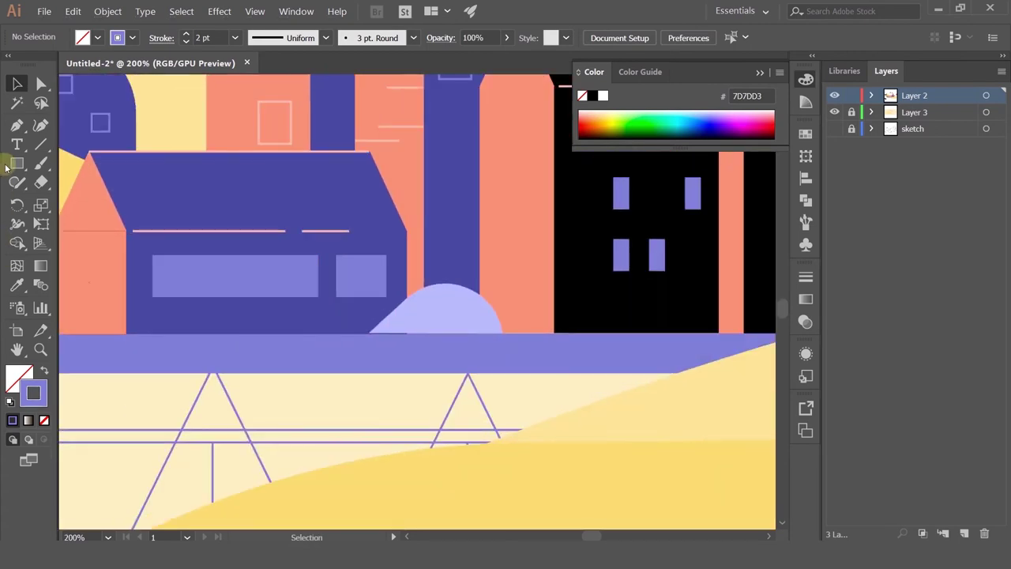
{"action": "left_click", "coordinate": [16, 126]}
{"action": "left_click", "coordinate": [153, 277]}
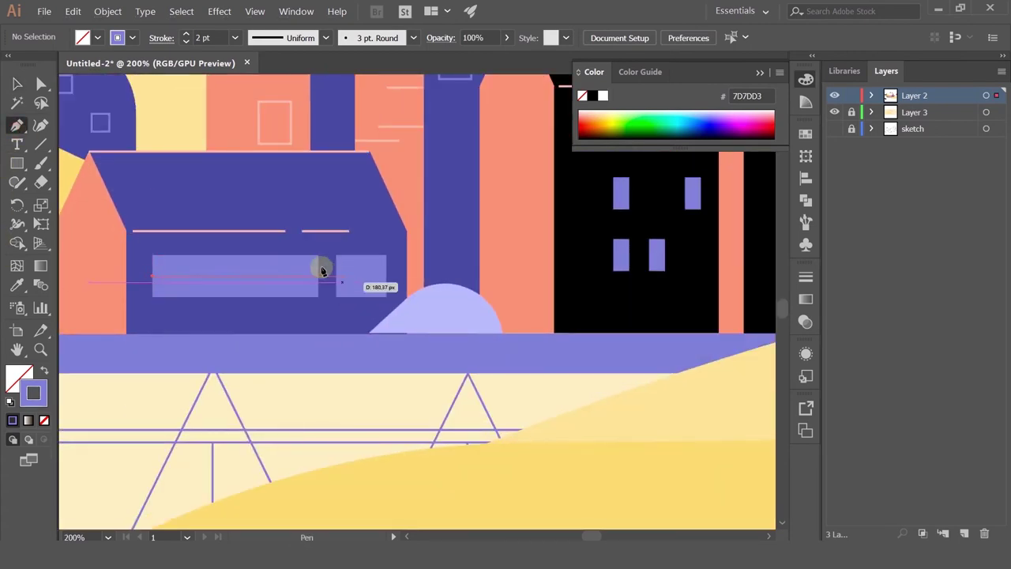
{"action": "left_click", "coordinate": [320, 276]}
{"action": "key", "text": "Escape"}
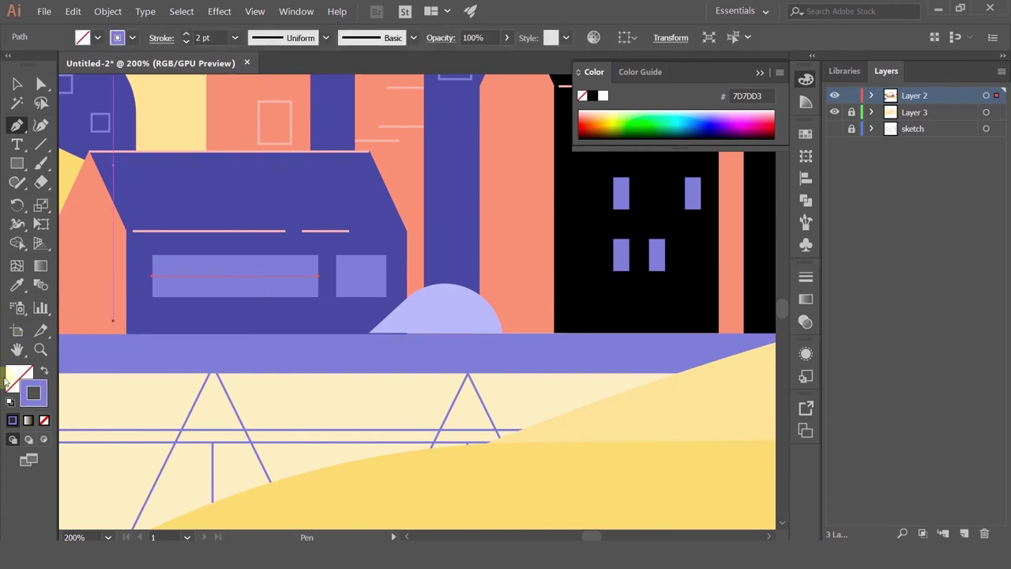
Recolour the window line to pink FFB8AE by sampling the pink eave line with the Eyedropper
{"action": "left_click", "coordinate": [17, 286]}
{"action": "left_click", "coordinate": [159, 227]}
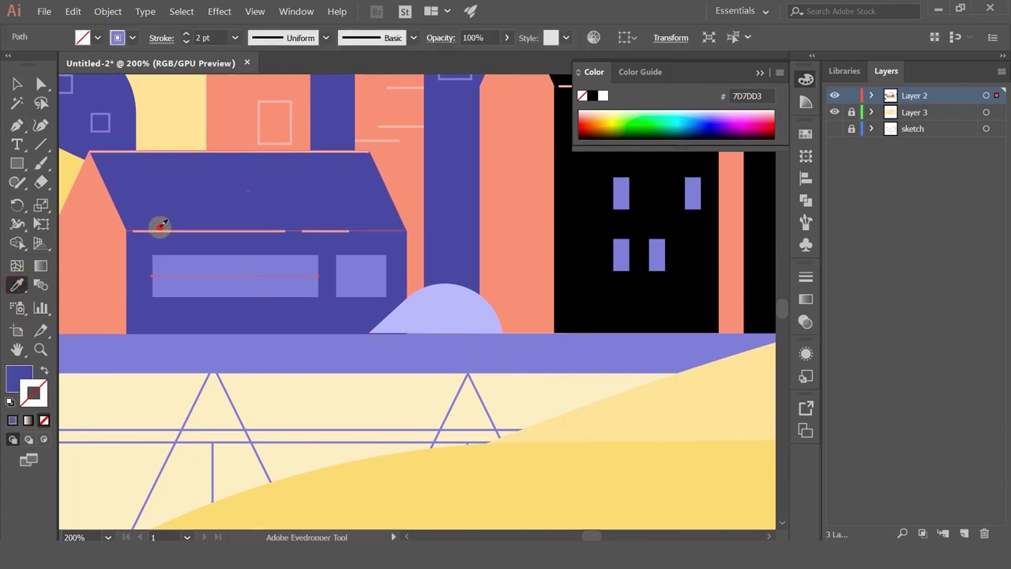
{"action": "key", "text": "ctrl+z"}
{"action": "left_click", "coordinate": [17, 84]}
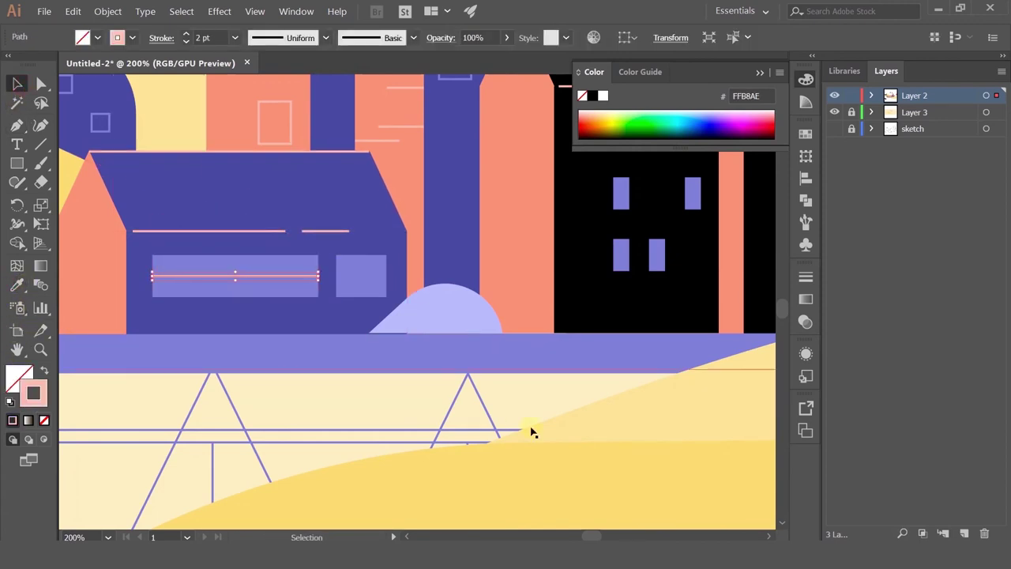
Copy the pink divider line onto the neighbouring smaller window and shorten it to that window's width
{"action": "scroll", "coordinate": [287, 262], "scroll_direction": "up", "scroll_amount": 1}
{"action": "left_click_drag", "start_coordinate": [289, 284], "coordinate": [439, 289]}
{"action": "key", "text": "ctrl+1"}
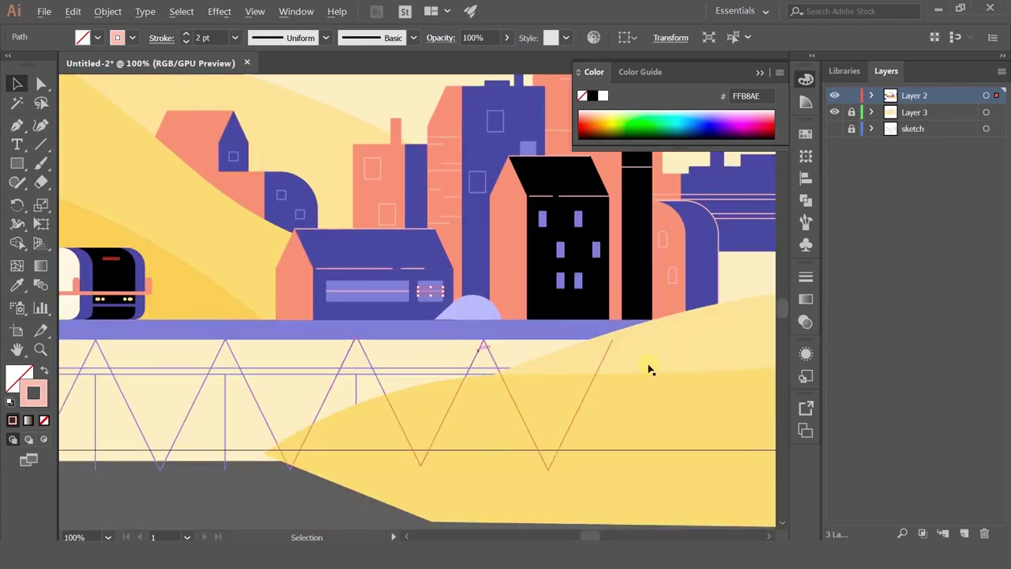
{"action": "left_click", "coordinate": [735, 277]}
{"action": "scroll", "coordinate": [258, 308], "scroll_direction": "up", "scroll_amount": 2}
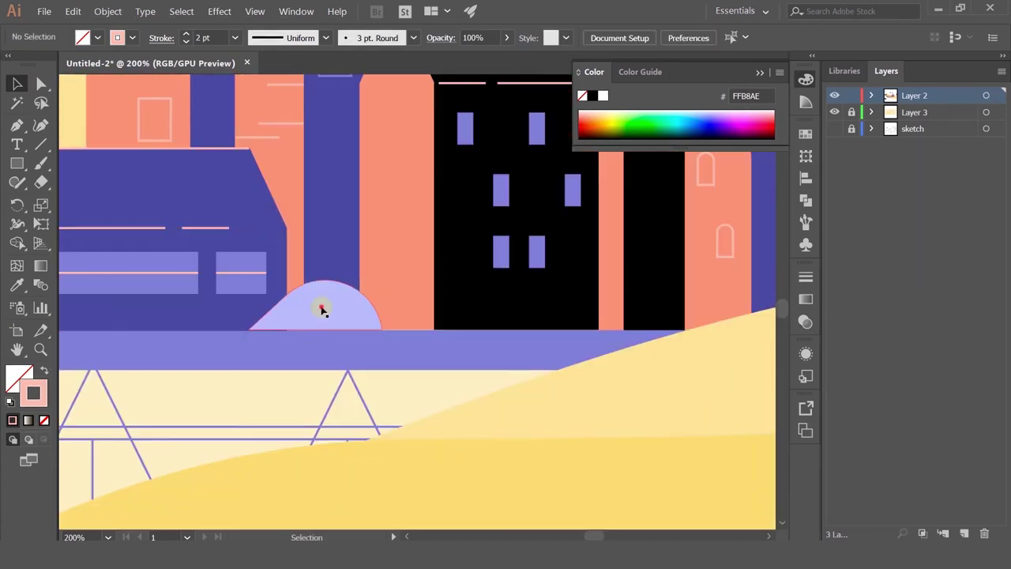
{"action": "left_click", "coordinate": [321, 316]}
{"action": "scroll", "coordinate": [325, 312], "scroll_direction": "up", "scroll_amount": 3}
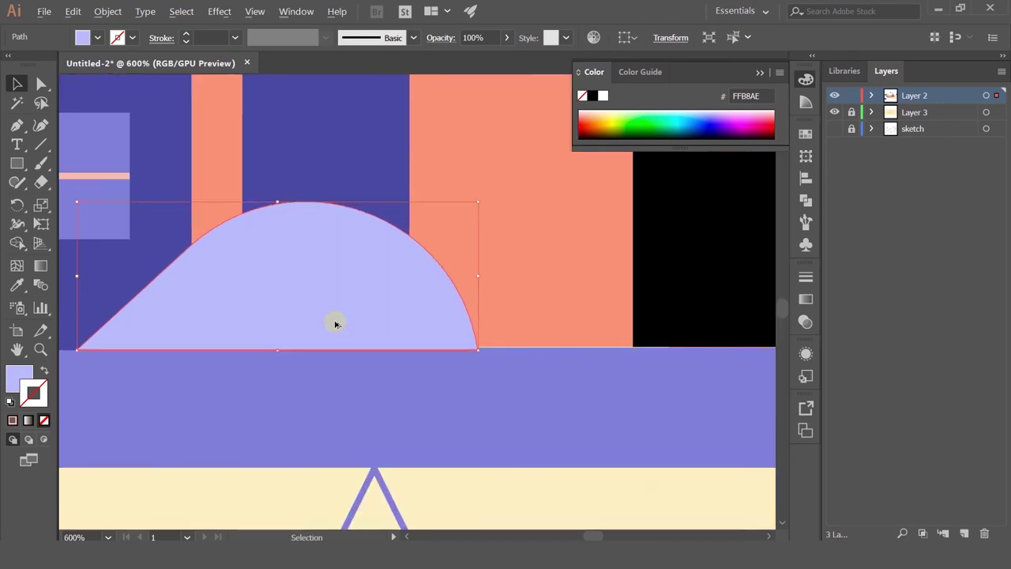
{"action": "scroll", "coordinate": [372, 307], "scroll_direction": "down", "scroll_amount": 5}
{"action": "scroll", "coordinate": [422, 293], "scroll_direction": "right", "scroll_amount": 1}
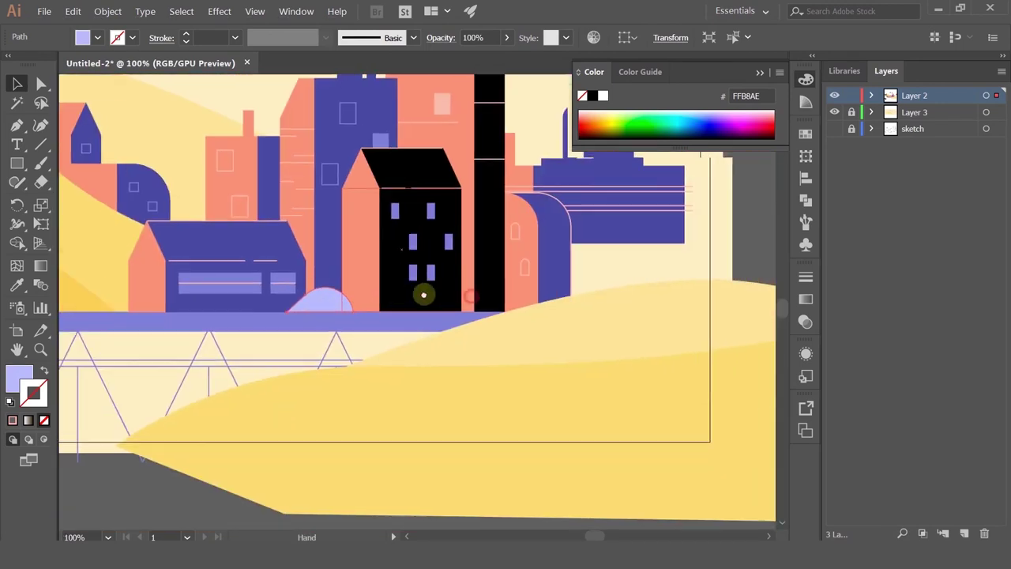
Copy a small window twice onto the black house's coral side wall and restyle both as pink outlines by sampling an arched window
{"action": "scroll", "coordinate": [362, 269], "scroll_direction": "up", "scroll_amount": 1}
{"action": "left_click_drag", "start_coordinate": [392, 187], "coordinate": [332, 196]}
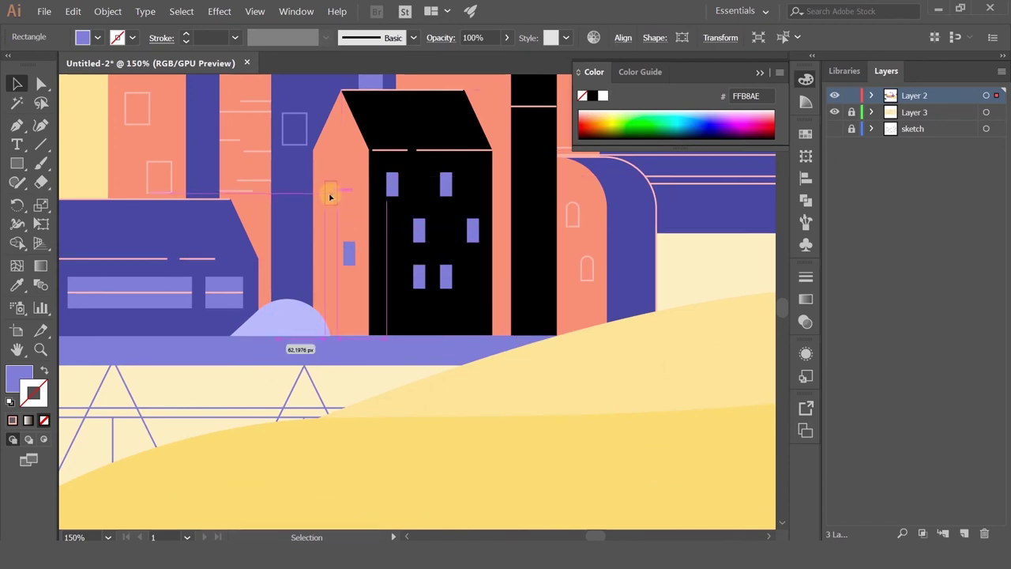
{"action": "left_click", "coordinate": [345, 252], "text": "shift"}
{"action": "left_click", "coordinate": [17, 286]}
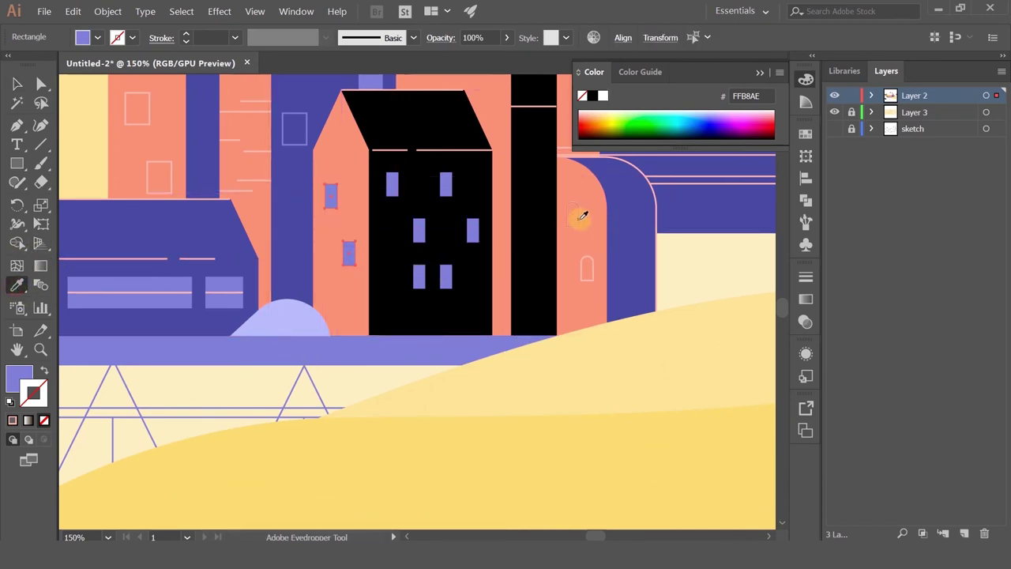
{"action": "left_click", "coordinate": [579, 218]}
{"action": "left_click", "coordinate": [17, 85]}
Move the dark red rounded rectangle from outside the artboard onto the light hill beside the blue background building
{"action": "scroll", "coordinate": [433, 208], "scroll_direction": "down", "scroll_amount": 2}
{"action": "left_click", "coordinate": [558, 219]}
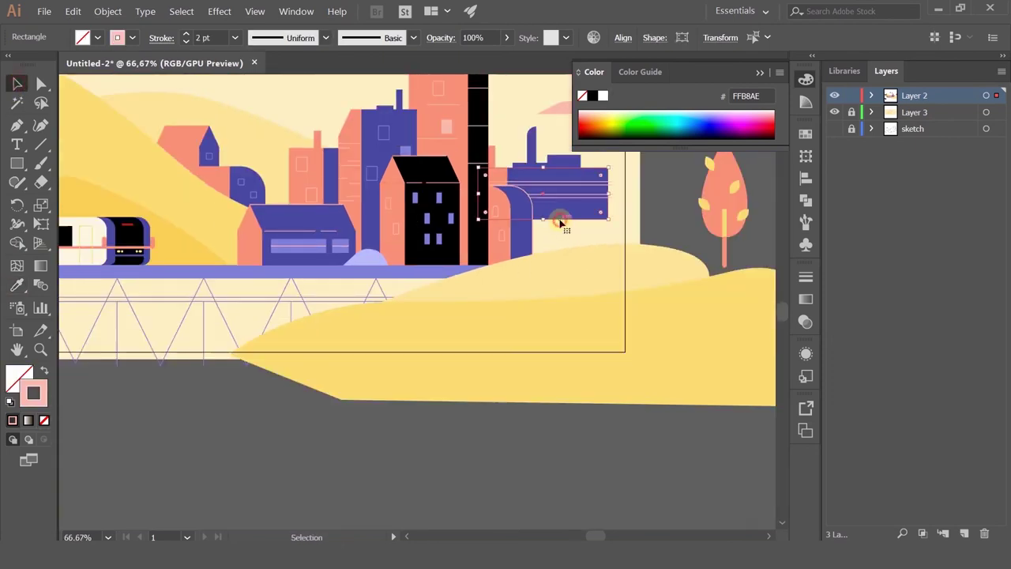
{"action": "left_click_drag", "start_coordinate": [650, 284], "coordinate": [618, 338]}
{"action": "scroll", "coordinate": [655, 375], "scroll_direction": "down", "scroll_amount": 2}
{"action": "scroll", "coordinate": [655, 386], "scroll_direction": "up", "scroll_amount": 1}
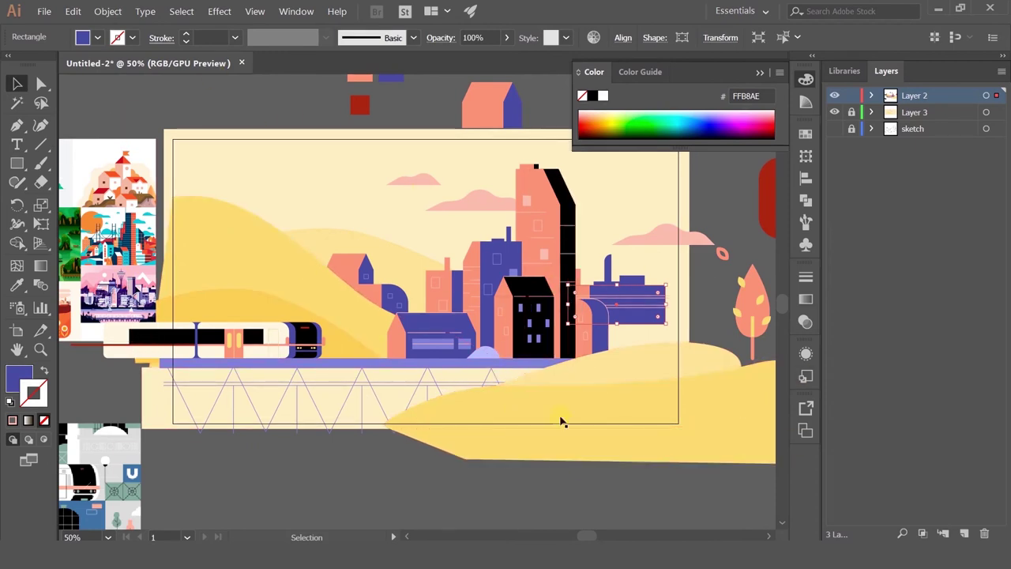
{"action": "left_click_drag", "start_coordinate": [739, 290], "coordinate": [439, 313]}
{"action": "scroll", "coordinate": [348, 335], "scroll_direction": "up", "scroll_amount": 1}
{"action": "left_click", "coordinate": [17, 83]}
{"action": "left_click_drag", "start_coordinate": [542, 203], "coordinate": [363, 352]}
{"action": "scroll", "coordinate": [362, 352], "scroll_direction": "down", "scroll_amount": 1}
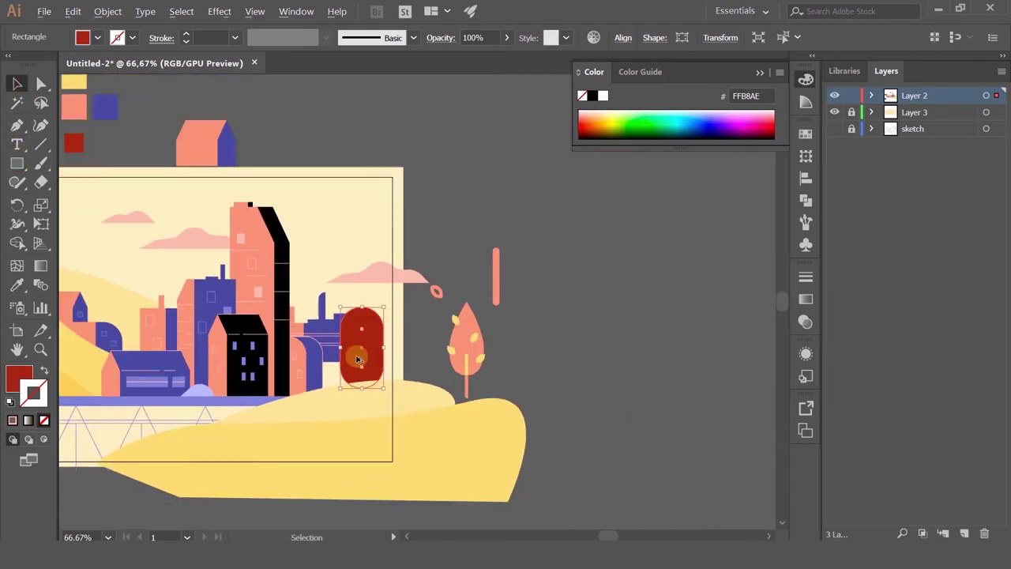
{"action": "left_click_drag", "start_coordinate": [352, 304], "coordinate": [515, 246]}
Recolour the red rounded rectangle by sampling the yellow of the large hill with the Eyedropper
{"action": "left_click", "coordinate": [16, 285]}
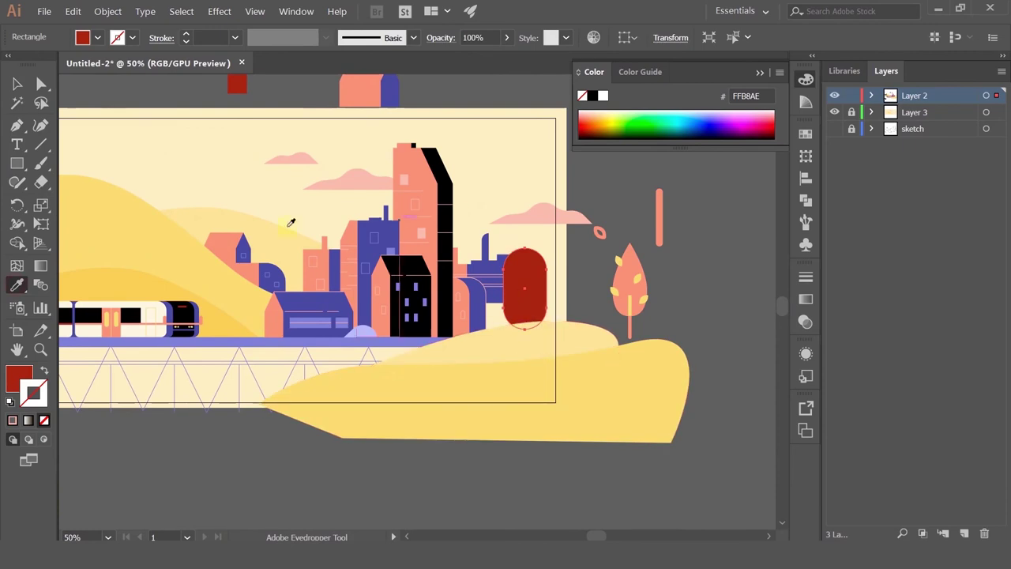
{"action": "scroll", "coordinate": [367, 328], "scroll_direction": "up", "scroll_amount": 2}
{"action": "scroll", "coordinate": [366, 329], "scroll_direction": "left", "scroll_amount": 2}
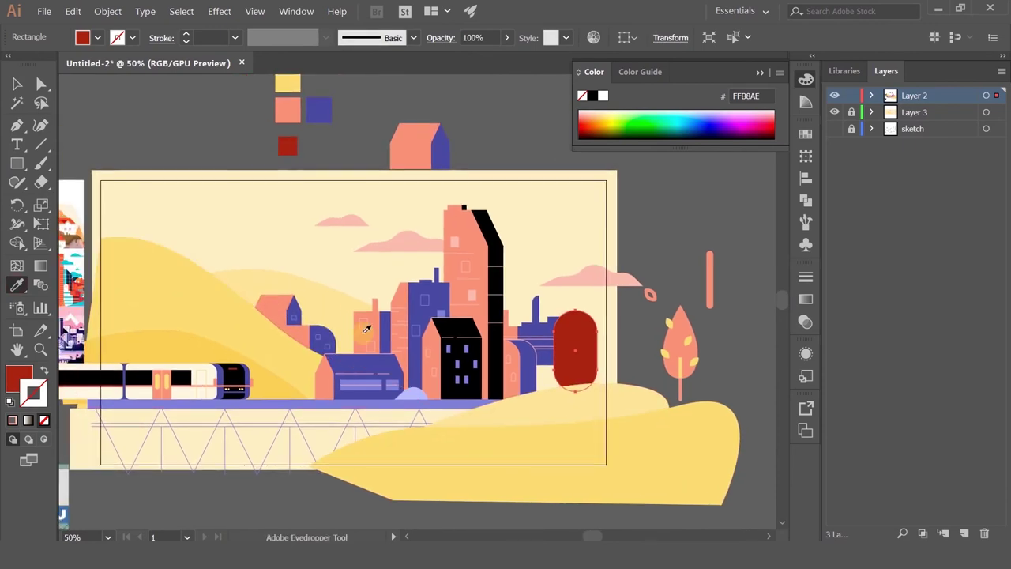
{"action": "left_click", "coordinate": [203, 304]}
{"action": "key", "text": "v"}
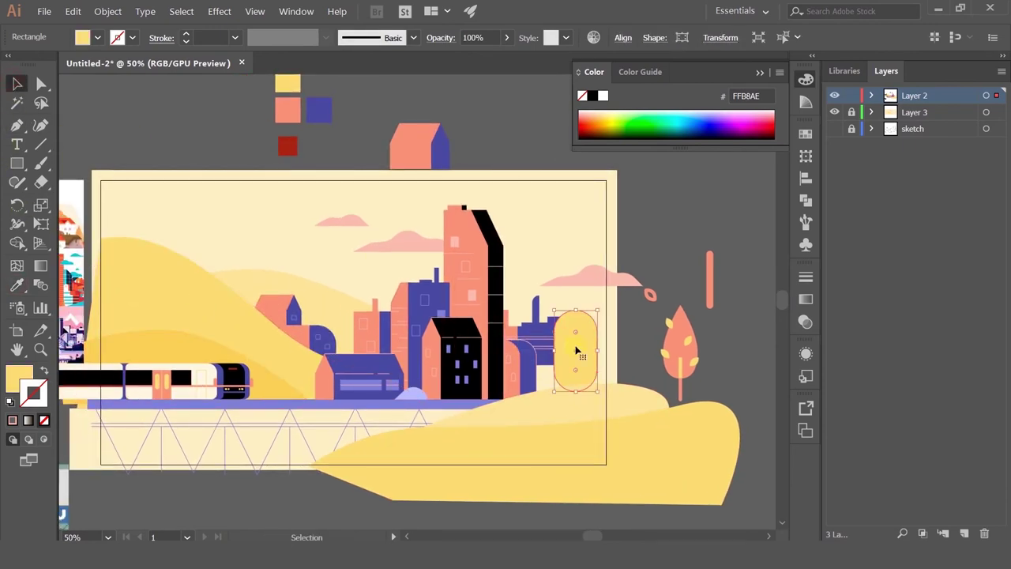
Reshape the yellow rounded rectangle into a tall, narrow treetop capsule and position it in front of the blue background building
{"action": "left_click_drag", "start_coordinate": [576, 349], "coordinate": [563, 316]}
{"action": "scroll", "coordinate": [567, 342], "scroll_direction": "up", "scroll_amount": 1}
{"action": "left_click_drag", "start_coordinate": [564, 313], "coordinate": [567, 286]}
{"action": "left_click_drag", "start_coordinate": [558, 184], "coordinate": [560, 158]}
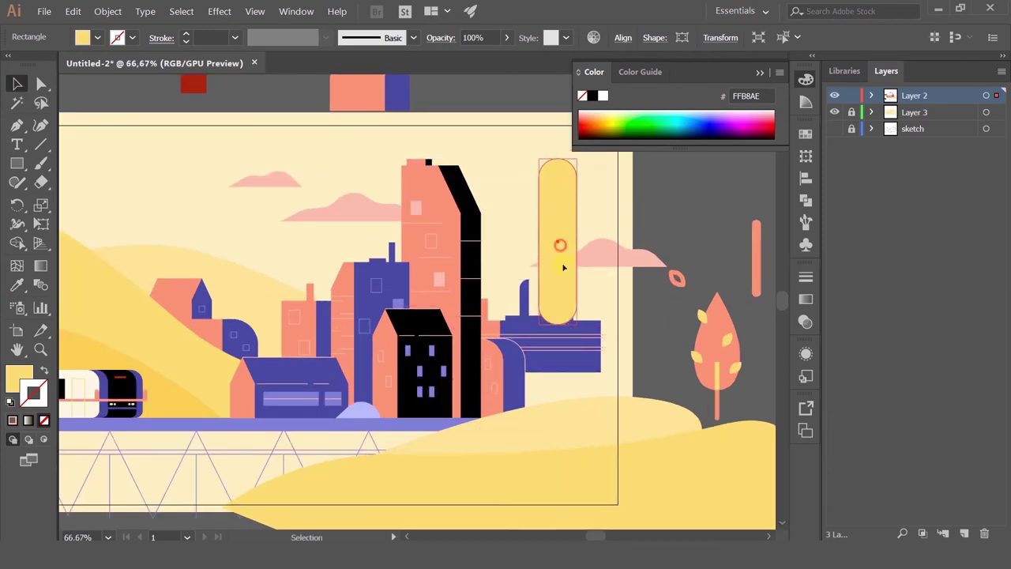
{"action": "left_click_drag", "start_coordinate": [560, 243], "coordinate": [577, 304]}
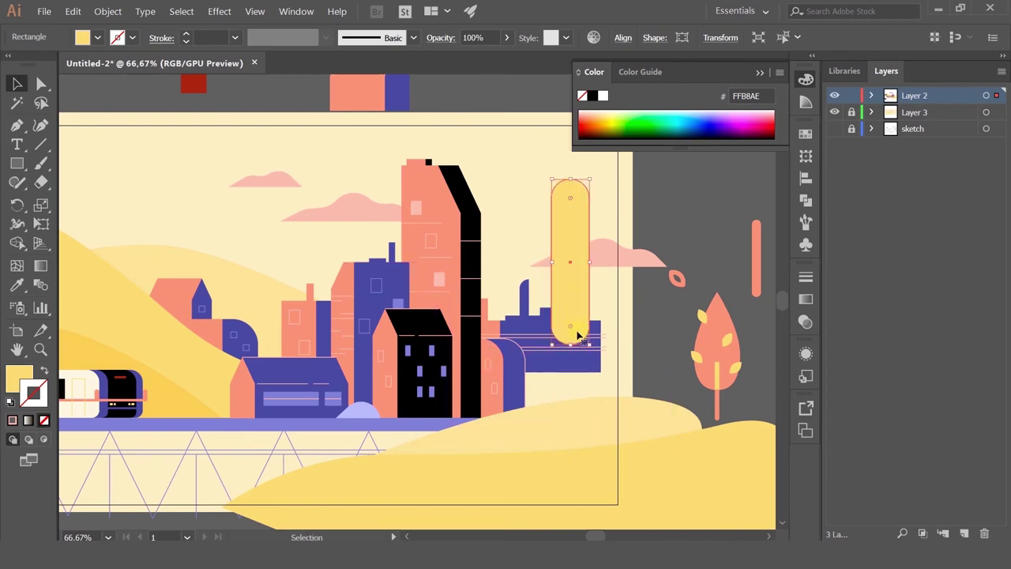
Draw a straight vertical trunk line with the Pen tool from near the yellow capsule's centre down to the light hill
{"action": "left_click", "coordinate": [18, 125]}
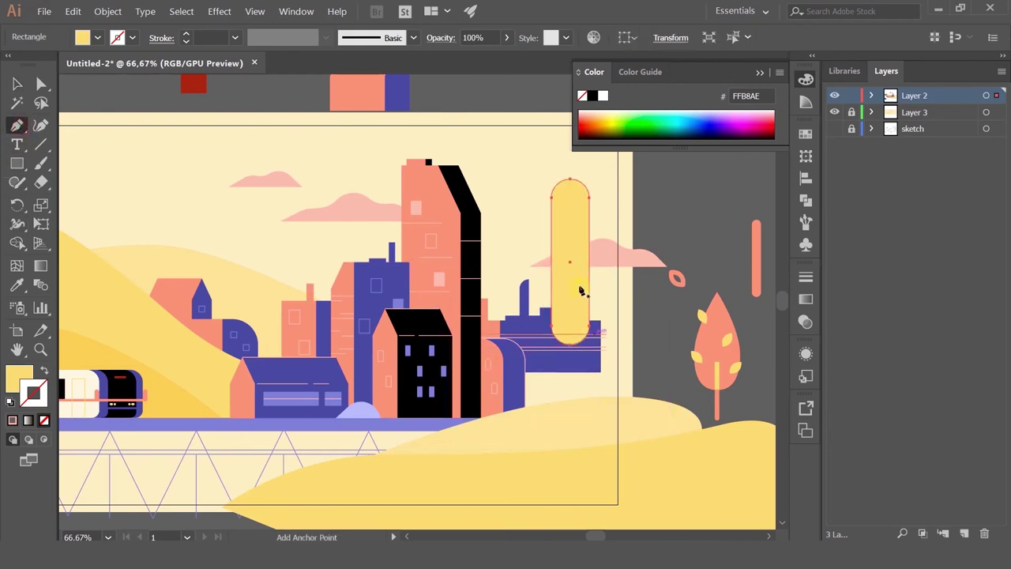
{"action": "left_click", "coordinate": [570, 281]}
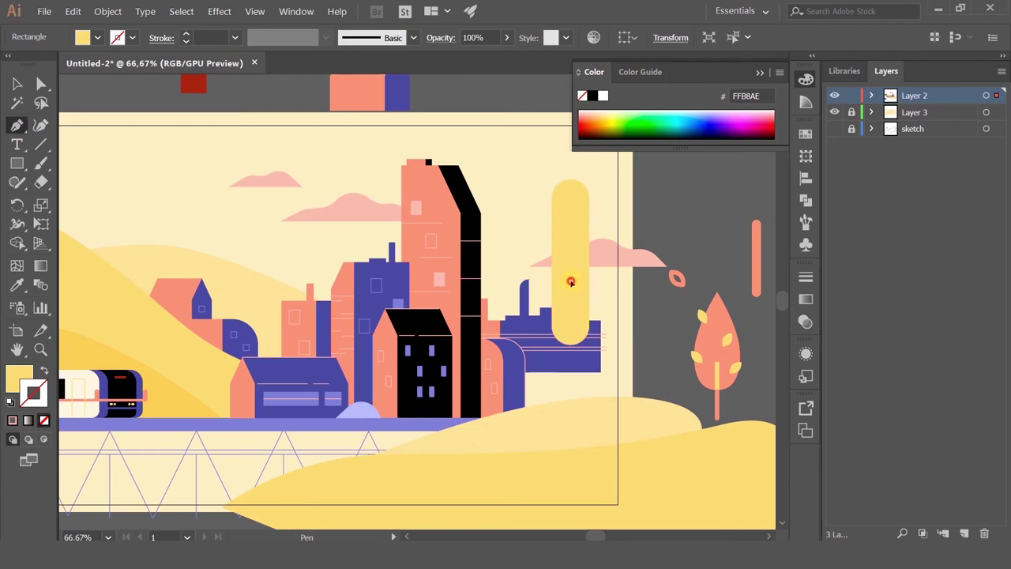
{"action": "left_click", "coordinate": [534, 432]}
{"action": "key", "text": "ctrl+z"}
Give the trunk line a 2 pt coral FF8E78 stroke by sampling the tall tower's colour
{"action": "left_click", "coordinate": [17, 284]}
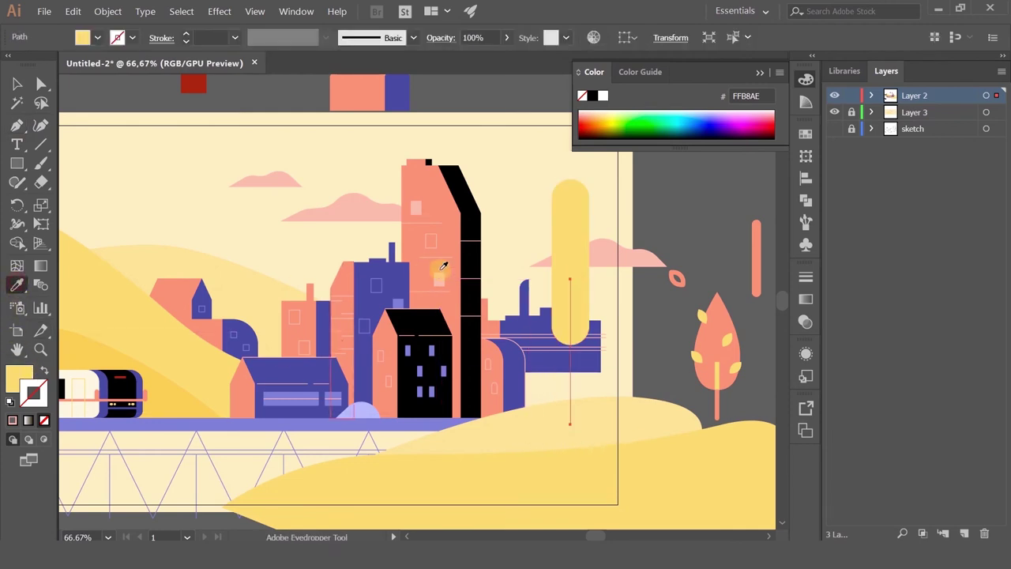
{"action": "left_click", "coordinate": [443, 266]}
{"action": "left_click", "coordinate": [44, 372]}
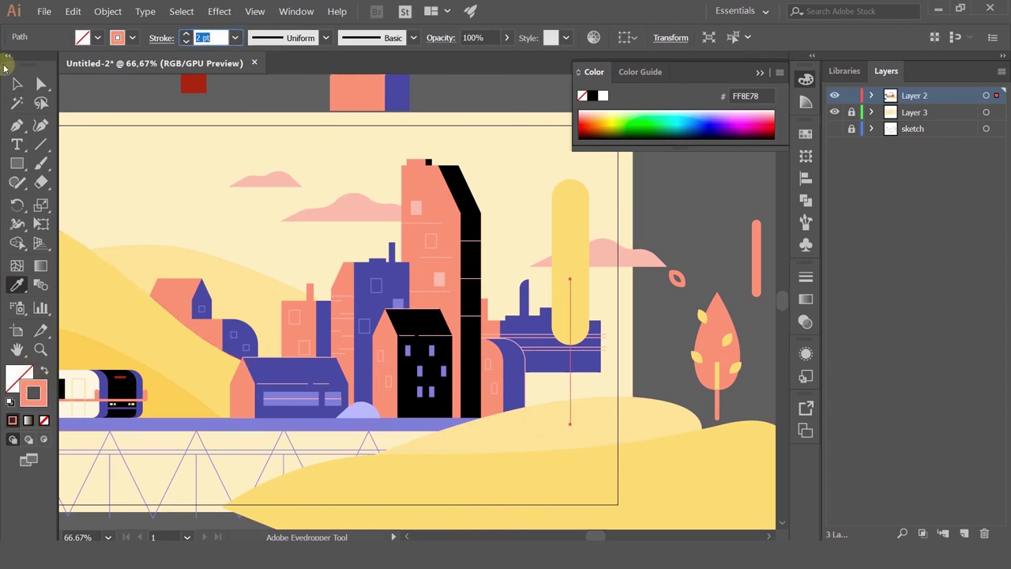
{"action": "left_click", "coordinate": [17, 83]}
{"action": "left_click", "coordinate": [509, 245]}
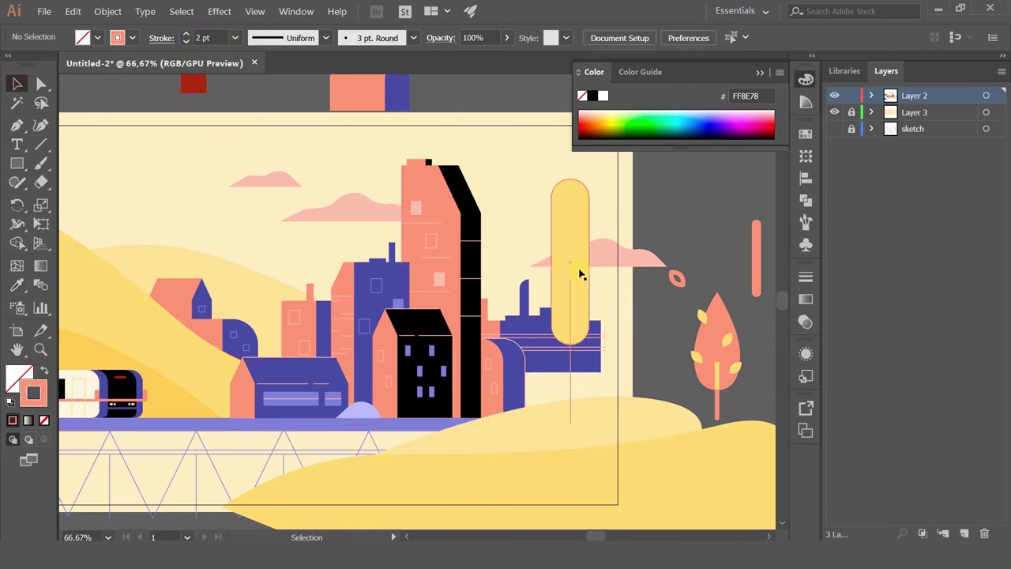
Move the yellow capsule slightly down along its trunk line
{"action": "left_click_drag", "start_coordinate": [577, 274], "coordinate": [579, 289]}
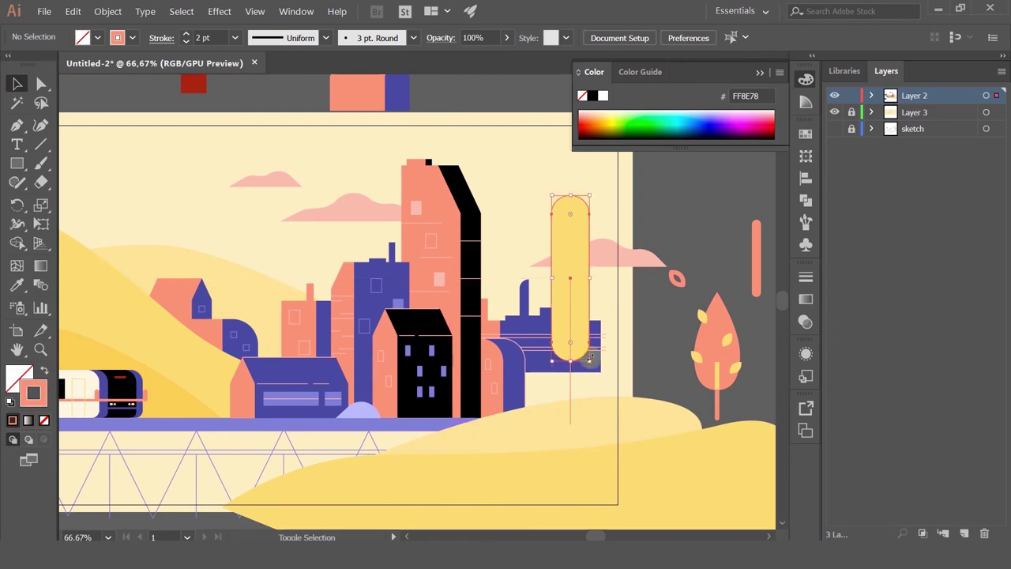
{"action": "left_click", "coordinate": [638, 282]}
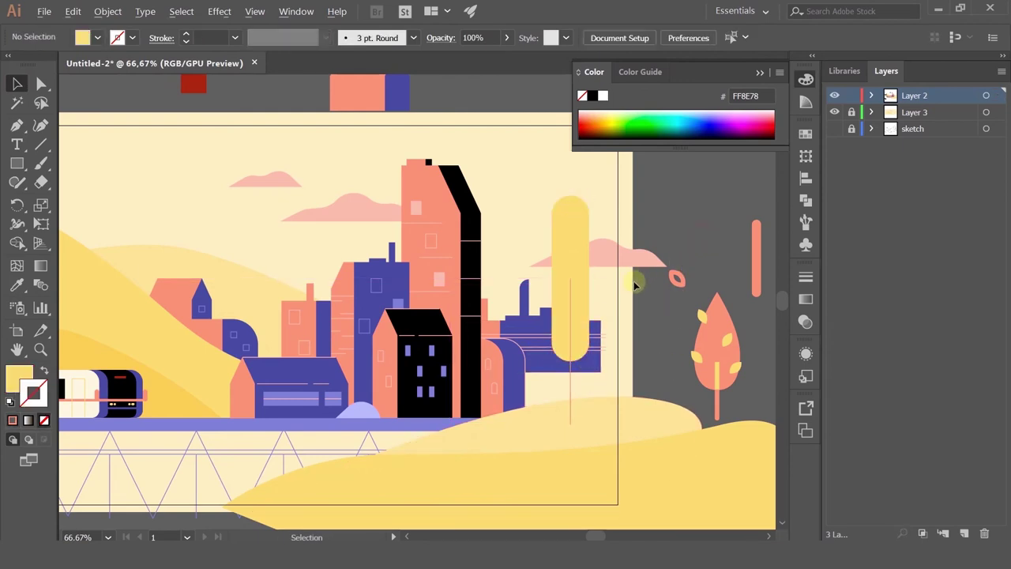
{"action": "scroll", "coordinate": [638, 283], "scroll_direction": "down", "scroll_amount": 2}
{"action": "scroll", "coordinate": [638, 282], "scroll_direction": "up", "scroll_amount": 1}
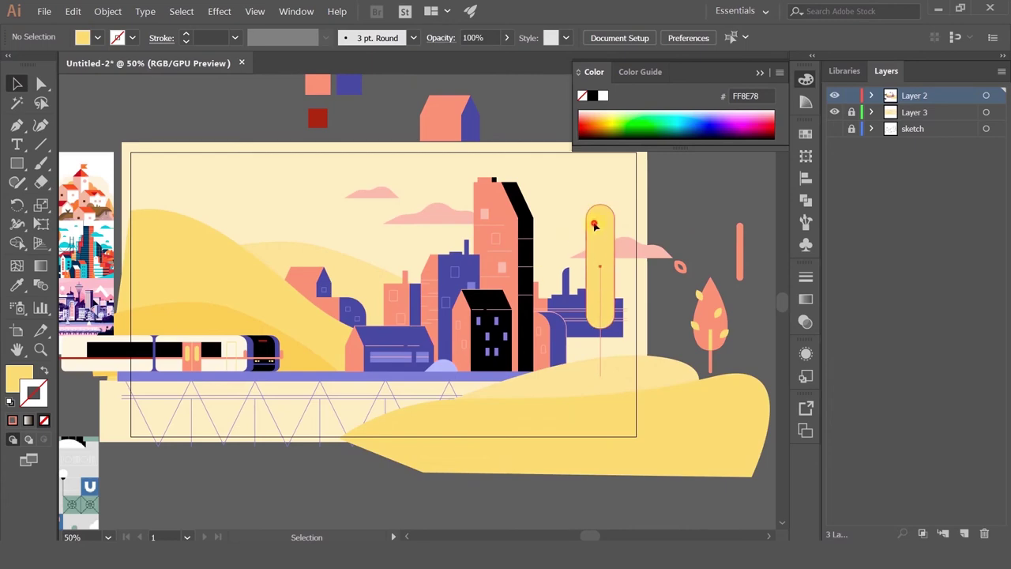
{"action": "left_click", "coordinate": [595, 226]}
{"action": "scroll", "coordinate": [607, 332], "scroll_direction": "up", "scroll_amount": 2}
{"action": "scroll", "coordinate": [607, 328], "scroll_direction": "down", "scroll_amount": 2}
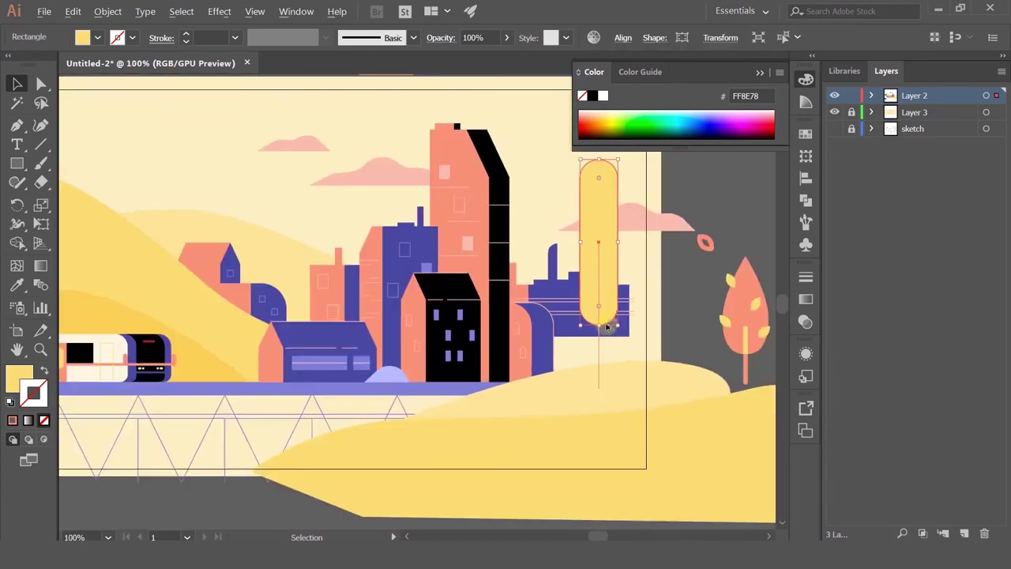
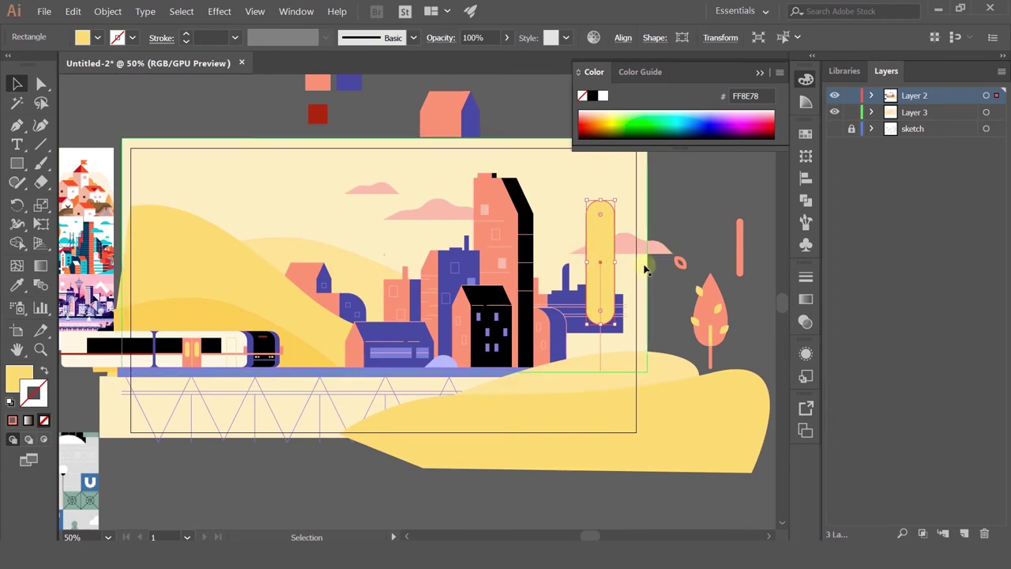
Move the large pink cloud beside the yellow tree over to the tall tower and try to shear it
{"action": "left_click_drag", "start_coordinate": [645, 271], "coordinate": [557, 252]}
{"action": "right_click", "coordinate": [556, 249]}
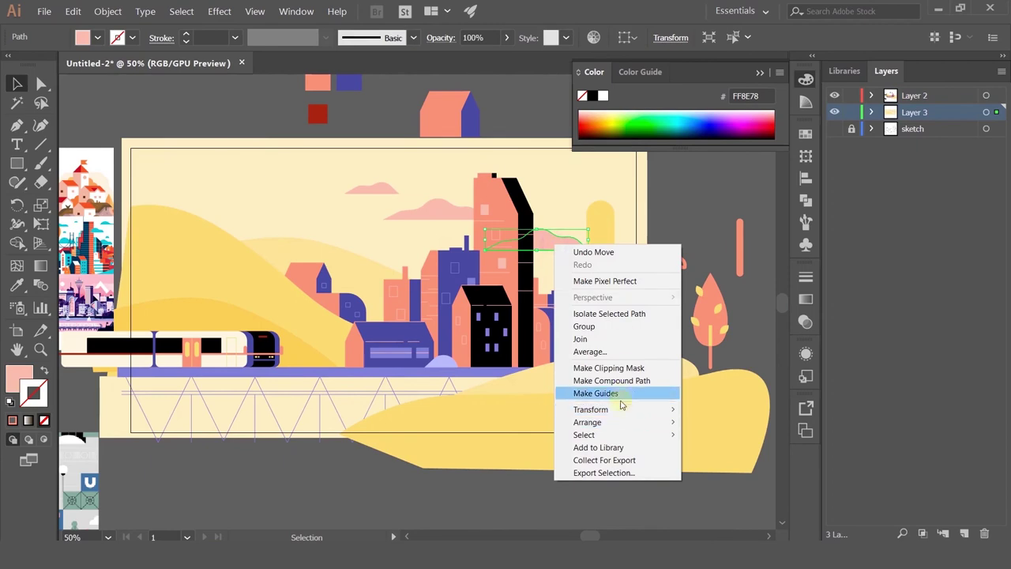
{"action": "mouse_move", "coordinate": [624, 410]}
{"action": "left_click", "coordinate": [711, 477]}
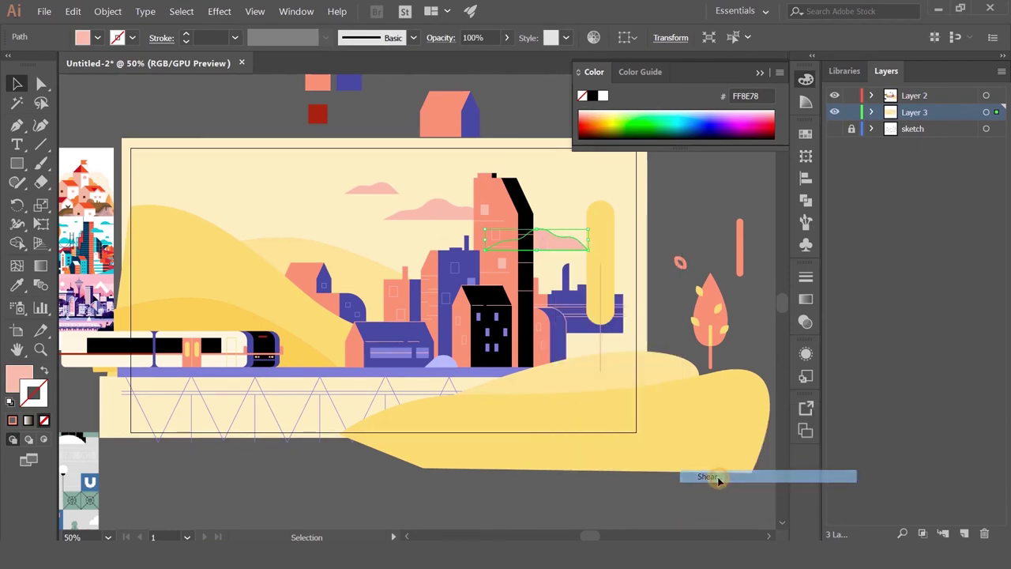
{"action": "left_click", "coordinate": [773, 389]}
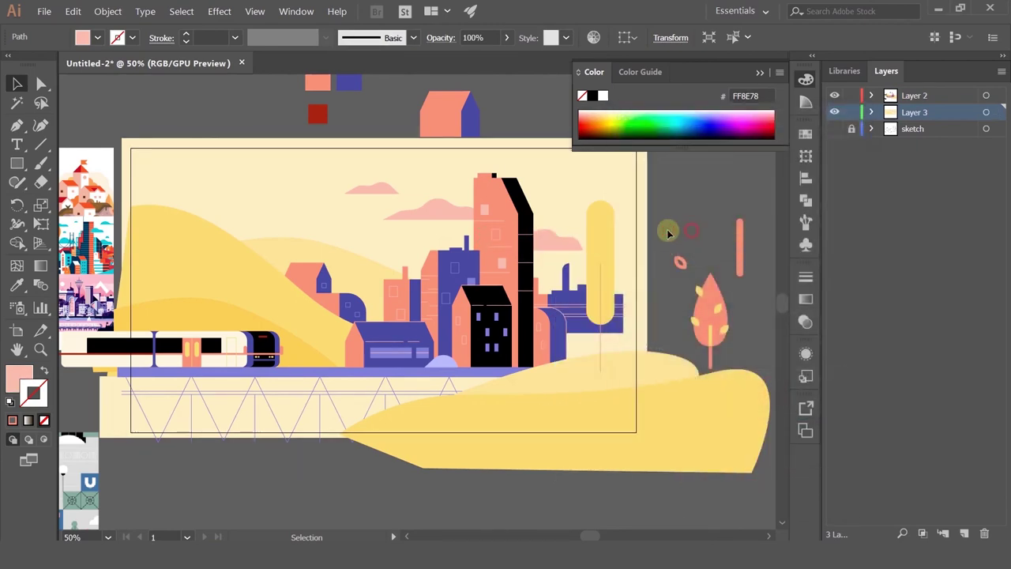
Replace the large cloud at the tall tower with a copy of the small pink cloud
{"action": "left_click", "coordinate": [668, 233]}
{"action": "left_click", "coordinate": [531, 251]}
{"action": "left_click_drag", "start_coordinate": [361, 185], "coordinate": [537, 235]}
{"action": "left_click", "coordinate": [700, 220]}
Set the capsule treetop's fill to a more saturated yellow, FFD05A, in the Color Picker
{"action": "left_click_drag", "start_coordinate": [663, 266], "coordinate": [624, 321]}
{"action": "left_click_drag", "start_coordinate": [605, 283], "coordinate": [582, 213]}
{"action": "scroll", "coordinate": [585, 355], "scroll_direction": "down", "scroll_amount": 2}
{"action": "scroll", "coordinate": [582, 355], "scroll_direction": "up", "scroll_amount": 3}
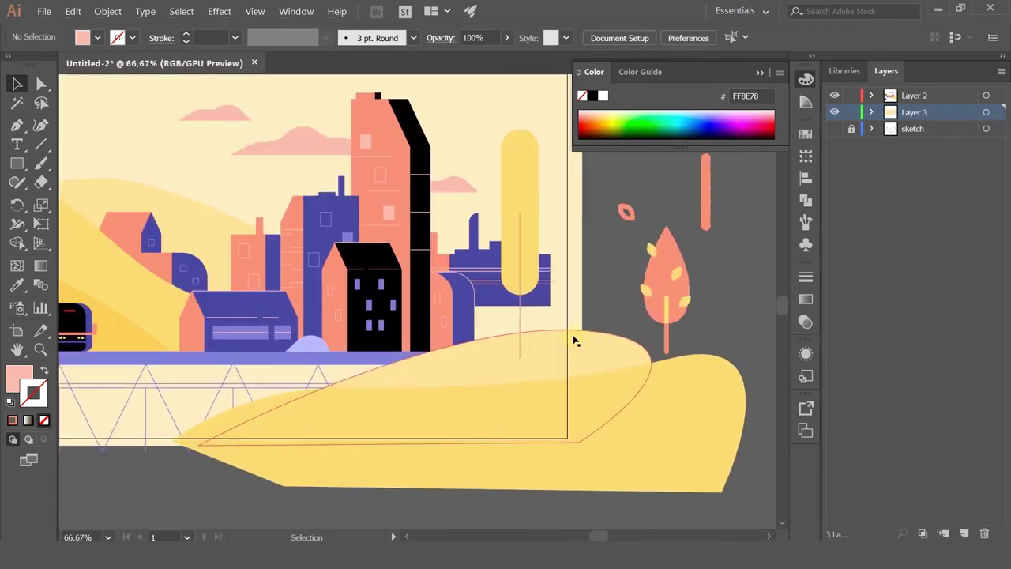
{"action": "left_click", "coordinate": [522, 187]}
{"action": "double_click", "coordinate": [30, 376]}
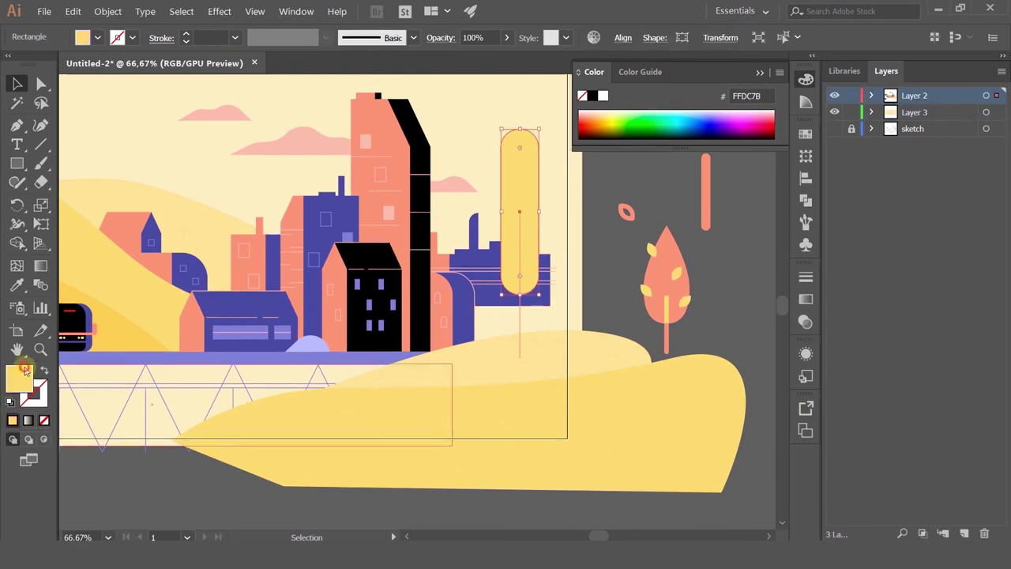
{"action": "left_click_drag", "start_coordinate": [593, 158], "coordinate": [604, 146]}
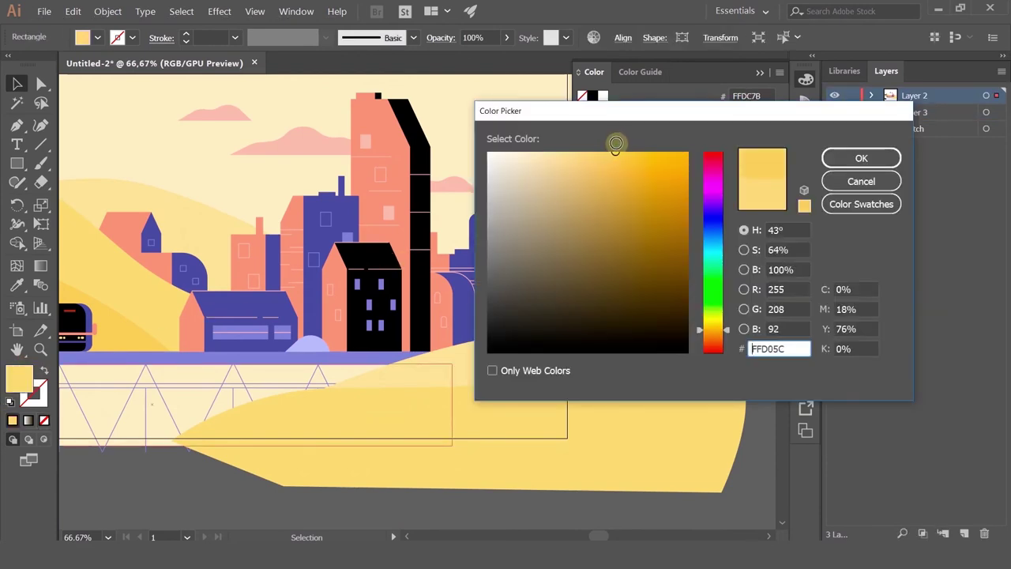
{"action": "left_click", "coordinate": [861, 158]}
{"action": "left_click", "coordinate": [614, 198]}
Recolour the capsule treetop to FFCD5F with the Eyedropper
{"action": "scroll", "coordinate": [598, 203], "scroll_direction": "down", "scroll_amount": 2}
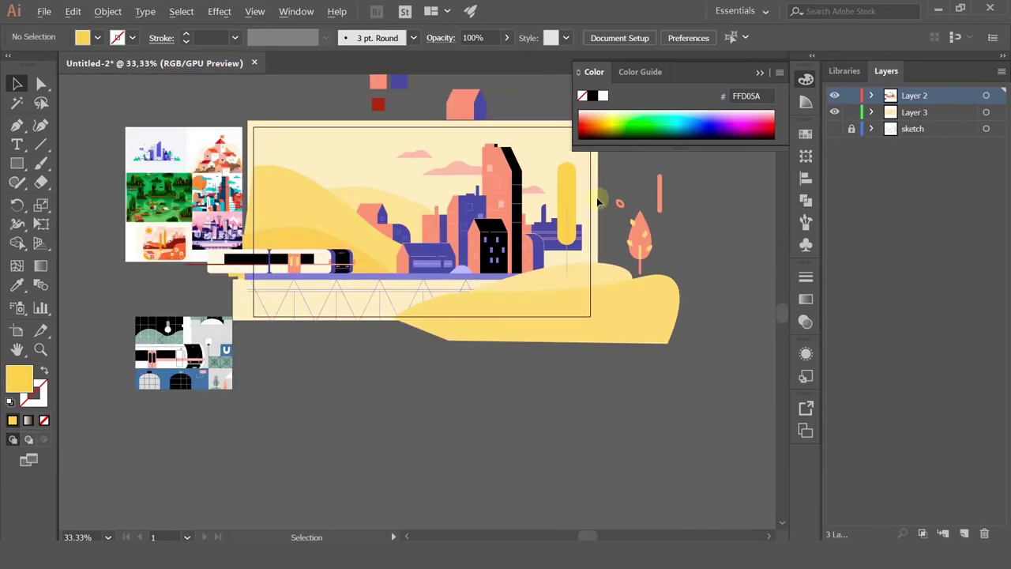
{"action": "scroll", "coordinate": [563, 201], "scroll_direction": "up", "scroll_amount": 1}
{"action": "left_click", "coordinate": [573, 207]}
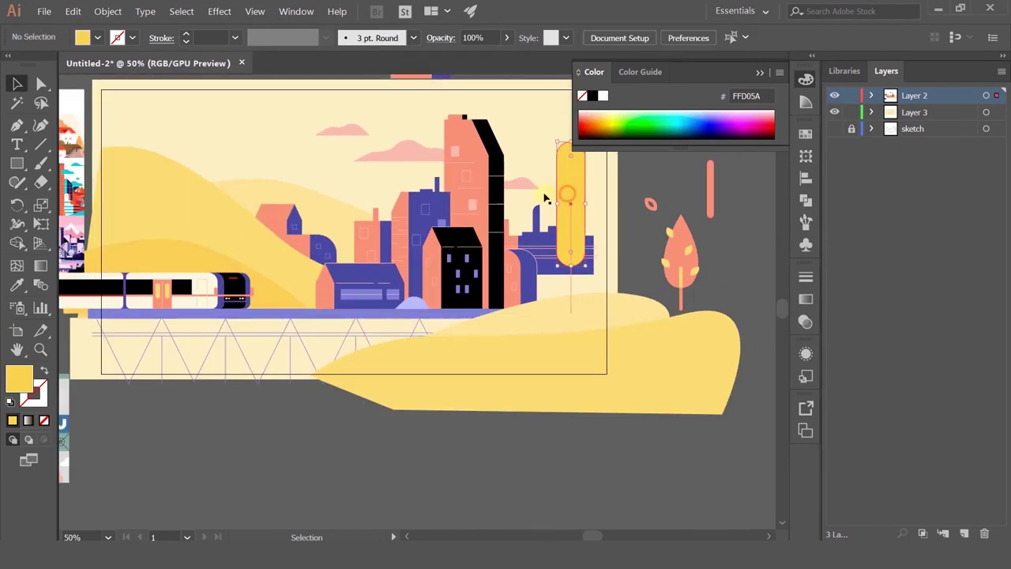
{"action": "left_click", "coordinate": [17, 285]}
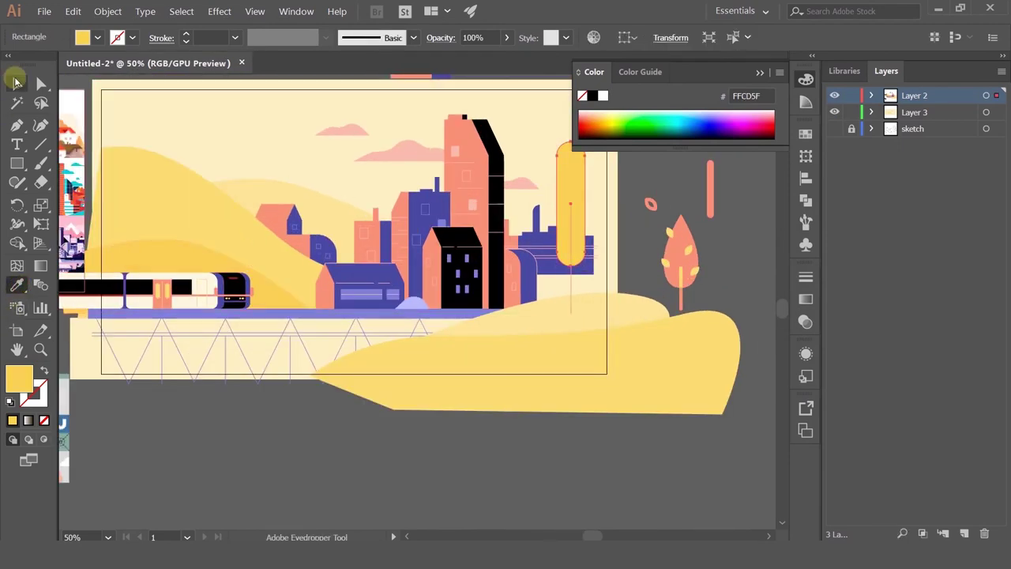
{"action": "left_click", "coordinate": [17, 82]}
Recolour the trunk line's stroke to blue 4A4A9E by sampling the low house and swapping fill and stroke
{"action": "left_click", "coordinate": [571, 286]}
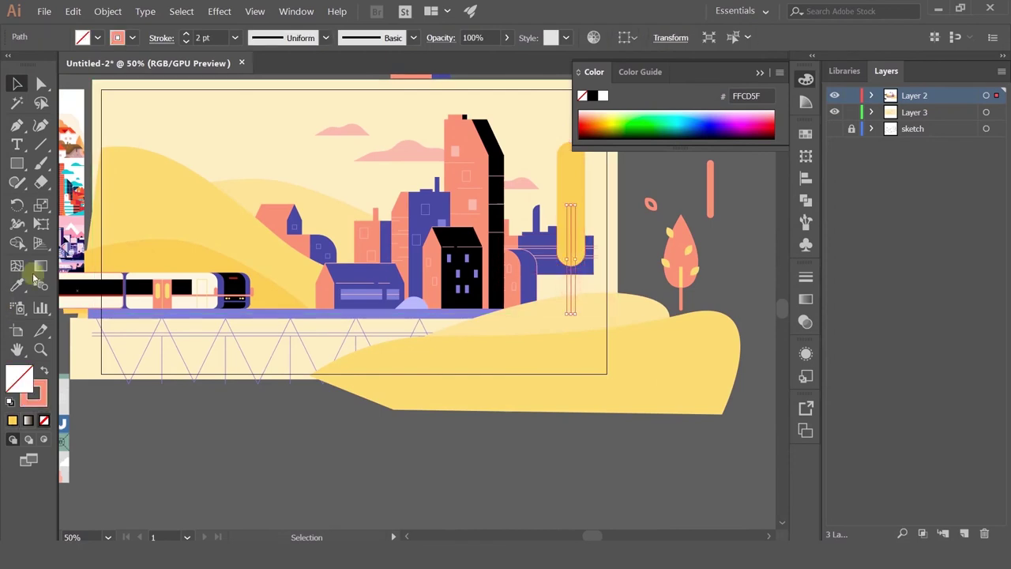
{"action": "left_click", "coordinate": [19, 286]}
{"action": "left_click", "coordinate": [363, 264]}
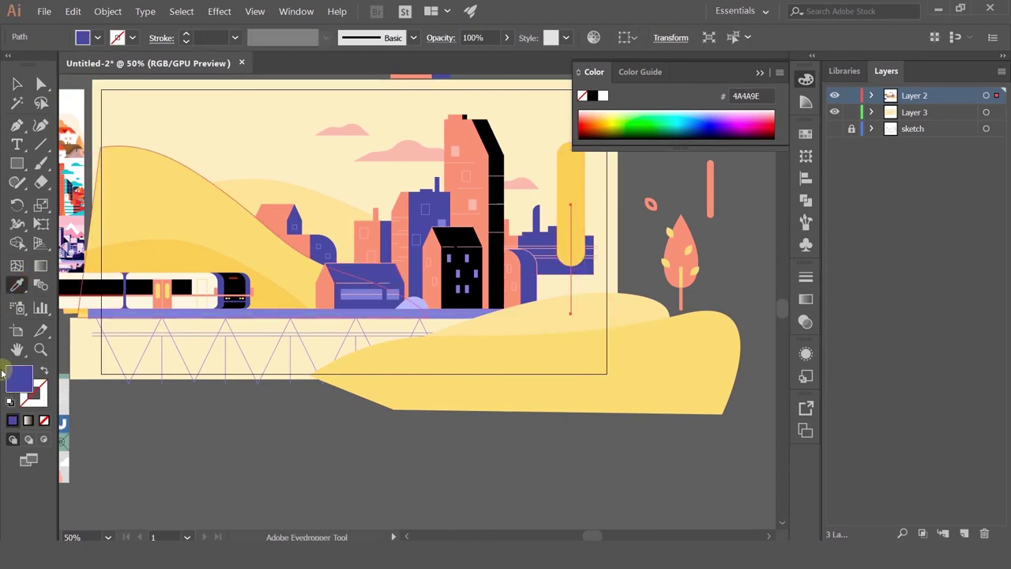
{"action": "left_click", "coordinate": [43, 370]}
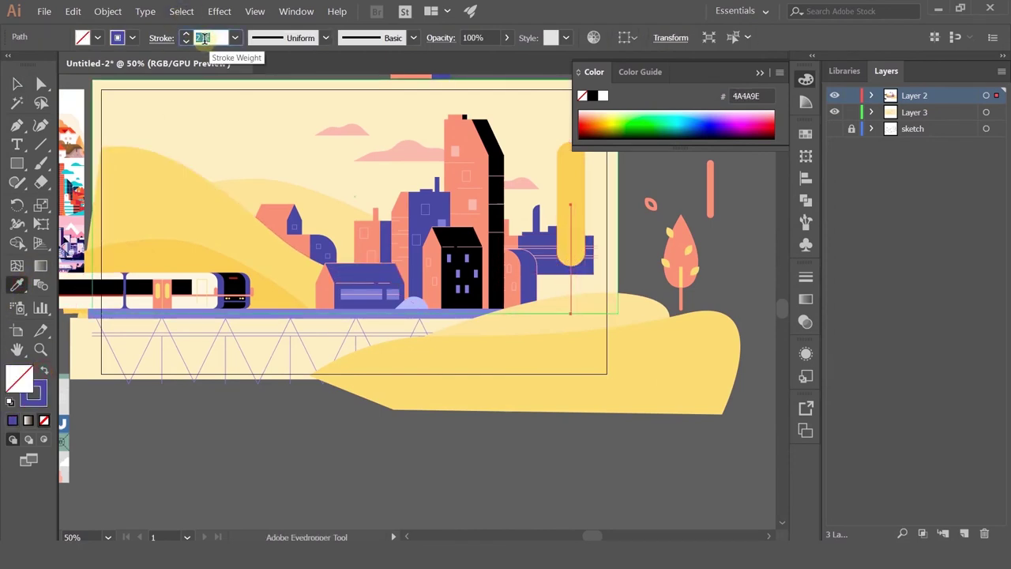
Set the capsule tree's trunk line to a 2 pt stroke weight
{"action": "type", "text": "2"}
{"action": "key", "text": "Return"}
{"action": "key", "text": "v"}
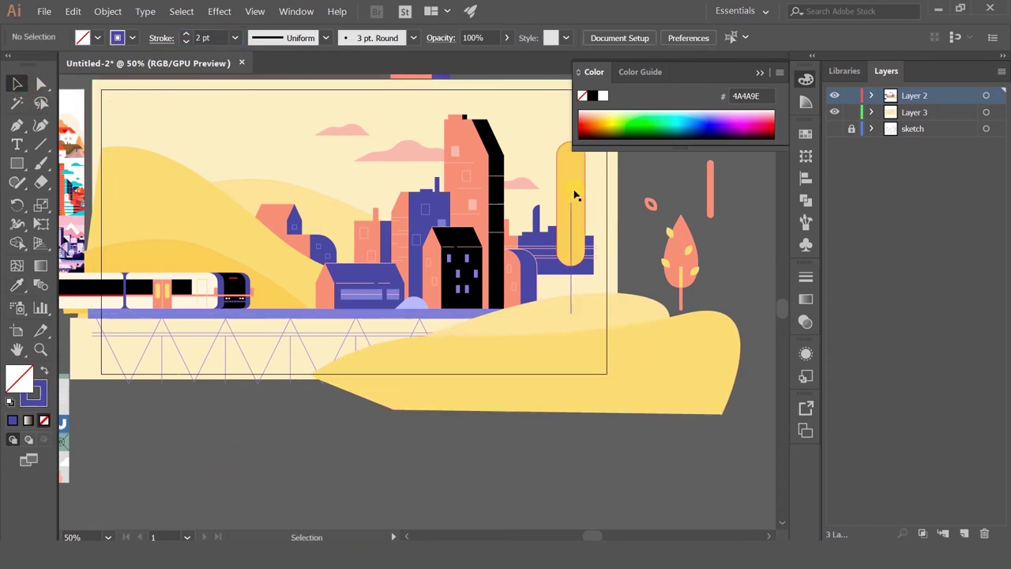
Place a copy of the capsule treetop and its trunk lower and slightly to the left of the original
{"action": "left_click", "coordinate": [577, 186]}
{"action": "left_click_drag", "start_coordinate": [576, 186], "coordinate": [554, 251]}
{"action": "key", "text": "a"}
{"action": "left_click", "coordinate": [571, 288], "text": "shift"}
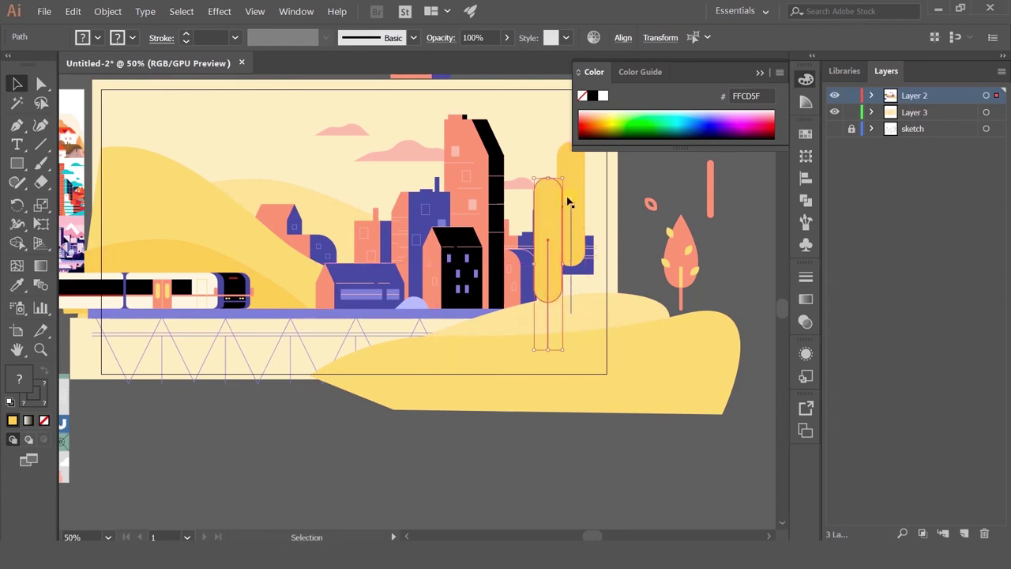
{"action": "left_click", "coordinate": [633, 237]}
Shorten the copied tree's trunk and lower its treetop's upper end to make a small capsule tree
{"action": "scroll", "coordinate": [572, 322], "scroll_direction": "up", "scroll_amount": 1}
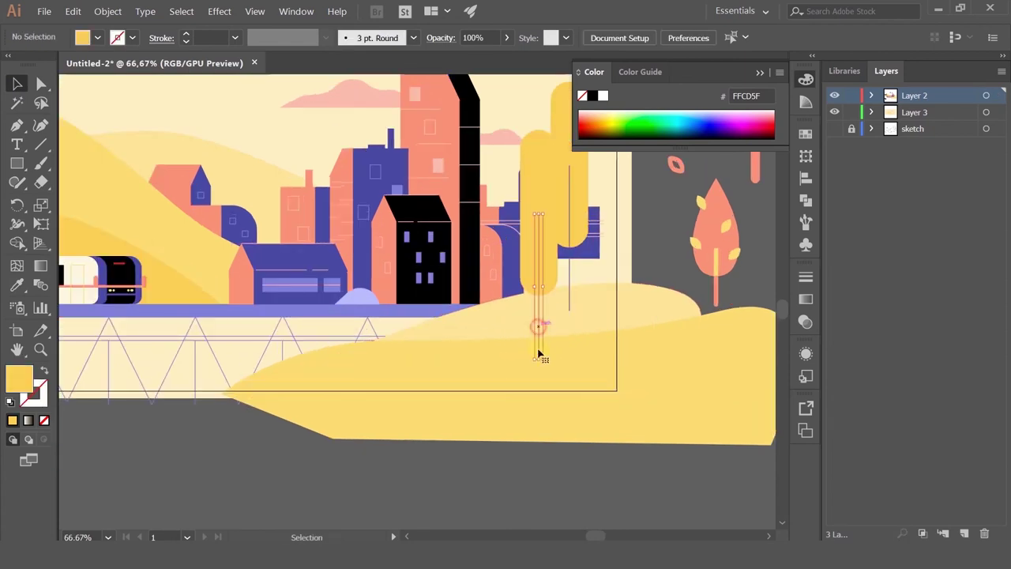
{"action": "left_click", "coordinate": [540, 360]}
{"action": "left_click_drag", "start_coordinate": [539, 362], "coordinate": [539, 272]}
{"action": "left_click", "coordinate": [544, 286]}
{"action": "left_click_drag", "start_coordinate": [540, 128], "coordinate": [538, 193]}
{"action": "left_click_drag", "start_coordinate": [588, 305], "coordinate": [579, 318]}
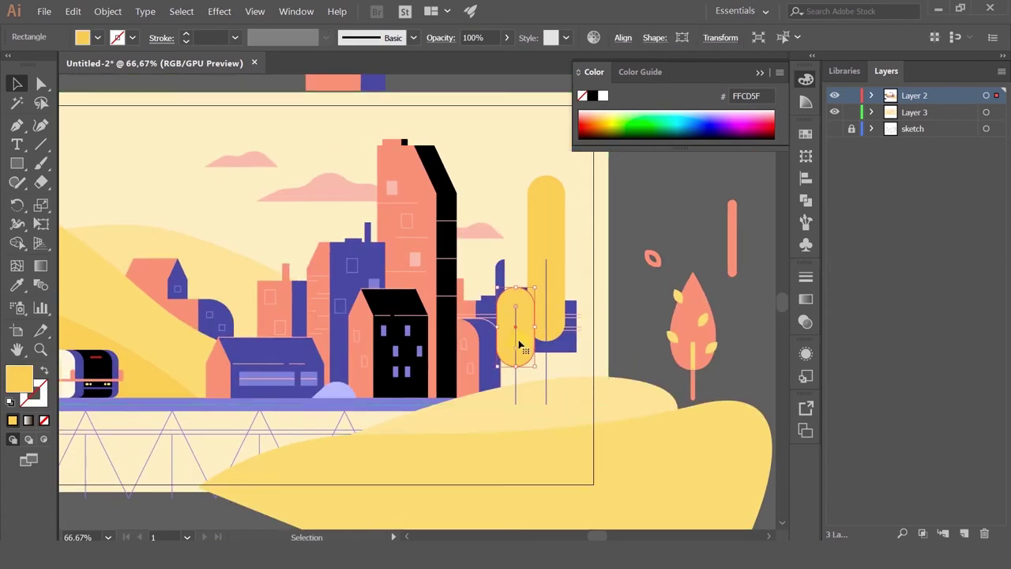
Move the small tree's treetop and trunk together down onto the hill
{"action": "left_click", "coordinate": [516, 392], "text": "shift"}
{"action": "left_click_drag", "start_coordinate": [524, 339], "coordinate": [523, 395]}
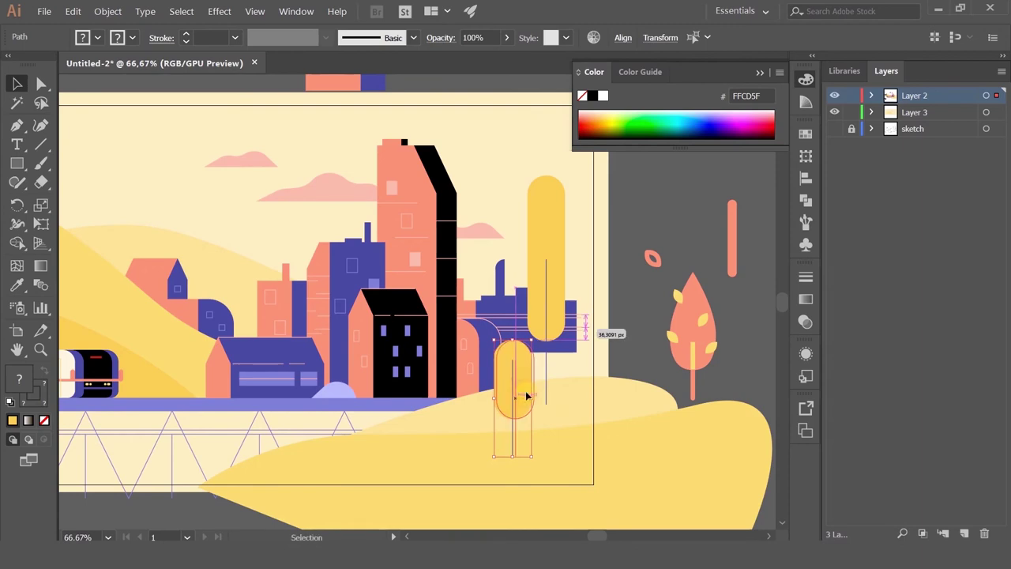
{"action": "left_click", "coordinate": [624, 267]}
{"action": "scroll", "coordinate": [593, 339], "scroll_direction": "down", "scroll_amount": 1}
Draw a wide rectangle at the base of the two capsule trees and send it behind the trees and the hill
{"action": "scroll", "coordinate": [634, 384], "scroll_direction": "up", "scroll_amount": 2}
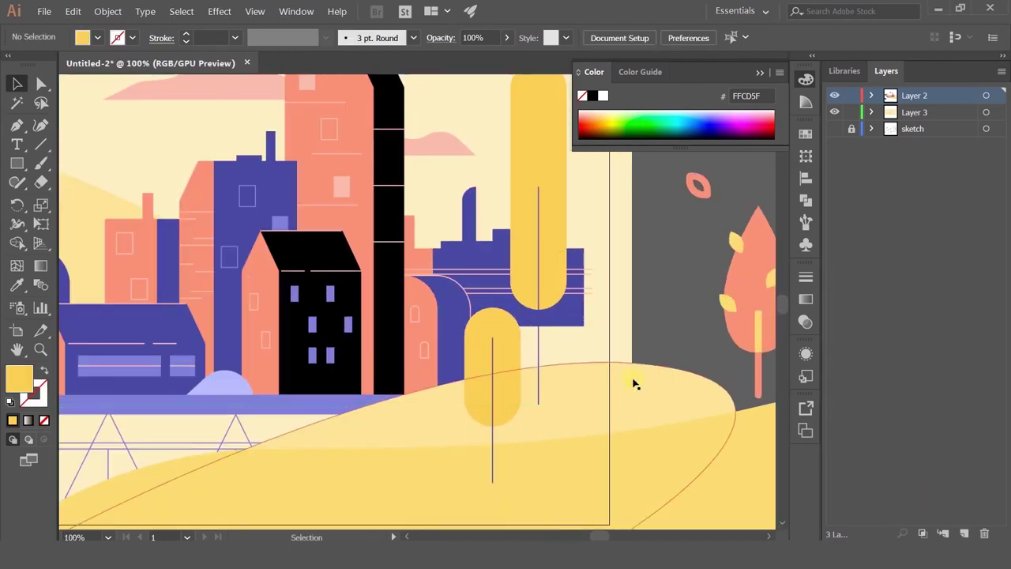
{"action": "left_click_drag", "start_coordinate": [451, 314], "coordinate": [660, 385]}
{"action": "key", "text": "v"}
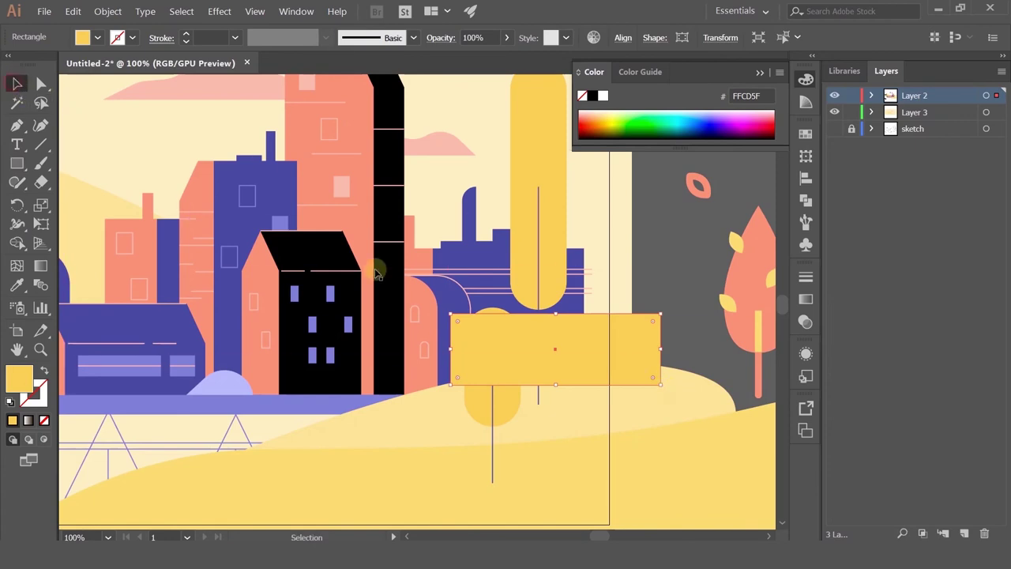
{"action": "key", "text": "ctrl+shift+bracketleft"}
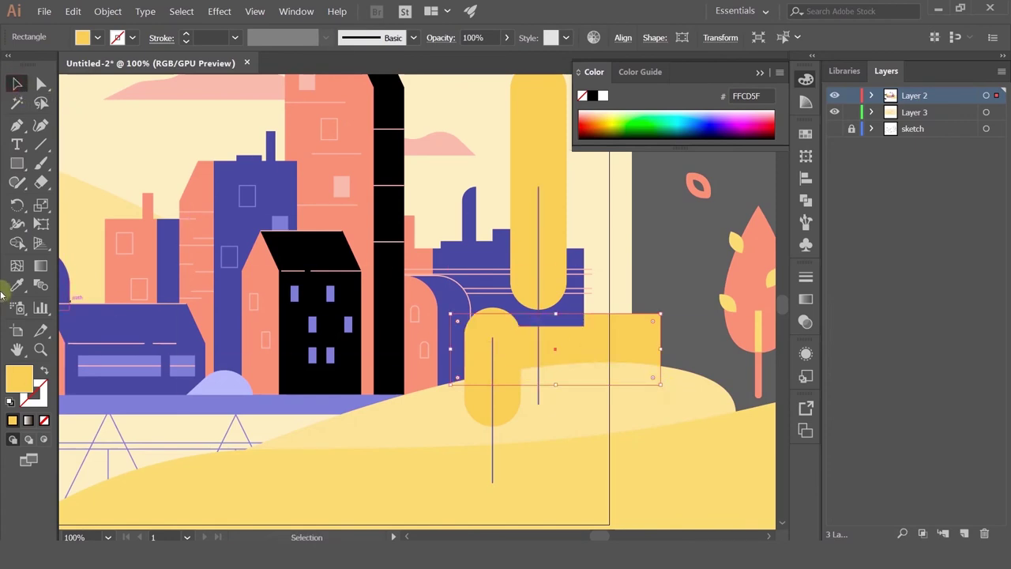
Recolour the rectangle to coral FF8E78 by sampling the neighbouring building, and stack it in front of the blue building
{"action": "left_click", "coordinate": [16, 286]}
{"action": "left_click", "coordinate": [423, 255]}
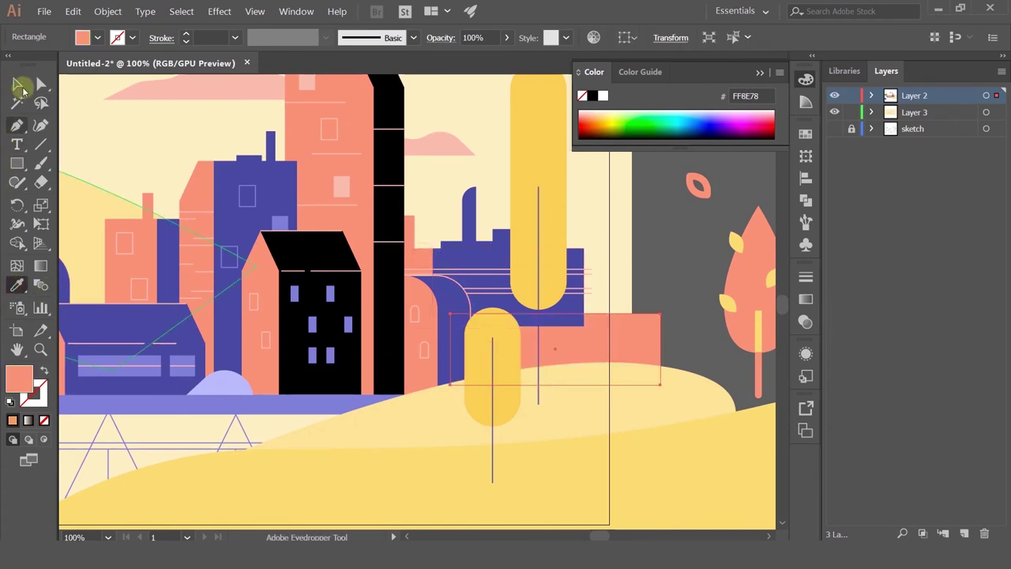
{"action": "left_click", "coordinate": [19, 85]}
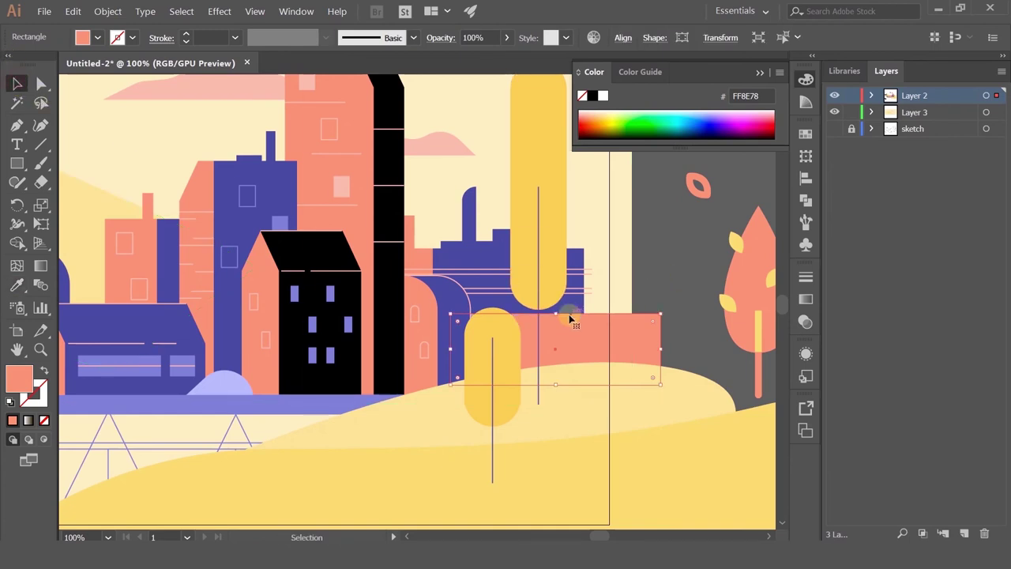
{"action": "key", "text": "ctrl+shift+bracketleft"}
Try to pull the overhanging ends of the pink stripes back to the blue building's right edge
{"action": "left_click", "coordinate": [582, 275]}
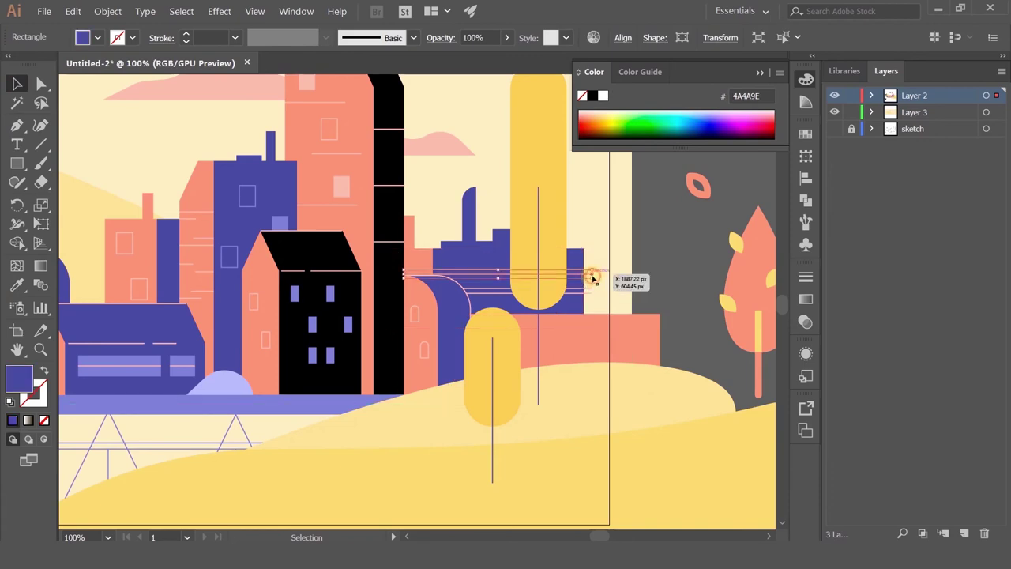
{"action": "left_click", "coordinate": [591, 278]}
{"action": "left_click", "coordinate": [41, 83]}
{"action": "scroll", "coordinate": [593, 314], "scroll_direction": "up", "scroll_amount": 2}
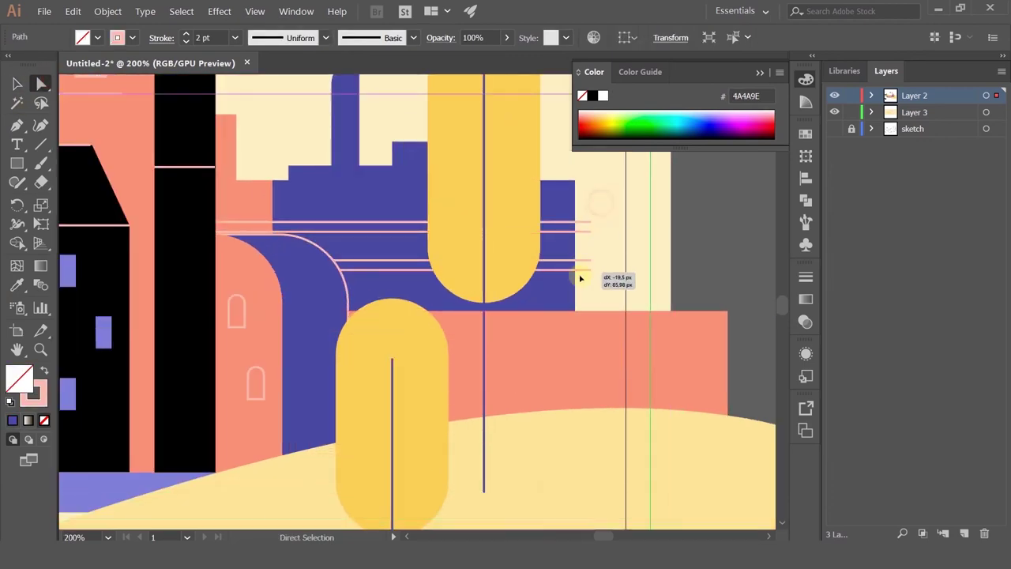
{"action": "left_click", "coordinate": [600, 235]}
{"action": "key", "text": "ctrl+z"}
Lock Layer 3 and pull the overhanging ends of the pink stripes back to the blue building's right edge
{"action": "left_click", "coordinate": [853, 113]}
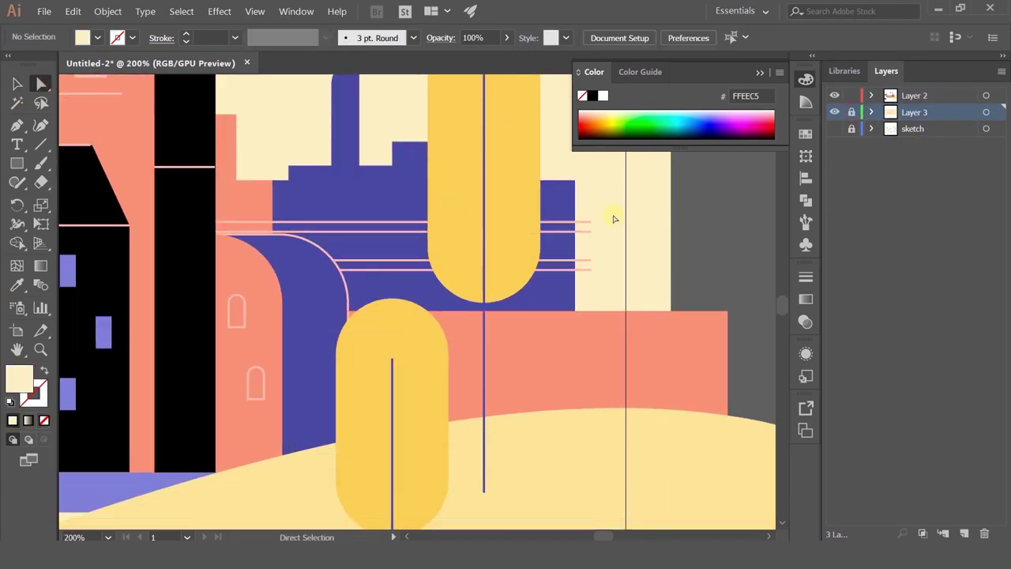
{"action": "left_click_drag", "start_coordinate": [587, 289], "coordinate": [587, 287]}
{"action": "left_click_drag", "start_coordinate": [595, 262], "coordinate": [576, 263]}
{"action": "left_click", "coordinate": [605, 266]}
{"action": "scroll", "coordinate": [606, 266], "scroll_direction": "down", "scroll_amount": 4}
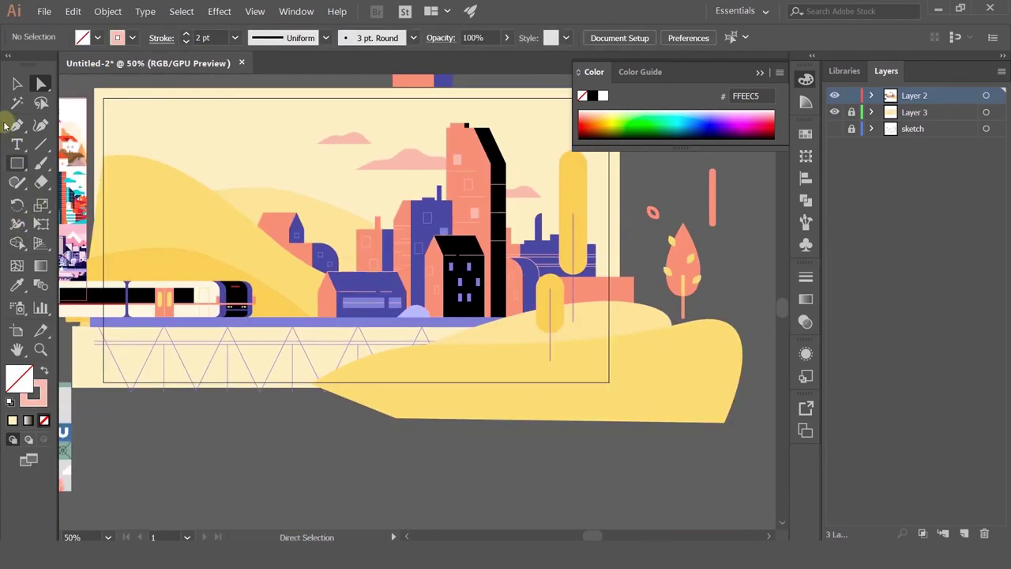
Lower the upper edge of the coral block slightly, to the base of the blue building
{"action": "left_click", "coordinate": [17, 84]}
{"action": "scroll", "coordinate": [632, 240], "scroll_direction": "up", "scroll_amount": 2}
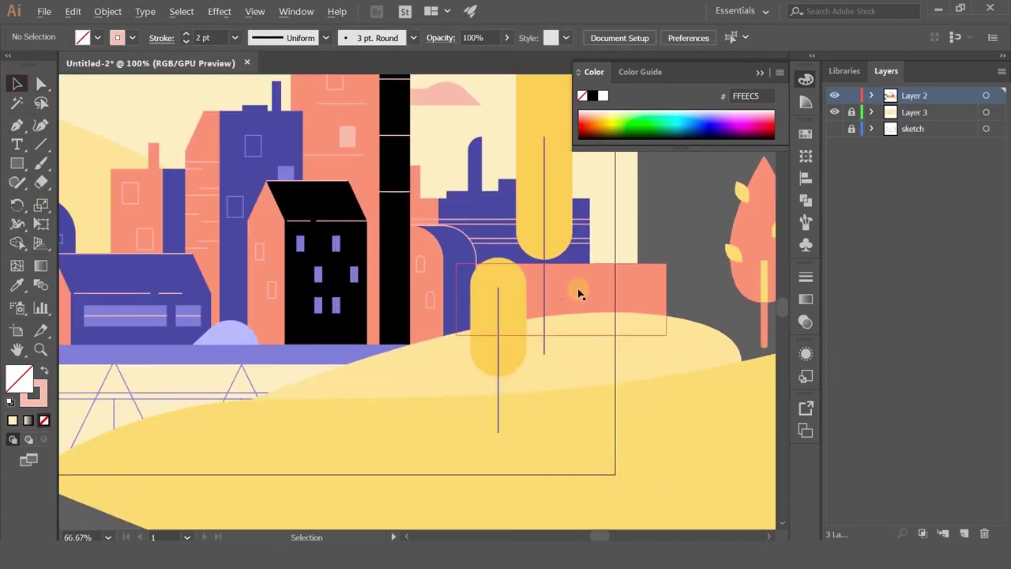
{"action": "left_click", "coordinate": [591, 280]}
{"action": "left_click", "coordinate": [639, 251]}
{"action": "mouse_move", "coordinate": [566, 278]}
{"action": "left_mouse_down"}
{"action": "mouse_move", "coordinate": [563, 264]}
{"action": "mouse_move", "coordinate": [566, 274]}
{"action": "left_mouse_up"}
{"action": "left_click", "coordinate": [566, 285]}
{"action": "left_click", "coordinate": [666, 219]}
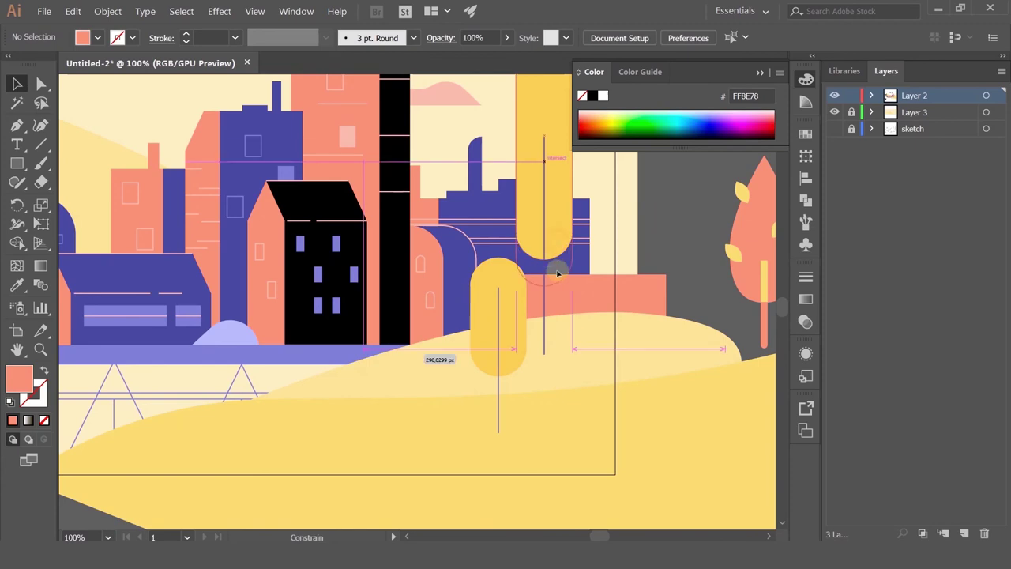
Move the tall treetop down along its trunk and shorten the trunk from its upper end
{"action": "left_click_drag", "start_coordinate": [556, 264], "coordinate": [558, 279]}
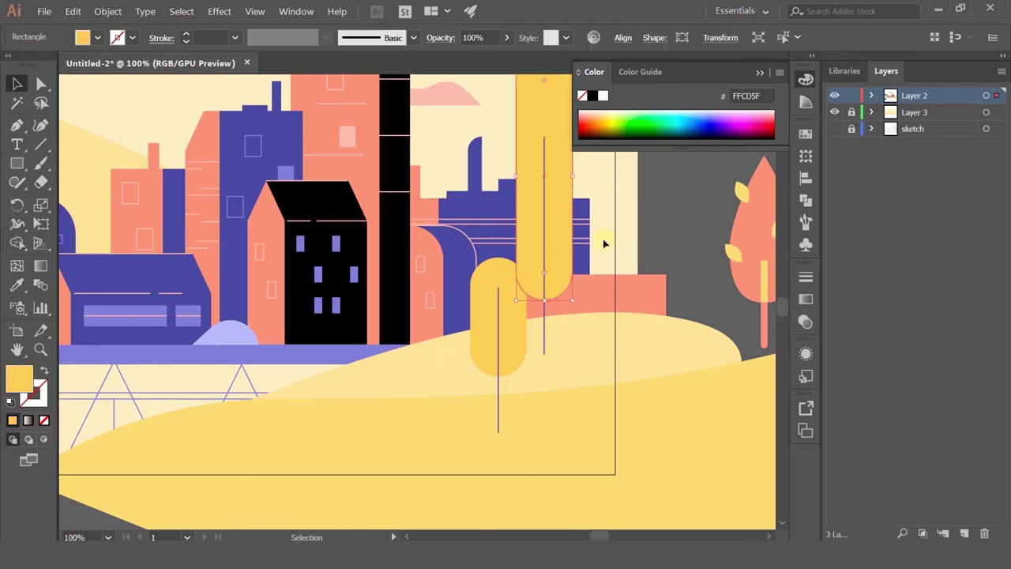
{"action": "scroll", "coordinate": [603, 238], "scroll_direction": "down", "scroll_amount": 1}
{"action": "left_click_drag", "start_coordinate": [609, 236], "coordinate": [553, 280]}
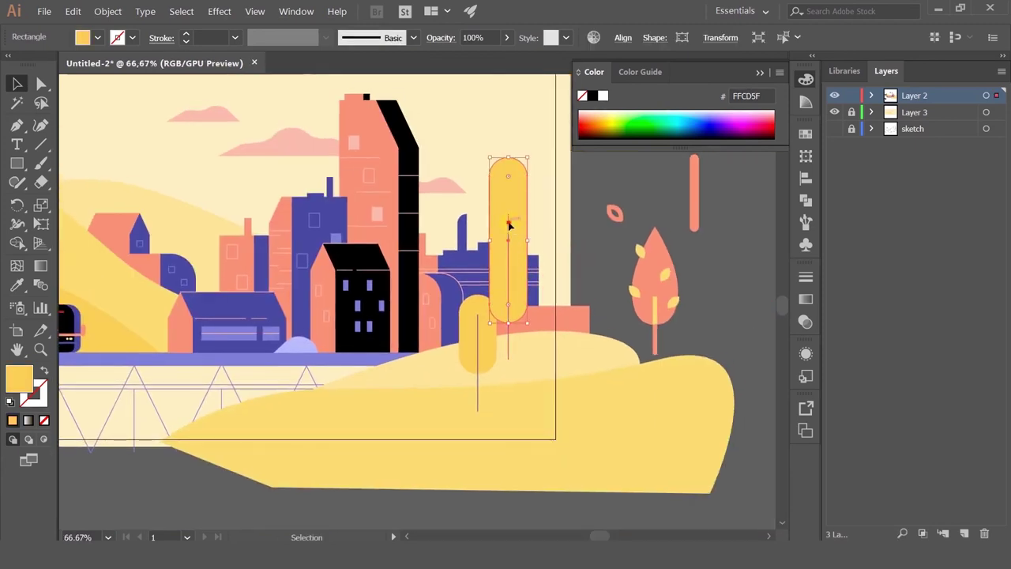
{"action": "left_click", "coordinate": [509, 224]}
{"action": "left_click_drag", "start_coordinate": [509, 215], "coordinate": [510, 238]}
Stretch the tall treetop slightly upward from its upper end
{"action": "left_click", "coordinate": [515, 192]}
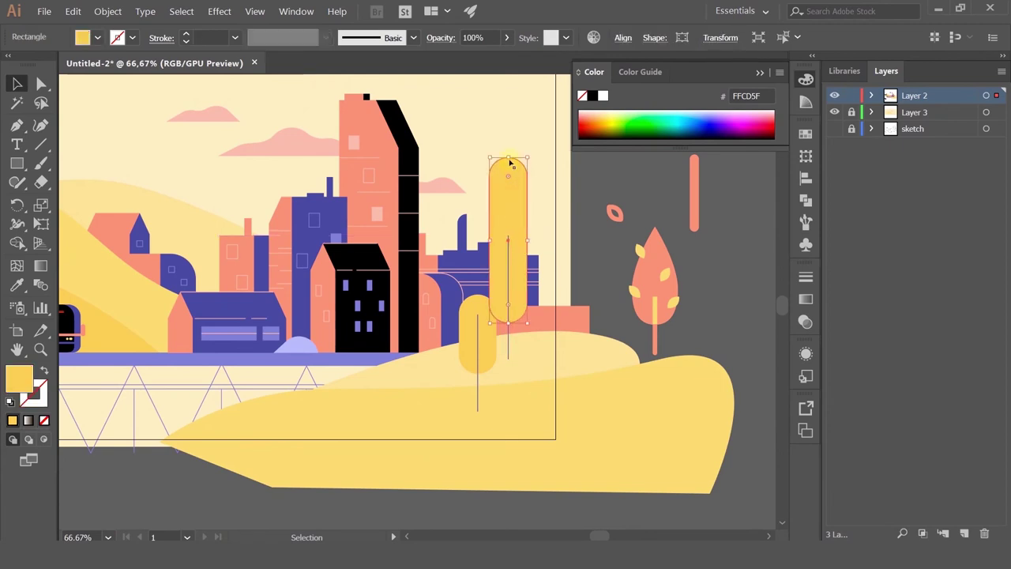
{"action": "left_click_drag", "start_coordinate": [511, 165], "coordinate": [508, 142]}
{"action": "scroll", "coordinate": [508, 144], "scroll_direction": "down", "scroll_amount": 2}
{"action": "left_click_drag", "start_coordinate": [518, 211], "coordinate": [543, 224]}
{"action": "left_click", "coordinate": [742, 222]}
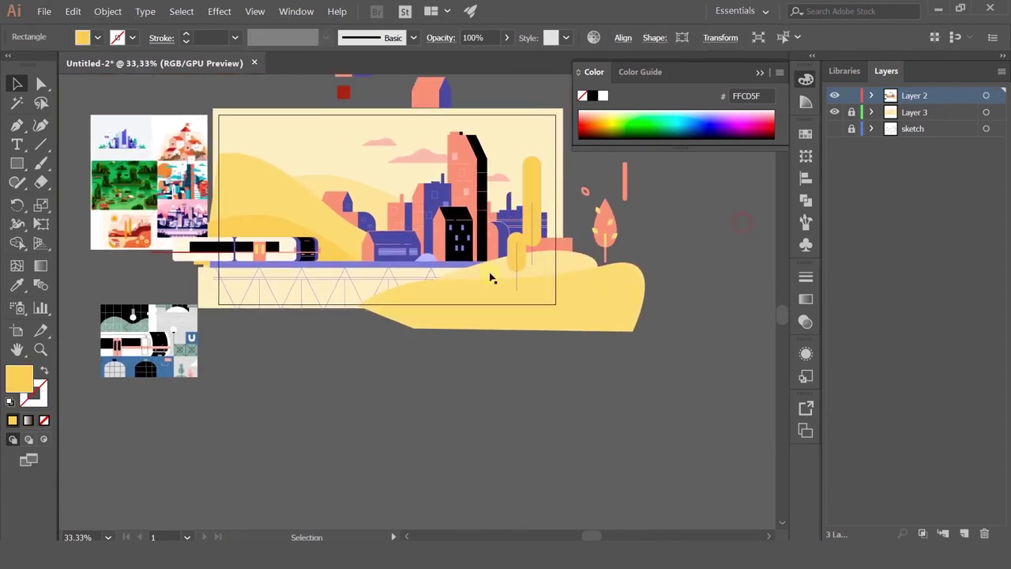
Move the small tree's treetop and trunk together slightly up and toward the tall tree
{"action": "key", "text": "ctrl+plus"}
{"action": "key", "text": "ctrl+plus"}
{"action": "key", "text": "ctrl+plus"}
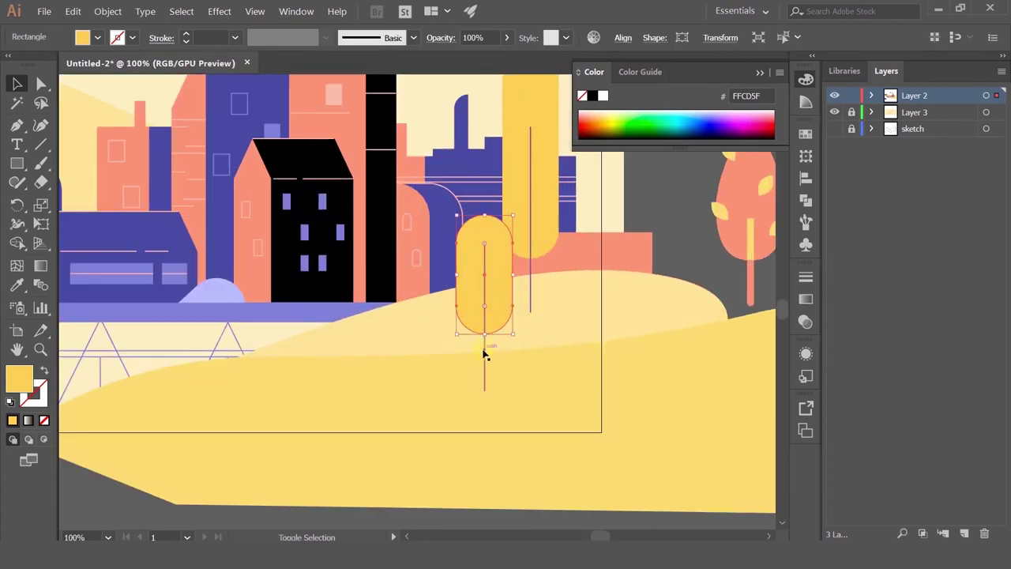
{"action": "left_click_drag", "start_coordinate": [503, 307], "coordinate": [501, 289]}
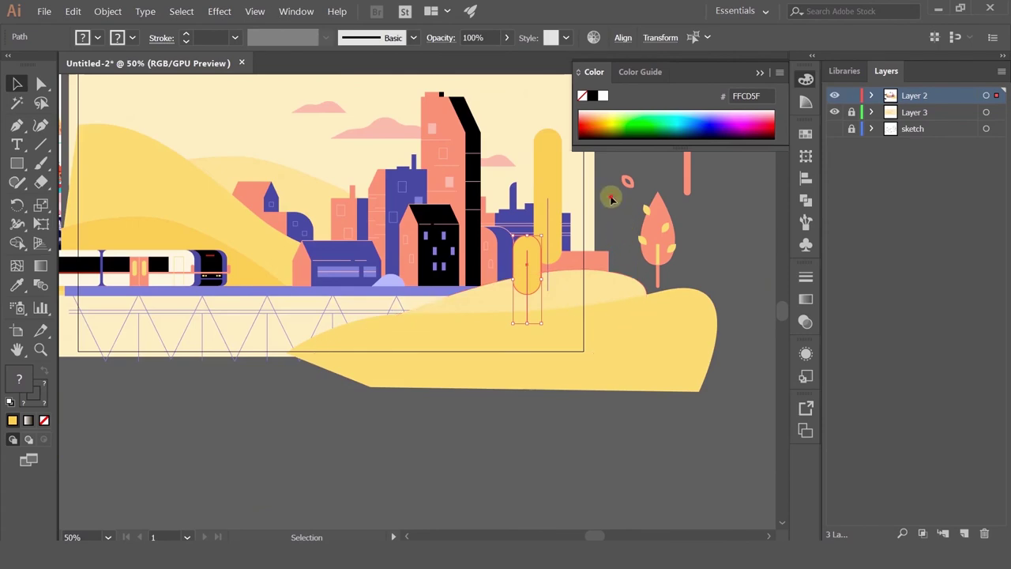
{"action": "left_click", "coordinate": [610, 197]}
Duplicate the small treetop in place
{"action": "scroll", "coordinate": [535, 330], "scroll_direction": "down", "scroll_amount": 2}
{"action": "left_click_drag", "start_coordinate": [491, 311], "coordinate": [523, 319]}
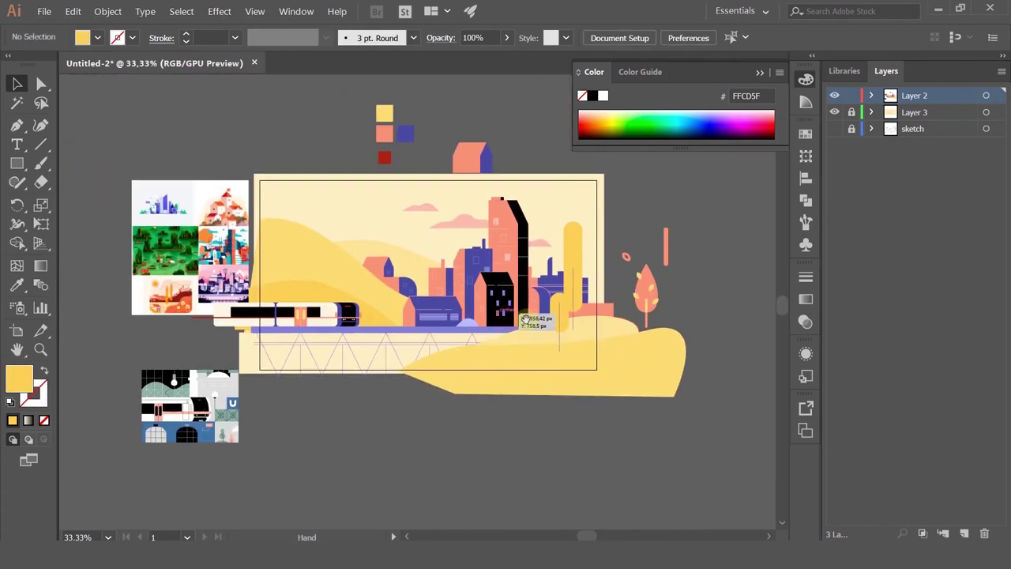
{"action": "scroll", "coordinate": [526, 321], "scroll_direction": "up", "scroll_amount": 2}
{"action": "left_click_drag", "start_coordinate": [623, 335], "coordinate": [364, 290]}
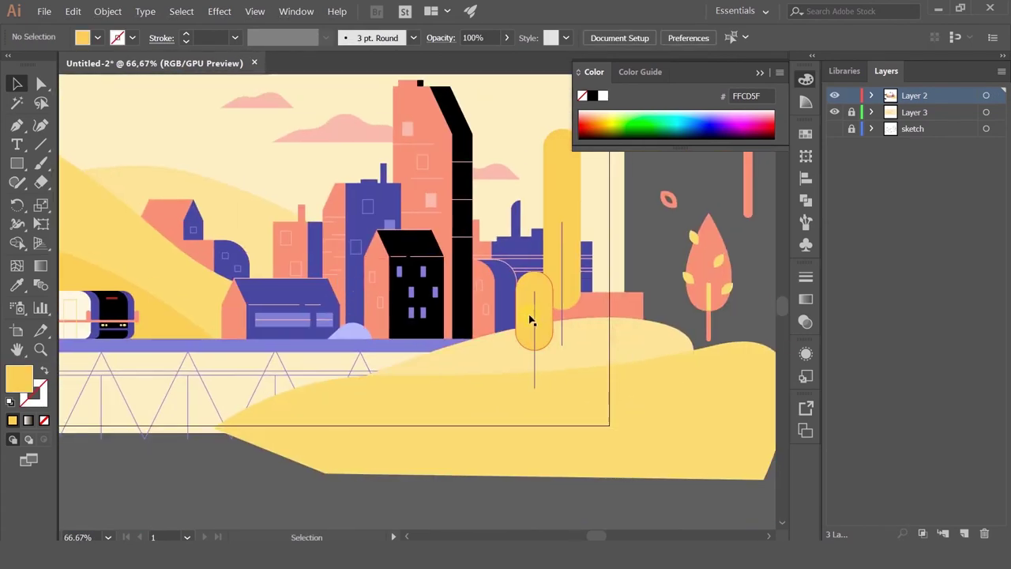
{"action": "scroll", "coordinate": [534, 319], "scroll_direction": "up", "scroll_amount": 2}
{"action": "left_click", "coordinate": [541, 320]}
{"action": "left_click", "coordinate": [560, 323]}
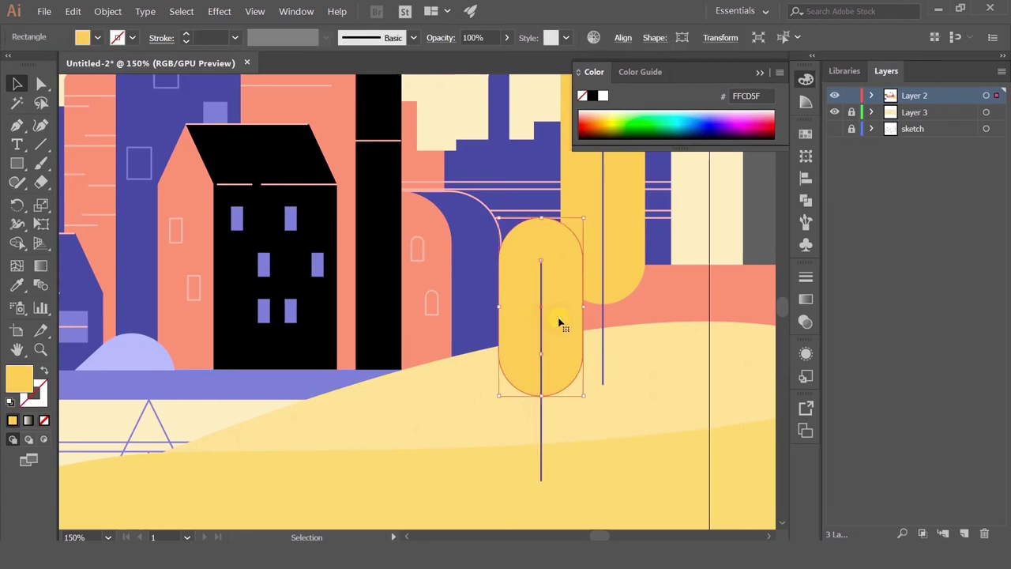
{"action": "key", "text": "v"}
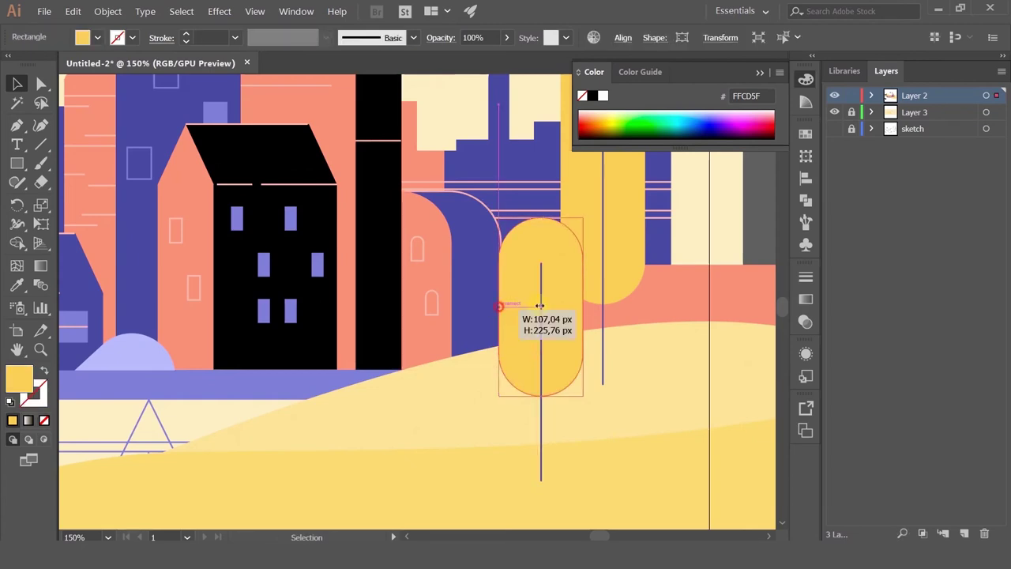
Narrow the treetop copy to the capsule's right half and fully round its two outer corners
{"action": "left_click_drag", "start_coordinate": [544, 271], "coordinate": [542, 257]}
{"action": "left_click_drag", "start_coordinate": [501, 308], "coordinate": [542, 308]}
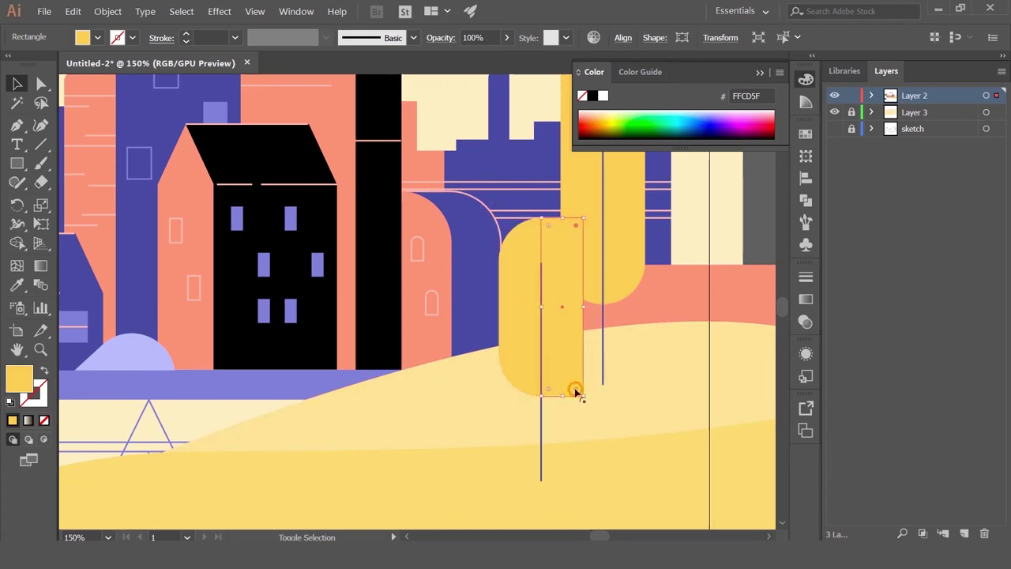
{"action": "left_click_drag", "start_coordinate": [576, 391], "coordinate": [492, 406]}
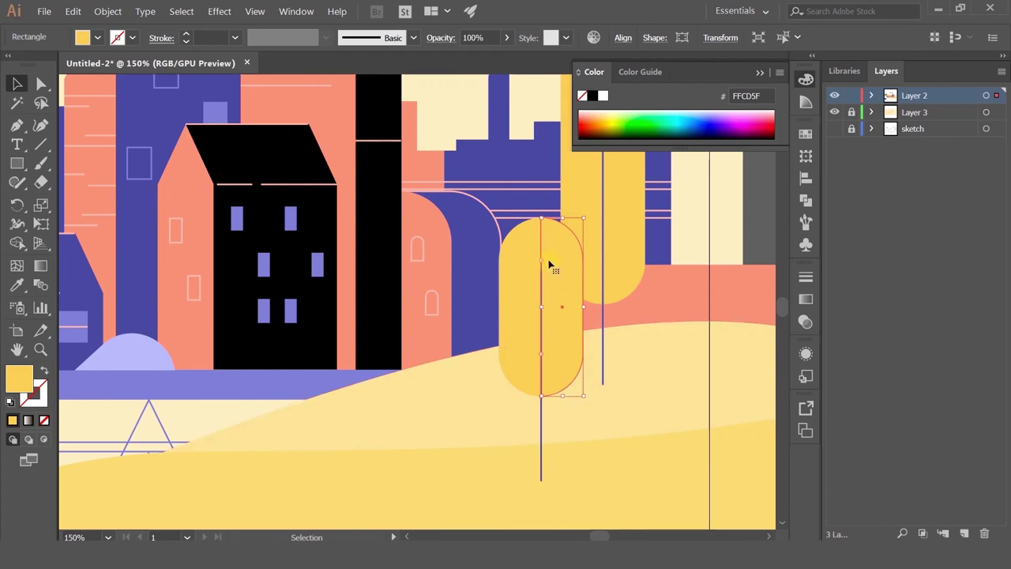
Try a coral FF8E78 fill, sampled from the coral block, on the small treetop's right half and undo it
{"action": "left_click", "coordinate": [16, 285]}
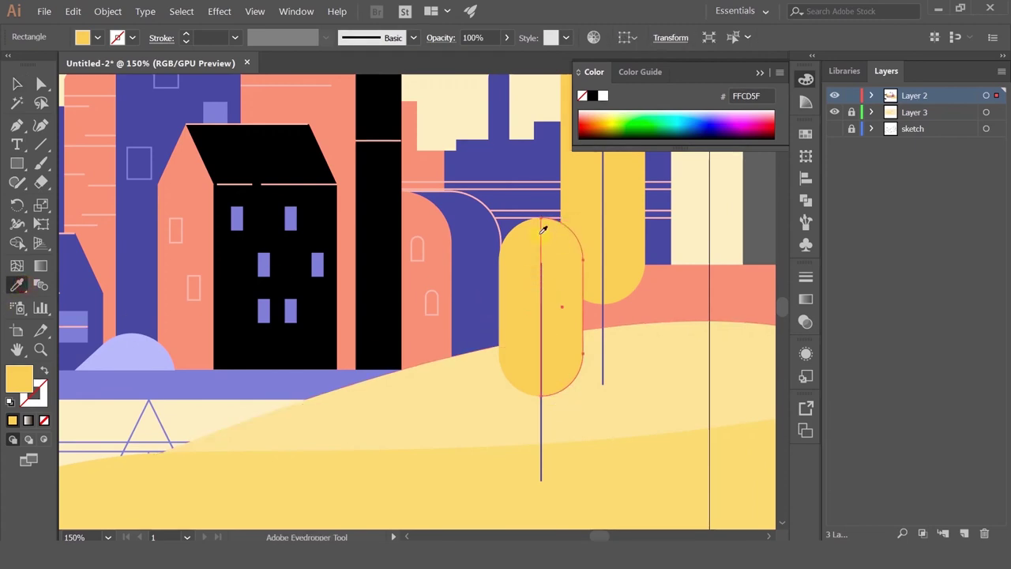
{"action": "left_click", "coordinate": [473, 225]}
{"action": "scroll", "coordinate": [520, 241], "scroll_direction": "down", "scroll_amount": 3}
{"action": "scroll", "coordinate": [520, 241], "scroll_direction": "up", "scroll_amount": 1}
{"action": "left_click", "coordinate": [612, 262]}
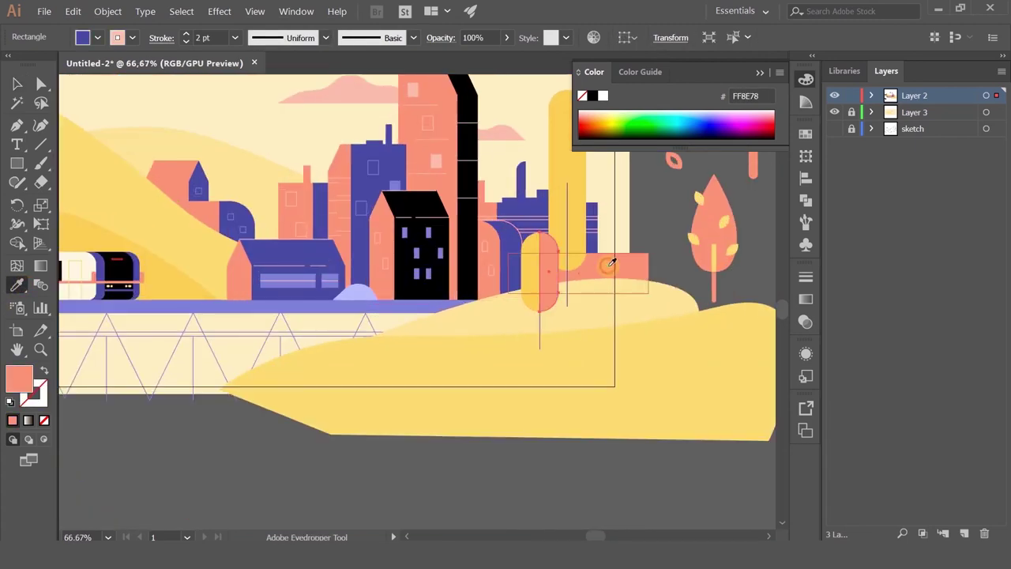
{"action": "left_click_drag", "start_coordinate": [511, 240], "coordinate": [606, 379]}
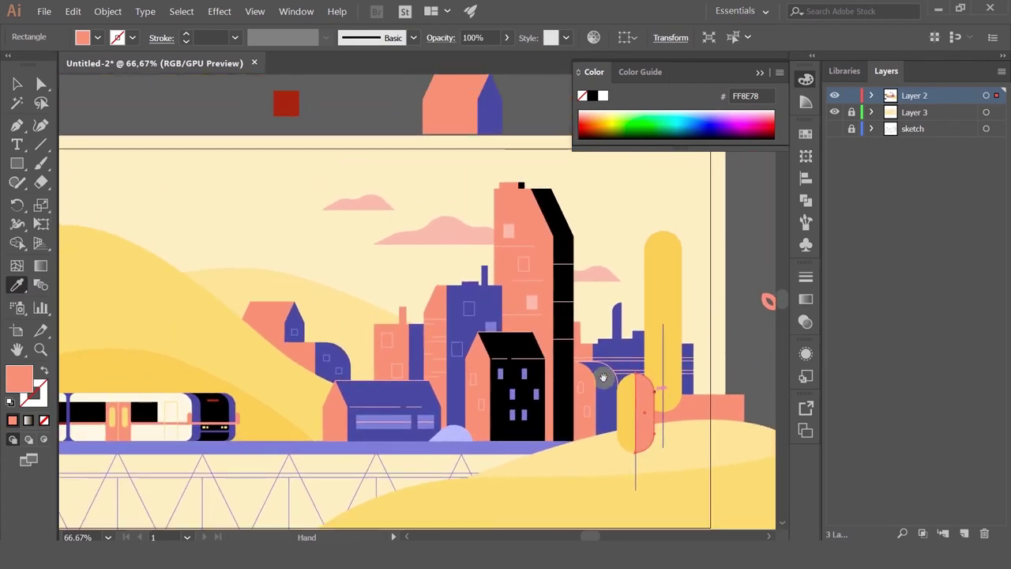
{"action": "key", "text": "ctrl+z"}
Try the large hill's FFDC7B fill on the small treetop's right half and undo it
{"action": "left_click", "coordinate": [208, 334]}
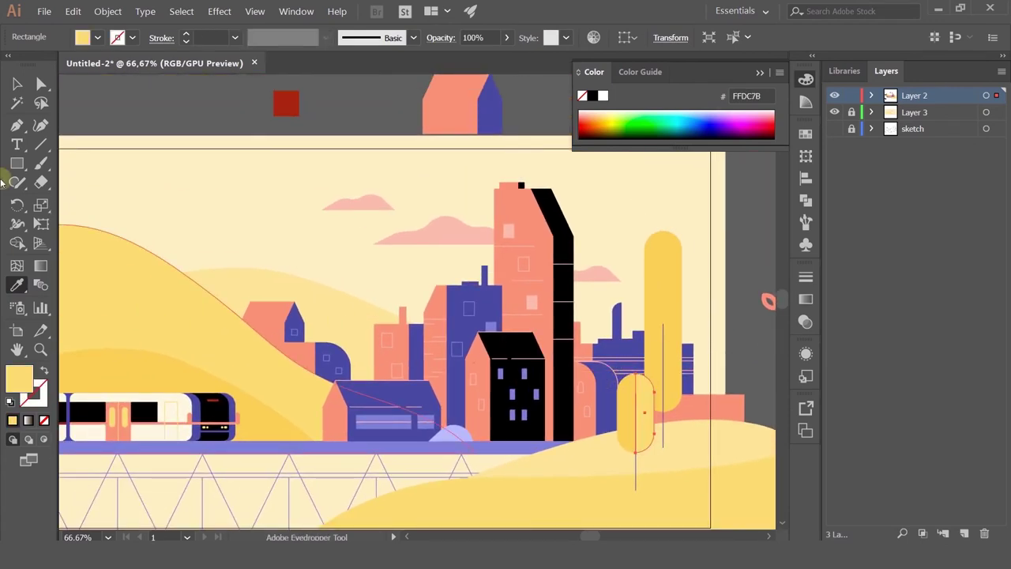
{"action": "left_click", "coordinate": [17, 84]}
{"action": "left_click", "coordinate": [207, 158]}
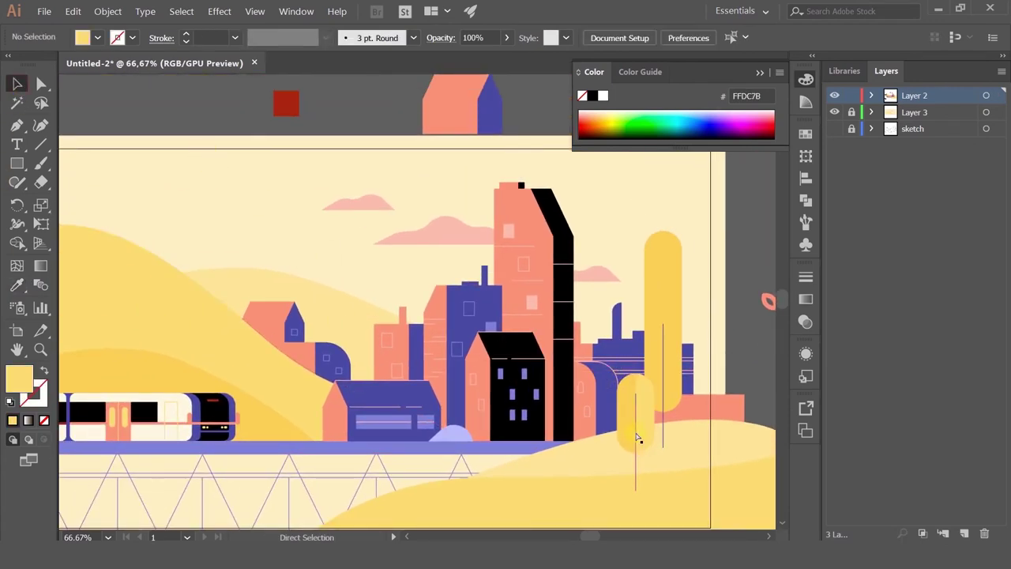
{"action": "key", "text": "ctrl+z"}
{"action": "key", "text": "ctrl+z"}
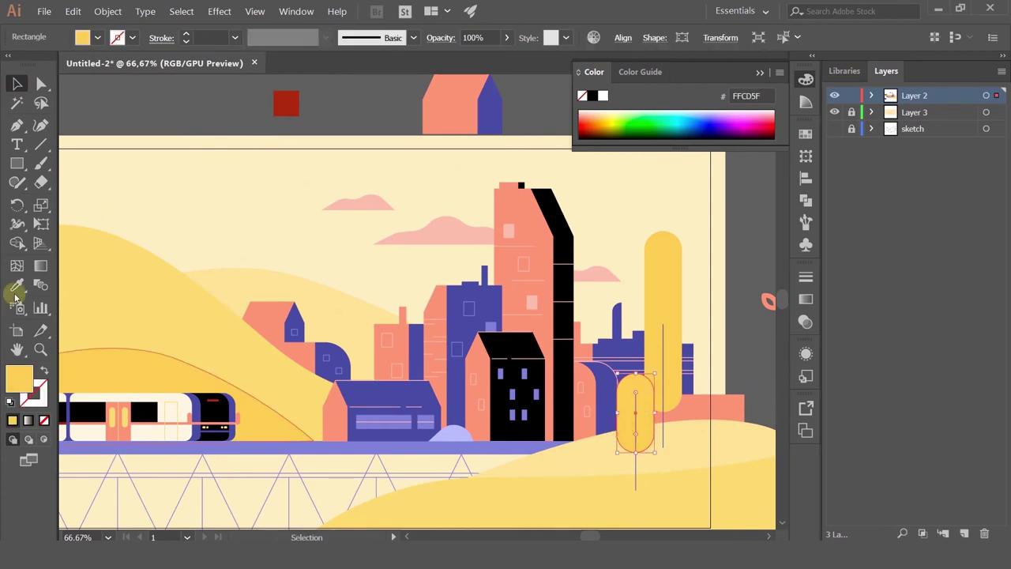
Recolour the full small treetop capsule to FFDC7B by sampling the large hill with the Eyedropper
{"action": "left_click", "coordinate": [17, 287]}
{"action": "left_click", "coordinate": [194, 280]}
{"action": "left_click", "coordinate": [16, 83]}
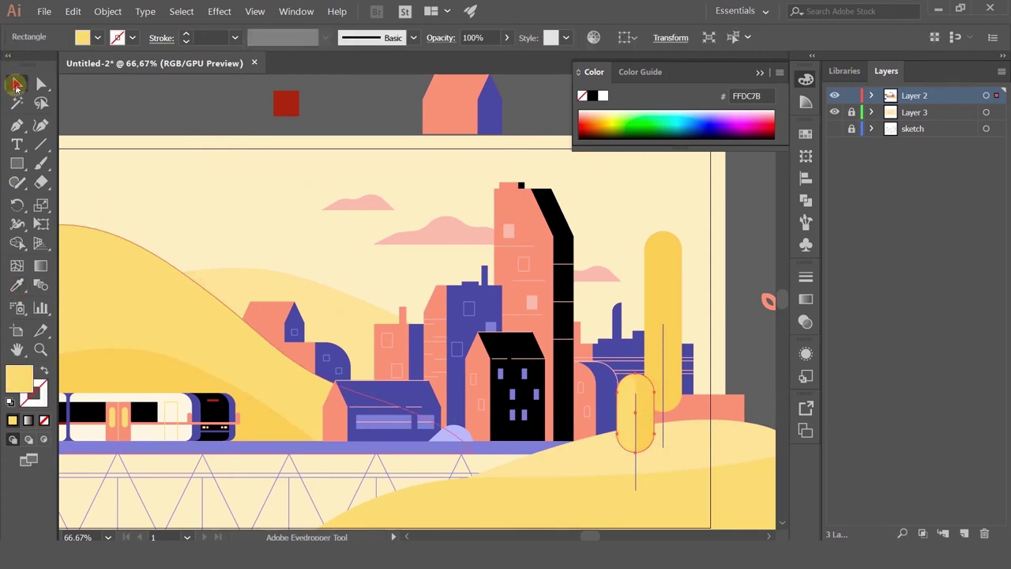
Square the corners of a copy of the tall treetop capsule and narrow it to the capsule's right half
{"action": "left_click", "coordinate": [716, 364]}
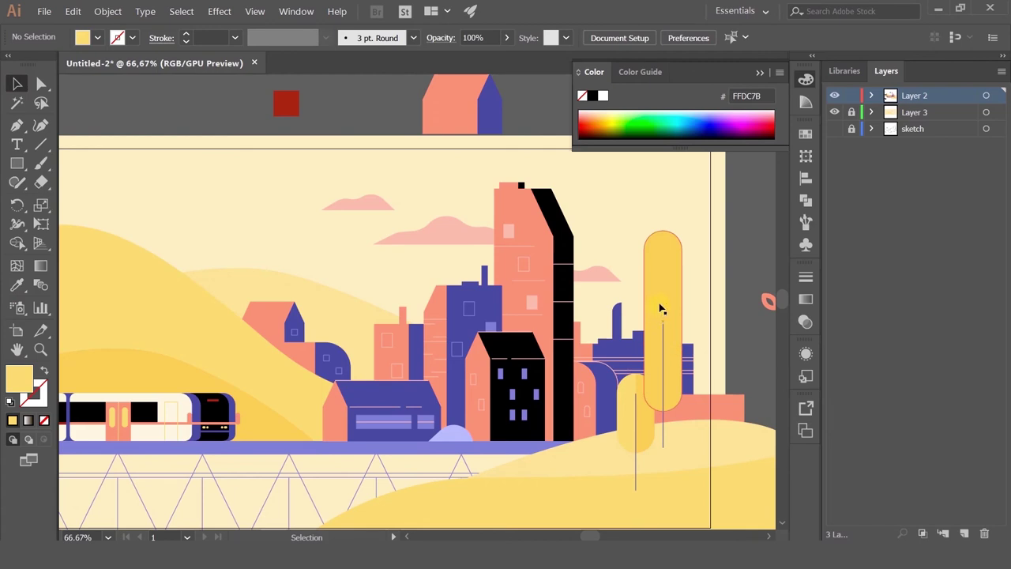
{"action": "left_click", "coordinate": [661, 305]}
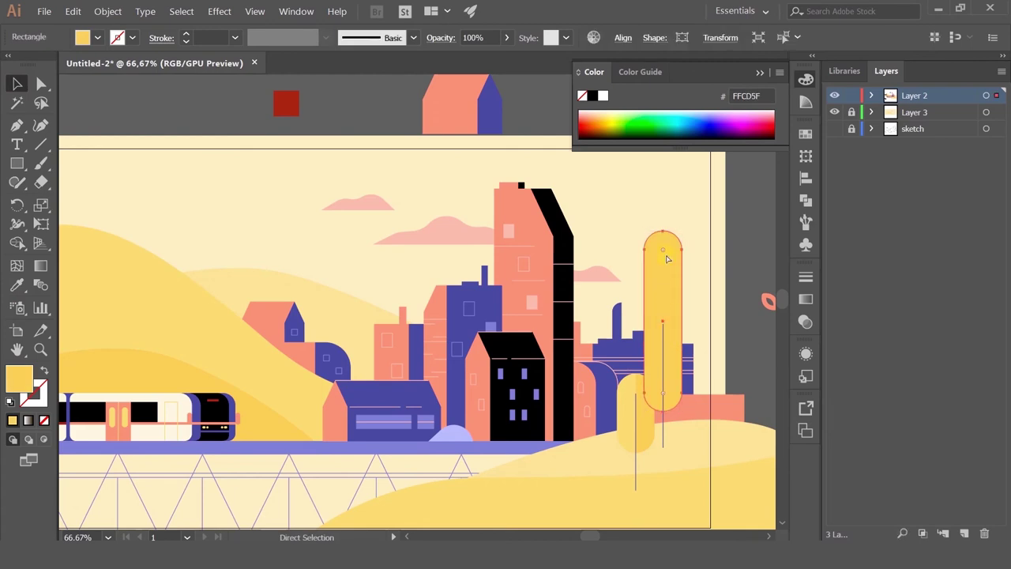
{"action": "left_click_drag", "start_coordinate": [662, 251], "coordinate": [714, 194]}
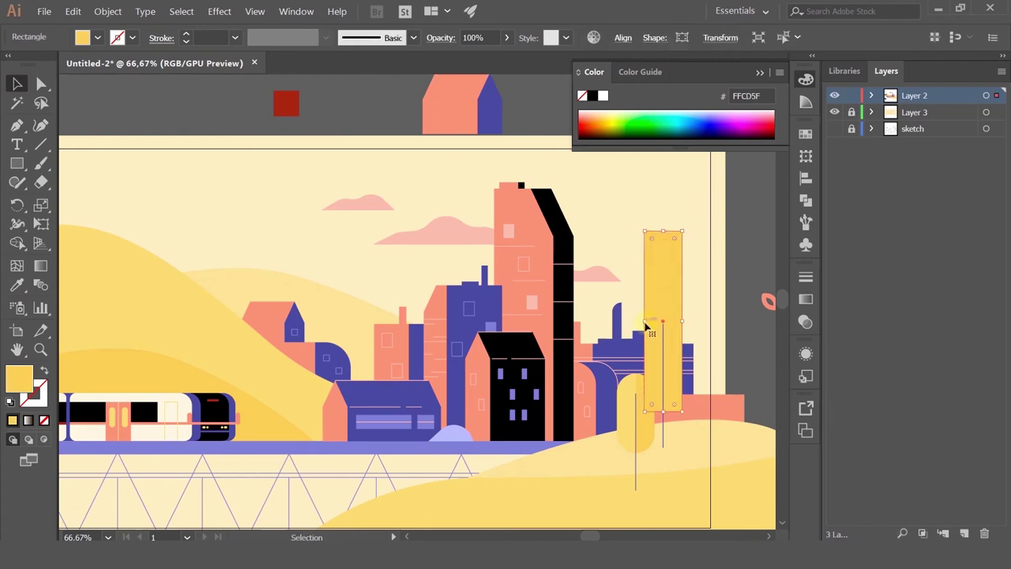
{"action": "left_click_drag", "start_coordinate": [642, 320], "coordinate": [663, 321]}
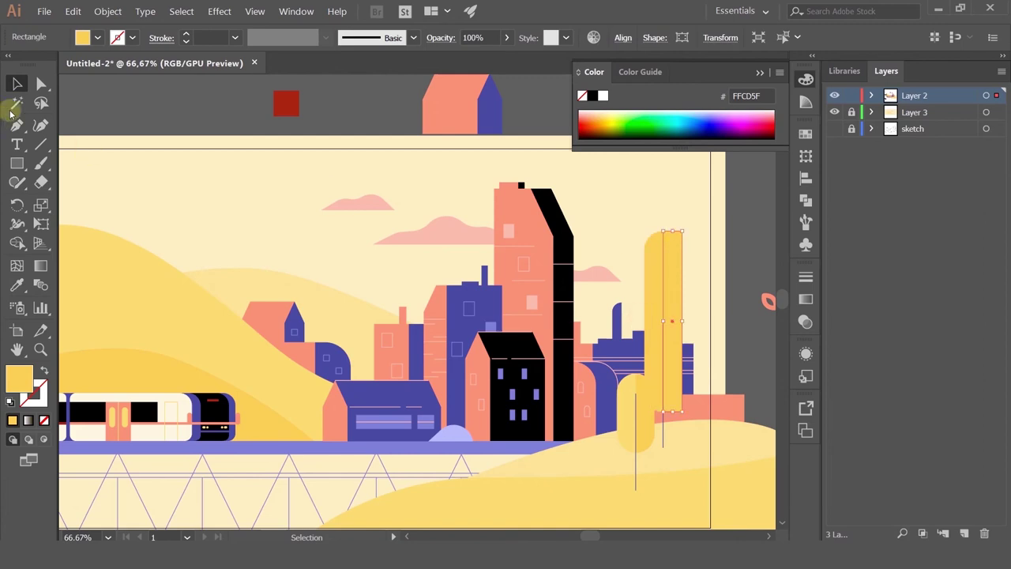
Fully round the two outer corners of the tall treetop's right half to follow the capsule outline
{"action": "left_click", "coordinate": [41, 84]}
{"action": "scroll", "coordinate": [689, 238], "scroll_direction": "up", "scroll_amount": 1}
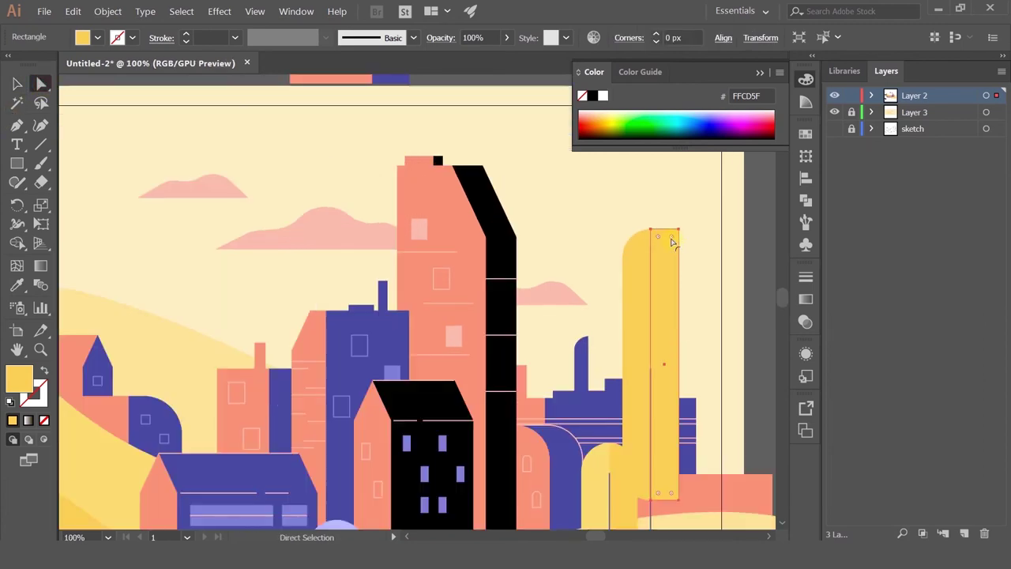
{"action": "left_click_drag", "start_coordinate": [672, 238], "coordinate": [612, 324]}
{"action": "key", "text": "ctrl+z"}
{"action": "left_click_drag", "start_coordinate": [672, 493], "coordinate": [614, 434]}
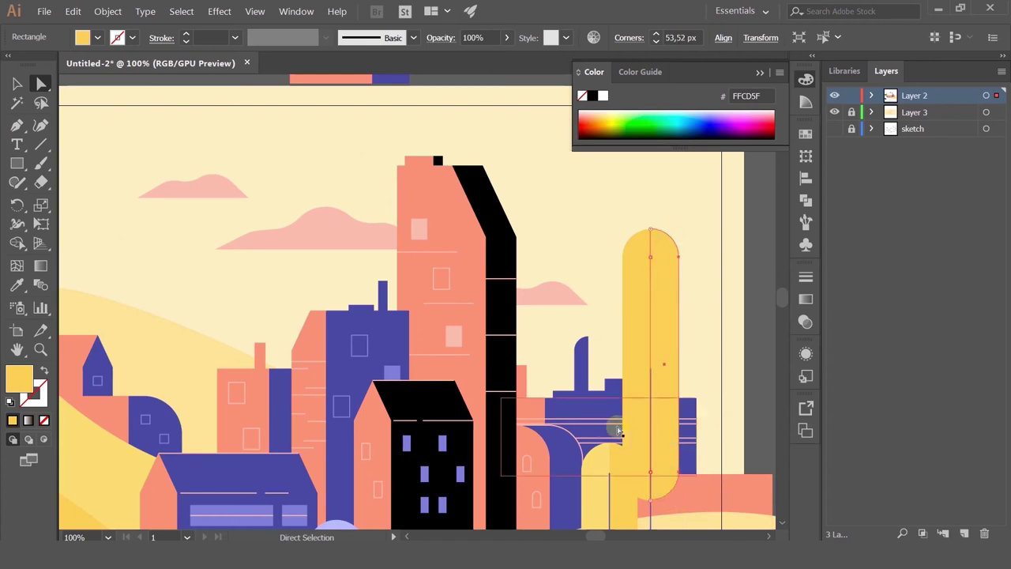
Try a coral FF8E78 fill, sampled from the tallest building, on the tall treetop's right half and return it to FFCD5F
{"action": "left_click", "coordinate": [17, 285]}
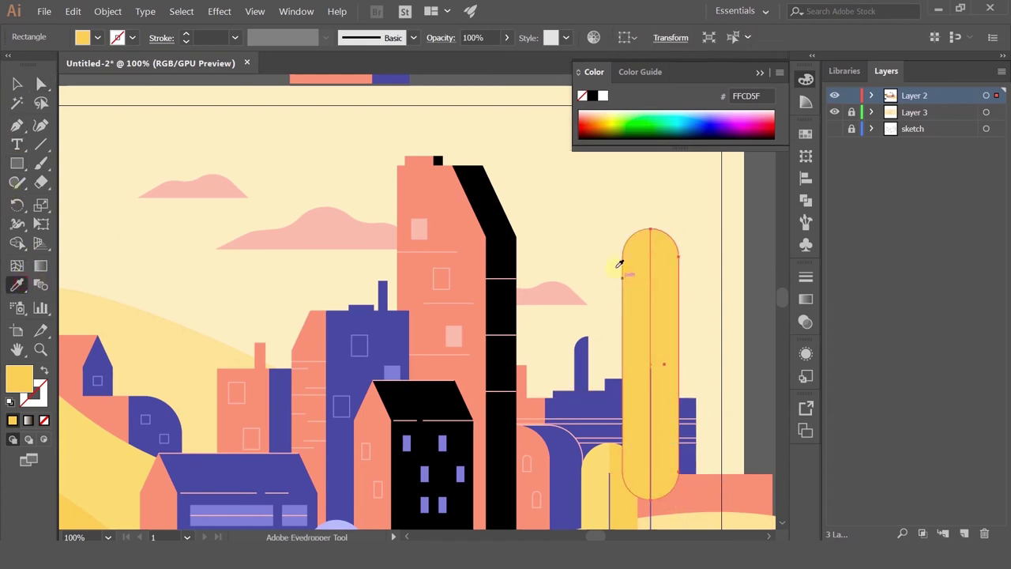
{"action": "left_click", "coordinate": [465, 200]}
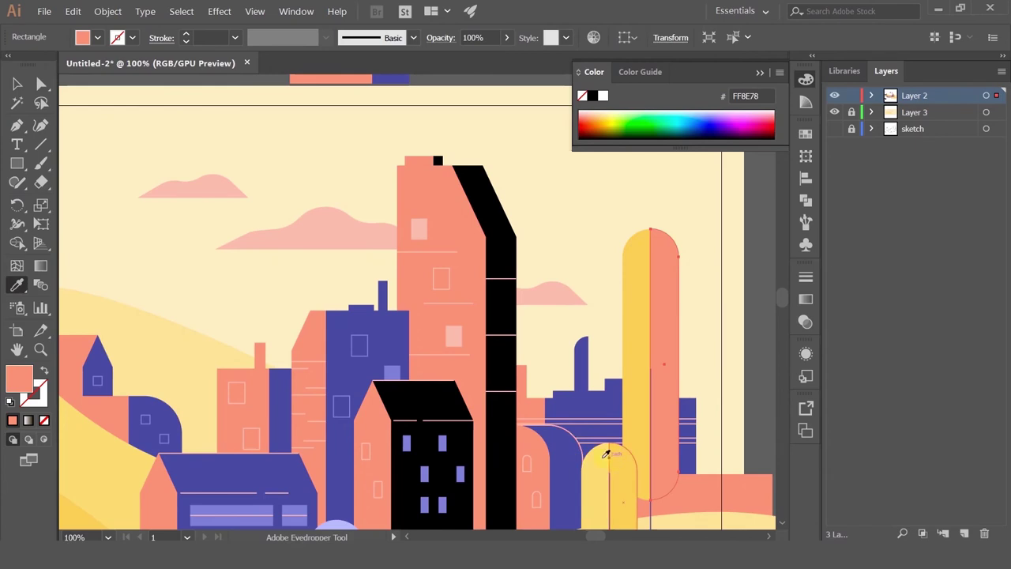
{"action": "left_click", "coordinate": [601, 453]}
{"action": "left_click", "coordinate": [16, 84]}
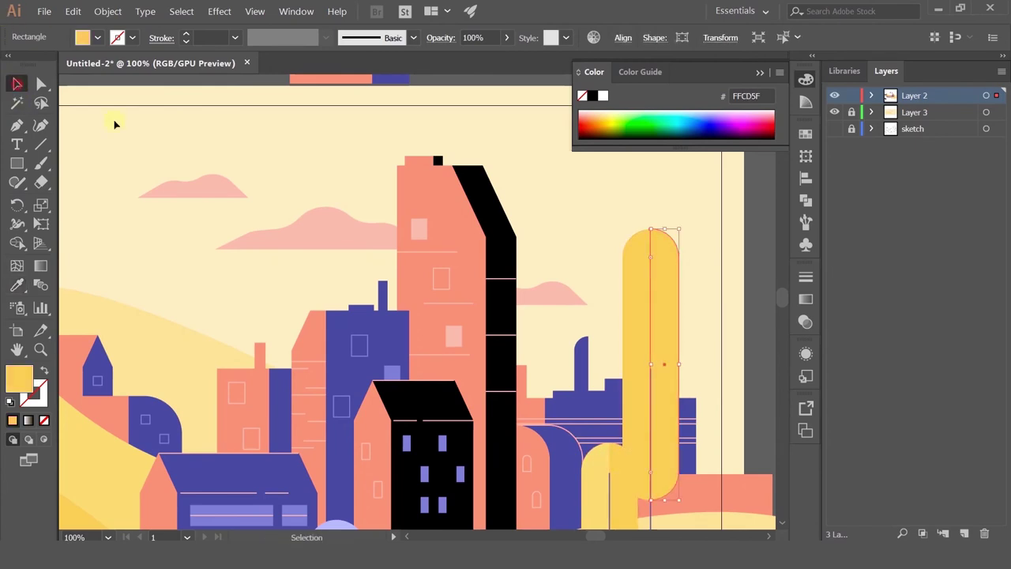
Recolour the full tall treetop capsule to FFDC7B by sampling the small treetop's lighter half with the Eyedropper
{"action": "left_click", "coordinate": [542, 188]}
{"action": "left_click", "coordinate": [653, 263]}
{"action": "left_click", "coordinate": [17, 285]}
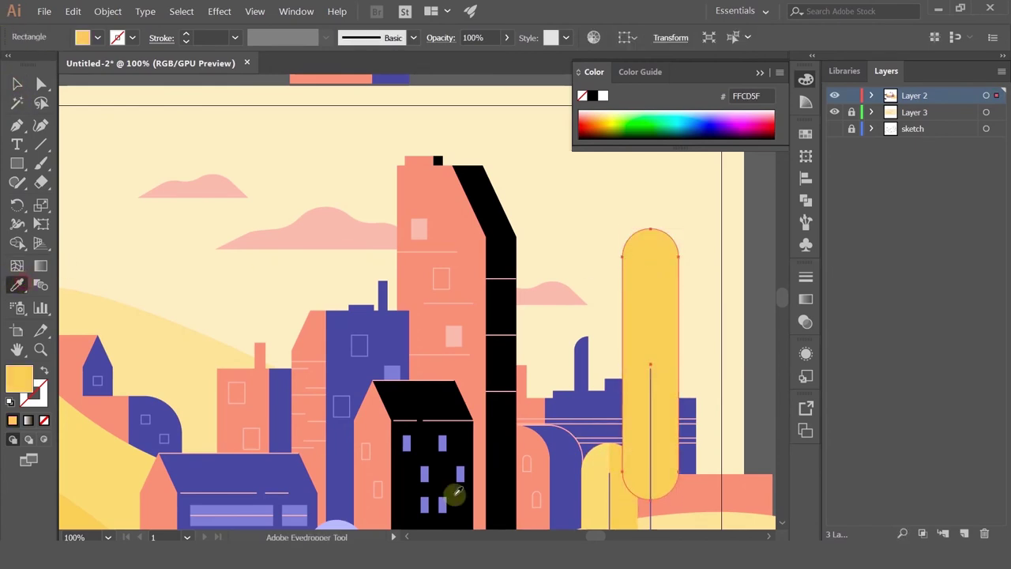
{"action": "left_click", "coordinate": [588, 468]}
{"action": "left_click", "coordinate": [16, 84]}
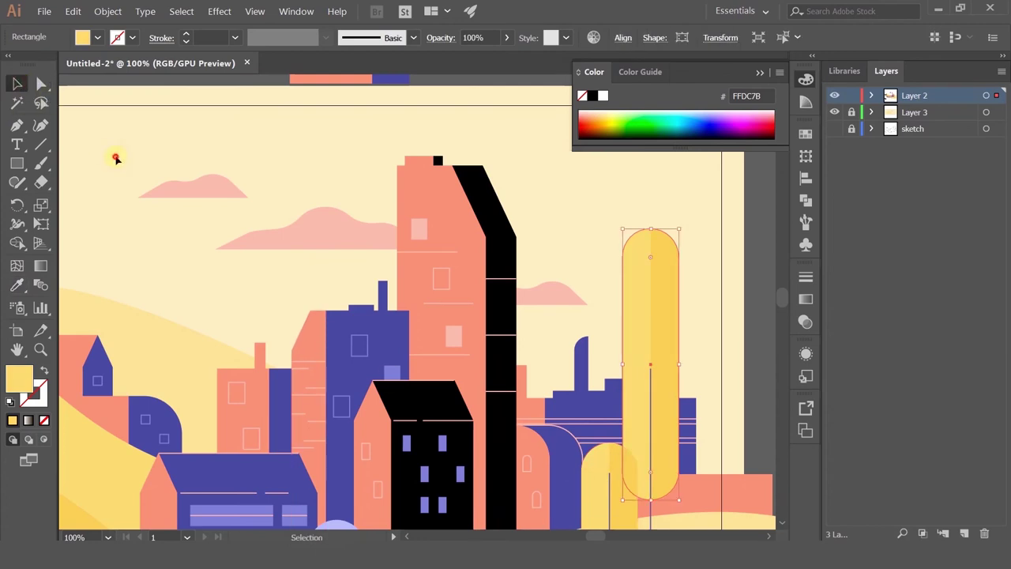
{"action": "left_click", "coordinate": [113, 154]}
Draw a straight horizontal line along the bridge deck from its left end to the foreground hill with the Pen tool
{"action": "scroll", "coordinate": [350, 261], "scroll_direction": "down", "scroll_amount": 2}
{"action": "scroll", "coordinate": [638, 282], "scroll_direction": "left", "scroll_amount": 5}
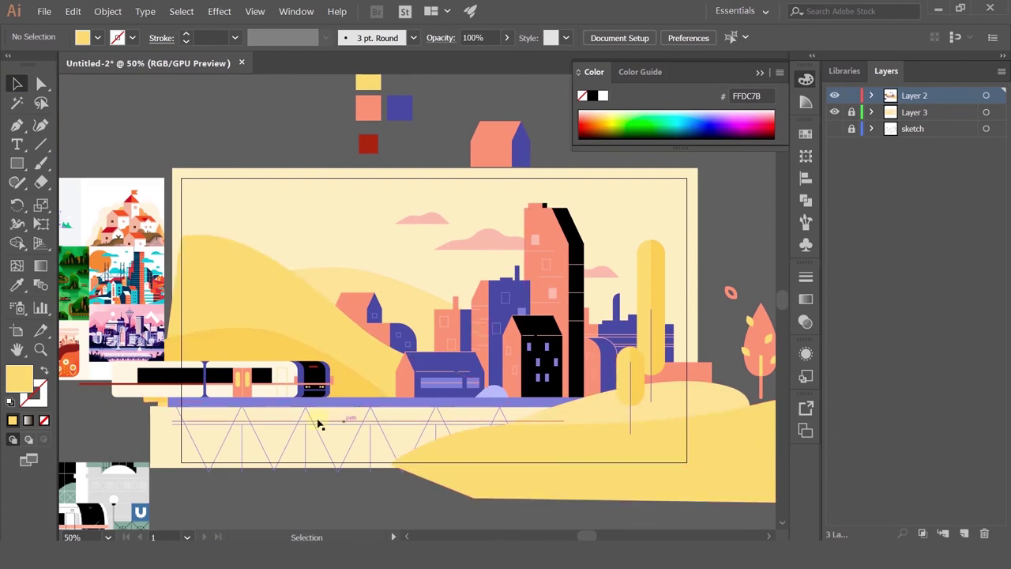
{"action": "scroll", "coordinate": [290, 412], "scroll_direction": "up", "scroll_amount": 1}
{"action": "scroll", "coordinate": [289, 412], "scroll_direction": "down", "scroll_amount": 1}
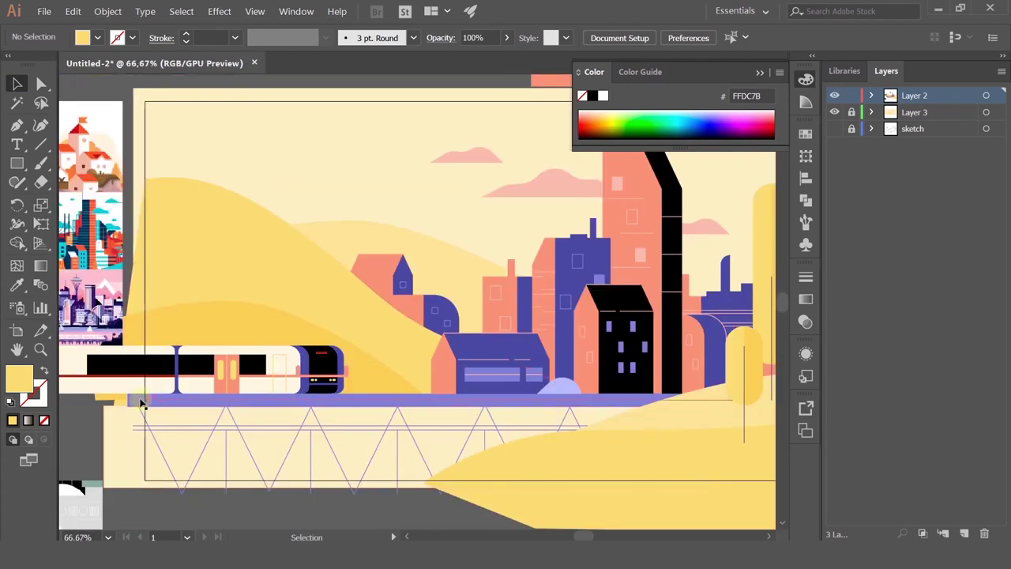
{"action": "scroll", "coordinate": [336, 418], "scroll_direction": "up", "scroll_amount": 1}
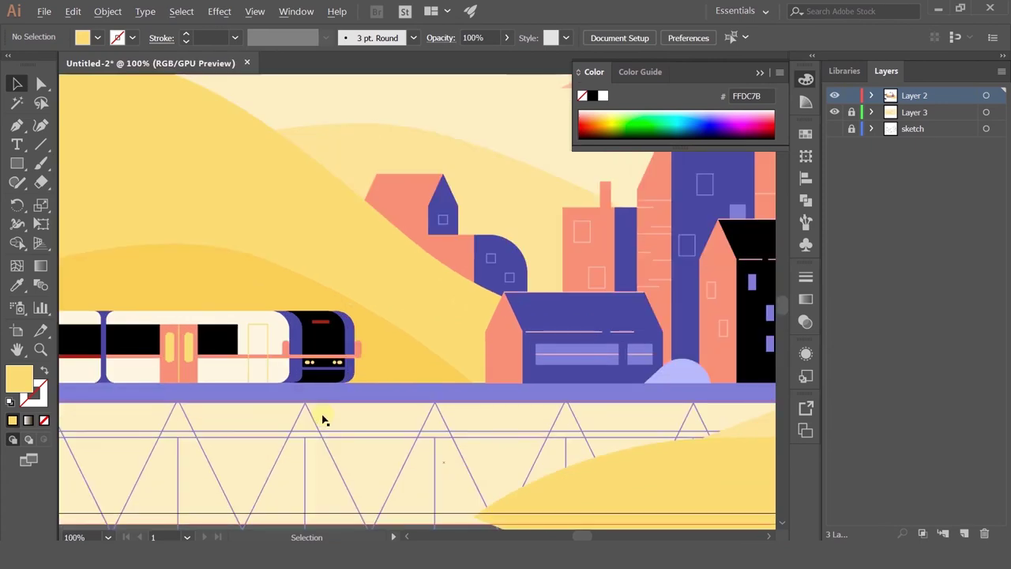
{"action": "left_click", "coordinate": [16, 125]}
{"action": "scroll", "coordinate": [99, 392], "scroll_direction": "down", "scroll_amount": 2}
{"action": "left_click", "coordinate": [98, 403]}
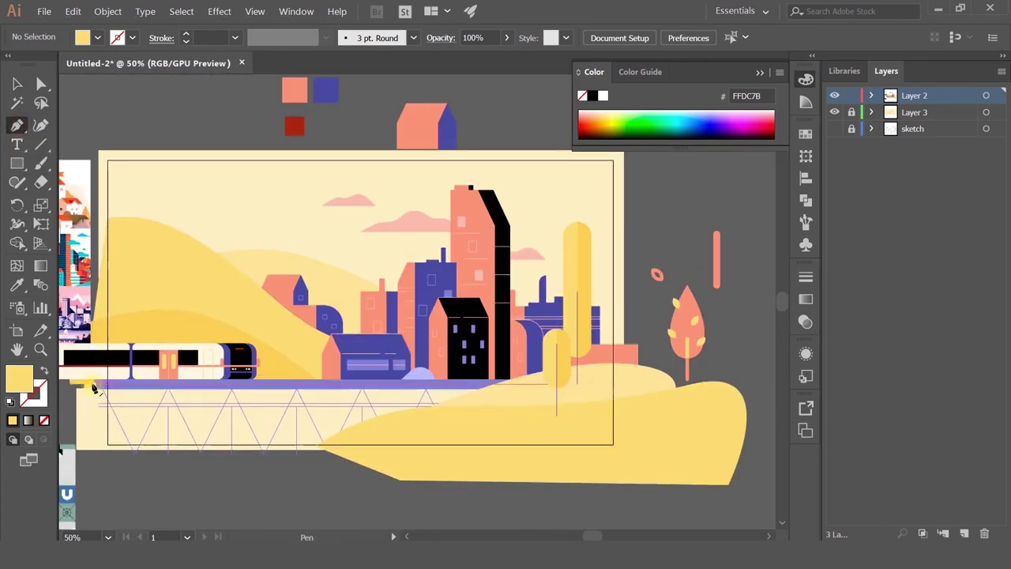
{"action": "left_click", "coordinate": [514, 406]}
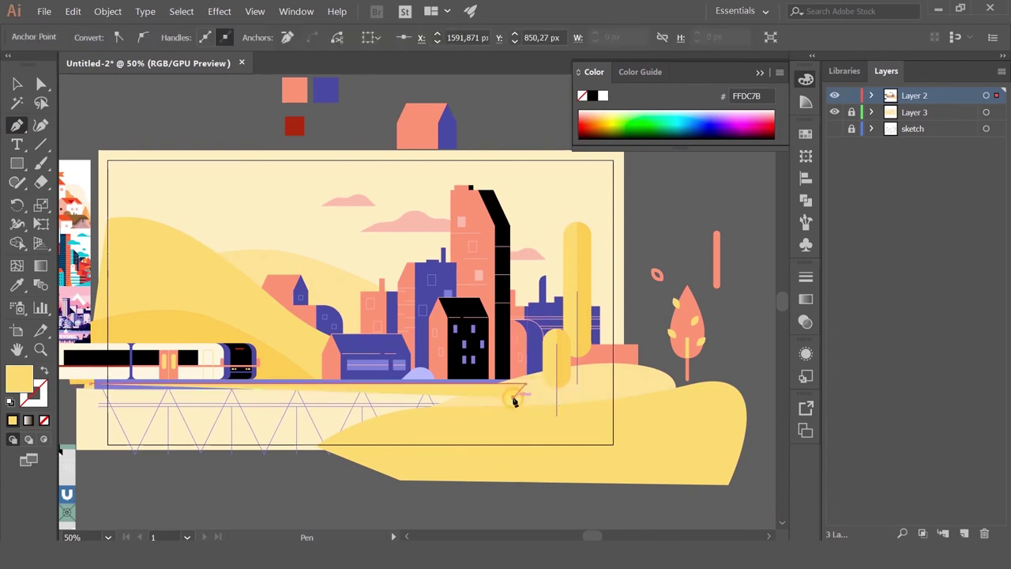
Give the deck line the bridge truss's 2 pt outline style and lighten its stroke colour to A5A5F2
{"action": "scroll", "coordinate": [172, 388], "scroll_direction": "up", "scroll_amount": 2}
{"action": "left_click", "coordinate": [16, 288]}
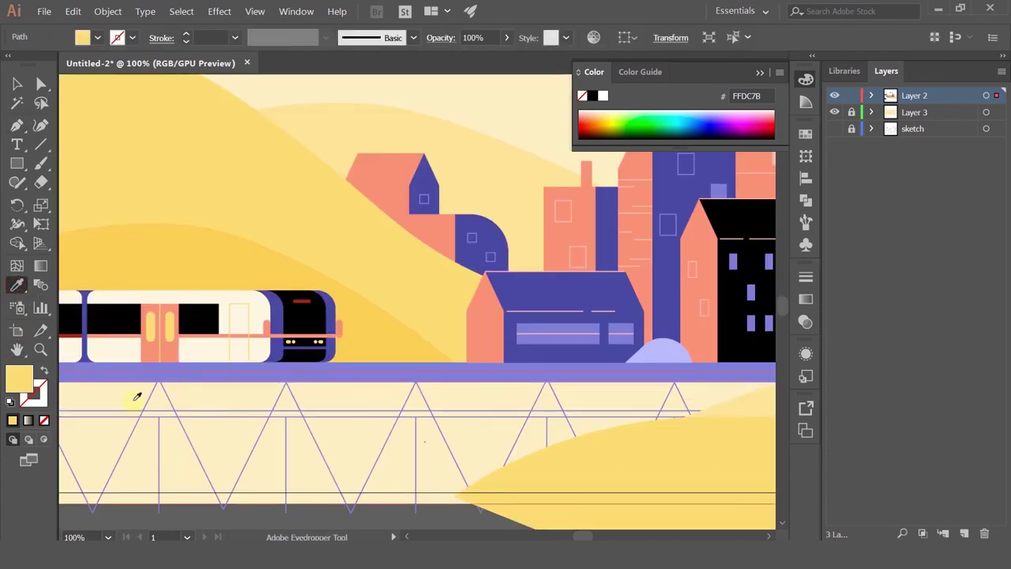
{"action": "left_click", "coordinate": [146, 400]}
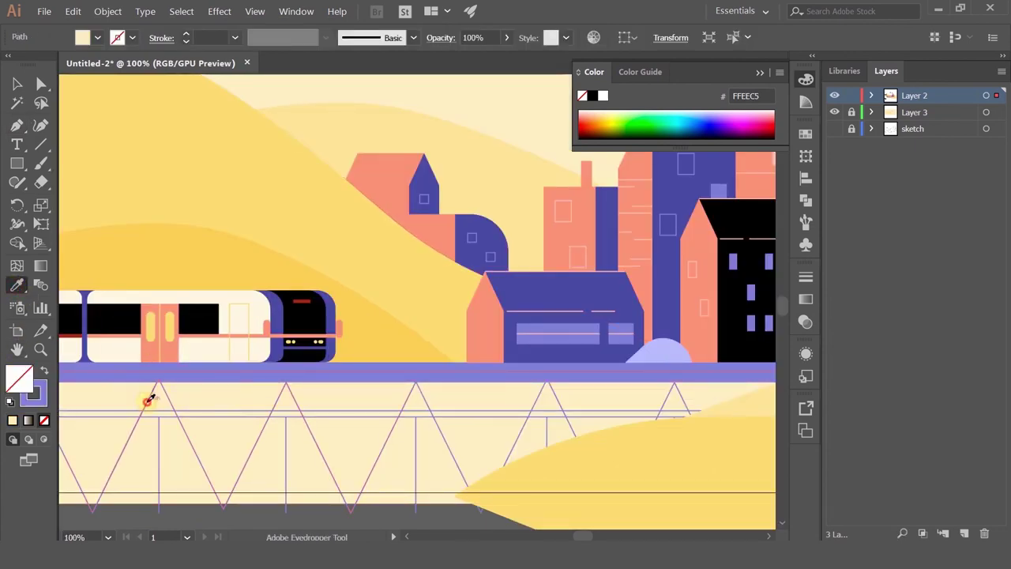
{"action": "double_click", "coordinate": [43, 398]}
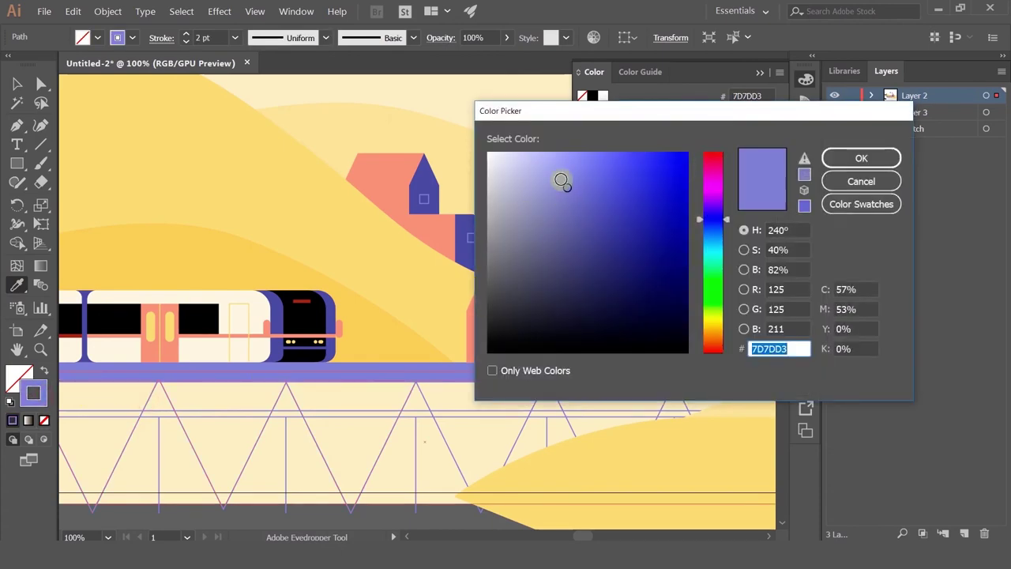
{"action": "left_click", "coordinate": [553, 162]}
{"action": "key", "text": "Return"}
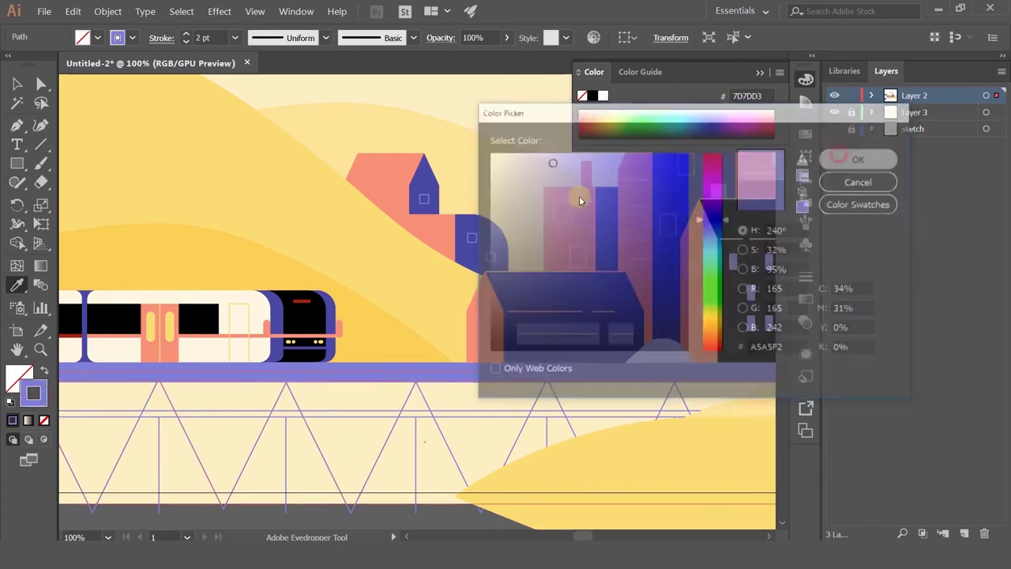
{"action": "key", "text": "v"}
{"action": "scroll", "coordinate": [147, 382], "scroll_direction": "up", "scroll_amount": 2}
{"action": "scroll", "coordinate": [159, 391], "scroll_direction": "down", "scroll_amount": 2}
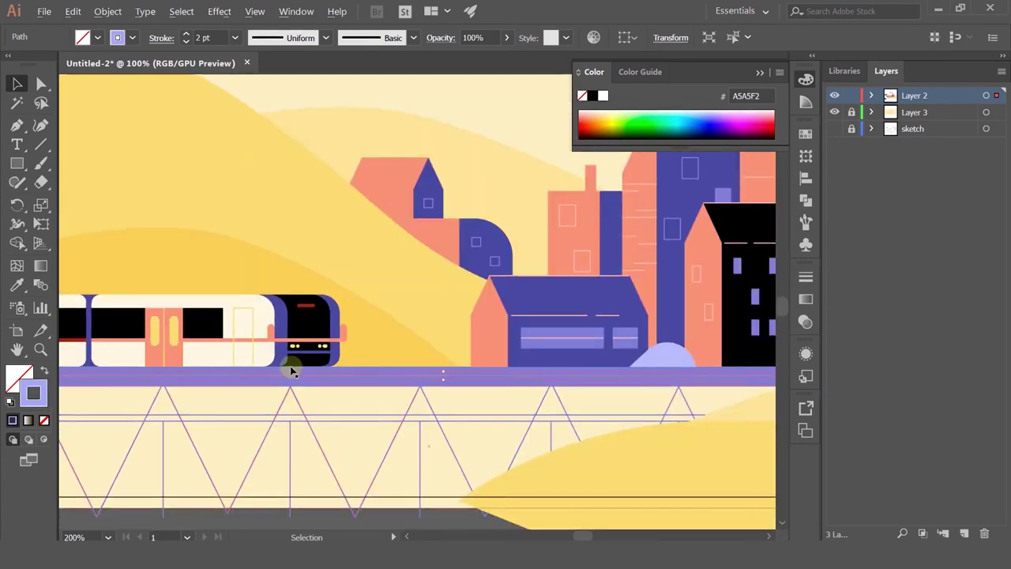
{"action": "left_click", "coordinate": [483, 407]}
Cut the two foreground hills together with both capsule treetops and their trunks from the artwork
{"action": "scroll", "coordinate": [598, 396], "scroll_direction": "down", "scroll_amount": 2}
{"action": "scroll", "coordinate": [598, 395], "scroll_direction": "up", "scroll_amount": 1}
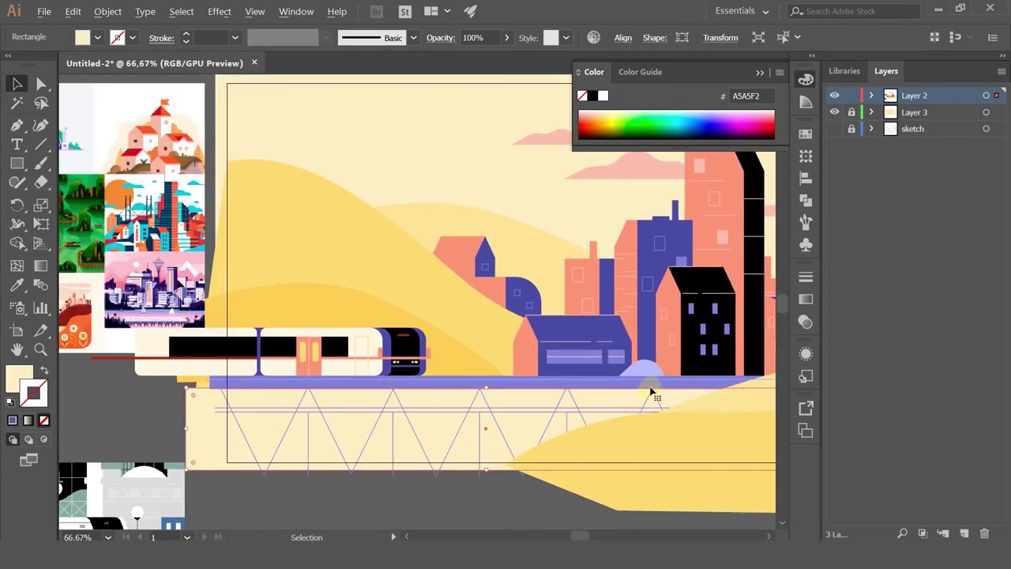
{"action": "left_click_drag", "start_coordinate": [653, 395], "coordinate": [467, 379]}
{"action": "left_click", "coordinate": [553, 421]}
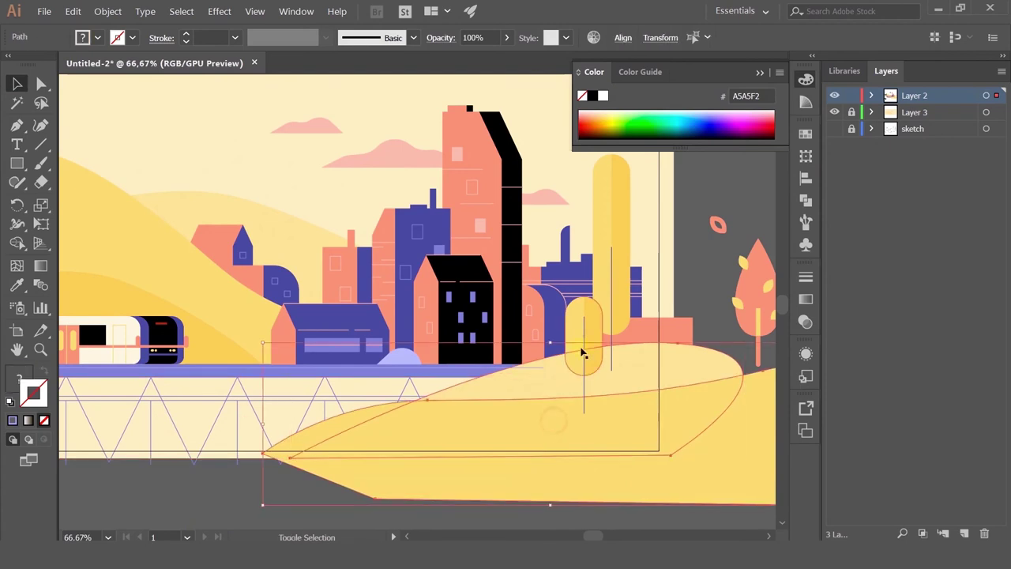
{"action": "left_click", "coordinate": [587, 330], "text": "shift"}
{"action": "left_click", "coordinate": [615, 236], "text": "shift"}
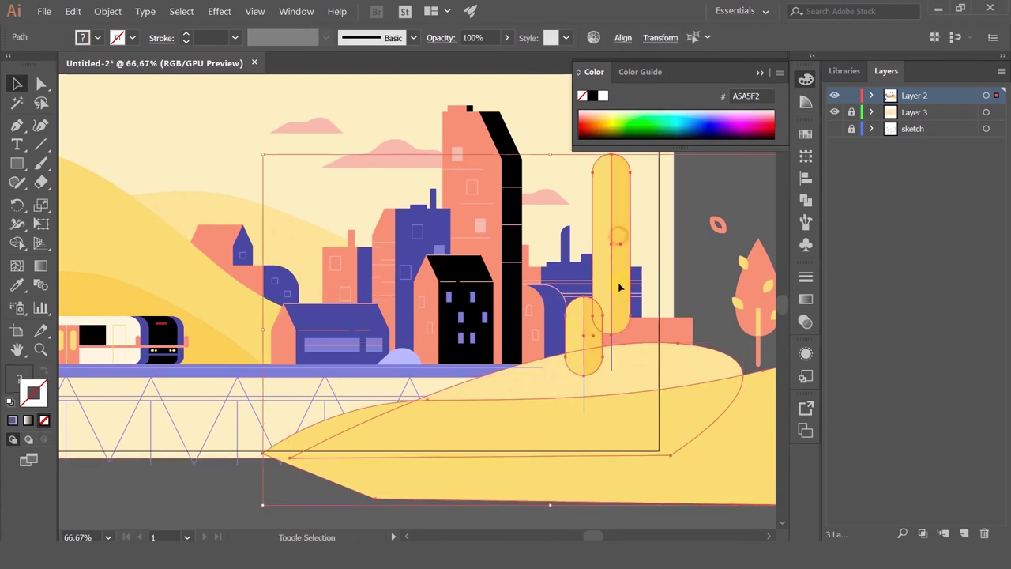
{"action": "left_click", "coordinate": [612, 361], "text": "shift"}
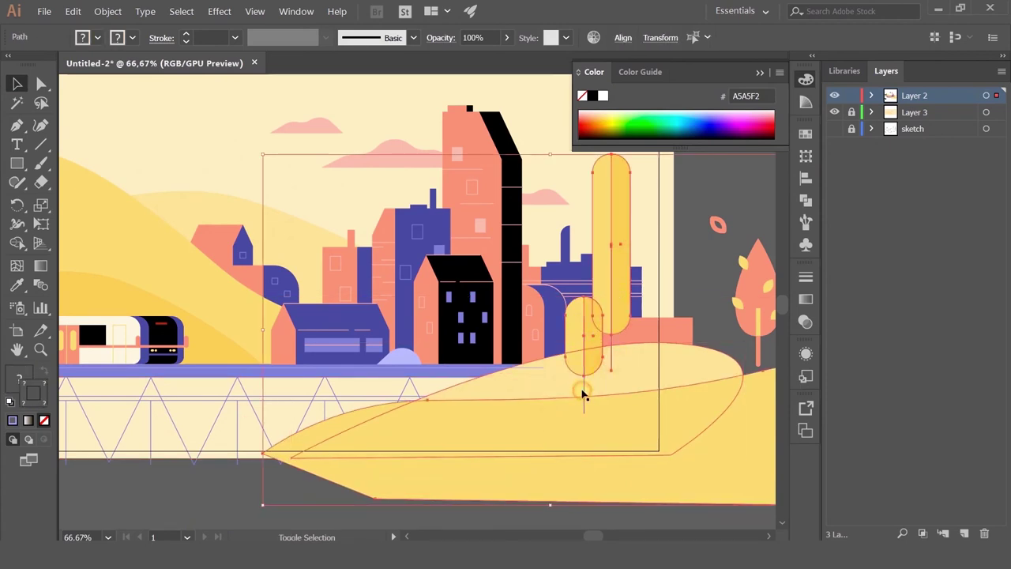
{"action": "left_click", "coordinate": [582, 393], "text": "shift"}
{"action": "left_click", "coordinate": [592, 384], "text": "shift"}
{"action": "key", "text": "Delete"}
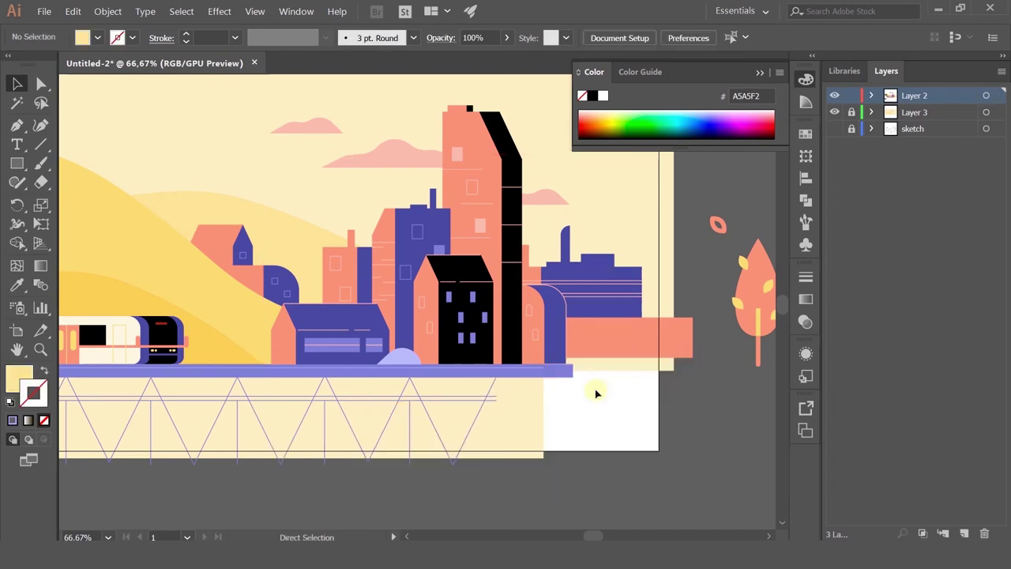
Create a new top layer, paste the cut hills and trees in place on it, and lock the layer
{"action": "left_click", "coordinate": [965, 534]}
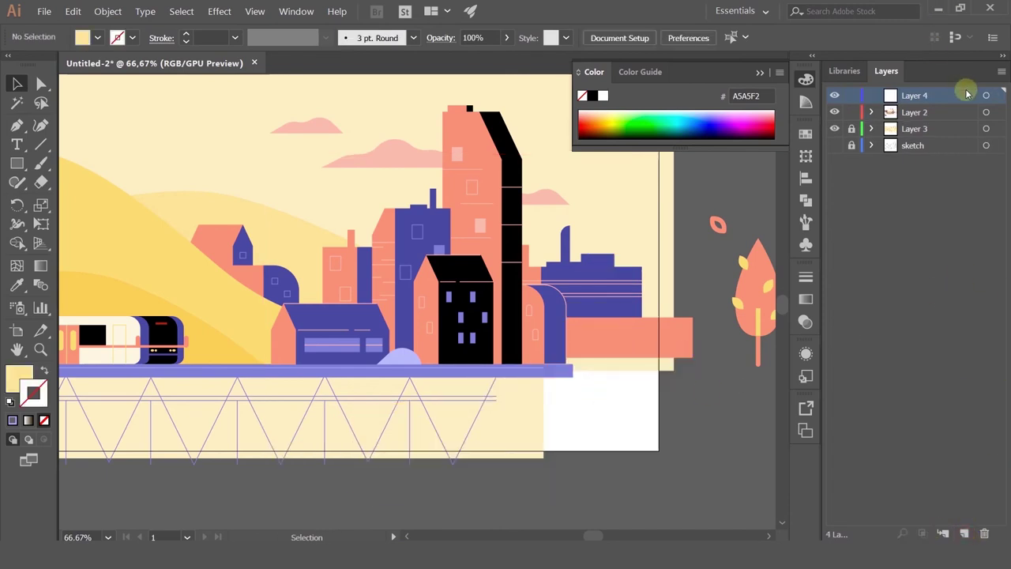
{"action": "key", "text": "ctrl+f"}
{"action": "left_click", "coordinate": [852, 95]}
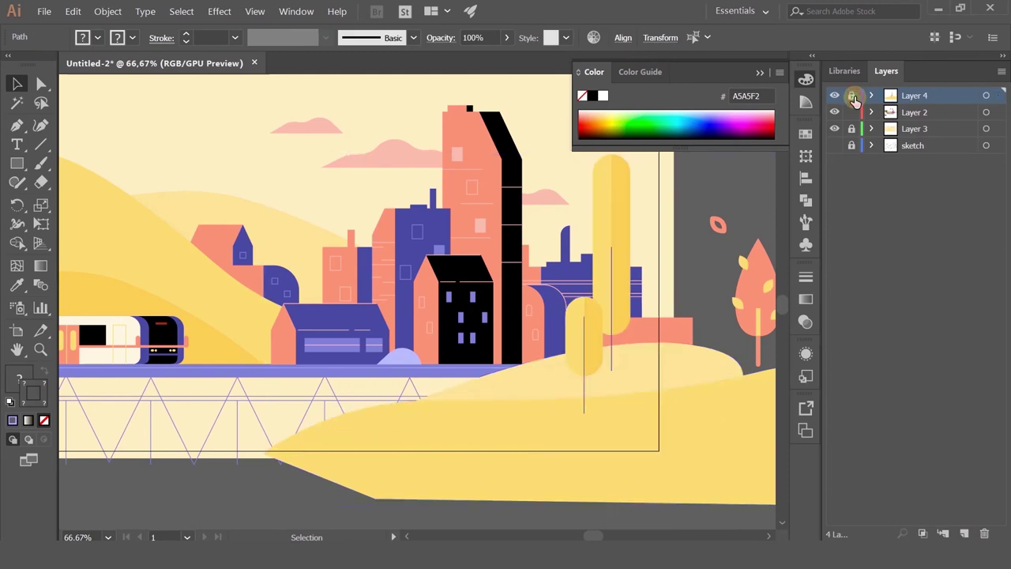
Draw a thin horizontal rectangle on Layer 2 at the bridge deck's left end, between the train and the light line
{"action": "left_click_drag", "start_coordinate": [232, 345], "coordinate": [673, 356]}
{"action": "left_click_drag", "start_coordinate": [454, 370], "coordinate": [452, 346]}
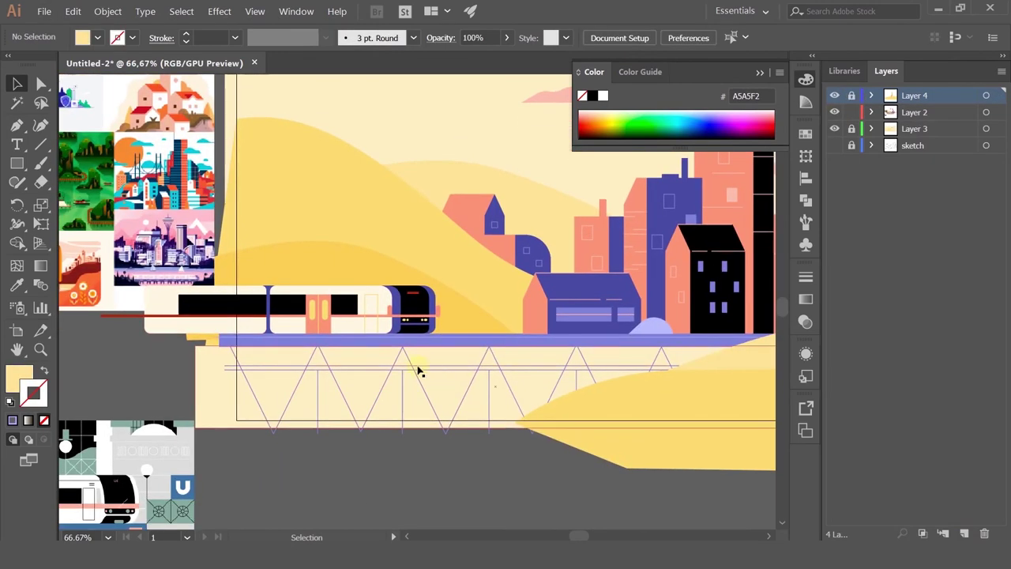
{"action": "scroll", "coordinate": [417, 369], "scroll_direction": "up", "scroll_amount": 1}
{"action": "left_click", "coordinate": [16, 128]}
{"action": "scroll", "coordinate": [128, 316], "scroll_direction": "up", "scroll_amount": 2}
{"action": "key", "text": "m"}
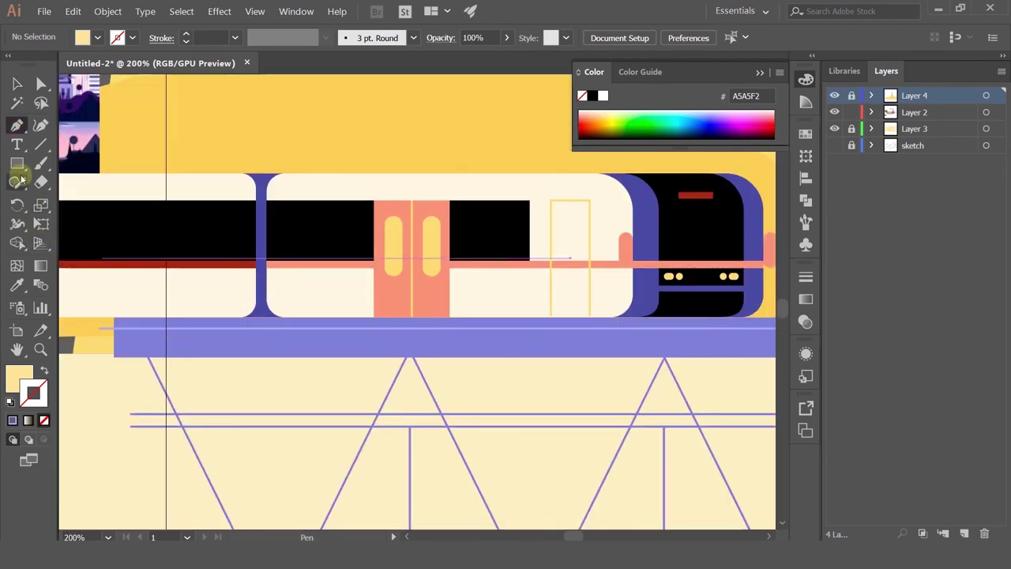
{"action": "left_click", "coordinate": [913, 111]}
{"action": "left_click_drag", "start_coordinate": [105, 317], "coordinate": [202, 327]}
Fill the thin deck rectangle with the dark indigo sampled from the edge of the train's front
{"action": "left_click", "coordinate": [17, 284]}
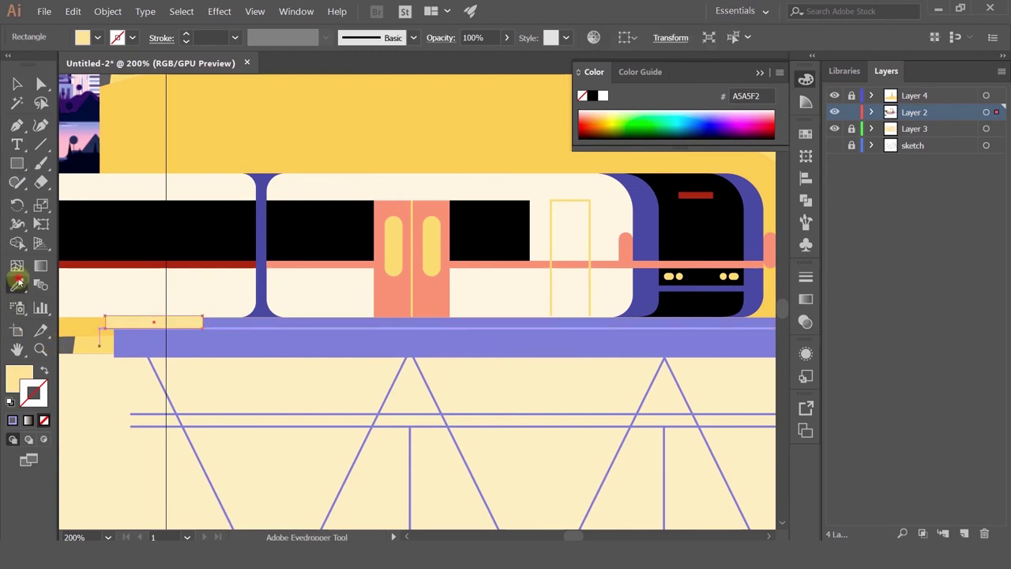
{"action": "left_click", "coordinate": [270, 301]}
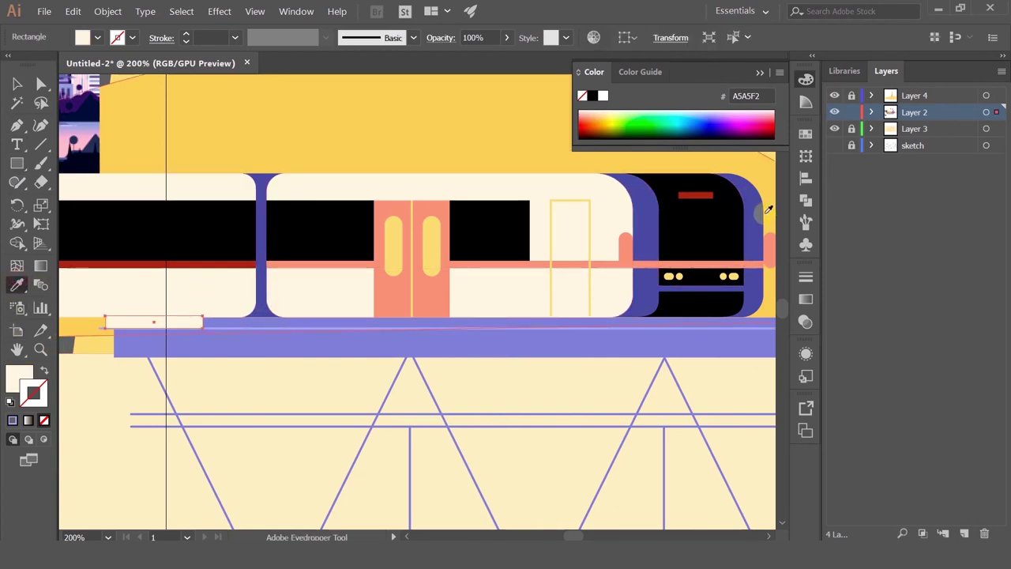
{"action": "left_click", "coordinate": [749, 214]}
{"action": "left_click", "coordinate": [16, 83]}
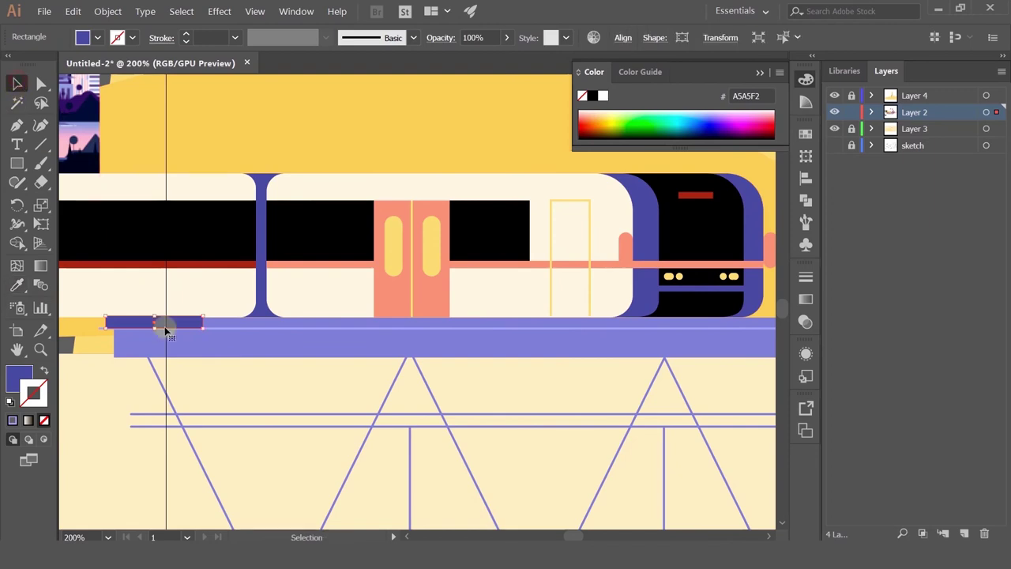
Try lining the bridge deck with evenly spaced copies of the dark indigo rectangle along its whole length
{"action": "scroll", "coordinate": [166, 332], "scroll_direction": "up", "scroll_amount": 2}
{"action": "left_click_drag", "start_coordinate": [149, 312], "coordinate": [307, 322]}
{"action": "scroll", "coordinate": [196, 323], "scroll_direction": "down", "scroll_amount": 2}
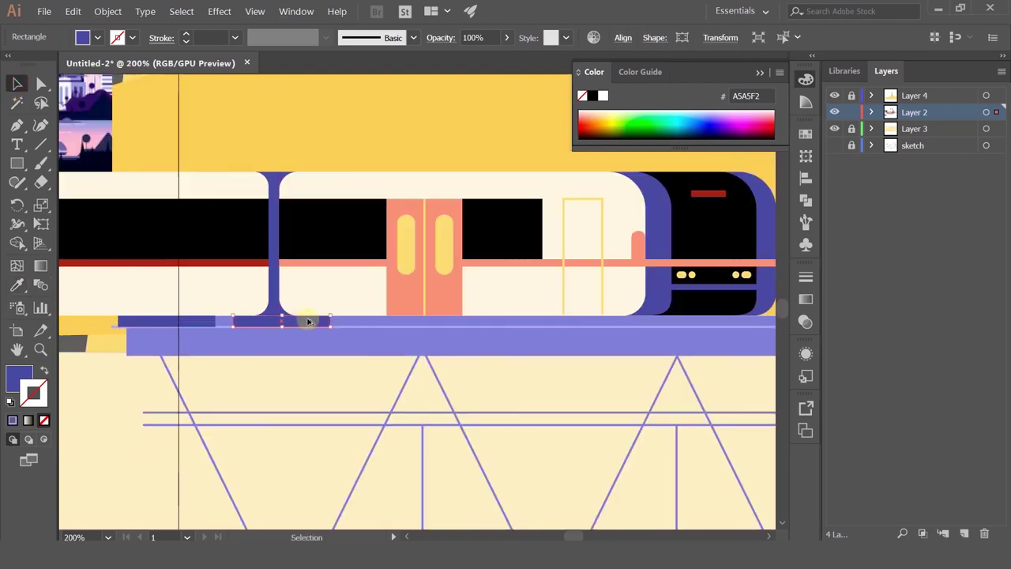
{"action": "scroll", "coordinate": [308, 322], "scroll_direction": "down", "scroll_amount": 2}
{"action": "key", "text": "ctrl+d"}
{"action": "key", "text": "ctrl+d"}
{"action": "key", "text": "ctrl+d"}
{"action": "key", "text": "ctrl+d"}
{"action": "key", "text": "ctrl+d"}
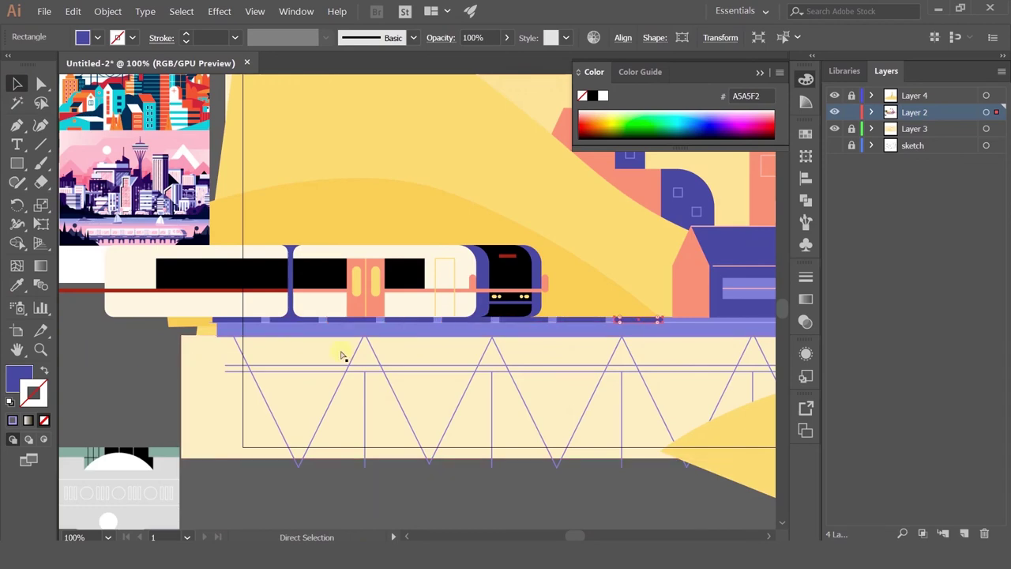
{"action": "scroll", "coordinate": [219, 320], "scroll_direction": "right", "scroll_amount": 5}
{"action": "key", "text": "ctrl+d"}
{"action": "key", "text": "ctrl+d"}
{"action": "key", "text": "ctrl+d"}
{"action": "key", "text": "ctrl+d"}
{"action": "key", "text": "ctrl+d"}
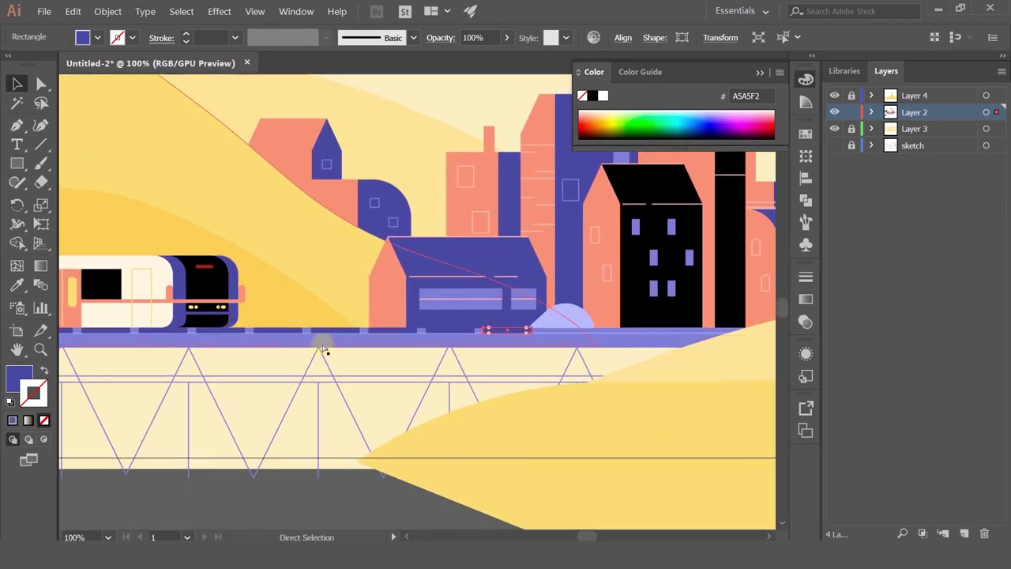
{"action": "scroll", "coordinate": [334, 352], "scroll_direction": "down", "scroll_amount": 2}
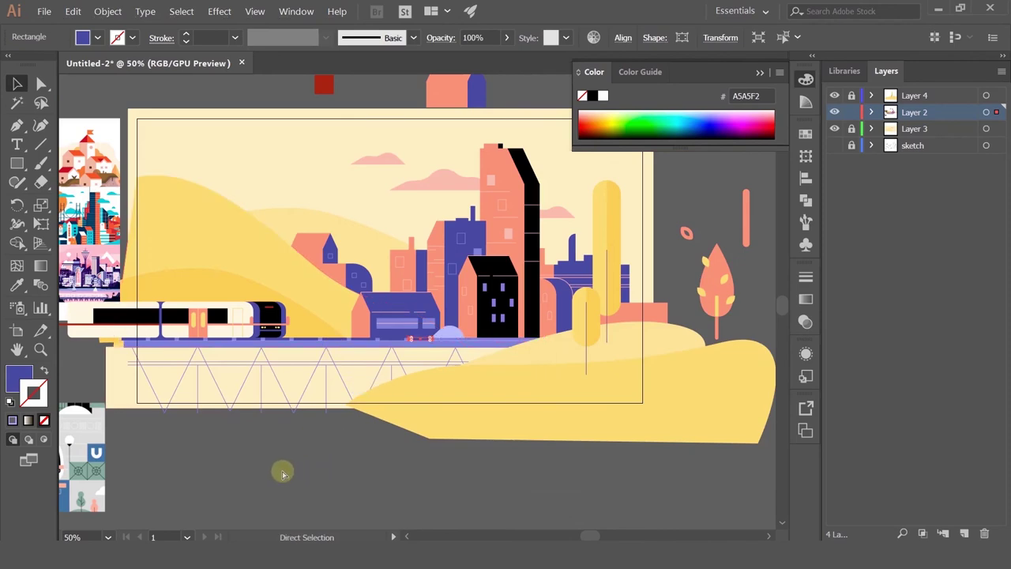
Undo the rectangle copies and narrow the remaining dark rectangle at the deck's left end to a small tie
{"action": "key", "text": "ctrl+z"}
{"action": "key", "text": "ctrl+z"}
{"action": "key", "text": "ctrl+z"}
{"action": "scroll", "coordinate": [121, 340], "scroll_direction": "up", "scroll_amount": 4}
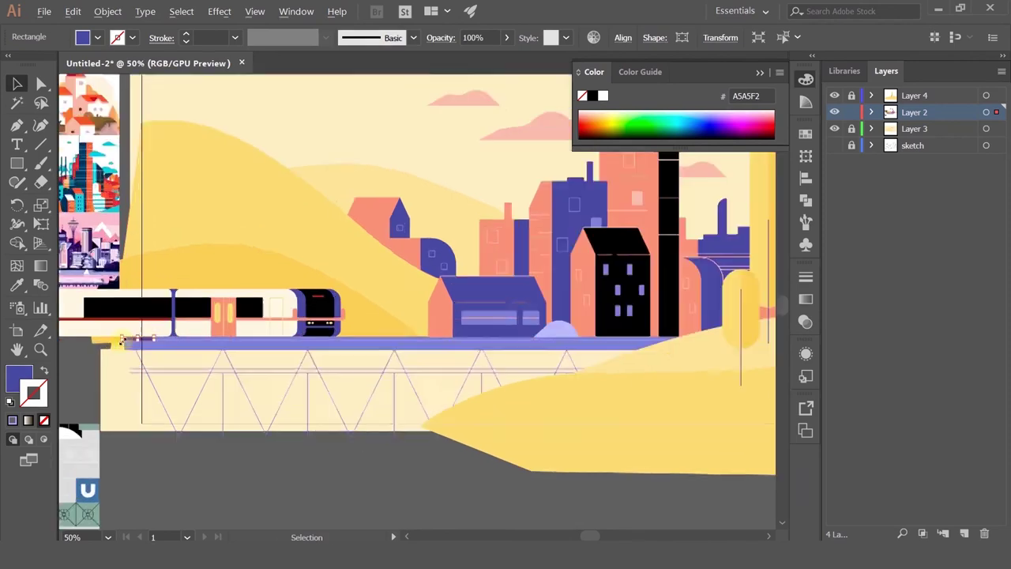
{"action": "scroll", "coordinate": [222, 334], "scroll_direction": "up", "scroll_amount": 3}
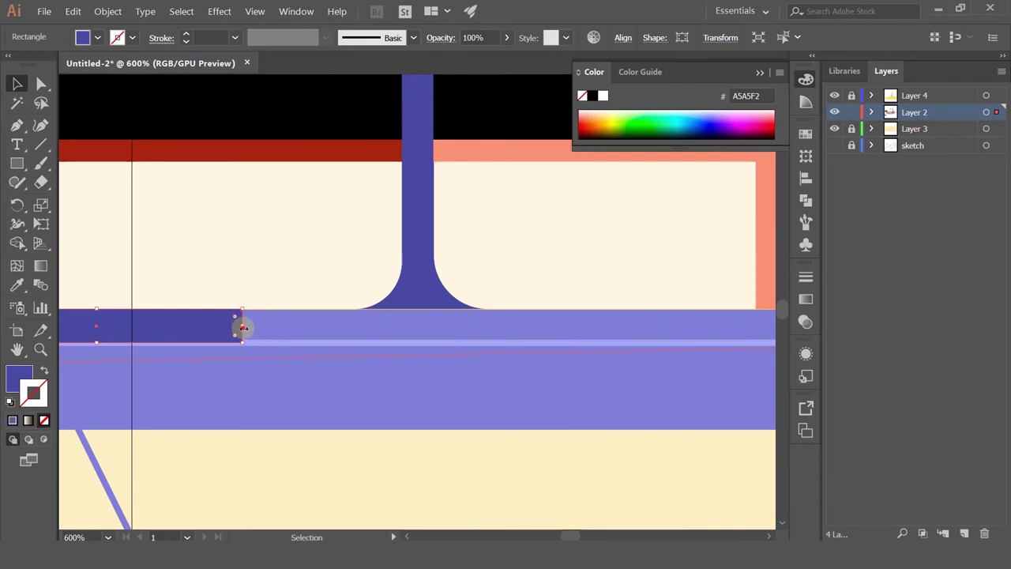
{"action": "left_click_drag", "start_coordinate": [237, 329], "coordinate": [103, 344]}
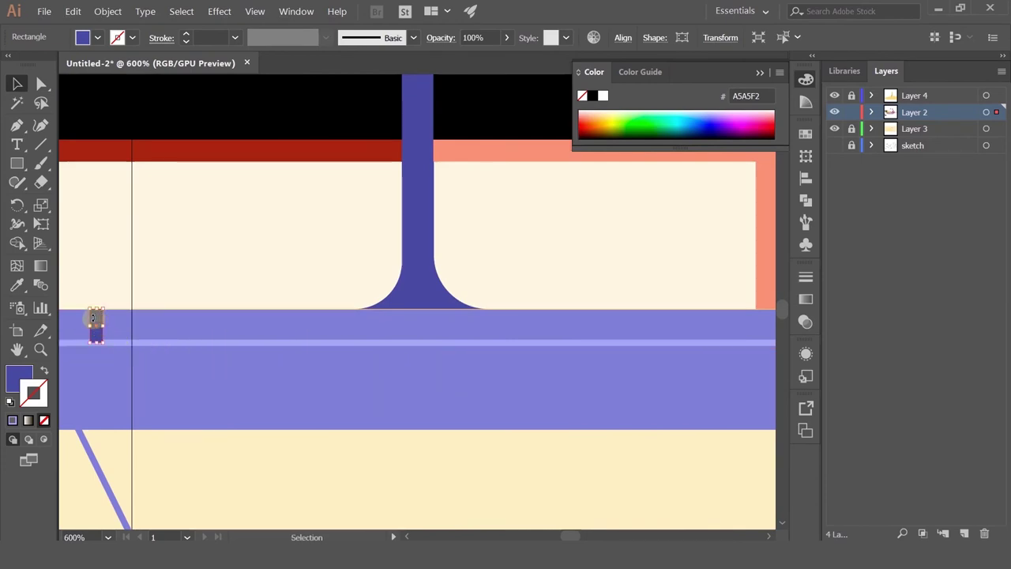
Try filling the top of the deck with a row of closely spaced copies of the narrow dark tie
{"action": "scroll", "coordinate": [94, 317], "scroll_direction": "up", "scroll_amount": 2}
{"action": "left_click_drag", "start_coordinate": [95, 318], "coordinate": [208, 311]}
{"action": "scroll", "coordinate": [207, 311], "scroll_direction": "down", "scroll_amount": 7}
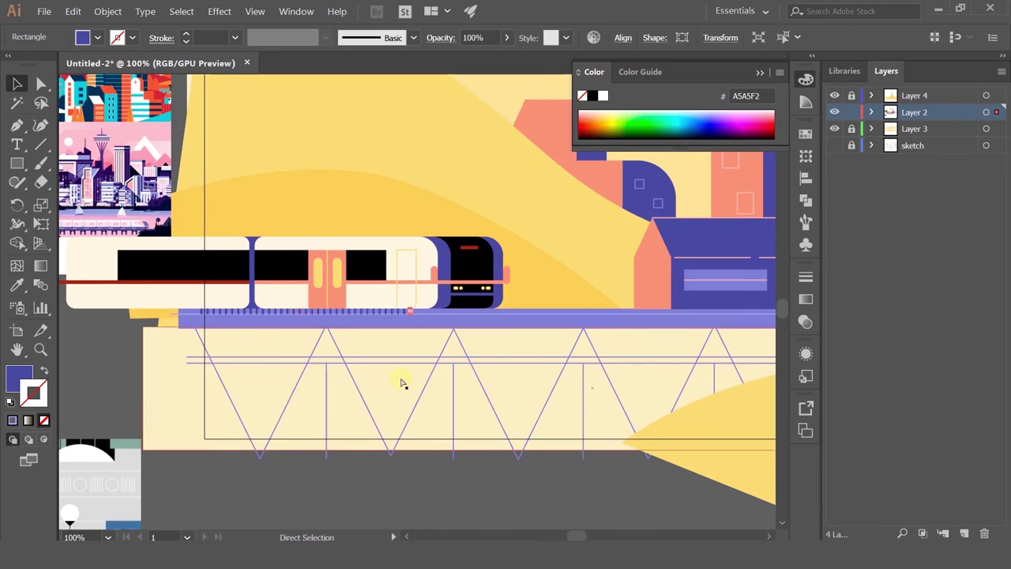
{"action": "scroll", "coordinate": [555, 343], "scroll_direction": "down", "scroll_amount": 3}
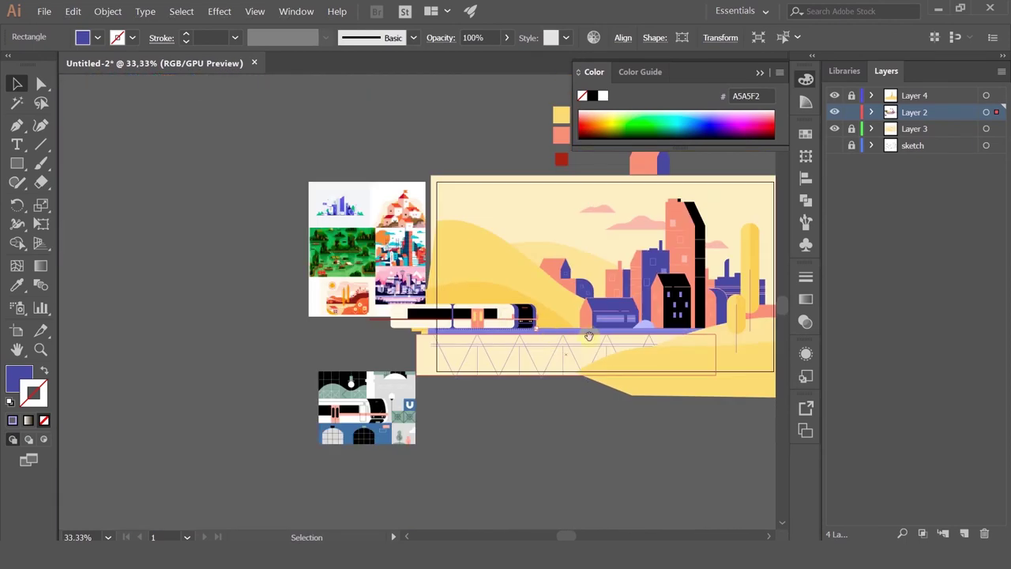
{"action": "left_click_drag", "start_coordinate": [588, 336], "coordinate": [391, 332]}
{"action": "scroll", "coordinate": [391, 332], "scroll_direction": "up", "scroll_amount": 2}
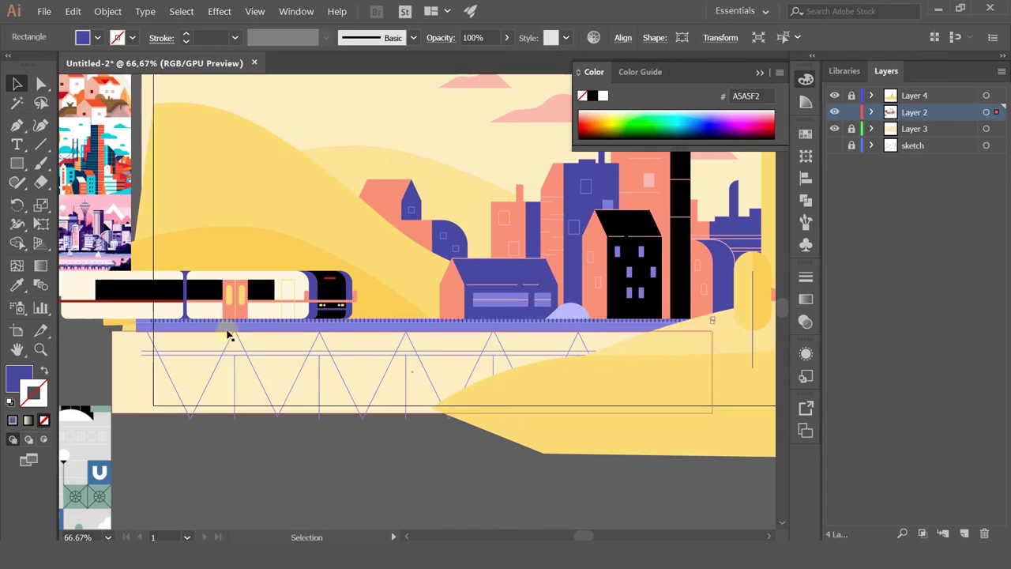
{"action": "scroll", "coordinate": [155, 336], "scroll_direction": "up", "scroll_amount": 1}
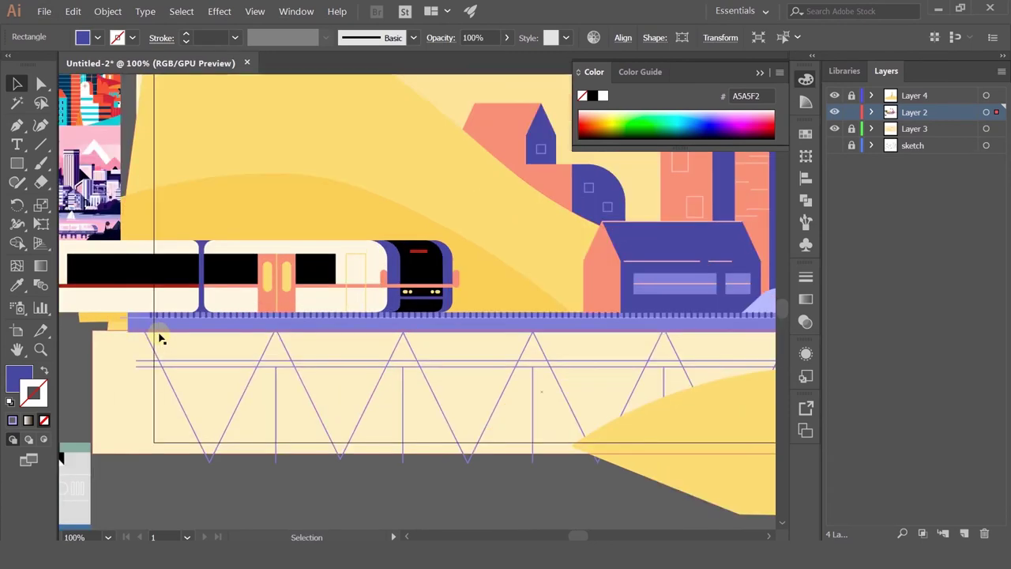
{"action": "scroll", "coordinate": [158, 332], "scroll_direction": "down", "scroll_amount": 2}
{"action": "scroll", "coordinate": [582, 289], "scroll_direction": "up", "scroll_amount": 1}
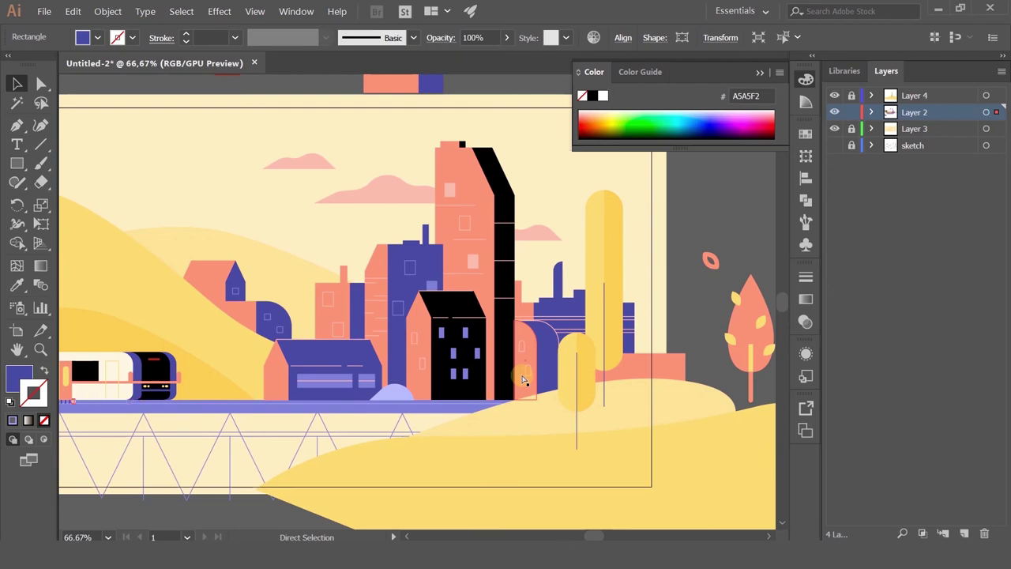
Remove the row of ties and delete the last small dark rectangle from the deck's left end
{"action": "left_click_drag", "start_coordinate": [288, 341], "coordinate": [493, 269]}
{"action": "scroll", "coordinate": [200, 329], "scroll_direction": "up", "scroll_amount": 1}
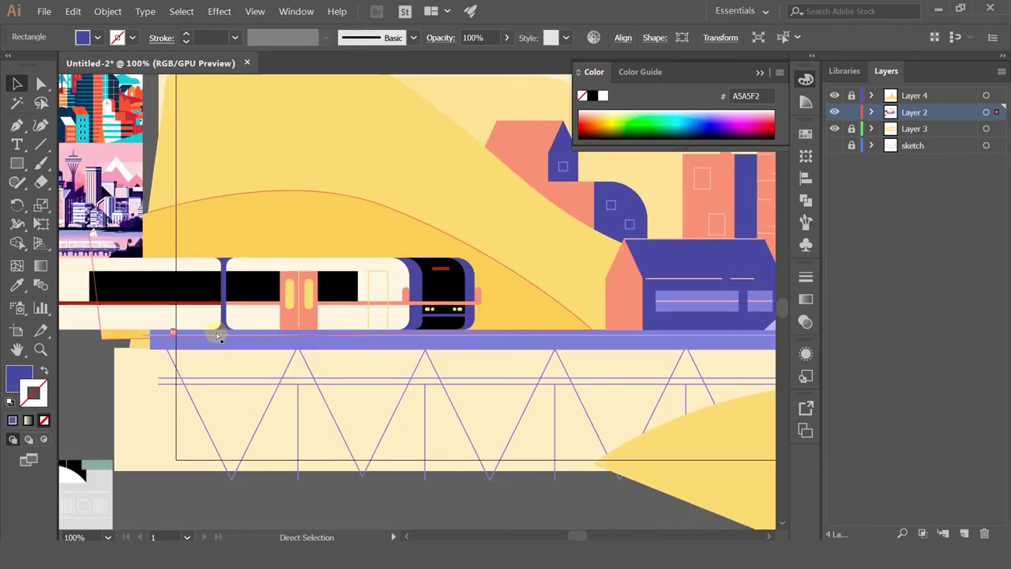
{"action": "key", "text": "Delete"}
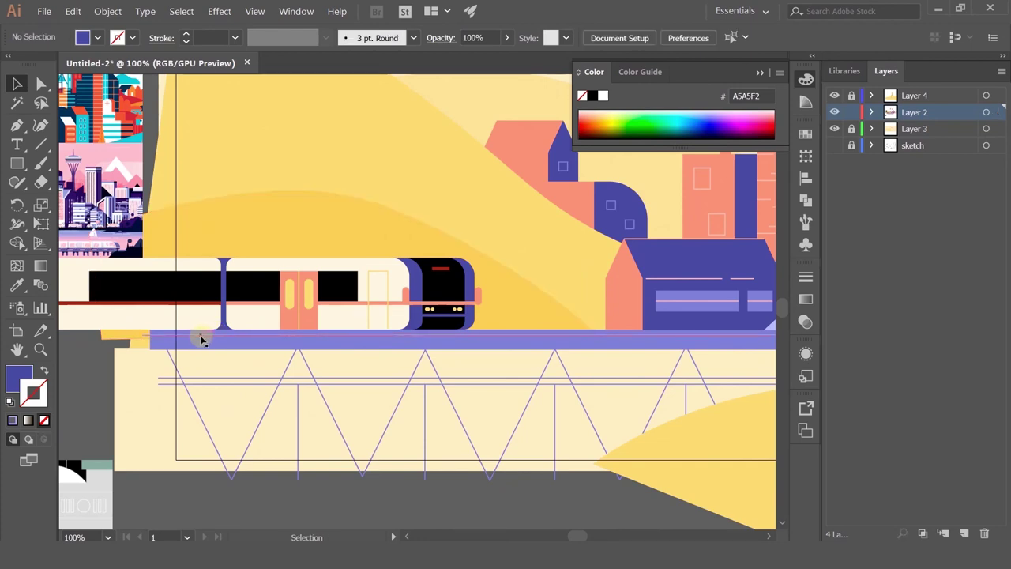
Draw a short horizontal line on the deck below the existing light line and copy that line's light lavender 2 pt stroke onto it
{"action": "left_click", "coordinate": [17, 125]}
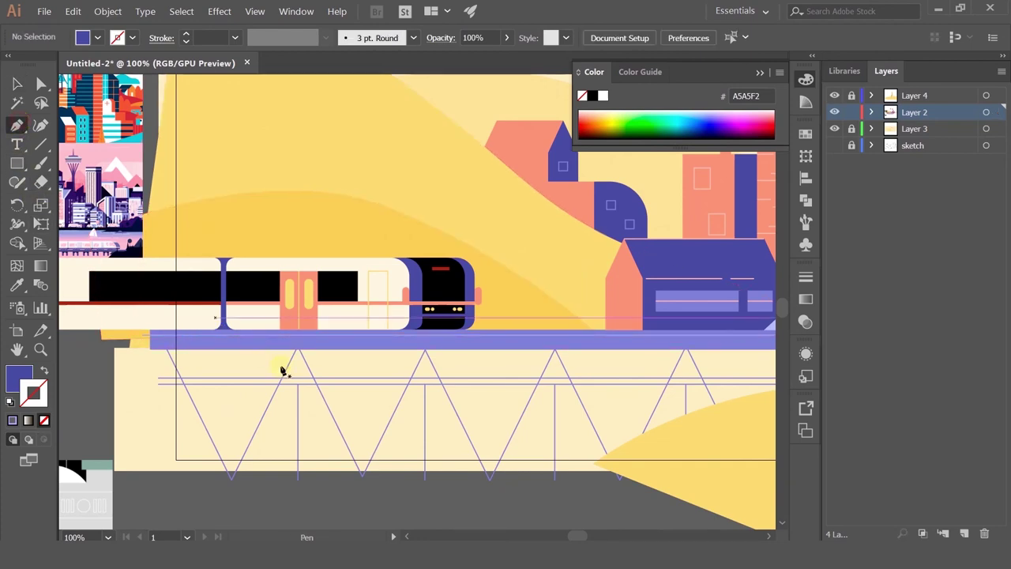
{"action": "left_click", "coordinate": [226, 340]}
{"action": "left_click", "coordinate": [381, 342]}
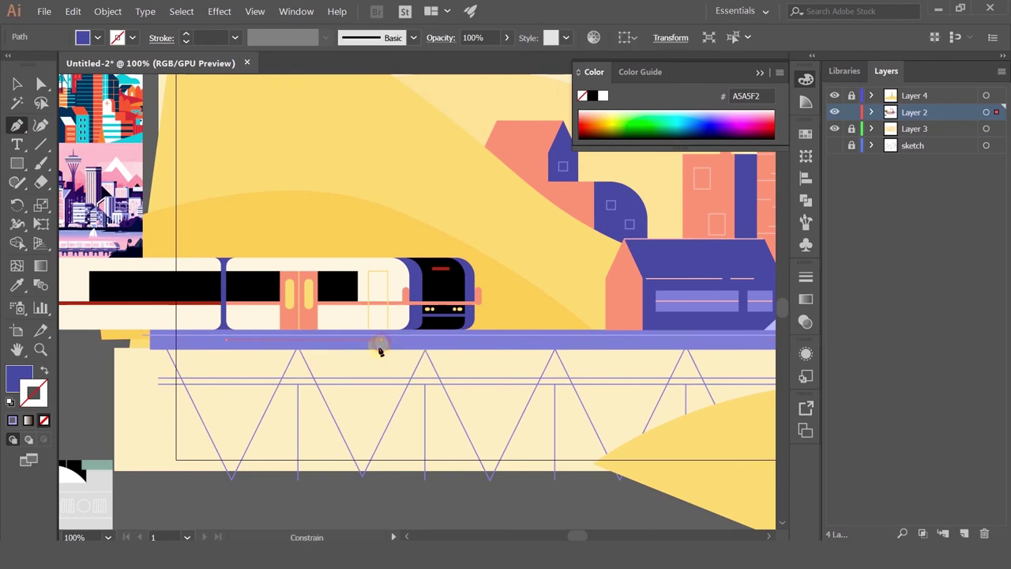
{"action": "left_click", "coordinate": [17, 288]}
{"action": "scroll", "coordinate": [203, 356], "scroll_direction": "up", "scroll_amount": 1}
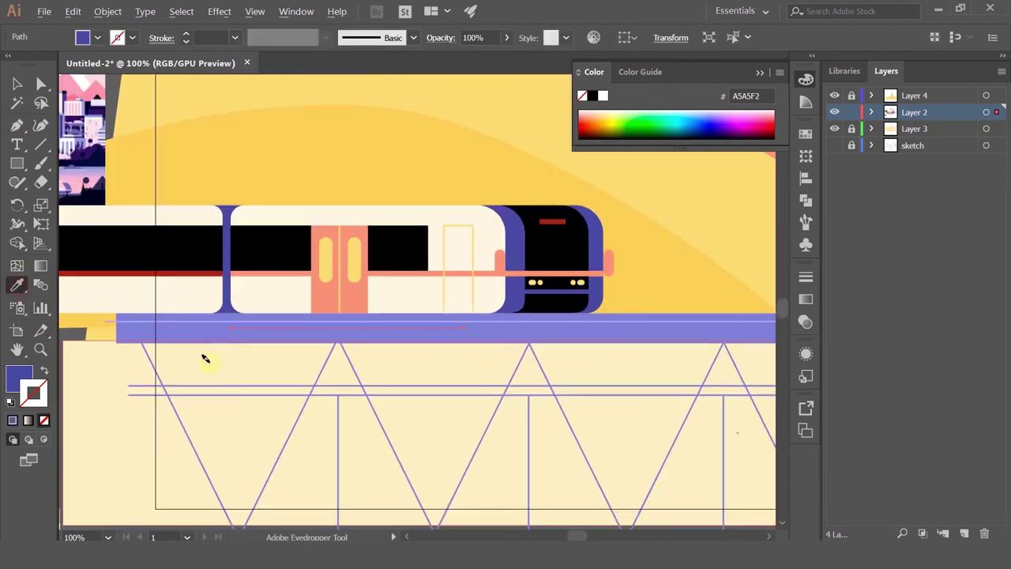
{"action": "left_click", "coordinate": [207, 317]}
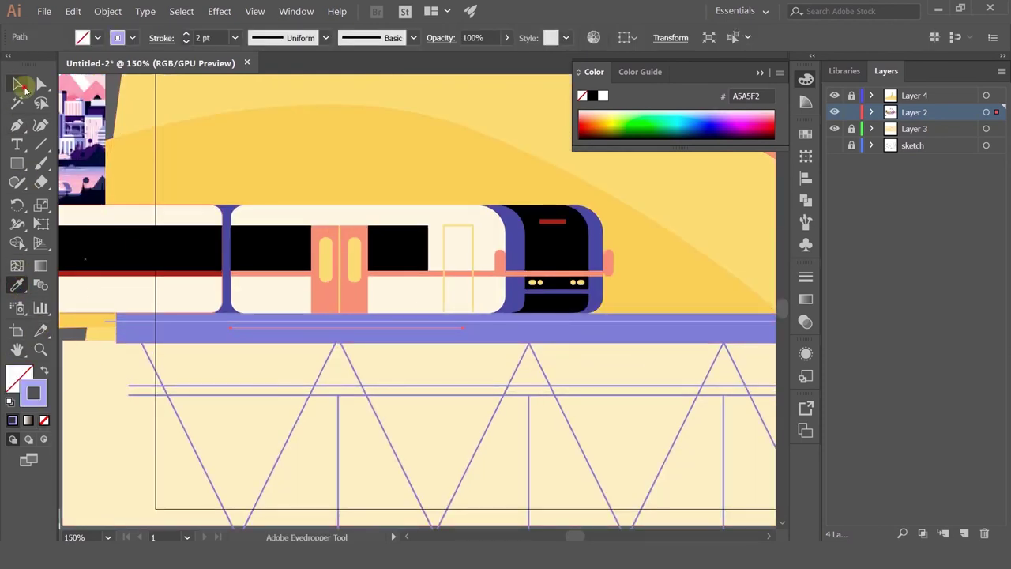
Place shorter copies of the new light line farther along the deck, beneath the train's front and the buildings
{"action": "left_click", "coordinate": [19, 85]}
{"action": "left_click", "coordinate": [267, 297]}
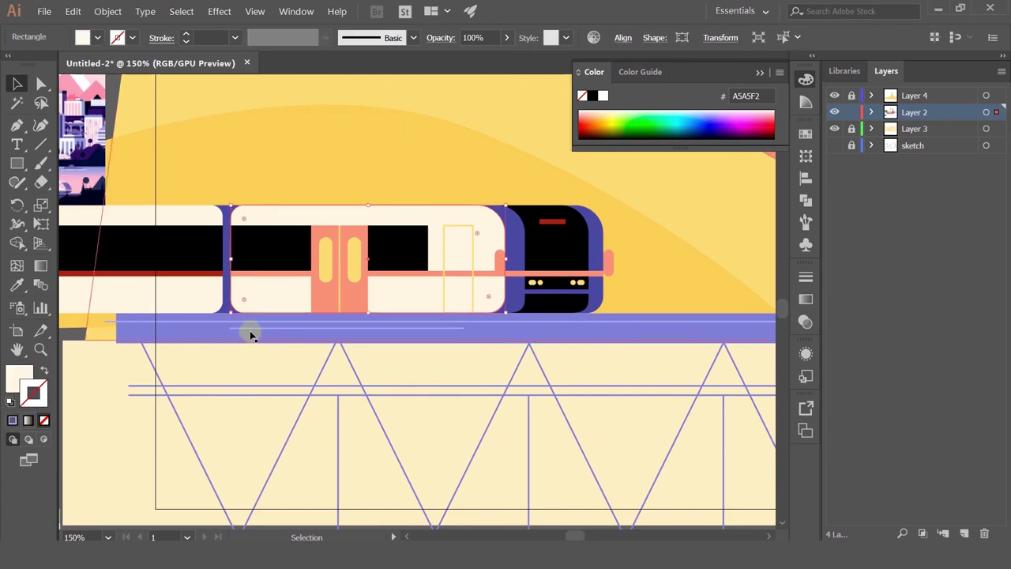
{"action": "left_click_drag", "start_coordinate": [249, 330], "coordinate": [536, 328]}
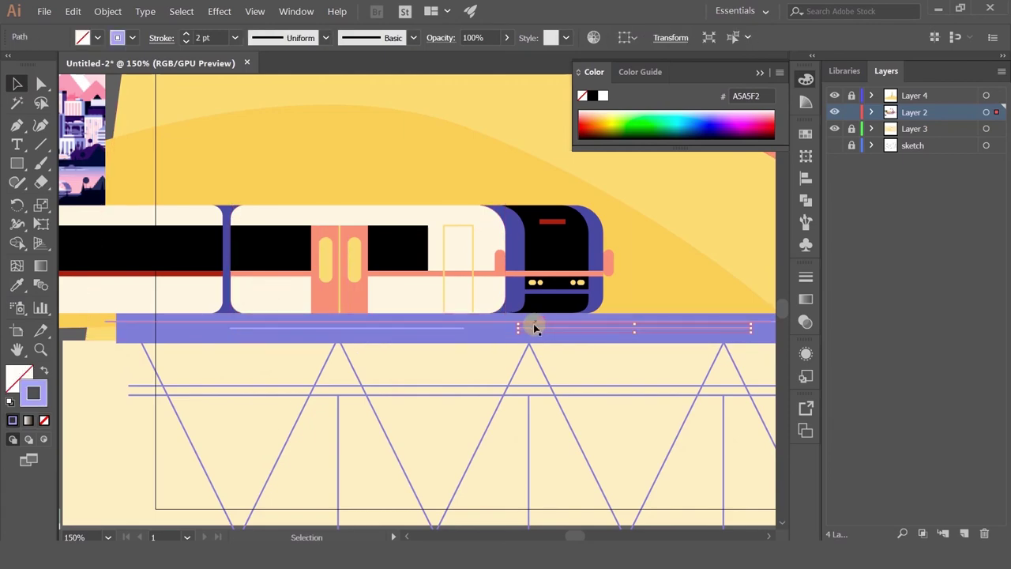
{"action": "scroll", "coordinate": [535, 327], "scroll_direction": "down", "scroll_amount": 4}
{"action": "scroll", "coordinate": [440, 339], "scroll_direction": "up", "scroll_amount": 6}
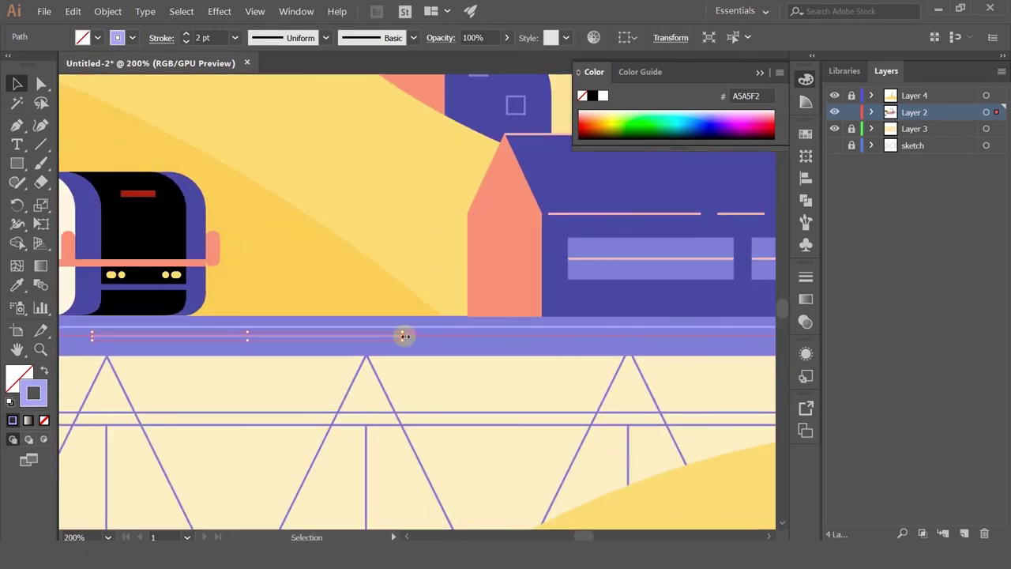
{"action": "left_click_drag", "start_coordinate": [404, 336], "coordinate": [656, 338]}
{"action": "scroll", "coordinate": [625, 328], "scroll_direction": "down", "scroll_amount": 2}
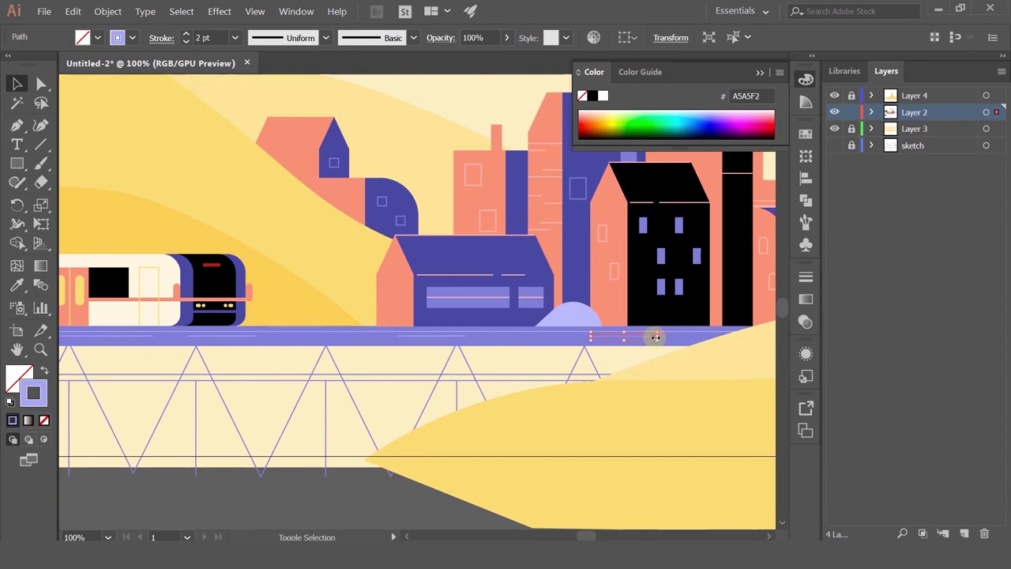
Move the rightmost light line beside the one beneath the indigo house and shorten it to a small dash
{"action": "scroll", "coordinate": [653, 340], "scroll_direction": "up", "scroll_amount": 3}
{"action": "left_click_drag", "start_coordinate": [546, 332], "coordinate": [289, 333]}
{"action": "left_click_drag", "start_coordinate": [657, 333], "coordinate": [431, 332]}
{"action": "left_click", "coordinate": [430, 390]}
{"action": "scroll", "coordinate": [432, 390], "scroll_direction": "down", "scroll_amount": 3}
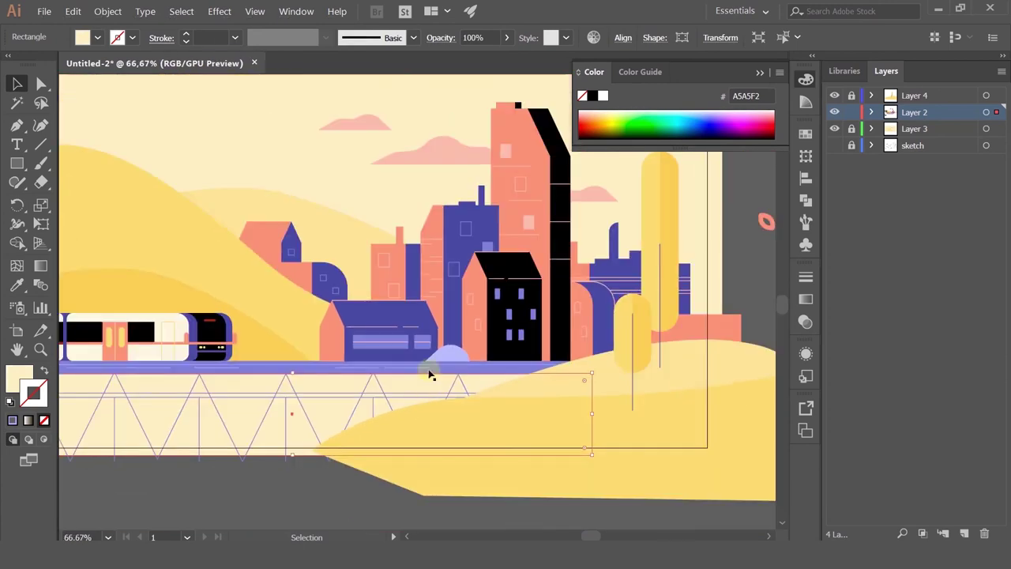
{"action": "scroll", "coordinate": [431, 376], "scroll_direction": "up", "scroll_amount": 1}
{"action": "left_click_drag", "start_coordinate": [433, 367], "coordinate": [330, 366]}
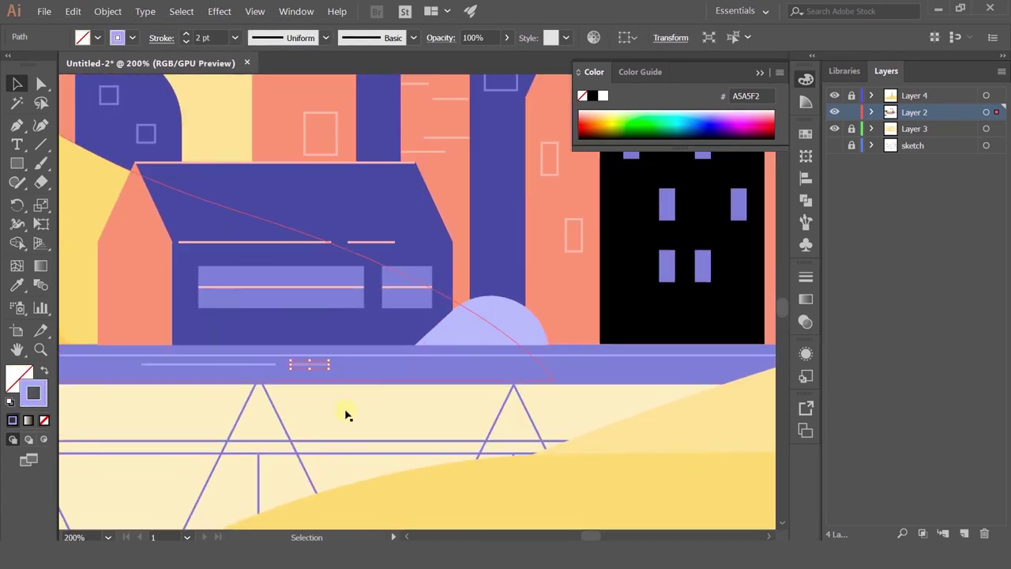
{"action": "left_click", "coordinate": [347, 417]}
{"action": "scroll", "coordinate": [349, 419], "scroll_direction": "down", "scroll_amount": 3}
Lengthen the light deck line beneath the train's front towards the right
{"action": "left_click_drag", "start_coordinate": [336, 423], "coordinate": [355, 340]}
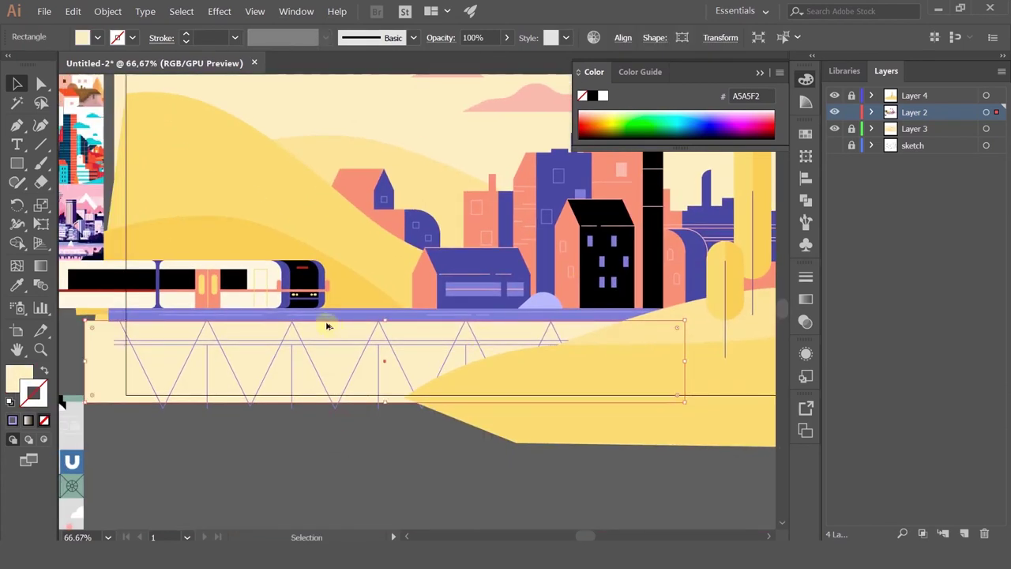
{"action": "scroll", "coordinate": [328, 320], "scroll_direction": "up", "scroll_amount": 1}
{"action": "left_click", "coordinate": [327, 309]}
{"action": "scroll", "coordinate": [332, 309], "scroll_direction": "up", "scroll_amount": 2}
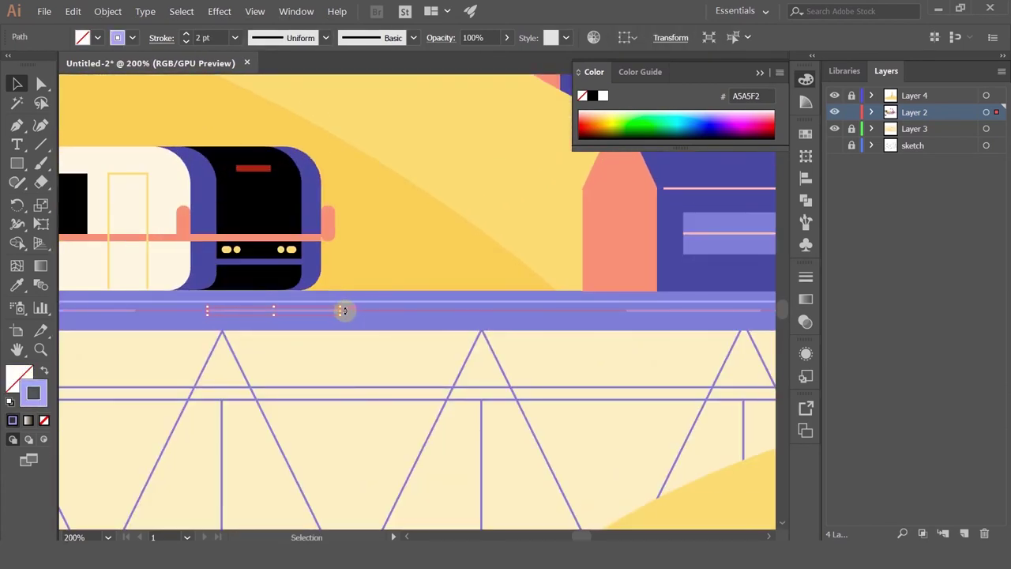
{"action": "left_click_drag", "start_coordinate": [341, 311], "coordinate": [447, 316]}
{"action": "scroll", "coordinate": [395, 345], "scroll_direction": "down", "scroll_amount": 3}
Shorten the light deck line beneath the train's front from its right end
{"action": "left_click", "coordinate": [395, 345]}
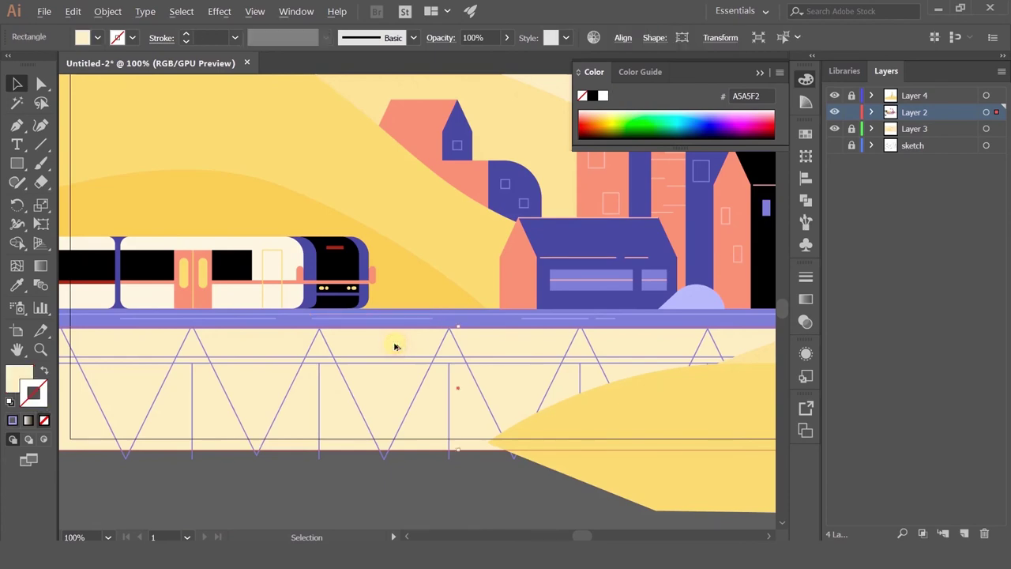
{"action": "scroll", "coordinate": [407, 331], "scroll_direction": "up", "scroll_amount": 2}
{"action": "left_click", "coordinate": [426, 324]}
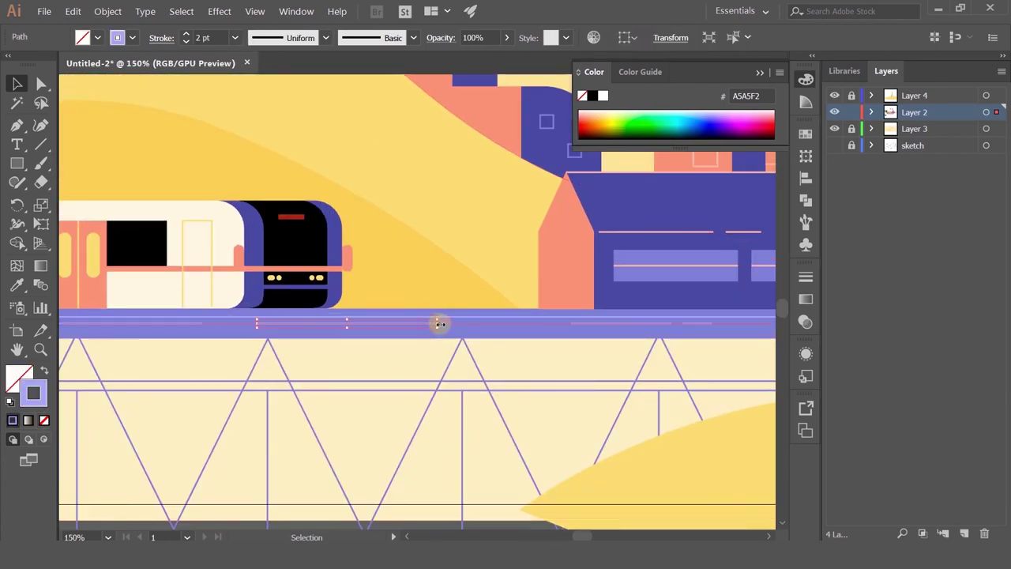
{"action": "left_click_drag", "start_coordinate": [430, 324], "coordinate": [308, 337]}
{"action": "left_click", "coordinate": [354, 368]}
{"action": "scroll", "coordinate": [350, 365], "scroll_direction": "down", "scroll_amount": 4}
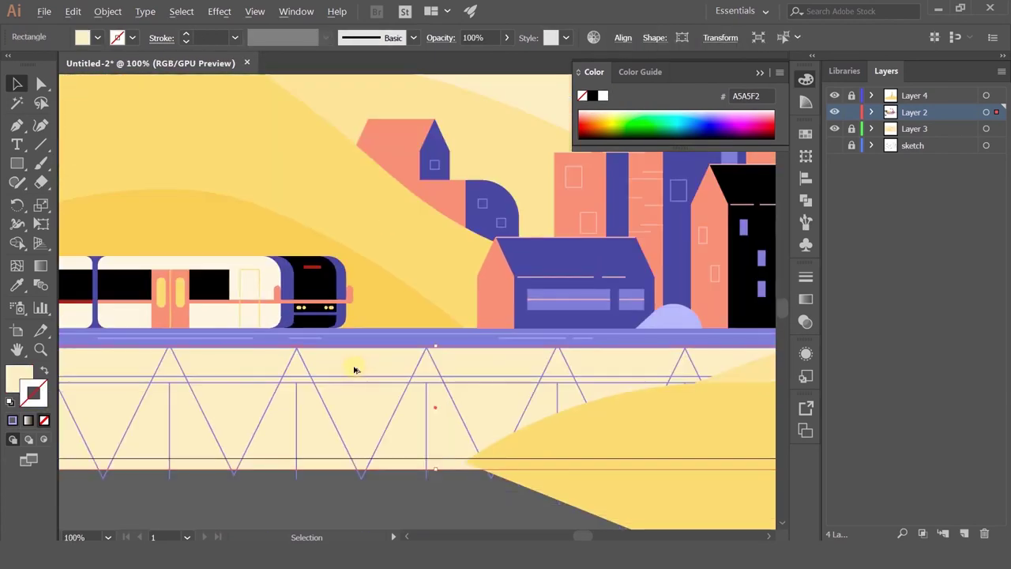
{"action": "scroll", "coordinate": [264, 385], "scroll_direction": "down", "scroll_amount": 1}
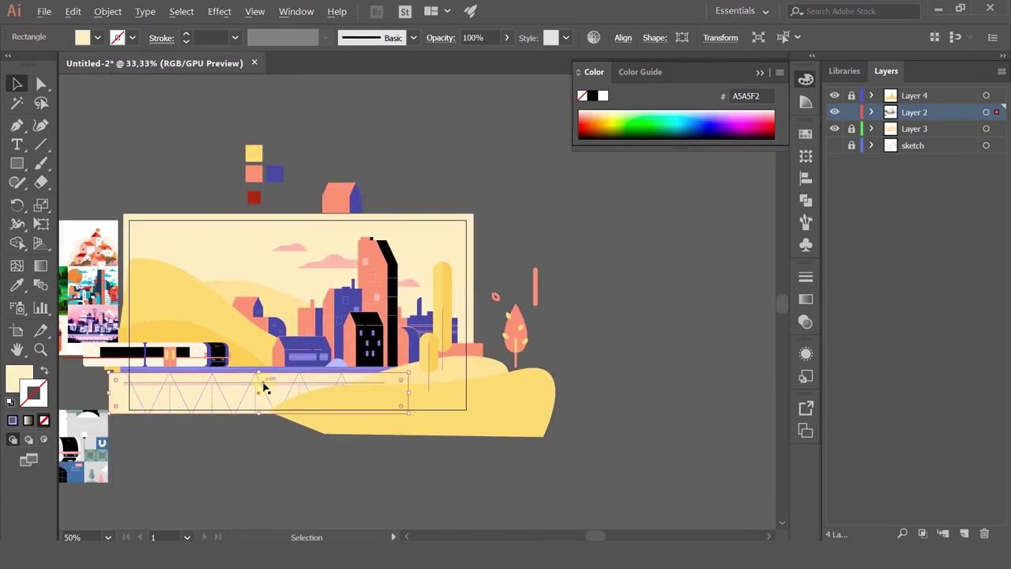
{"action": "scroll", "coordinate": [266, 384], "scroll_direction": "up", "scroll_amount": 2}
{"action": "left_click", "coordinate": [621, 337]}
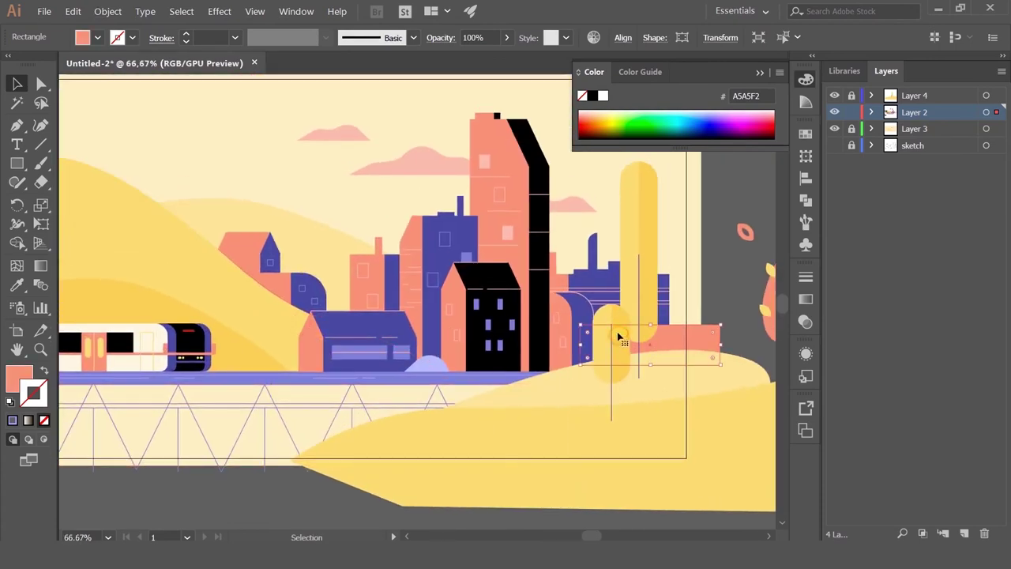
{"action": "left_click", "coordinate": [625, 360]}
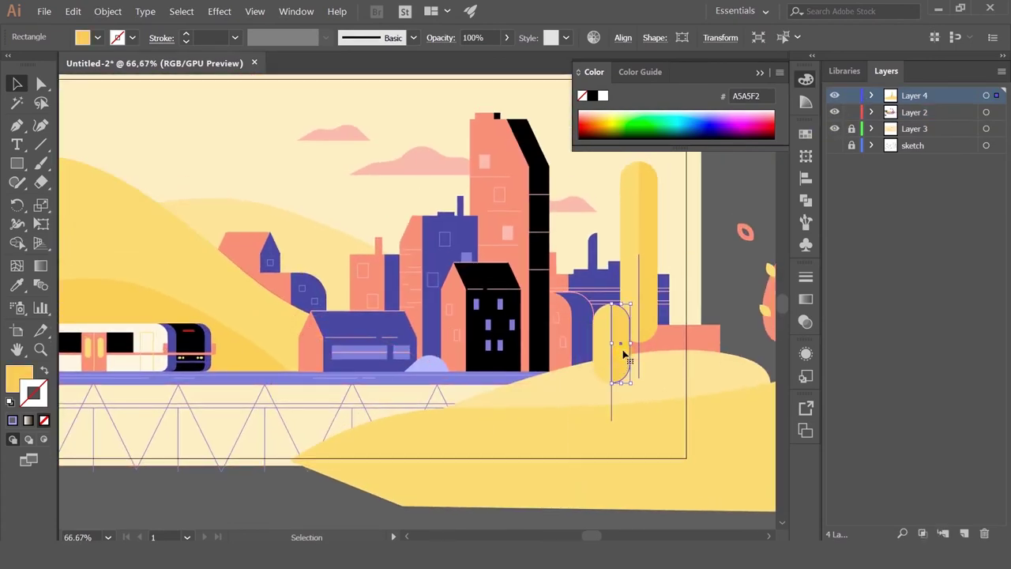
{"action": "left_click", "coordinate": [611, 406], "text": "shift"}
{"action": "left_click", "coordinate": [628, 295], "text": "shift"}
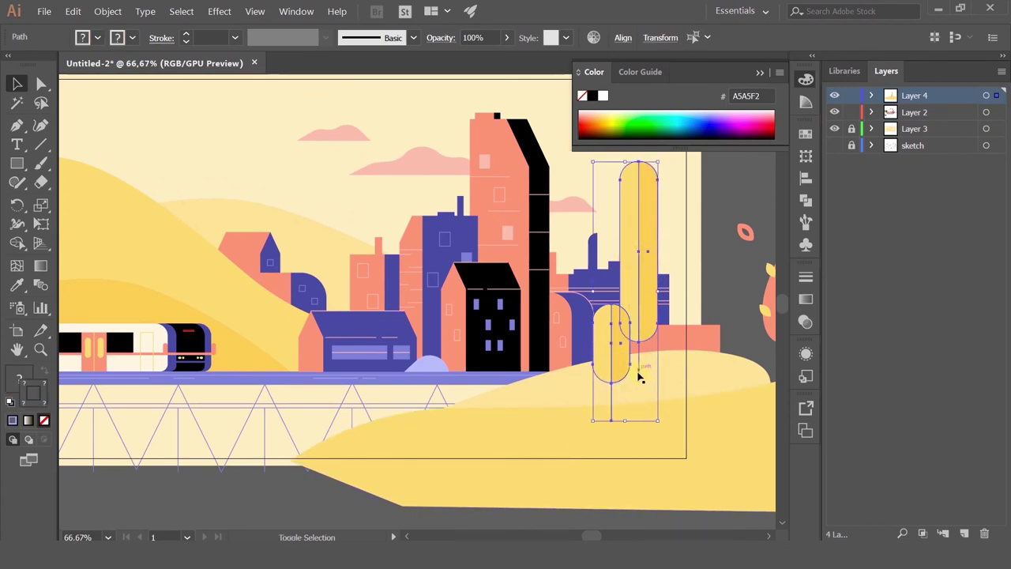
{"action": "key", "text": "a"}
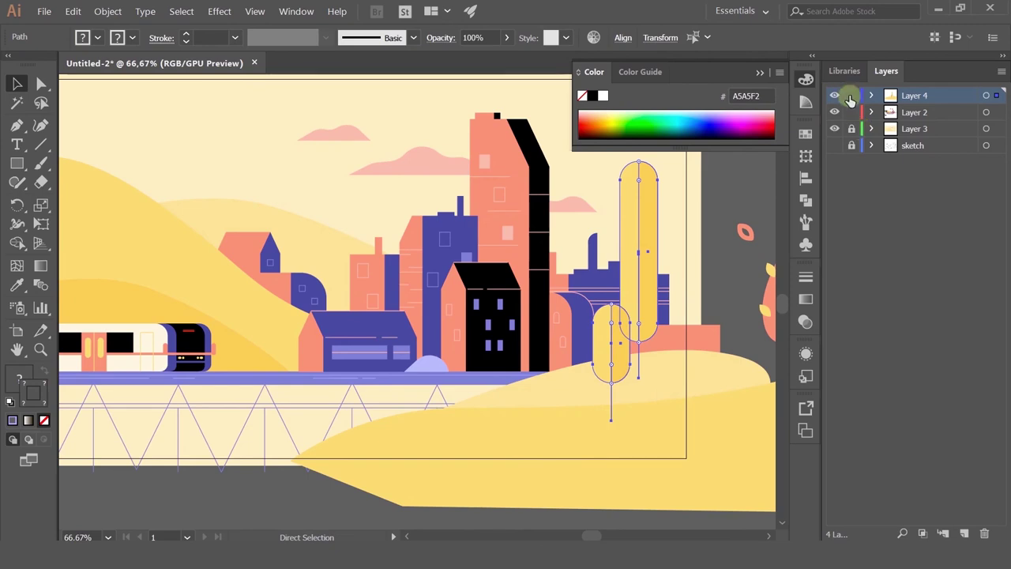
{"action": "left_click", "coordinate": [851, 96]}
Paste a copy of the foreground tree pair onto Layer 2 and place it over the left hill, keeping the other layers locked
{"action": "left_click", "coordinate": [950, 133]}
{"action": "left_click", "coordinate": [988, 131]}
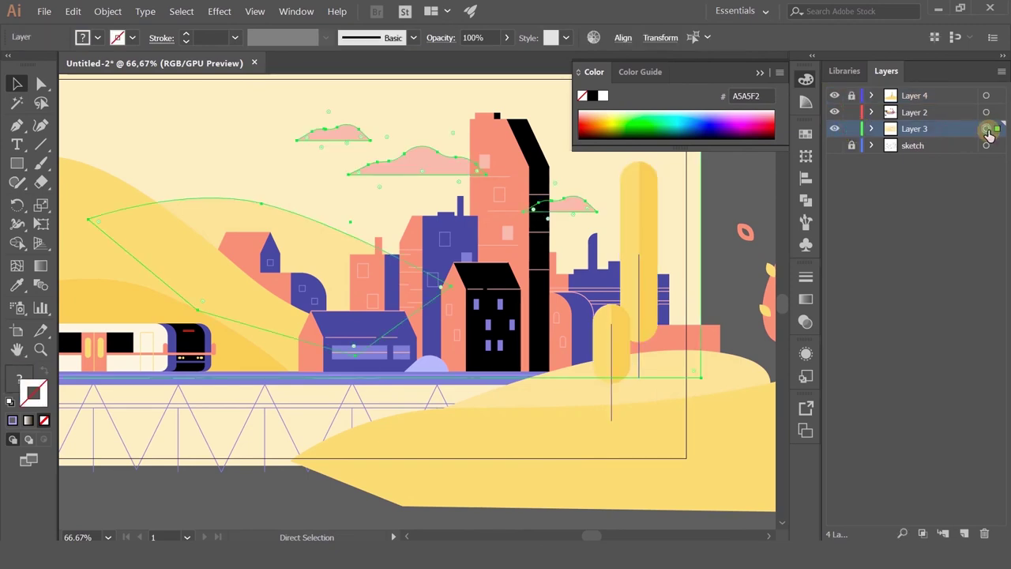
{"action": "key", "text": "ctrl+f"}
{"action": "left_click_drag", "start_coordinate": [369, 103], "coordinate": [366, 179]}
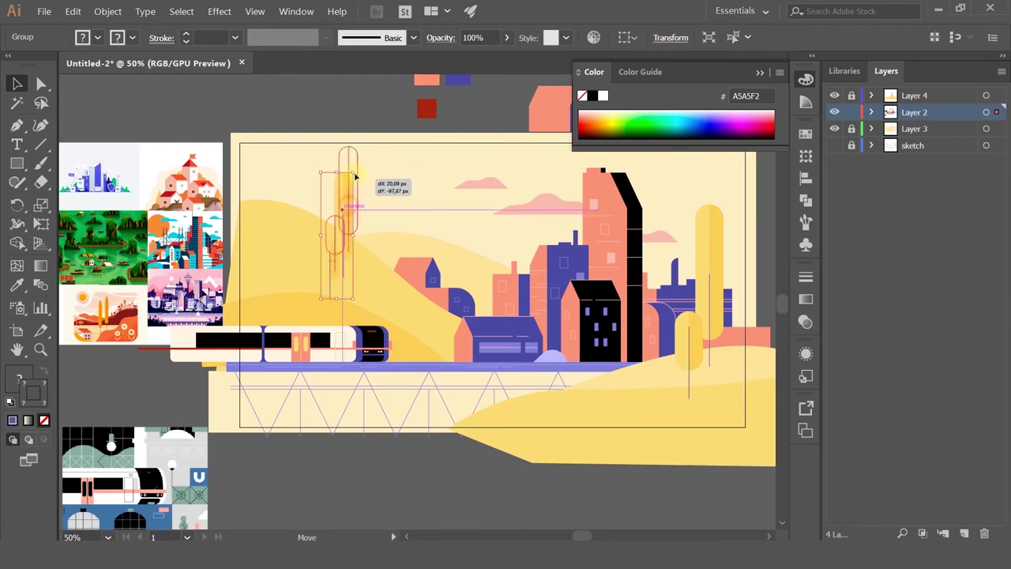
Scale down the copied tree pair and set it on the slope of the left hill
{"action": "key", "text": "ctrl+plus"}
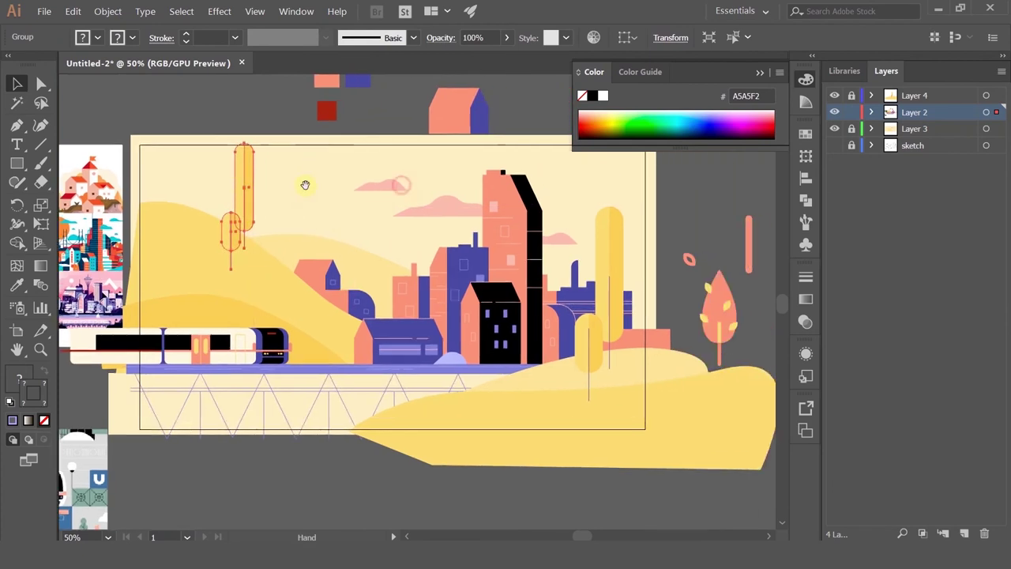
{"action": "left_click", "coordinate": [305, 183]}
{"action": "left_click", "coordinate": [231, 188]}
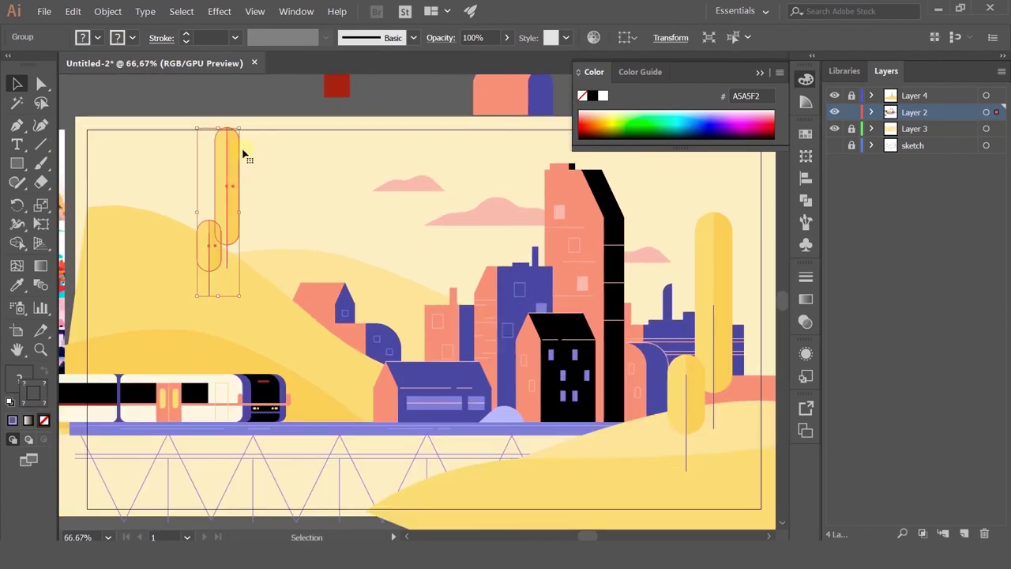
{"action": "left_click_drag", "start_coordinate": [239, 130], "coordinate": [229, 178]}
{"action": "left_click", "coordinate": [276, 199]}
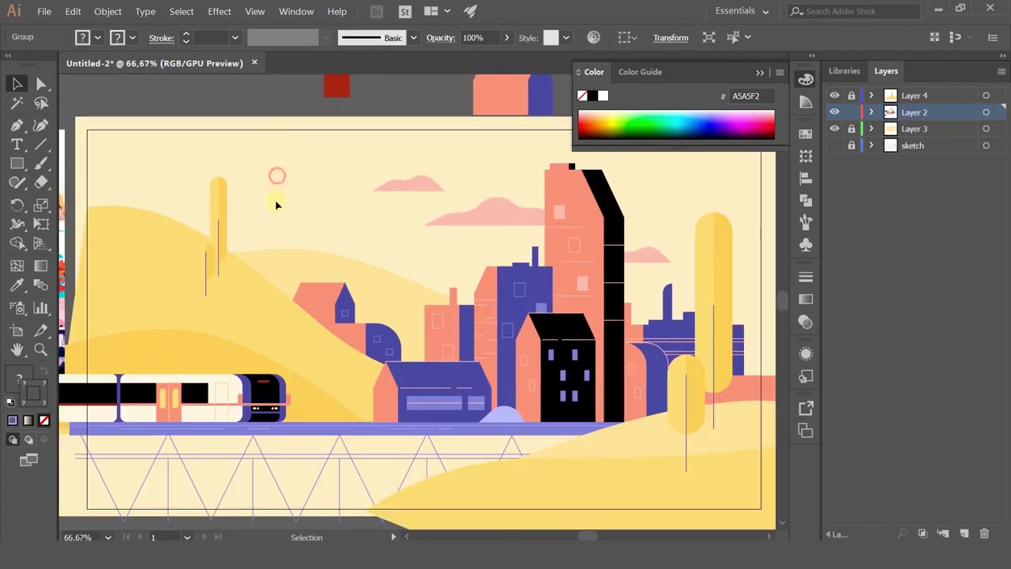
Recolour the base crown shapes of both small hill trees in a lighter yellow
{"action": "scroll", "coordinate": [245, 245], "scroll_direction": "up", "scroll_amount": 1}
{"action": "left_click", "coordinate": [190, 282]}
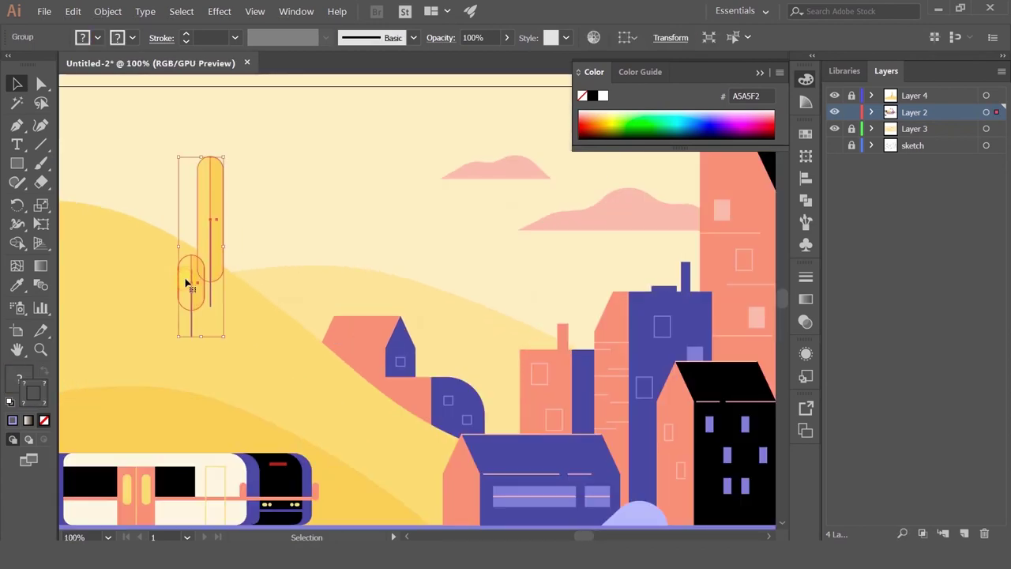
{"action": "left_click", "coordinate": [273, 196]}
{"action": "left_click", "coordinate": [182, 270]}
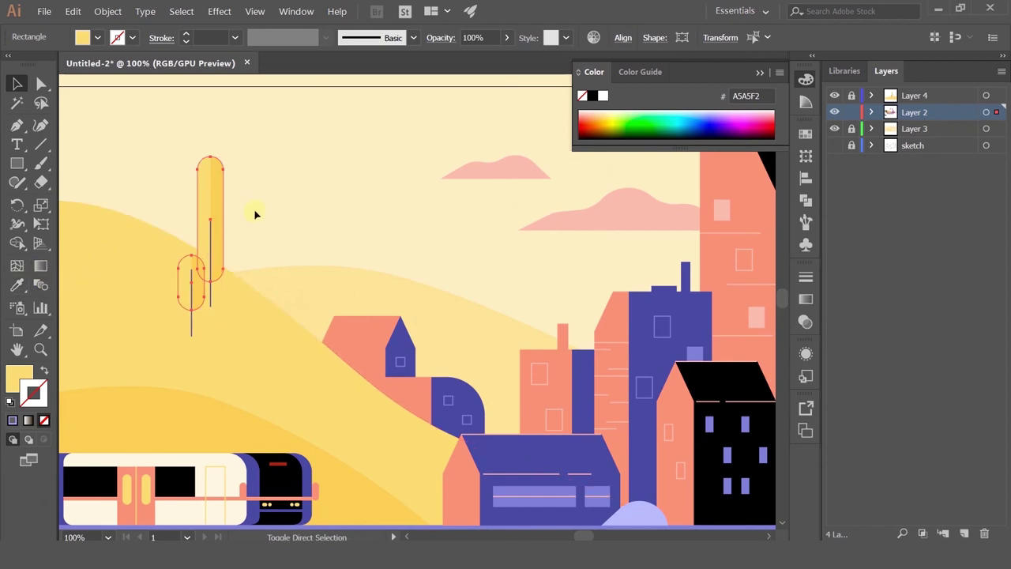
{"action": "left_click", "coordinate": [185, 214]}
{"action": "left_click", "coordinate": [202, 210]}
{"action": "left_click", "coordinate": [181, 285], "text": "shift"}
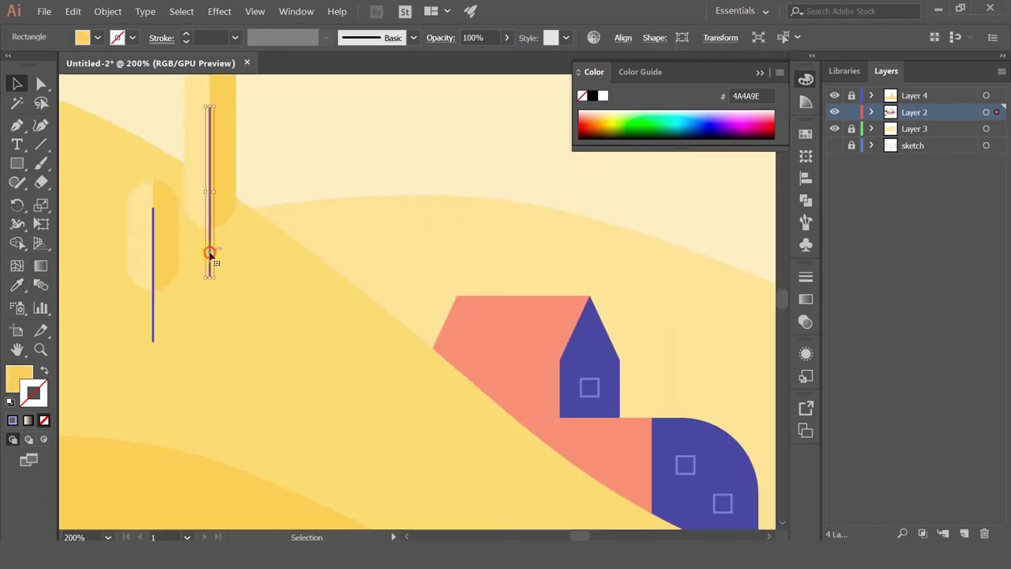
Set the stroke colour of both hill tree trunks to 7676CC
{"action": "left_click", "coordinate": [210, 253]}
{"action": "left_click", "coordinate": [153, 320], "text": "shift"}
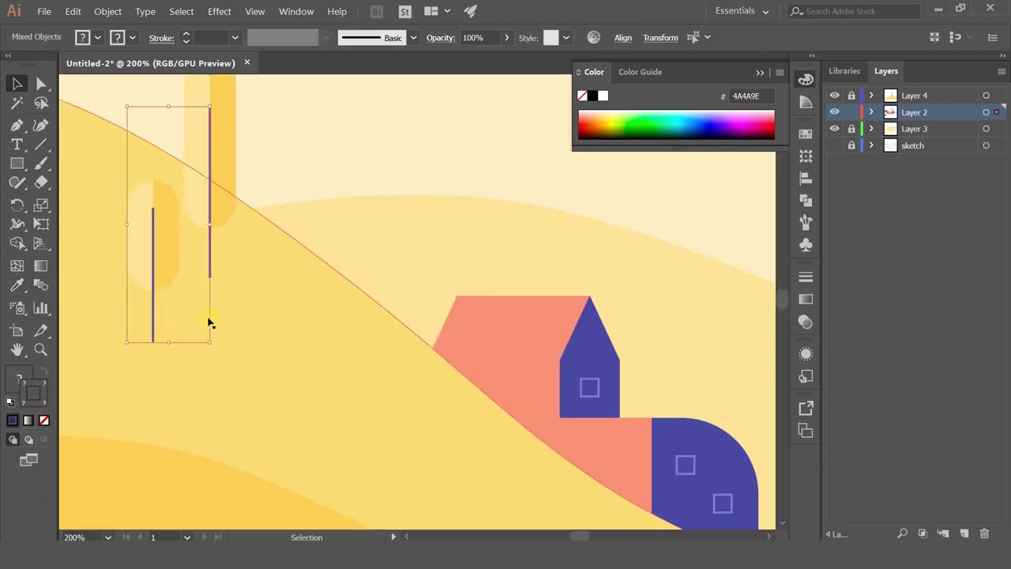
{"action": "left_click", "coordinate": [211, 263]}
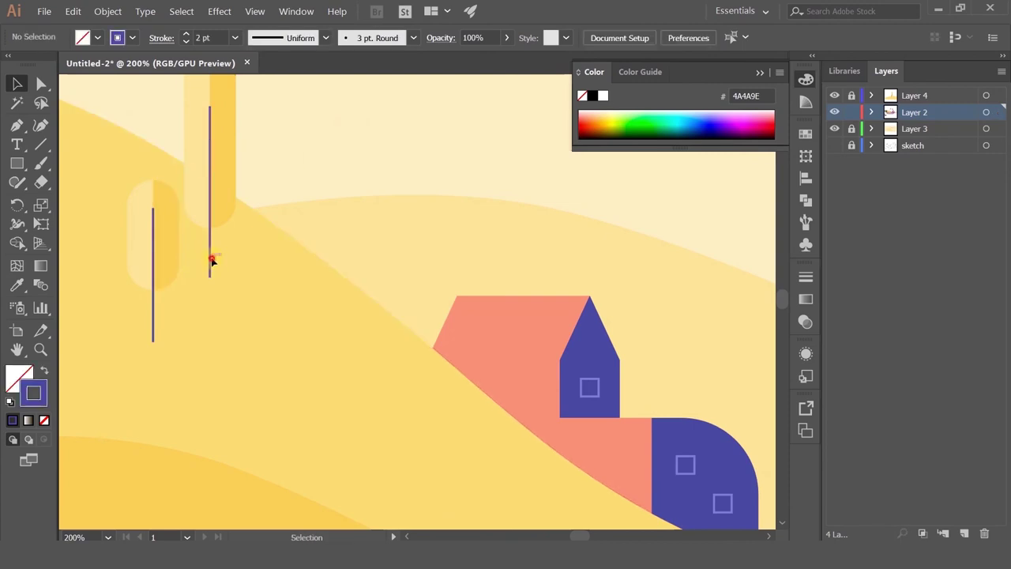
{"action": "left_click", "coordinate": [152, 322], "text": "shift"}
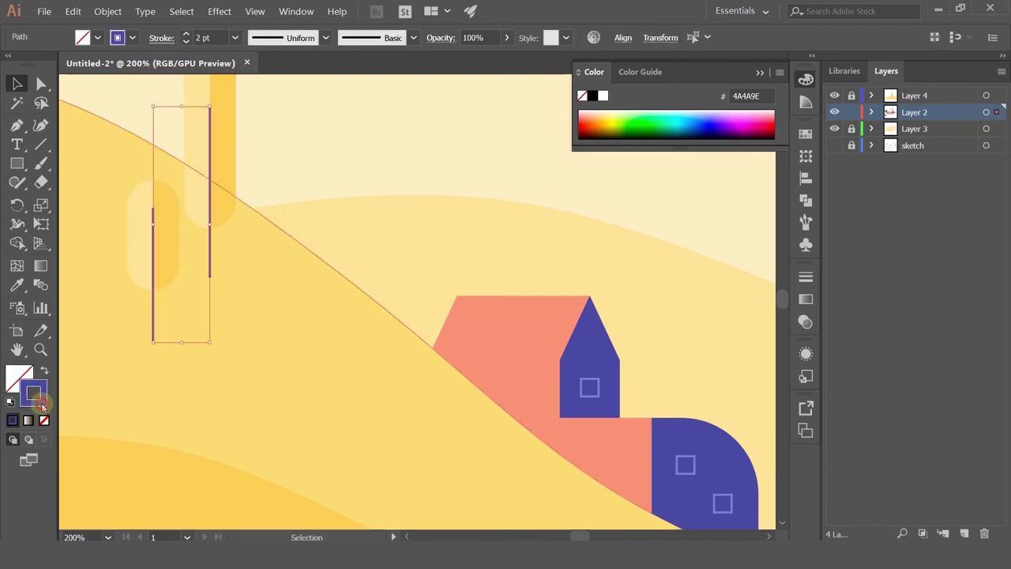
{"action": "double_click", "coordinate": [40, 403]}
{"action": "left_click_drag", "start_coordinate": [587, 219], "coordinate": [571, 189]}
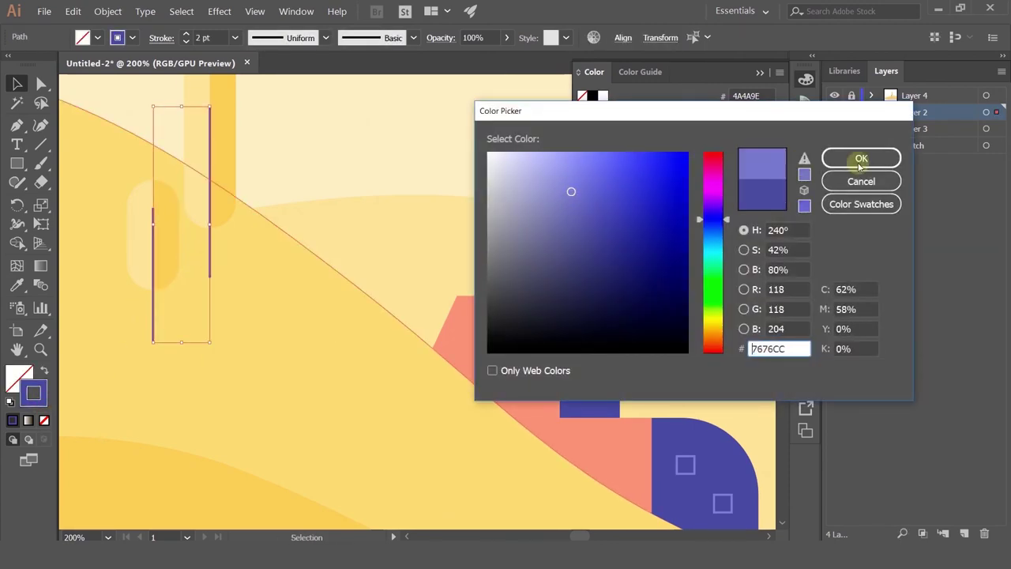
{"action": "left_click", "coordinate": [861, 158]}
{"action": "key", "text": "ctrl+minus"}
{"action": "key", "text": "ctrl+minus"}
{"action": "key", "text": "ctrl+minus"}
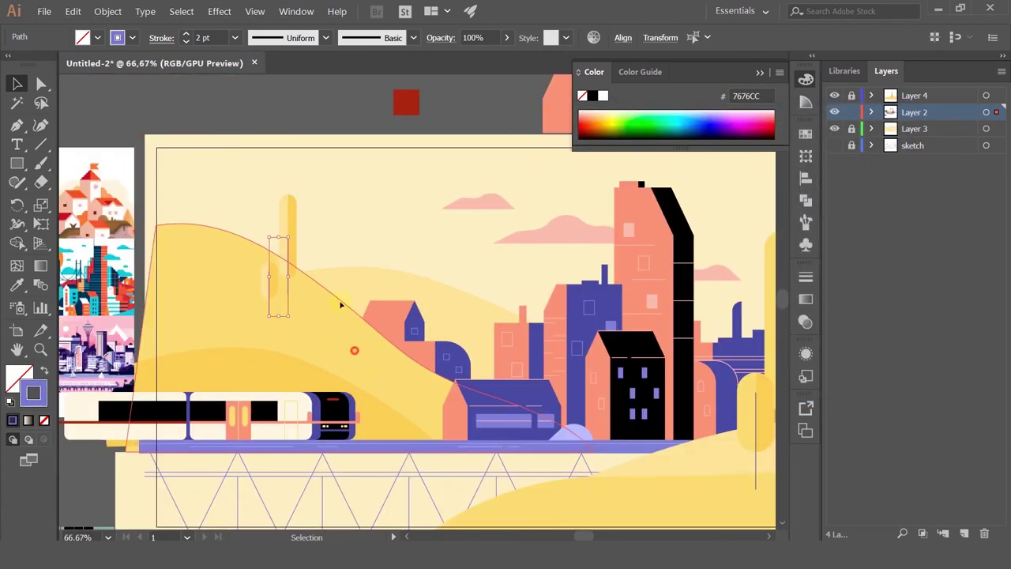
Match the stroke of both hill tree trunks to the bridge's violet, 7D7DD3, with the Eyedropper
{"action": "left_click", "coordinate": [348, 323]}
{"action": "scroll", "coordinate": [351, 414], "scroll_direction": "up", "scroll_amount": 2}
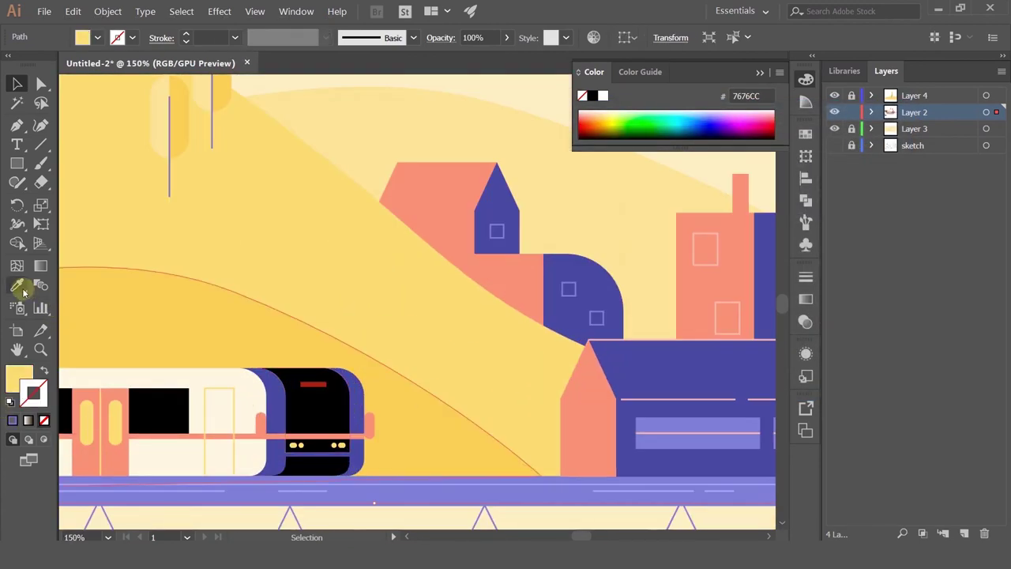
{"action": "left_click", "coordinate": [17, 82]}
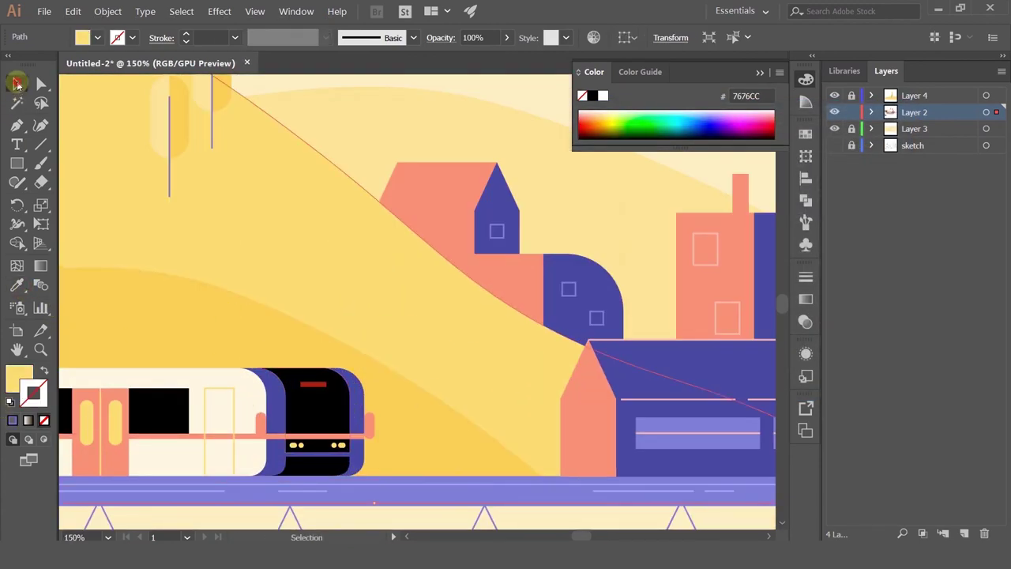
{"action": "left_click", "coordinate": [169, 185]}
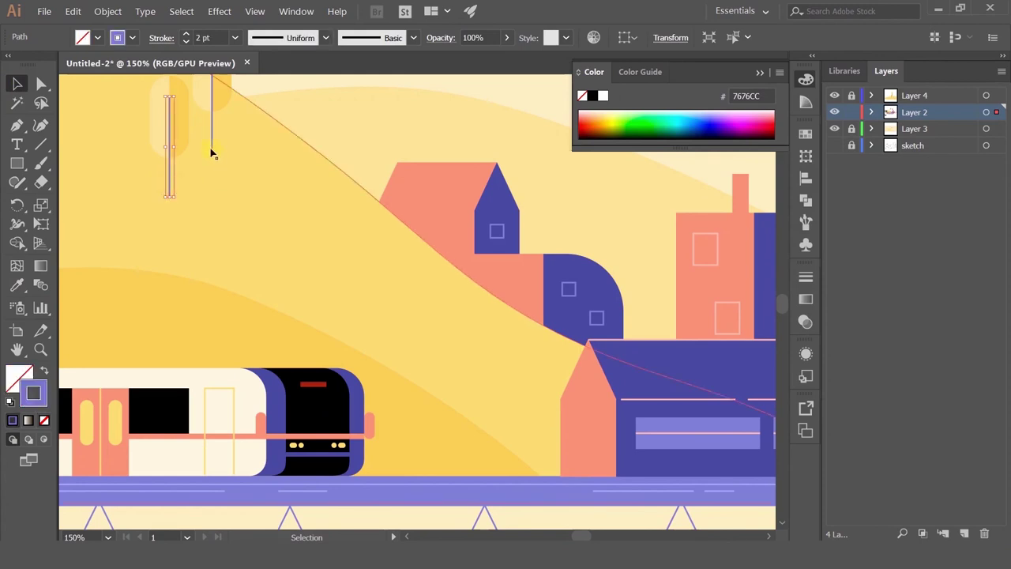
{"action": "left_click", "coordinate": [26, 291]}
{"action": "left_click", "coordinate": [252, 490]}
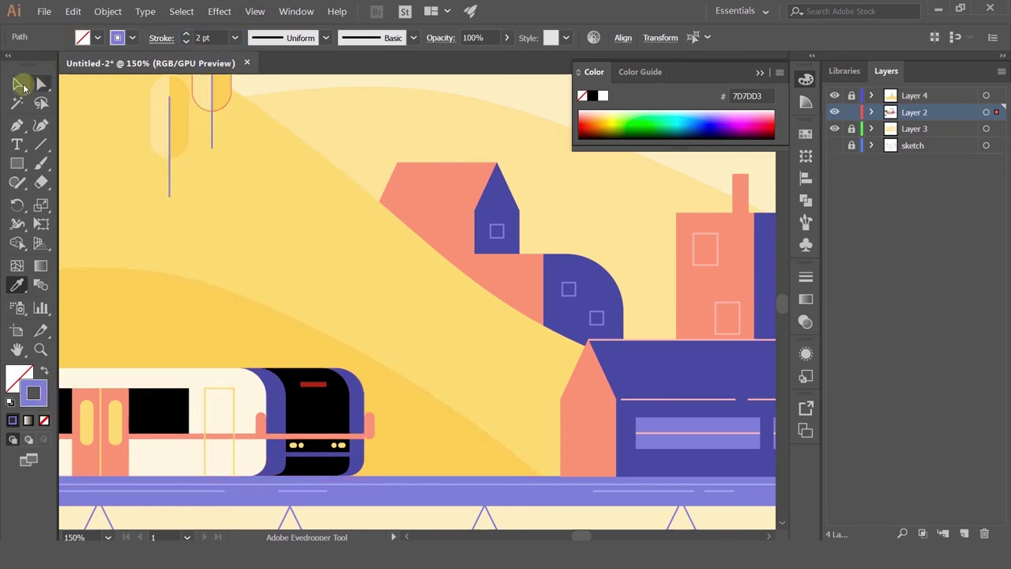
Group the tall hill tree's crown and trunk, and group the small tree's parts separately
{"action": "left_click", "coordinate": [21, 83]}
{"action": "scroll", "coordinate": [223, 120], "scroll_direction": "down", "scroll_amount": 2}
{"action": "left_click_drag", "start_coordinate": [242, 124], "coordinate": [221, 204]}
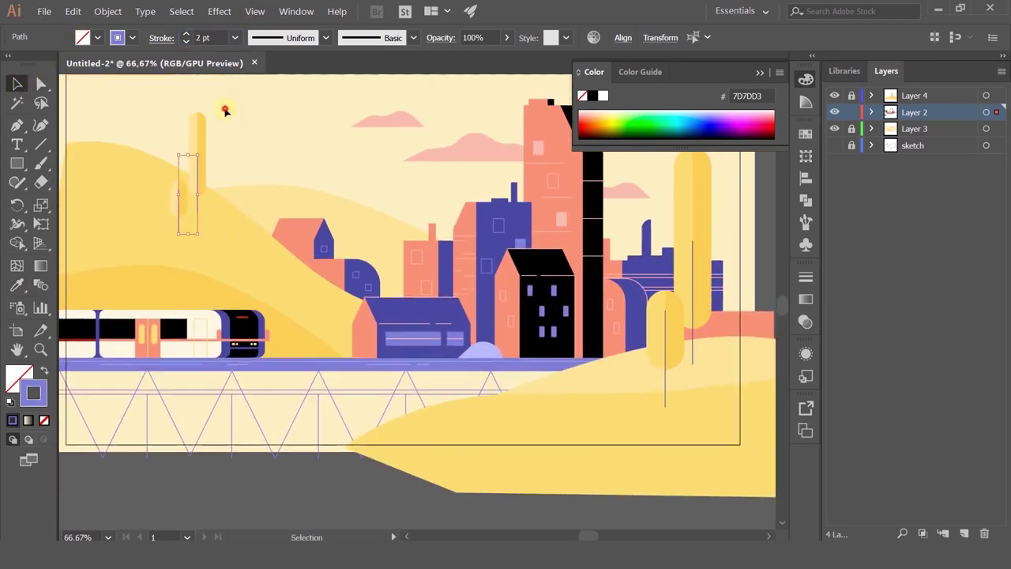
{"action": "left_click", "coordinate": [191, 167]}
{"action": "scroll", "coordinate": [181, 200], "scroll_direction": "up", "scroll_amount": 2}
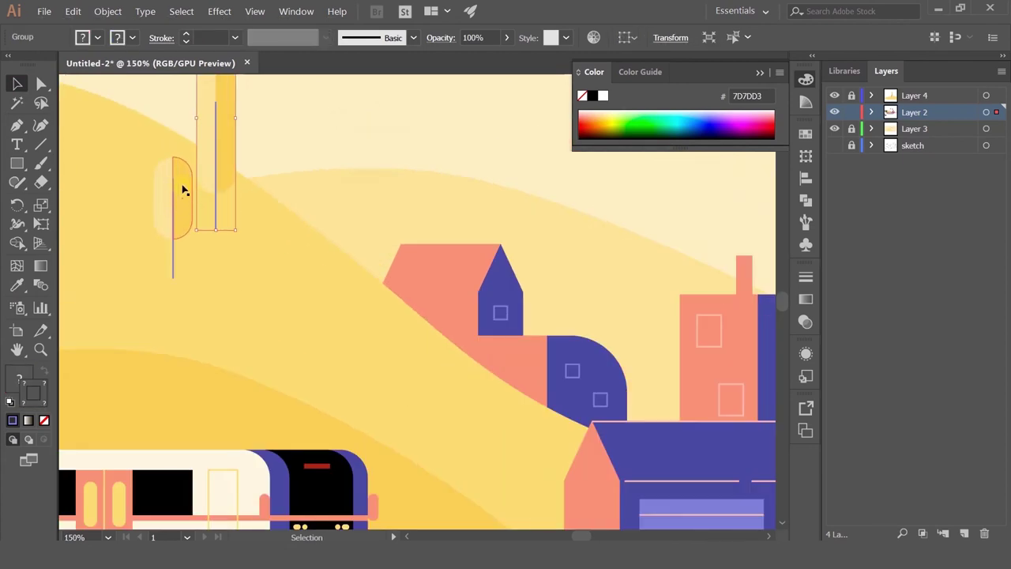
{"action": "left_click", "coordinate": [183, 190]}
{"action": "left_click", "coordinate": [176, 262]}
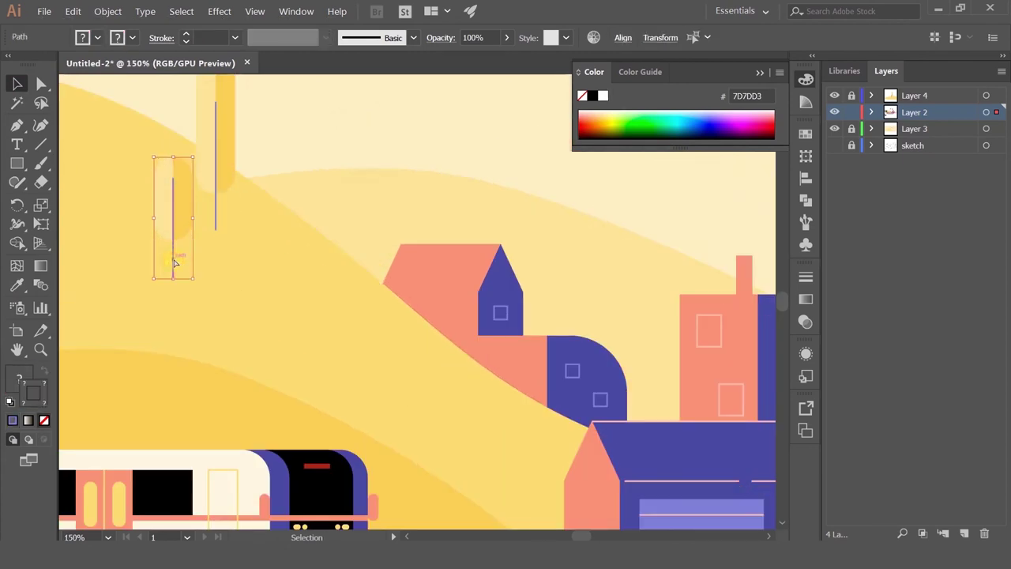
{"action": "key", "text": "ctrl+g"}
Arrange copies of the small and tall tree groups along the slope of the left hill
{"action": "scroll", "coordinate": [231, 120], "scroll_direction": "down", "scroll_amount": 2}
{"action": "mouse_move", "coordinate": [208, 165]}
{"action": "left_mouse_down"}
{"action": "mouse_move", "coordinate": [192, 110]}
{"action": "mouse_move", "coordinate": [218, 119]}
{"action": "mouse_move", "coordinate": [185, 169]}
{"action": "mouse_move", "coordinate": [171, 170]}
{"action": "mouse_move", "coordinate": [216, 226]}
{"action": "mouse_move", "coordinate": [153, 226]}
{"action": "mouse_move", "coordinate": [153, 217]}
{"action": "mouse_move", "coordinate": [226, 241]}
{"action": "mouse_move", "coordinate": [236, 224]}
{"action": "left_mouse_up"}
{"action": "left_click", "coordinate": [282, 106]}
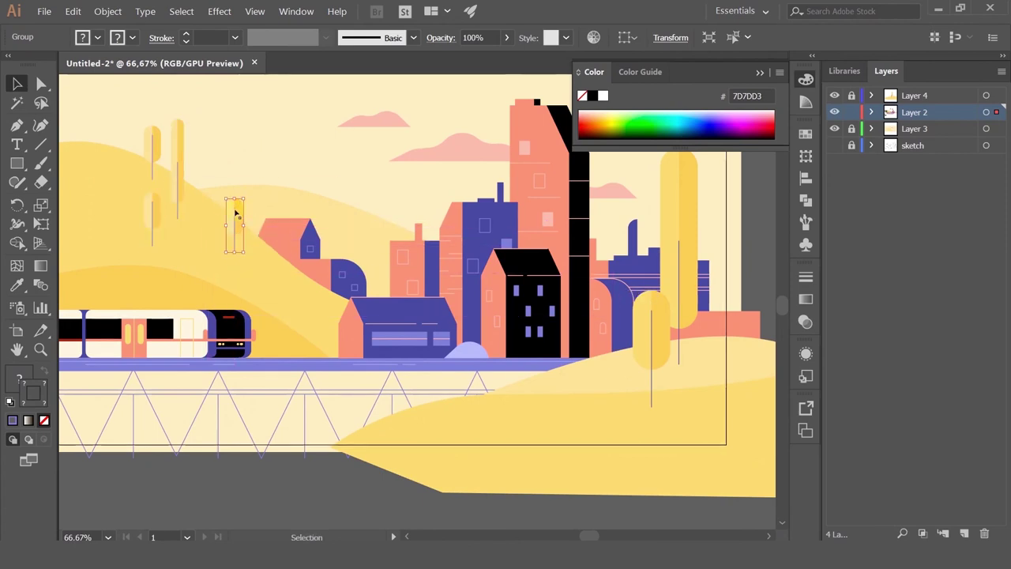
{"action": "left_click_drag", "start_coordinate": [184, 148], "coordinate": [256, 199]}
{"action": "left_click", "coordinate": [332, 166]}
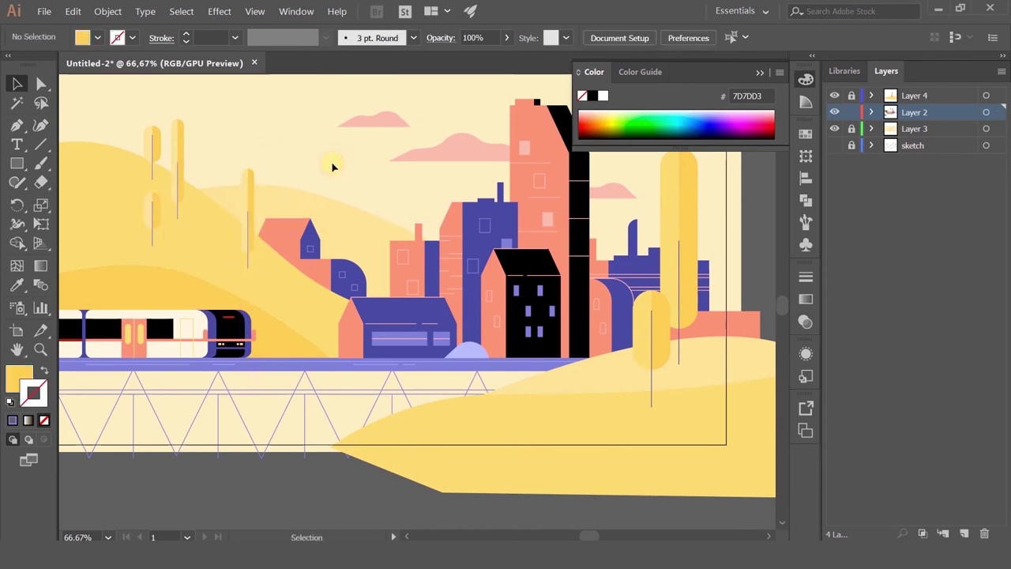
Move the lower small tree on the left hill slightly farther left and up
{"action": "scroll", "coordinate": [332, 167], "scroll_direction": "down", "scroll_amount": 1}
{"action": "left_click_drag", "start_coordinate": [257, 158], "coordinate": [226, 198]}
{"action": "scroll", "coordinate": [195, 199], "scroll_direction": "up", "scroll_amount": 1}
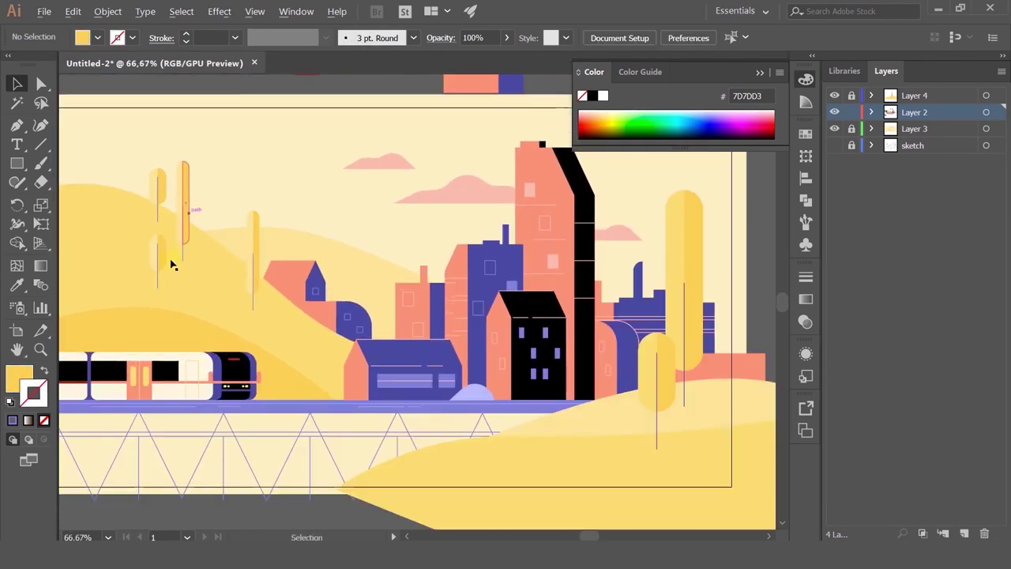
{"action": "left_click_drag", "start_coordinate": [156, 259], "coordinate": [141, 250]}
{"action": "left_click", "coordinate": [250, 173]}
Delete the tall tree copy standing beside the coral house on the slope
{"action": "scroll", "coordinate": [251, 180], "scroll_direction": "down", "scroll_amount": 2}
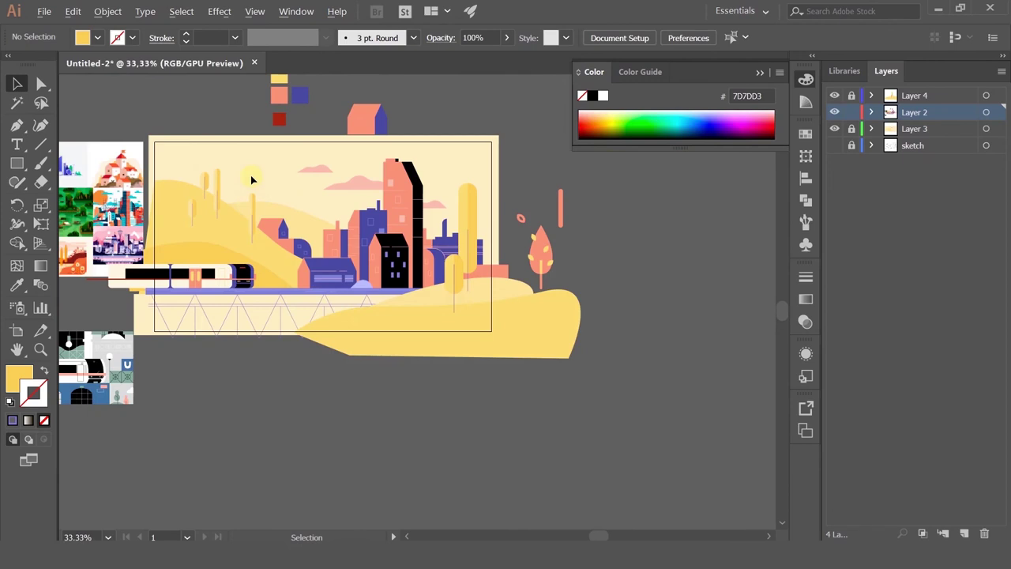
{"action": "scroll", "coordinate": [251, 180], "scroll_direction": "up", "scroll_amount": 2}
{"action": "left_click", "coordinate": [257, 225]}
{"action": "key", "text": "Delete"}
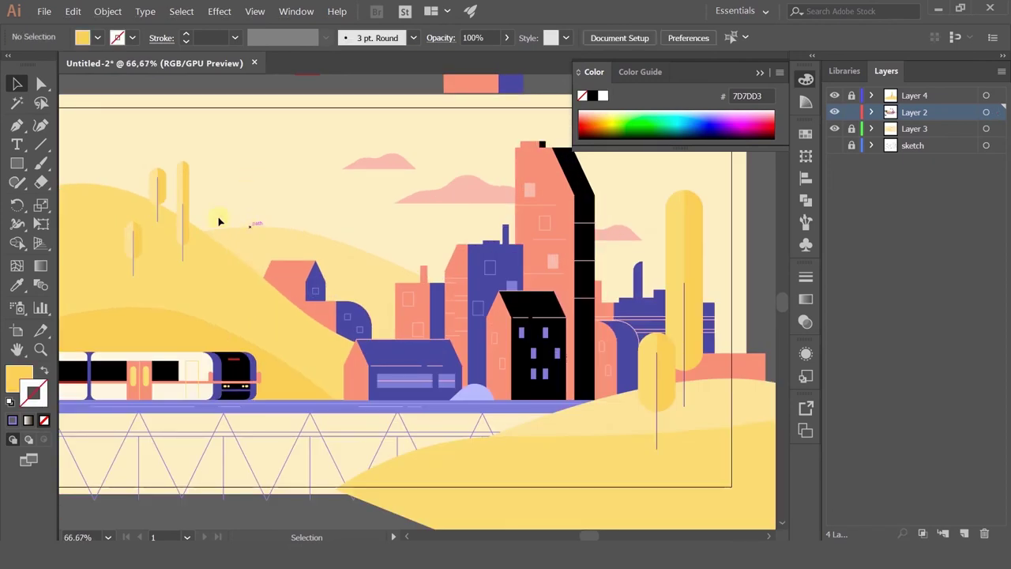
{"action": "left_click", "coordinate": [187, 198]}
{"action": "key", "text": "Delete"}
{"action": "key", "text": "ctrl+z"}
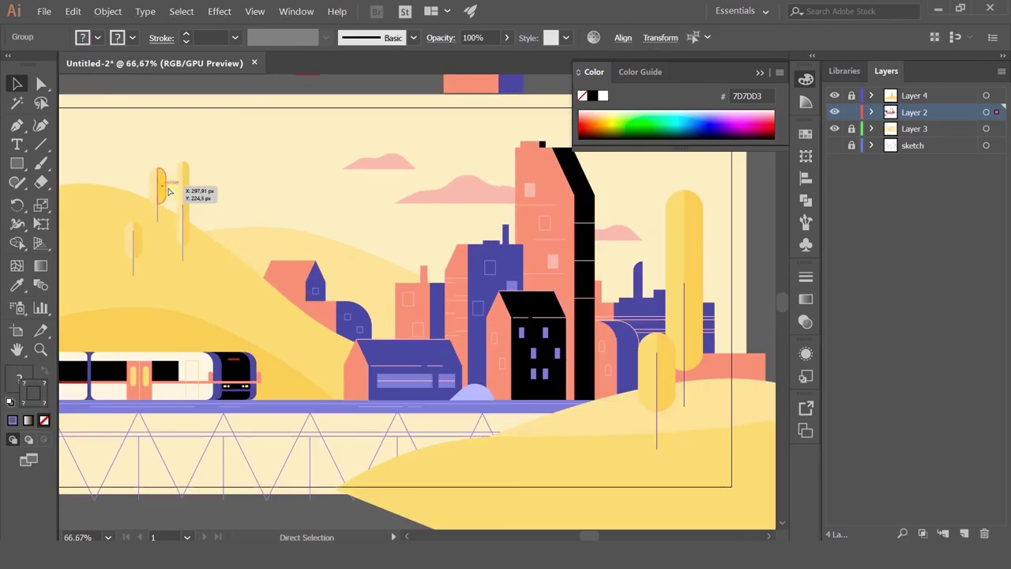
{"action": "left_click", "coordinate": [214, 151]}
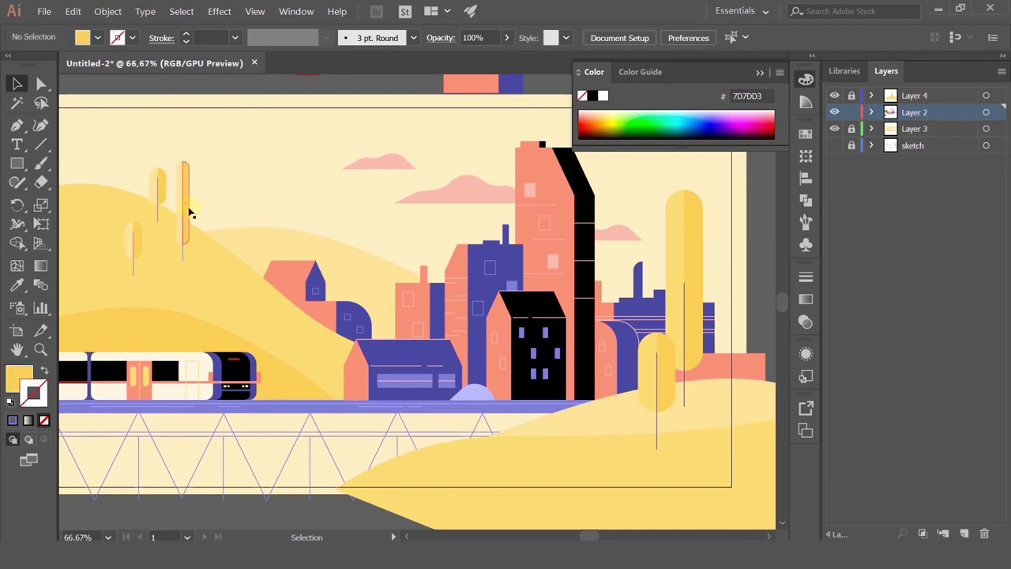
Move the tall tree to the far left of the hill and the two small trees down its slope towards the houses
{"action": "left_click_drag", "start_coordinate": [189, 212], "coordinate": [73, 234]}
{"action": "left_click_drag", "start_coordinate": [163, 184], "coordinate": [248, 240]}
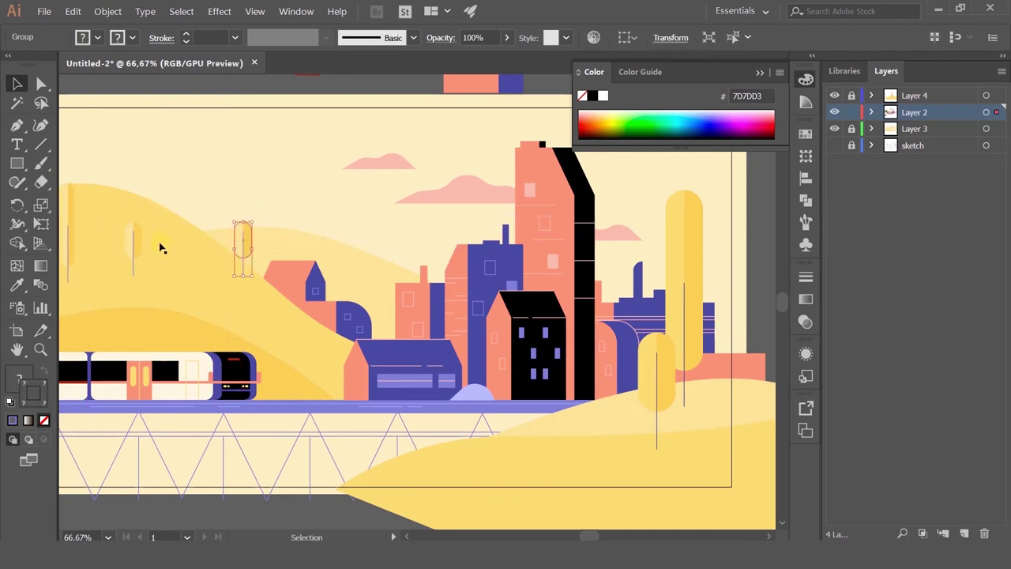
{"action": "left_click_drag", "start_coordinate": [138, 240], "coordinate": [210, 276]}
Round off the corners of the small tree's light crown shape and its darker right half near the houses
{"action": "left_click", "coordinate": [223, 237]}
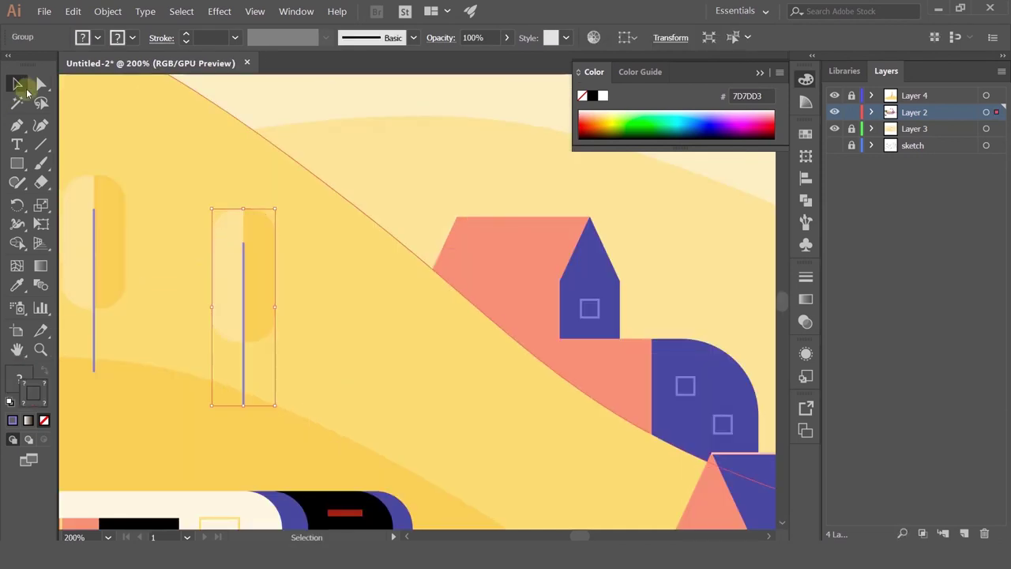
{"action": "left_click", "coordinate": [41, 84]}
{"action": "left_click", "coordinate": [237, 241]}
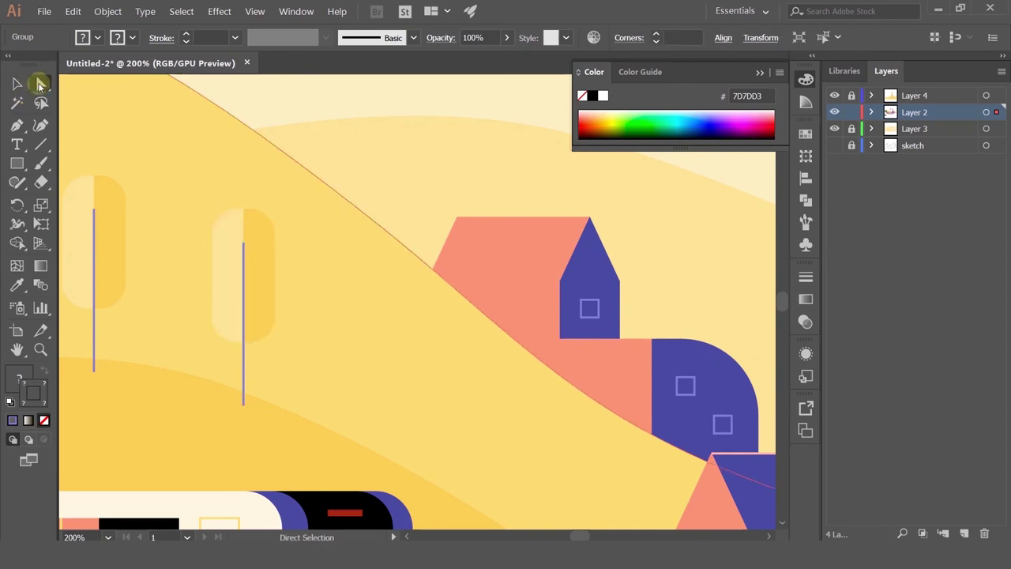
{"action": "left_click", "coordinate": [404, 161]}
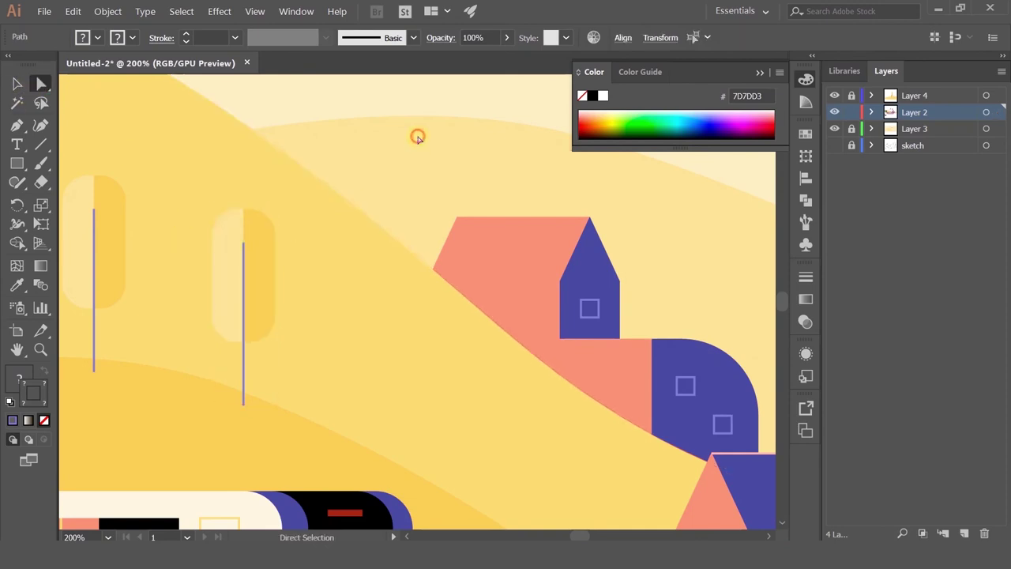
{"action": "left_click", "coordinate": [241, 243]}
{"action": "left_click", "coordinate": [20, 79]}
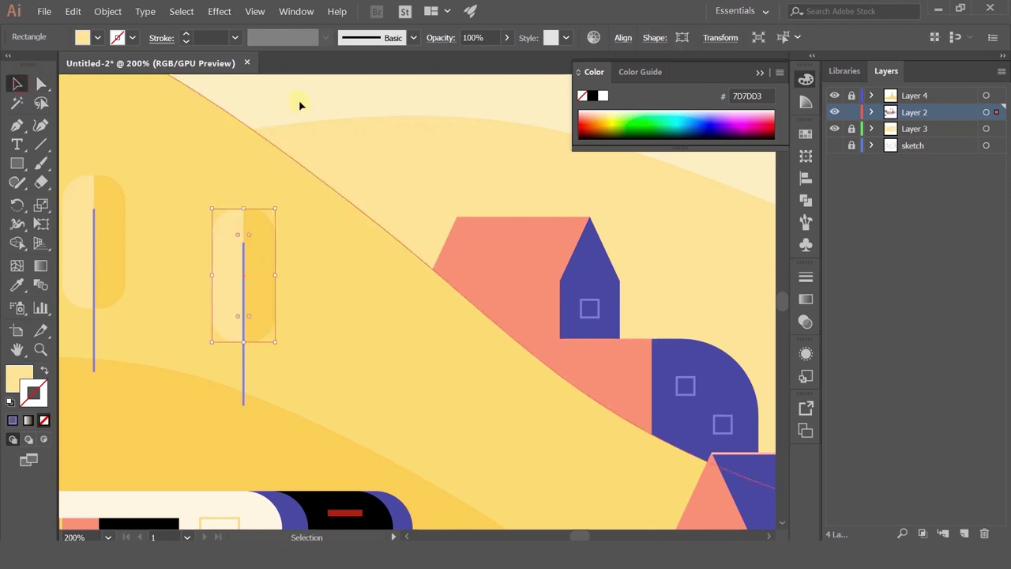
{"action": "left_click", "coordinate": [300, 100]}
{"action": "scroll", "coordinate": [282, 169], "scroll_direction": "down", "scroll_amount": 2}
{"action": "left_click", "coordinate": [253, 213]}
{"action": "scroll", "coordinate": [254, 213], "scroll_direction": "up", "scroll_amount": 1}
{"action": "scroll", "coordinate": [254, 214], "scroll_direction": "up", "scroll_amount": 2}
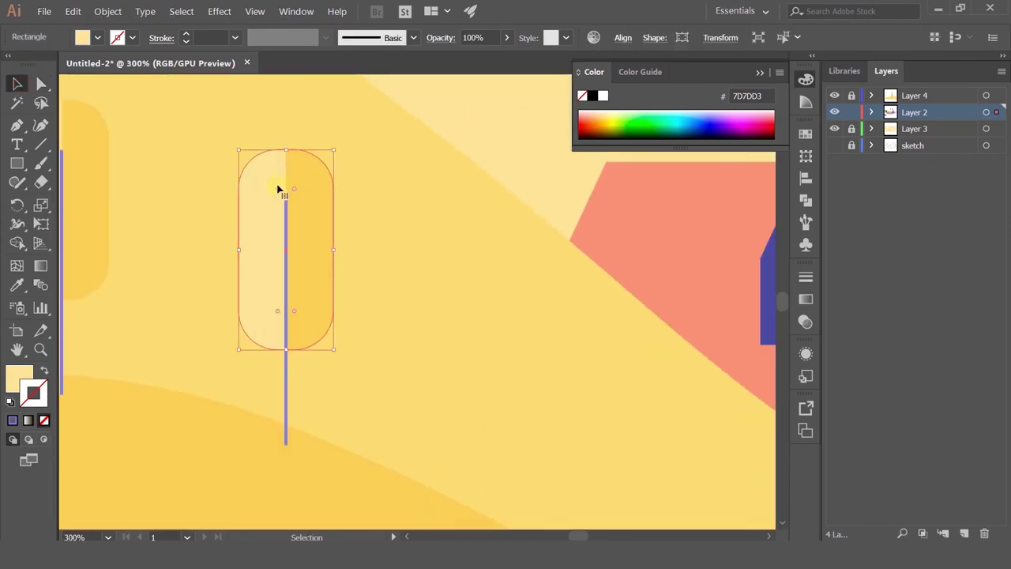
{"action": "left_click_drag", "start_coordinate": [280, 192], "coordinate": [308, 266]}
{"action": "left_click", "coordinate": [303, 190]}
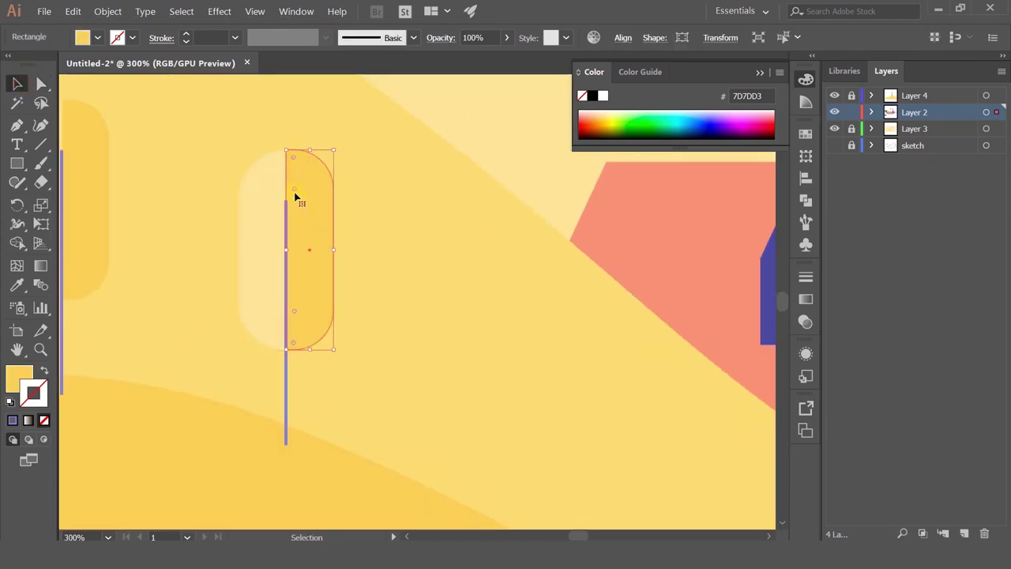
{"action": "left_click_drag", "start_coordinate": [299, 318], "coordinate": [301, 323]}
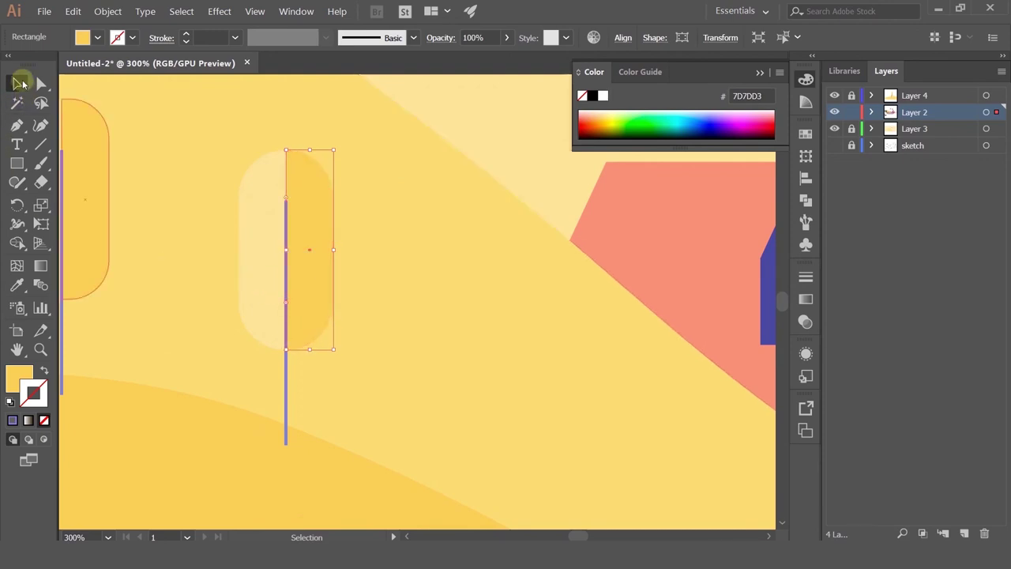
Shorten both crown halves of the small tree nearest the coral house into a compact rounded crown
{"action": "left_click", "coordinate": [264, 237], "text": "shift"}
{"action": "left_click", "coordinate": [286, 379]}
{"action": "scroll", "coordinate": [325, 287], "scroll_direction": "down", "scroll_amount": 3}
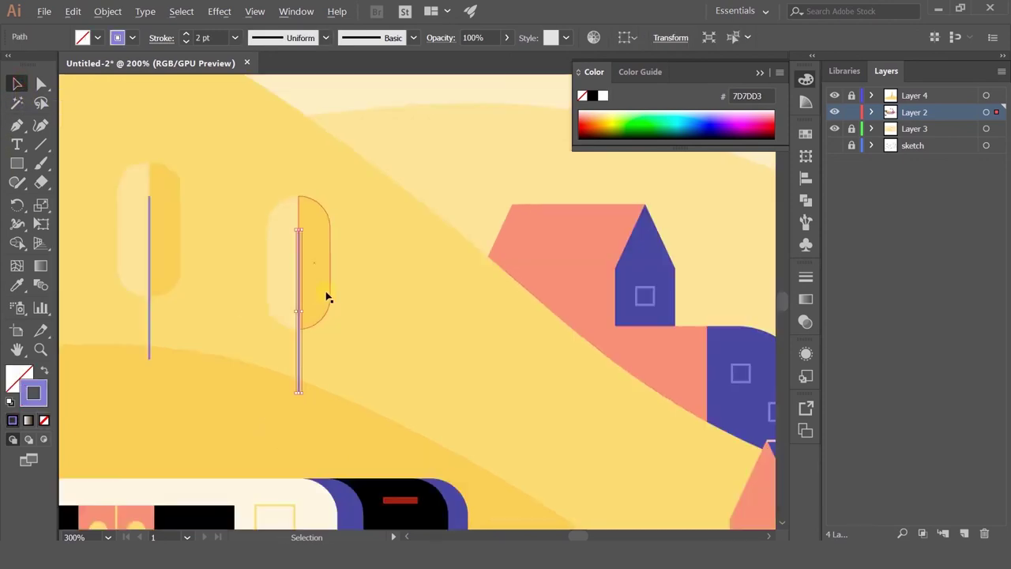
{"action": "scroll", "coordinate": [303, 257], "scroll_direction": "up", "scroll_amount": 3}
{"action": "left_click", "coordinate": [303, 254], "text": "shift"}
{"action": "left_click", "coordinate": [345, 236], "text": "shift"}
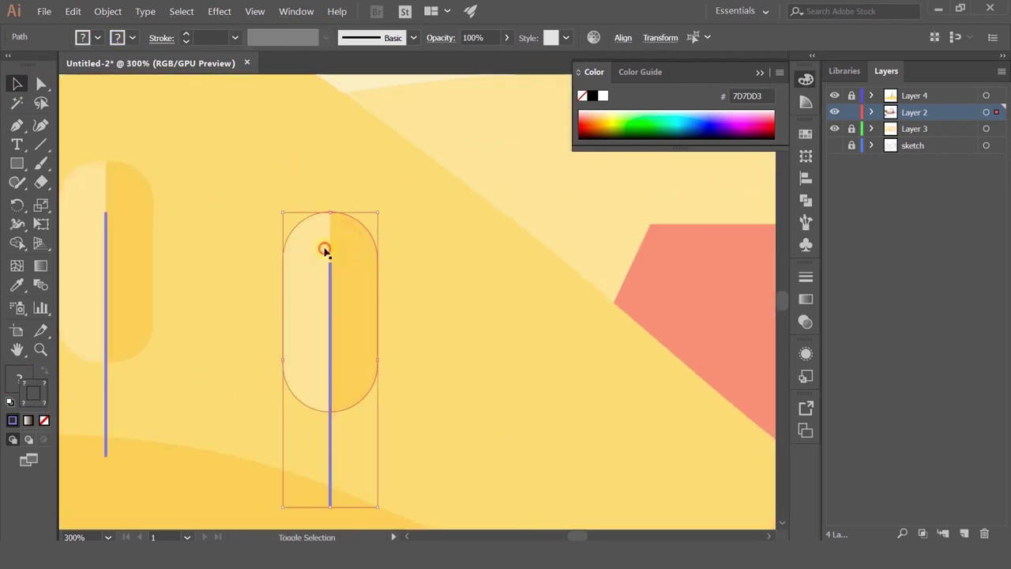
{"action": "left_click_drag", "start_coordinate": [327, 260], "coordinate": [349, 216]}
{"action": "key", "text": "ctrl+z"}
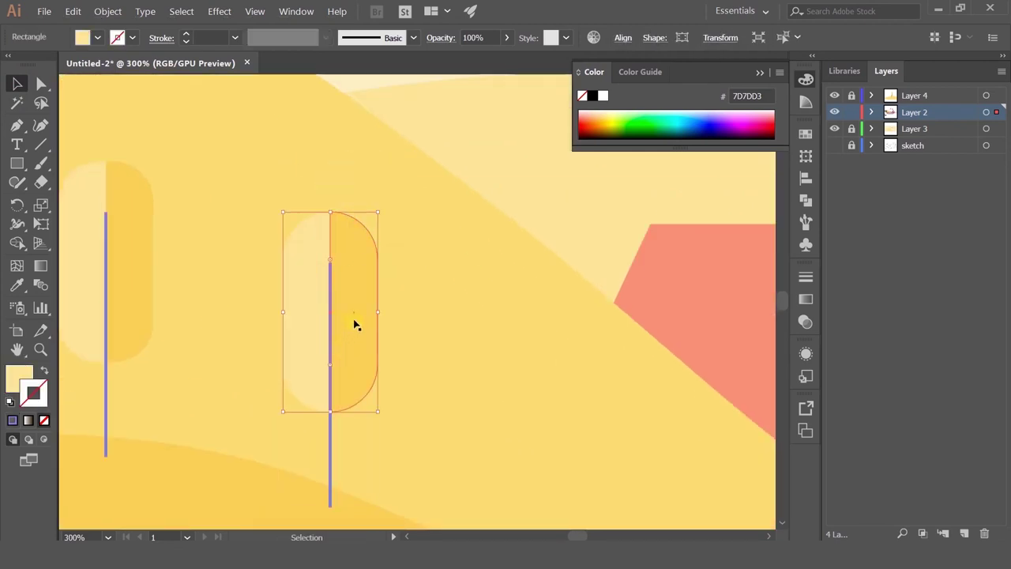
{"action": "left_click", "coordinate": [344, 354], "text": "shift"}
{"action": "key", "text": "ctrl+g"}
{"action": "left_click_drag", "start_coordinate": [340, 323], "coordinate": [353, 258]}
Shorten the trunk of the same small tree from its upper end so it fits within the reduced crown
{"action": "left_click", "coordinate": [234, 379]}
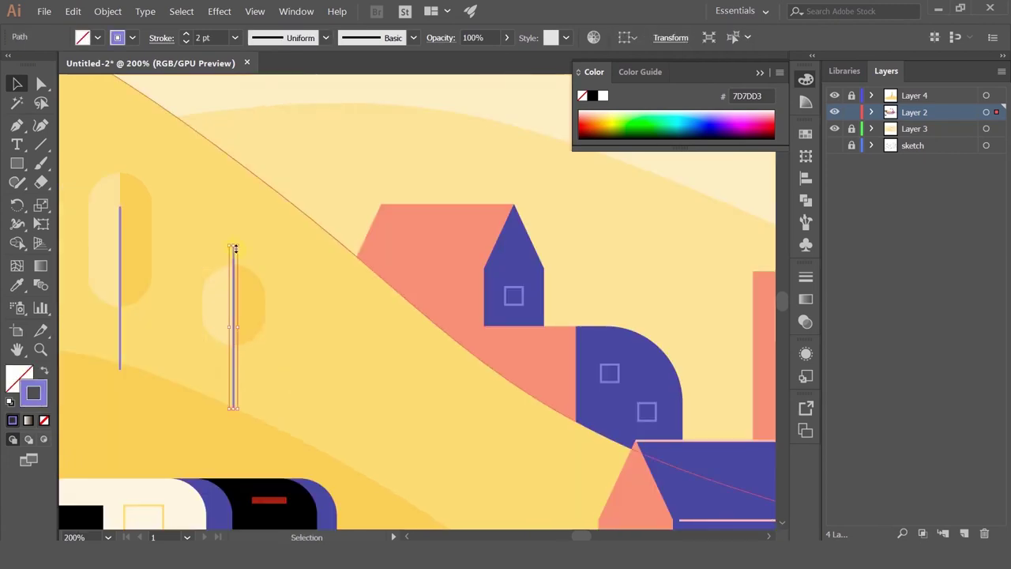
{"action": "left_click_drag", "start_coordinate": [234, 248], "coordinate": [235, 296]}
{"action": "scroll", "coordinate": [260, 291], "scroll_direction": "down", "scroll_amount": 3}
{"action": "left_click", "coordinate": [260, 197]}
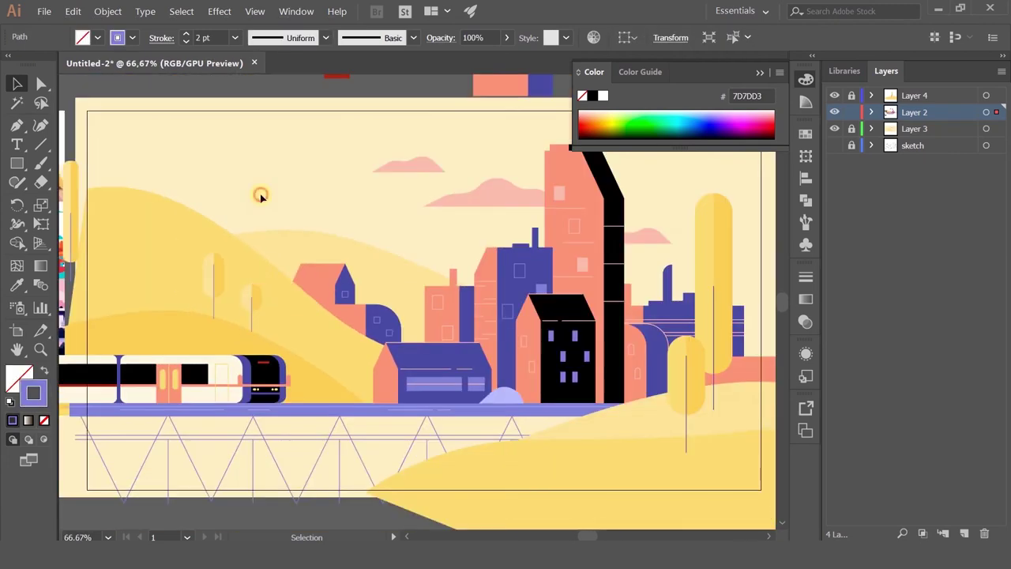
{"action": "scroll", "coordinate": [262, 298], "scroll_direction": "up", "scroll_amount": 5}
{"action": "scroll", "coordinate": [263, 299], "scroll_direction": "down", "scroll_amount": 7}
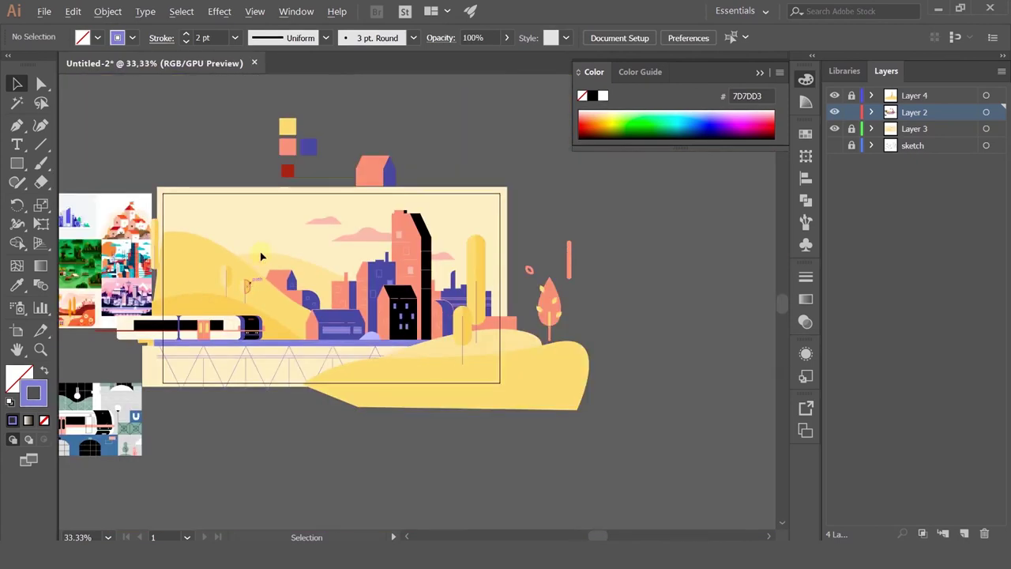
{"action": "scroll", "coordinate": [237, 244], "scroll_direction": "up", "scroll_amount": 4}
Duplicate the shortened small tree and place the copy just left of the taller small tree on the hill
{"action": "left_click", "coordinate": [237, 199]}
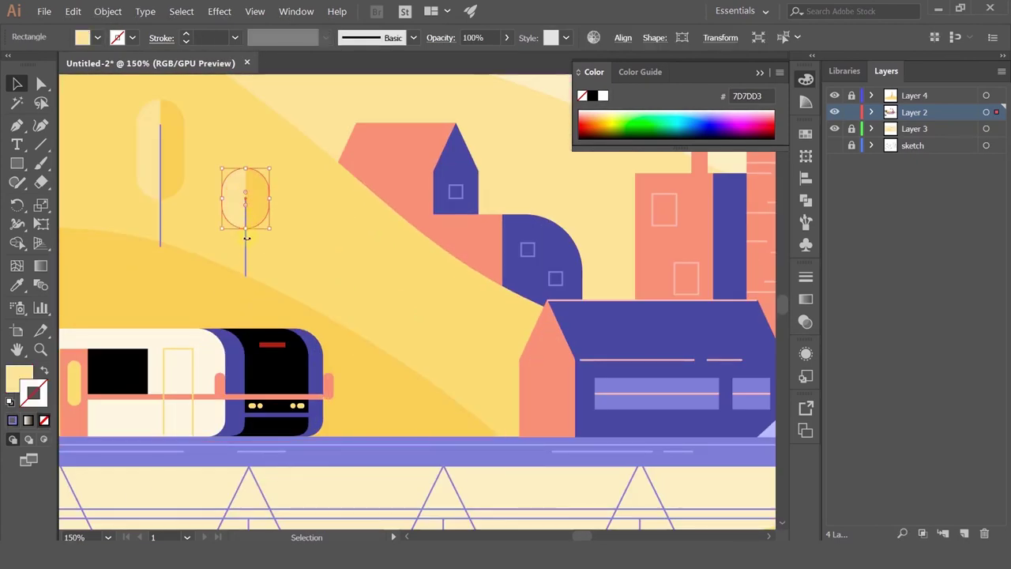
{"action": "left_click", "coordinate": [260, 206], "text": "shift"}
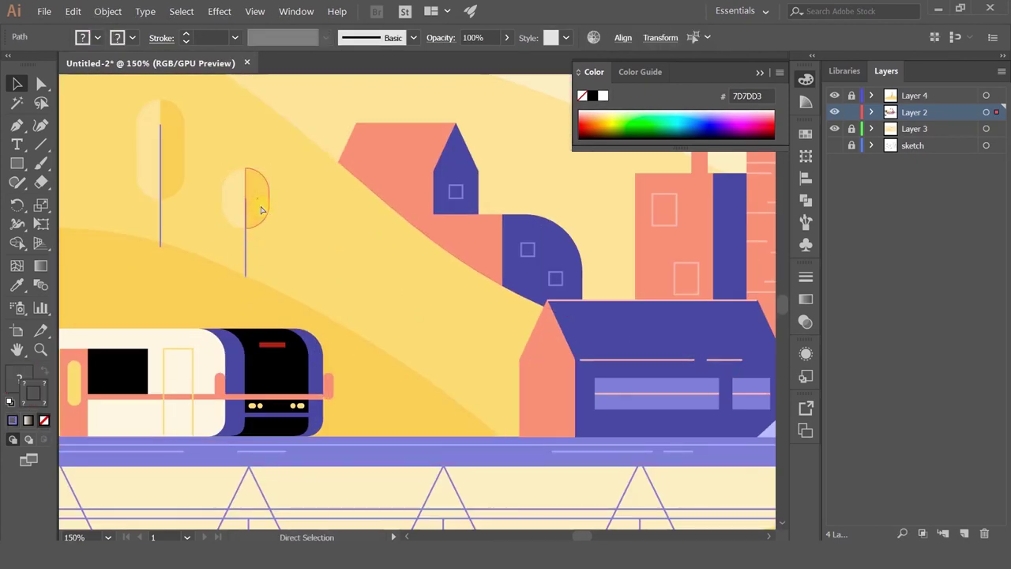
{"action": "left_click_drag", "start_coordinate": [262, 209], "coordinate": [139, 169]}
{"action": "scroll", "coordinate": [159, 168], "scroll_direction": "down", "scroll_amount": 2}
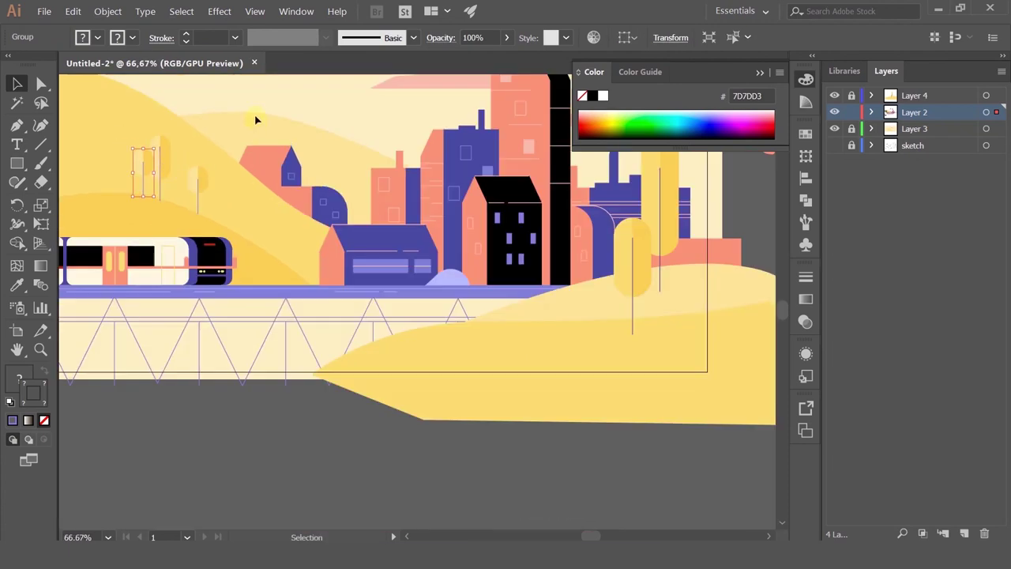
{"action": "left_click", "coordinate": [277, 96]}
{"action": "scroll", "coordinate": [292, 109], "scroll_direction": "down", "scroll_amount": 2}
{"action": "left_click_drag", "start_coordinate": [294, 79], "coordinate": [208, 172]}
{"action": "scroll", "coordinate": [147, 227], "scroll_direction": "up", "scroll_amount": 2}
Draw a four-cornered rock shape below the artboard with the Pen tool and fill it with the small dome's light lilac
{"action": "key", "text": "m"}
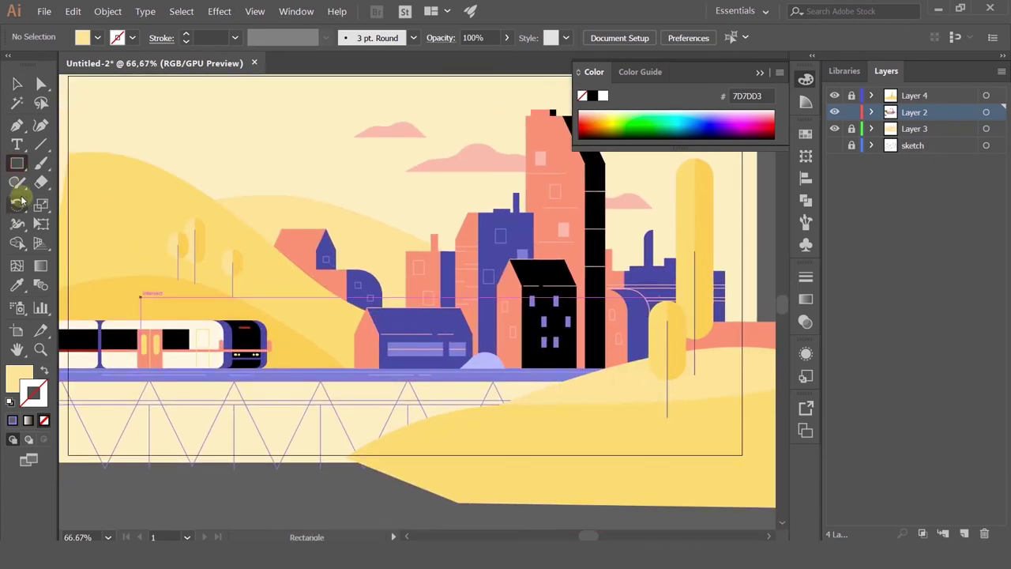
{"action": "left_click", "coordinate": [17, 125]}
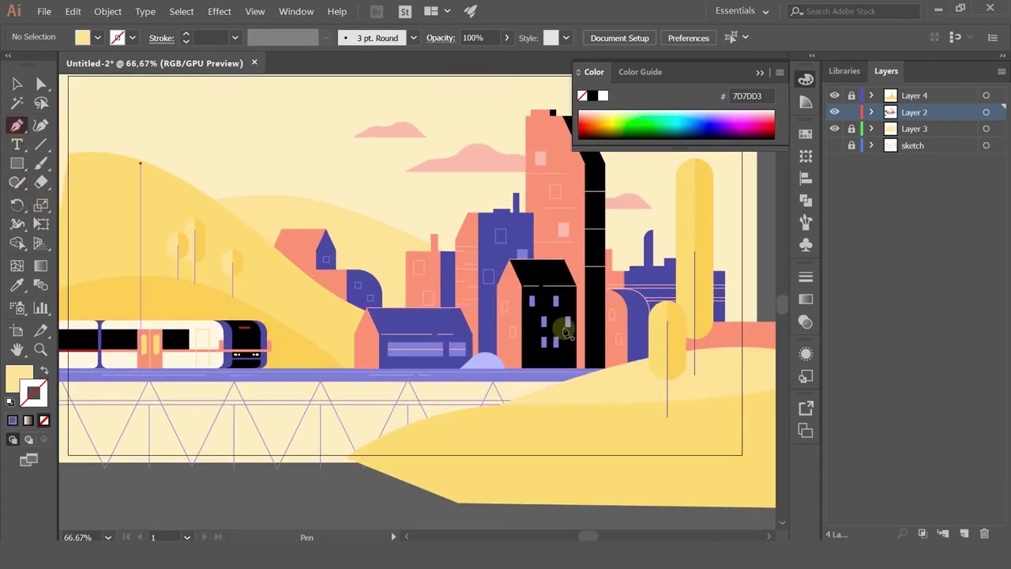
{"action": "left_click", "coordinate": [649, 318]}
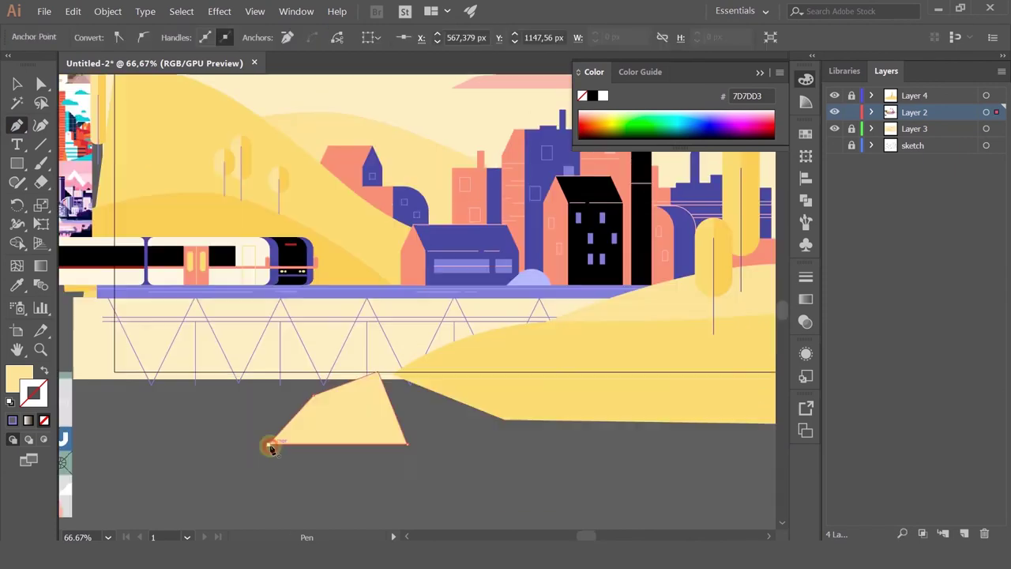
{"action": "key", "text": "i"}
{"action": "left_click", "coordinate": [529, 279]}
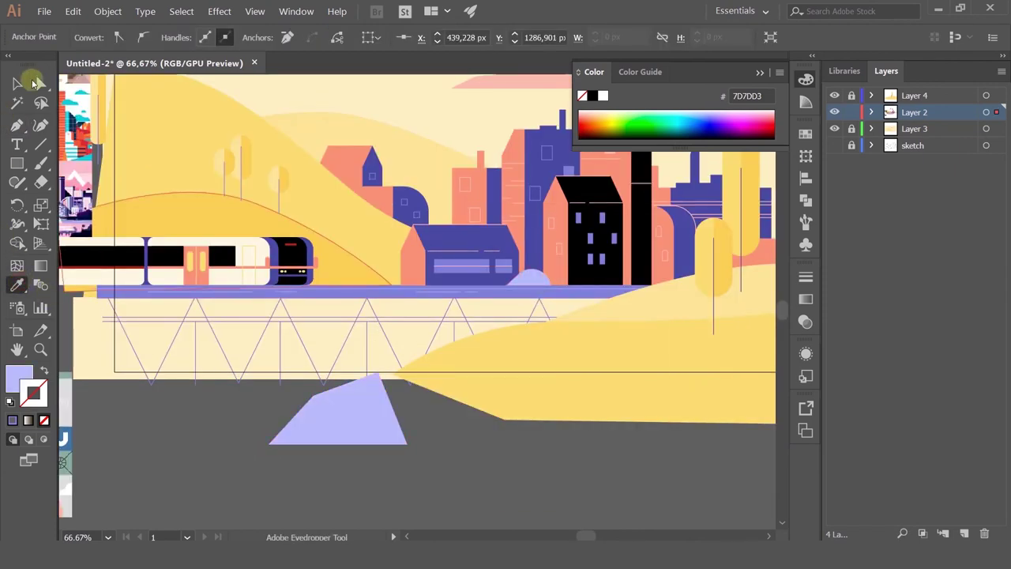
Move the lilac shape onto the foreground hill beside the trees and transfer it in place to Layer 4
{"action": "key", "text": "v"}
{"action": "left_click_drag", "start_coordinate": [343, 429], "coordinate": [700, 366]}
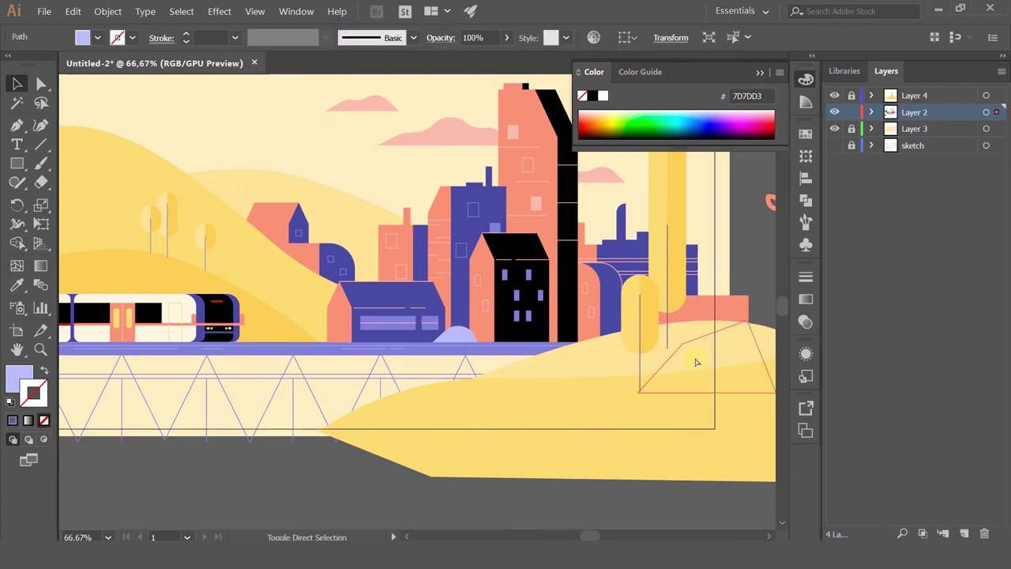
{"action": "key", "text": "ctrl+x"}
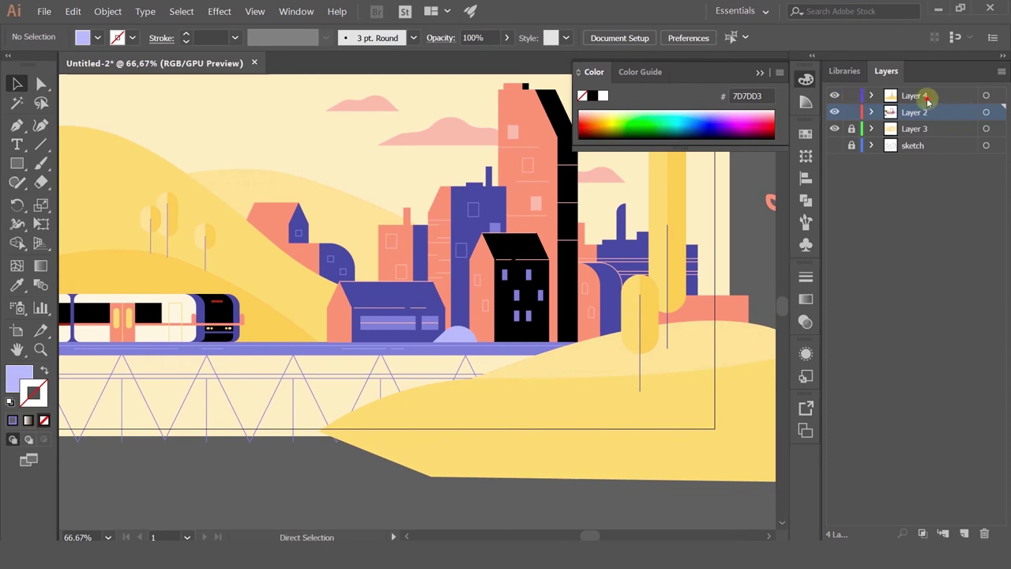
{"action": "left_click", "coordinate": [929, 102]}
{"action": "left_click", "coordinate": [988, 97]}
{"action": "key", "text": "ctrl+f"}
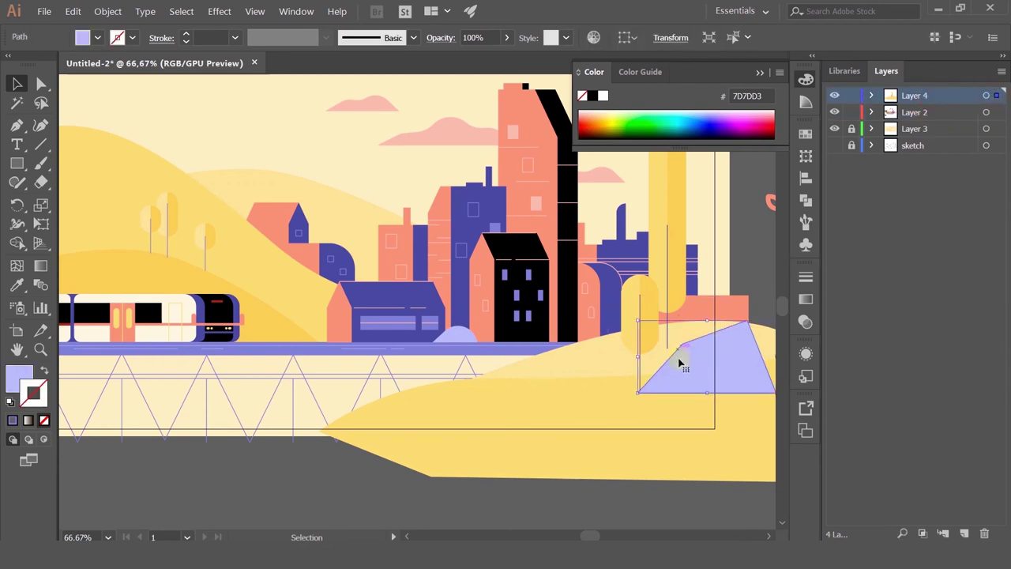
Move the lilac shape off the foreground hill to the empty area below the artboard
{"action": "left_click", "coordinate": [40, 84]}
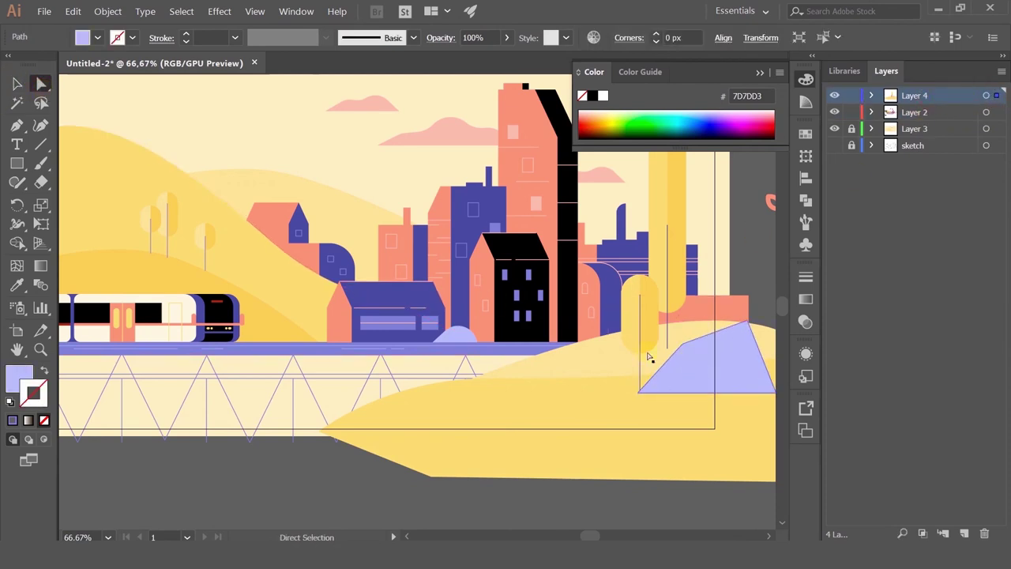
{"action": "scroll", "coordinate": [632, 325], "scroll_direction": "down", "scroll_amount": 3}
{"action": "left_click_drag", "start_coordinate": [673, 329], "coordinate": [460, 424]}
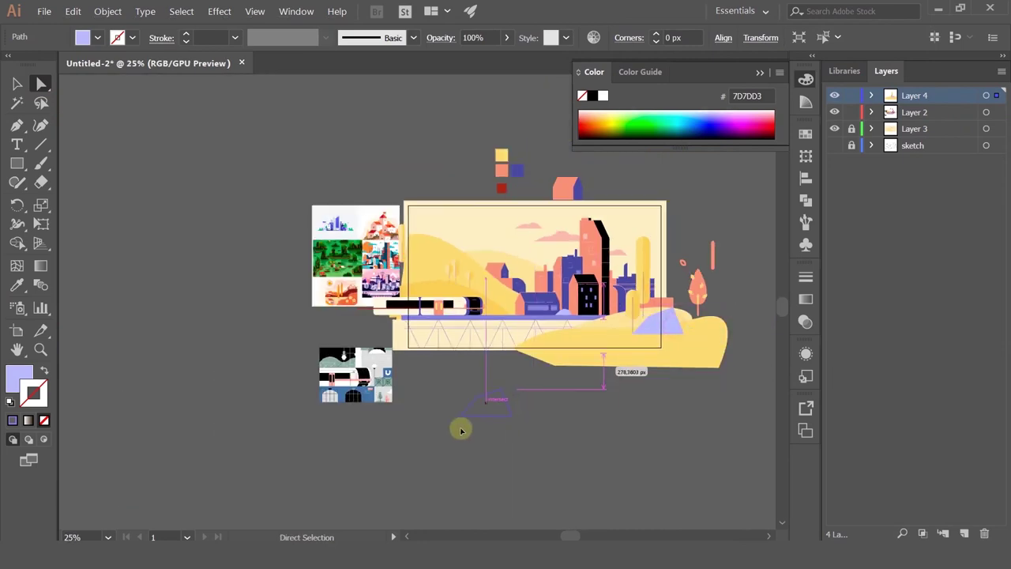
{"action": "scroll", "coordinate": [535, 410], "scroll_direction": "up", "scroll_amount": 2}
{"action": "scroll", "coordinate": [555, 325], "scroll_direction": "up", "scroll_amount": 2}
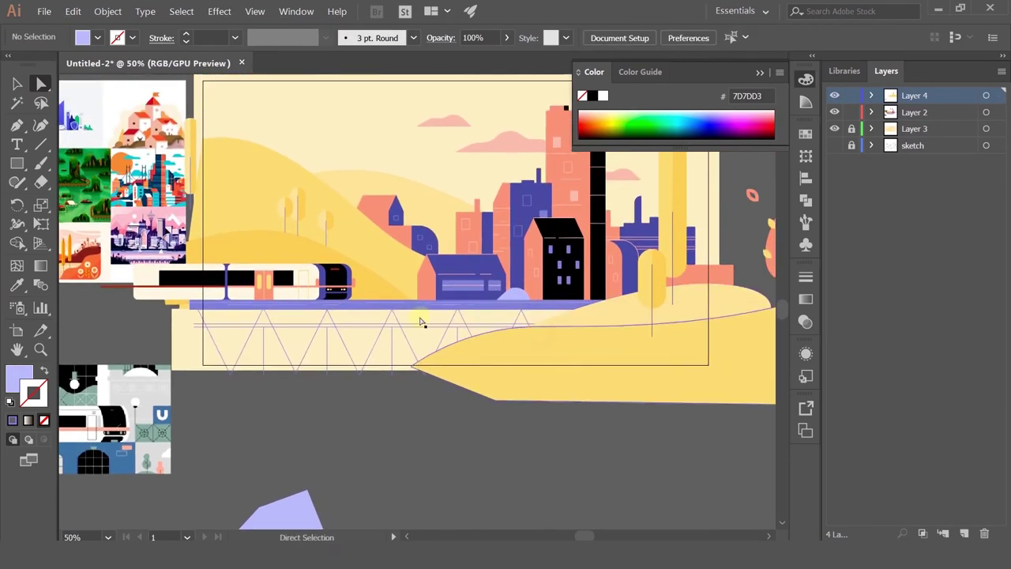
Try moving the large yellow hill behind the train slightly right and down, and undo the move
{"action": "left_click", "coordinate": [362, 242]}
{"action": "left_click_drag", "start_coordinate": [362, 246], "coordinate": [385, 254]}
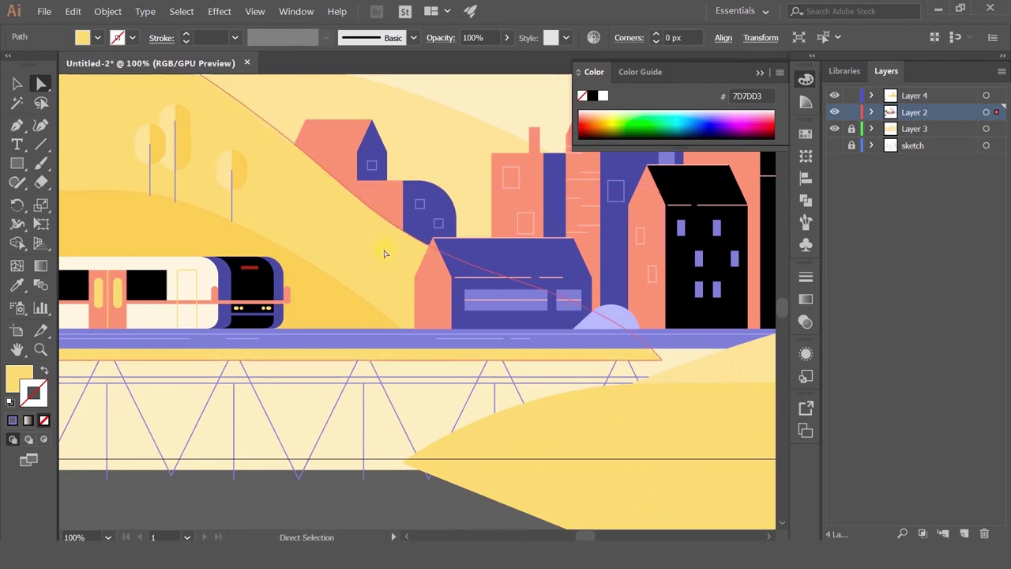
{"action": "scroll", "coordinate": [386, 255], "scroll_direction": "down", "scroll_amount": 1}
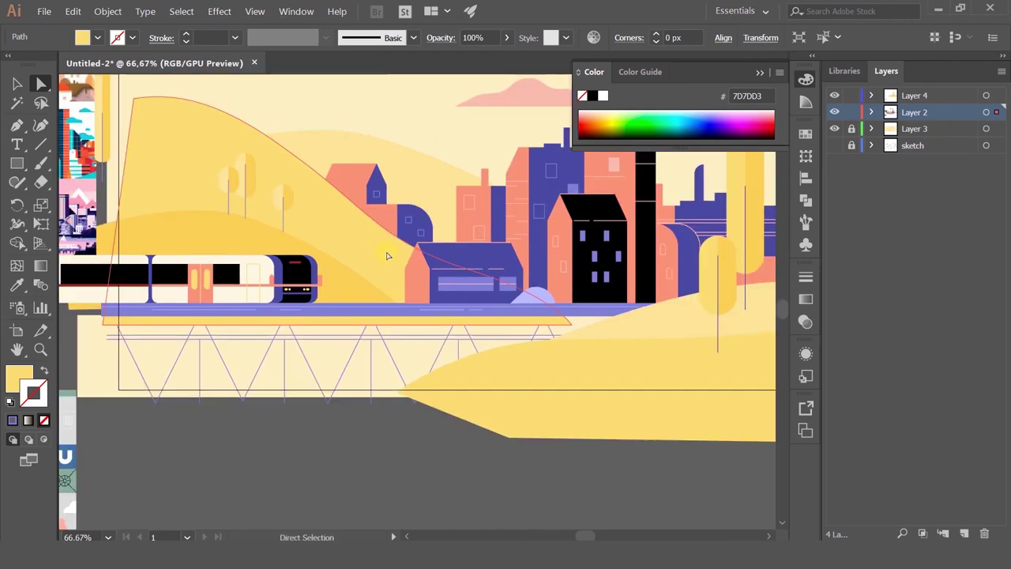
{"action": "key", "text": "ctrl+z"}
{"action": "key", "text": "ctrl+z"}
{"action": "key", "text": "ctrl+z"}
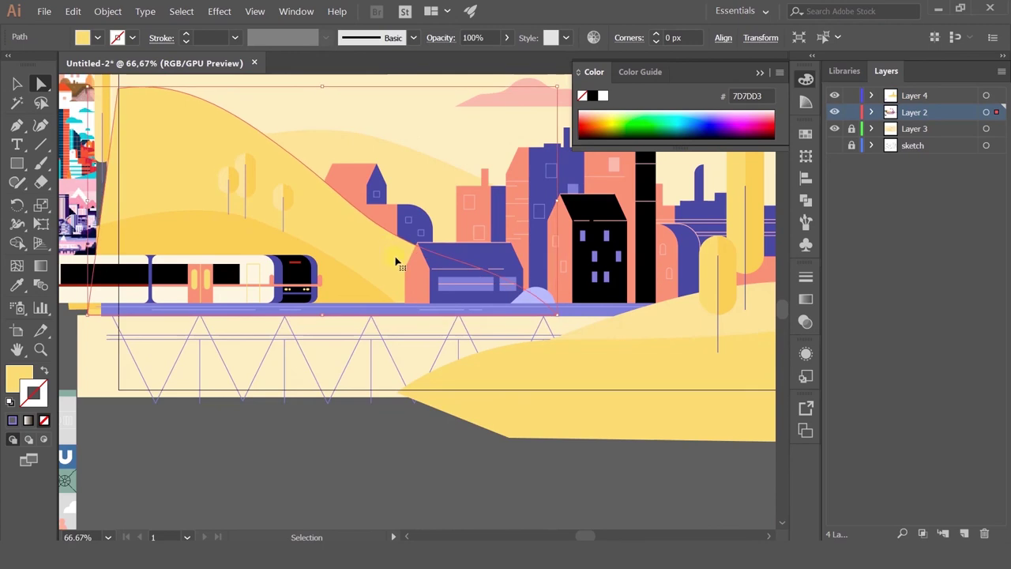
Move the upper-left anchor point of the large yellow hill slightly left and down to lower its crest
{"action": "left_click", "coordinate": [43, 84]}
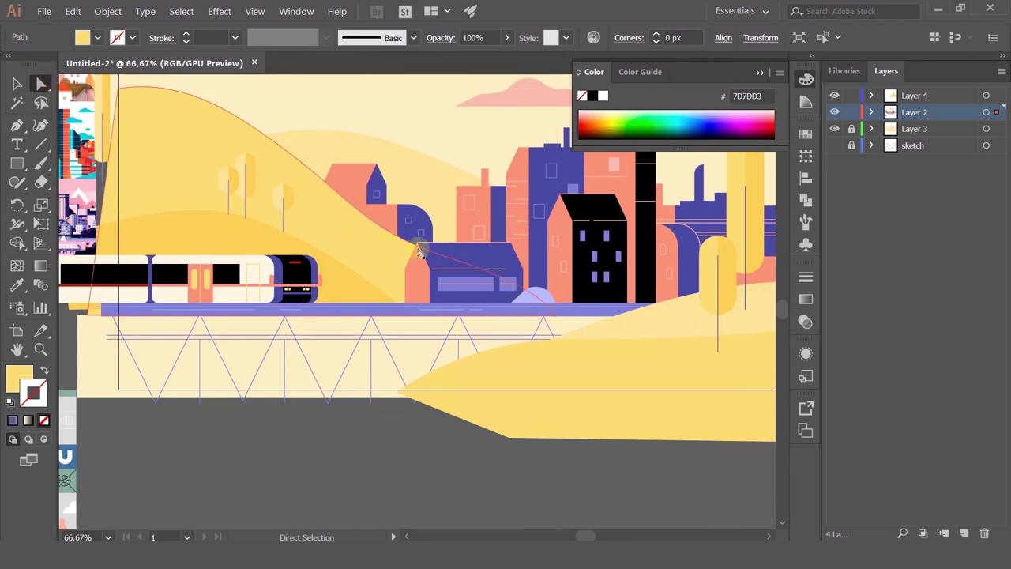
{"action": "left_click", "coordinate": [415, 245]}
{"action": "left_click", "coordinate": [40, 83]}
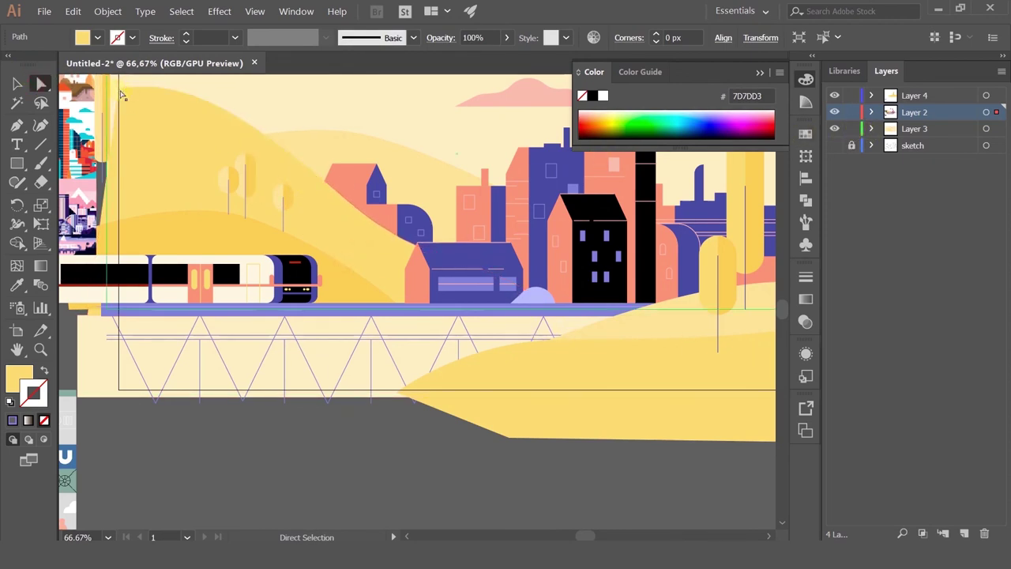
{"action": "left_click_drag", "start_coordinate": [123, 85], "coordinate": [114, 102]}
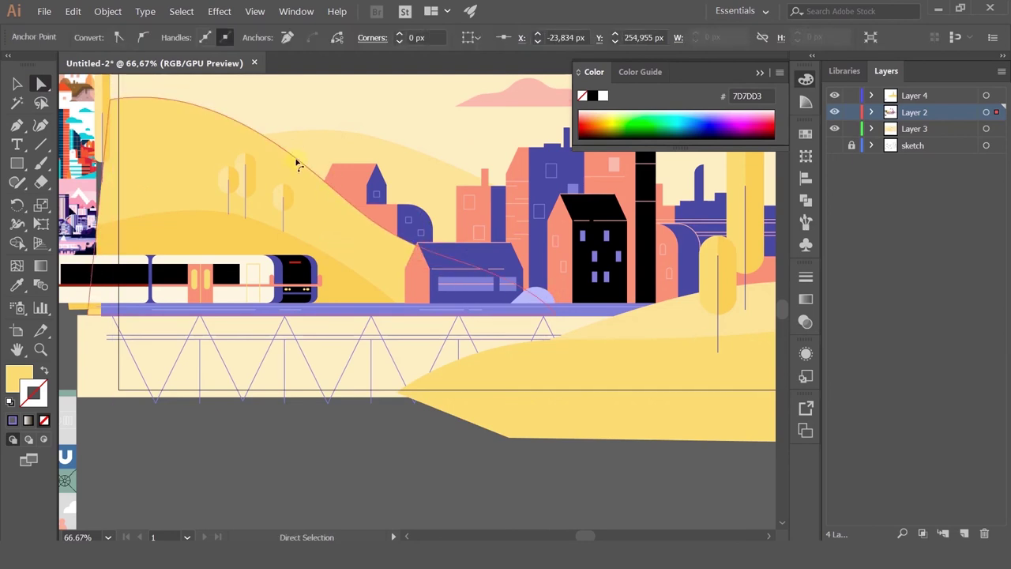
{"action": "scroll", "coordinate": [297, 164], "scroll_direction": "up", "scroll_amount": 1}
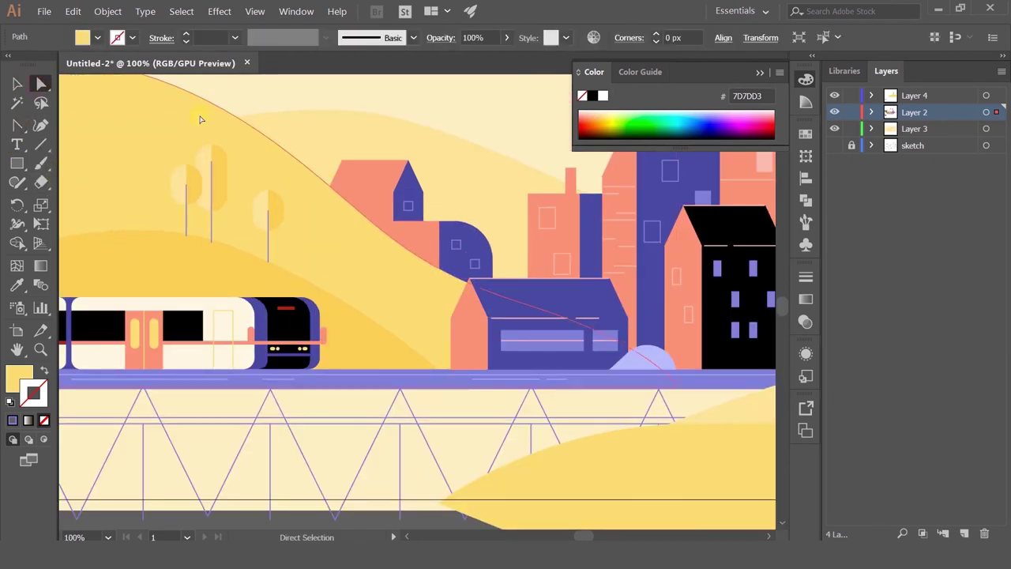
{"action": "scroll", "coordinate": [332, 214], "scroll_direction": "down", "scroll_amount": 1}
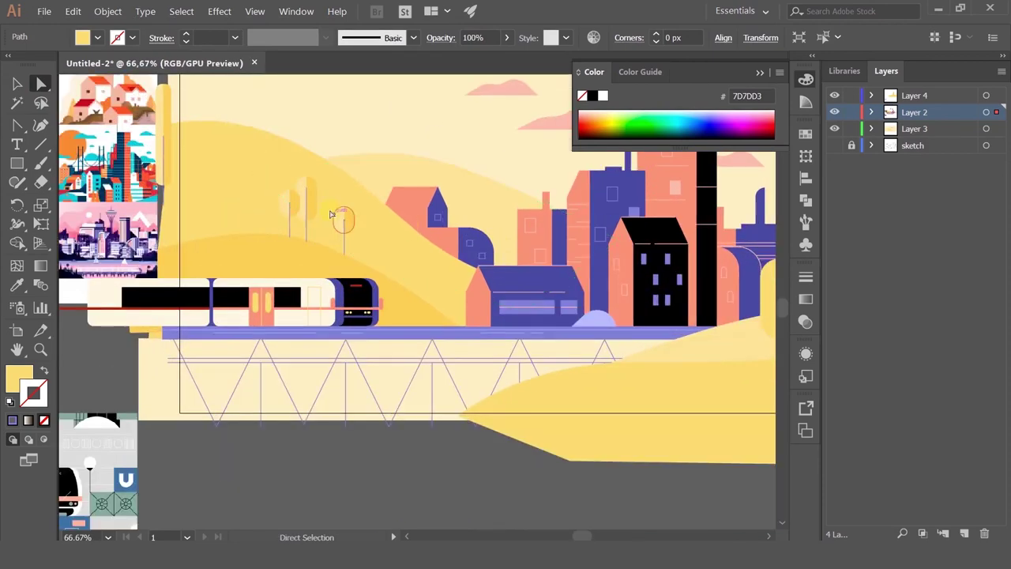
{"action": "left_click_drag", "start_coordinate": [448, 254], "coordinate": [444, 266]}
{"action": "key", "text": "ctrl+z"}
Move the pale background hill behind the coral house slightly down
{"action": "left_click", "coordinate": [16, 85]}
{"action": "left_click_drag", "start_coordinate": [385, 122], "coordinate": [381, 143]}
{"action": "left_click_drag", "start_coordinate": [445, 183], "coordinate": [446, 190]}
{"action": "left_click", "coordinate": [476, 248]}
{"action": "scroll", "coordinate": [475, 267], "scroll_direction": "up", "scroll_amount": 2}
{"action": "scroll", "coordinate": [466, 306], "scroll_direction": "down", "scroll_amount": 4}
{"action": "left_click", "coordinate": [527, 238]}
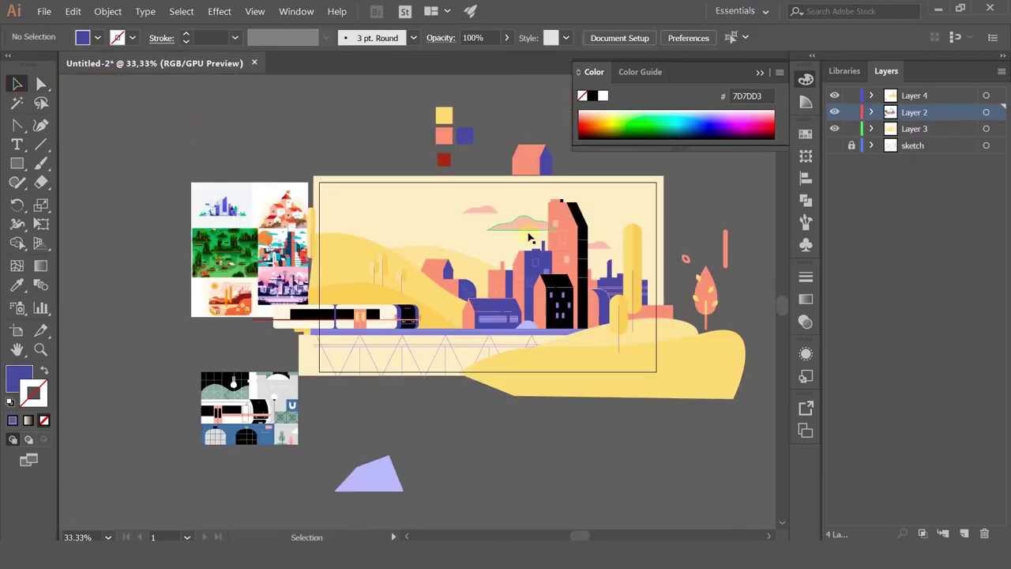
Place a copy of a thin pink line across the coral house on the slope, level with its purple wing's roof, and shorten it to fit
{"action": "scroll", "coordinate": [498, 273], "scroll_direction": "up", "scroll_amount": 4}
{"action": "scroll", "coordinate": [368, 250], "scroll_direction": "down", "scroll_amount": 1}
{"action": "left_click_drag", "start_coordinate": [389, 370], "coordinate": [291, 284]}
{"action": "scroll", "coordinate": [287, 283], "scroll_direction": "up", "scroll_amount": 5}
{"action": "mouse_move", "coordinate": [617, 285]}
{"action": "left_mouse_down"}
{"action": "mouse_move", "coordinate": [412, 284]}
{"action": "mouse_move", "coordinate": [601, 285]}
{"action": "left_mouse_up"}
{"action": "scroll", "coordinate": [596, 257], "scroll_direction": "down", "scroll_amount": 2}
{"action": "left_click", "coordinate": [590, 263]}
{"action": "left_click", "coordinate": [588, 269]}
{"action": "scroll", "coordinate": [404, 247], "scroll_direction": "down", "scroll_amount": 4}
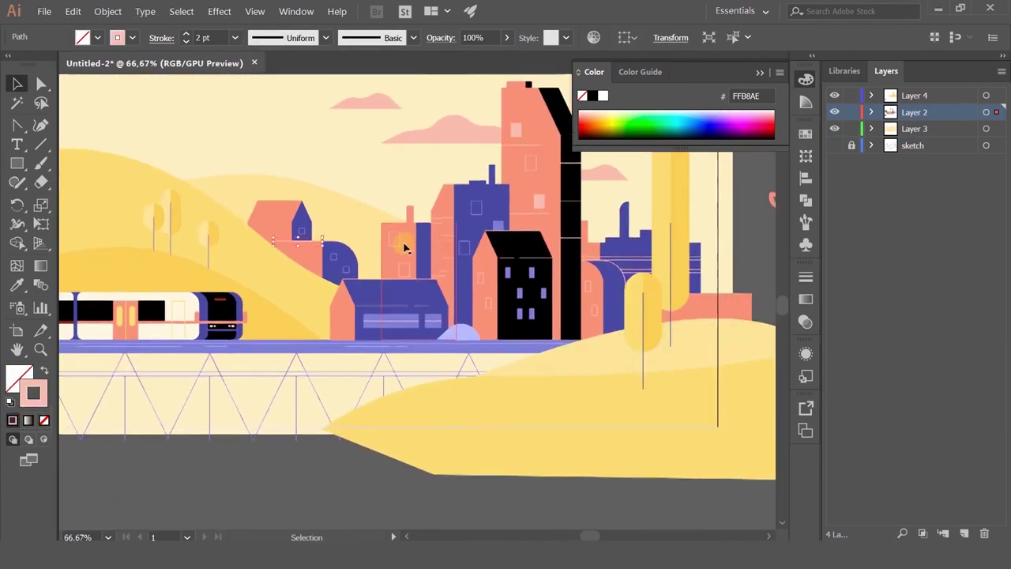
Duplicate the chimney of the small coral building to its left and lower the copy into a short rooftop block
{"action": "scroll", "coordinate": [404, 247], "scroll_direction": "down", "scroll_amount": 1}
{"action": "scroll", "coordinate": [394, 234], "scroll_direction": "up", "scroll_amount": 3}
{"action": "left_click_drag", "start_coordinate": [436, 208], "coordinate": [408, 207]}
{"action": "left_click_drag", "start_coordinate": [408, 207], "coordinate": [437, 227]}
{"action": "scroll", "coordinate": [348, 233], "scroll_direction": "down", "scroll_amount": 2}
{"action": "left_click", "coordinate": [385, 162]}
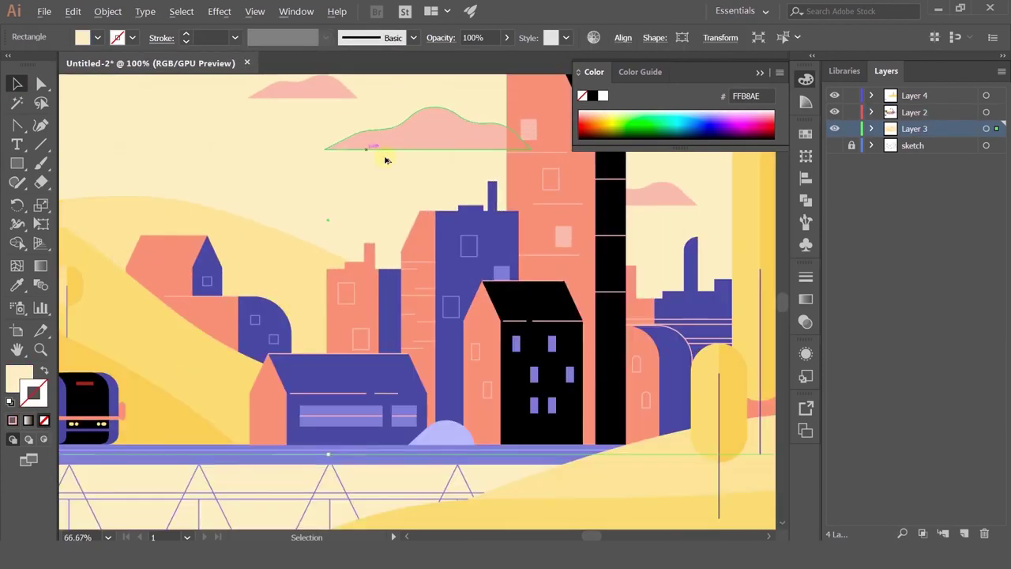
Round off the upper-left corner of the chimney on the purple building beside the coral skyscraper
{"action": "left_click", "coordinate": [492, 196]}
{"action": "scroll", "coordinate": [493, 197], "scroll_direction": "up", "scroll_amount": 1}
{"action": "left_click", "coordinate": [492, 196]}
{"action": "scroll", "coordinate": [492, 196], "scroll_direction": "up", "scroll_amount": 2}
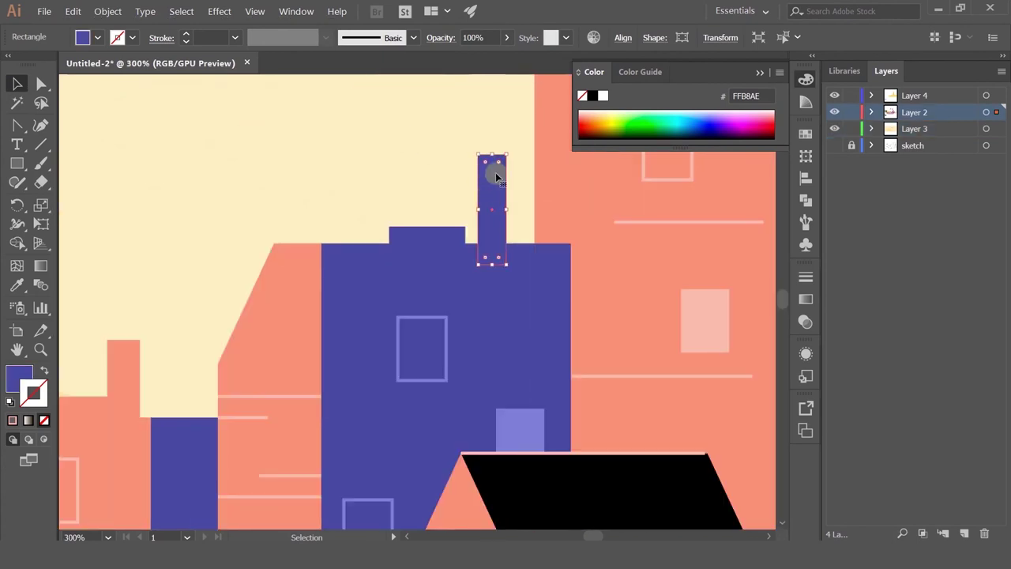
{"action": "left_click_drag", "start_coordinate": [487, 165], "coordinate": [502, 199]}
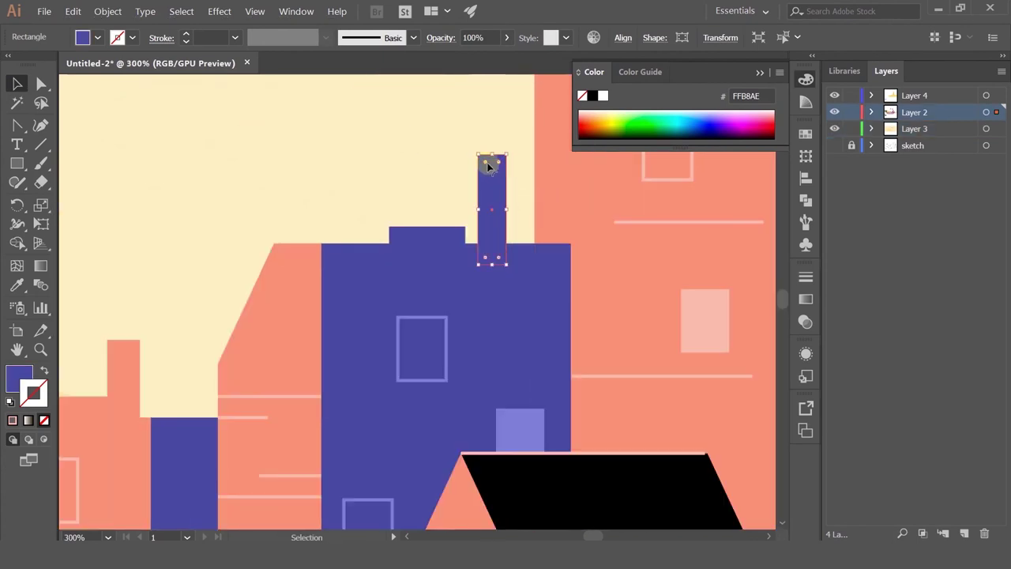
{"action": "left_click", "coordinate": [479, 239]}
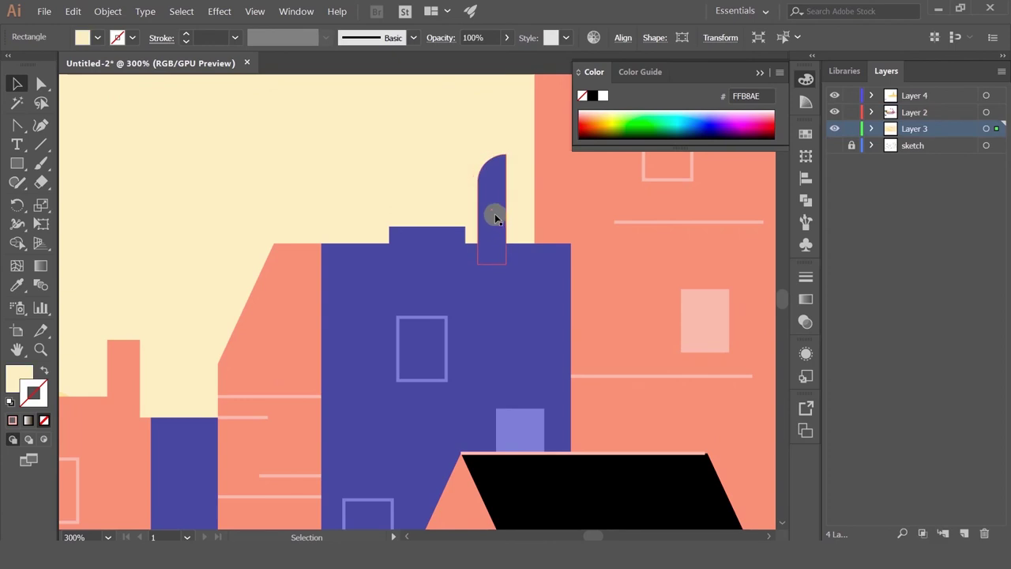
Duplicate the rounded chimney to the left side of the purple building's roof and reduce the copy's height
{"action": "left_click_drag", "start_coordinate": [495, 213], "coordinate": [401, 215]}
{"action": "left_click_drag", "start_coordinate": [397, 157], "coordinate": [399, 209]}
{"action": "left_click", "coordinate": [436, 181]}
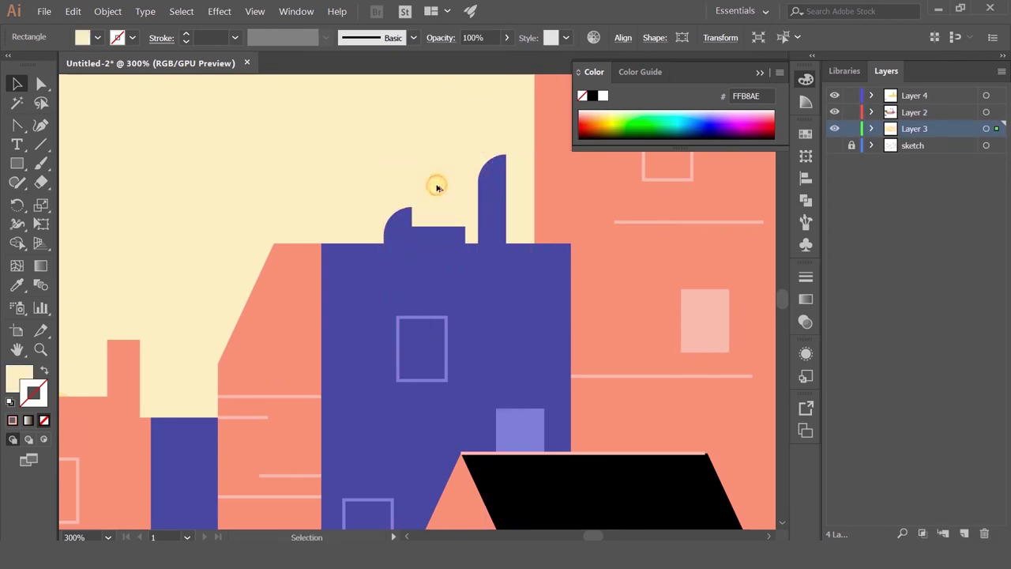
{"action": "scroll", "coordinate": [436, 181], "scroll_direction": "down", "scroll_amount": 4}
{"action": "scroll", "coordinate": [514, 210], "scroll_direction": "up", "scroll_amount": 4}
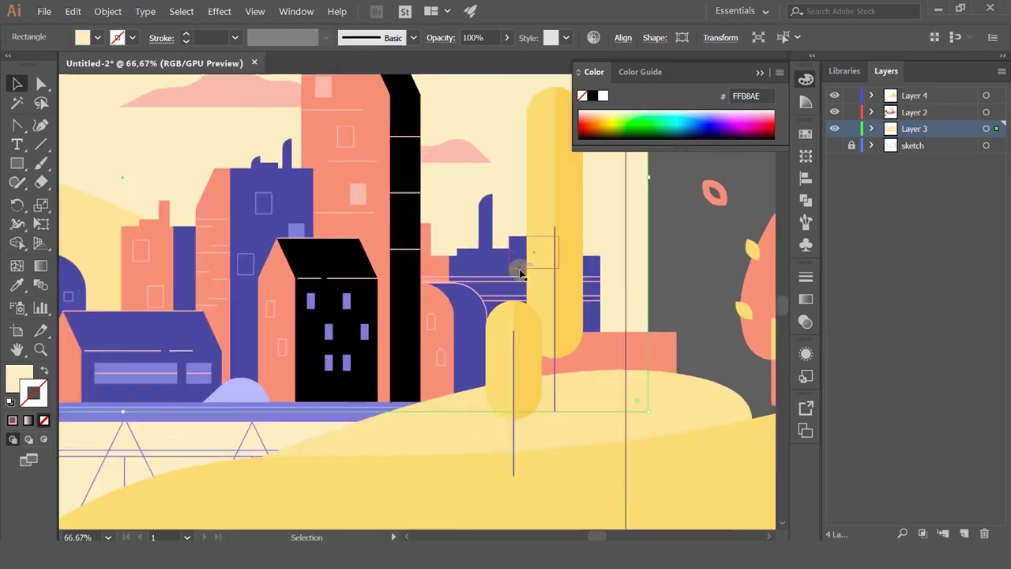
Round off the upper-left corner of the low rooftop block on the purple building behind the tall yellow tree
{"action": "left_click", "coordinate": [354, 222]}
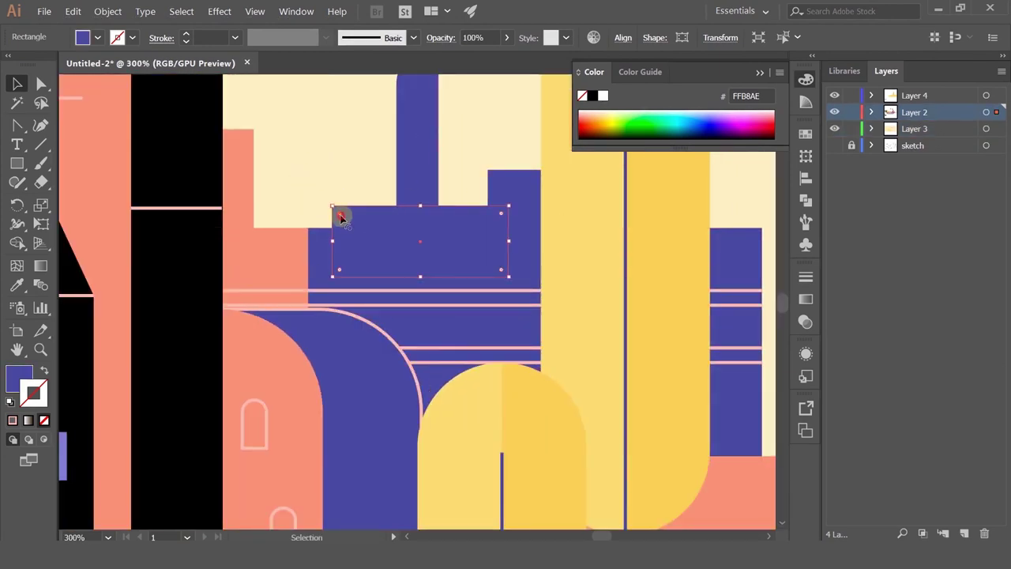
{"action": "left_click", "coordinate": [341, 216]}
{"action": "left_click_drag", "start_coordinate": [341, 215], "coordinate": [381, 269]}
{"action": "left_click", "coordinate": [353, 231]}
{"action": "key", "text": "ctrl+z"}
{"action": "left_click_drag", "start_coordinate": [345, 225], "coordinate": [357, 230]}
{"action": "left_click", "coordinate": [356, 191]}
{"action": "scroll", "coordinate": [316, 174], "scroll_direction": "down", "scroll_amount": 4}
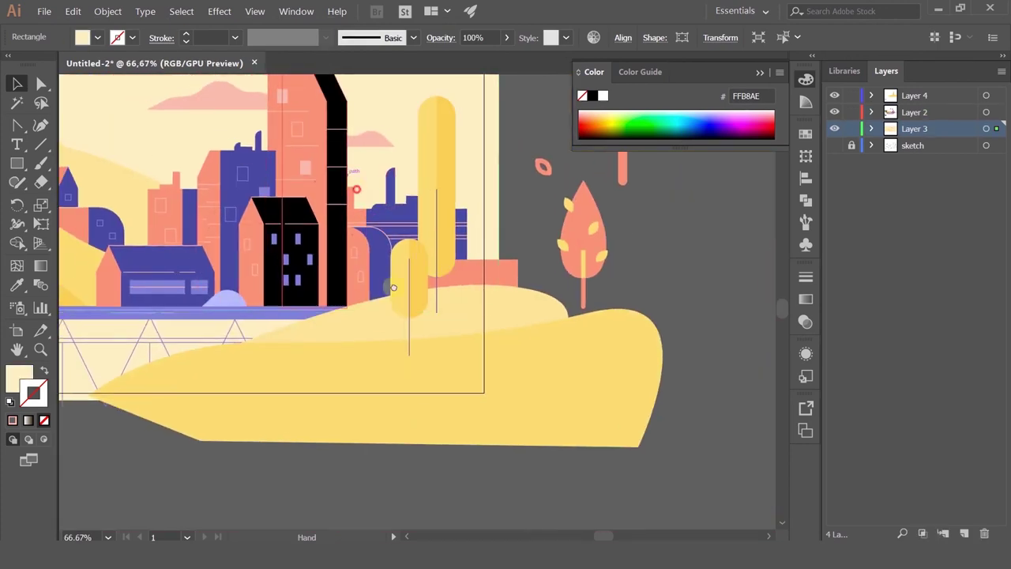
{"action": "scroll", "coordinate": [406, 317], "scroll_direction": "up", "scroll_amount": 3}
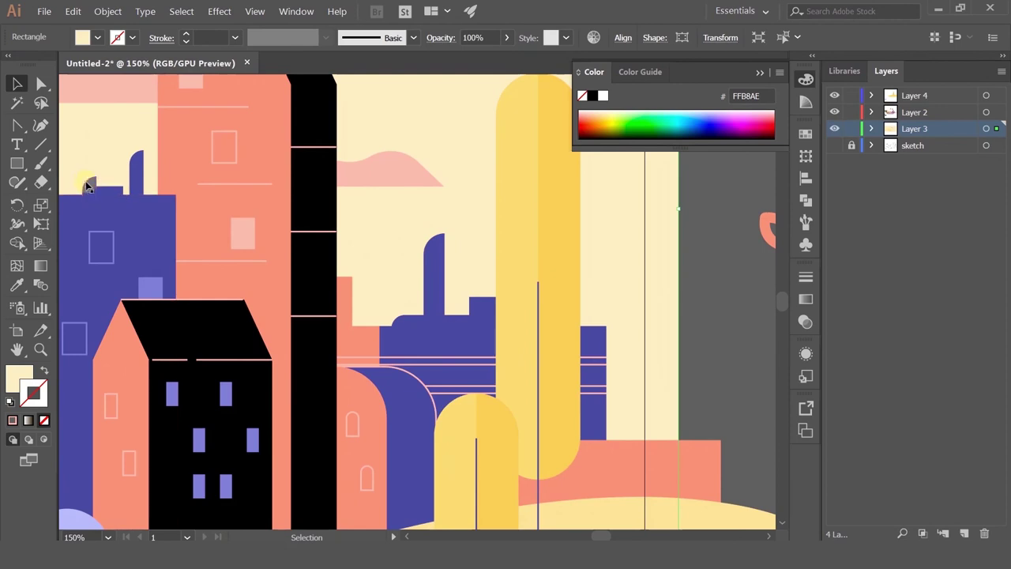
Delete the short rounded chimney at the left of the roof of the purple building beside the coral skyscraper
{"action": "left_click", "coordinate": [90, 187]}
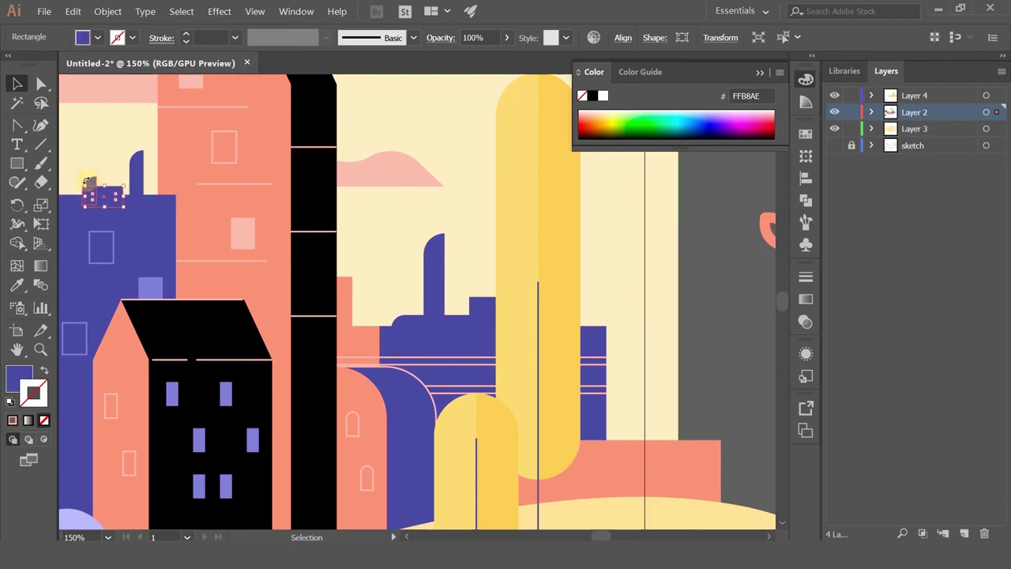
{"action": "scroll", "coordinate": [79, 192], "scroll_direction": "up", "scroll_amount": 3}
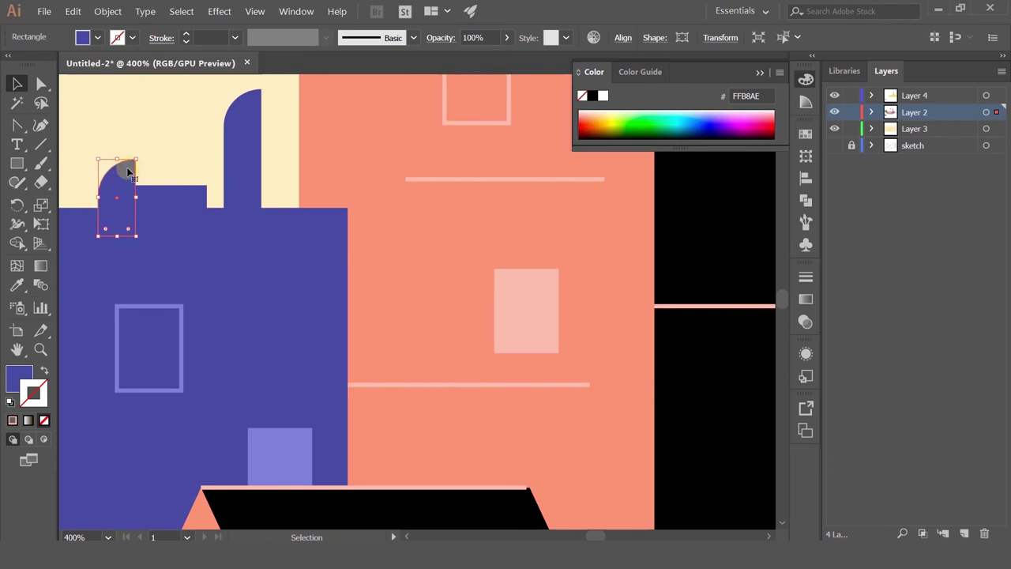
{"action": "key", "text": "Delete"}
{"action": "scroll", "coordinate": [129, 172], "scroll_direction": "down", "scroll_amount": 4}
{"action": "scroll", "coordinate": [357, 256], "scroll_direction": "up", "scroll_amount": 1}
{"action": "scroll", "coordinate": [357, 256], "scroll_direction": "up", "scroll_amount": 2}
{"action": "left_click", "coordinate": [358, 246]}
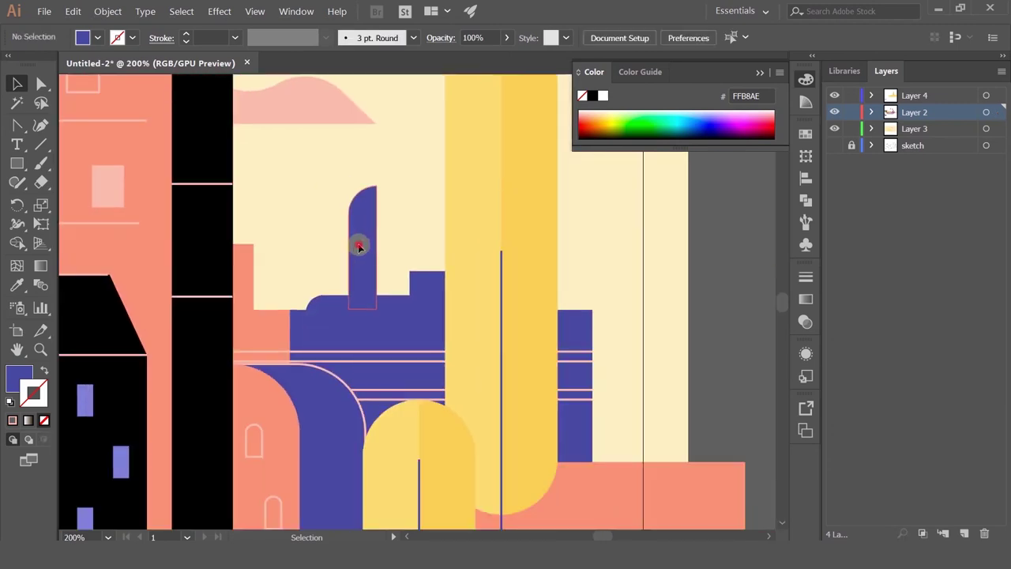
{"action": "left_click", "coordinate": [360, 246]}
Duplicate the coral and purple halves of the arched building and place the copy above the purple building beside the coral skyscraper
{"action": "scroll", "coordinate": [359, 247], "scroll_direction": "down", "scroll_amount": 4}
{"action": "scroll", "coordinate": [401, 187], "scroll_direction": "up", "scroll_amount": 1}
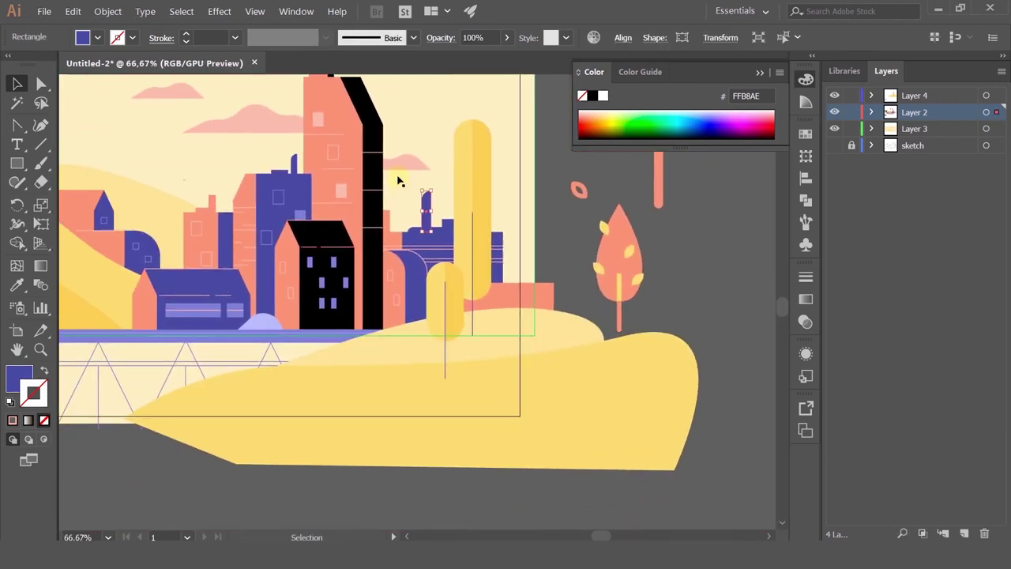
{"action": "scroll", "coordinate": [285, 173], "scroll_direction": "up", "scroll_amount": 1}
{"action": "left_click_drag", "start_coordinate": [343, 162], "coordinate": [346, 229]}
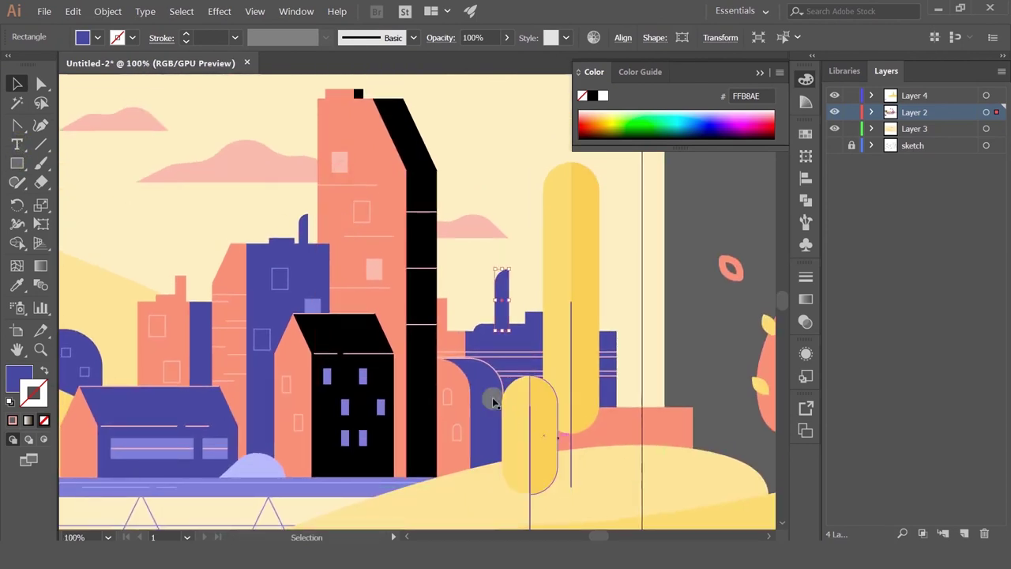
{"action": "left_click", "coordinate": [451, 387]}
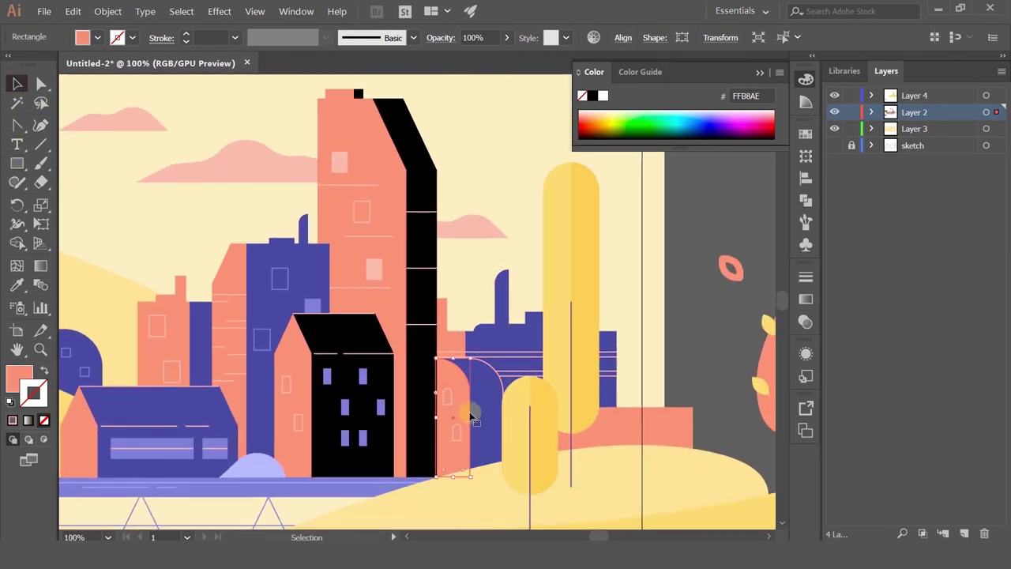
{"action": "left_click", "coordinate": [485, 387], "text": "shift"}
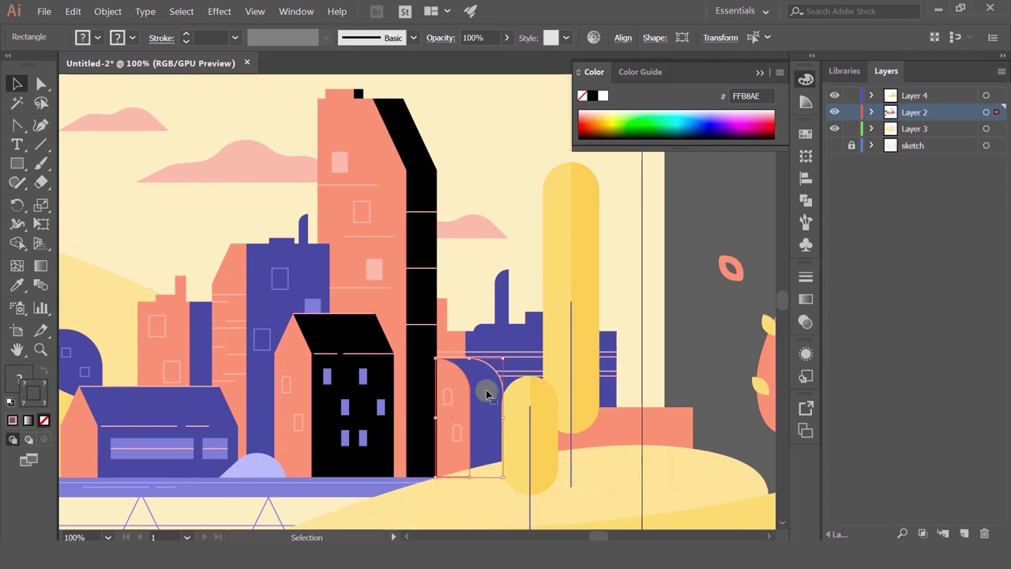
{"action": "left_click_drag", "start_coordinate": [487, 393], "coordinate": [319, 194]}
Reflect the arched copy across the vertical axis and shift it slightly left behind the skyscraper
{"action": "right_click", "coordinate": [284, 182]}
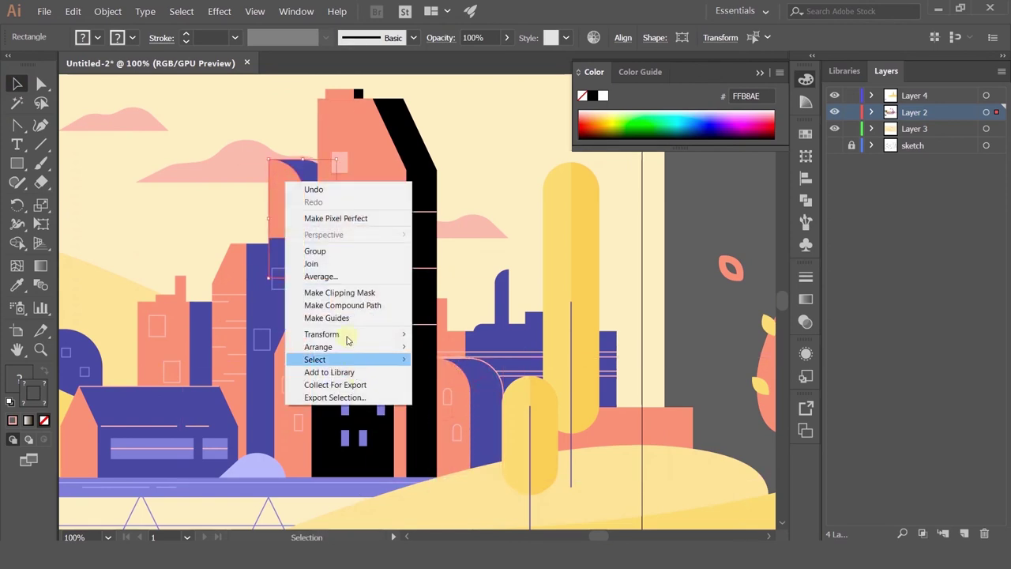
{"action": "mouse_move", "coordinate": [348, 336]}
{"action": "left_click", "coordinate": [441, 376]}
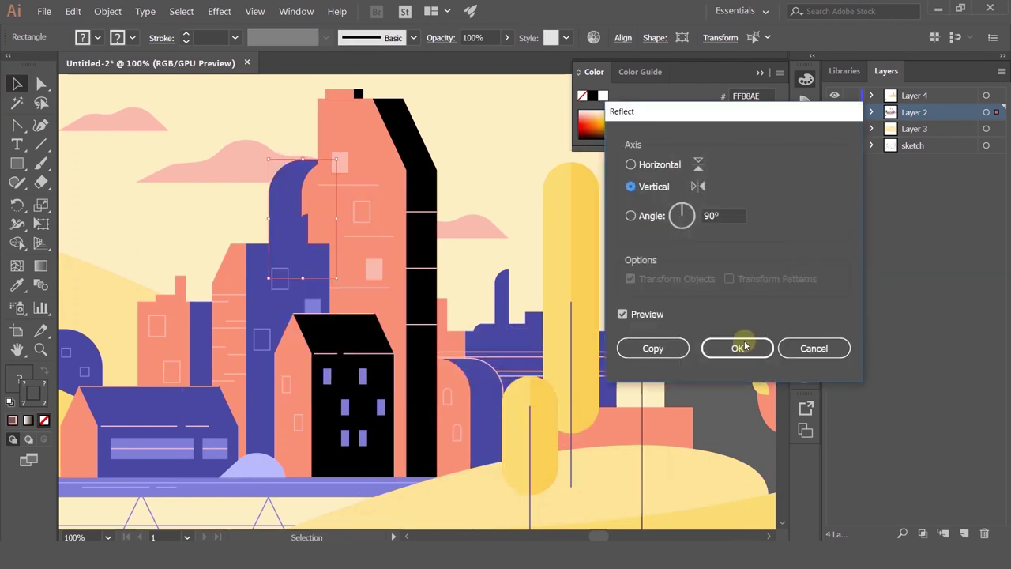
{"action": "left_click", "coordinate": [735, 345]}
{"action": "left_click_drag", "start_coordinate": [292, 198], "coordinate": [273, 198]}
Swap the arched copy's colors by sampling the neighbouring building, making its left half coral and its right half purple
{"action": "left_click", "coordinate": [217, 205]}
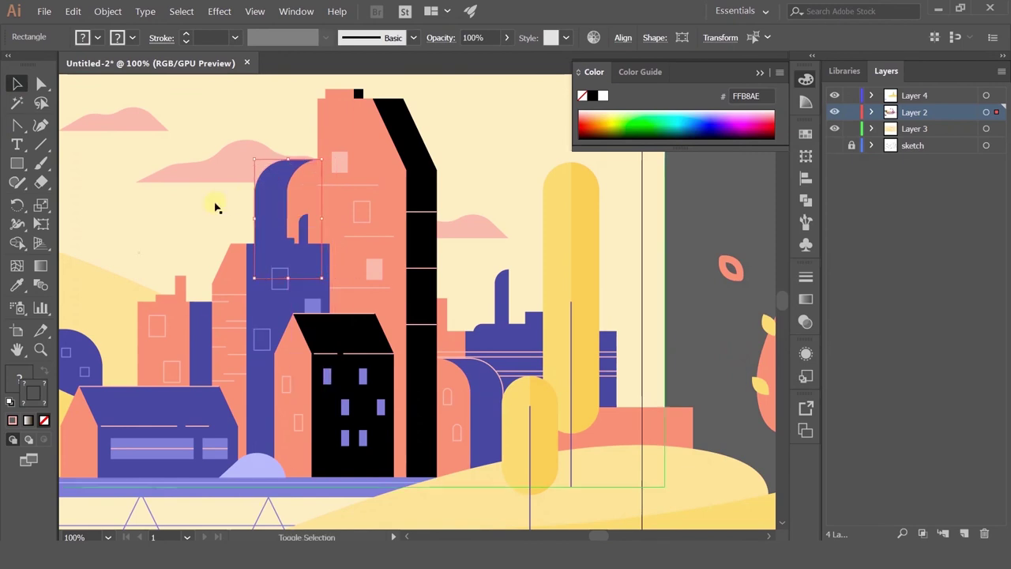
{"action": "left_click", "coordinate": [306, 194]}
{"action": "left_click", "coordinate": [22, 289]}
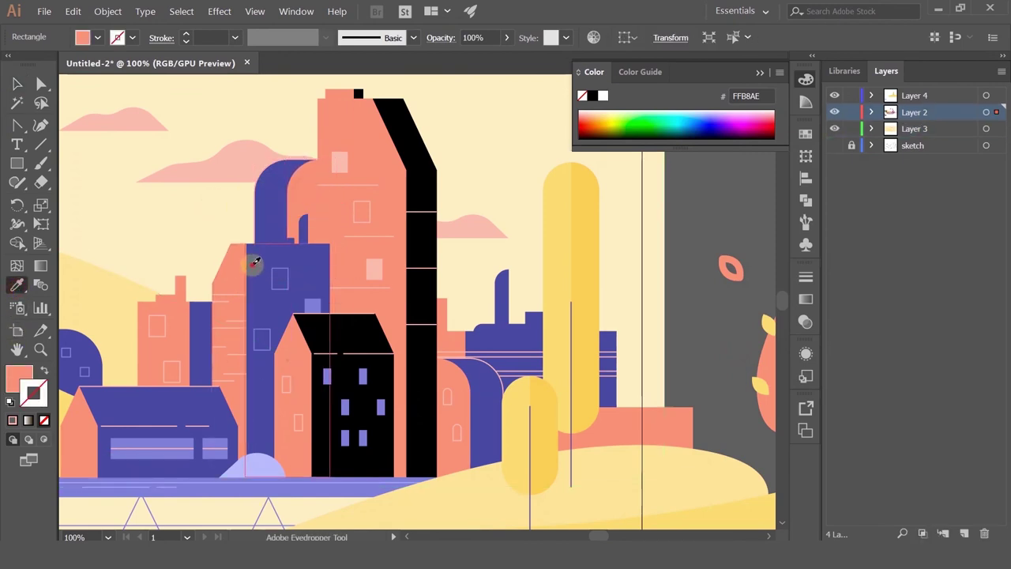
{"action": "left_click", "coordinate": [253, 264]}
{"action": "left_click", "coordinate": [17, 83]}
{"action": "left_click", "coordinate": [265, 200]}
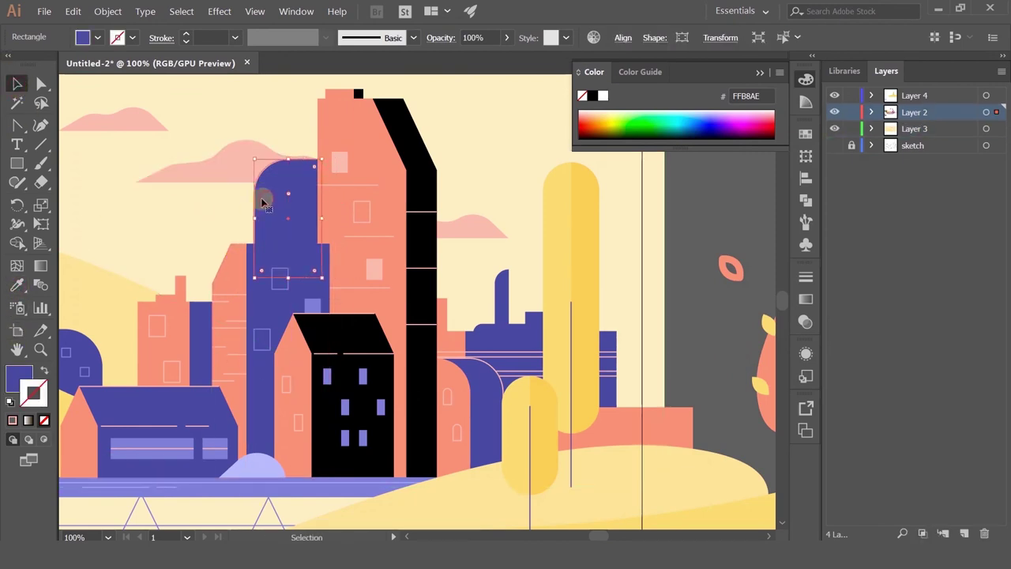
{"action": "left_click", "coordinate": [22, 287]}
{"action": "left_click", "coordinate": [244, 256]}
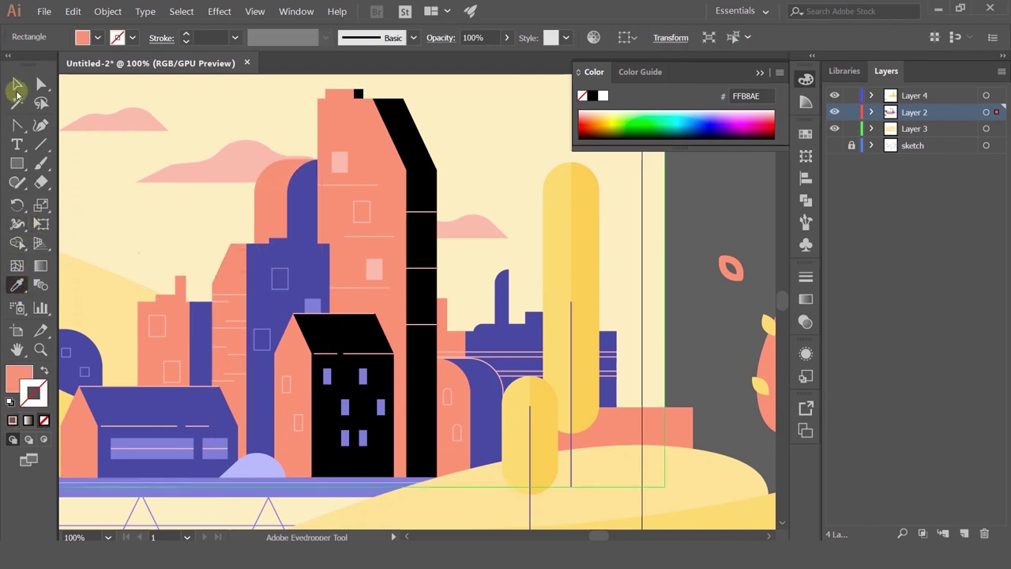
{"action": "key", "text": "v"}
{"action": "left_click", "coordinate": [293, 199], "text": "shift"}
{"action": "left_click_drag", "start_coordinate": [246, 153], "coordinate": [301, 217]}
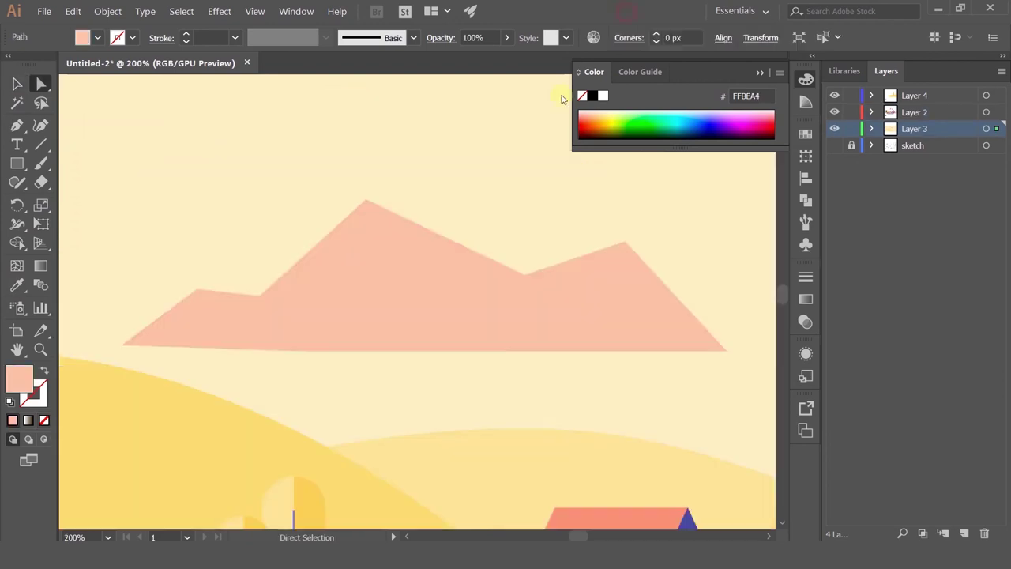
Turn the display of selection edges back on while a peak point of the pink cloud shape is selected
{"action": "left_click", "coordinate": [365, 304]}
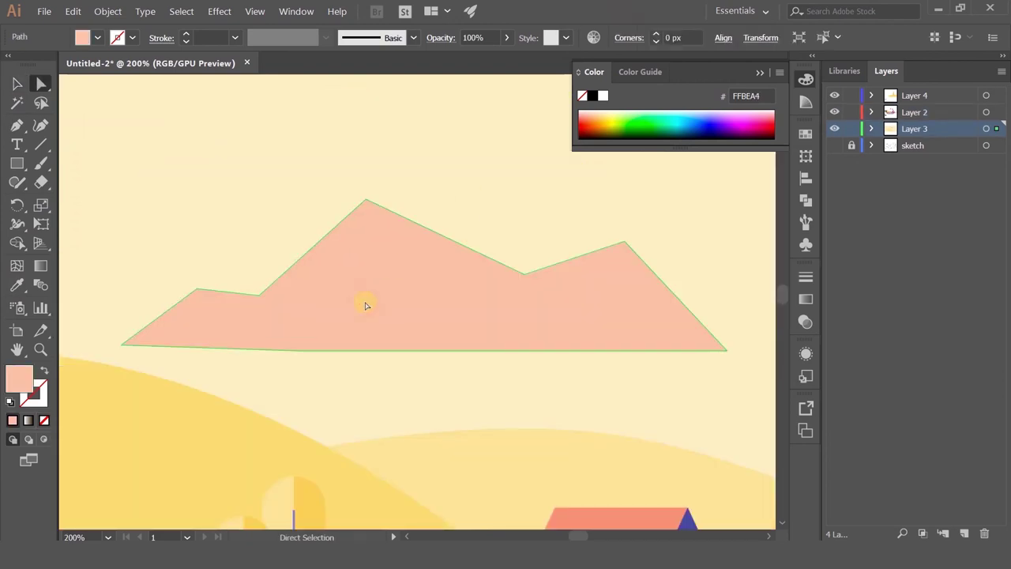
{"action": "left_click", "coordinate": [341, 188]}
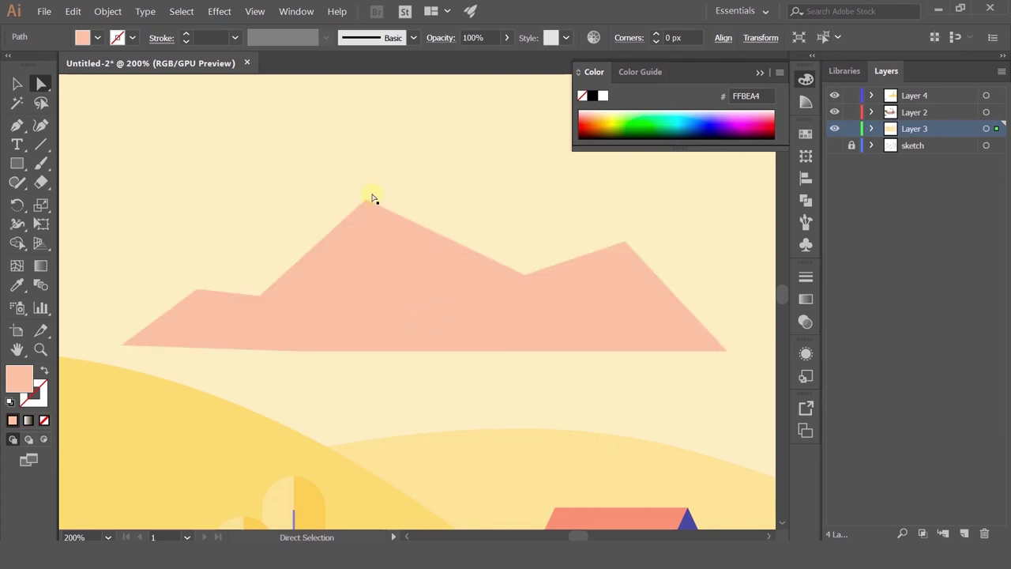
{"action": "left_click", "coordinate": [378, 268]}
{"action": "left_click", "coordinate": [366, 201]}
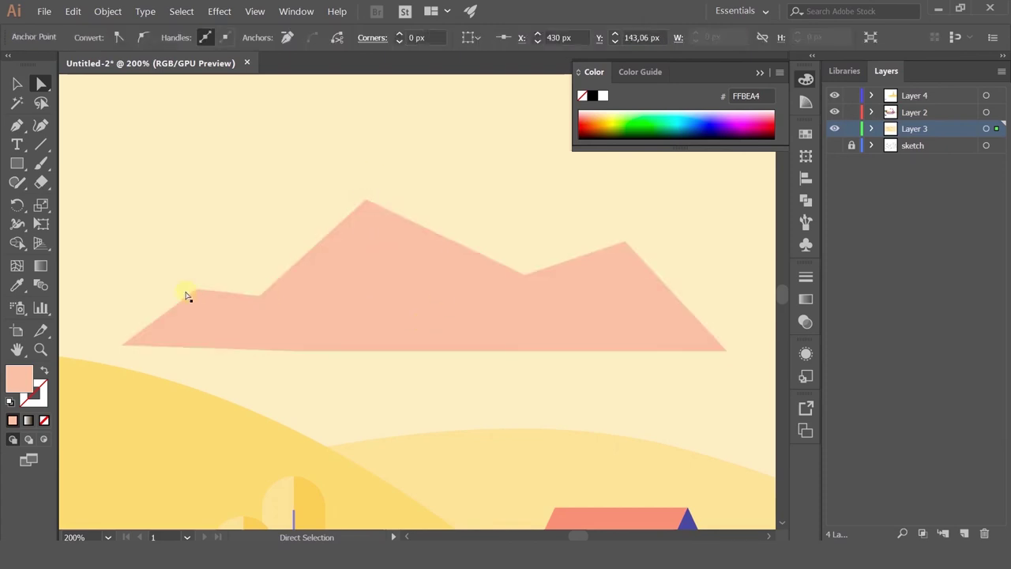
{"action": "left_click", "coordinate": [492, 366]}
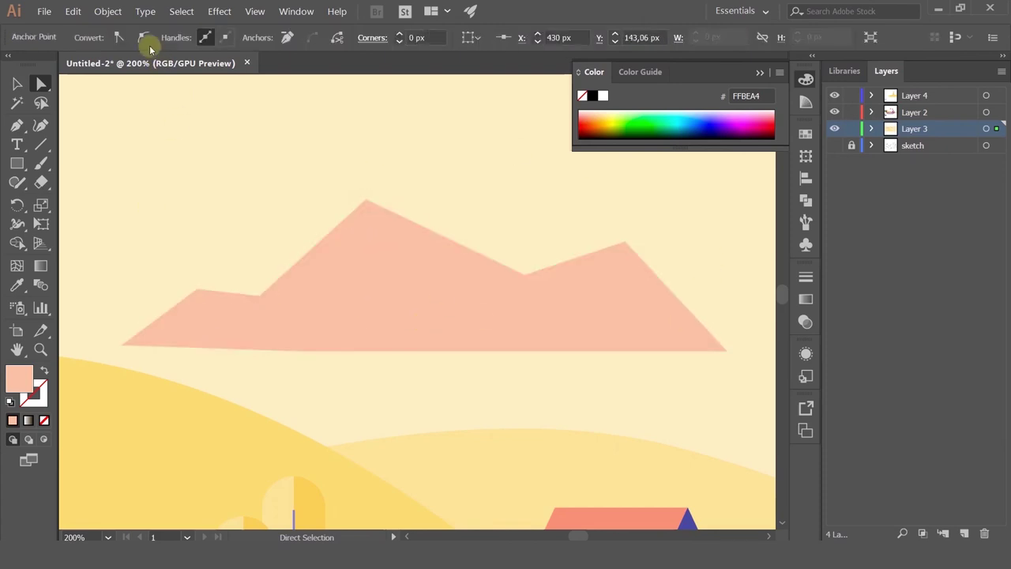
{"action": "left_click", "coordinate": [256, 11]}
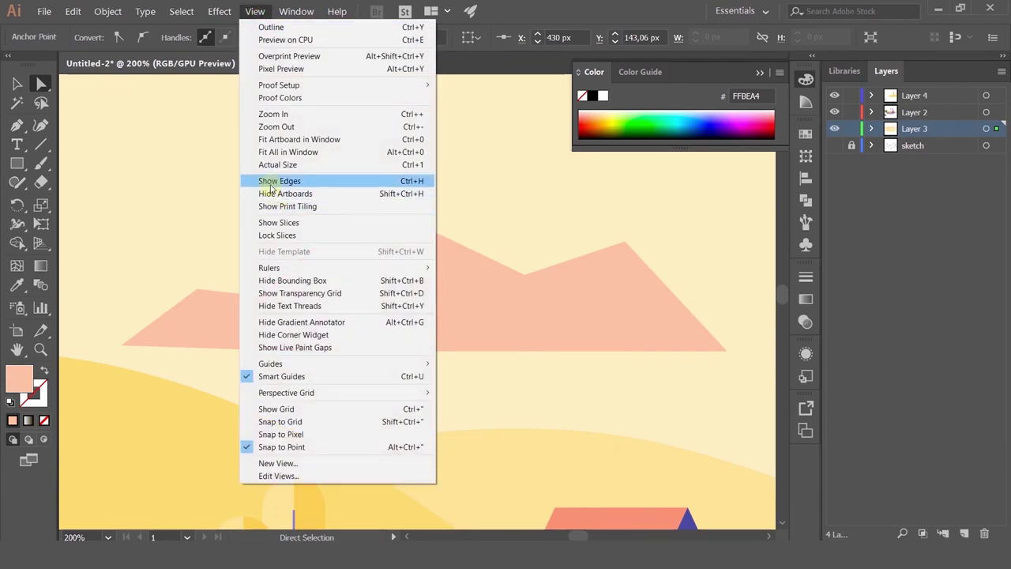
{"action": "left_click", "coordinate": [270, 187]}
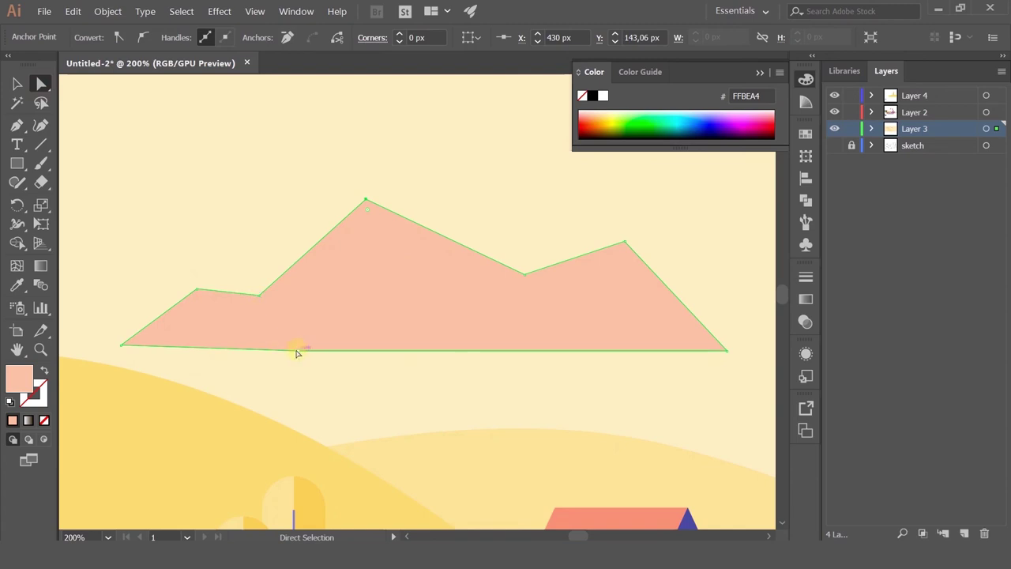
Level the pink cloud's base by lowering its left end point and deleting the extra anchor point along the bottom edge
{"action": "left_click_drag", "start_coordinate": [120, 347], "coordinate": [120, 350]}
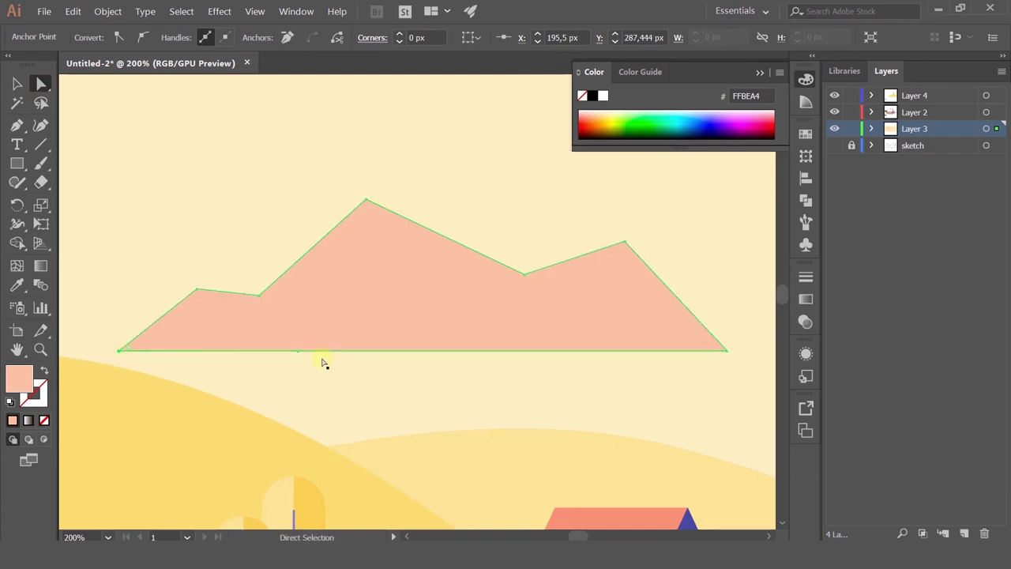
{"action": "left_click", "coordinate": [299, 353]}
{"action": "key", "text": "minus"}
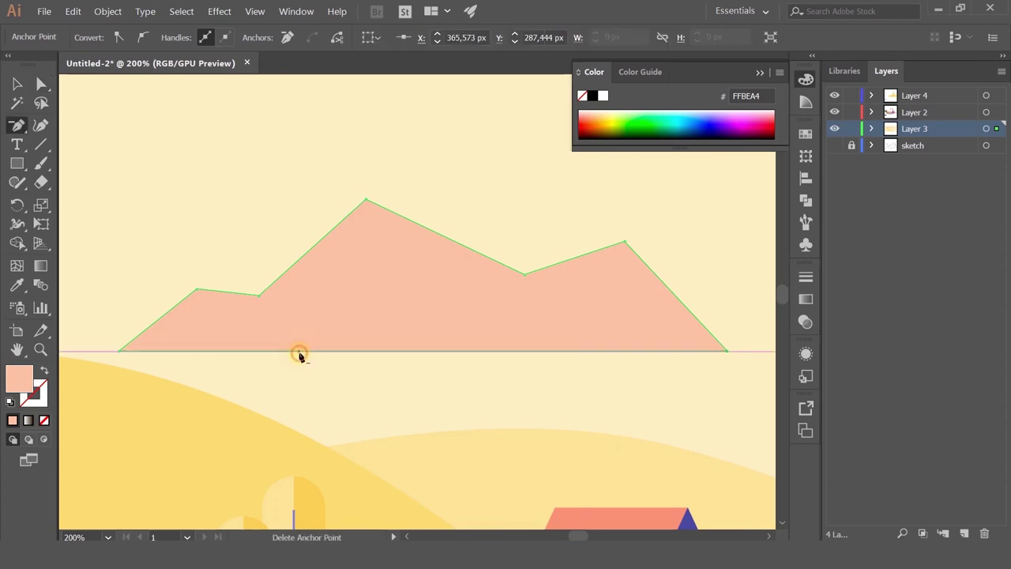
{"action": "left_click", "coordinate": [300, 352]}
{"action": "left_click", "coordinate": [41, 83]}
Try to round the pink cloud's upper corners by selecting its peak and valley anchor points together
{"action": "left_click", "coordinate": [204, 299]}
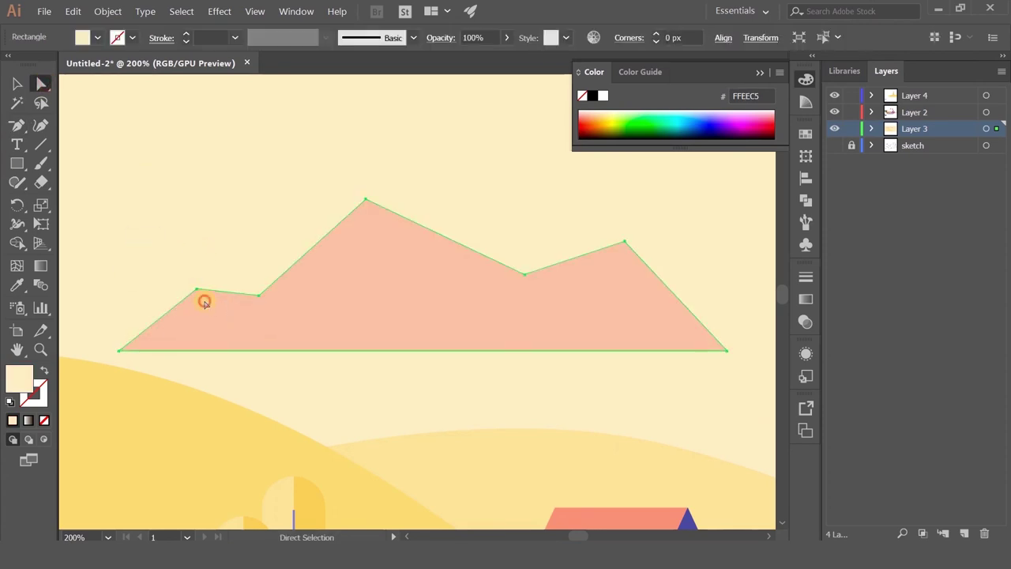
{"action": "scroll", "coordinate": [248, 301], "scroll_direction": "down", "scroll_amount": 3}
{"action": "scroll", "coordinate": [248, 305], "scroll_direction": "up", "scroll_amount": 3}
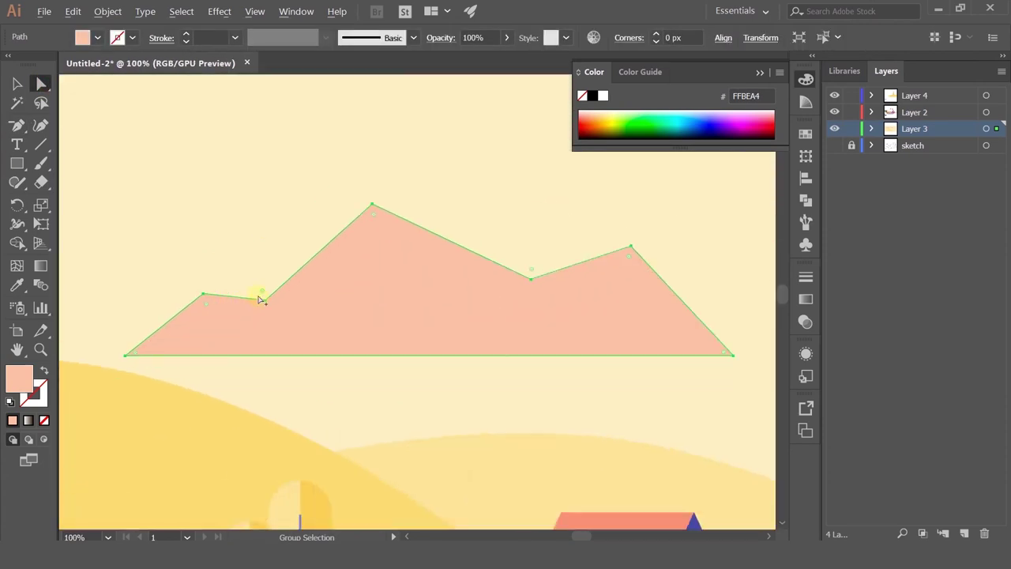
{"action": "left_click", "coordinate": [374, 207]}
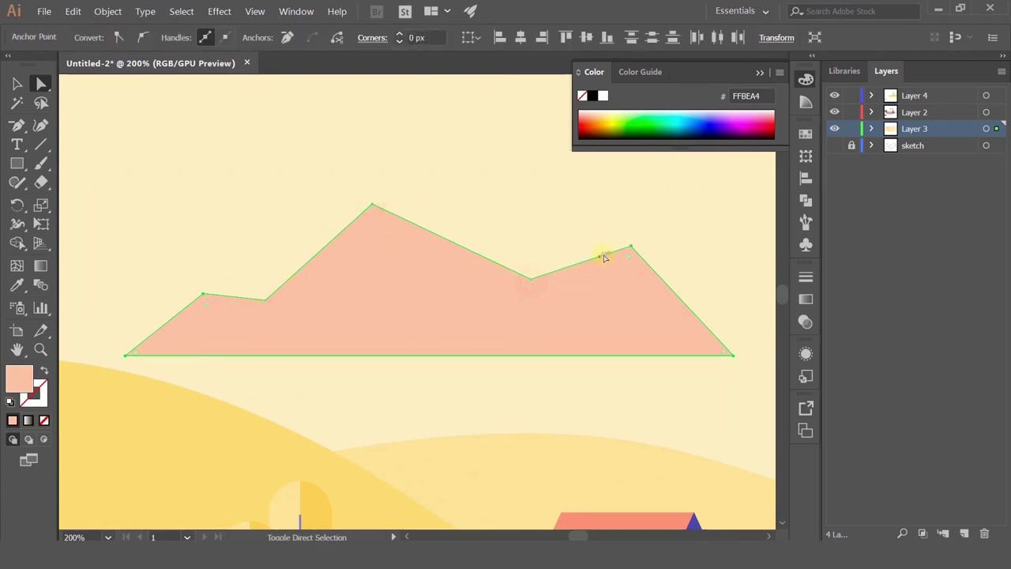
{"action": "left_click", "coordinate": [631, 249]}
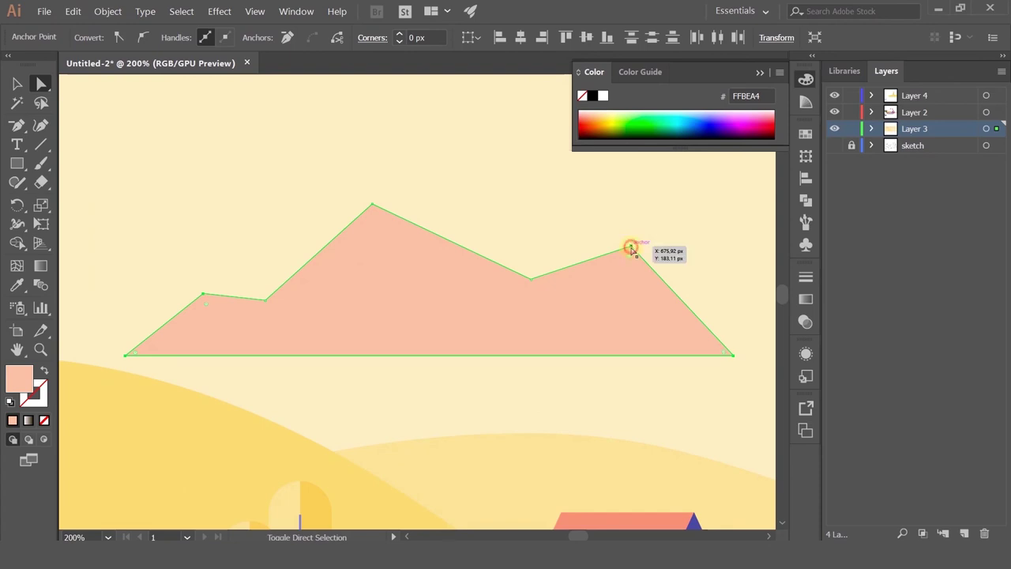
{"action": "left_click_drag", "start_coordinate": [627, 257], "coordinate": [546, 380]}
{"action": "key", "text": "ctrl+z"}
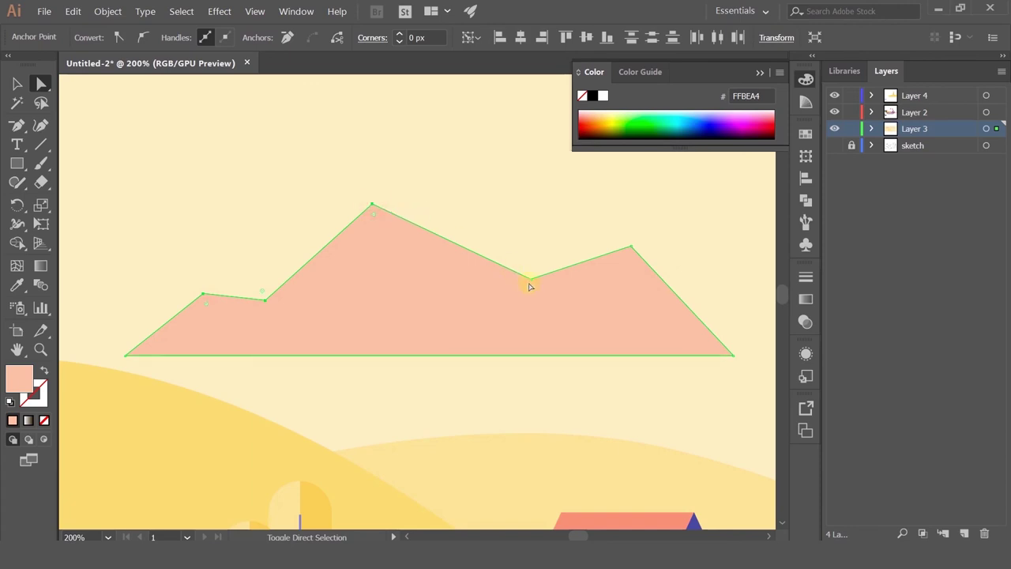
Try rounding all the upper peaks and valleys of the pink cloud with a 68,62 px corner radius
{"action": "left_click", "coordinate": [633, 248], "text": "shift"}
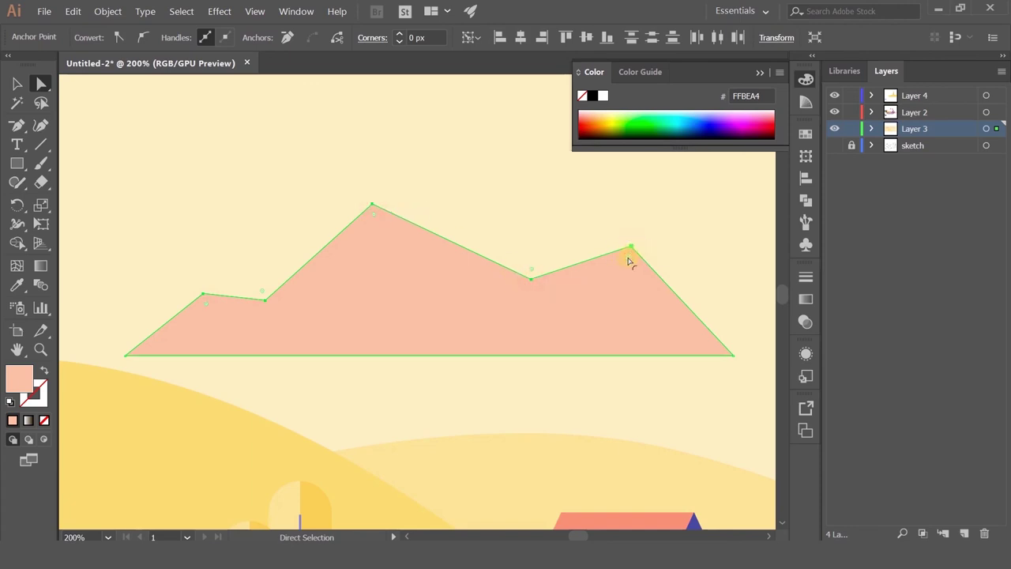
{"action": "left_click_drag", "start_coordinate": [630, 258], "coordinate": [527, 468]}
{"action": "scroll", "coordinate": [434, 255], "scroll_direction": "down", "scroll_amount": 3}
{"action": "scroll", "coordinate": [494, 261], "scroll_direction": "up", "scroll_amount": 1}
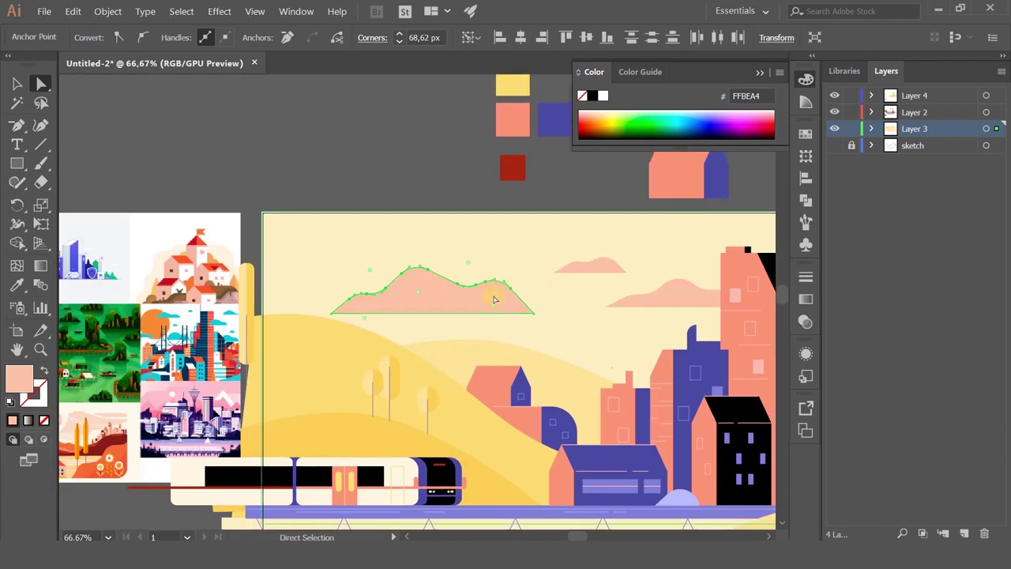
{"action": "scroll", "coordinate": [493, 294], "scroll_direction": "up", "scroll_amount": 1}
{"action": "scroll", "coordinate": [490, 305], "scroll_direction": "down", "scroll_amount": 1}
{"action": "key", "text": "ctrl+z"}
{"action": "key", "text": "ctrl+z"}
{"action": "key", "text": "ctrl+z"}
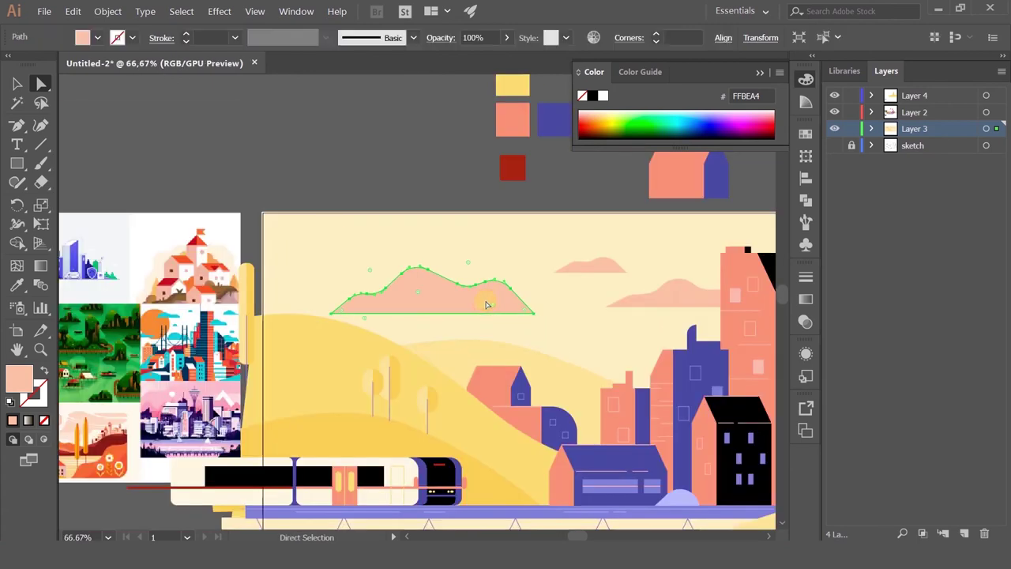
Lower the valley point between the pink cloud's two tallest peaks to about X 577,5 px and Y 247 px
{"action": "scroll", "coordinate": [478, 300], "scroll_direction": "up", "scroll_amount": 3}
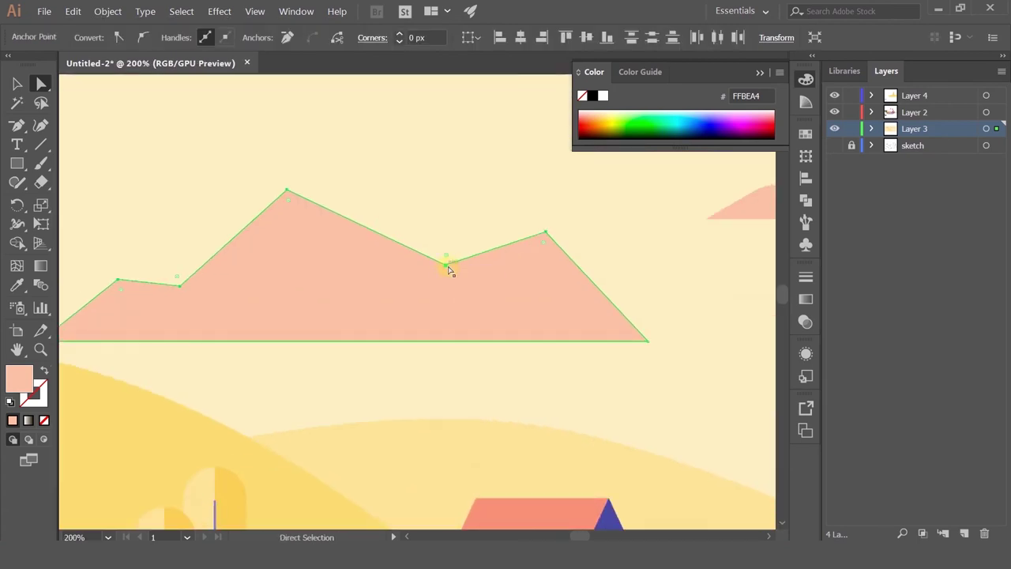
{"action": "left_click_drag", "start_coordinate": [449, 271], "coordinate": [444, 301]}
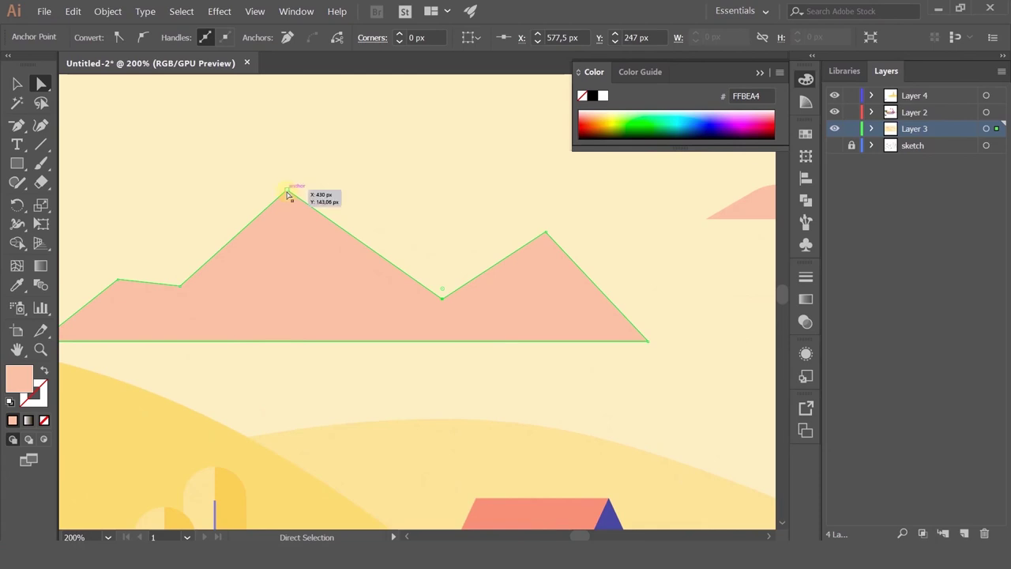
Raise the pink cloud's tallest peak to about X 422,5 px and Y 115,5 px, and lower its right-hand peak
{"action": "left_click_drag", "start_coordinate": [288, 195], "coordinate": [278, 162]}
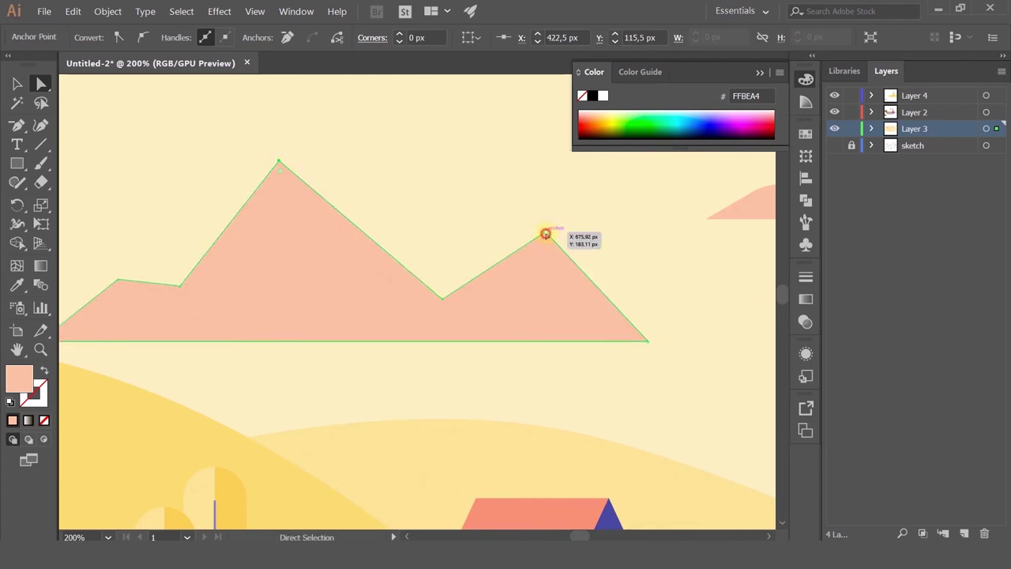
{"action": "left_click_drag", "start_coordinate": [546, 234], "coordinate": [545, 299]}
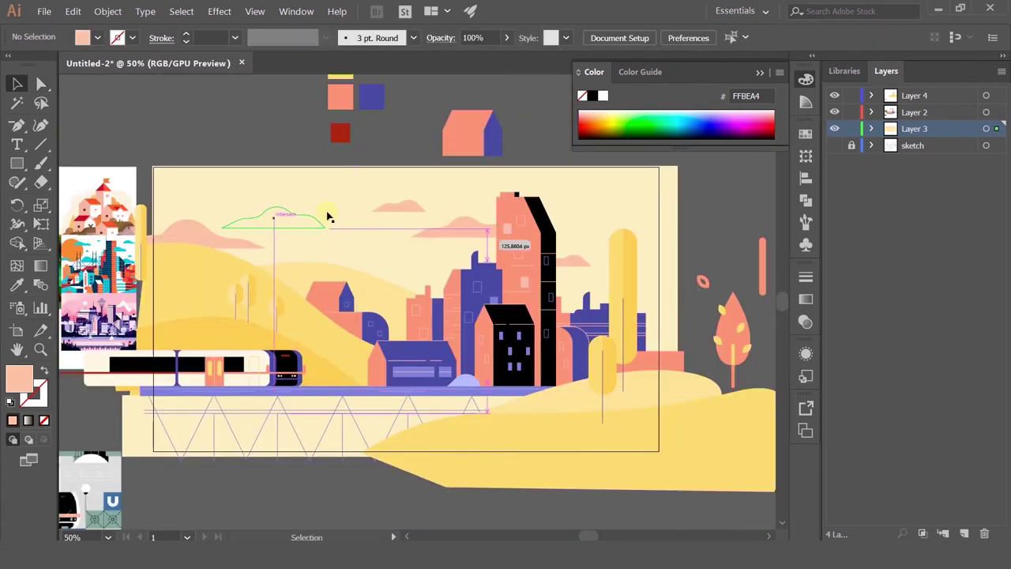
Scale the reshaped pink cloud down to roughly half its width above the yellow hills
{"action": "left_click_drag", "start_coordinate": [326, 208], "coordinate": [279, 216]}
{"action": "left_click", "coordinate": [293, 148]}
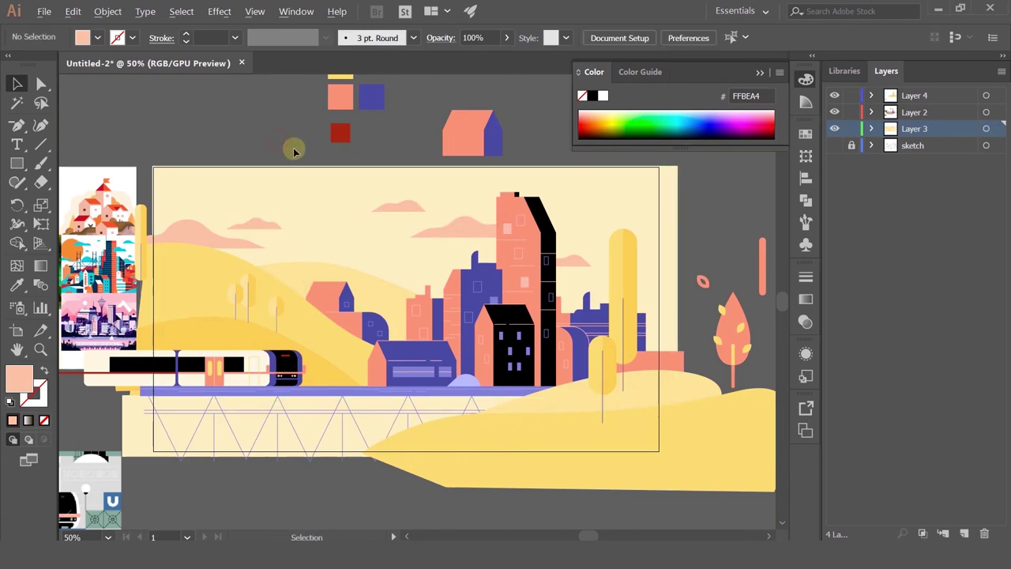
Delete the light purple dome between the low blue-roofed building and the black house
{"action": "scroll", "coordinate": [292, 148], "scroll_direction": "down", "scroll_amount": 1}
{"action": "left_click_drag", "start_coordinate": [528, 214], "coordinate": [385, 204]}
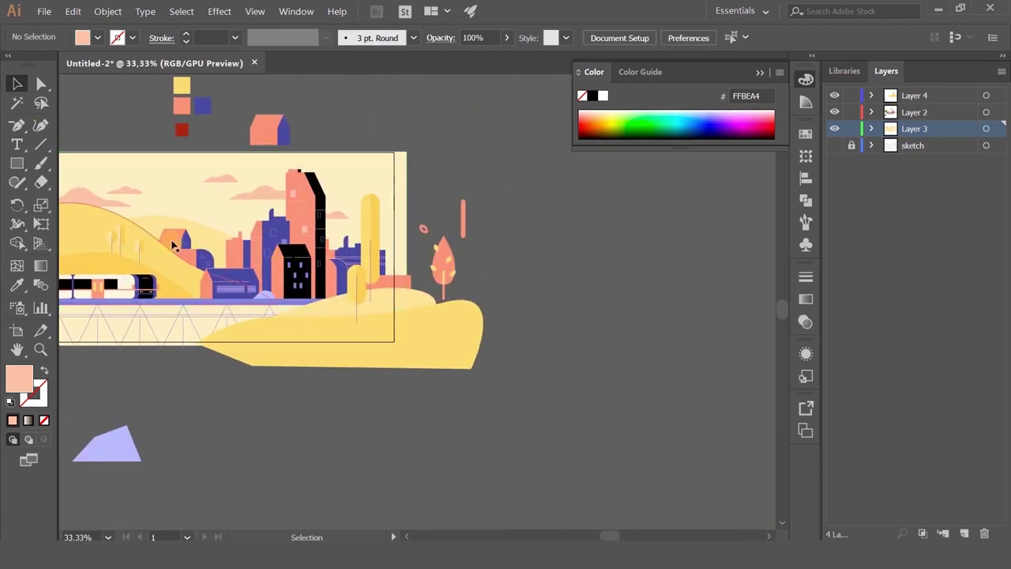
{"action": "left_click_drag", "start_coordinate": [102, 234], "coordinate": [181, 242]}
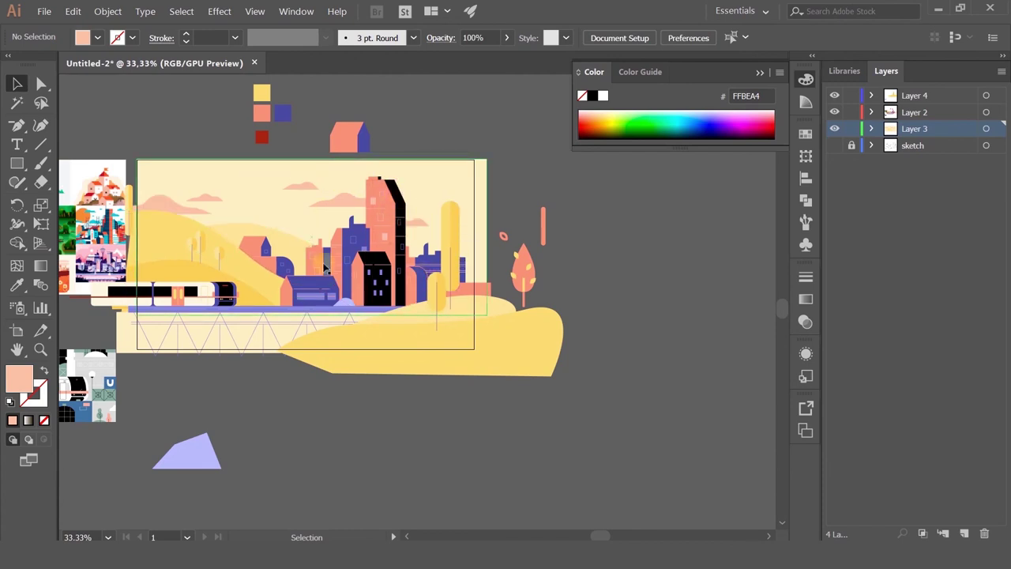
{"action": "scroll", "coordinate": [368, 290], "scroll_direction": "up", "scroll_amount": 2}
{"action": "left_click", "coordinate": [317, 321]}
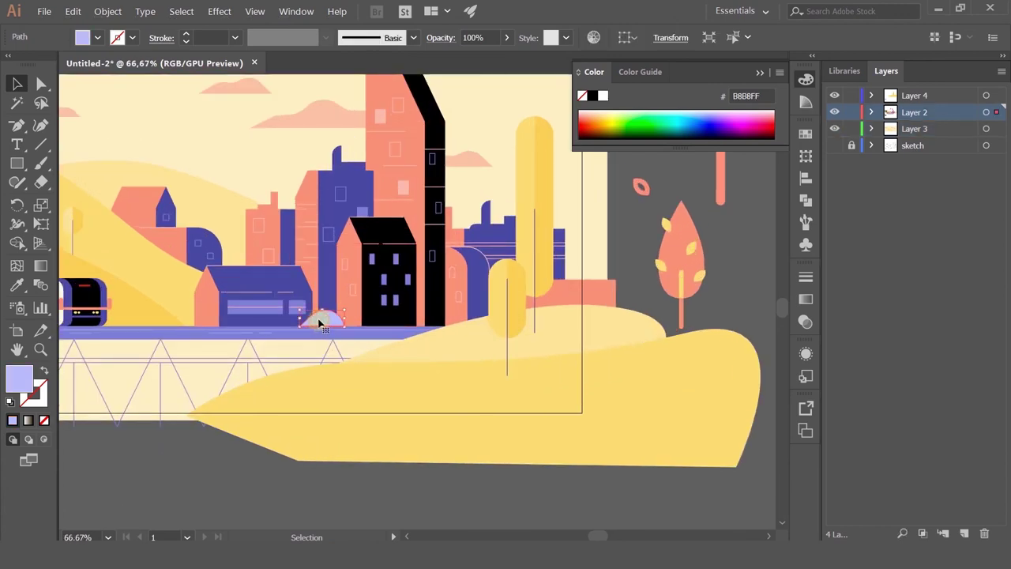
{"action": "key", "text": "Delete"}
Draw a rectangle in the gap between the low blue-roofed building and the black house, filled with the salmon wall colour FF8E78
{"action": "scroll", "coordinate": [319, 319], "scroll_direction": "up", "scroll_amount": 2}
{"action": "key", "text": "m"}
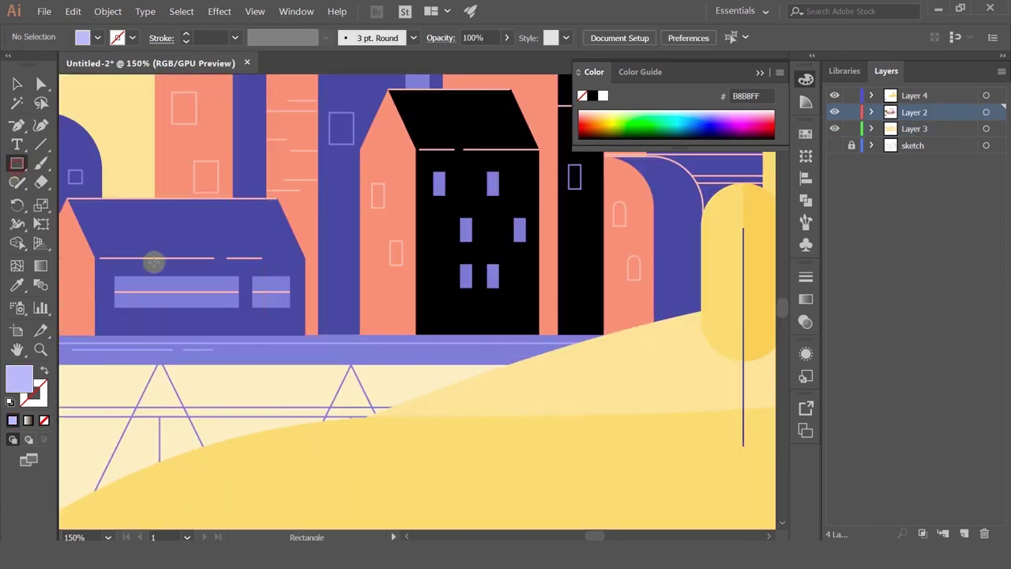
{"action": "left_click_drag", "start_coordinate": [244, 224], "coordinate": [343, 334]}
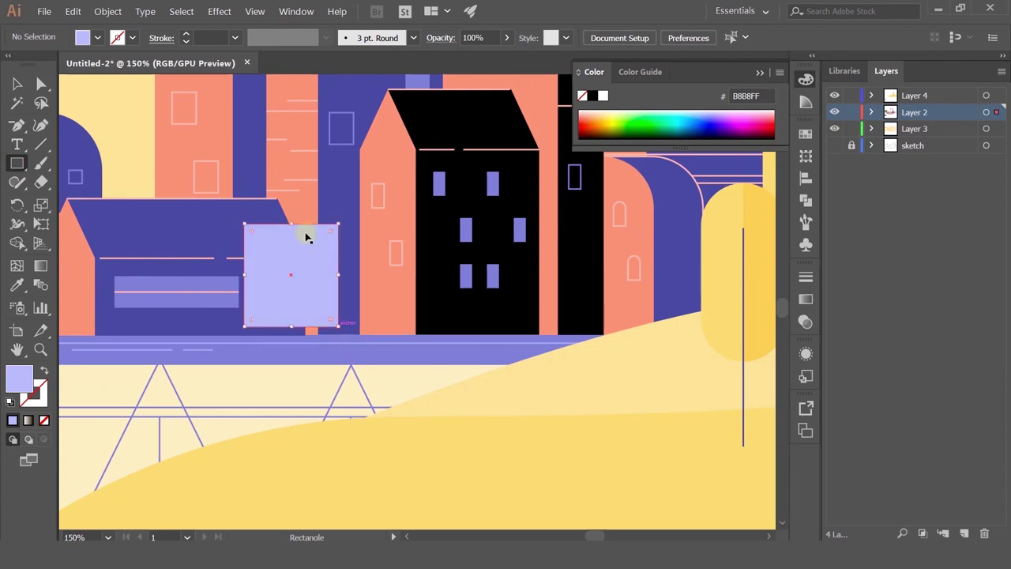
{"action": "key", "text": "ctrl+z"}
{"action": "left_click_drag", "start_coordinate": [339, 245], "coordinate": [372, 235]}
{"action": "left_click_drag", "start_coordinate": [316, 277], "coordinate": [295, 335]}
{"action": "left_click", "coordinate": [16, 285]}
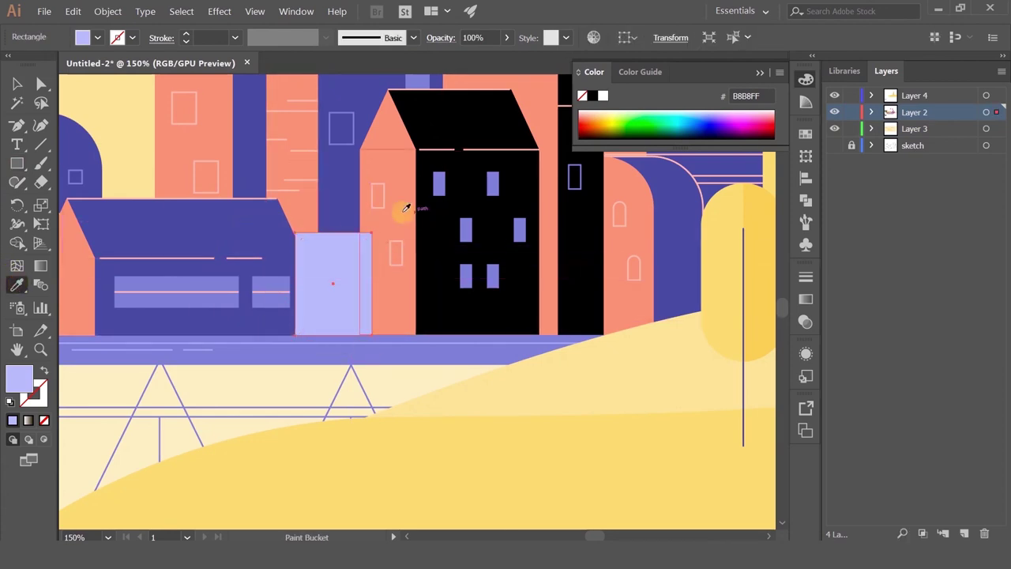
{"action": "left_click", "coordinate": [399, 212]}
{"action": "scroll", "coordinate": [395, 215], "scroll_direction": "down", "scroll_amount": 2}
{"action": "left_click", "coordinate": [13, 81]}
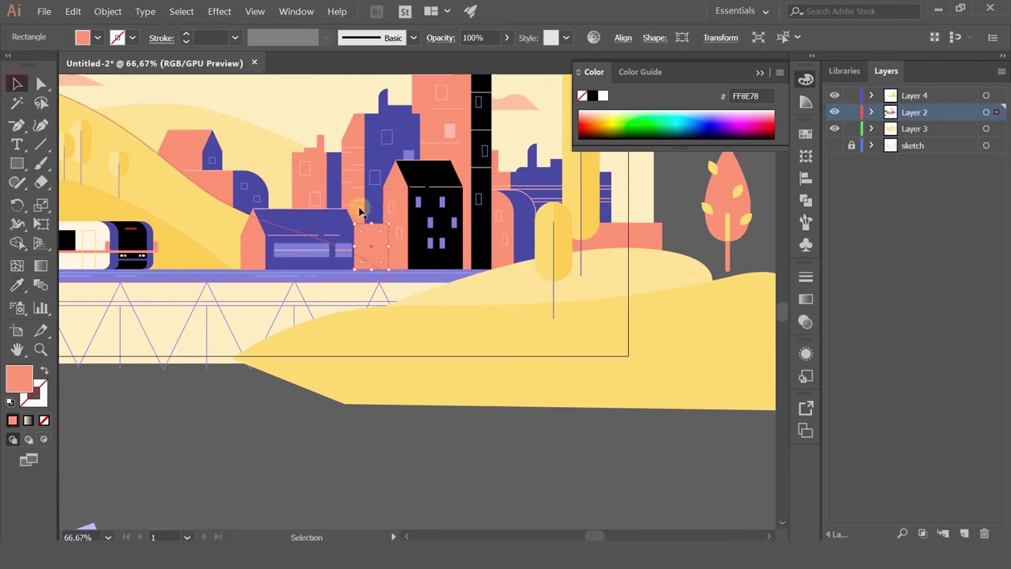
Pull the salmon rectangle's left edge in to the low building's wall and raise its top edge slightly
{"action": "scroll", "coordinate": [368, 230], "scroll_direction": "up", "scroll_amount": 3}
{"action": "scroll", "coordinate": [372, 300], "scroll_direction": "down", "scroll_amount": 1}
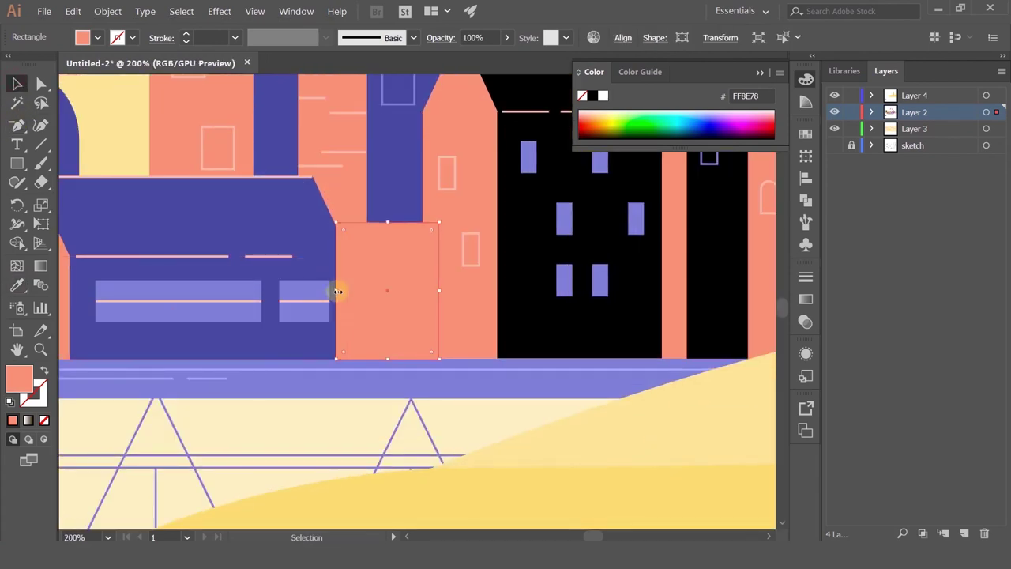
{"action": "mouse_move", "coordinate": [337, 291]}
{"action": "left_mouse_down"}
{"action": "mouse_move", "coordinate": [367, 294]}
{"action": "mouse_move", "coordinate": [350, 291]}
{"action": "left_mouse_up"}
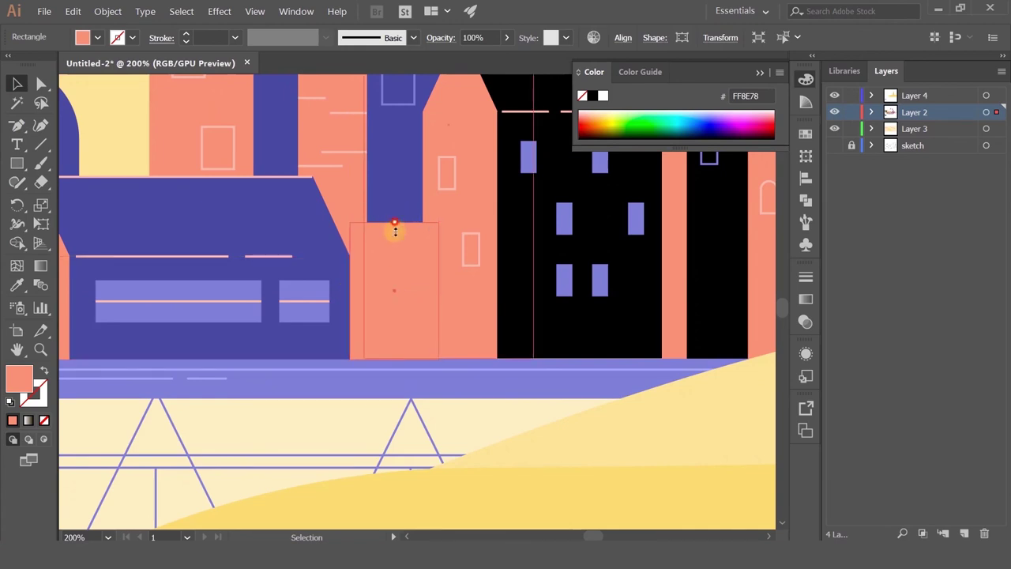
{"action": "left_click_drag", "start_coordinate": [395, 230], "coordinate": [403, 210]}
{"action": "left_click_drag", "start_coordinate": [384, 260], "coordinate": [417, 265]}
{"action": "key", "text": "ctrl+z"}
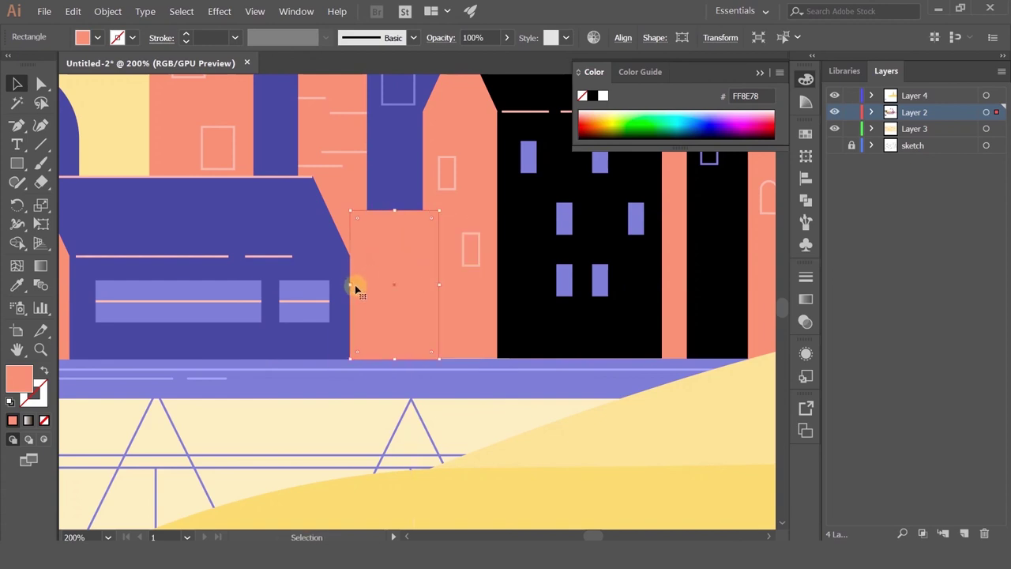
Narrow the rectangle's copy to a strip along its right side and fill it with the tower's dark blue 4A4A9E
{"action": "left_click_drag", "start_coordinate": [350, 286], "coordinate": [403, 287]}
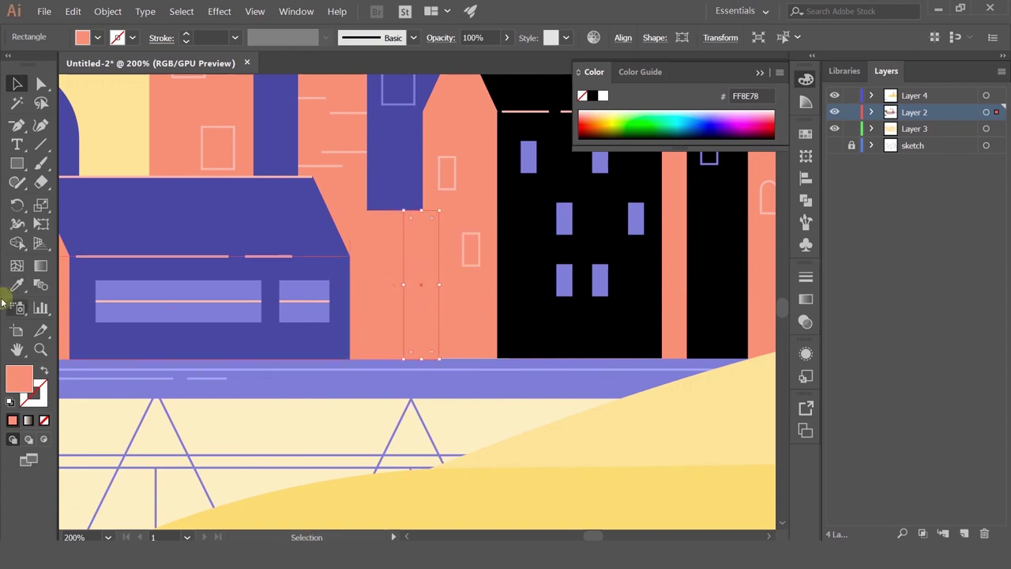
{"action": "left_click", "coordinate": [16, 285]}
{"action": "left_click", "coordinate": [372, 194]}
{"action": "left_click", "coordinate": [16, 84]}
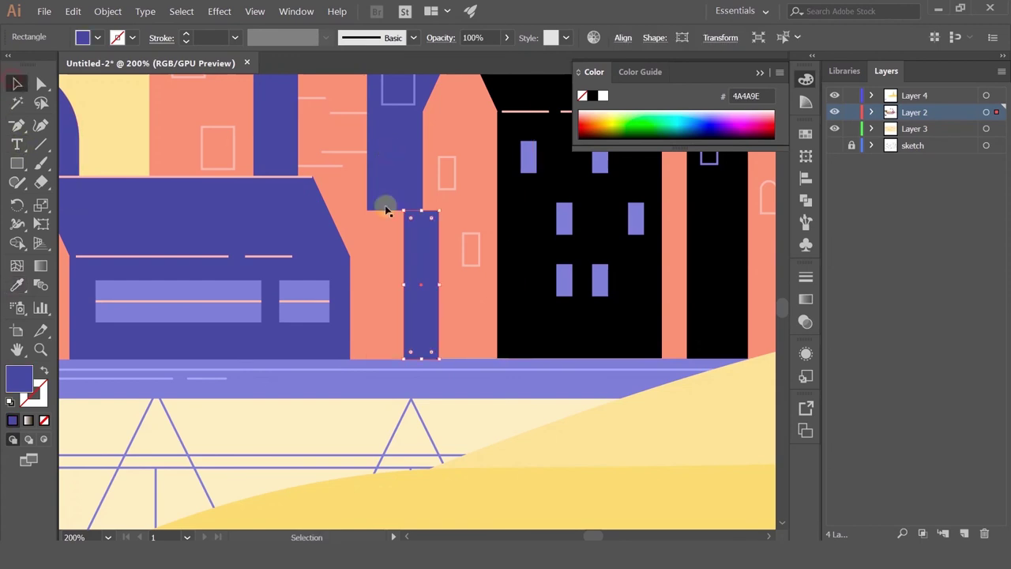
{"action": "scroll", "coordinate": [513, 271], "scroll_direction": "down", "scroll_amount": 2}
{"action": "left_click", "coordinate": [289, 476]}
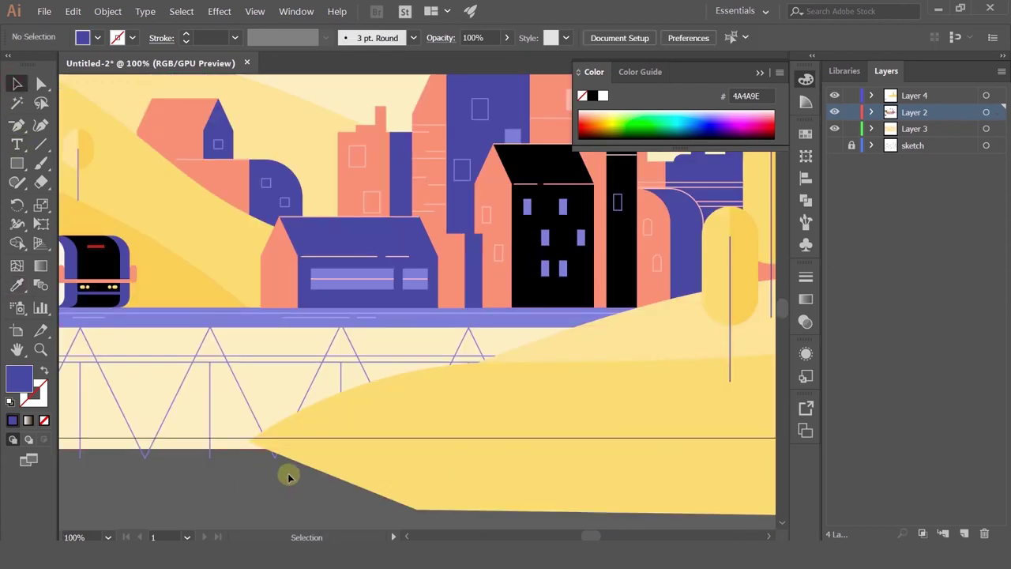
Shorten the original salmon rectangle's width so it ends at the dark blue strip
{"action": "scroll", "coordinate": [457, 257], "scroll_direction": "up", "scroll_amount": 1}
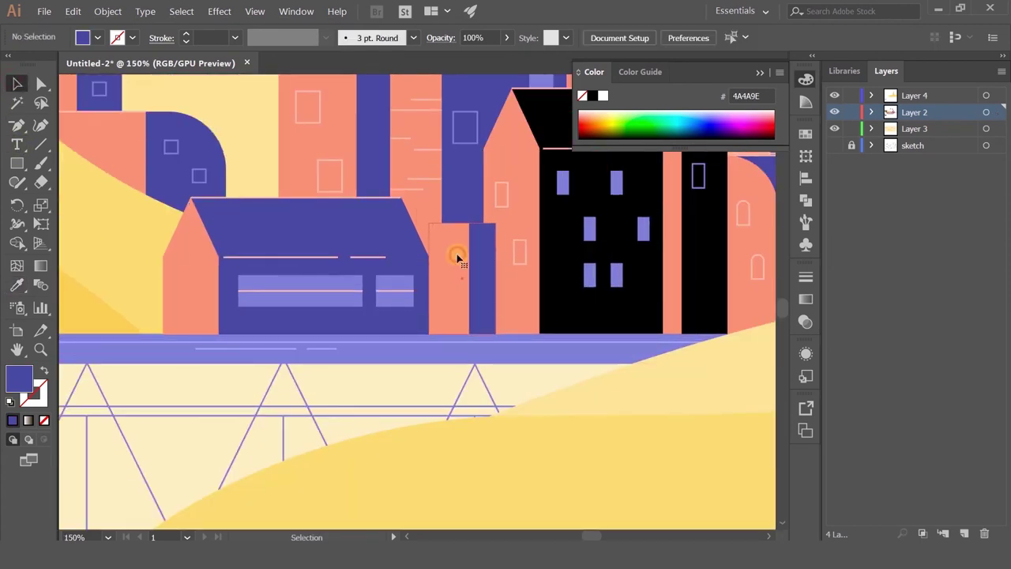
{"action": "left_click", "coordinate": [458, 258]}
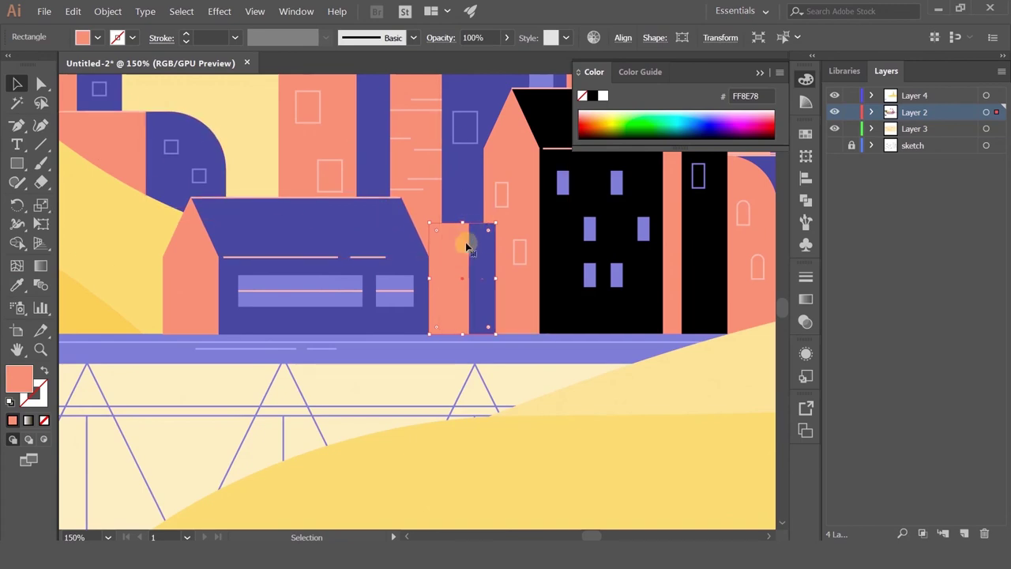
{"action": "left_click", "coordinate": [474, 248]}
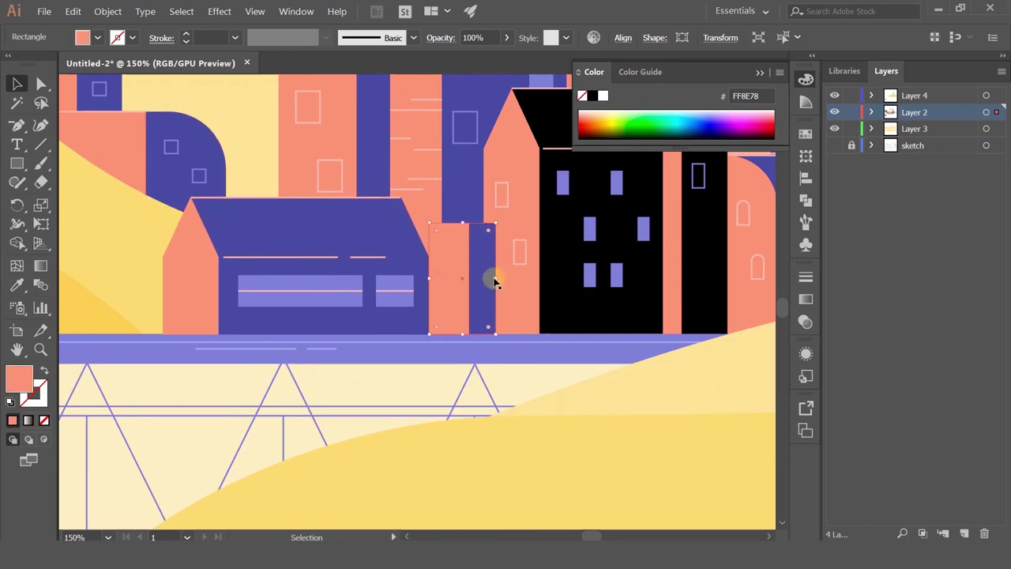
{"action": "left_click_drag", "start_coordinate": [495, 279], "coordinate": [469, 282]}
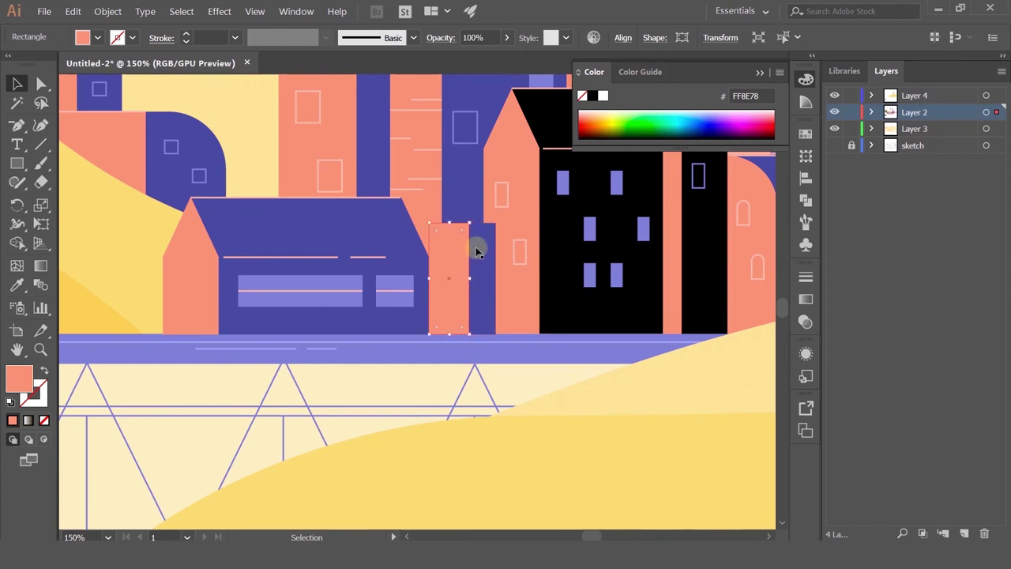
Round the top-right corners of the salmon rectangle and the dark blue strip together with a 33,8 px radius
{"action": "left_click", "coordinate": [474, 246], "text": "shift"}
{"action": "left_click", "coordinate": [42, 84]}
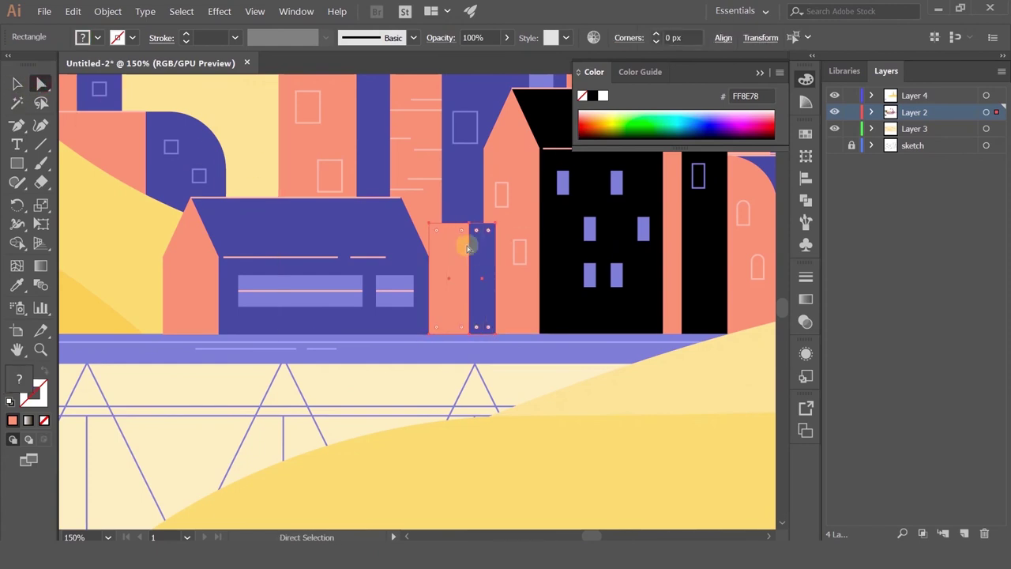
{"action": "left_click", "coordinate": [491, 233], "text": "shift"}
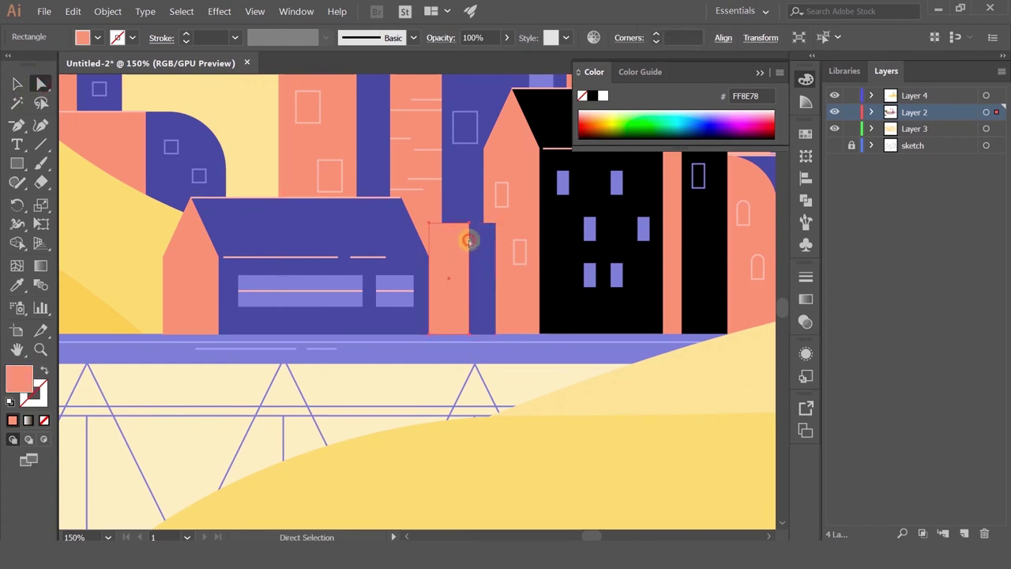
{"action": "left_click", "coordinate": [490, 235], "text": "shift"}
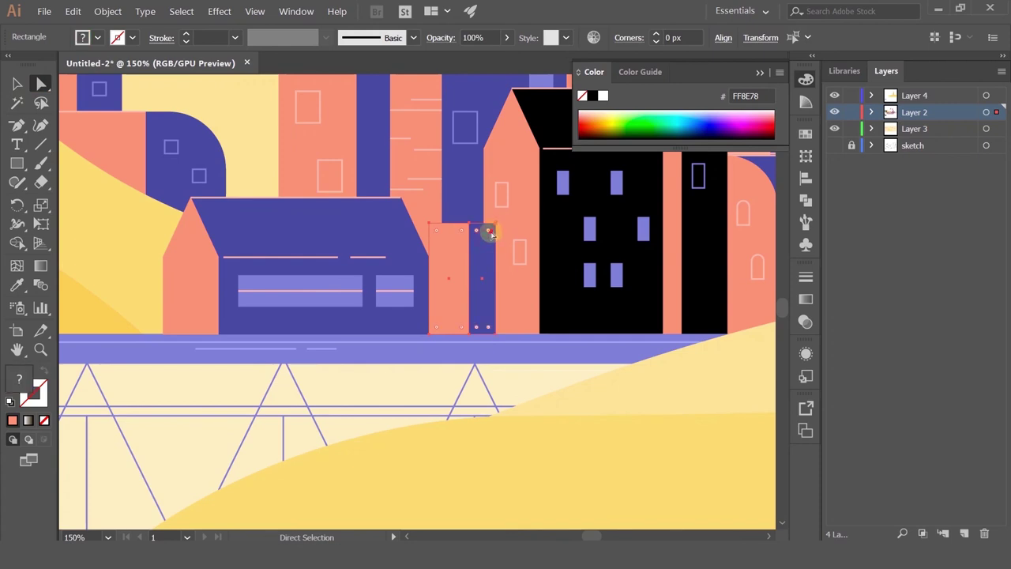
{"action": "key", "text": "ctrl+minus"}
{"action": "key", "text": "ctrl+minus"}
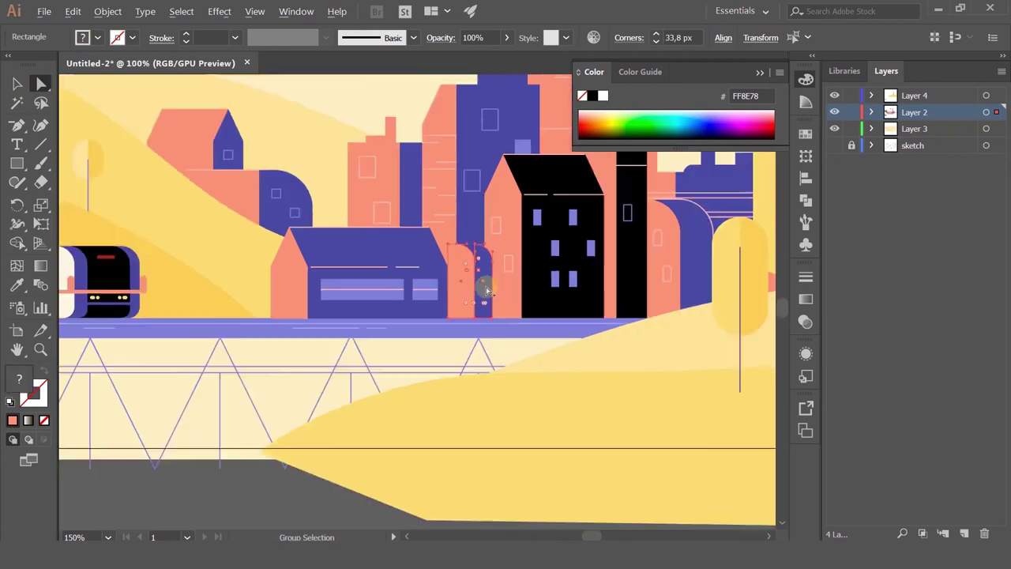
{"action": "left_click", "coordinate": [308, 499]}
Try narrowing the small rounded building's salmon front to widen its dark blue side
{"action": "scroll", "coordinate": [398, 374], "scroll_direction": "down", "scroll_amount": 2}
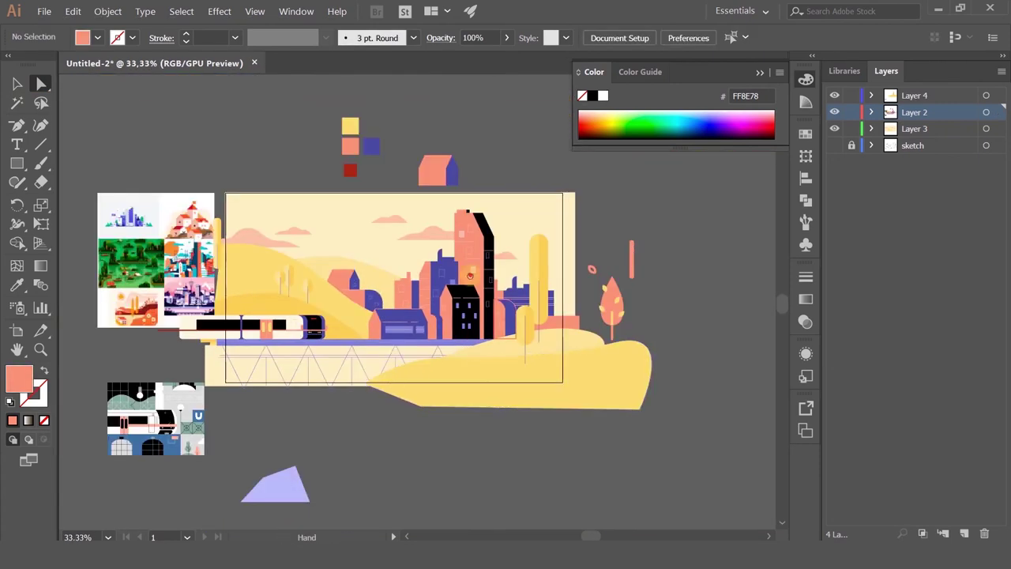
{"action": "left_click_drag", "start_coordinate": [512, 341], "coordinate": [449, 302]}
{"action": "scroll", "coordinate": [407, 282], "scroll_direction": "up", "scroll_amount": 3}
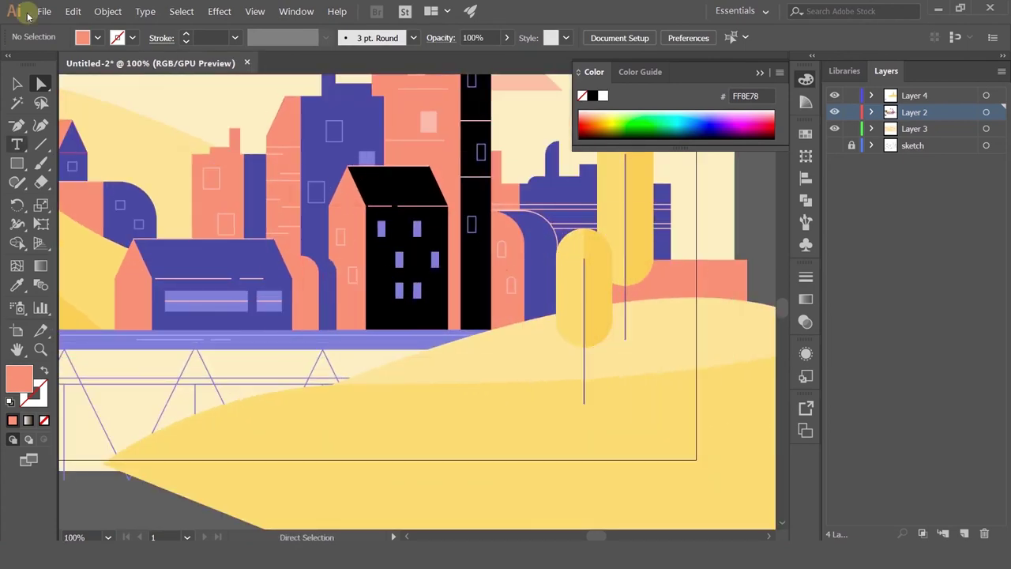
{"action": "left_click", "coordinate": [16, 83]}
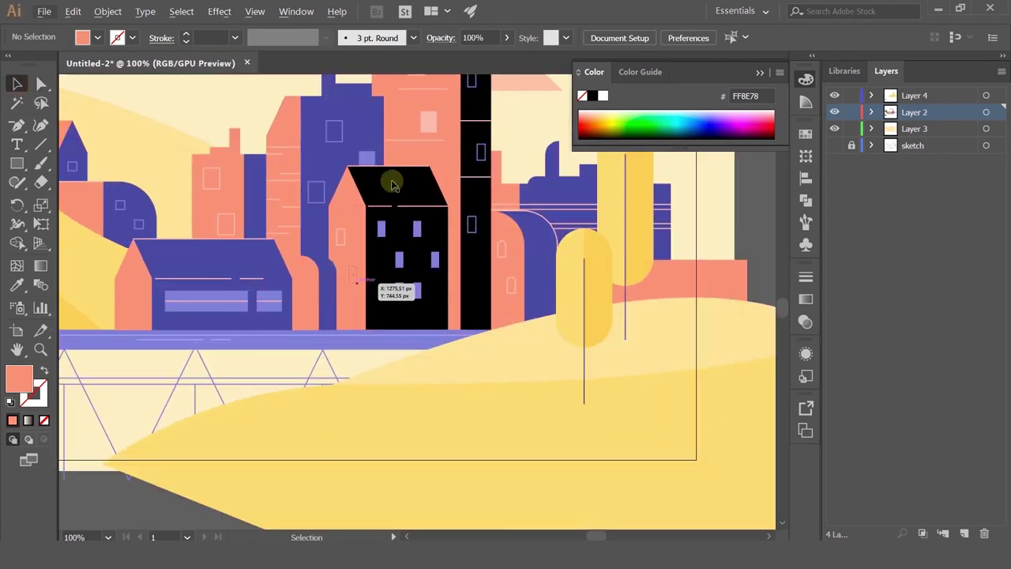
{"action": "scroll", "coordinate": [285, 297], "scroll_direction": "up", "scroll_amount": 1}
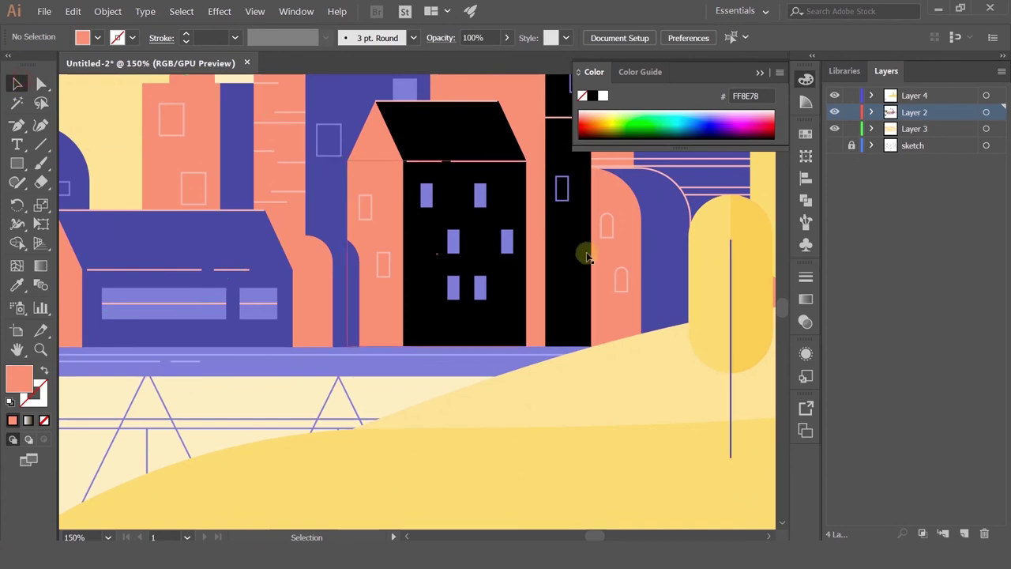
{"action": "left_click_drag", "start_coordinate": [336, 293], "coordinate": [331, 316]}
{"action": "scroll", "coordinate": [328, 328], "scroll_direction": "down", "scroll_amount": 2}
{"action": "scroll", "coordinate": [323, 308], "scroll_direction": "up", "scroll_amount": 2}
{"action": "left_click", "coordinate": [355, 232]}
{"action": "scroll", "coordinate": [354, 233], "scroll_direction": "down", "scroll_amount": 2}
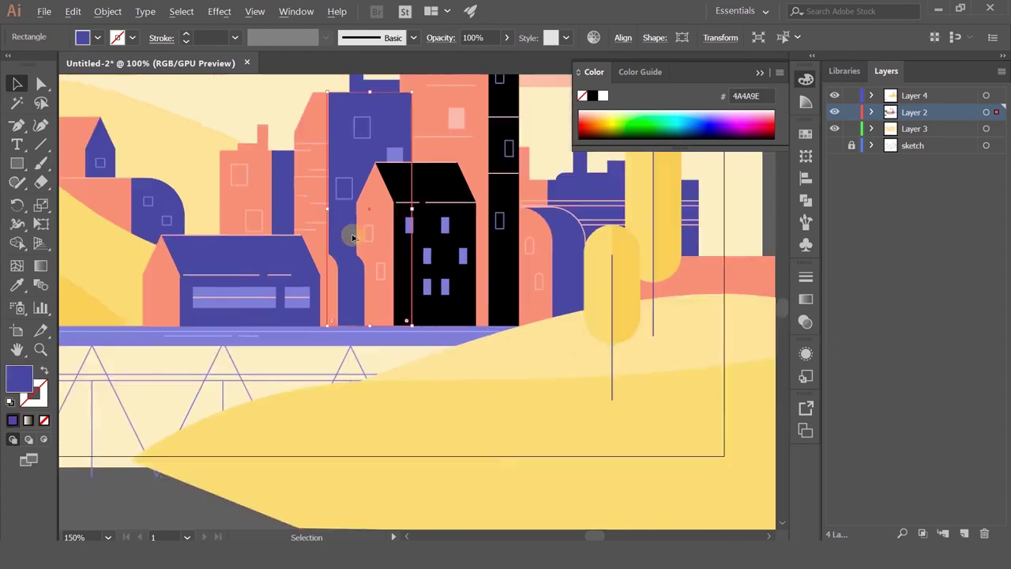
{"action": "key", "text": "ctrl+z"}
{"action": "scroll", "coordinate": [277, 333], "scroll_direction": "down", "scroll_amount": 2}
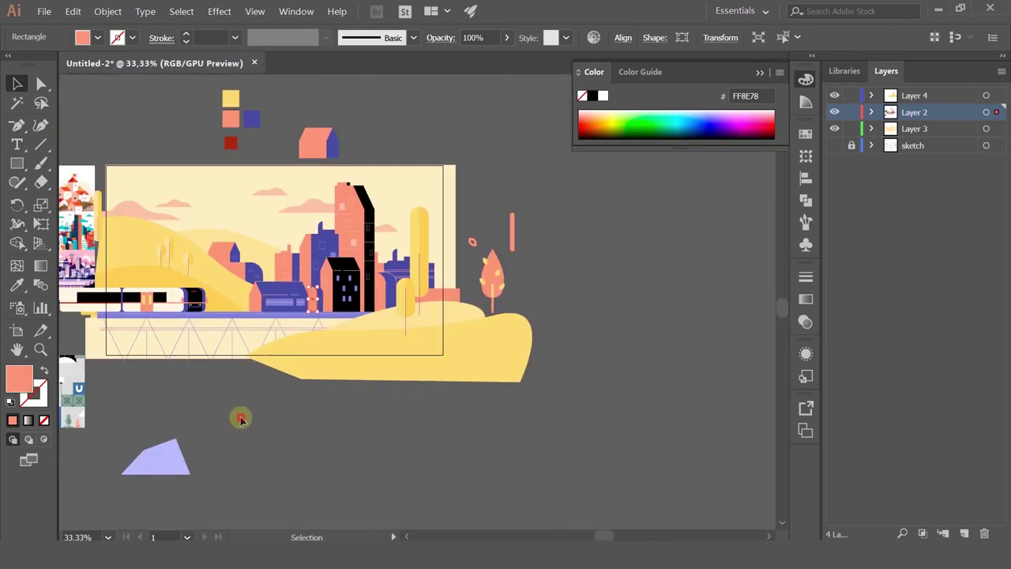
{"action": "left_click", "coordinate": [241, 418]}
Draw a wide light purple rectangle, colour ABABEF, across the area beneath the bridge
{"action": "left_click_drag", "start_coordinate": [264, 366], "coordinate": [413, 391]}
{"action": "scroll", "coordinate": [384, 332], "scroll_direction": "up", "scroll_amount": 1}
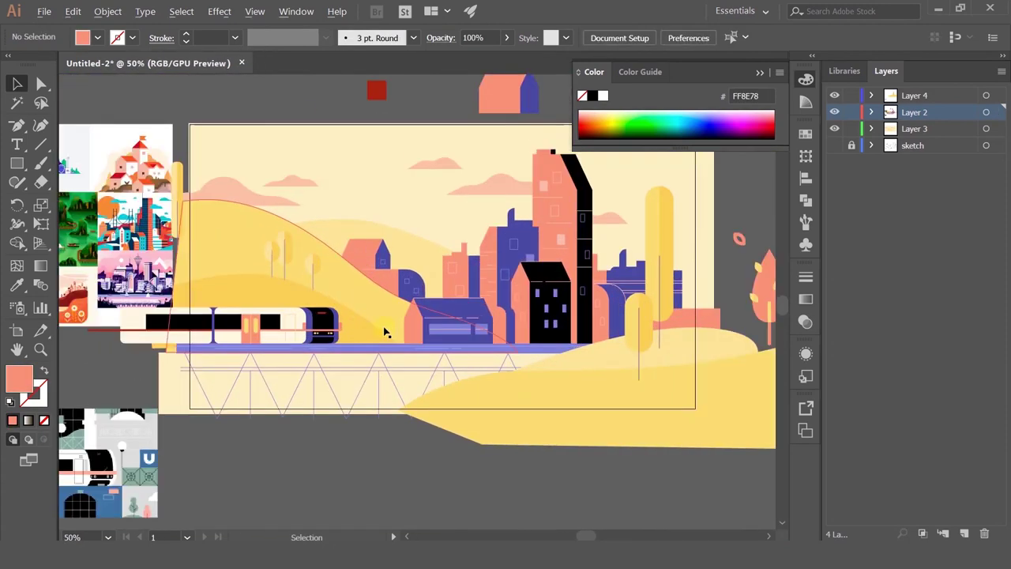
{"action": "left_click_drag", "start_coordinate": [384, 330], "coordinate": [361, 352]}
{"action": "left_click", "coordinate": [358, 468]}
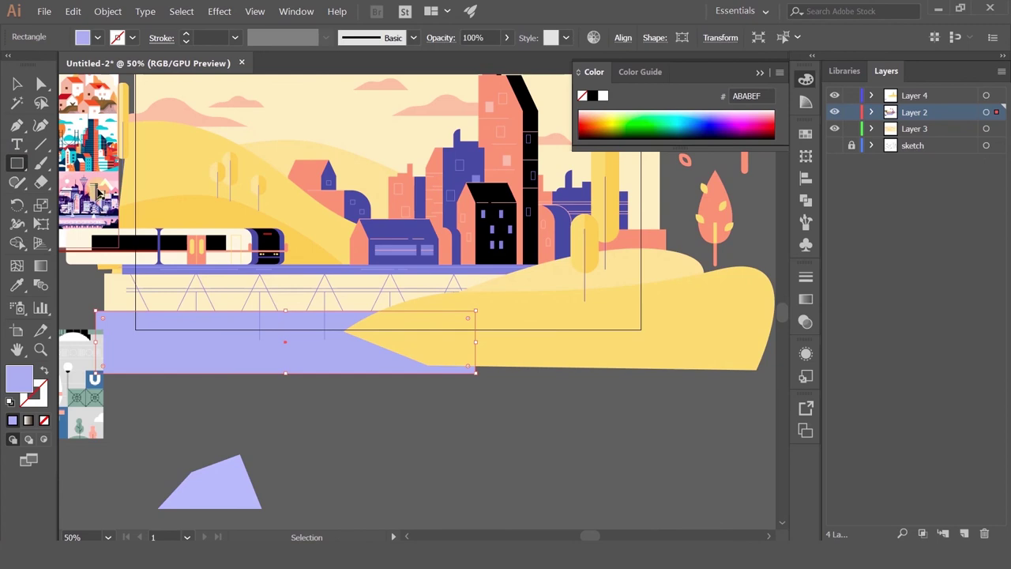
Adjust the light purple rectangle's stacking order so it sits behind the bridge supports but in front of the cream background
{"action": "key", "text": "ctrl+["}
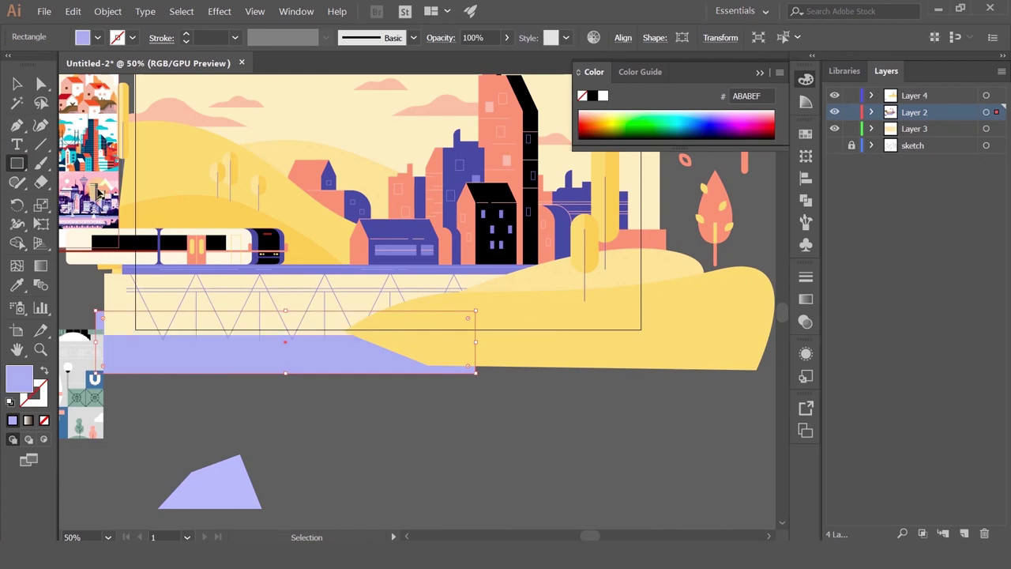
{"action": "key", "text": "ctrl+]"}
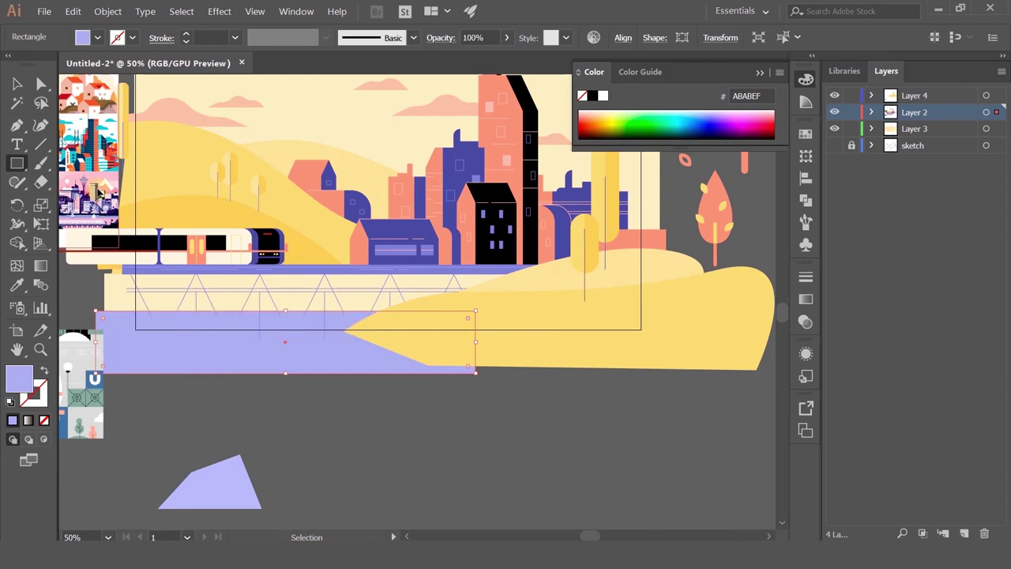
{"action": "key", "text": "ctrl+["}
{"action": "key", "text": "ctrl+["}
{"action": "key", "text": "ctrl+]"}
{"action": "left_click", "coordinate": [16, 84]}
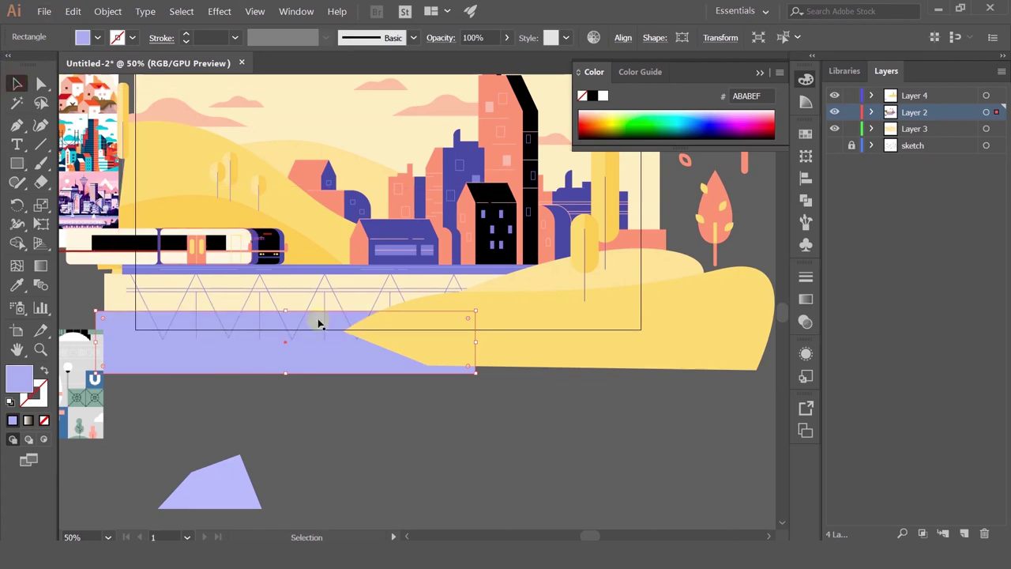
Save the illustration as an Adobe Illustrator file named city in the VIdeomatica\04 folder on drive E
{"action": "left_click", "coordinate": [354, 429]}
{"action": "key", "text": "space"}
{"action": "left_click_drag", "start_coordinate": [439, 357], "coordinate": [478, 481]}
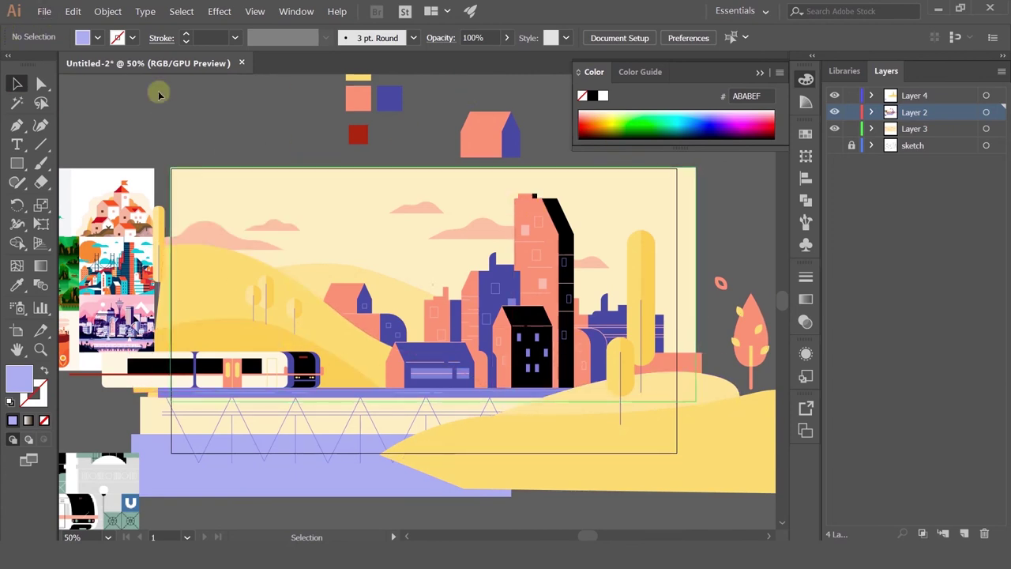
{"action": "left_click", "coordinate": [45, 11]}
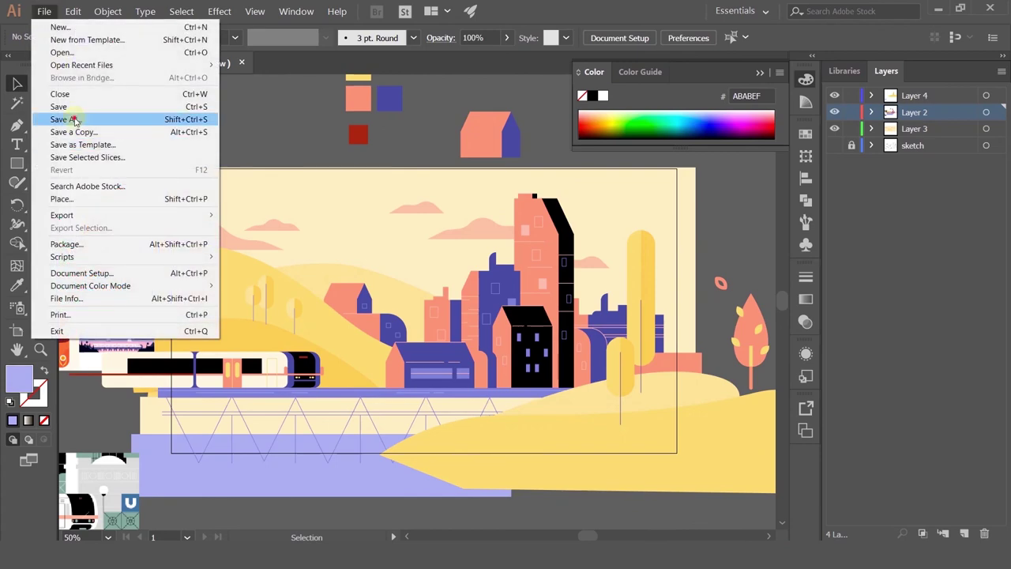
{"action": "left_click", "coordinate": [73, 119]}
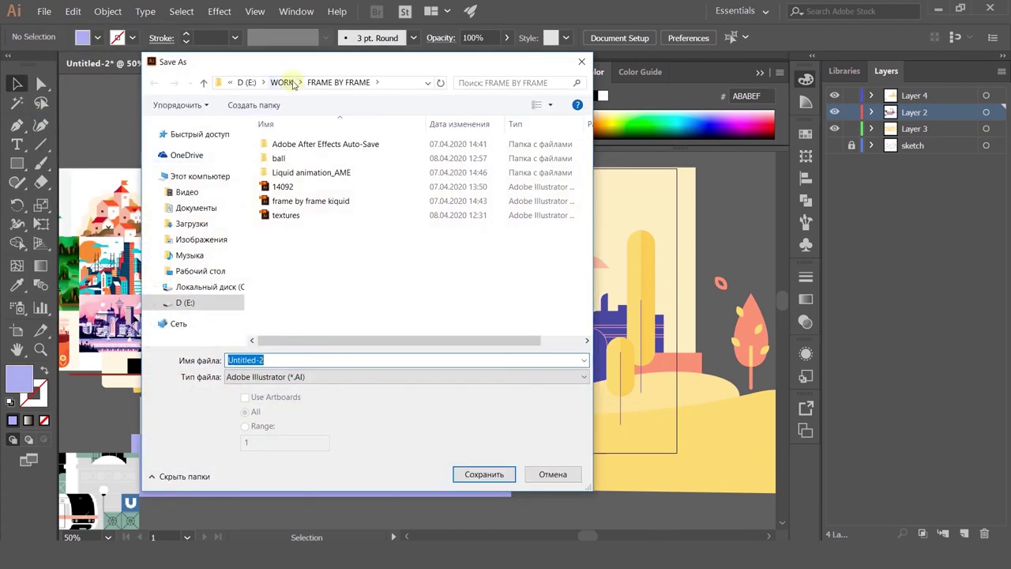
{"action": "left_click", "coordinate": [205, 305]}
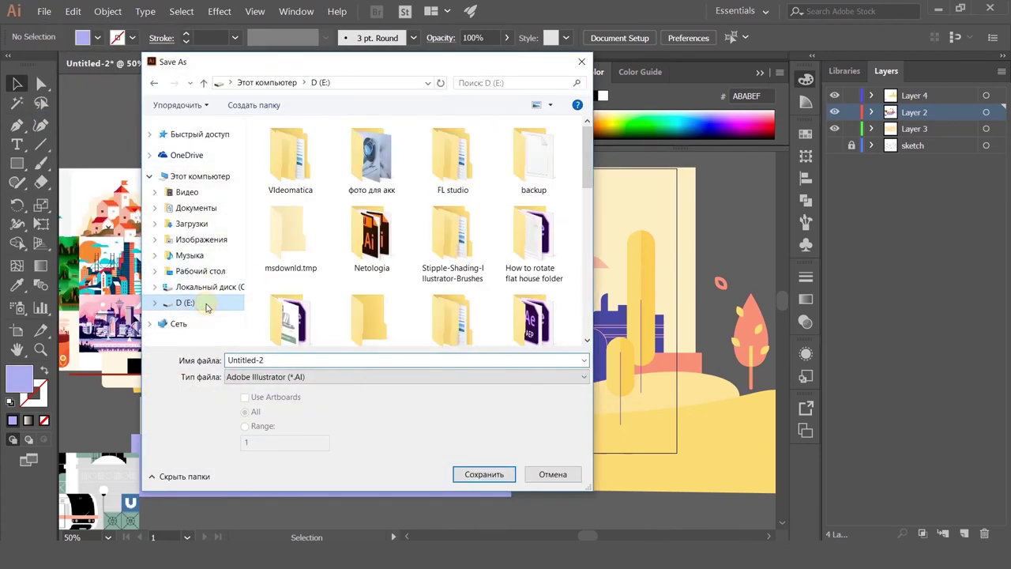
{"action": "double_click", "coordinate": [291, 157]}
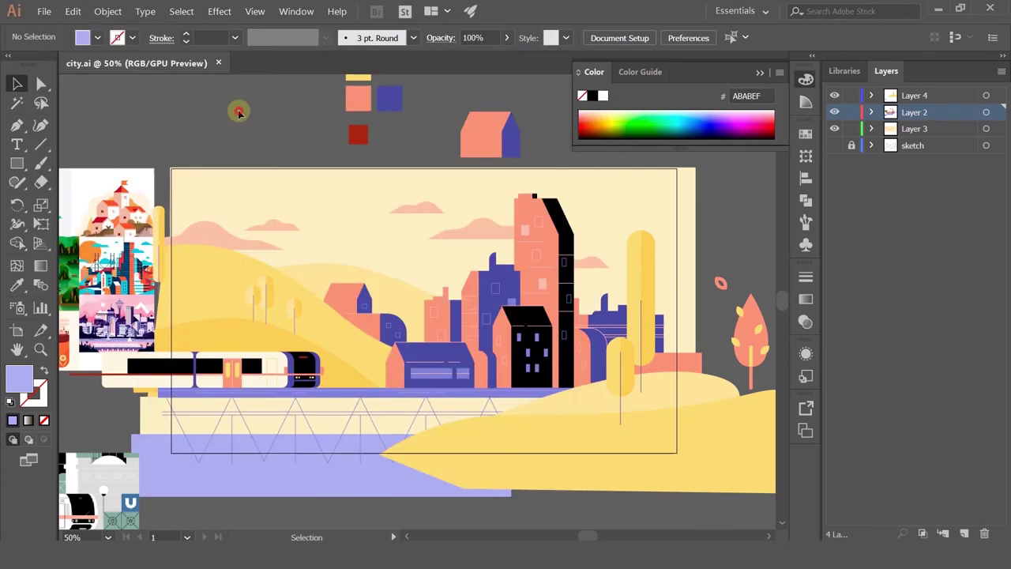
Export the artwork as a PNG named city in the same folder, limited to the artboards with all of them included
{"action": "left_click", "coordinate": [44, 11]}
{"action": "mouse_move", "coordinate": [74, 219]}
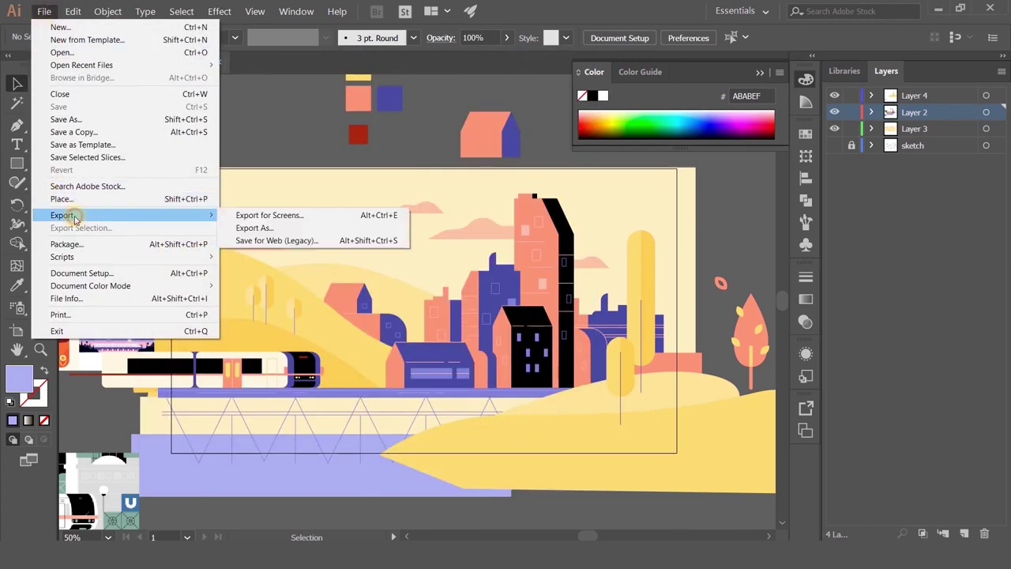
{"action": "left_click", "coordinate": [254, 228]}
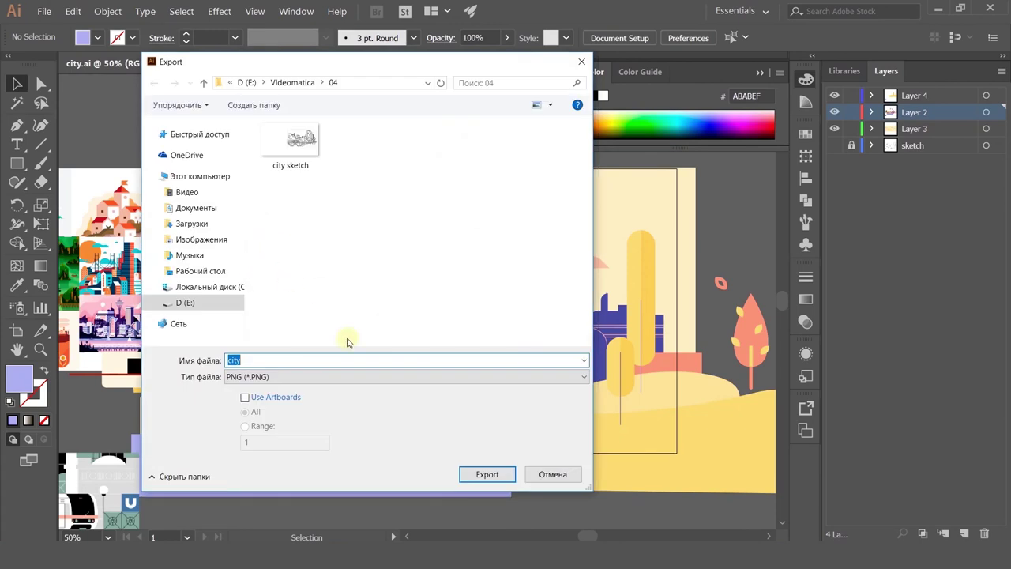
{"action": "left_click", "coordinate": [258, 398]}
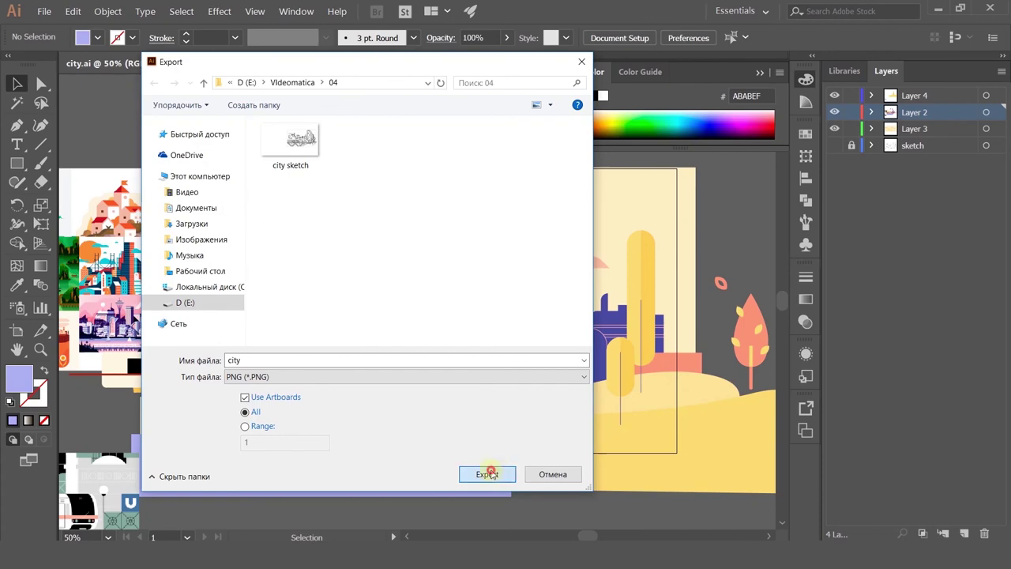
{"action": "left_click", "coordinate": [489, 476]}
Complete the PNG export with Screen (72 ppi) resolution, Type Optimized (Hinted) anti-aliasing and a transparent background
{"action": "left_click", "coordinate": [443, 231]}
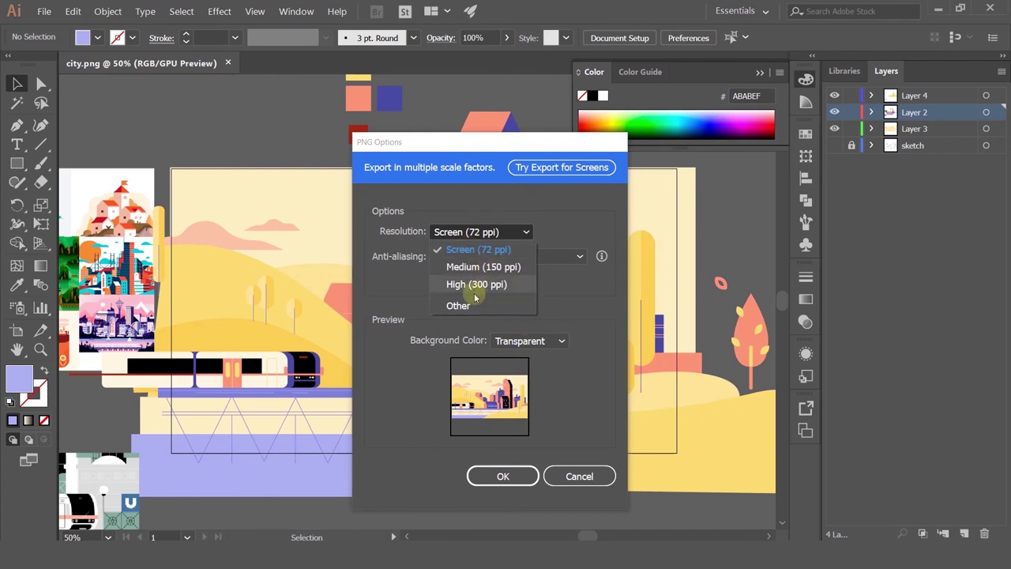
{"action": "left_click", "coordinate": [579, 322]}
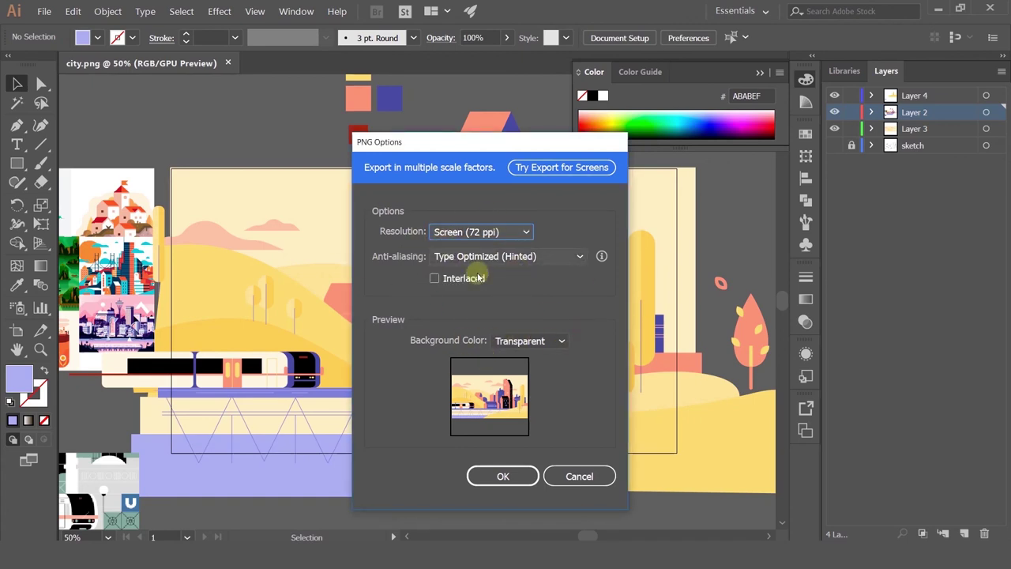
{"action": "left_click", "coordinate": [525, 345]}
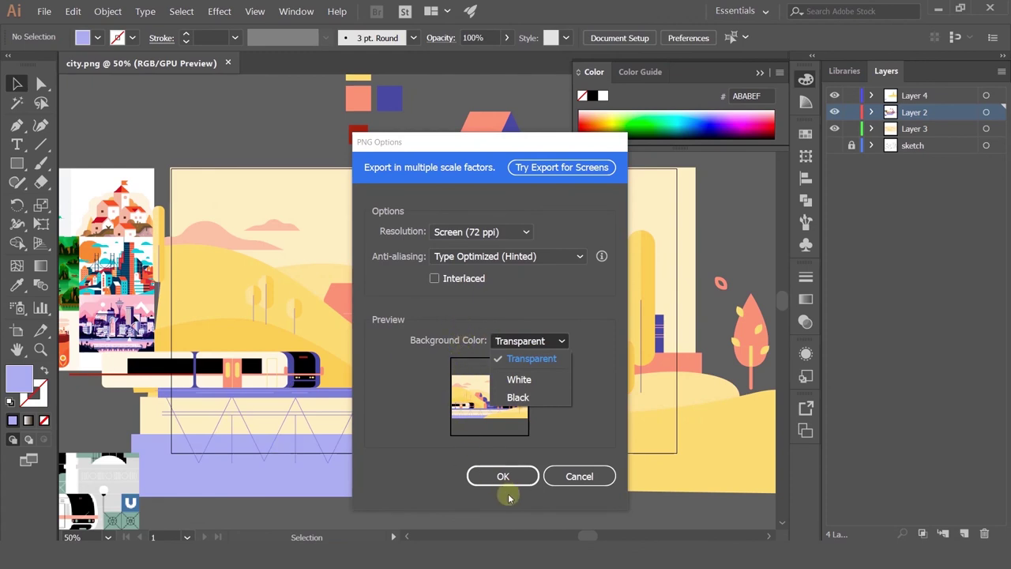
{"action": "left_click", "coordinate": [390, 429]}
{"action": "left_click", "coordinate": [503, 474]}
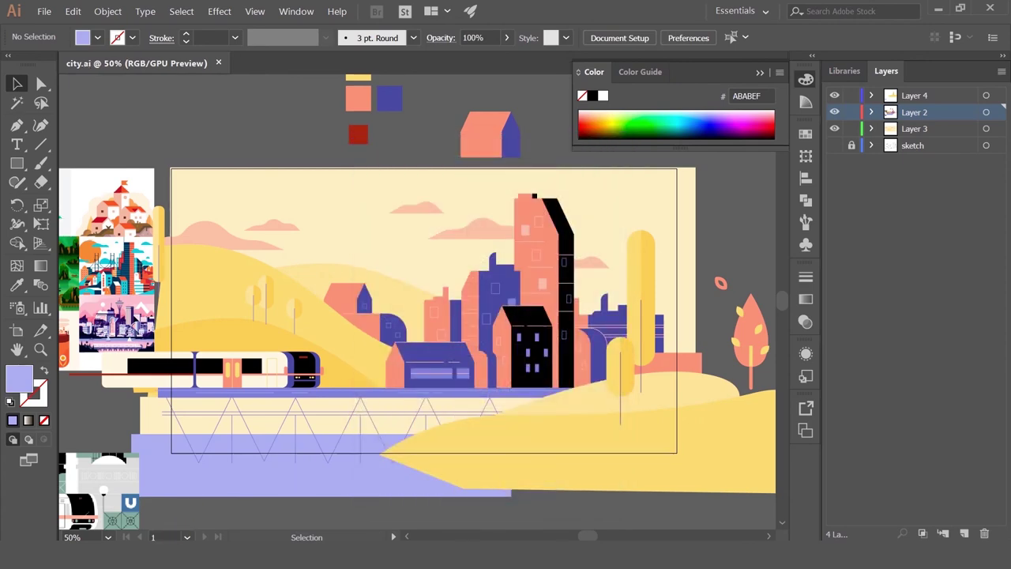
Switch to File Explorer and open the exported city-01.png in the photo viewer to check the finished picture
{"action": "mouse_move", "coordinate": [114, 554]}
{"action": "left_click", "coordinate": [86, 502]}
{"action": "left_click", "coordinate": [556, 259]}
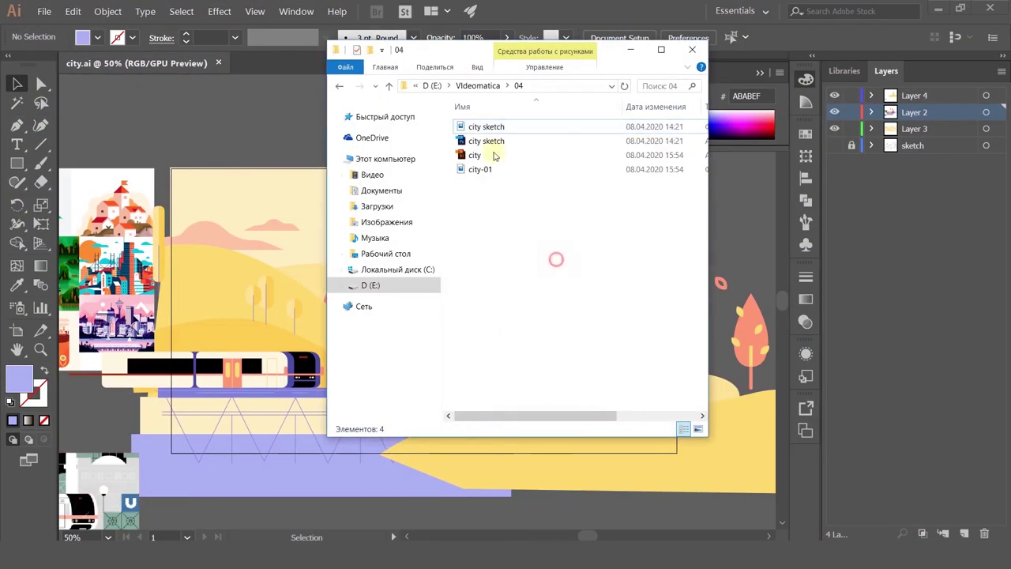
{"action": "double_click", "coordinate": [478, 127]}
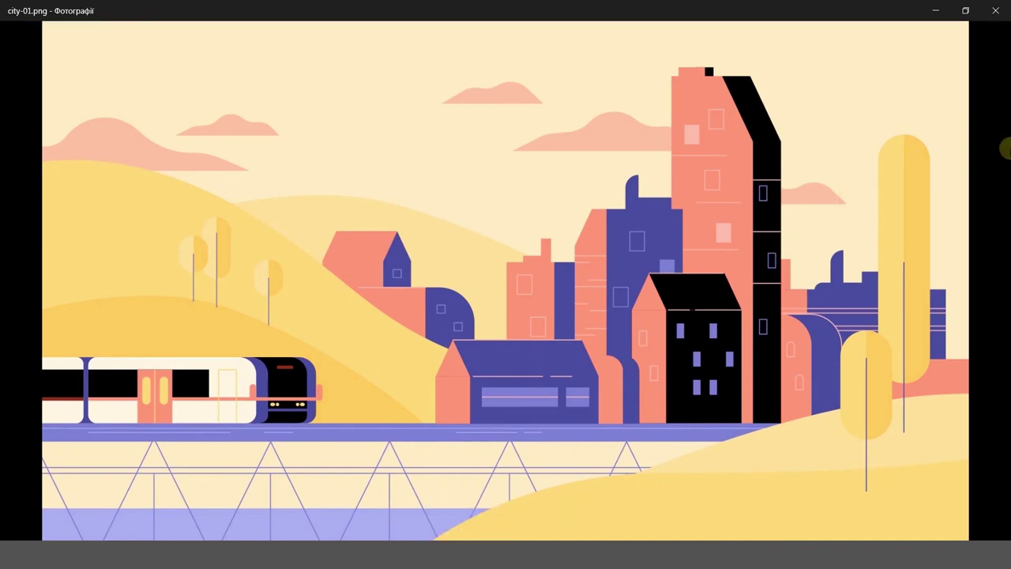
{"action": "mouse_move", "coordinate": [1005, 148]}
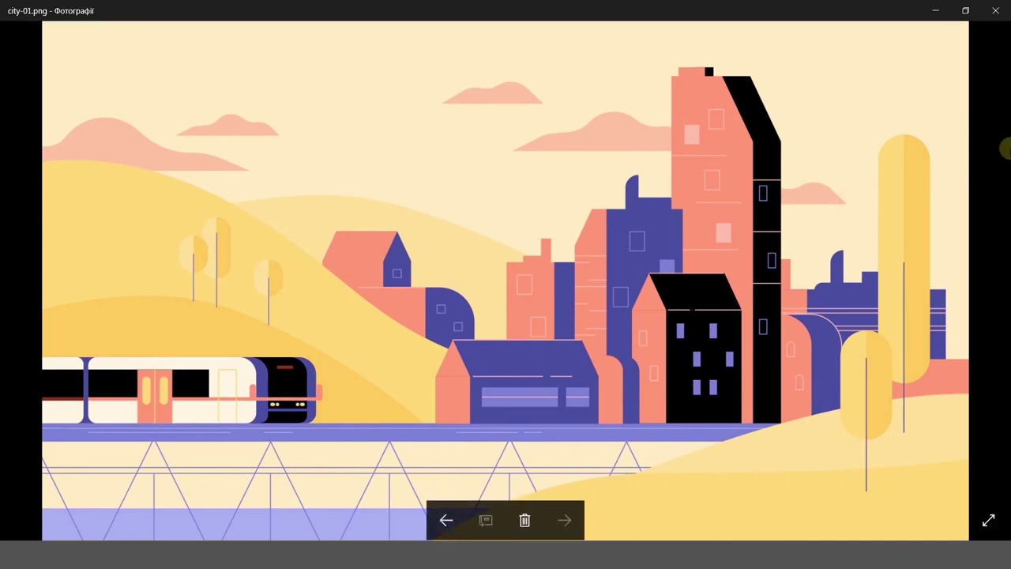